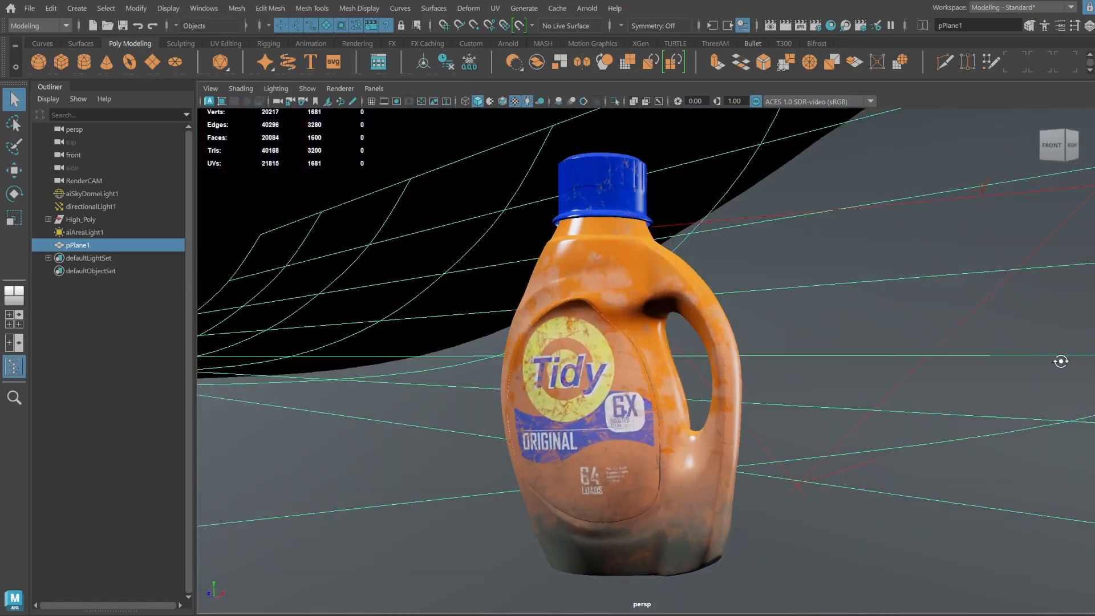
left_click_drag(988, 396, 952, 398, "alt")
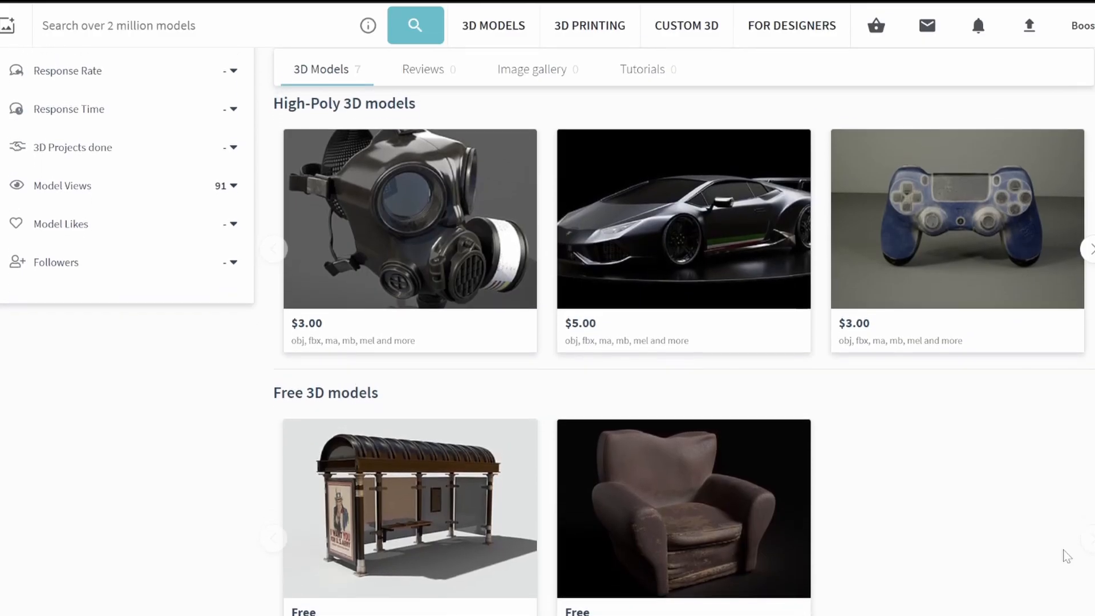
scroll(1067, 556, "up", 1)
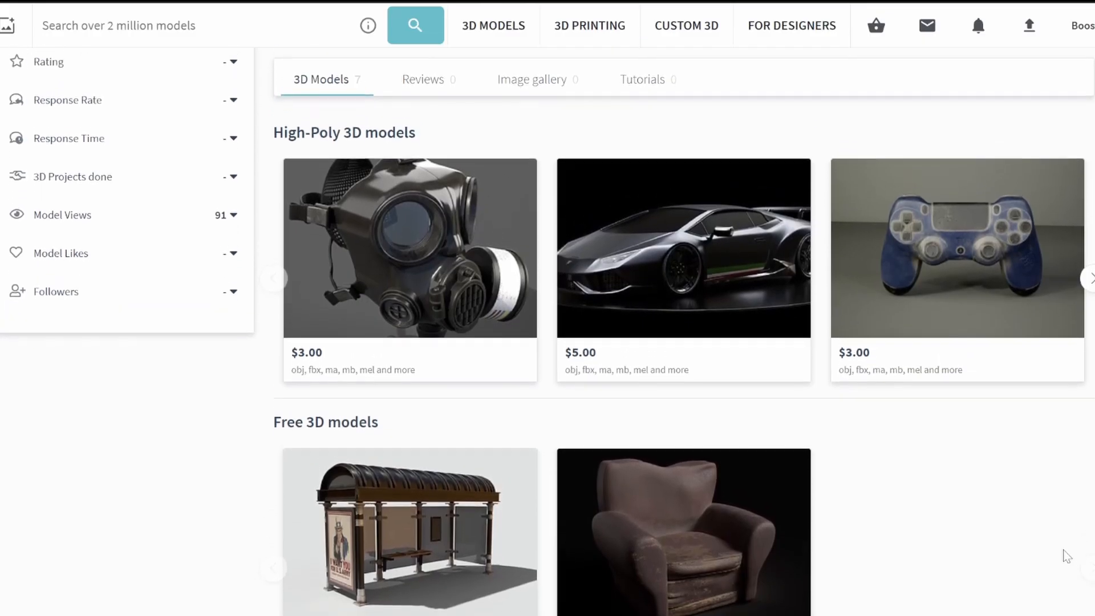
scroll(1067, 556, "down", 2)
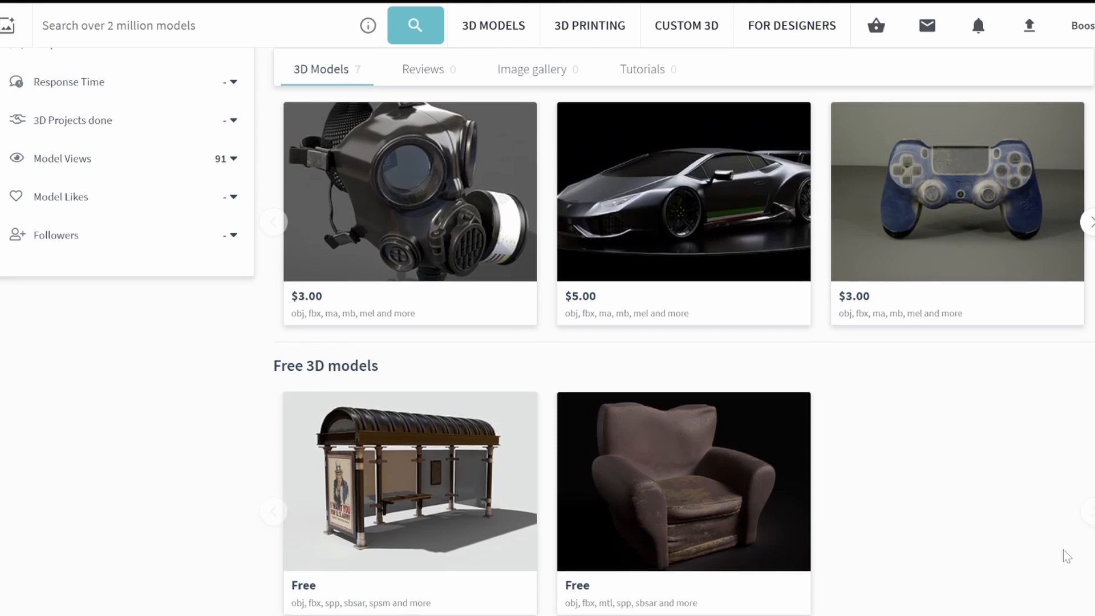
scroll(1066, 556, "up", 2)
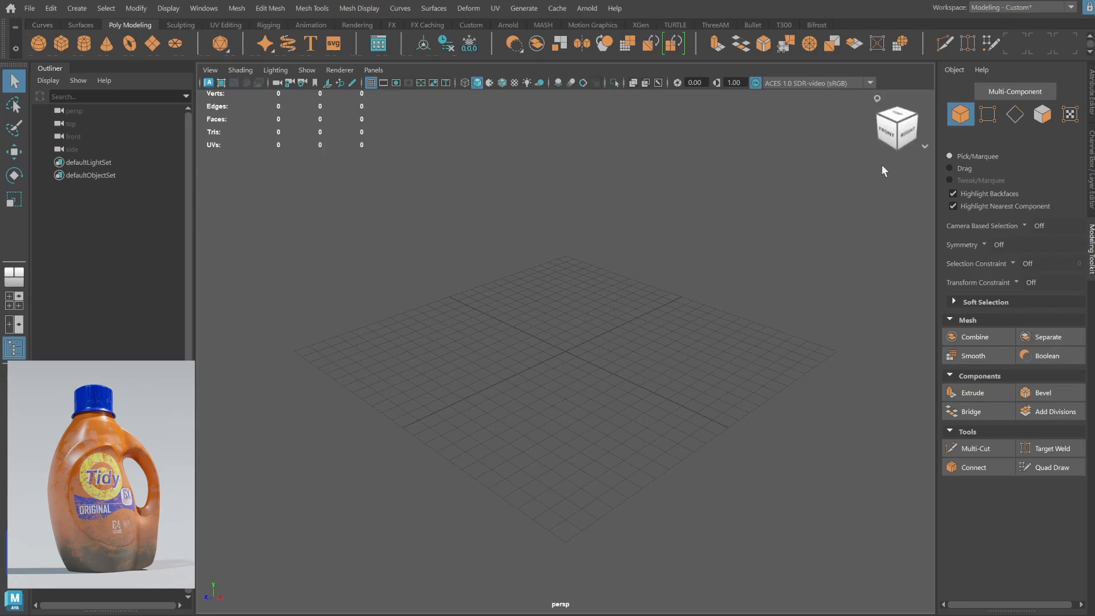
left_click(210, 69)
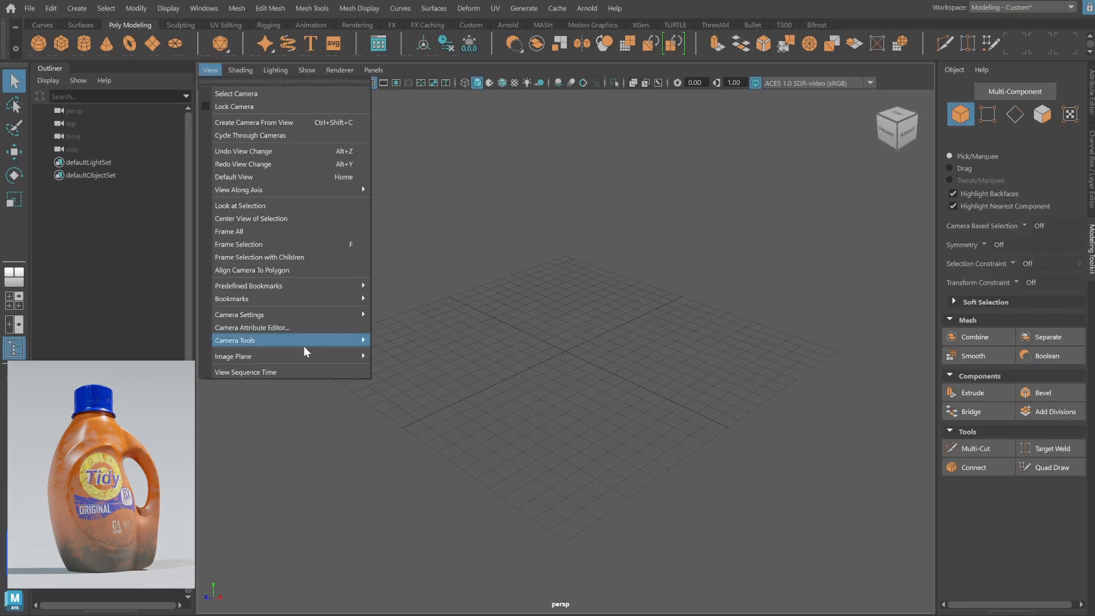
mouse_move(309, 356)
left_click(476, 368)
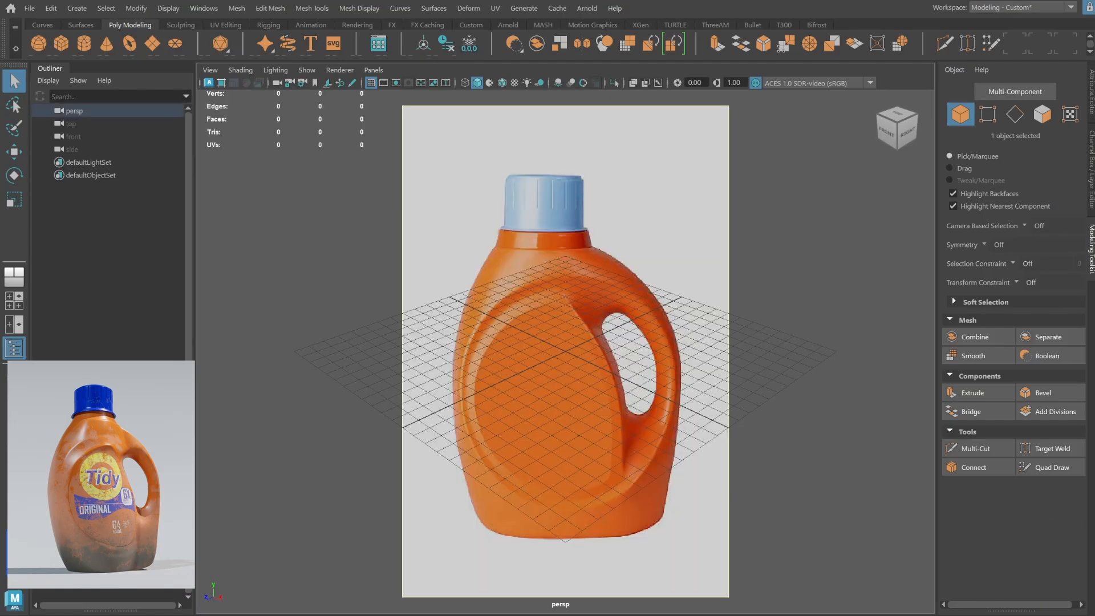
key("BackSpace")
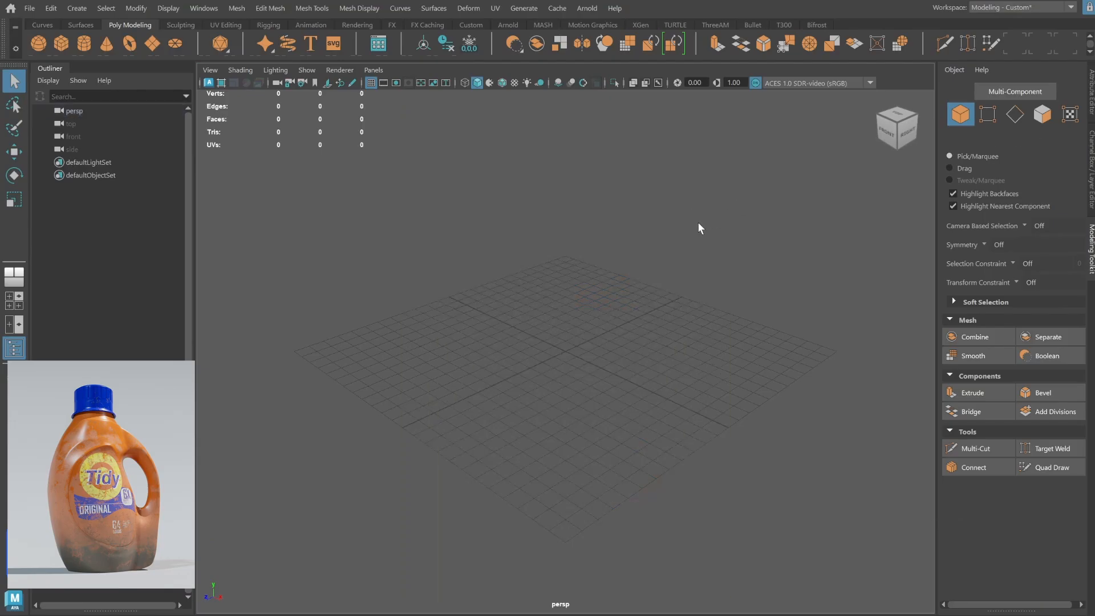
Switch to the front view and import the bottle reference image as an image plane.
key("space")
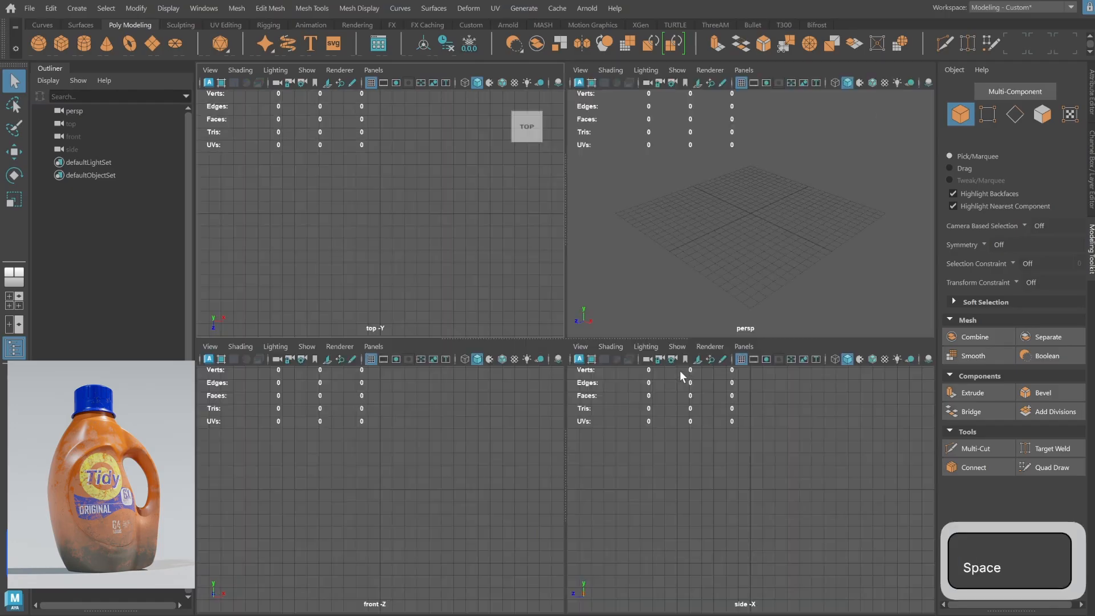
key("space")
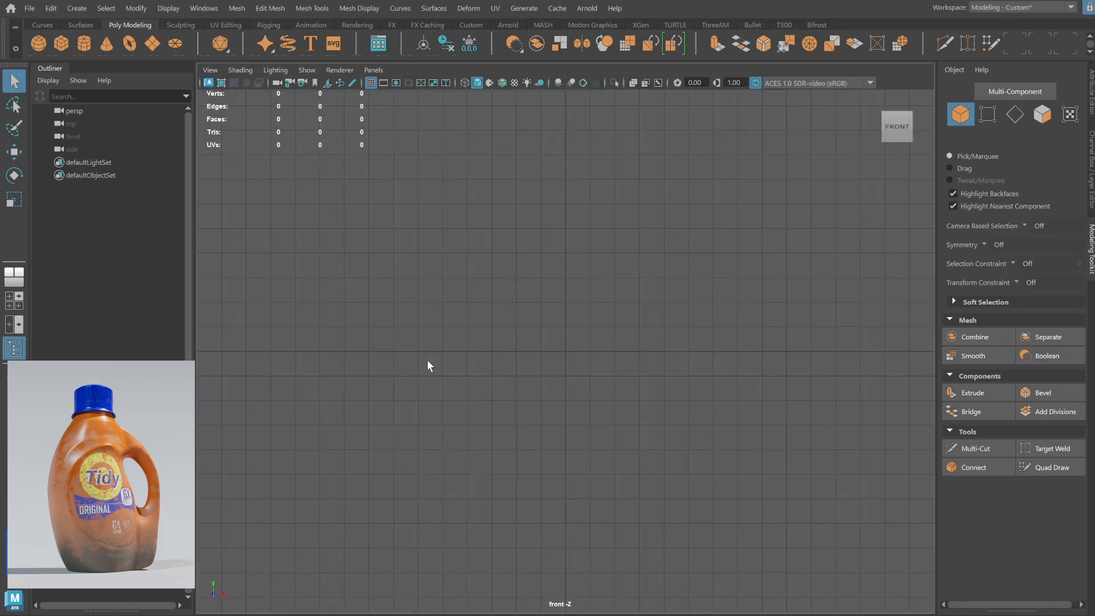
left_click(210, 70)
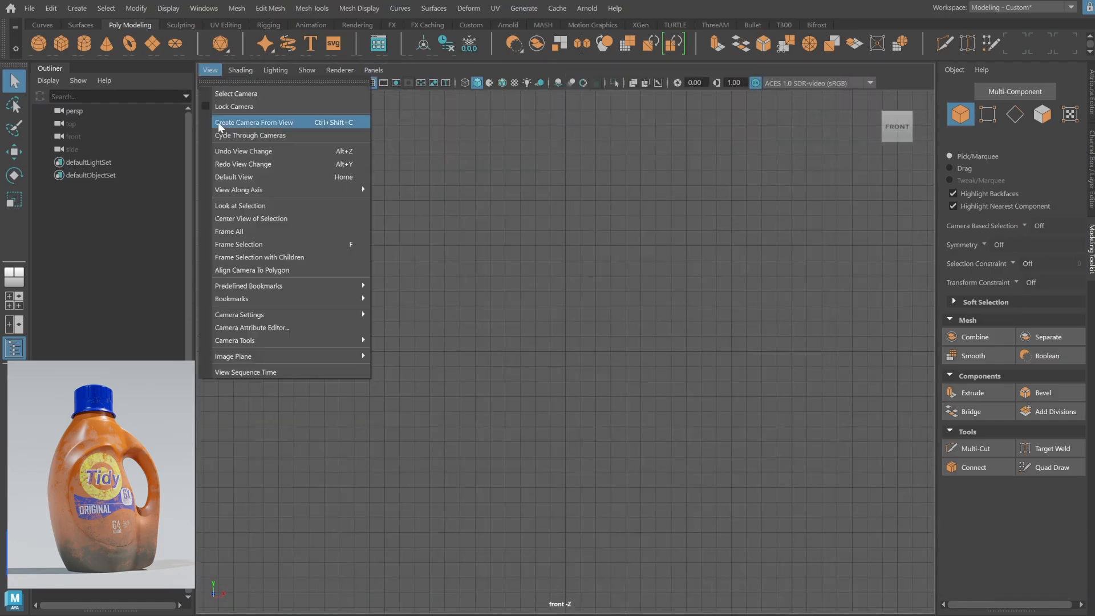
mouse_move(245, 358)
left_click(426, 368)
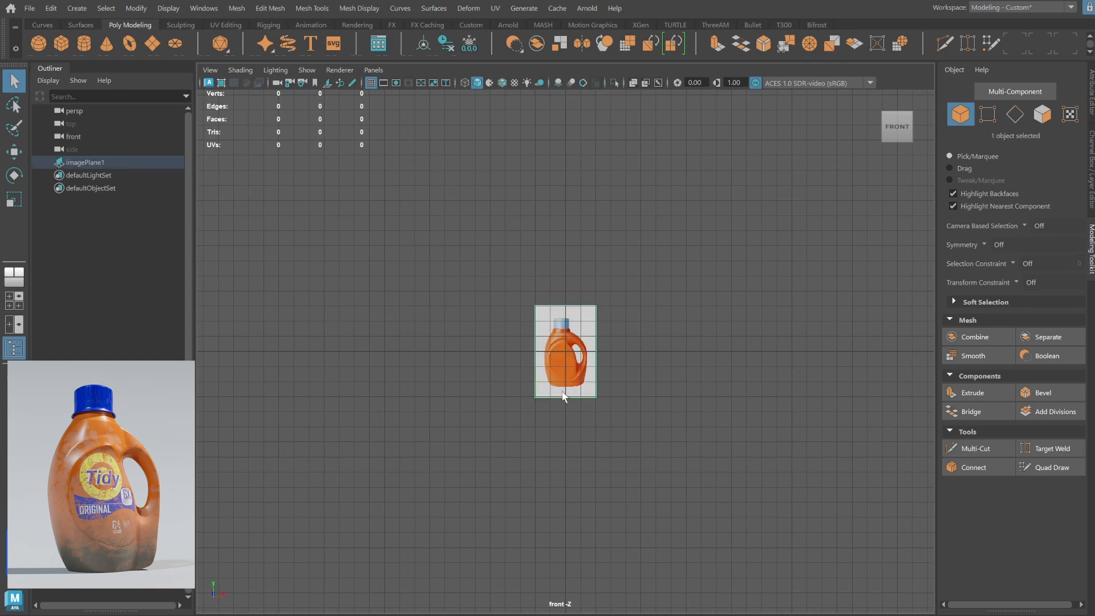
Scale the image plane up uniformly to about 10.95.
key("r")
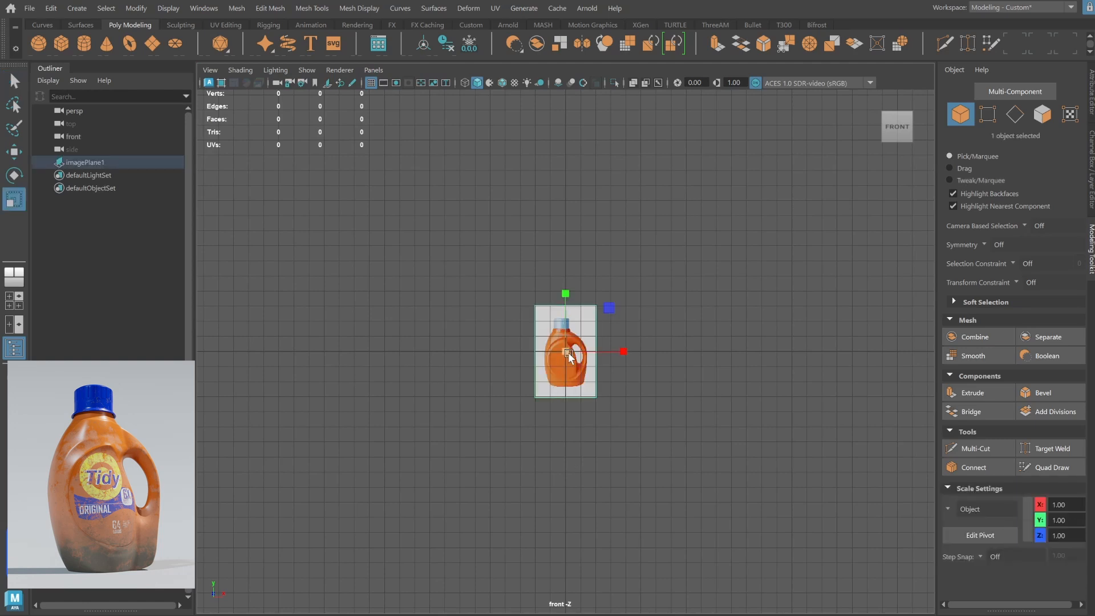
left_click_drag(567, 353, 1019, 272)
right_click_drag(907, 305, 552, 346, "alt")
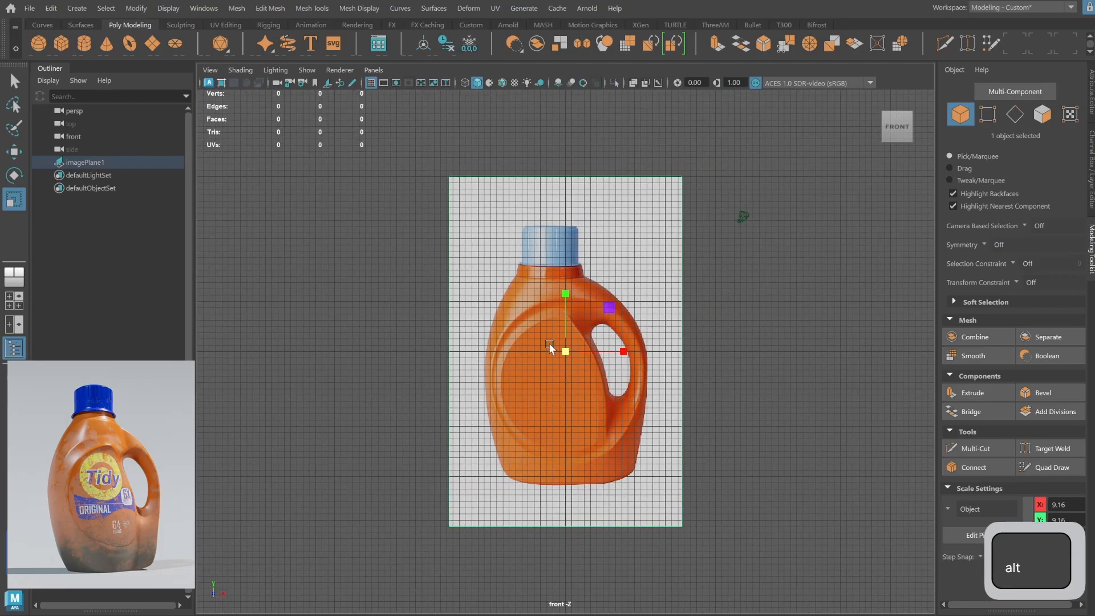
Raise the image plane to about 25.61 in Y so the bottle's base rests on the grid's horizontal axis.
left_click_drag(565, 350, 560, 172)
key("w")
right_click_drag(570, 342, 1044, 365, "alt")
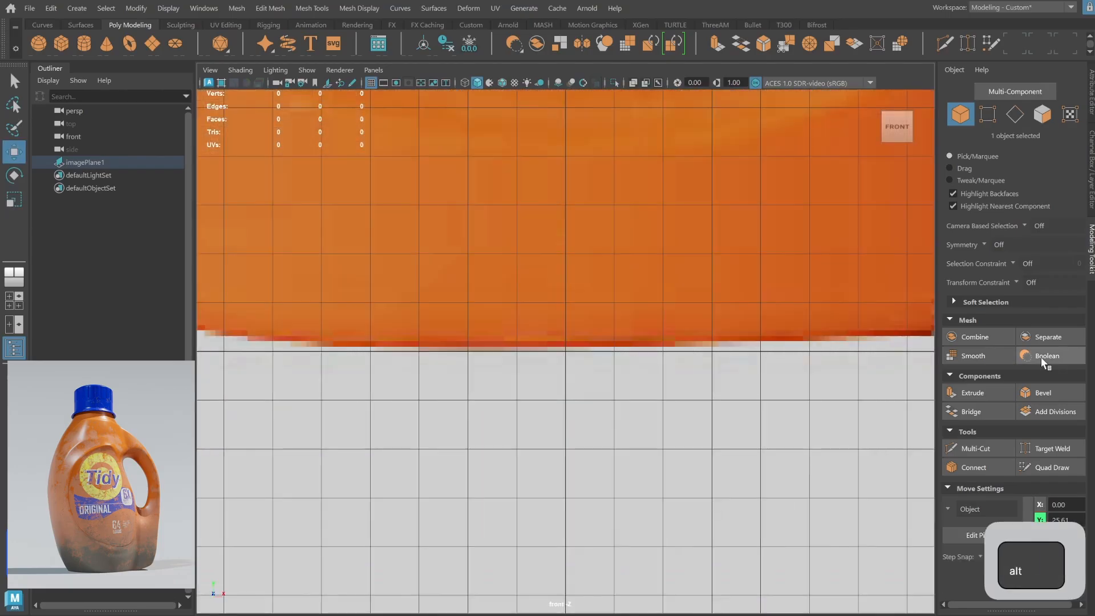
right_click_drag(685, 328, 456, 302, "alt")
middle_click_drag(481, 289, 480, 488, "alt")
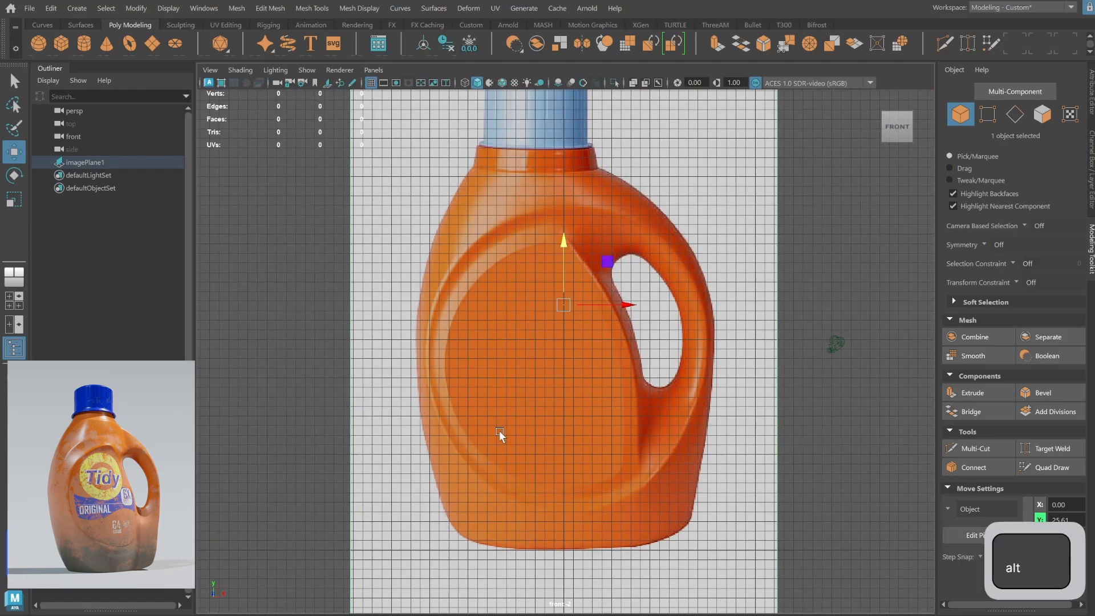
Shift the image plane sideways to about 2.69 in X so the bottle's cap is centred on the vertical axis.
left_click_drag(623, 304, 644, 304)
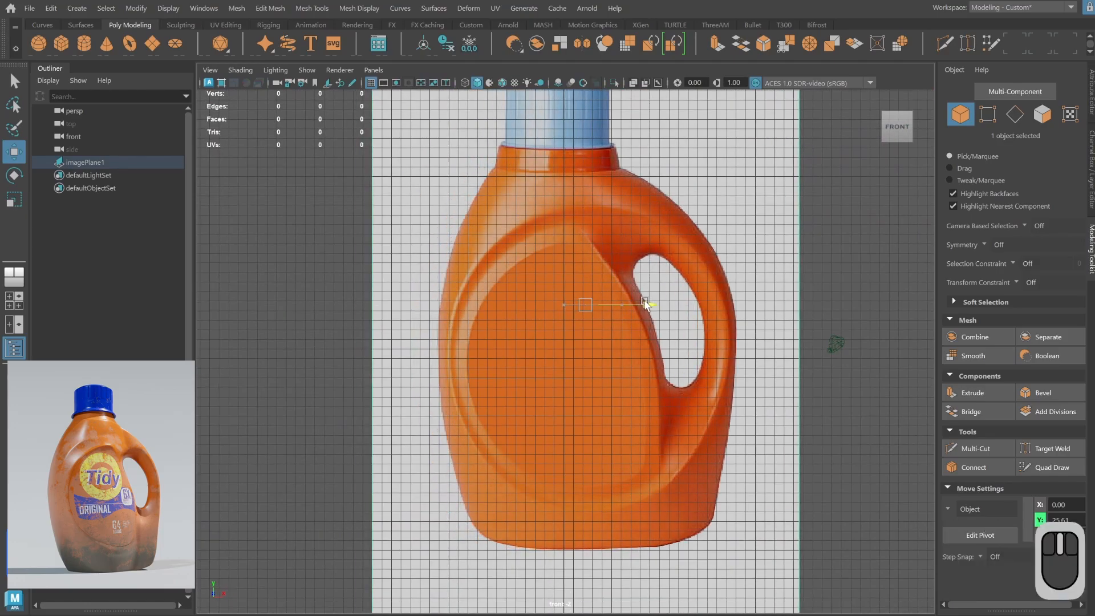
middle_click_drag(638, 308, 645, 375, "alt")
left_click_drag(648, 371, 659, 371)
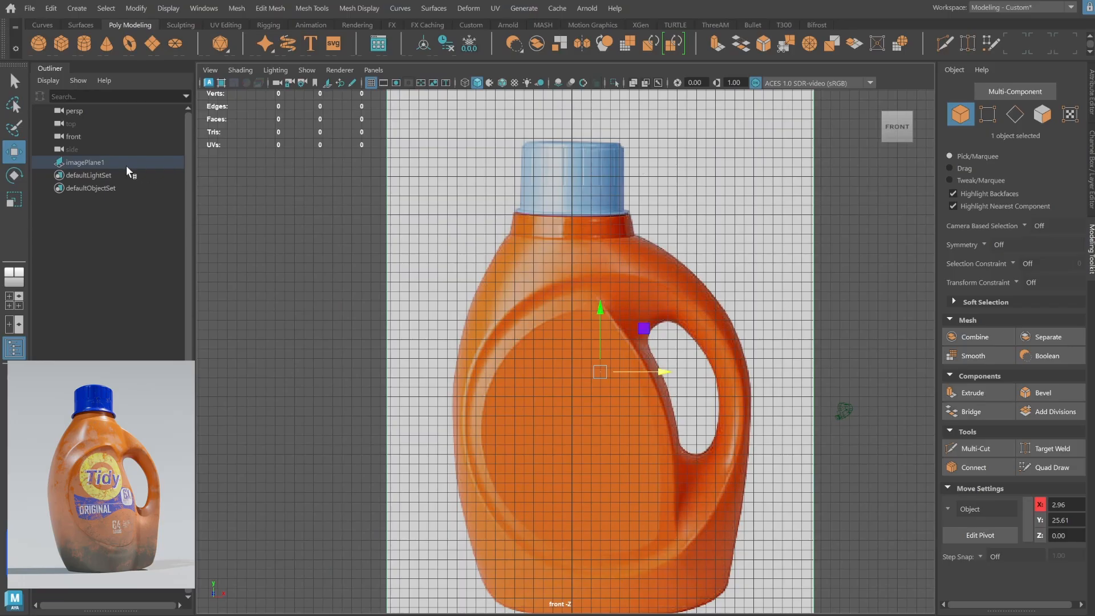
middle_click_drag(689, 401, 673, 386, "alt")
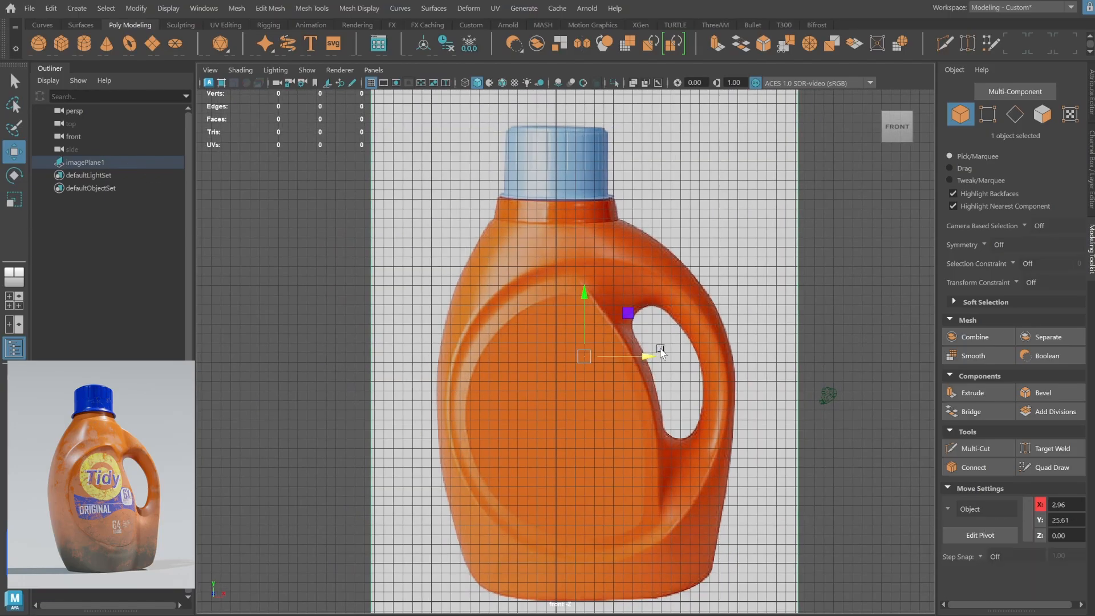
left_click_drag(662, 356, 658, 356)
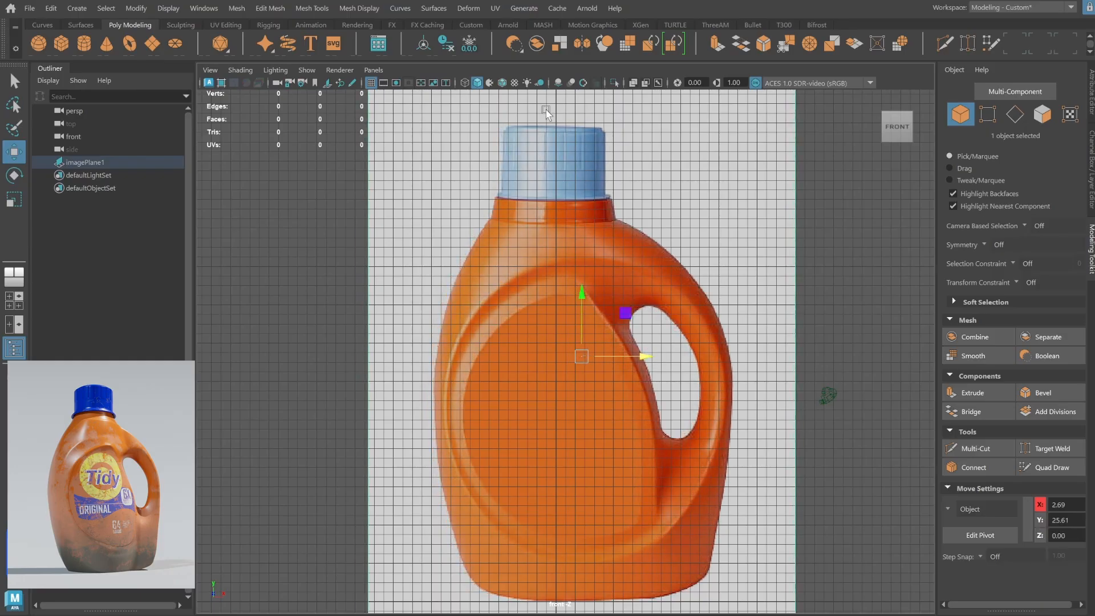
middle_click_drag(593, 540, 587, 506, "alt")
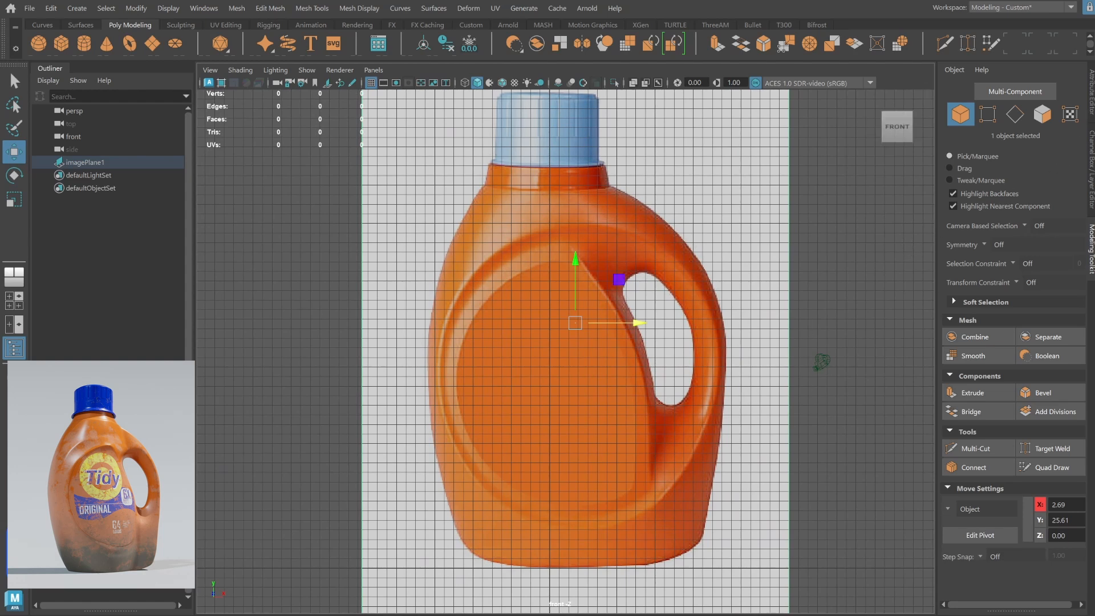
Set the image plane's Alpha Gain to 0.3 and deselect it.
left_click(1092, 170)
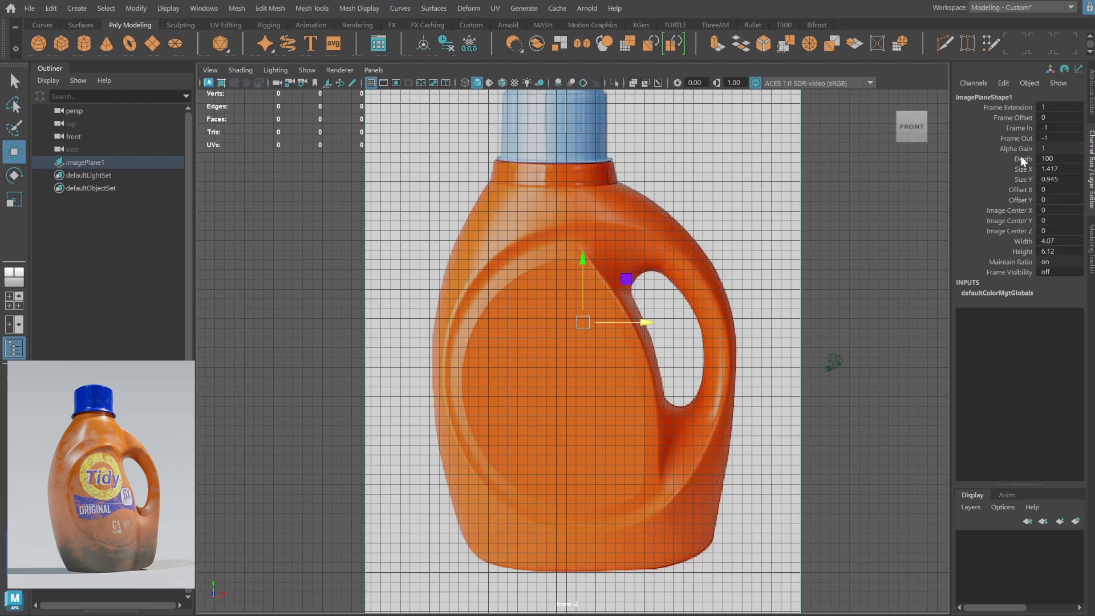
left_click(1055, 148)
type(".3")
key("Return")
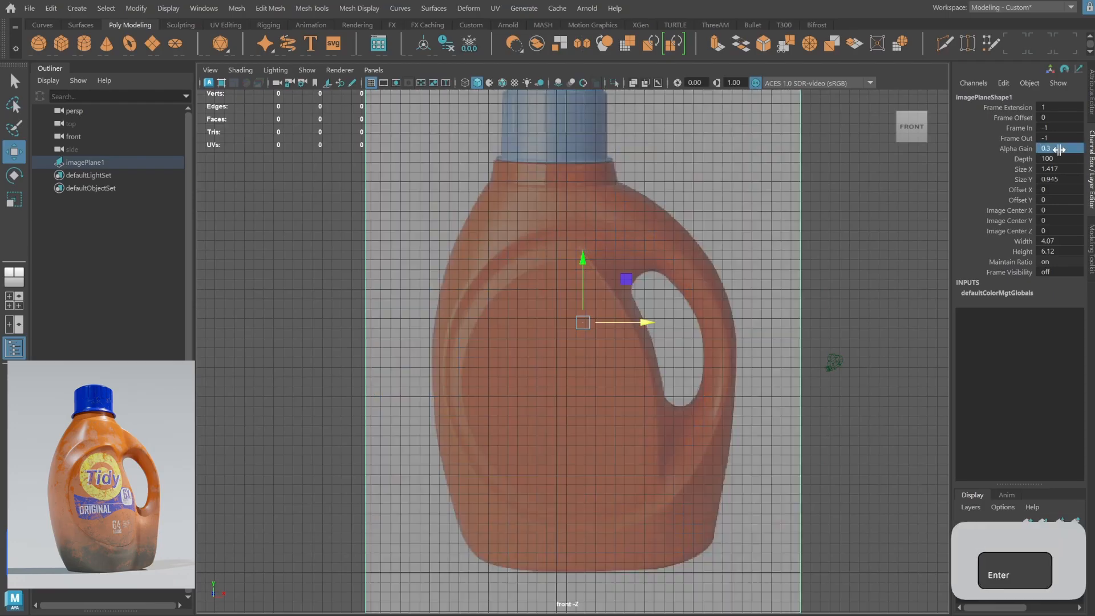
left_click(843, 290)
right_click_drag(862, 296, 526, 291, "alt")
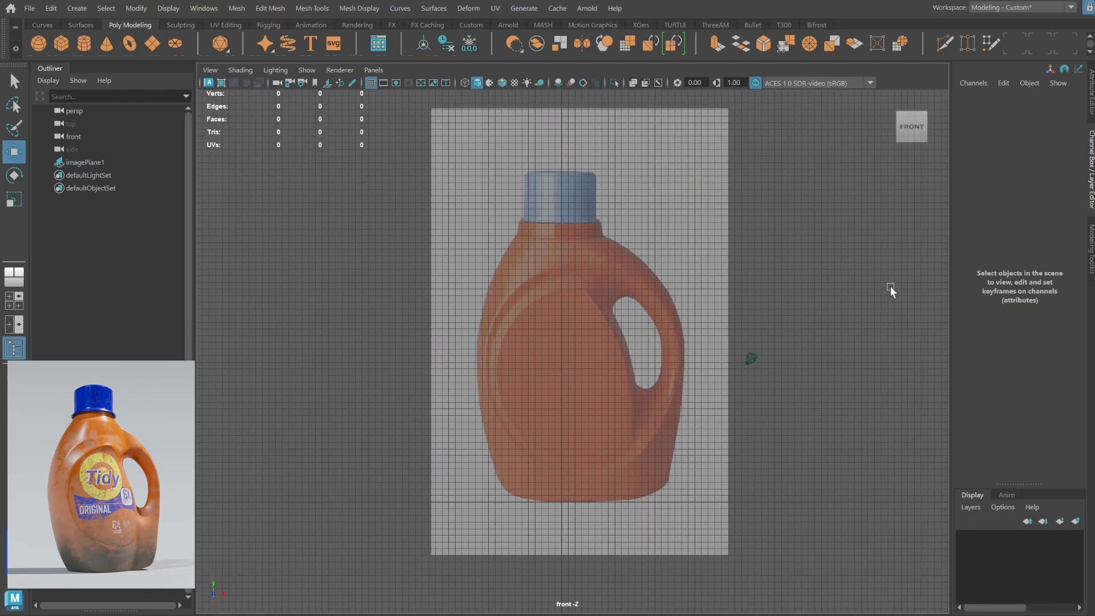
Create a new display layer from the selected image plane.
left_click_drag(695, 150, 795, 215)
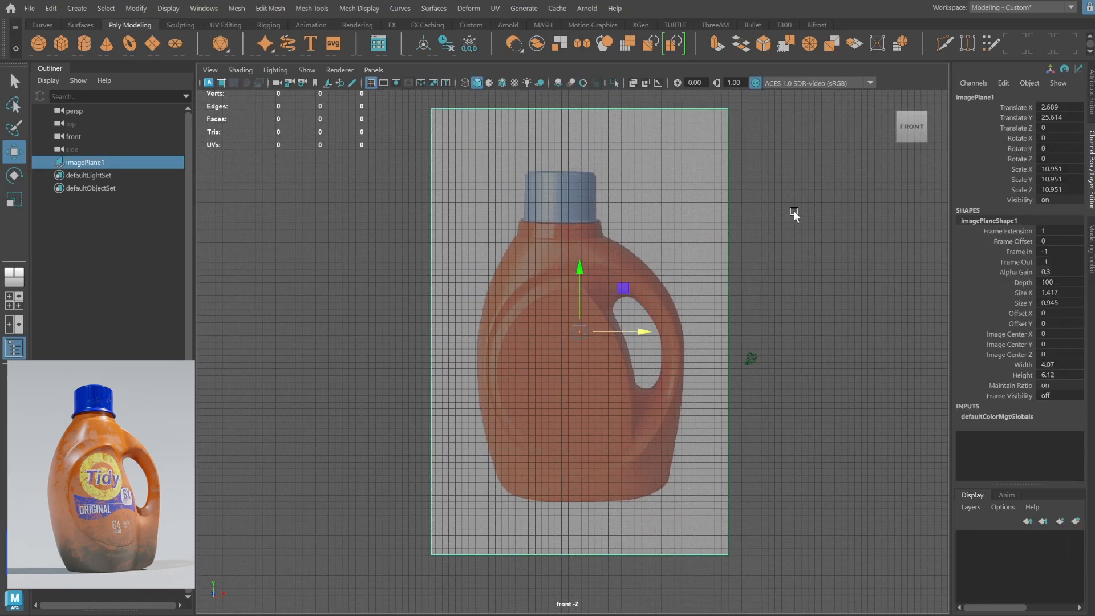
left_click(980, 510)
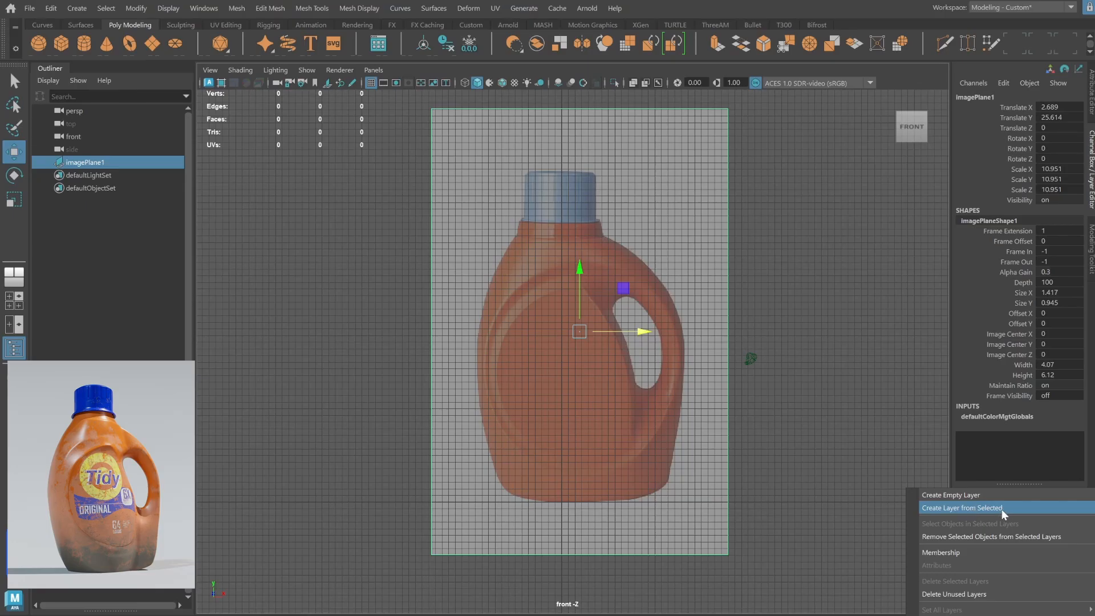
left_click(1007, 513)
Rename the new layer ref_layer, set its display type to Reference, and test that the image plane cannot be selected.
double_click(1033, 539)
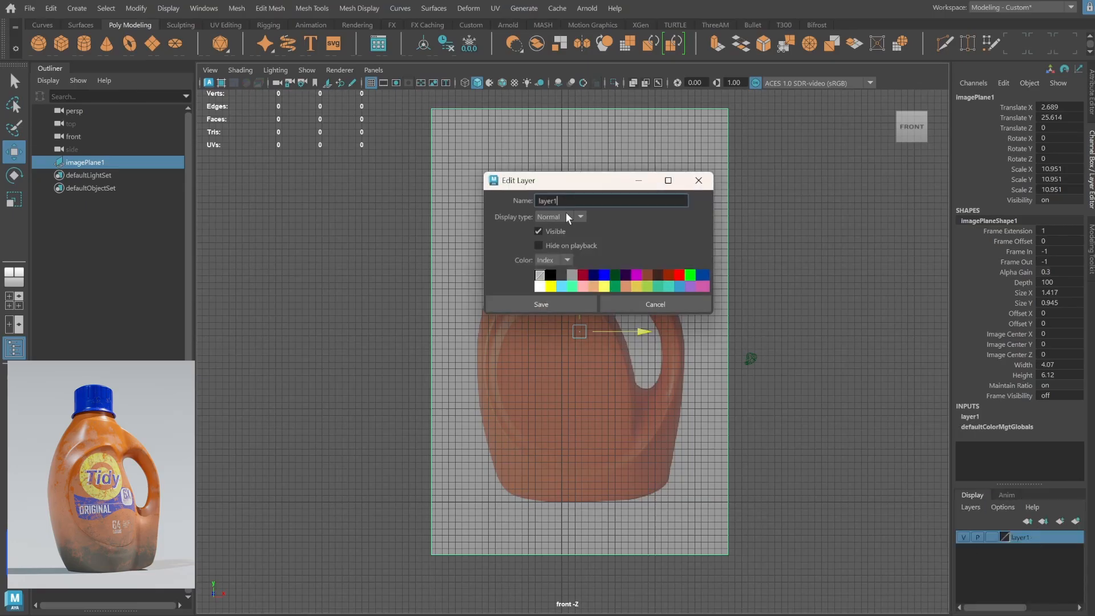
type("ref_layer")
left_click(551, 218)
left_click(568, 262)
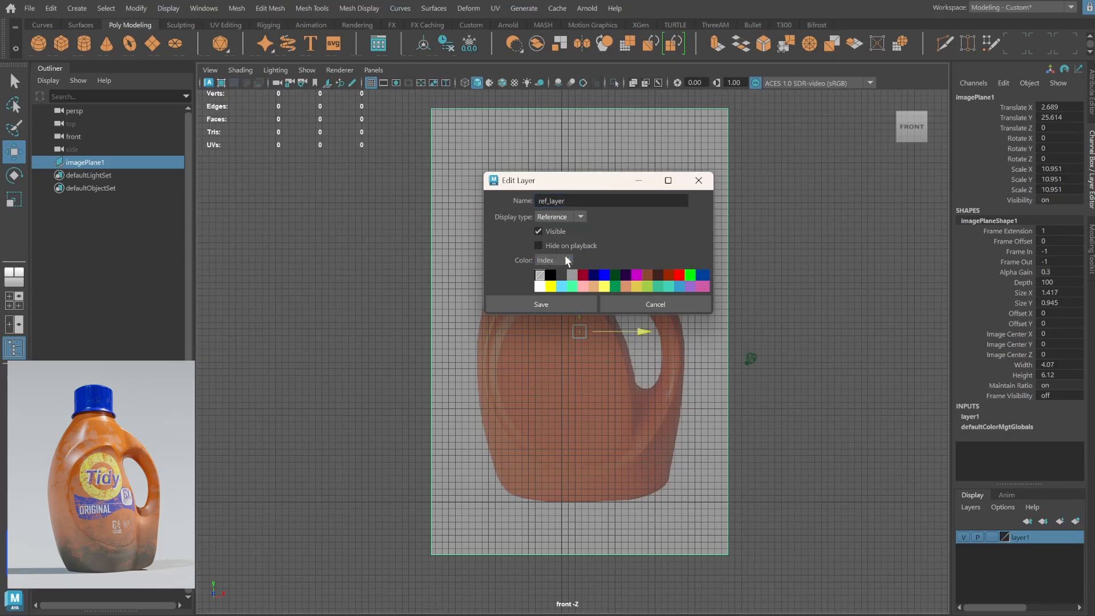
left_click(565, 304)
left_click(804, 307)
left_click_drag(727, 118, 643, 194)
left_click_drag(640, 181, 713, 201)
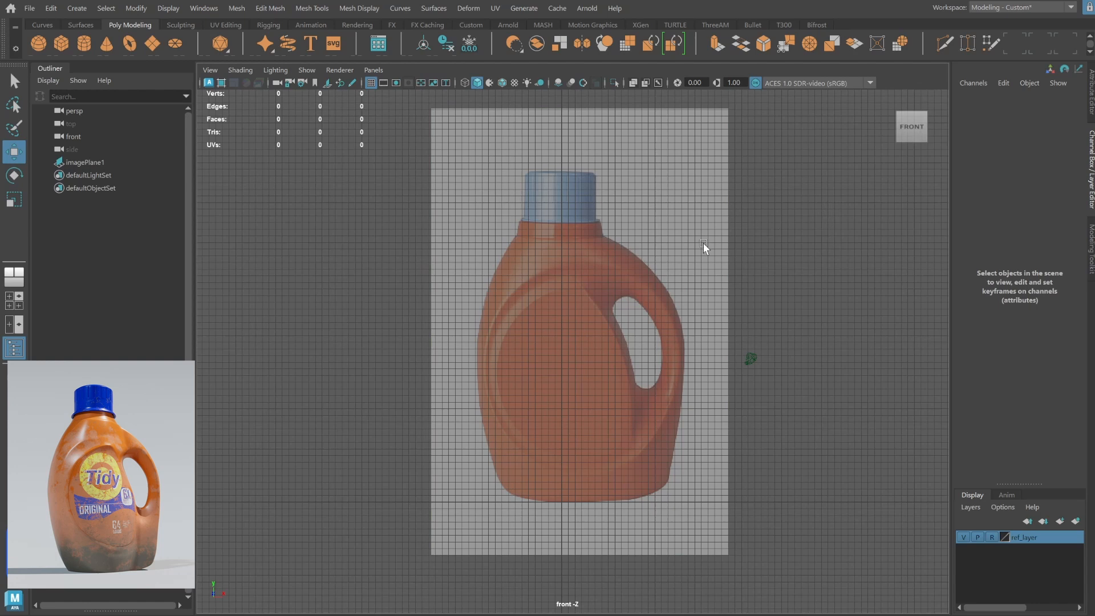
Adjust the Alpha Gain of the locked reference image plane and deselect it.
right_click_drag(704, 247, 736, 251, "alt")
left_click(143, 163)
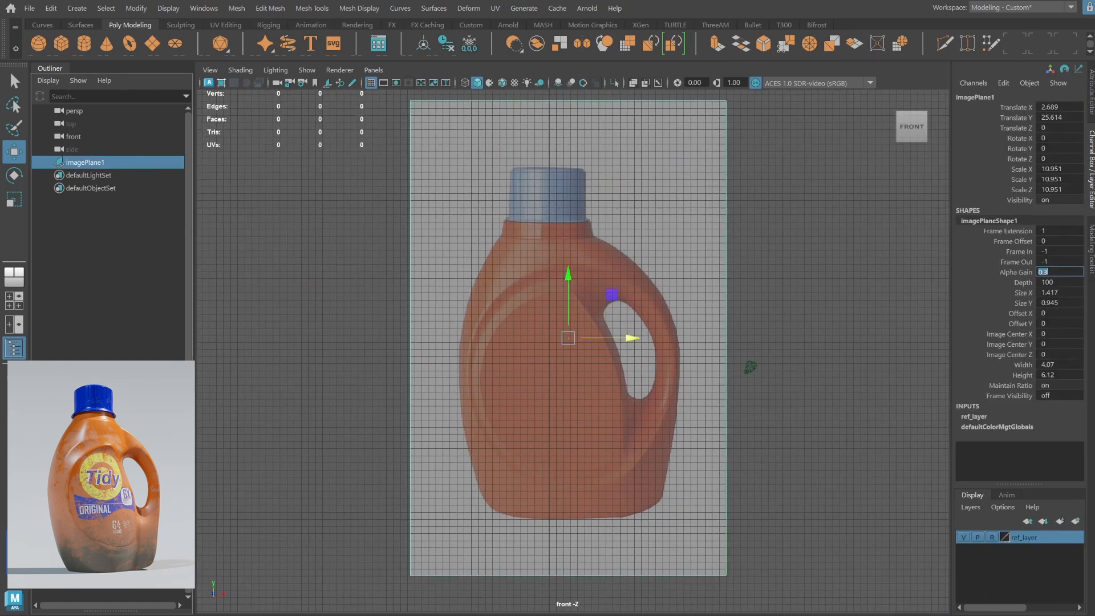
key("Return")
left_click(774, 267)
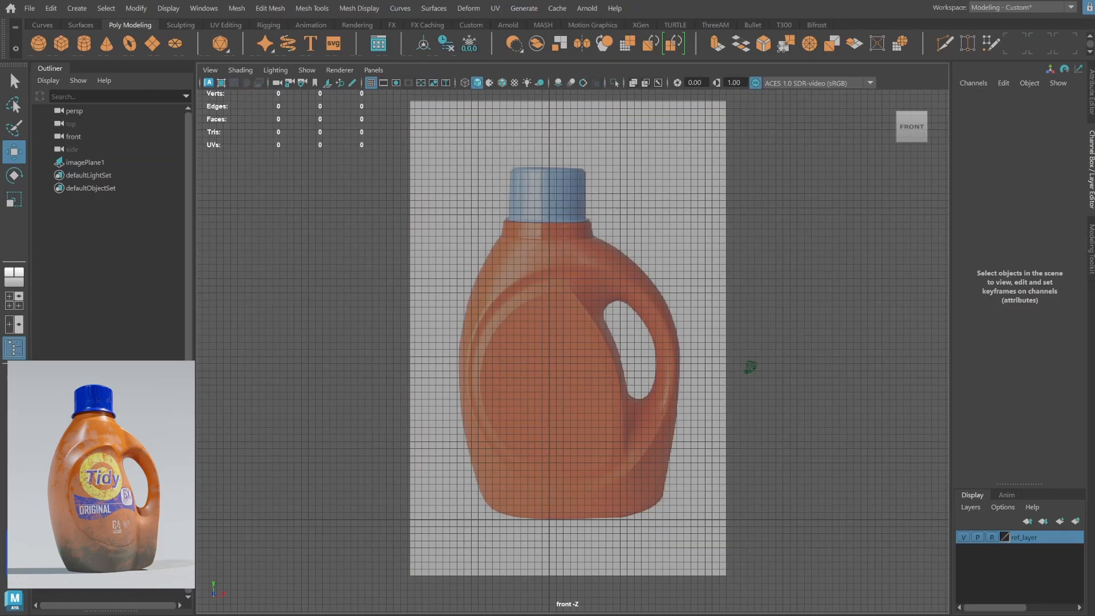
Create a polygon cylinder and raise it to about 40.63 in Y at the bottle's neck.
key("q")
mouse_move(680, 299)
right_mouse_down("alt")
mouse_move(692, 303)
mouse_move(662, 293)
right_mouse_up("alt")
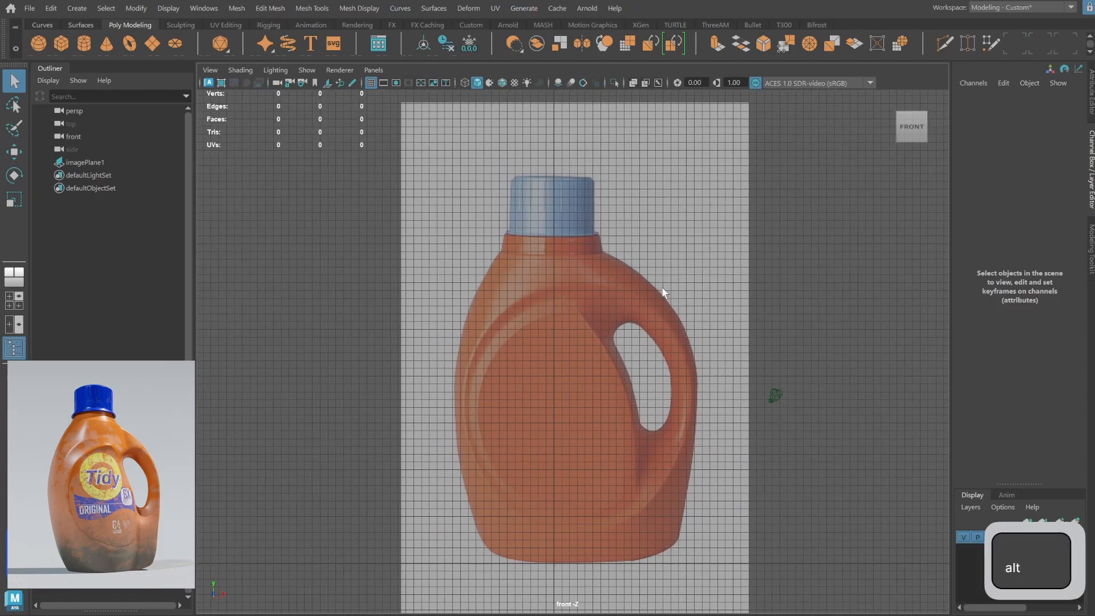
left_click(85, 43)
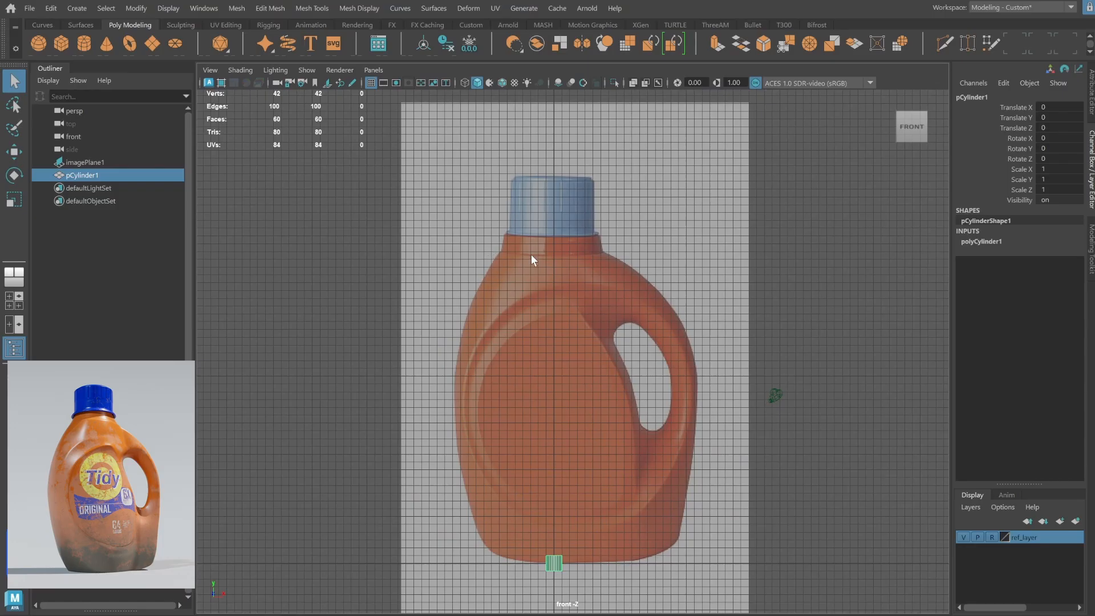
key("w")
left_click_drag(555, 502, 536, 230)
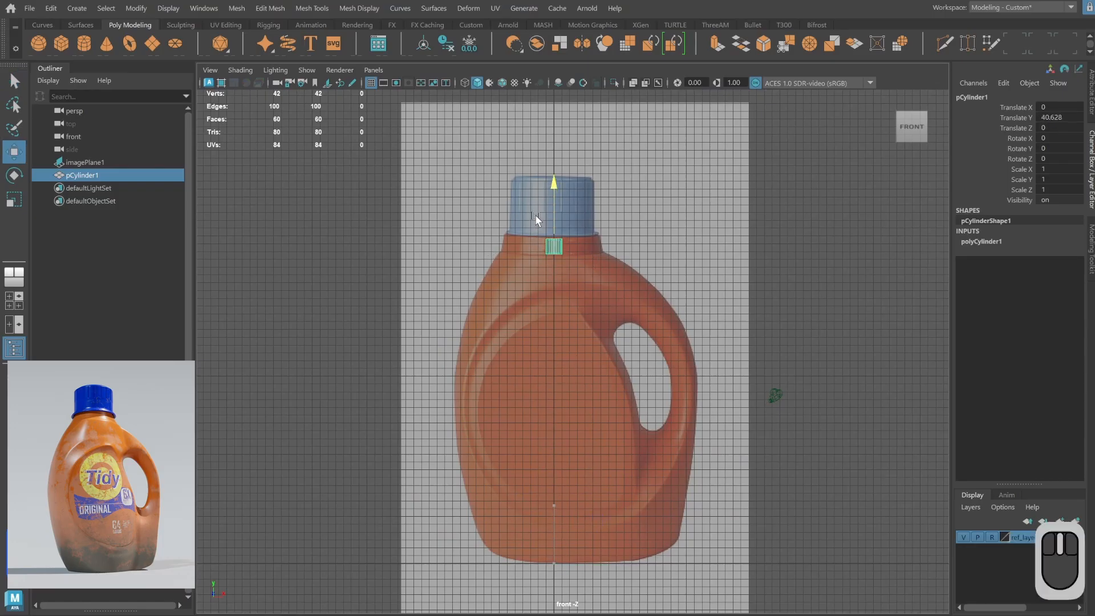
Scale the cylinder in wireframe to about 6.09 in X and Z and 1.22 in Y to fit the bottle's neck.
right_click_drag(537, 220, 824, 368, "alt")
key("4")
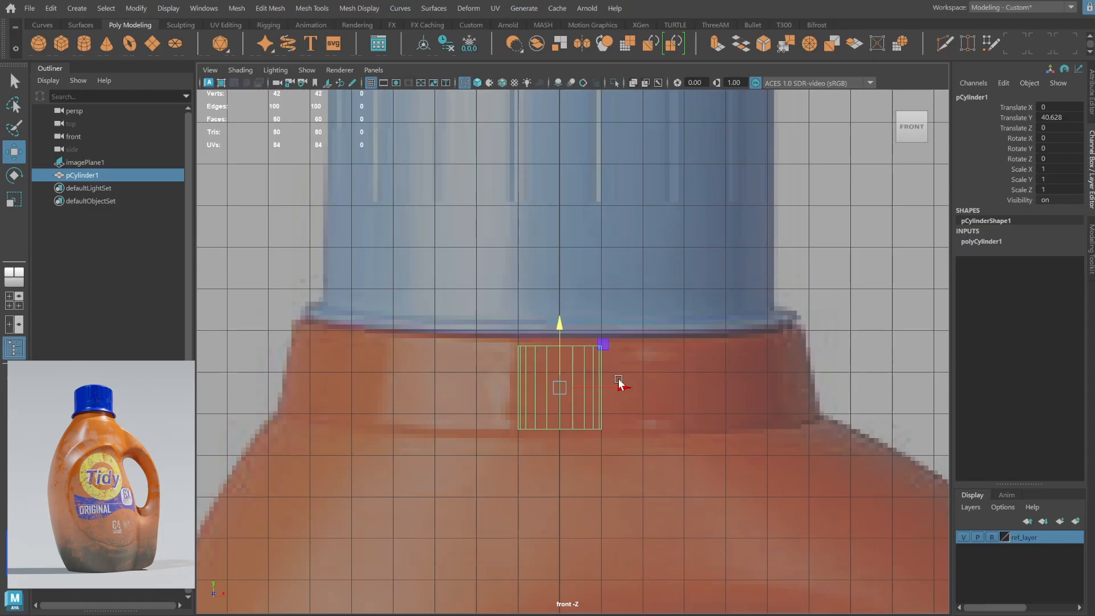
key("r")
mouse_move(559, 387)
left_mouse_down()
mouse_move(575, 379)
mouse_move(566, 382)
left_mouse_up()
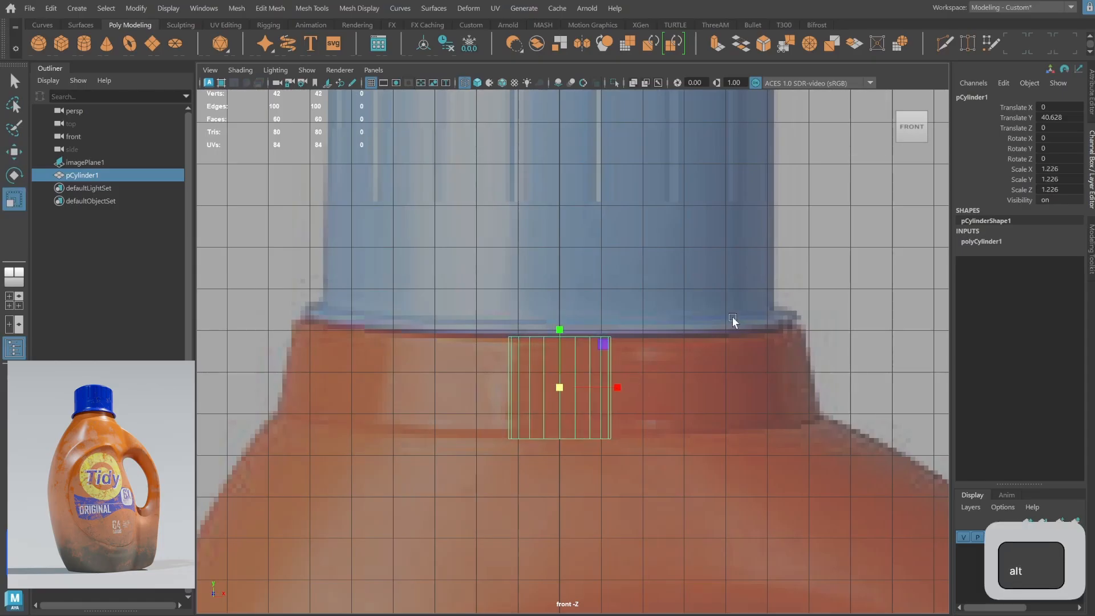
right_click_drag(733, 320, 628, 337, "alt")
left_click_drag(565, 373, 797, 301)
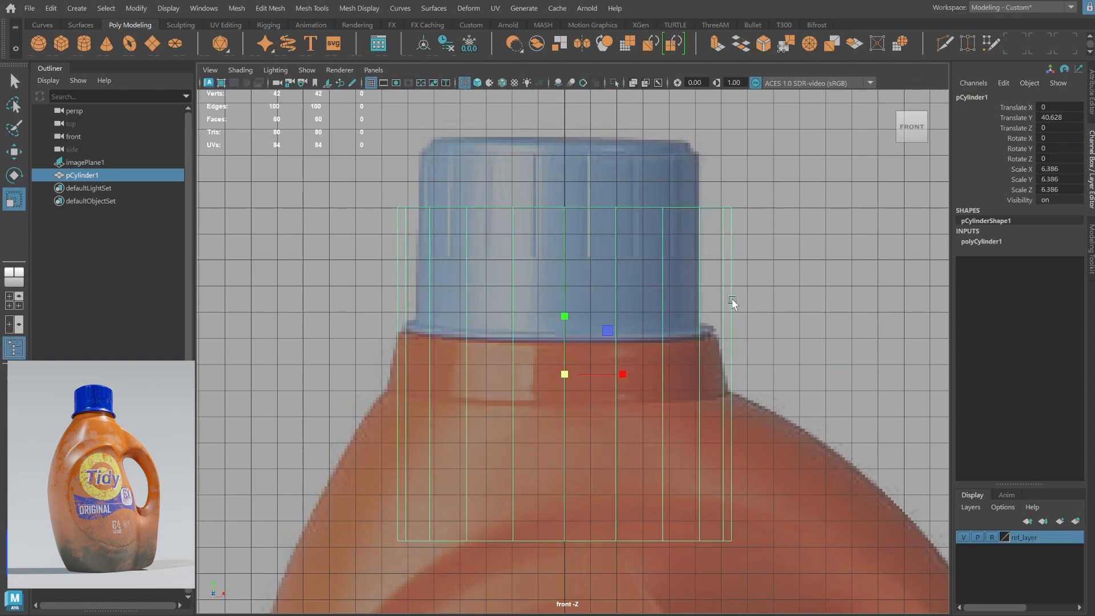
left_click_drag(561, 316, 558, 368)
key("w")
key("r")
key("w")
Raise the cylinder's bottom ring of vertices slightly and widen it to match the flared base of the neck.
left_click(1092, 237)
left_click(991, 118)
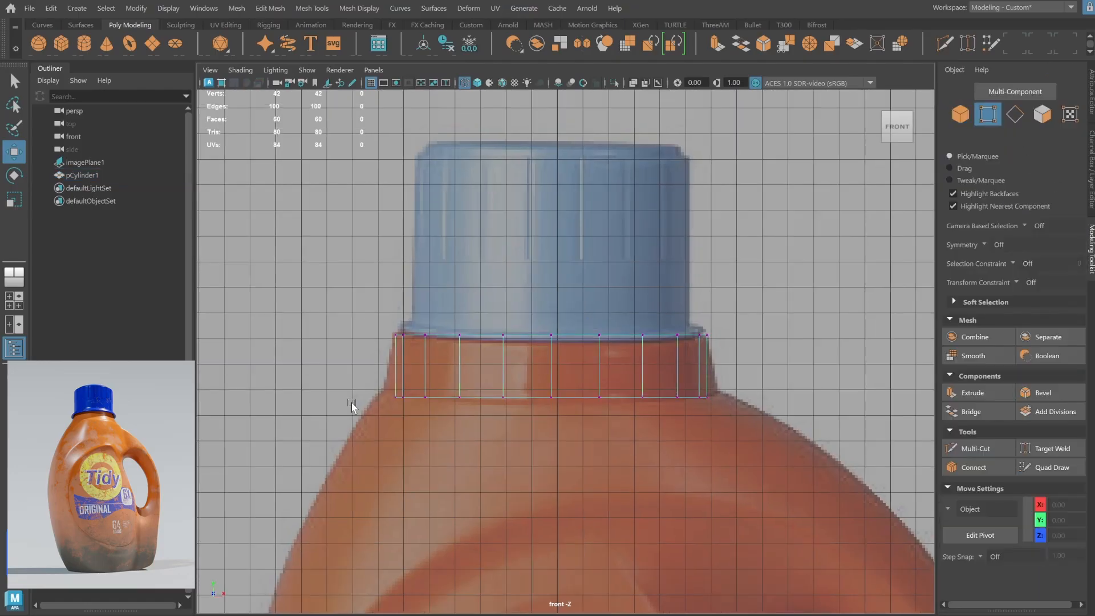
left_click_drag(353, 374, 983, 443)
left_click_drag(556, 381, 570, 394)
key("r")
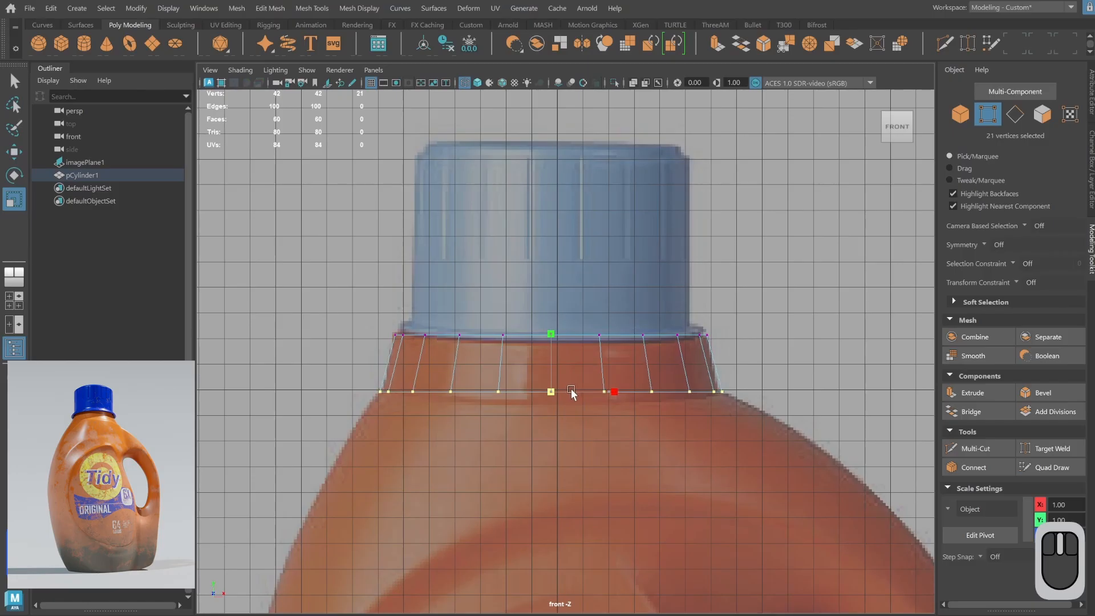
Select only the cylinder's bottom cap faces, check the selection in the perspective view, and delete them.
middle_click_drag(684, 362, 686, 337, "alt")
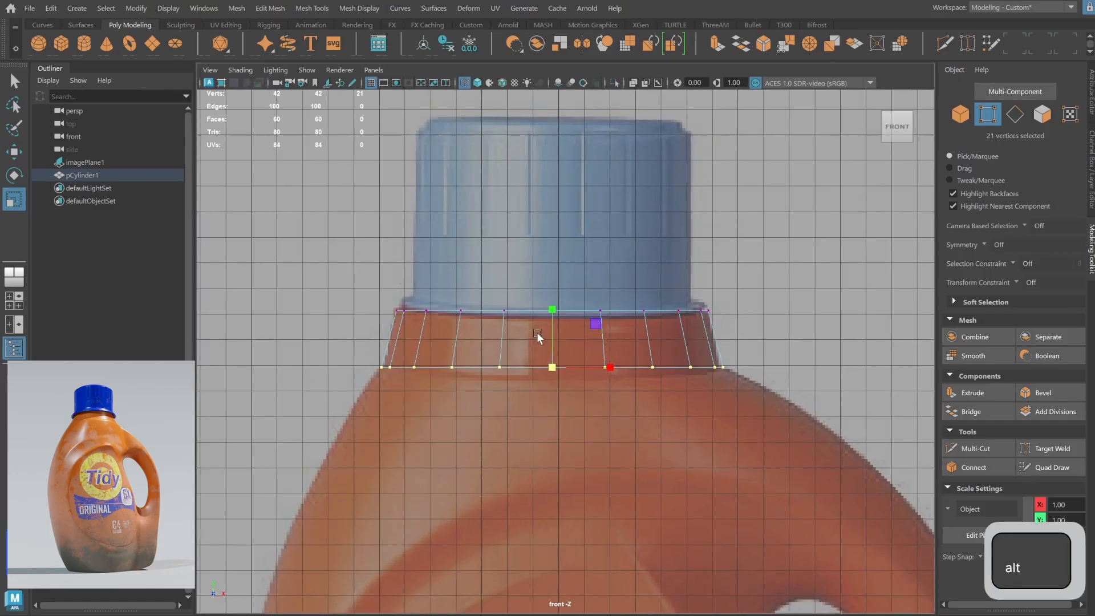
left_click(1041, 115)
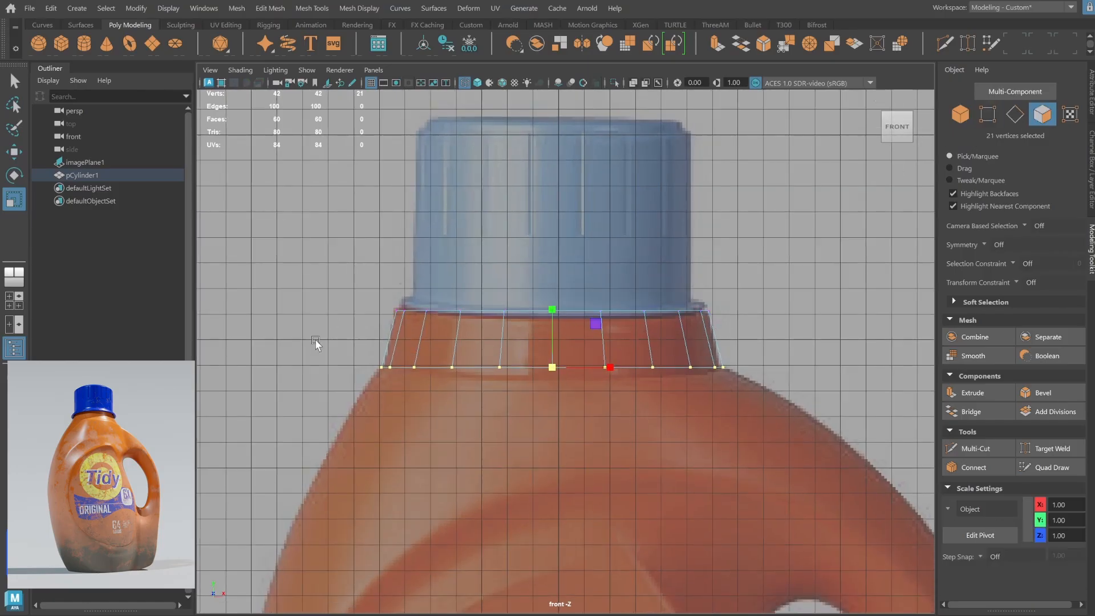
left_click_drag(317, 342, 913, 446)
left_click_drag(270, 338, 873, 332, "ctrl")
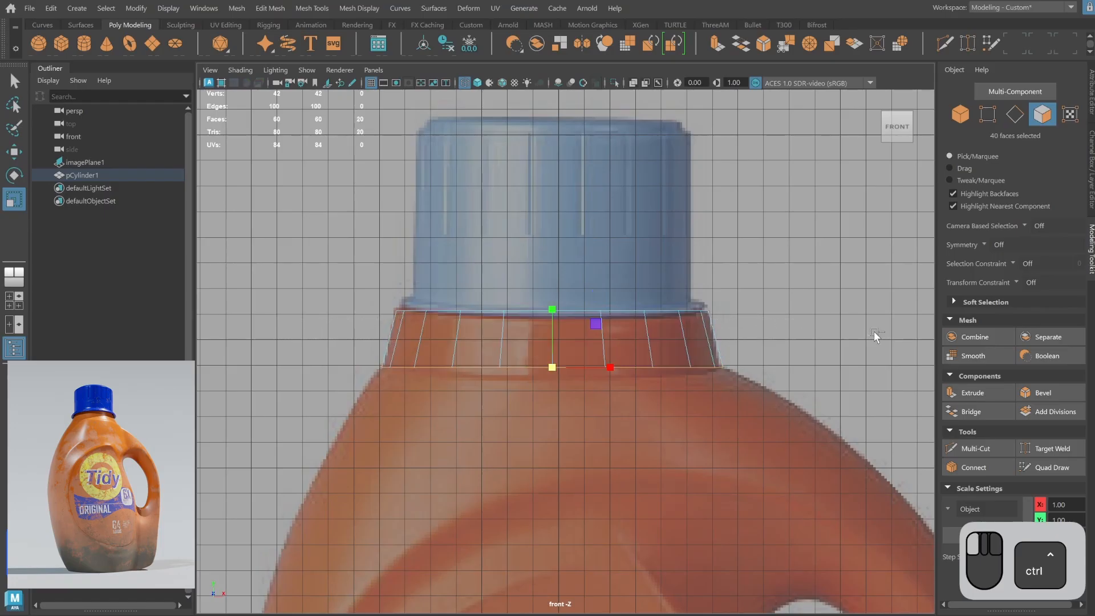
key("alt")
key("space")
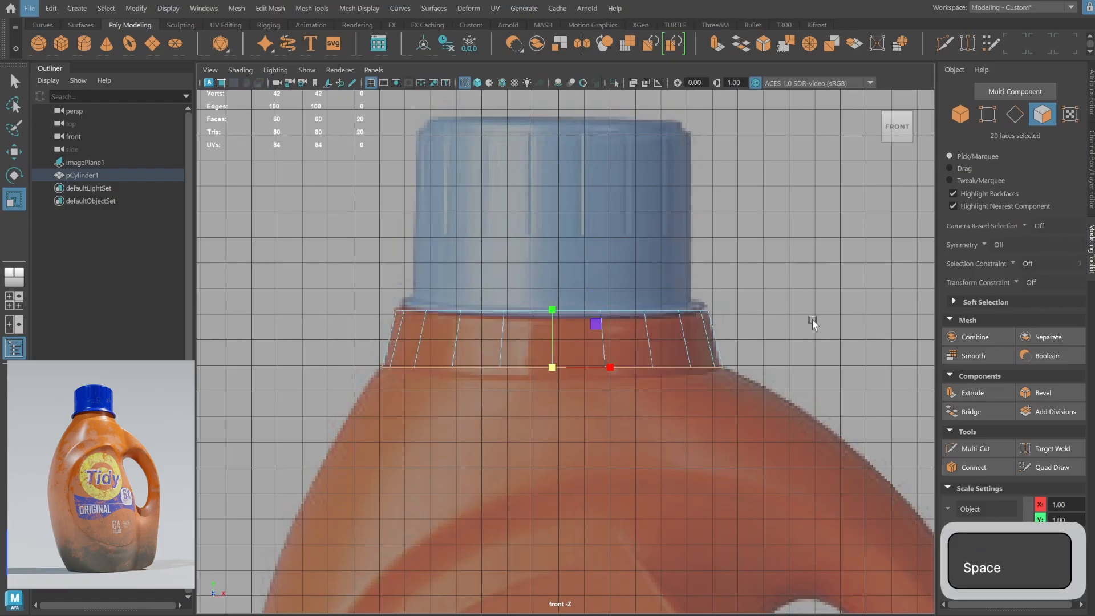
key("space")
left_click(749, 329)
key("space")
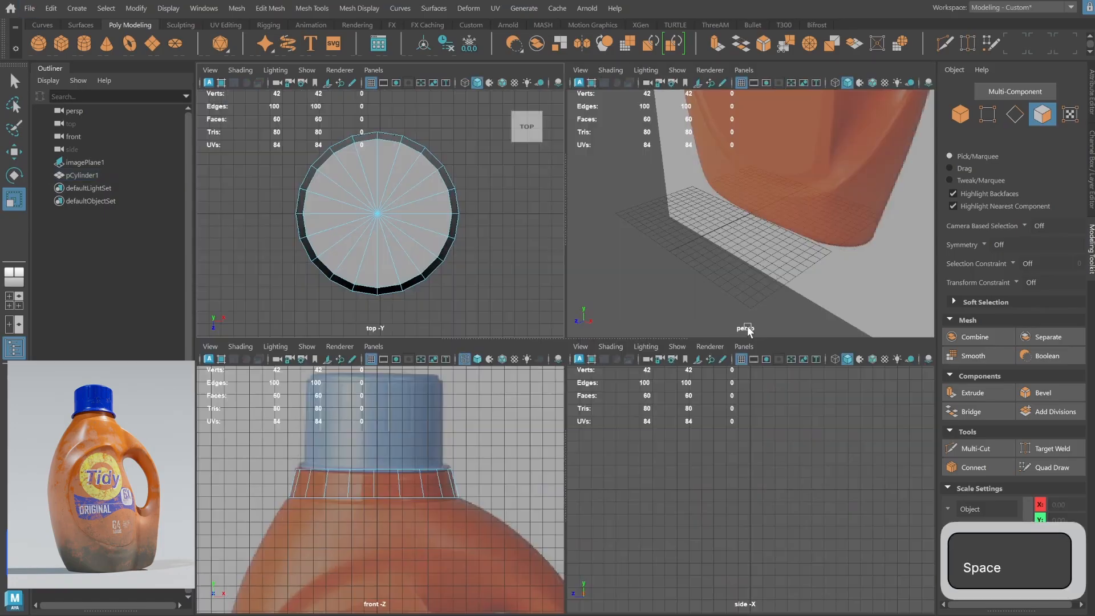
key("ctrl+z")
key("space")
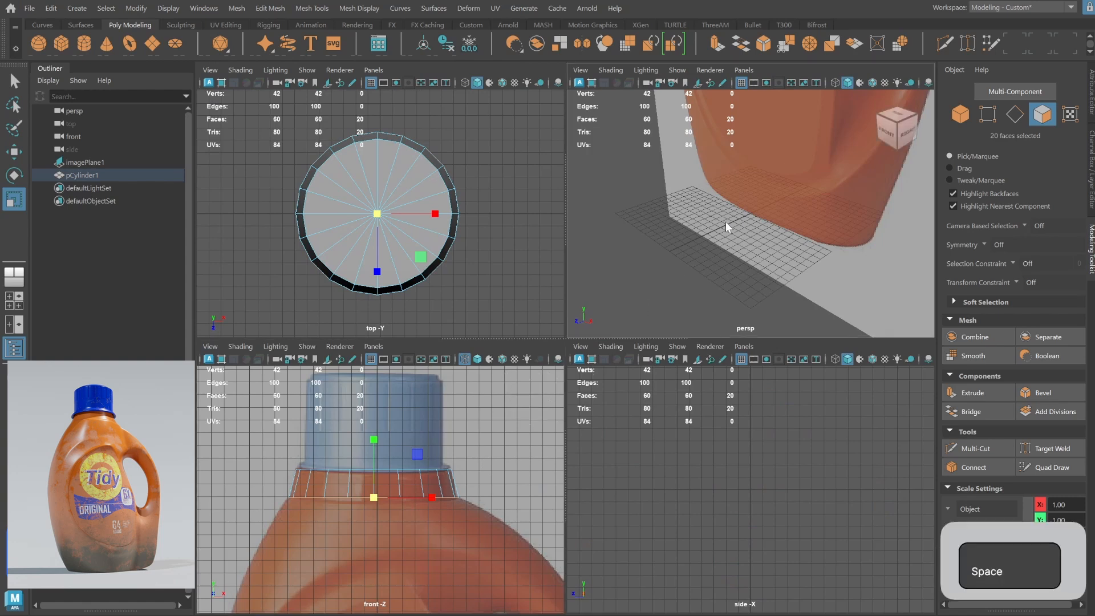
middle_click_drag(721, 268, 676, 517, "alt")
right_click_drag(675, 517, 400, 280, "alt")
right_click_drag(476, 219, 742, 306, "alt")
key("ctrl+1")
left_click_drag(659, 316, 706, 405, "alt")
key("ctrl+1")
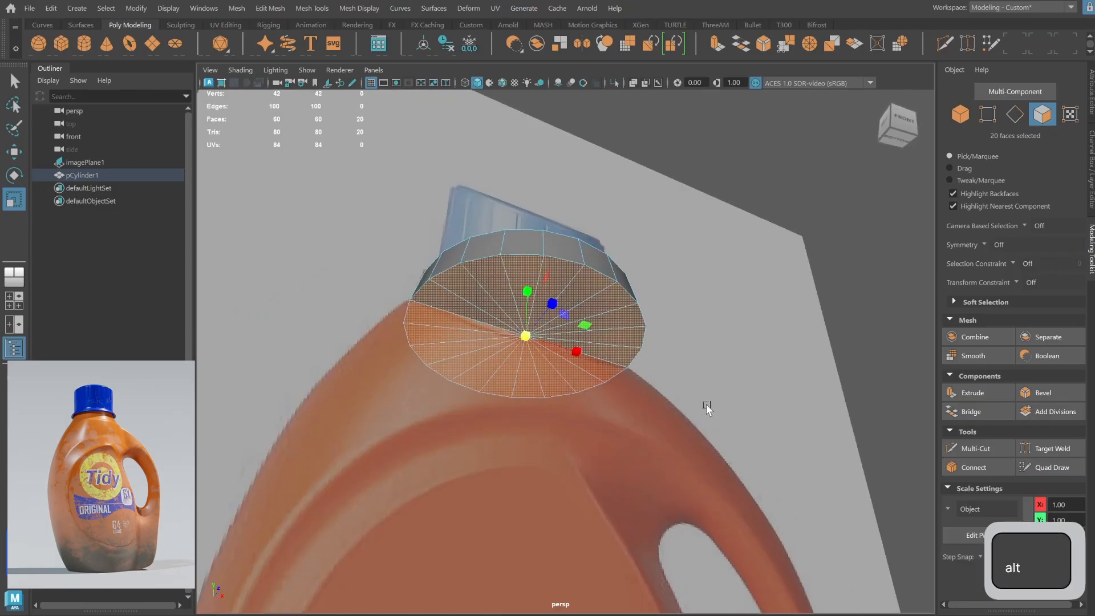
key("BackSpace")
left_click(955, 117)
left_click(789, 254)
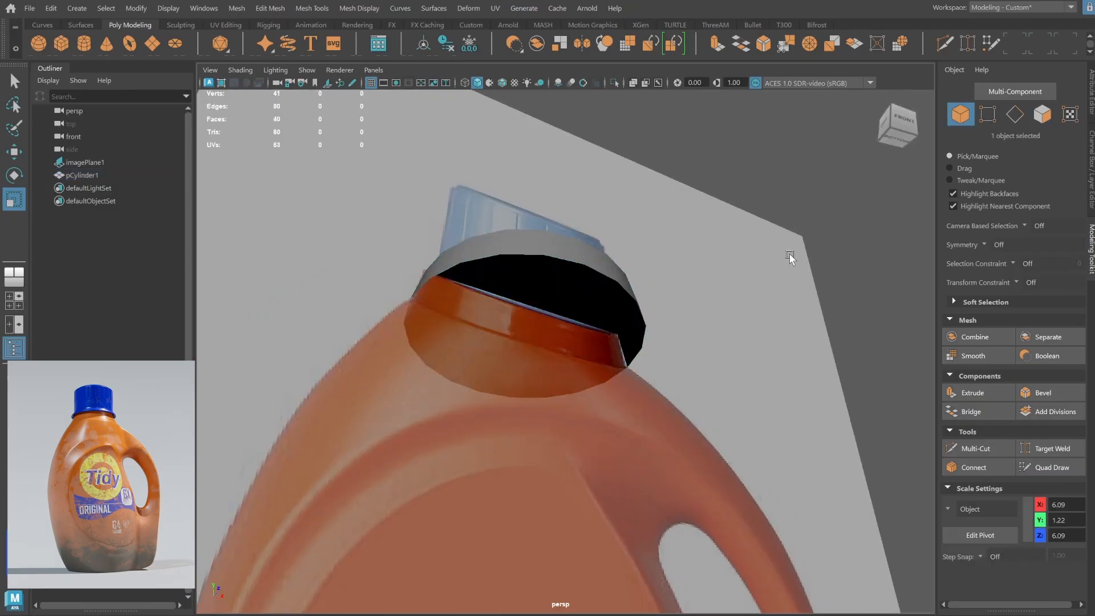
Delete the cylinder's top cap faces, return to object mode, and inspect the open ring in the perspective view.
left_click_drag(789, 254, 564, 393, "alt")
left_click(592, 380)
key("space")
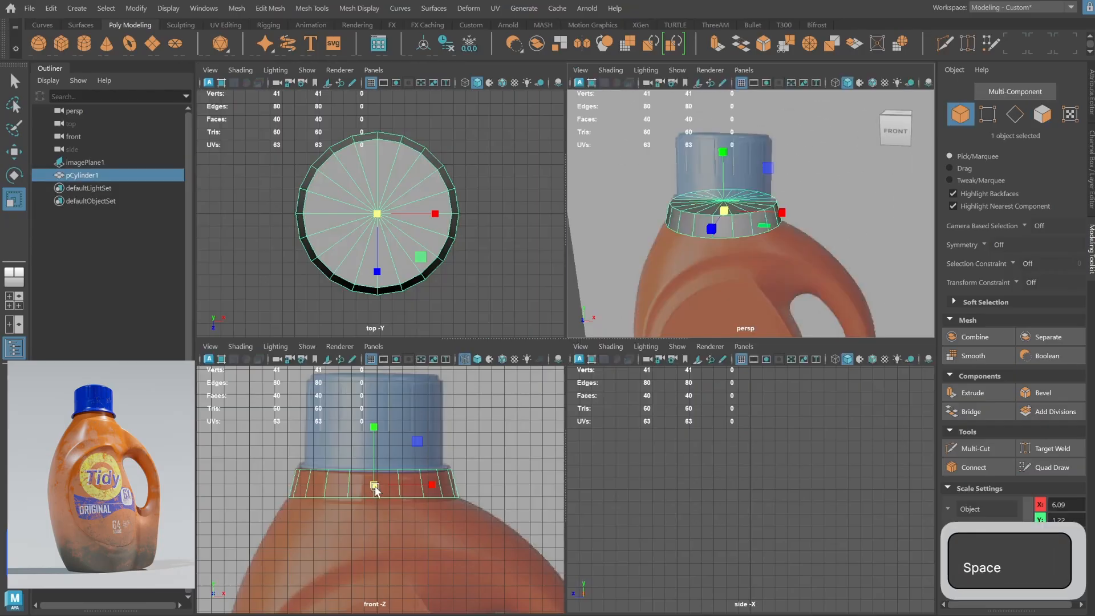
left_click(1042, 114)
left_click_drag(245, 427, 562, 477)
left_click_drag(259, 474, 492, 478, "ctrl")
key("Delete")
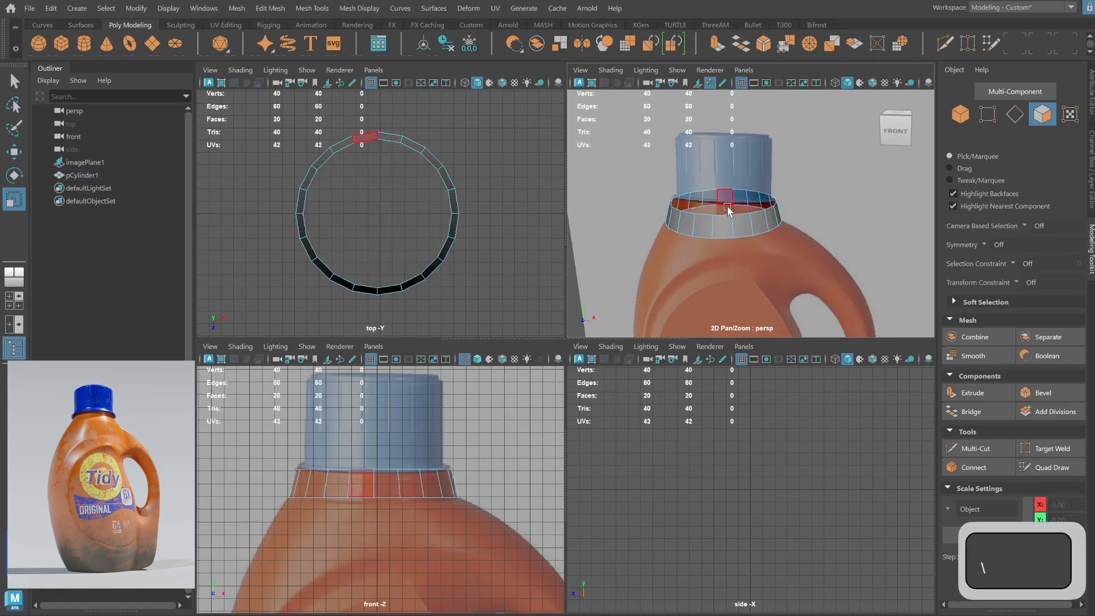
key("F8")
key("space")
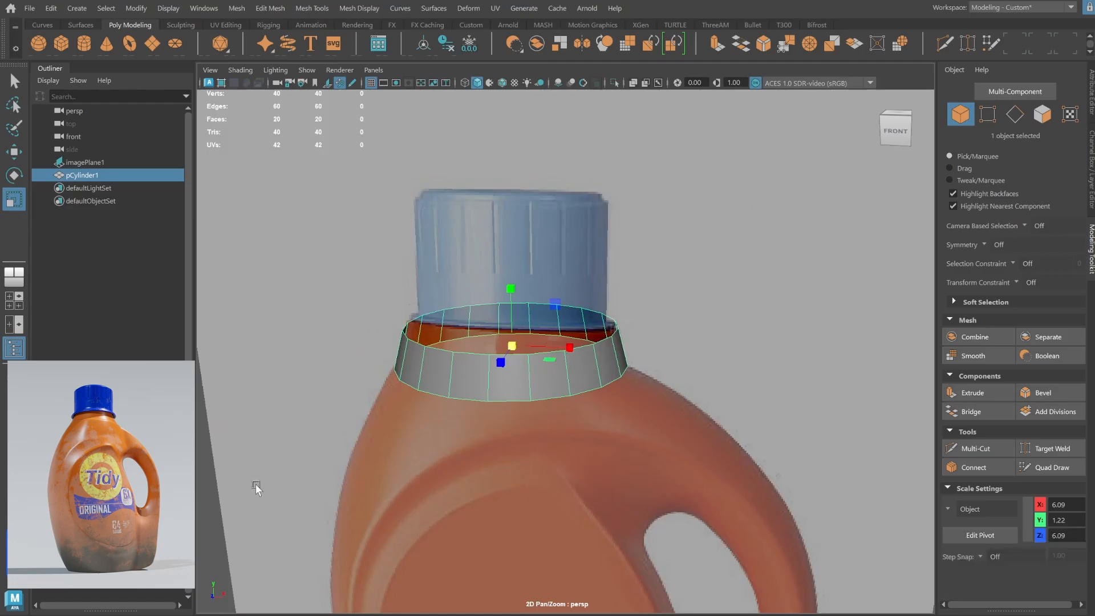
left_click(247, 453)
right_click_drag(592, 345, 514, 365, "alt")
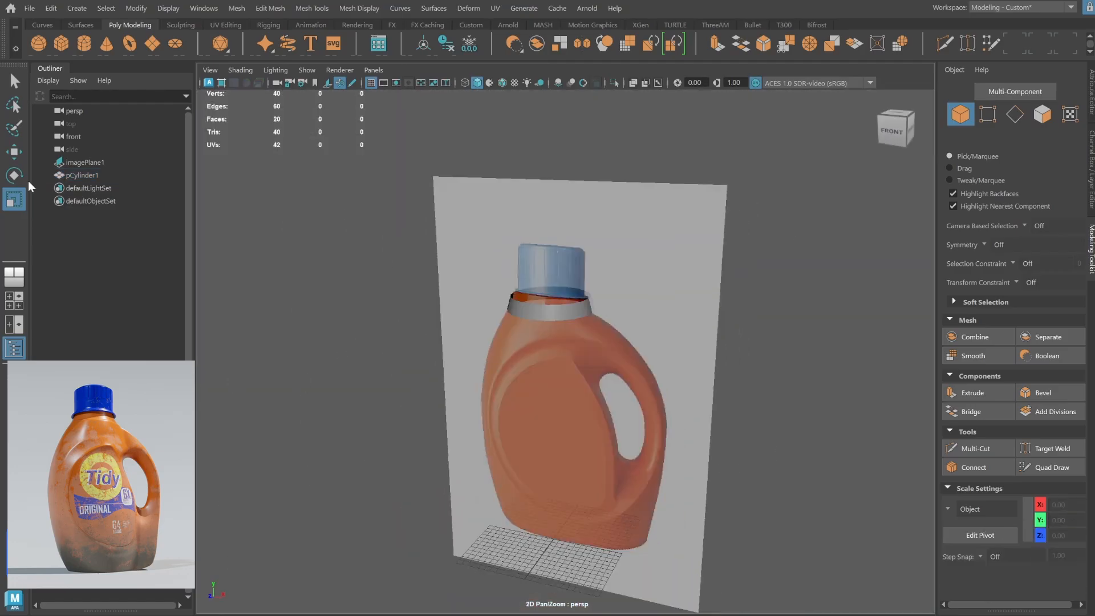
Extrude the ring's bottom edge loop, lower it to about 39.44 in Y, and widen it to follow the shoulder outline.
left_click(561, 313)
key("space")
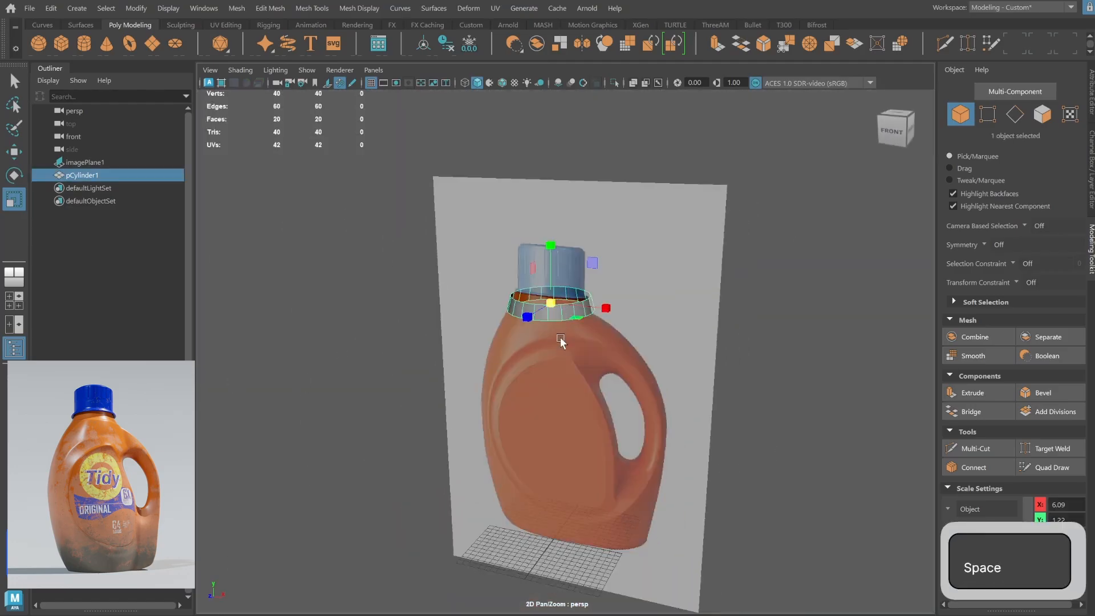
key("space")
left_click(1014, 114)
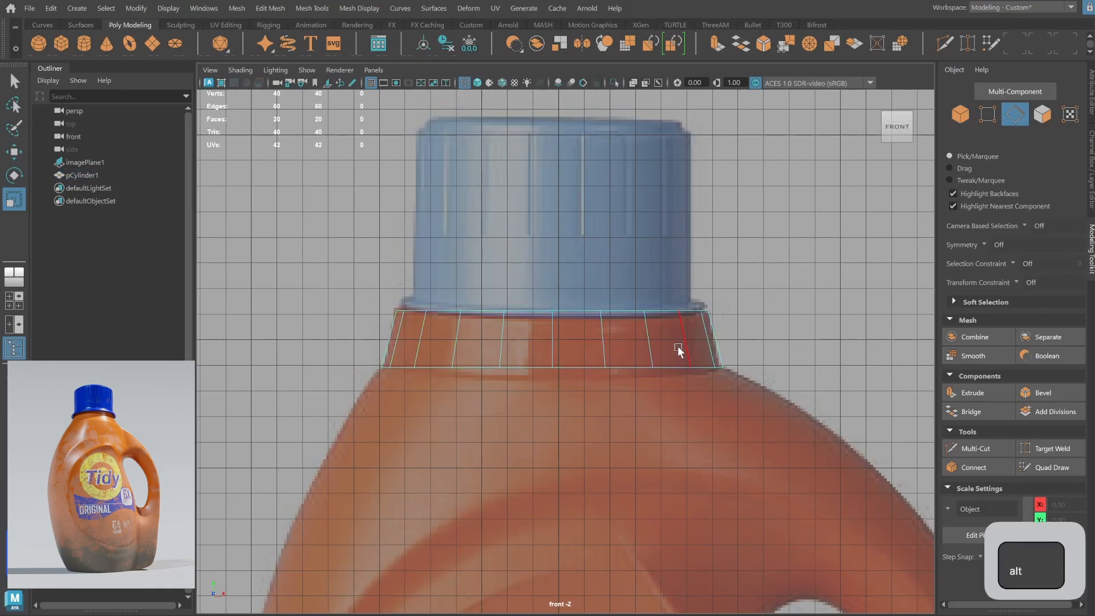
middle_click_drag(677, 347, 674, 283, "alt")
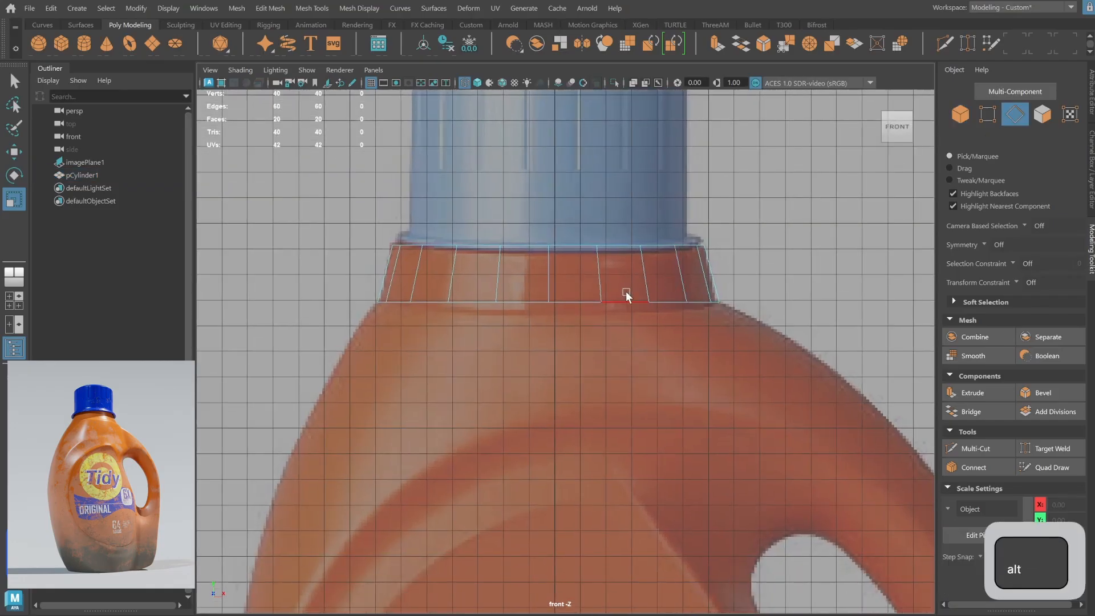
double_click(564, 300)
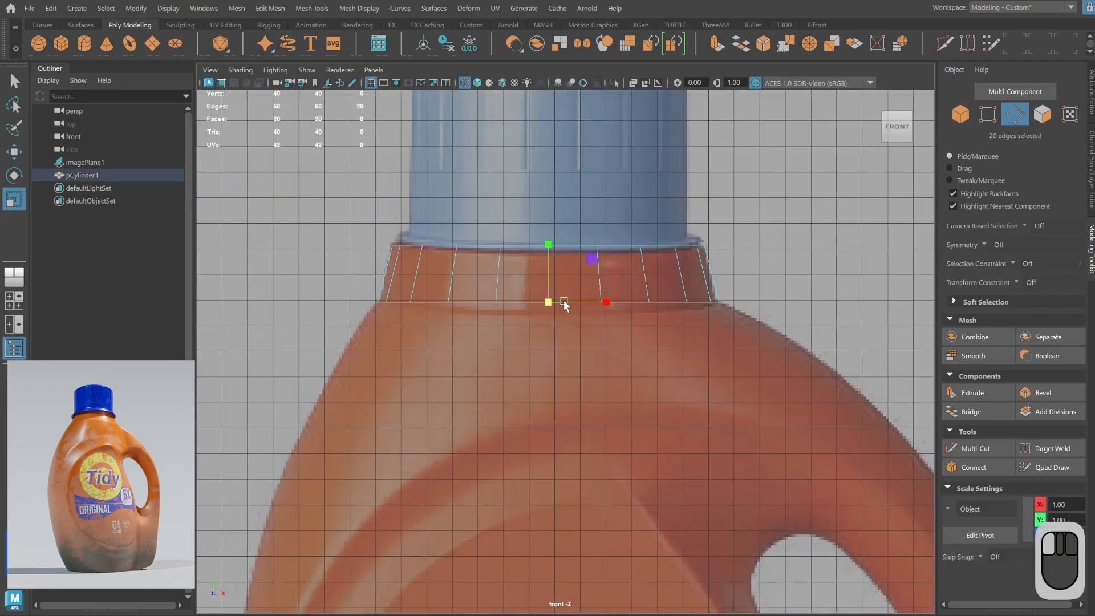
right_click(639, 238, "shift")
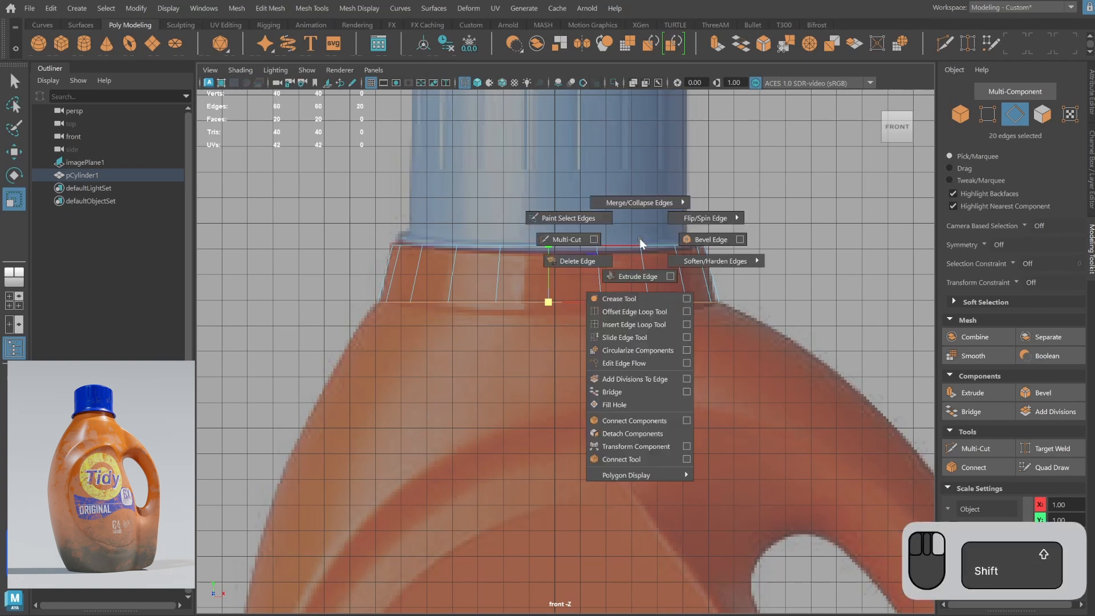
left_click(639, 276, "shift")
middle_click_drag(647, 225, 705, 268, "alt")
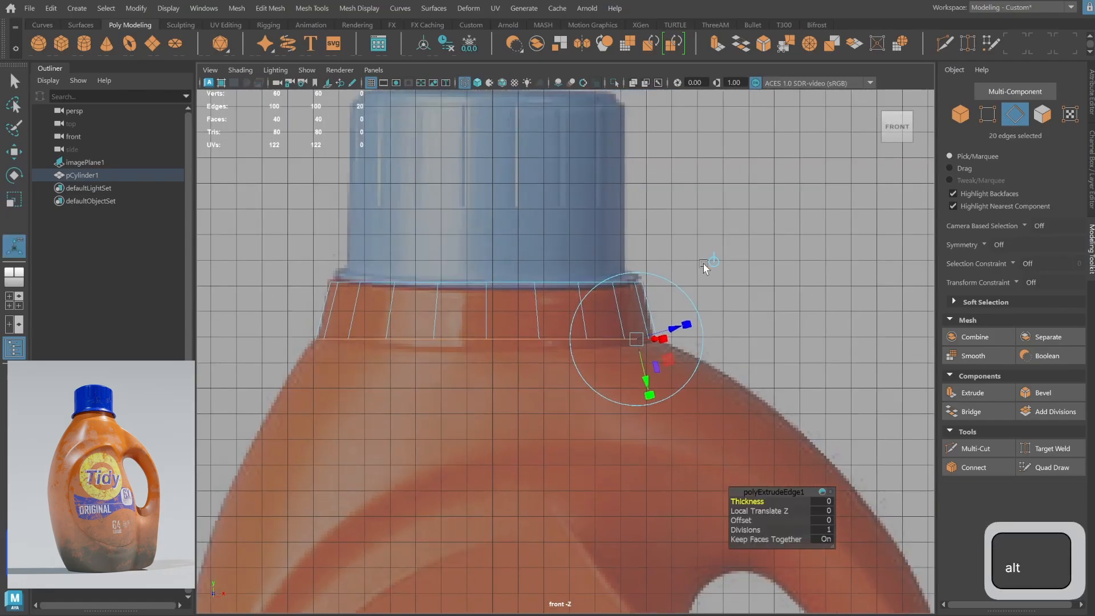
key("w")
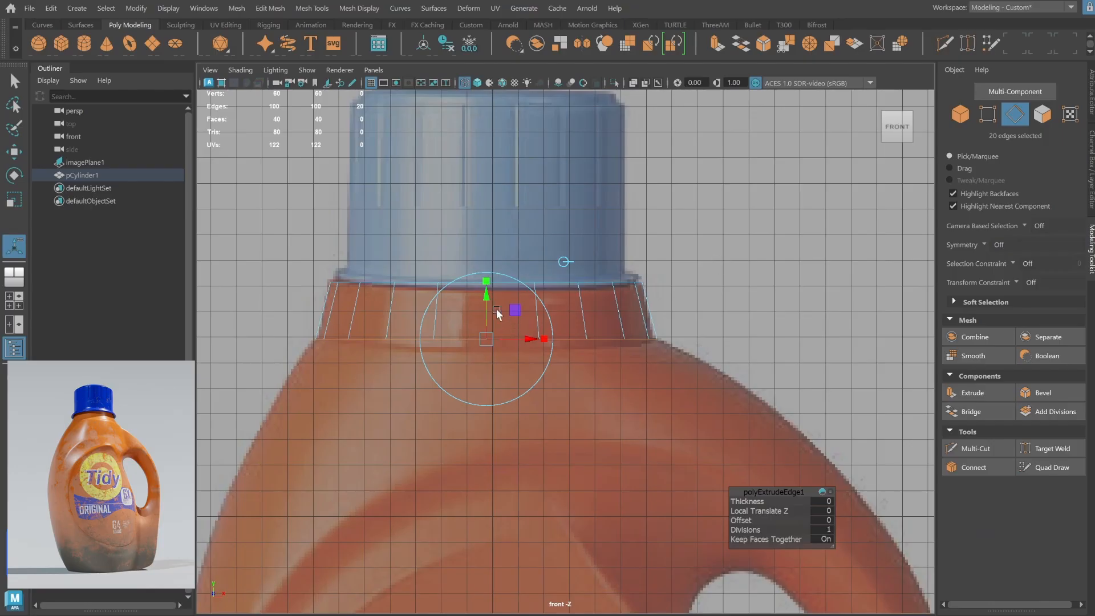
left_click_drag(487, 299, 499, 338)
key("r")
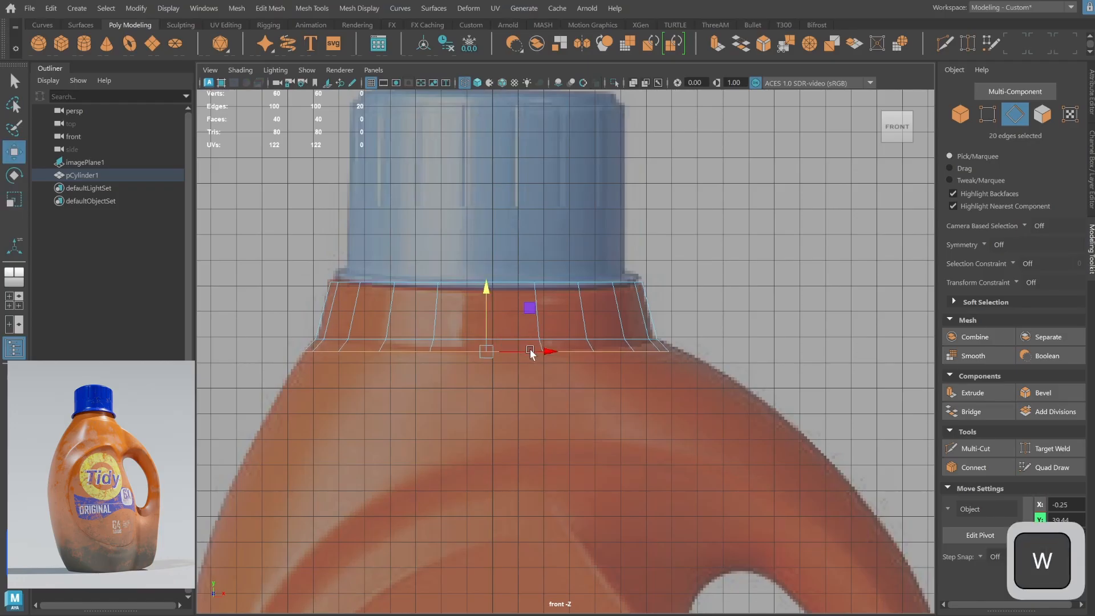
Extrude the bottom edge loop again straight down to the base of the bottle and return to object mode.
scroll(687, 207, "down", 2)
right_click_drag(687, 207, 416, 307, "alt")
middle_click_drag(416, 307, 429, 236, "alt")
right_click_drag(427, 231, 440, 256, "shift")
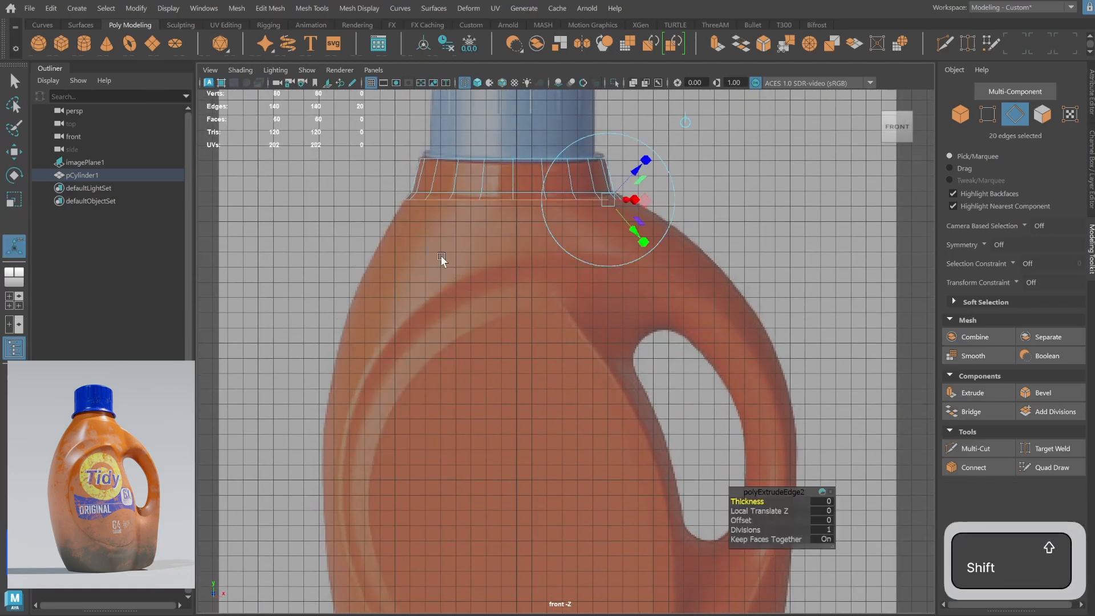
middle_click_drag(440, 255, 646, 160, "alt")
right_click_drag(732, 156, 411, 217, "alt")
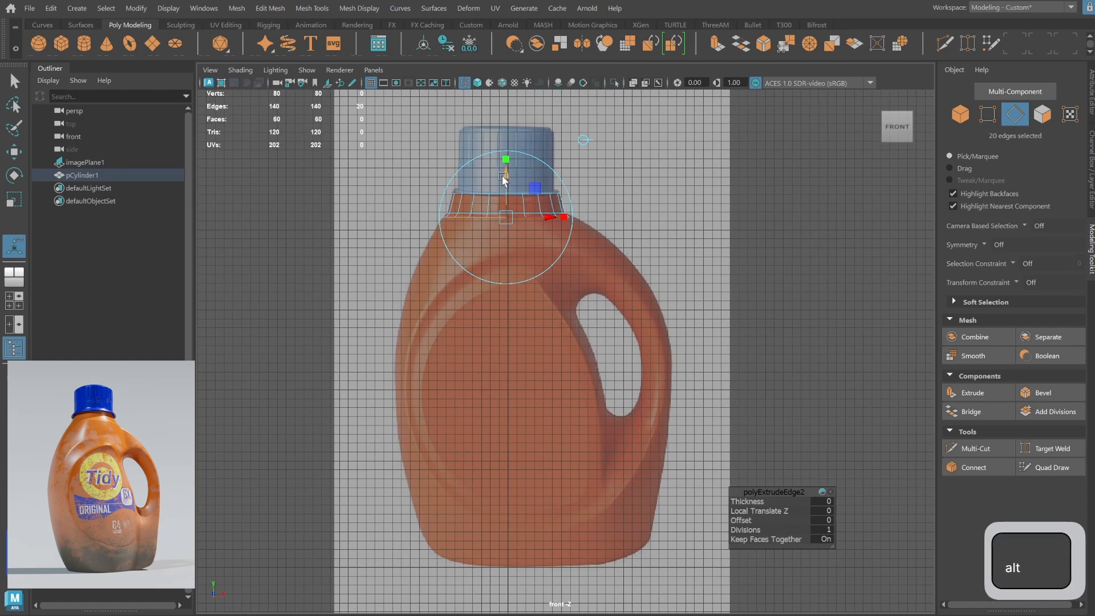
left_click_drag(502, 176, 507, 525)
middle_click_drag(505, 423, 514, 281, "alt")
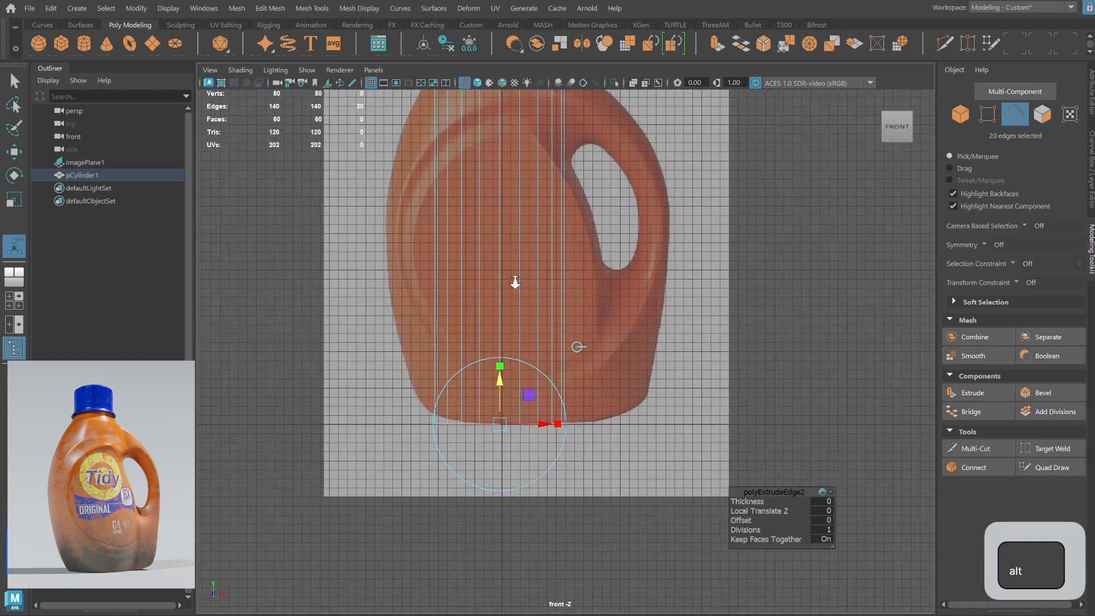
right_click_drag(514, 281, 561, 441, "alt")
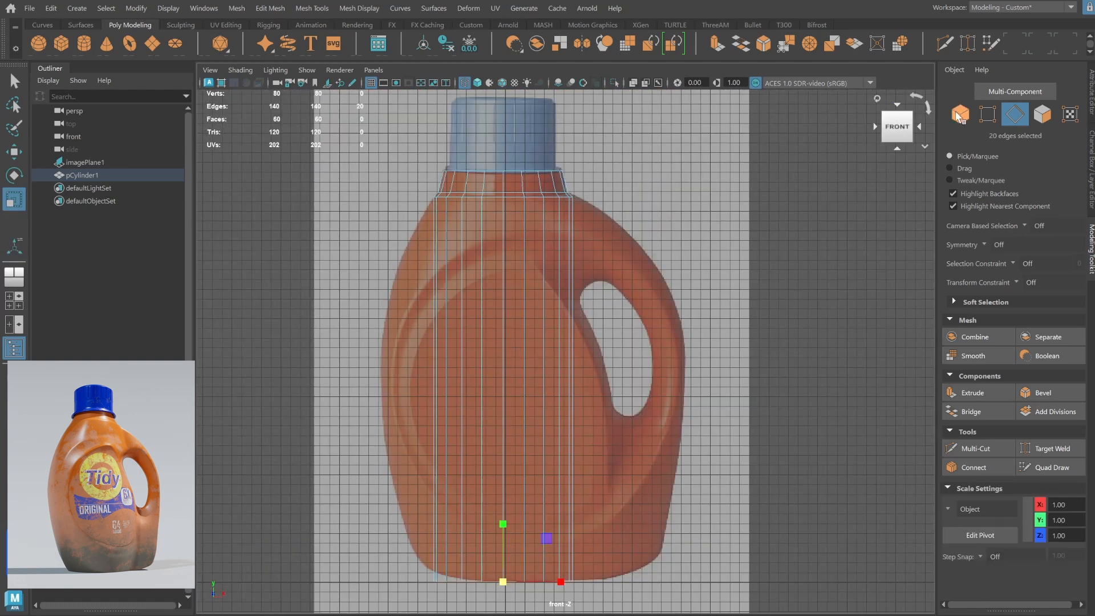
left_click(958, 117)
Open the Insert Edge Loop tool's options for the bottle body and reset them to their defaults.
middle_click_drag(575, 337, 578, 343, "alt")
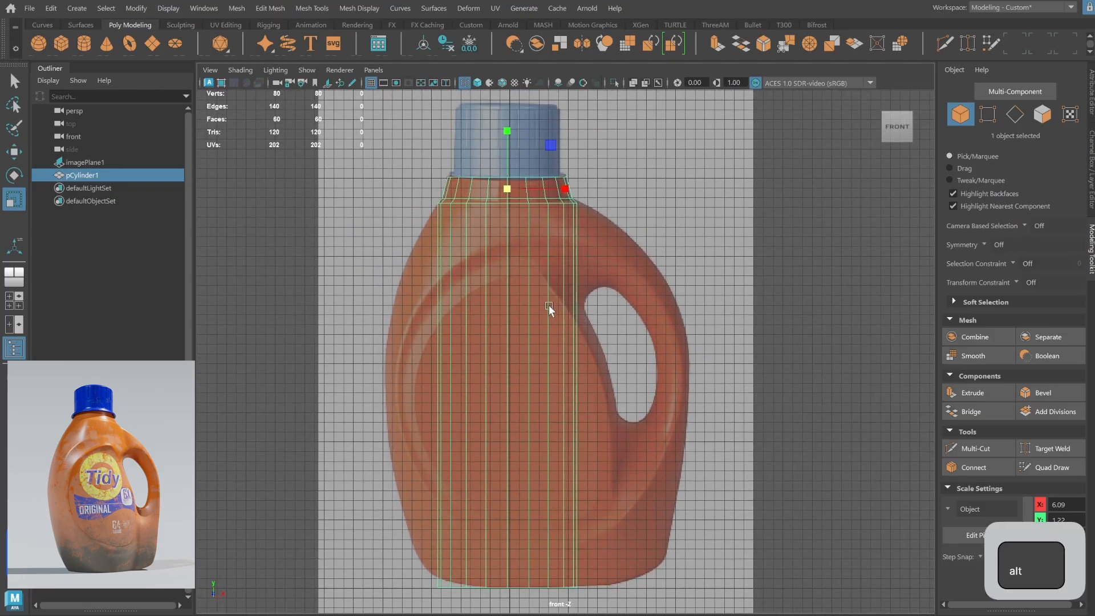
middle_click_drag(549, 306, 553, 369, "alt")
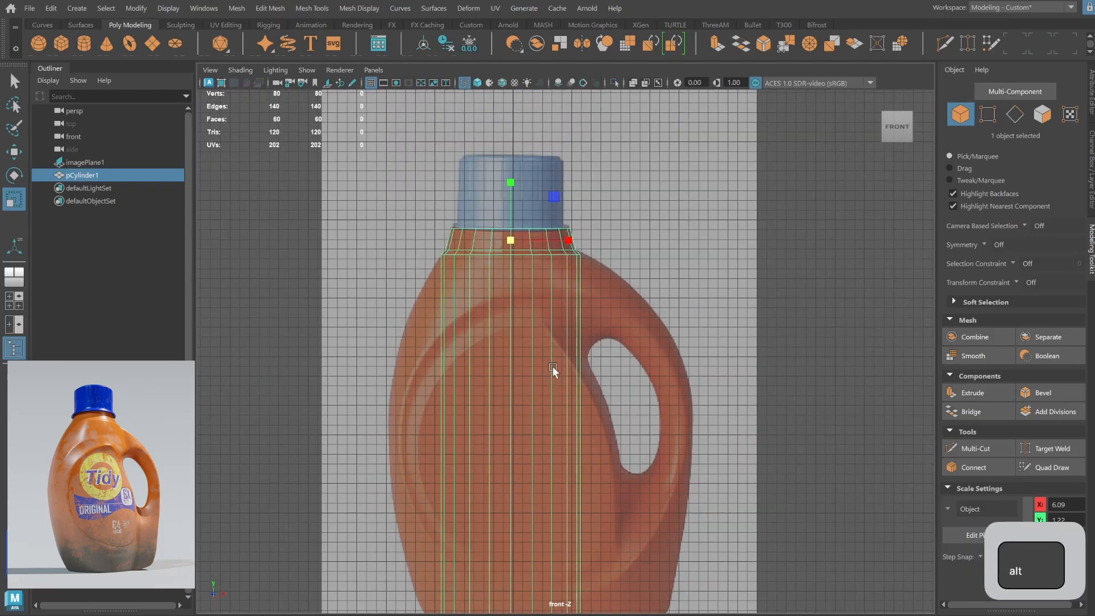
right_click_drag(544, 336, 612, 324, "alt")
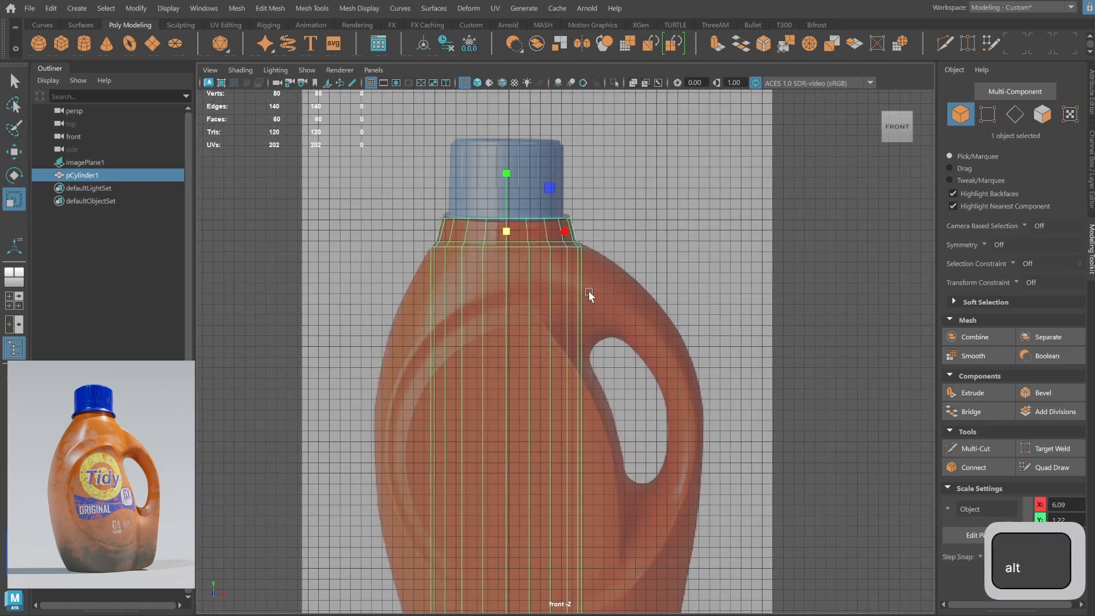
right_click(593, 250, "shift")
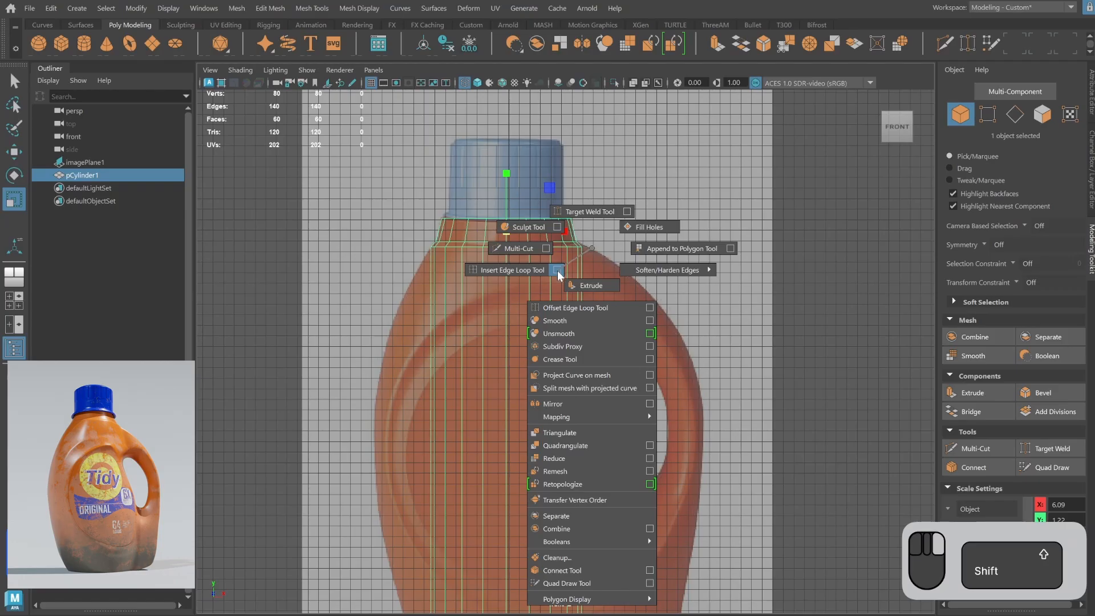
right_click_drag(557, 270, 558, 272, "shift")
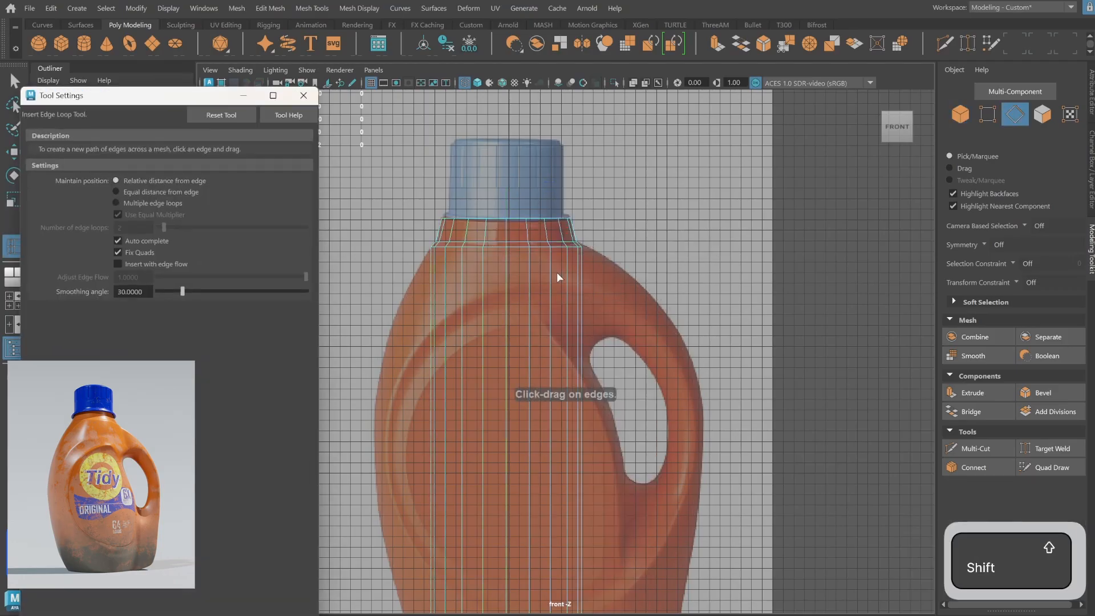
left_click(235, 116)
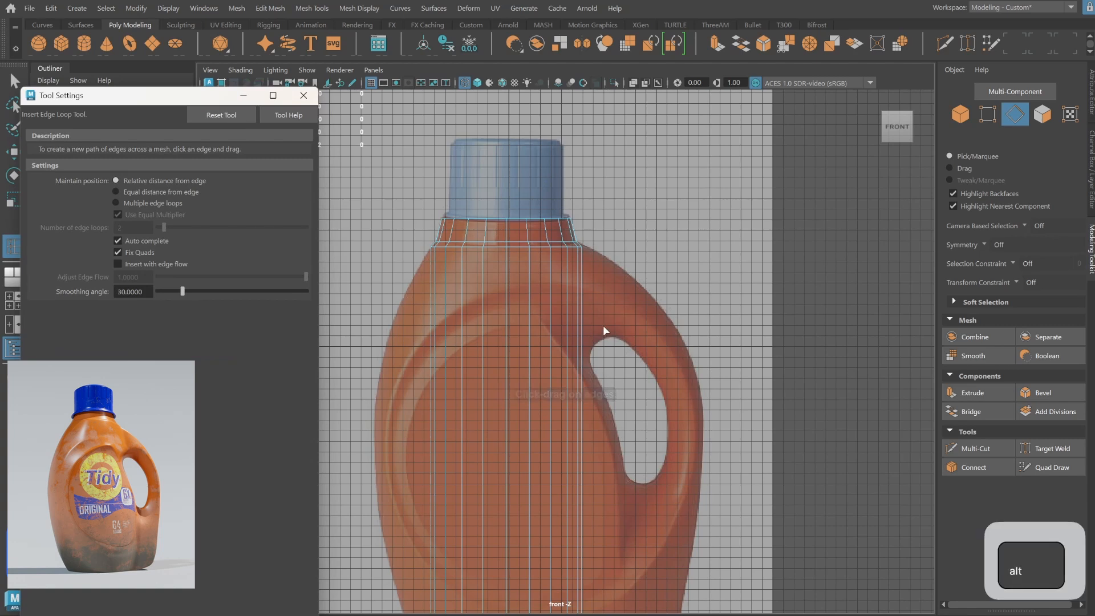
Insert three edge loops around the body: one at the top of the handle opening, one just below it, and one near the opening's bottom.
middle_click_drag(604, 325, 627, 281, "alt")
right_click_drag(645, 213, 645, 212, "shift")
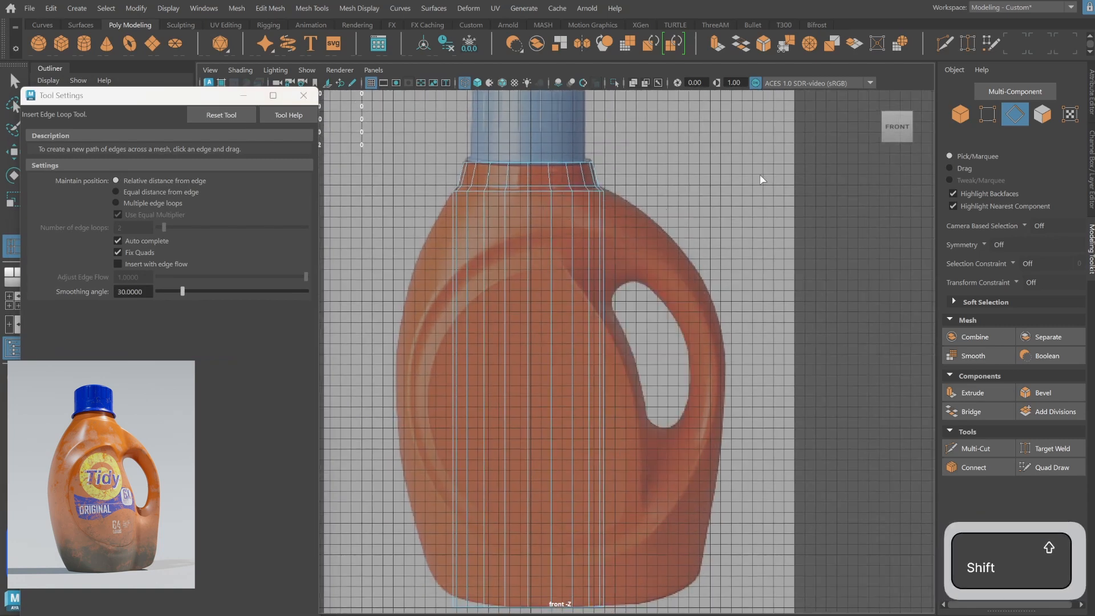
left_click_drag(605, 279, 604, 278)
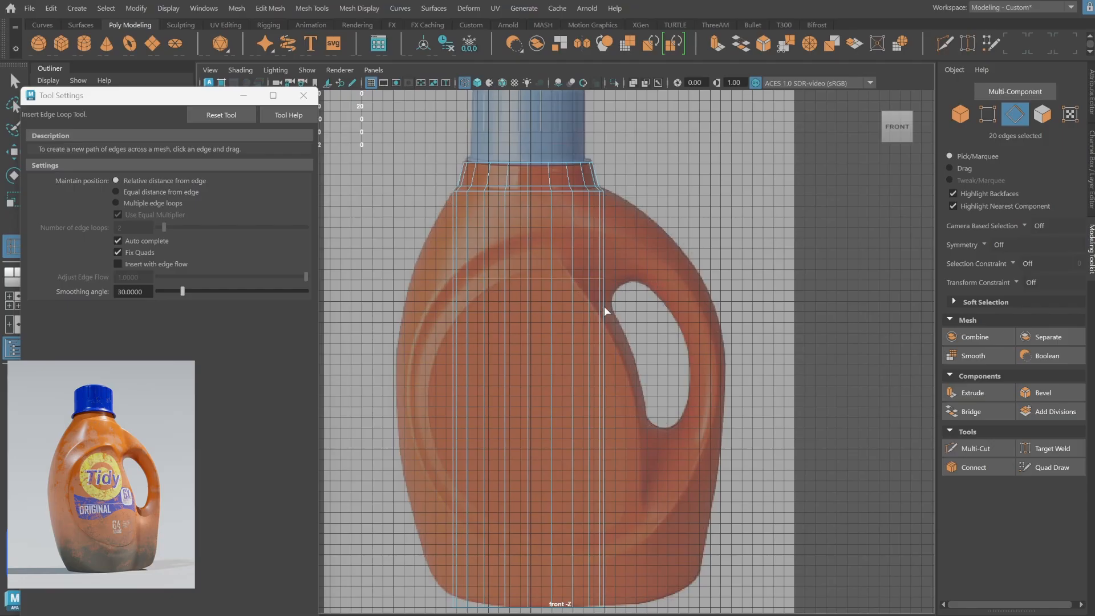
left_click_drag(604, 307, 604, 308)
left_click_drag(603, 422, 604, 422)
key("q")
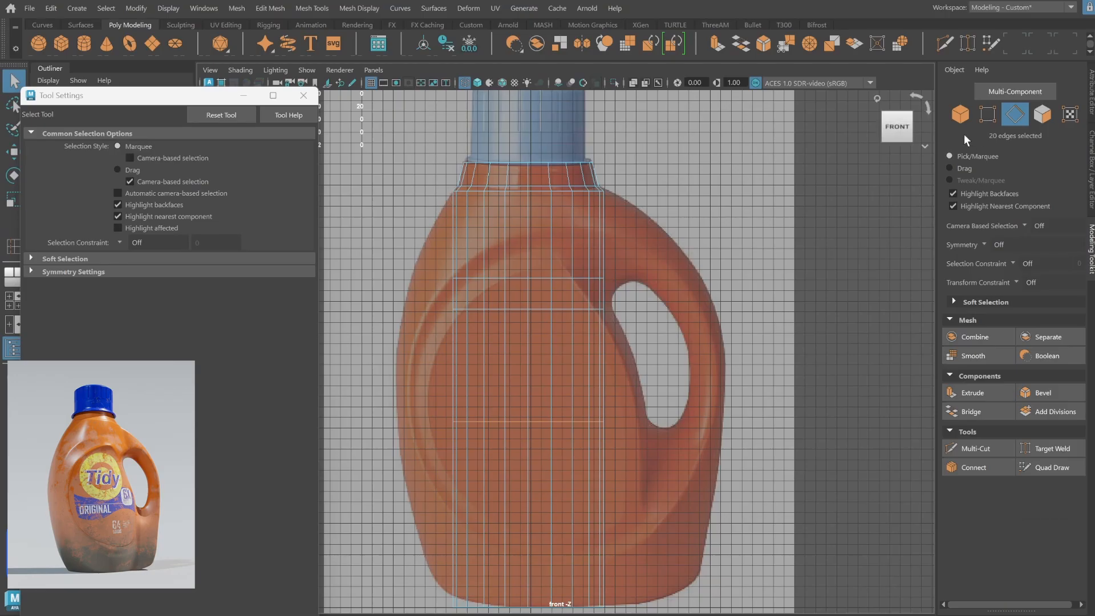
Select the three new loops' vertices, move the pivot to their handle-side end at about X 6.88, Y 31.20, and scale them out toward the opposite outline.
left_click(987, 114)
left_click_drag(429, 265, 665, 444)
key("w")
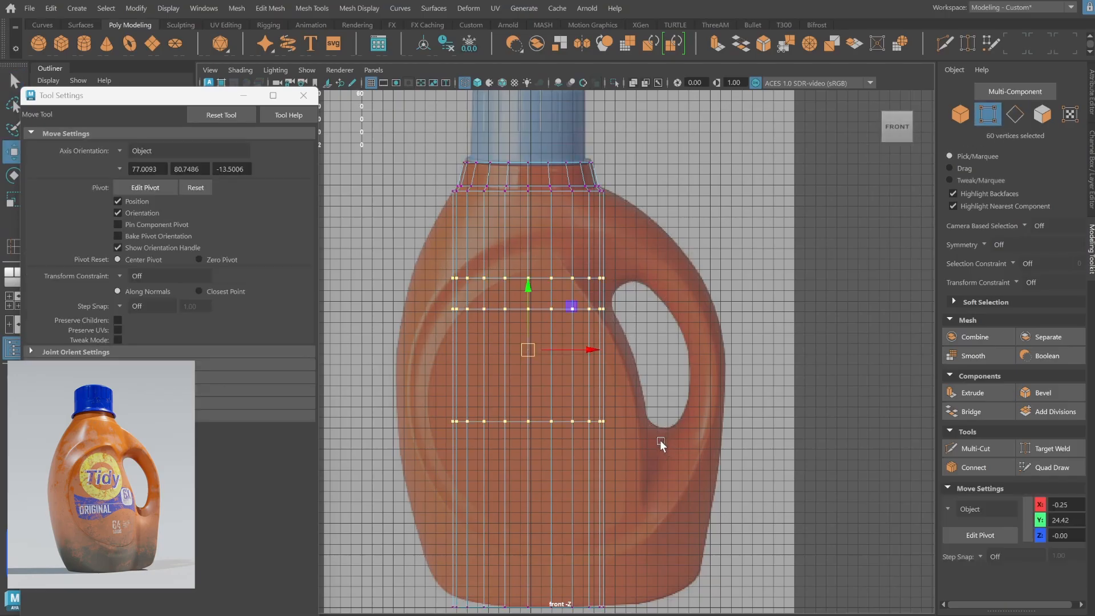
key("d")
middle_click_drag(525, 348, 616, 293)
middle_click(634, 295)
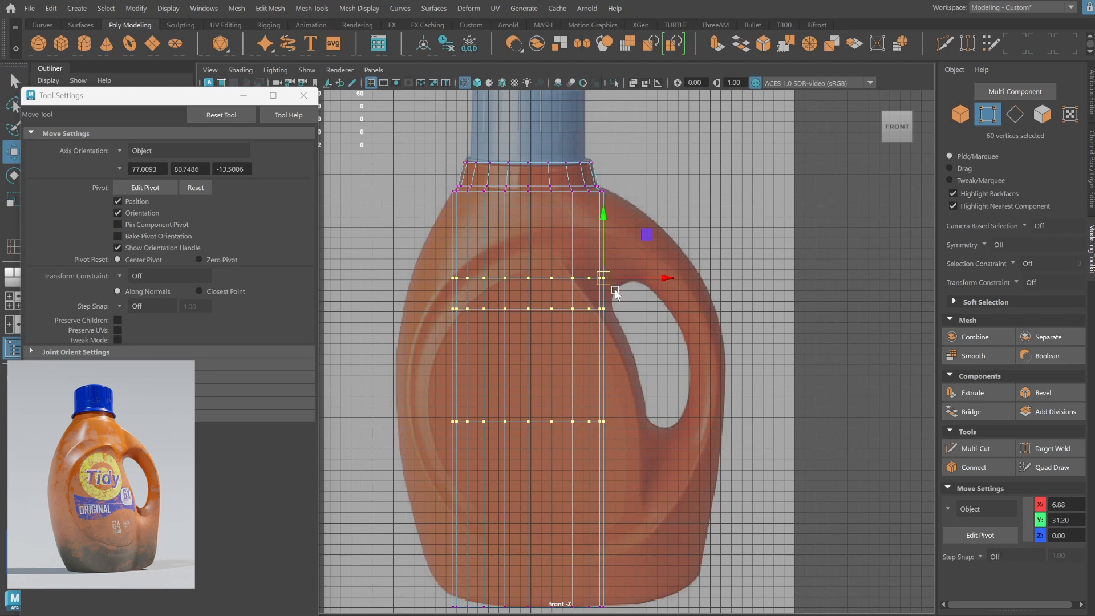
key("r")
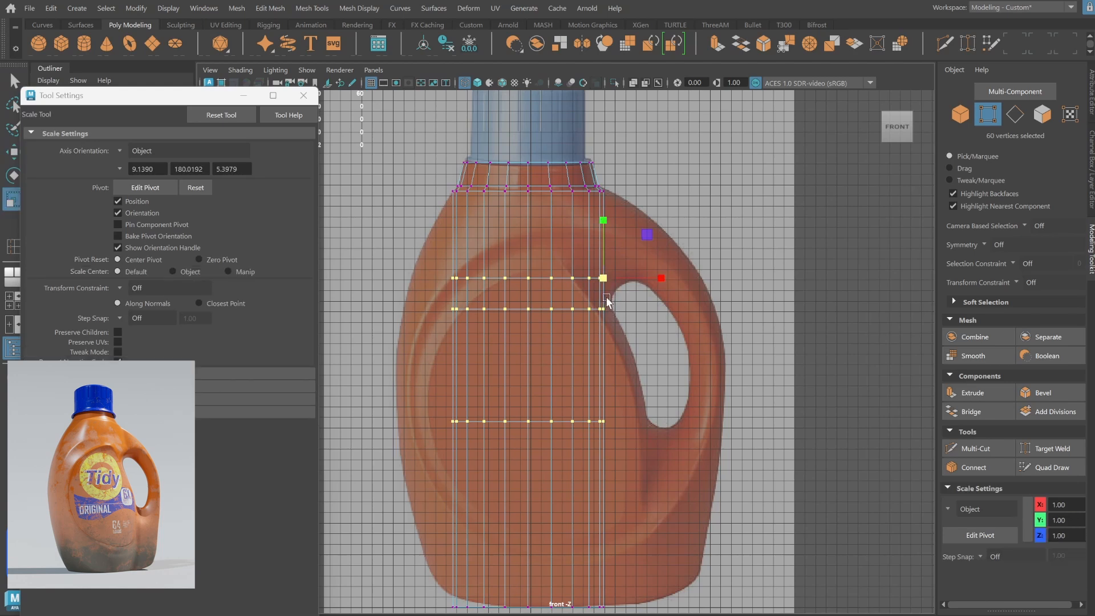
middle_click_drag(606, 296, 666, 261)
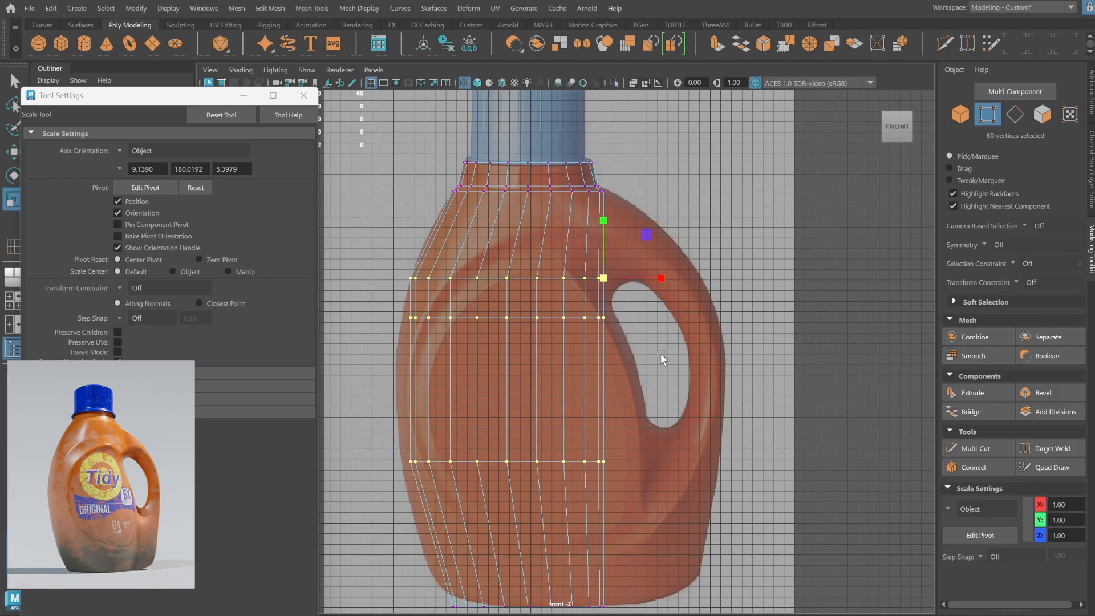
Inspect the widened body from several angles in the perspective view and return to the front view.
middle_click_drag(646, 397, 652, 389, "alt")
key("space")
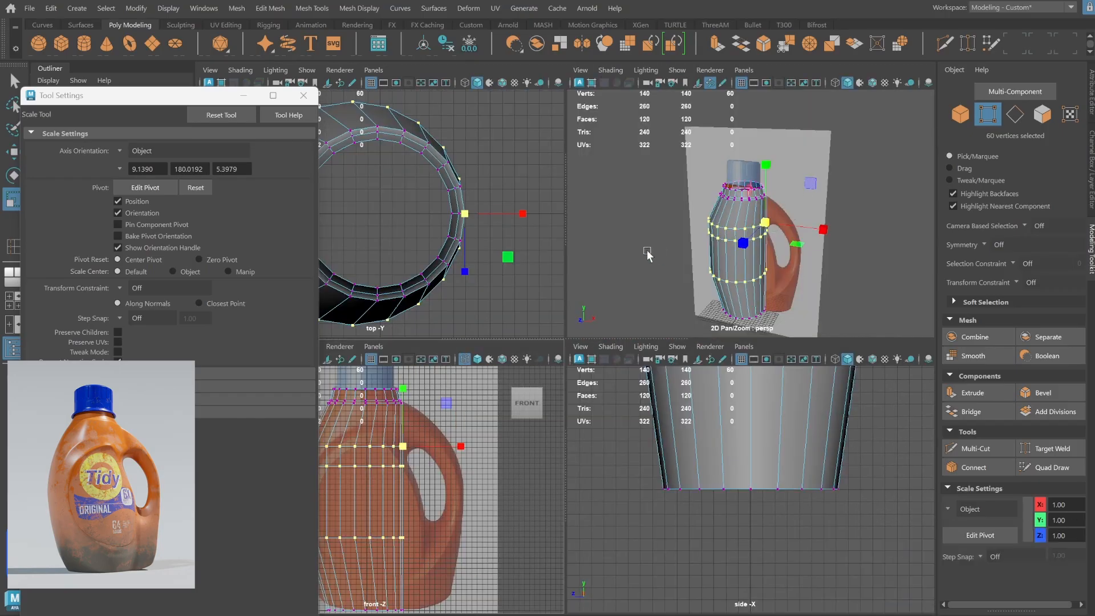
left_click_drag(692, 240, 779, 197, "alt")
key("space")
left_click_drag(685, 274, 613, 286, "alt")
key("space")
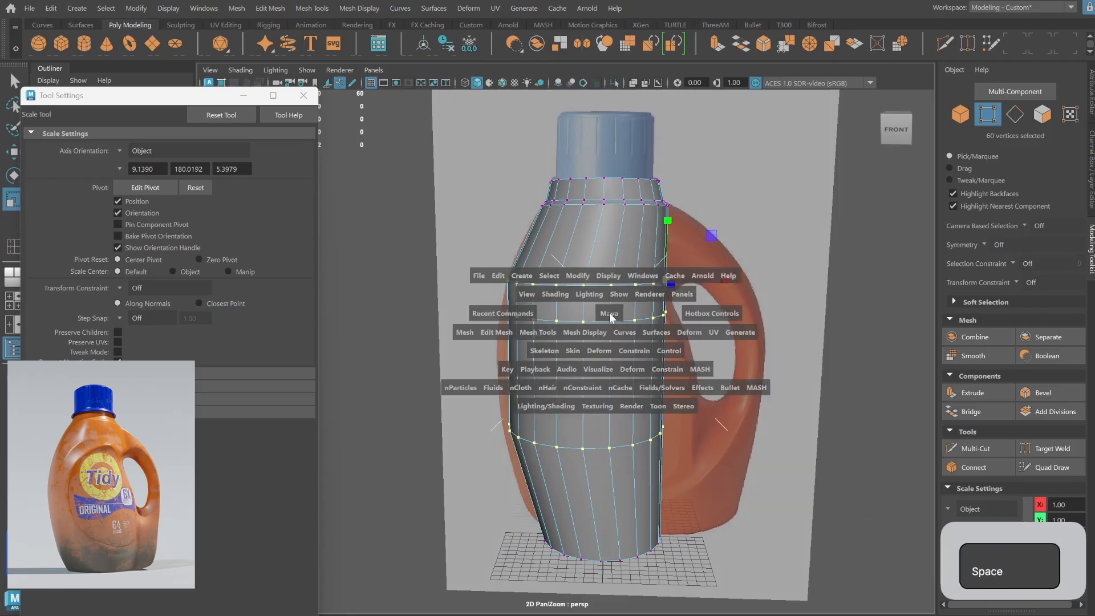
key("space")
Select the vertices of the middle of the three loops and scale them uniformly outward to meet the bottle's outline.
middle_click_drag(529, 305, 576, 305, "alt")
scroll(575, 305, "down", 1)
scroll(566, 285, "up", 2)
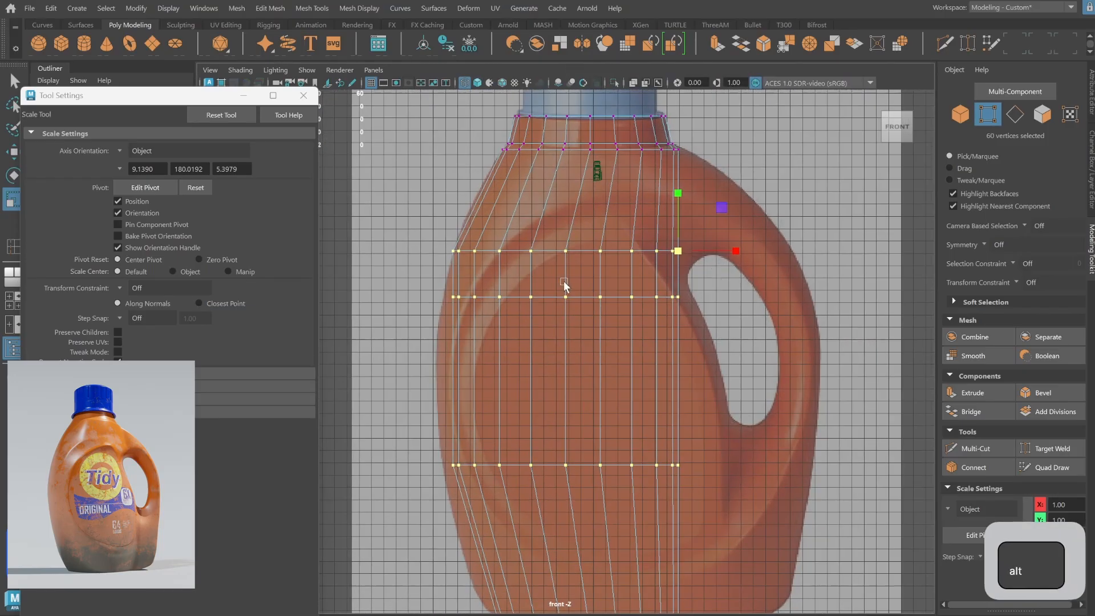
left_click_drag(435, 284, 690, 326)
left_click_drag(566, 298, 588, 297)
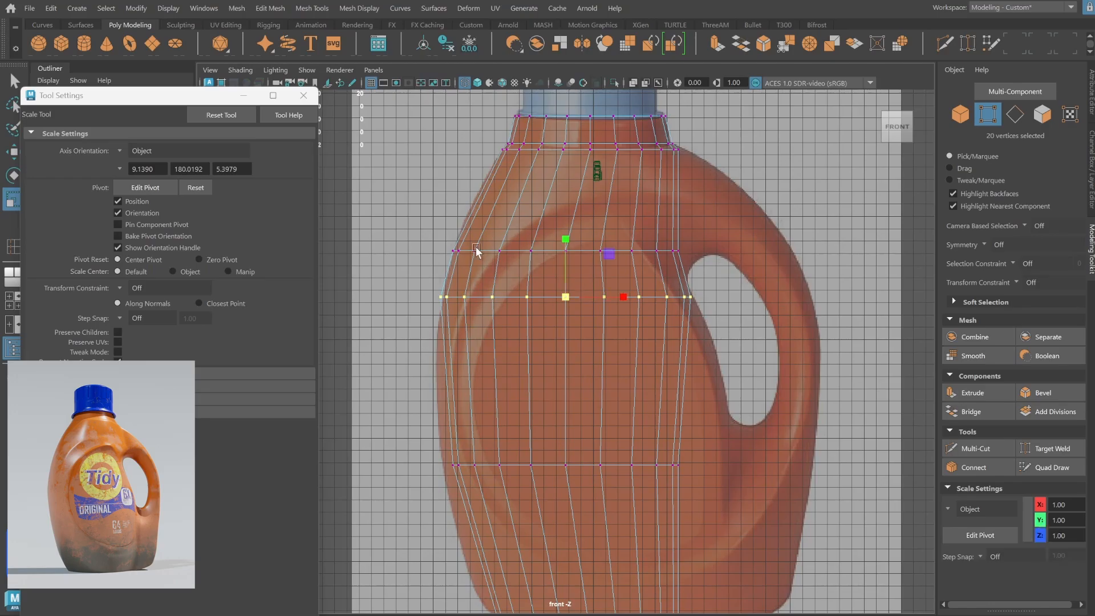
Select the top loop's vertices, move the pivot to its outer end at about X -11.39, and scale it toward the top of the handle opening.
left_click_drag(435, 235, 778, 252)
key("w")
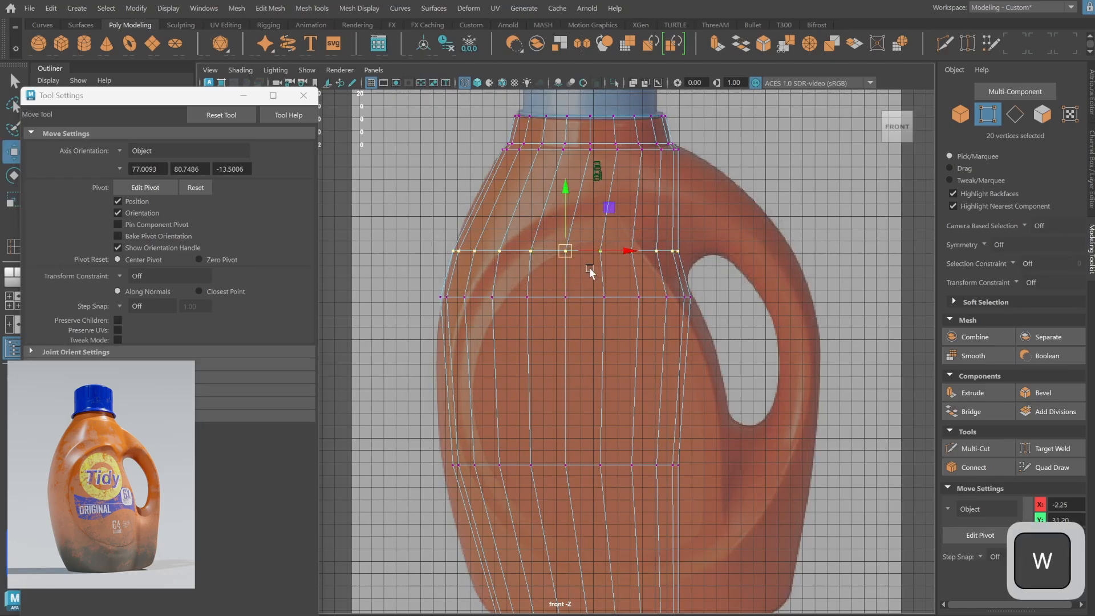
key("d")
left_click_drag(578, 262, 540, 251)
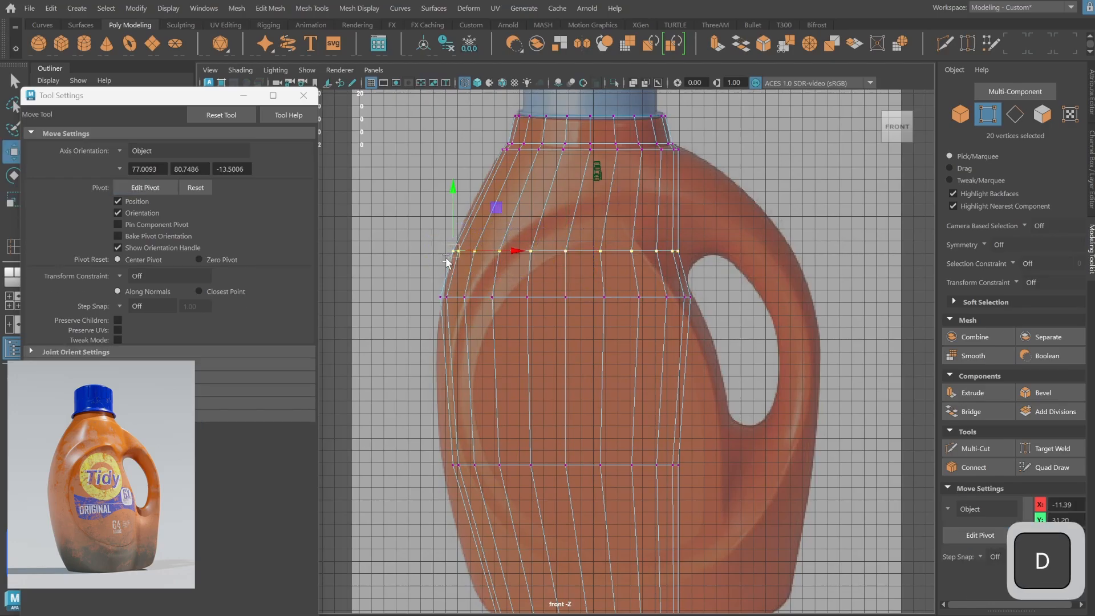
key("r")
left_click_drag(454, 254, 497, 247)
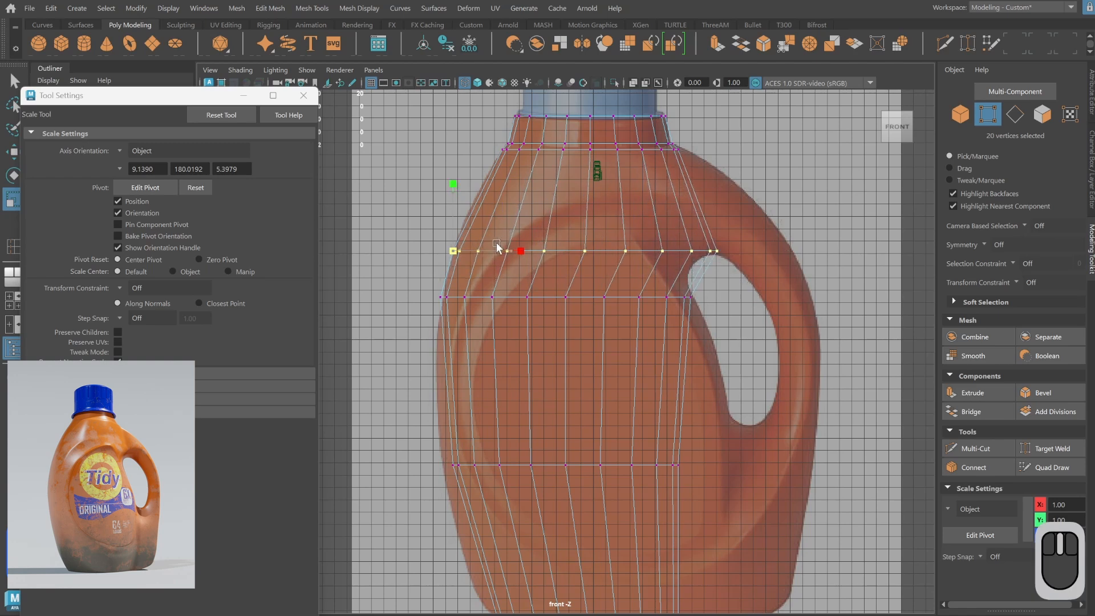
Insert an edge loop between the top two body loops beside the upper part of the handle opening.
left_click(961, 114)
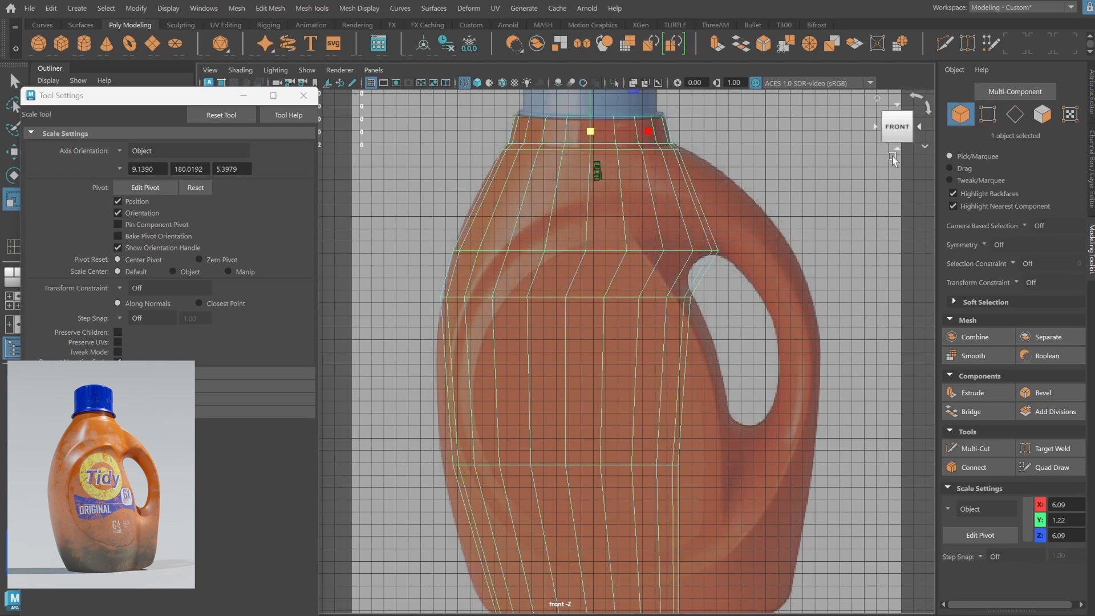
right_click(765, 217, "shift")
right_click_drag(764, 217, 715, 240, "shift")
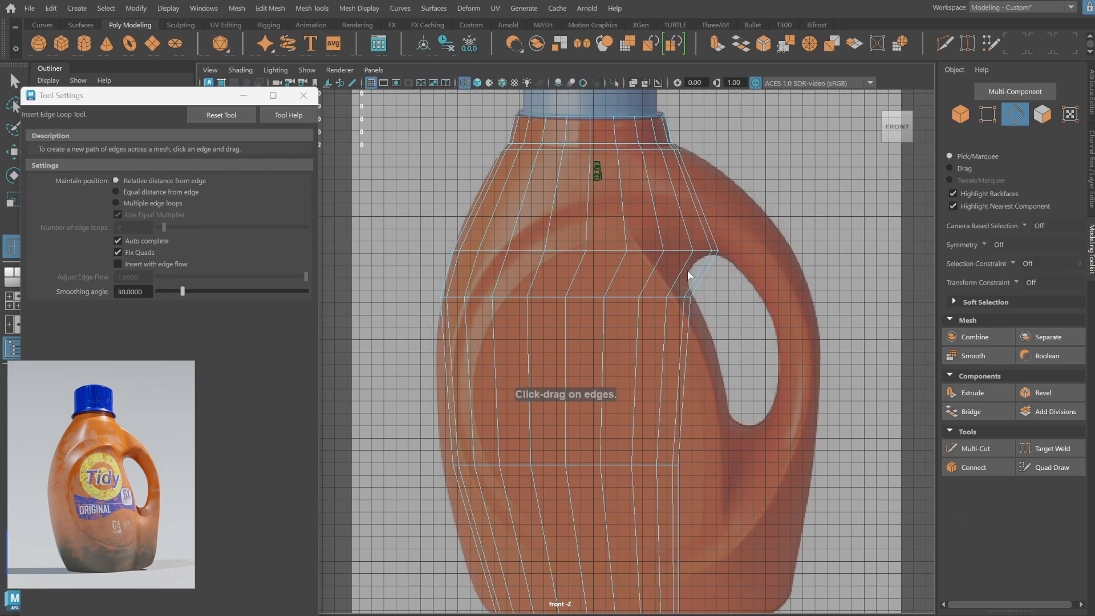
left_click_drag(685, 276, 722, 276)
Select the new loop's vertices and shift them away from the handle so the loop follows the opening's inner edge.
key("q")
left_click(987, 113)
key("w")
key("j")
left_click_drag(472, 269, 689, 266, "shift")
left_click_drag(623, 272, 614, 277)
Shift the interior vertices of the loop below away from the handle, nudge its outer-end vertices inward, and return to object mode.
left_click_drag(458, 290, 673, 309)
middle_click_drag(632, 298, 625, 308)
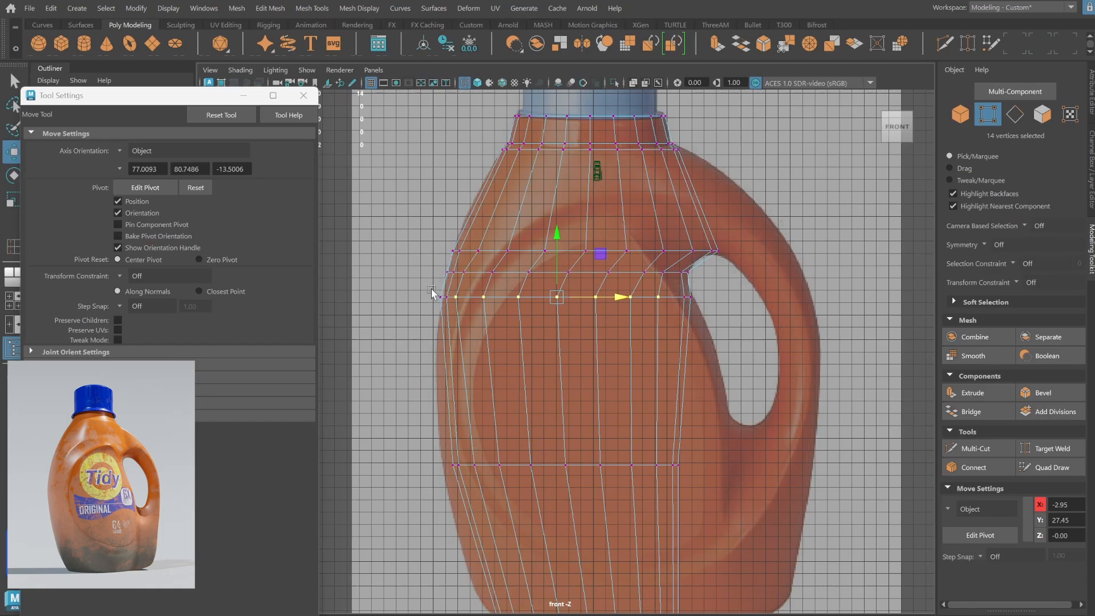
left_click_drag(432, 290, 465, 307)
middle_click_drag(473, 299, 481, 299)
right_click_drag(712, 217, 708, 216, "alt")
left_click(961, 114)
middle_click_drag(685, 288, 689, 242, "alt")
Select the lowest body loop's vertices, snap the pivot to its outer end, and scale it toward the handle side beneath the opening.
left_click(992, 118)
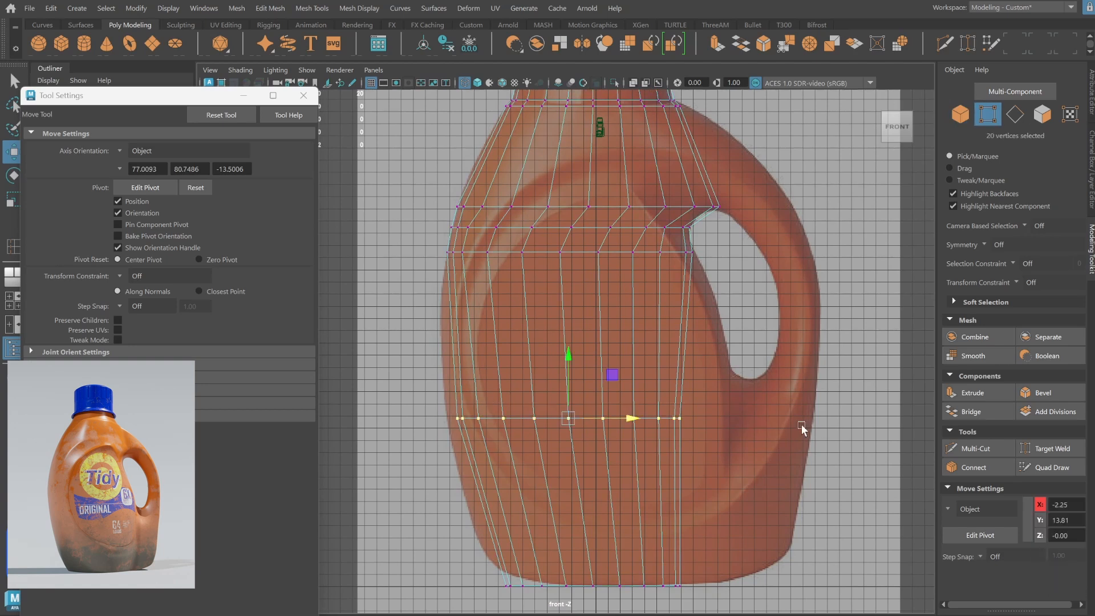
key("d")
key("v")
middle_click_drag(568, 420, 636, 259)
key("r")
middle_click_drag(458, 418, 430, 418)
middle_click_drag(665, 246, 675, 258, "alt")
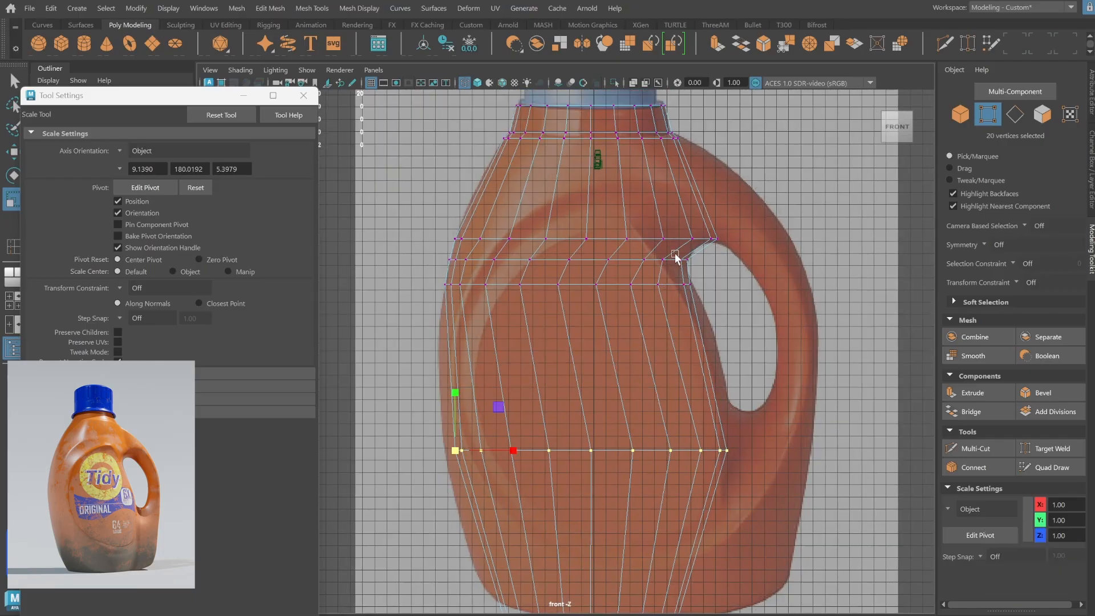
Move the outer-end vertices of the lowest body loop to the bottle's outline and select its handle-side vertices for adjustment.
left_click(857, 284)
left_click_drag(434, 431, 457, 452)
key("w")
middle_click_drag(814, 392, 814, 369, "alt")
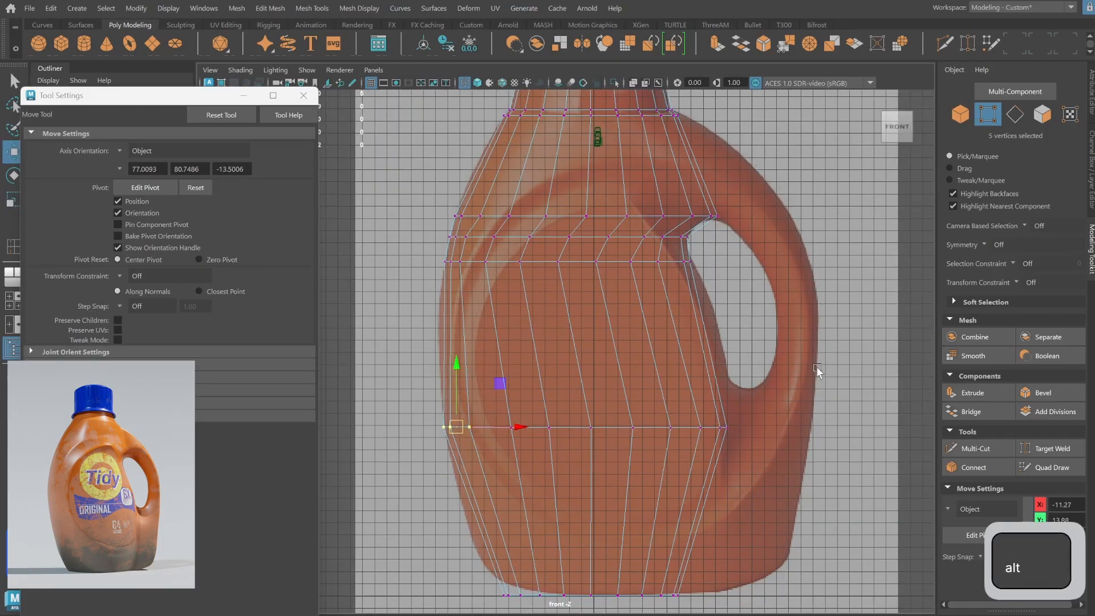
left_click_drag(737, 416, 720, 437)
Insert an edge loop around the body level with the bottom of the handle opening.
right_click_drag(724, 245, 656, 255, "shift")
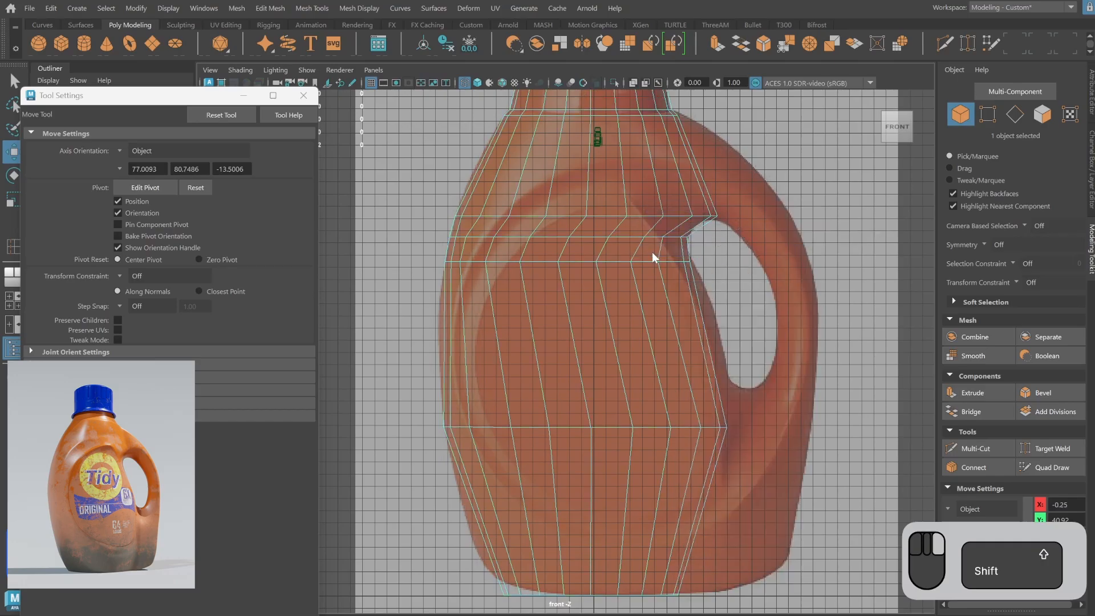
left_click(717, 378)
key("q")
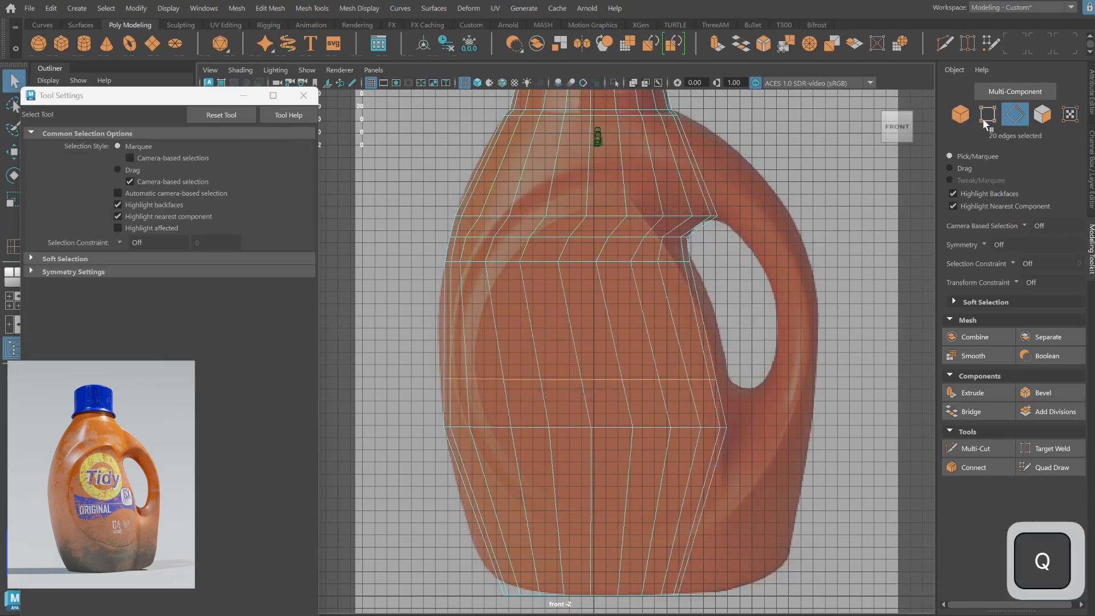
Move the new loop's outer-end vertices to about X -11.72 and its handle-side vertices to about X 10.83, fitting the outline and the opening's edge.
left_click_drag(421, 362, 473, 389)
key("w")
left_click_drag(455, 379, 450, 379)
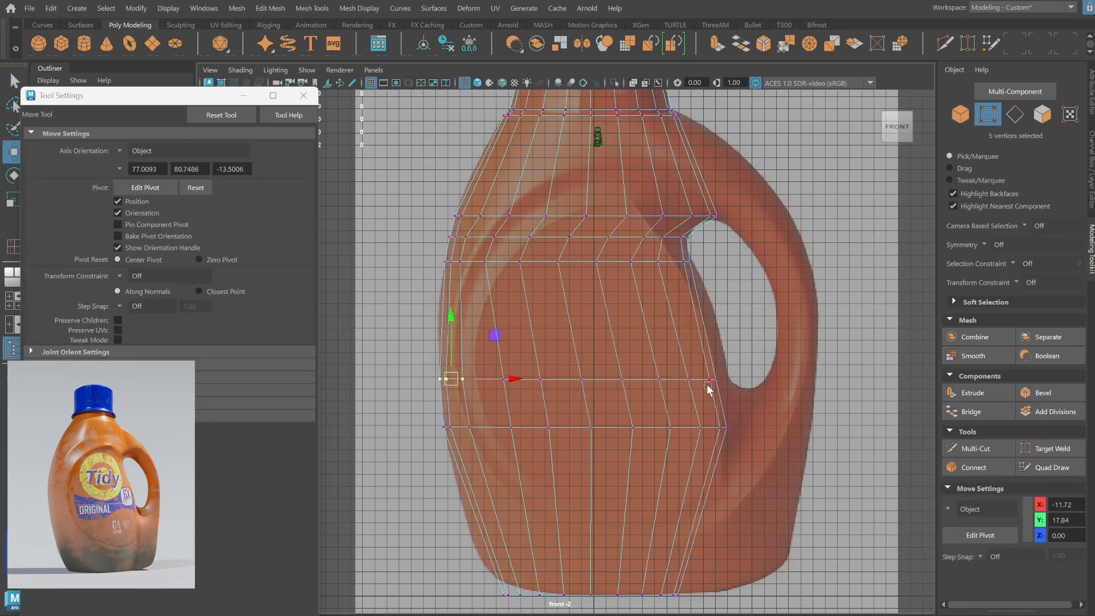
left_click_drag(706, 386, 724, 371)
left_click_drag(714, 381, 725, 382)
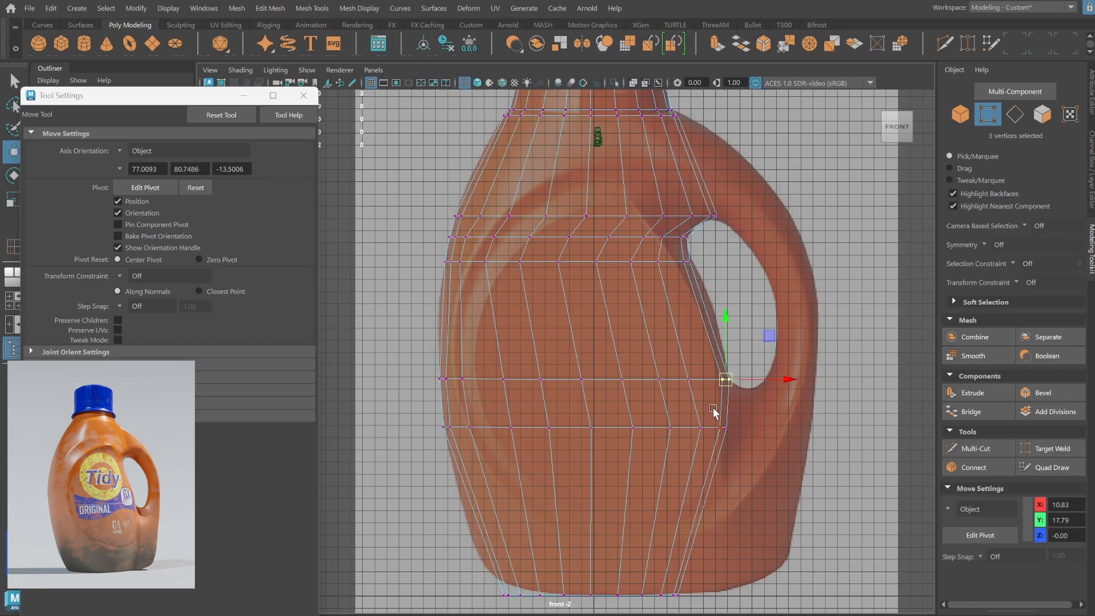
middle_click_drag(635, 442, 633, 400, "alt")
left_click(963, 115)
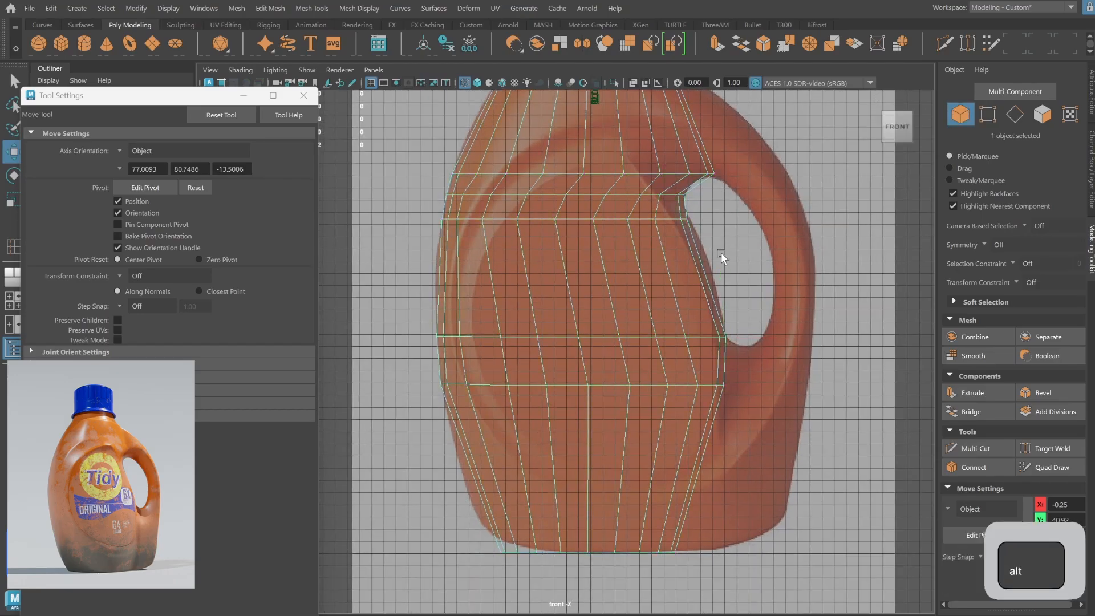
Insert another edge loop around the body alongside the middle of the handle opening and switch to vertex selection.
middle_click_drag(722, 258, 721, 300, "alt")
right_click_drag(722, 301, 525, 257, "shift")
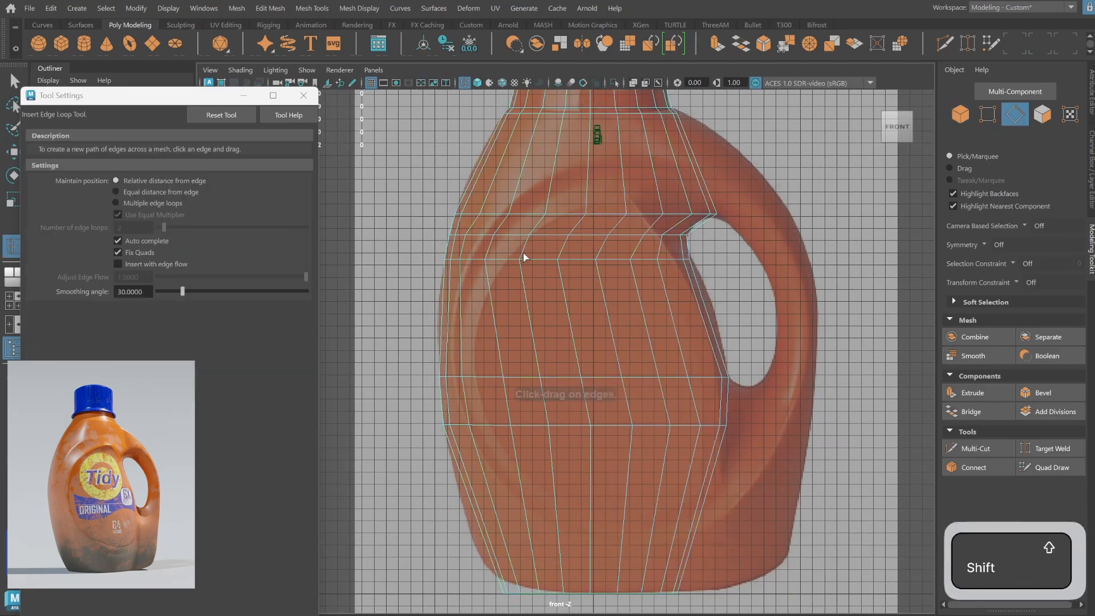
left_click(443, 329)
key("q")
key("F9")
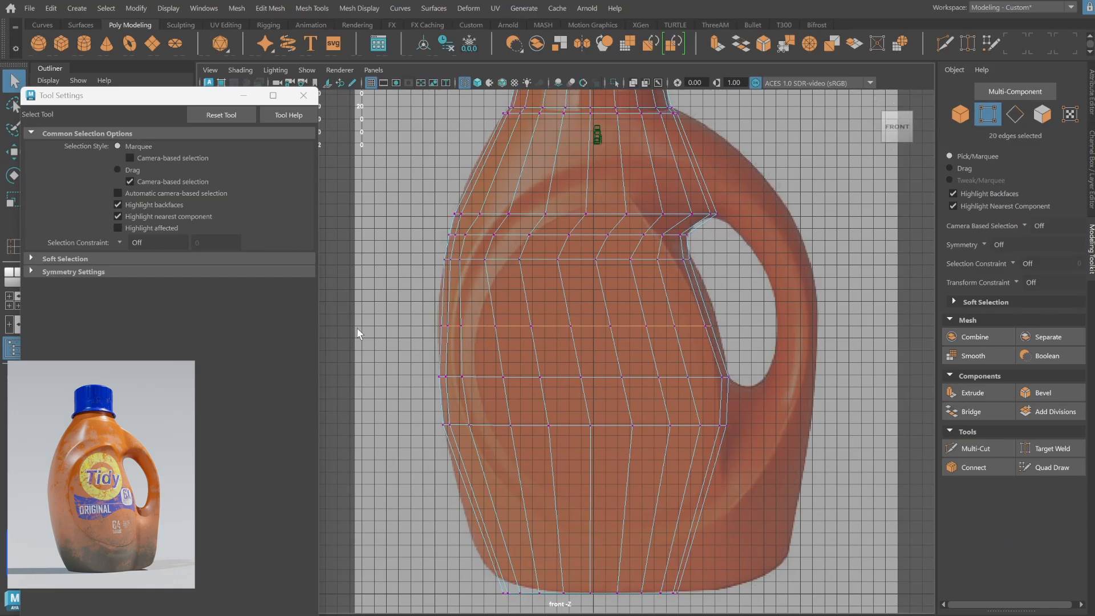
Move the middle loop's outer-end vertices to the bottle's outline and its handle-side vertices to about X 9.97 along the opening's edge.
left_click_drag(432, 290, 463, 335)
key("w")
right_click_drag(445, 327, 767, 289)
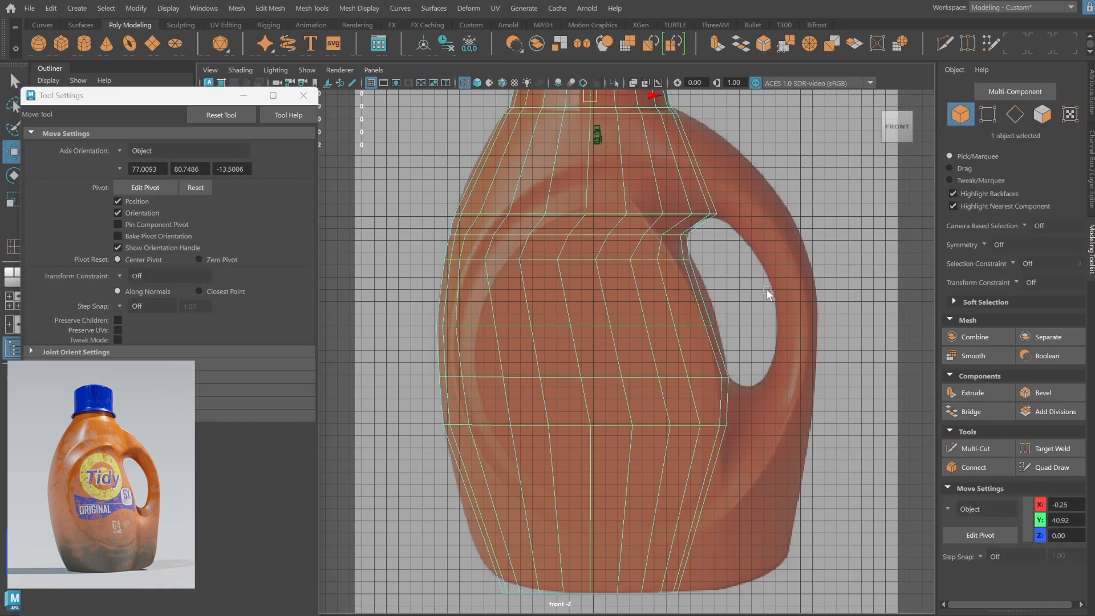
key("F9")
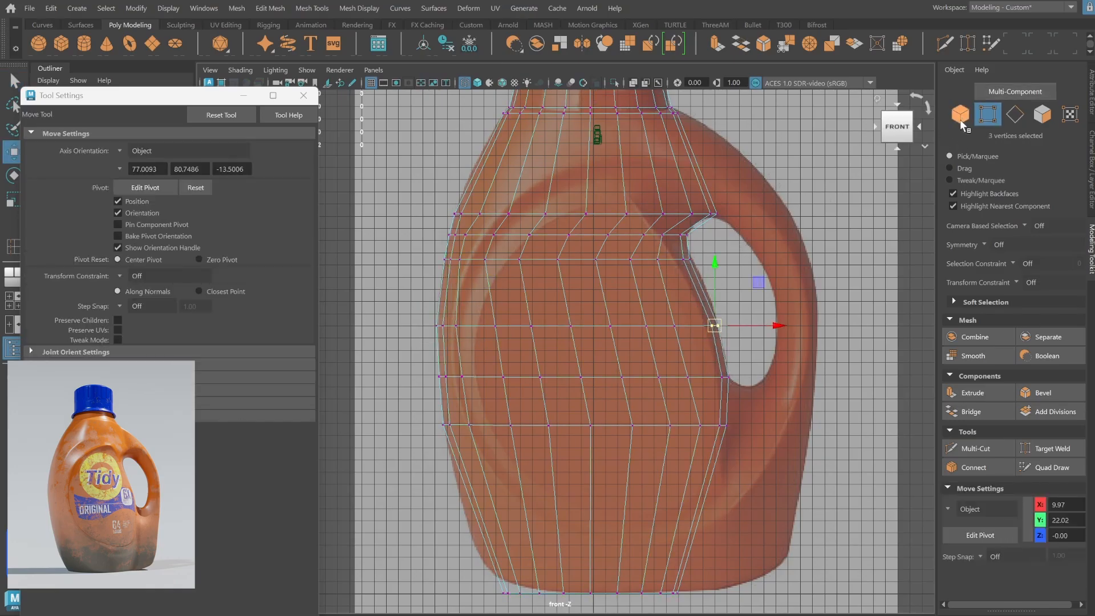
Insert an edge loop alongside the upper part of the handle opening and move its handle-side vertices to about X 8.93.
right_click_drag(710, 245, 701, 286, "shift")
left_click(700, 286)
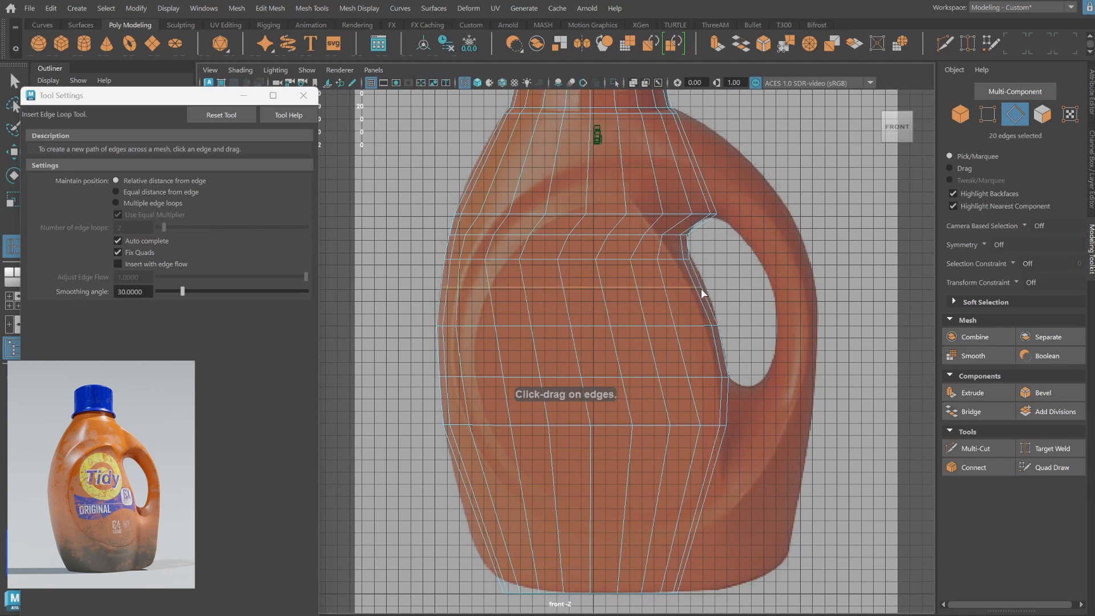
key("q")
key("F9")
left_click_drag(694, 281, 702, 297)
key("w")
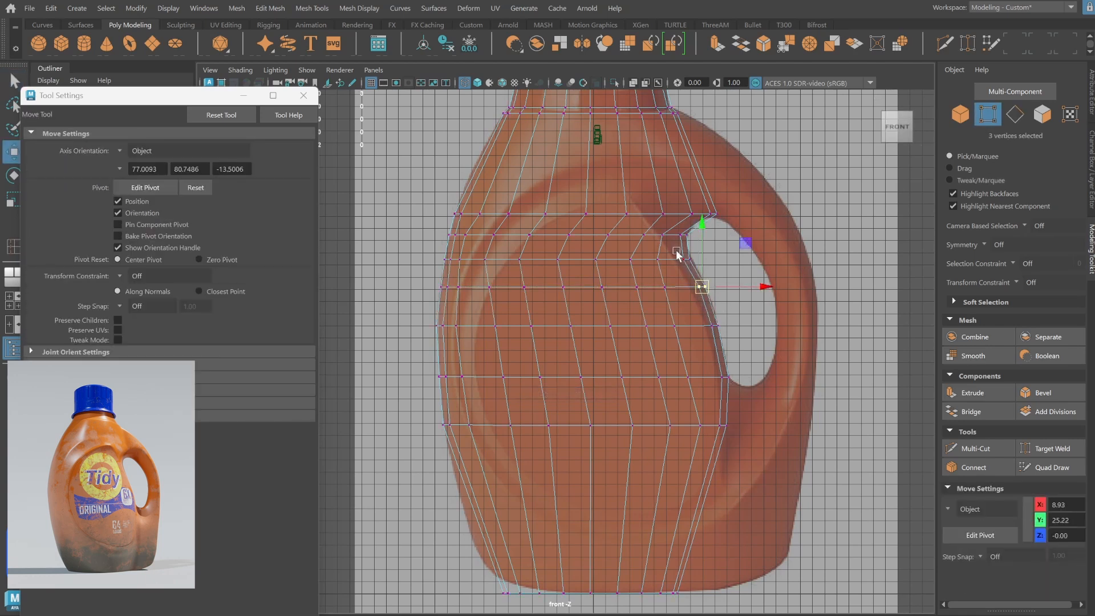
key("F8")
Bevel the edge loop crossing the upper corner of the handle opening with a fraction of 0.4.
right_click_drag(810, 297, 874, 300, "alt")
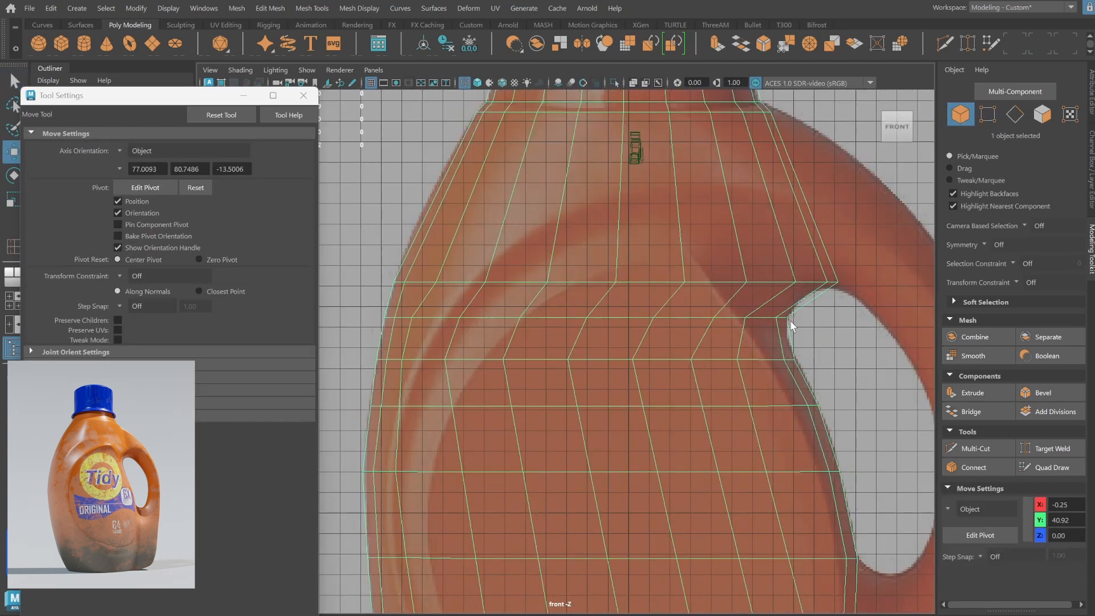
right_click_drag(830, 266, 765, 326, "alt")
key("F10")
double_click(680, 309)
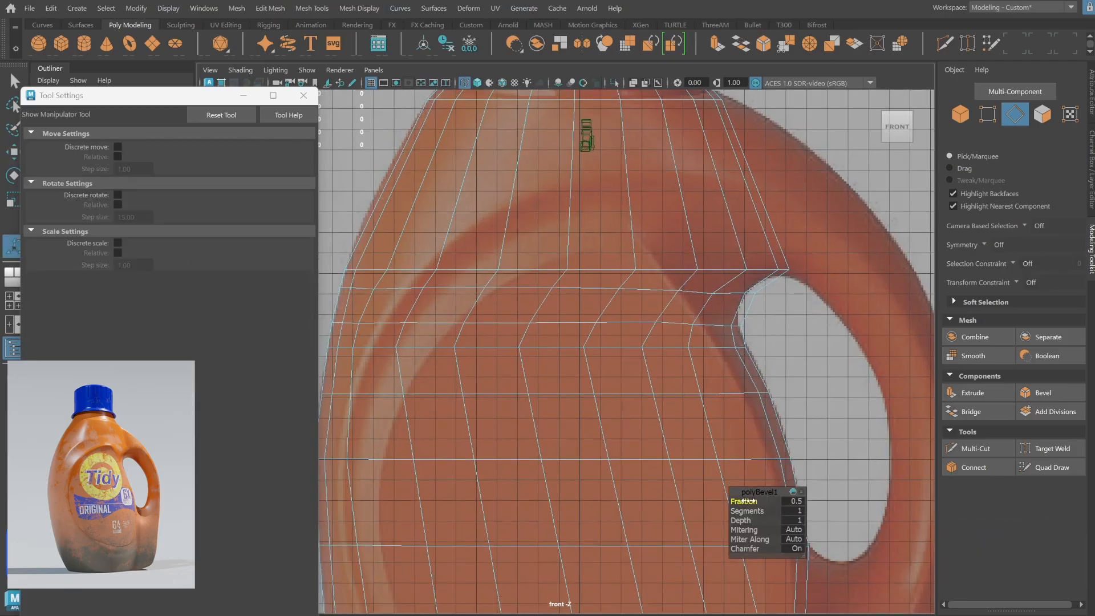
left_click_drag(747, 501, 833, 265)
right_click_drag(916, 237, 707, 273, "alt")
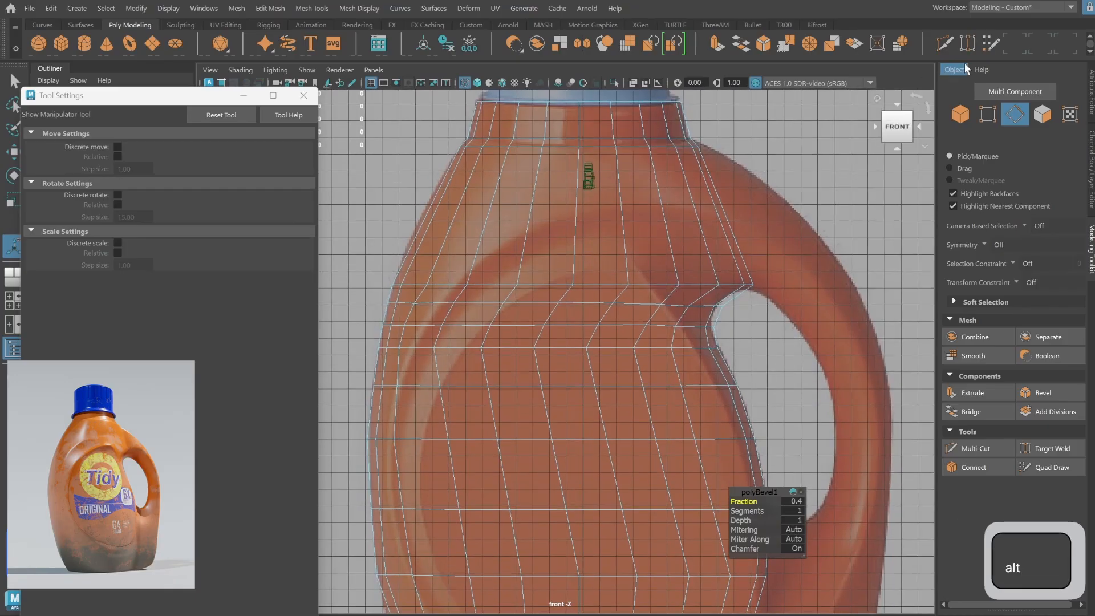
left_click(961, 114)
Move the handle-side vertices above the opening to about X 9.22, Y 31.20, and the neighbouring pair to about X 7.66.
key("F9")
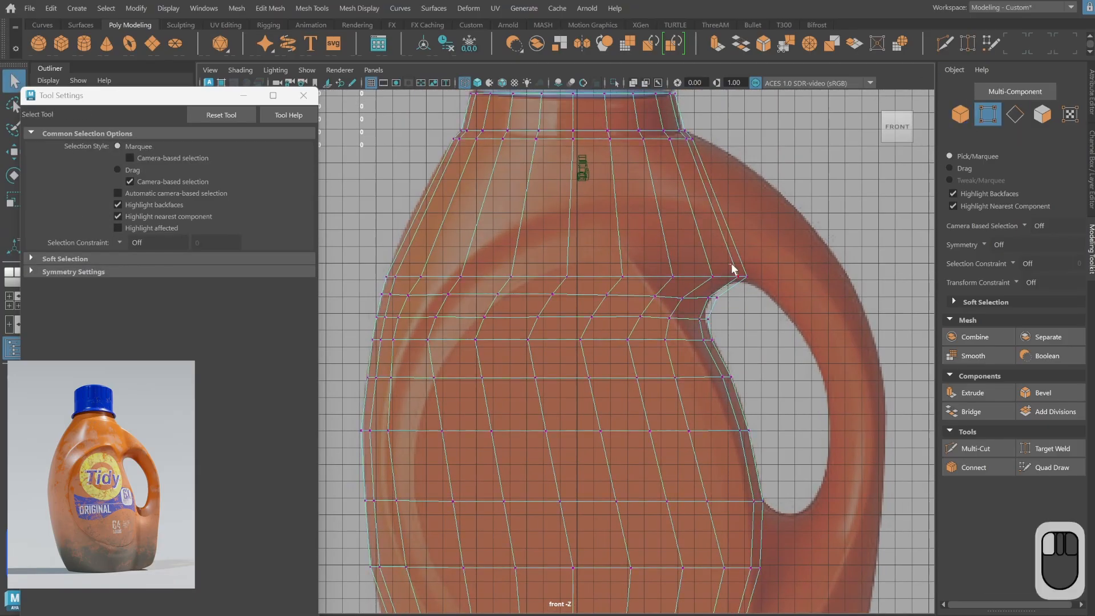
key("w")
left_click(732, 277)
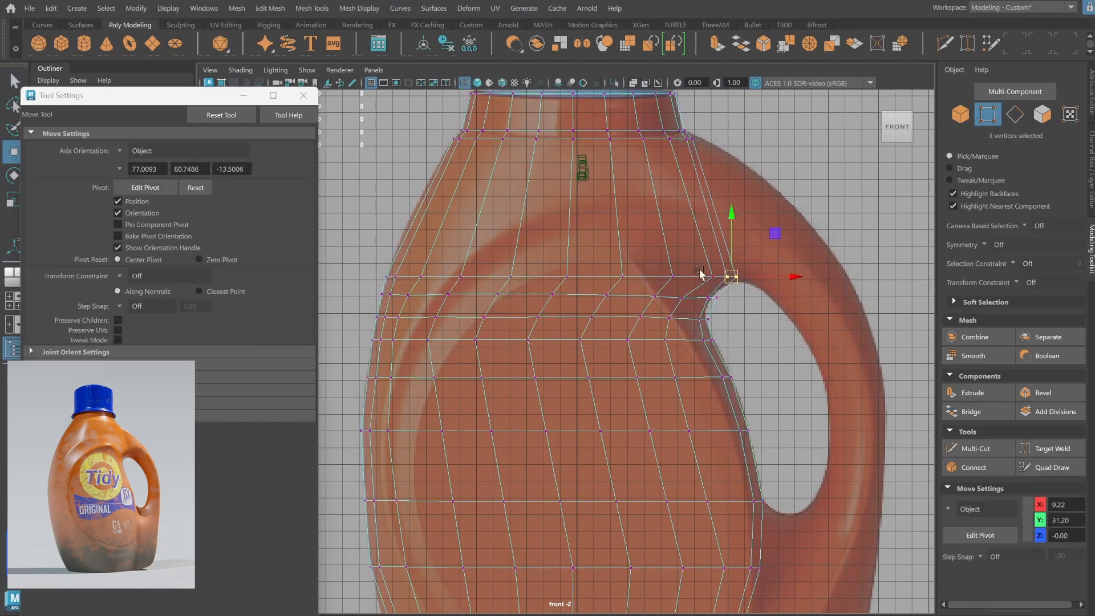
left_click(711, 276)
Insert an edge loop around the lower body between the handle opening and the base.
middle_click_drag(656, 501, 655, 295, "alt")
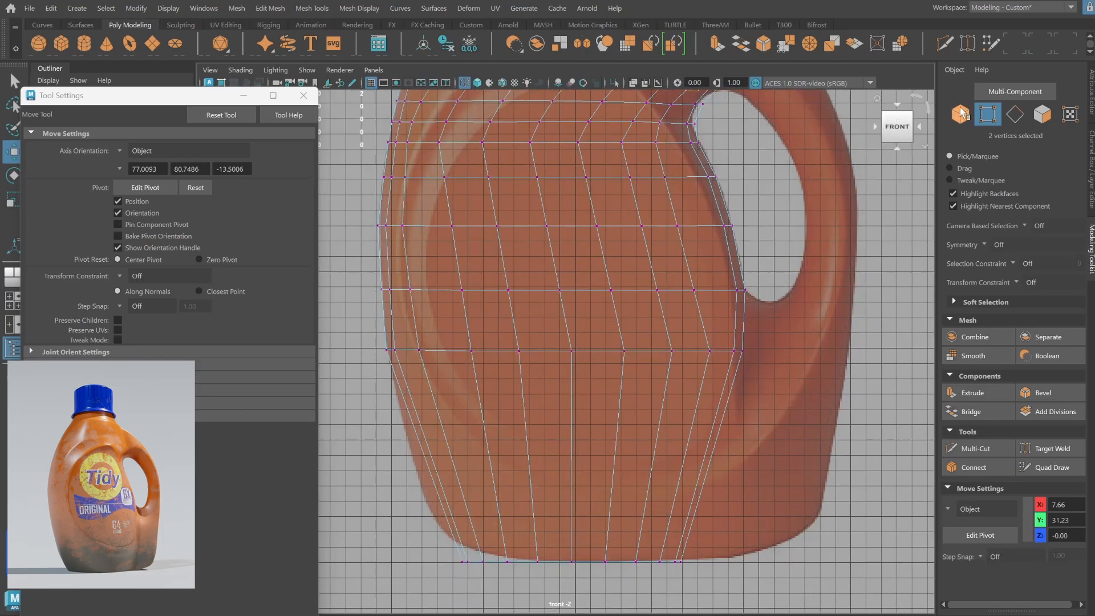
right_click_drag(542, 288, 543, 401, "shift")
key("q")
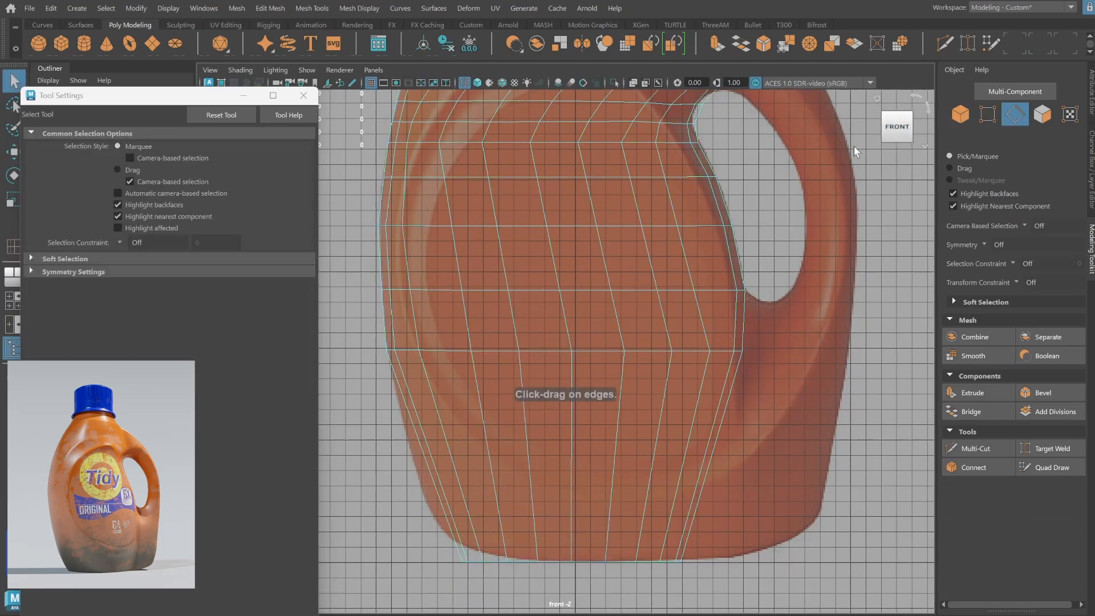
right_click_drag(604, 279, 542, 342, "shift")
left_click(416, 437)
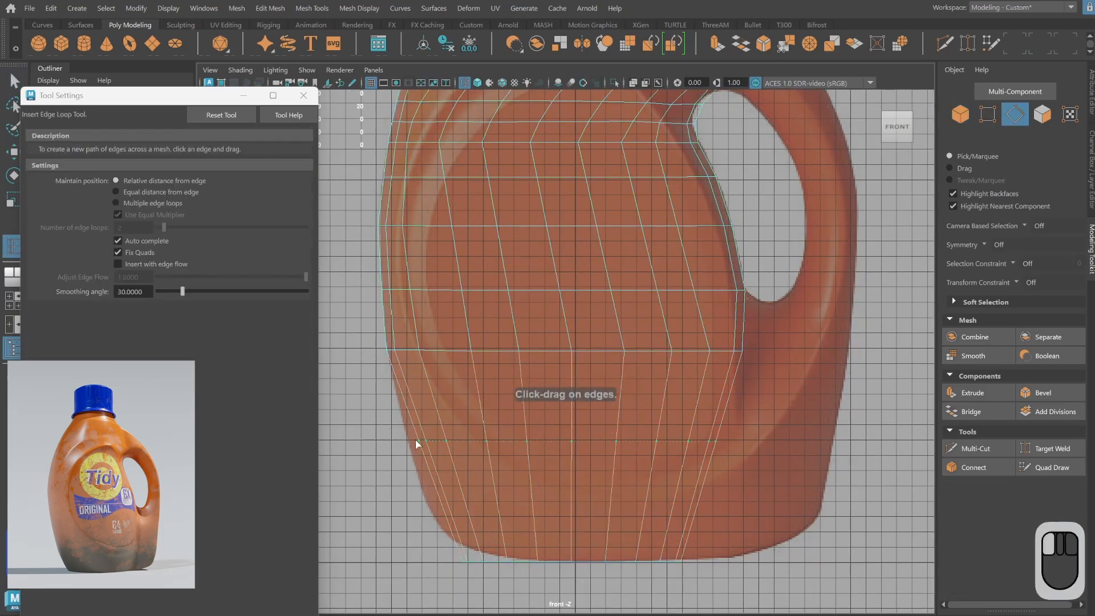
Move the lower loop's outer-end vertices to about X -10.77 on the outline and its handle-side vertices to about X 10.61.
key("q")
key("F9")
key("w")
left_click_drag(423, 446, 416, 448)
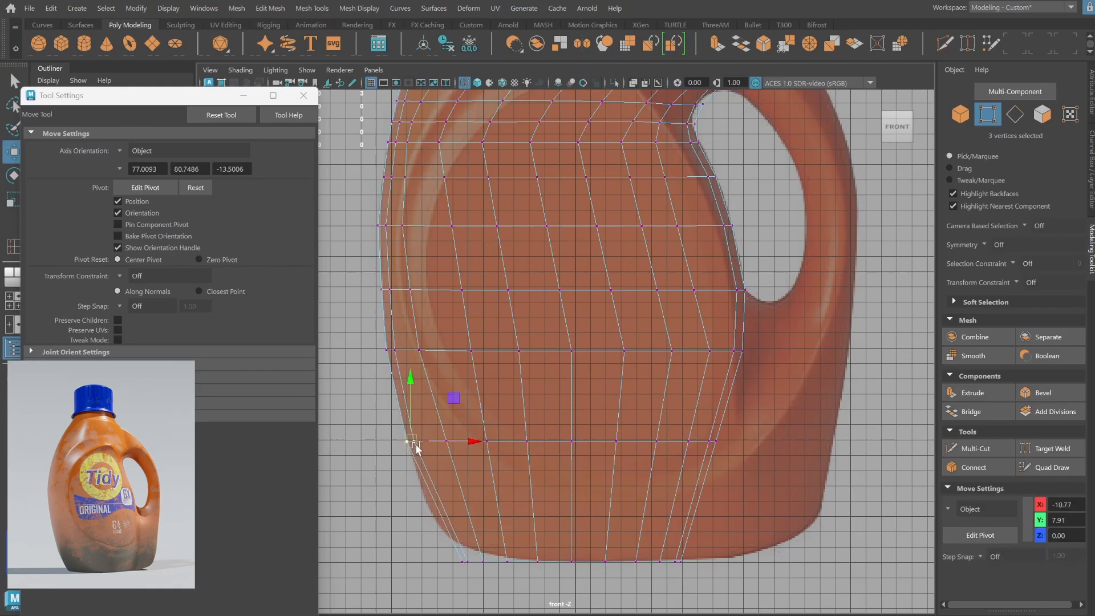
left_click_drag(702, 429, 721, 450)
left_click_drag(712, 442, 738, 450)
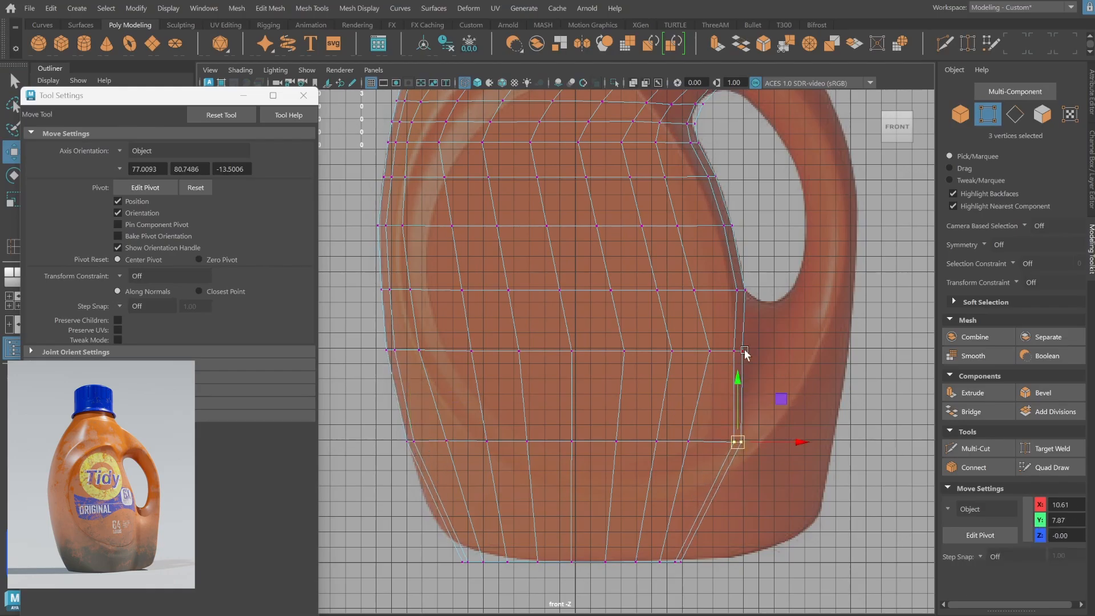
Reposition the inner vertices beside the handle opening to space out the edge columns, moving the upper pair to about X 5.12.
middle_click_drag(768, 388, 756, 486, "alt")
left_click_drag(691, 278, 704, 292)
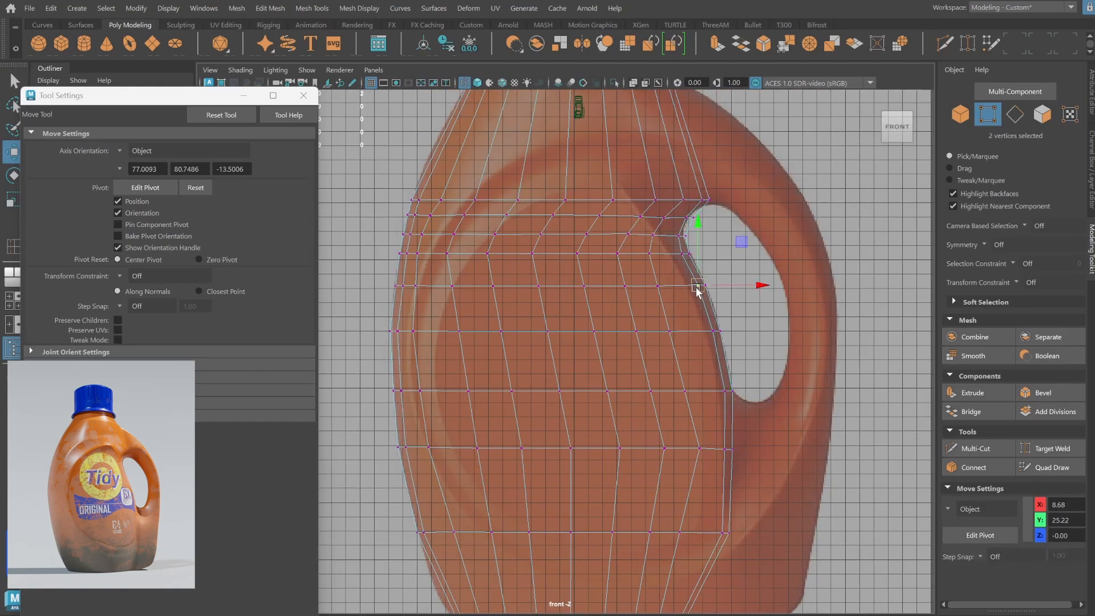
middle_click_drag(706, 331, 703, 338)
middle_click_drag(723, 397, 683, 265)
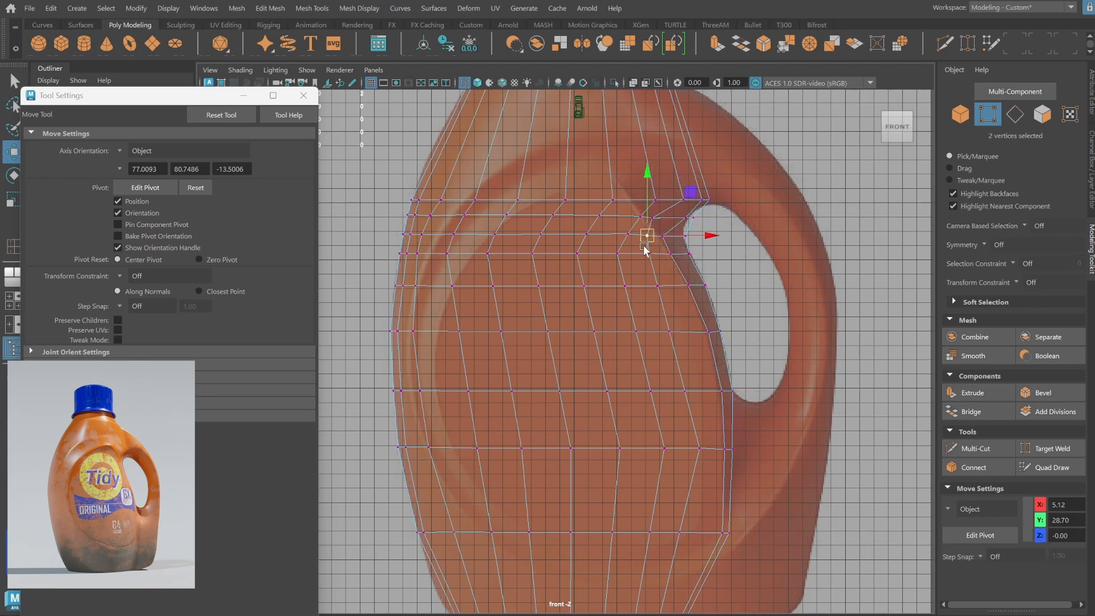
Move the handle-side vertices of the body's base to about X 10.73 and adjust the handle-side vertices of the loop above.
middle_click_drag(665, 220, 666, 294, "alt")
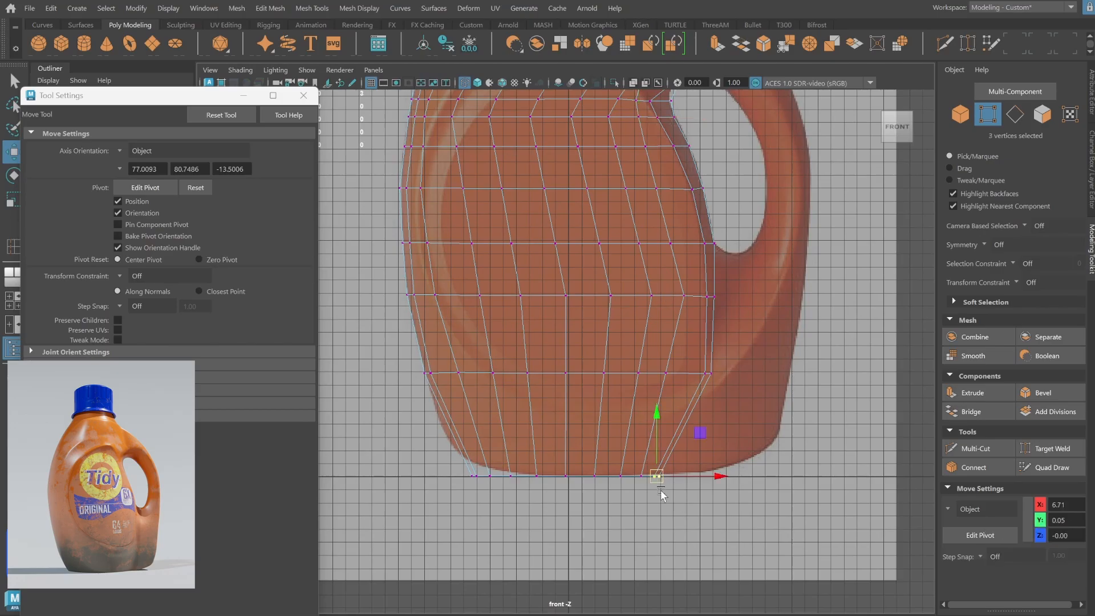
middle_click_drag(662, 495, 766, 458)
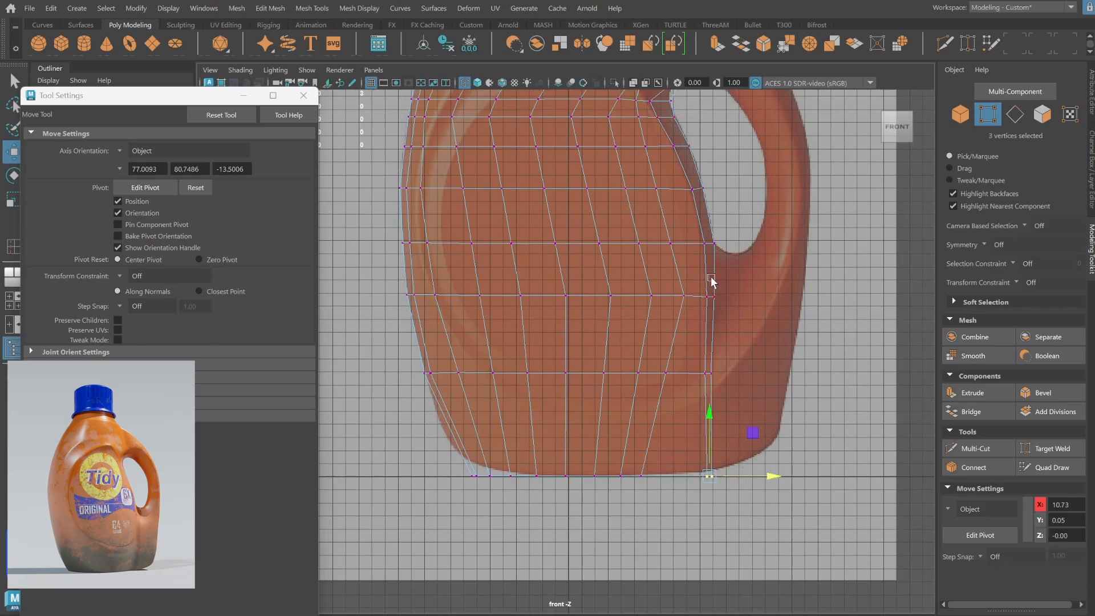
middle_click_drag(726, 375, 730, 375)
Insert an edge loop just above the base and move its outer-end vertices onto the bottle's outline.
right_click_drag(567, 291, 496, 296, "shift")
key("q")
left_click(991, 119)
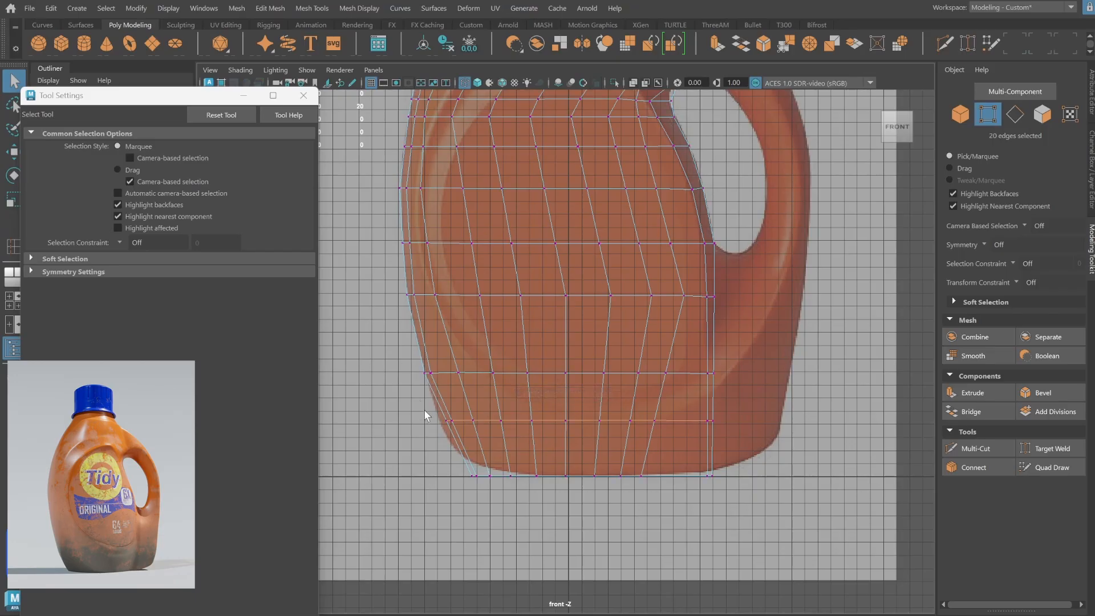
key("w")
left_click_drag(422, 404, 440, 421)
left_click(962, 115)
Adjust the vertices around the opening's upper corner, moving the inner pair to about X 6.19, Y 28.64.
middle_click_drag(639, 196, 642, 458, "alt")
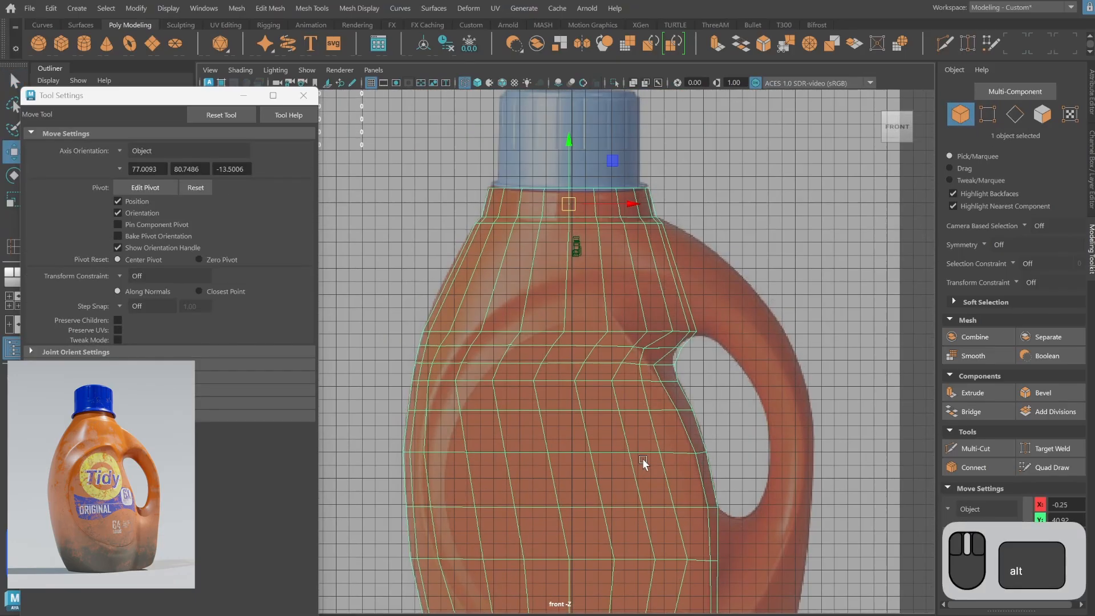
right_click_drag(643, 458, 610, 387, "alt")
middle_click_drag(610, 386, 594, 286, "alt")
right_click_drag(594, 285, 1070, 186, "alt")
left_click(988, 114)
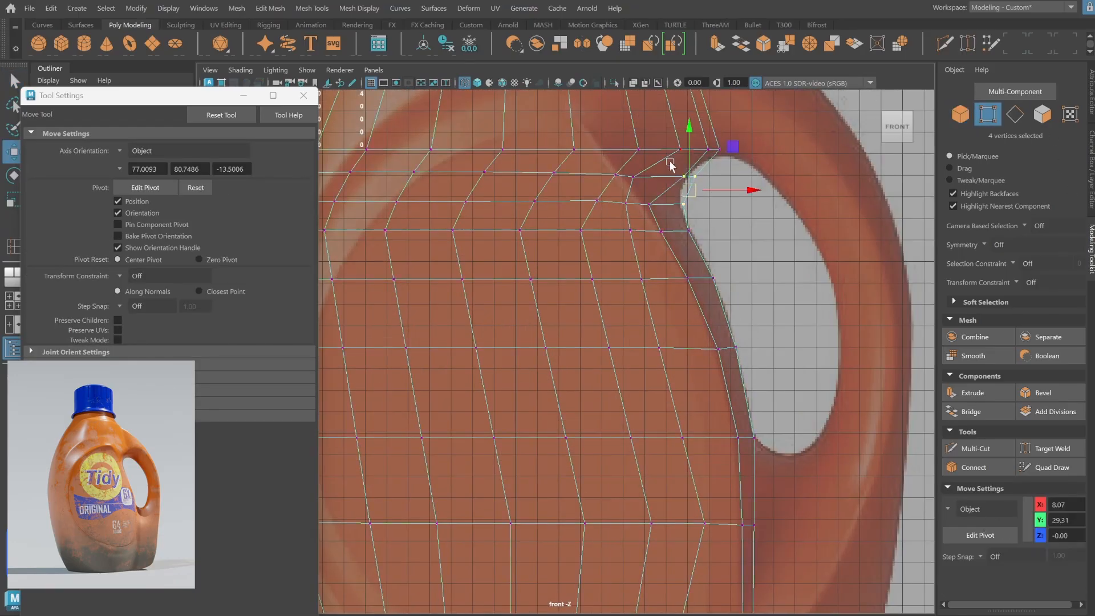
middle_click_drag(712, 189, 718, 212, "alt")
left_click_drag(648, 209, 661, 234)
Try to bevel the edge loop around the body's base.
right_click_drag(670, 393, 647, 443, "alt")
middle_click_drag(645, 443, 666, 223, "alt")
left_click(1016, 114)
middle_click_drag(682, 535, 708, 506, "alt")
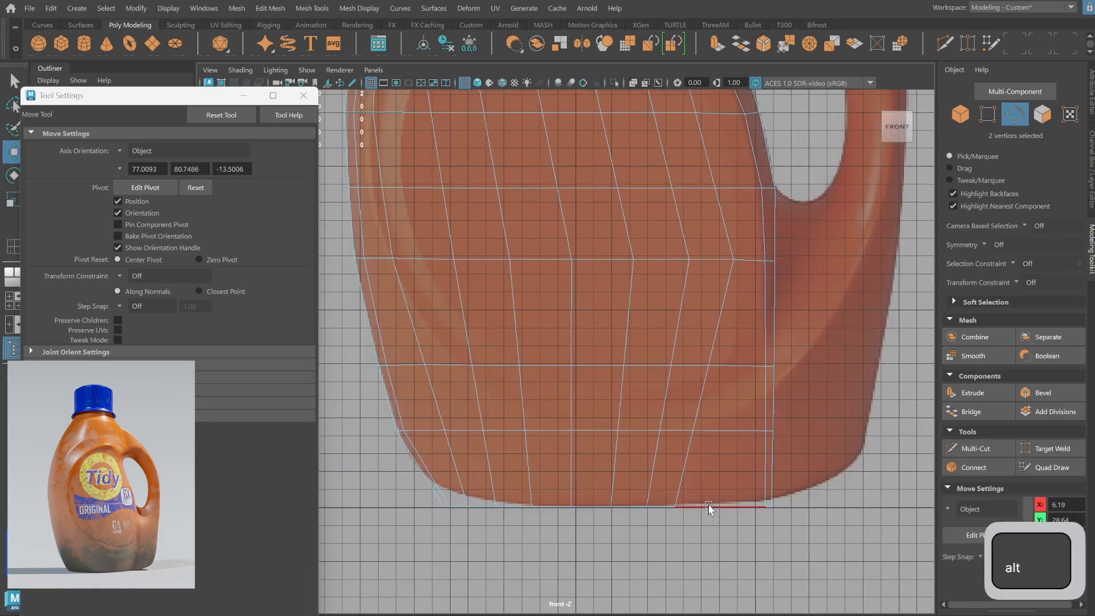
right_click_drag(812, 258, 858, 259, "shift")
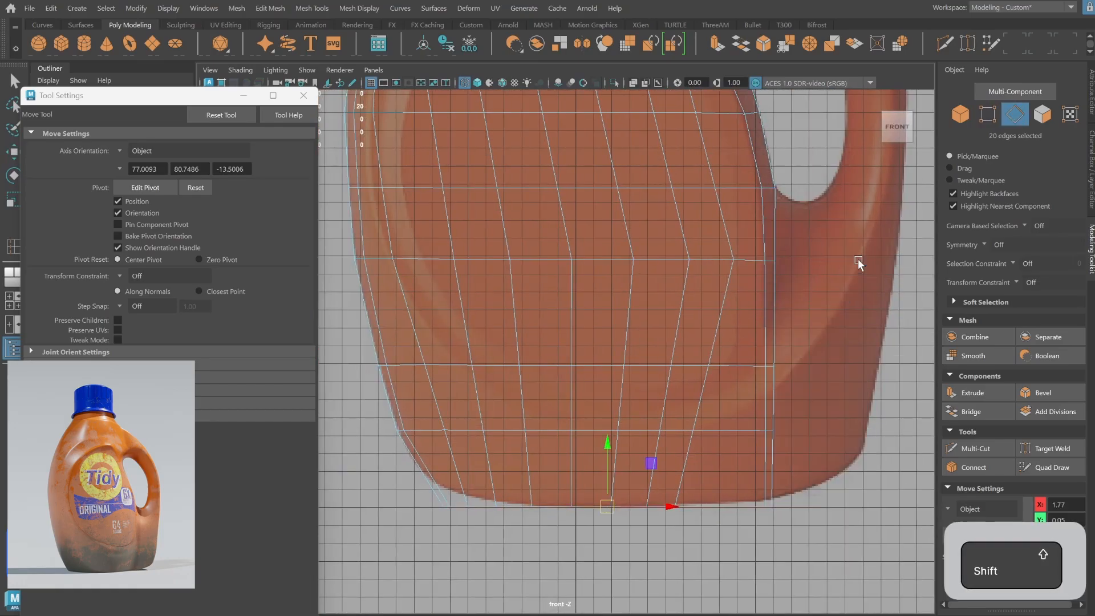
middle_click_drag(755, 352, 713, 289, "alt")
key("ctrl+z")
Examine the body in the perspective view, isolating it from the cap and the reference image.
key("space")
key("space")
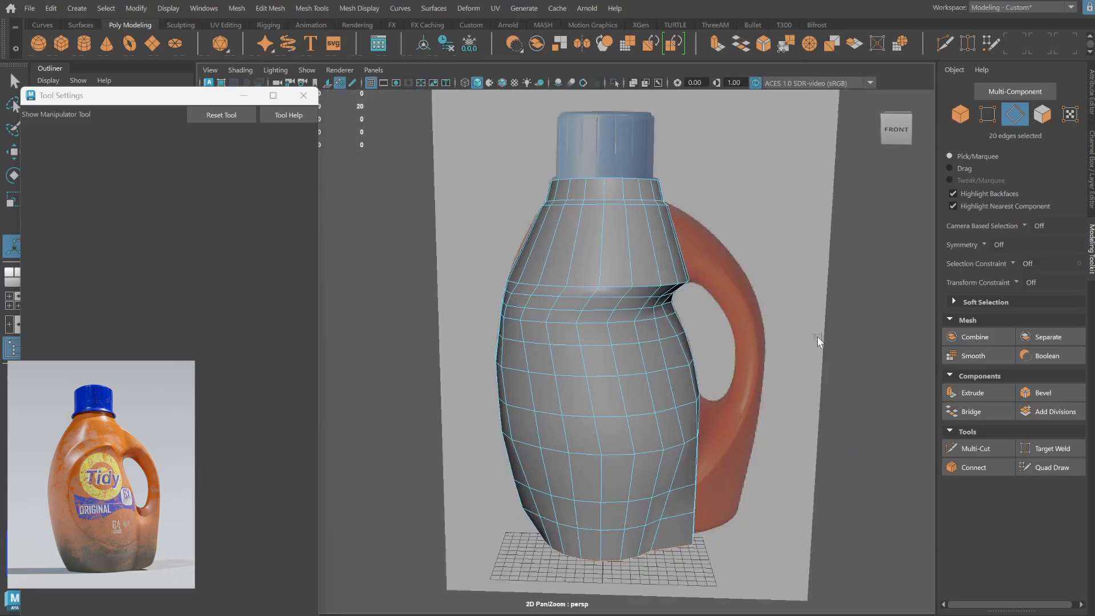
left_click(961, 114)
left_click_drag(695, 574, 736, 457, "alt")
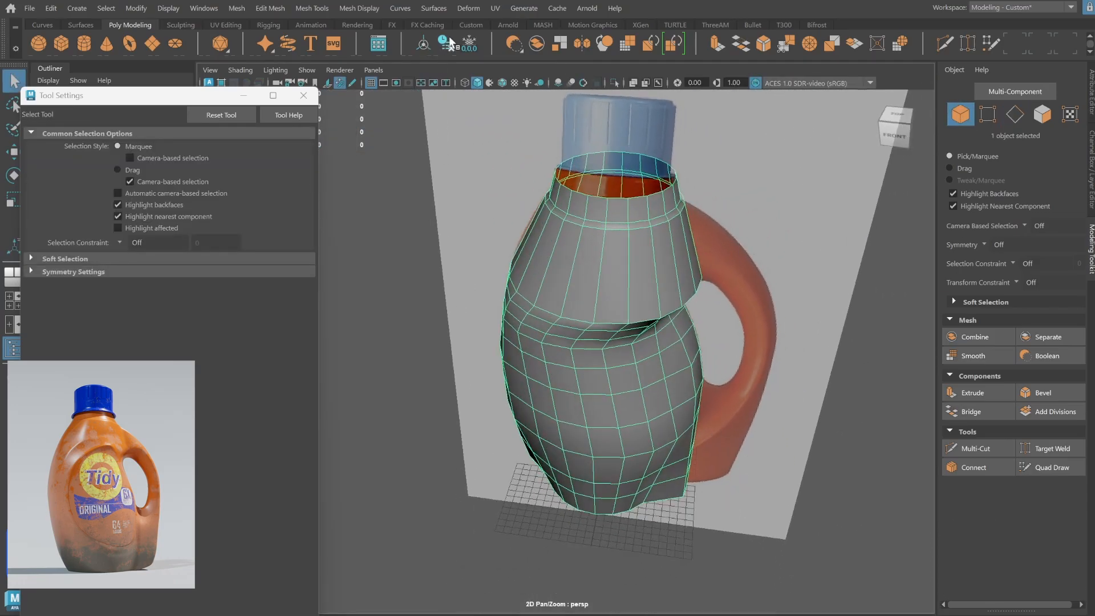
left_click(460, 455)
right_click_drag(658, 456, 485, 465, "alt")
left_click_drag(479, 468, 477, 440, "alt")
left_click(565, 415)
key("ctrl+1")
left_click(768, 351)
left_click_drag(768, 351, 660, 430, "alt")
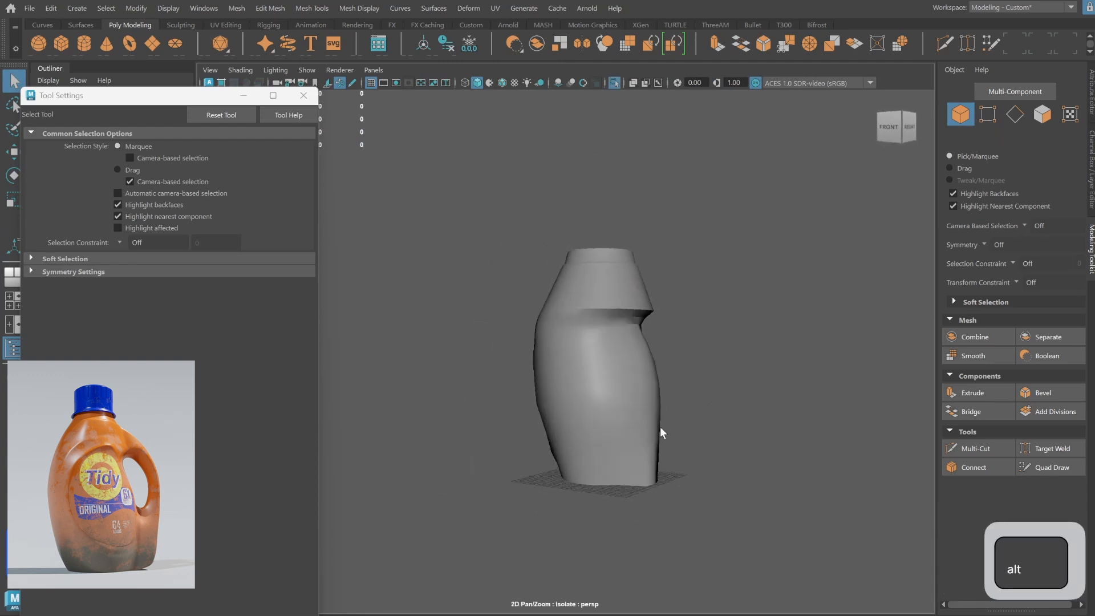
Preview the isolated body with smoothing from several angles, restore the unsmoothed display and show all objects again.
left_click(648, 439)
key("3")
left_click(734, 385)
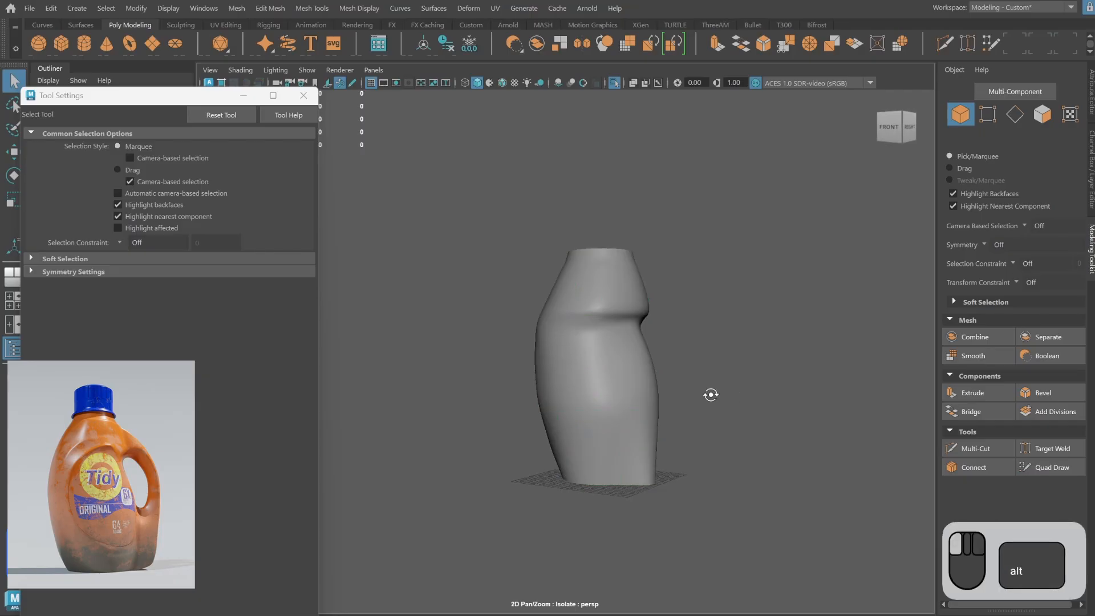
mouse_move(709, 394)
left_mouse_down("alt")
mouse_move(725, 397)
mouse_move(680, 421)
mouse_move(631, 401)
mouse_move(697, 404)
left_mouse_up("alt")
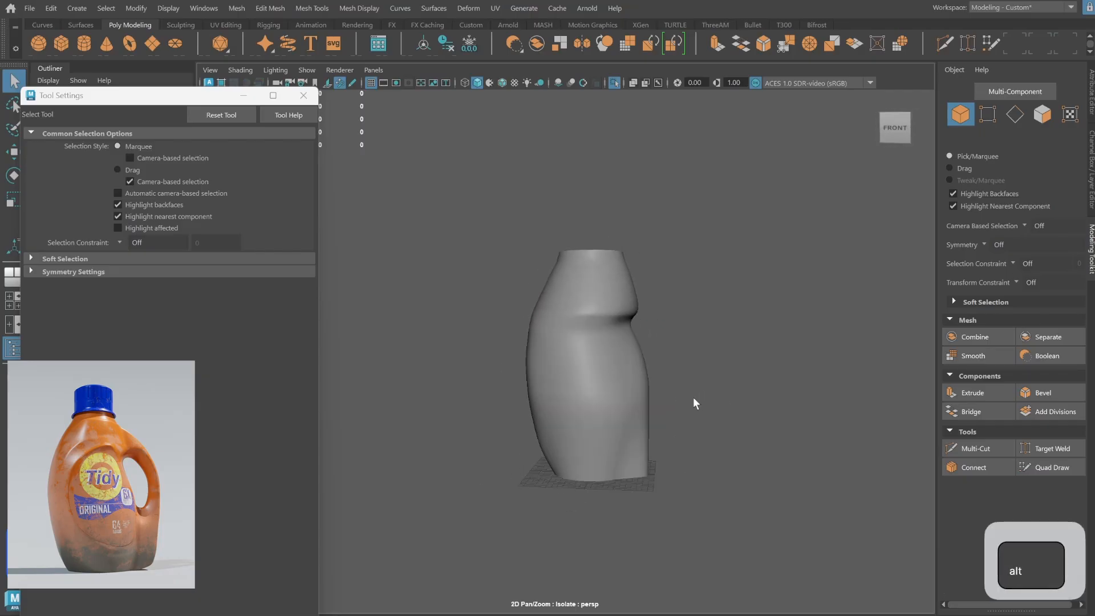
right_click_drag(697, 404, 824, 367, "alt")
left_click_drag(825, 366, 665, 402, "alt")
left_click(665, 402)
key("1")
key("ctrl+1")
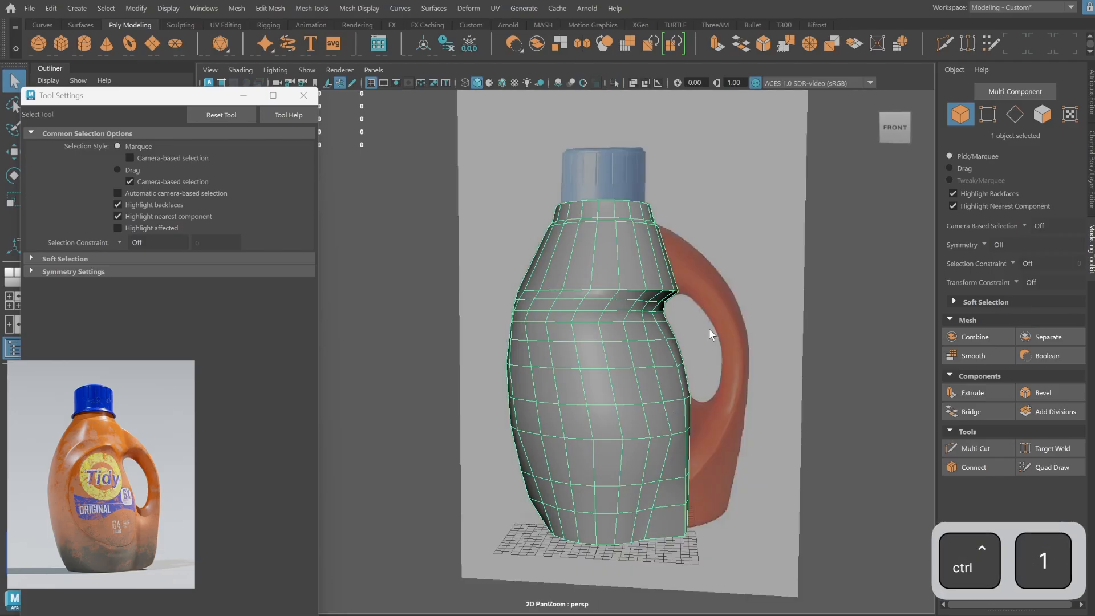
In the front view, bevel the edge loop just above the handle opening and move the lower resulting loop to about Y 31.12.
key("space")
key("space")
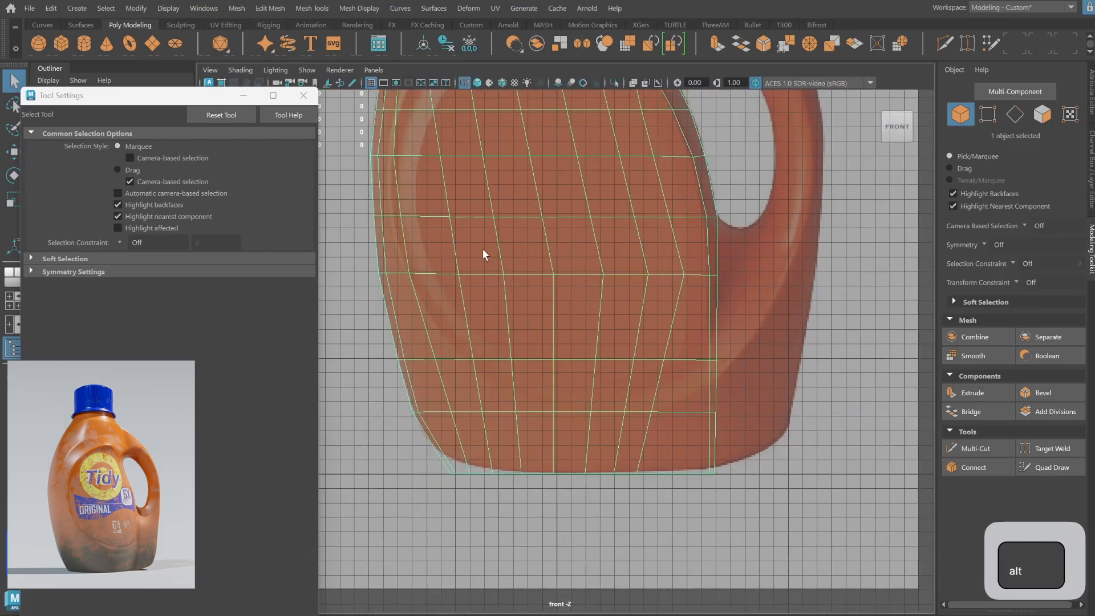
right_click_drag(483, 249, 515, 310, "alt")
middle_click_drag(539, 267, 543, 289, "alt")
left_click(1016, 116)
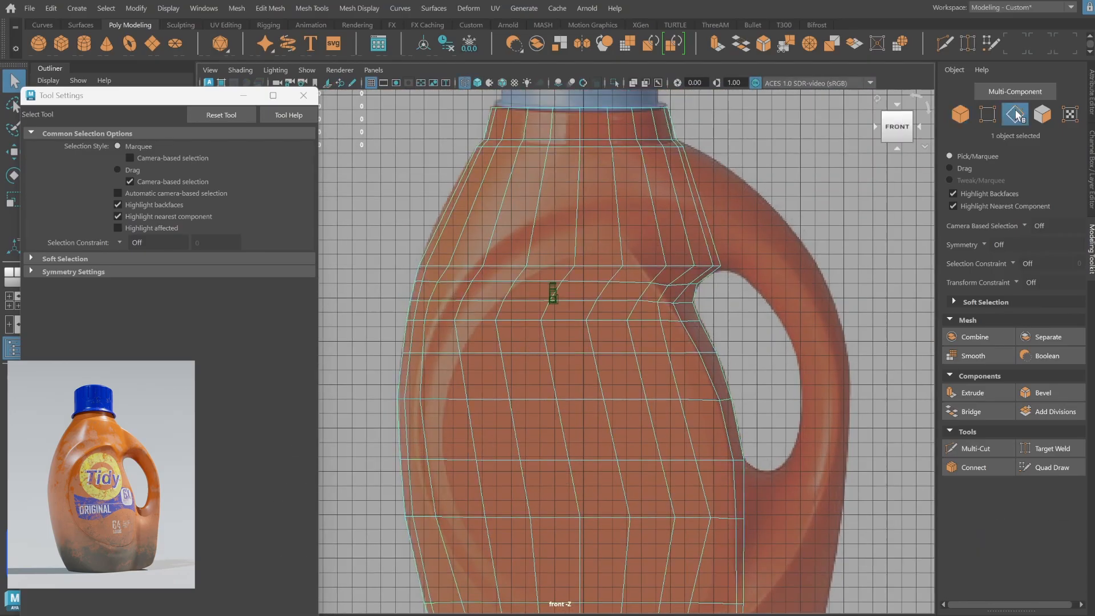
double_click(703, 269)
middle_click_drag(792, 231, 732, 218, "alt")
right_click_drag(733, 218, 785, 211, "shift")
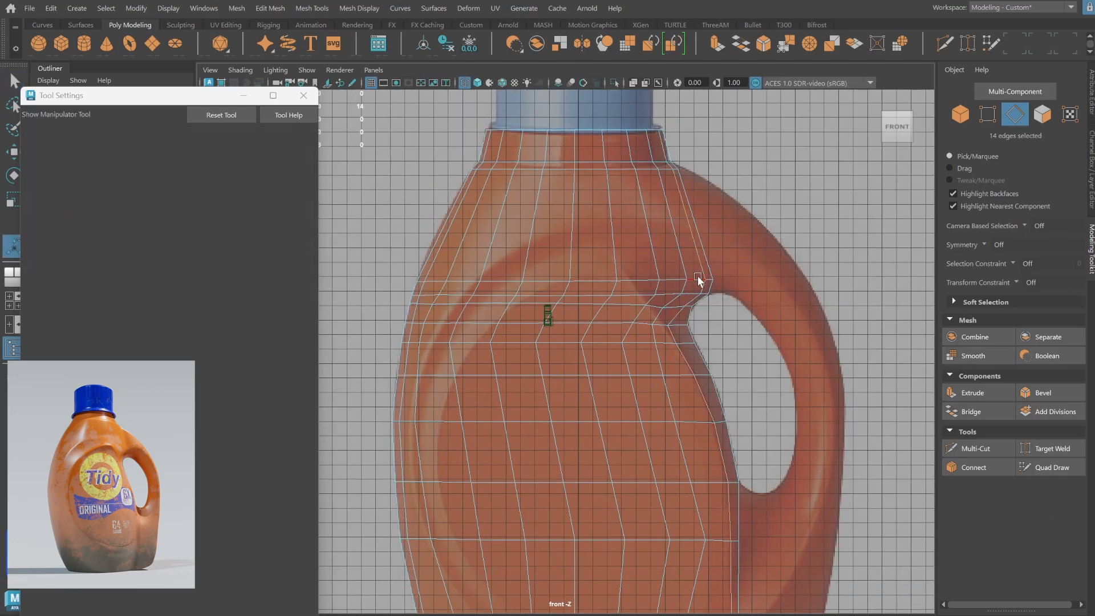
key("w")
middle_click_drag(564, 276, 571, 285)
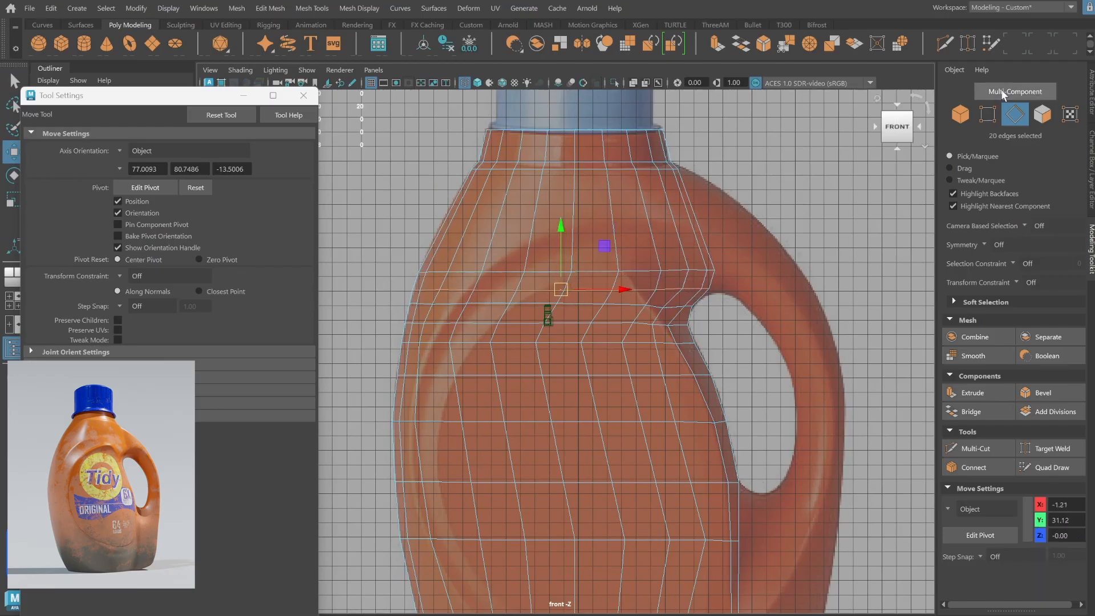
In the front view, select the body's narrow side faces below the handle opening and delete them.
left_click(988, 114)
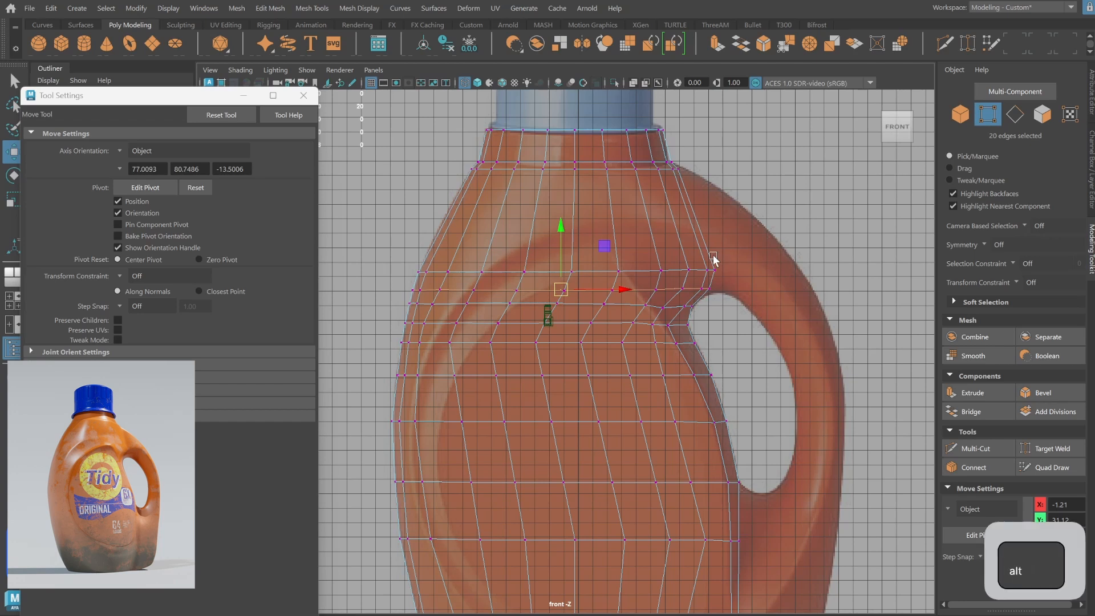
middle_click_drag(470, 276, 475, 282, "alt")
right_click_drag(504, 283, 488, 378, "alt")
middle_click_drag(492, 440, 508, 329, "alt")
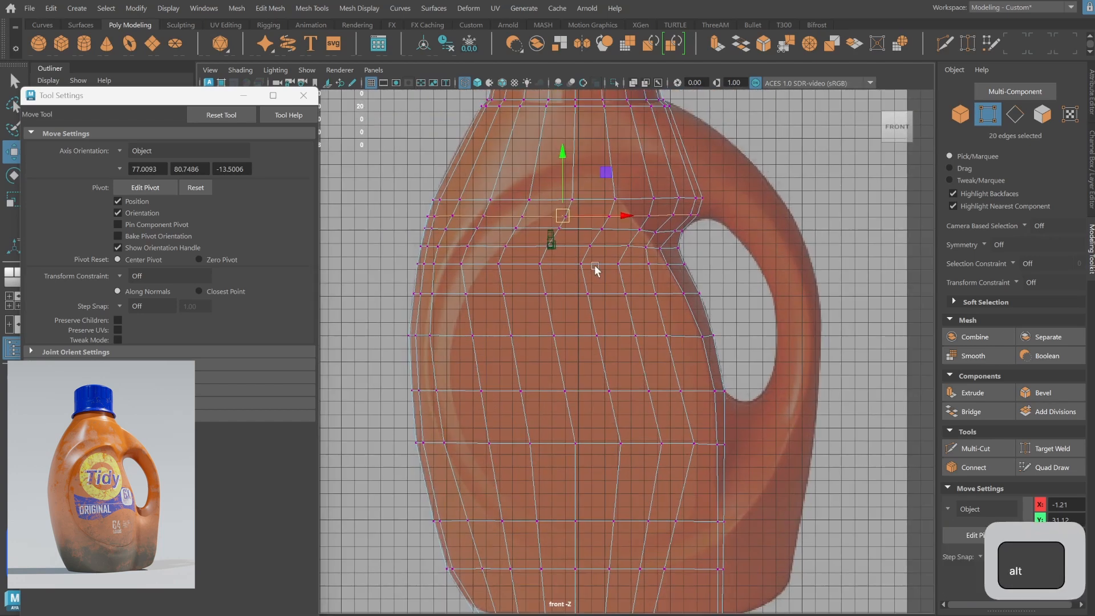
middle_click_drag(600, 244, 567, 248, "alt")
middle_click_drag(576, 340, 597, 289, "alt")
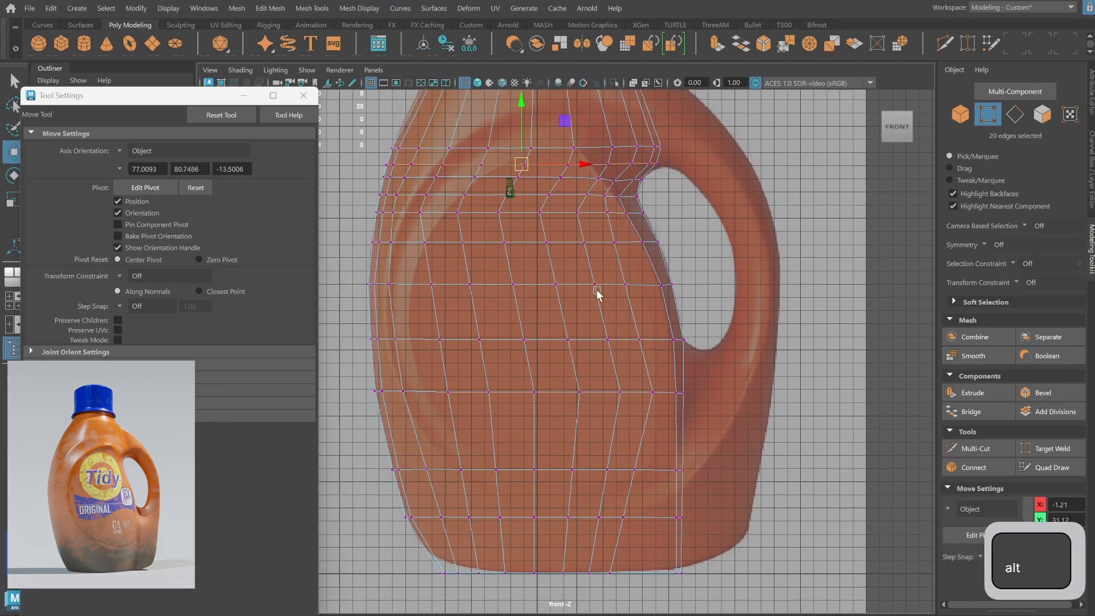
left_click(1048, 117)
left_click_drag(682, 348, 695, 496)
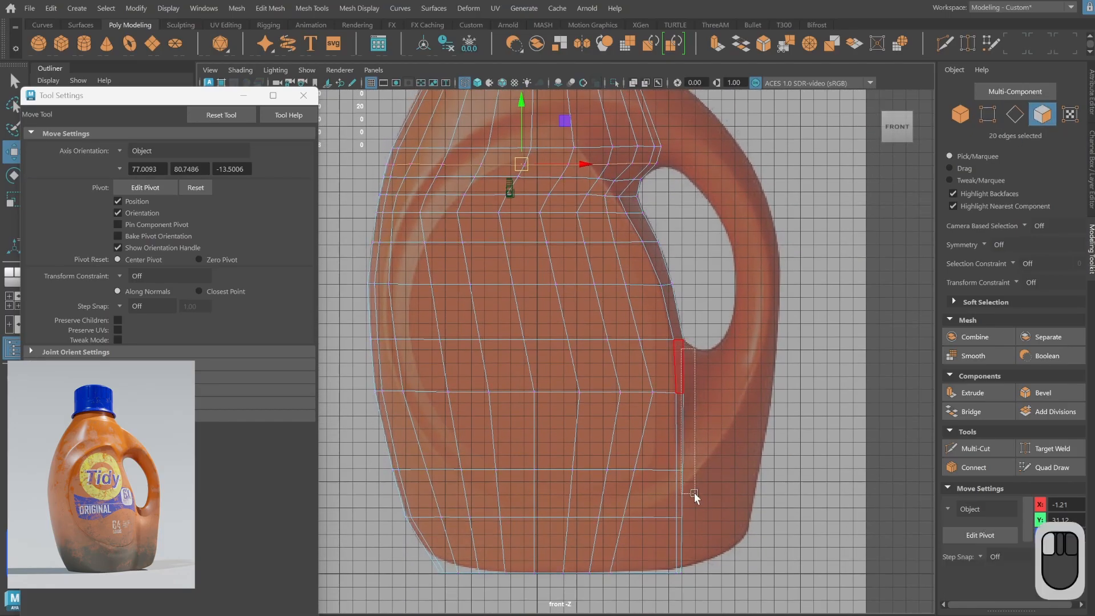
left_click_drag(710, 550, 710, 556)
mouse_move(794, 348)
middle_mouse_down("alt")
mouse_move(787, 392)
mouse_move(783, 345)
middle_mouse_up("alt")
key("space")
mouse_move(821, 245)
left_mouse_down("alt")
mouse_move(796, 215)
mouse_move(721, 215)
mouse_move(822, 228)
left_mouse_up("alt")
key("BackSpace")
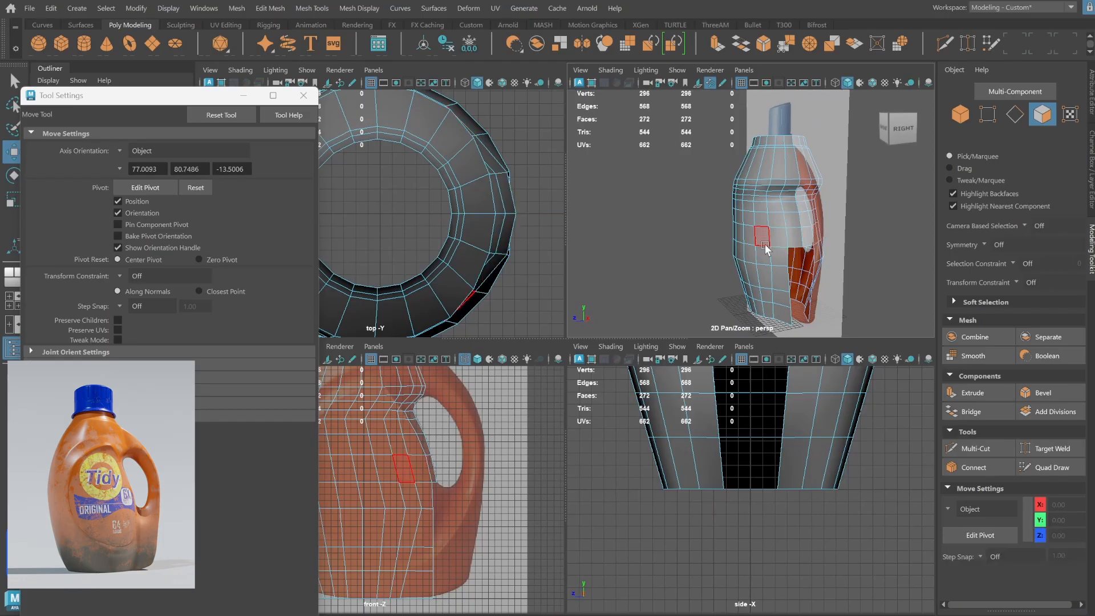
Delete the body's narrow side faces between the neck and the top of the handle opening.
key("space")
middle_click_drag(614, 276, 632, 228, "alt")
double_click(635, 237)
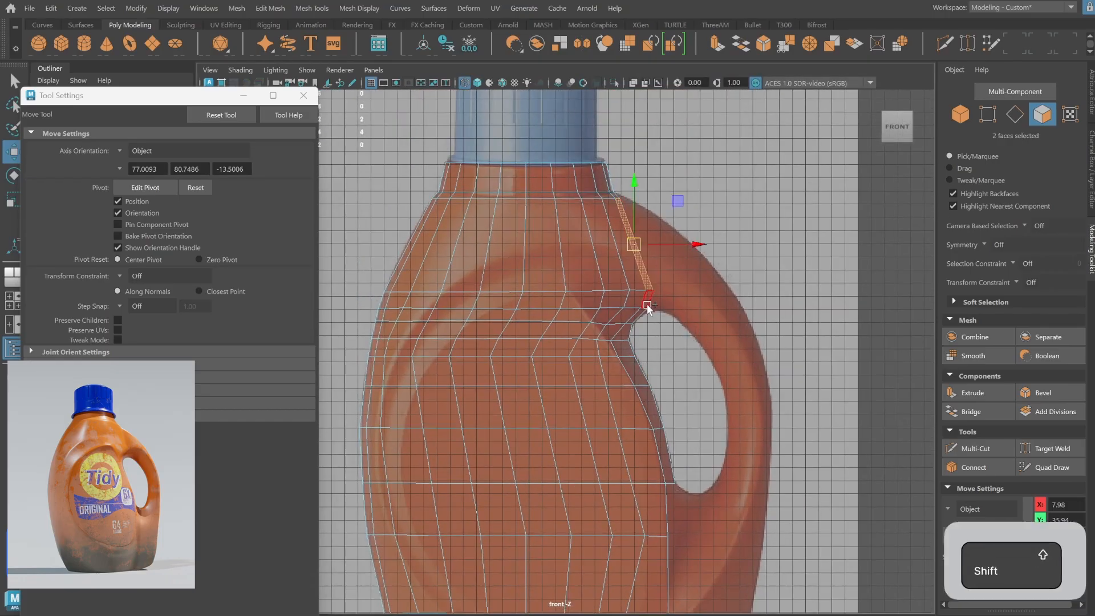
key("BackSpace")
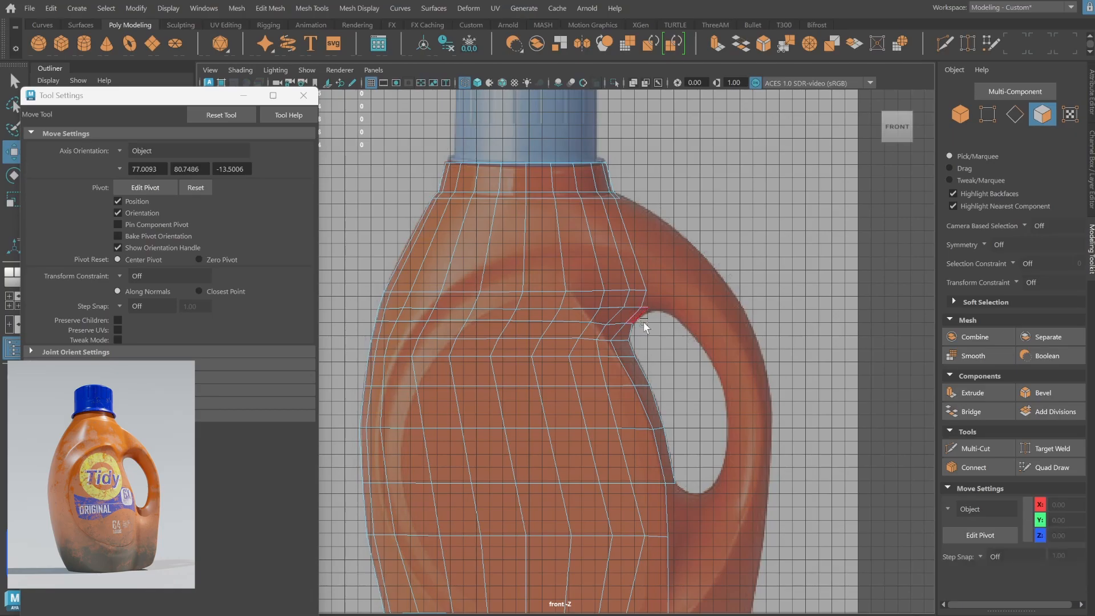
key("BackSpace")
Reposition the vertices bordering the gap above the handle opening, placing the pair near the opening's top at about X 8.16, Y 31.21.
left_click(989, 115)
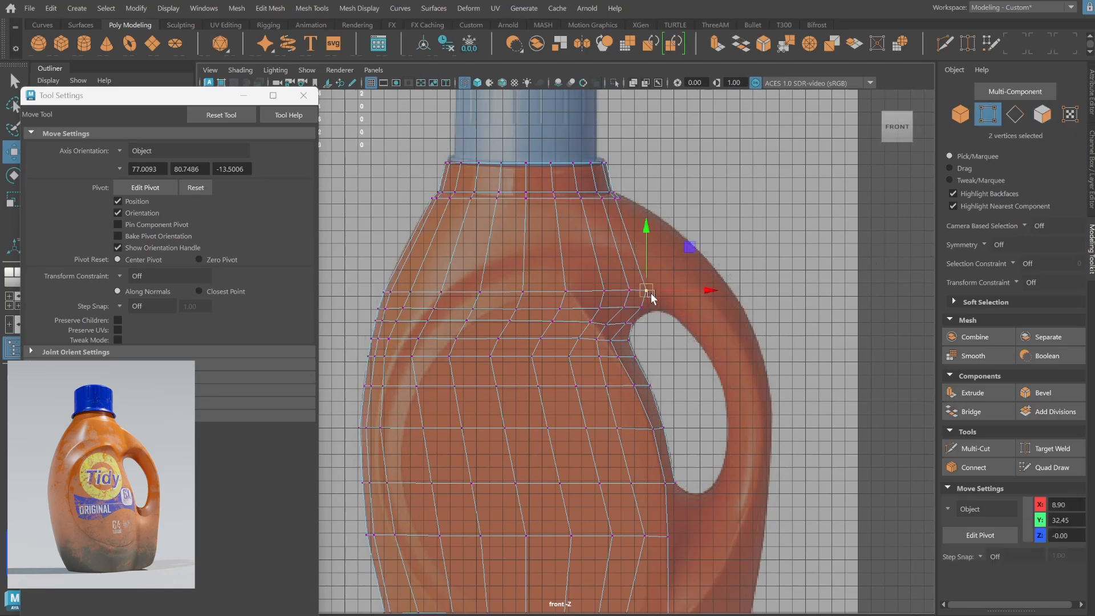
key("w")
left_click_drag(652, 298, 634, 325)
left_click(963, 115)
right_click_drag(708, 230, 813, 148, "alt")
left_click(988, 116)
middle_click_drag(813, 148, 826, 236, "alt")
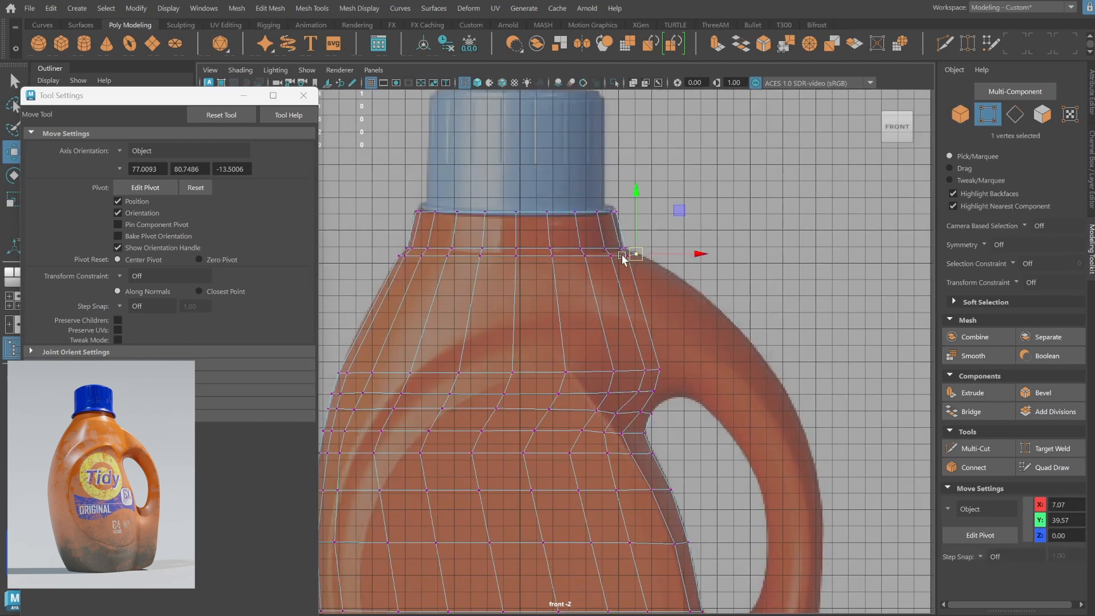
right_click_drag(624, 259, 507, 314, "alt")
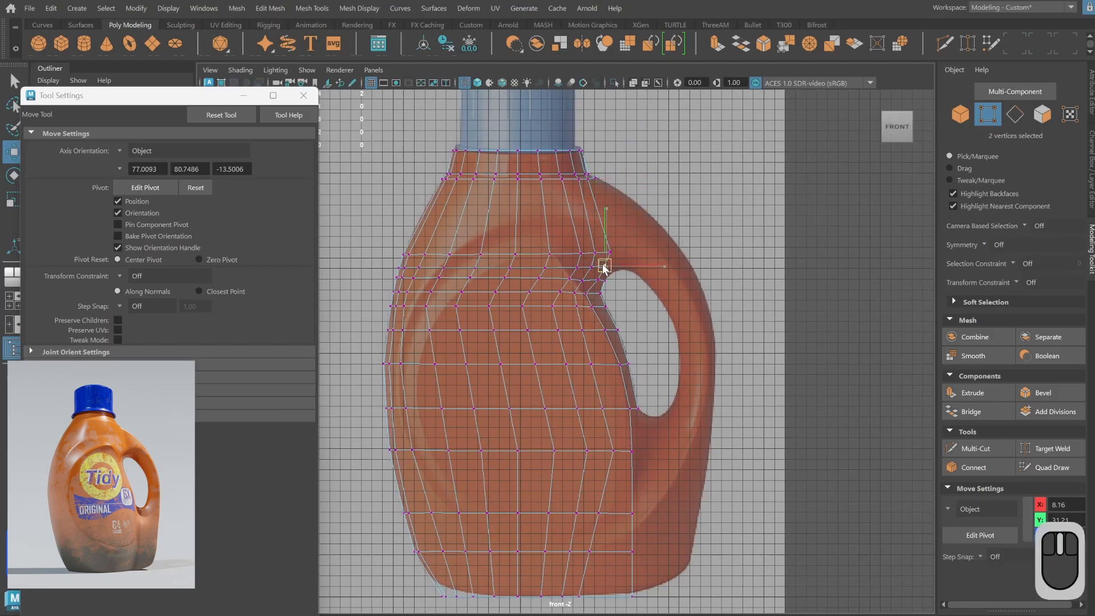
Adjust a vertex pair on the body's middle row to about X -8.06, Y 21.99 and save the scene.
middle_click_drag(412, 360, 443, 323, "alt")
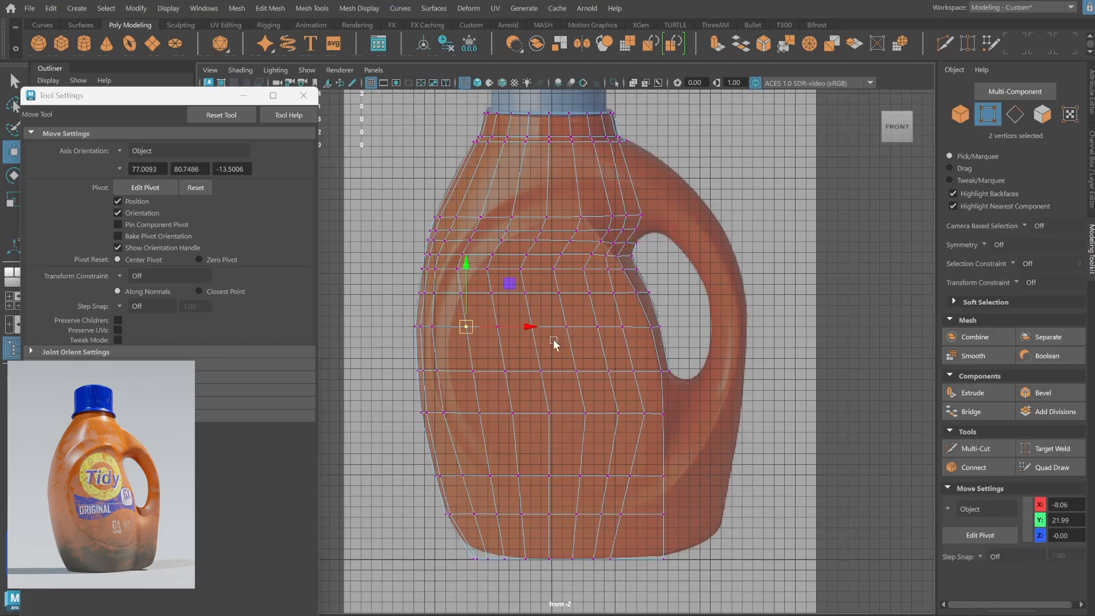
right_click_drag(553, 340, 508, 348, "alt")
middle_click_drag(508, 348, 473, 421, "alt")
left_click(961, 115)
mouse_move(750, 336)
middle_mouse_down("alt")
mouse_move(751, 303)
mouse_move(753, 316)
middle_mouse_up("alt")
key("ctrl+s")
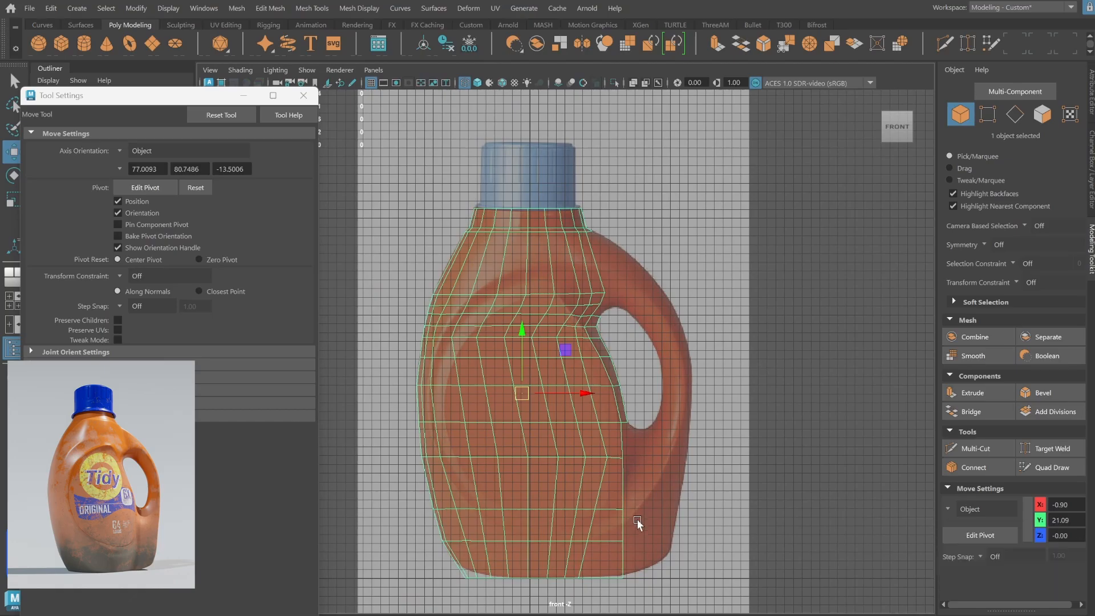
Move the vertices along the body's bottom edge onto the curved base outline of the reference image.
key("F9")
left_click_drag(621, 579, 620, 576)
middle_click_drag(579, 484, 594, 319, "alt")
right_click_drag(593, 320, 645, 330, "alt")
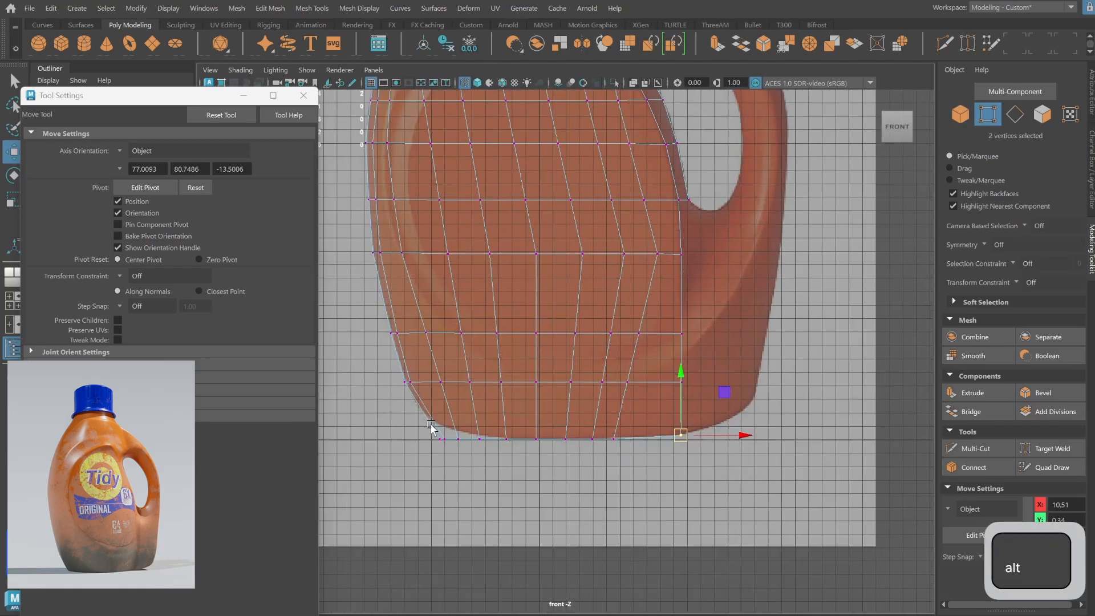
left_click(439, 438)
left_click_drag(439, 438, 422, 415)
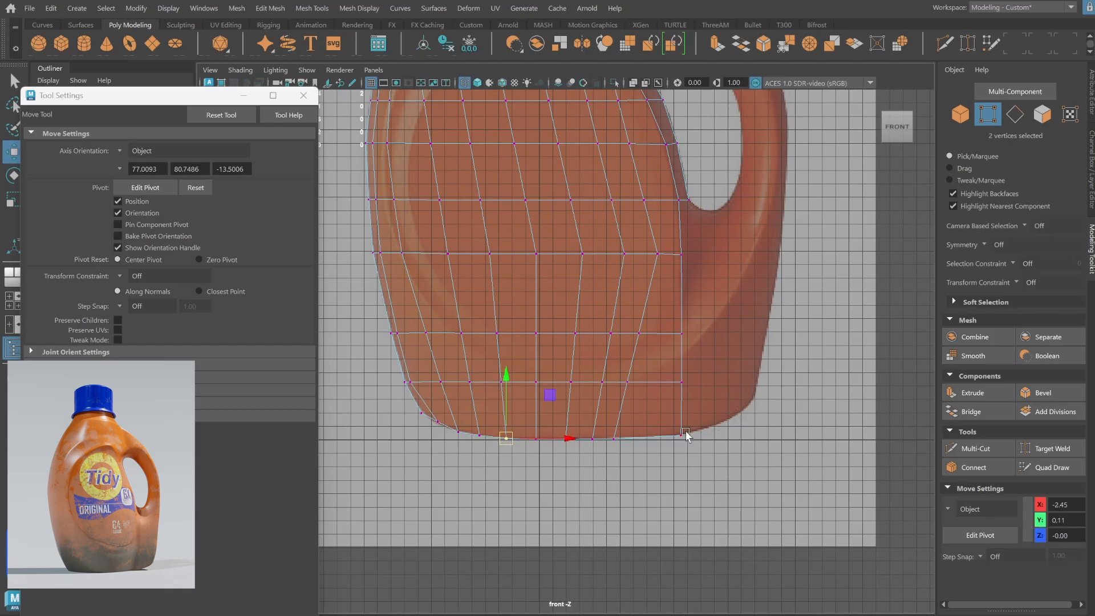
Shift the vertex pair on the row just above the base to about X 7.58, Y 4.33 and save the scene.
left_click_drag(626, 387, 634, 387)
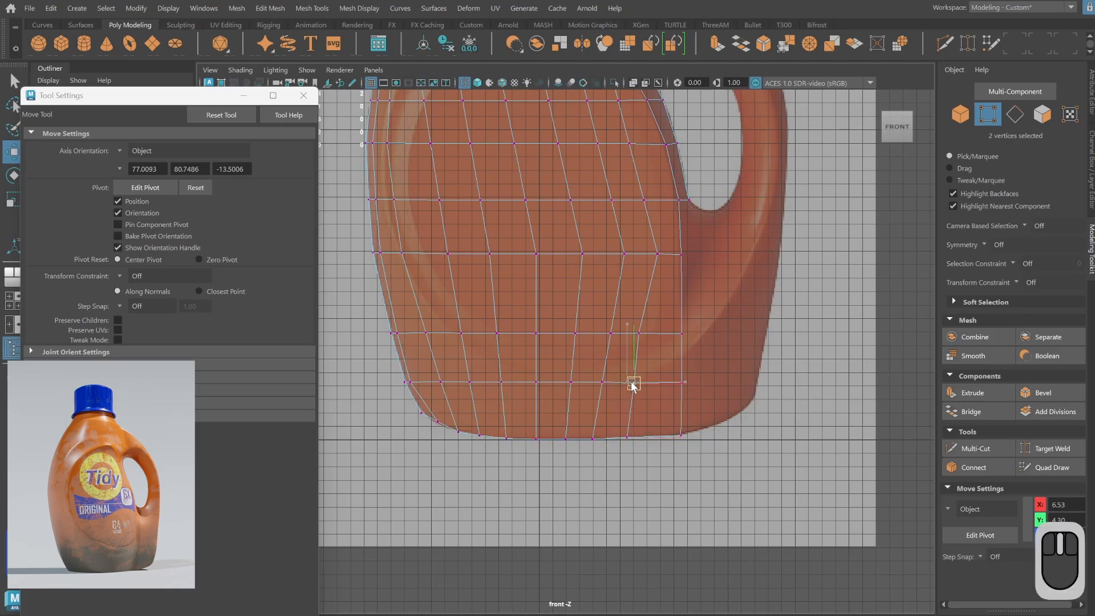
middle_click_drag(643, 384, 640, 451, "alt")
right_click_drag(640, 451, 606, 411, "alt")
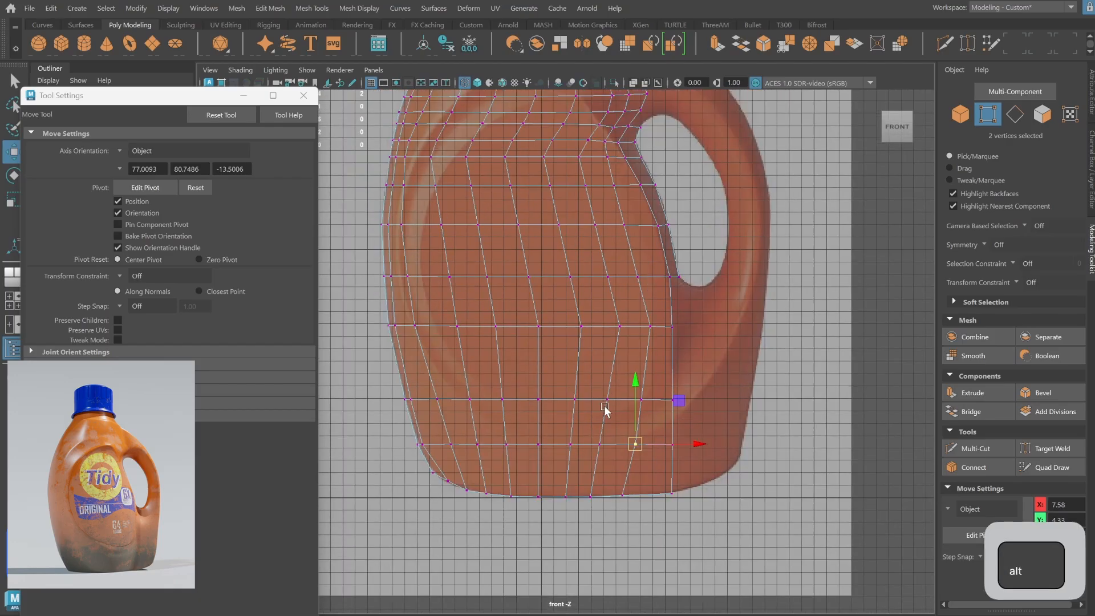
middle_click_drag(606, 411, 603, 441, "alt")
right_click_drag(604, 441, 531, 360, "alt")
middle_click_drag(531, 360, 508, 421, "alt")
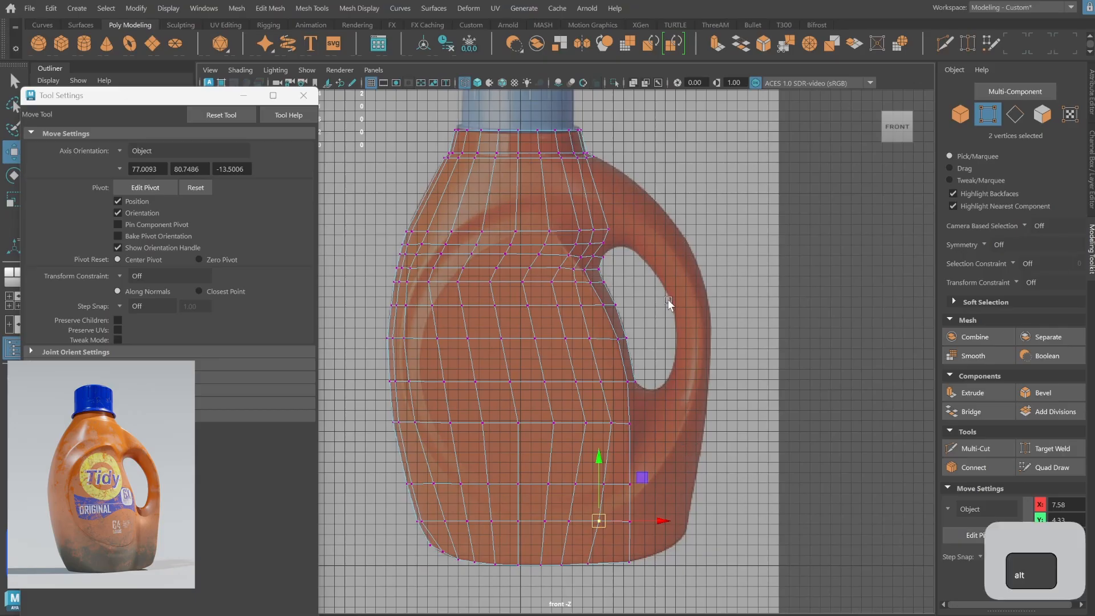
middle_click_drag(668, 303, 683, 339, "alt")
key("ctrl+s")
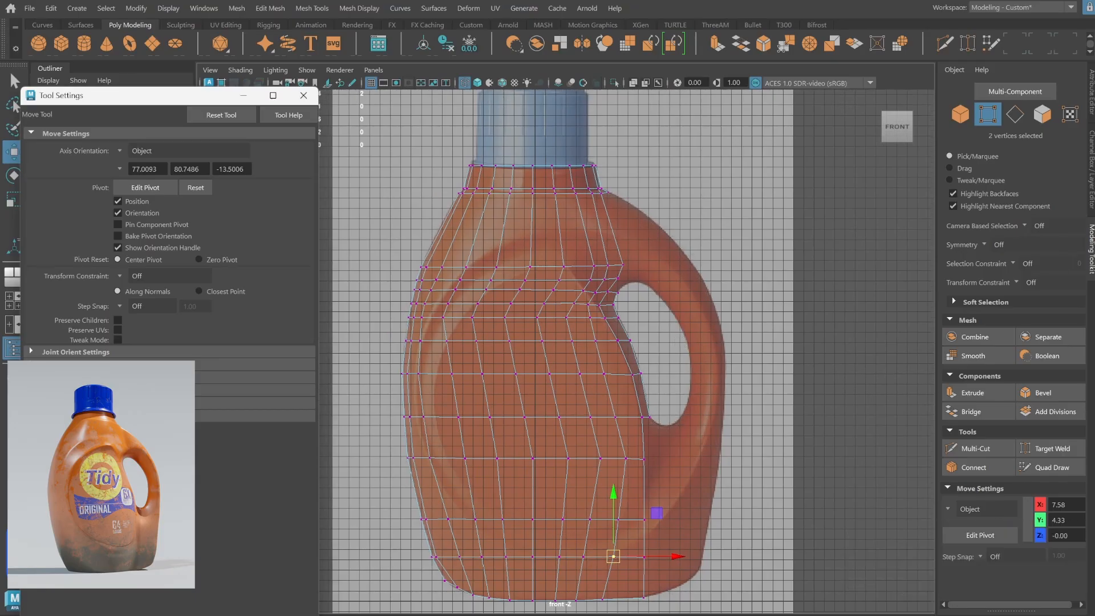
Adjust the vertex rows beside the top of the handle opening, moving the outermost corner pair to about X 7.65, Y 31.25.
right_click_drag(549, 253, 624, 228, "alt")
middle_click_drag(624, 228, 587, 234, "alt")
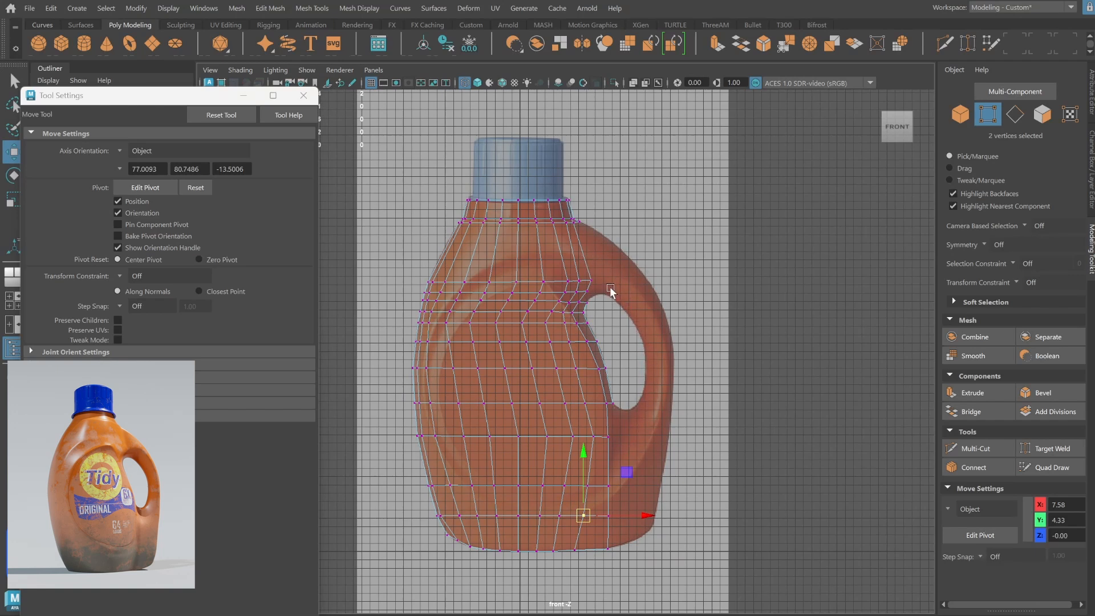
right_click_drag(492, 241, 653, 264, "alt")
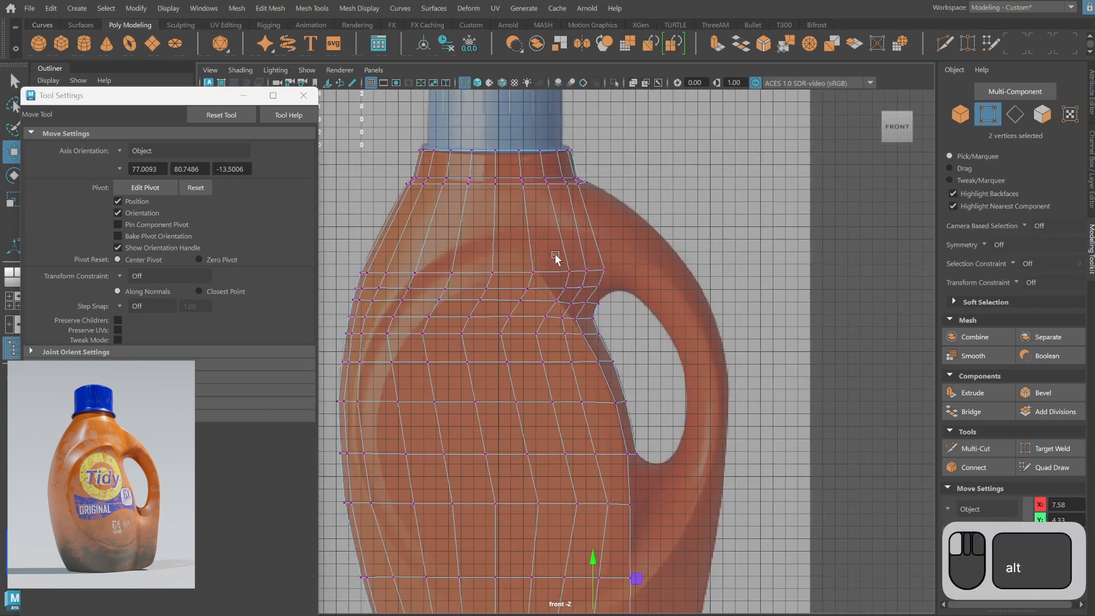
left_click_drag(555, 253, 636, 270)
key("j")
left_click_drag(561, 283, 619, 290)
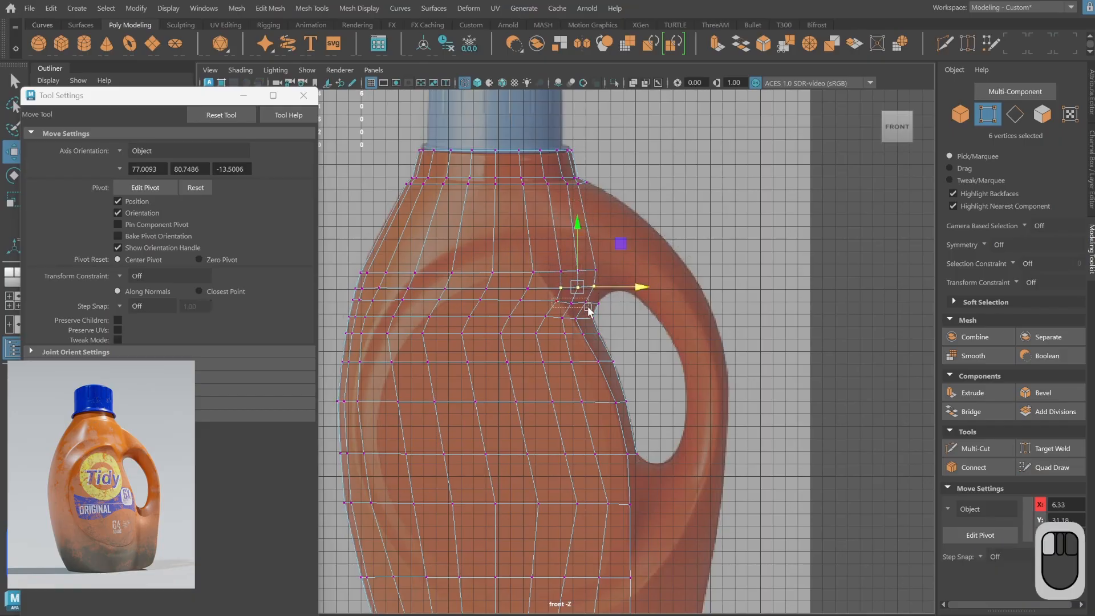
key("r")
key("w")
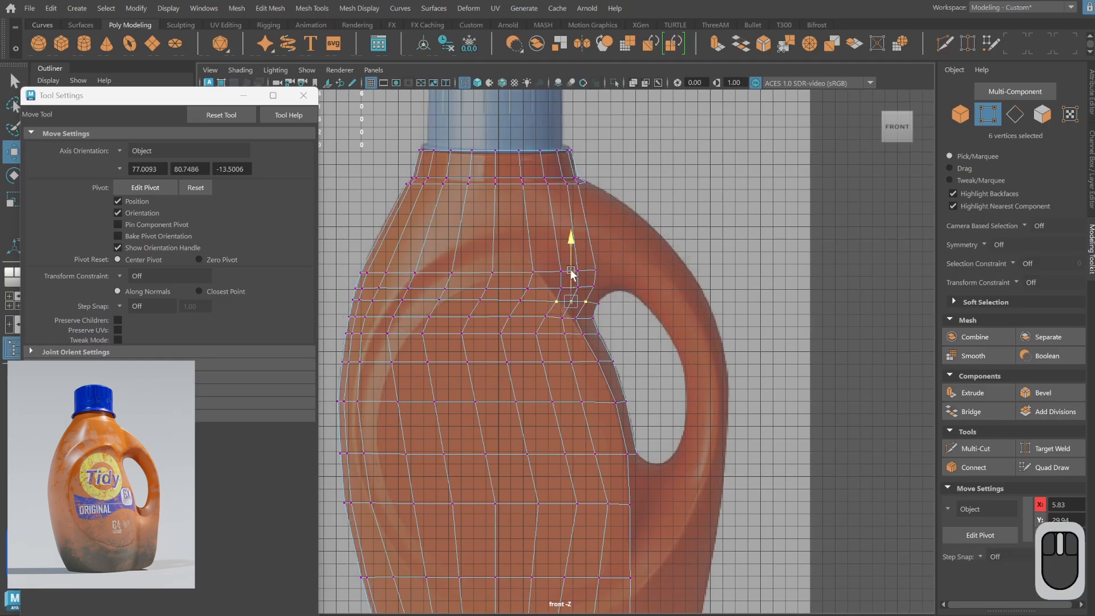
left_click_drag(570, 270, 570, 269)
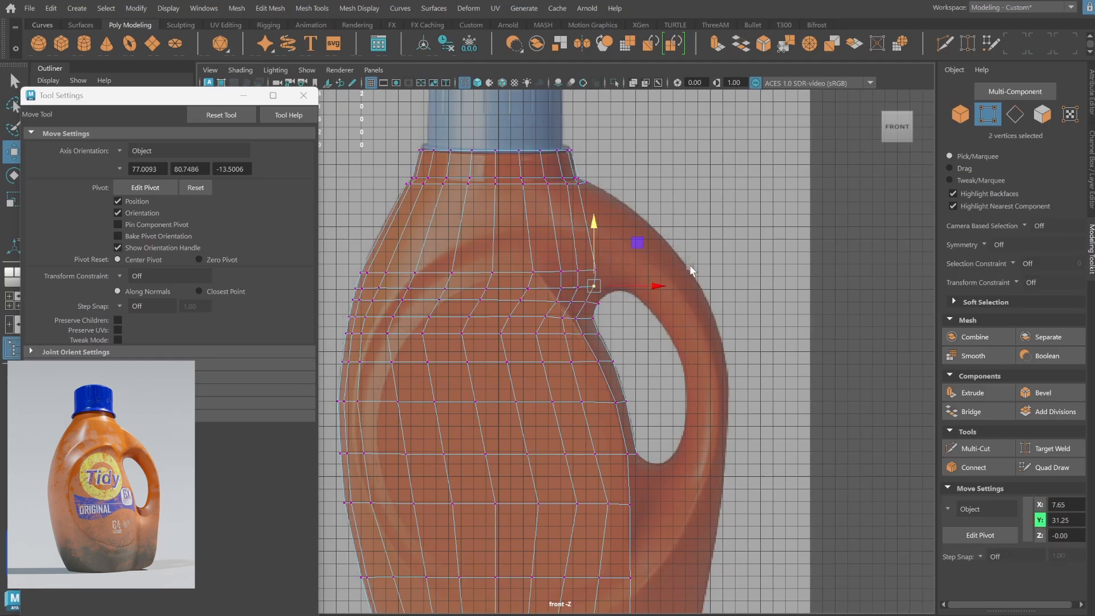
Isolate the body in the perspective view and examine its two open gaps from several angles.
right_click_drag(690, 265, 644, 269, "alt")
key("space")
key("space")
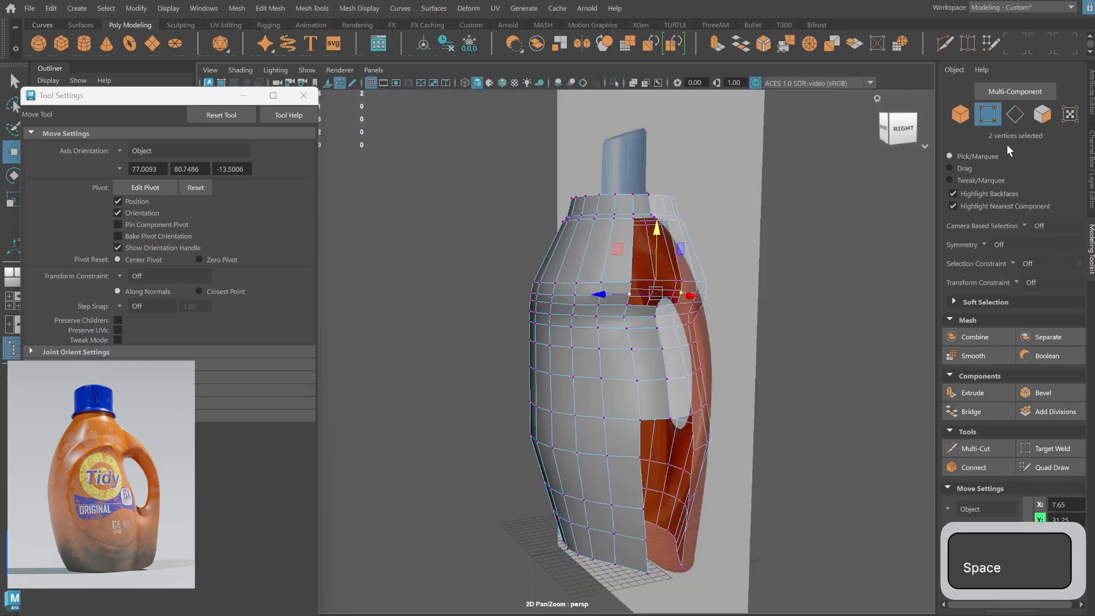
left_click(962, 116)
left_click(821, 325)
left_click_drag(637, 347, 679, 337, "alt")
left_click(615, 388)
key("ctrl+1")
left_click(748, 338)
left_click_drag(749, 330, 664, 328, "alt")
left_click_drag(445, 413, 572, 409, "alt")
Preview the isolated body with smoothing, restore the unsmoothed display and inspect the edges around the gaps.
left_click(599, 401)
key("3")
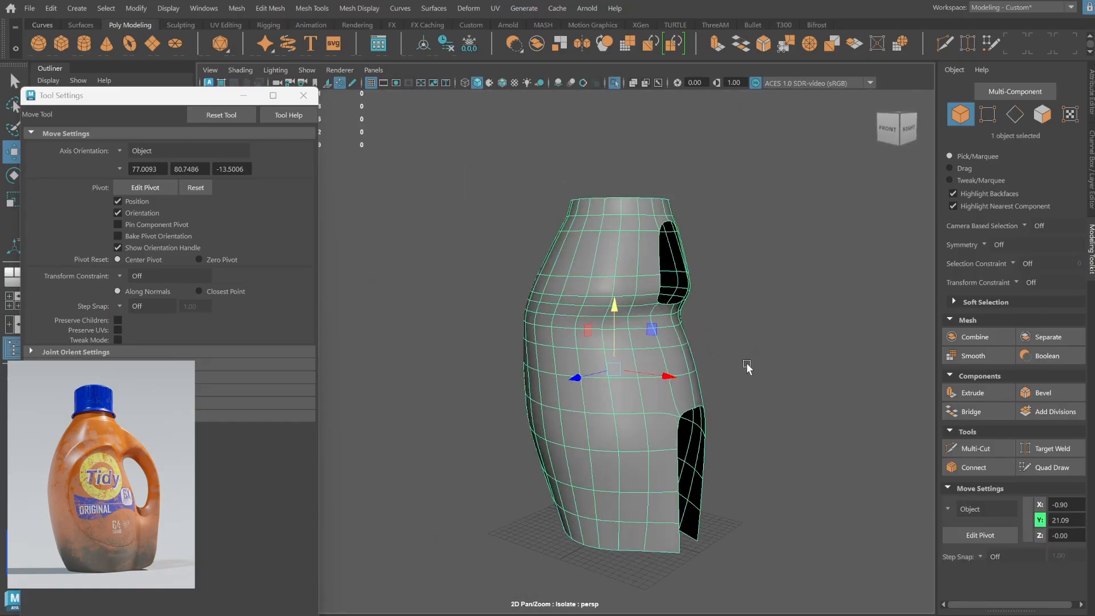
left_click(747, 363)
left_click_drag(719, 369, 693, 392, "alt")
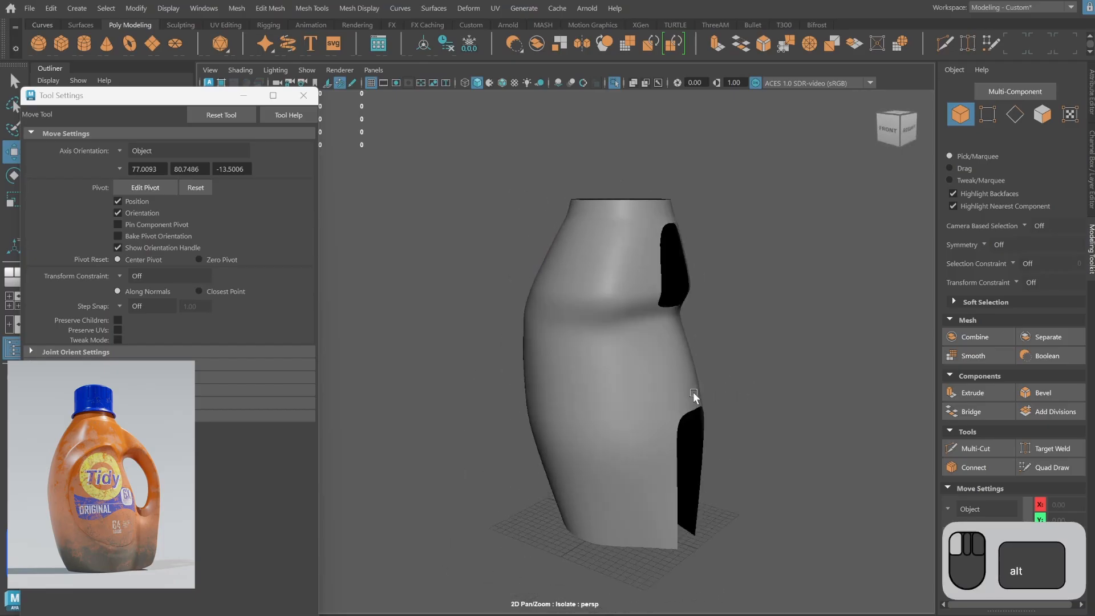
left_click(670, 375)
right_click_drag(669, 375, 763, 353, "alt")
key("1")
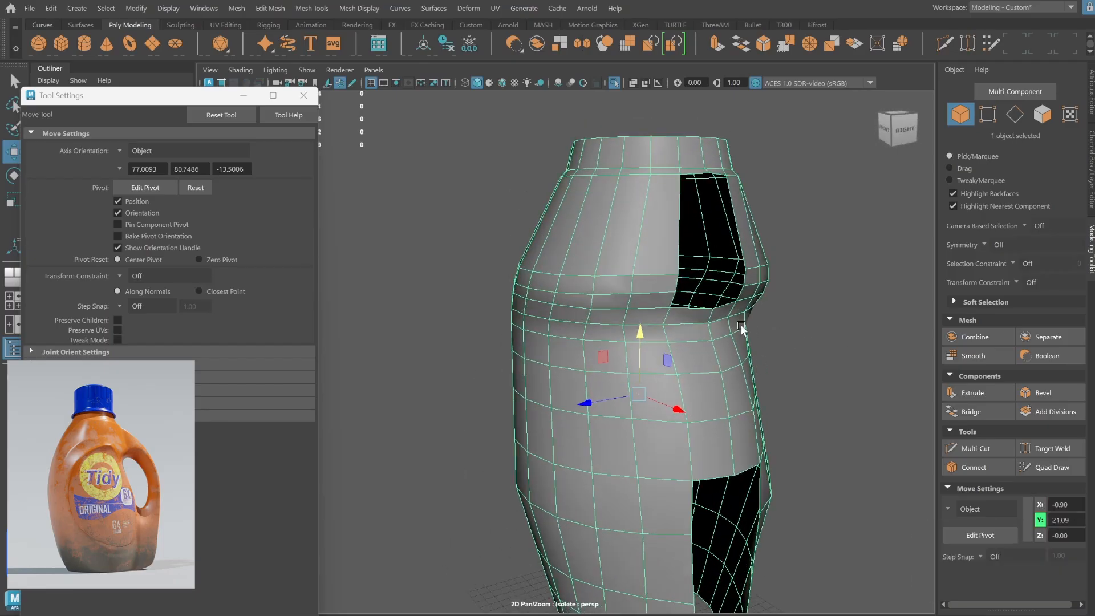
left_click_drag(741, 324, 752, 398, "alt")
In the front view, extrude the two lowest border edges on each side of the lower gap outward to about X 16.73.
key("space")
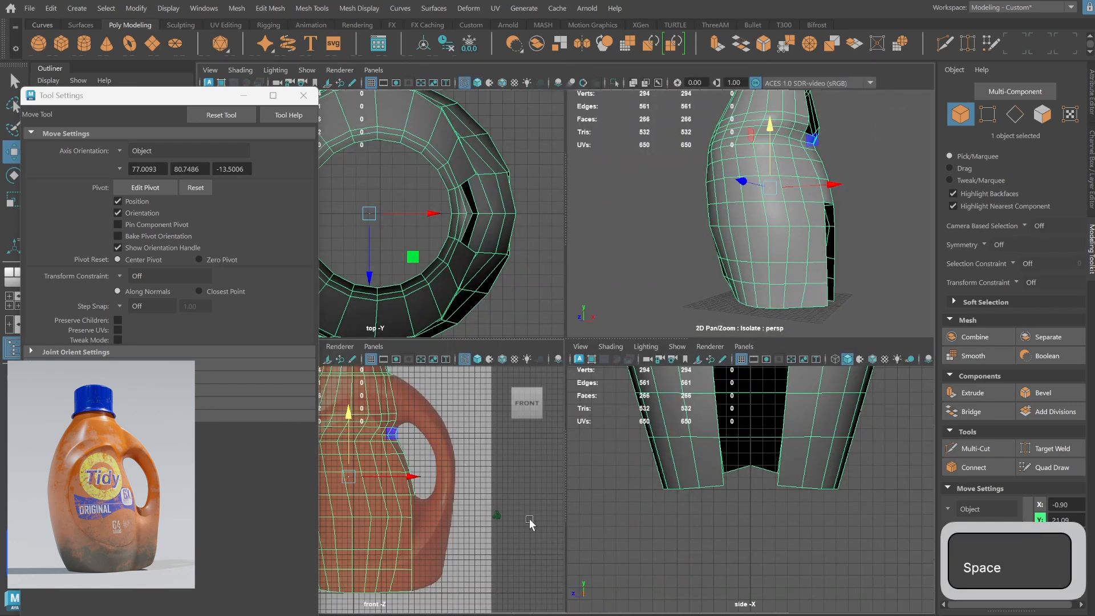
key("space")
key("F10")
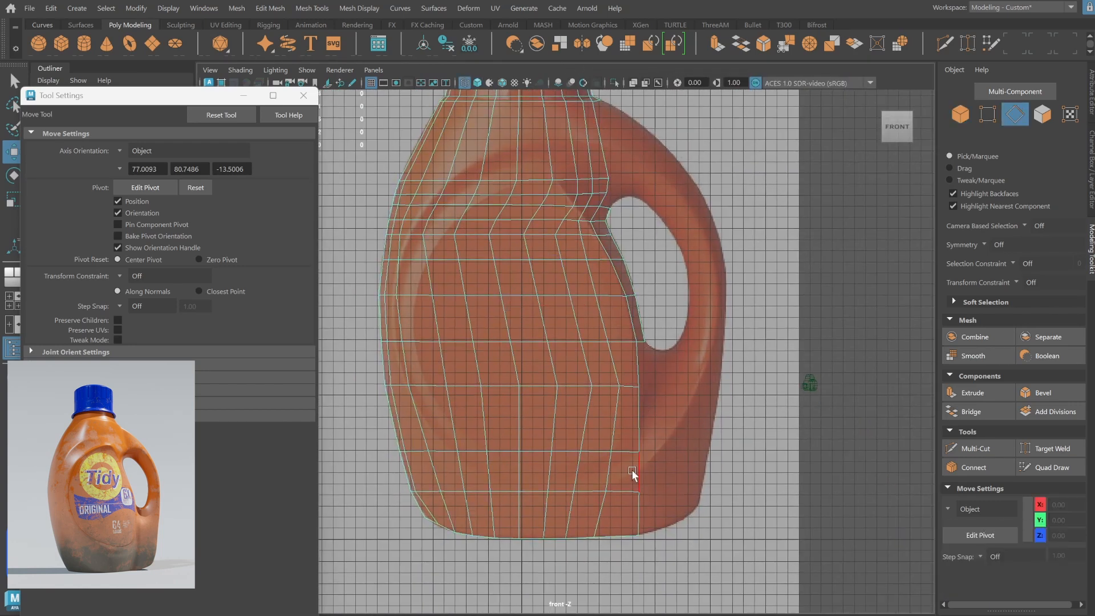
left_click_drag(633, 466, 636, 481)
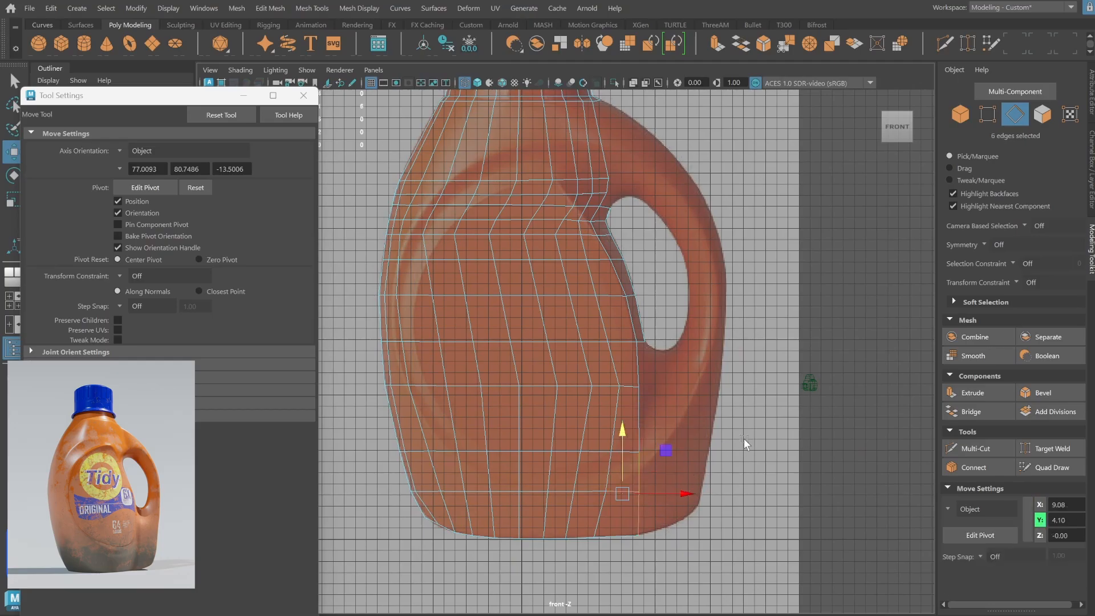
left_click_drag(584, 465, 606, 494, "ctrl")
middle_click_drag(752, 442, 665, 417, "alt")
right_click_drag(668, 419, 668, 429, "shift")
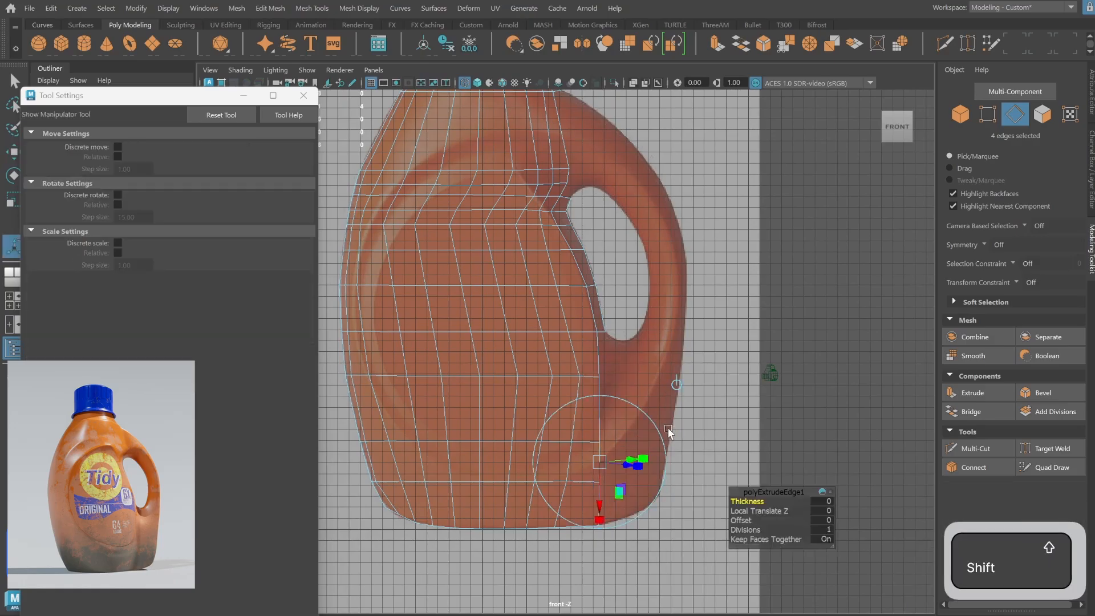
left_click_drag(641, 486, 681, 468)
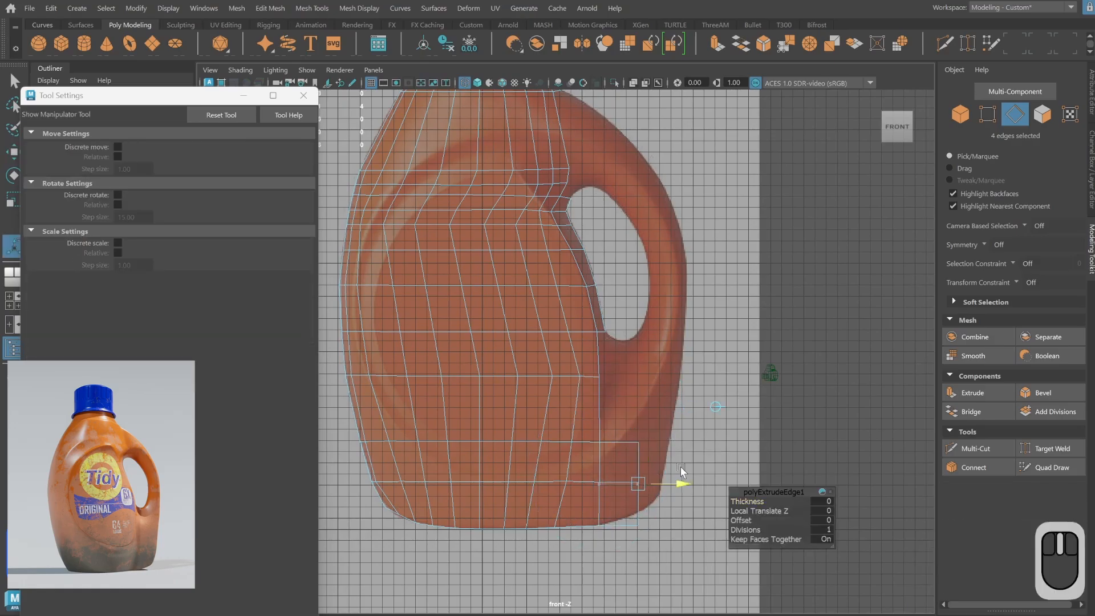
right_click_drag(707, 456, 851, 405, "alt")
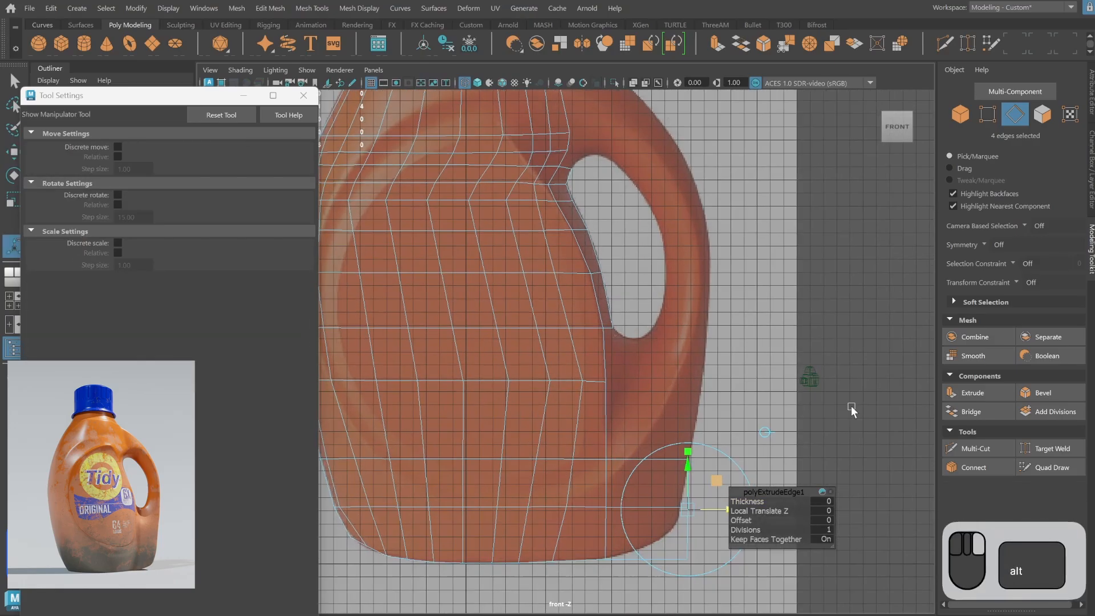
Raise the newly extruded edges along the bottle's lower side outline and move their lowest vertex pair to about X 16.02, Y 2.90.
key("w")
middle_click_drag(700, 450, 685, 418, "alt")
left_click_drag(685, 418, 676, 389)
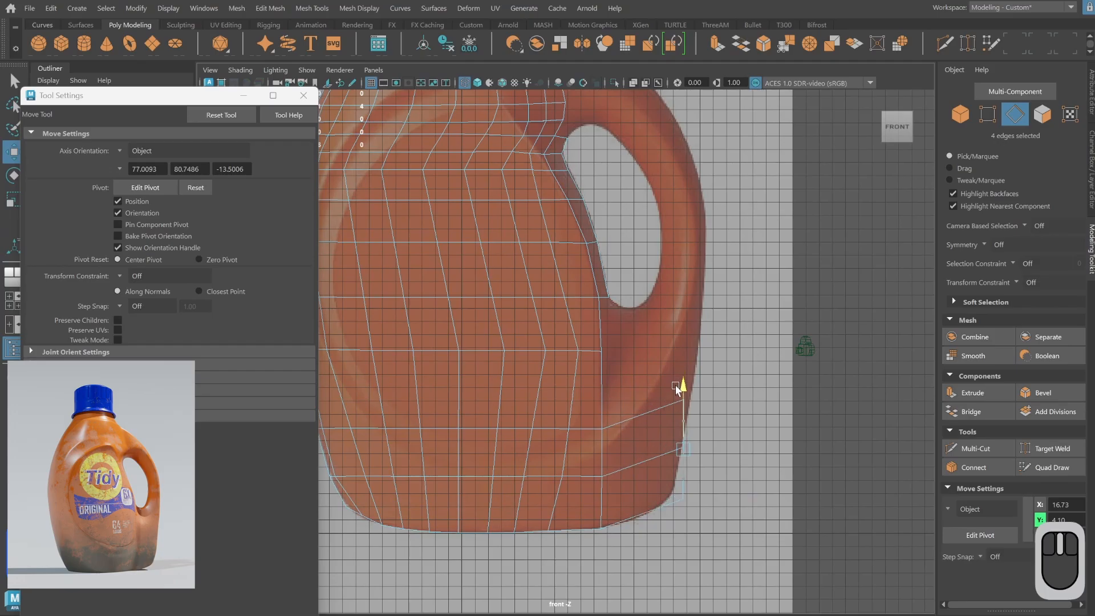
left_click(988, 115)
left_click_drag(659, 485, 681, 498)
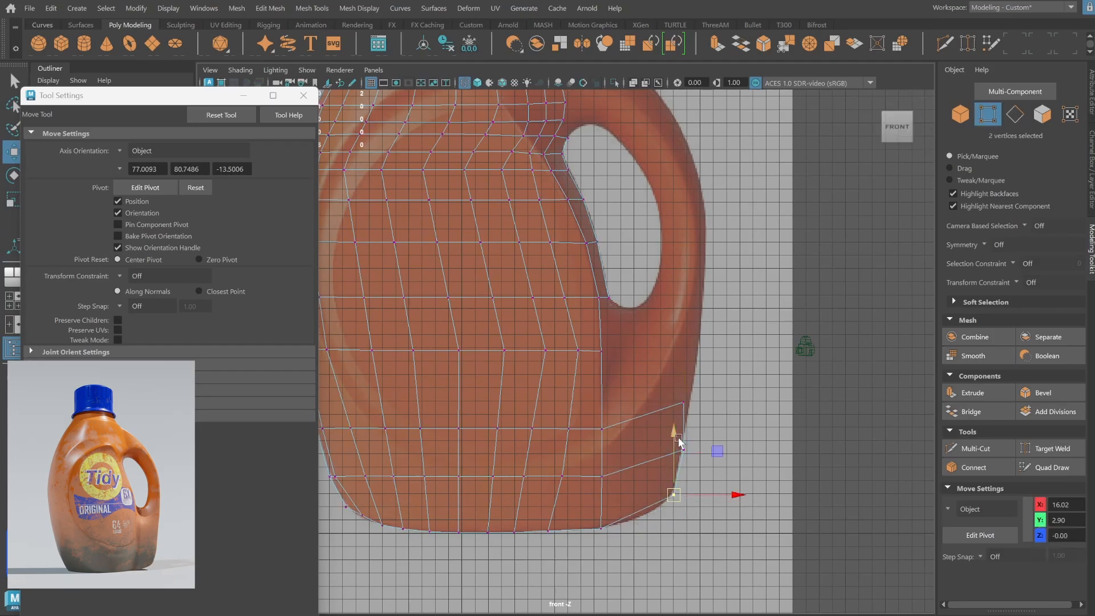
Fit the extrusion's upper outer vertex pairs to the outline and move the adjoining inner pair to about X 10.57, Y 4.69.
middle_click_drag(679, 442, 686, 455)
key("ctrl+z")
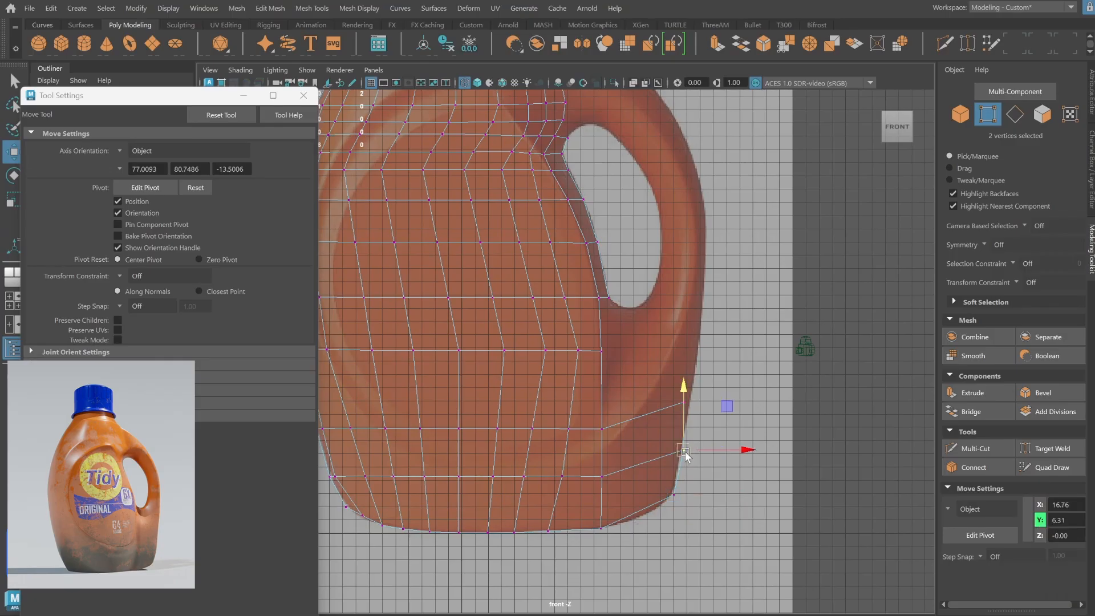
left_click_drag(685, 452, 685, 422)
left_click_drag(601, 454, 606, 476)
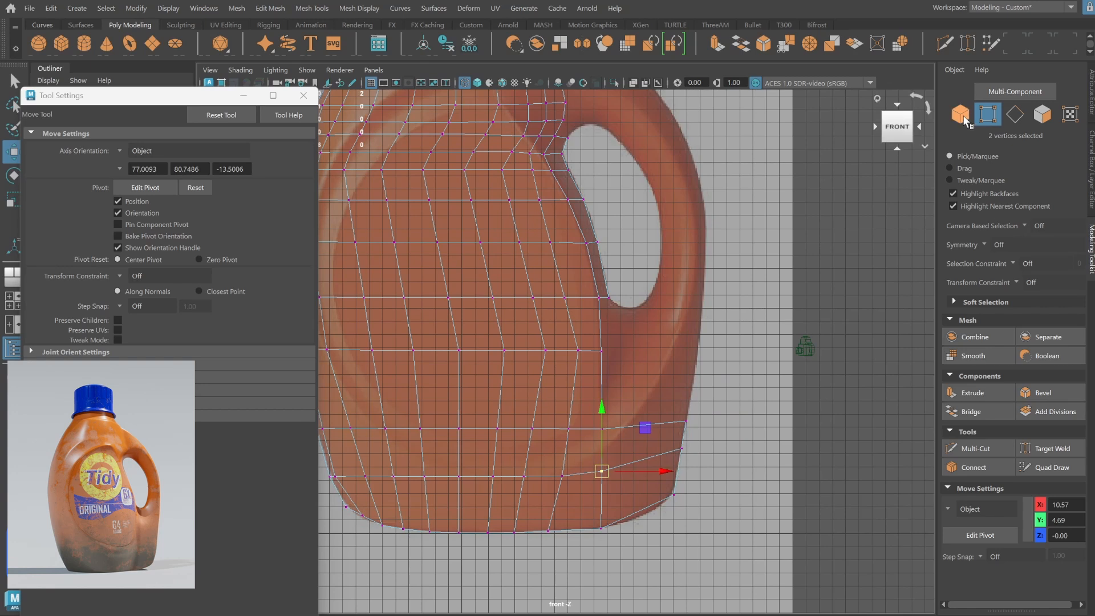
Insert a vertical edge loop through the middle of the extruded strip on the front side of the bottle.
key("F8")
right_click_drag(685, 279, 651, 302, "shift")
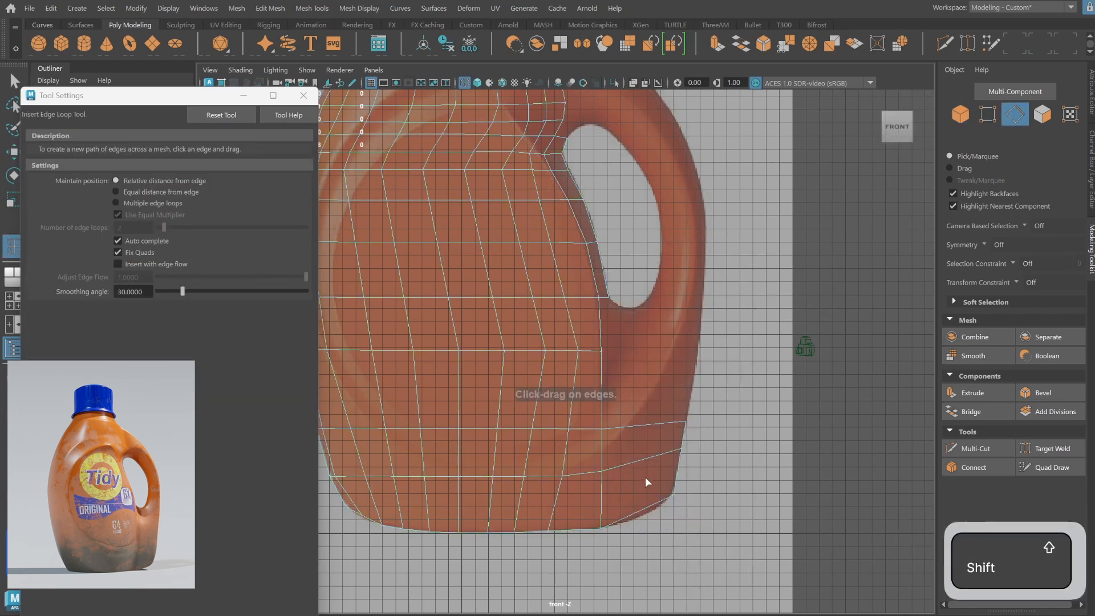
left_click(646, 458)
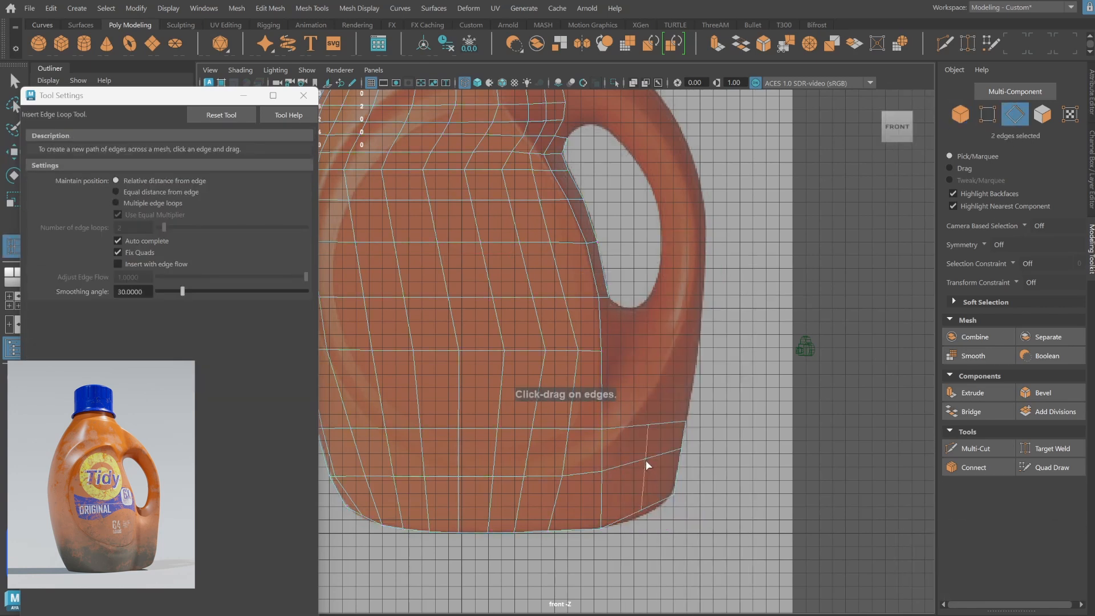
key("q")
key("w")
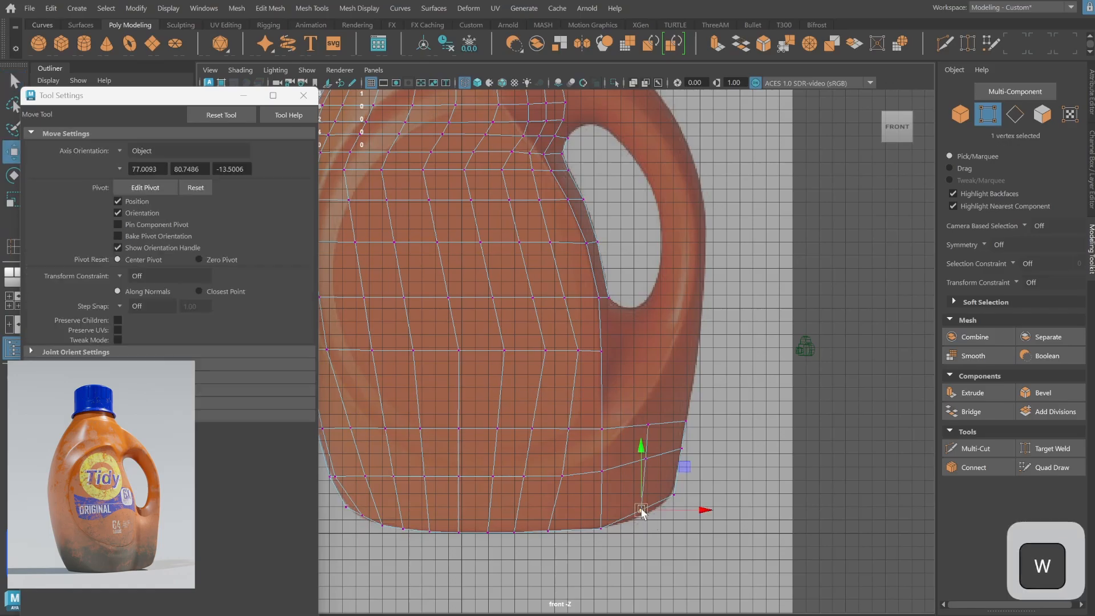
left_click(639, 512)
key("ctrl+z")
left_click(638, 524)
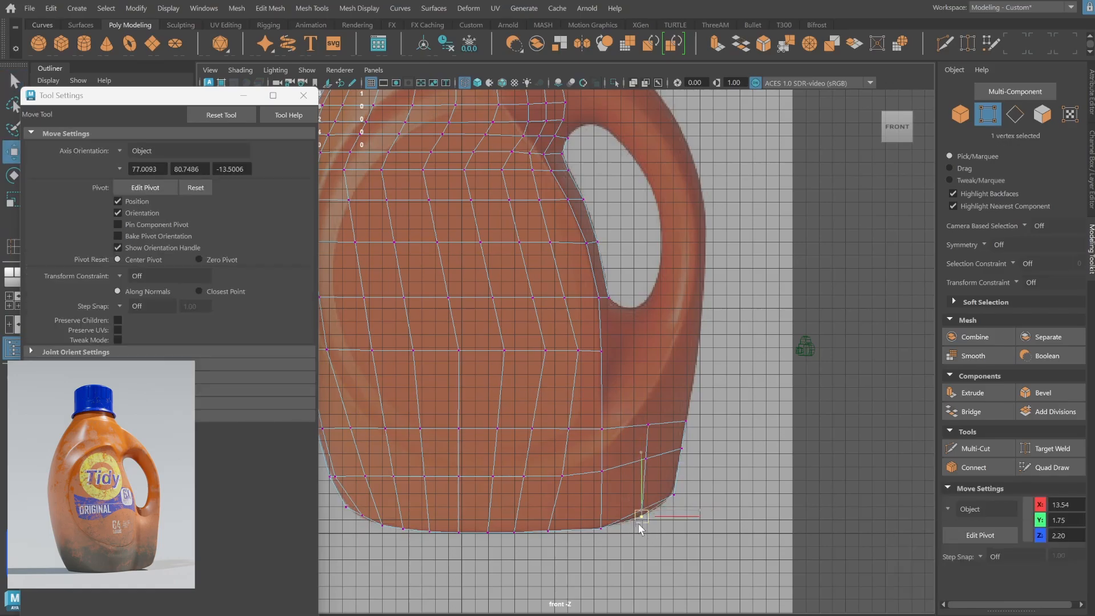
key("ctrl+z")
Insert a matching vertical edge loop through the extruded strip on the back side of the bottle.
key("ctrl+space")
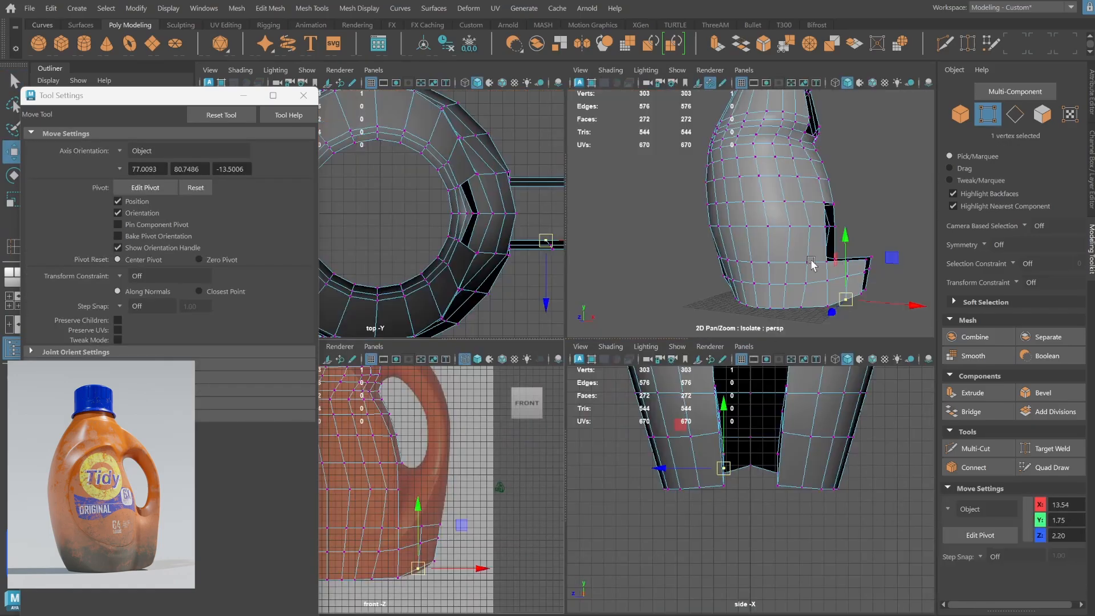
left_click(961, 114)
left_click_drag(835, 241, 740, 214, "alt")
right_click_drag(739, 214, 674, 229, "shift")
left_click(743, 250)
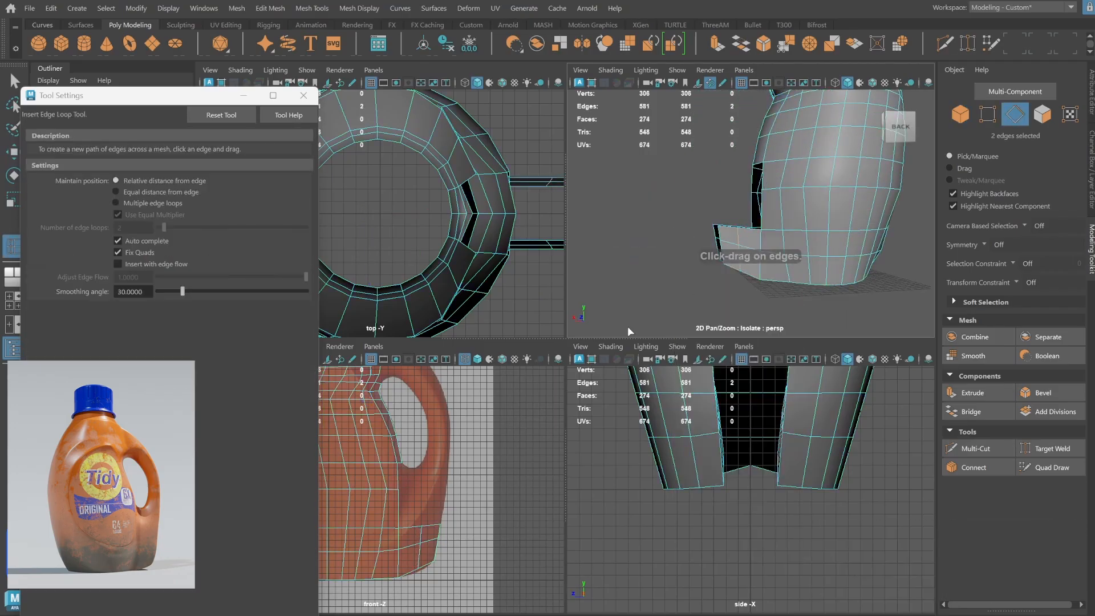
In the front view, move the new loops' bottom vertex pair to about X 13.54, Y 1.13 and the middle pair to about X 13.88, Y 5.41.
key("space")
key("q")
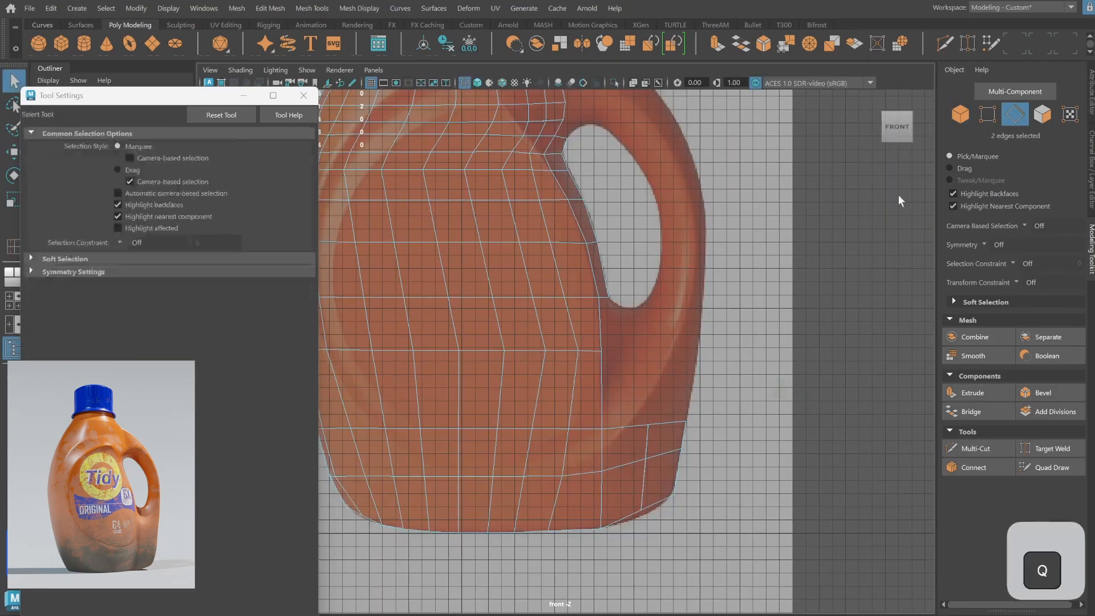
left_click(990, 113)
key("w")
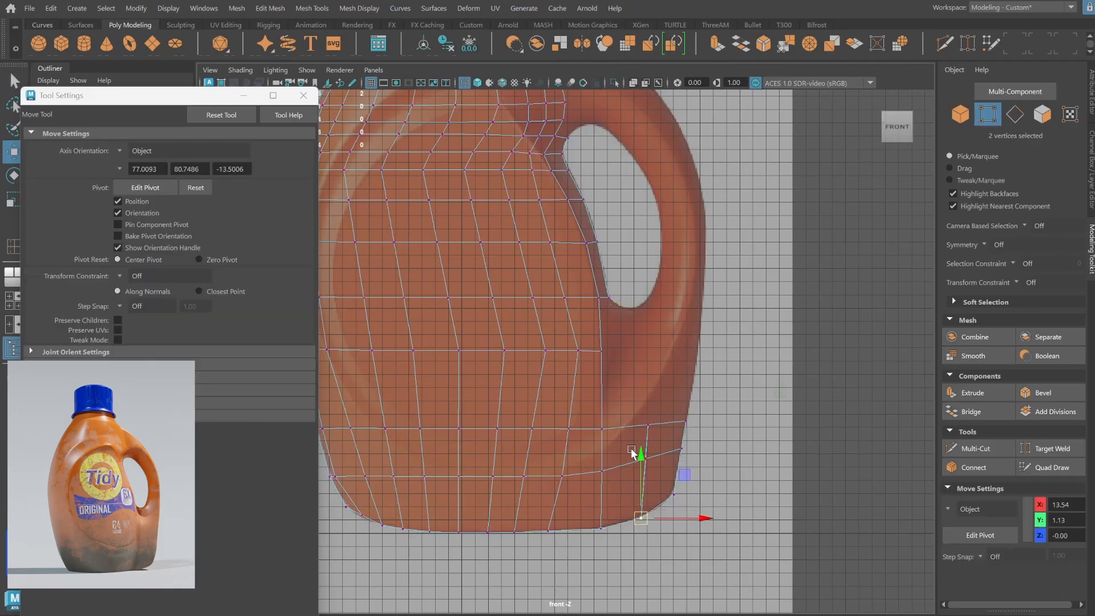
left_click_drag(641, 517, 646, 463)
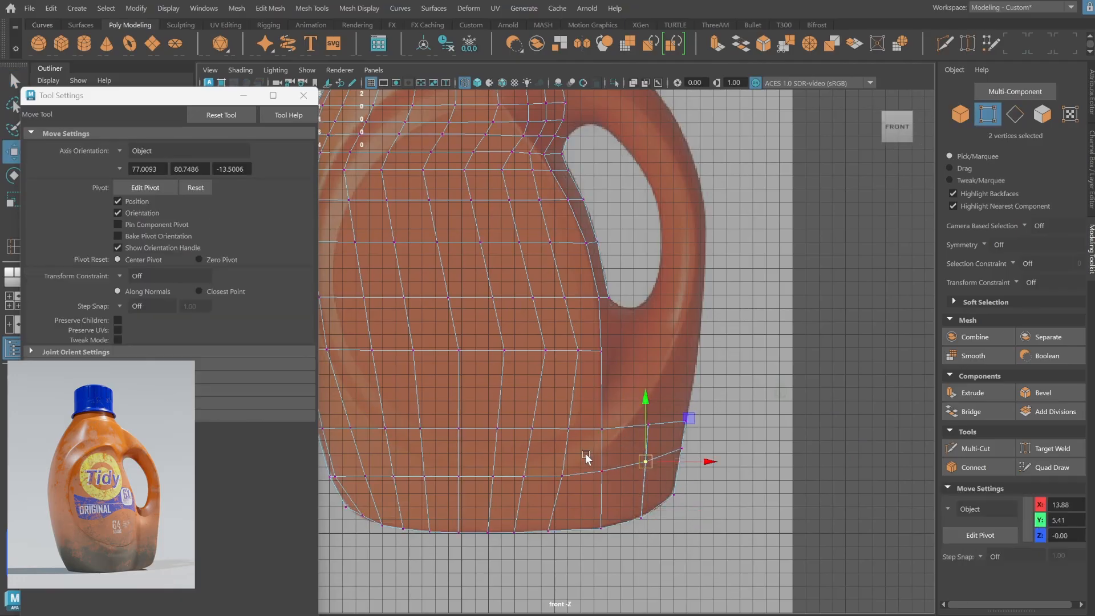
middle_click_drag(716, 352, 626, 408, "alt")
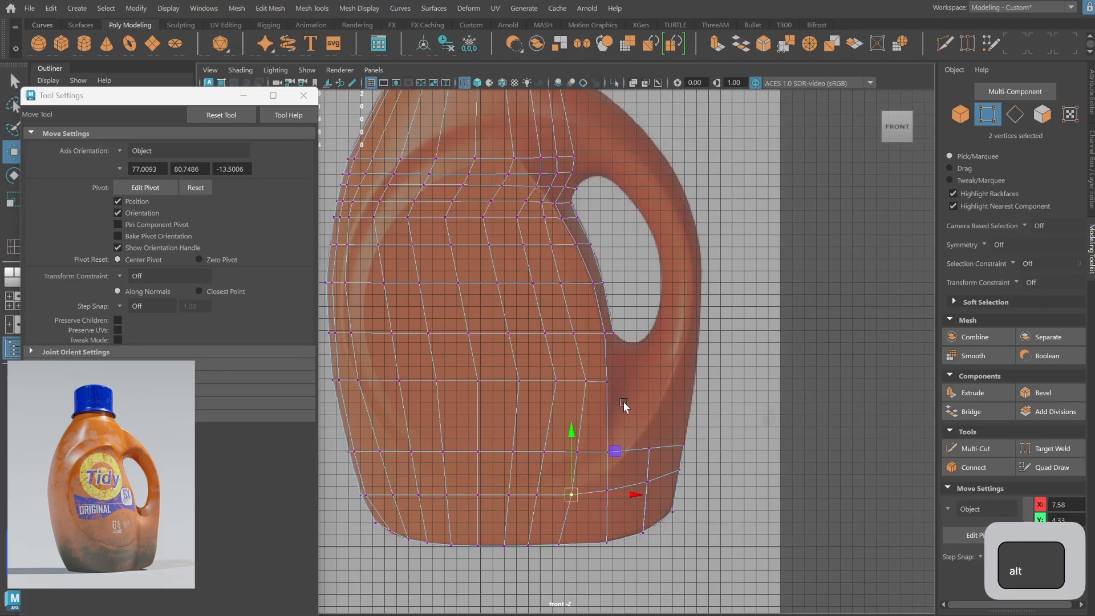
Examine the body's lower gap and the extruded strips in the perspective view from several angles.
key("space")
key("space")
left_click(961, 113)
left_click_drag(742, 296, 803, 305, "alt")
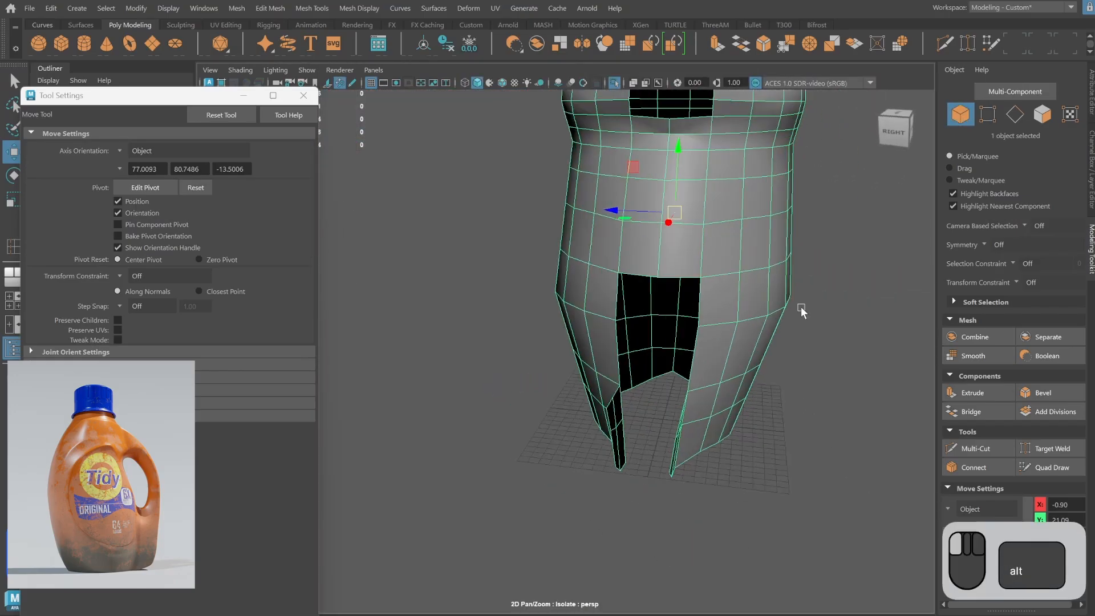
left_click(808, 363)
left_click_drag(808, 362, 617, 331, "alt")
left_click(621, 341)
Preview the body with smoothing from several angles and in the front view, and restore the unsmoothed display.
key("3")
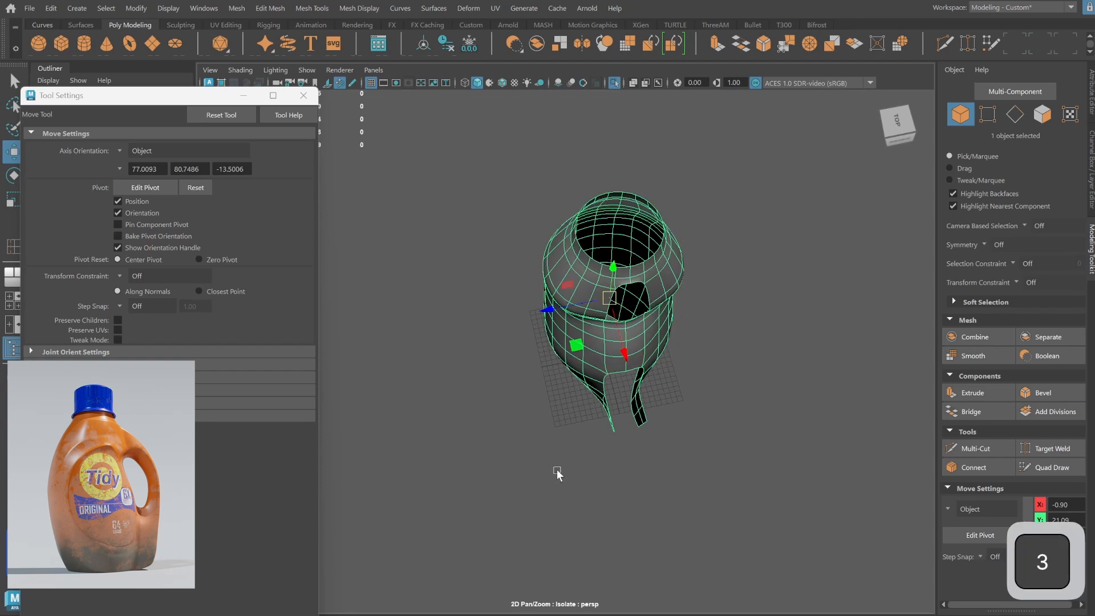
left_click(502, 442)
left_click_drag(514, 409, 660, 396, "alt")
left_click(594, 436)
key("space")
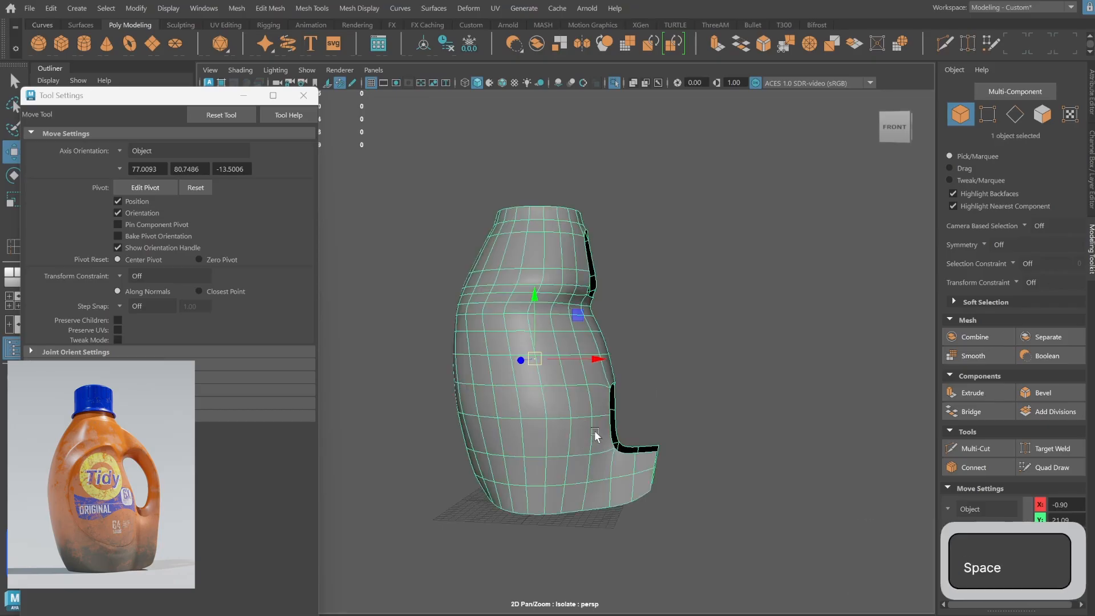
key("space")
key("q")
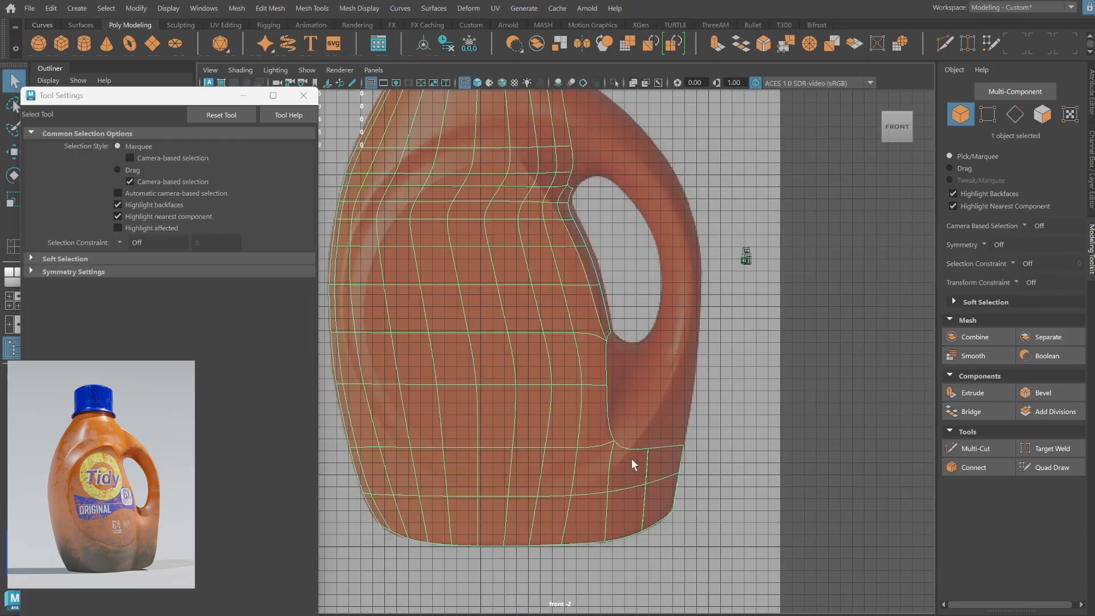
key("1")
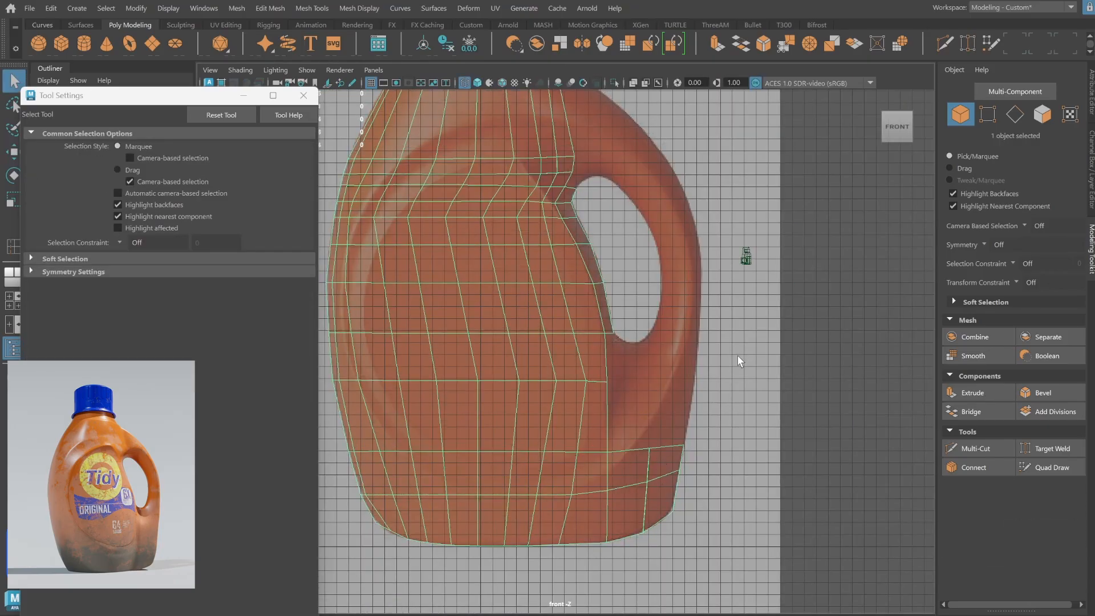
Extrude the two border edges above the strip on each side of the lower gap outward to about X 14.16.
left_click(1014, 116)
right_click_drag(813, 300, 676, 333, "alt")
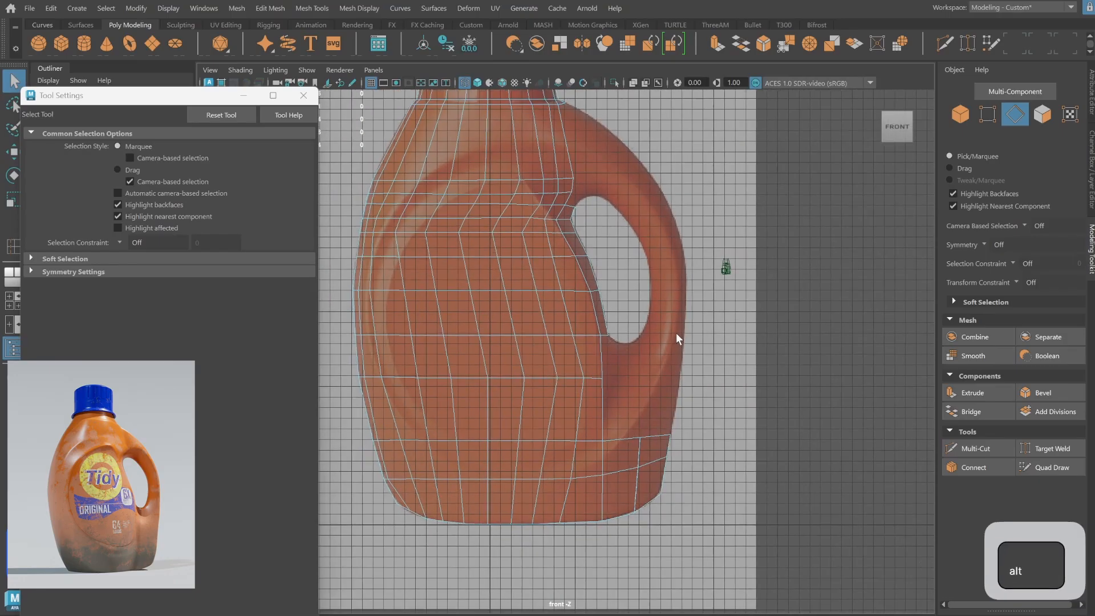
middle_click_drag(676, 333, 680, 380, "alt")
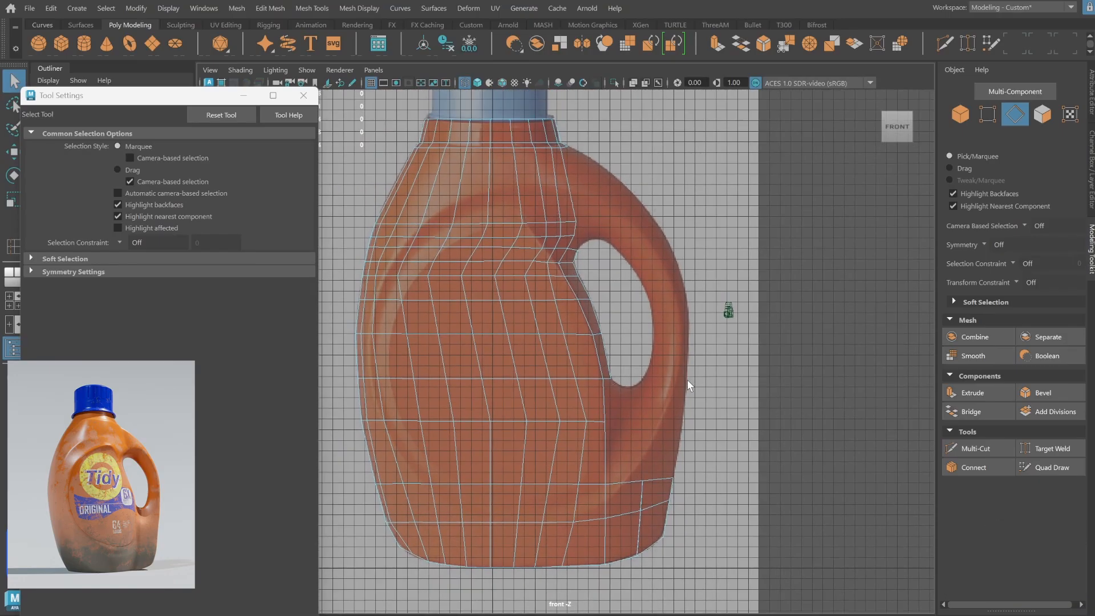
double_click(601, 395)
right_click_drag(750, 400, 714, 437, "shift")
left_click(683, 376)
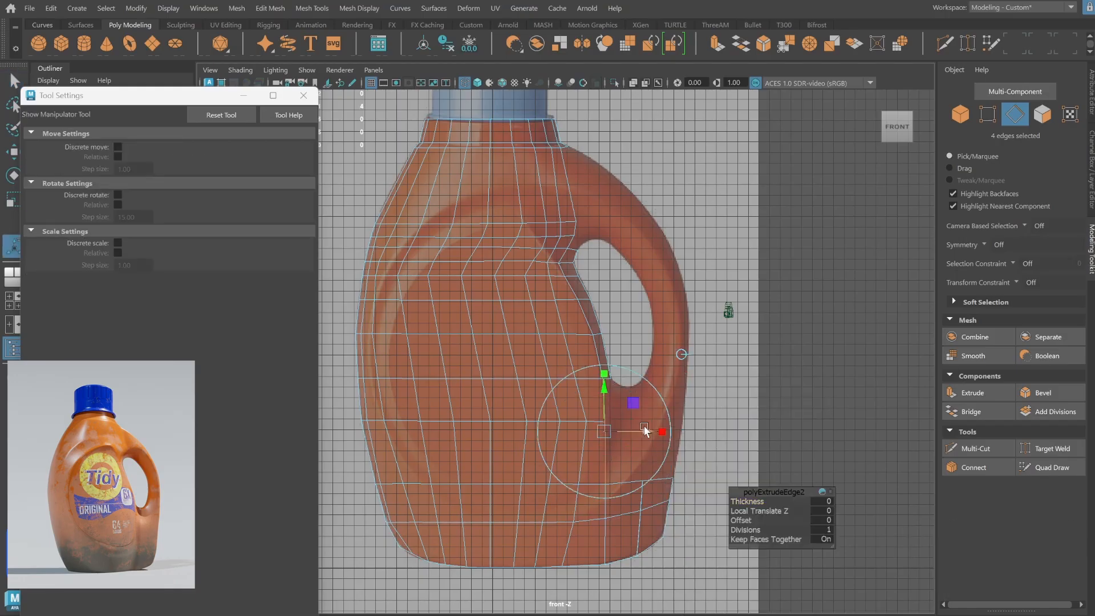
left_click_drag(647, 431, 683, 418)
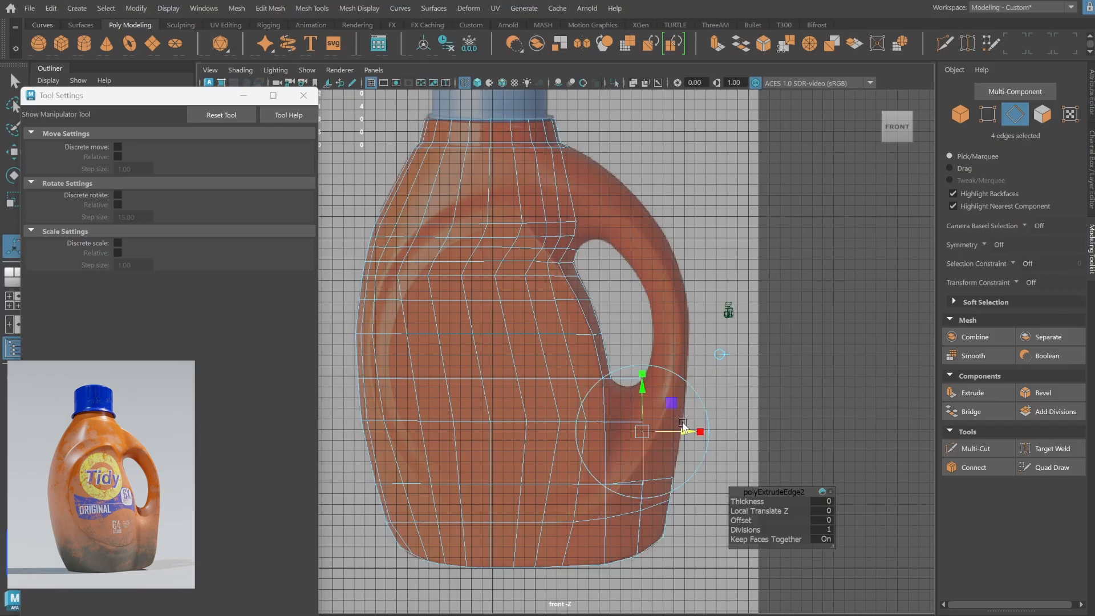
key("q")
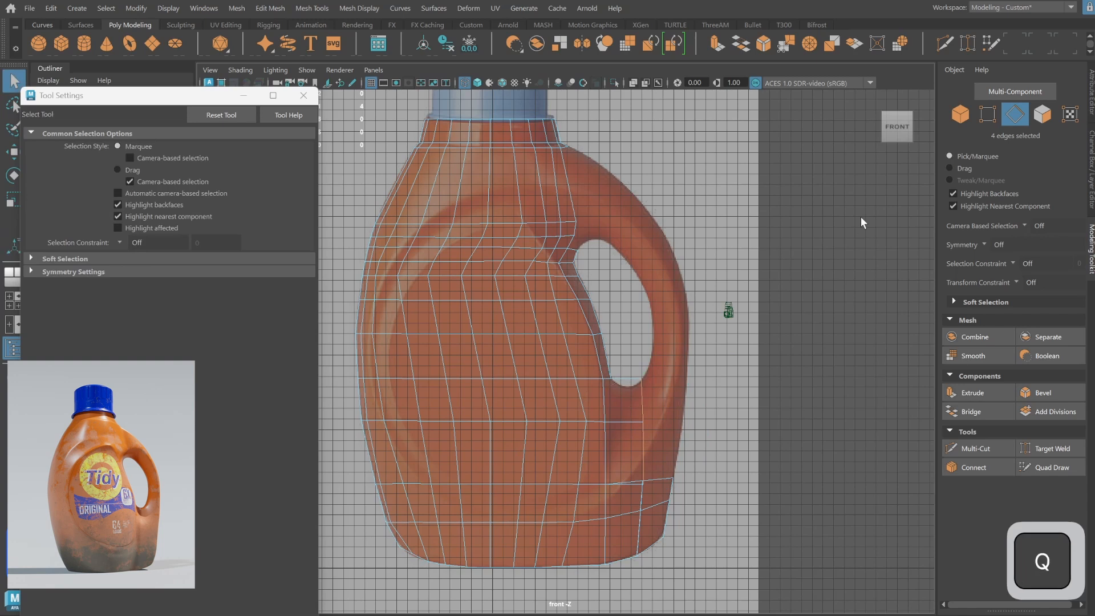
Snap the new extrusion's bottom vertex pair to the height of the strip's inserted loop, at about Y 8.21.
left_click(988, 114)
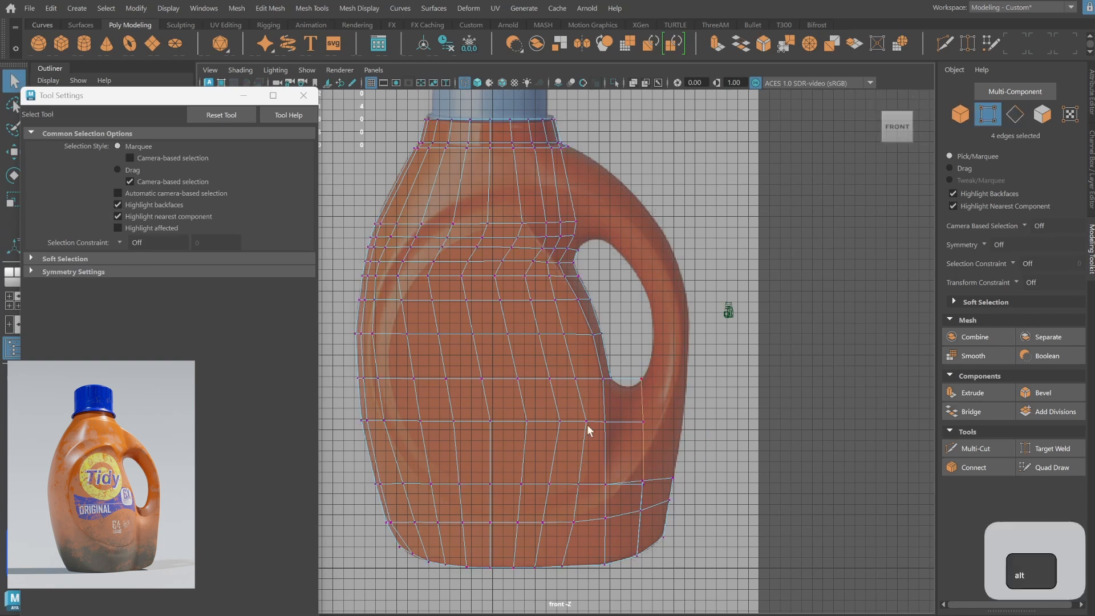
right_click_drag(567, 430, 894, 374, "alt")
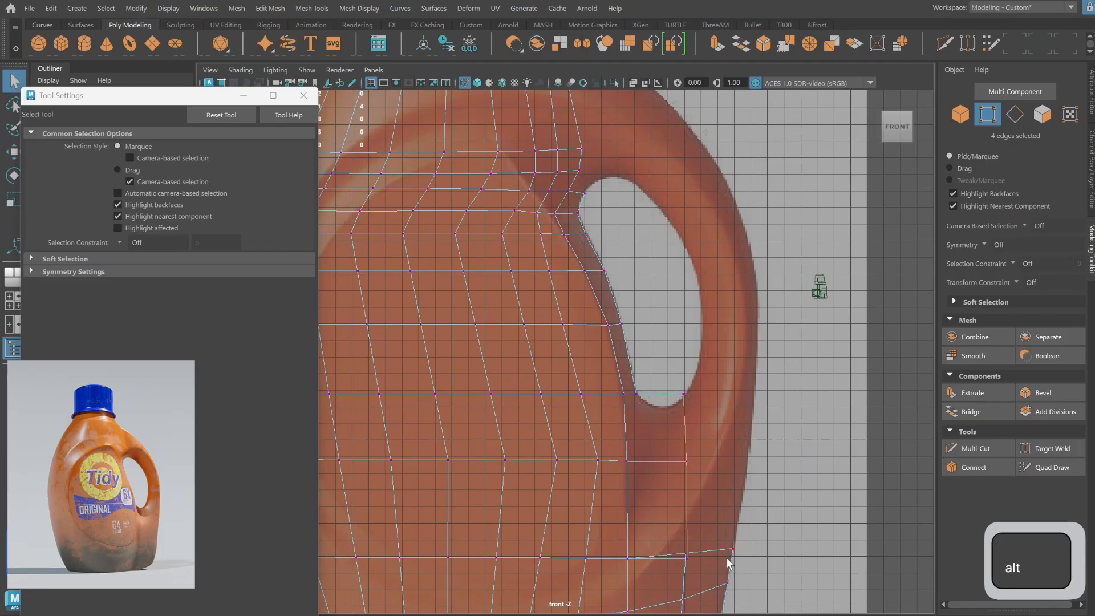
left_click_drag(699, 567, 679, 556)
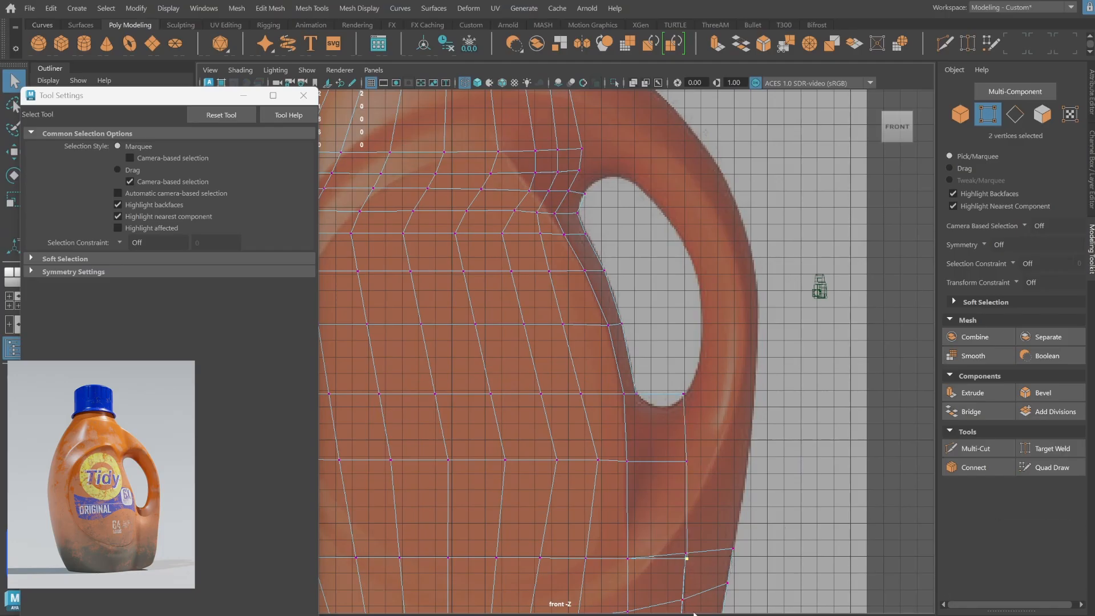
key("w")
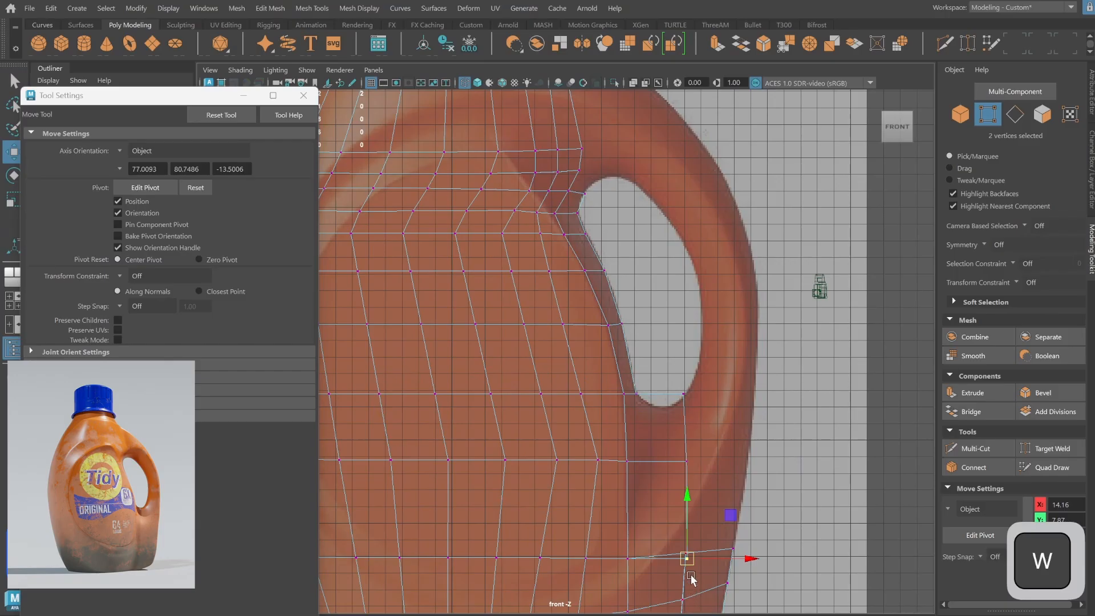
key("v")
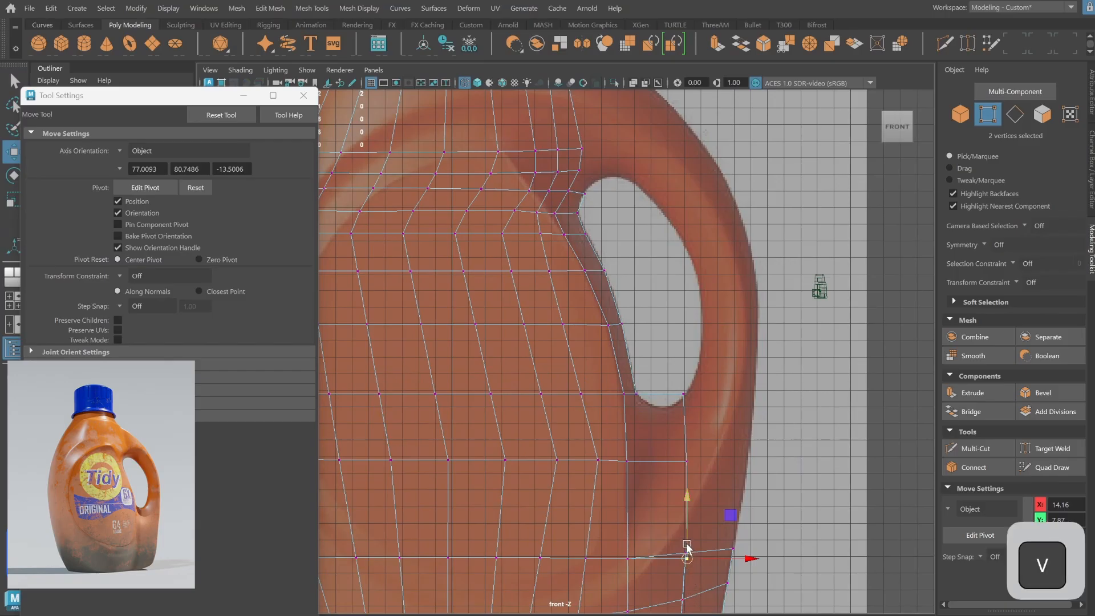
left_click_drag(687, 546, 685, 543)
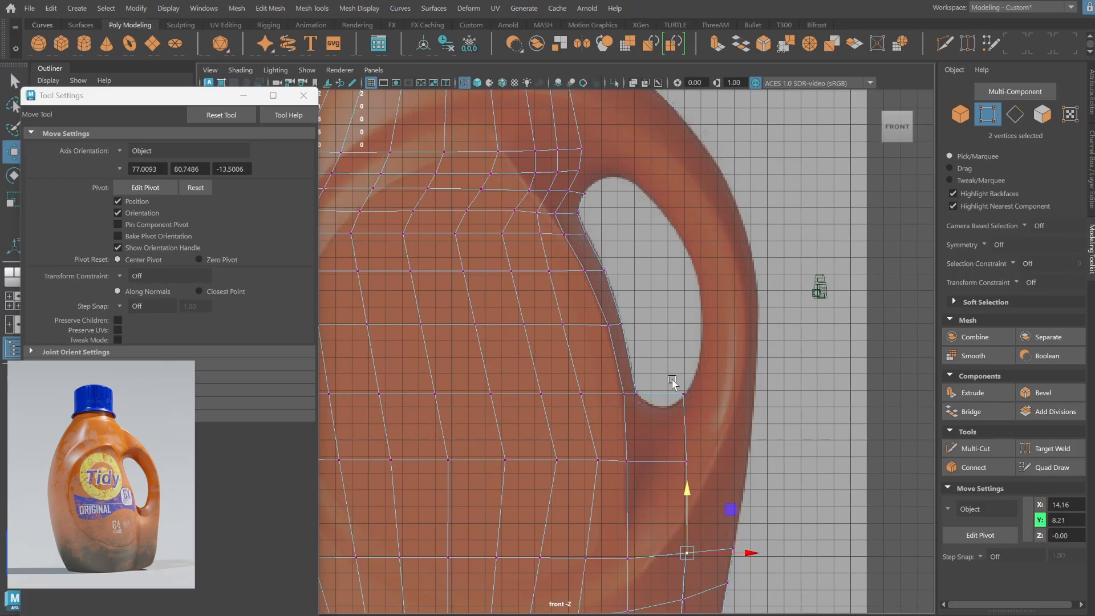
middle_click_drag(673, 382, 627, 395)
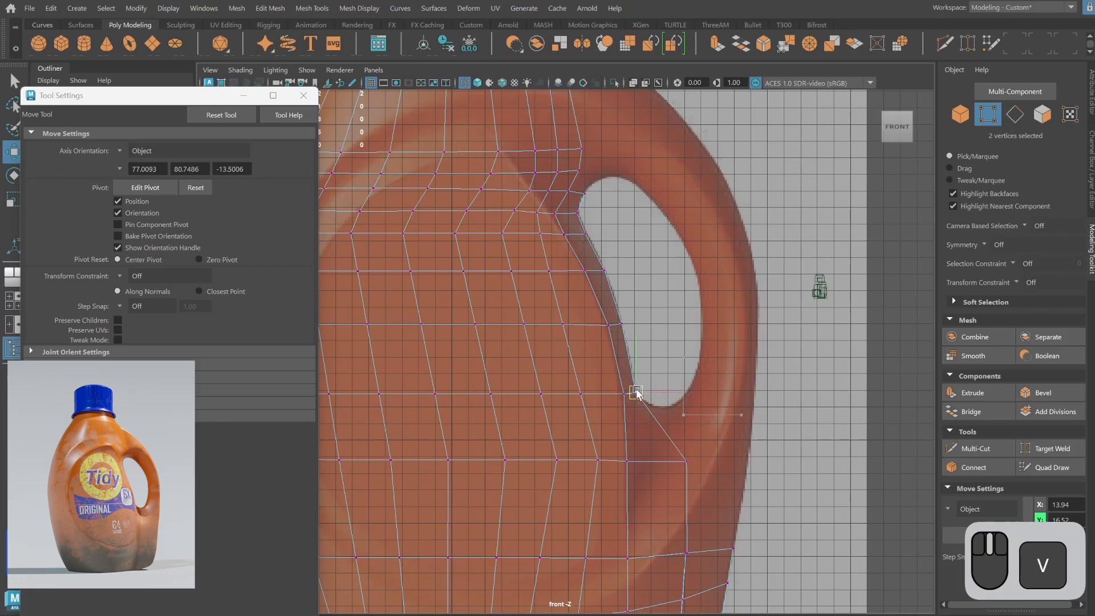
scroll(635, 382, "down", 3)
key("ctrl+z")
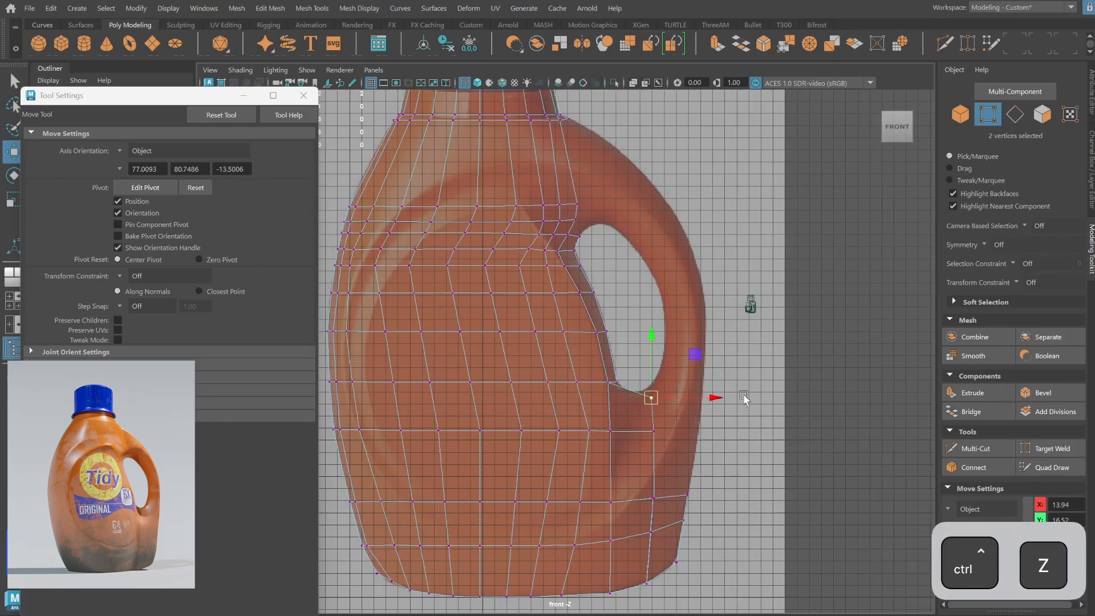
Delete the topmost extruded faces just below the handle opening.
left_click(1042, 117)
left_click_drag(637, 391, 627, 409)
key("BackSpace")
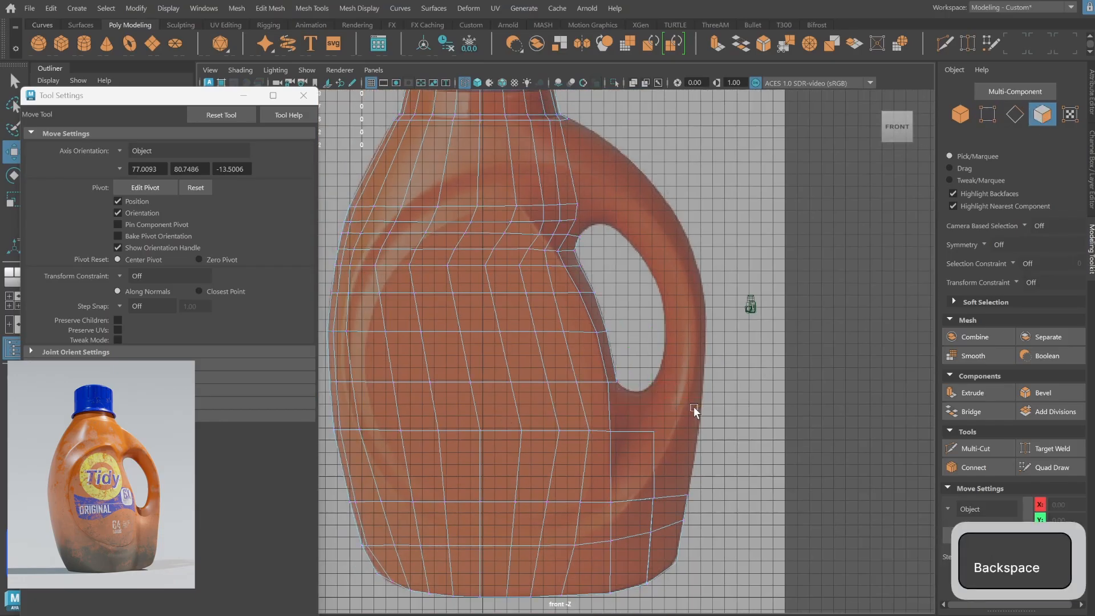
Merge the overlapping vertices where the upper extruded faces meet the inserted loop on each side of the lower gap.
left_click(958, 117)
left_click(998, 94)
left_click(989, 116)
left_click_drag(638, 469, 670, 514)
key("space")
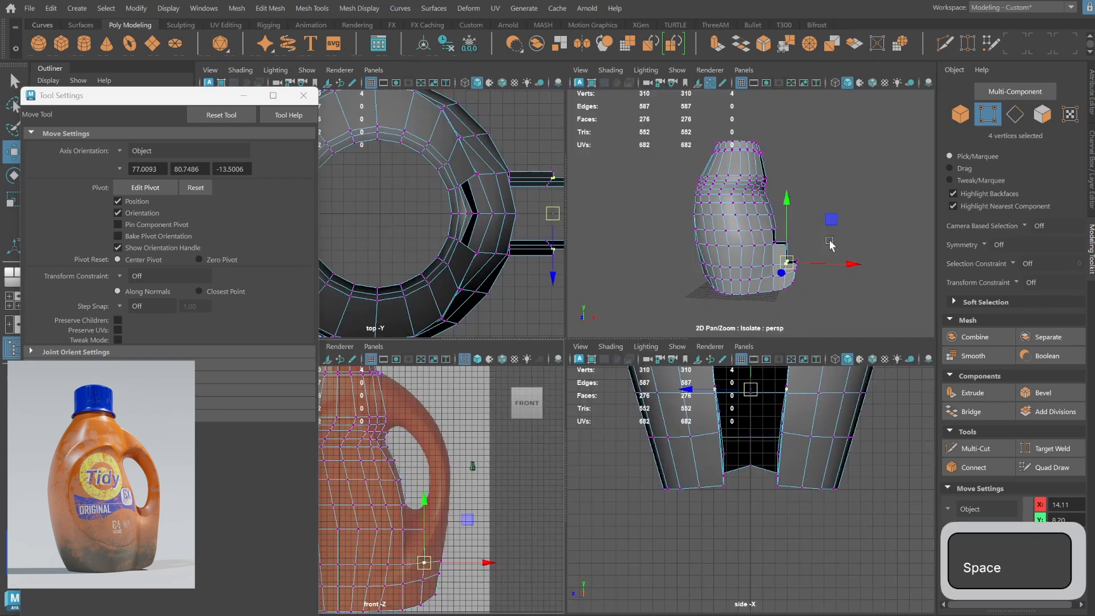
key("space")
left_click_drag(687, 467, 611, 450, "alt")
middle_click_drag(616, 422, 648, 215, "alt")
right_click_drag(648, 215, 903, 216, "alt")
left_click_drag(651, 285, 699, 243)
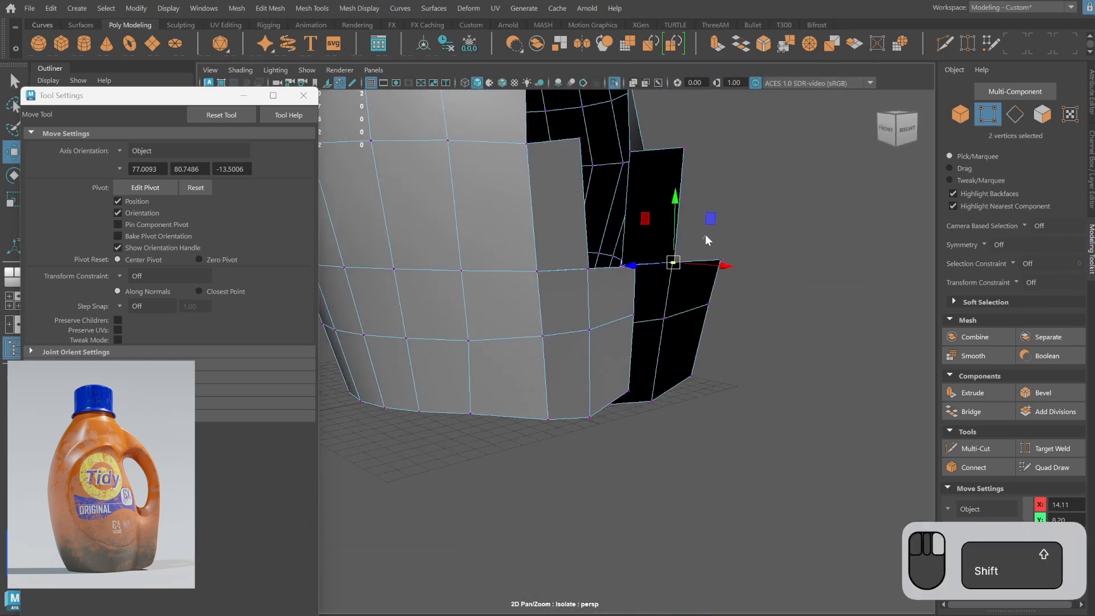
left_click(598, 272)
mouse_move(597, 273)
left_mouse_down("alt")
mouse_move(513, 203)
mouse_move(582, 315)
mouse_move(649, 262)
mouse_move(610, 274)
left_mouse_up("alt")
key("space")
key("space")
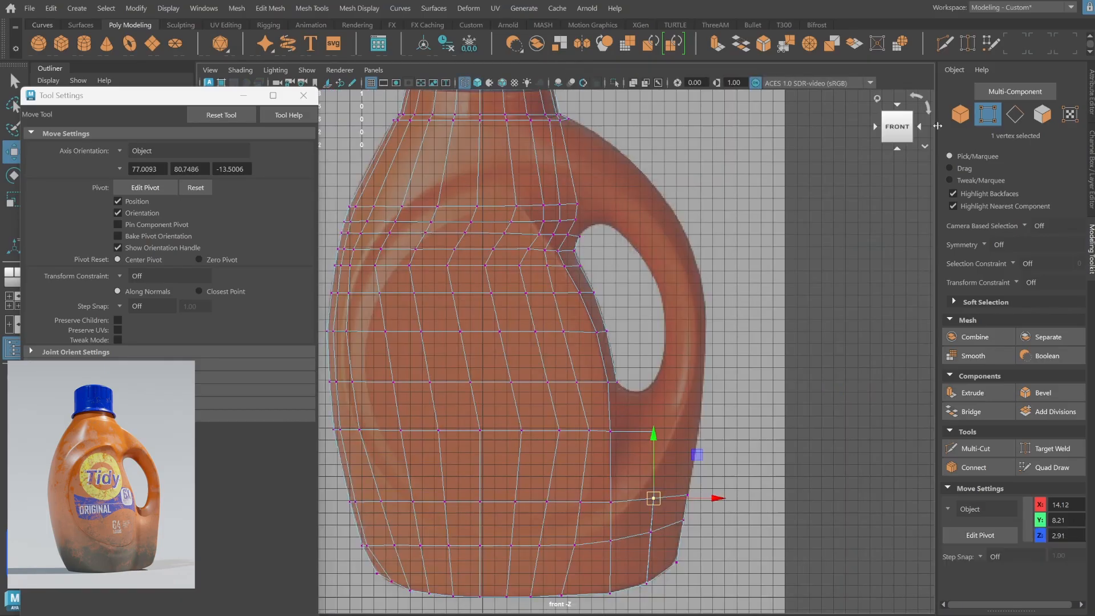
Extrude the two border edges at the base of the neck on the handle side outward along the handle's upper outline.
left_click(959, 116)
right_click_drag(679, 411, 614, 412, "alt")
middle_click_drag(705, 412, 693, 406, "alt")
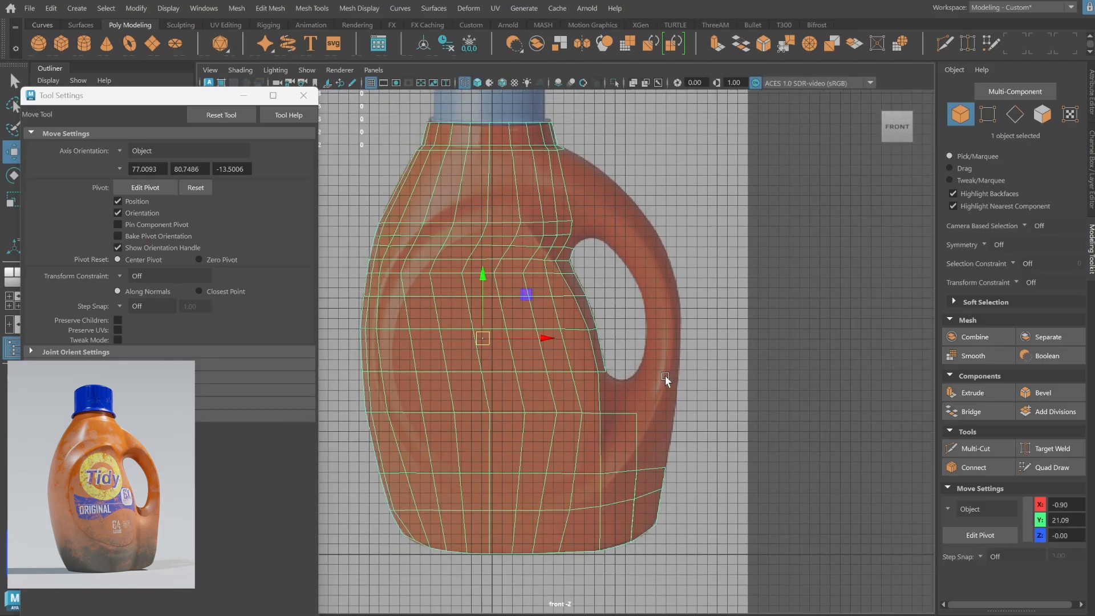
middle_click_drag(662, 365, 675, 364, "alt")
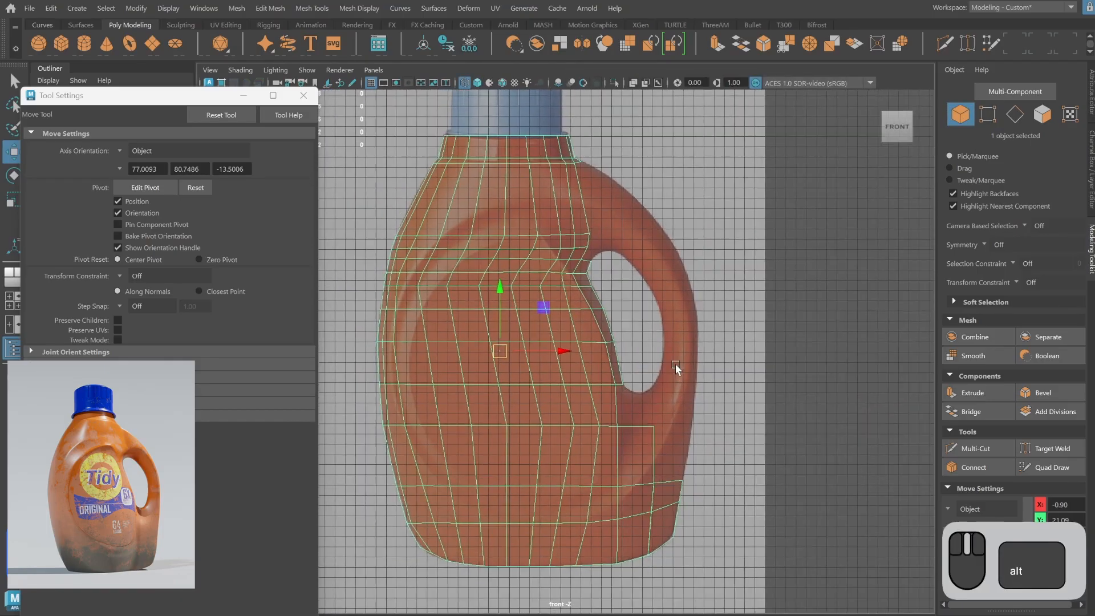
left_click(1016, 115)
middle_click_drag(662, 216, 600, 222, "alt")
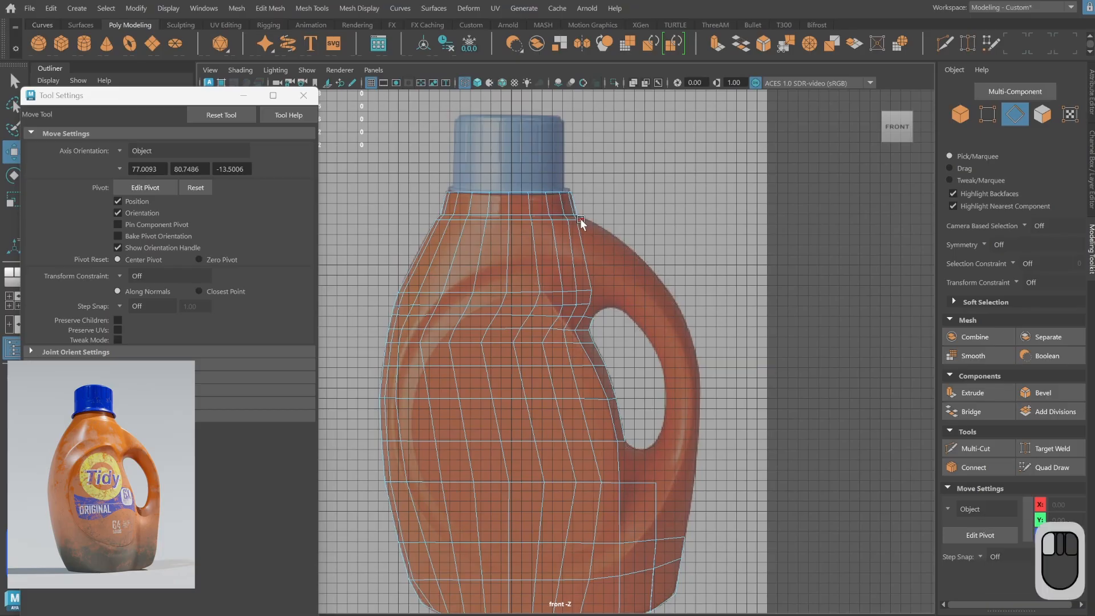
scroll(582, 218, "up", 5)
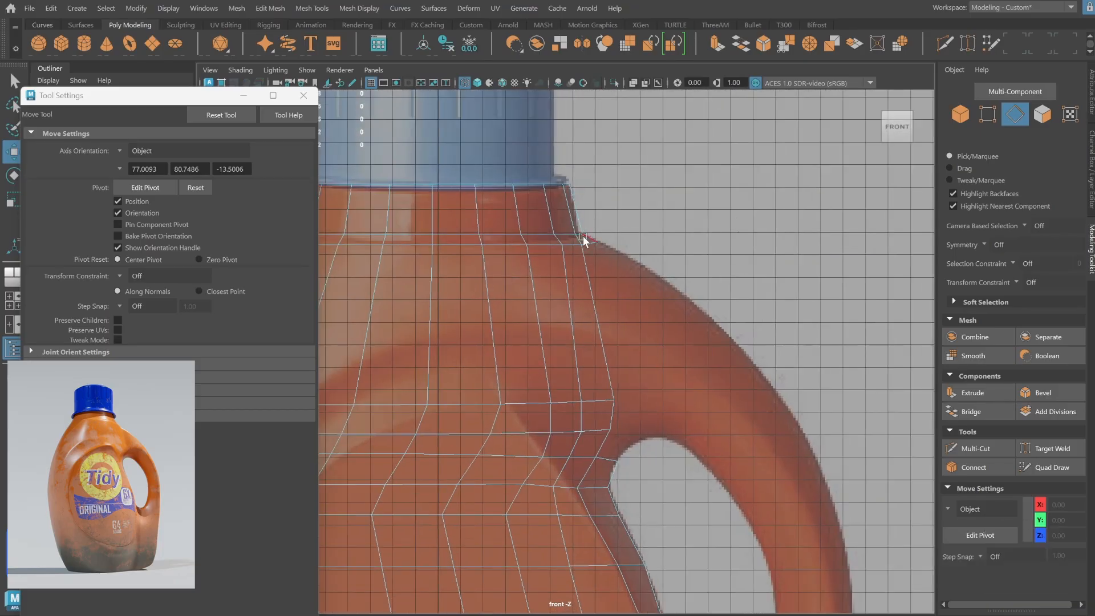
left_click_drag(583, 237, 587, 248)
key("q")
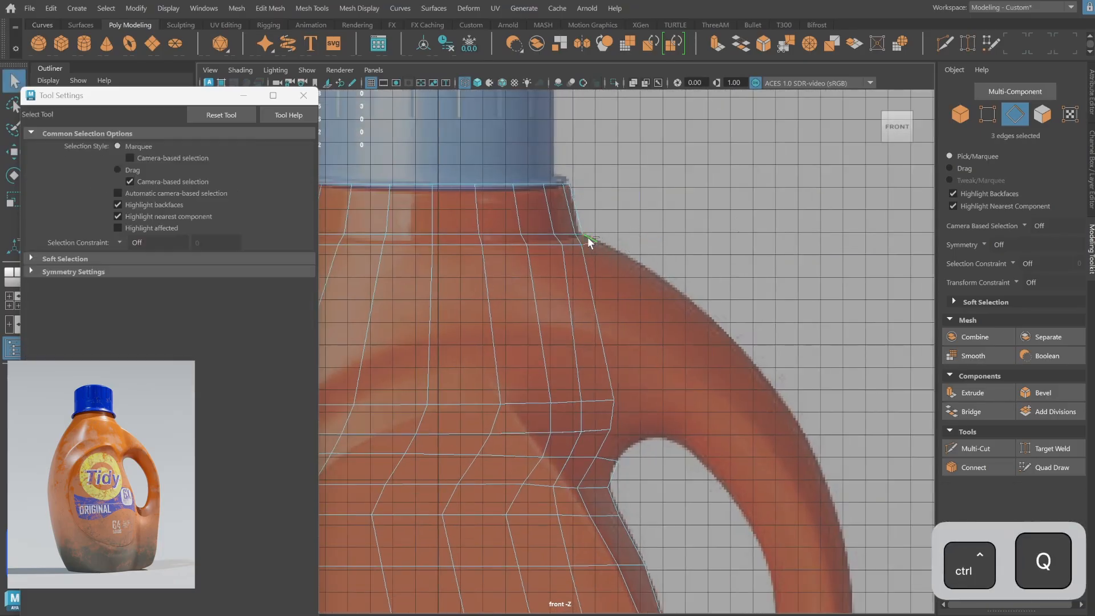
left_click(588, 238, "ctrl")
right_click_drag(673, 250, 608, 261, "shift")
left_click_drag(587, 259, 723, 362)
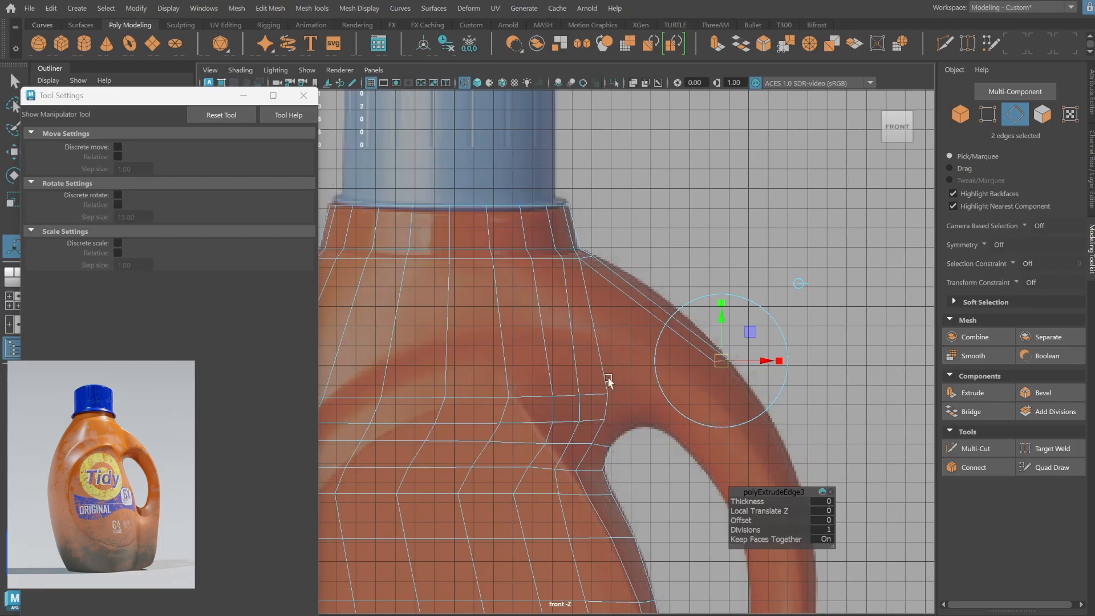
Extrude the end edges of the upper handle strip once more, following the handle's outer curve downward.
middle_click_drag(712, 339, 666, 273, "alt")
key("g")
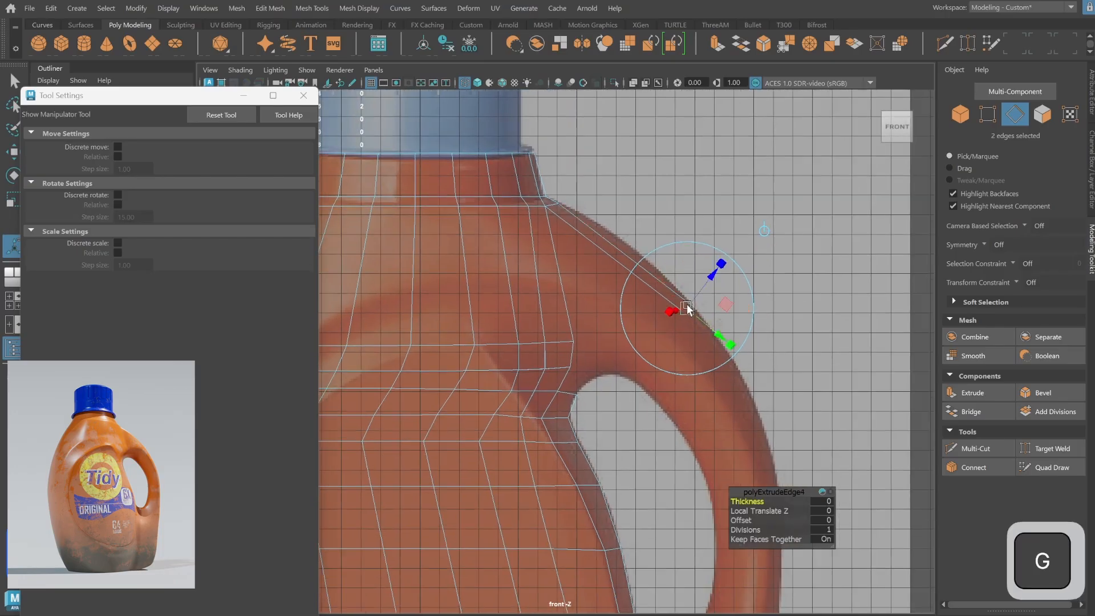
left_click(764, 231)
left_click_drag(688, 308, 717, 351)
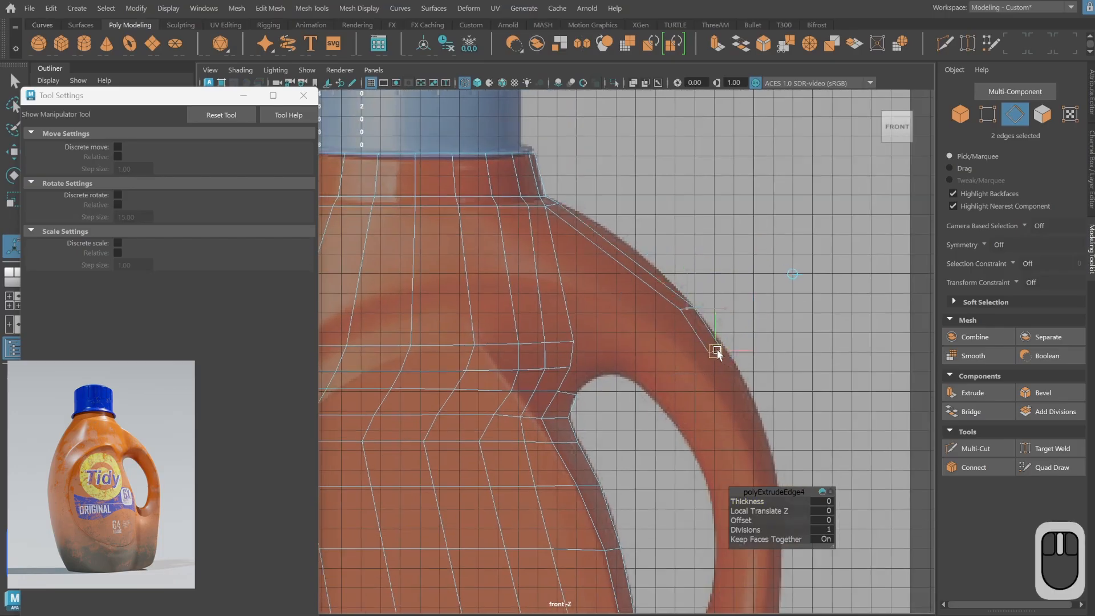
middle_click_drag(723, 356, 722, 356)
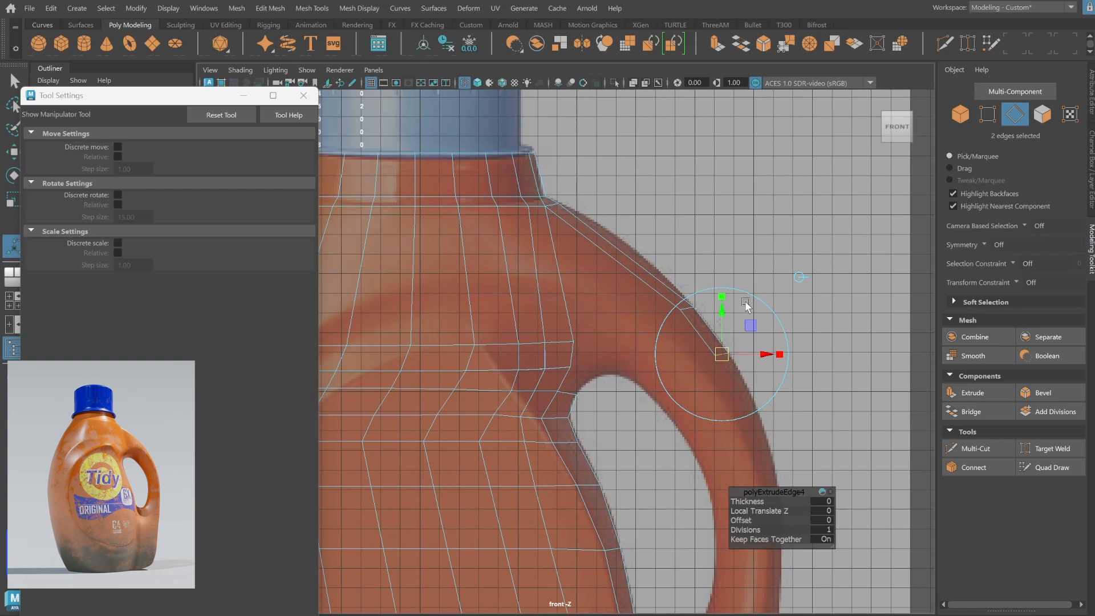
key("q")
left_click(964, 114)
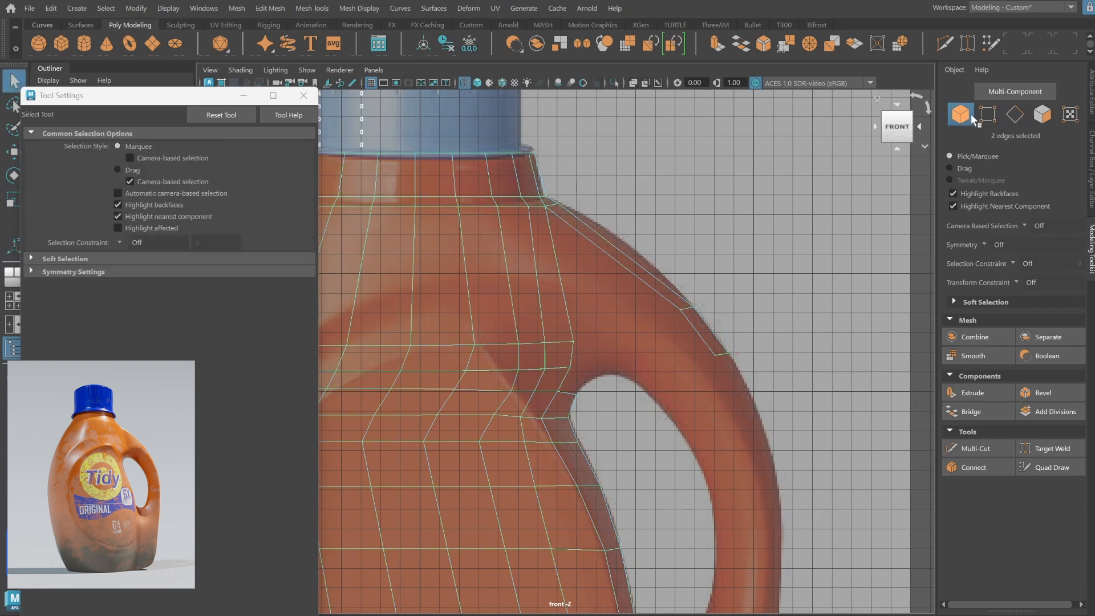
Insert an edge loop across the strip's first segment and move its vertices onto the handle outline, at about X 10.35, Y 37.31.
middle_click_drag(620, 196, 703, 207, "alt")
scroll(672, 226, "down", 1, "alt")
right_click_drag(674, 221, 648, 236, "shift")
middle_click_drag(672, 234, 599, 241, "alt")
scroll(599, 242, "up", 1, "alt")
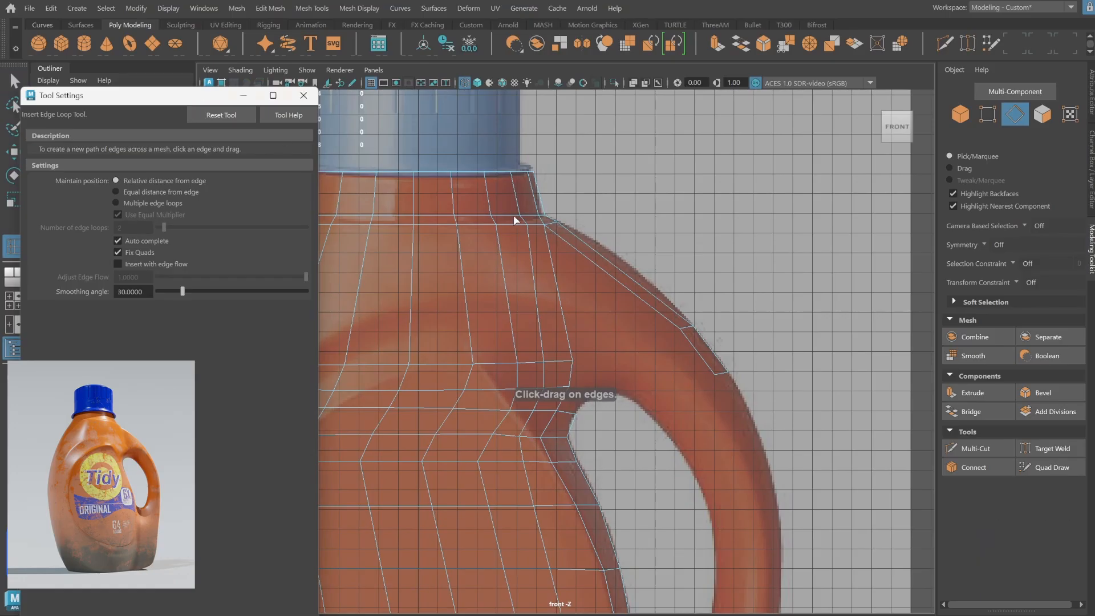
left_click_drag(615, 266, 619, 270)
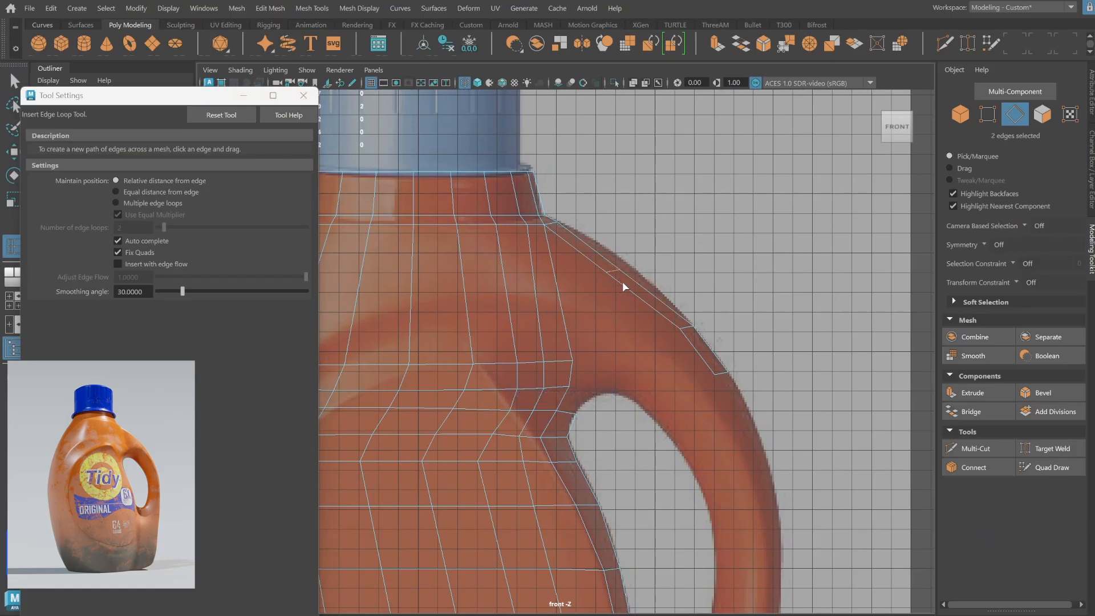
key("q")
left_click(988, 113)
key("w")
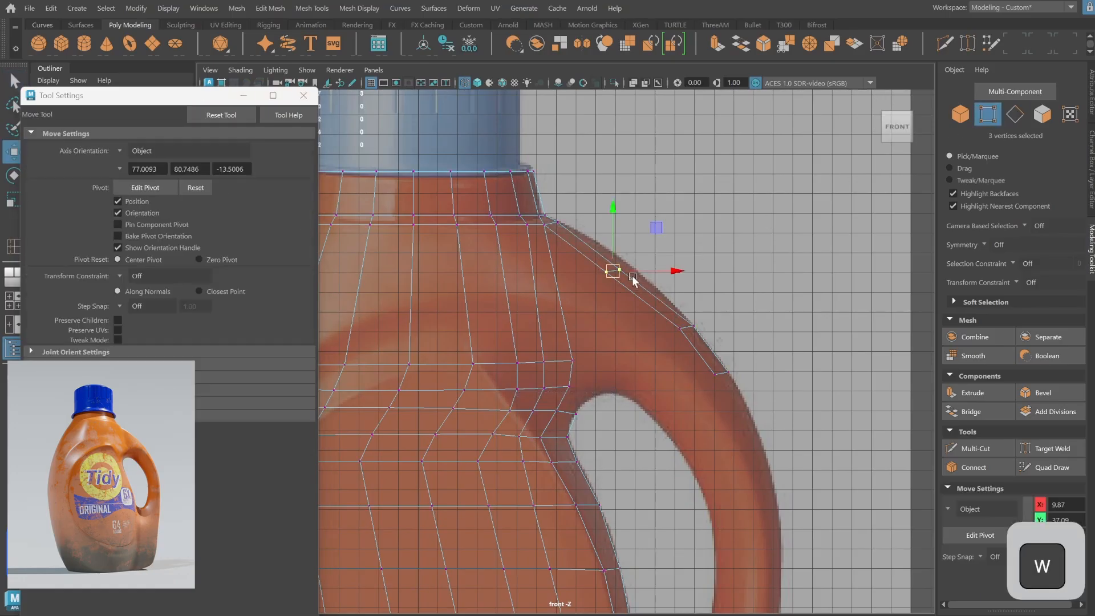
left_click_drag(621, 269, 622, 269)
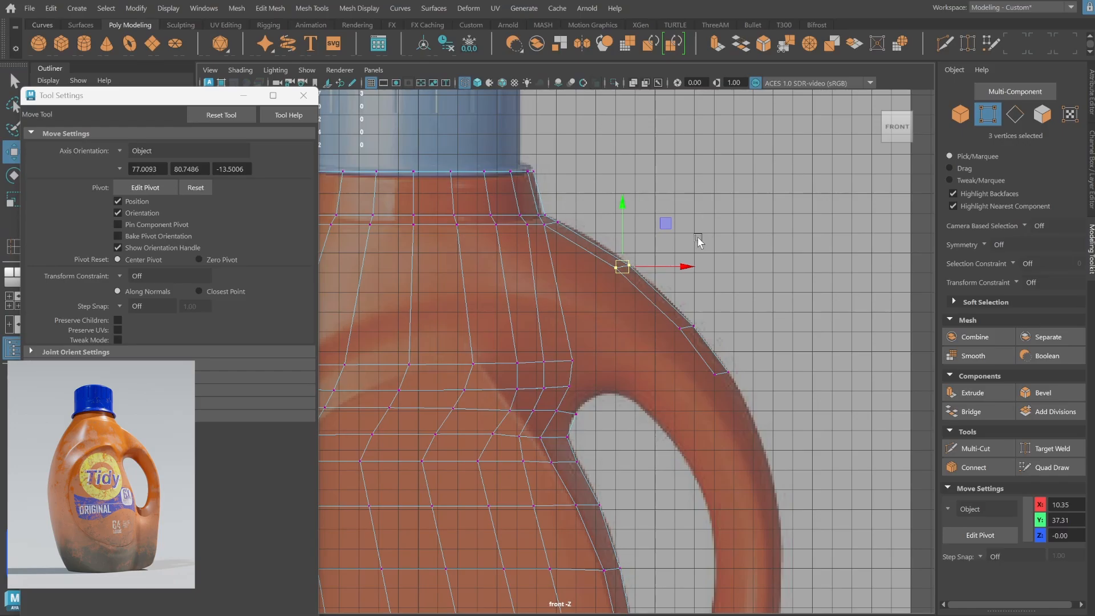
Insert a horizontal edge loop around the body's shoulder, level with the loop added on the handle strip.
right_click_drag(741, 310, 551, 330, "alt")
middle_click_drag(552, 329, 644, 322, "alt")
left_click(961, 114)
right_click_drag(721, 178, 637, 212, "shift")
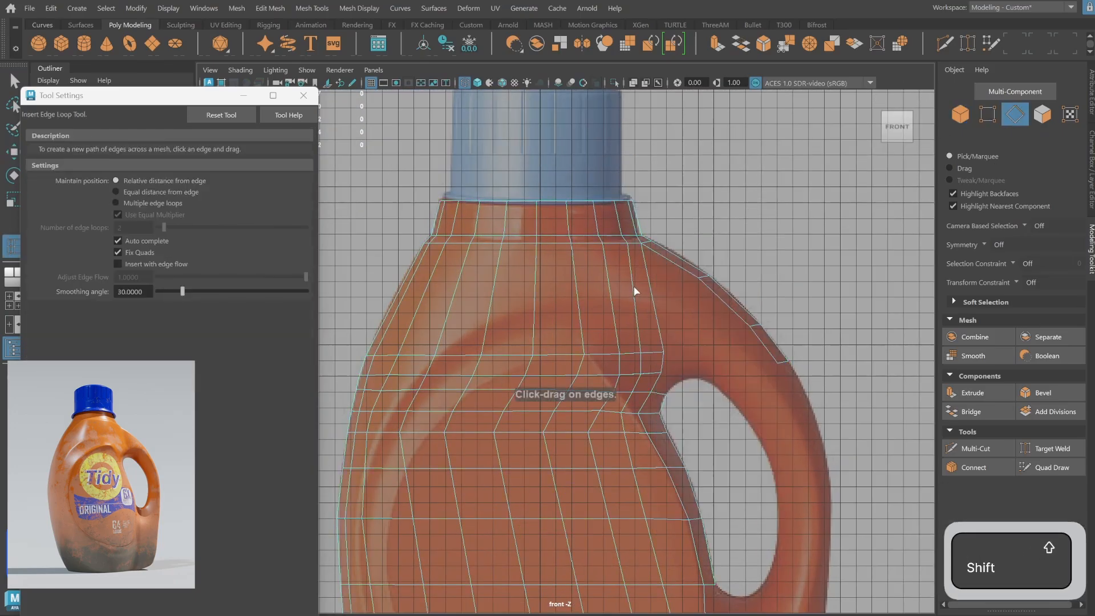
left_click(630, 282)
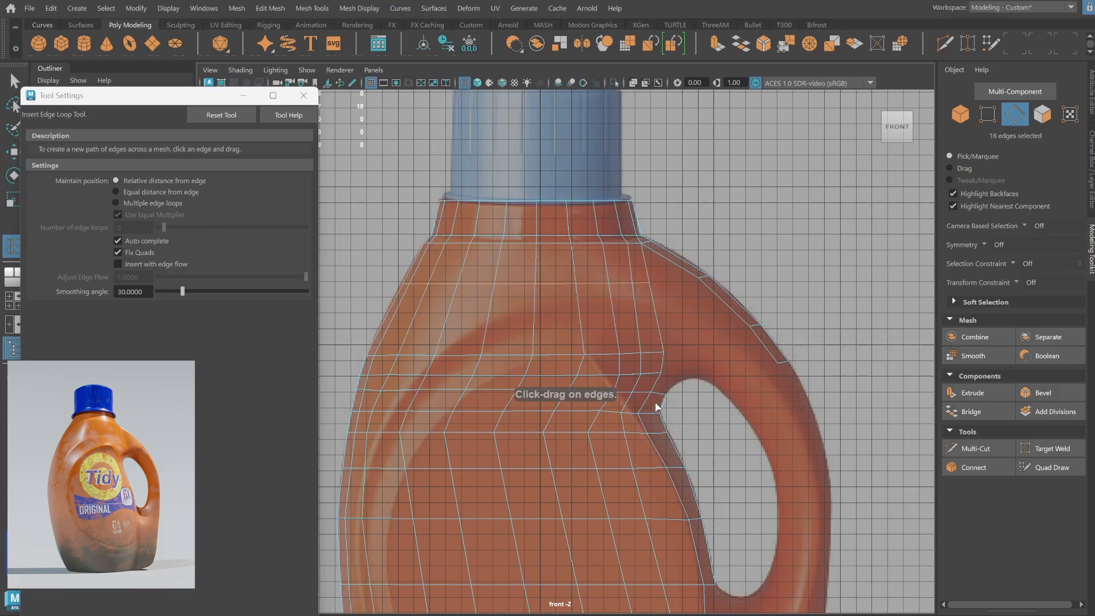
key("q")
Bridge the side edges of the strip's second segment to the body's facing border edges on both sides of the upper gap.
key("space")
key("space")
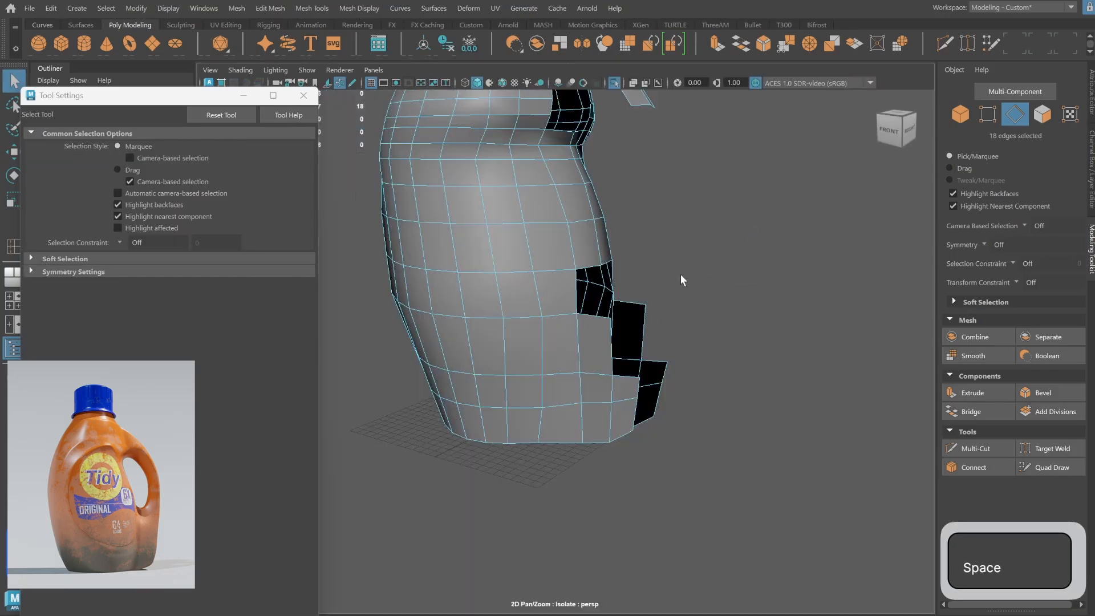
left_click_drag(680, 274, 679, 314, "alt")
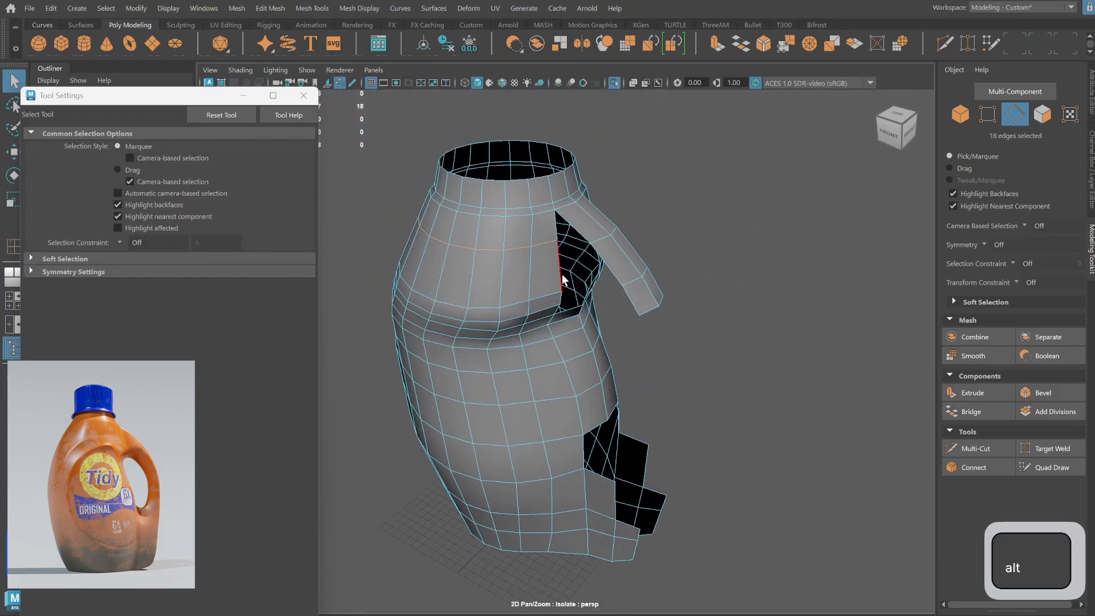
left_click(605, 269, "shift")
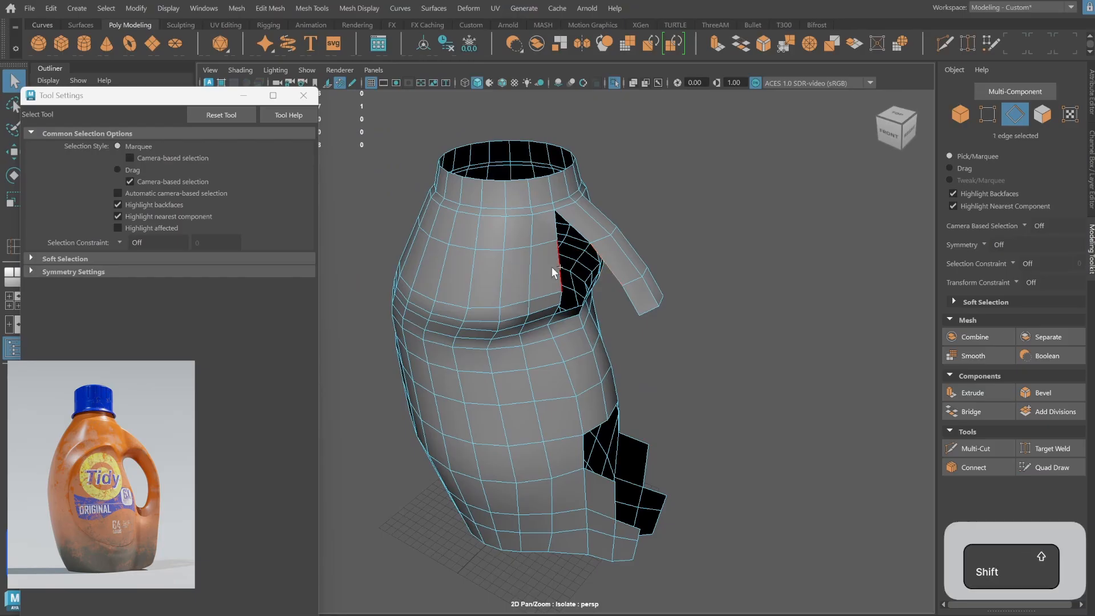
right_click_drag(571, 276, 560, 423, "shift")
left_click_drag(636, 273, 554, 268, "alt")
left_click(594, 258, "shift")
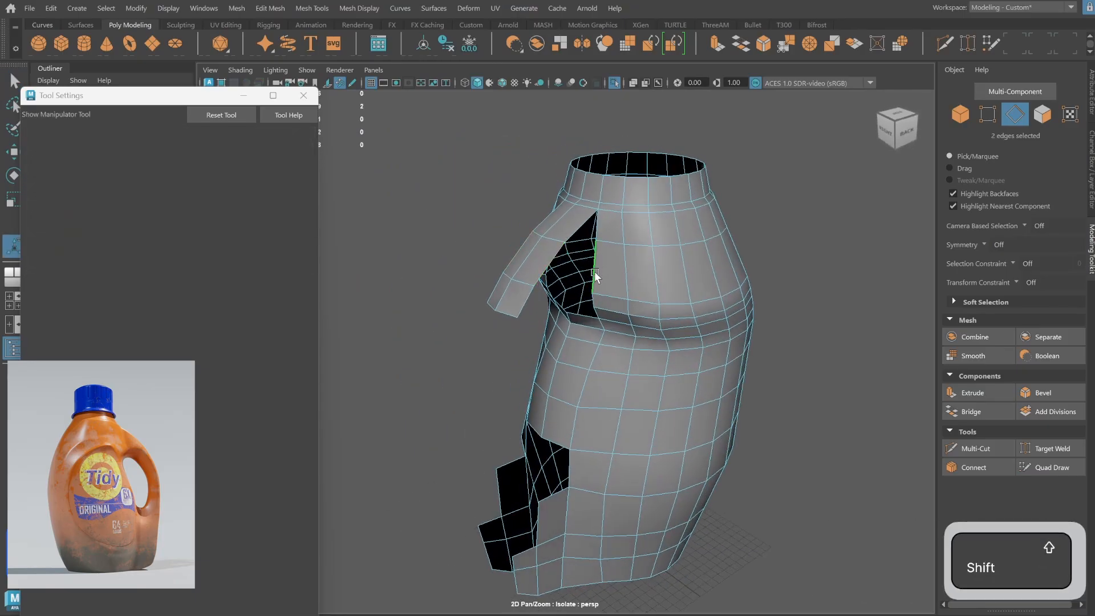
key("g")
Close the triangular gaps between the handle strip and the body's shoulder on both sides.
left_click(582, 225, "shift")
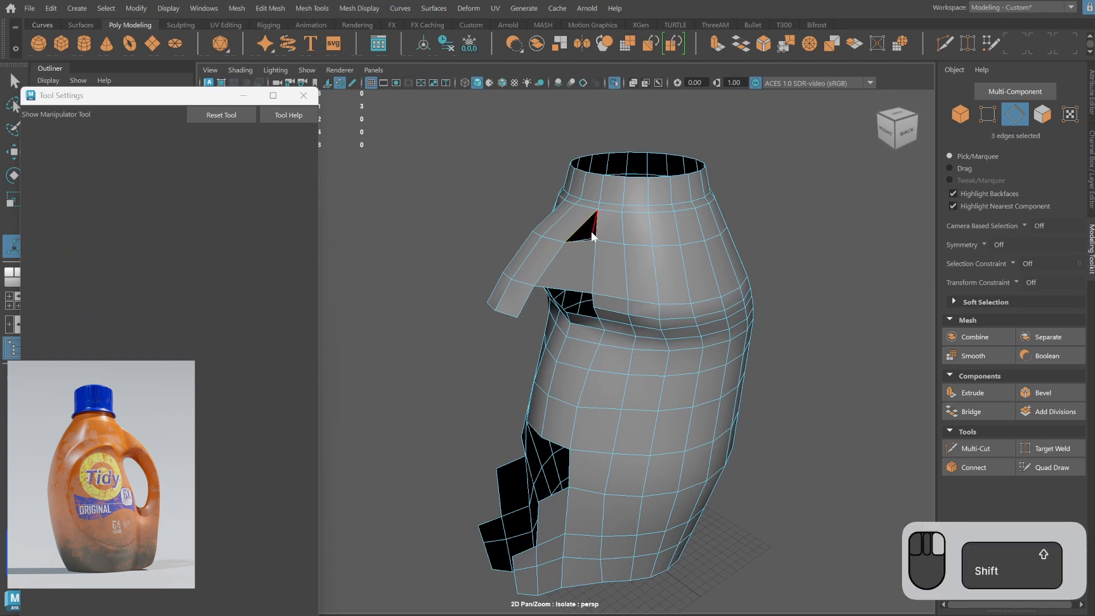
right_click_drag(591, 232, 586, 391, "shift")
left_click_drag(587, 392, 736, 182, "alt")
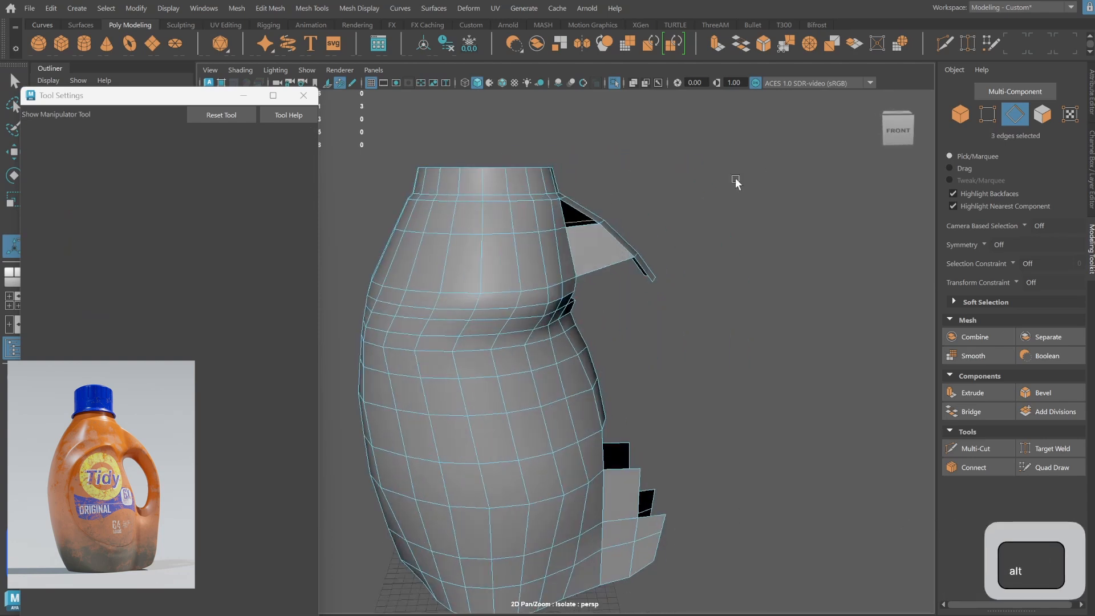
key("g")
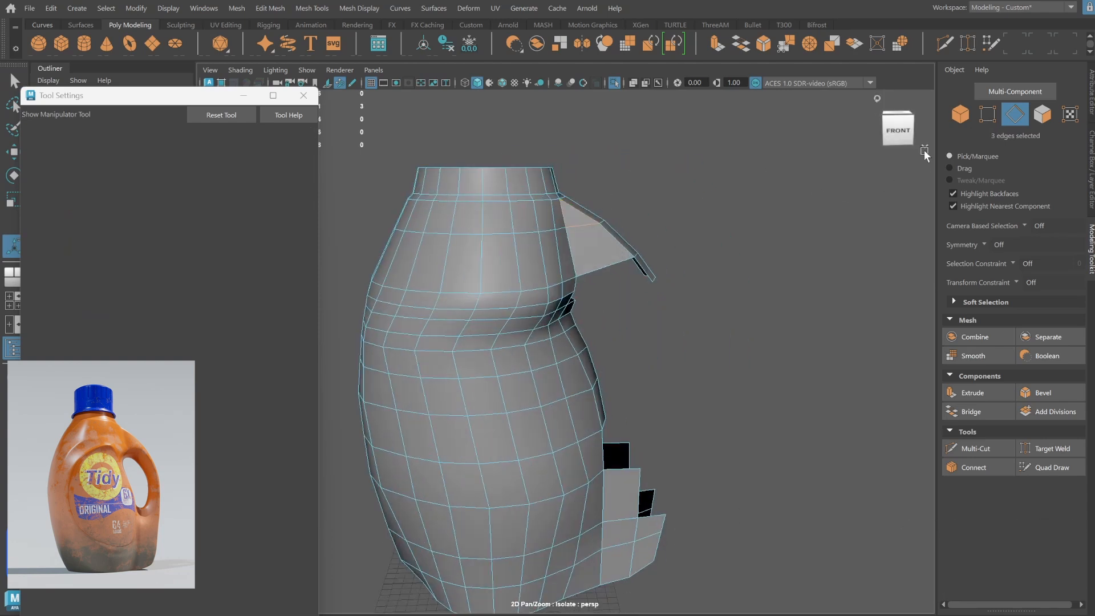
Preview the bridged upper handle with smoothing from several angles, and restore the unsmoothed display.
left_click(961, 114)
left_click(818, 293)
right_click_drag(819, 293, 656, 305, "alt")
left_click_drag(656, 305, 603, 323, "alt")
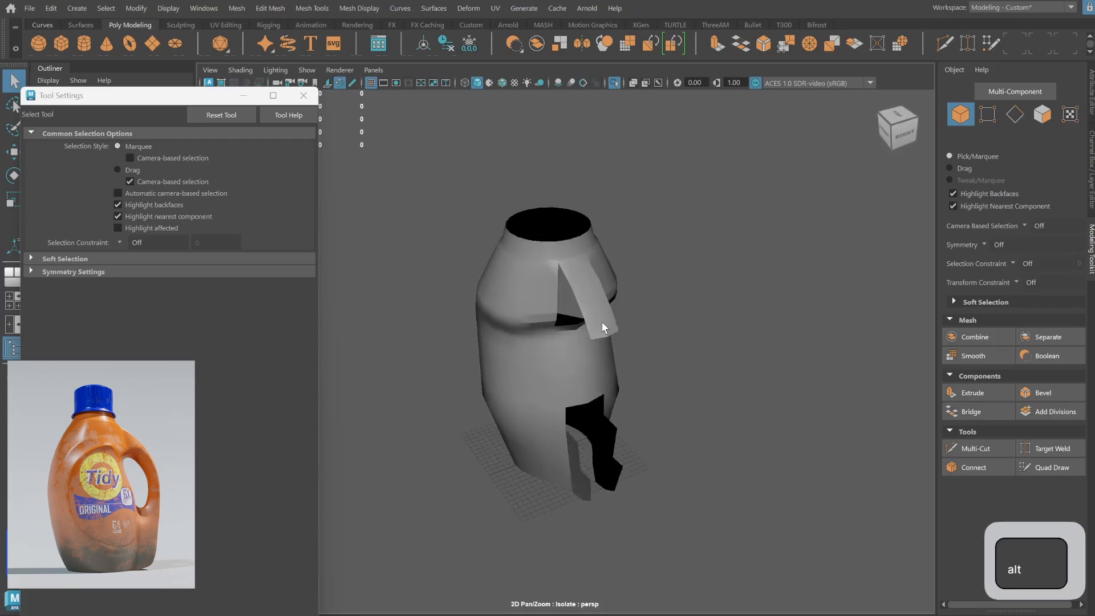
left_click(602, 323)
key("3")
left_click(677, 287)
left_click_drag(676, 288, 787, 348, "alt")
left_click(587, 402)
key("1")
right_click_drag(603, 361, 717, 288, "alt")
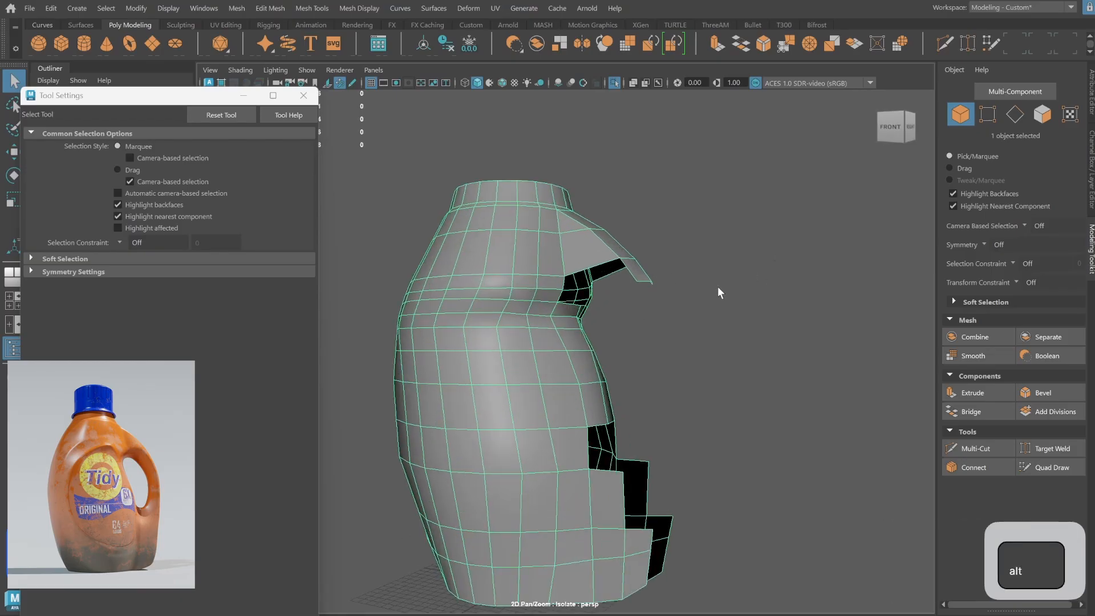
left_click_drag(718, 286, 662, 316, "alt")
Raise the bridge's lower inner vertices above the handle opening to about X 7.79, Y 33.15 in the front view.
key("space")
key("space")
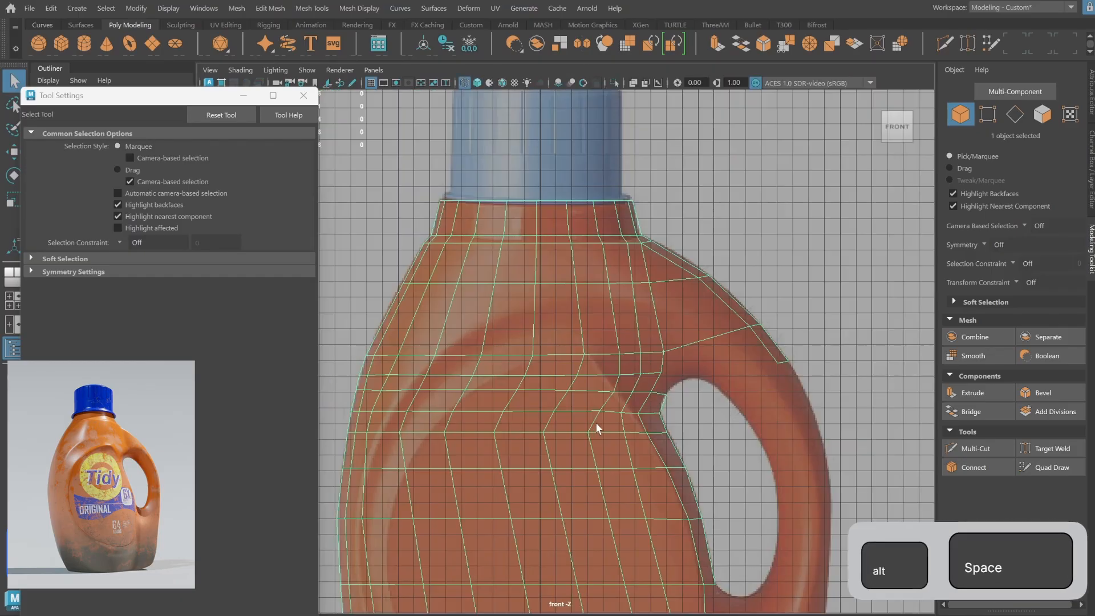
middle_click_drag(597, 427, 582, 382, "alt")
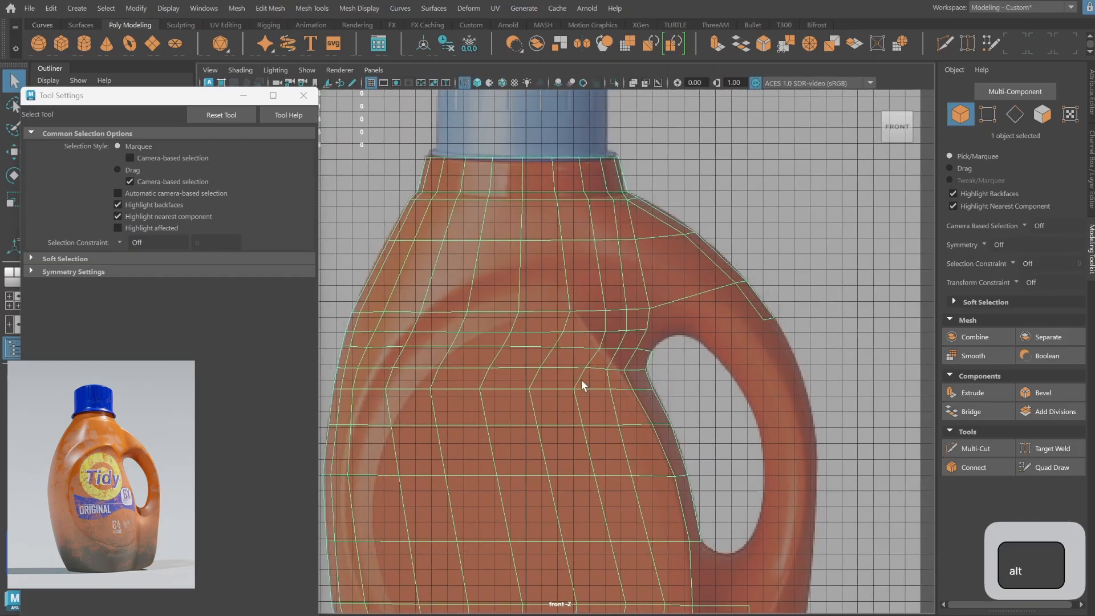
left_click(983, 111)
key("w")
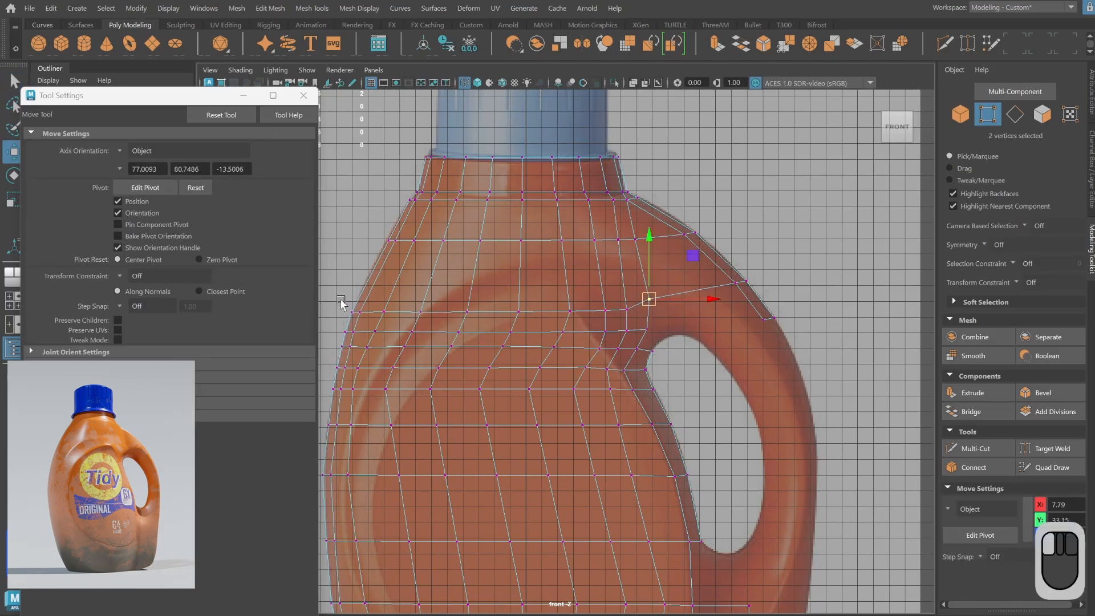
Raise the rest of that vertex row to about Y 33.00 and fit its outer end to the bottle outline, at about X -10.57.
left_click_drag(341, 302, 632, 317)
middle_click_drag(482, 310, 484, 302)
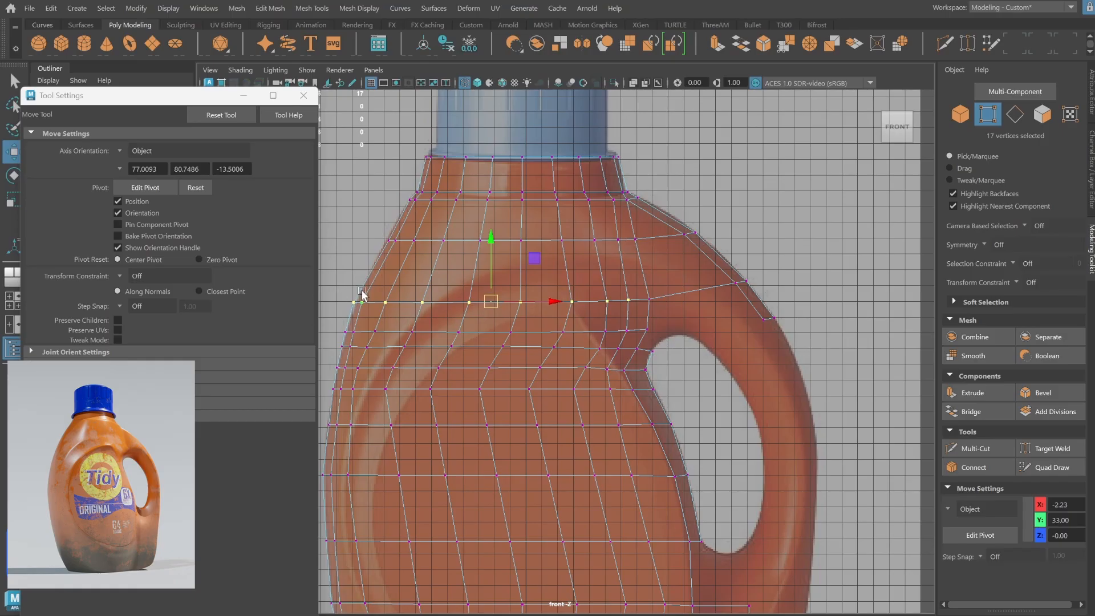
left_click_drag(347, 292, 367, 309)
middle_click_drag(362, 303, 365, 303)
Bridge the handle tip's lower edge to the matching body edge on the front side.
middle_click_drag(713, 310, 698, 295, "alt")
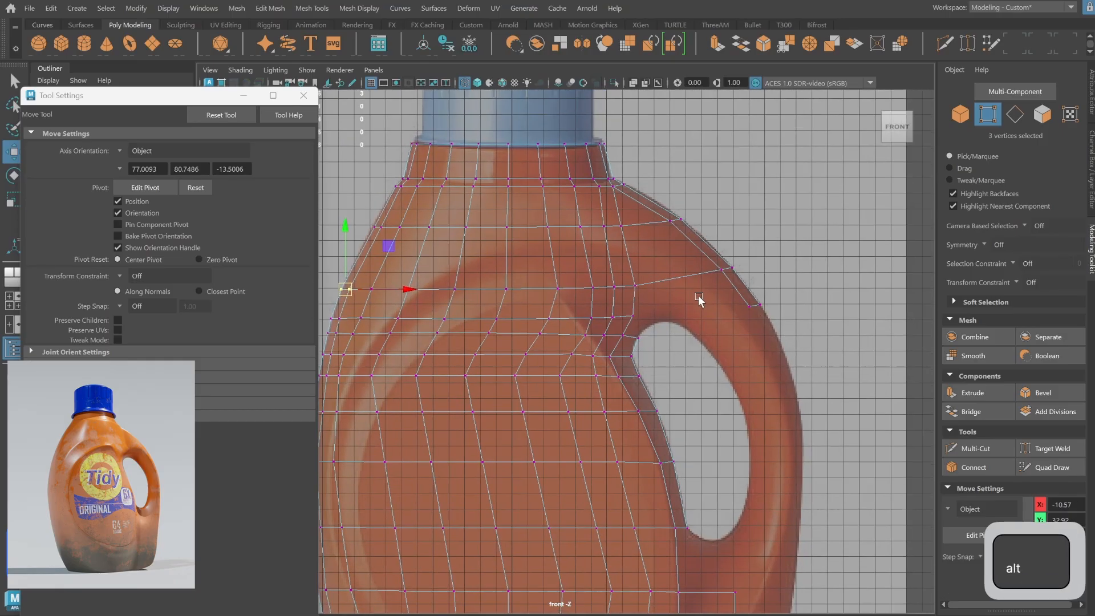
key("F10")
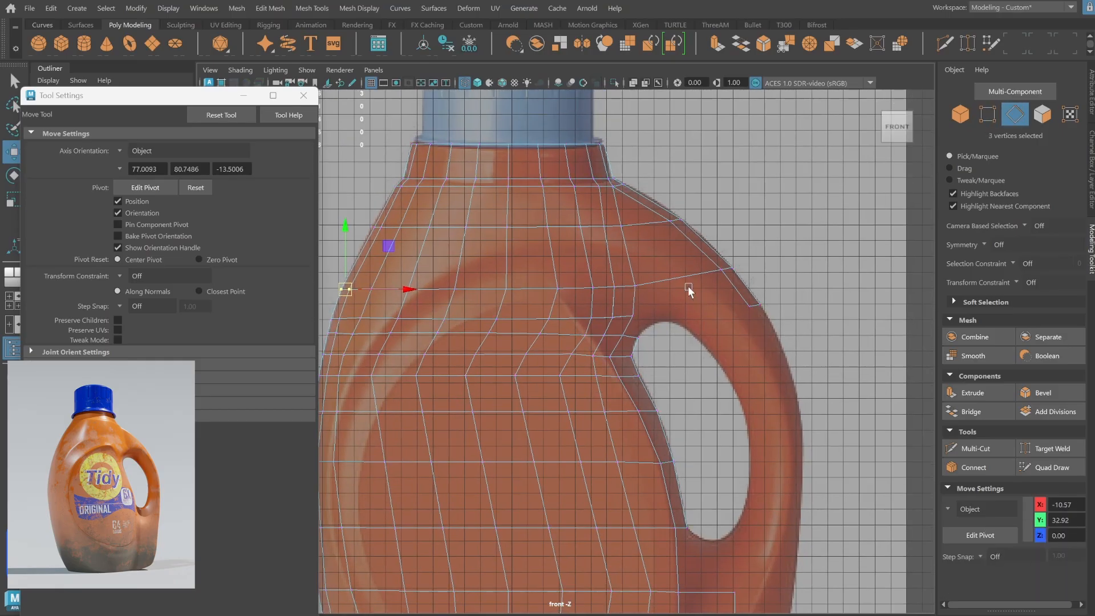
left_click(629, 301)
left_click(730, 280, "shift")
key("space")
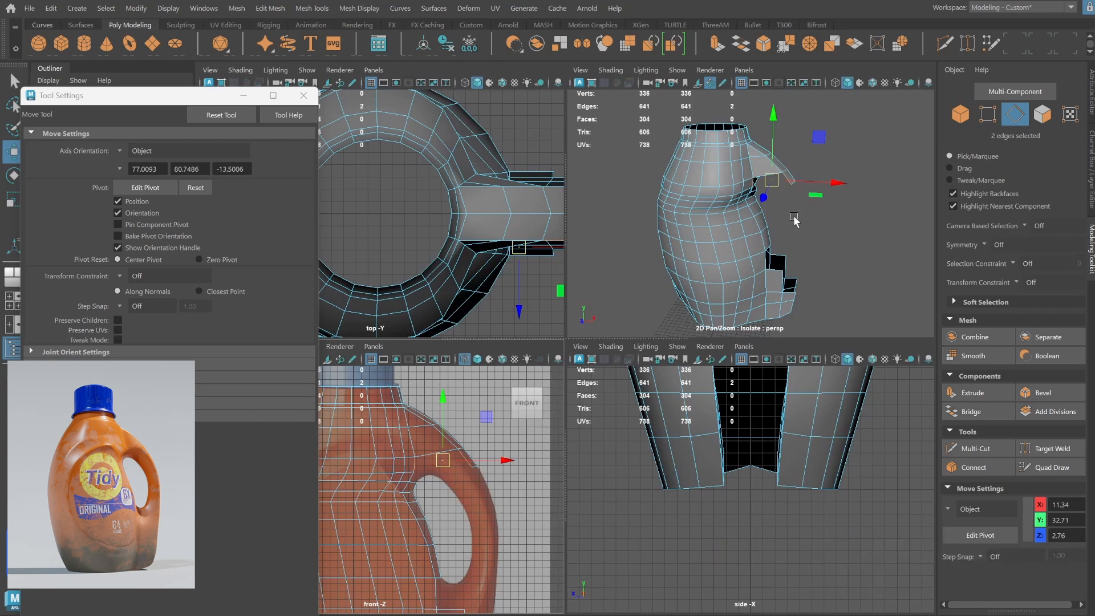
middle_click_drag(794, 218, 792, 267, "alt")
right_click_drag(798, 265, 891, 218, "alt")
key("space")
left_click_drag(741, 247, 712, 245, "alt")
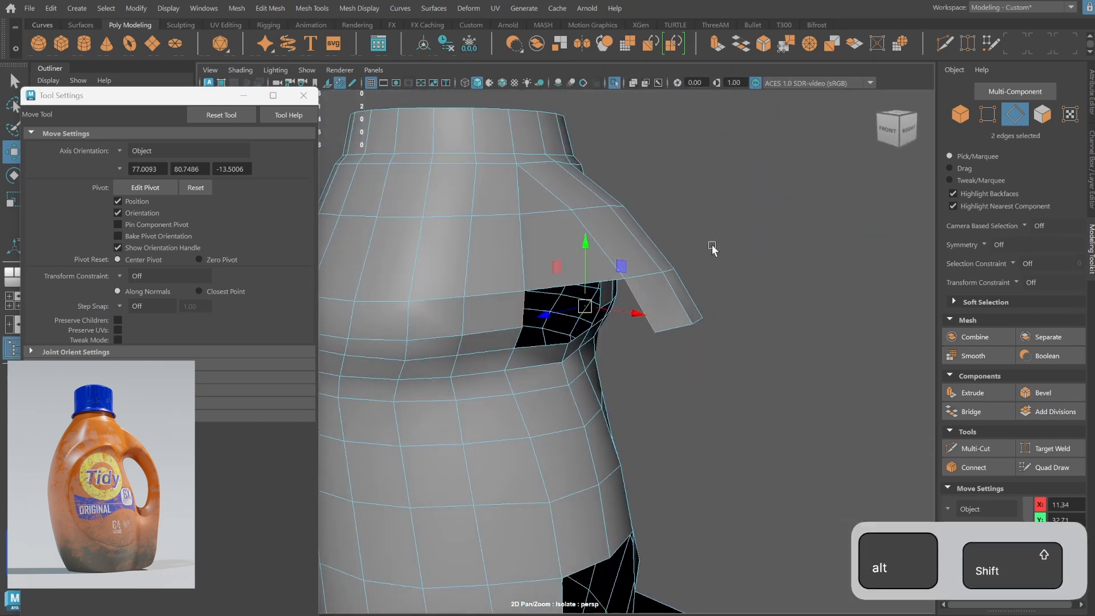
right_click_drag(712, 245, 713, 355, "shift")
Bridge the matching handle and body edges on the back side, and return to the front view.
left_click_drag(704, 391, 457, 298, "alt")
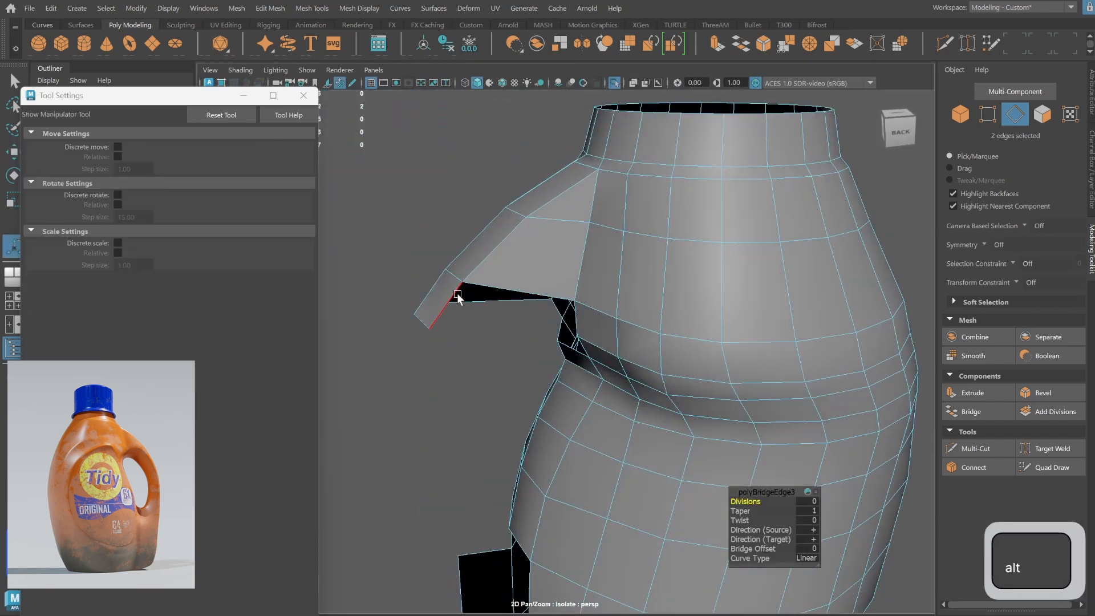
left_click(582, 326)
left_click(442, 310, "shift")
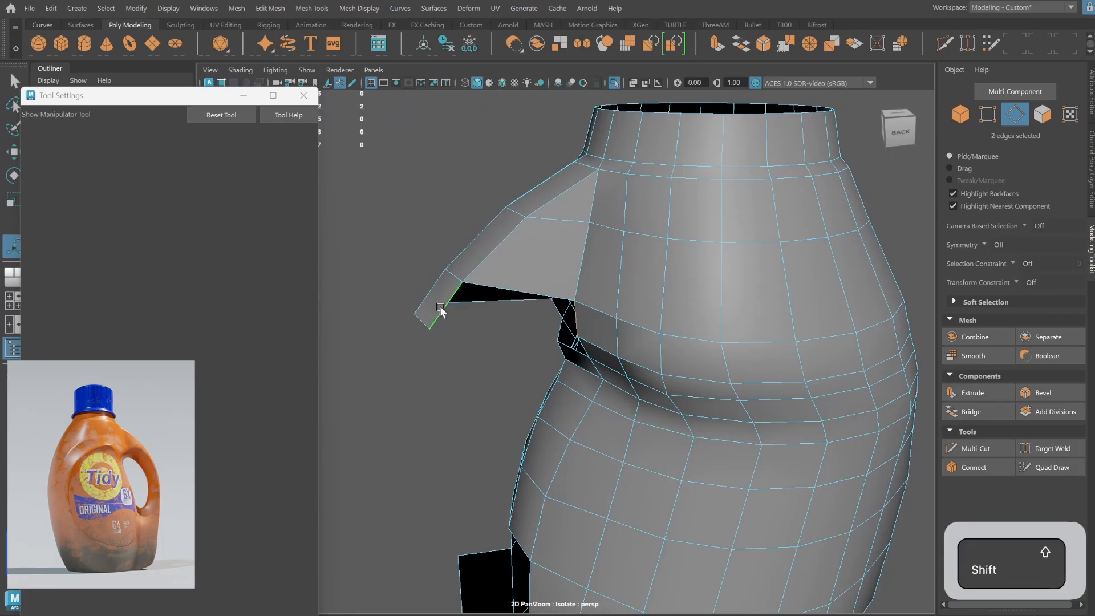
key("g")
left_click_drag(465, 280, 720, 357, "alt")
right_click_drag(720, 357, 320, 276, "alt")
left_click_drag(320, 276, 588, 313, "alt")
key("space")
key("space")
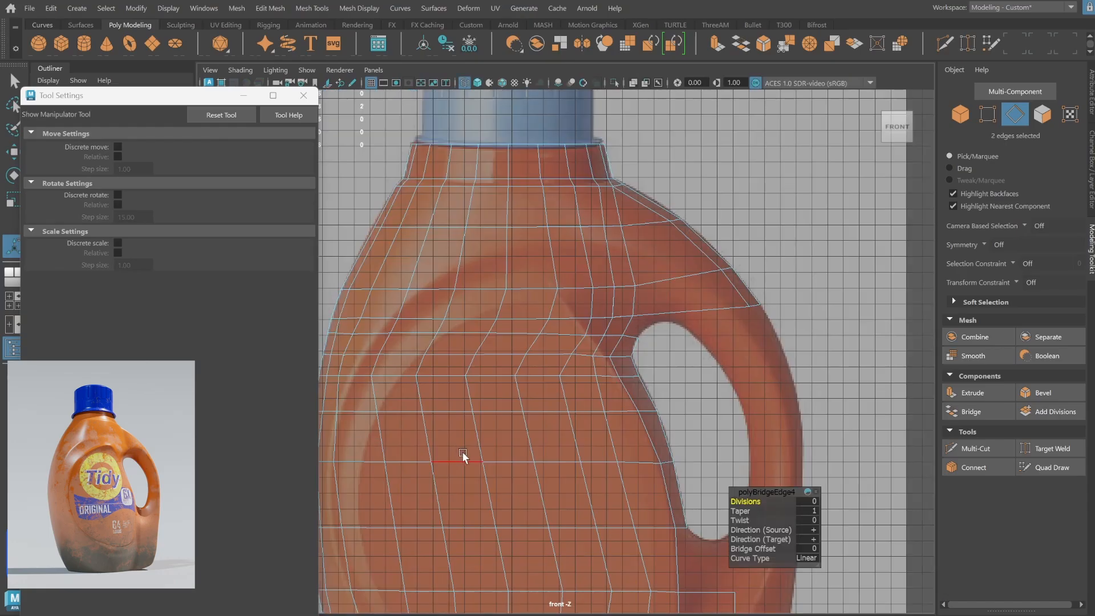
Insert an edge loop running down through the bridged faces on the front side of the upper handle.
left_click(961, 114)
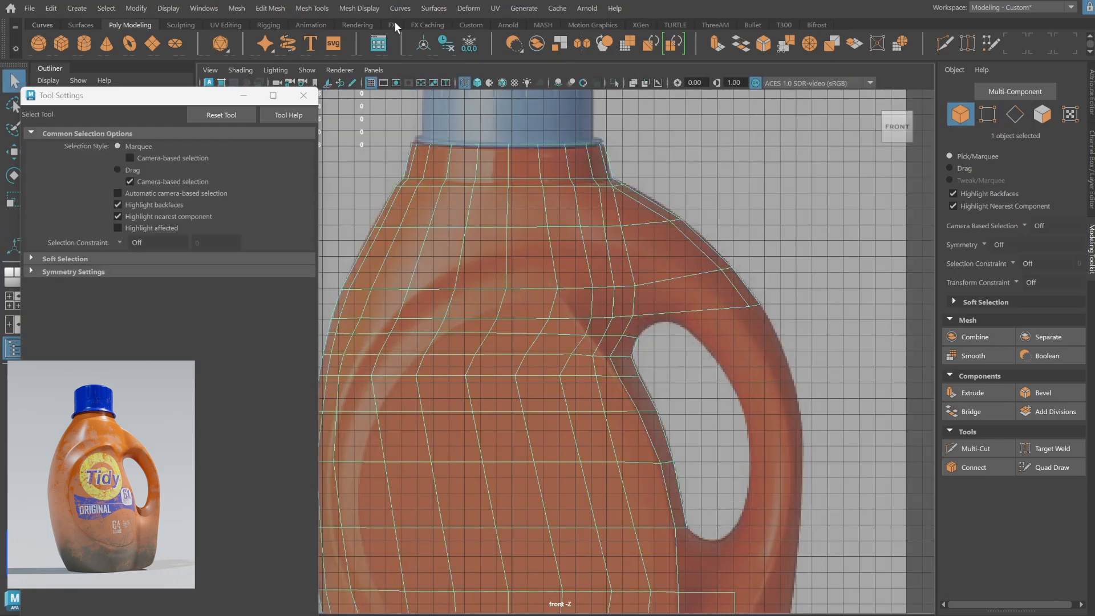
scroll(528, 281, "down", 2)
right_click_drag(528, 281, 709, 313, "alt")
right_click(657, 241, "shift")
left_click(582, 262)
middle_click_drag(591, 261, 575, 299, "alt")
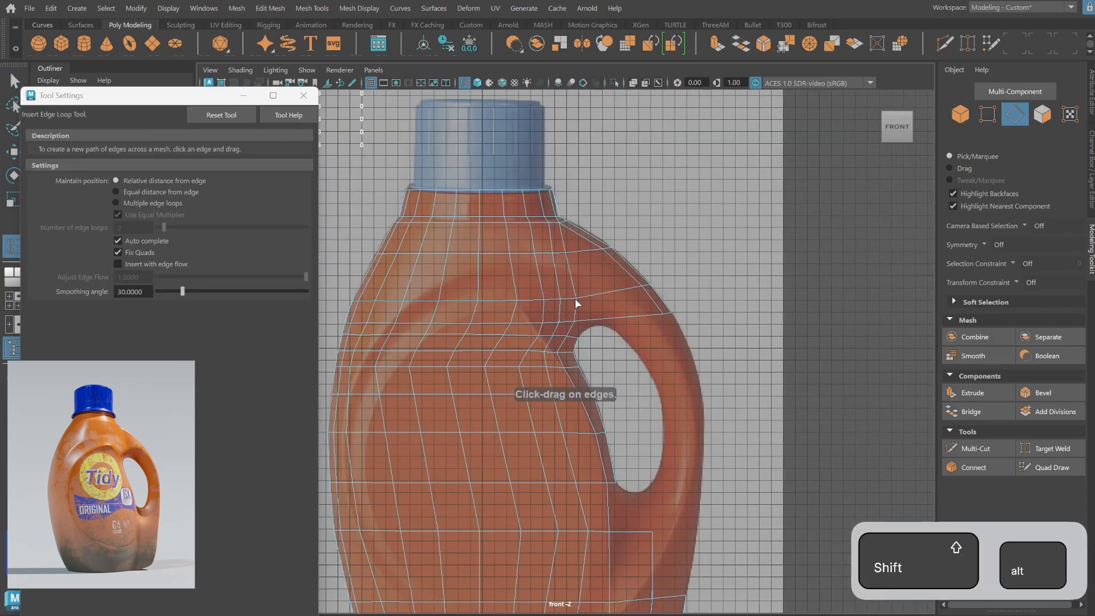
right_click_drag(575, 298, 631, 299, "alt")
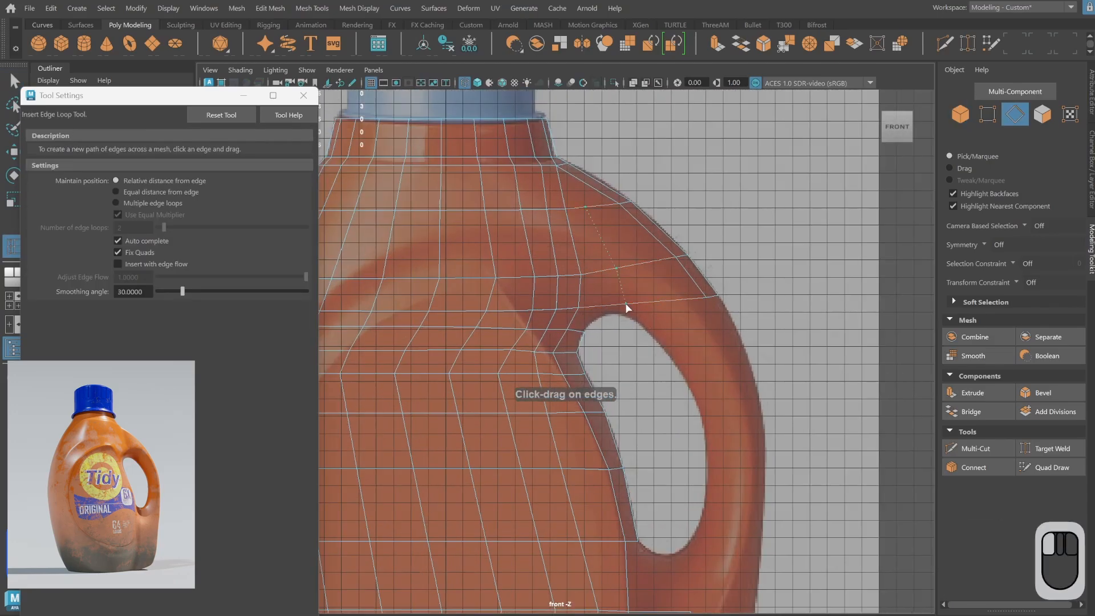
left_click(625, 303)
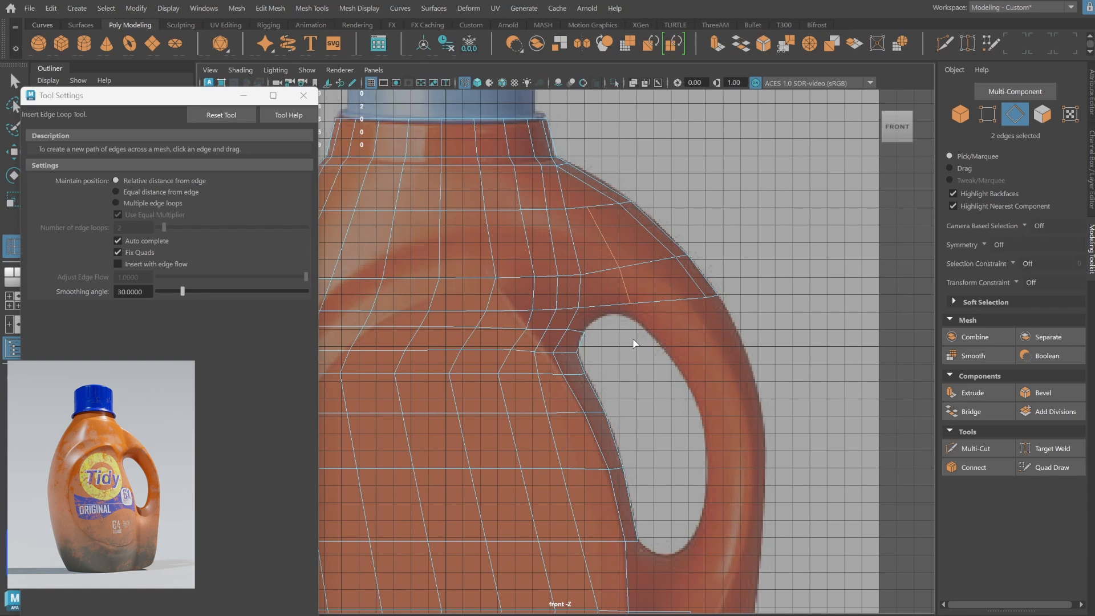
key("q")
left_click(987, 114)
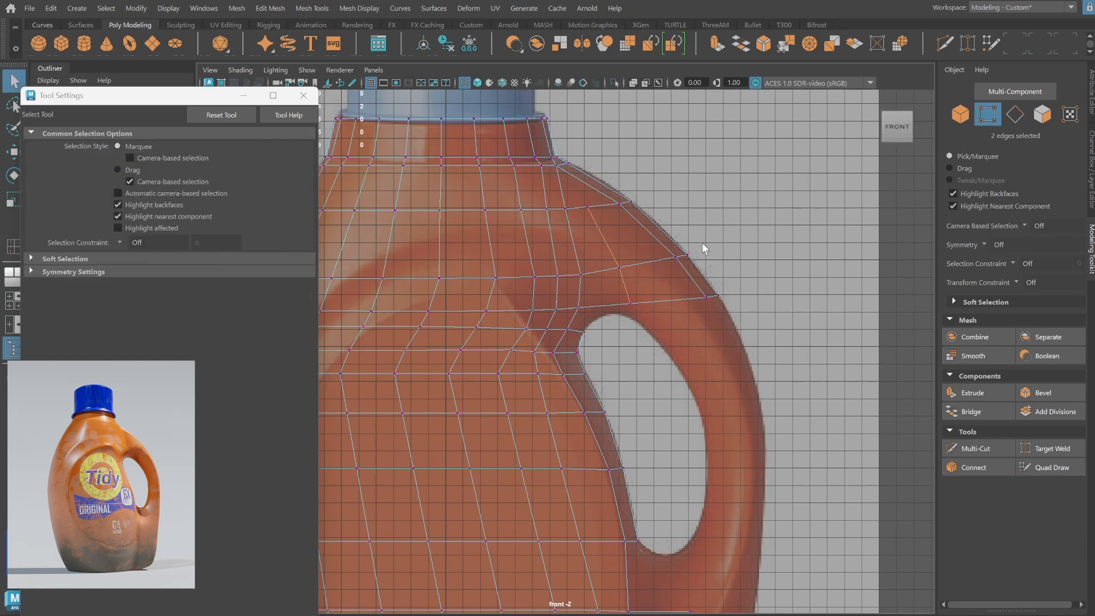
left_click(618, 308)
key("w")
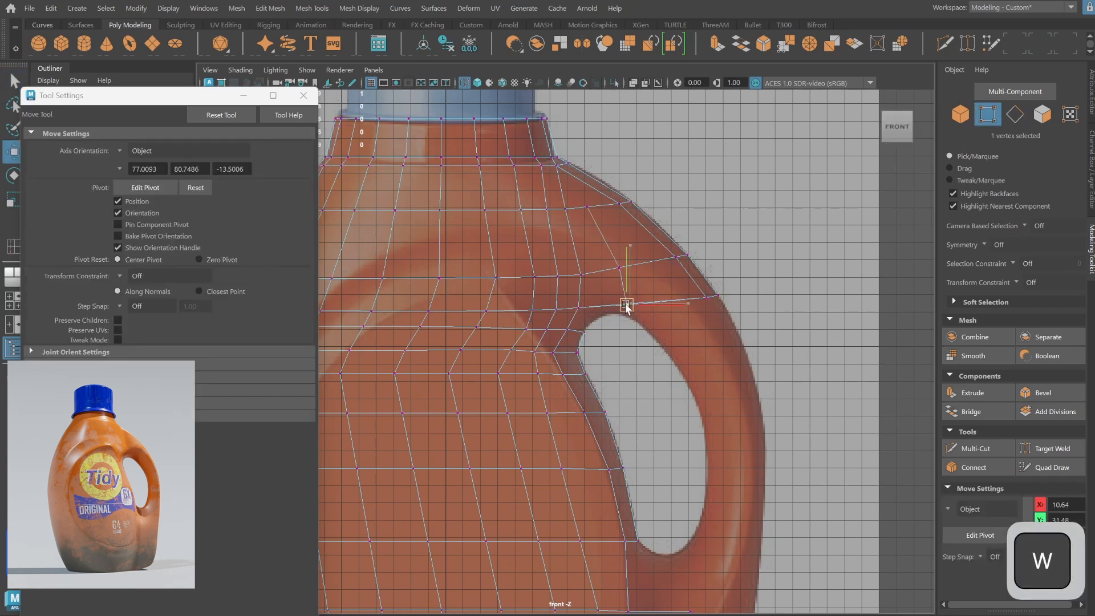
key("ctrl+z")
Insert a matching edge loop through the bridged faces on the back side of the upper handle.
key("space")
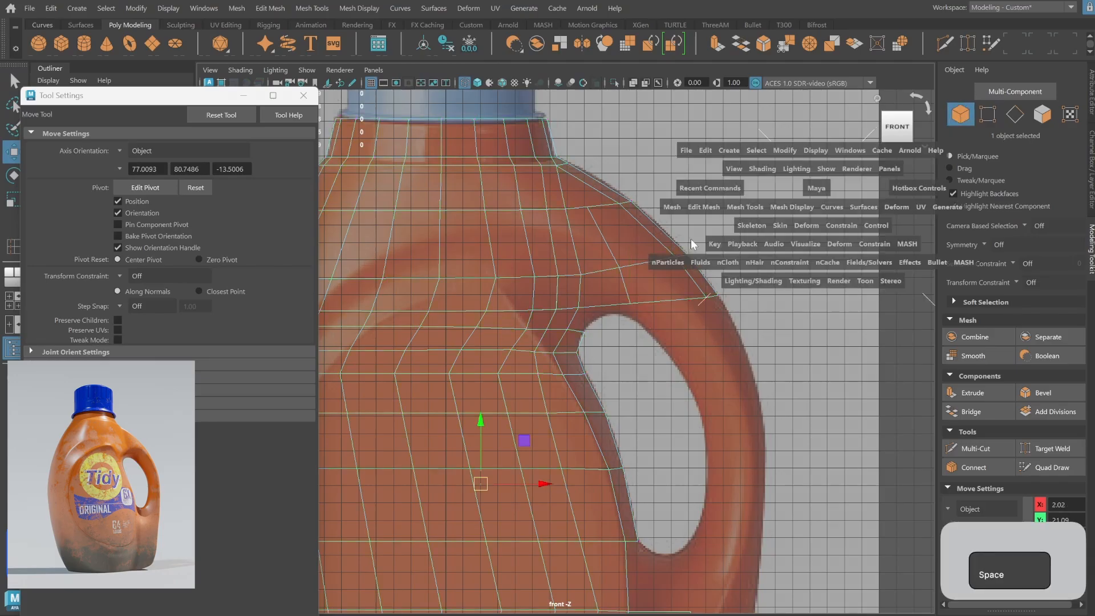
left_click_drag(761, 201, 645, 190, "alt")
right_click_drag(646, 189, 817, 180, "alt")
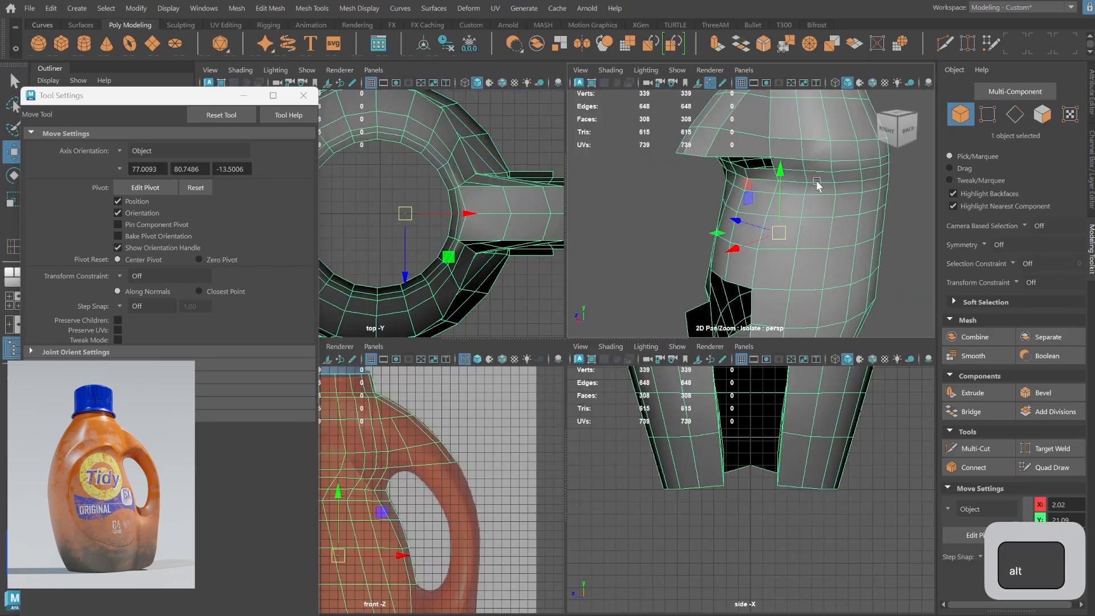
left_click_drag(817, 181, 802, 178, "alt+shift")
right_click_drag(802, 179, 744, 249, "shift")
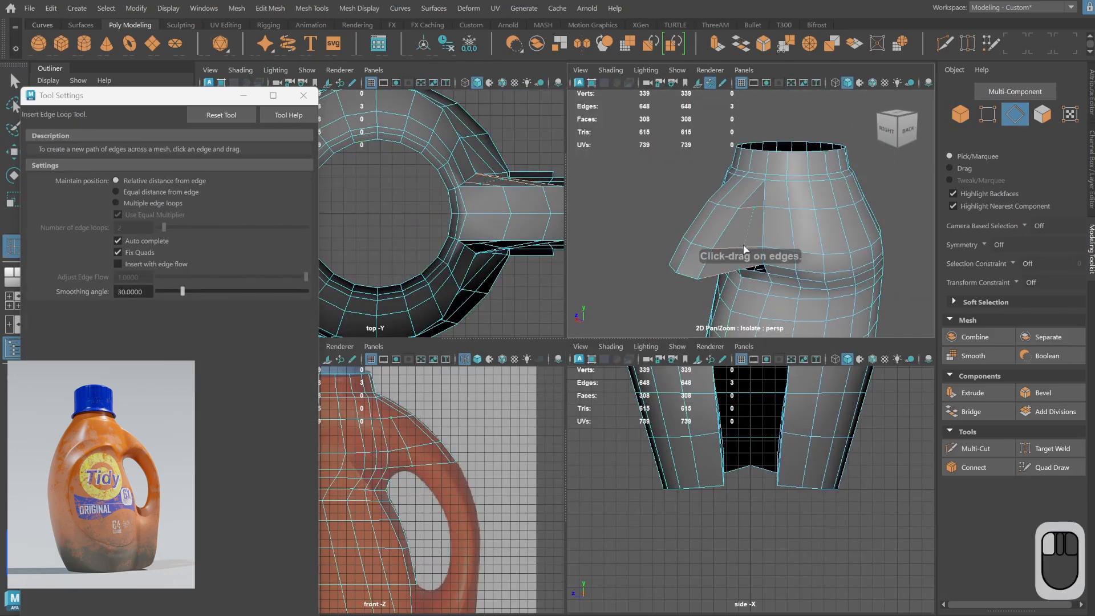
Raise the new loops' lowest vertices in the front view and move the handle tip's outer vertices to about X 14.76, Y 32.71.
key("space")
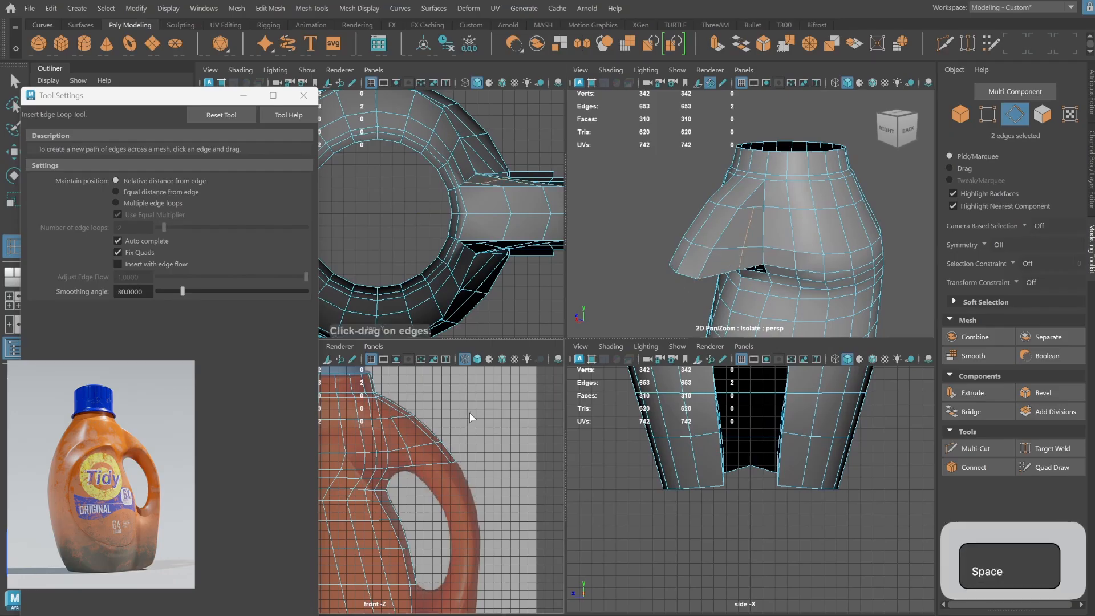
key("q")
left_click(998, 115)
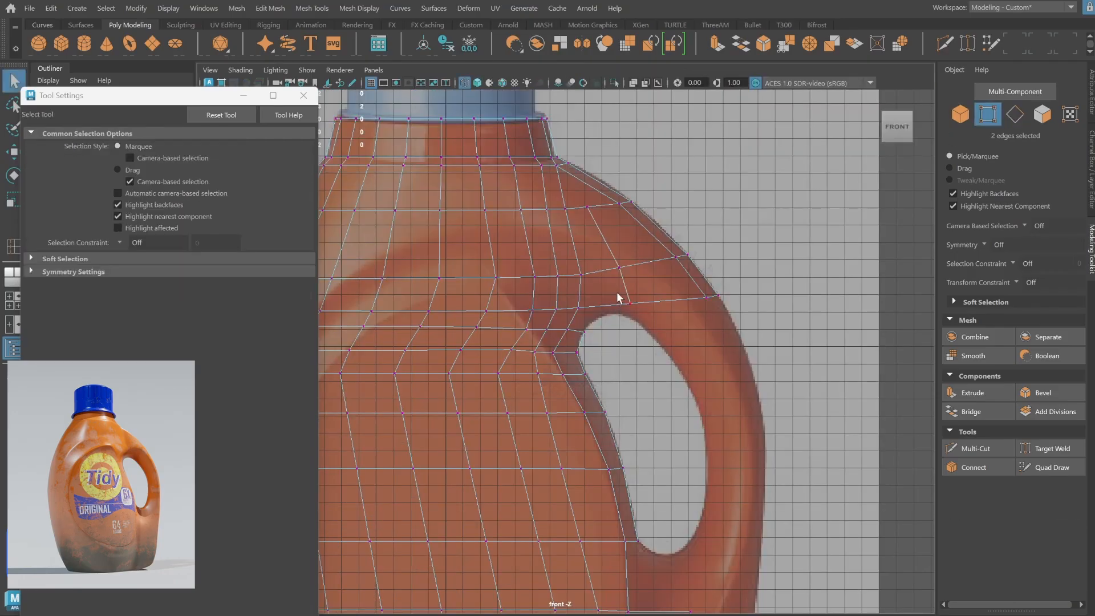
left_click(628, 298)
key("w")
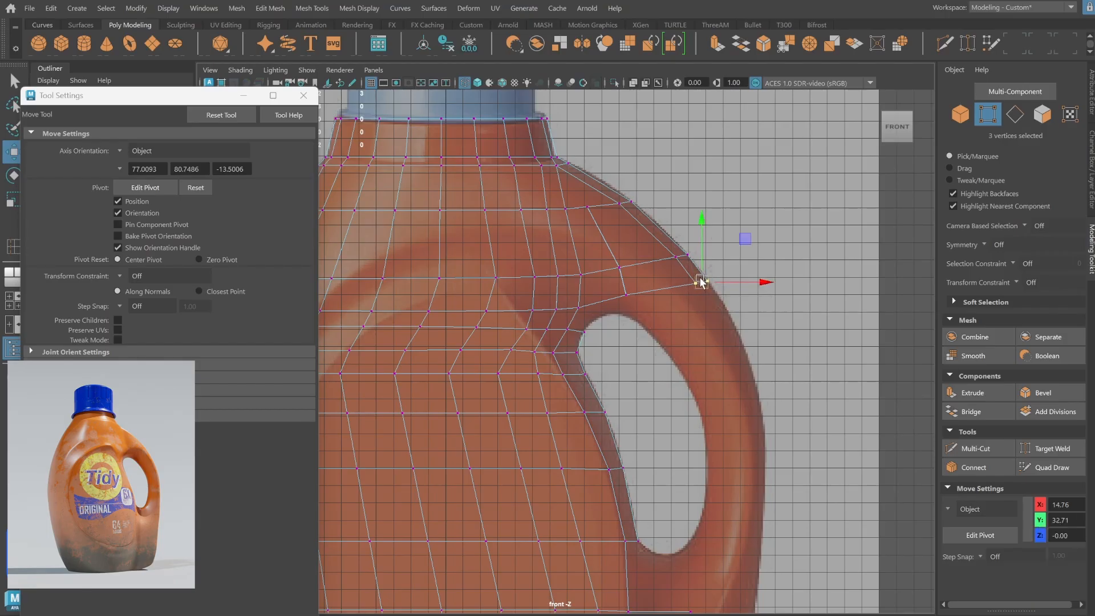
key("ctrl+z")
Move the inner vertices above the opening to about X 7.73, Y 31.45, and the loops' upper vertices to about X 8.40, Y 37.06.
left_click(577, 306)
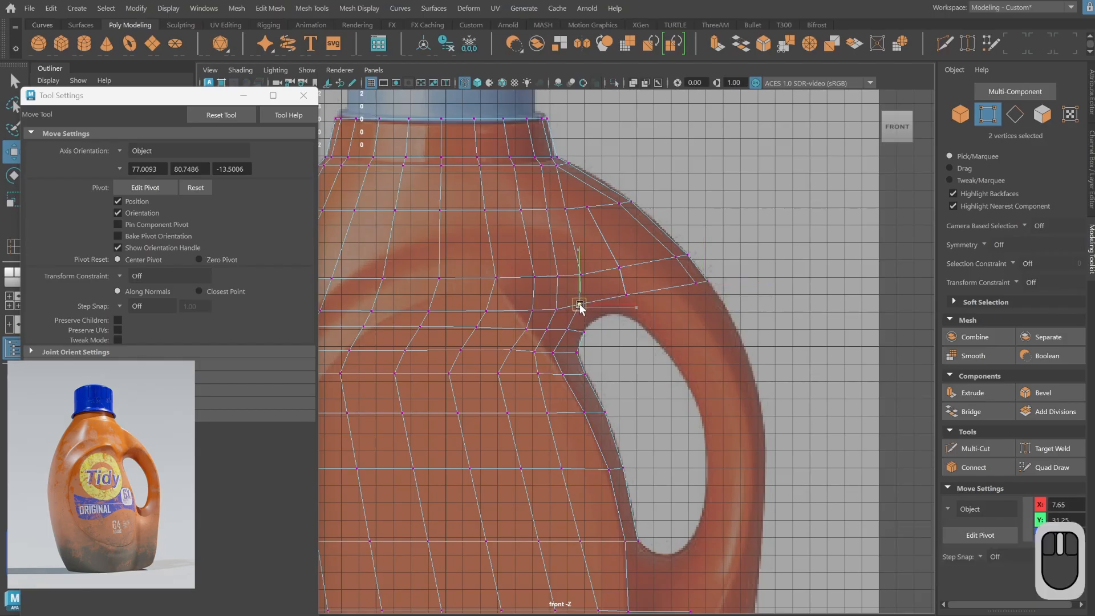
middle_click_drag(594, 187, 663, 290, "alt")
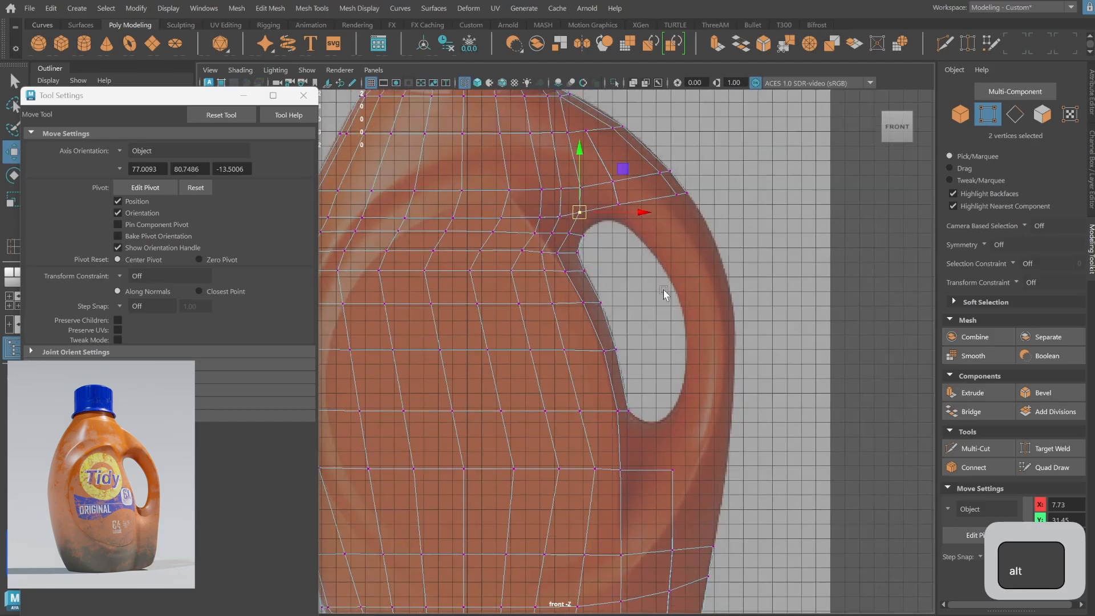
mouse_move(656, 185)
middle_mouse_down()
mouse_move(617, 177)
mouse_move(643, 211)
mouse_move(634, 190)
mouse_move(644, 186)
middle_mouse_up()
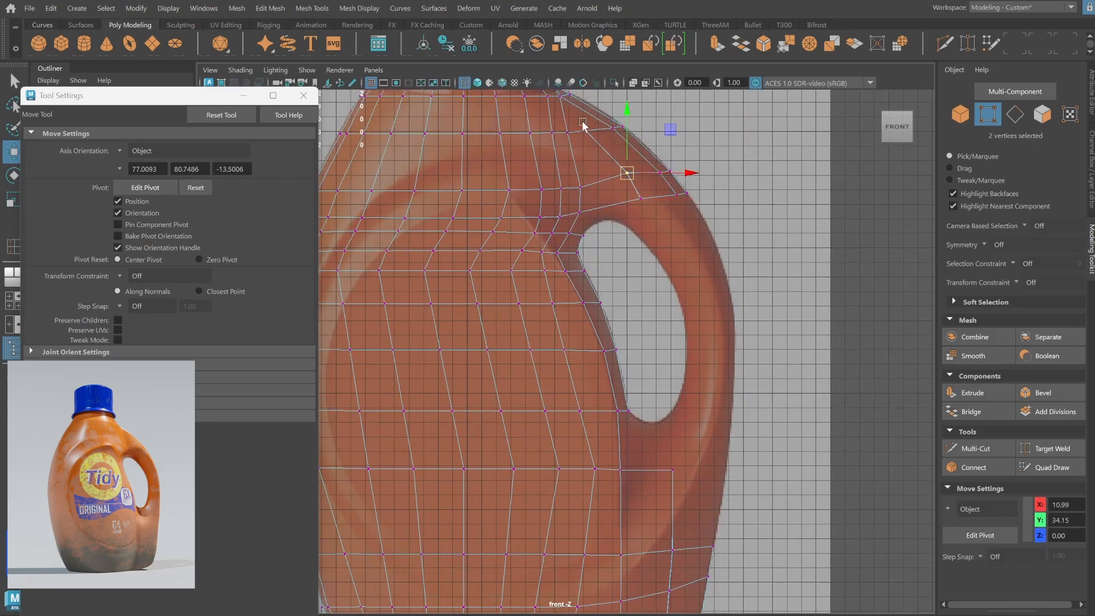
middle_click_drag(588, 132, 656, 204, "alt")
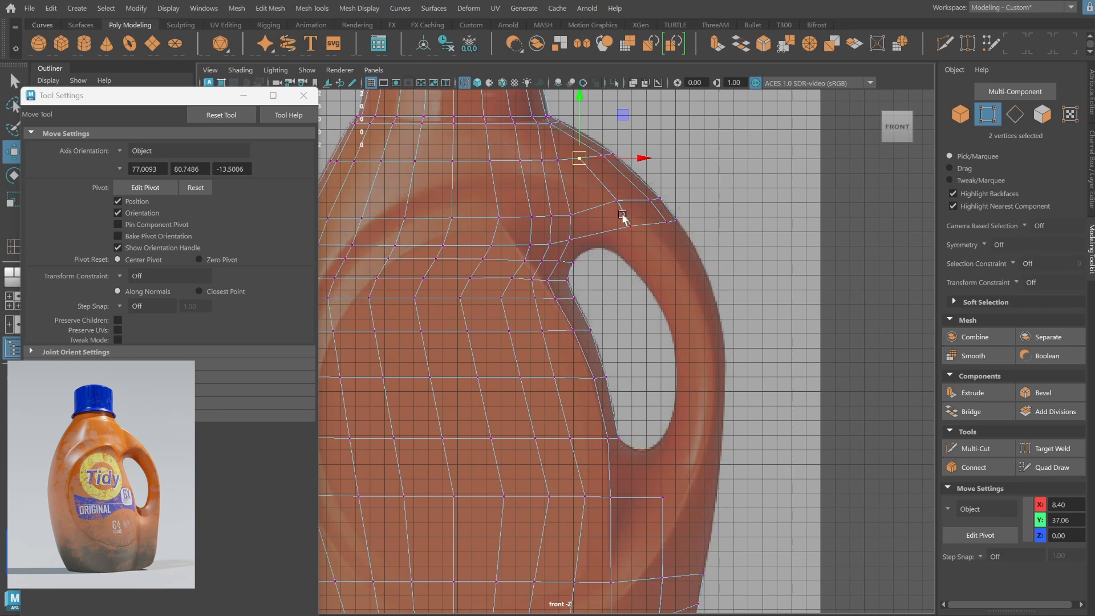
Insert another edge loop around the upper handle, closer to the body than the existing side loops.
right_click_drag(631, 191, 585, 235, "shift")
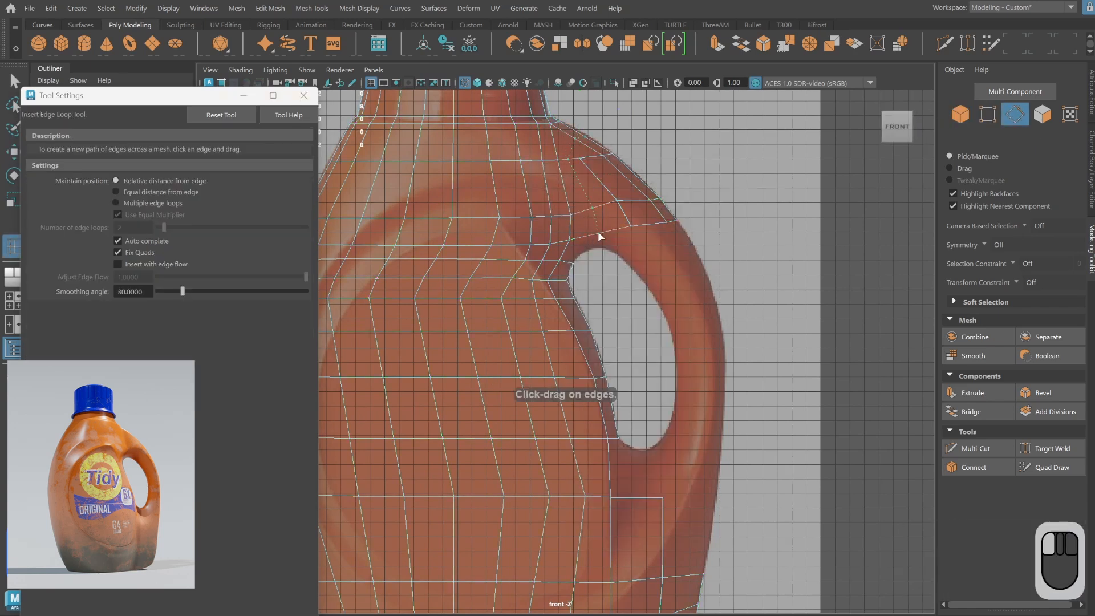
left_click(598, 231)
key("space")
left_click_drag(826, 203, 855, 165, "alt")
key("q")
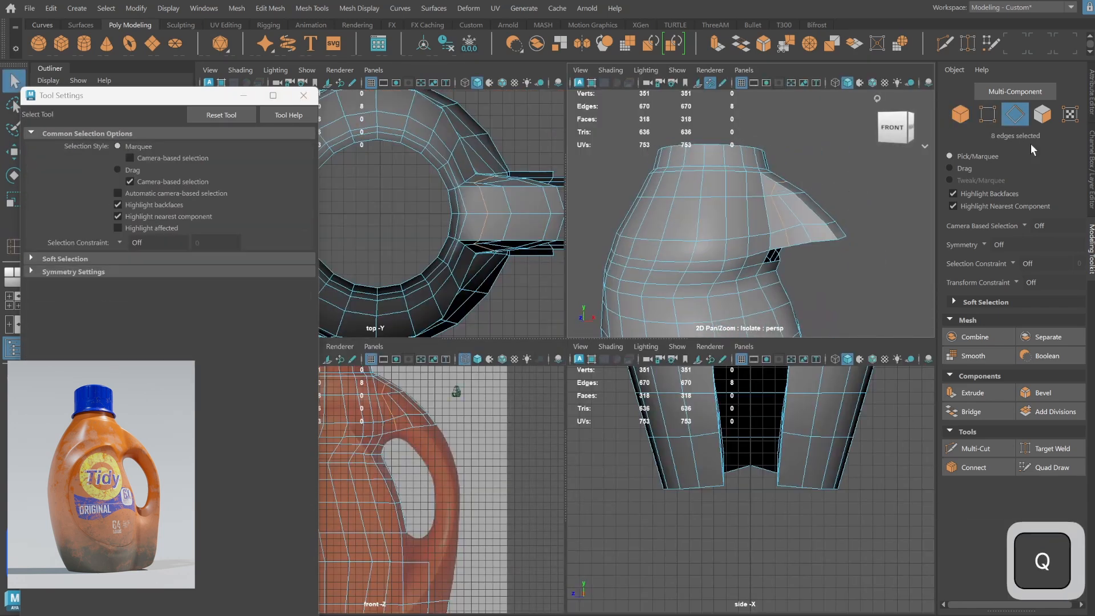
Delete the earlier edge loops on the front and back sides of the upper handle.
double_click(792, 214)
left_click_drag(873, 214, 756, 209, "alt")
double_click(753, 211, "shift")
key("ctrl+Delete")
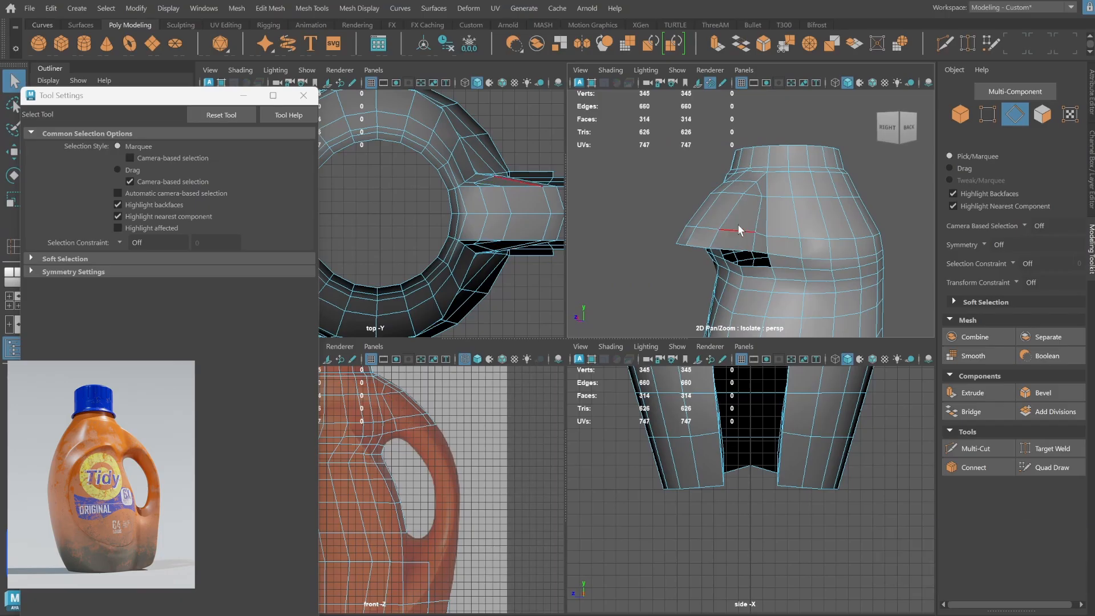
Shift the remaining loop's vertices outward along the handle and move the vertices beside the outer strip to about X 12.82, Y 34.52.
key("space")
left_click(961, 114)
middle_click_drag(648, 200, 659, 277, "alt")
left_click(988, 114)
left_click_drag(576, 226, 590, 243)
key("w")
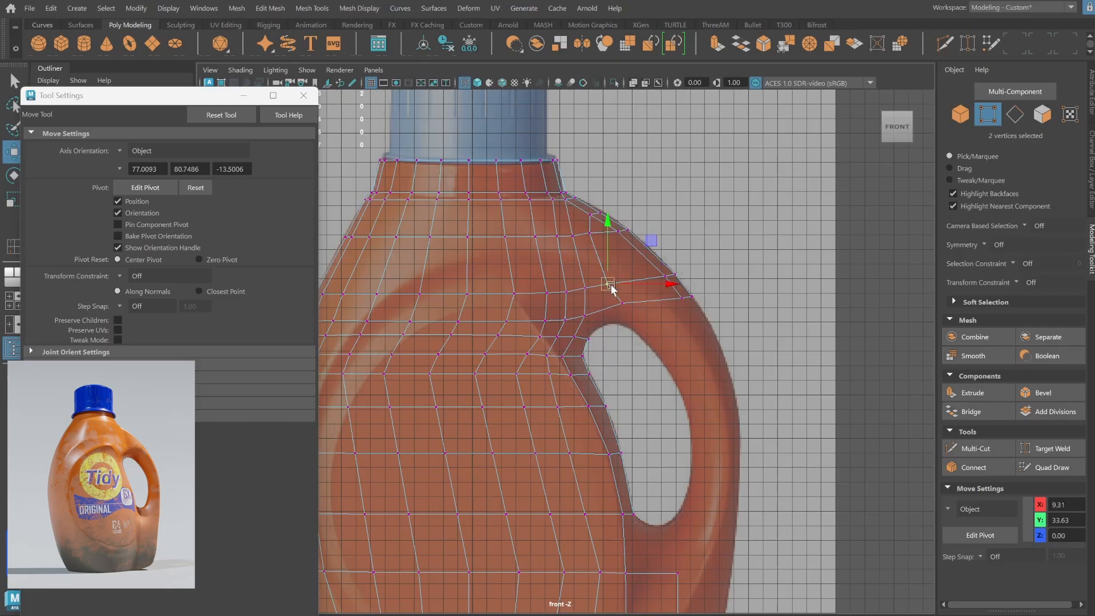
middle_click_drag(611, 279, 610, 266, "alt")
left_click_drag(610, 265, 645, 284)
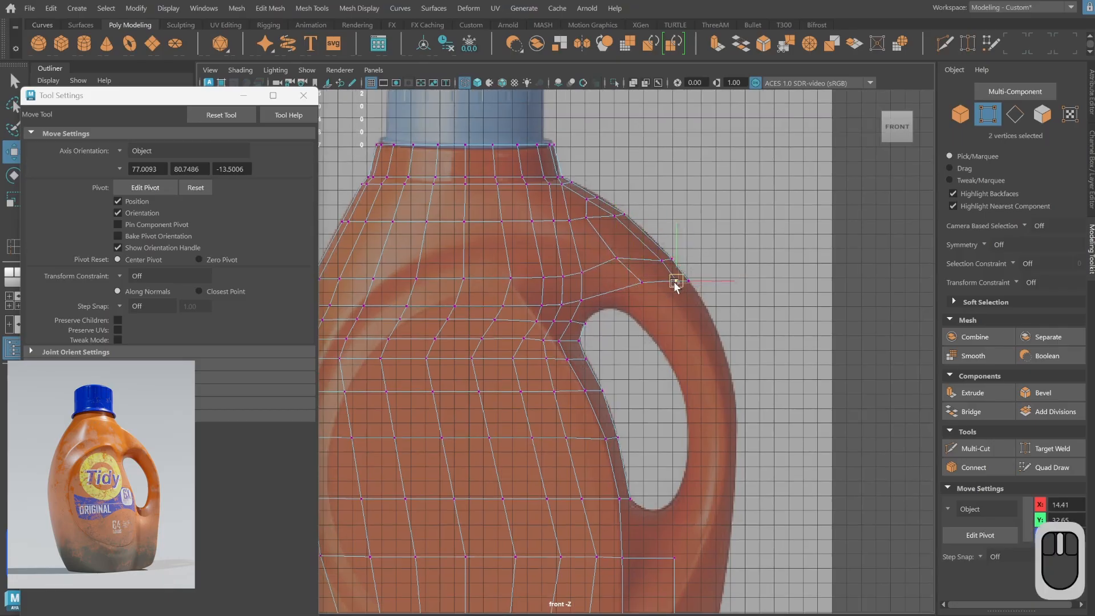
right_click_drag(663, 255, 615, 231, "alt")
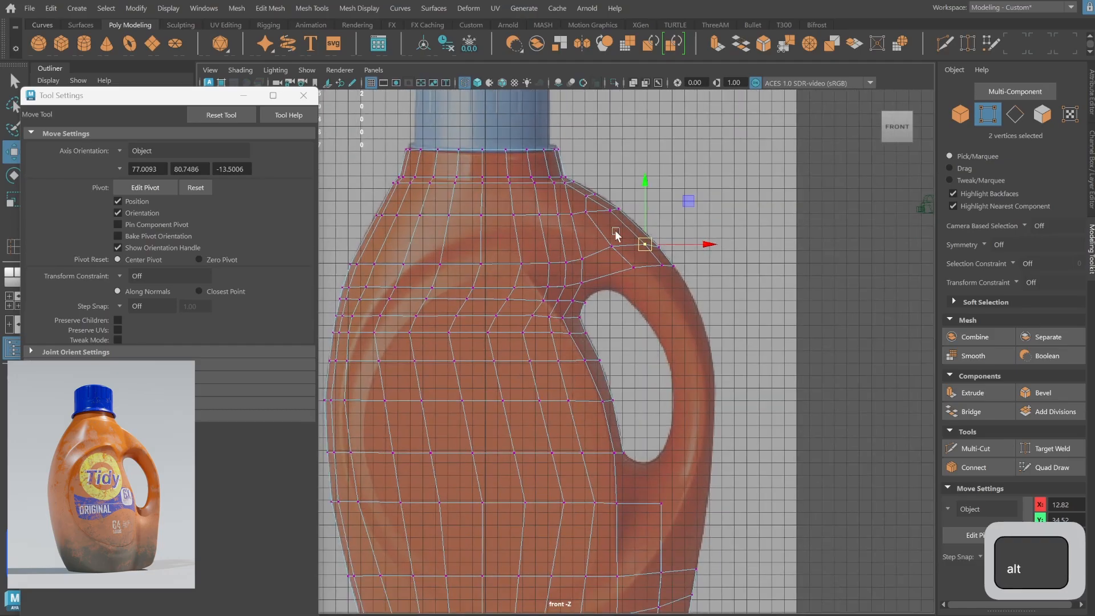
Extrude the open border edges at the handle tip down along the reference handle as a first segment.
left_click(1015, 113)
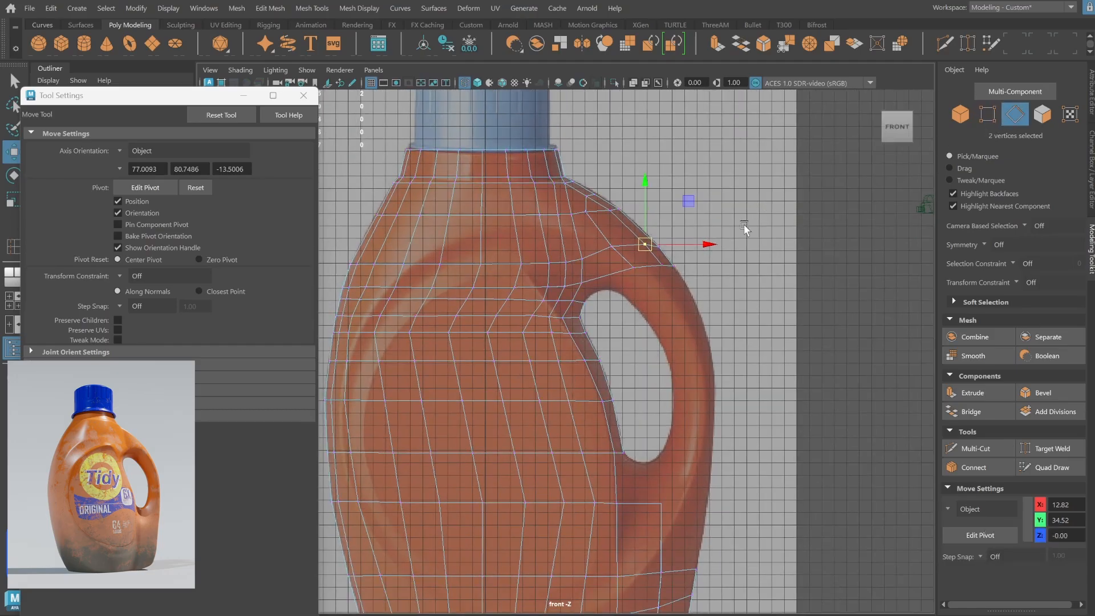
key("q")
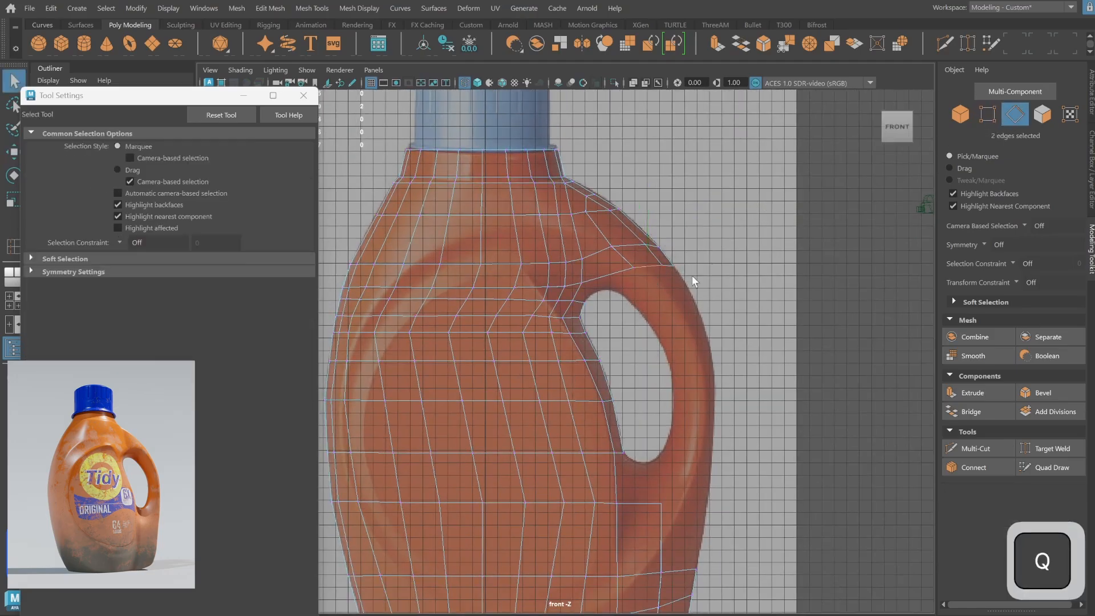
middle_click_drag(667, 269, 662, 313, "alt")
key("shift+e")
left_click(673, 239)
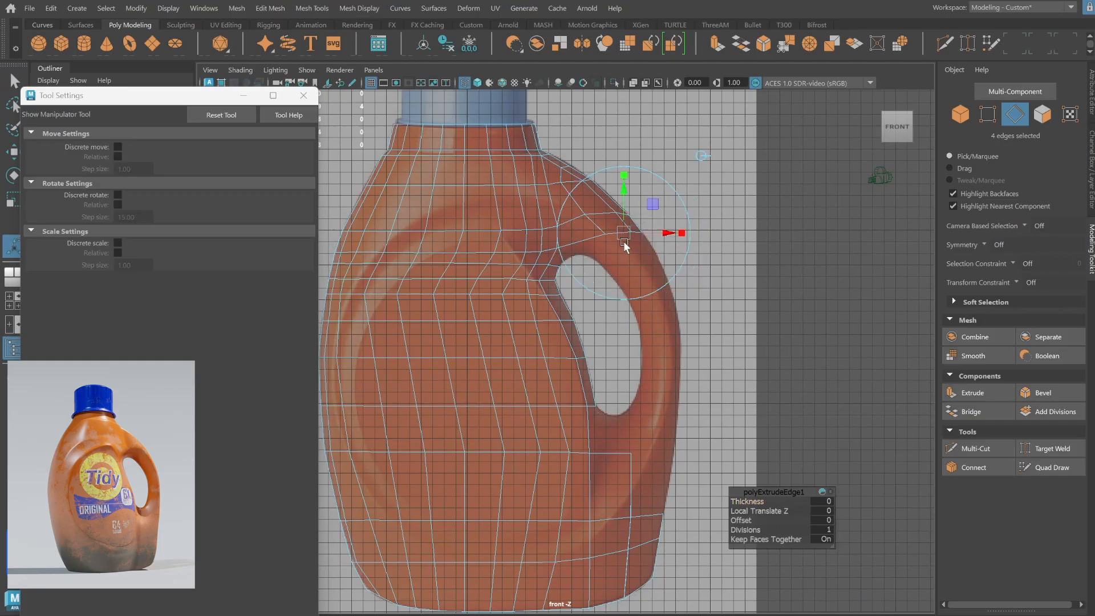
middle_click_drag(625, 243, 636, 260)
Extrude the handle tip's open edges in three further segments, following the curve of the reference handle.
key("g")
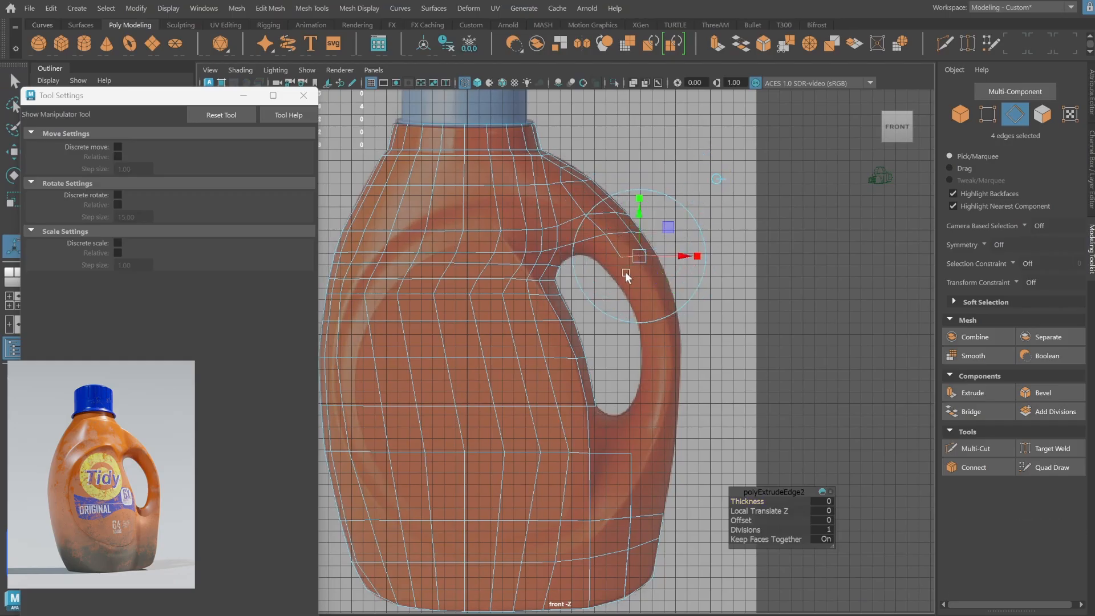
left_click(648, 270)
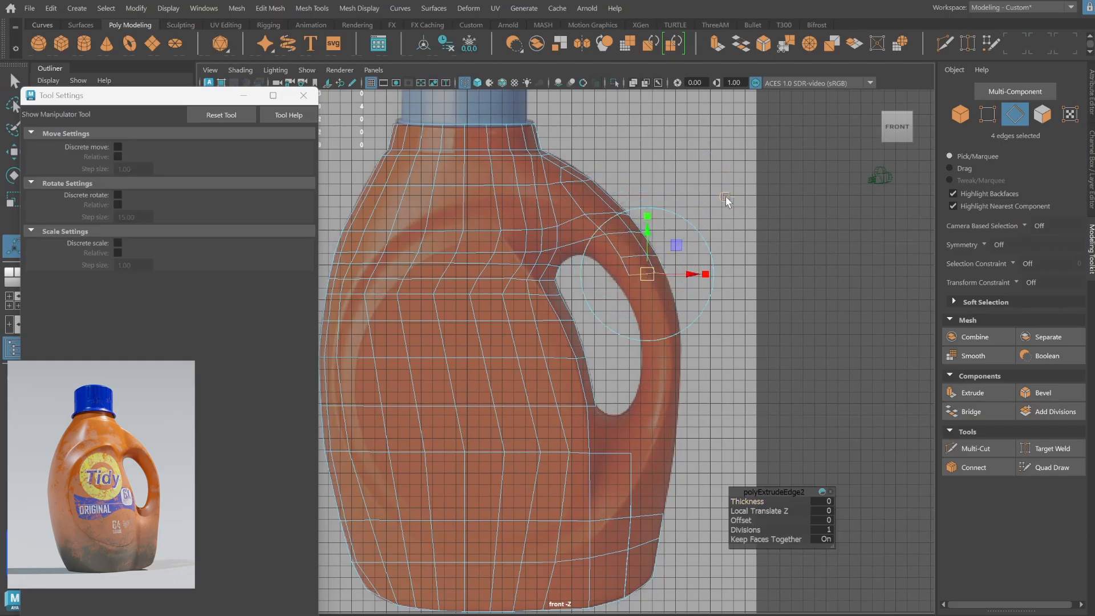
key("g")
left_click(648, 272)
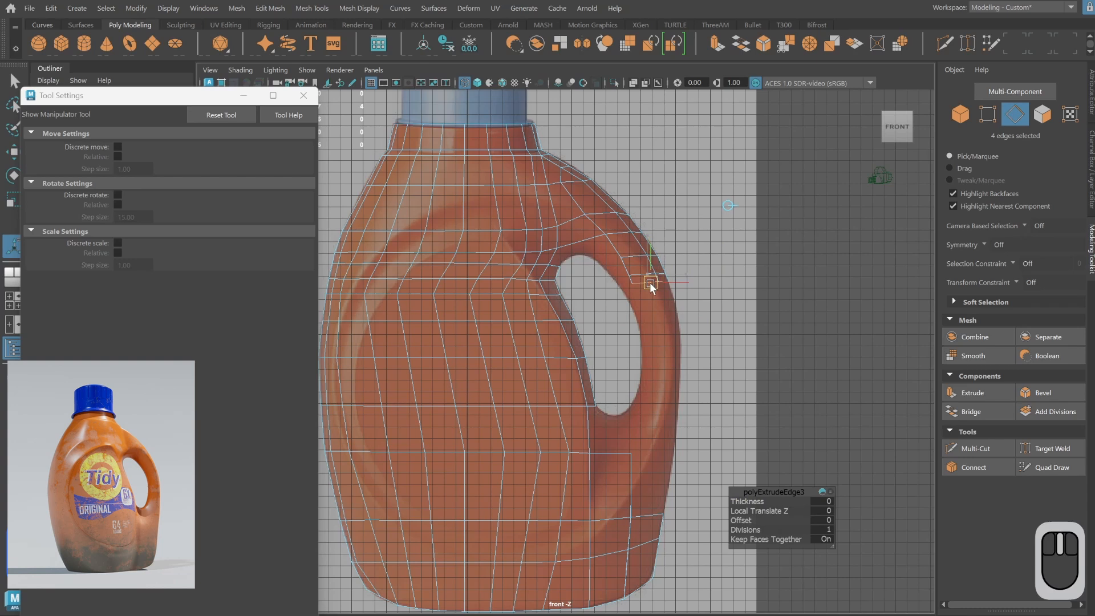
left_click(652, 286)
key("g")
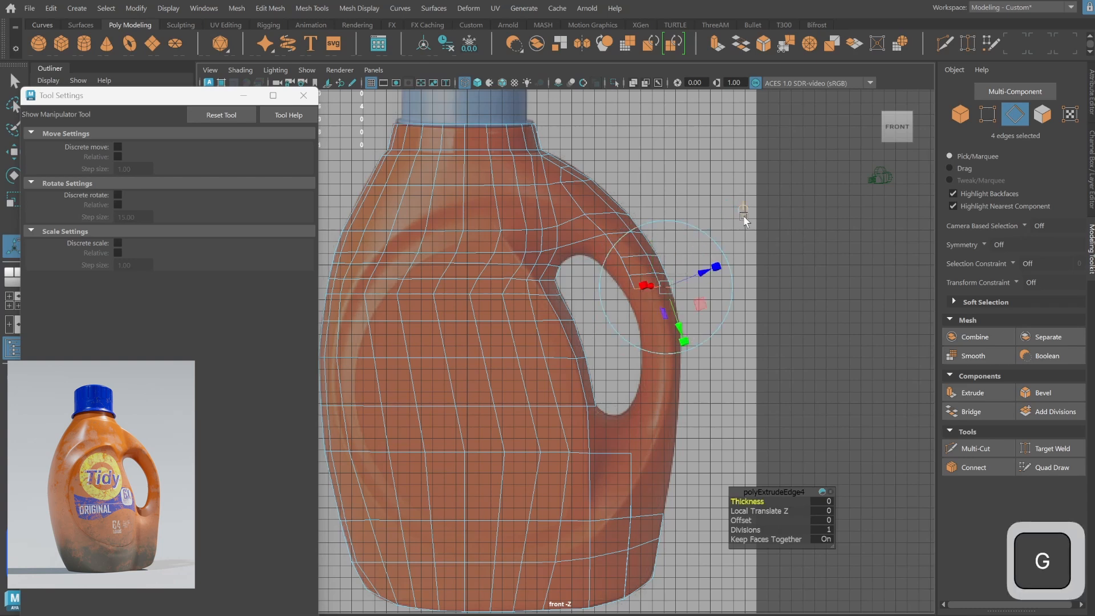
left_click(637, 294)
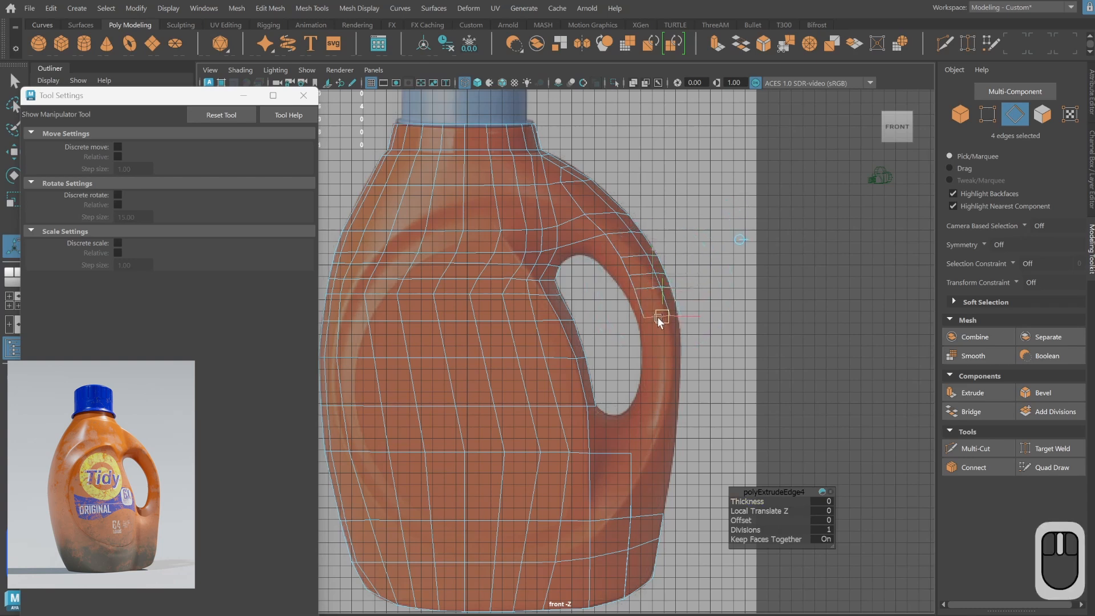
key("q")
Fit handle vertices to the reference, moving the upper-handle pair to about X 10.49, Y 34.81 and the tip's outer vertex to X 18.19, Y 25.58.
left_click(988, 115)
right_click_drag(604, 238, 618, 233, "alt")
key("w")
left_click_drag(618, 233, 655, 302)
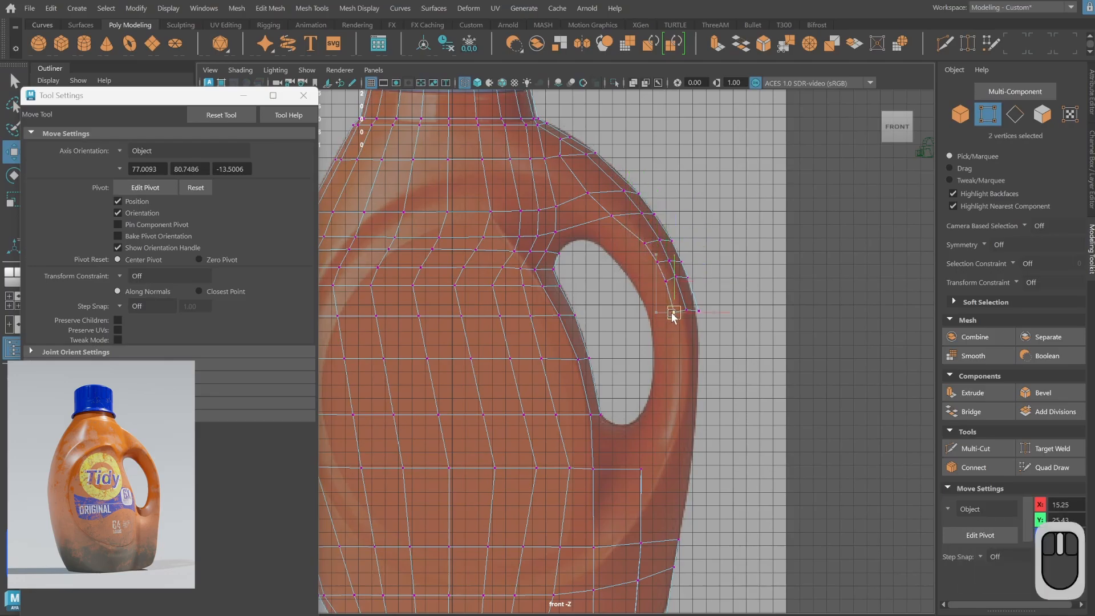
left_click_drag(586, 185, 587, 182)
scroll(599, 200, "down", 1)
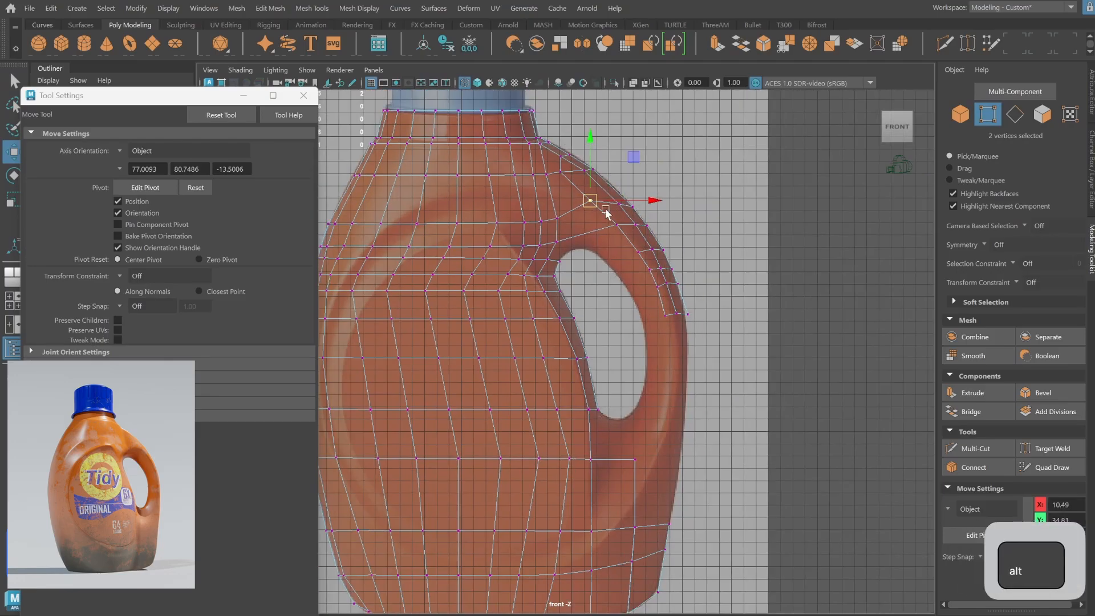
middle_click_drag(604, 207, 596, 170, "alt")
left_click_drag(680, 277, 681, 277)
Extrude the handle's open end edges down in three longer segments, ending just below the handle opening.
left_click(1012, 117)
scroll(673, 257, "up", 2)
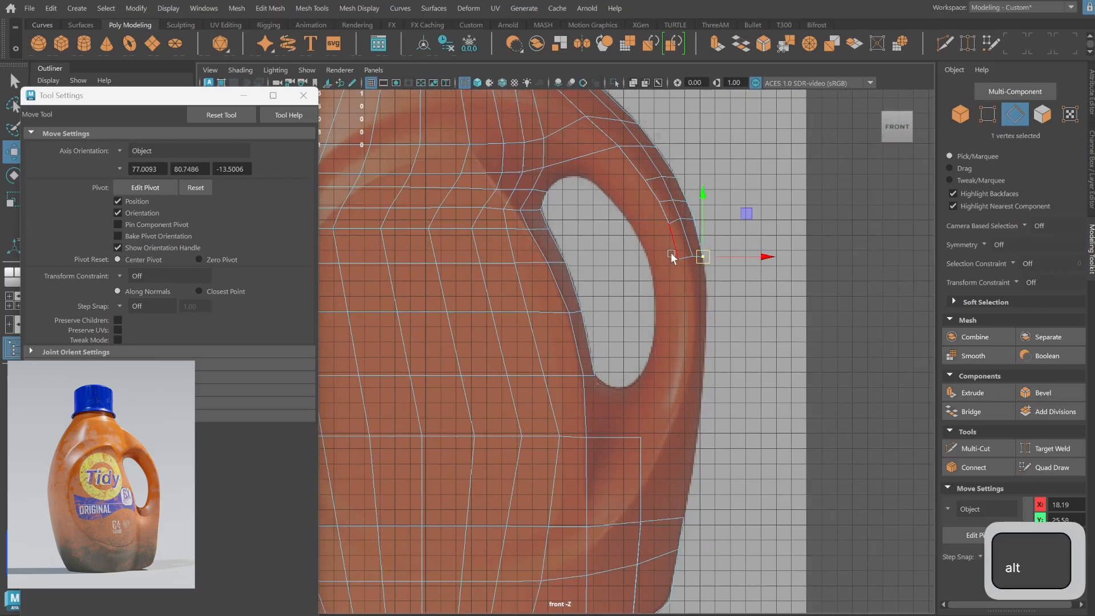
key("ctrl+e")
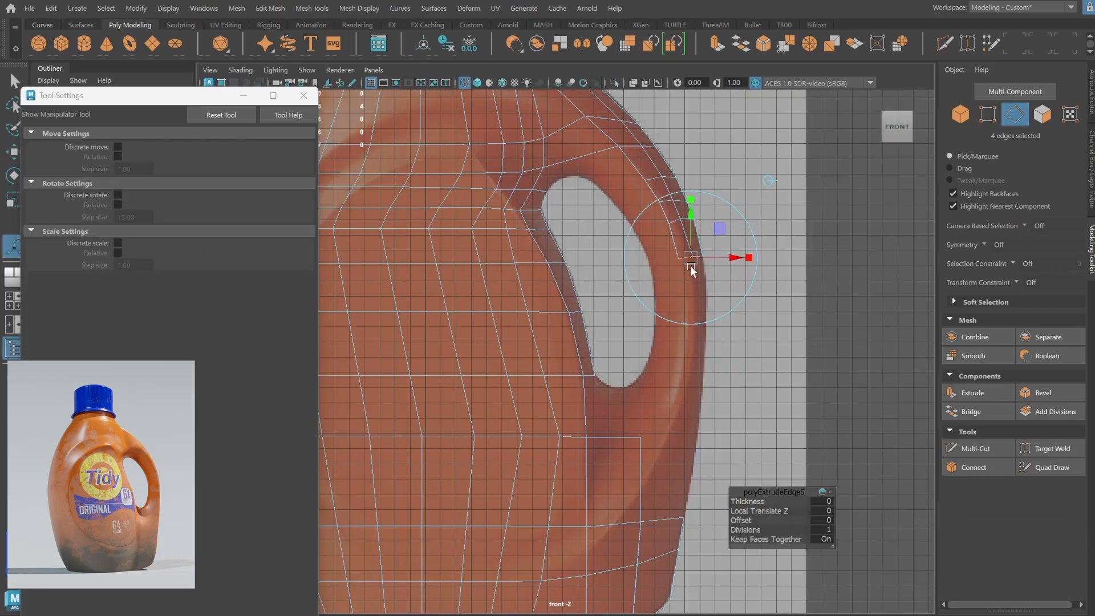
left_click_drag(690, 261, 693, 310)
key("r")
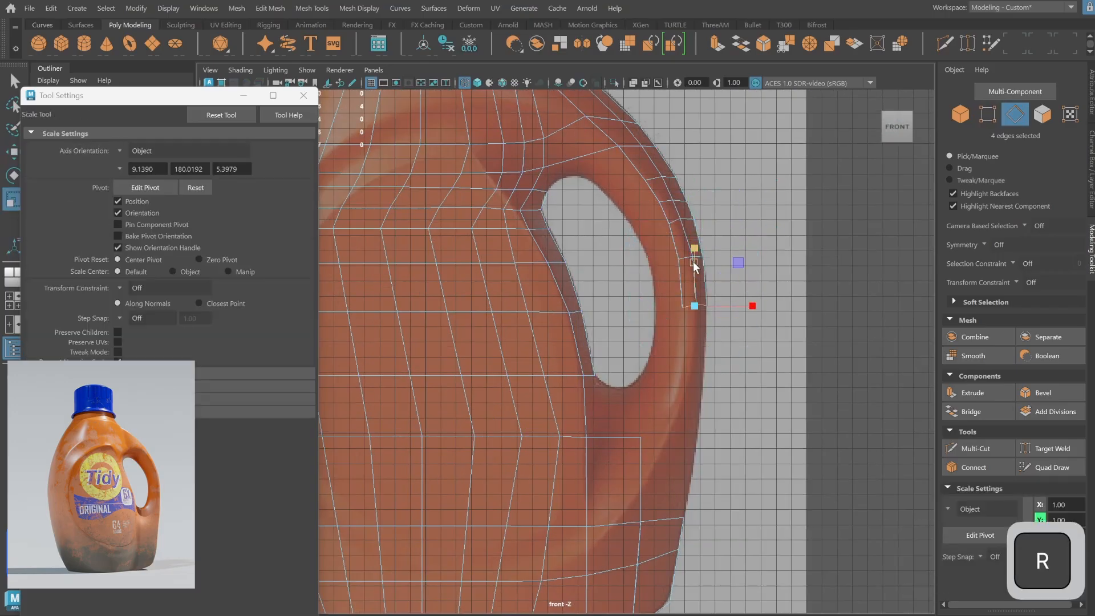
key("q")
key("ctrl+e")
middle_click_drag(697, 311, 685, 280, "alt")
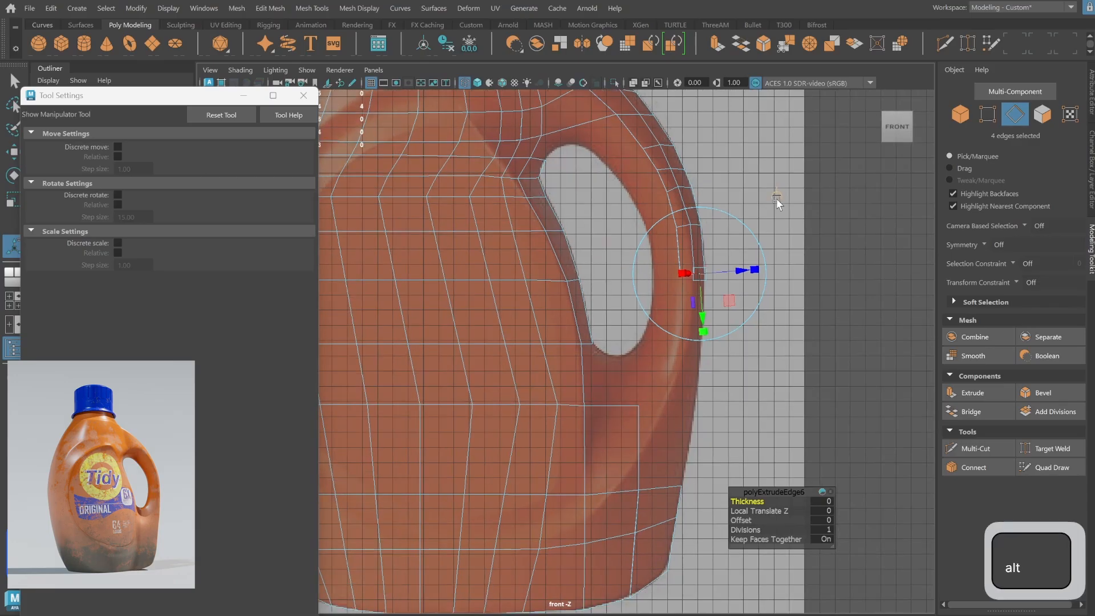
left_click(684, 275)
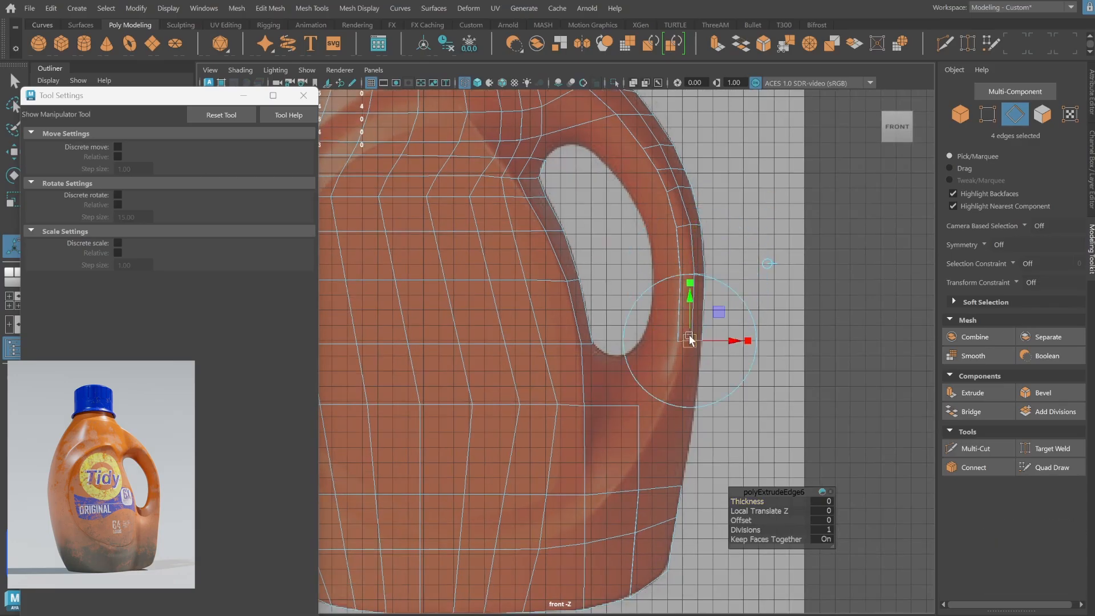
middle_click_drag(689, 340, 688, 356, "alt")
key("g")
left_click_drag(675, 358, 674, 429)
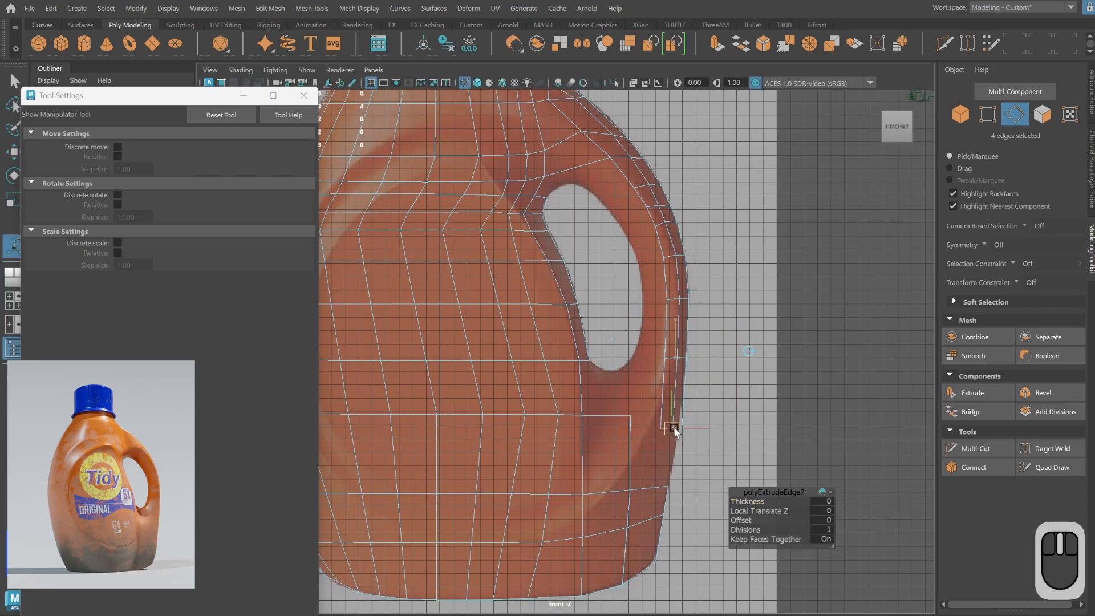
Inspect the extended handle in smooth mesh preview from the perspective view.
key("q")
key("space")
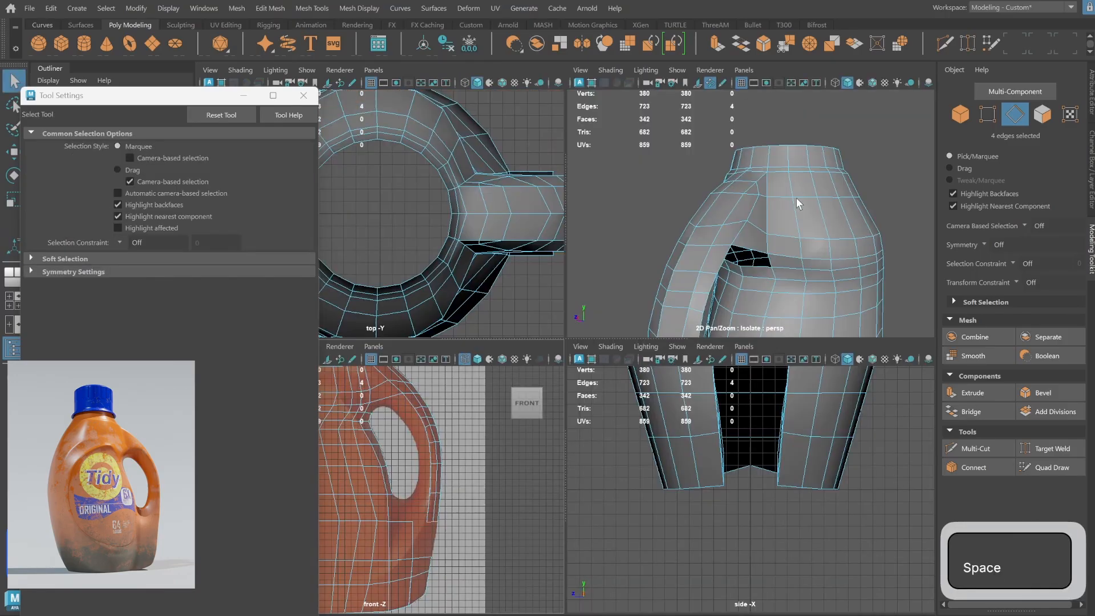
key("space")
left_click(960, 114)
left_click_drag(656, 365, 667, 322, "alt")
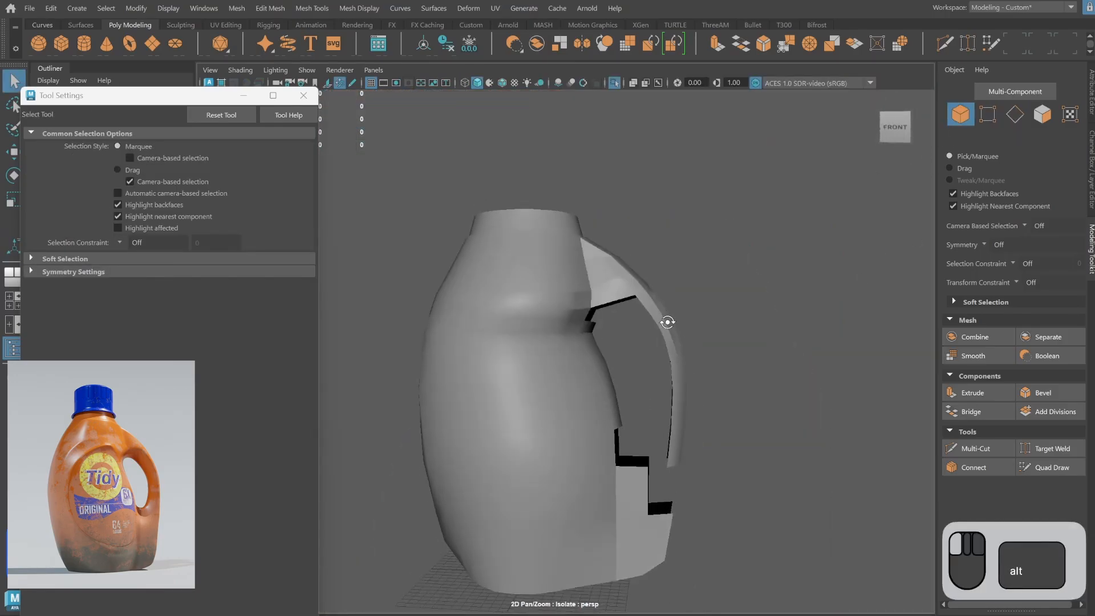
left_click(666, 336)
key("3")
left_click(744, 356)
left_click_drag(744, 356, 643, 396, "alt")
left_click(643, 396)
key("1")
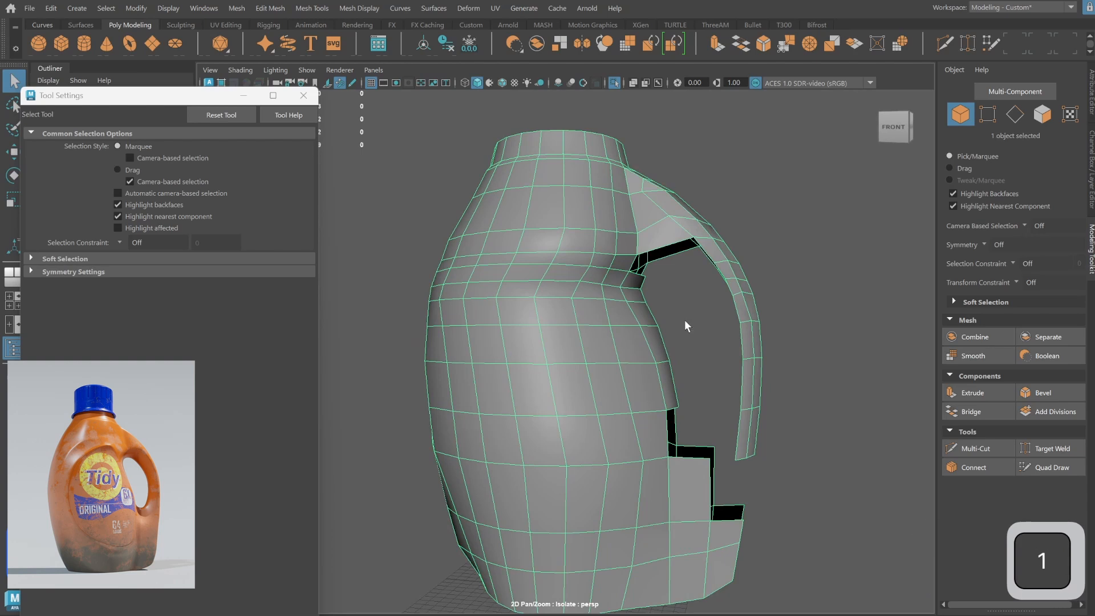
mouse_move(702, 291)
left_mouse_down("alt")
mouse_move(673, 283)
mouse_move(695, 264)
mouse_move(728, 286)
mouse_move(673, 296)
mouse_move(694, 296)
left_mouse_up("alt")
Extrude the two border edges at the handle opening's upper inner corner in two segments along the top of the opening.
key("space")
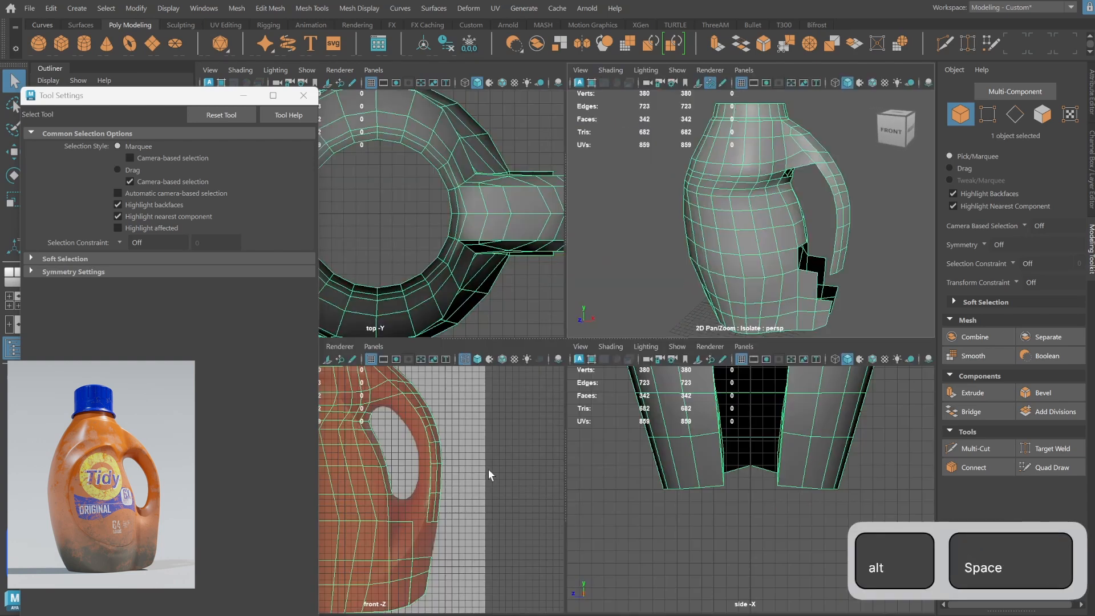
key("space")
middle_click_drag(607, 268, 640, 325, "alt")
scroll(704, 262, "up", 1)
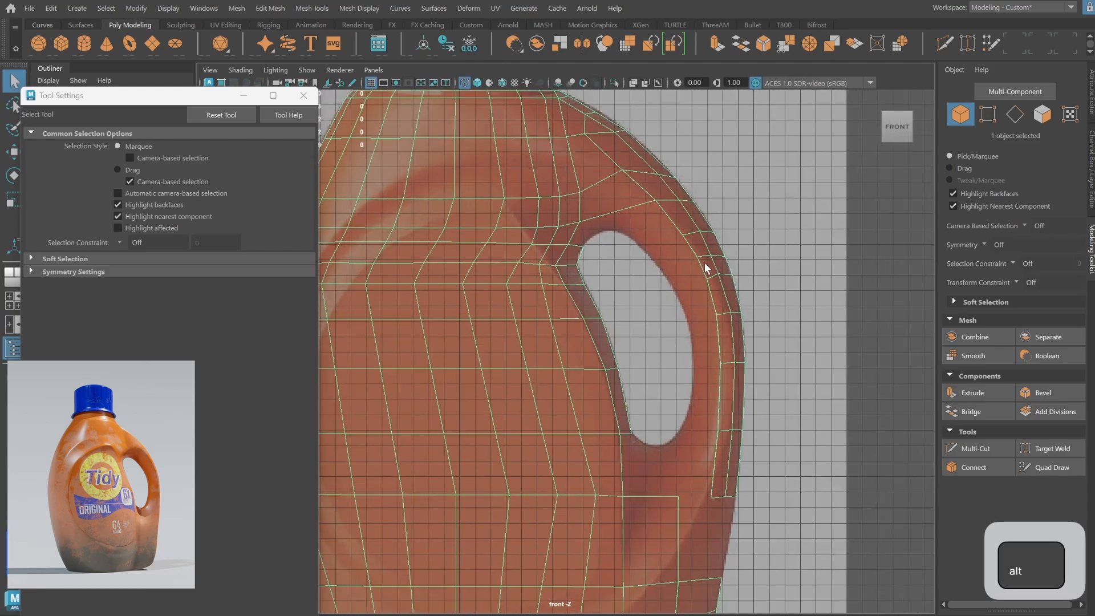
key("F10")
middle_click_drag(738, 179, 747, 228, "alt")
scroll(584, 290, "up", 2)
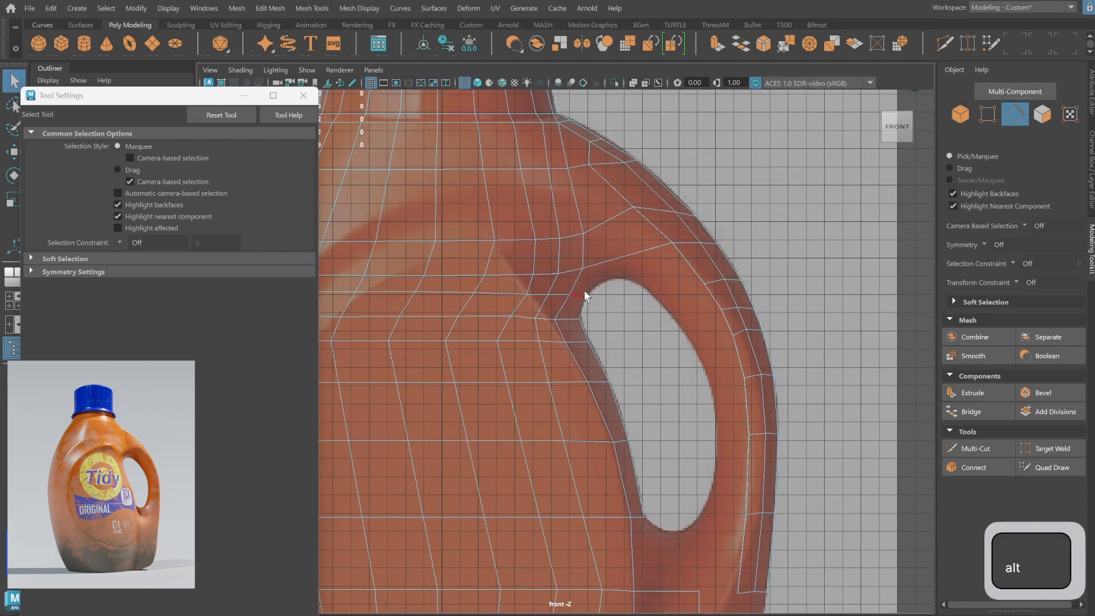
left_click(585, 293)
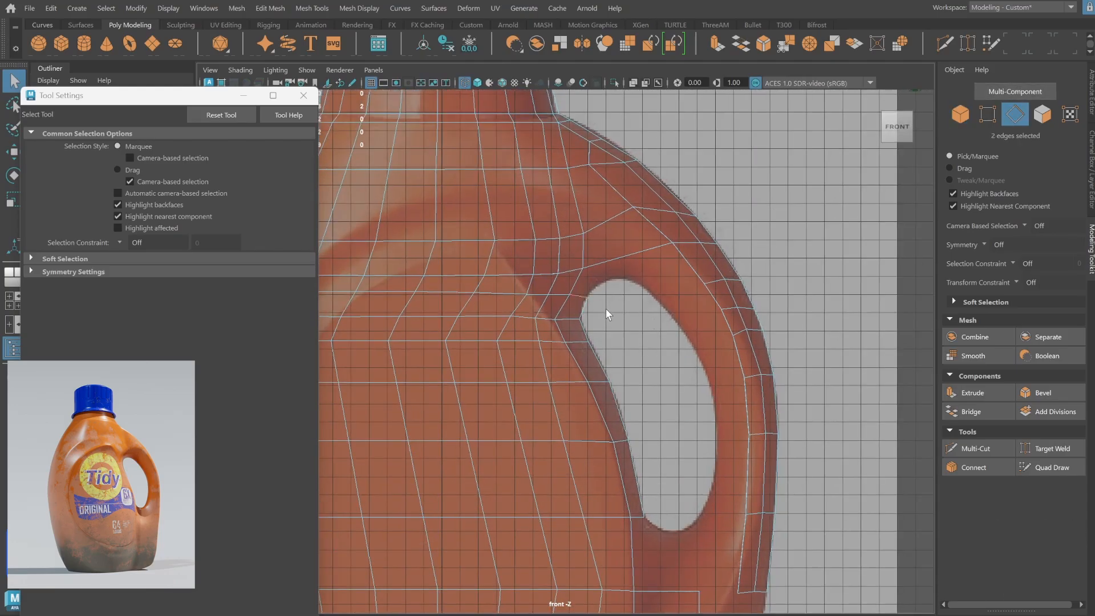
key("g")
left_click(656, 218)
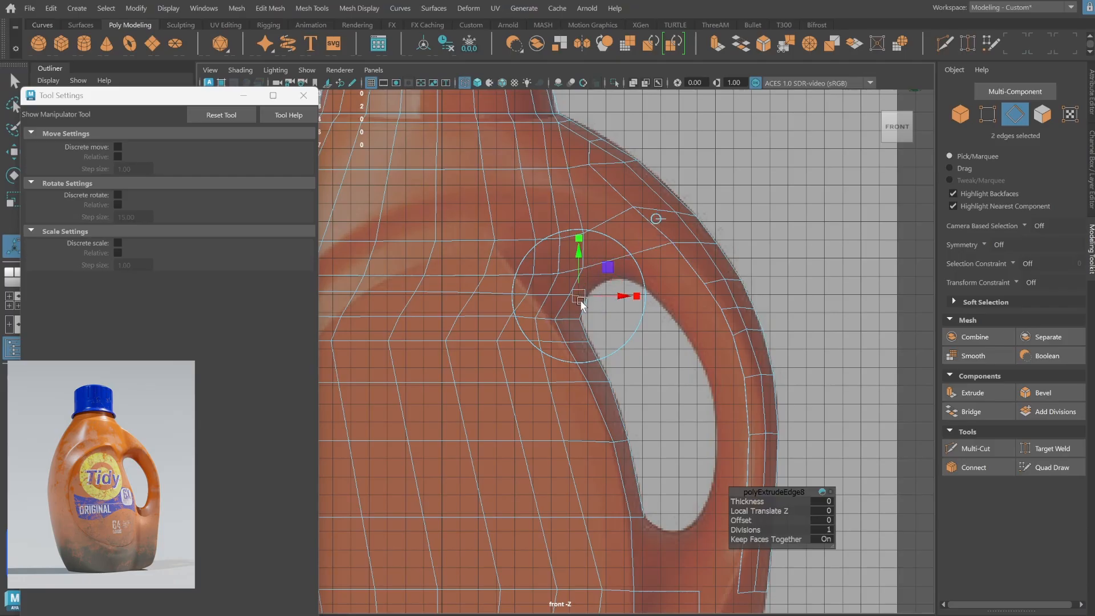
middle_click_drag(580, 304, 601, 278)
key("g")
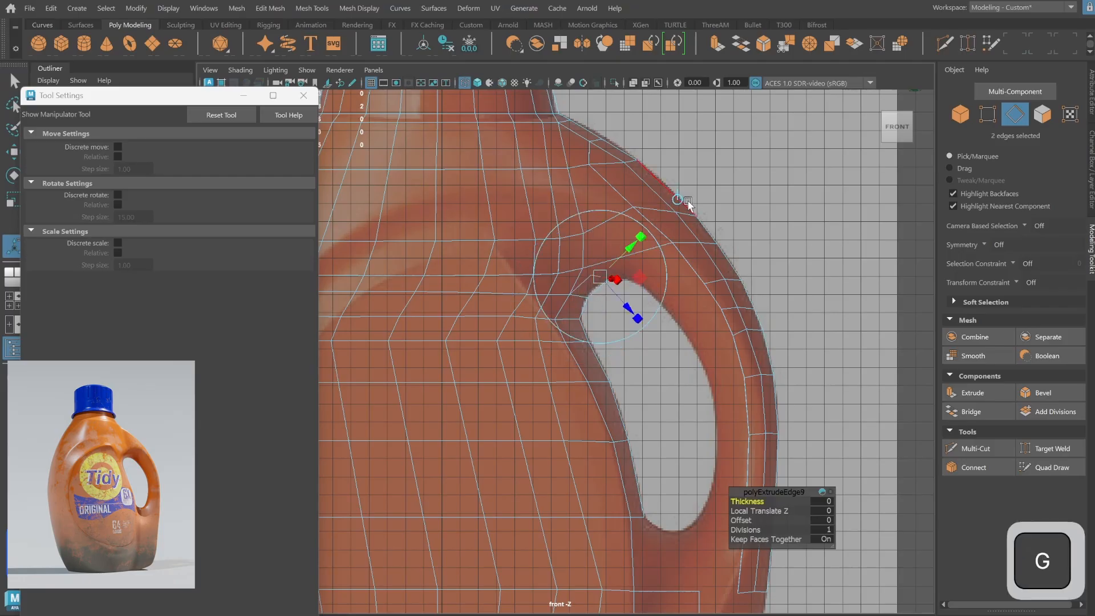
middle_click_drag(606, 277, 642, 264)
Reposition the vertices of the new extruded strip to follow the upper edge of the handle opening.
key("q")
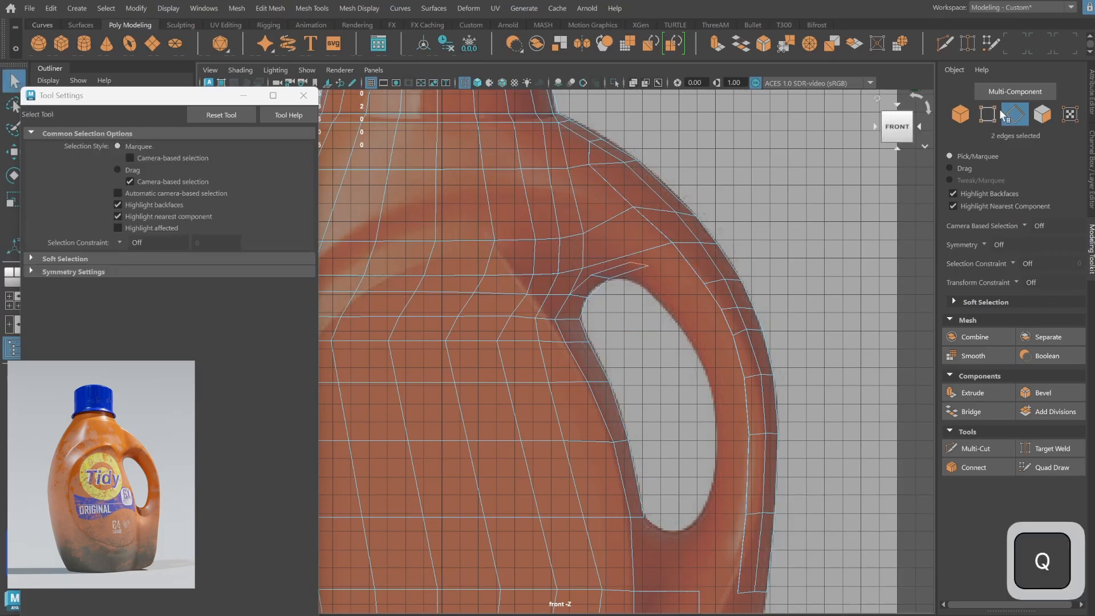
left_click(988, 113)
left_click(645, 265)
key("w")
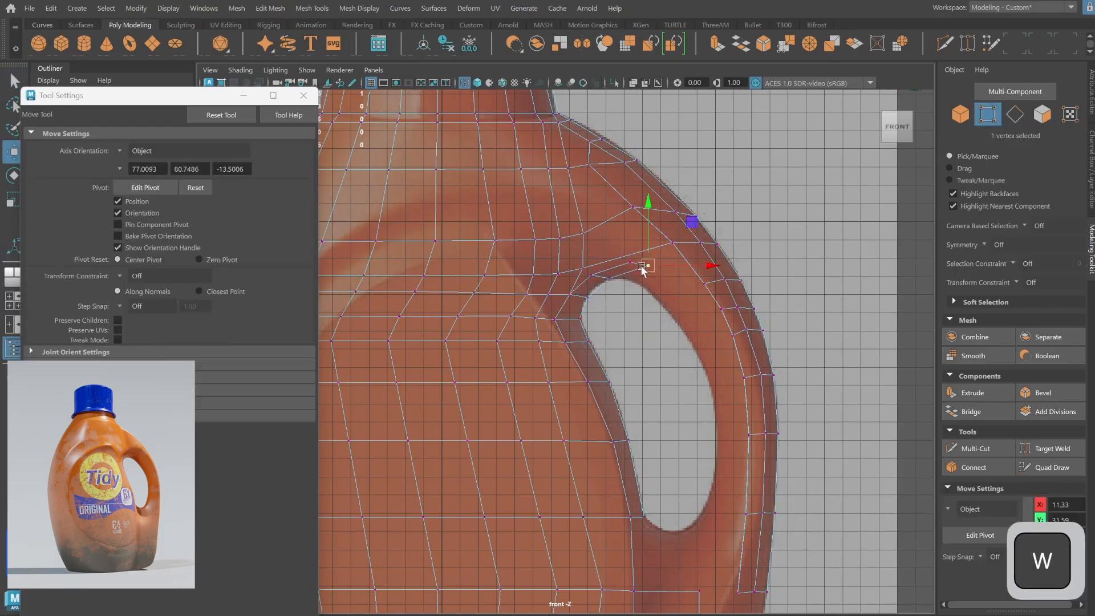
middle_click_drag(642, 265, 641, 277)
left_click_drag(620, 256, 637, 270)
middle_click_drag(631, 263, 643, 271)
left_click_drag(582, 269, 596, 281)
mouse_move(592, 276)
middle_mouse_down()
mouse_move(606, 272)
mouse_move(584, 269)
middle_mouse_up()
Snap vertices of the extruded strip to the neighbouring vertices of the upper handle.
key("w")
key("v")
left_click_drag(635, 261, 650, 273)
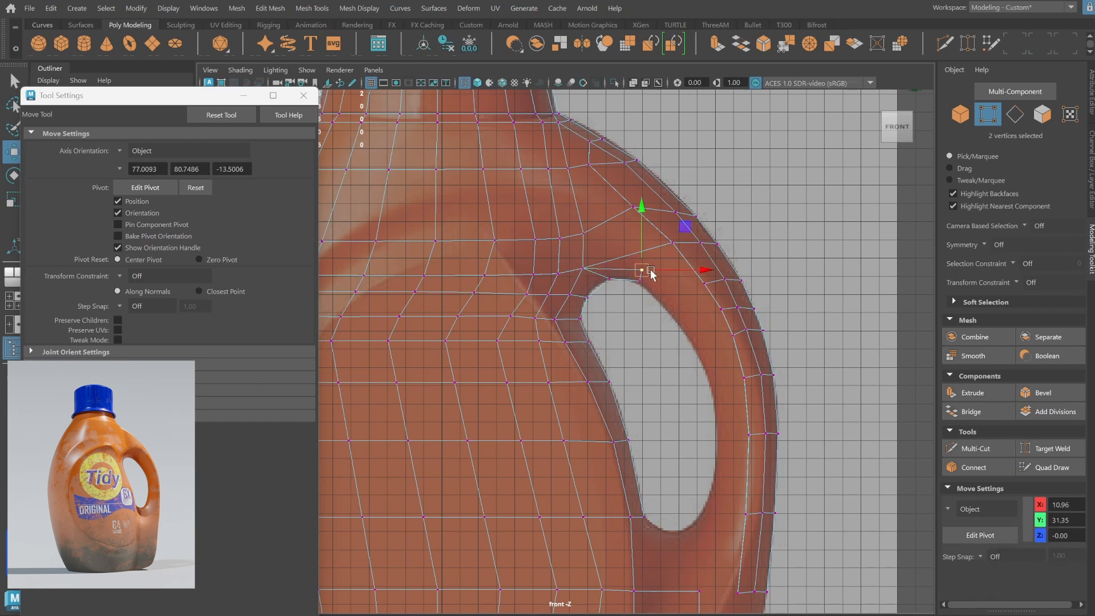
key("v")
middle_click_drag(640, 269, 682, 233)
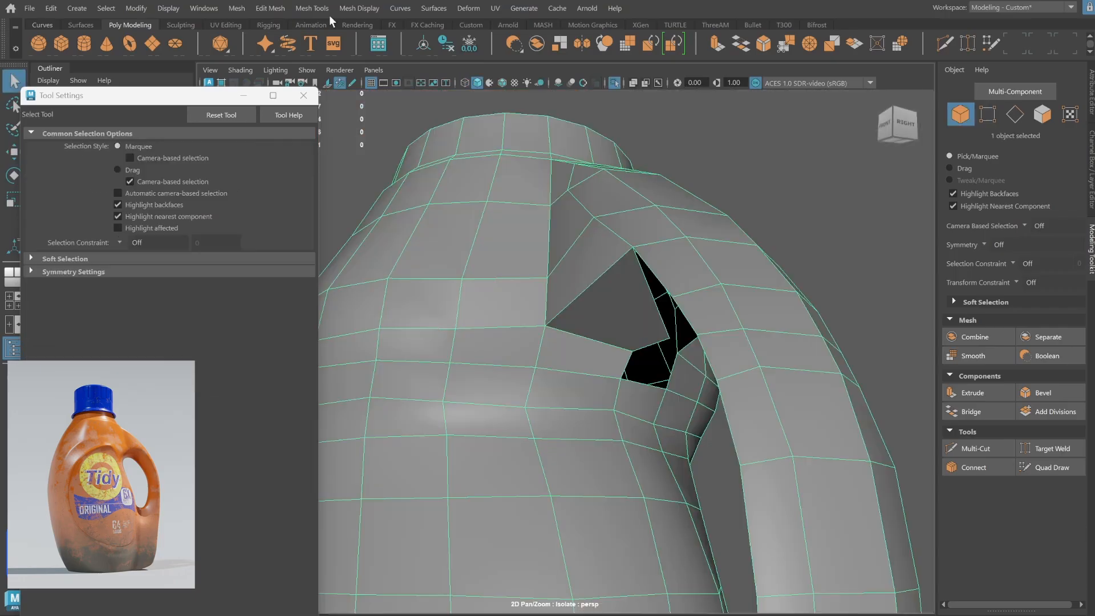
Check the underside of the upper handle and its overall shape in smooth preview from several angles.
left_click(237, 8)
right_click_drag(774, 320, 685, 297, "alt")
left_click(960, 114)
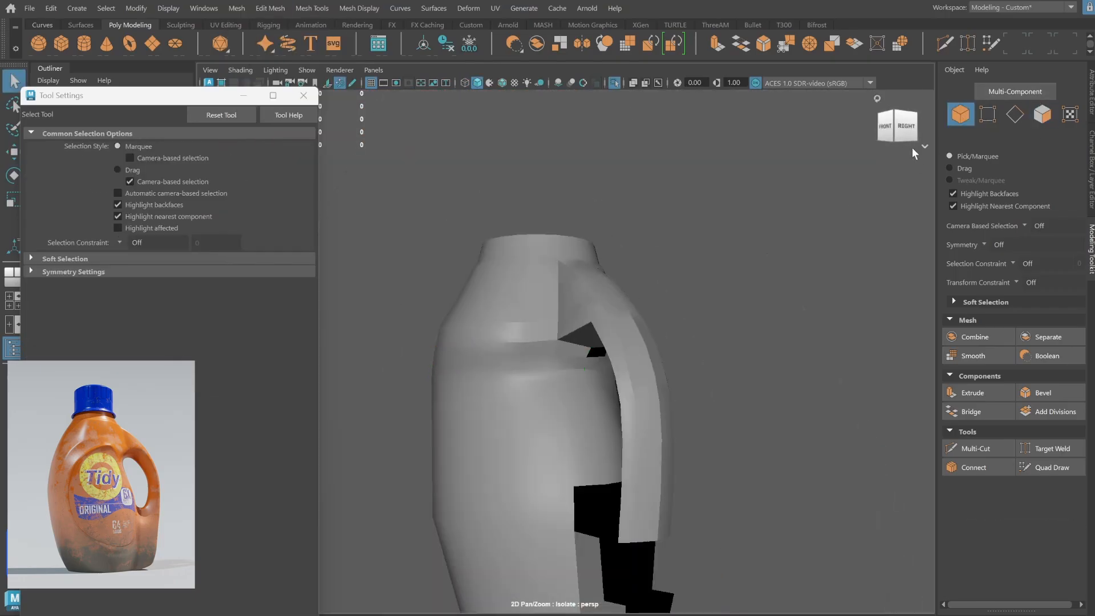
left_click_drag(530, 320, 616, 328, "alt")
left_click(604, 330)
key("3")
left_click(666, 328)
right_click_drag(665, 327, 633, 364, "alt")
left_click_drag(633, 366, 565, 328, "alt")
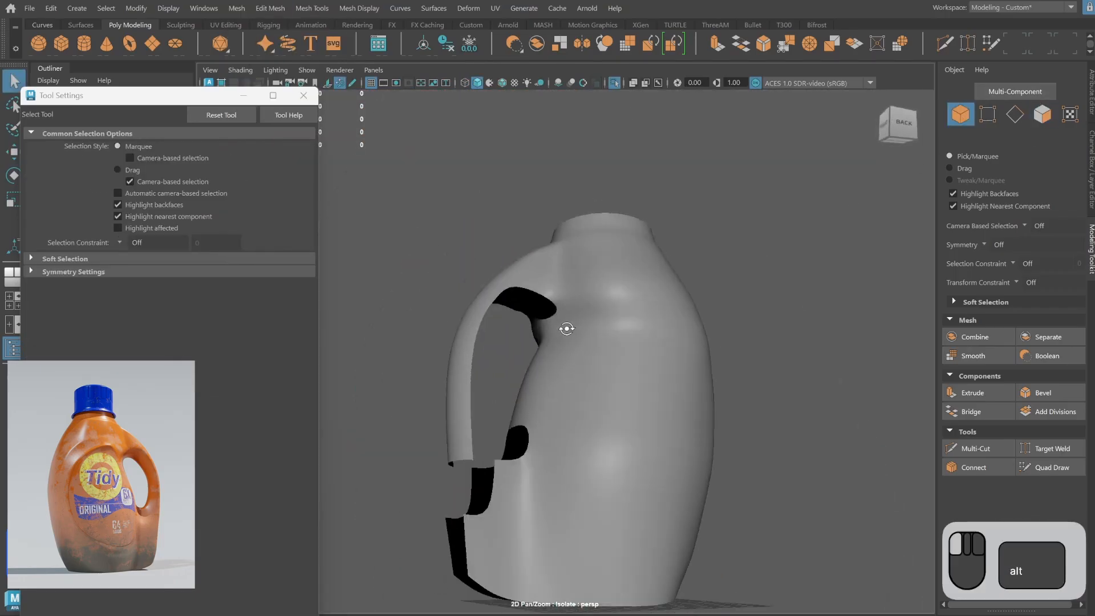
left_click(565, 327)
key("1")
Bridge the two open edges on the underside of the upper handle near the bottle body.
right_click_drag(565, 327, 909, 313, "alt")
mouse_move(910, 313)
left_mouse_down("alt")
mouse_move(677, 333)
mouse_move(657, 318)
mouse_move(685, 305)
left_mouse_up("alt")
right_click_drag(685, 306, 758, 337, "alt")
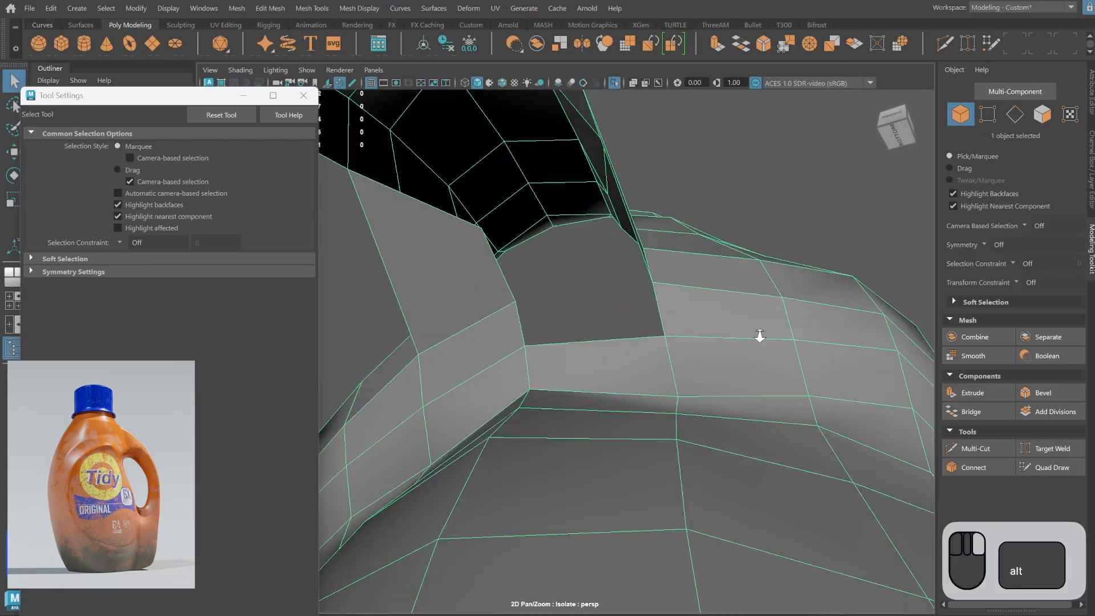
left_click_drag(758, 337, 793, 328, "alt")
left_click(1016, 114)
left_click(574, 327)
left_click(738, 345, "shift")
right_click_drag(740, 344, 727, 509, "shift")
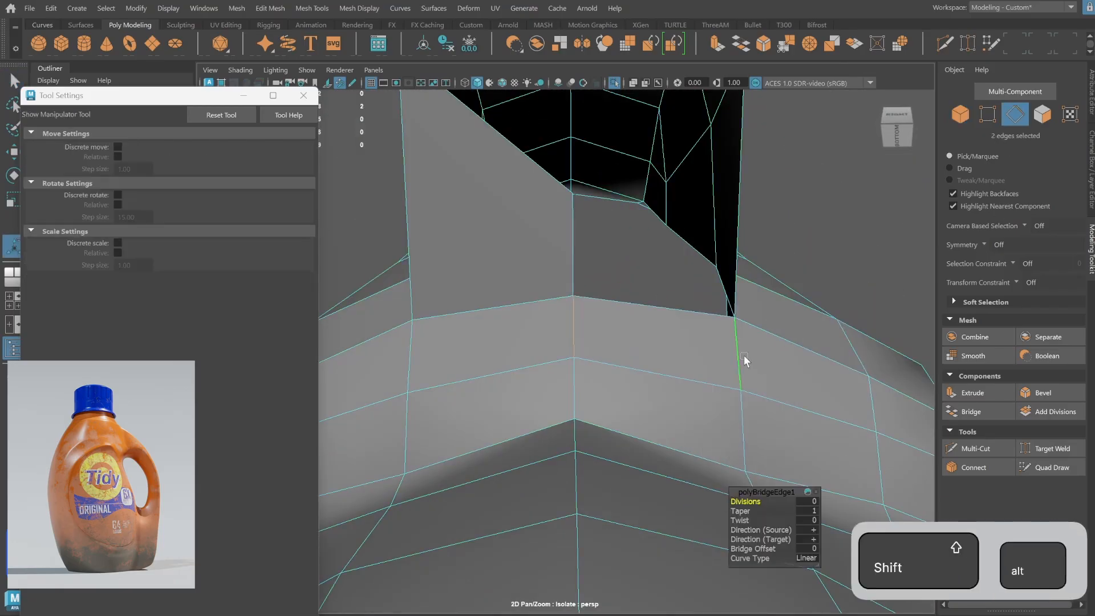
Extrude one open edge of the upper handle's underside along the inner contour of the handle opening.
mouse_move(744, 356)
left_mouse_down("alt")
mouse_move(607, 406)
mouse_move(583, 402)
left_mouse_up("alt")
left_click(510, 435)
left_click_drag(478, 410, 550, 392, "alt")
key("space")
key("space")
right_click_drag(384, 455, 873, 170, "alt")
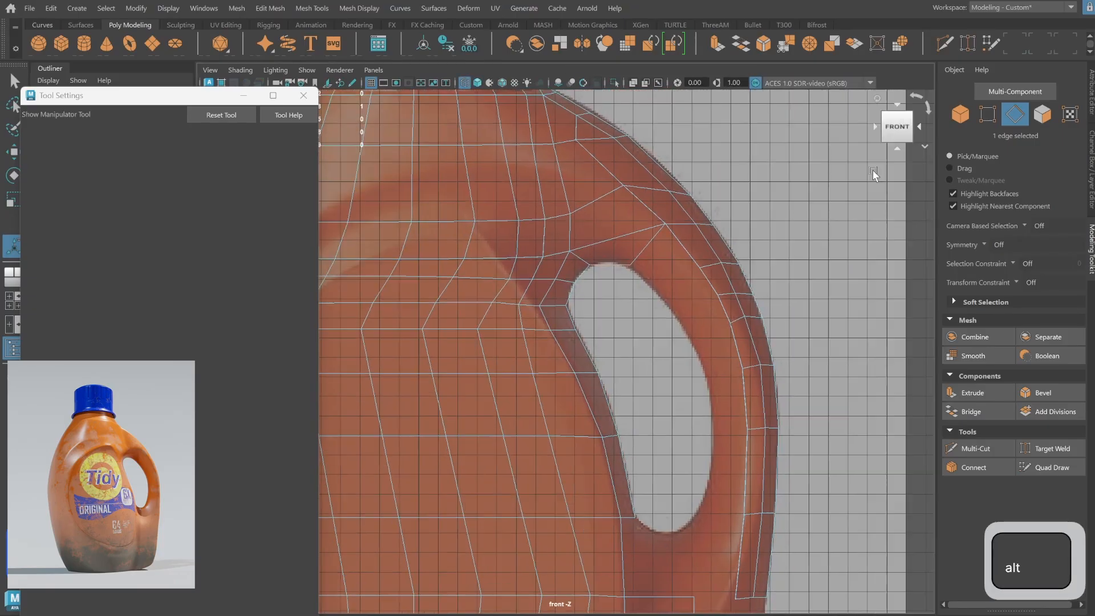
right_click_drag(703, 228, 704, 265, "shift")
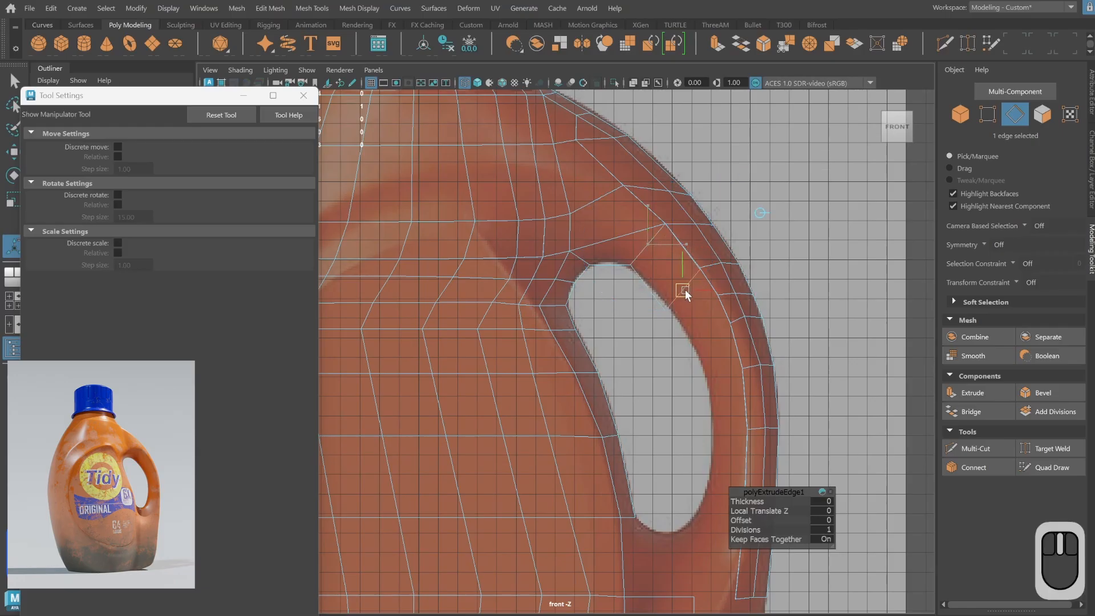
key("ctrl+e")
left_click_drag(707, 327, 714, 346)
Continue extruding the inner handle edge in several segments down the outer side of the opening, past its lower end.
key("g")
left_click(781, 244)
key("g")
left_click(781, 283)
key("g")
left_click(802, 314)
middle_click_drag(733, 379, 724, 280, "alt")
left_click_drag(715, 290, 709, 437)
key("g")
left_click(798, 274)
Move the inner strip's vertices onto the opening's contour, placing the lower one at about X 14.79, Y 15.73.
key("q")
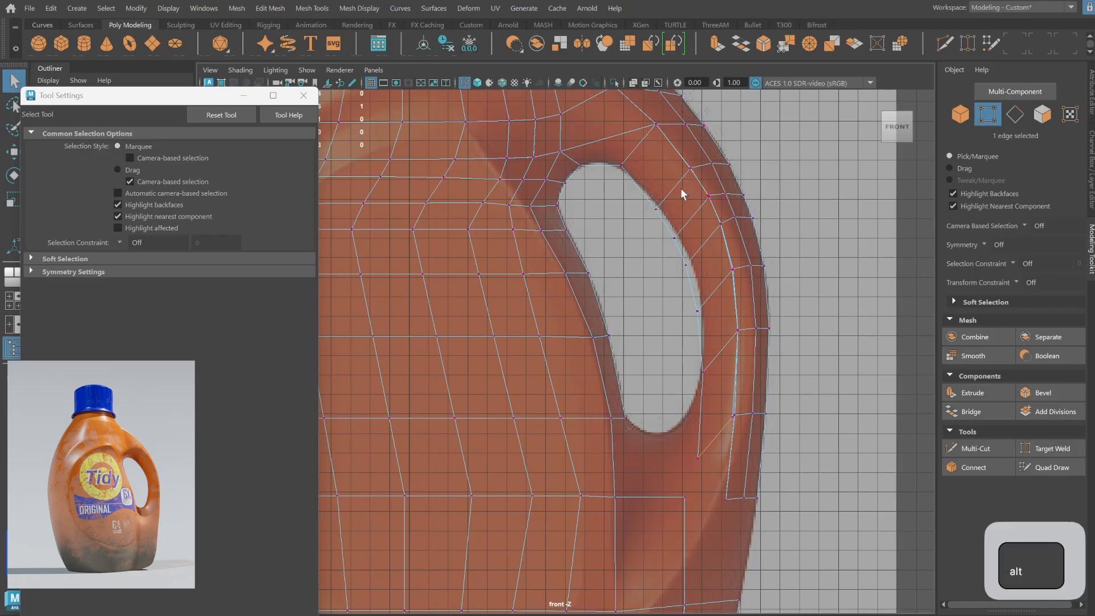
middle_click_drag(682, 194, 680, 260, "alt")
left_click(654, 274)
key("w")
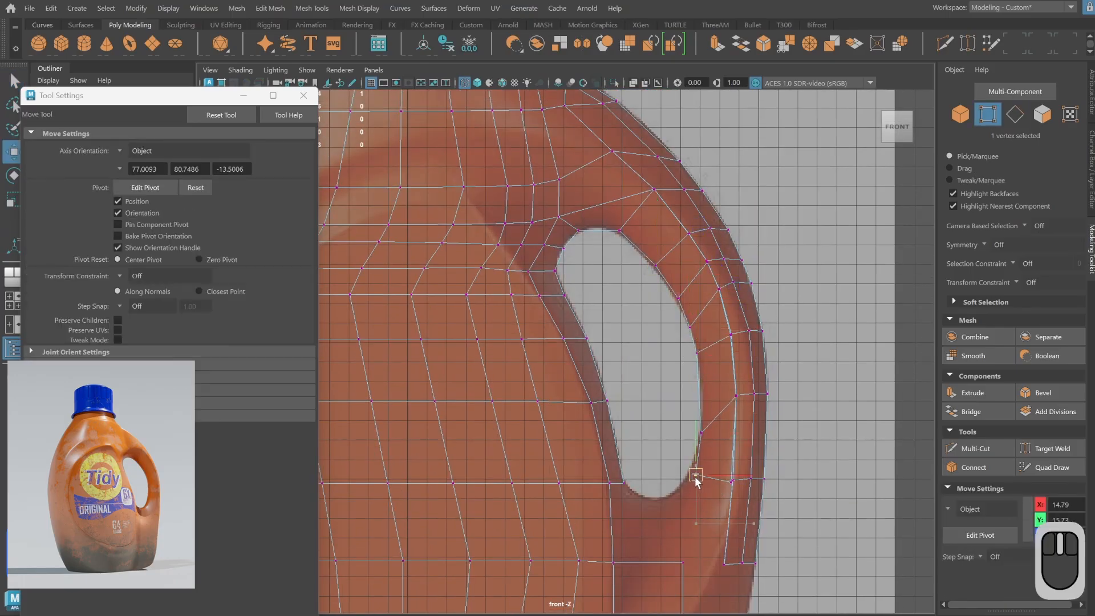
Merge the overlapping vertices where the inner and outer handle strips meet, near the handle's lower end at about X 16.56, Y 18.06.
key("space")
left_click_drag(741, 234, 585, 231, "alt")
key("space")
left_click_drag(829, 232, 862, 232, "alt")
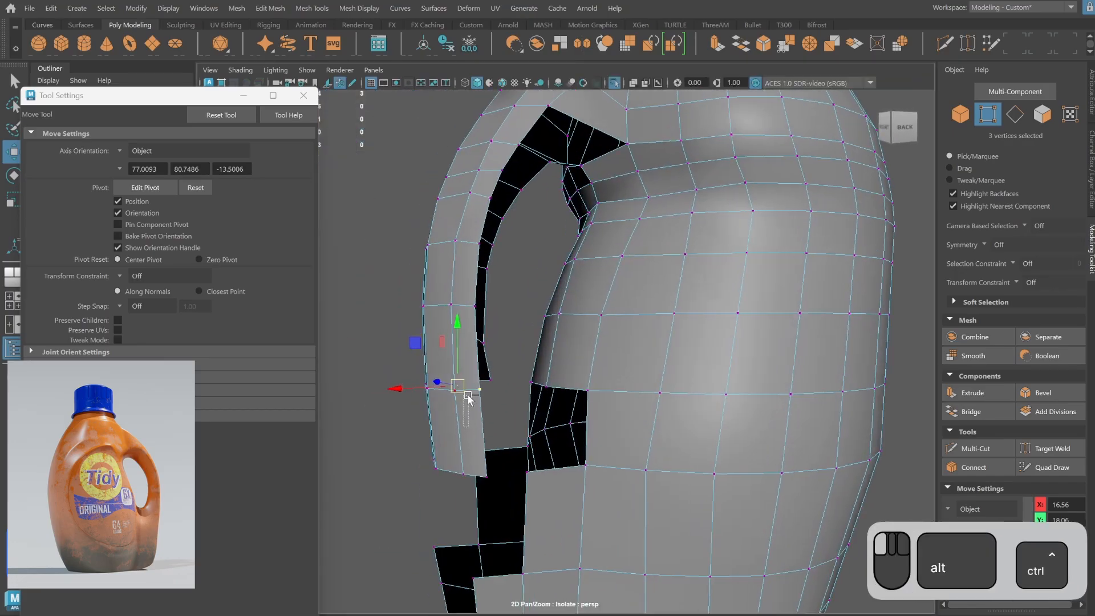
left_click(467, 394, "ctrl")
left_click_drag(467, 393, 705, 382, "alt")
right_click_drag(716, 374, 736, 265, "shift")
left_click_drag(733, 274, 639, 273, "alt")
left_click(961, 114)
left_click(787, 239)
scroll(577, 372, "down", 4)
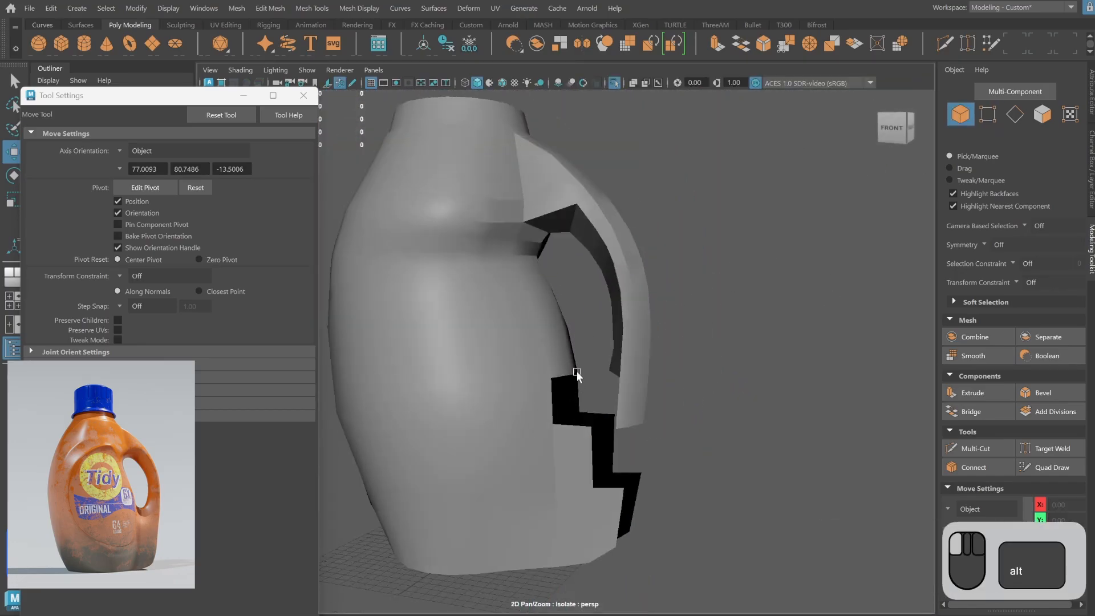
Merge the three overlapping vertices on the seam midway along the handle's front side, at X 16.58, Y 25.41.
left_click_drag(576, 371, 602, 382, "alt")
left_click(604, 369)
scroll(603, 376, "up", 3)
right_click_drag(673, 274, 645, 274)
scroll(642, 277, "up", 3)
left_click(589, 303)
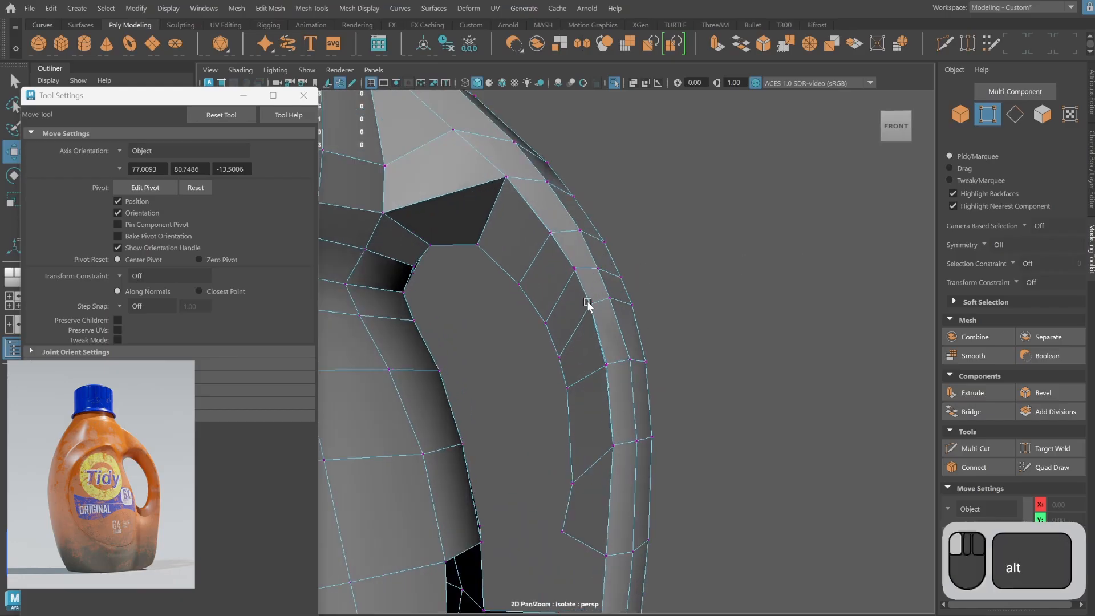
right_click(621, 319, "shift")
left_click(604, 361, "shift")
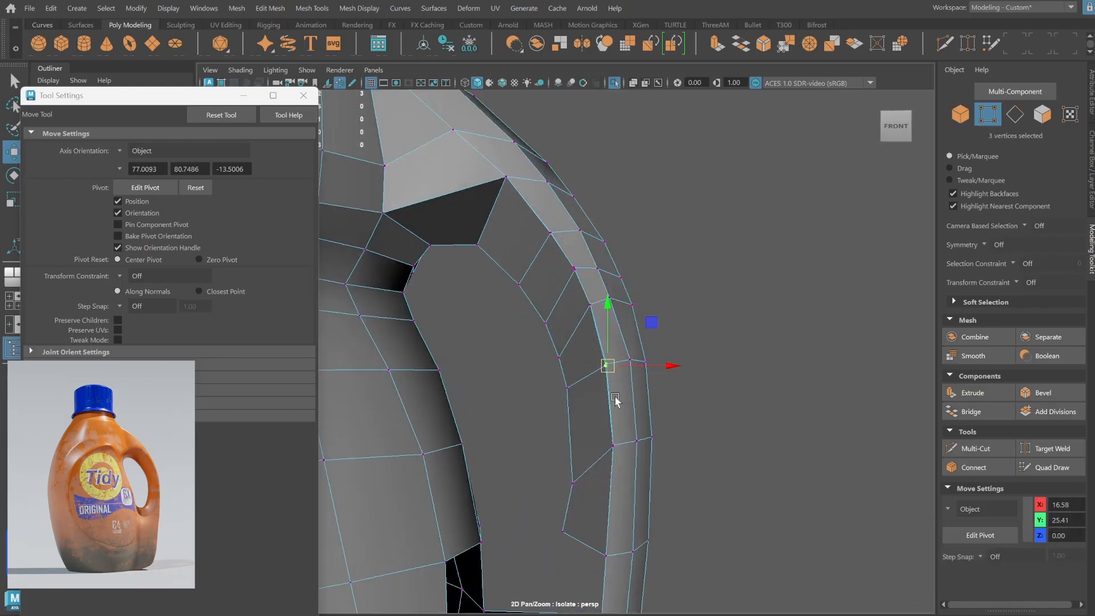
key("g")
left_click(654, 339)
right_click_drag(369, 90, 447, 262, "alt")
left_click_drag(447, 262, 590, 399, "ctrl+alt")
middle_click_drag(589, 398, 598, 436, "alt")
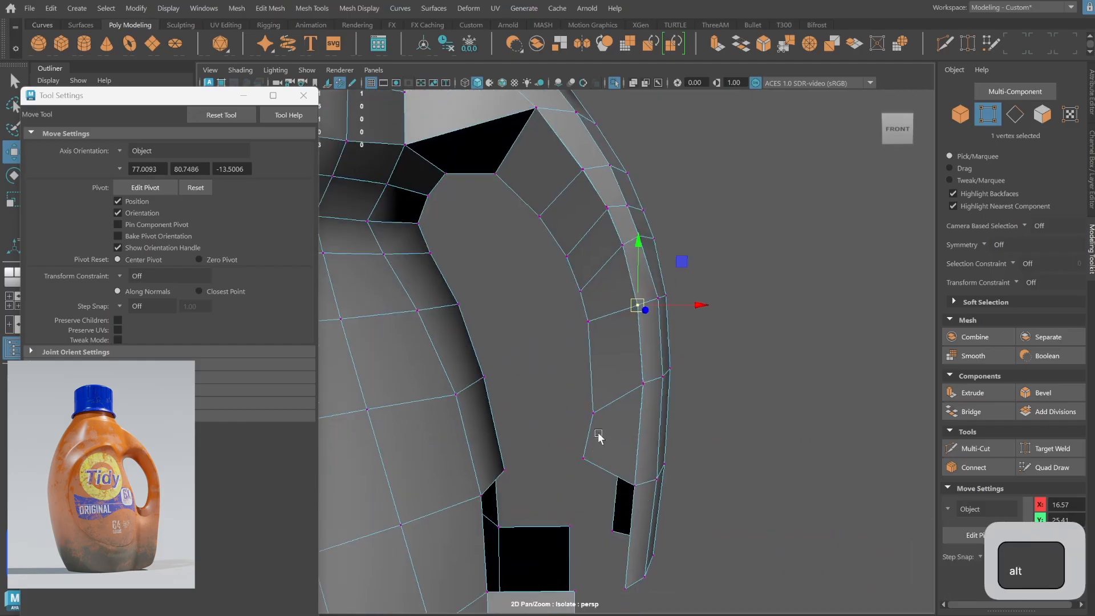
Examine the whole bottle and its handle in smoothed preview from several angles.
left_click_drag(598, 437, 726, 411, "alt")
right_click_drag(712, 439, 940, 131, "alt")
left_click_drag(940, 132, 788, 297, "alt")
key("F8")
right_click_drag(789, 296, 553, 420, "alt")
left_click_drag(553, 420, 692, 409, "alt")
key("3")
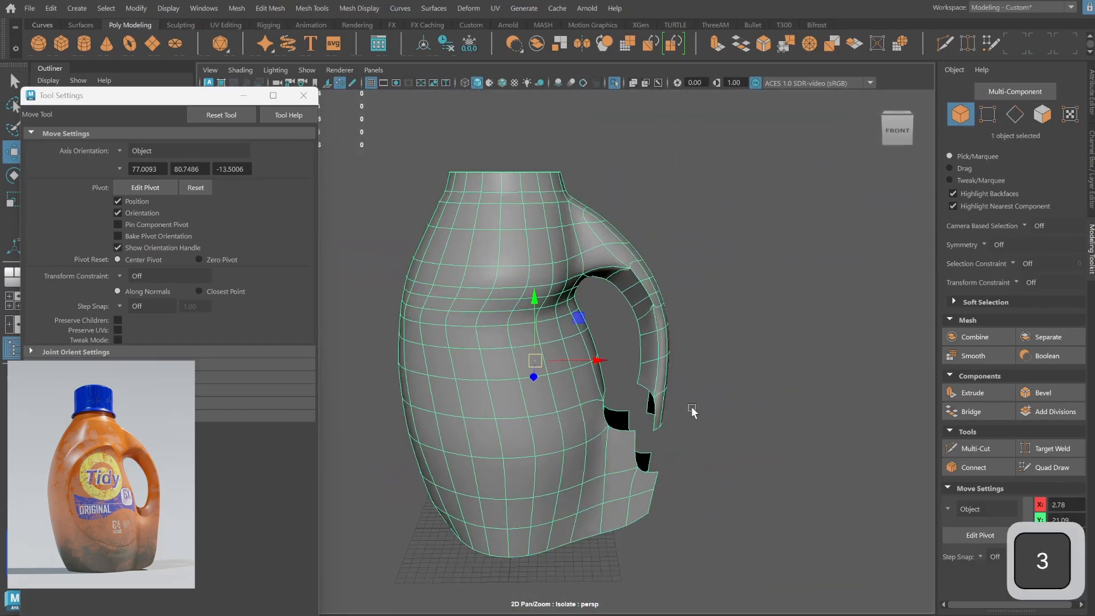
right_click_drag(605, 328, 679, 288, "alt")
key("1")
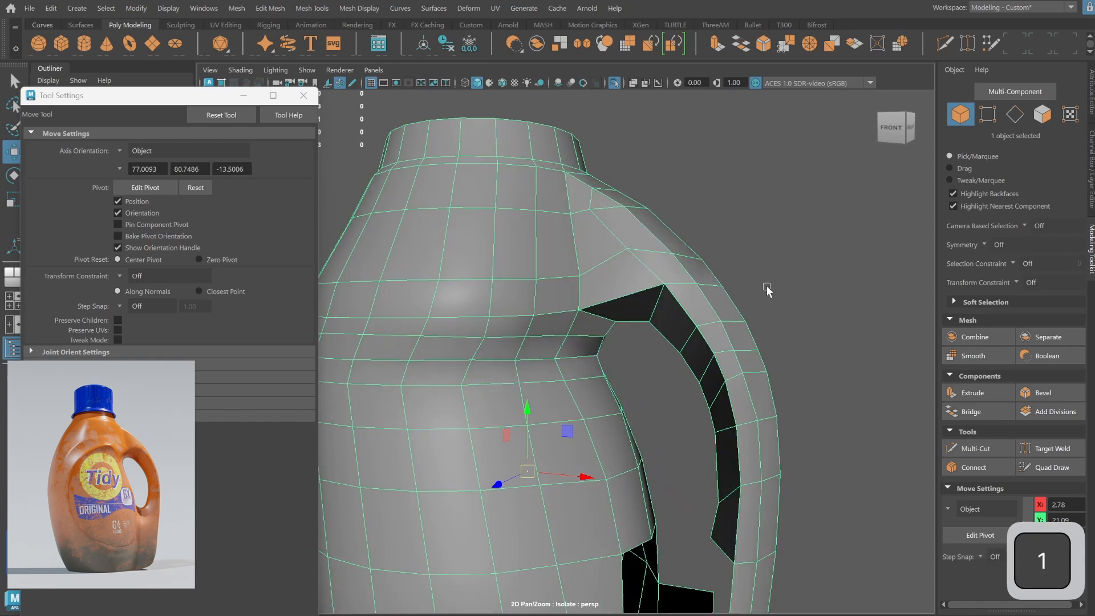
Merge the overlapping vertices on the upper handle's seam between its inner and outer strips, around X 14.96, Y 30.72.
key("F9")
left_click_drag(692, 273, 647, 344, "alt")
right_click_drag(649, 346, 702, 319, "alt")
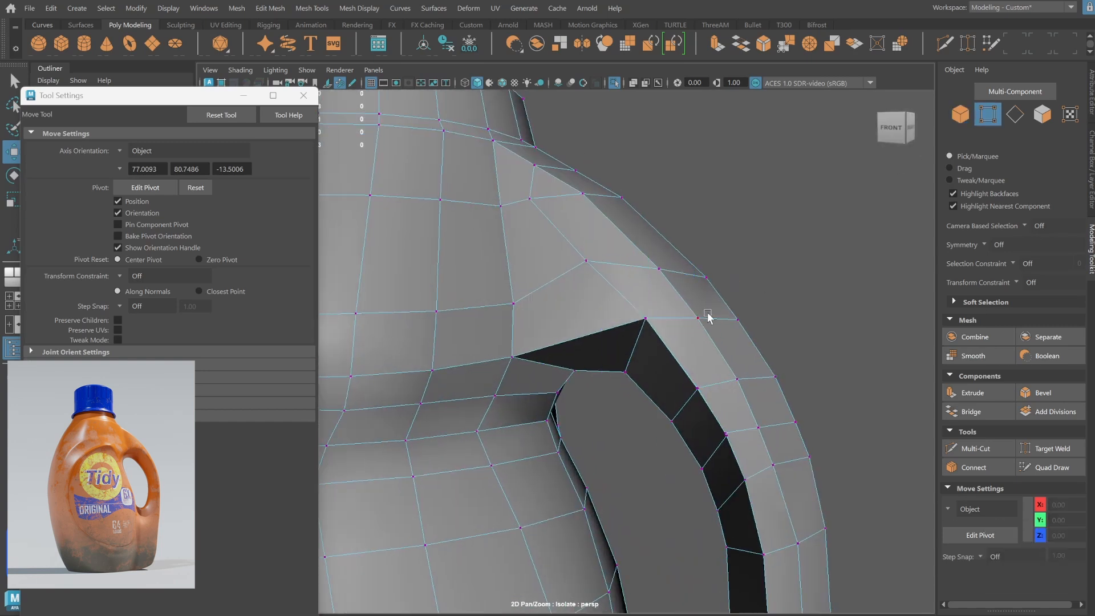
left_click_drag(678, 391, 693, 432, "alt")
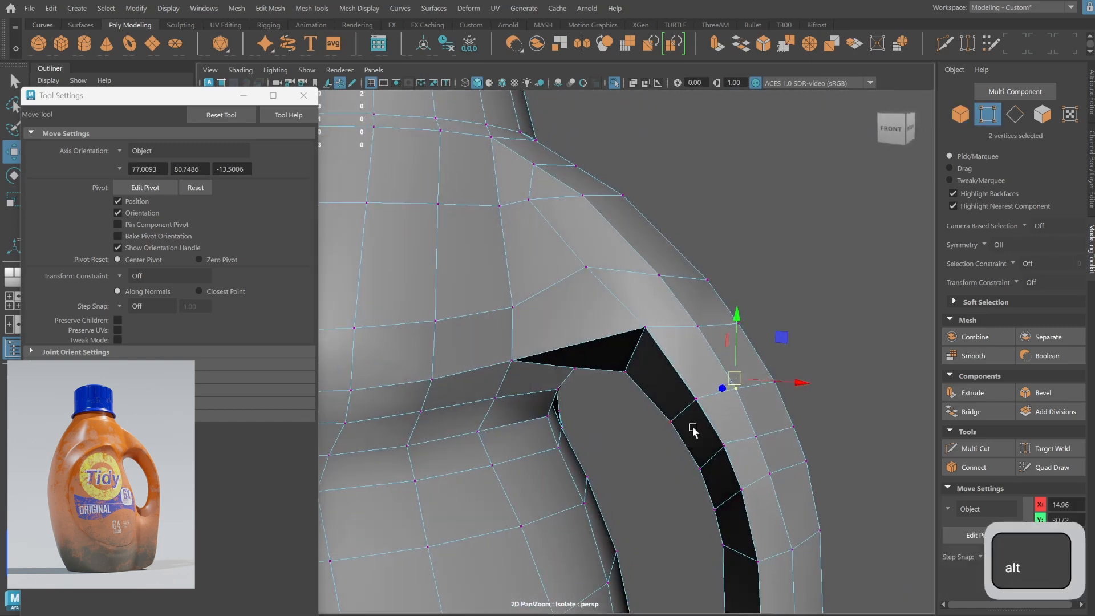
right_click_drag(806, 474, 710, 365, "alt")
left_click_drag(710, 365, 716, 377, "alt")
right_click_drag(716, 376, 733, 425, "alt")
left_click_drag(704, 344, 636, 365, "alt")
Merge the overlapping front seam vertices near the top of the opening at X 14.41, Y 30.59, and preview the bottle smoothed.
key("3")
right_click_drag(641, 318, 811, 306, "alt")
key("1")
left_click_drag(797, 326, 818, 335)
left_click_drag(818, 336, 810, 393, "alt")
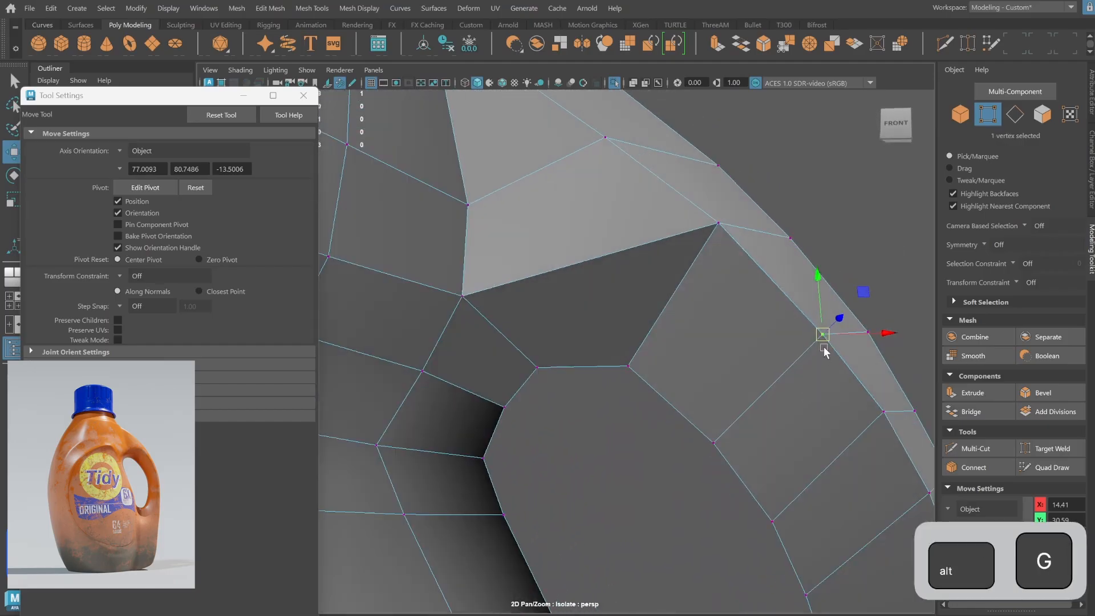
key("3")
left_click_drag(823, 347, 743, 304, "alt")
key("F8")
right_click_drag(743, 304, 533, 342, "alt")
left_click_drag(533, 343, 713, 283, "alt")
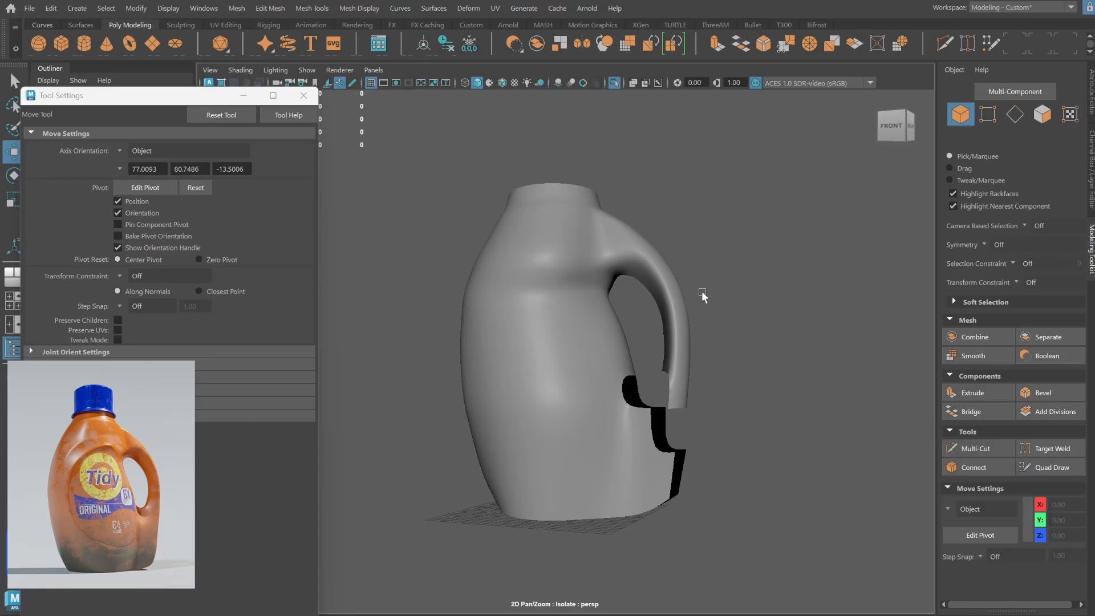
Move the two vertices at the lower end of the handle's outer strip to about X 17.02, Y 13.94.
left_click(682, 303)
key("space")
right_click_drag(628, 289, 765, 297, "alt")
key("F9")
left_click_drag(664, 399, 677, 422)
key("w")
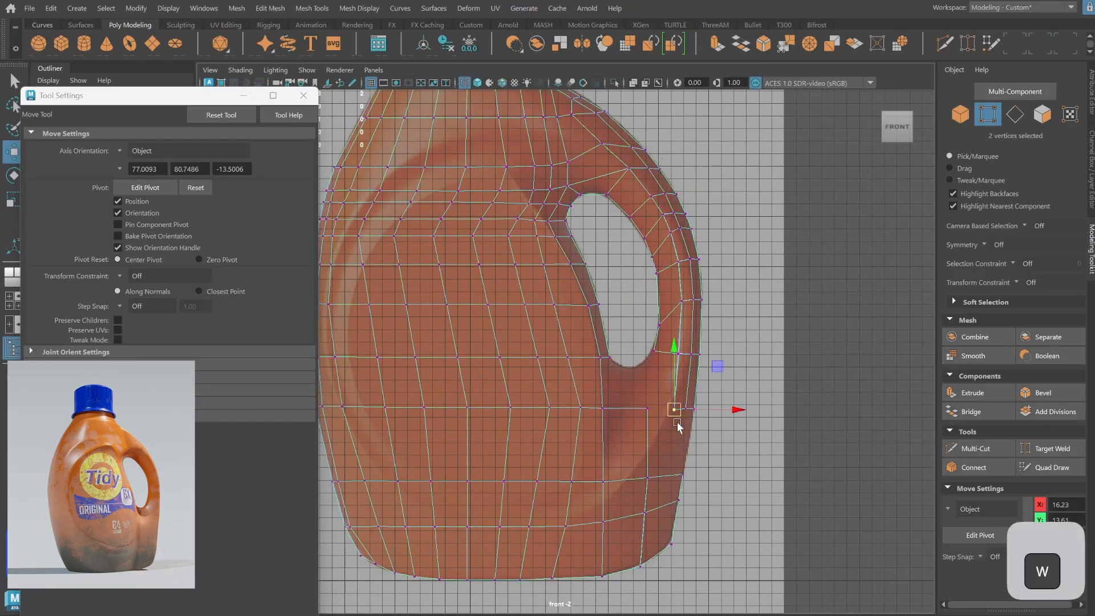
right_click_drag(683, 408, 643, 338, "alt")
right_click_drag(681, 371, 640, 371, "alt")
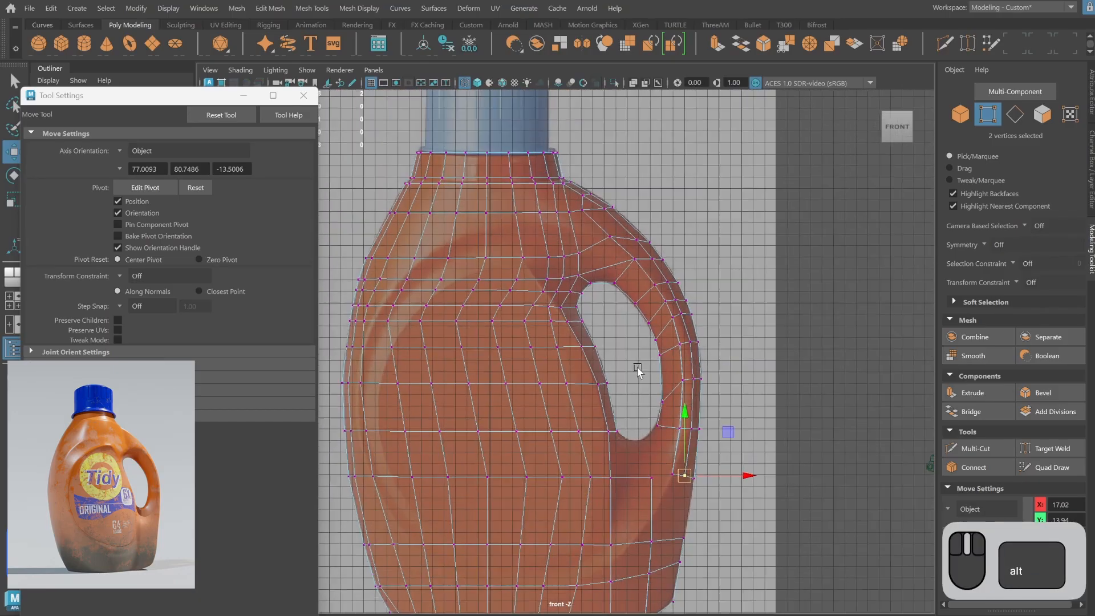
Extrude the open vertical edge of the lower body outward until it lines up with the handle strip's lower end.
key("space")
key("F8")
key("space")
left_click_drag(643, 296, 652, 381, "alt")
key("space")
key("space")
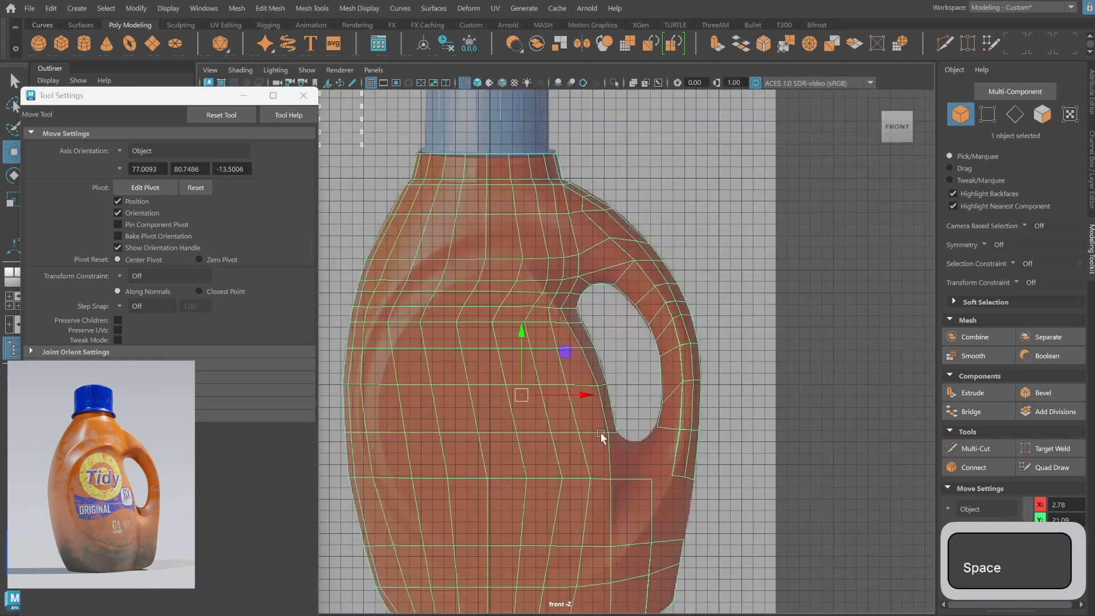
right_click_drag(649, 414, 645, 395, "alt")
middle_click_drag(645, 394, 649, 311, "alt")
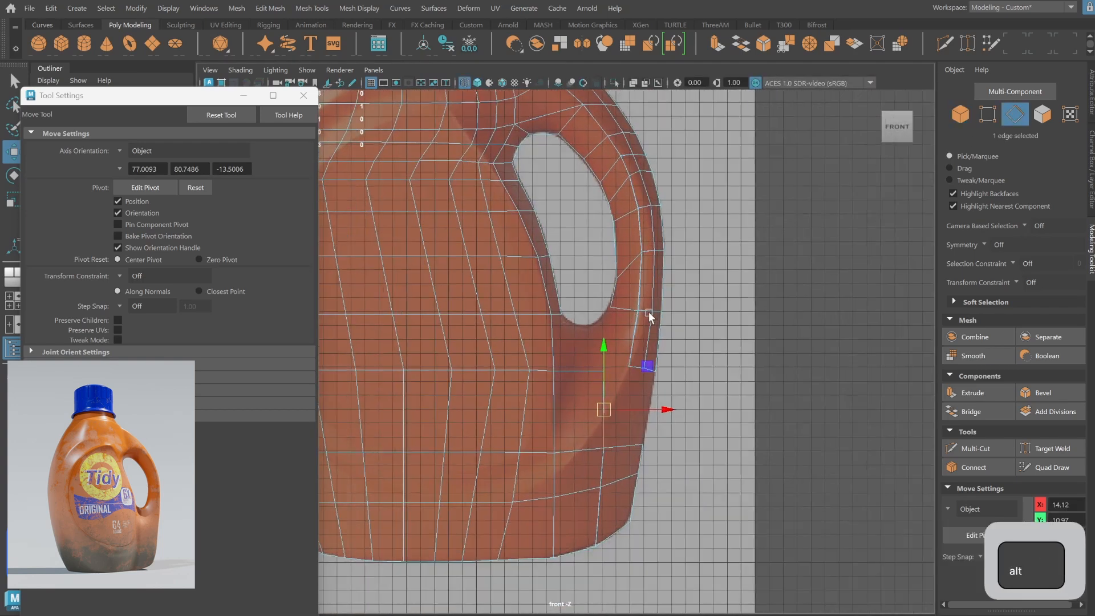
right_click_drag(649, 312, 644, 365, "shift")
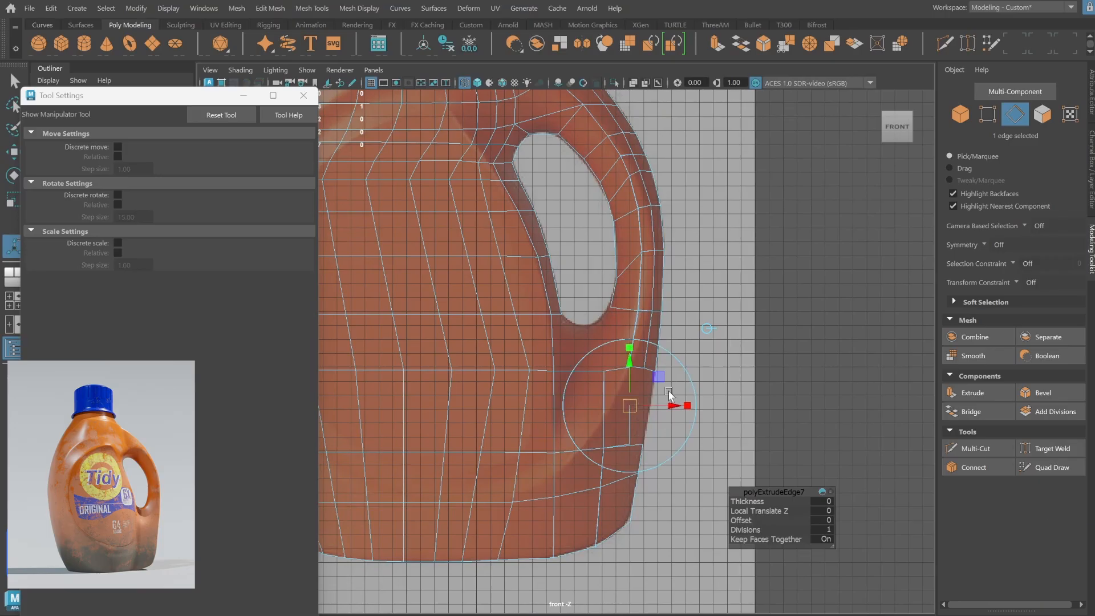
key("q")
Merge the three overlapping vertices where the extruded edge meets the handle strip's lower end.
right_click_drag(679, 291, 624, 479, "shift")
key("q")
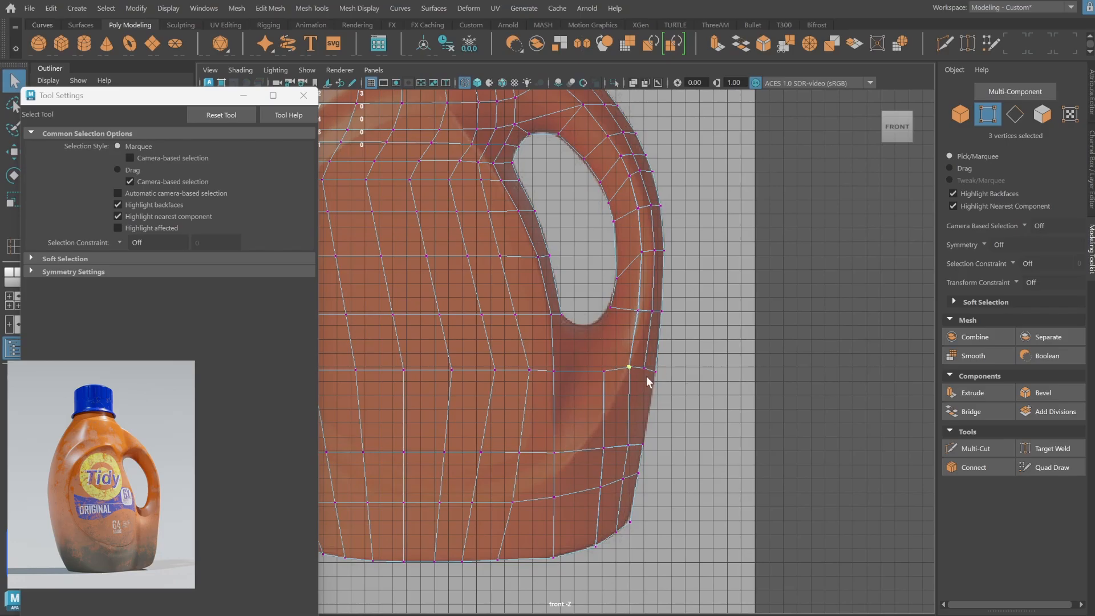
key("space")
left_click_drag(752, 296, 807, 249, "alt")
key("g")
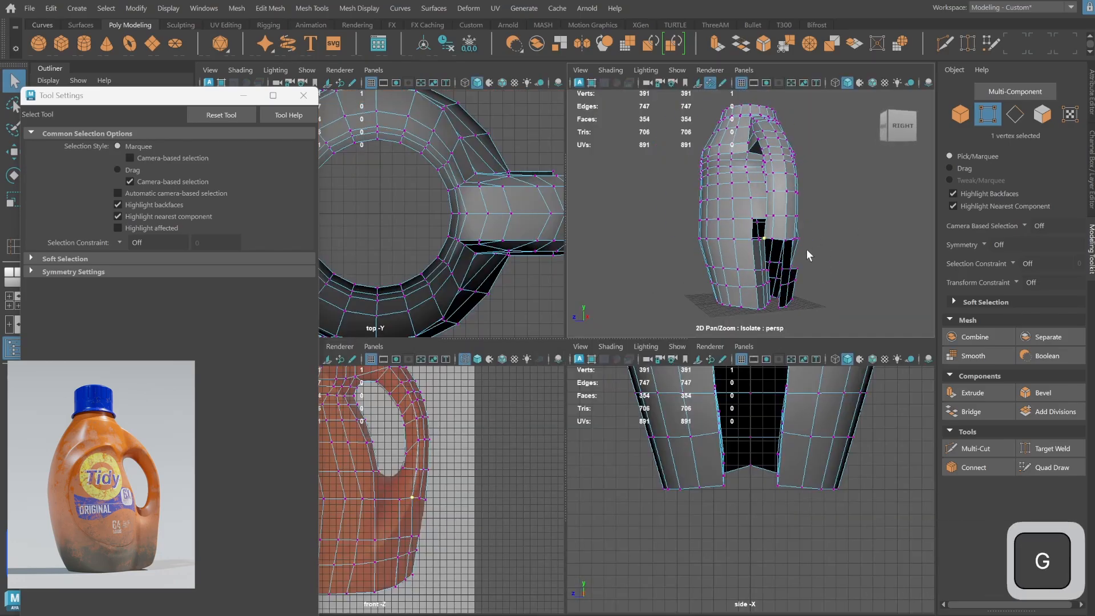
Bridge two open edges at the handle's lower front and insert a vertical edge loop through the lower body below the opening.
key("space")
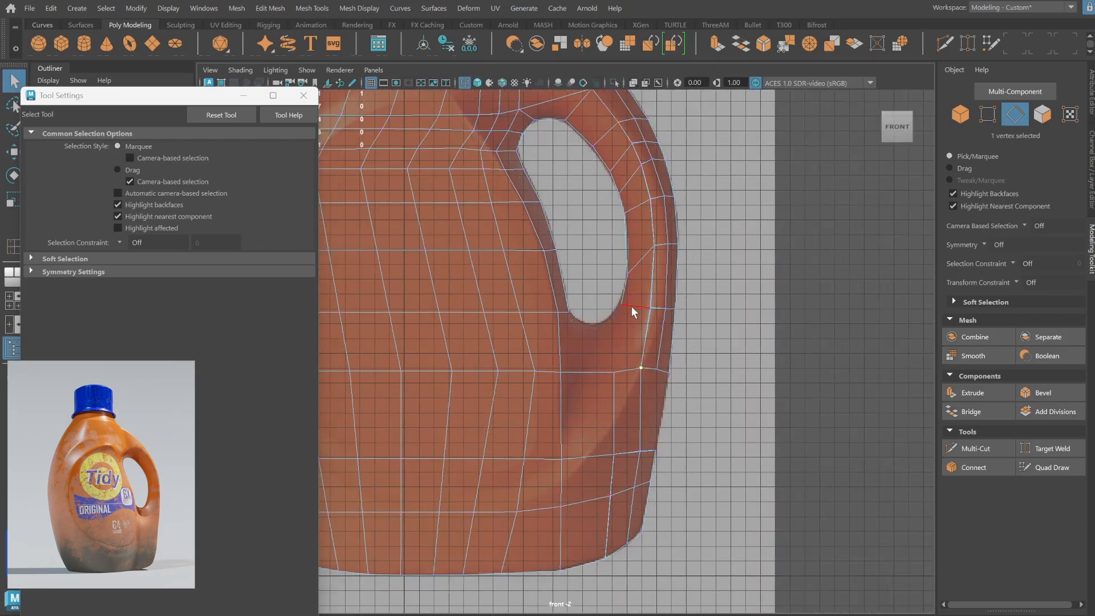
right_click_drag(637, 369, 639, 522, "shift")
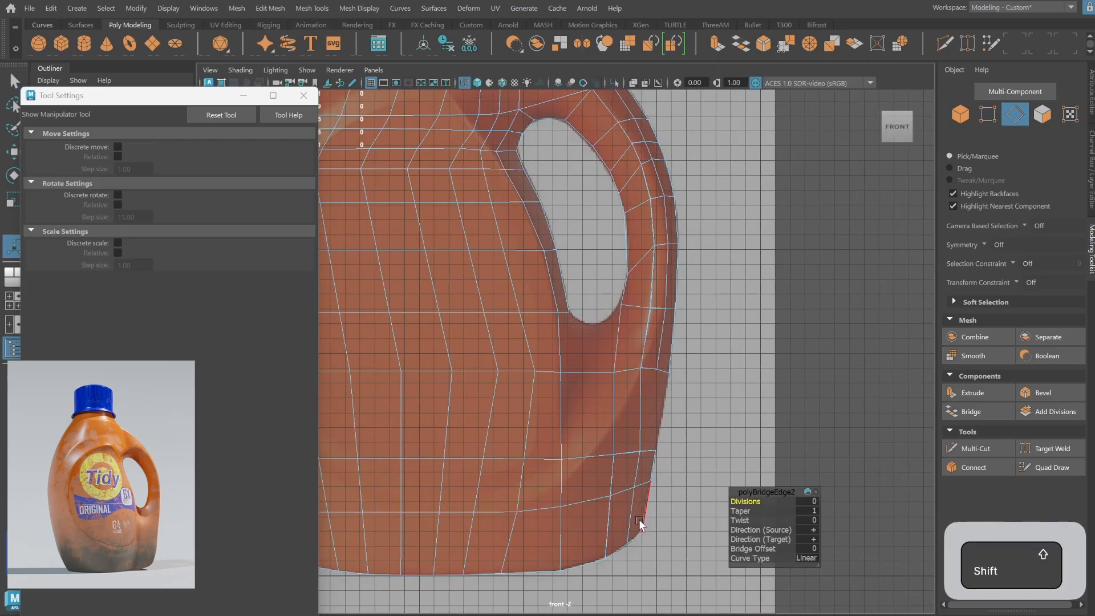
right_click_drag(575, 388, 589, 262, "shift")
left_click(576, 372)
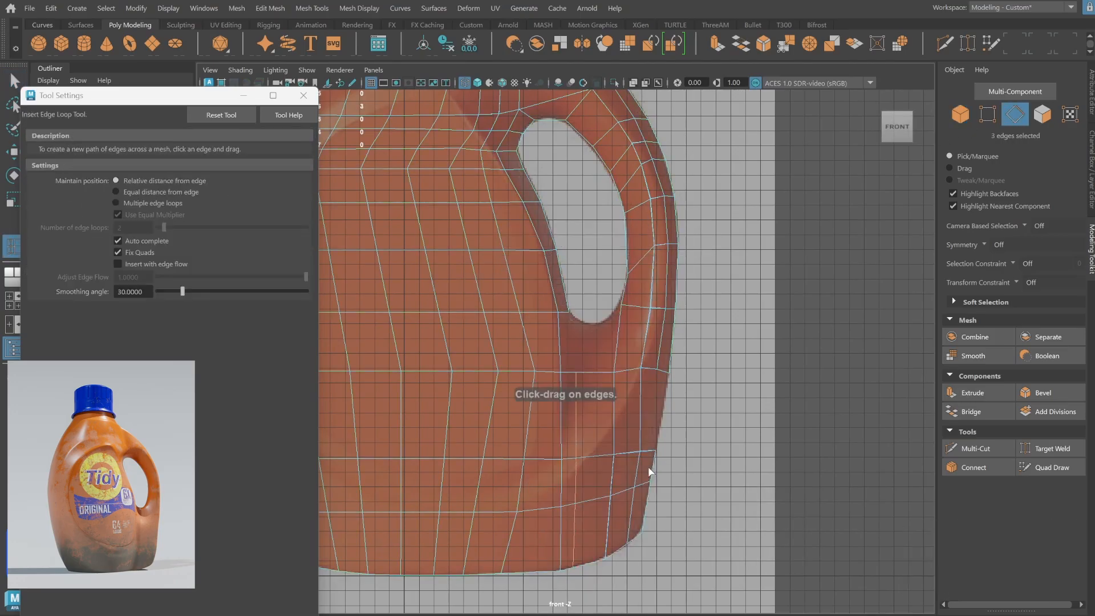
key("q")
Extrude the open edges of the lower body directly beneath the handle opening to start closing its lower end.
left_click(565, 439, "shift")
key("space")
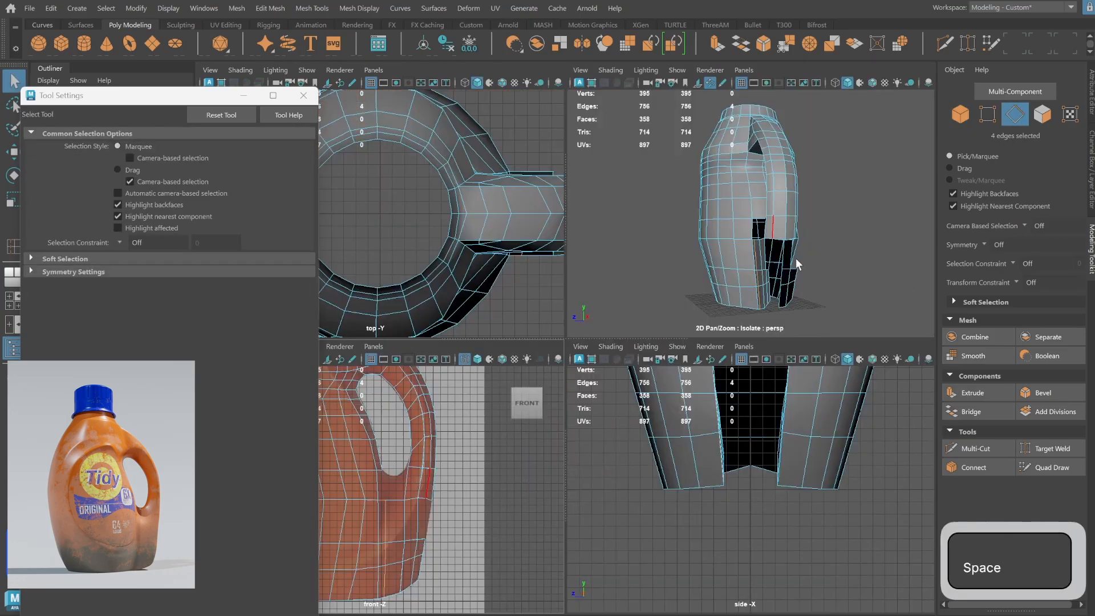
key("space")
left_click_drag(797, 259, 721, 362, "alt")
key("space")
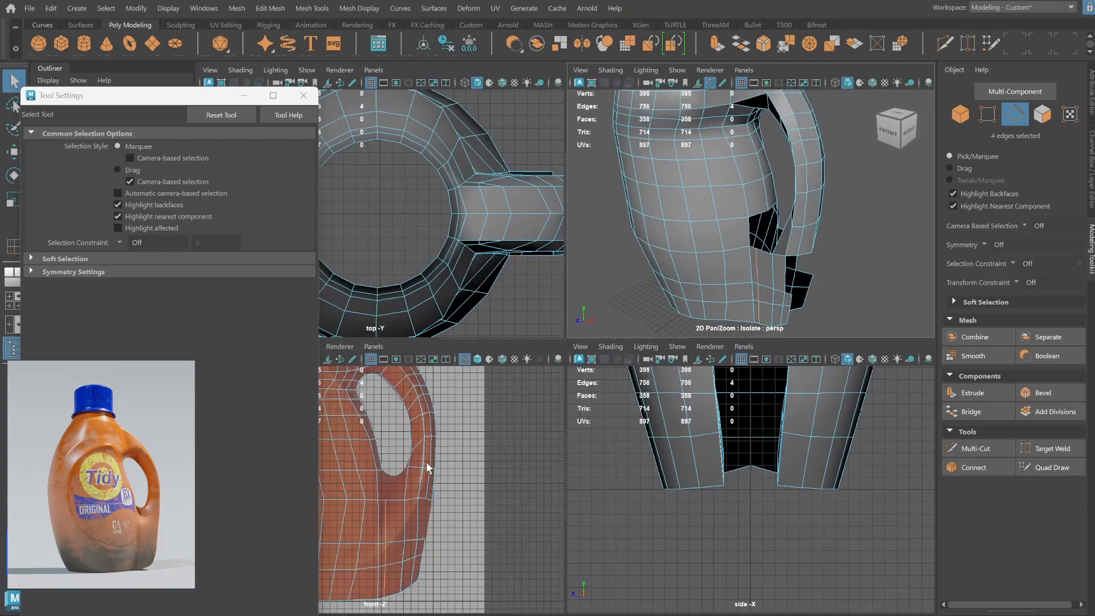
scroll(416, 468, "up", 1)
left_click_drag(381, 463, 406, 491, "alt")
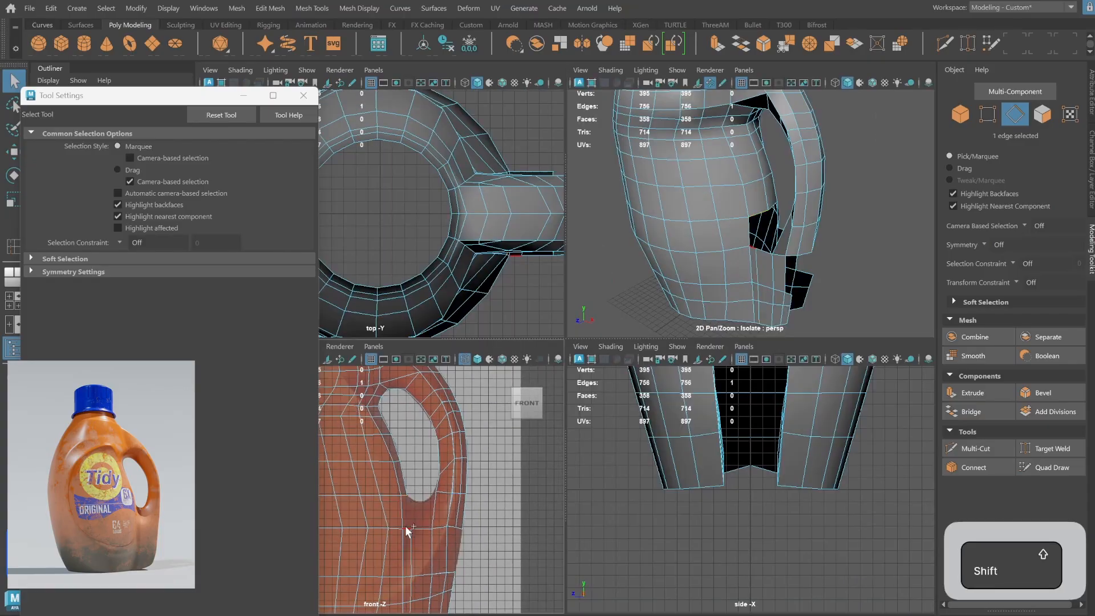
mouse_move(830, 189)
left_mouse_down("alt")
mouse_move(783, 188)
mouse_move(846, 179)
mouse_move(828, 211)
left_mouse_up("alt")
left_click(429, 538)
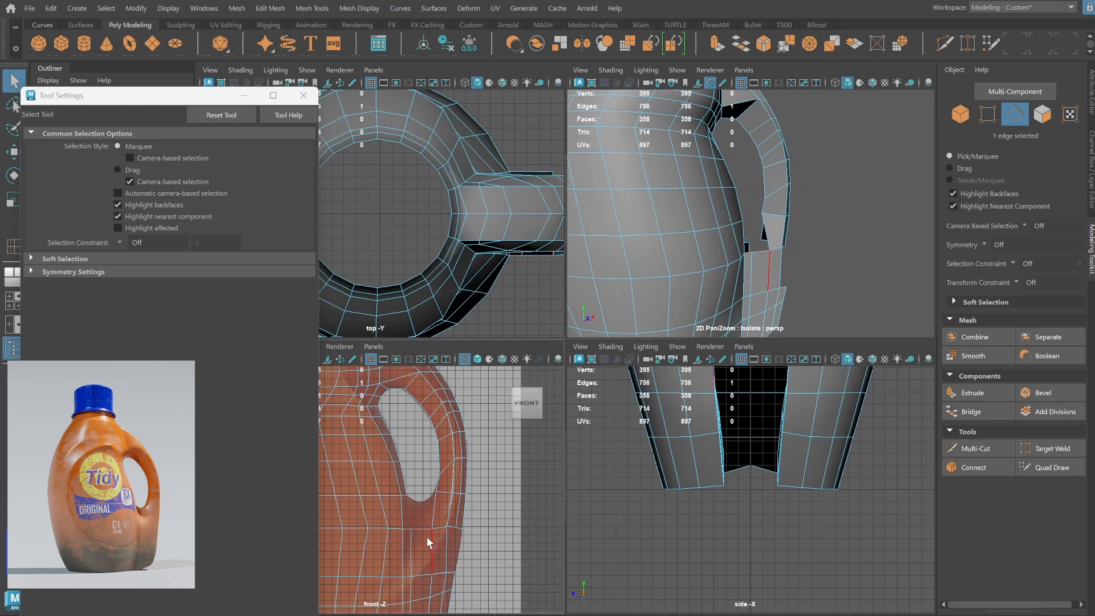
left_click(407, 528, "shift")
key("space")
left_click_drag(658, 279, 599, 345, "alt")
right_click_drag(600, 344, 591, 382, "shift")
mouse_move(597, 332)
left_mouse_down("alt")
mouse_move(601, 322)
mouse_move(619, 365)
mouse_move(642, 367)
mouse_move(573, 347)
mouse_move(543, 324)
mouse_move(615, 334)
left_mouse_up("alt")
key("q")
Merge the extruded panel's overlapping vertices and position the two vertices beneath the opening at X 14.12, Y 13.73.
right_click_drag(615, 334, 617, 238, "shift")
left_click_drag(665, 251, 639, 277, "alt")
left_click(586, 337)
key("w")
left_click_drag(591, 358, 669, 302, "alt")
key("space")
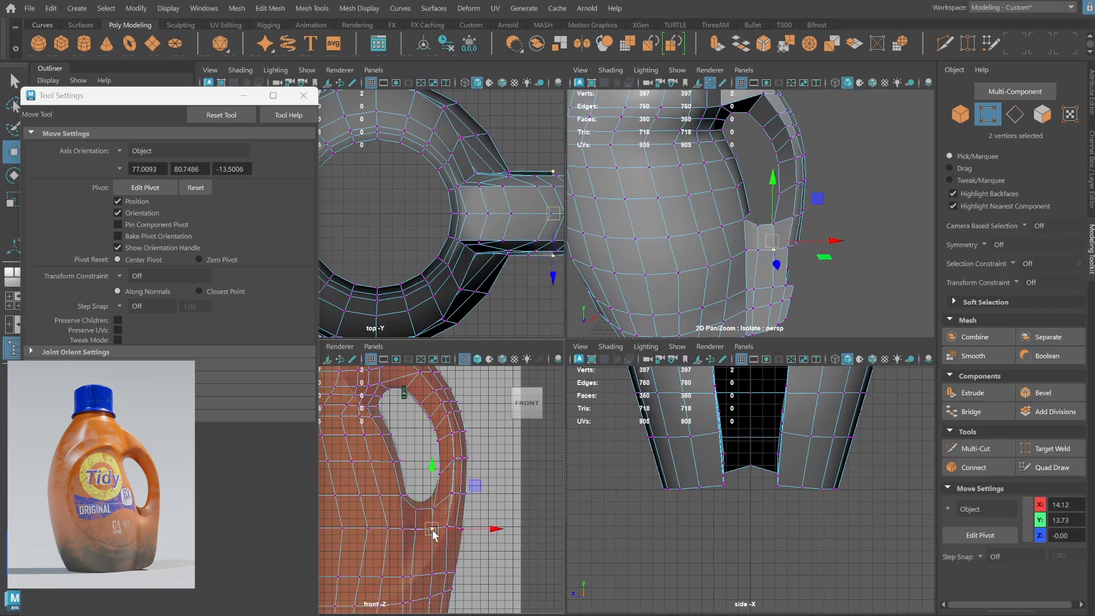
left_click_drag(673, 246, 639, 274, "alt")
key("space")
left_click_drag(611, 311, 669, 279, "alt")
Examine the whole bottle and the faces beneath the handle opening in smoothed preview.
left_click(961, 114)
left_click(799, 289)
scroll(719, 320, "down", 5)
left_click_drag(708, 331, 639, 388, "alt")
left_click(579, 408)
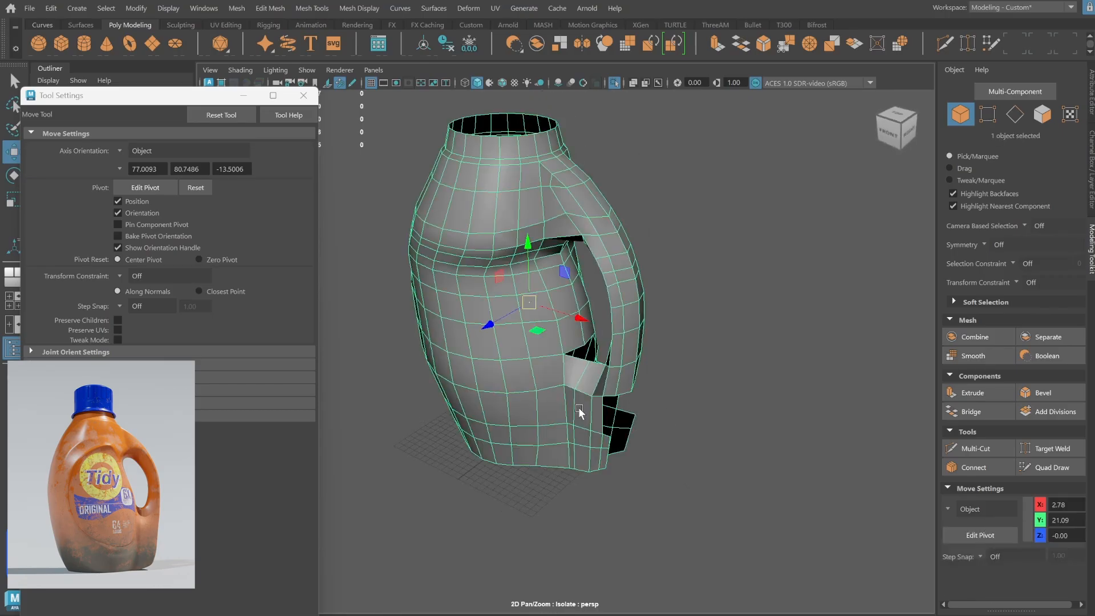
key("3")
left_click(708, 374)
scroll(719, 366, "up", 5)
left_click_drag(719, 365, 947, 283, "alt")
left_click(745, 308)
key("1")
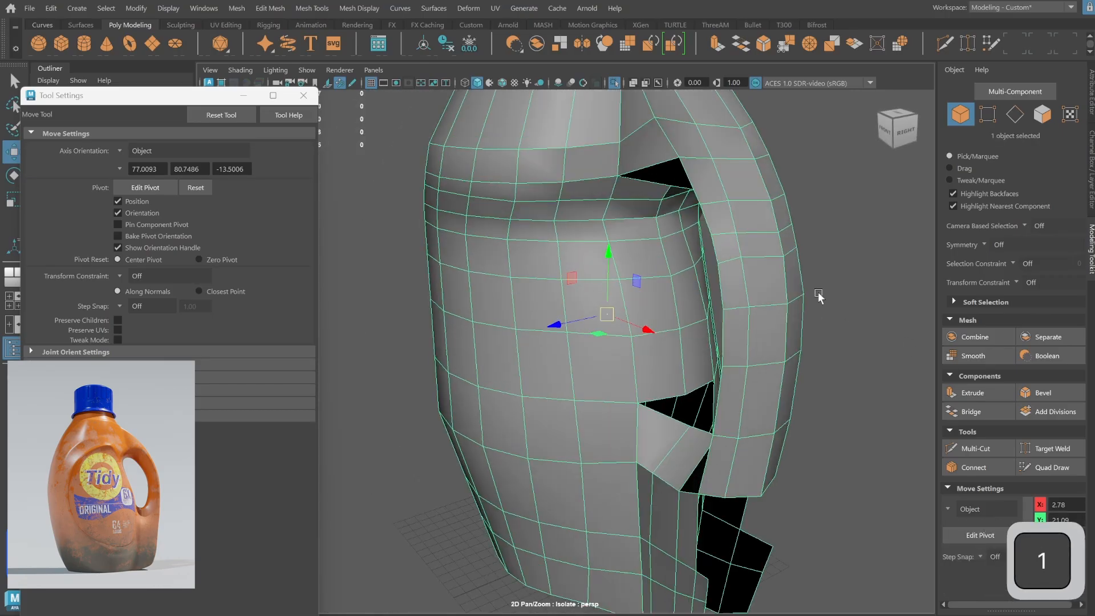
Merge the overlapping vertices where the extruded panel meets the body at the opening's lower corner.
left_click(988, 114)
left_click_drag(632, 393, 649, 413)
right_click_drag(656, 368, 655, 294, "shift")
left_click_drag(656, 296, 672, 374, "alt")
Merge the selected vertices around the lower opening and handle with a distance threshold of 0.001.
key("v")
mouse_move(604, 284)
left_mouse_down("alt")
mouse_move(611, 274)
mouse_move(650, 288)
mouse_move(662, 365)
mouse_move(675, 325)
mouse_move(611, 302)
left_mouse_up("alt")
right_click_drag(616, 328, 630, 248, "shift")
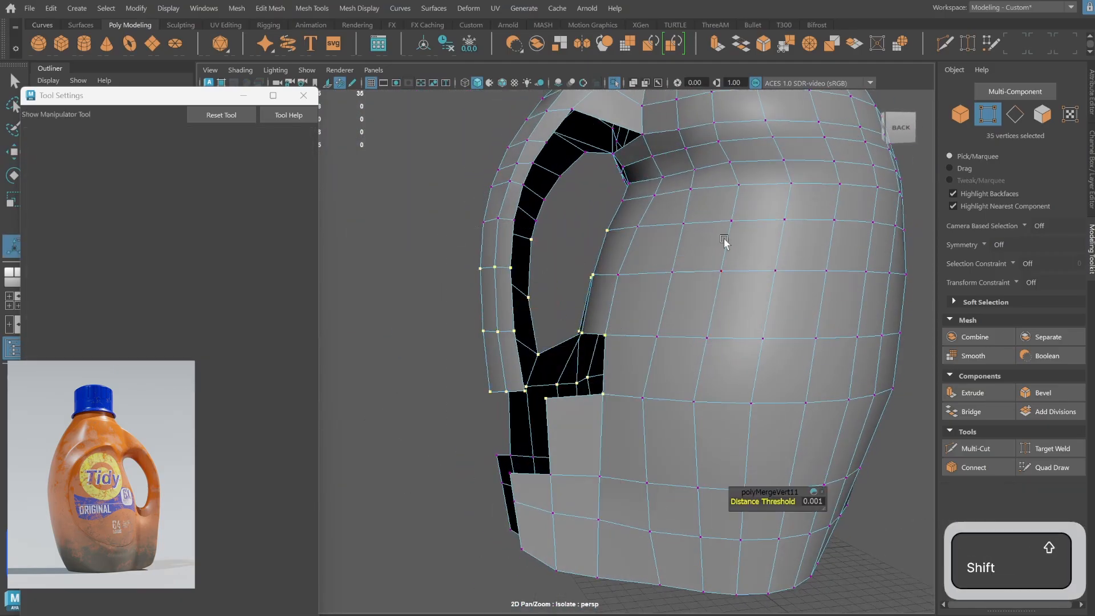
right_click_drag(723, 237, 756, 206)
key("q")
Inspect the lower end of the handle opening in smoothed and unsmoothed display from several angles.
right_click_drag(713, 274, 658, 324, "alt")
left_click_drag(659, 324, 762, 352, "alt")
key("3")
right_click_drag(762, 353, 968, 397, "alt")
key("1")
key("F9")
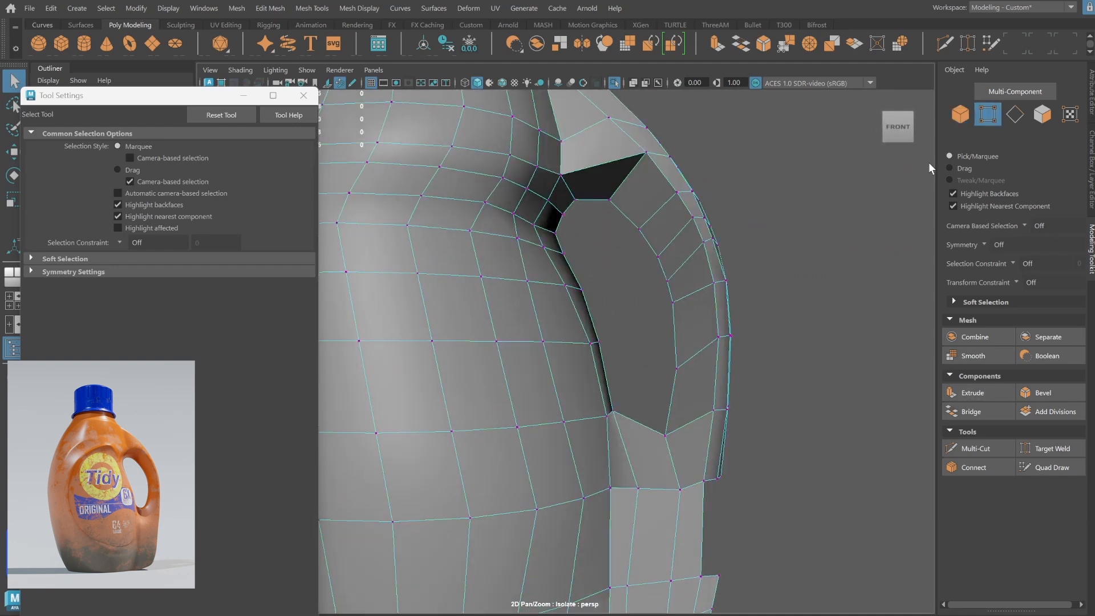
left_click_drag(760, 394, 856, 318, "alt")
key("3")
left_click_drag(692, 371, 662, 280, "alt")
left_click_drag(668, 400, 574, 310, "alt")
key("1")
left_click_drag(702, 379, 912, 138, "alt")
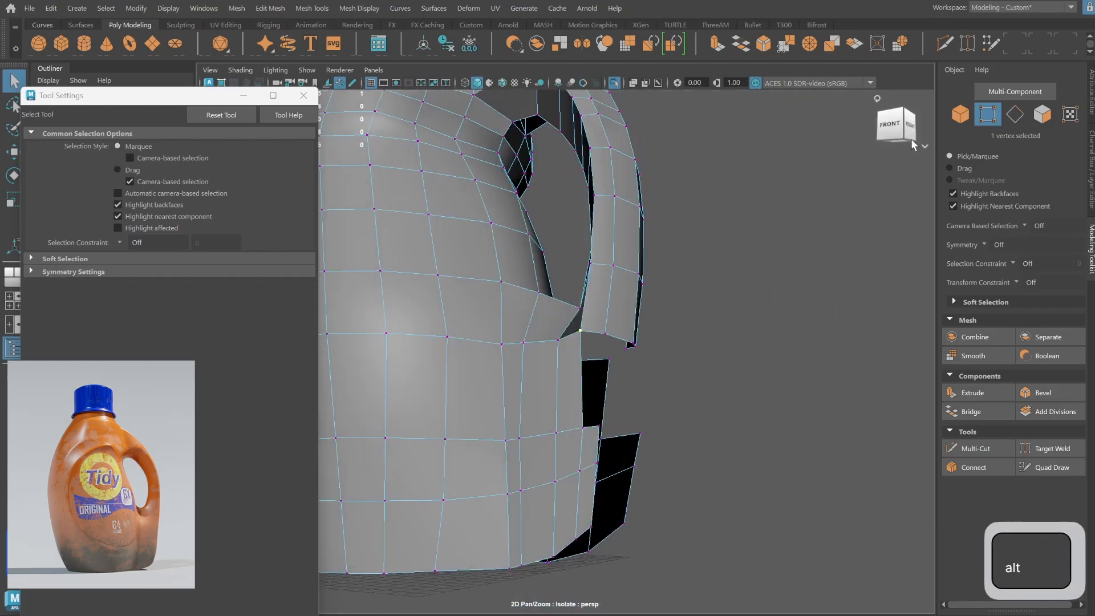
Bridge the two open edges between the panel beneath the opening and the handle's lower strip.
left_click(598, 333)
left_click(617, 337, "shift")
key("space")
middle_click_drag(465, 548, 496, 465, "alt")
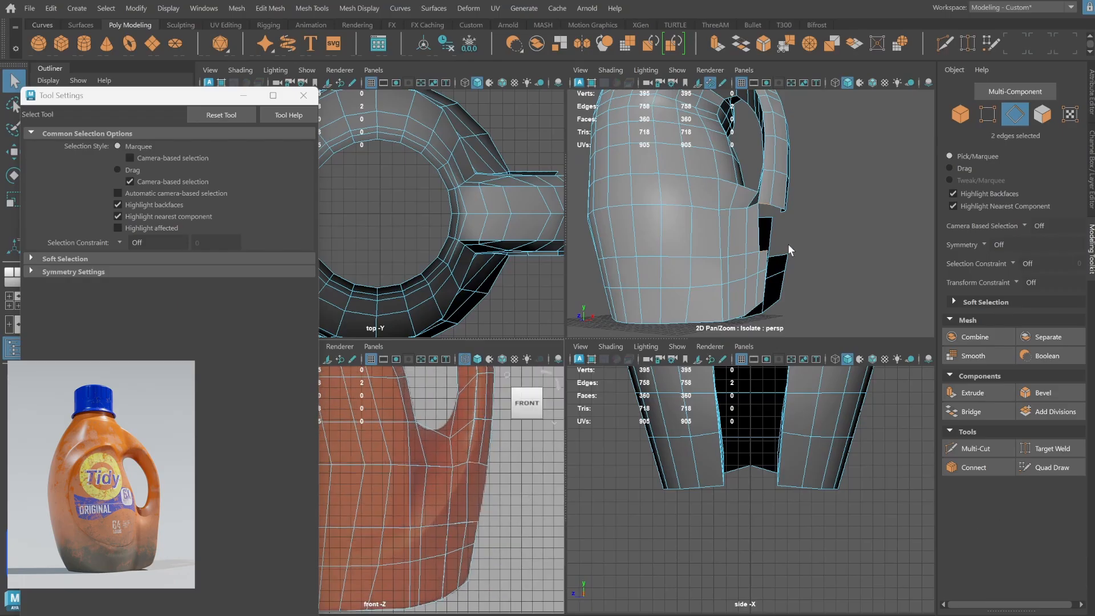
left_click_drag(790, 246, 762, 259, "alt")
right_click_drag(762, 260, 789, 395, "shift")
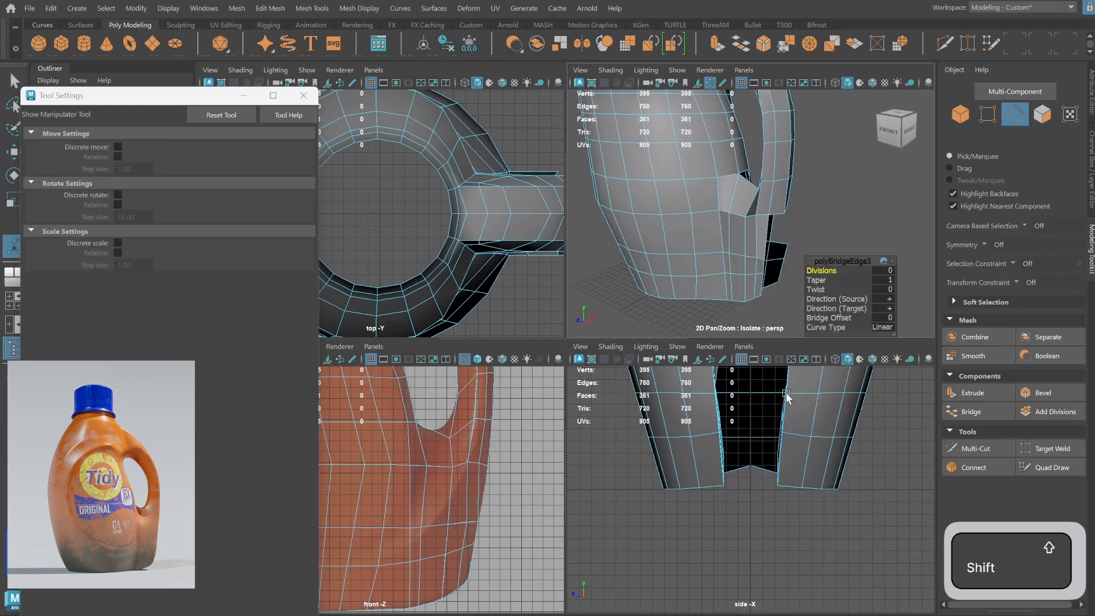
key("space")
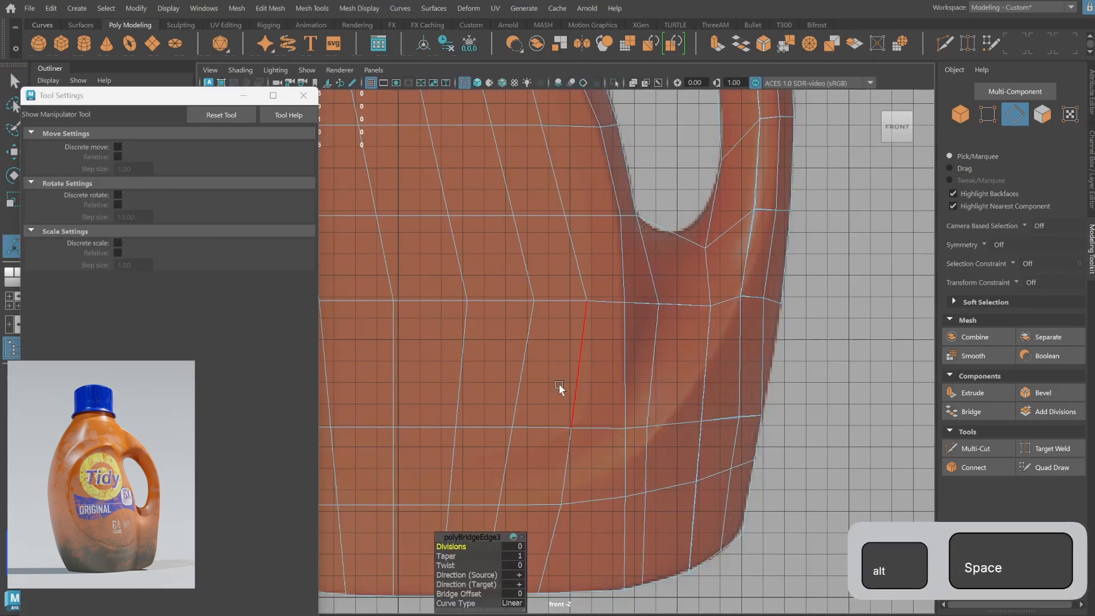
Merge the overlapping vertices at the lower end of the extruded panel below the handle.
middle_click_drag(559, 384, 556, 288, "alt")
left_click(988, 115)
key("space")
mouse_move(800, 213)
left_mouse_down("alt")
mouse_move(768, 214)
mouse_move(799, 215)
left_mouse_up("alt")
scroll(798, 214, "up", 4)
right_click_drag(793, 273, 836, 172, "shift")
key("space")
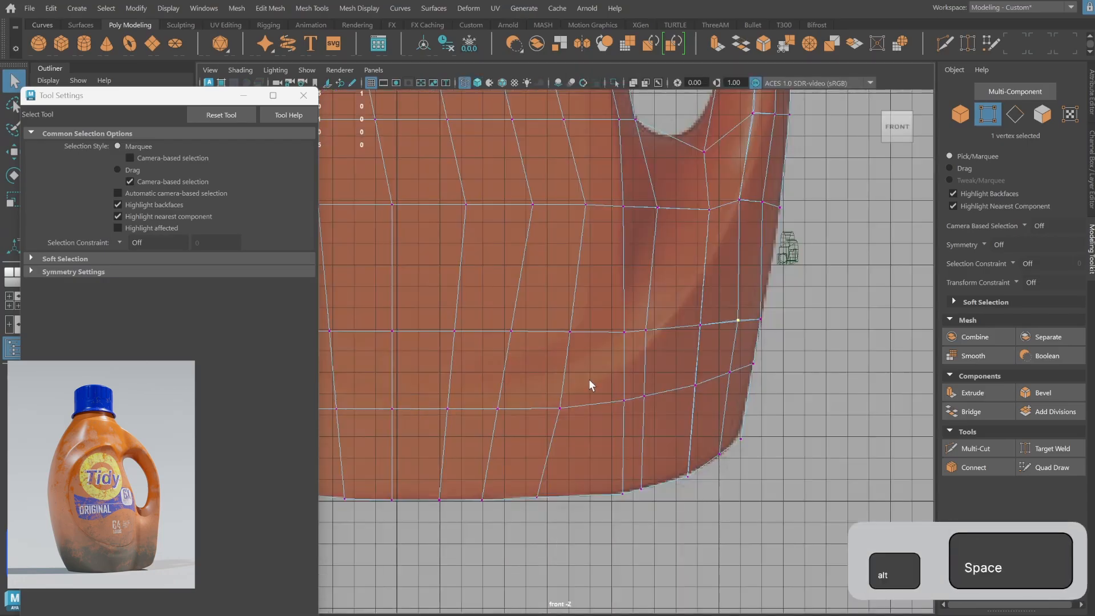
Move the outer columns of vertices near the bottle's lower handle corner inward in the front view.
key("w")
left_click_drag(724, 365, 732, 382)
middle_click_drag(730, 382, 724, 383)
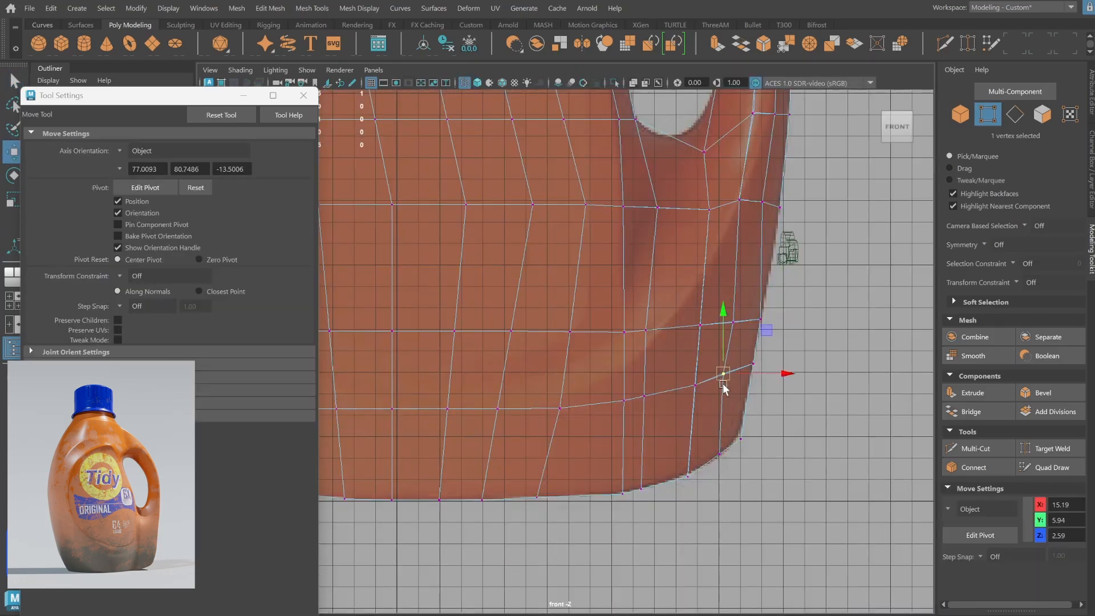
left_click_drag(747, 365, 767, 419, "shift")
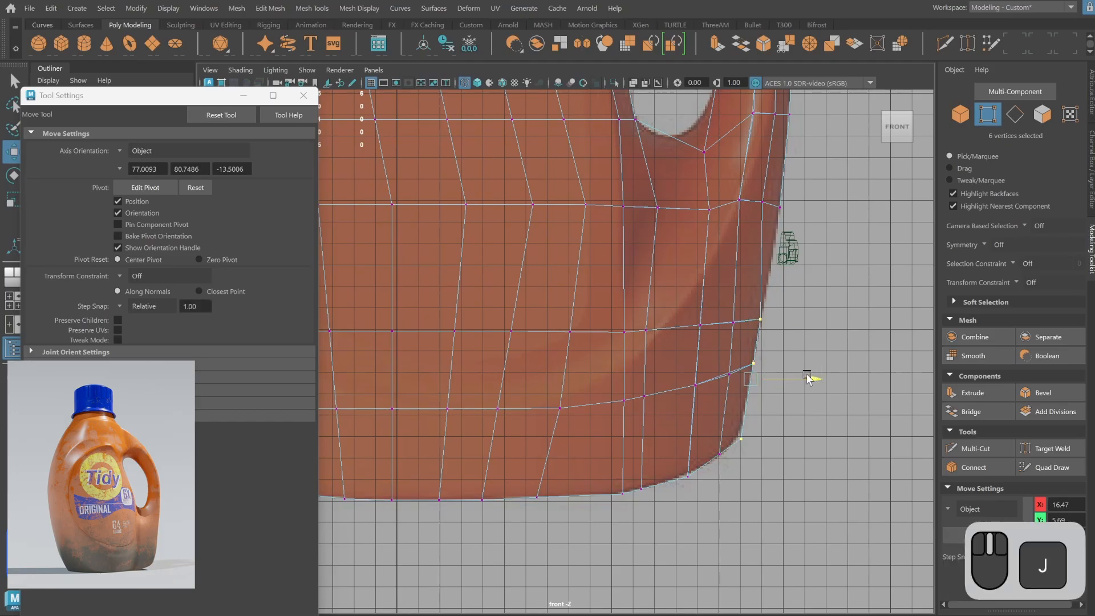
middle_click_drag(808, 379, 798, 379)
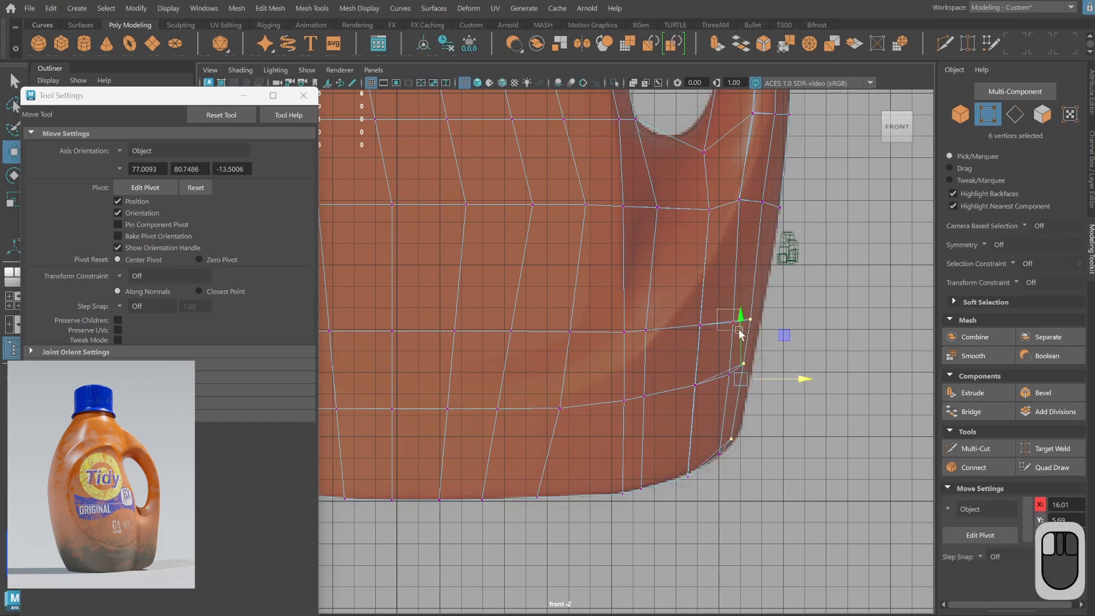
Respace the inner column vertices below the handle and the nearby vertices along the bottle's bottom edge.
left_click_drag(740, 330, 741, 332)
left_click_drag(720, 364, 736, 384, "shift")
middle_click_drag(731, 389, 721, 392)
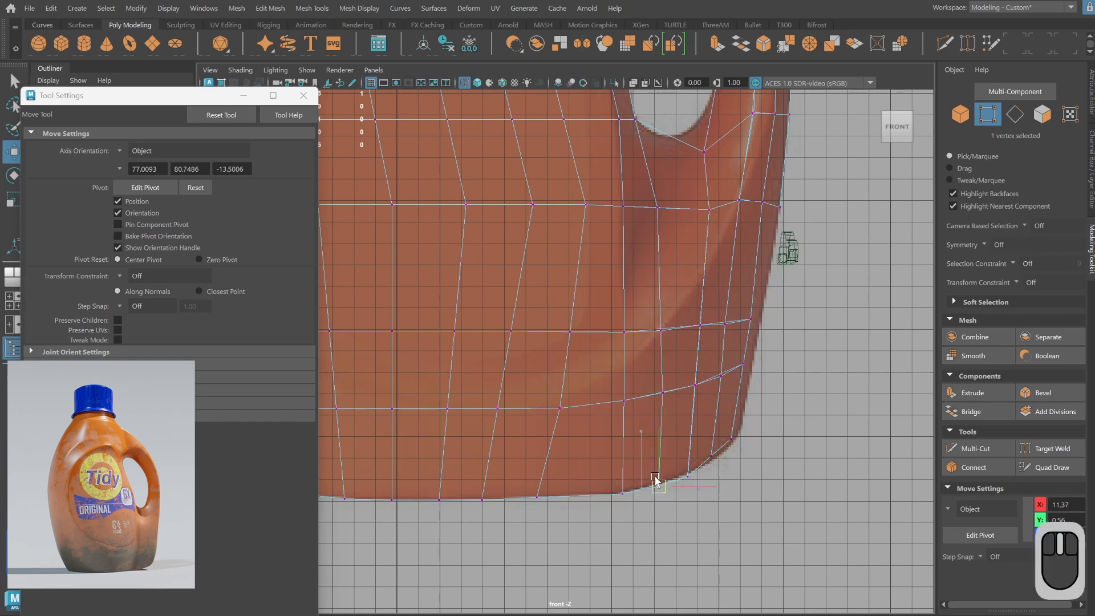
middle_click_drag(553, 495, 551, 495)
scroll(589, 283, "down", 1)
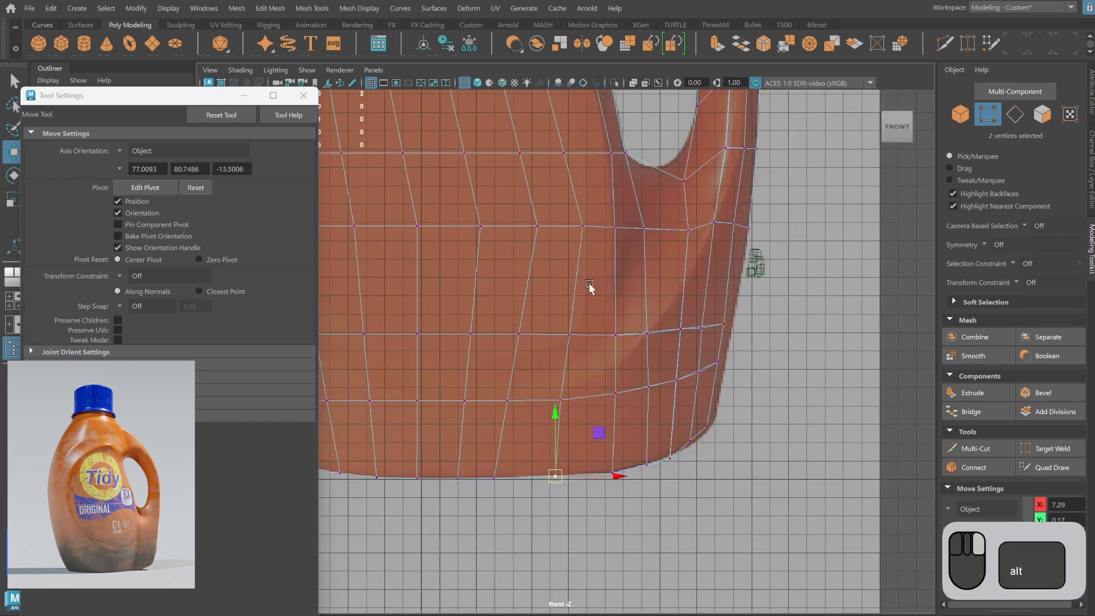
Reposition the vertices beneath the handle opening and on its lower rim to follow the reference image.
middle_click_drag(589, 283, 592, 367, "alt")
left_click(690, 339)
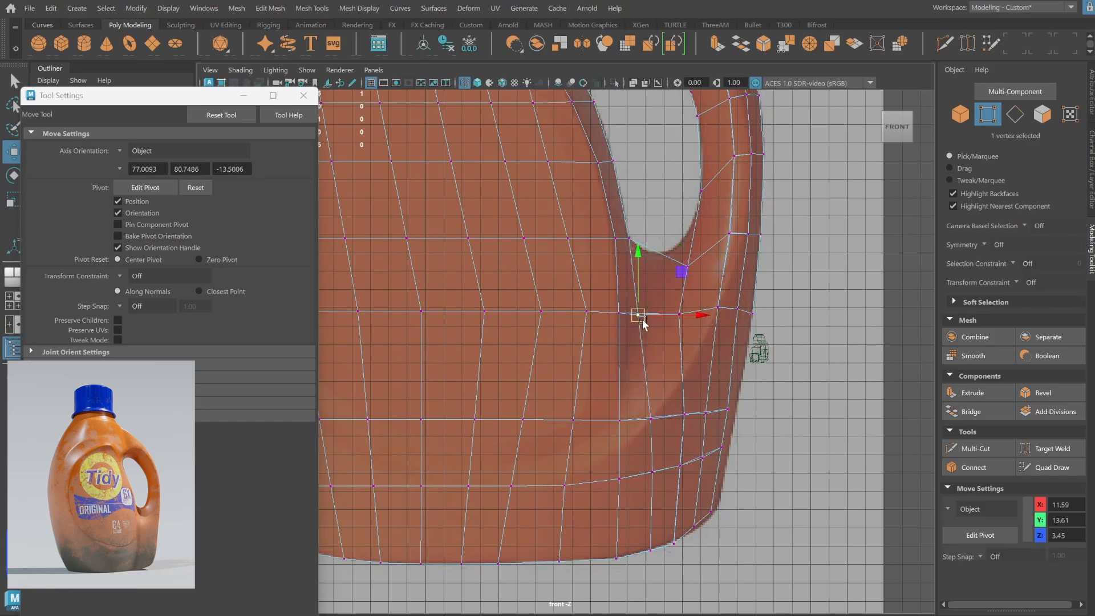
scroll(634, 235, "down", 1)
middle_click_drag(634, 235, 620, 312, "alt")
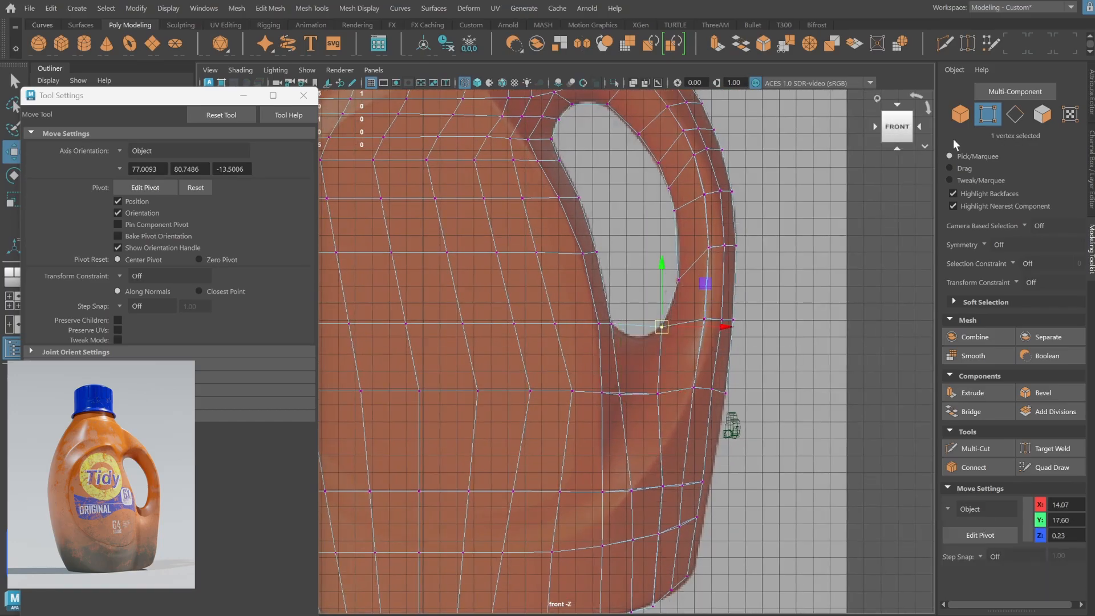
Insert a vertical edge loop through the panel below the handle opening and adjust the surrounding vertices to fit the reference.
right_click_drag(651, 313, 639, 329, "shift")
left_click(987, 113)
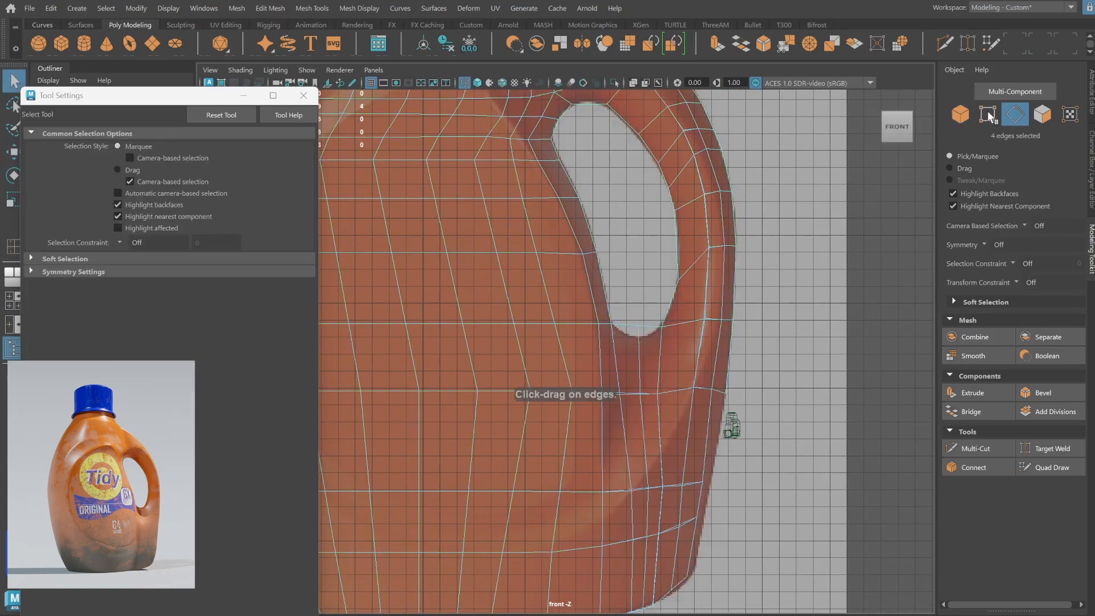
left_click(643, 329)
key("w")
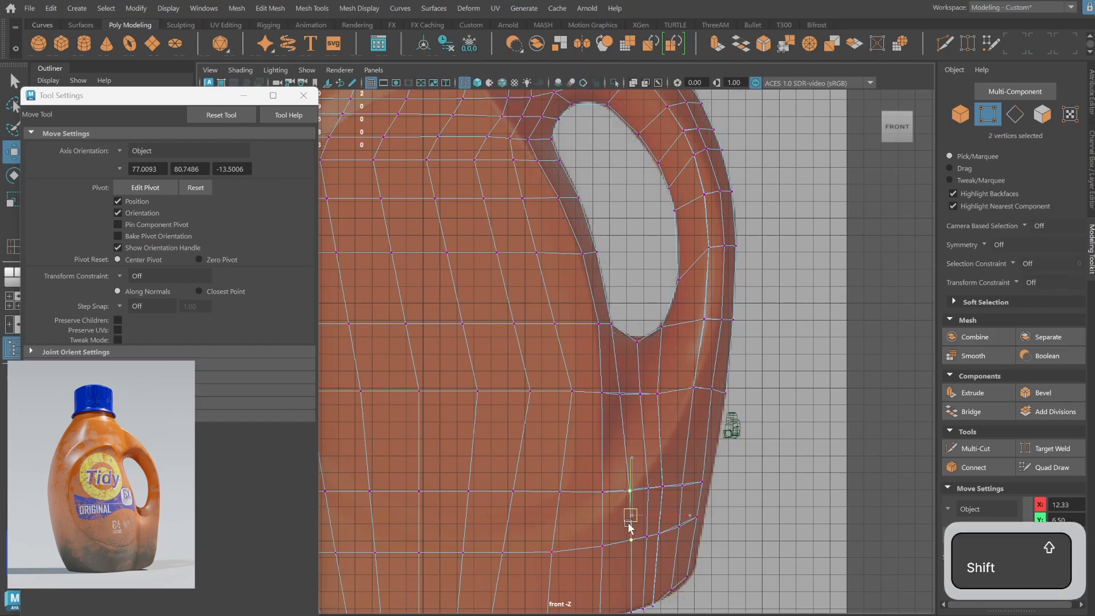
middle_click_drag(628, 523, 627, 486, "alt")
left_click(626, 559)
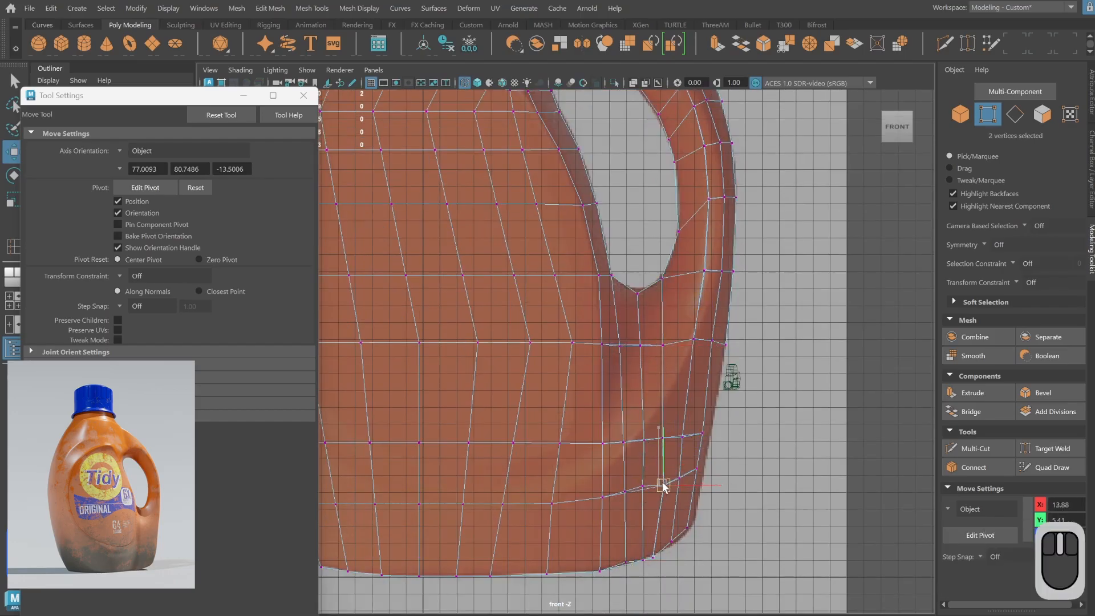
Inspect the open edges of the panel below the handle in the perspective view.
key("space")
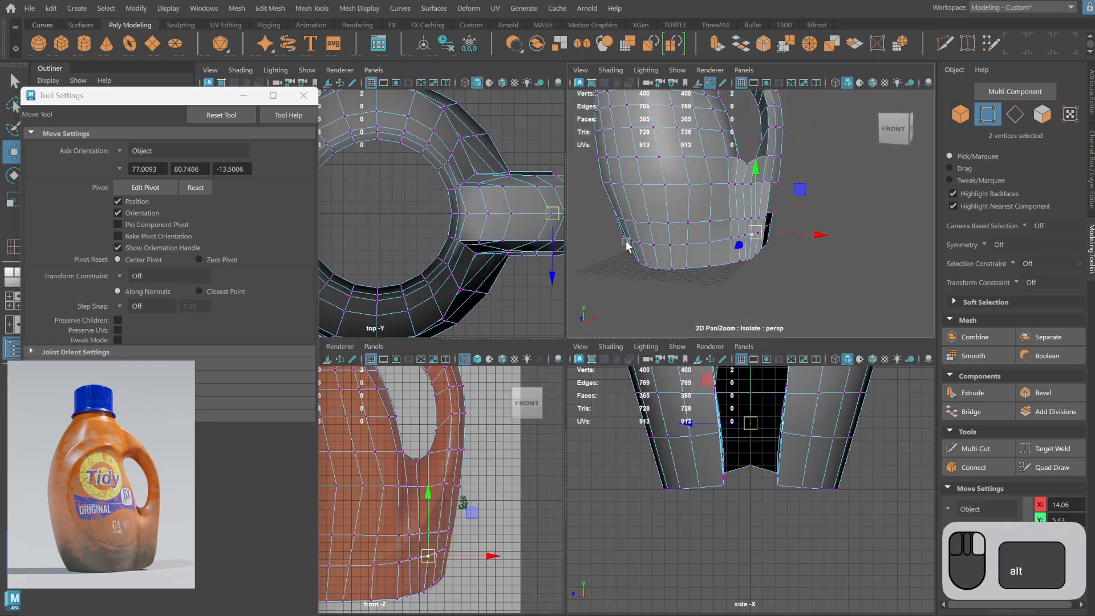
mouse_move(799, 229)
right_mouse_down("alt")
mouse_move(725, 228)
mouse_move(799, 228)
right_mouse_up("alt")
left_click_drag(799, 228, 754, 231, "alt")
middle_click_drag(754, 229, 773, 242, "alt")
left_click(961, 114)
key("space")
left_click(729, 324)
left_click_drag(644, 322, 505, 341, "alt")
left_click(505, 341)
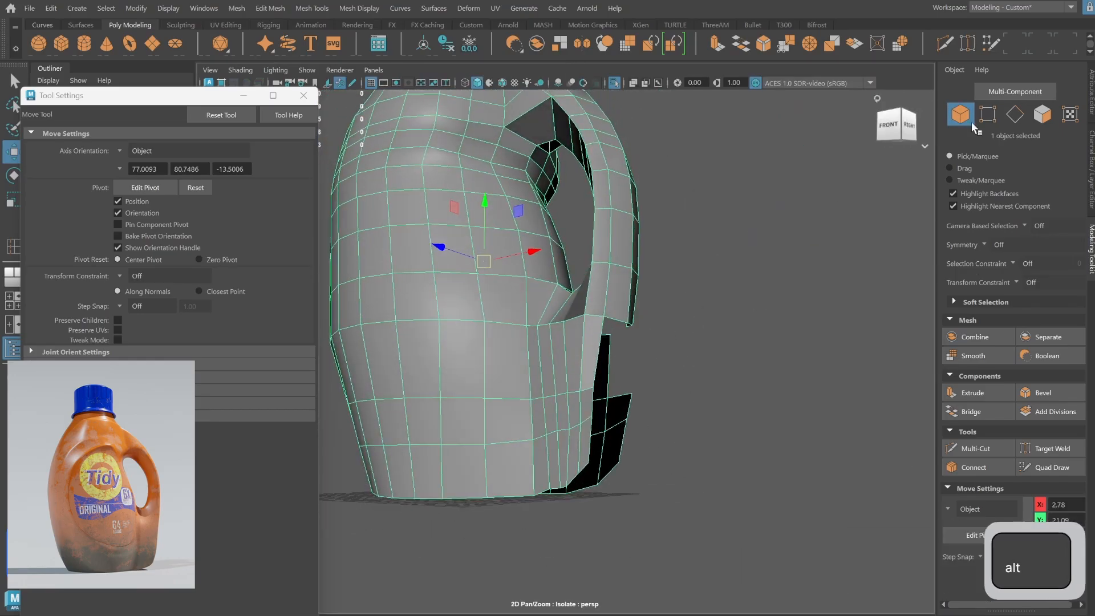
Extrude the three open outer edges of the panel below the handle to extend it around the bottle's side.
left_click(1015, 114)
left_click(598, 352)
double_click(588, 454, "shift")
right_click_drag(619, 368, 633, 400, "shift")
left_click(669, 324)
left_click_drag(654, 357, 542, 387, "alt")
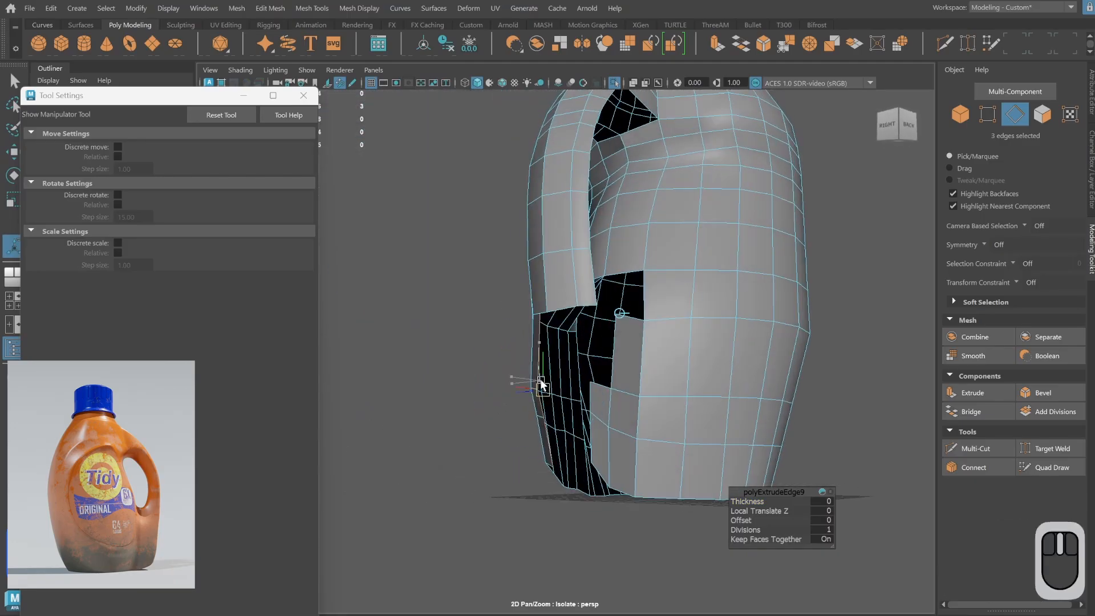
left_click_drag(598, 295, 719, 310, "alt")
key("q")
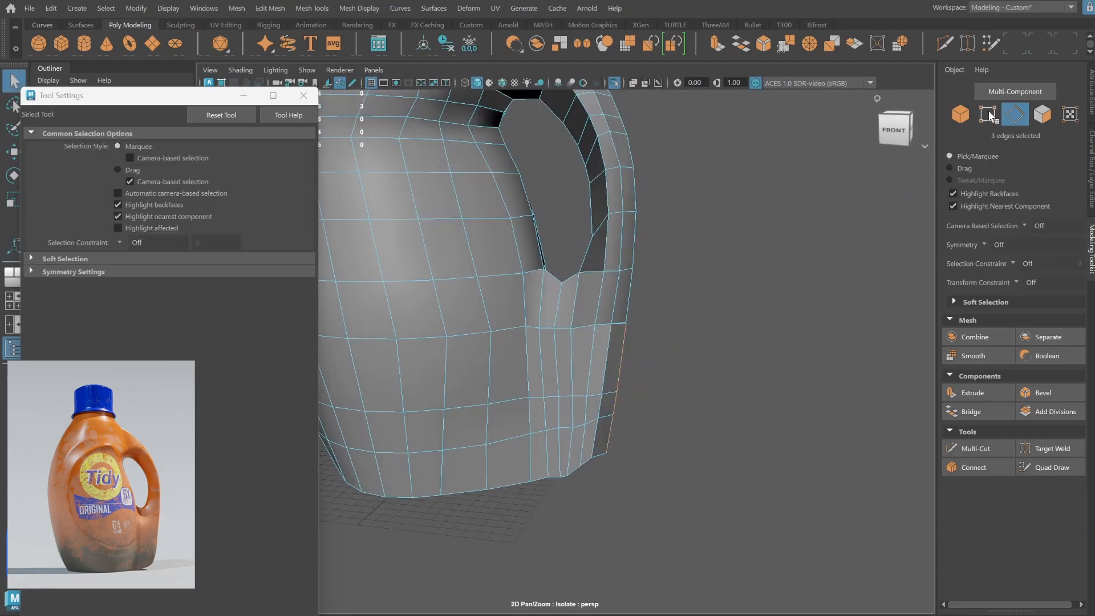
Move the newly extruded vertices in to the reference outline and respace the neighbouring lower vertices in the front view.
left_click(646, 331)
key("space")
key("space")
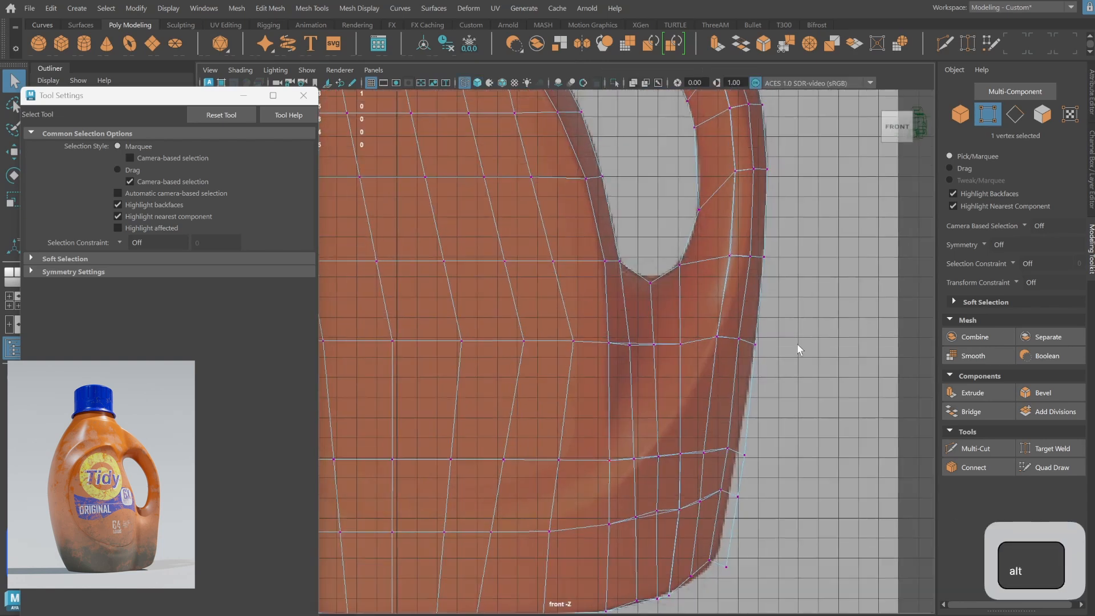
key("w")
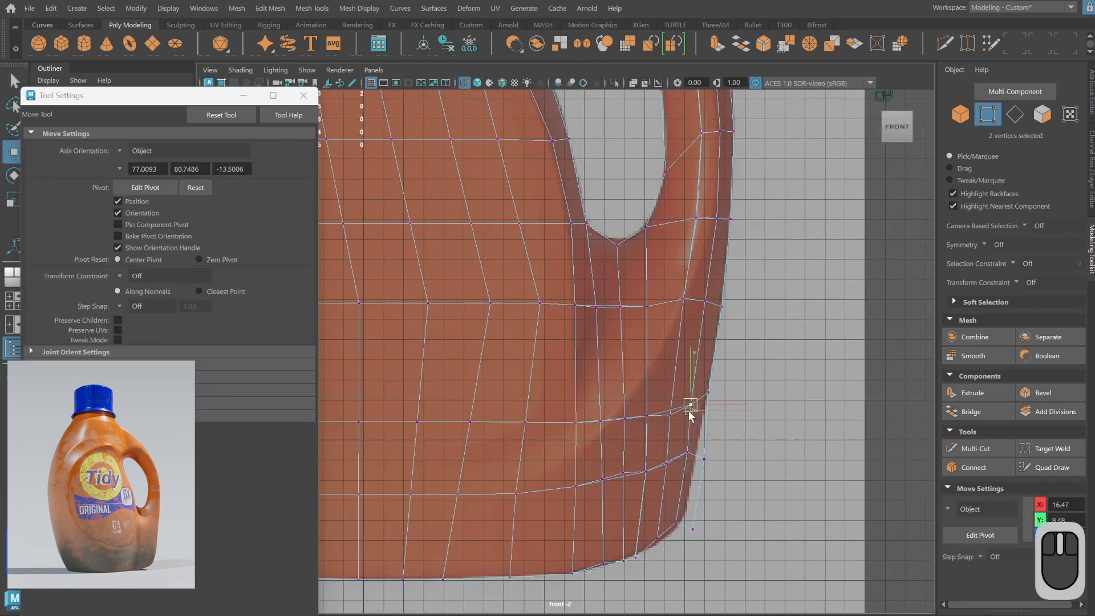
left_click(688, 453)
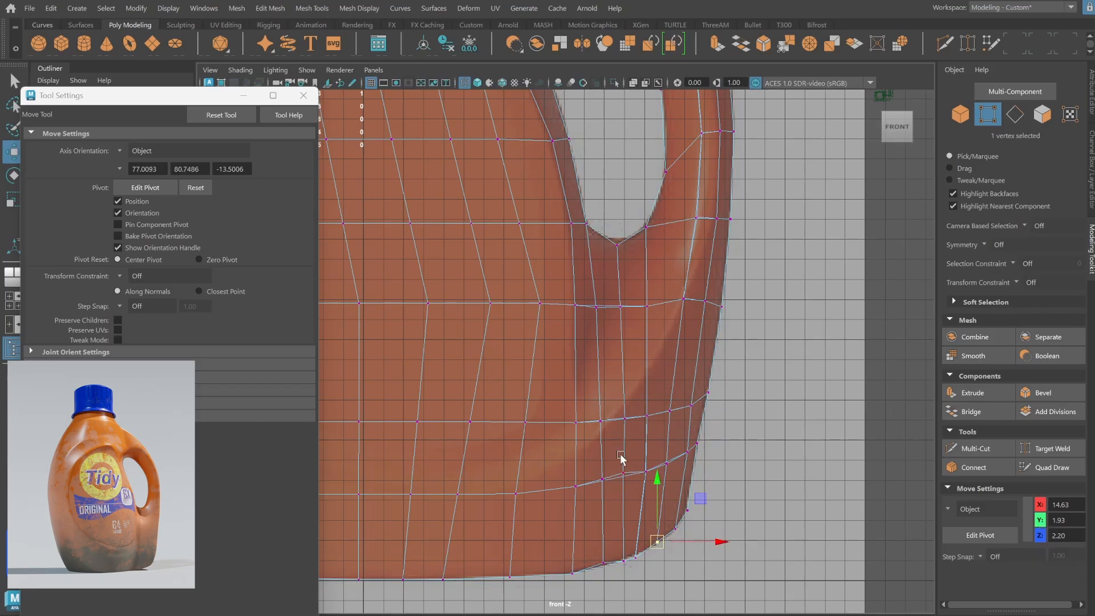
left_click_drag(600, 562, 599, 565)
scroll(649, 367, "down", 1)
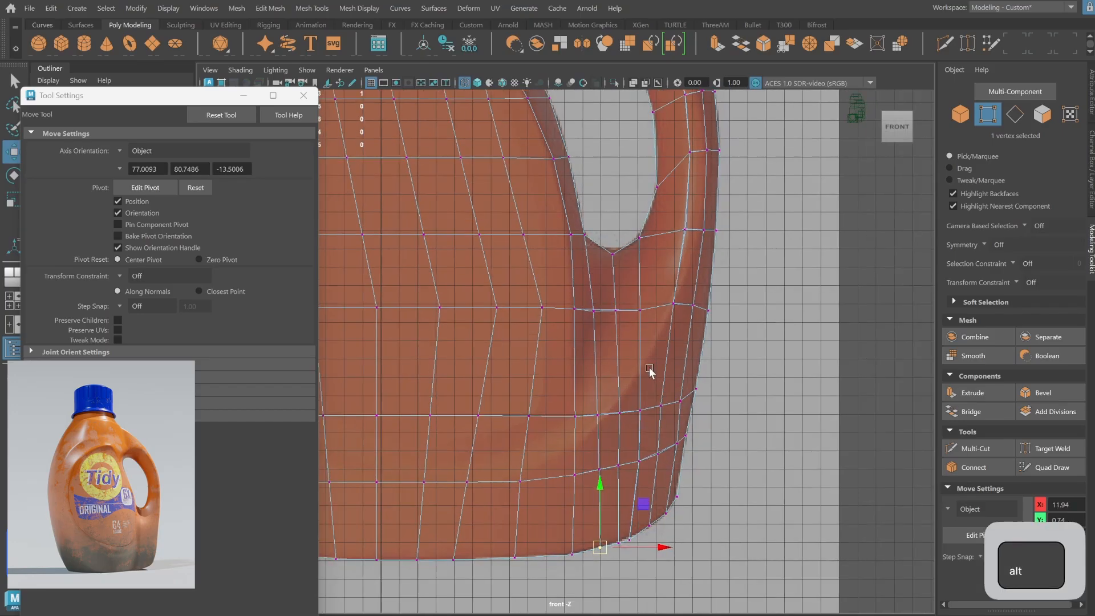
Bevel the vertical edge loop below the handle opening with a fraction of 0.5 and one segment.
middle_click_drag(653, 268, 662, 327, "alt")
right_click_drag(627, 335, 708, 325, "shift")
scroll(806, 368, "down", 1)
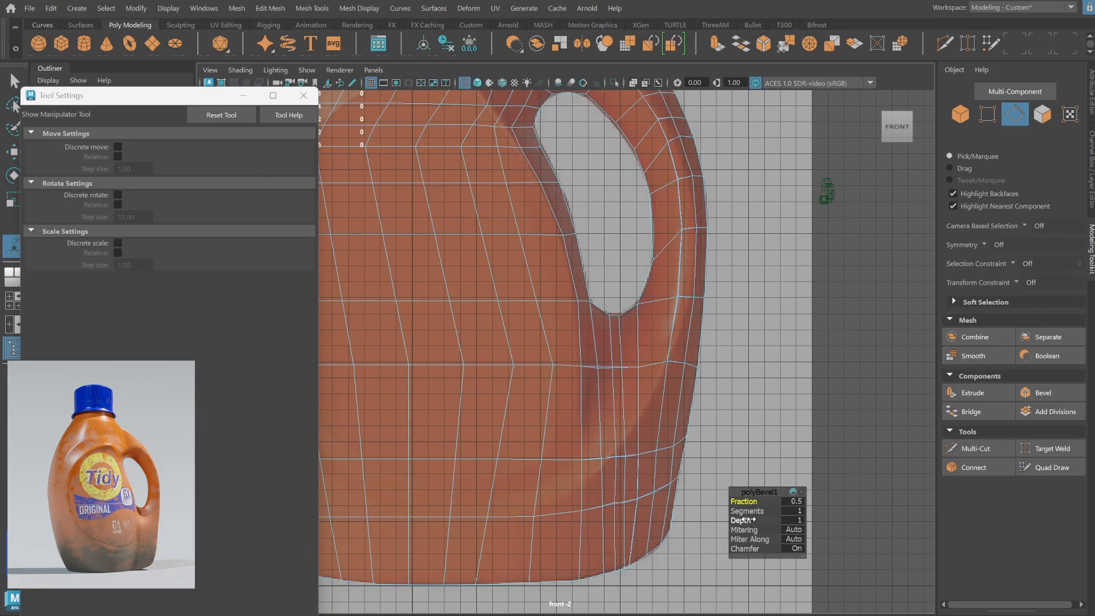
key("space")
key("space")
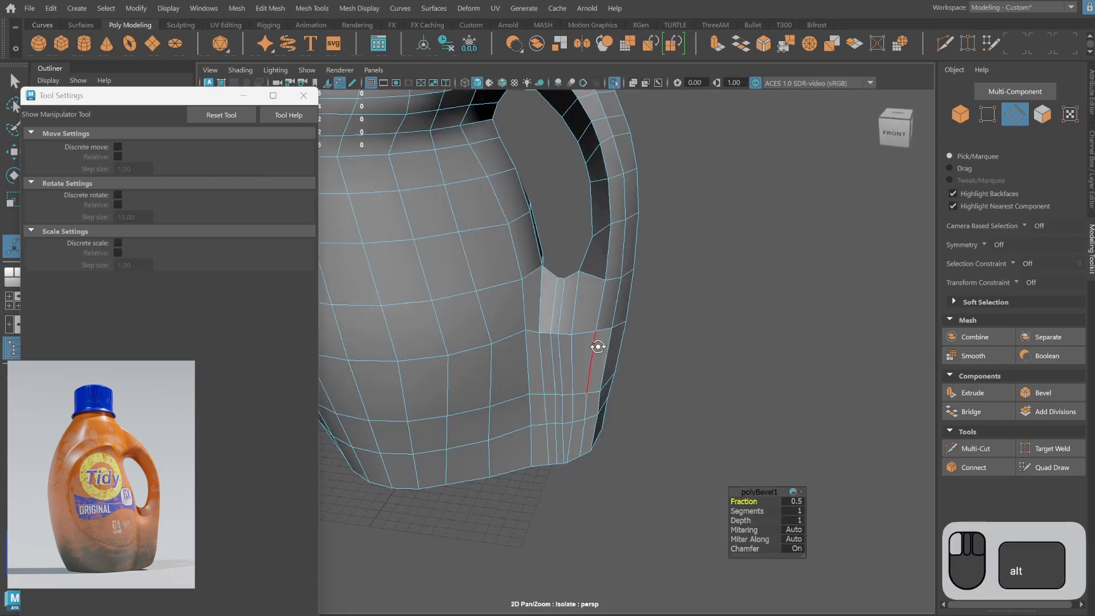
left_click_drag(594, 337, 651, 428, "alt")
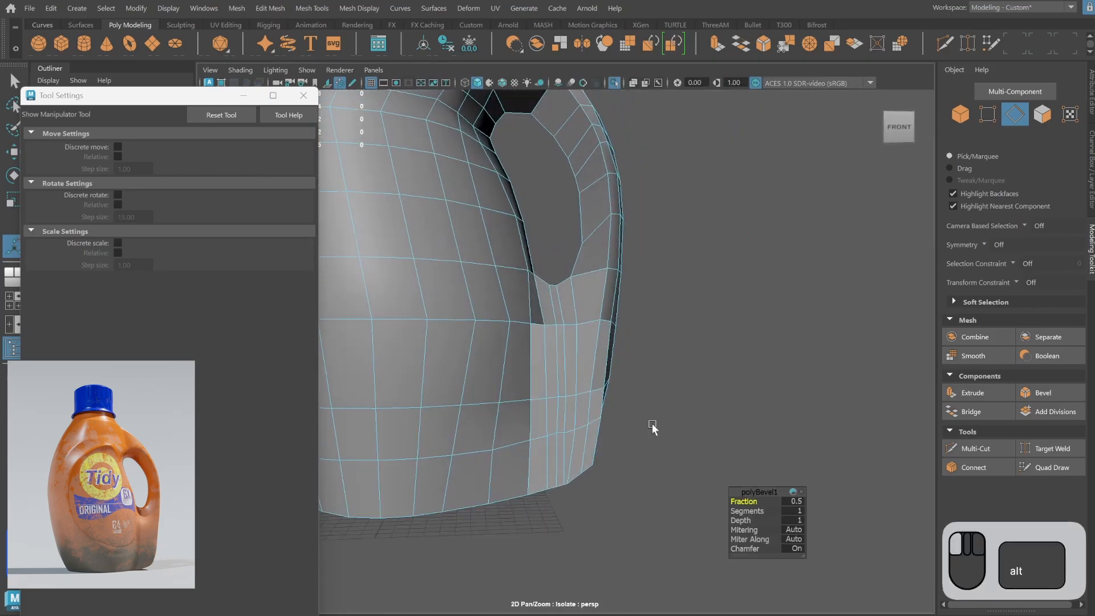
Adjust the bottom-edge vertices of the bevelled columns below the handle to the reference outline.
key("space")
key("space")
left_click(987, 113)
left_click(764, 432)
key("w")
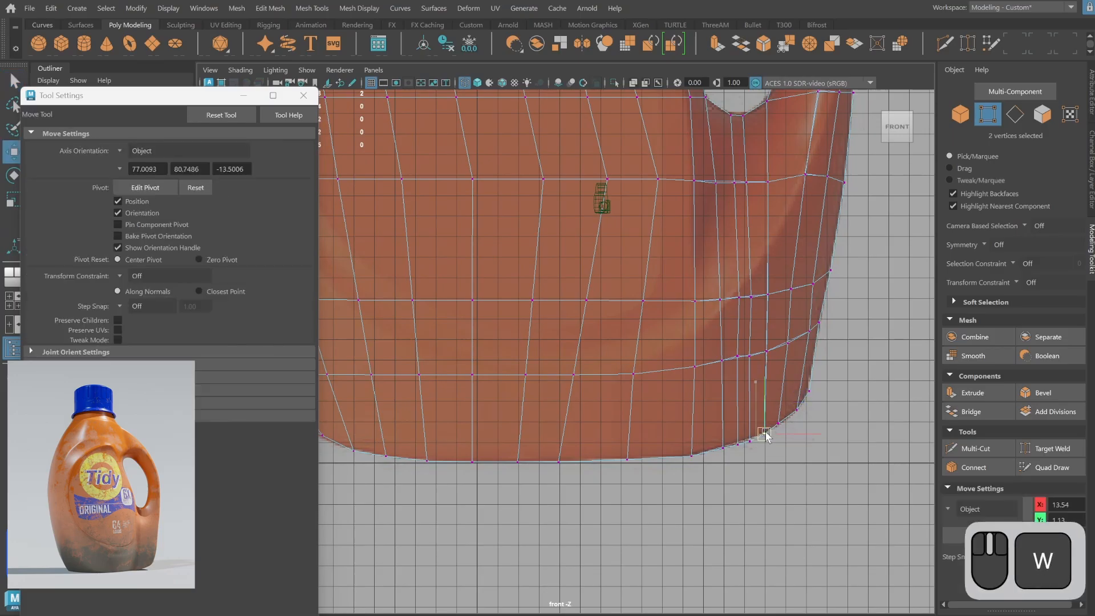
Respace the vertices across the lower body and along its bottom edge in the front view.
right_click_drag(639, 400, 532, 337, "alt")
middle_click_drag(531, 337, 538, 426, "alt")
left_click_drag(571, 510, 581, 543)
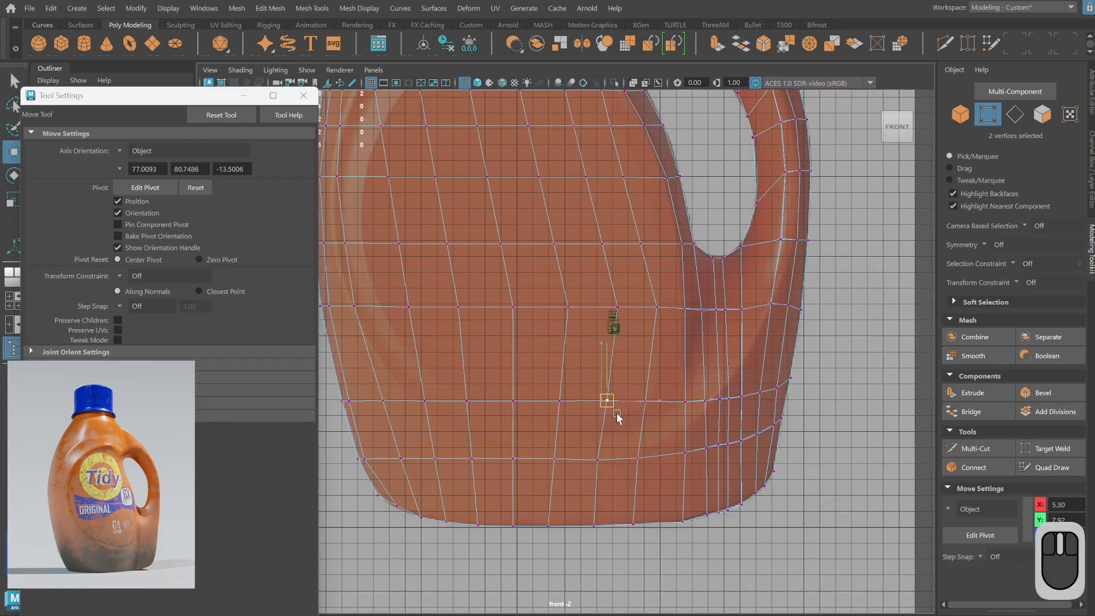
right_click_drag(617, 413, 643, 254, "alt")
middle_click_drag(642, 254, 647, 436, "alt")
right_click_drag(647, 435, 553, 379, "alt")
Inspect the bottle's lower handle area in smoothed and unsmoothed display from several angles.
key("space")
key("space")
left_click(960, 115)
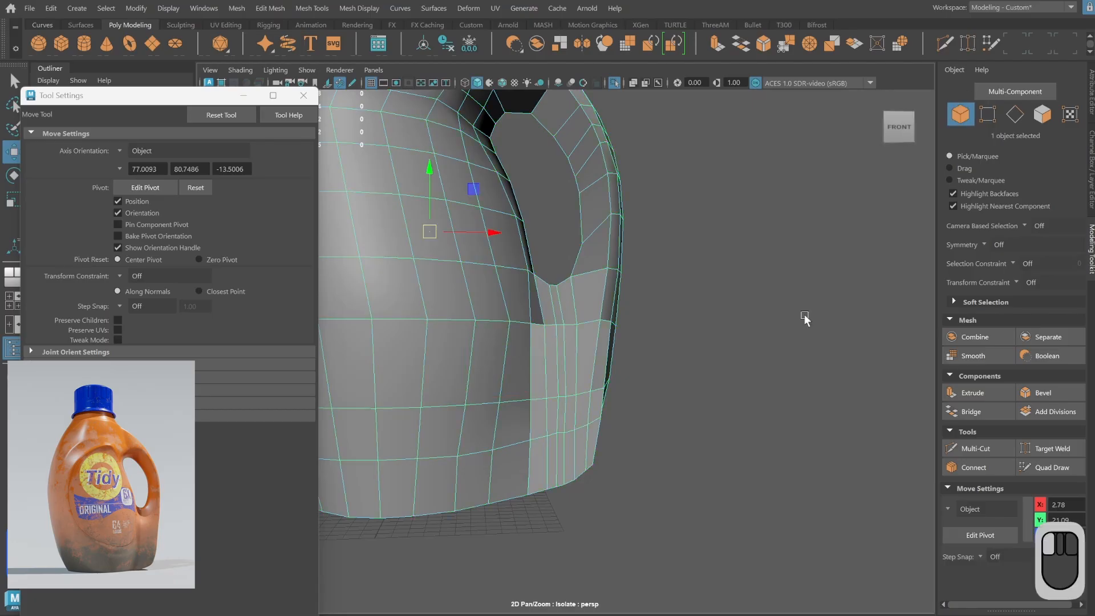
left_click(805, 314)
right_click_drag(793, 322, 502, 354, "alt")
left_click_drag(502, 353, 522, 379, "alt")
left_click(549, 374)
key("3")
left_click(677, 372)
left_click_drag(677, 372, 594, 409, "alt")
left_click(596, 408)
key("1")
Examine the bottle in the top, front, side and perspective views, focusing on the gap beneath the handle.
key("space")
right_click_drag(534, 252, 386, 246, "alt")
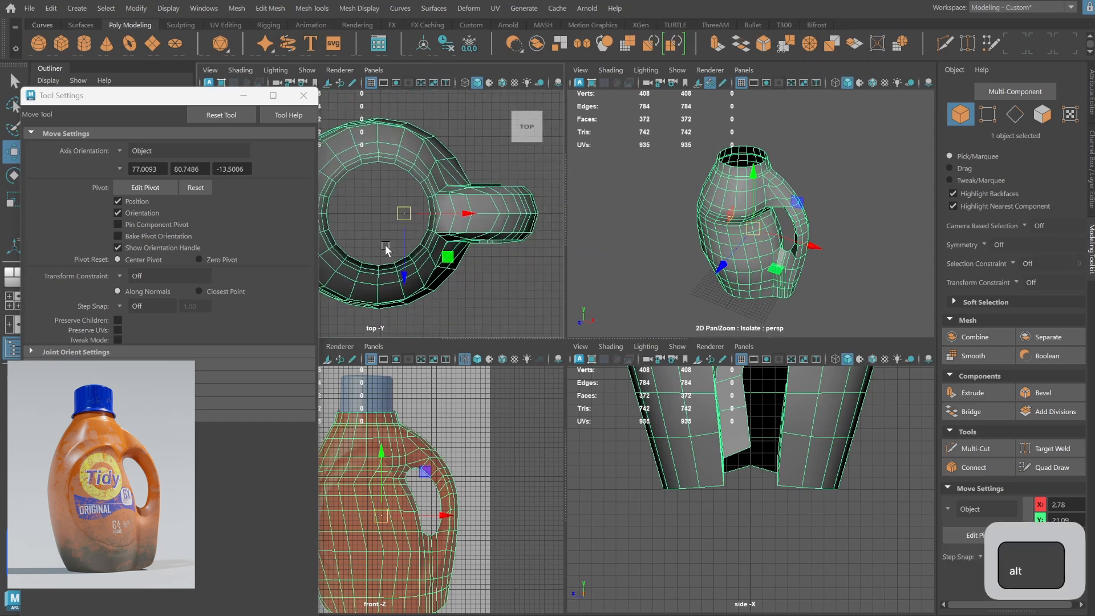
middle_click_drag(407, 244, 459, 239, "alt")
right_click_drag(633, 422, 536, 417, "alt")
middle_click_drag(748, 382, 738, 509, "alt")
right_click_drag(738, 509, 652, 545, "alt")
middle_click_drag(652, 545, 638, 474, "alt")
left_click_drag(828, 285, 733, 264, "alt")
right_click_drag(703, 500, 765, 485, "alt")
Move the three extruded vertices below the handle down and align them on the bottle's centre line in the side wireframe view.
left_click(988, 114)
key("space")
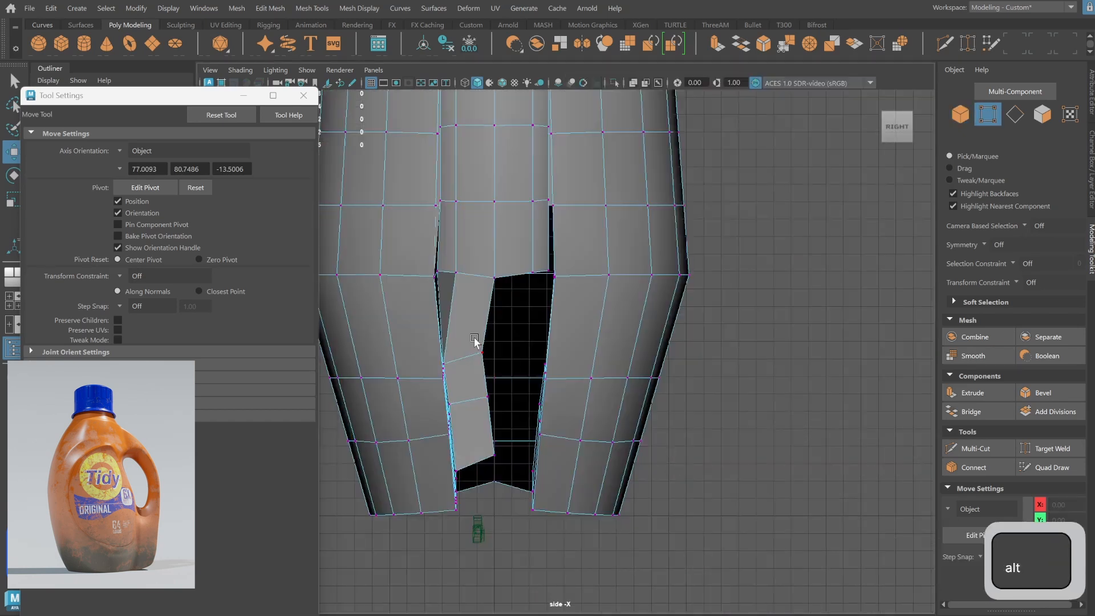
key("4")
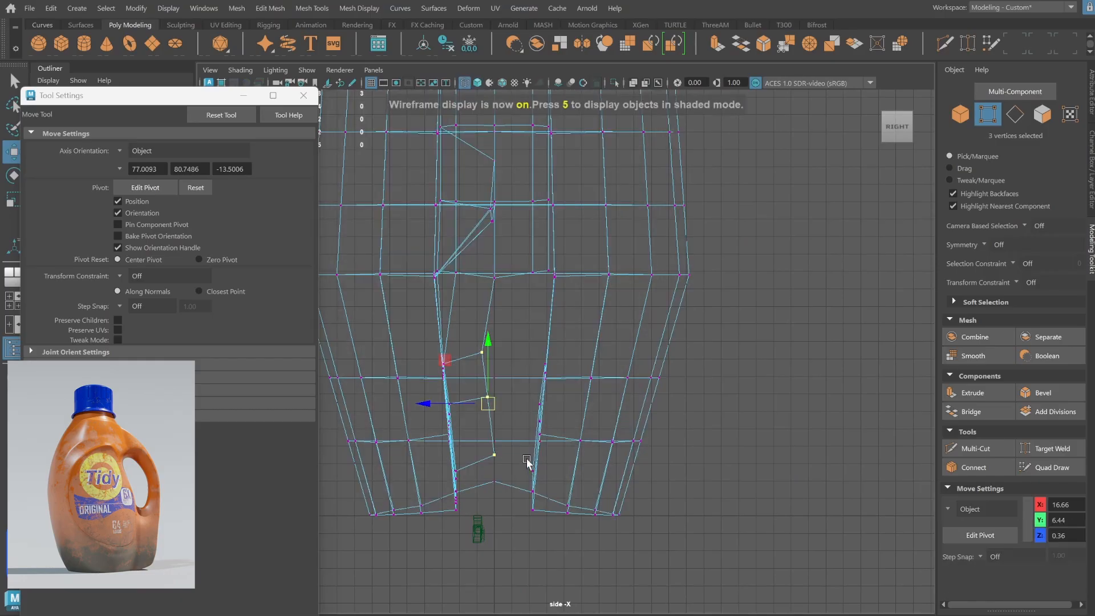
key("r")
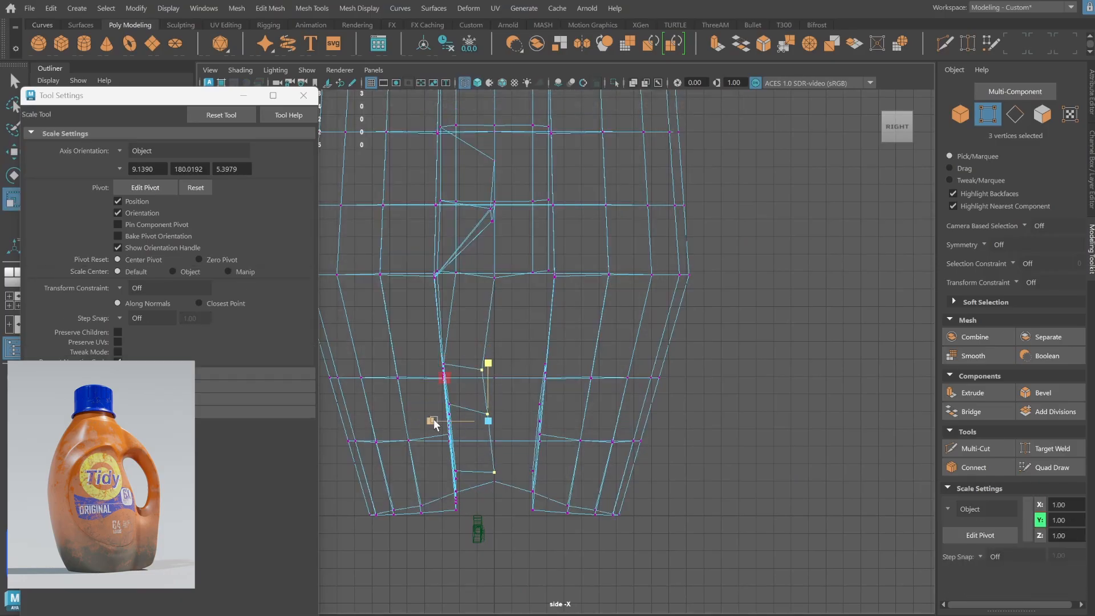
mouse_move(434, 420)
left_mouse_down()
mouse_move(571, 418)
mouse_move(451, 421)
left_mouse_up()
key("w")
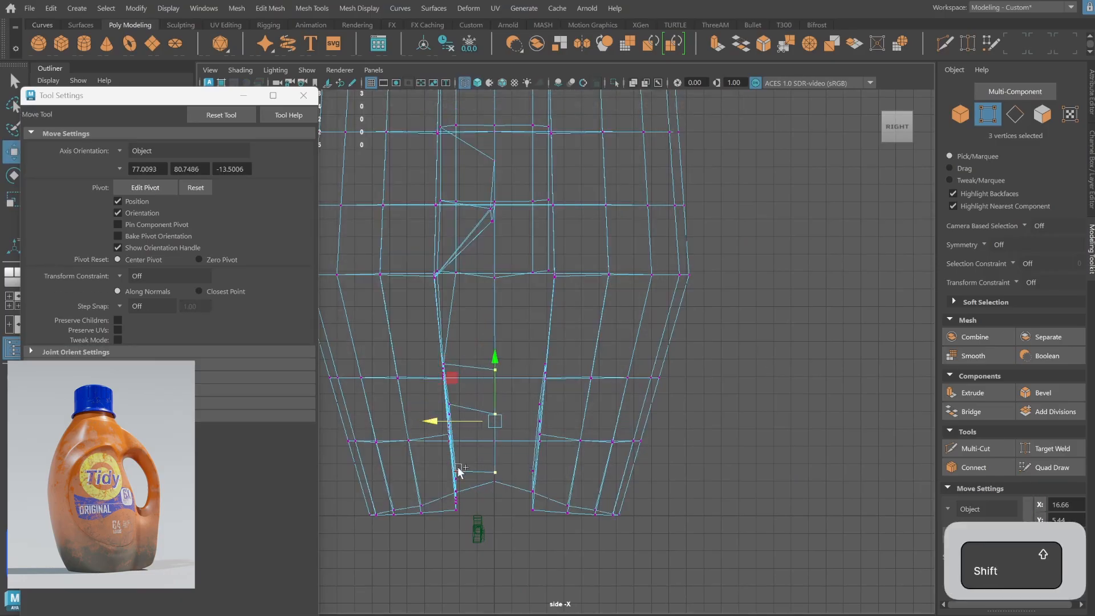
Slide the lower corner vertices of the panel below the handle along their edges with the Edge transform constraint.
key("space")
key("space")
left_click_drag(568, 343, 558, 458, "alt")
left_click(554, 460)
left_click_drag(697, 397, 521, 363, "alt")
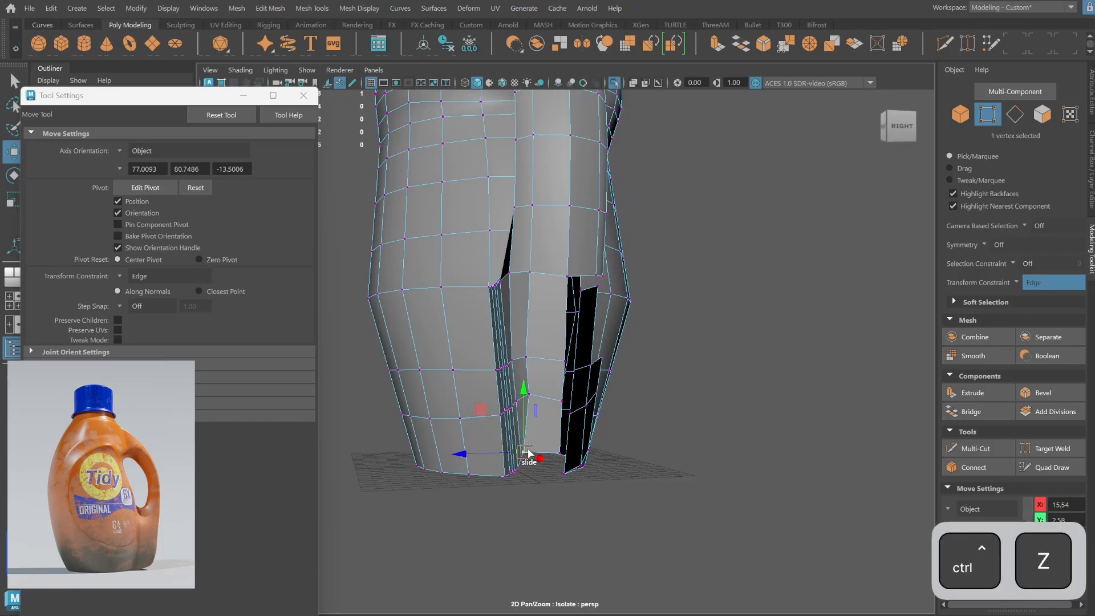
left_click_drag(543, 441, 619, 358, "alt")
left_click_drag(658, 398, 609, 418, "alt")
left_click(609, 417)
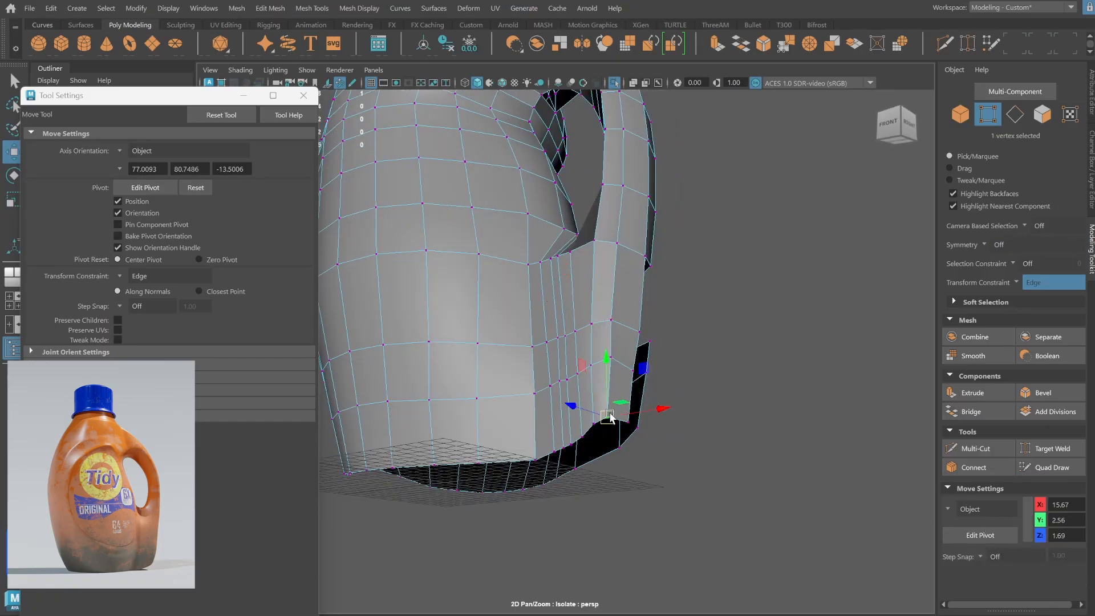
Inspect the whole bottle in smoothed display and the open mesh around the handle's lower end up close.
left_click_drag(693, 217, 648, 296, "alt")
key("F8")
key("q")
right_click_drag(513, 320, 403, 333, "alt")
left_click(403, 332)
left_click_drag(402, 333, 570, 313, "alt")
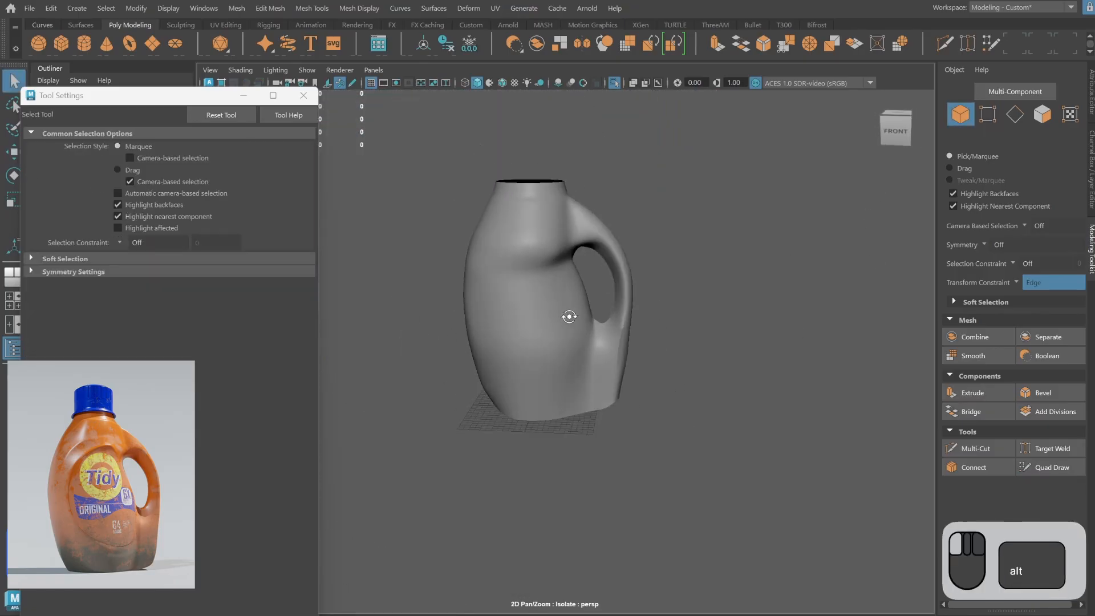
right_click_drag(570, 313, 680, 354, "alt")
left_click(615, 275)
scroll(615, 275, "up", 3)
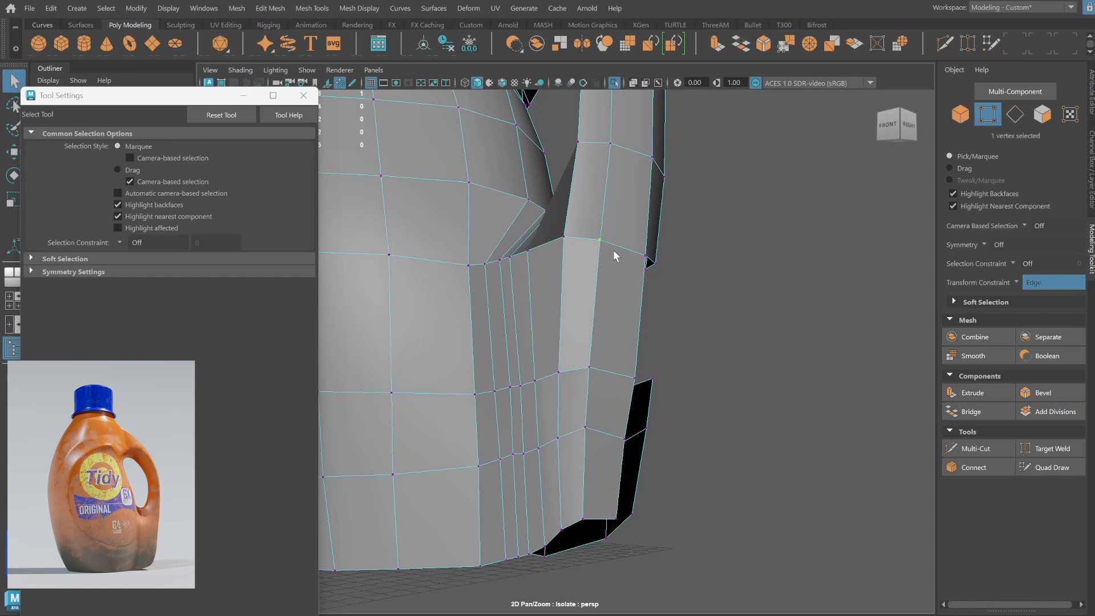
left_click_drag(614, 251, 671, 270, "alt")
left_click_drag(659, 409, 599, 325, "alt")
Turn the transform constraint off and flatten the 49 centre-line vertices onto the bottle's middle axis in the side wireframe view.
key("space")
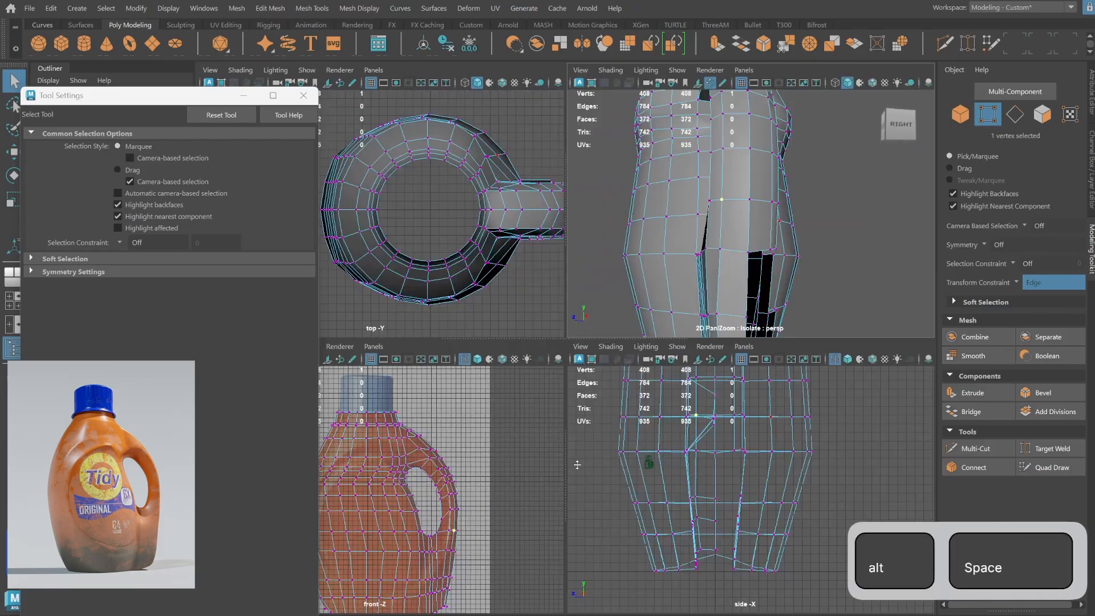
key("space")
key("F8")
right_click_drag(560, 257, 495, 258, "alt")
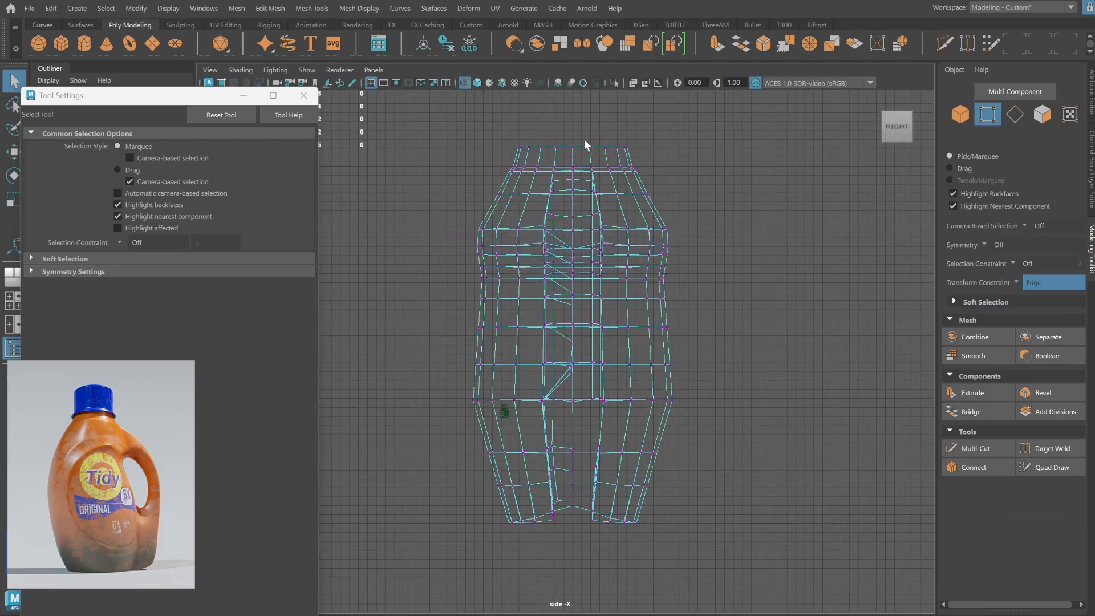
left_click_drag(575, 523, 577, 519)
key("r")
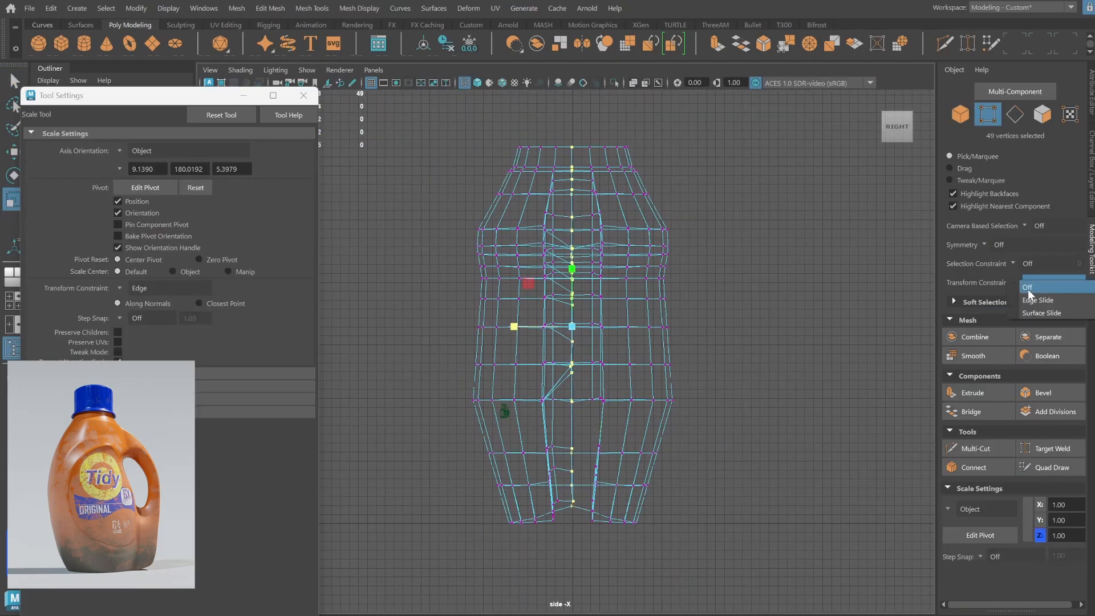
key("space")
left_click_drag(701, 268, 765, 279, "alt")
key("space")
scroll(519, 428, "down", 1)
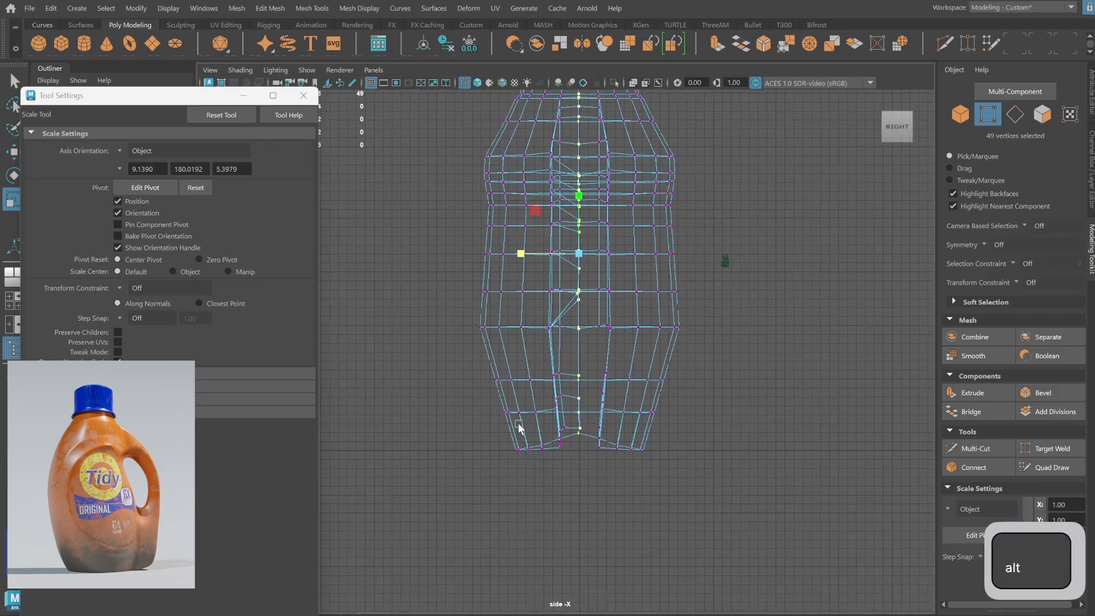
Select the 28 vertices along the bottle's bottom edge and level them at one height.
key("space")
right_click_drag(433, 457, 446, 436, "alt")
key("w")
key("j")
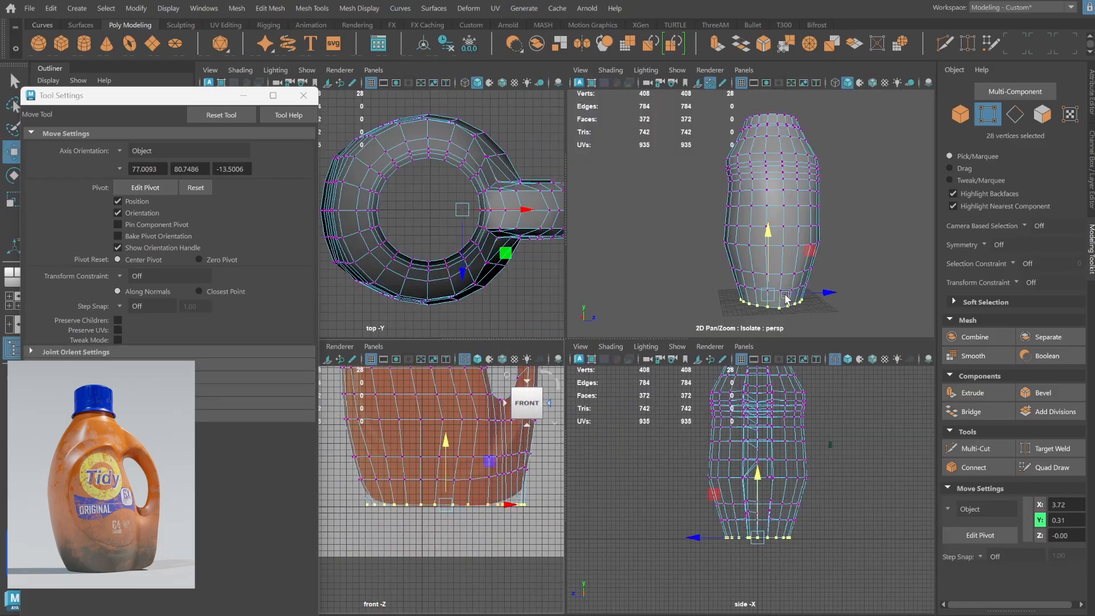
Inspect the whole bottle and its handle in smoothed display in the perspective view.
key("space")
left_click_drag(680, 371, 585, 206, "alt")
key("F8")
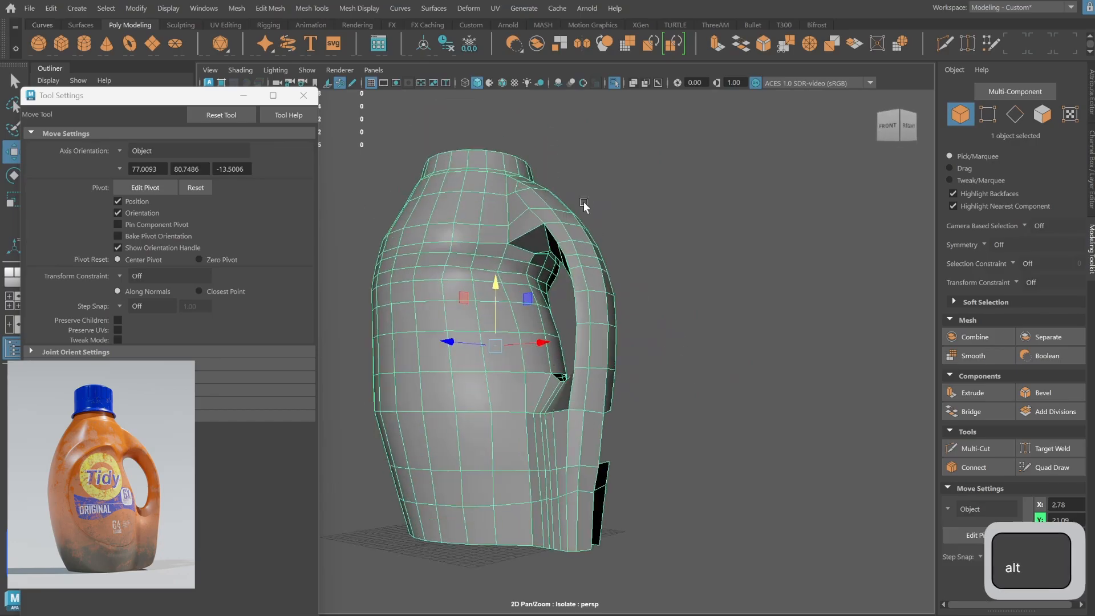
key("3")
left_click(665, 398)
left_click_drag(665, 397, 552, 425, "alt")
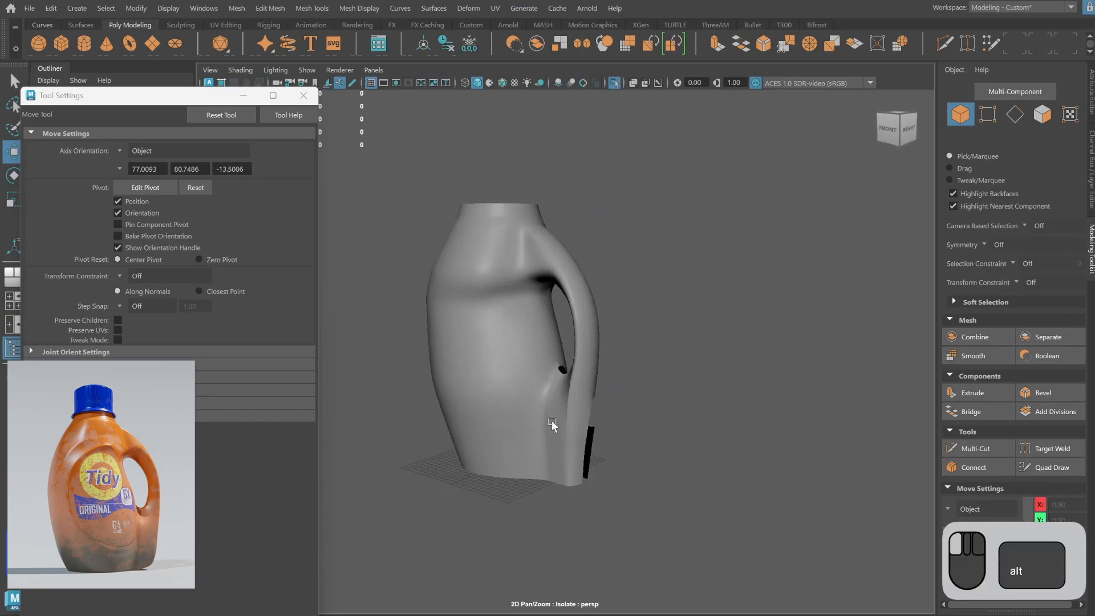
right_click_drag(552, 425, 765, 379, "alt")
Examine the vertices around the handle's lower end from the inside and outside in smoothed component display.
left_click(611, 455)
key("1")
left_click_drag(611, 455, 457, 232, "alt")
key("F8")
left_click(468, 188)
key("3")
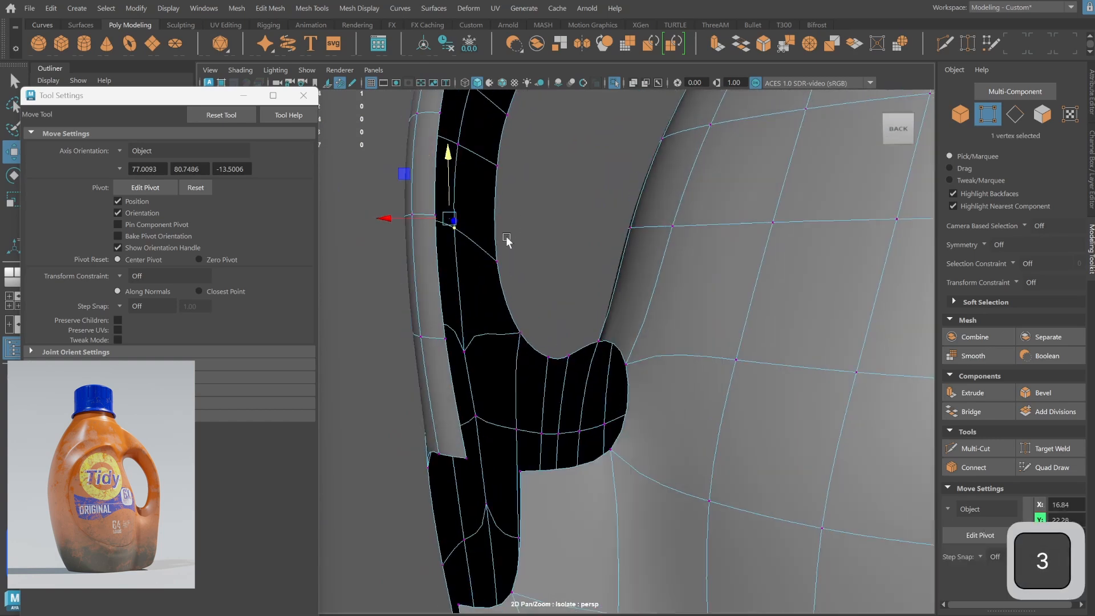
key("q")
left_click_drag(535, 338, 488, 314, "alt")
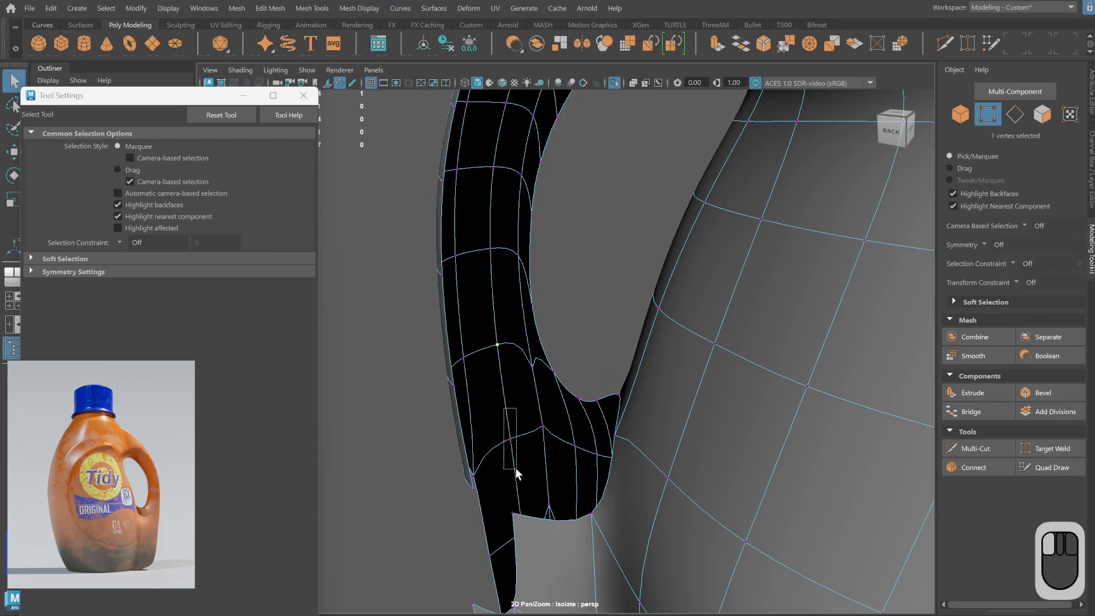
left_click_drag(516, 469, 516, 470)
left_click_drag(516, 470, 475, 346, "alt")
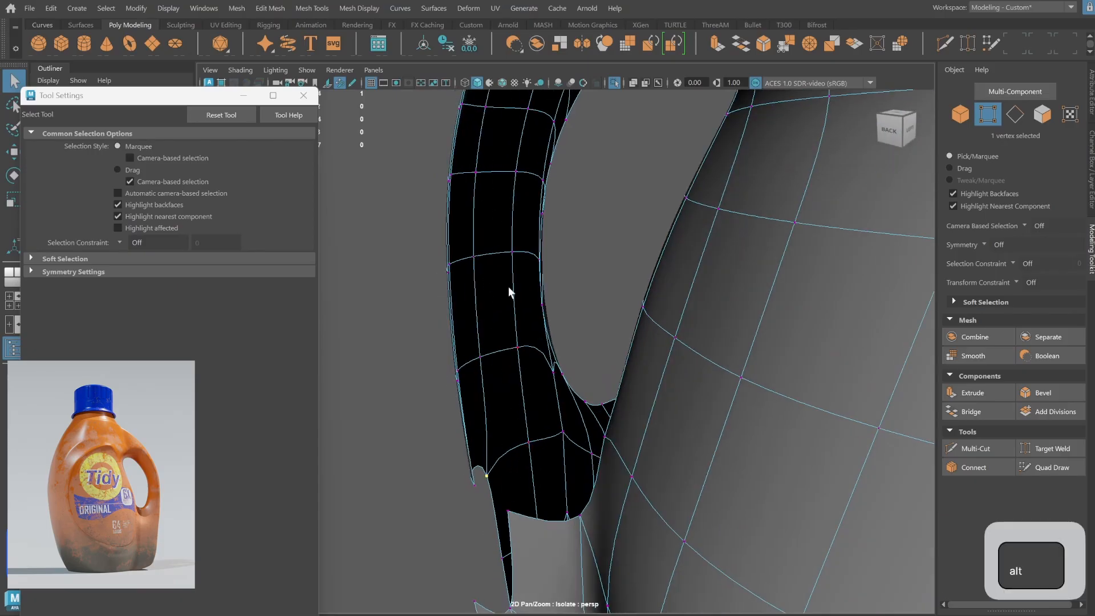
left_click_drag(509, 288, 686, 339, "alt")
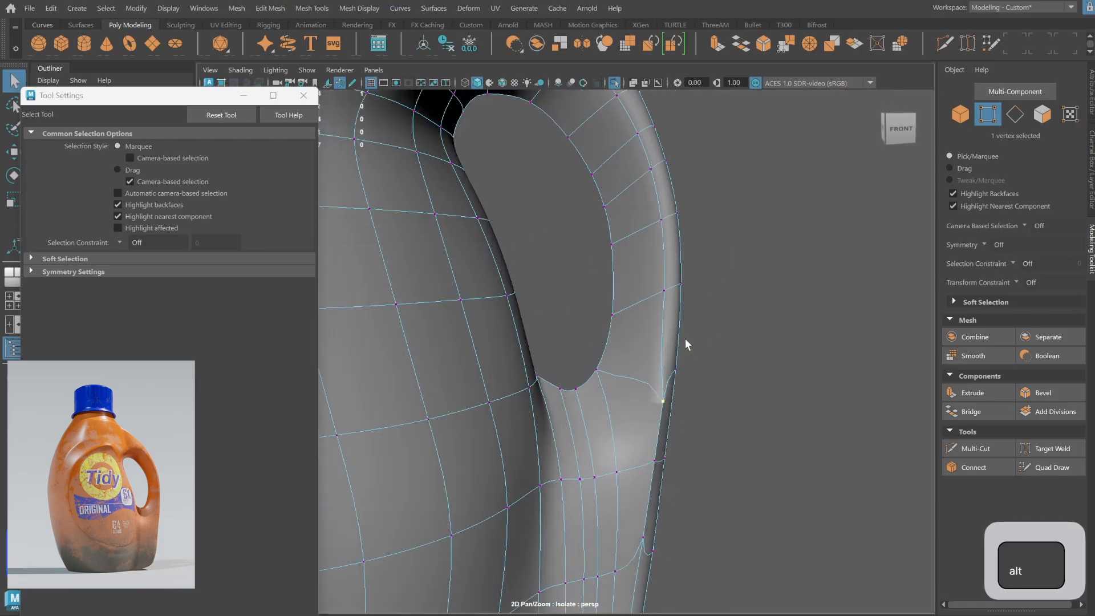
left_click_drag(666, 382, 651, 299)
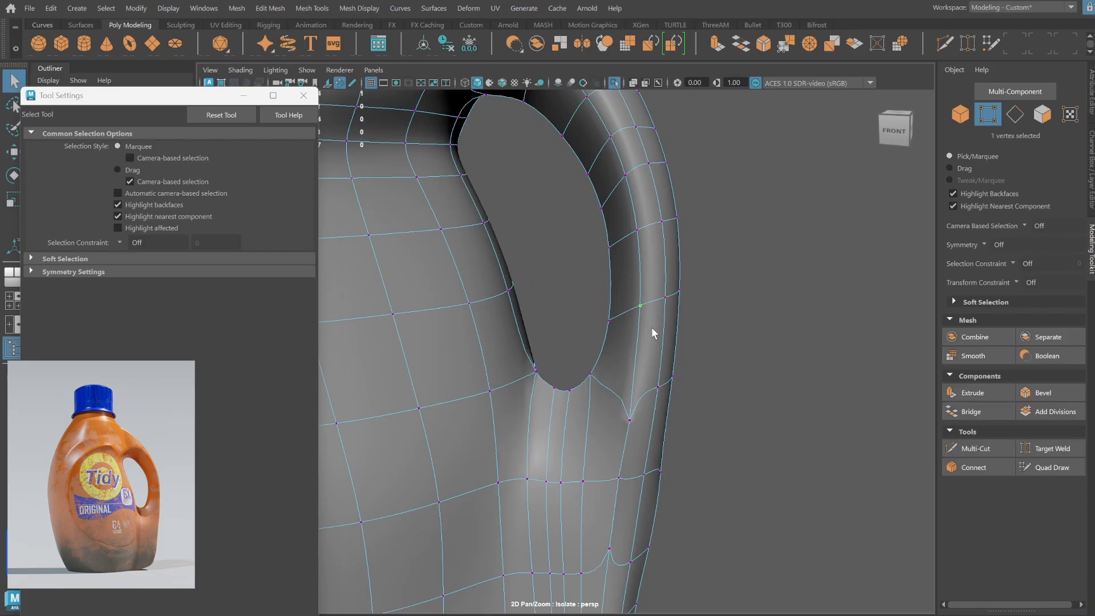
Return to the unsmoothed mesh, close the tool settings window and run Mesh Cleanup to locate problem geometry.
key("1")
left_click(306, 95)
left_click(237, 8)
left_click(285, 306)
scroll(526, 372, "down", 6)
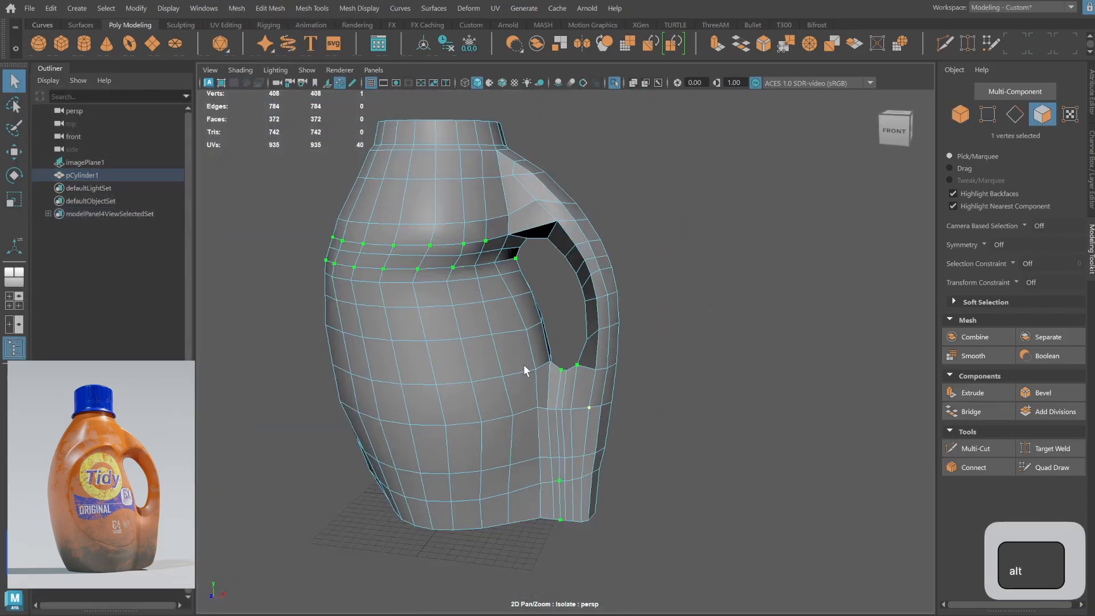
left_click_drag(526, 371, 756, 342, "alt")
scroll(673, 343, "up", 7)
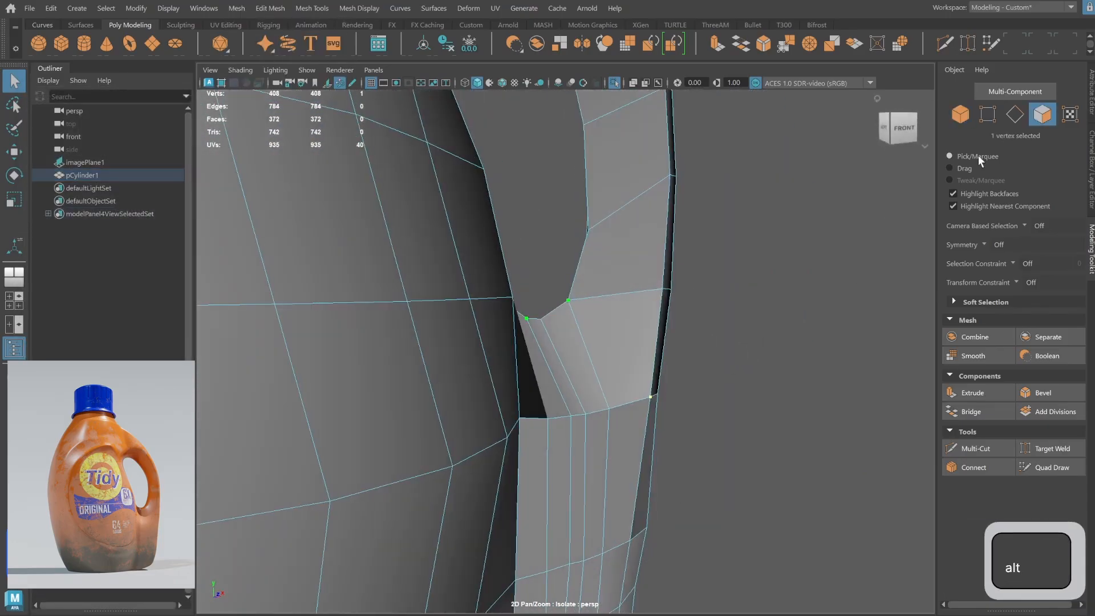
Average the selected vertex below the handle, and average the row of five vertices across the lower panel with 10 iterations.
left_click(988, 114)
left_click_drag(696, 296, 657, 325, "alt")
right_click_drag(657, 380, 710, 351, "shift")
scroll(707, 351, "down", 4)
left_click_drag(679, 353, 609, 420, "alt")
left_click(516, 401)
key("ctrl+z")
left_click_drag(548, 401, 529, 408, "shift")
key("shift+g")
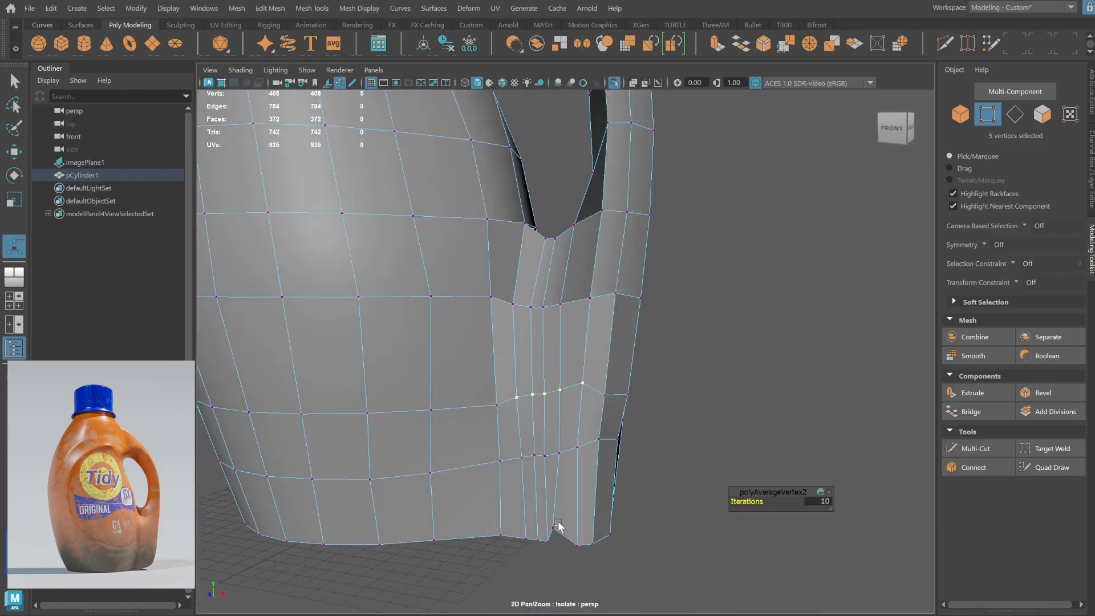
Flatten the 28 bottom-edge vertices again and snap them vertically to the grid floor at Y 0.
left_click(557, 524)
mouse_move(559, 523)
left_mouse_down("alt")
mouse_move(548, 470)
mouse_move(582, 484)
mouse_move(567, 515)
left_mouse_up("alt")
key("space")
left_click_drag(712, 523, 801, 549)
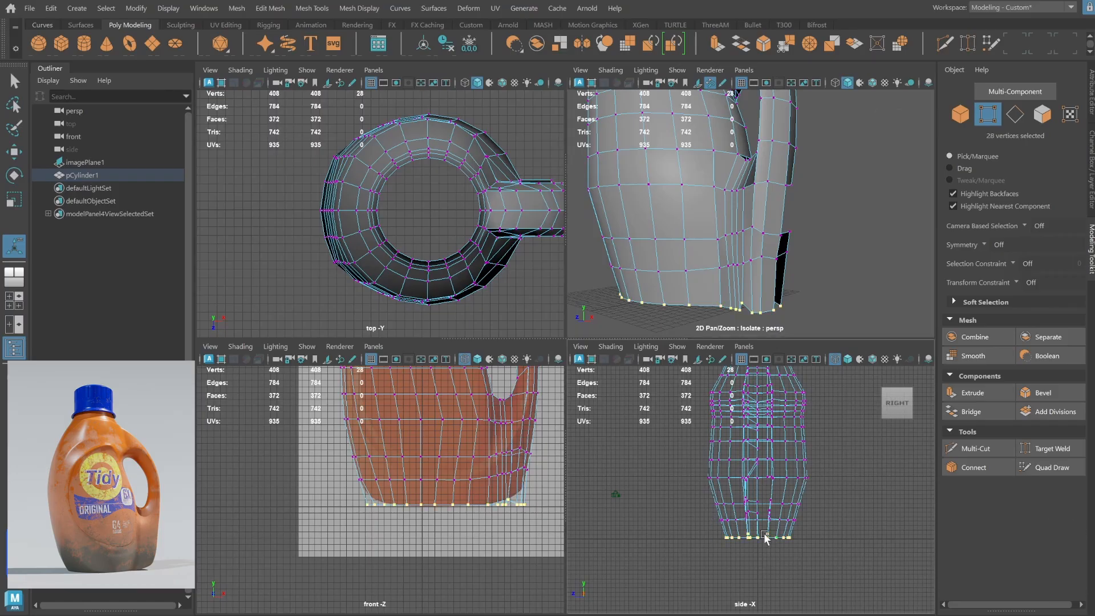
key("r")
key("w")
key("x")
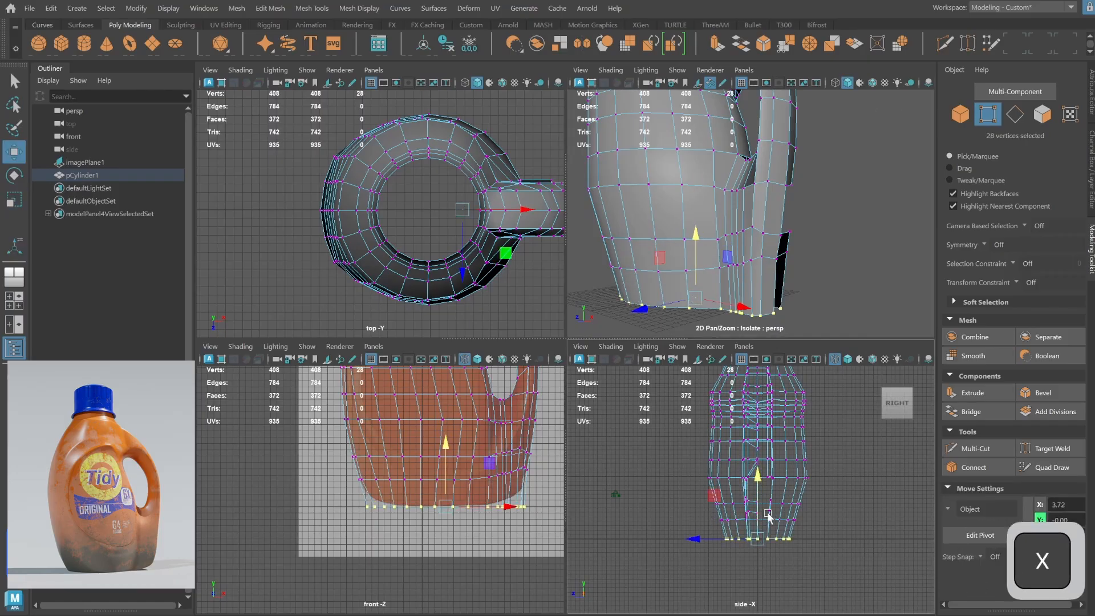
Inspect the lower panel and handle area of the bottle in smoothed display from several angles.
key("space")
key("F8")
left_click(789, 405)
left_click_drag(789, 406, 873, 412, "alt")
left_click(577, 449)
key("3")
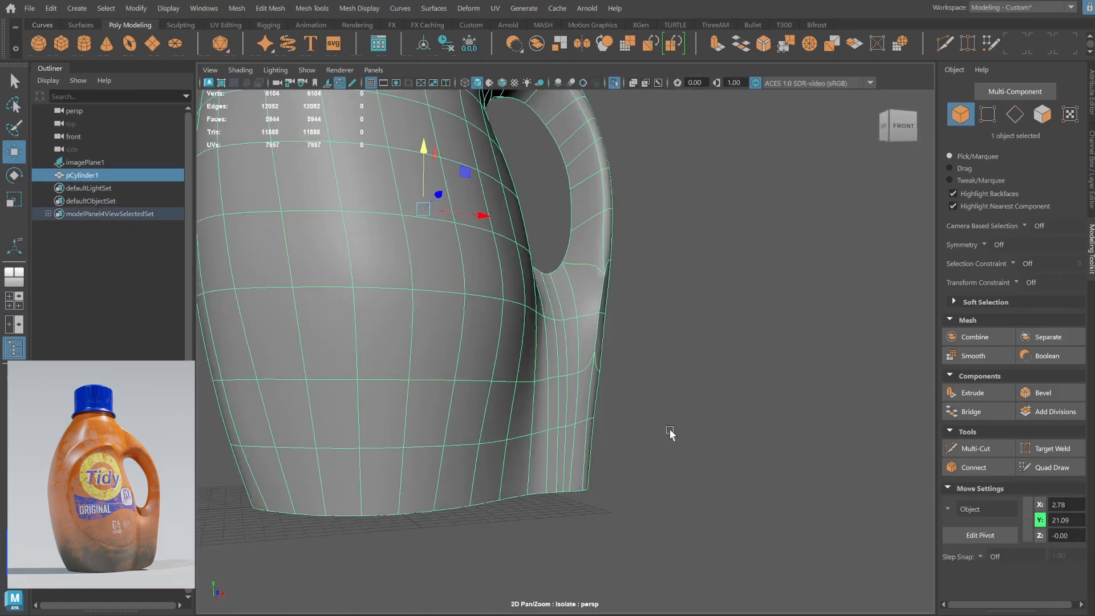
left_click(670, 429)
right_click_drag(670, 429, 593, 395, "alt")
left_click_drag(594, 395, 553, 442, "alt")
right_click_drag(553, 442, 759, 443, "alt")
left_click_drag(759, 442, 713, 404, "alt")
Switch the bottle back to unsmoothed display and rerun Mesh Cleanup to check the area below the handle.
left_click(604, 419)
key("1")
left_click_drag(664, 438, 586, 413, "alt")
right_click_drag(586, 413, 636, 414, "alt")
left_click(237, 9)
left_click(239, 305)
left_click_drag(602, 334, 616, 336, "alt")
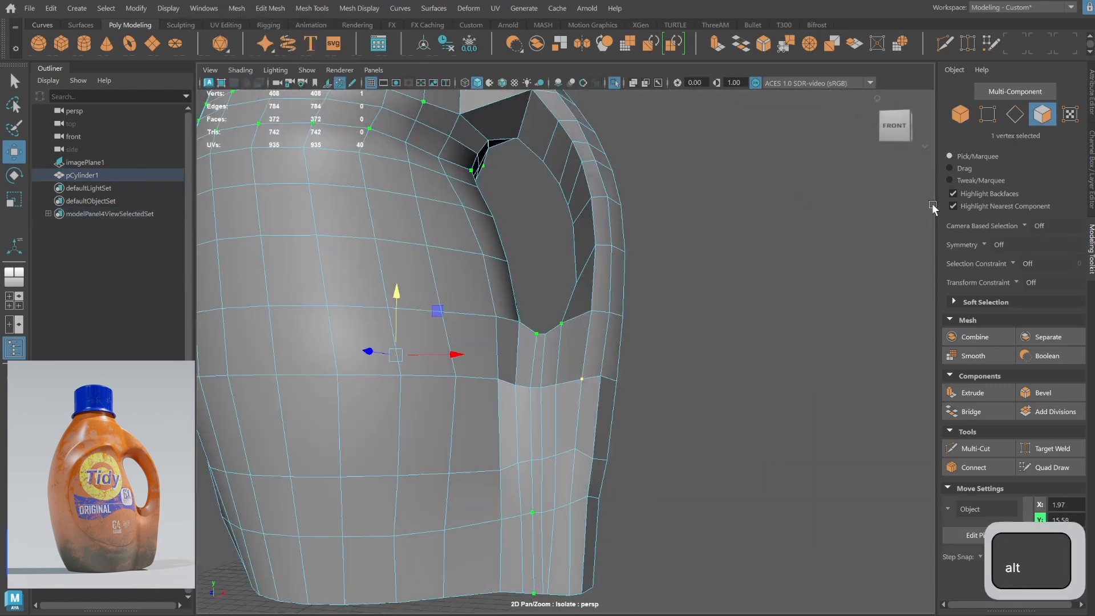
Check the lower handle area in smooth preview, return to the unsmoothed mesh, and run Mesh Cleanup on the bottle.
right_click_drag(626, 334, 925, 303, "alt")
left_click_drag(782, 342, 735, 368, "alt")
key("3")
key("1")
left_click(236, 9)
left_click(263, 305)
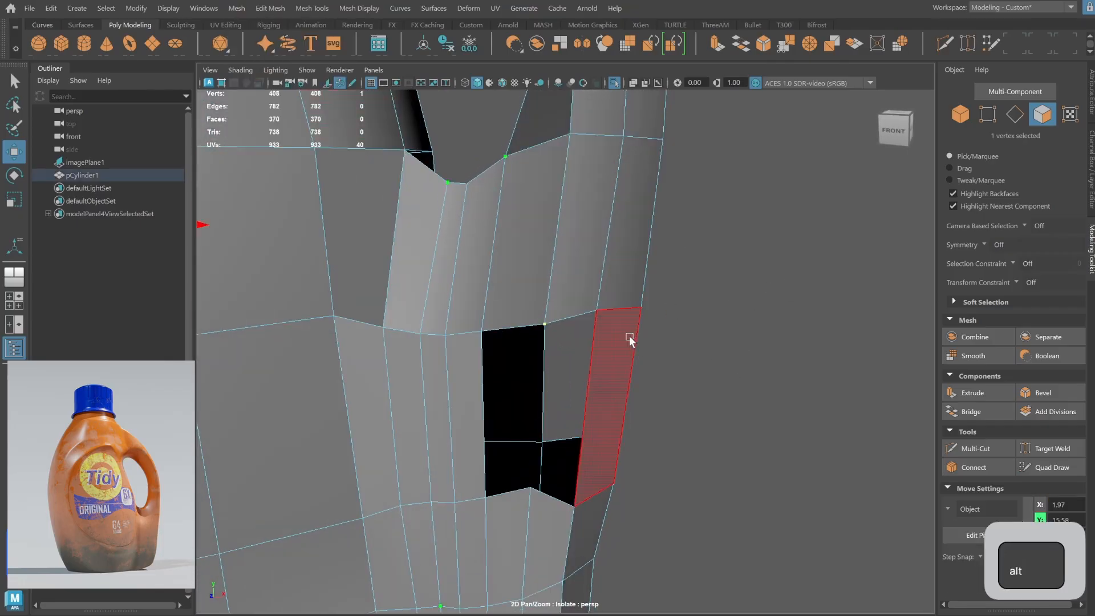
Delete two neighbouring faces beside the gap below the handle opening and run Mesh Cleanup again.
left_click_drag(629, 337, 515, 302, "alt")
left_click(529, 291)
left_click(570, 291, "shift")
key("Delete")
left_click_drag(625, 269, 552, 223, "alt")
left_click(236, 9)
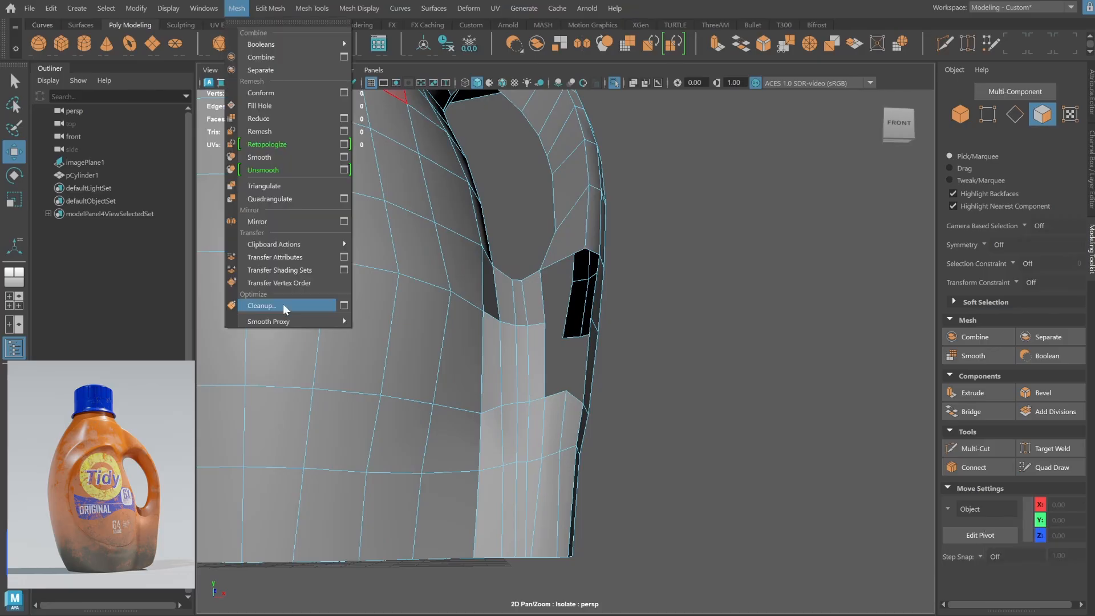
left_click(285, 307)
Examine the bottle in smooth preview and inspect the holes around the handle's lower end on the unsmoothed mesh.
left_click_drag(627, 303, 642, 332, "alt")
left_click(961, 114)
key("3")
left_click(662, 327)
scroll(548, 330, "down", 4)
scroll(536, 342, "up", 8)
left_click(504, 396)
key("1")
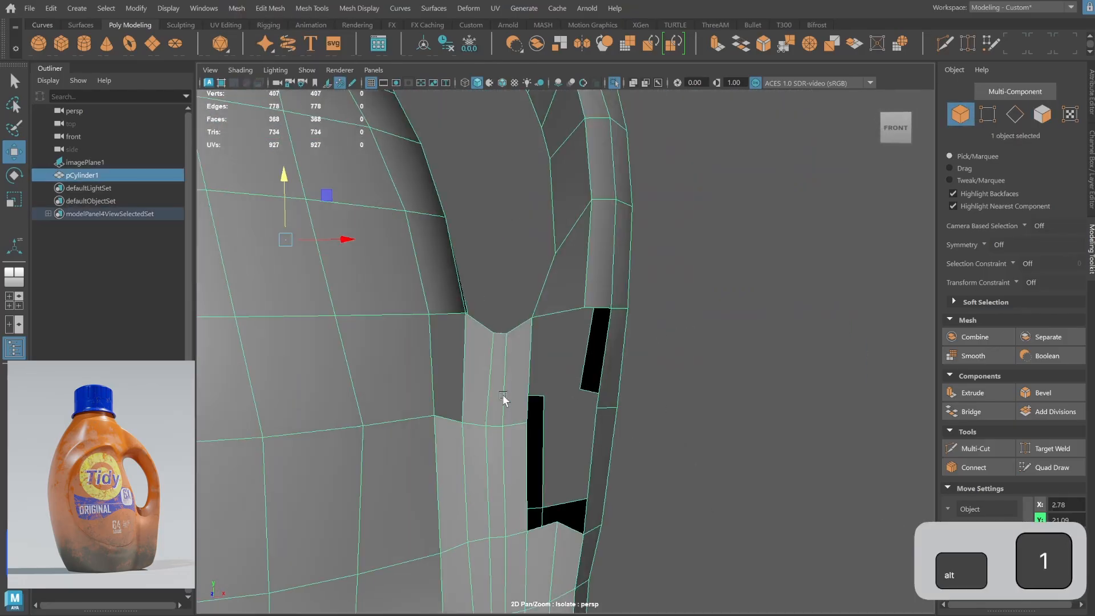
left_click_drag(504, 396, 582, 308, "alt")
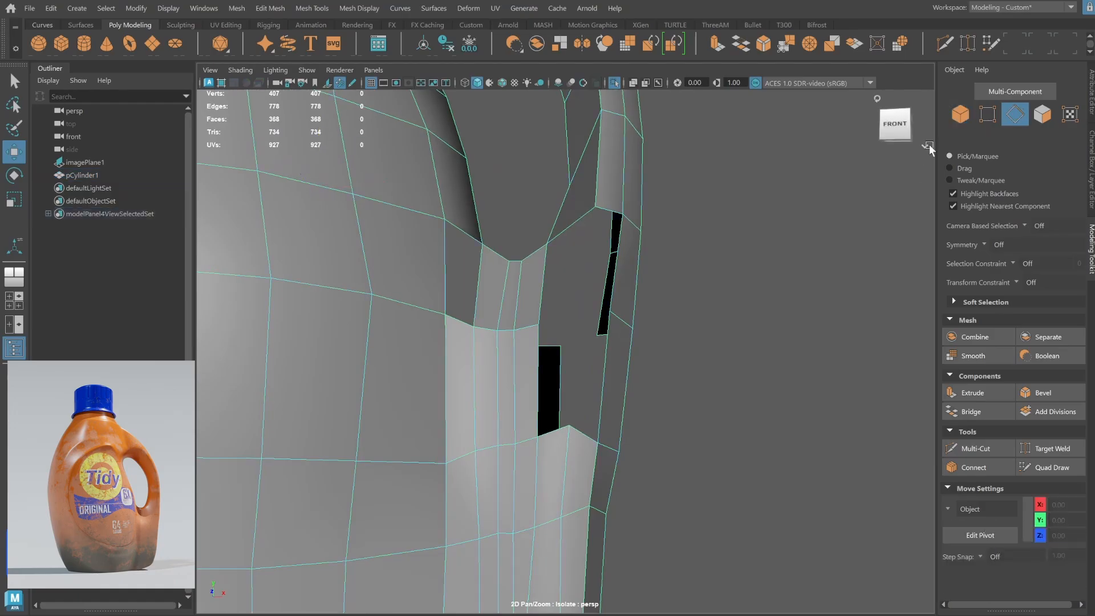
Extrude a border edge to cover part of the gap below the handle and merge the overlapping vertices.
left_click_drag(683, 444, 802, 237, "shift")
key("q")
key("F9")
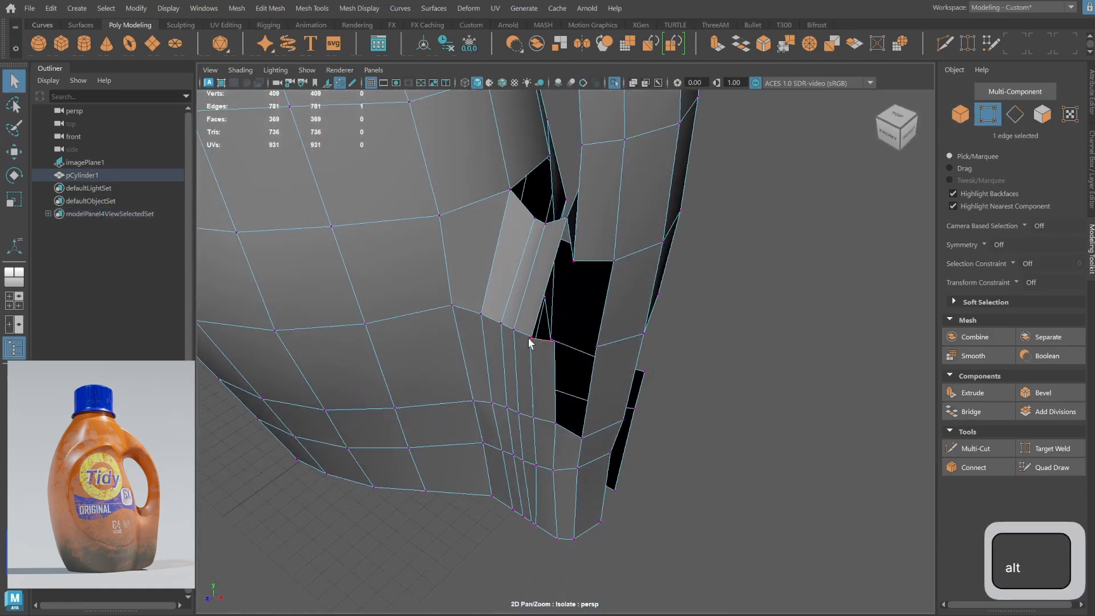
left_click_drag(551, 361, 515, 322)
right_click_drag(538, 350, 562, 265, "shift")
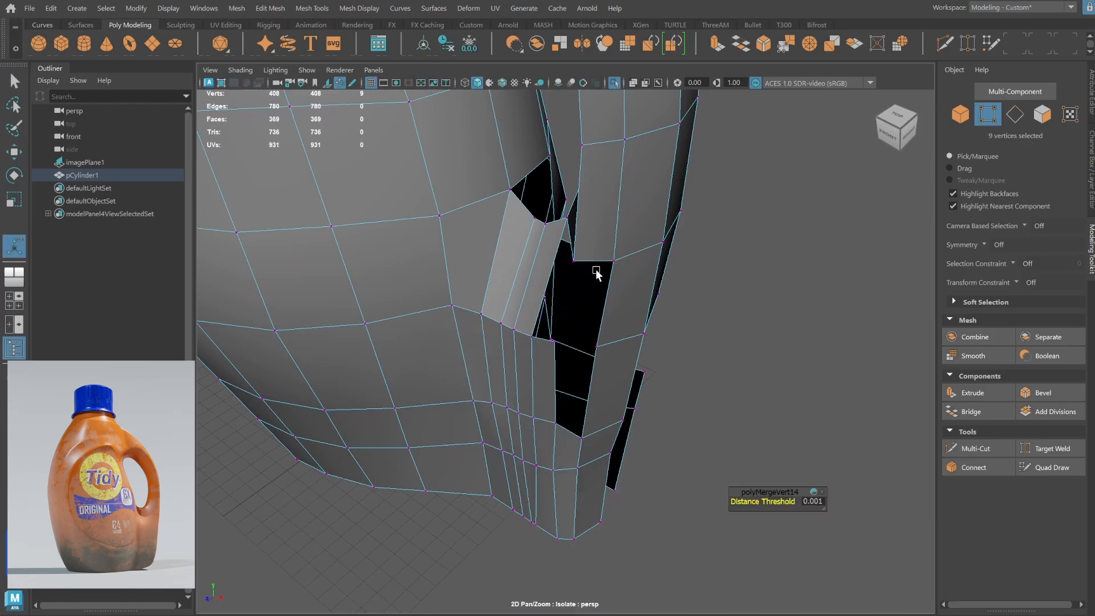
Bridge the facing border edges of the gap at the base of the handle.
left_click_drag(597, 302, 665, 306, "alt")
key("q")
key("F10")
right_click_drag(599, 368, 594, 525, "shift")
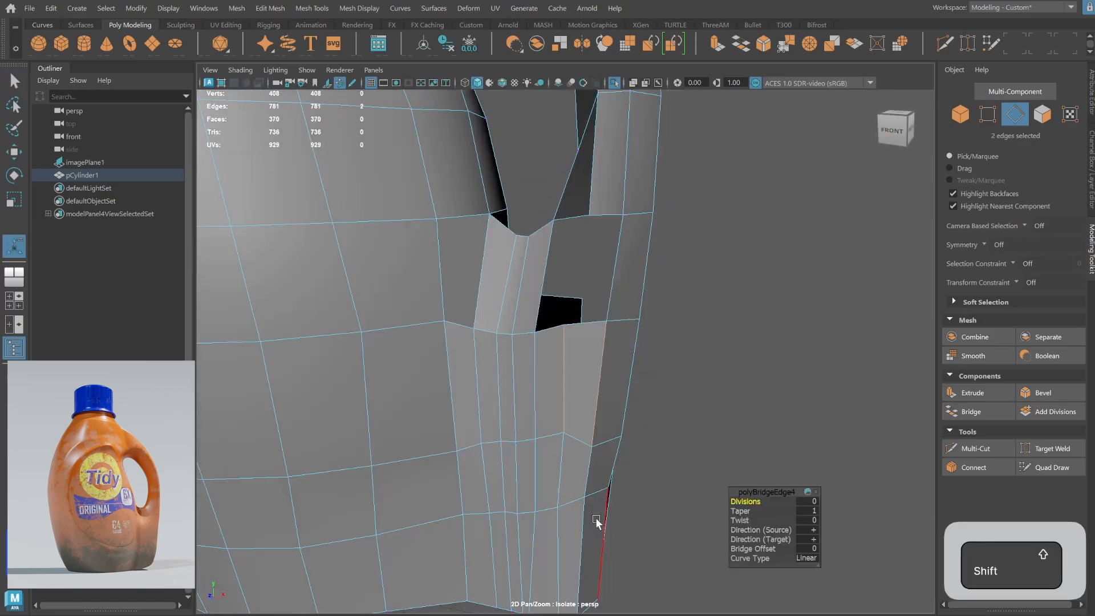
Insert an edge loop running along the inner side of the handle.
left_click_drag(594, 526, 542, 325, "alt")
key("q")
key("F8")
right_click_drag(612, 250, 599, 390, "shift")
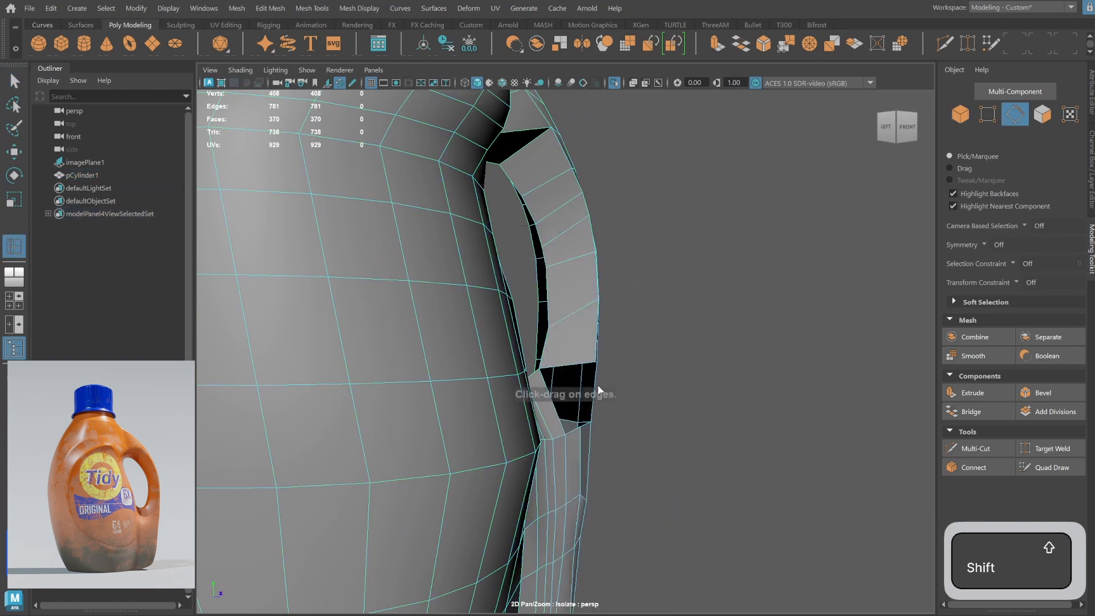
scroll(583, 365, "down", 5)
mouse_move(690, 379)
left_mouse_down("alt")
mouse_move(591, 389)
mouse_move(699, 390)
left_mouse_up("alt")
scroll(702, 392, "up", 4)
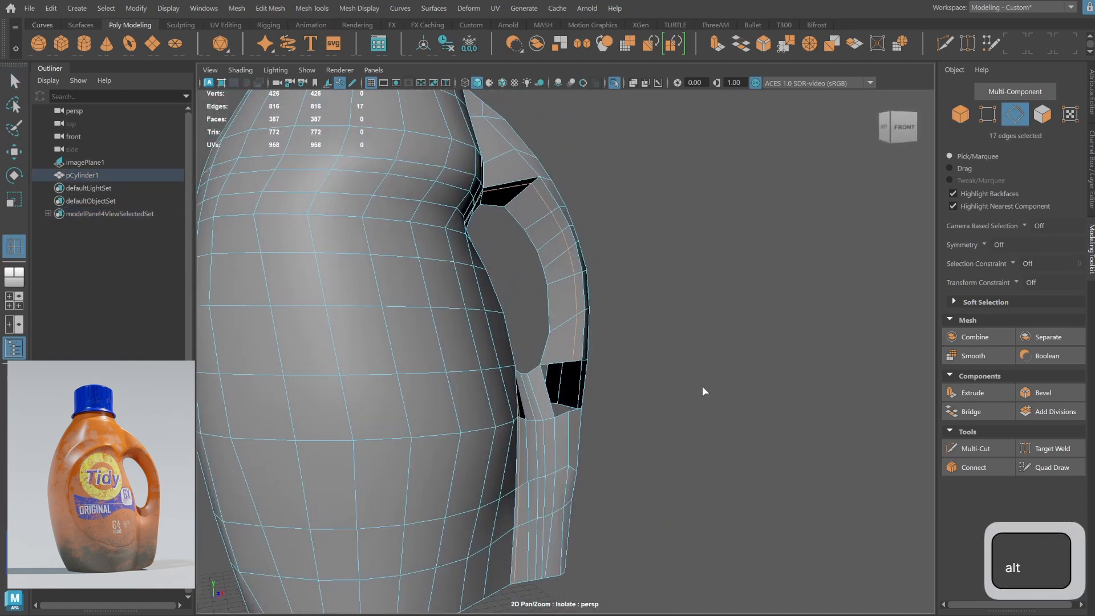
Bridge two border edges to close part of the opening where the handle joins its base.
left_click(561, 416, "shift")
right_click_drag(562, 415, 554, 546, "shift")
left_click_drag(608, 388, 570, 365, "alt")
left_click(571, 362)
right_click_drag(571, 362, 897, 279, "alt")
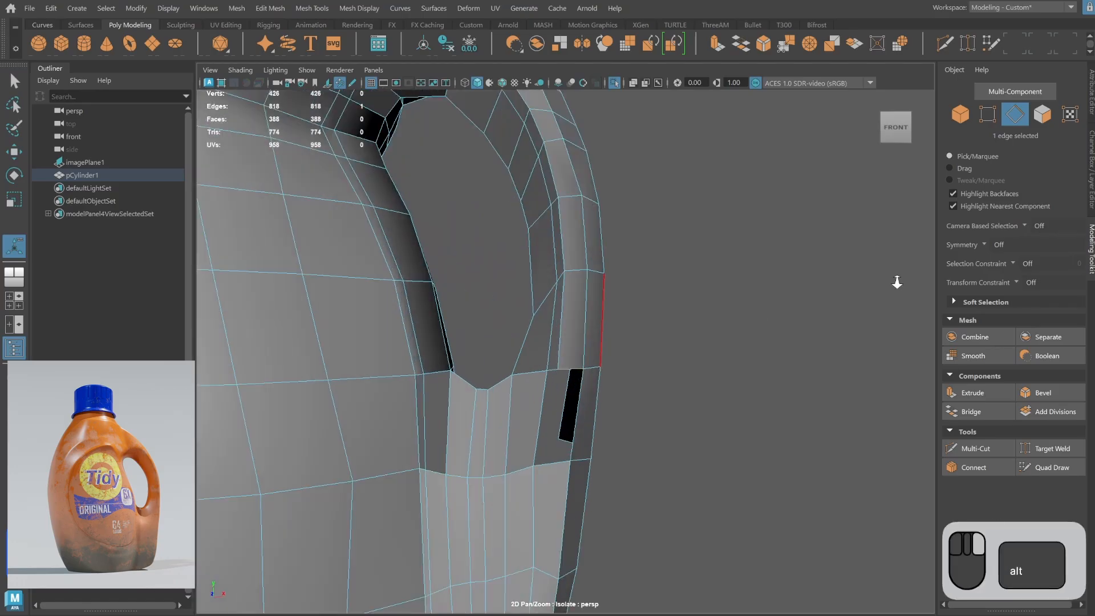
Insert a short edge loop down the handle base beneath the remaining gap.
middle_click_drag(897, 280, 932, 127, "alt")
left_click(961, 114)
right_click_drag(804, 347, 651, 374, "alt")
mouse_move(651, 374)
left_mouse_down("alt")
mouse_move(619, 386)
mouse_move(637, 372)
left_mouse_up("alt")
middle_click_drag(637, 372, 636, 343, "alt")
right_click_drag(599, 279, 528, 306, "shift")
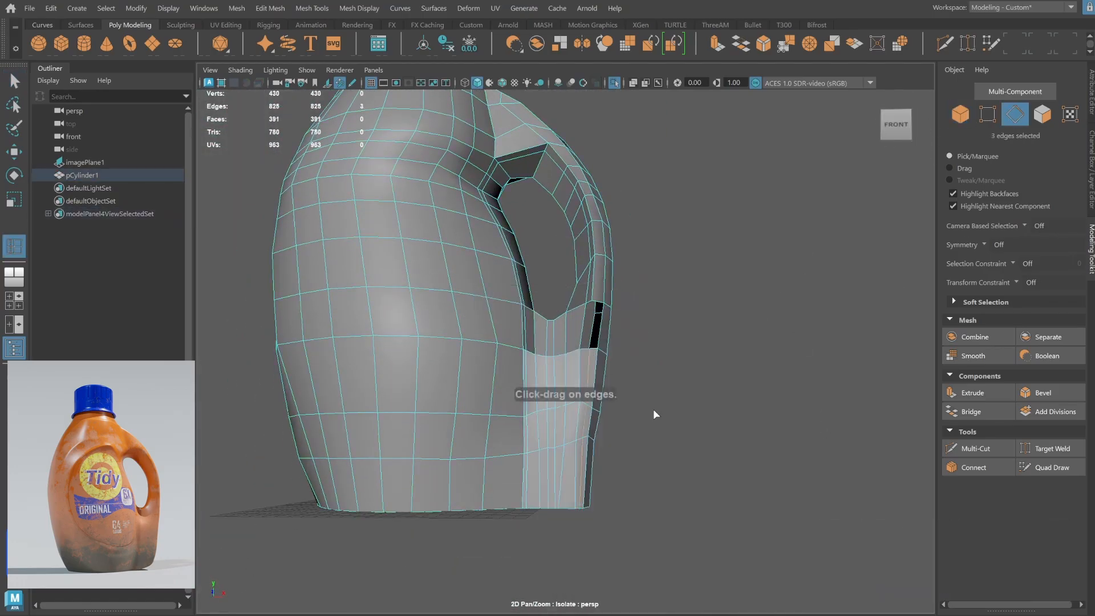
Bridge the remaining pairs of border edges to close the gap below the handle, and return to object selection.
left_click(586, 349, "shift")
right_click_drag(586, 348, 581, 502, "shift")
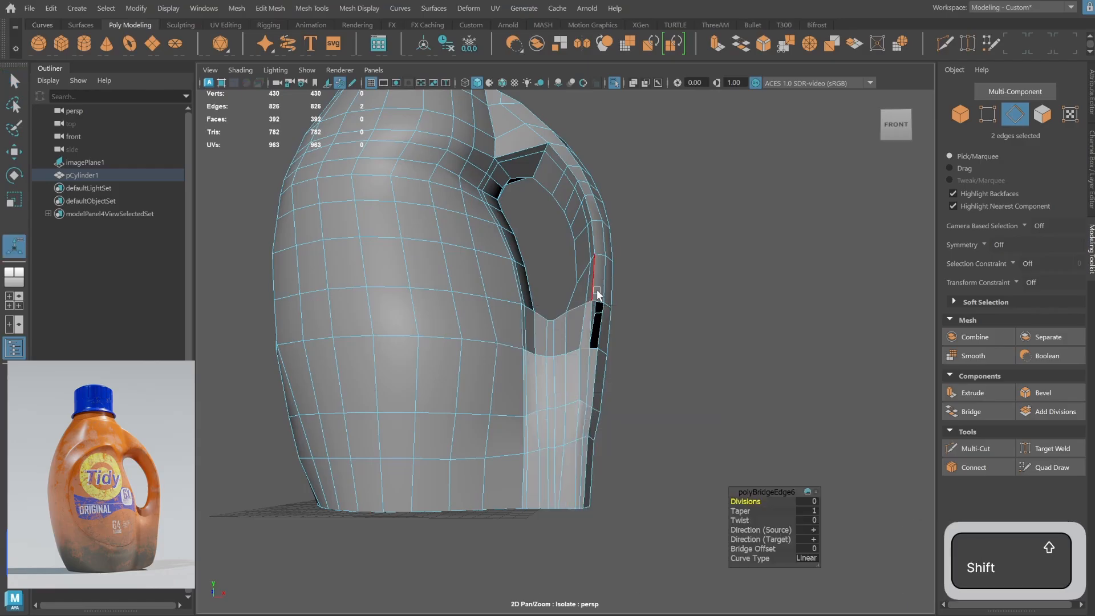
left_click(597, 301)
left_click(591, 348, "shift")
key("g")
left_click(961, 114)
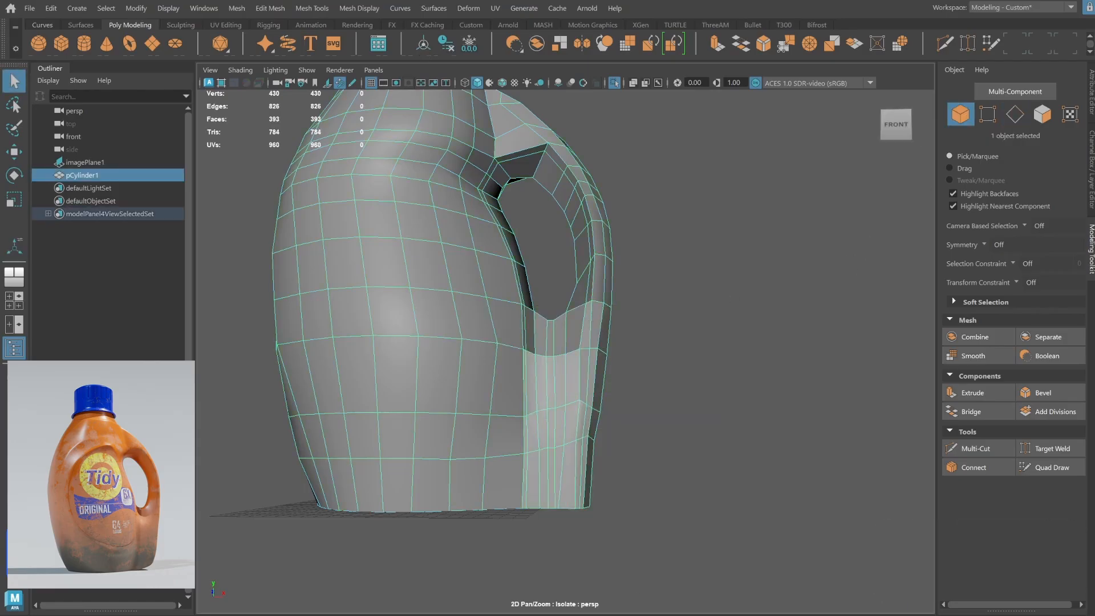
Examine the closed handle junction in smooth preview from several angles, then return to the unsmoothed mesh.
right_click_drag(289, 274, 281, 305)
mouse_move(590, 326)
left_mouse_down("alt")
mouse_move(521, 323)
mouse_move(594, 320)
mouse_move(583, 310)
left_mouse_up("alt")
key("3")
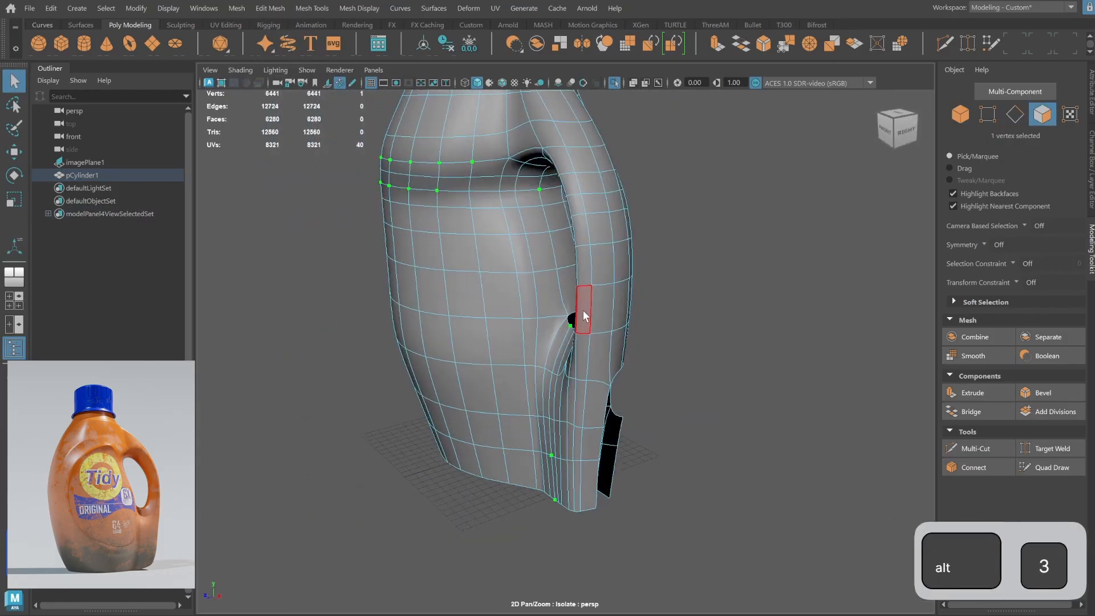
left_click(961, 117)
left_click(713, 319)
left_click_drag(656, 328, 696, 333, "alt")
right_click_drag(697, 332, 570, 316, "alt")
left_click_drag(571, 316, 440, 326, "alt")
right_click_drag(439, 326, 579, 399, "alt")
left_click(589, 391)
key("1")
Delete the vertical edge loop on the bottle body beside the handle opening.
left_click(1014, 115)
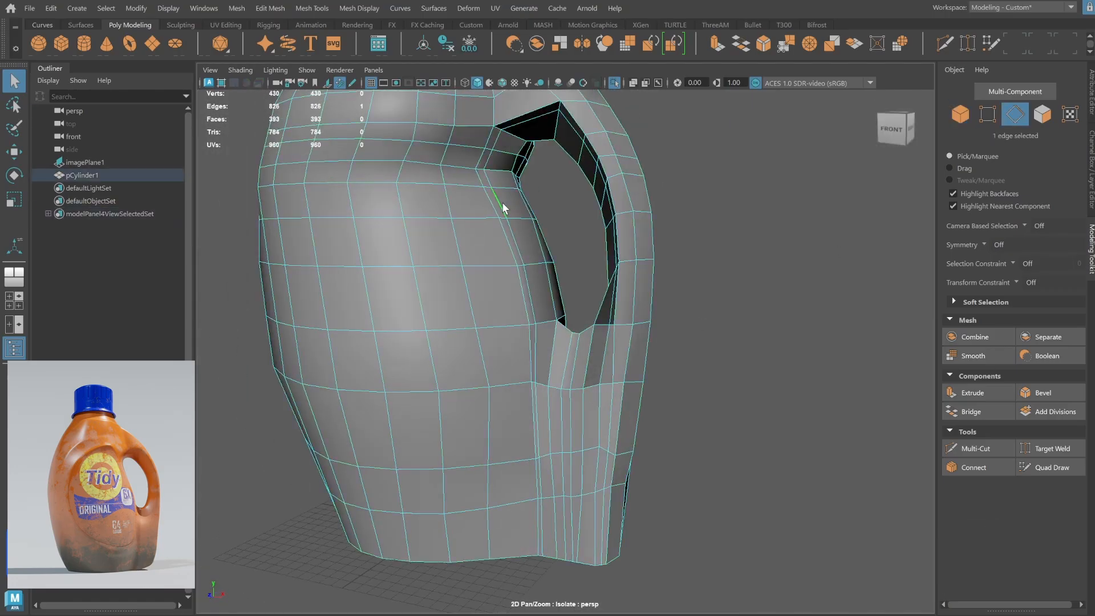
double_click(526, 208)
left_click_drag(527, 210, 574, 217, "alt")
key("ctrl+Delete")
left_click_drag(673, 248, 600, 282, "alt")
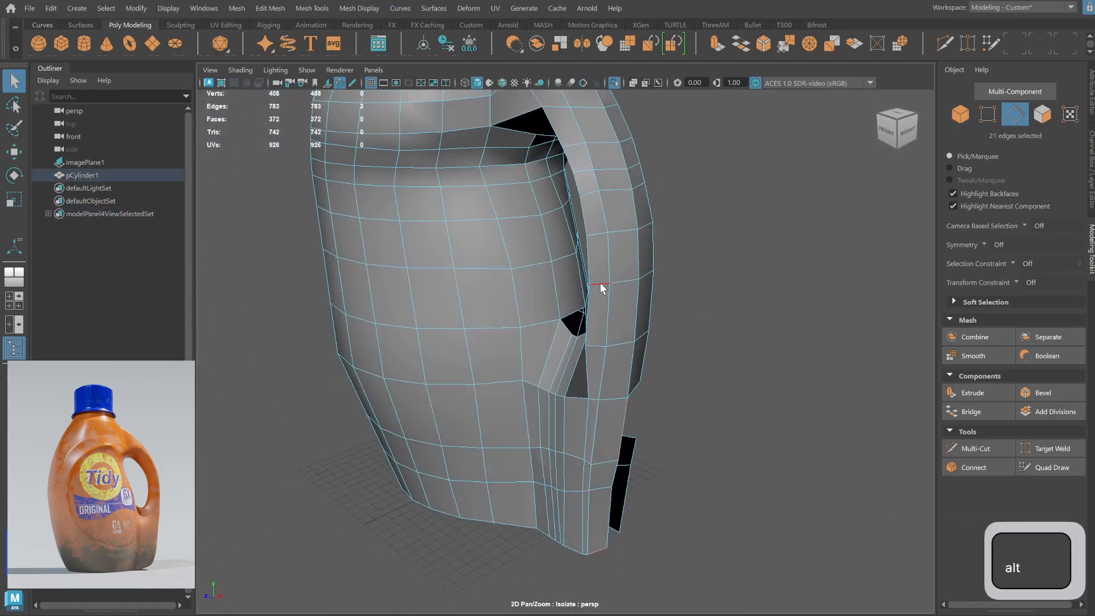
Inspect the whole bottle in smooth preview and check the unsmoothed mesh from the side and below.
key("3")
left_click(960, 116)
left_click_drag(604, 343, 633, 343, "alt")
right_click_drag(634, 342, 513, 298, "alt")
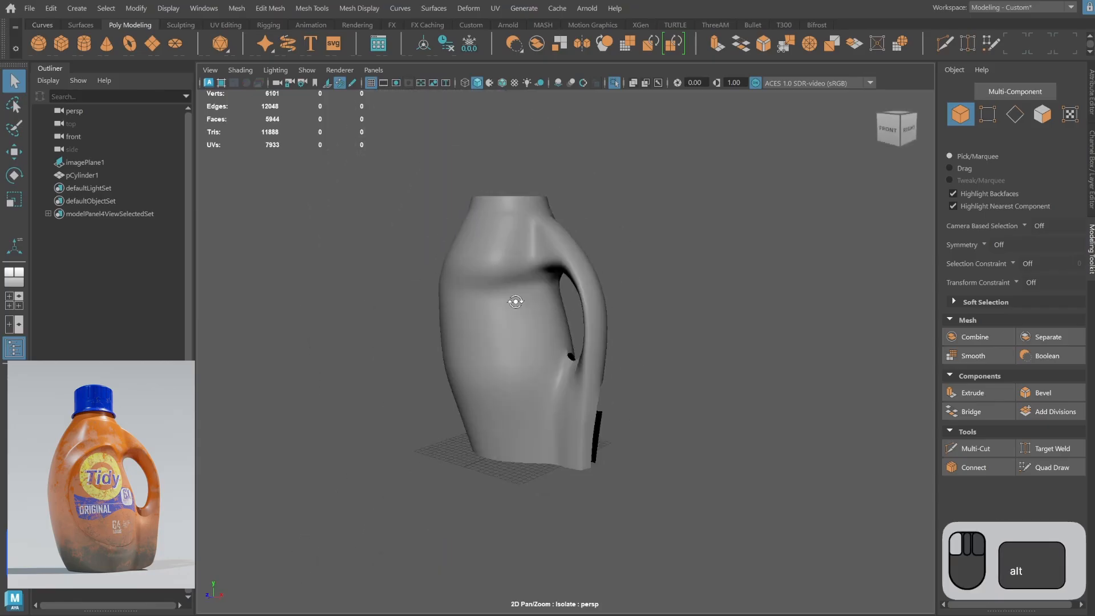
left_click_drag(513, 299, 677, 310, "alt")
left_click(611, 237)
key("1")
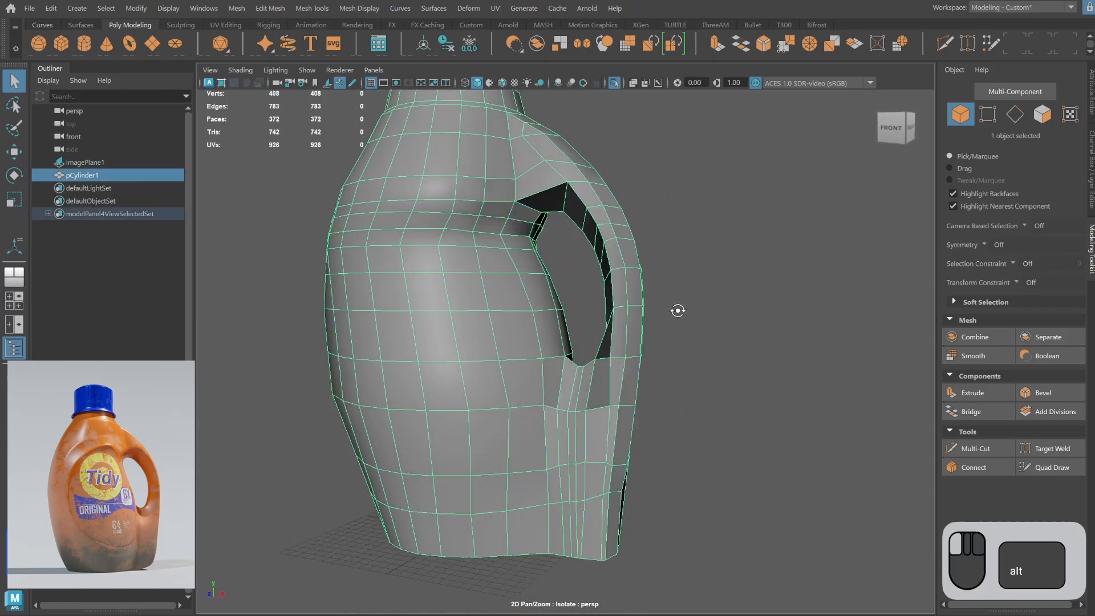
right_click_drag(677, 310, 712, 302, "alt")
left_click_drag(712, 302, 621, 384, "alt")
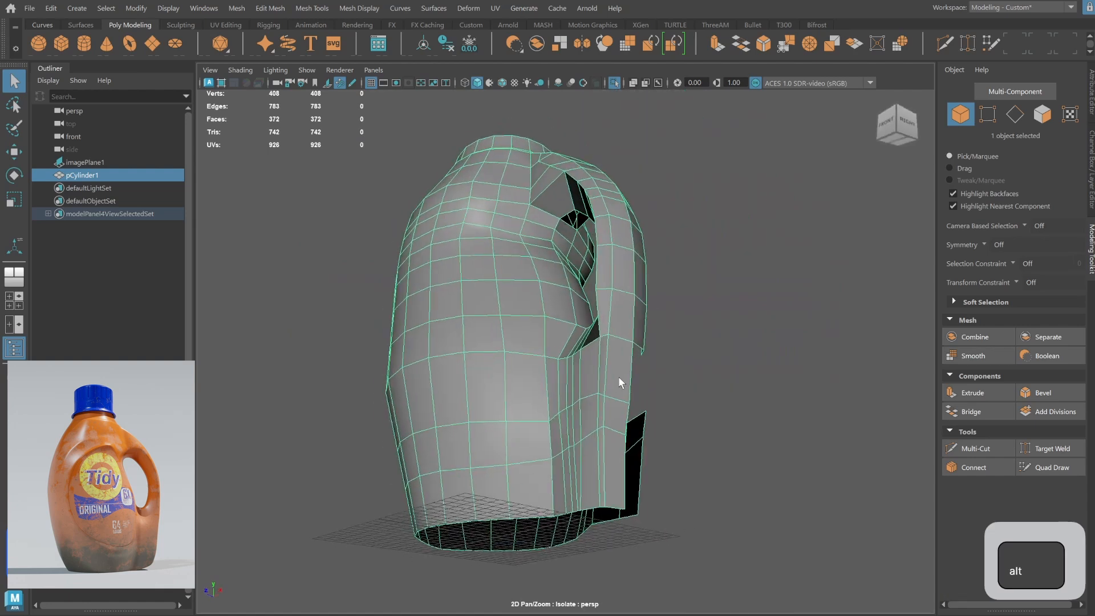
middle_click_drag(621, 384, 644, 359, "alt")
Compare the bottle's base with the reference image in the front view and return to the perspective view.
key("space")
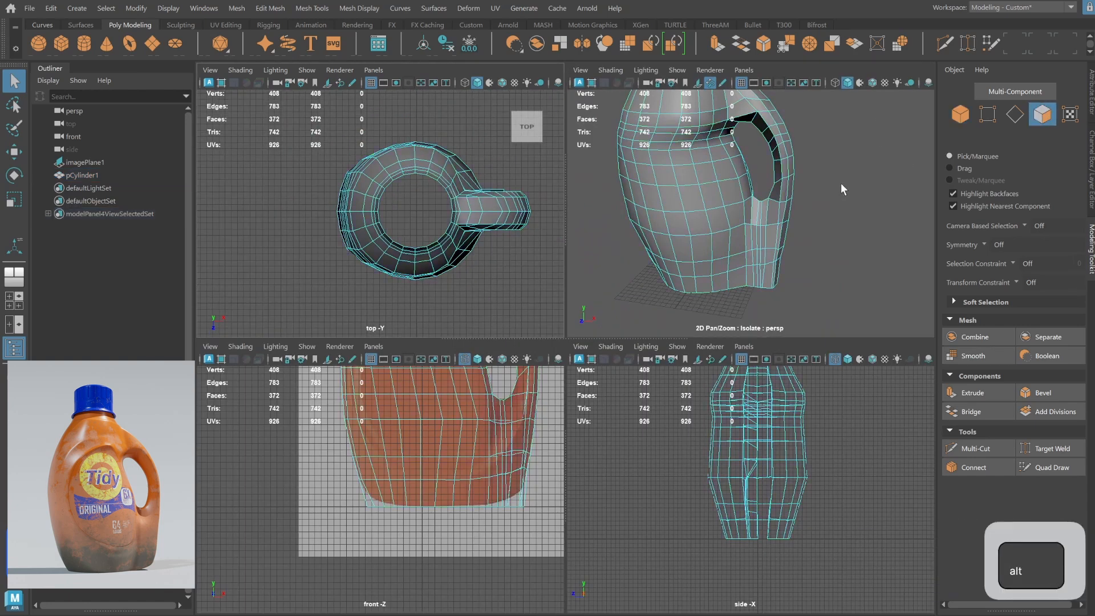
right_click_drag(840, 183, 790, 194, "alt")
right_click_drag(497, 408, 472, 418, "alt")
middle_click_drag(472, 419, 447, 455, "alt")
key("space")
middle_click_drag(755, 337, 685, 297, "alt")
right_click_drag(684, 297, 768, 274, "alt")
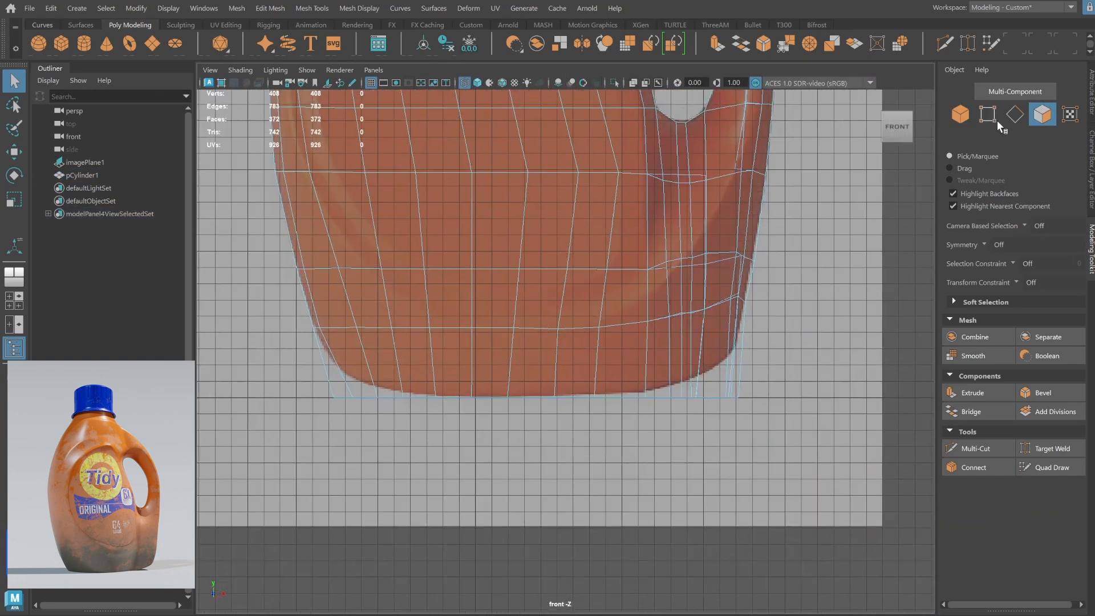
left_click(994, 117)
scroll(810, 324, "up", 2)
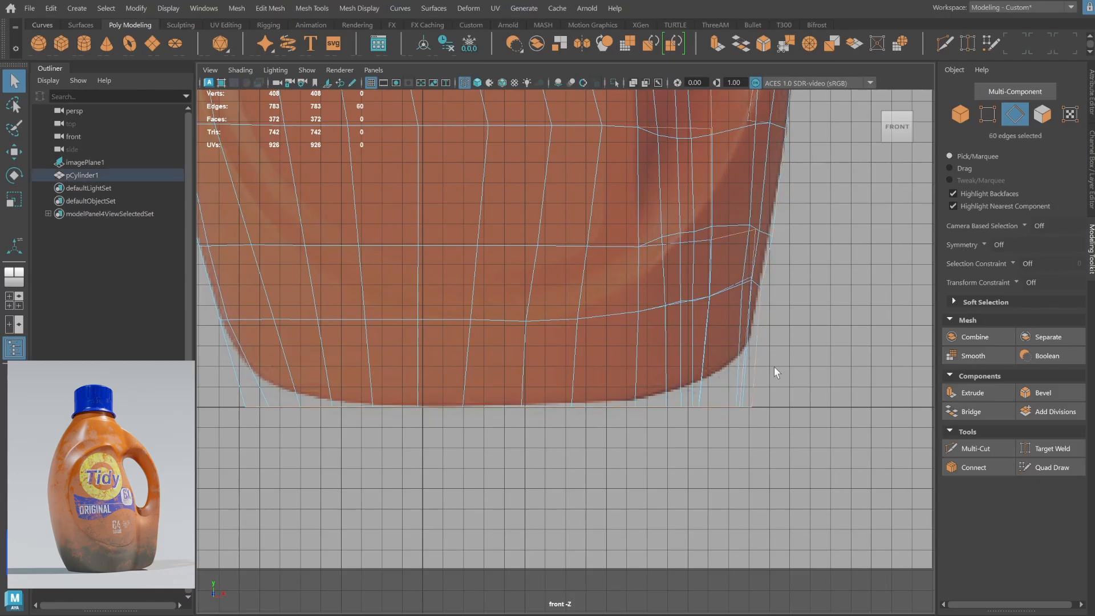
key("space")
key("space")
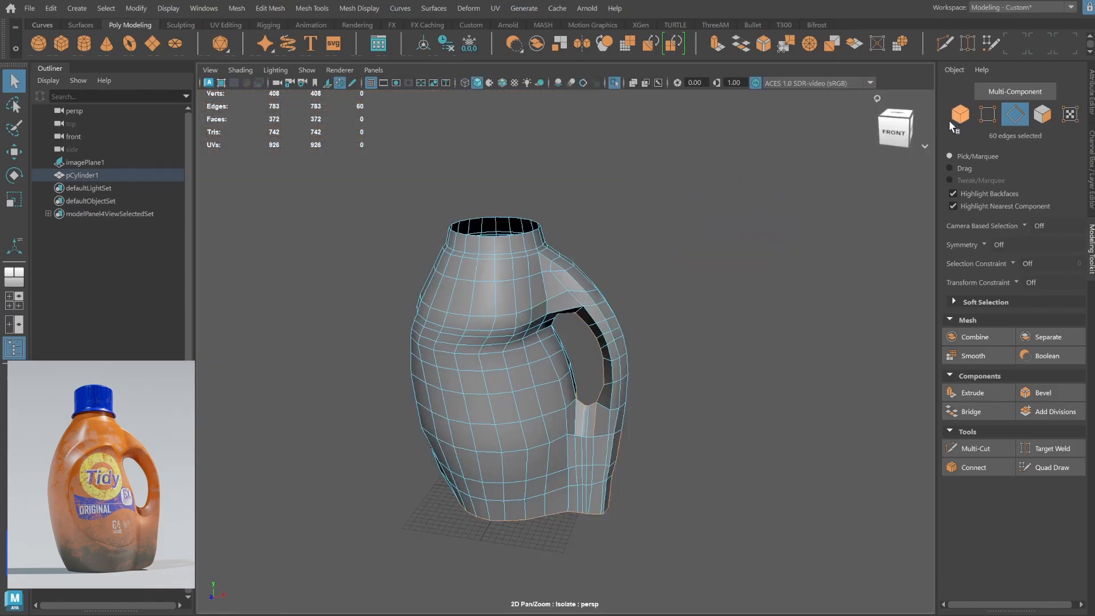
Delete all faces of the bottle's back half, selecting them in the top view.
left_click(952, 117)
key("space")
right_click_drag(437, 525, 317, 404, "alt")
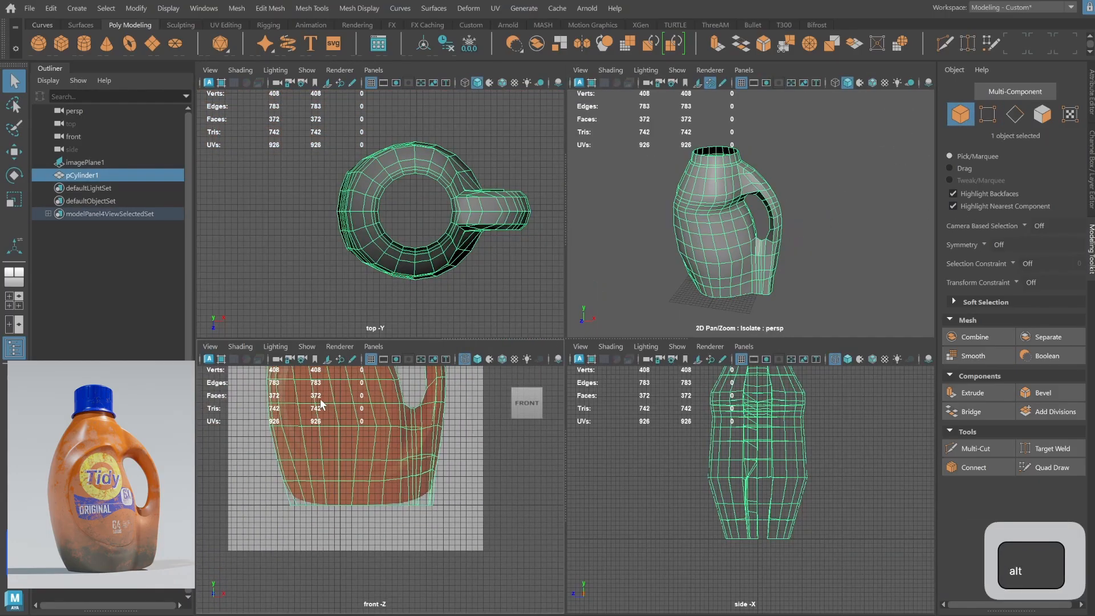
middle_click_drag(318, 404, 330, 465, "alt")
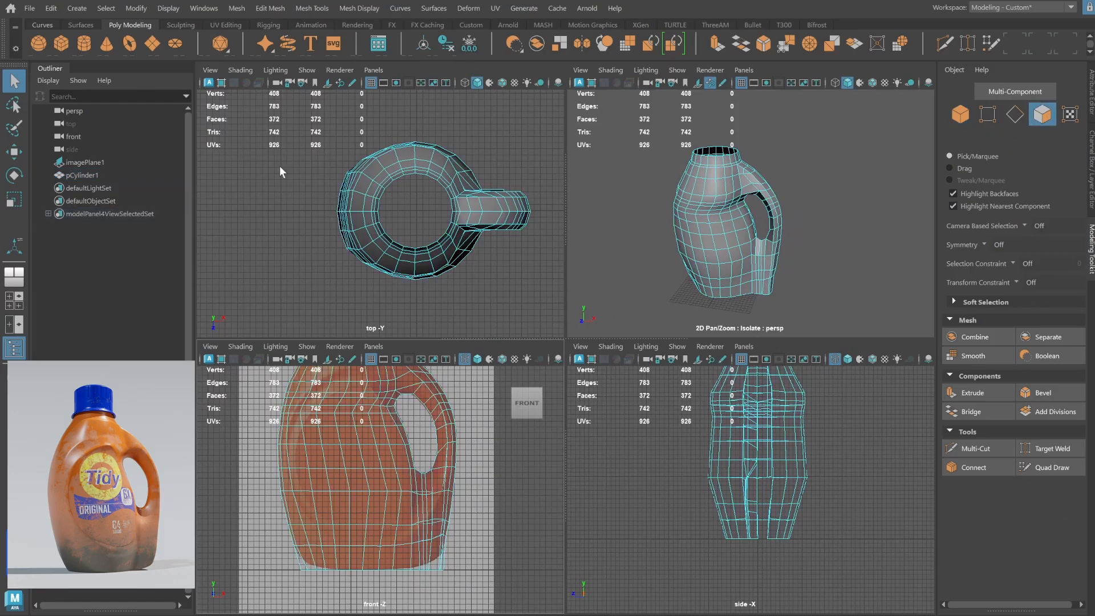
left_click_drag(556, 201, 654, 226)
key("BackSpace")
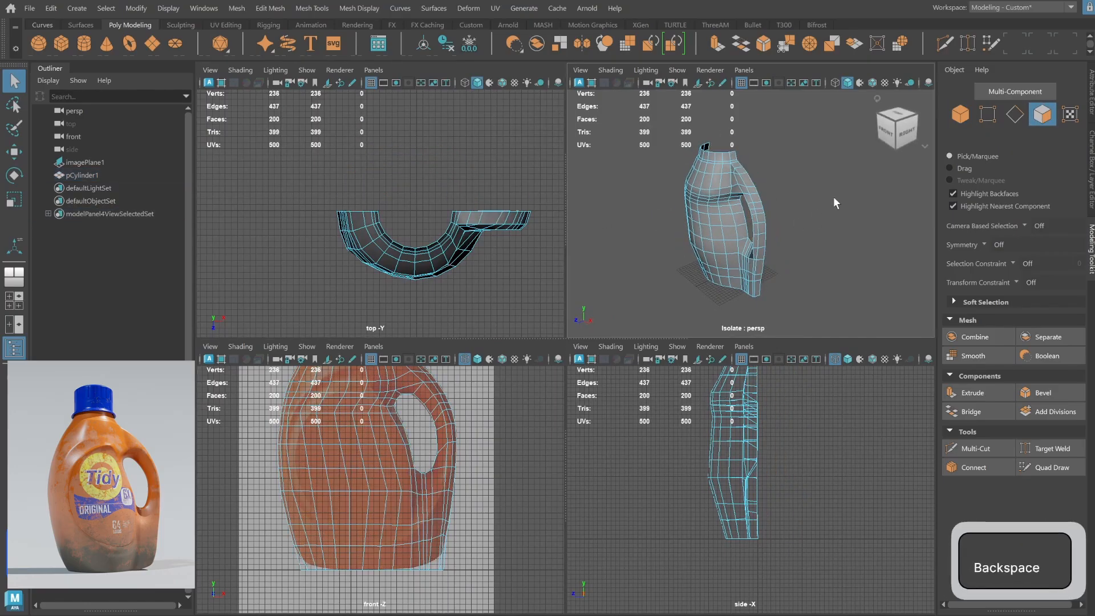
Inspect the remaining bottle half in smooth preview around the handle and return to the unsmoothed mesh.
left_click(961, 115)
key("space")
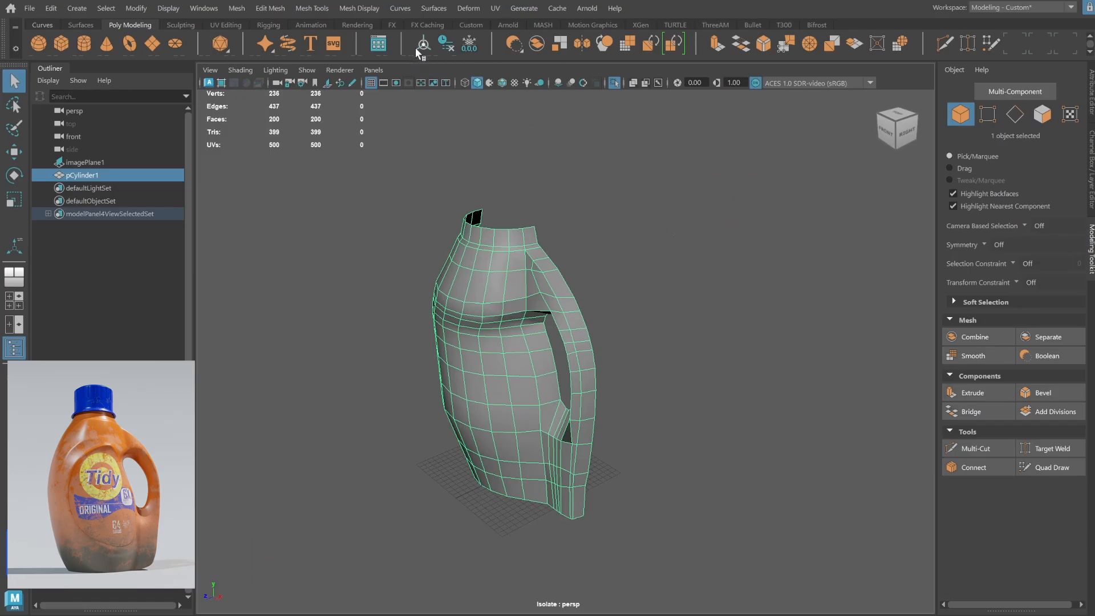
left_click_drag(573, 245, 625, 262, "alt")
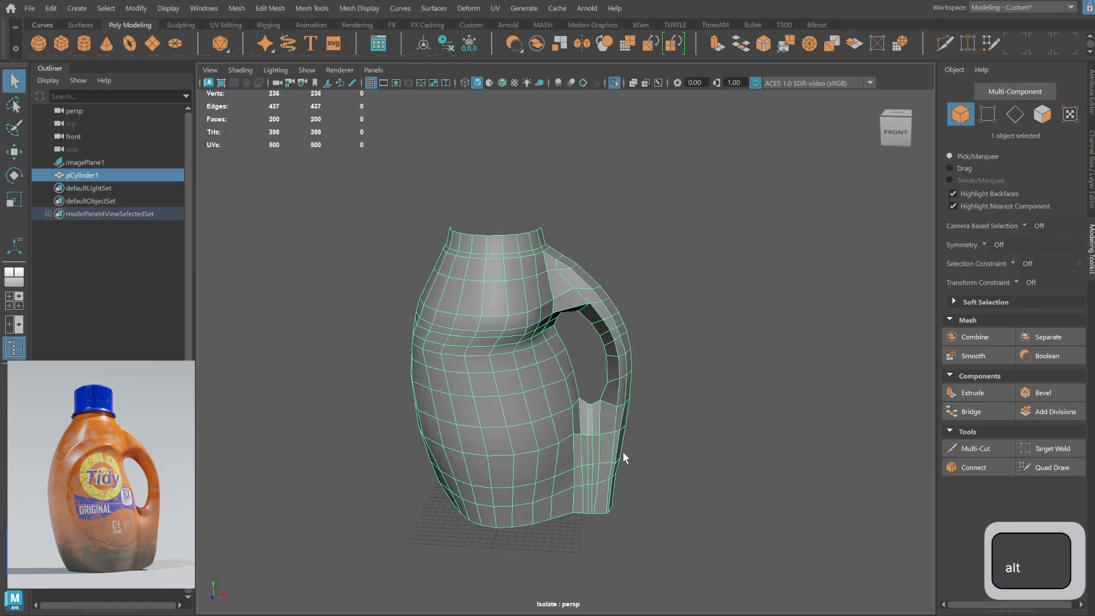
key("3")
left_click(683, 415)
left_click_drag(680, 416, 569, 443, "alt")
left_click(641, 395)
key("1")
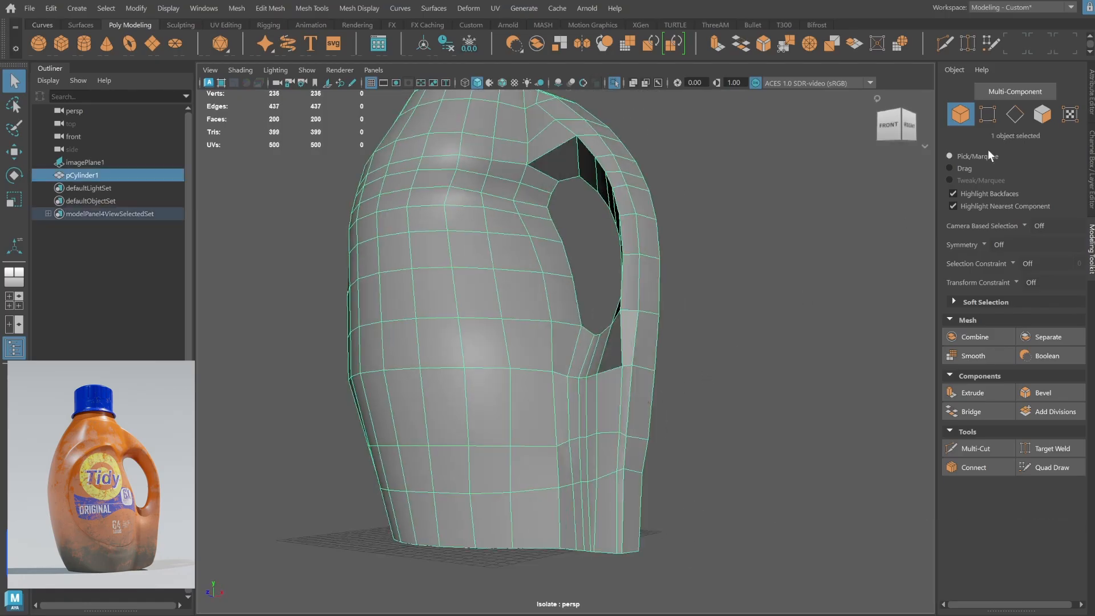
Select the outer vertex at the handle's lower junction for moving and set the Transform Constraint to Edge Slide.
left_click(987, 114)
left_click_drag(783, 294, 688, 356, "alt")
left_click(653, 375)
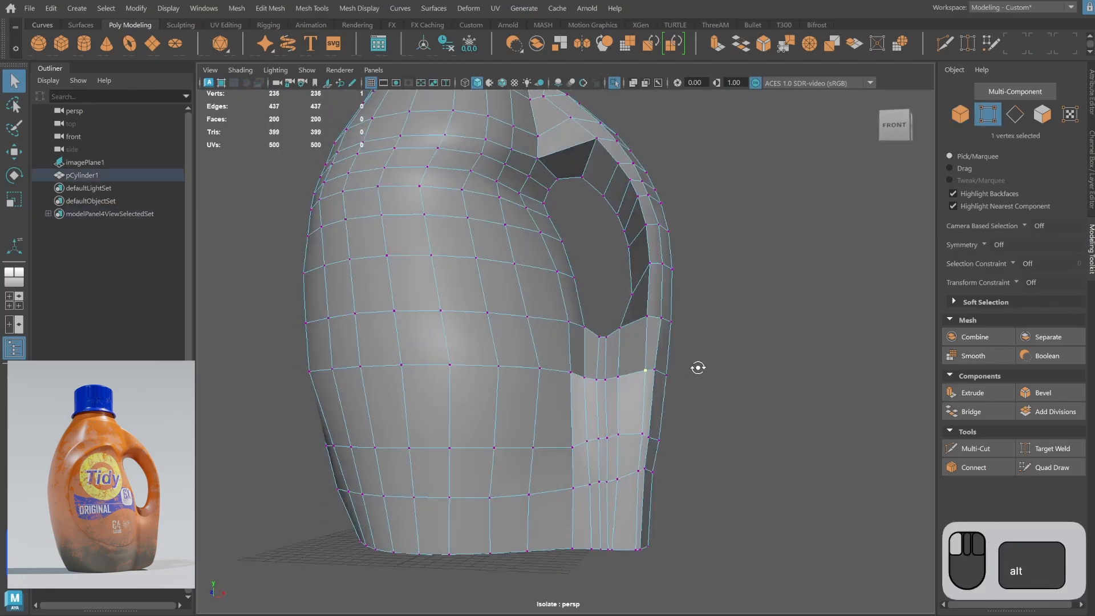
right_click_drag(700, 367, 791, 345, "alt")
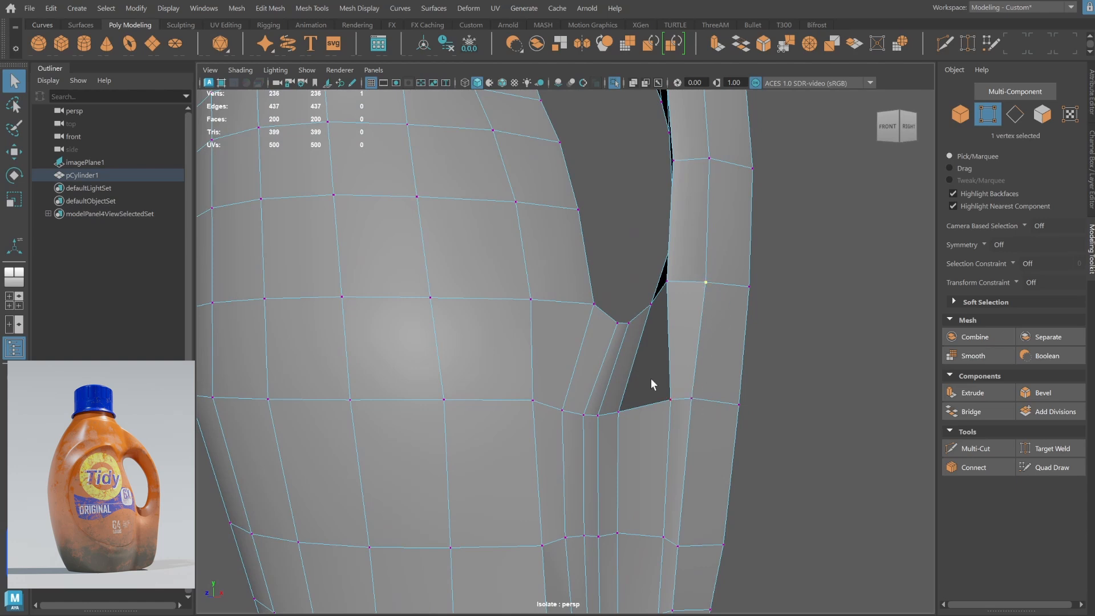
key("w")
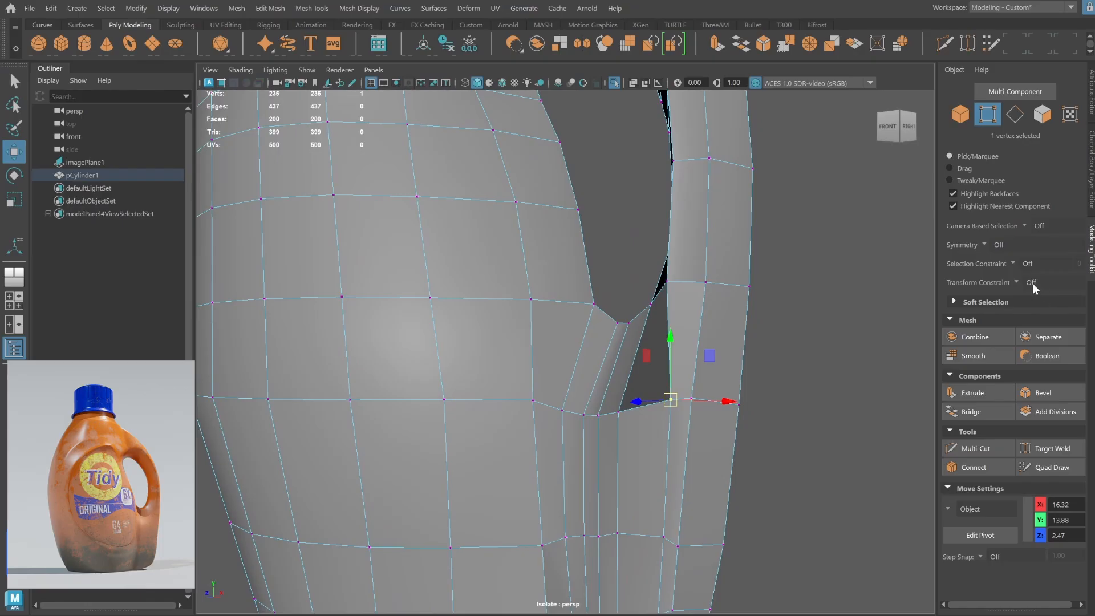
left_click(1014, 282)
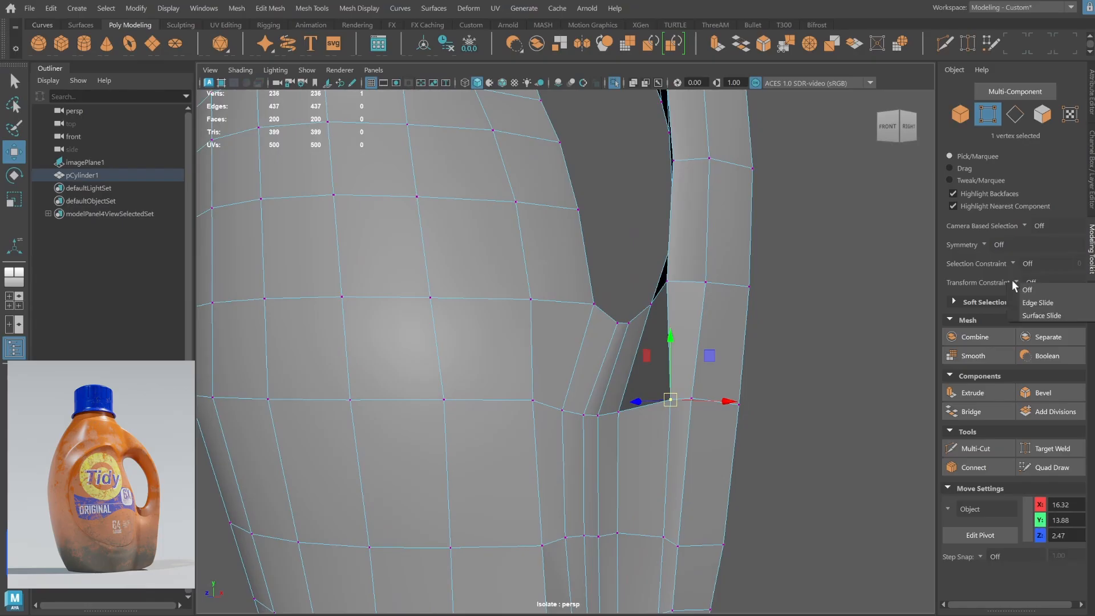
left_click(1032, 304)
Slide the two outer vertices at the handle's lower junction inward along their horizontal edges.
left_click_drag(741, 360, 724, 405, "alt")
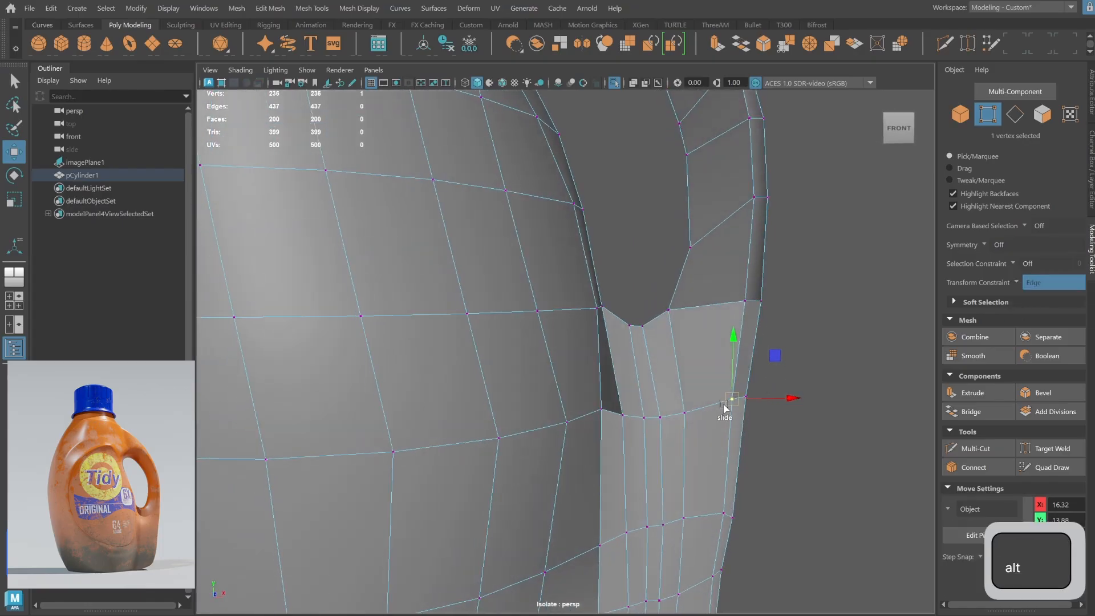
left_click(746, 299)
middle_click_drag(745, 300, 724, 308)
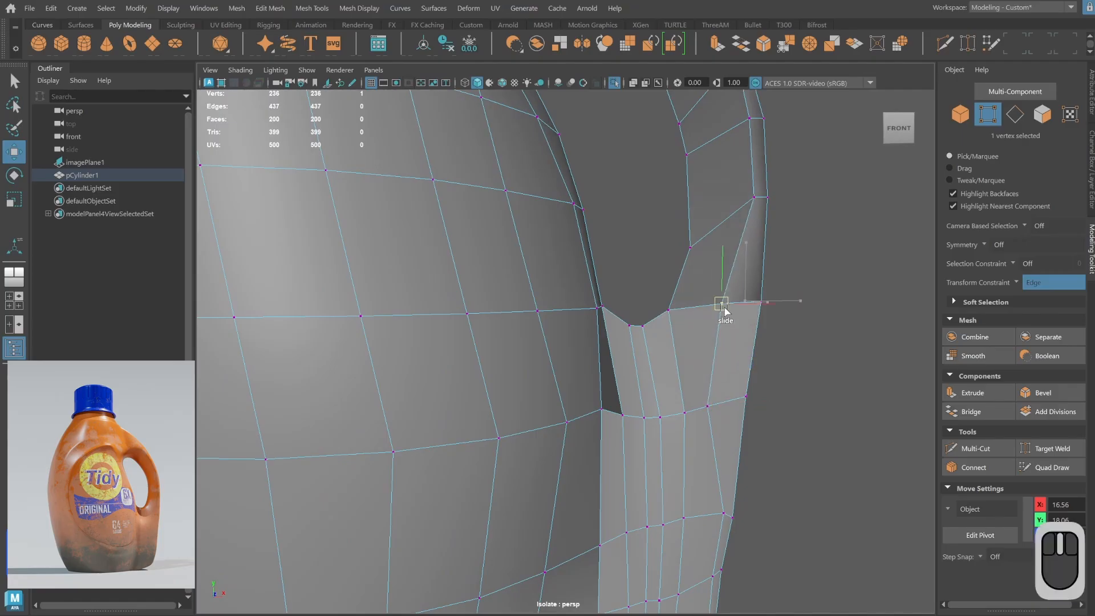
Slide the outer handle vertex above the junction and the column vertices down to the bottle's base inward along their horizontal edges.
middle_click_drag(752, 201, 727, 226)
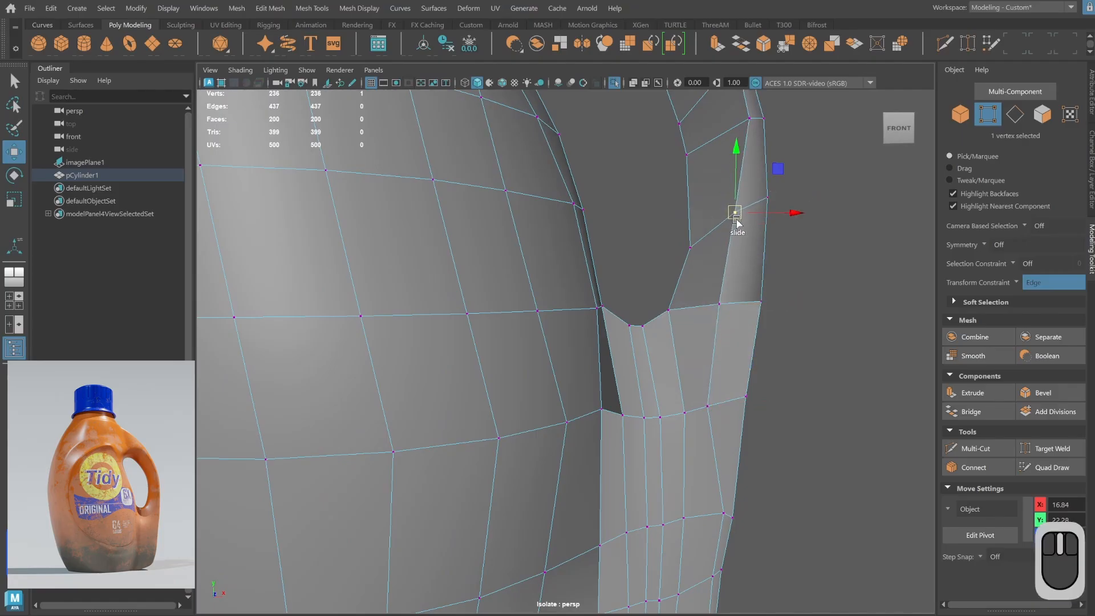
left_click_drag(739, 456, 699, 465, "alt")
left_click(691, 515)
middle_click_drag(691, 516, 671, 517)
middle_click_drag(680, 515, 698, 325, "alt")
left_click(683, 383)
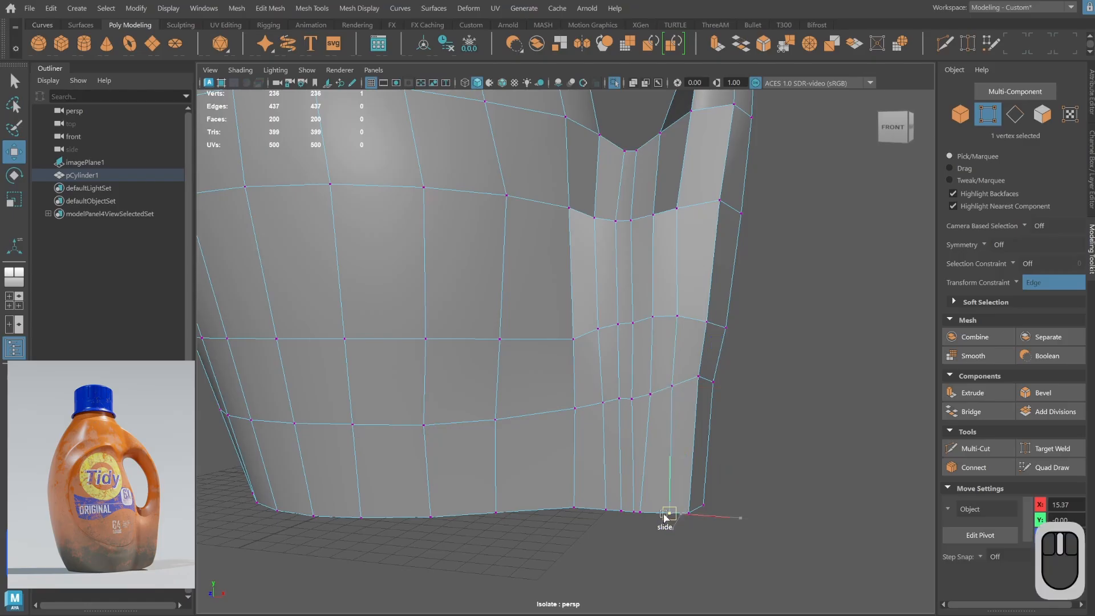
left_click_drag(651, 508, 699, 412, "alt")
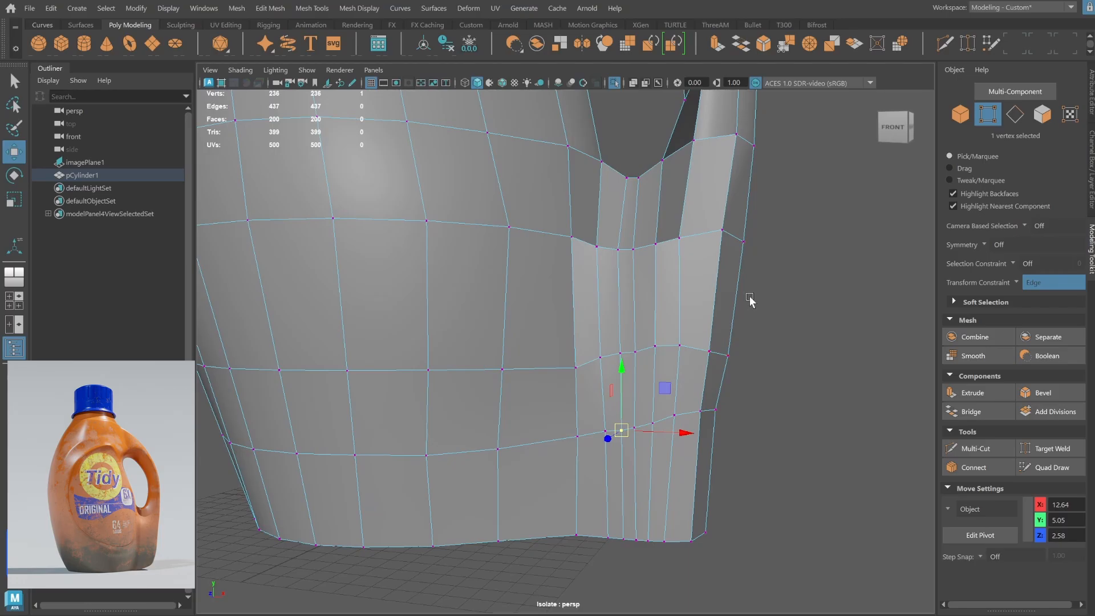
Inspect the lower handle junction in smooth preview and return to the unsmoothed mesh.
left_click_drag(787, 235, 660, 337, "alt")
key("3")
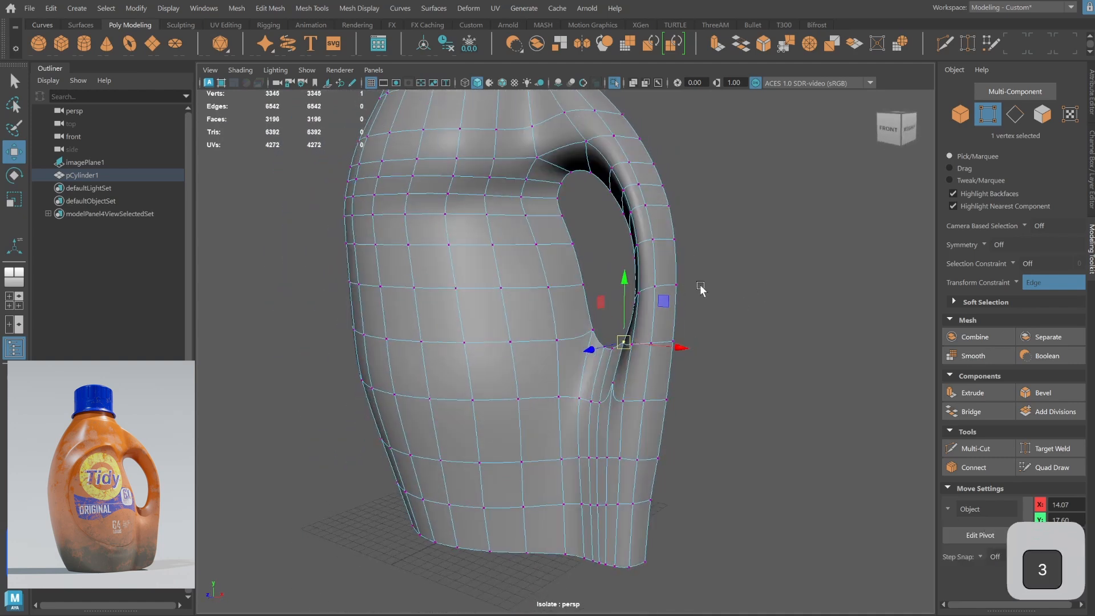
scroll(631, 371, "up", 8, "alt")
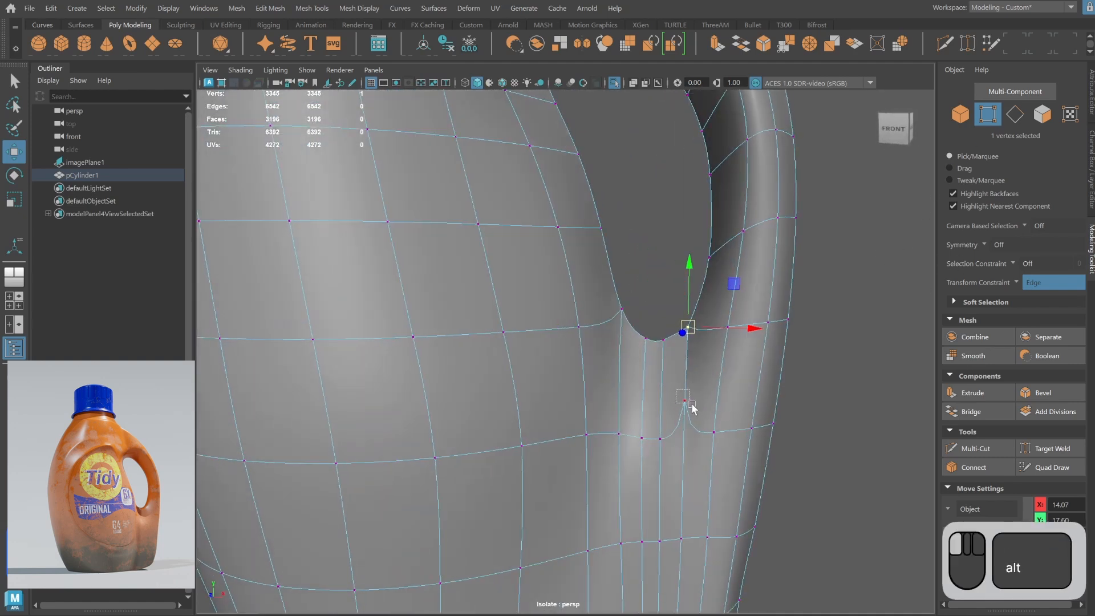
key("1")
middle_click_drag(880, 310, 807, 289, "alt")
mouse_move(807, 290)
left_mouse_down("alt")
mouse_move(619, 308)
mouse_move(611, 291)
mouse_move(675, 307)
mouse_move(650, 304)
mouse_move(655, 371)
mouse_move(543, 358)
mouse_move(621, 197)
mouse_move(665, 237)
mouse_move(626, 240)
left_mouse_up("alt")
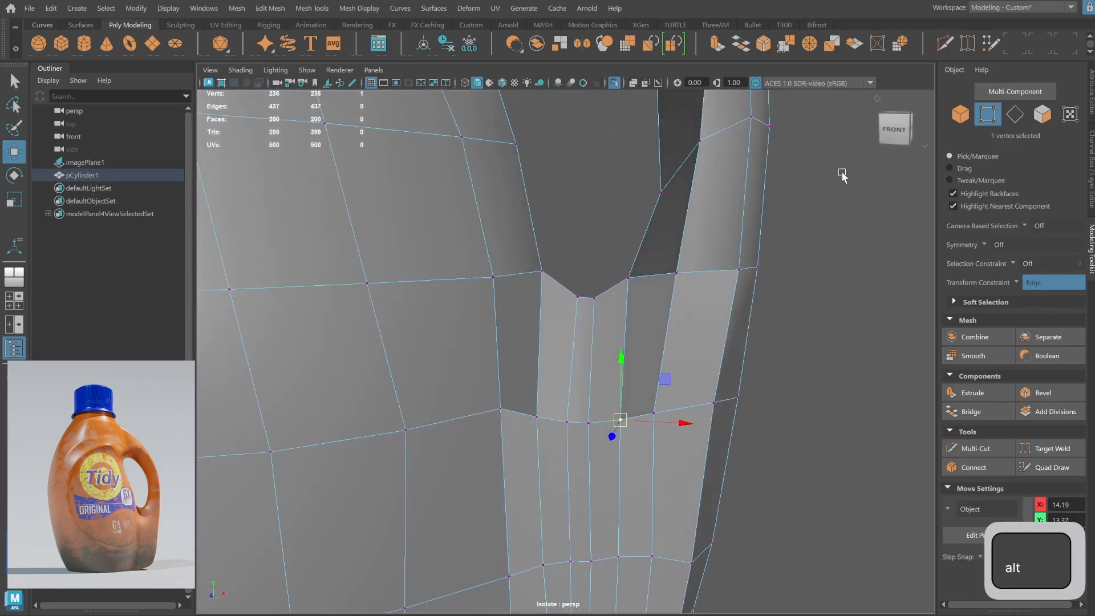
Multi-Cut a line from the body vertex beside the lower handle junction across the four vertical edges below the handle opening.
left_click(957, 111)
scroll(669, 262, "down", 3, "alt")
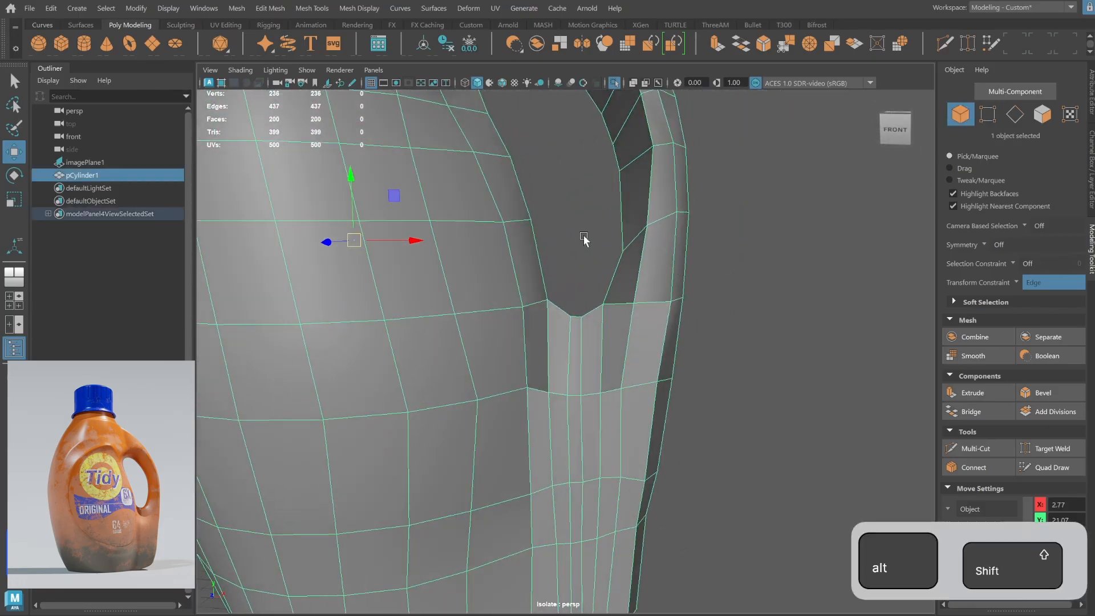
right_click_drag(584, 236, 520, 235, "shift")
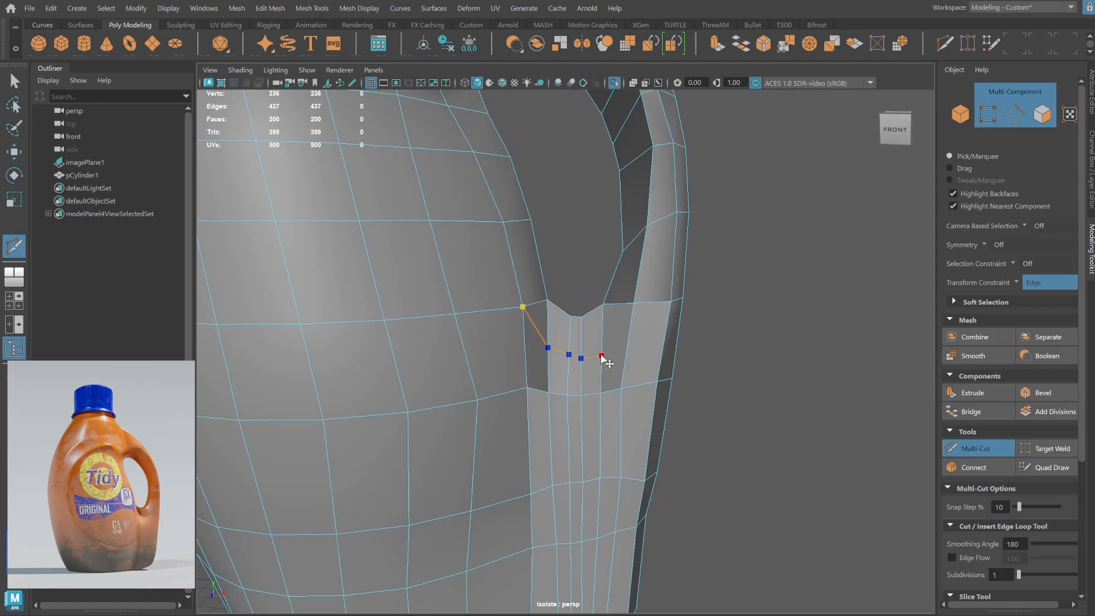
left_click_drag(682, 345, 789, 350, "alt")
key("Return")
key("q")
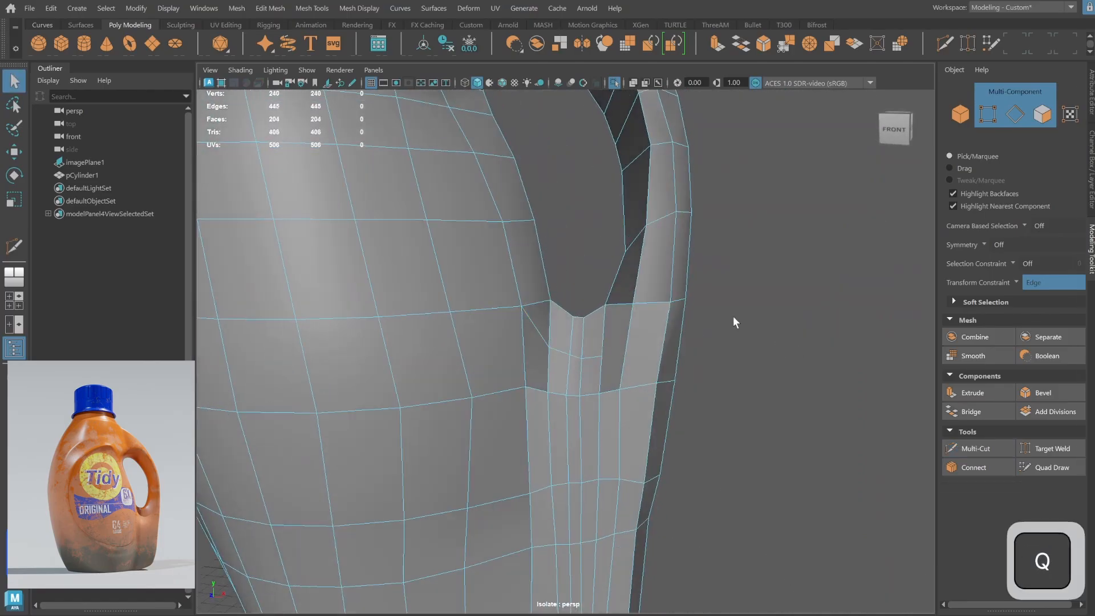
Insert an edge loop across the three adjoining handle faces level with the new cut, and merge the vertices where both meet.
left_click_drag(624, 351, 795, 316, "alt")
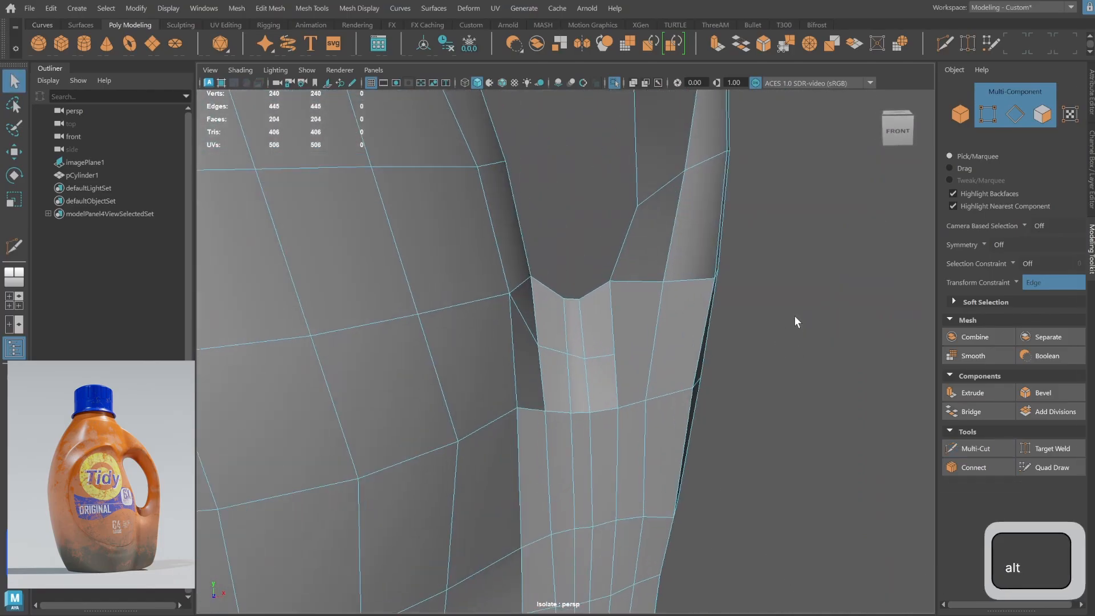
right_click_drag(670, 316, 599, 317, "shift")
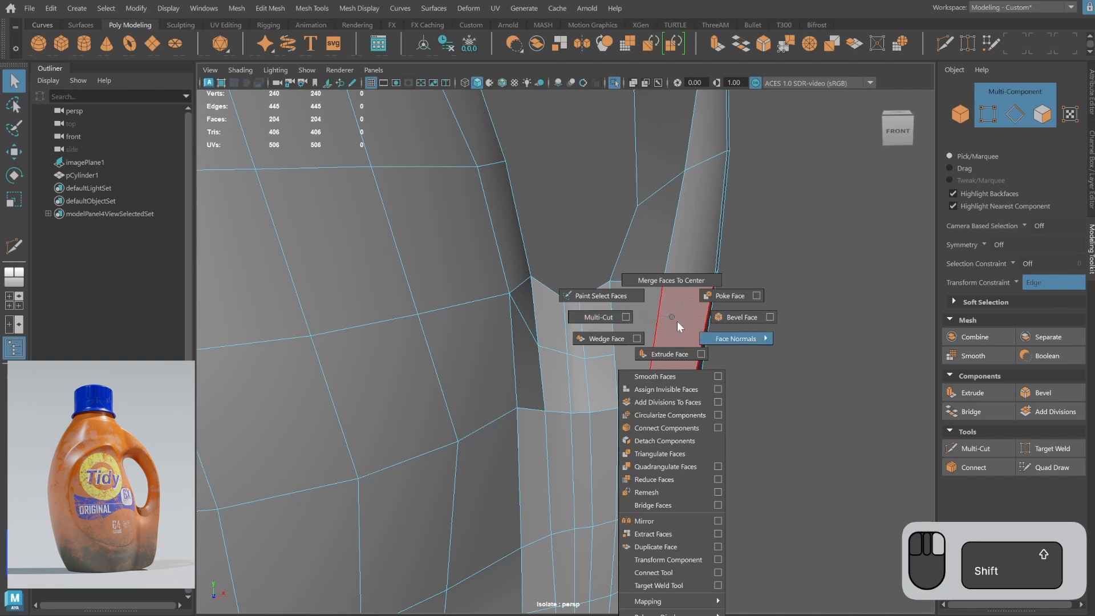
right_click_drag(677, 321, 636, 359, "shift")
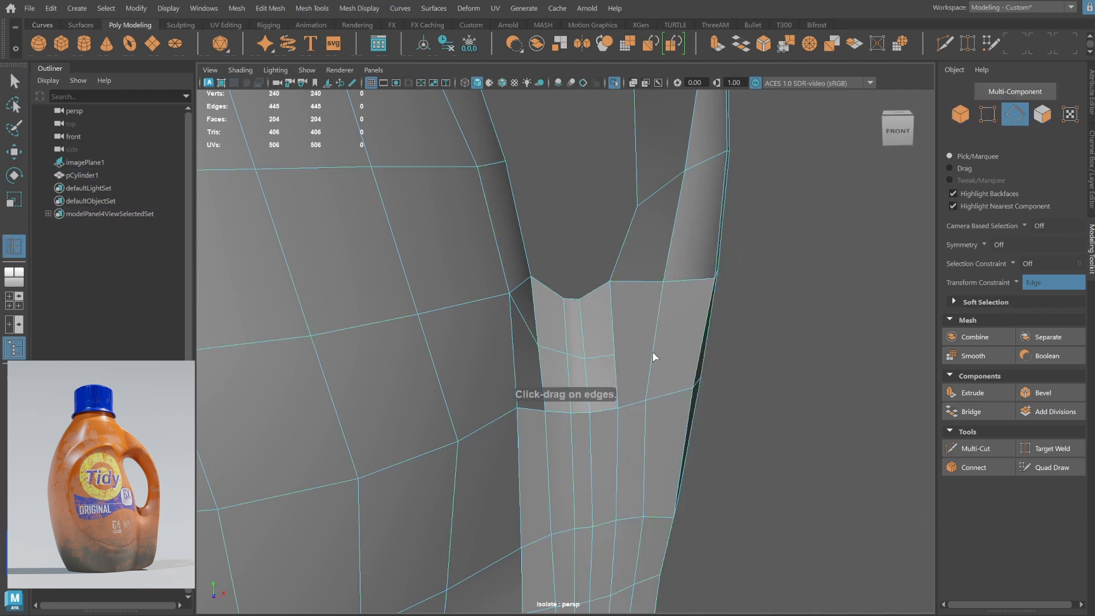
left_click(654, 356)
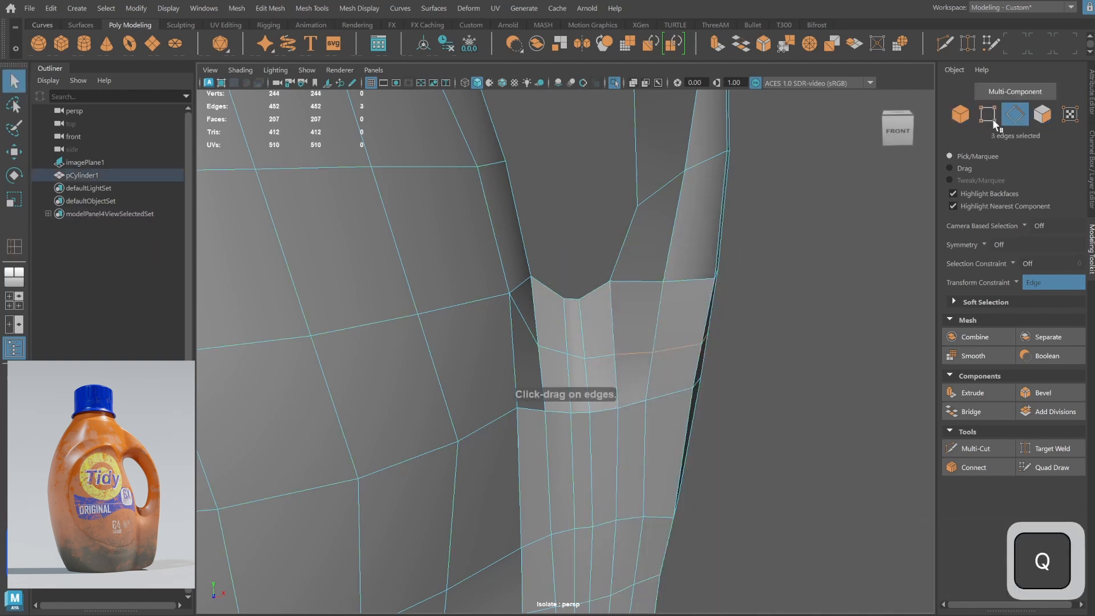
right_click_drag(634, 346, 629, 283, "shift")
left_click_drag(717, 259, 885, 182, "alt")
left_click(961, 114)
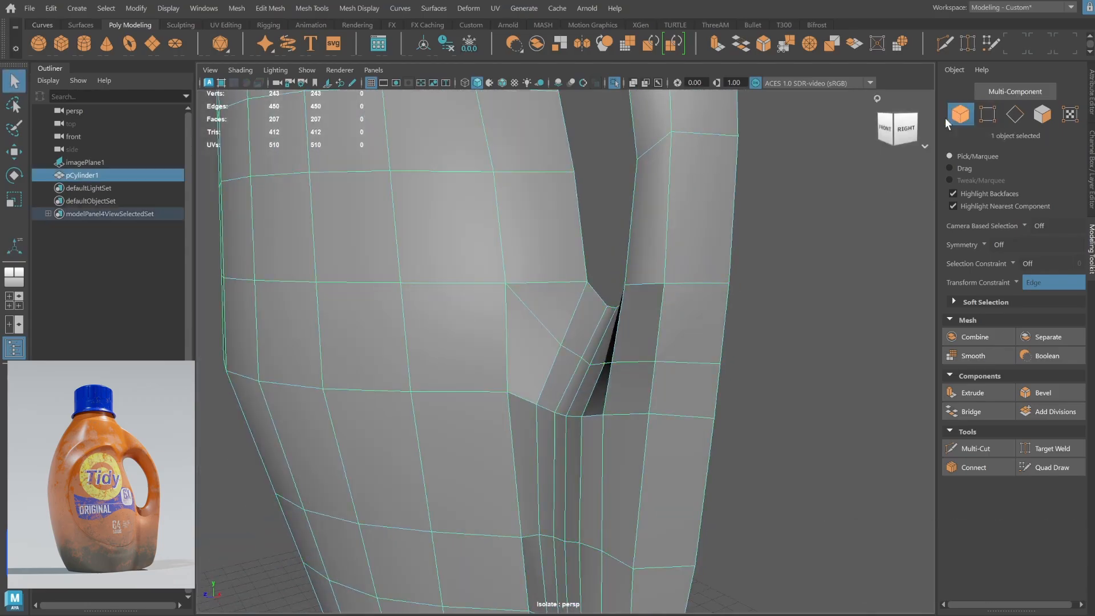
Inspect the bottle half and its handle junction in smooth preview from several angles, then return to the unsmoothed mesh.
right_click_drag(684, 296, 569, 365, "alt")
key("3")
left_click(842, 280)
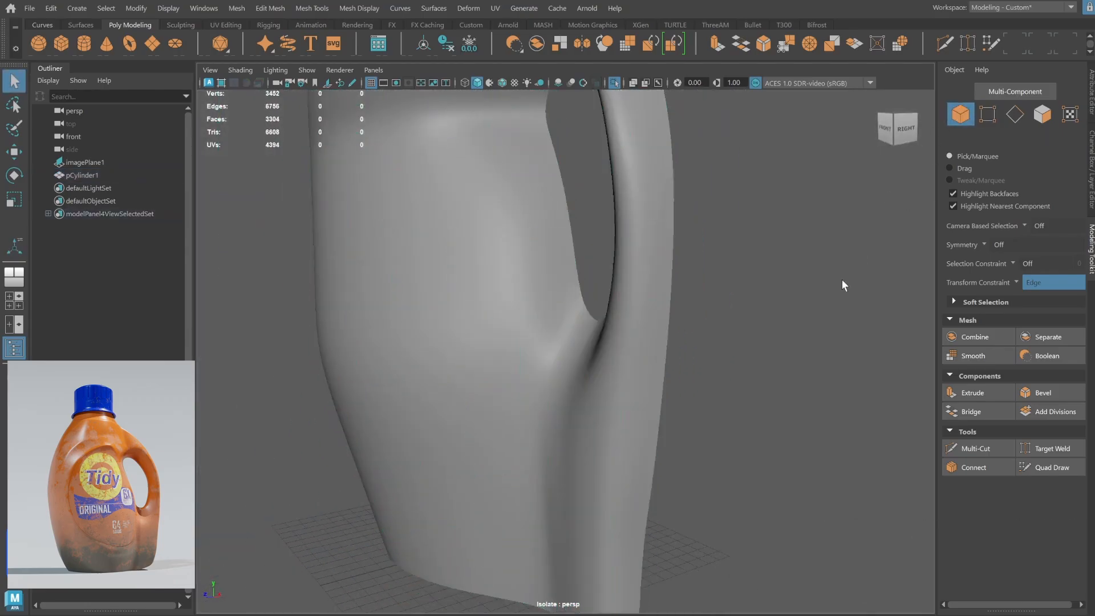
left_click_drag(842, 280, 677, 318, "alt")
right_click_drag(677, 318, 501, 379, "alt")
left_click_drag(501, 379, 543, 337, "alt")
left_click(543, 336)
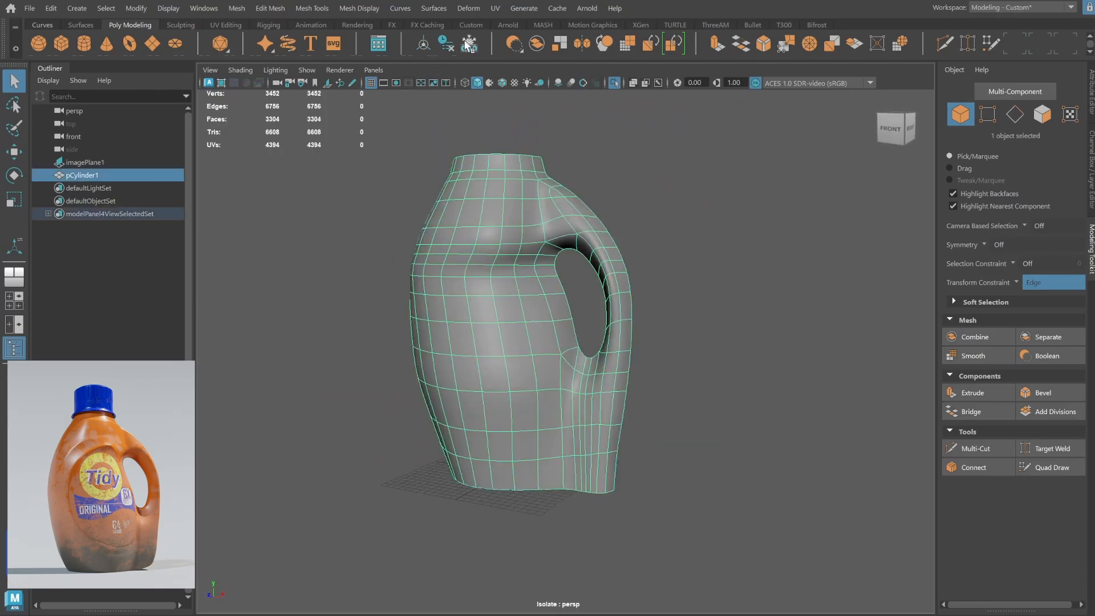
left_click(703, 391)
left_click_drag(703, 392, 525, 340, "alt")
left_click(575, 385)
key("1")
Compare the bottle half with the reference image in the front view and examine its open centre side in perspective.
key("space")
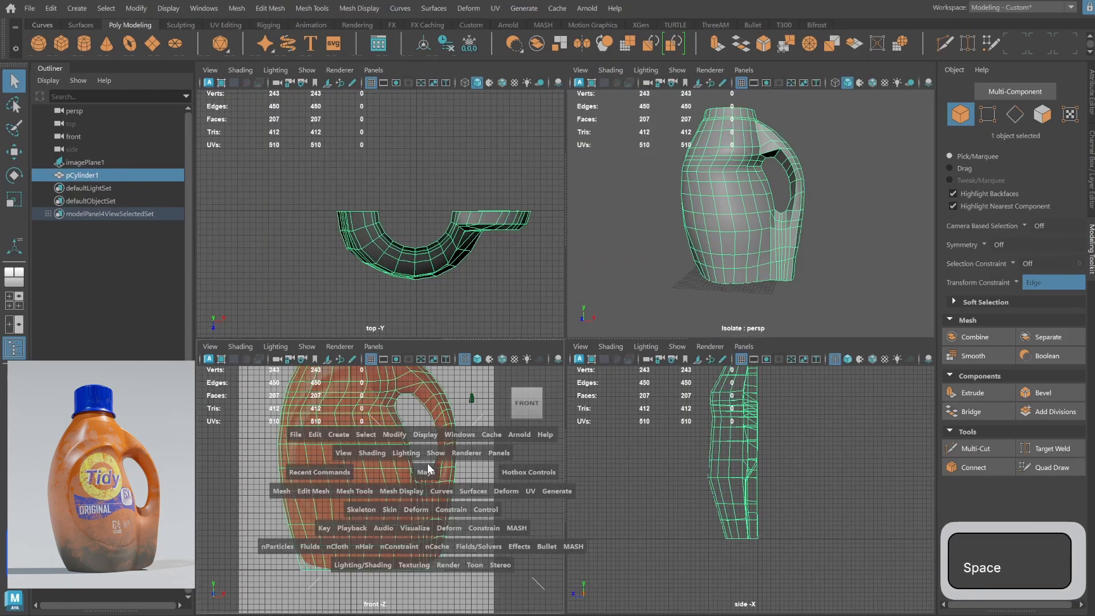
middle_click_drag(497, 316, 481, 345, "alt")
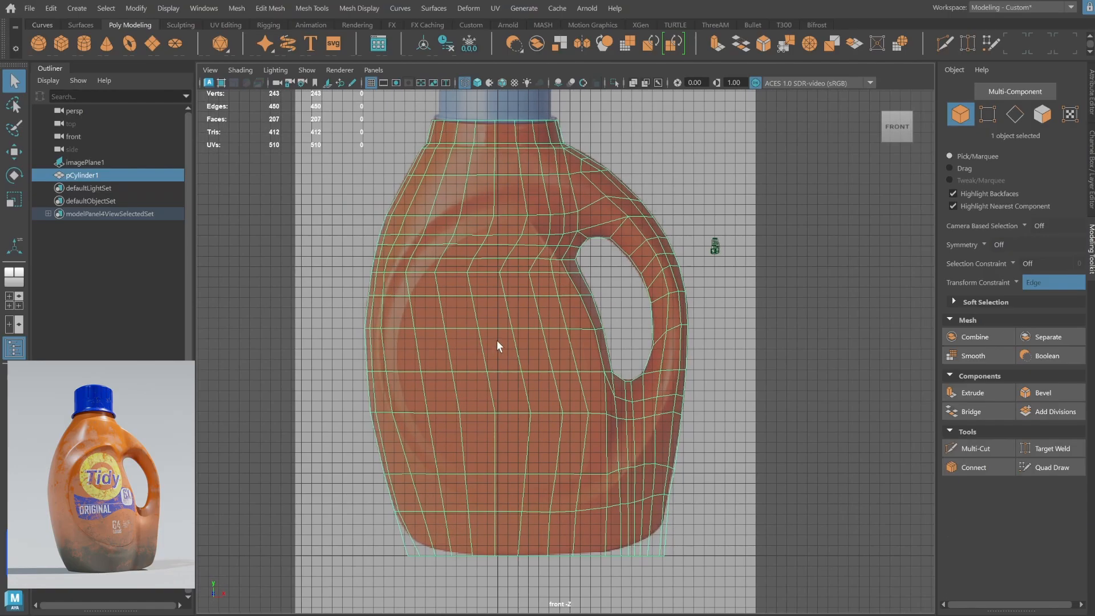
key("space")
key("space")
left_click_drag(666, 261, 547, 309, "alt")
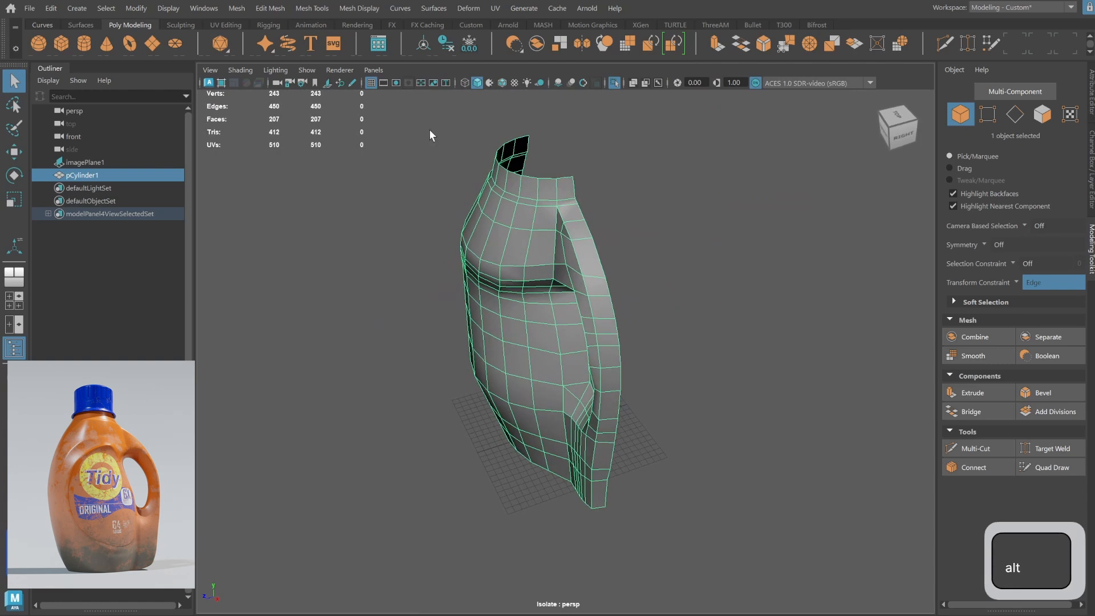
left_click_drag(508, 159, 530, 171, "alt")
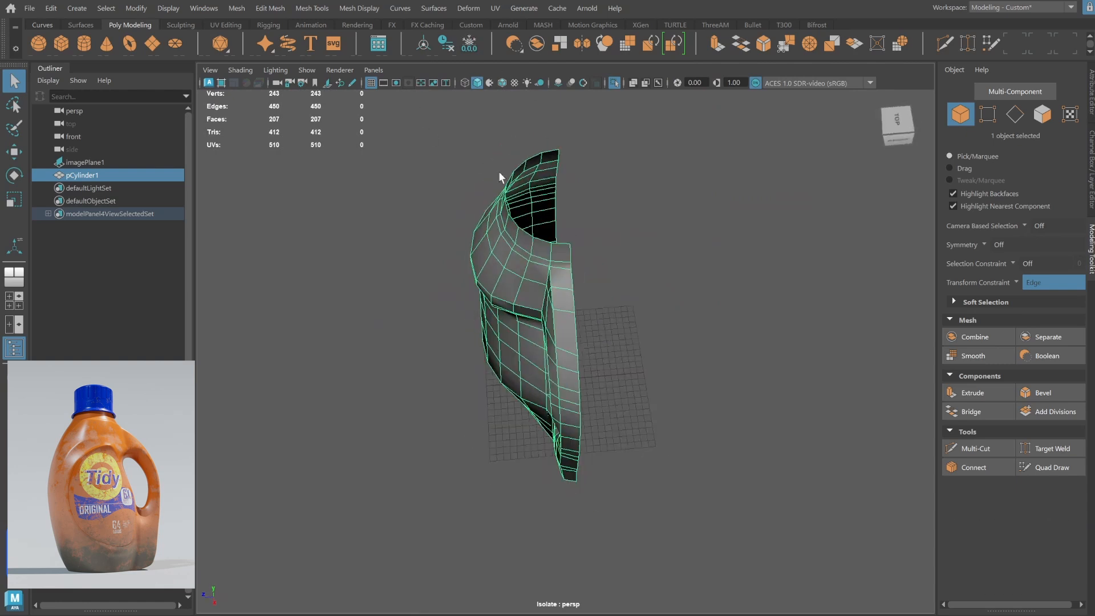
Select all vertices along the open centre edge in the top view and set the Transform Constraint to Off.
key("space")
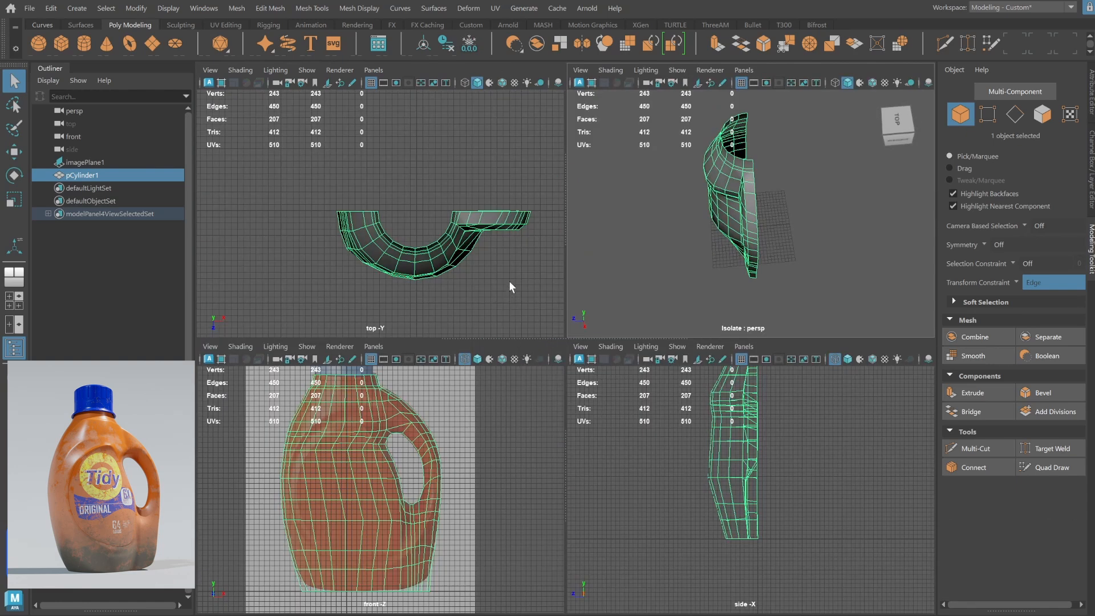
key("space")
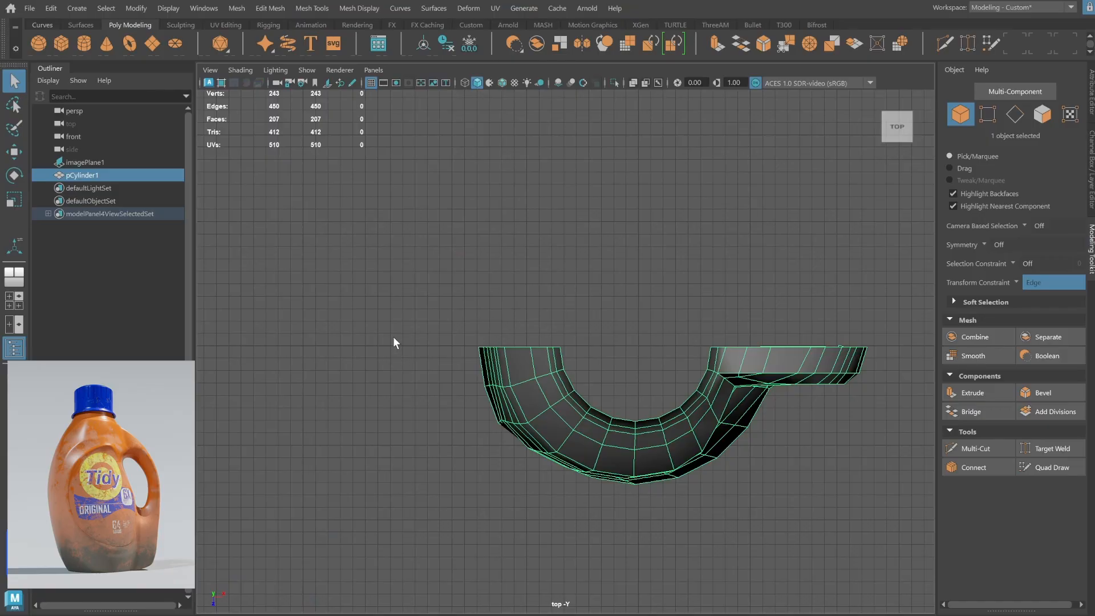
left_click(984, 117)
left_click_drag(425, 300, 920, 354)
key("r")
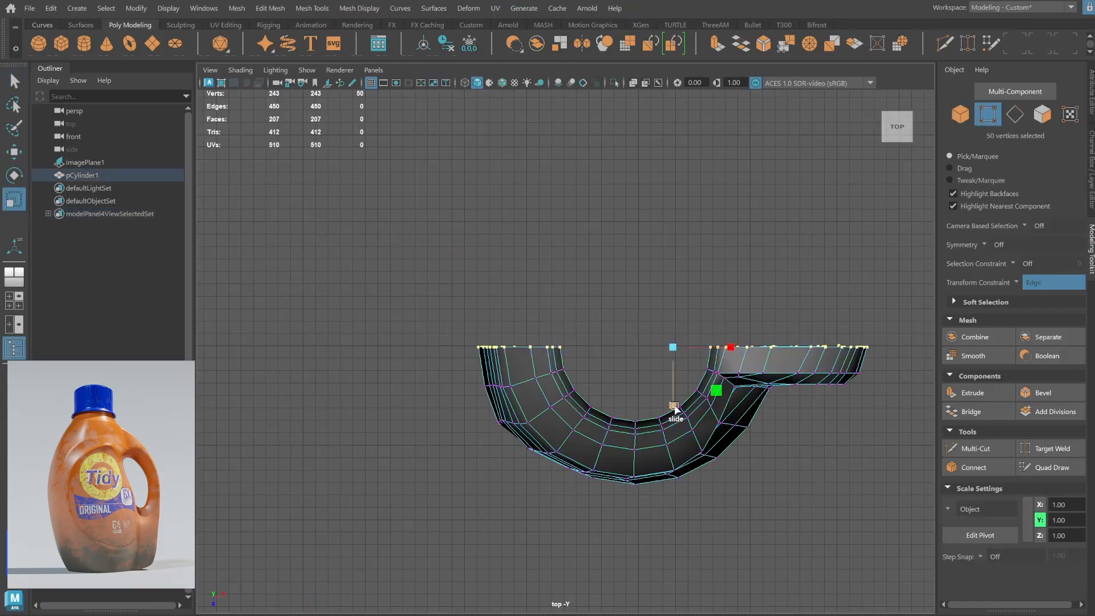
key("ctrl+z")
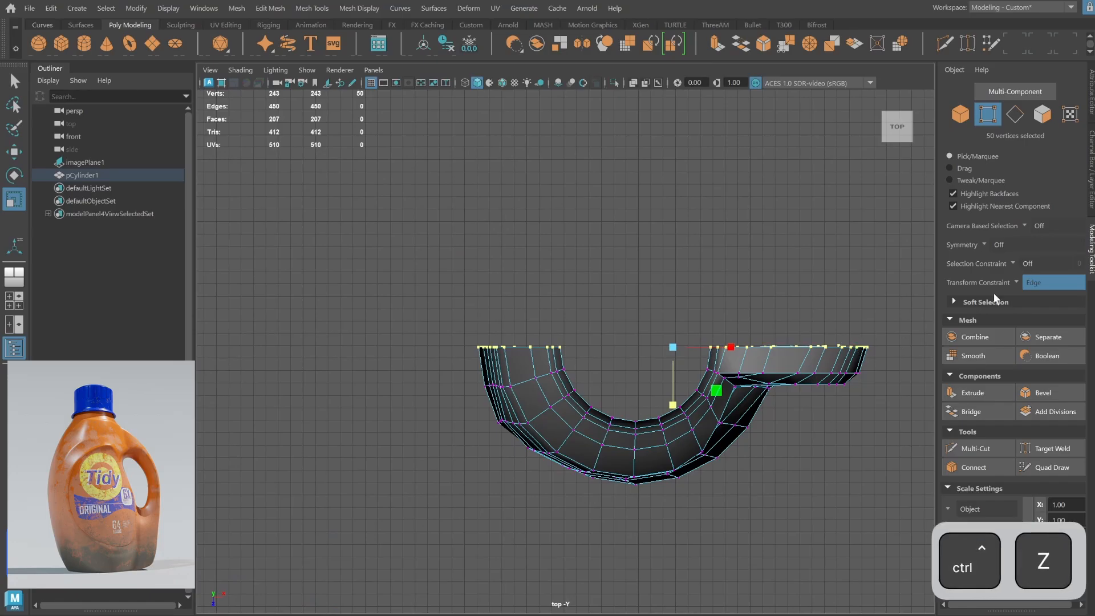
left_click(1015, 281)
left_click(1022, 286)
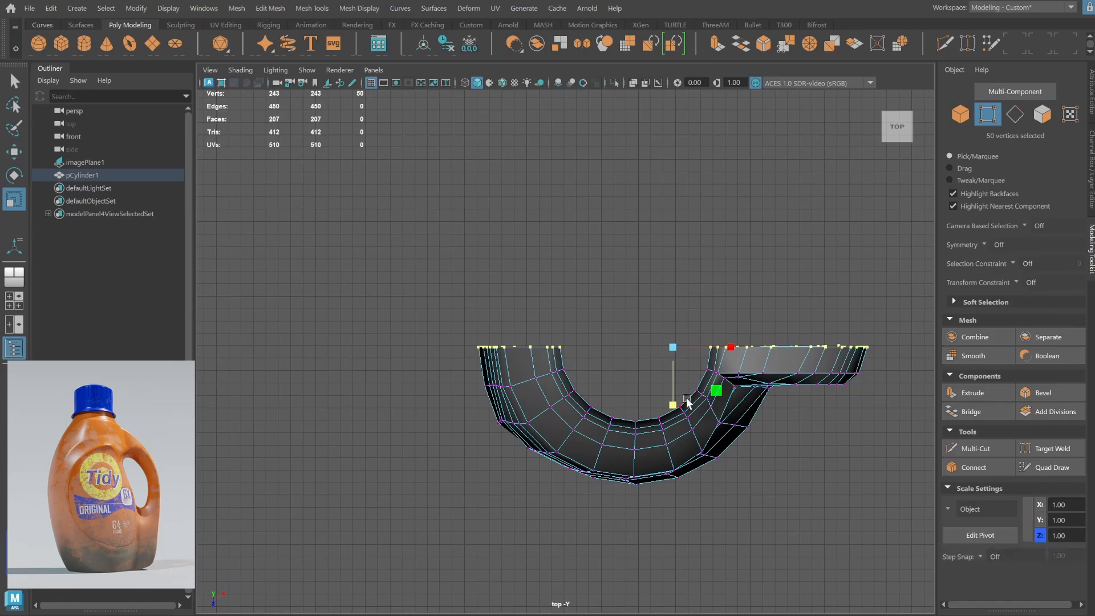
Scale the selected centre-edge vertices flat along Z and snap them onto the grid's centre line.
middle_click_drag(684, 396, 668, 257)
middle_click_drag(670, 180, 670, 181)
middle_click_drag(672, 388, 668, 239)
key("w")
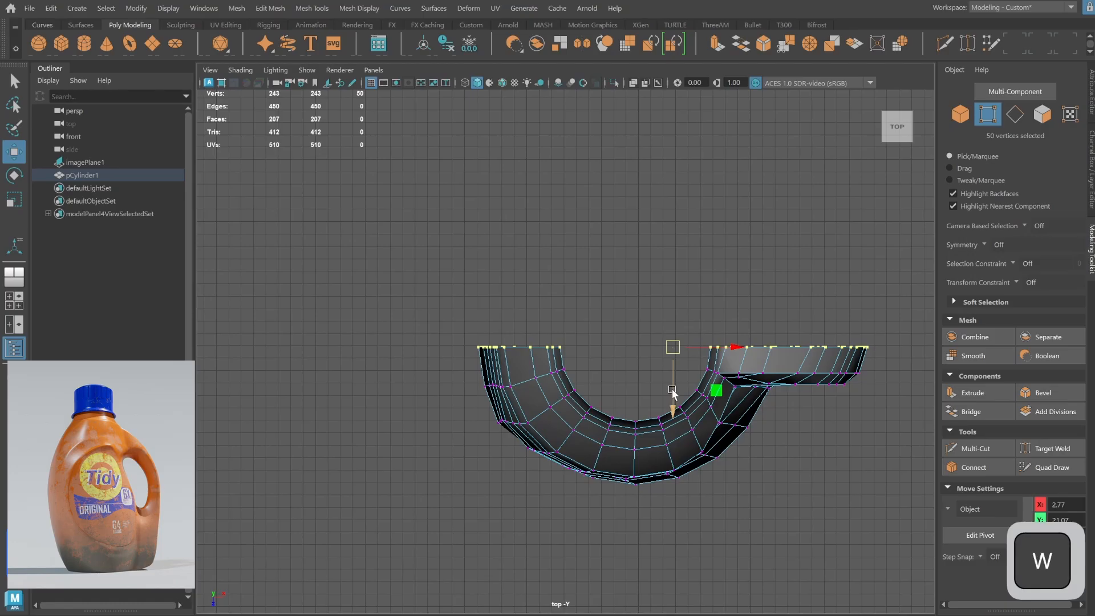
middle_click_drag(672, 389, 677, 345)
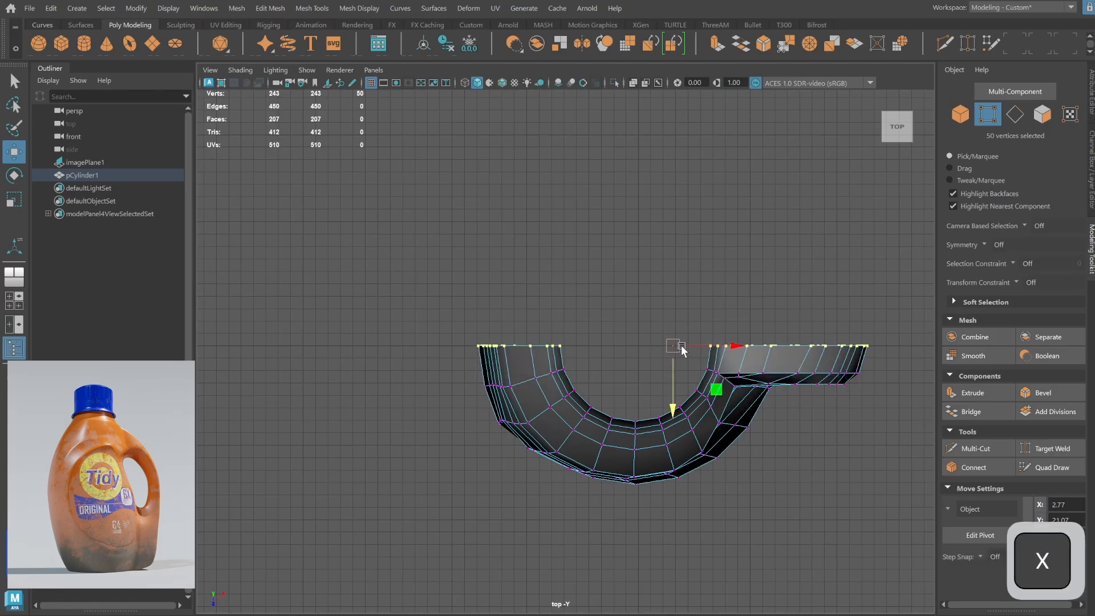
Select the whole bottle half as an object and snap its pivot to a vertex on the open centre edge.
left_click(960, 113)
middle_click_drag(759, 320, 703, 316, "alt")
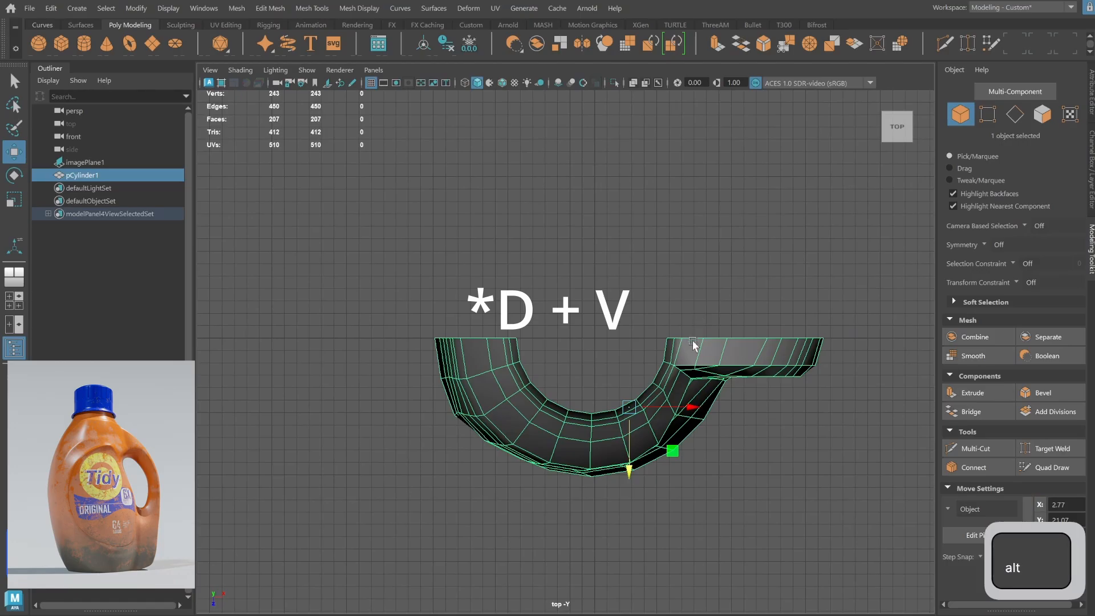
key("d")
key("v")
middle_click_drag(626, 408, 635, 401)
middle_click_drag(662, 321, 661, 321)
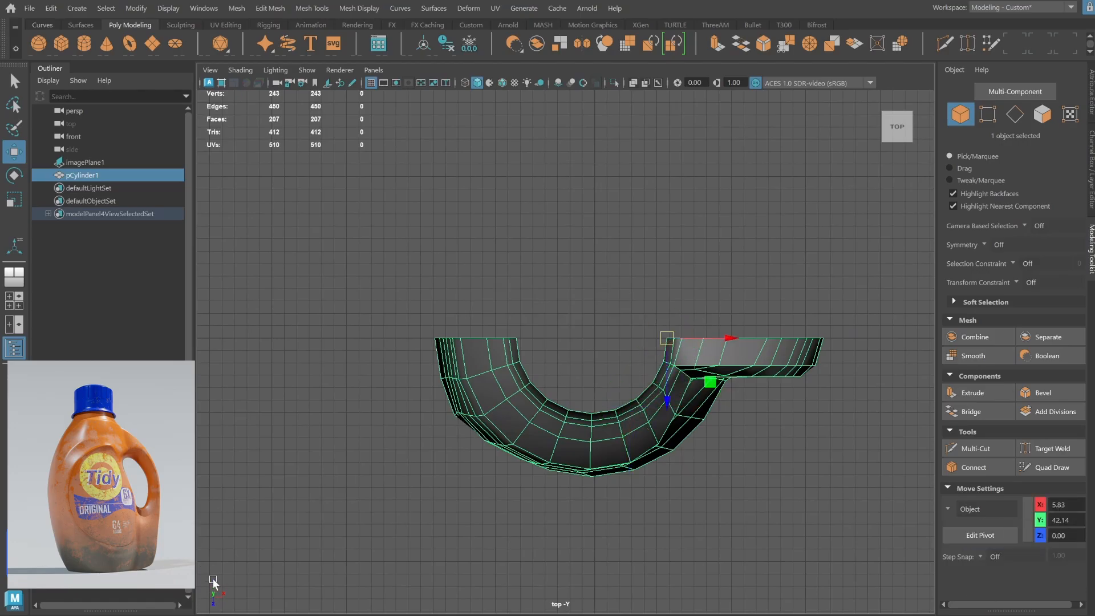
Try to mirror the bottle half using Duplicate Special as a copy with scale 1, -1, 1.
left_click(51, 9)
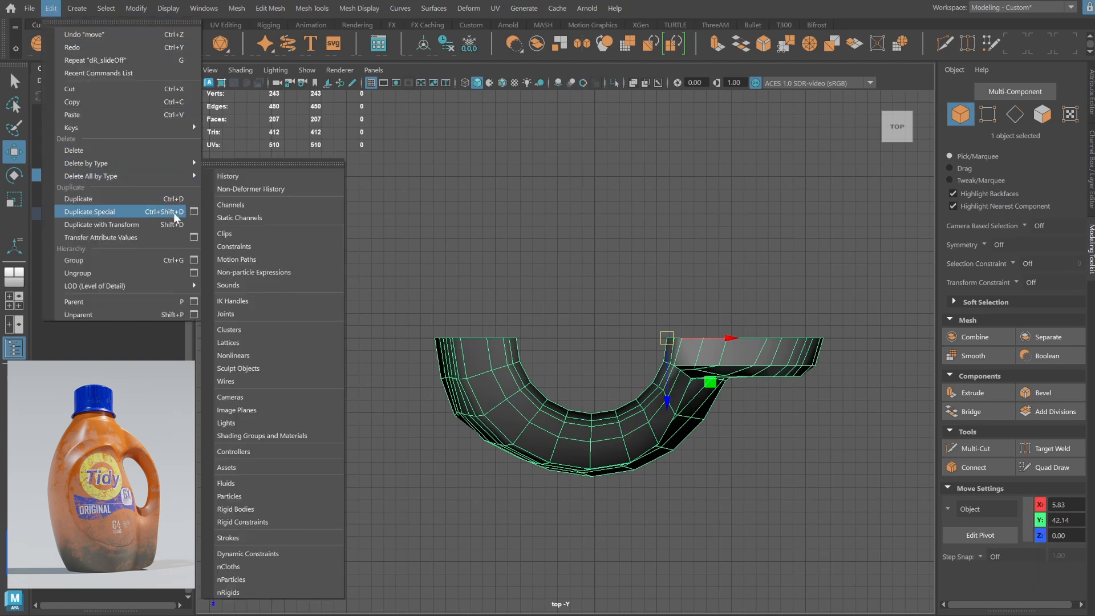
left_click(194, 211)
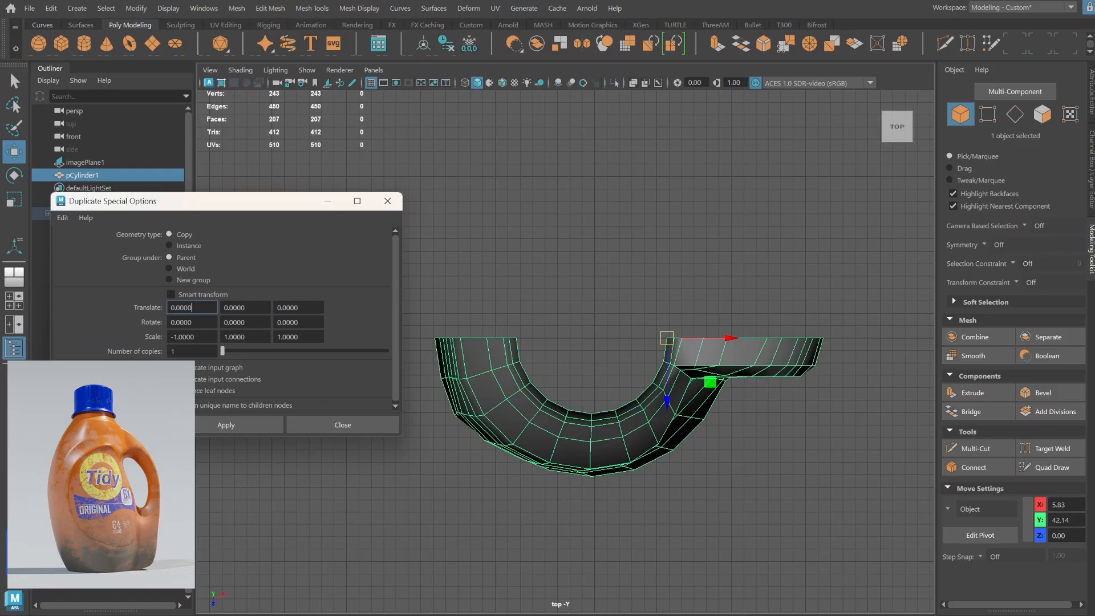
left_click(170, 336)
type("-")
key("BackSpace")
type("-")
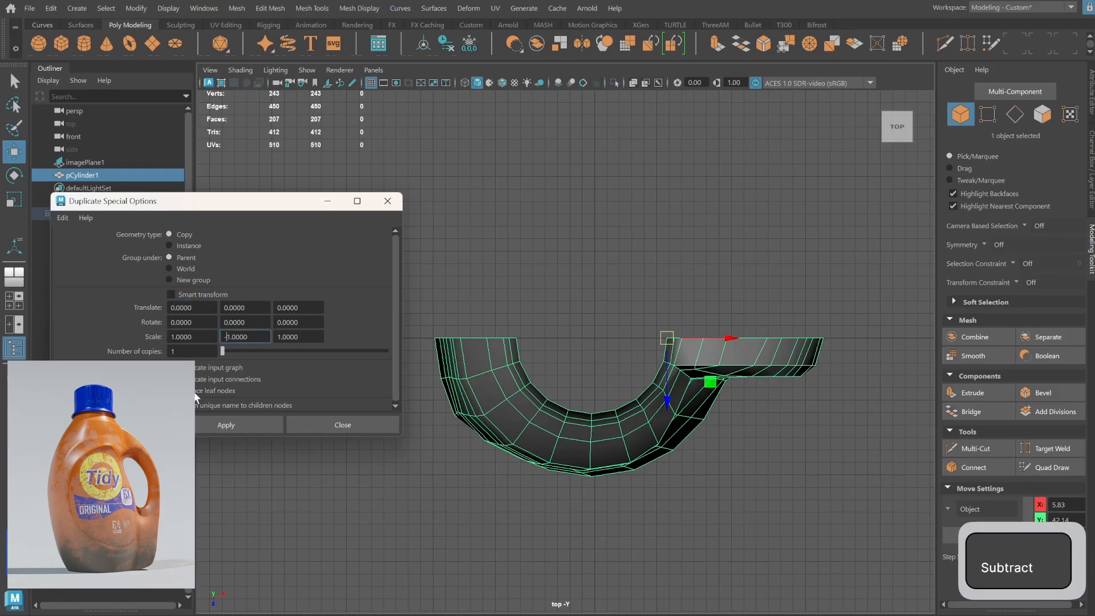
left_click(209, 423)
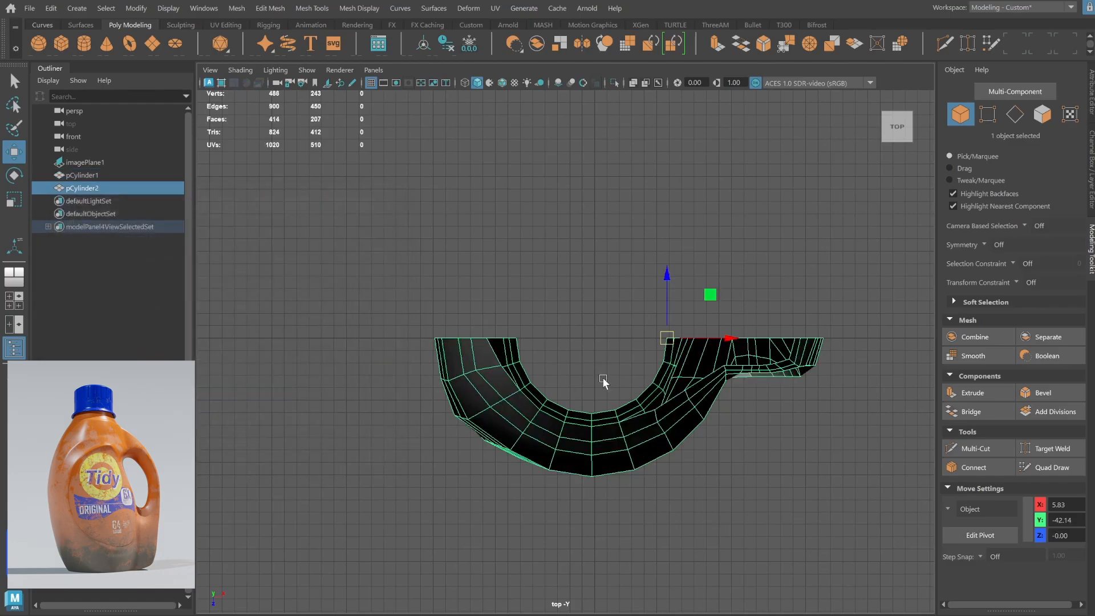
Remove the duplicated half, select the original bottle half and revert its pivot change.
key("BackSpace")
left_click(445, 415)
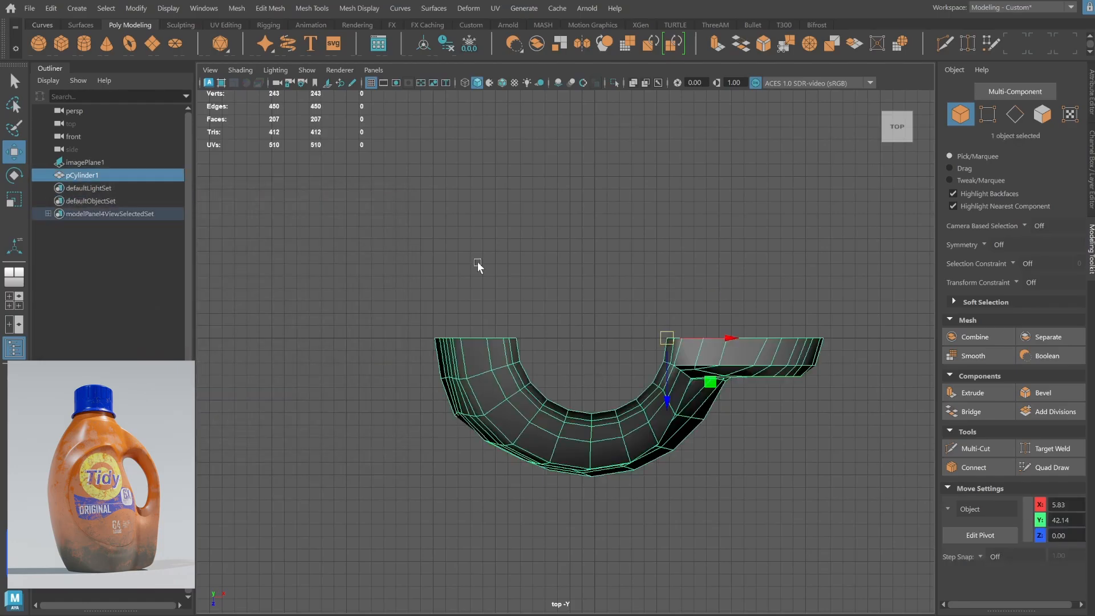
middle_click_drag(627, 263, 592, 305, "alt")
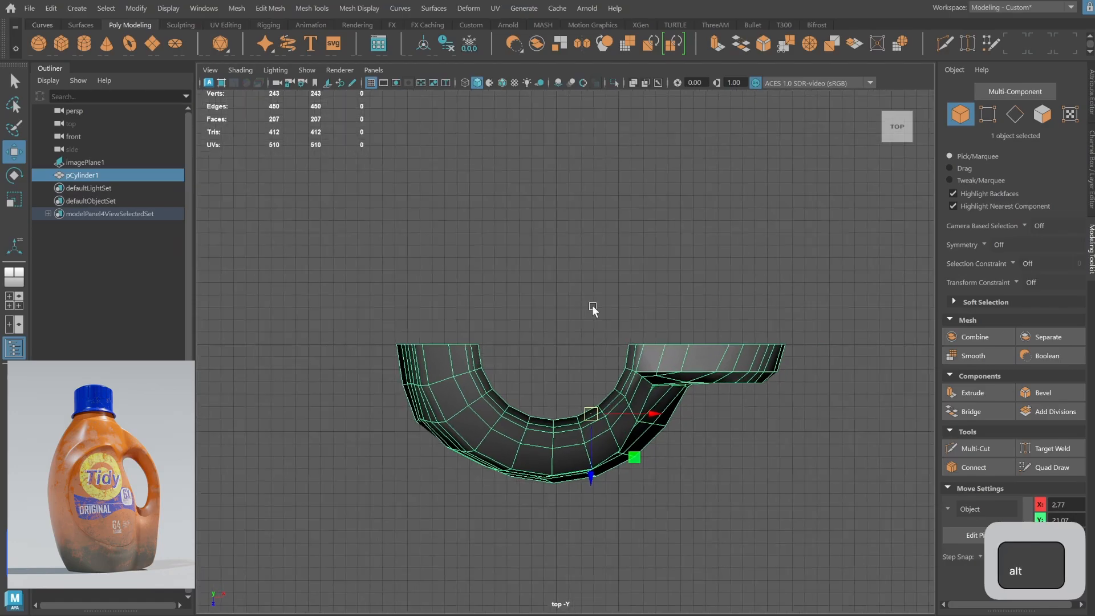
Snap the bottle half's pivot to a vertex on its open centre edge.
key("w")
key("v")
left_click_drag(591, 415, 448, 344)
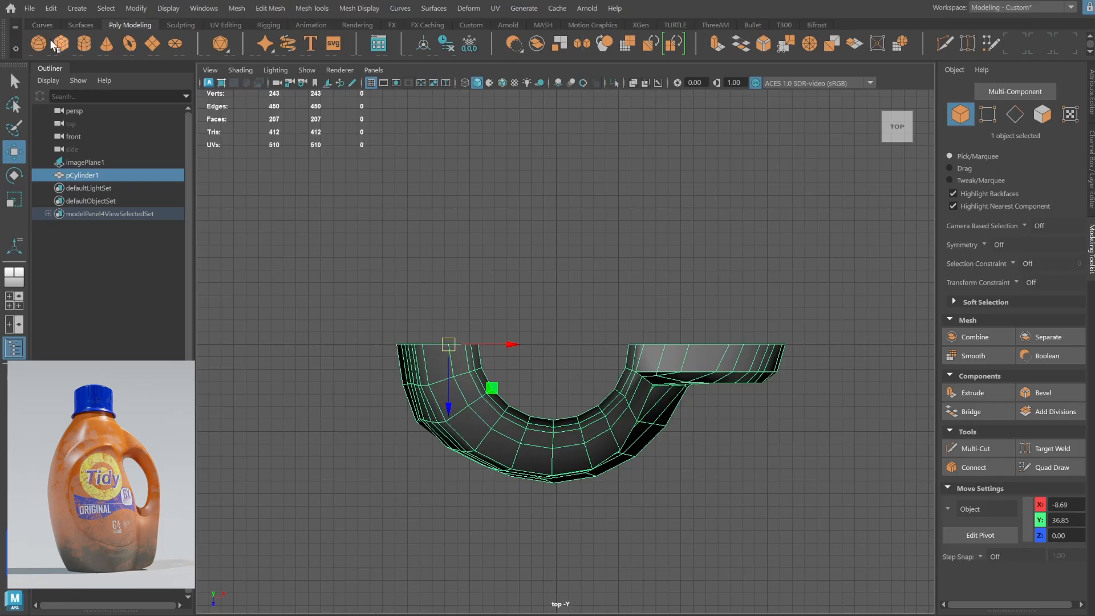
Mirror the bottle half across Z using Duplicate Special as a copy with scale 1, 1, -1.
left_click(51, 9)
left_click(195, 208)
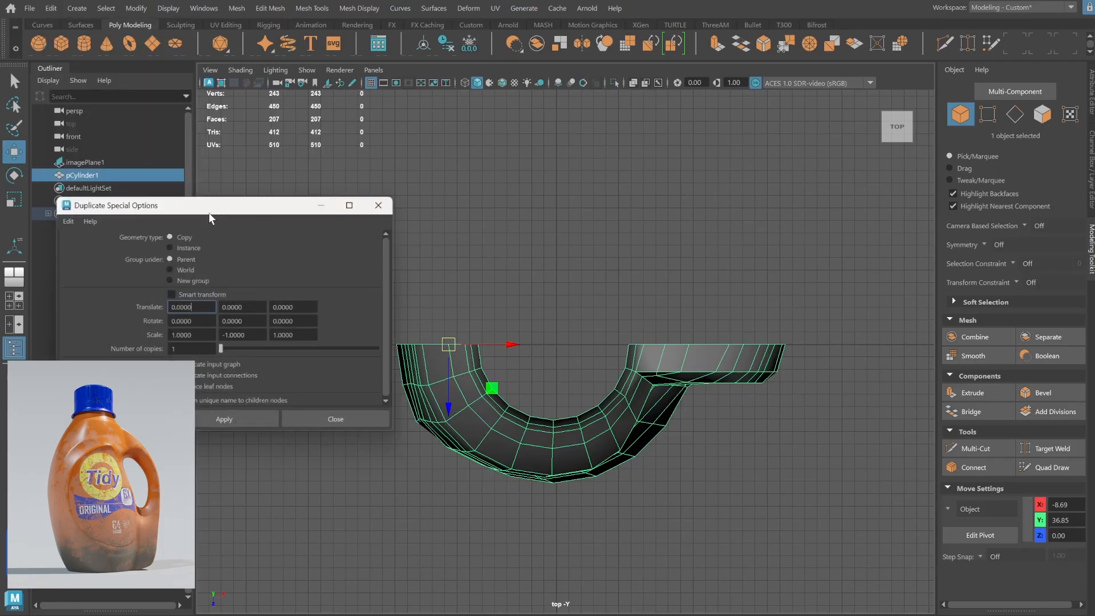
left_click_drag(228, 338, 224, 337)
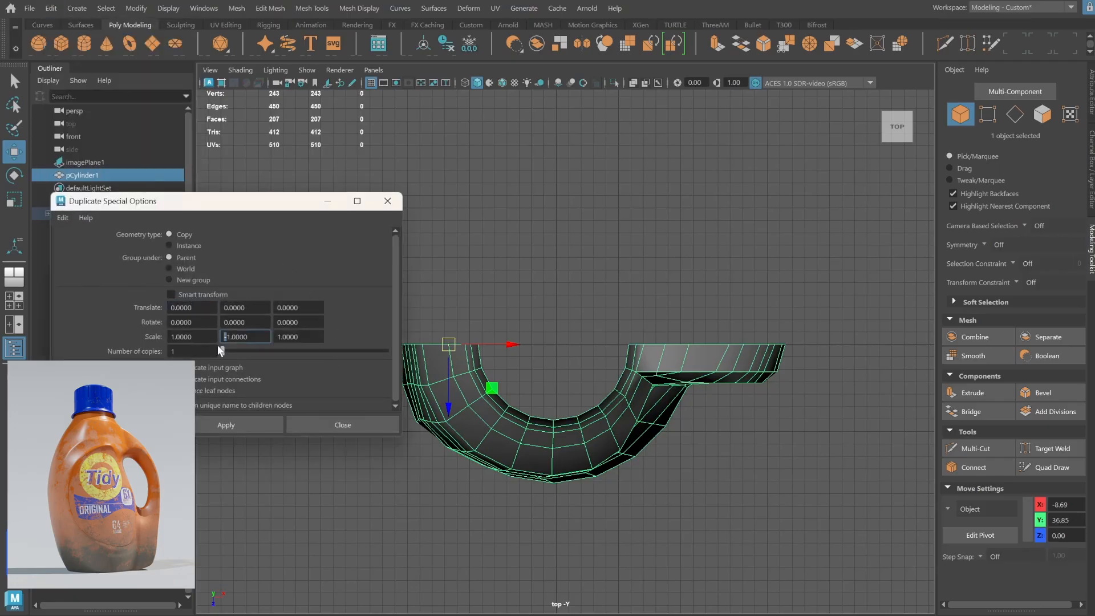
key("BackSpace")
type("-")
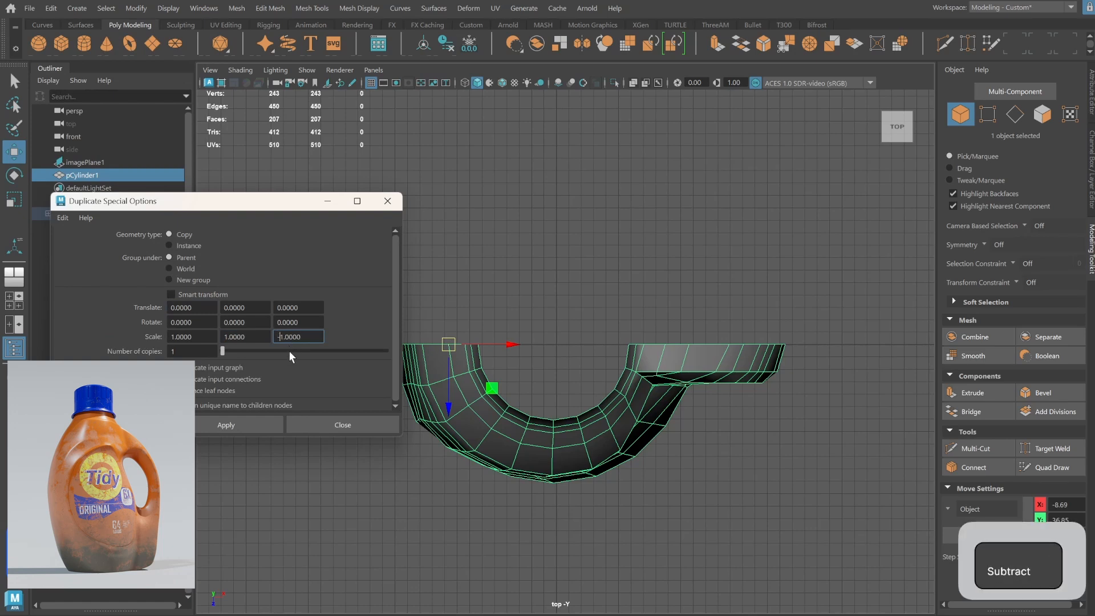
left_click(265, 425)
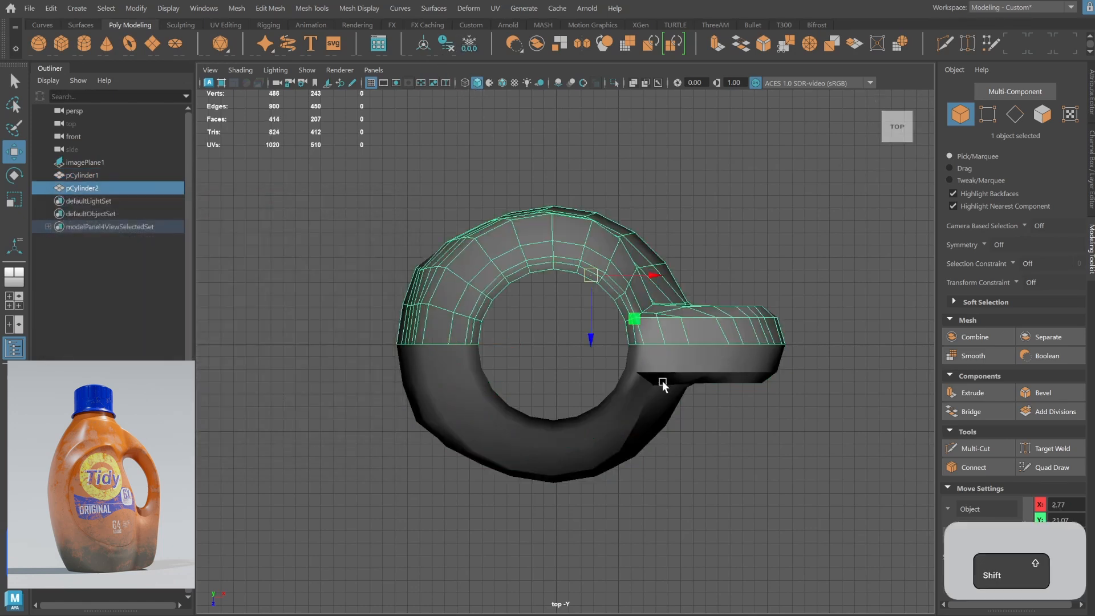
Combine the original and mirrored bottle halves into one mesh and centre its pivot.
left_click(663, 381, "shift")
left_click(235, 10)
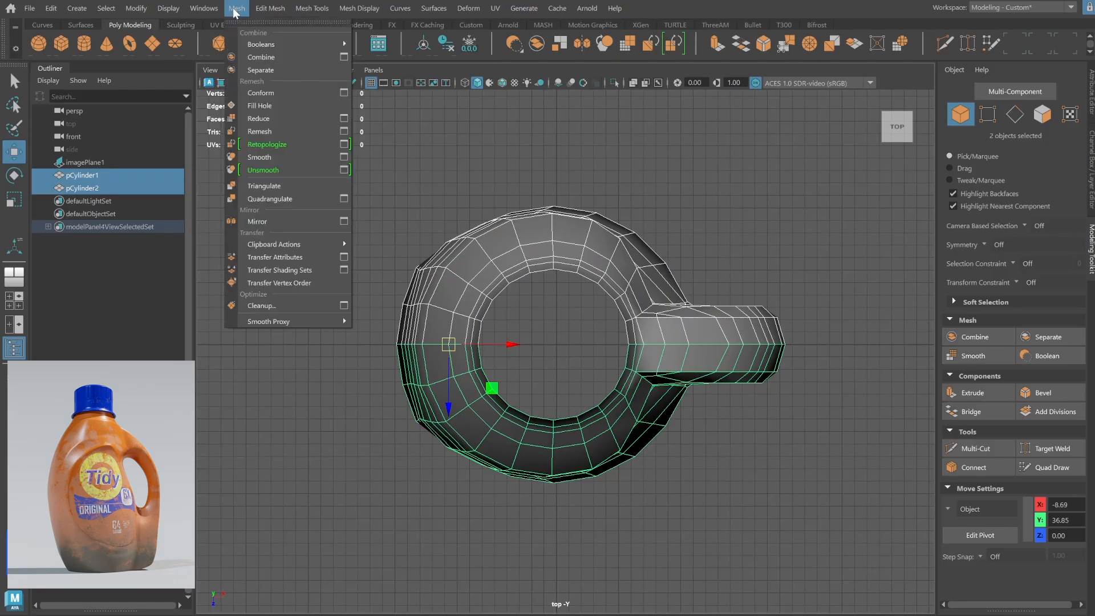
left_click(258, 57)
left_click(423, 45)
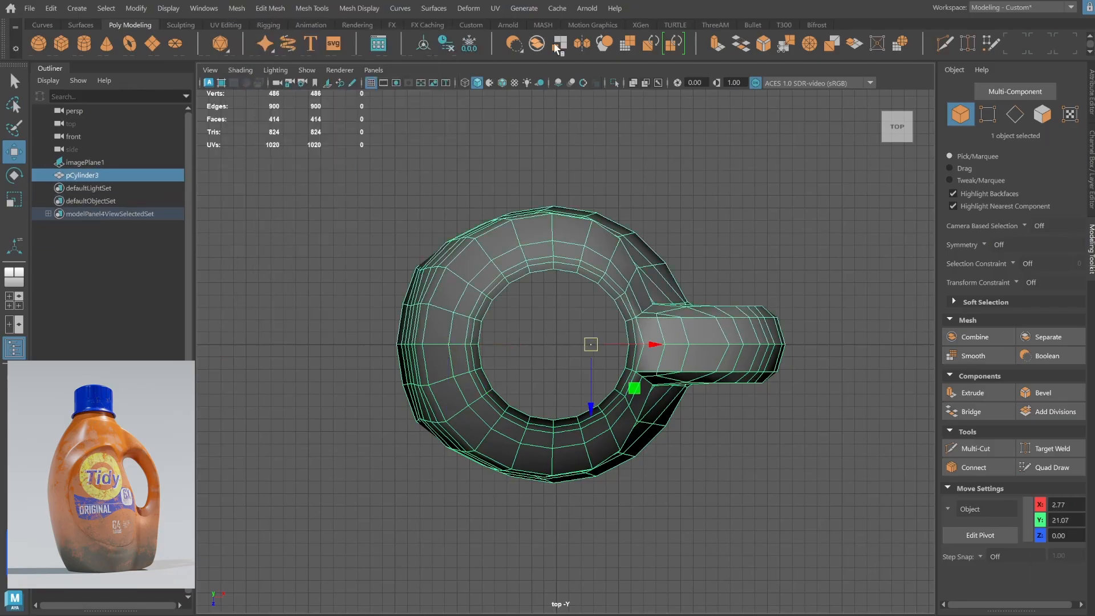
Merge the overlapping vertices along the bottle's centre seam with a distance threshold of 0.001.
left_click(987, 114)
left_click_drag(321, 336, 846, 351)
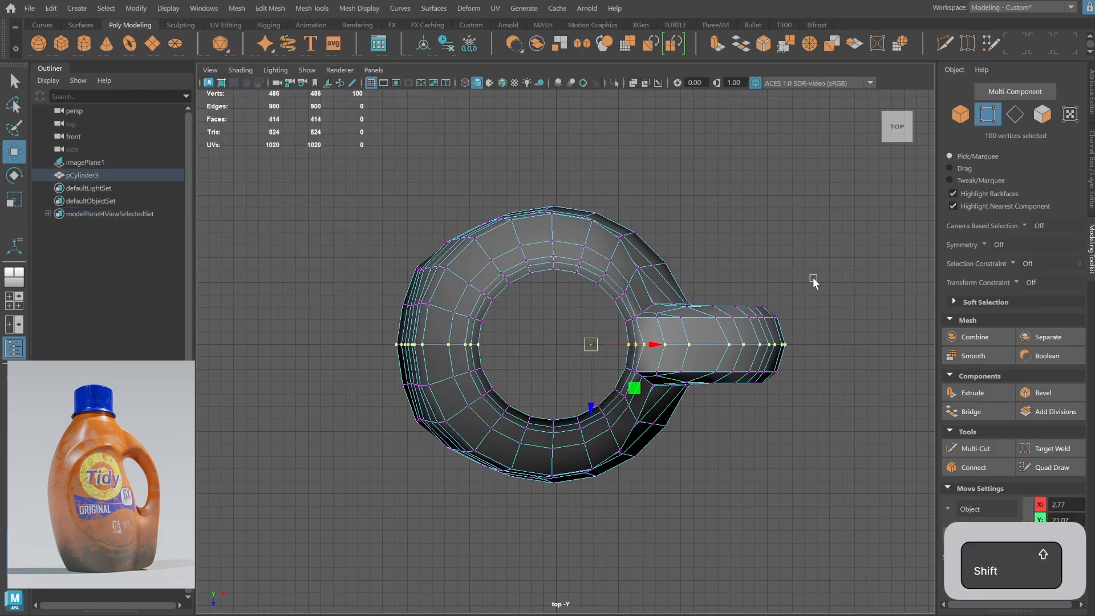
right_click_drag(813, 277, 861, 201, "shift")
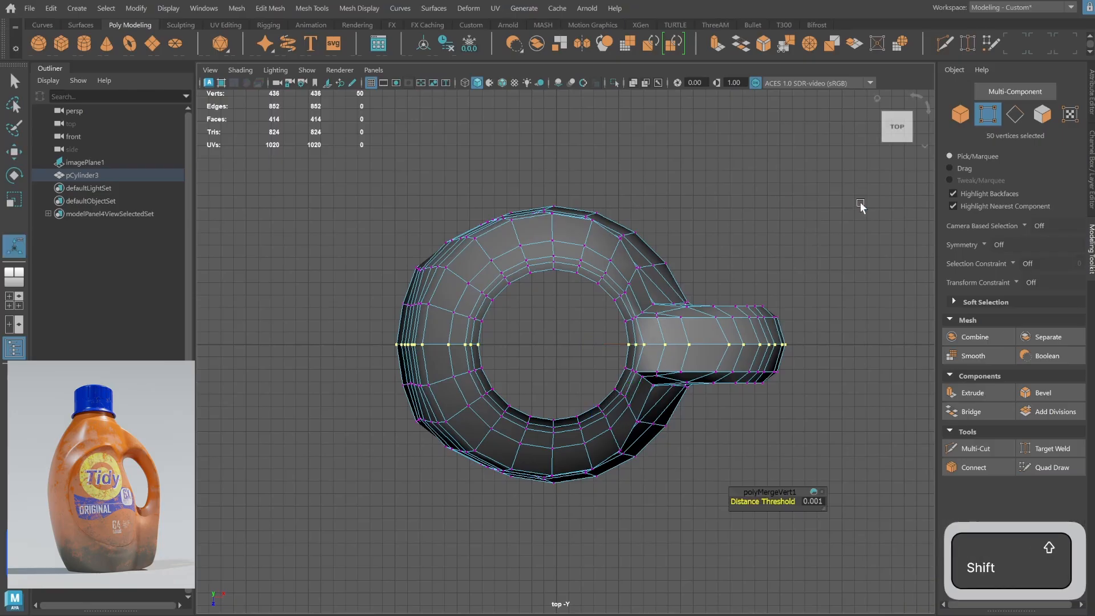
Preview the full bottle smoothed in the perspective view and examine the side opposite the handle.
key("space")
key("space")
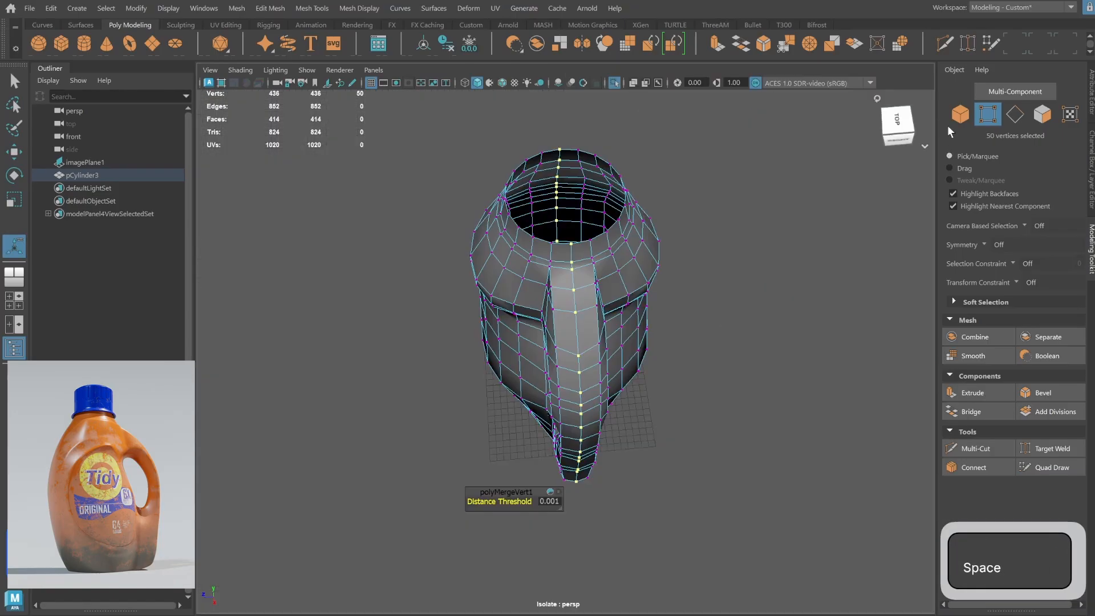
left_click(960, 114)
left_click_drag(789, 262, 649, 307, "alt")
left_click(636, 323)
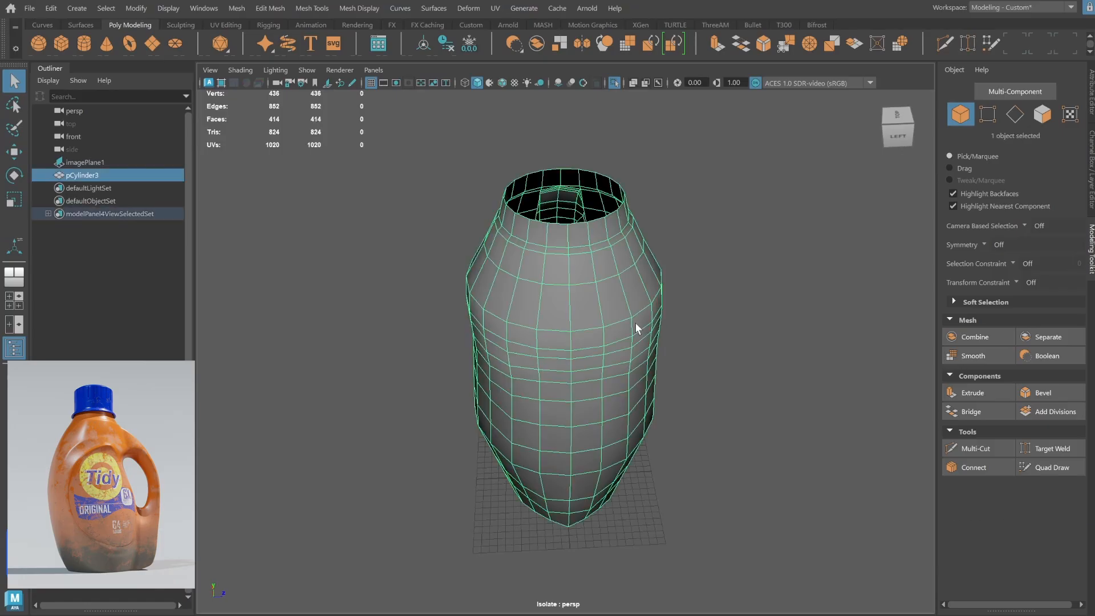
key("3")
left_click(736, 271)
left_click_drag(730, 278, 711, 325, "alt")
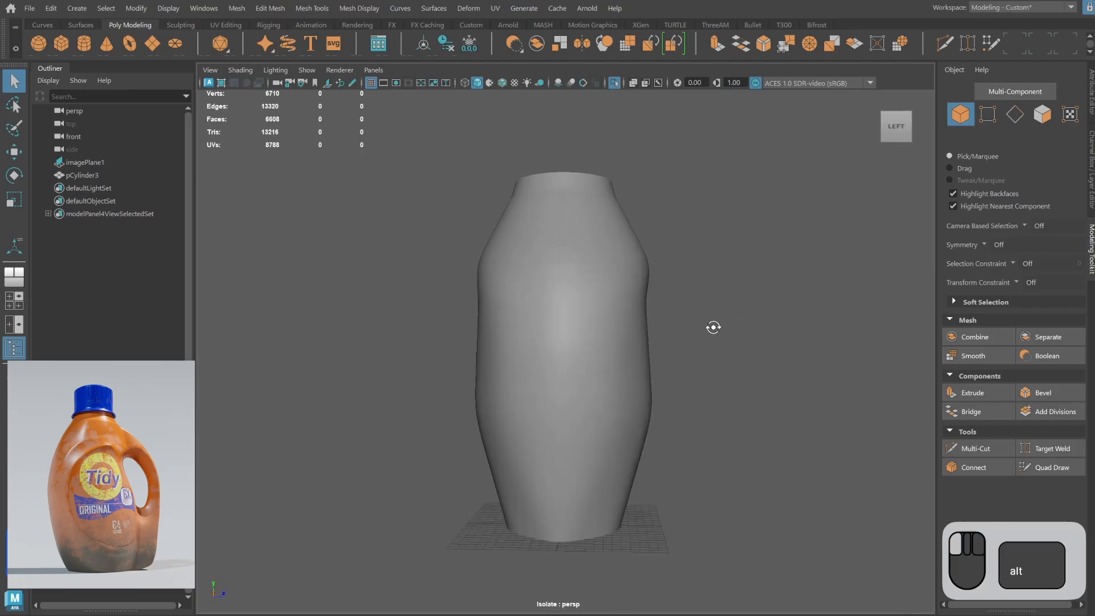
Compare the bottle's unsmoothed cage with its smoothed surface around the back and the handle side.
left_click(625, 359)
key("1")
left_click_drag(639, 234, 649, 270, "alt")
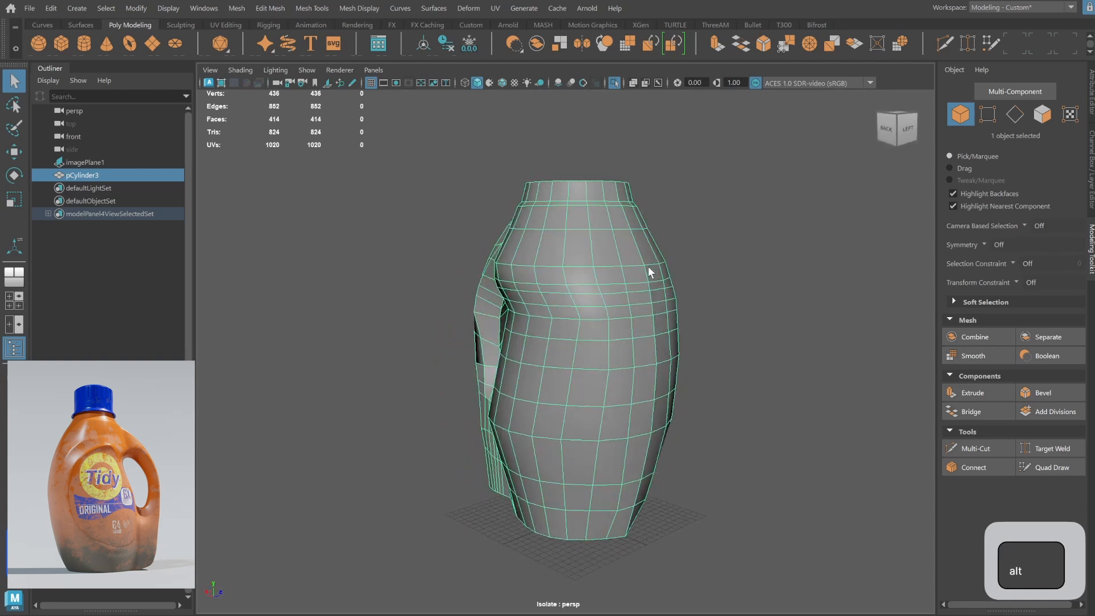
key("3")
left_click(719, 345)
left_click_drag(718, 345, 692, 396, "alt")
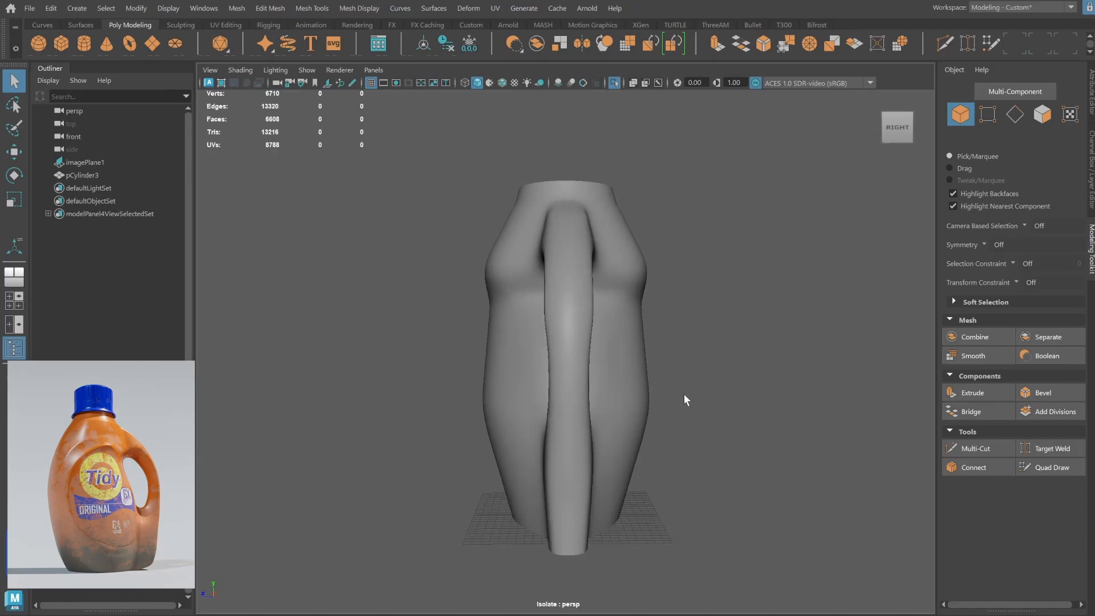
left_click_drag(594, 392, 627, 370, "alt")
left_click(630, 366)
key("1")
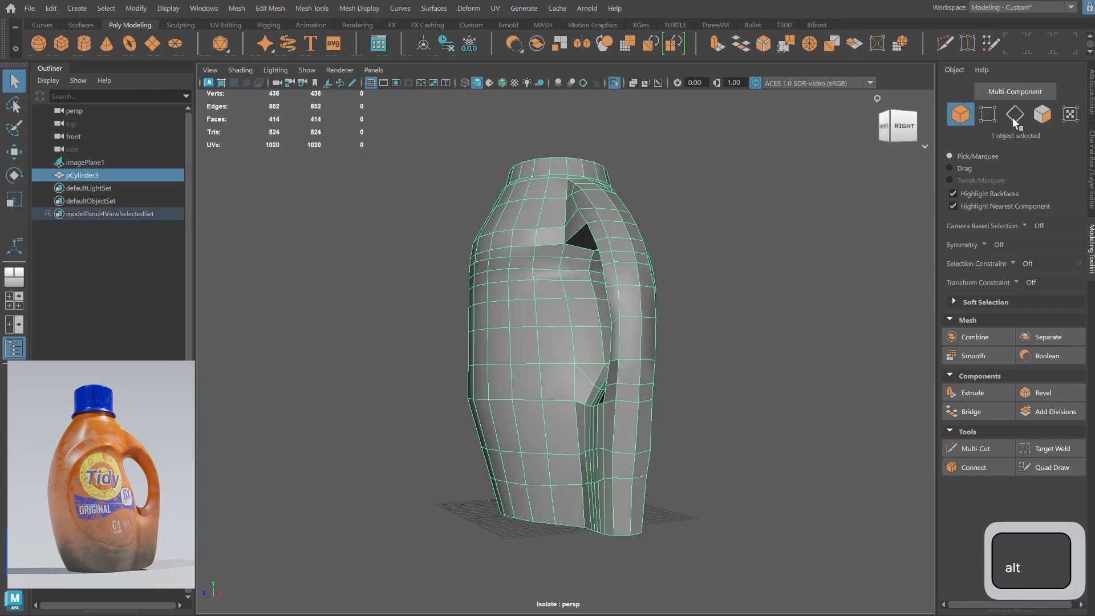
Bevel the vertical edge loop below the handle with fraction 0.7 and 2 segments.
left_click(1015, 118)
left_click_drag(597, 295, 687, 293, "alt")
double_click(630, 410, "shift")
middle_click_drag(647, 376, 633, 342, "alt")
right_click_drag(634, 342, 785, 320, "alt")
left_click_drag(762, 328, 794, 330, "alt")
right_click_drag(794, 330, 825, 311, "alt")
left_click_drag(848, 313, 684, 282, "alt")
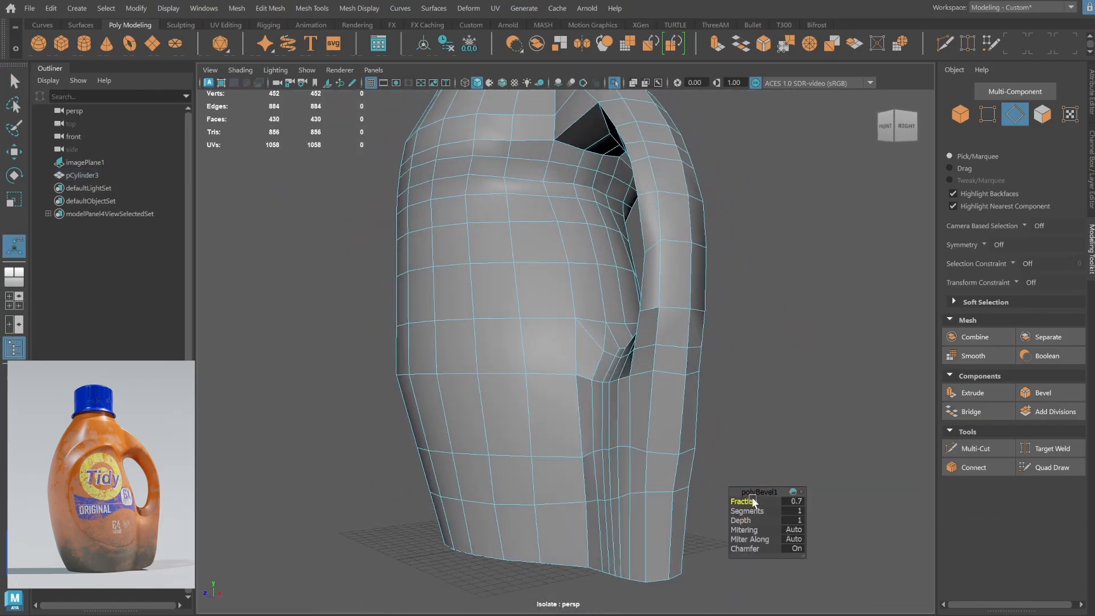
left_click_drag(753, 502, 761, 390, "alt")
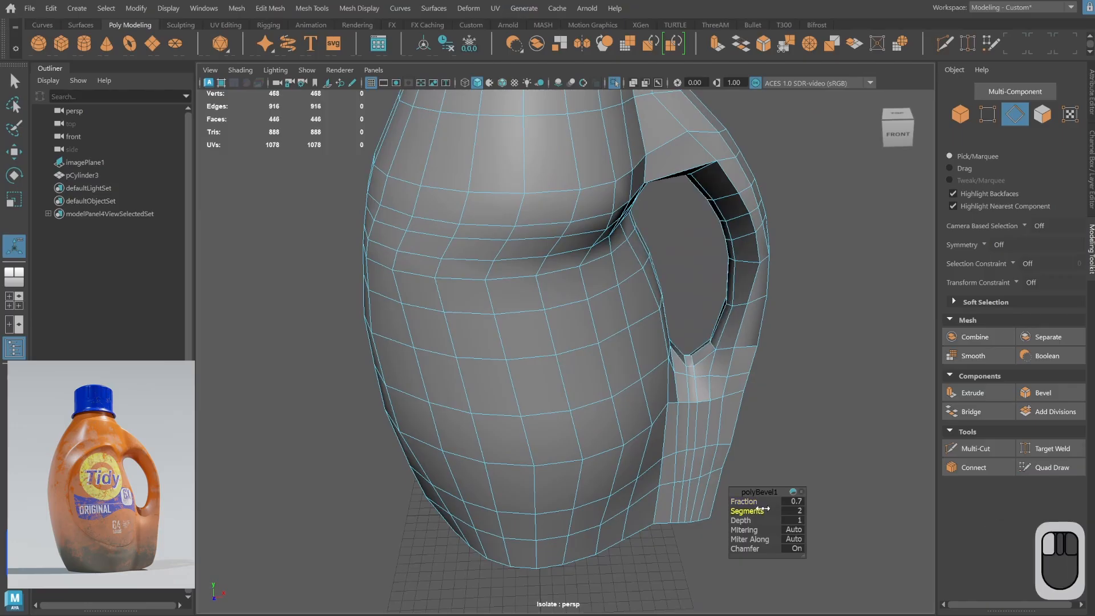
left_click_drag(764, 509, 633, 286, "alt")
key("q")
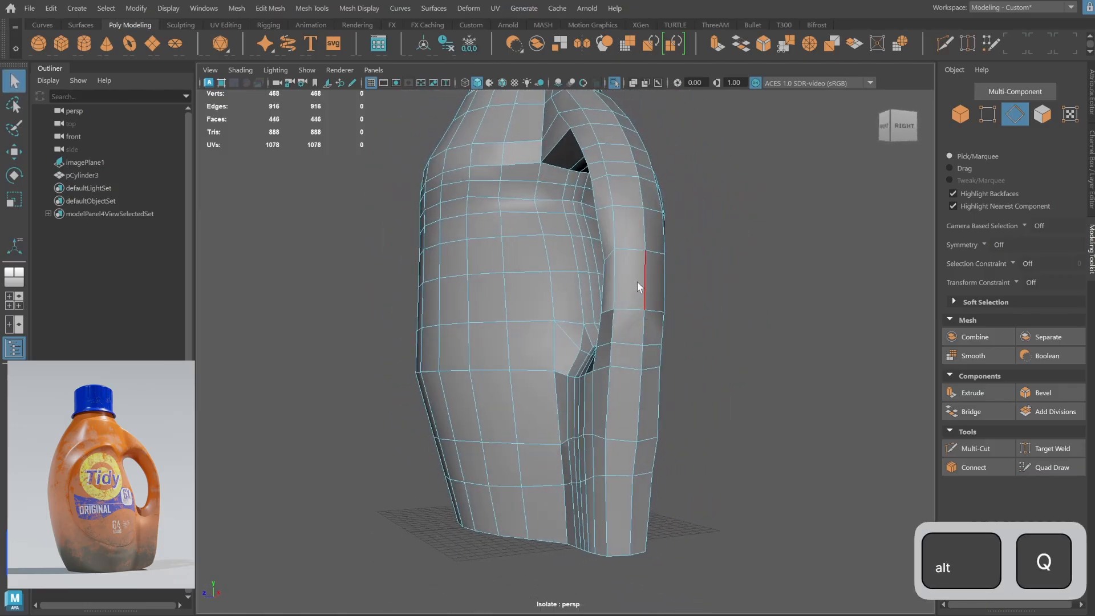
Examine the beveled area below the handle with the bottle smoothed and unsmoothed.
key("3")
left_click(960, 114)
left_click(775, 321)
left_click_drag(775, 321, 618, 360, "alt")
left_click(621, 364)
key("1")
right_click_drag(621, 368, 837, 300, "alt")
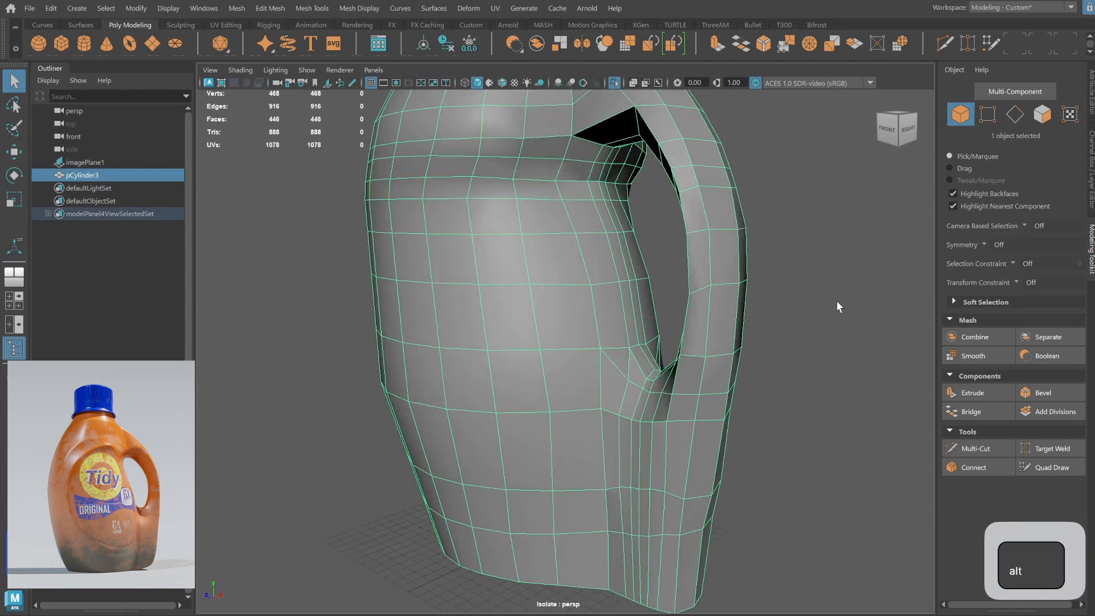
left_click_drag(837, 300, 677, 314, "alt")
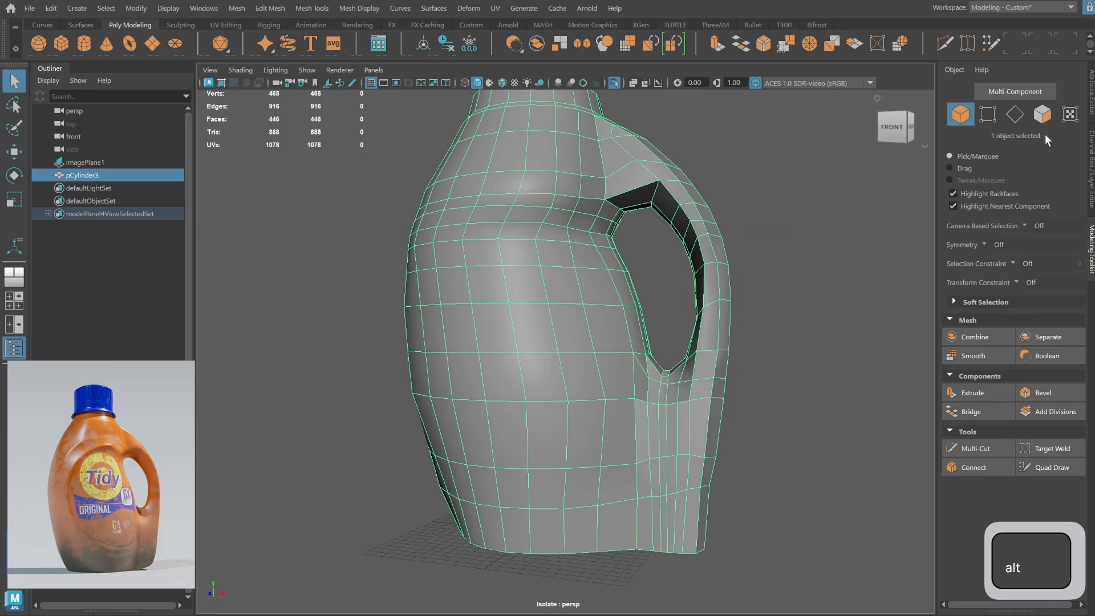
Delete the extra vertical edge loop in the strip below the handle and preview the bottle smoothed.
left_click(1020, 119)
left_click_drag(742, 268, 762, 296, "alt")
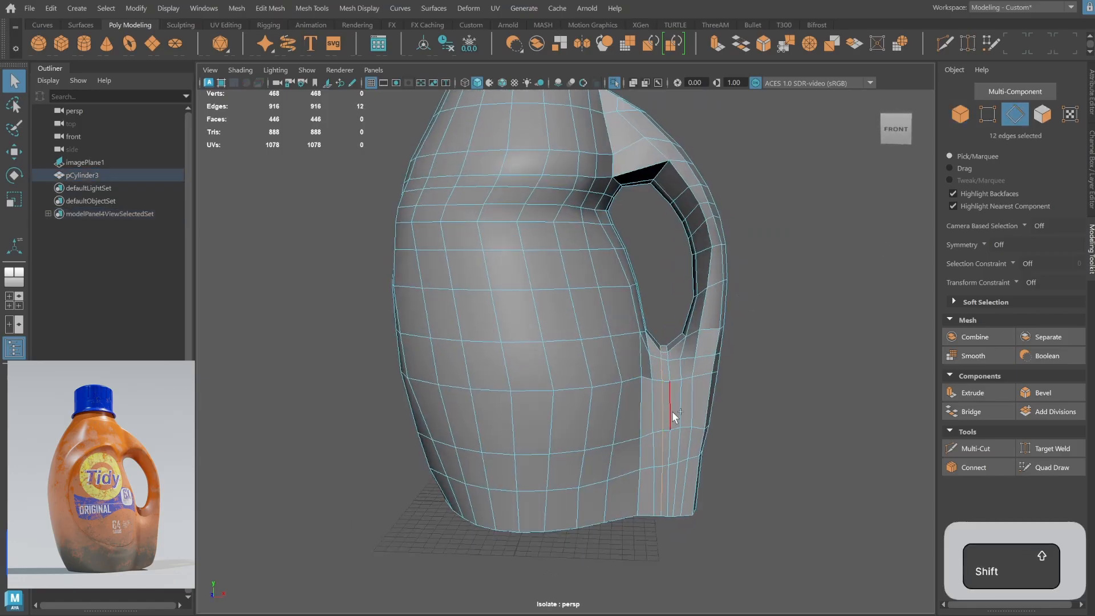
key("ctrl+Delete")
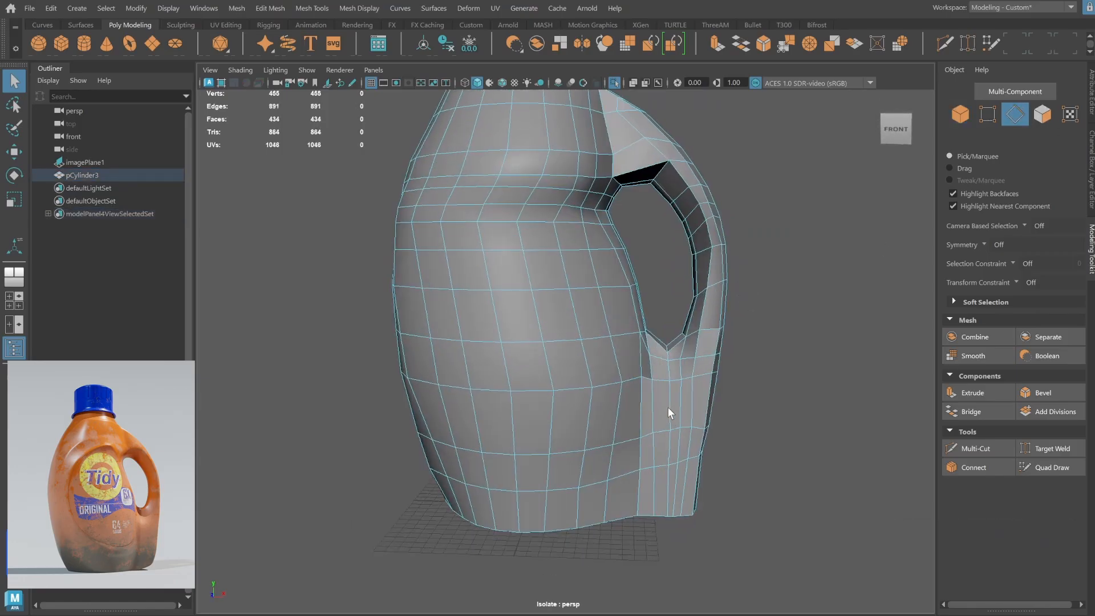
left_click_drag(669, 408, 657, 409, "alt")
key("3")
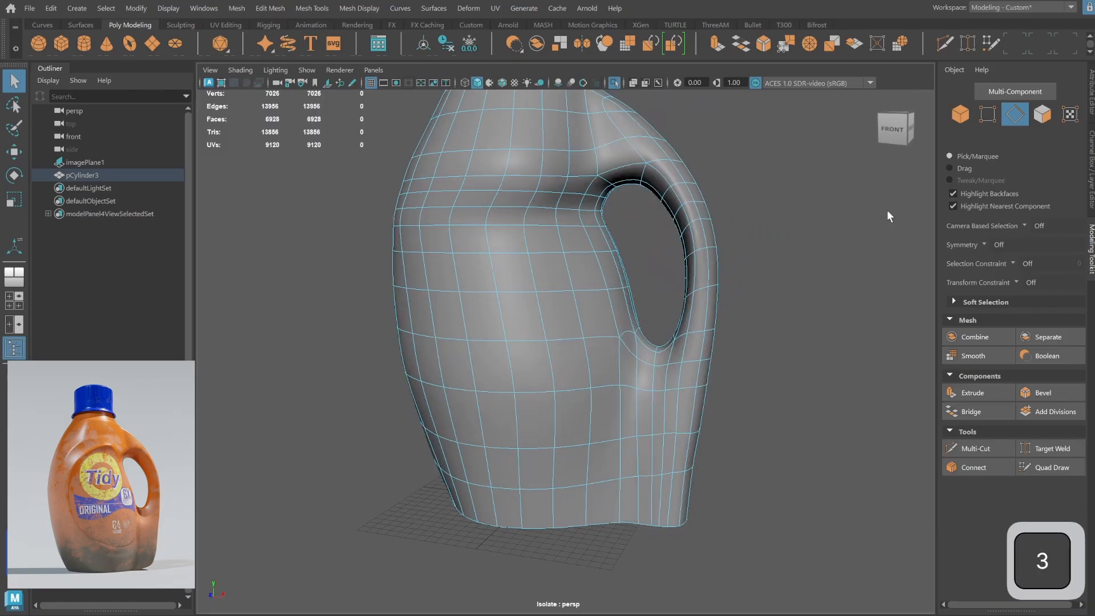
left_click(960, 114)
left_click_drag(837, 286, 679, 365, "alt")
Show the bottle shaded and unsmoothed in the side view, framed on the handle, with edge selection active.
key("r")
key("alt+space")
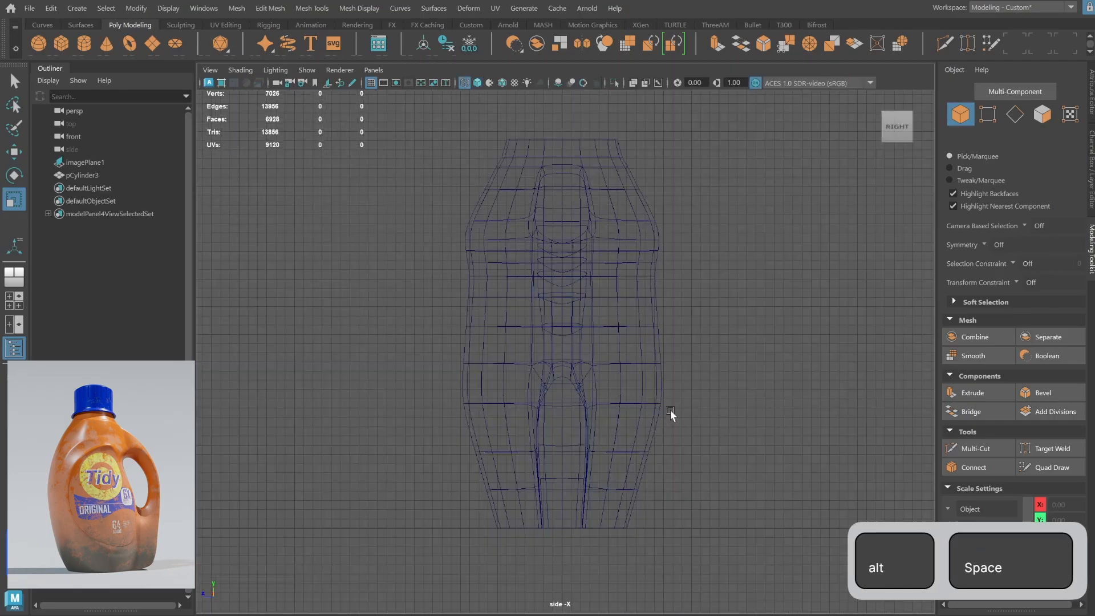
left_click(589, 379)
key("5")
right_click_drag(614, 378, 677, 318, "alt")
key("1")
left_click(1009, 116)
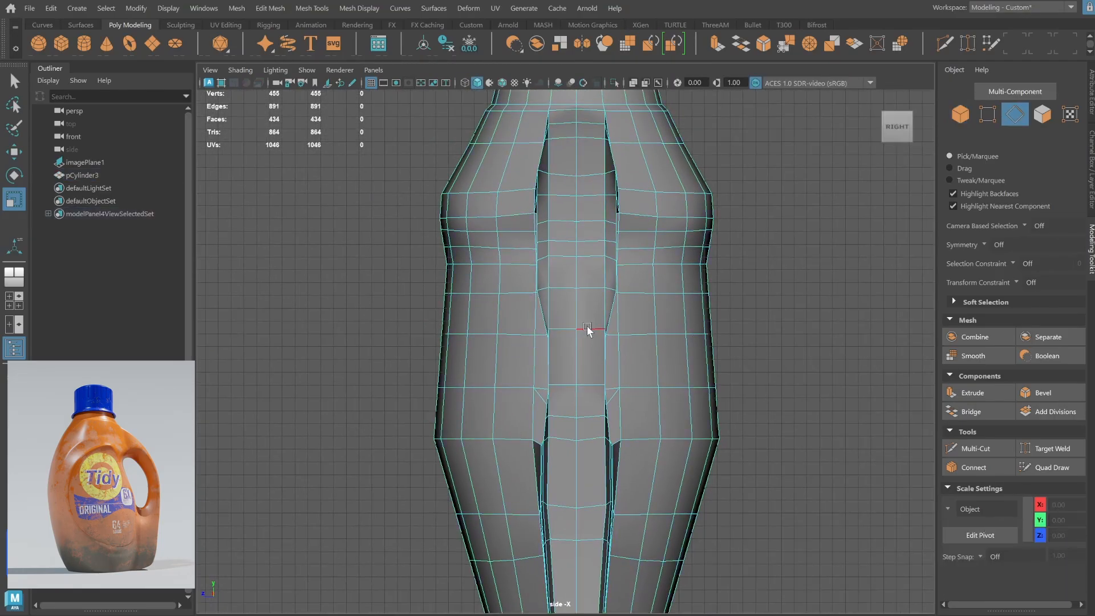
Move the vertices at the handle hole's lower inner corner onto the reference outline in the front view.
key("space")
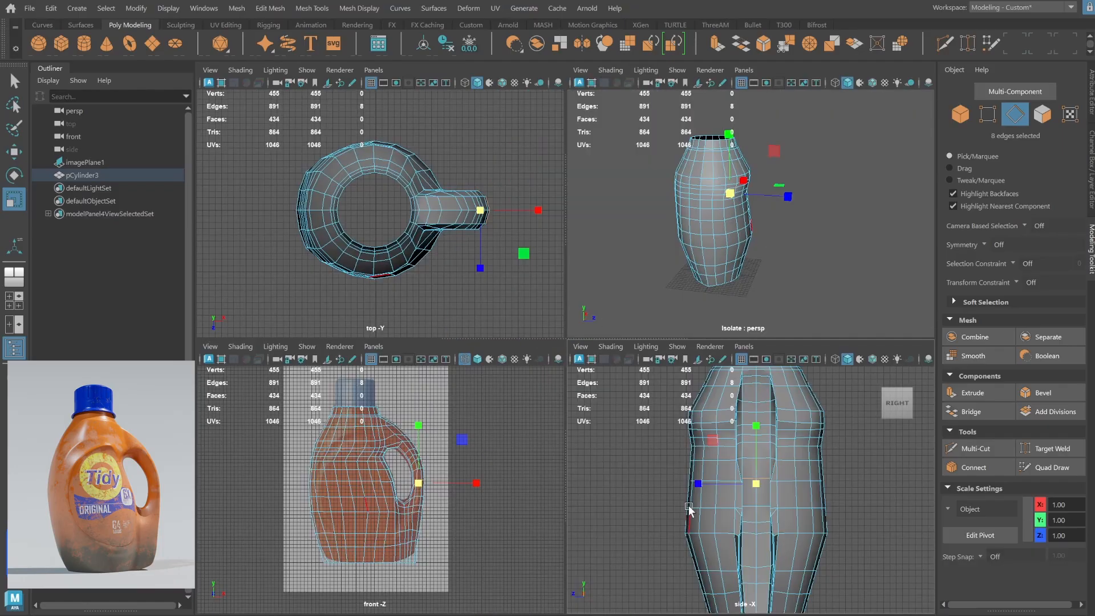
right_click_drag(399, 485, 288, 505, "alt")
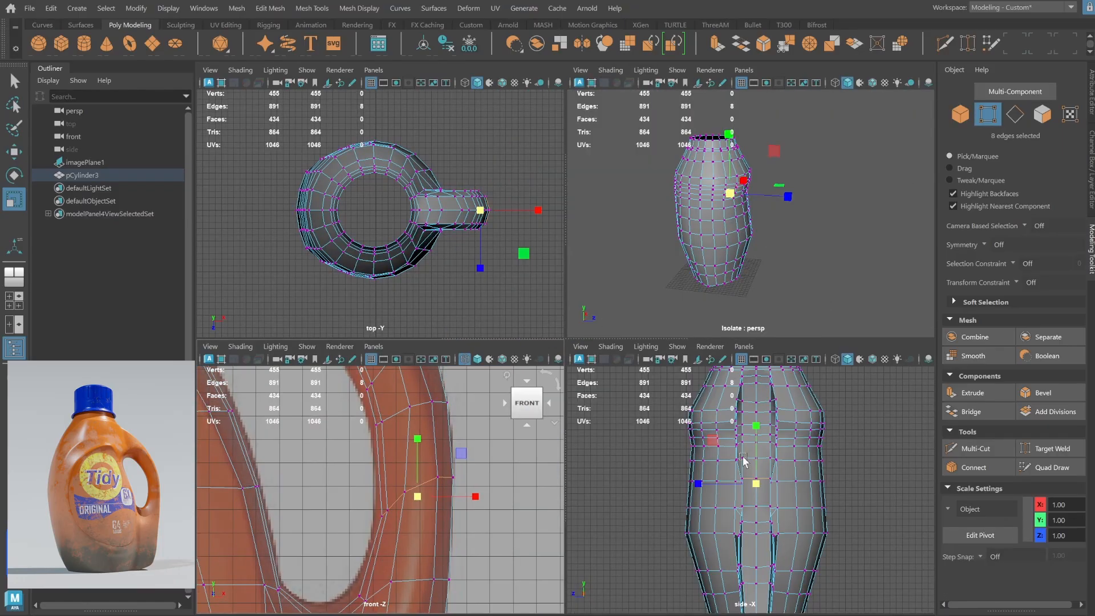
right_click_drag(745, 462, 799, 457, "alt")
key("w")
left_click(370, 497)
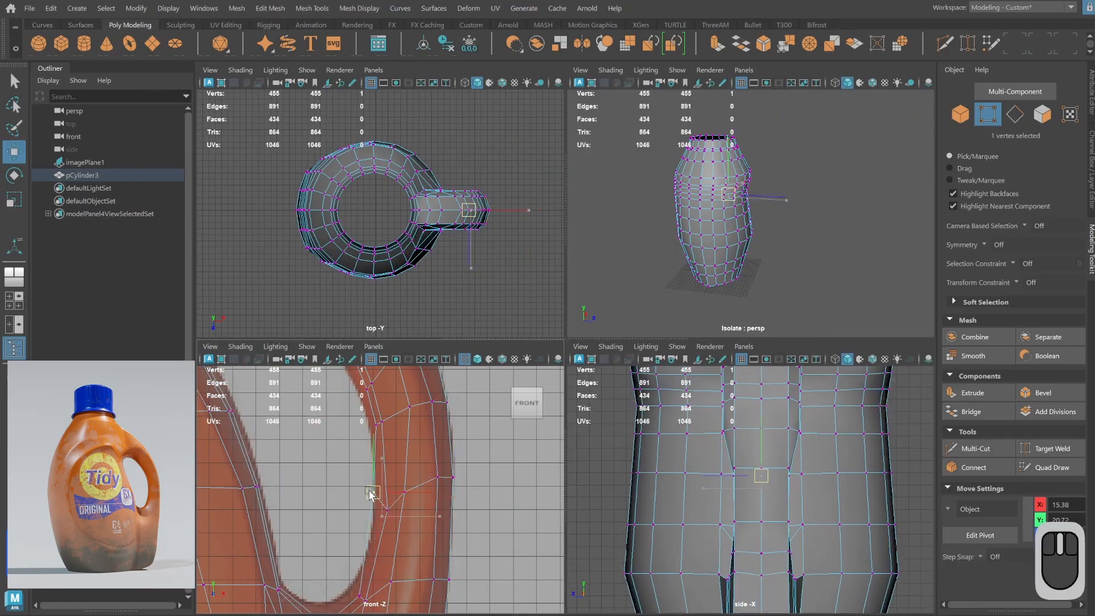
middle_click_drag(352, 594, 352, 538, "alt")
left_click_drag(297, 582, 363, 530)
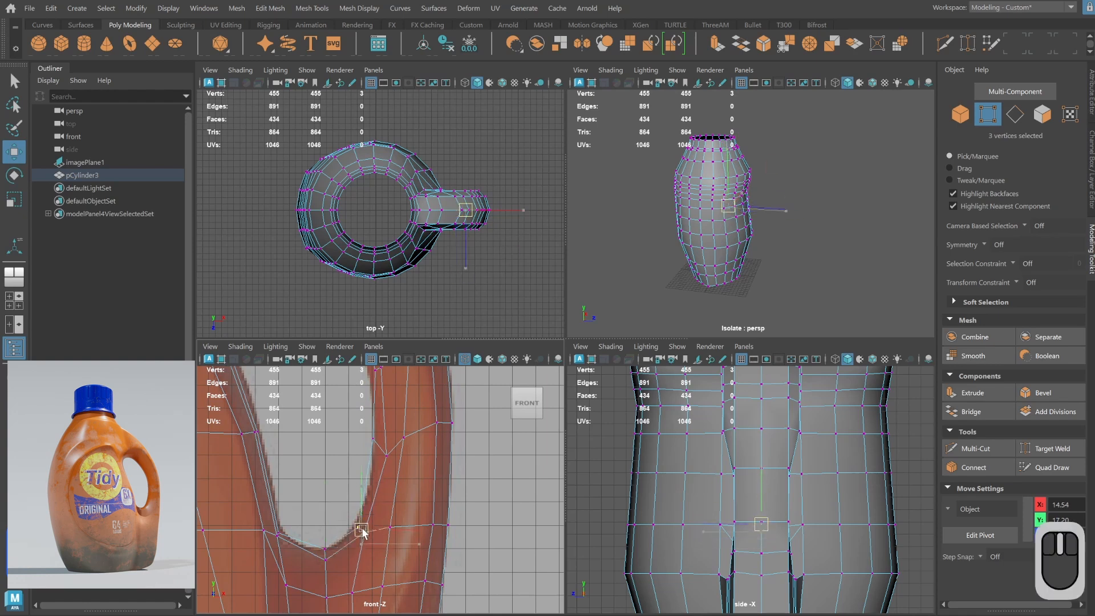
Try to scale the three selected vertices on the handle hole's inner edge wider along Z.
key("r")
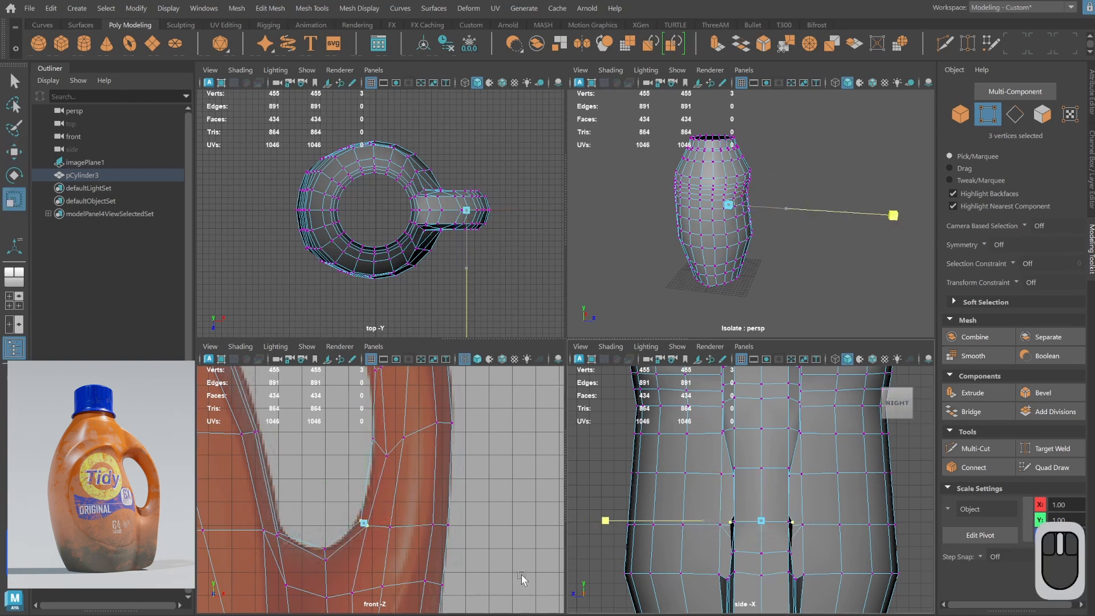
key("space")
key("4")
key("space")
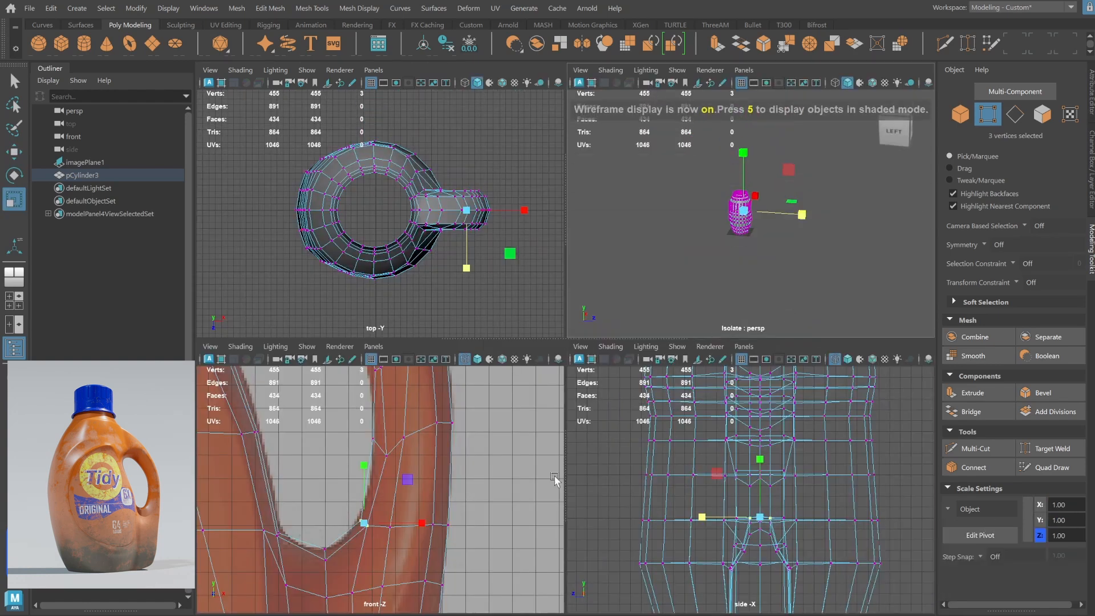
key("space")
key("5")
key("space")
mouse_move(411, 251)
right_mouse_down("alt")
mouse_move(451, 261)
mouse_move(452, 235)
right_mouse_up("alt")
key("4")
middle_click_drag(439, 363, 443, 476)
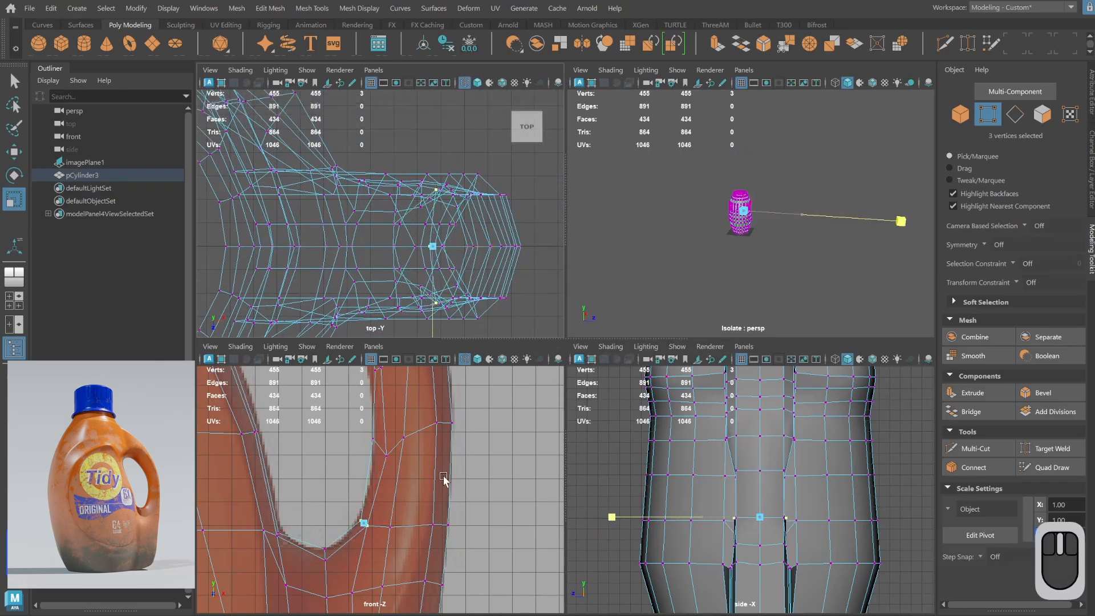
key("5")
key("4")
right_click_drag(798, 217, 1041, 190, "alt")
left_click_drag(1041, 190, 589, 368, "alt")
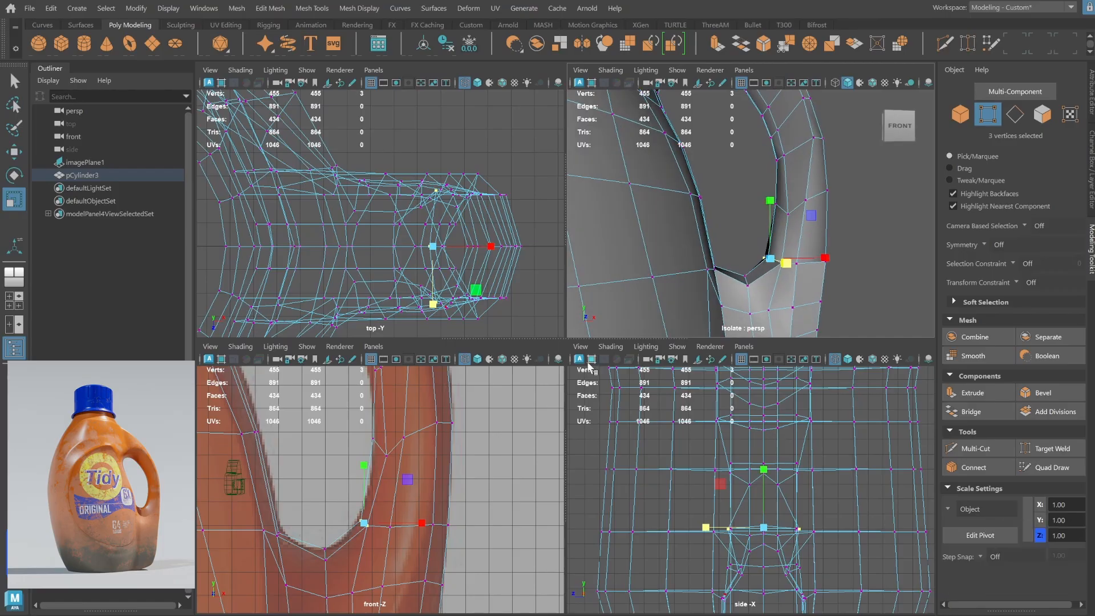
Try adjusting the next inner-edge vertex up the handle, and undo the recent vertex changes on the handle hole.
left_click(442, 414)
middle_click(668, 481)
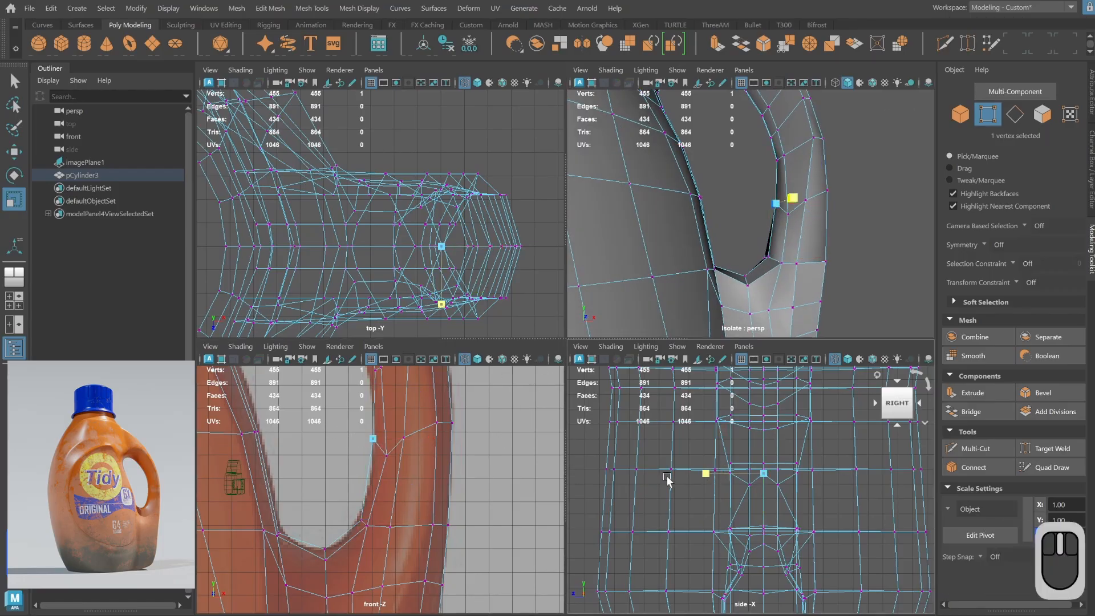
key("ctrl+z")
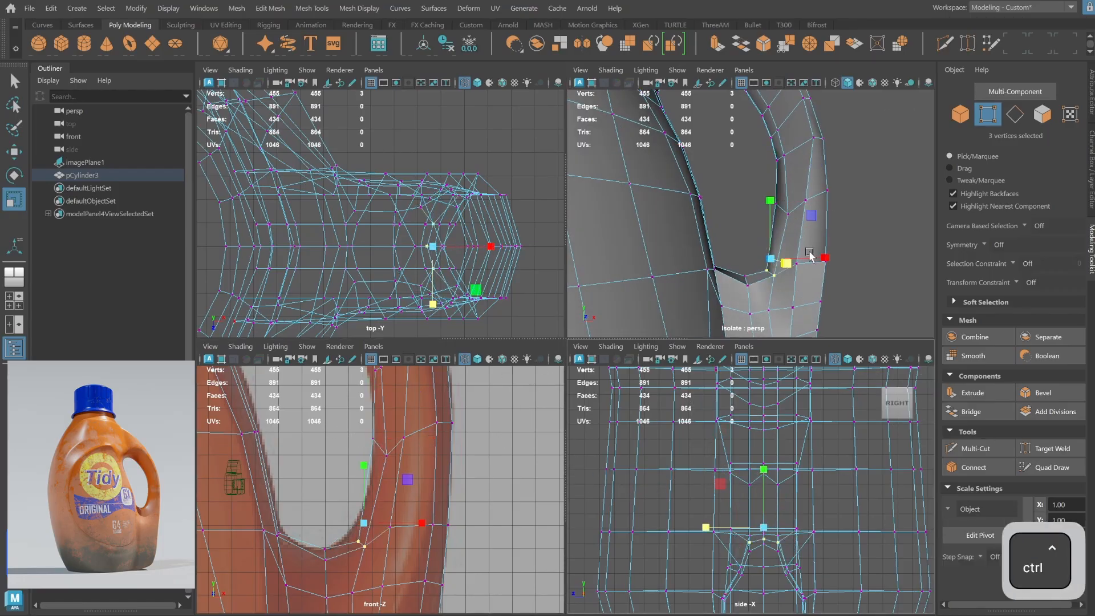
Adjust the opposite vertex pairs on the handle's inner edge with Scale in the perspective view.
left_click_drag(741, 228, 562, 397, "alt")
key("space")
left_click(562, 394, "shift")
left_click(574, 390, "shift")
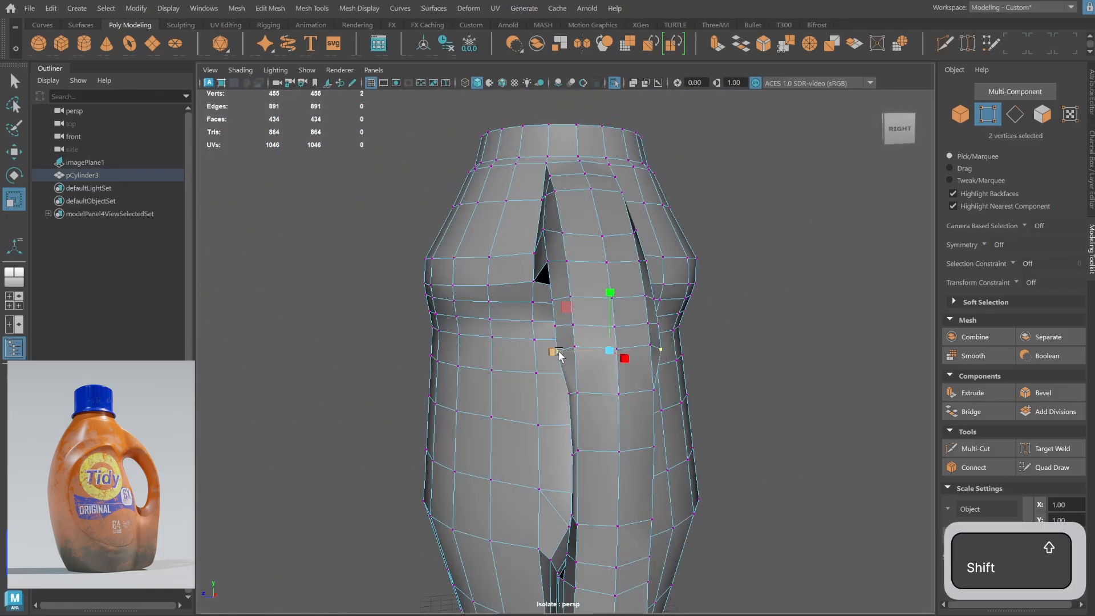
left_click(552, 299, "shift")
left_click(557, 351, "shift")
left_click(661, 349, "shift")
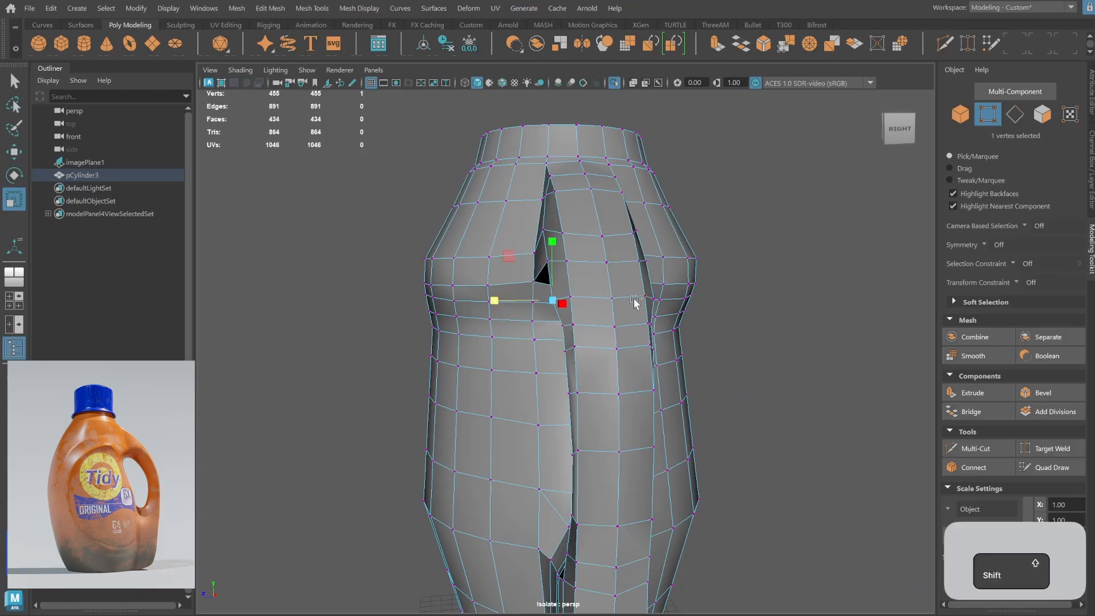
Leave isolation and inspect the whole bottle from several angles with smooth preview on.
left_click_drag(551, 303, 511, 423, "alt")
key("F8")
key("ctrl+1")
key("3")
left_click_drag(653, 431, 594, 376, "alt")
left_click_drag(451, 392, 635, 338, "alt")
left_click(635, 337)
In the unsmoothed, shaded side view, scale the bulging lower-body vertex row narrower and the two rows at the base wider.
key("space")
key("space")
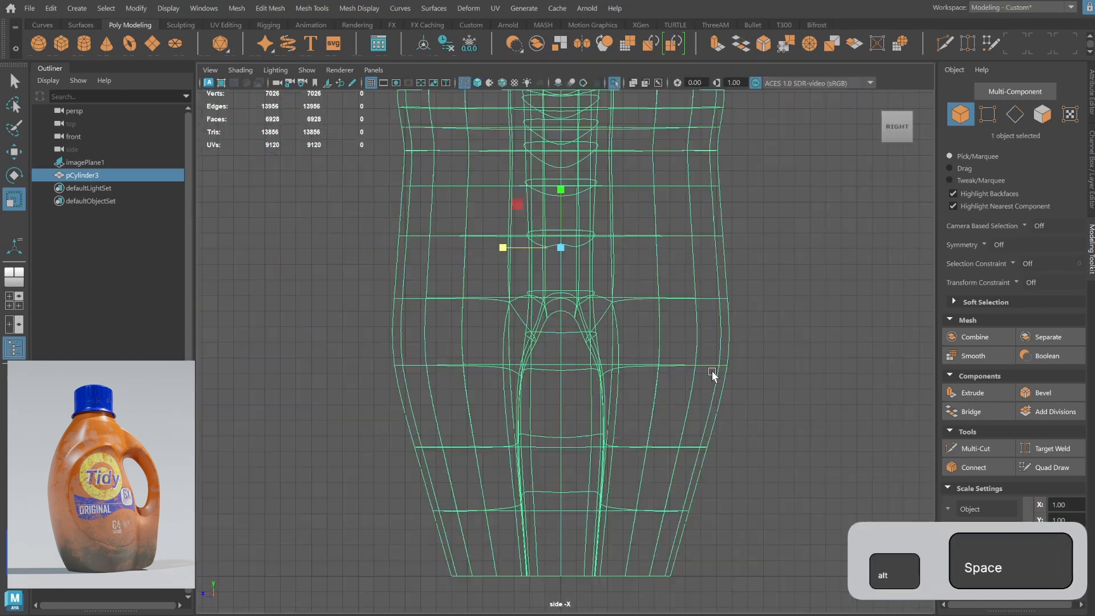
key("1")
mouse_move(712, 371)
right_mouse_down("alt")
mouse_move(632, 290)
mouse_move(519, 286)
mouse_move(678, 291)
right_mouse_up("alt")
key("5")
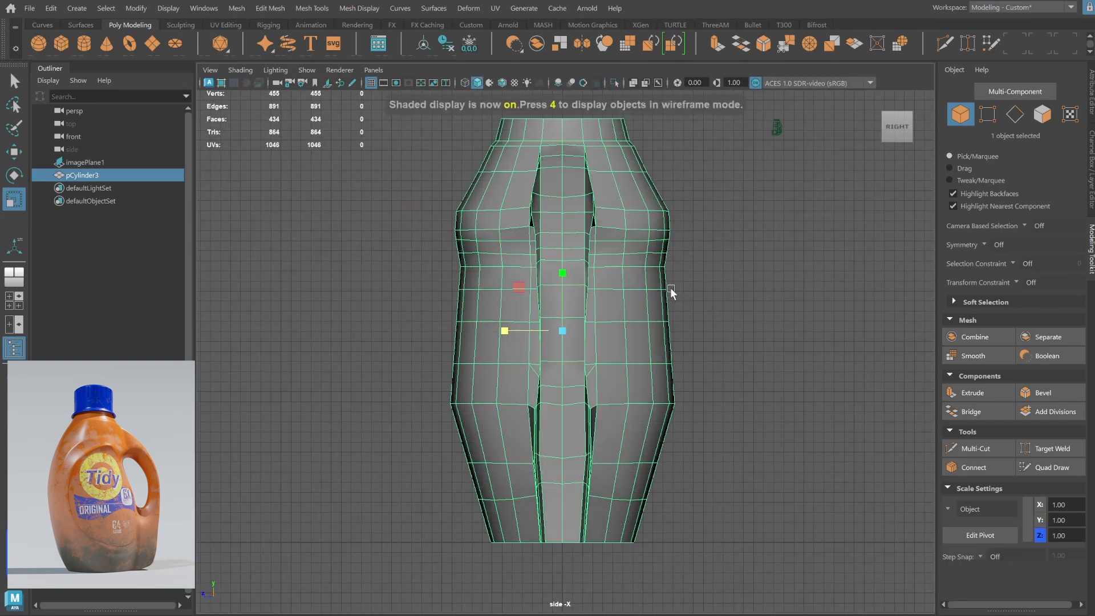
left_click(988, 114)
left_click_drag(445, 394, 682, 411)
left_click_drag(563, 397, 552, 401)
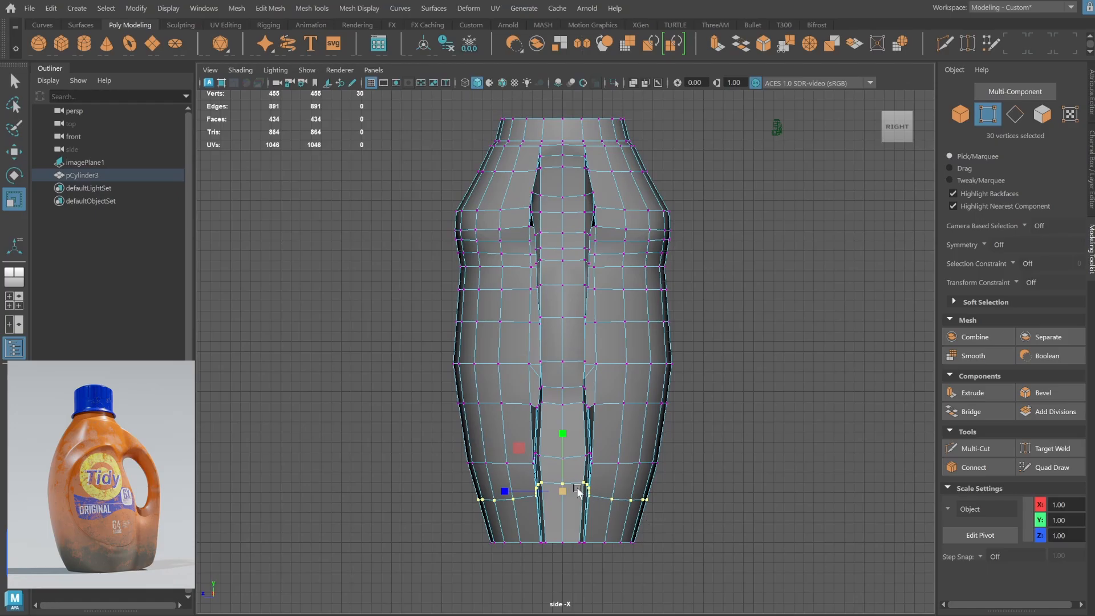
left_click_drag(579, 491, 587, 484)
left_click_drag(567, 551, 587, 534)
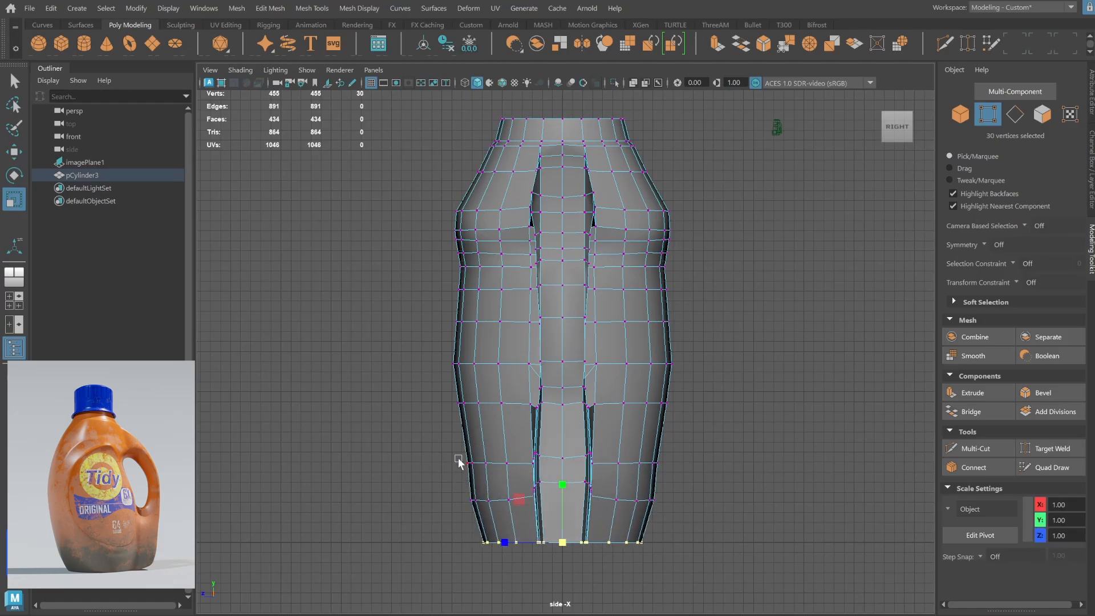
Even out the side profile by lowering and widening the lower-body vertex rows and rescaling the row at the shoulder.
left_click_drag(458, 460, 662, 505)
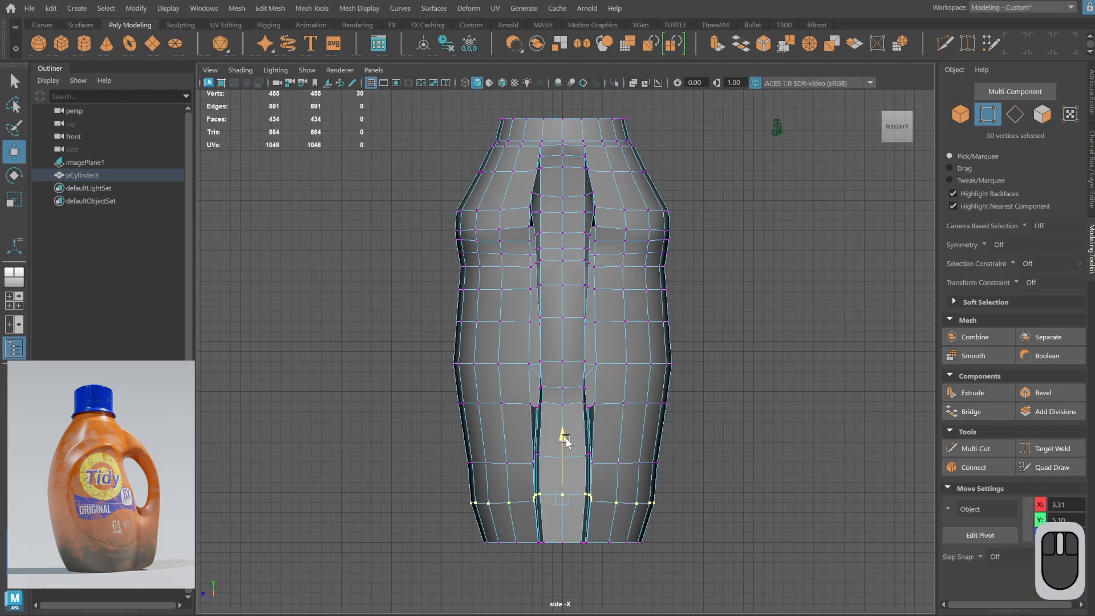
key("r")
left_click_drag(551, 459, 568, 458)
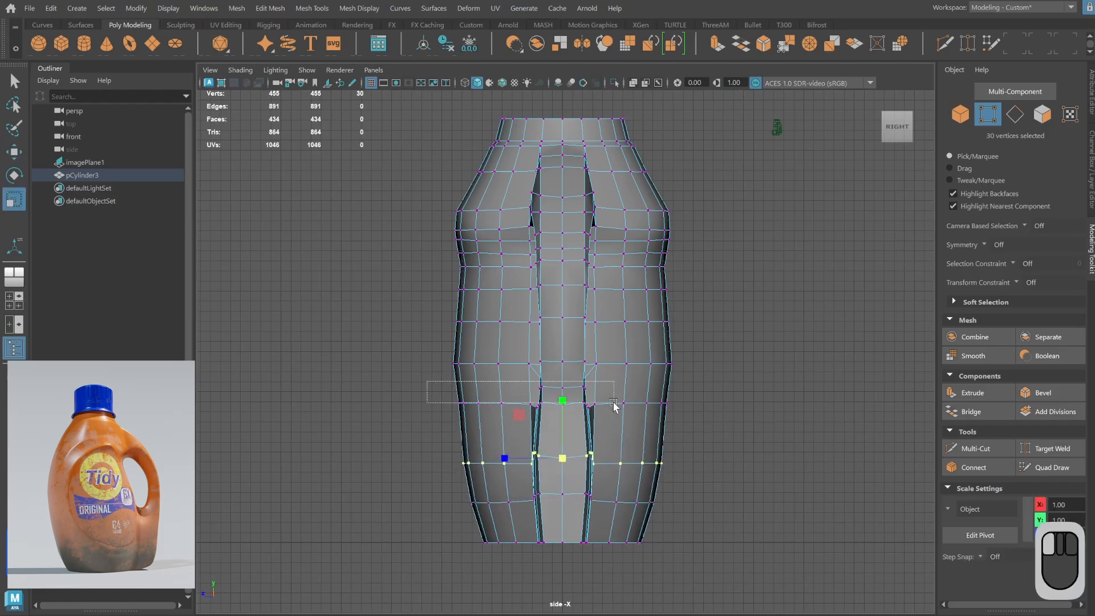
left_click_drag(563, 358, 560, 349)
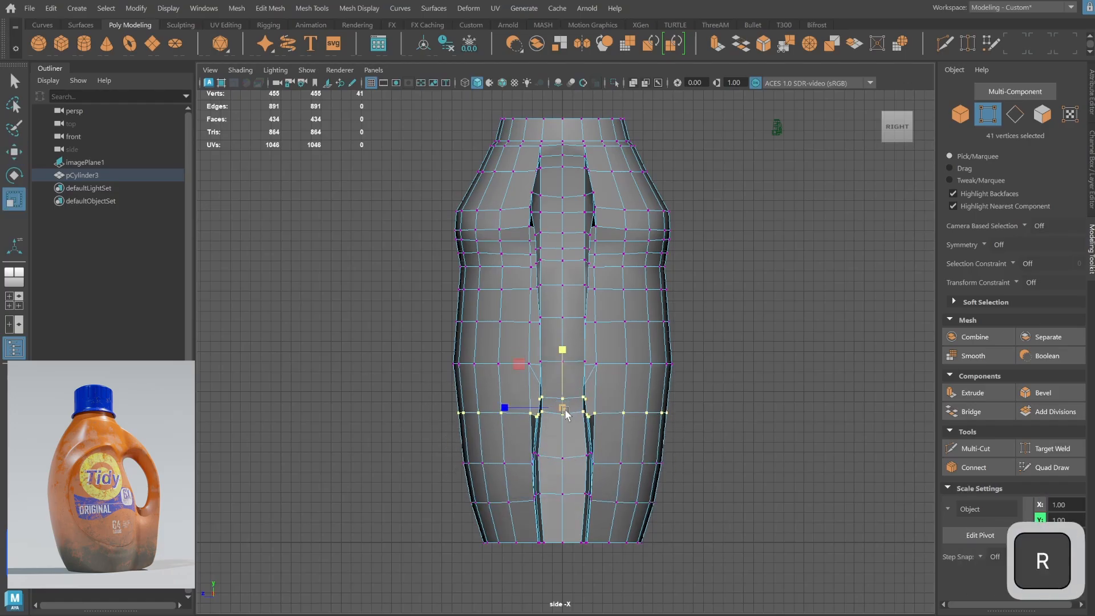
left_click_drag(566, 413, 571, 411)
middle_click_drag(500, 206, 504, 231, "alt")
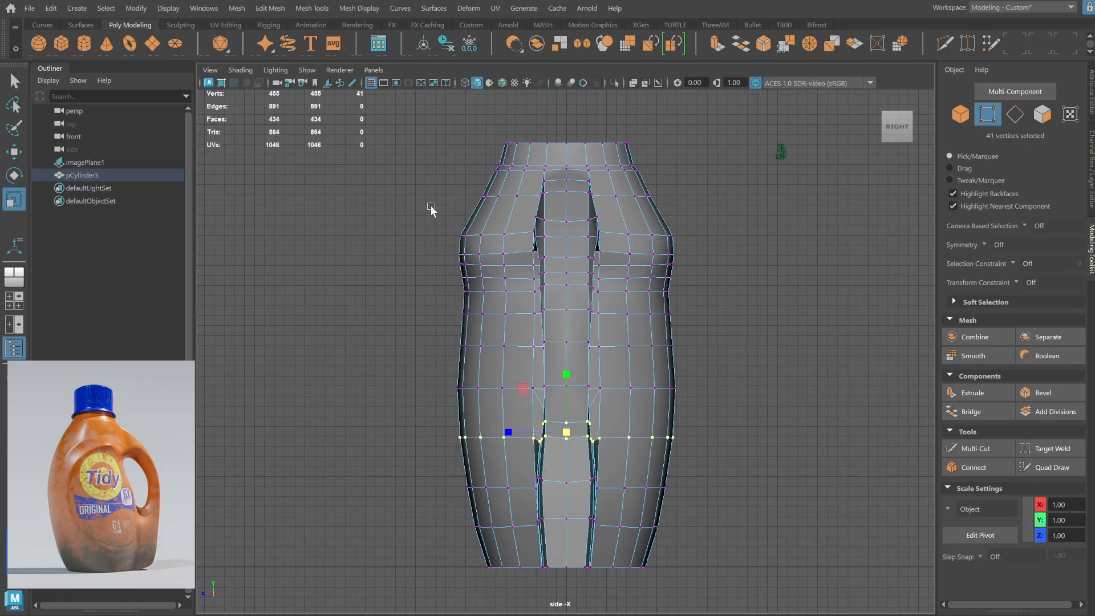
left_click_drag(565, 245, 566, 245)
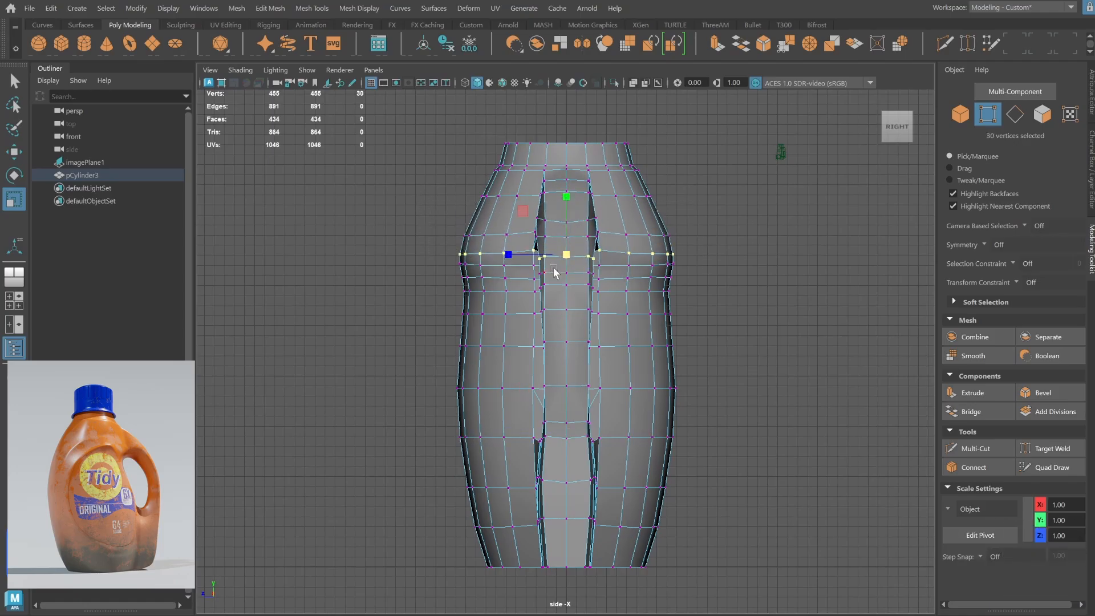
Inspect the smoothed bottle in perspective, isolated and from all sides, to check the new body profile.
key("space")
key("space")
right_click_drag(616, 280, 656, 252)
left_click(704, 297)
left_click_drag(705, 297, 565, 411, "alt")
left_click(566, 412)
key("3")
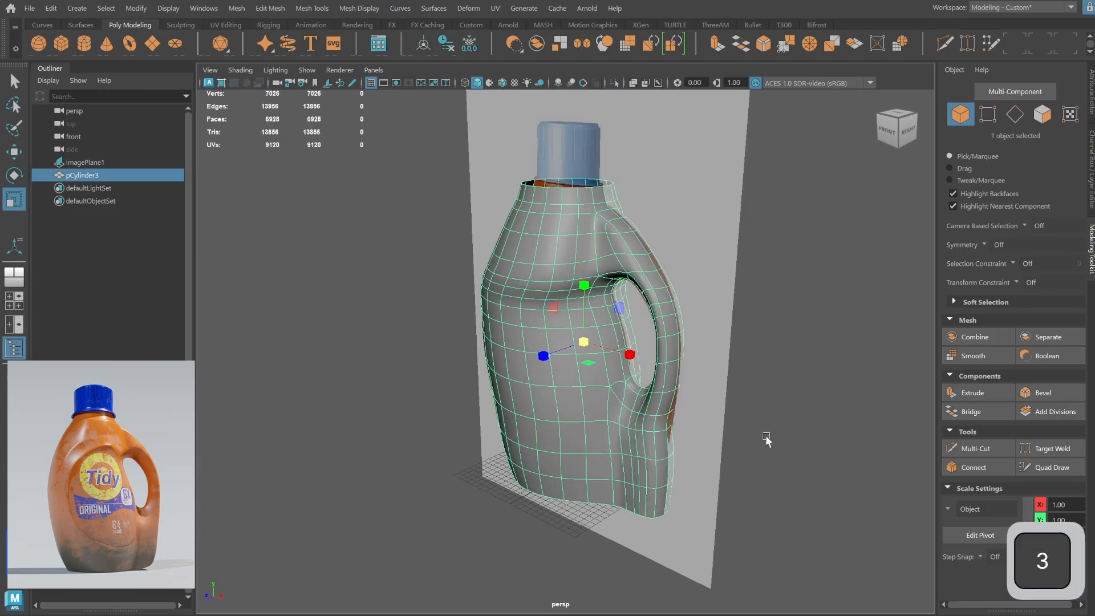
key("ctrl+1")
left_click(766, 384)
left_click_drag(631, 377, 785, 371, "alt")
left_click(593, 388)
left_click_drag(594, 388, 550, 425, "alt")
left_click(670, 412)
left_click(571, 476)
In the unsmoothed front view, move the outer vertices along the body and lower handle onto the reference outline.
key("space")
key("space")
key("1")
middle_click_drag(468, 435, 496, 364, "alt")
right_click_drag(496, 364, 511, 360, "alt")
left_click(988, 114)
key("w")
left_click_drag(363, 381, 372, 396)
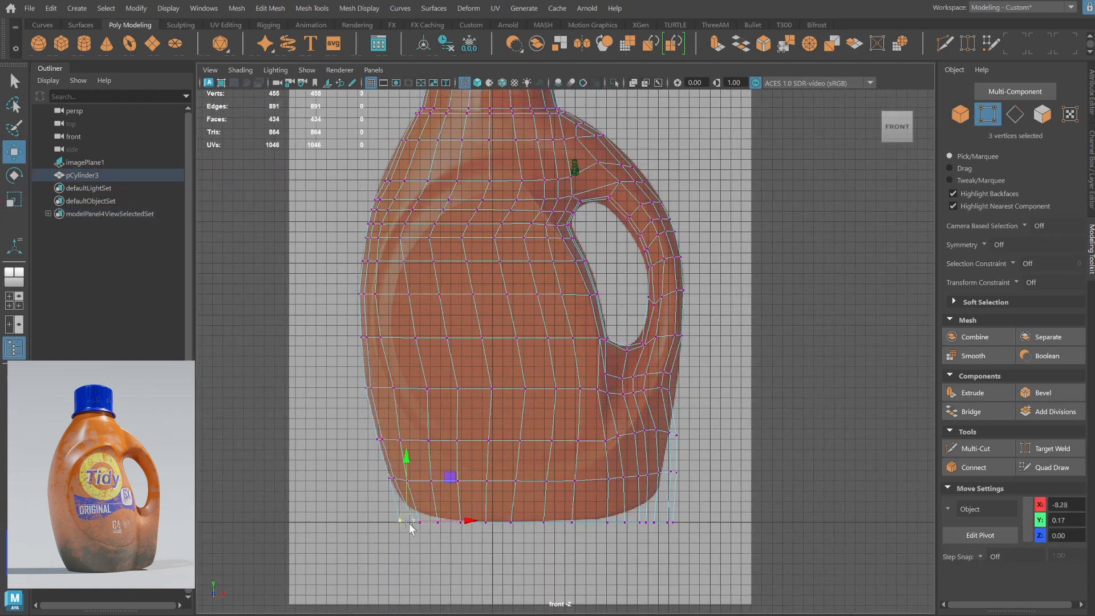
middle_click_drag(628, 286, 629, 314, "alt")
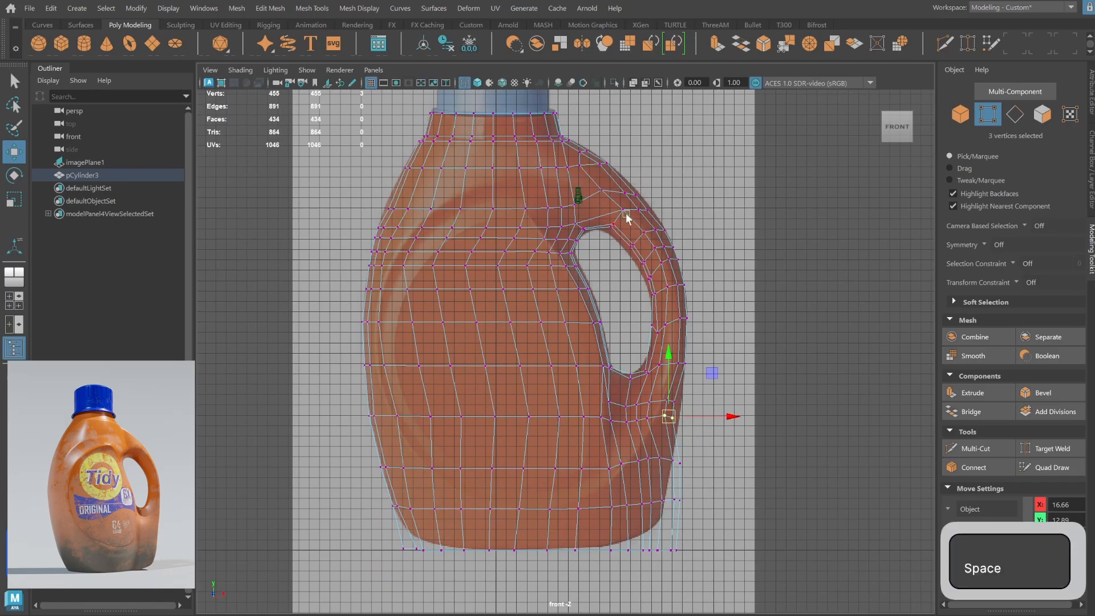
Check the unsmoothed bottle in perspective, examining the handle side and base from behind.
key("space")
key("space")
left_click(961, 115)
left_click(736, 306)
left_click_drag(727, 311, 604, 368, "alt")
left_click(571, 353)
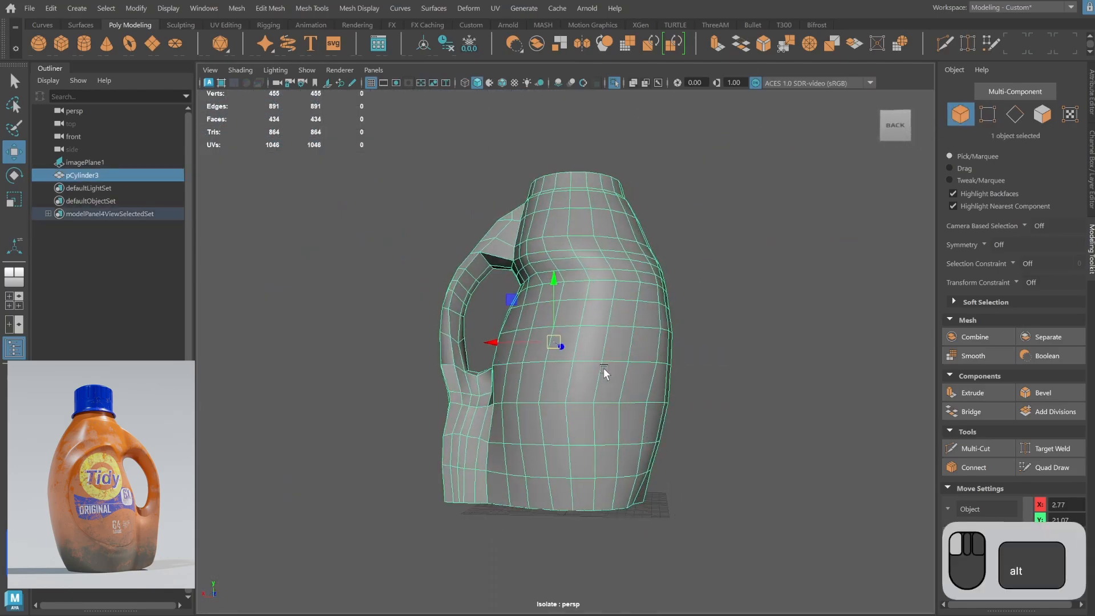
Scale the bottom vertex row of the bottle narrower in the front view to fit the reference base.
key("space")
key("space")
middle_click_drag(456, 548, 464, 462, "alt")
right_click_drag(464, 462, 516, 450, "alt")
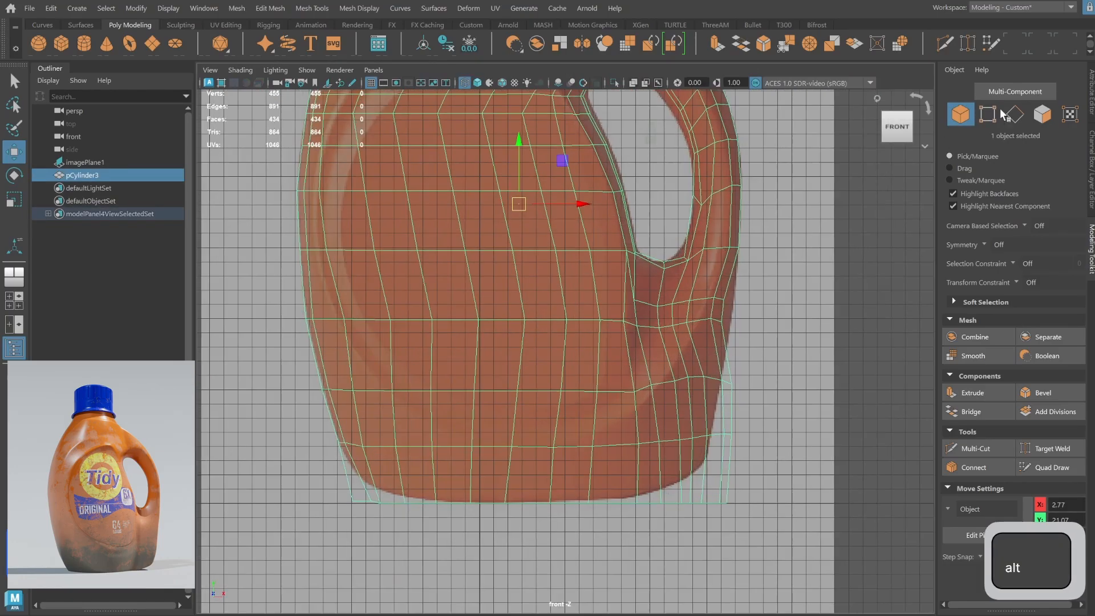
left_click(988, 114)
key("r")
middle_click_drag(531, 514, 521, 512)
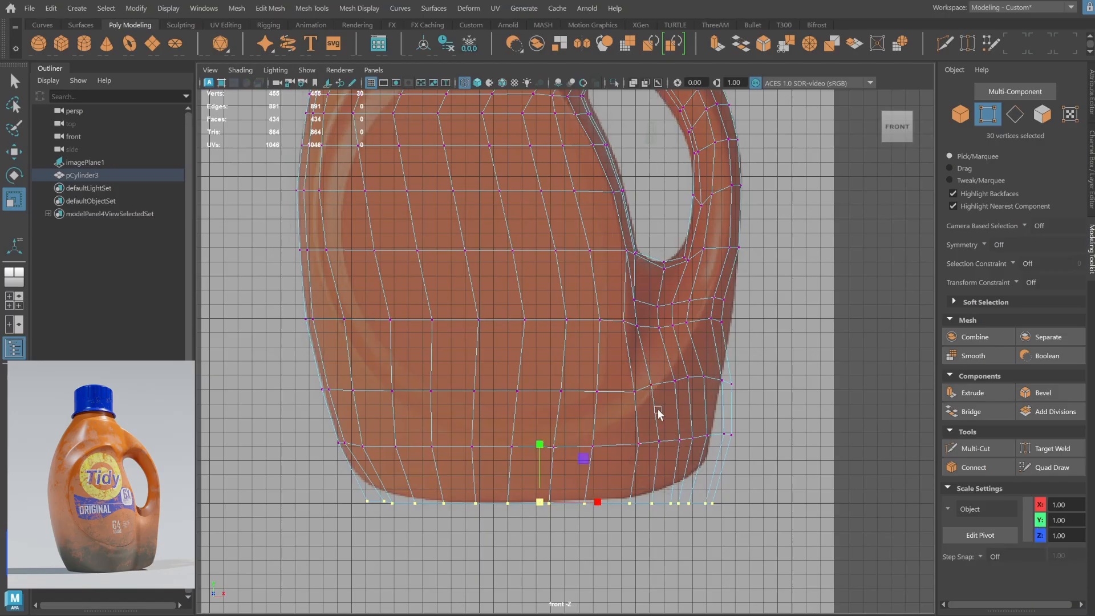
Fit the base and lower handle vertices to the rounded bottom corner of the reference in the front view.
left_click_drag(546, 506, 339, 442)
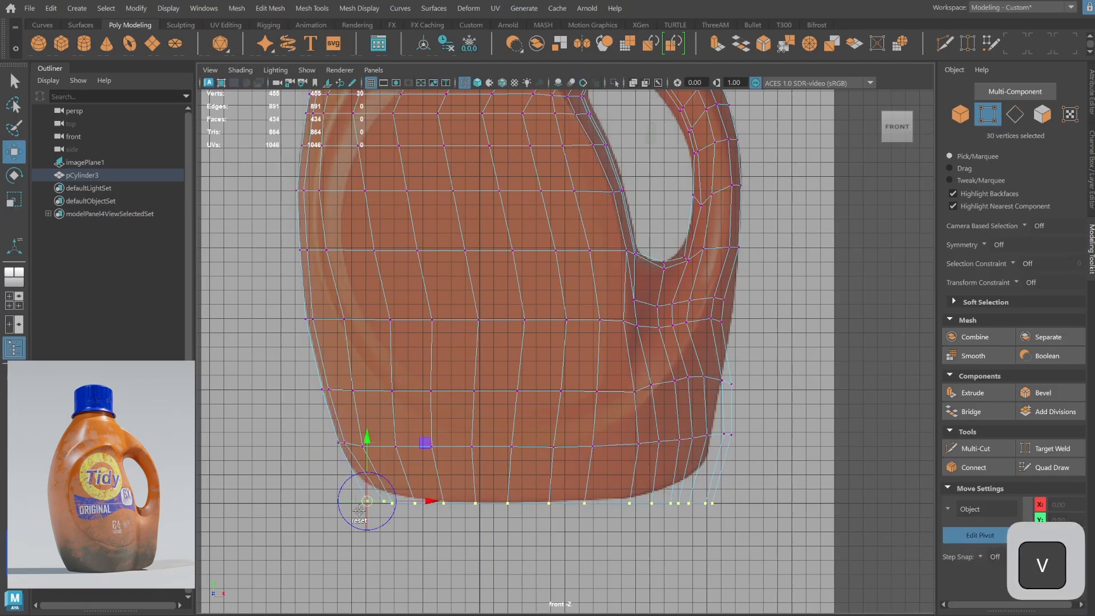
key("r")
middle_click_drag(359, 509, 436, 504)
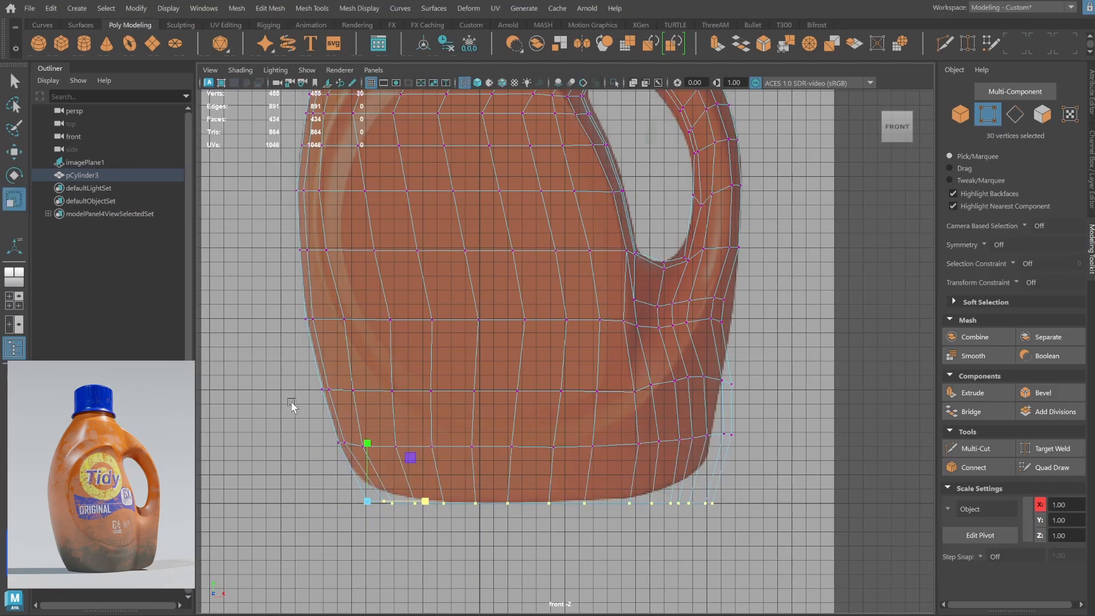
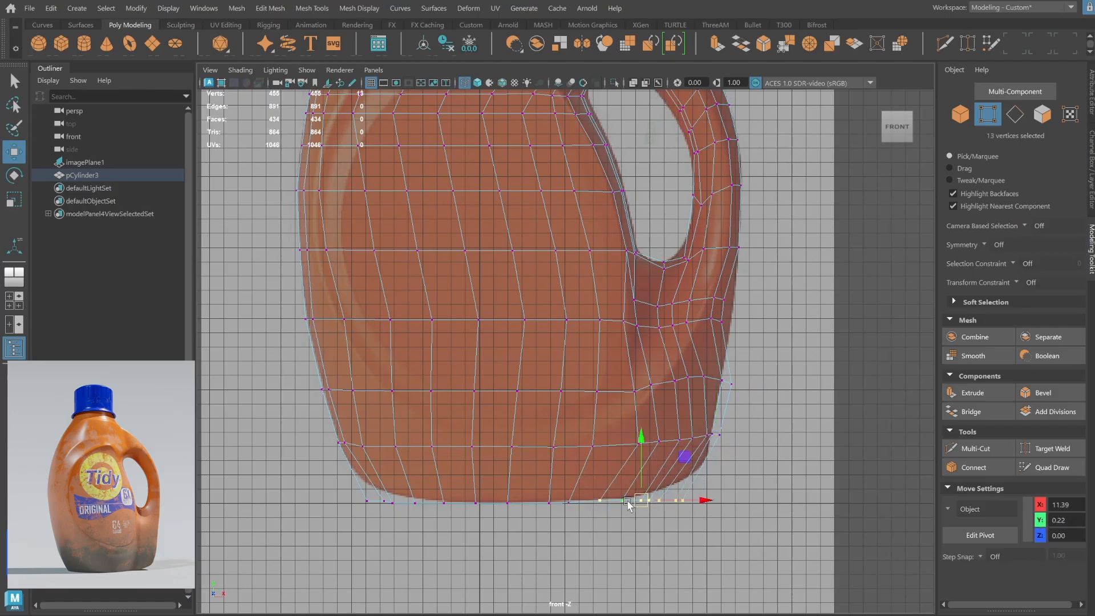
left_click(710, 463)
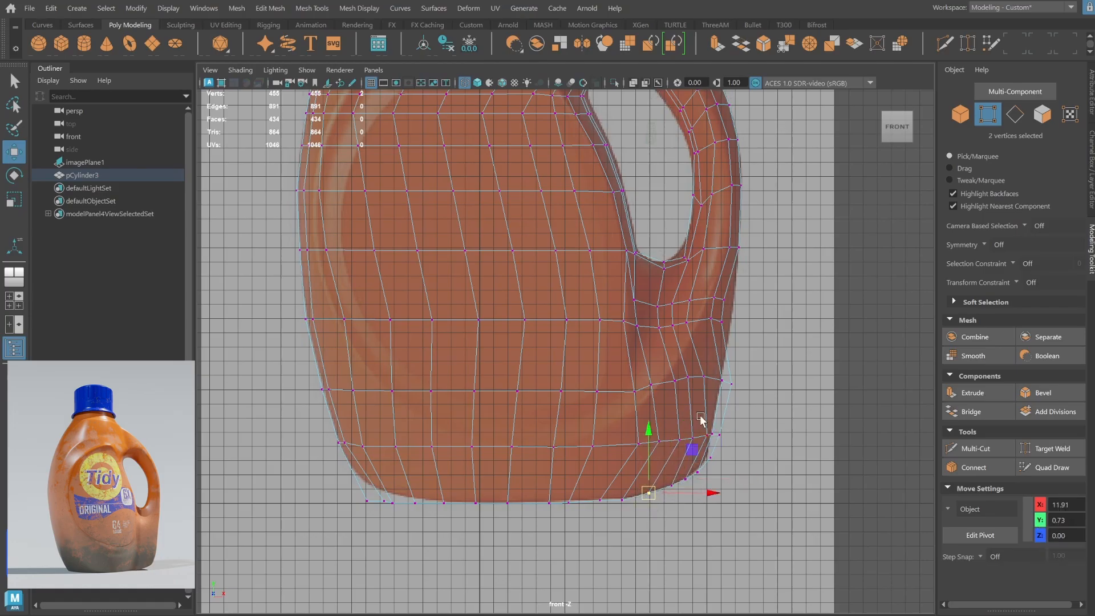
left_click_drag(679, 438, 674, 437)
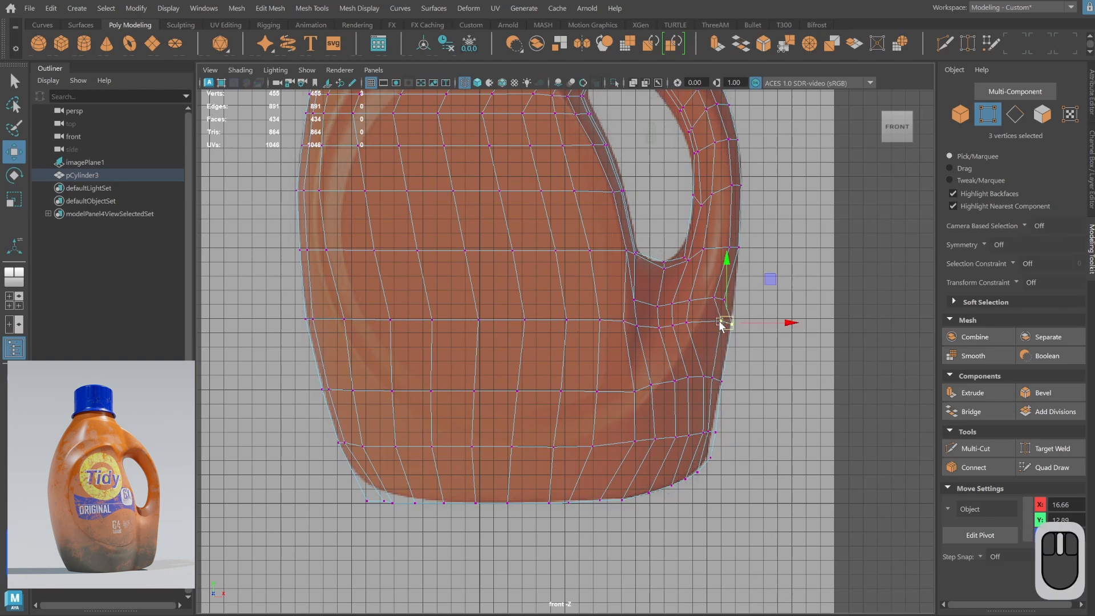
Inspect the isolated bottle with smooth preview on, orbiting around the handle and the base.
key("space")
key("space")
right_click_drag(824, 251, 897, 179)
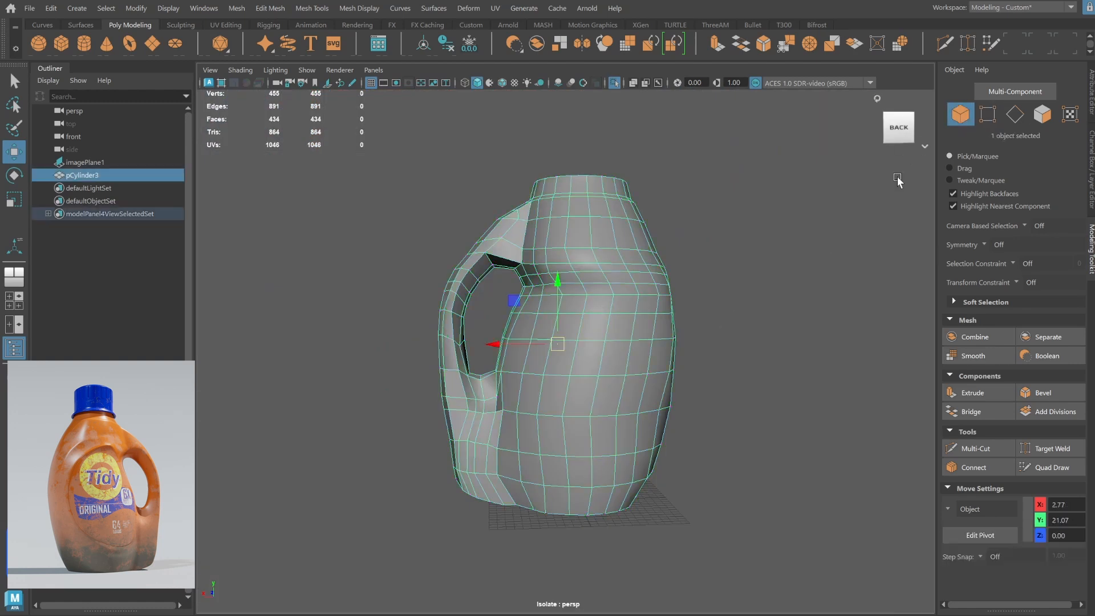
left_click(821, 268)
left_click_drag(653, 400, 759, 410, "alt")
left_click(651, 436)
key("3")
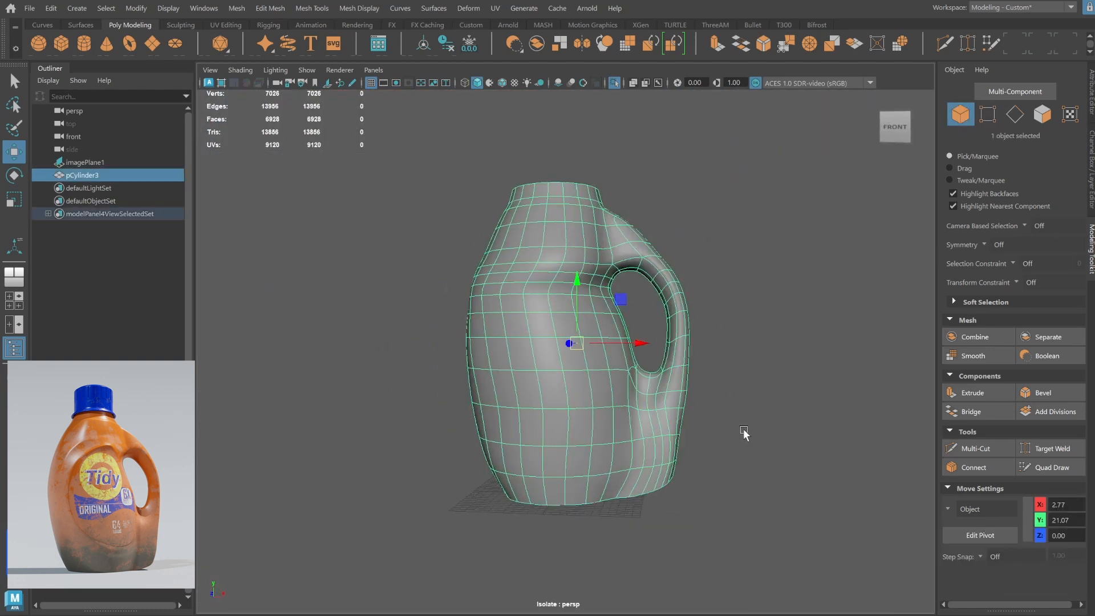
left_click(744, 429)
left_click_drag(685, 406, 568, 410, "alt")
left_click(580, 359)
left_click_drag(580, 359, 510, 360, "alt")
Turn off smooth preview and delete one horizontal edge loop from the crowded area around the bottle's shoulder.
key("1")
right_click_drag(688, 245, 689, 202)
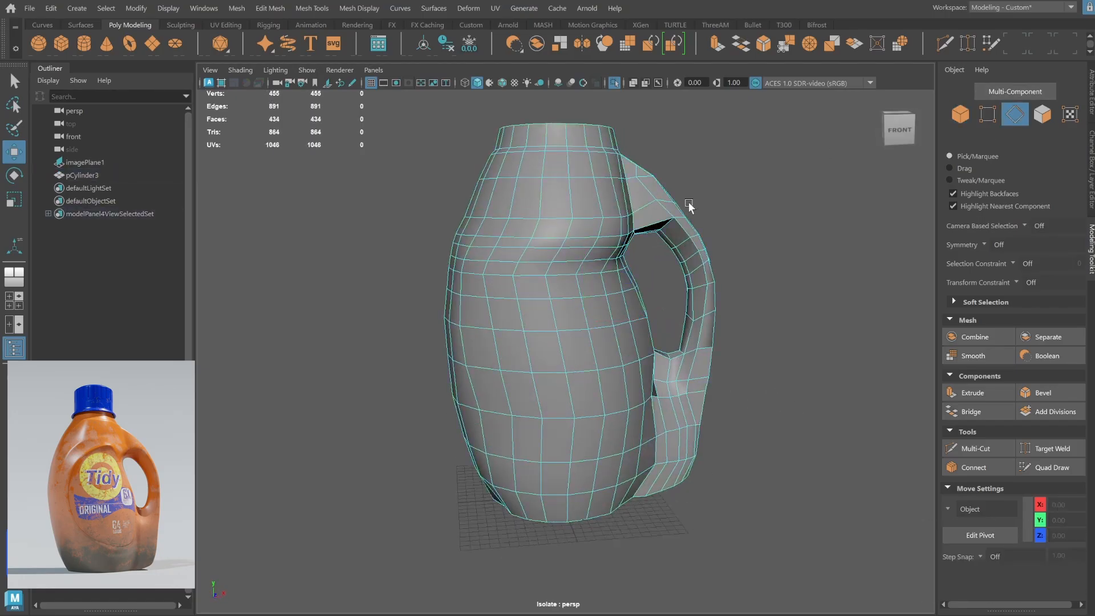
key("ctrl+Delete")
Examine the smoothed bottle from several sides to judge the surface around the shoulder and handle.
left_click_drag(500, 261, 502, 319, "alt")
key("3")
left_click(960, 114)
left_click(799, 189)
left_click_drag(631, 250, 724, 263, "alt")
right_click_drag(724, 263, 593, 271, "alt")
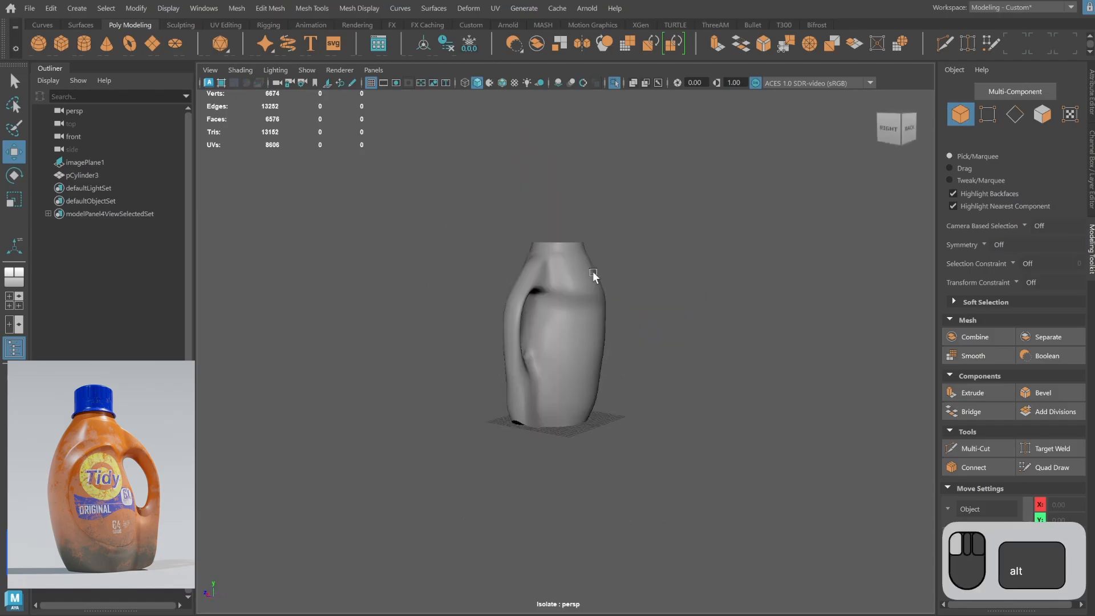
left_click_drag(593, 272, 666, 398, "alt")
left_click(656, 388)
Delete two more horizontal body edge loops near the upper part of the handle hole in the front view.
key("1")
left_click_drag(677, 343, 637, 311, "alt")
left_click(1016, 115)
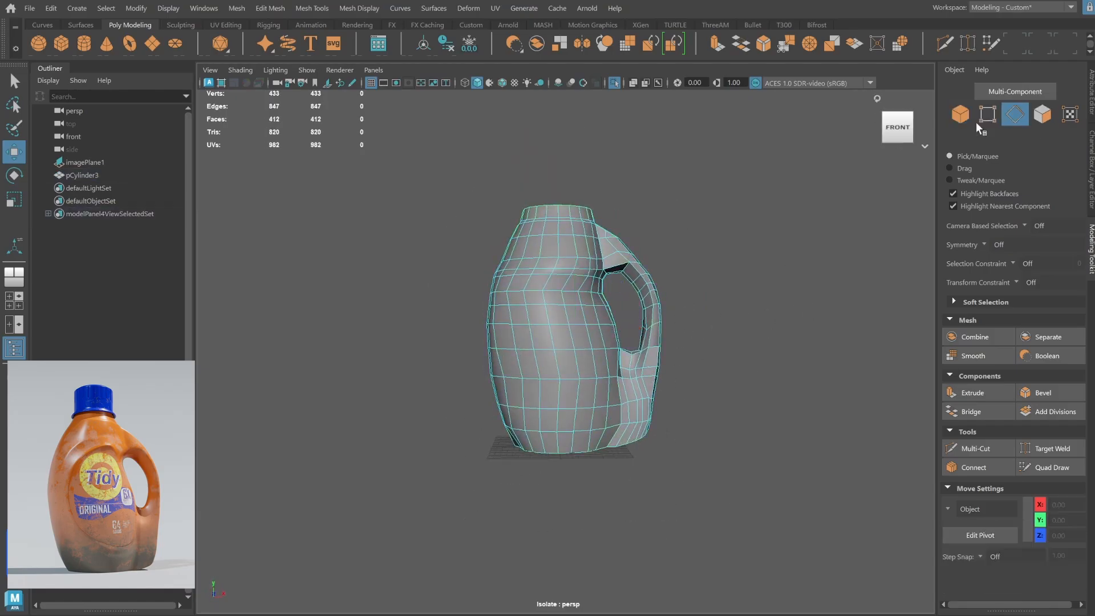
key("space")
key("space")
right_click_drag(564, 326, 564, 426, "alt")
double_click(395, 263)
key("ctrl+Delete")
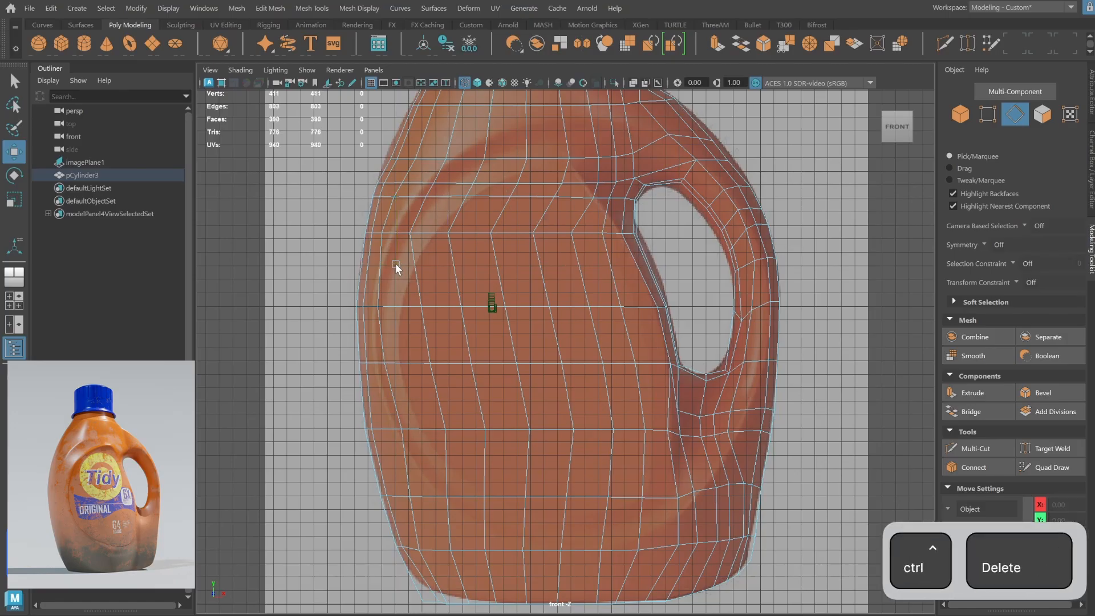
double_click(417, 183)
key("ctrl+Delete")
Move the outer shoulder vertices onto the reference outline in the front view.
middle_click_drag(426, 182, 452, 279, "alt")
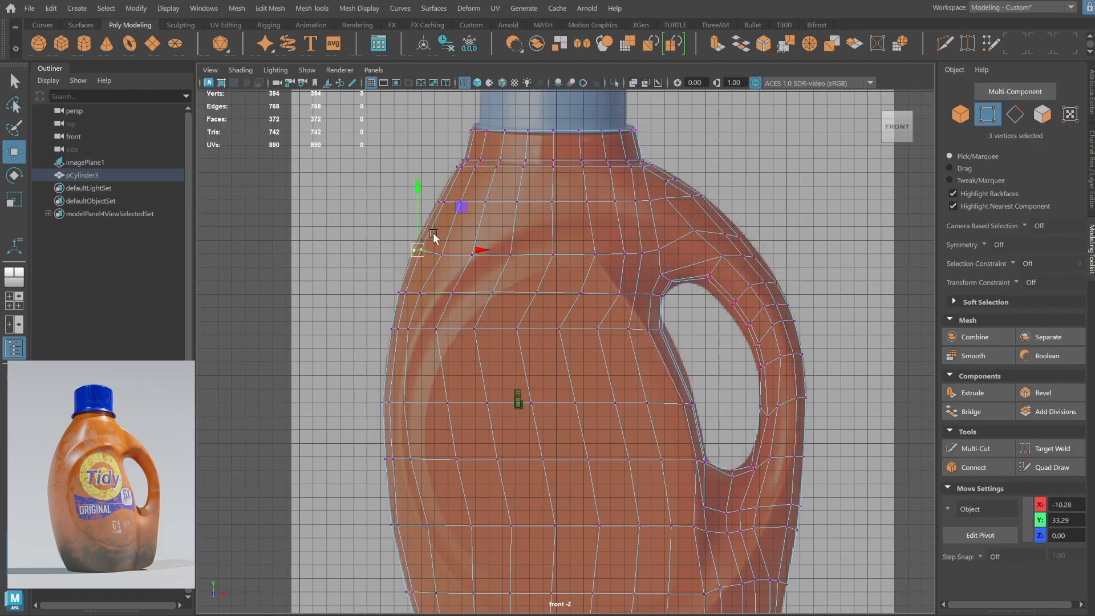
middle_click_drag(450, 335, 440, 201, "alt")
key("space")
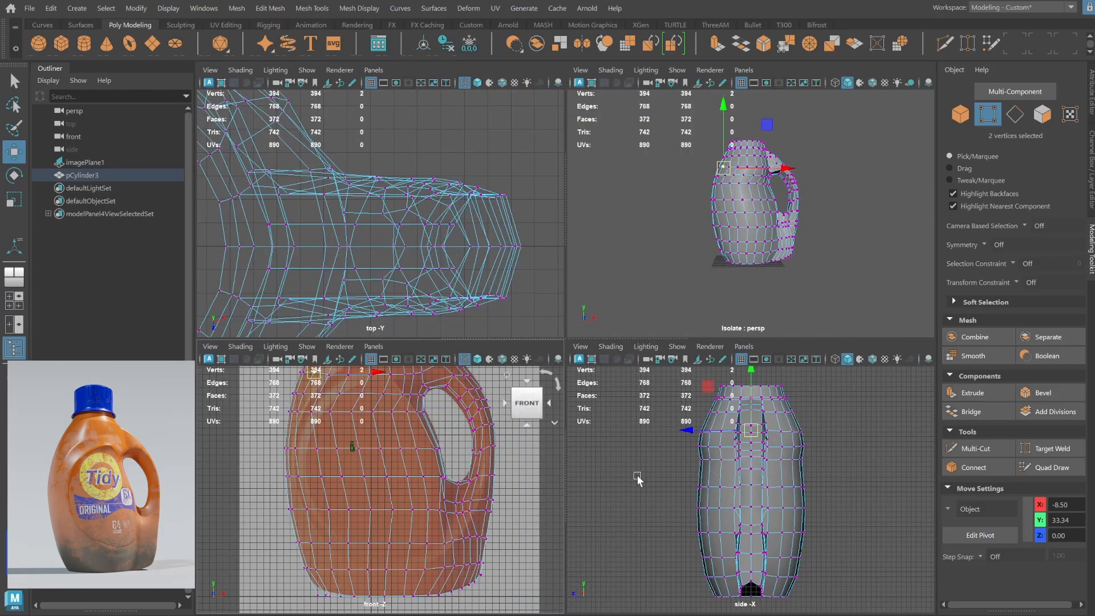
Review the whole bottle in perspective with smooth preview on, orbiting to the side opposite the handle.
key("space")
key("F8")
key("3")
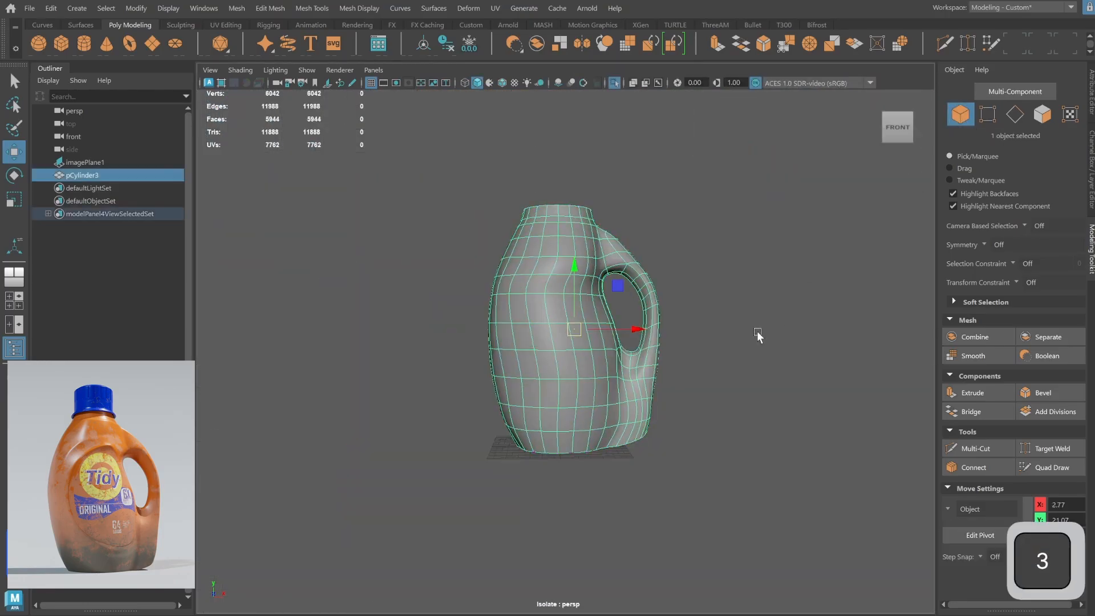
left_click_drag(757, 330, 613, 374, "alt")
left_click(613, 374)
Select alternate vertical edge loops all around the bottle's body and delete them.
key("1")
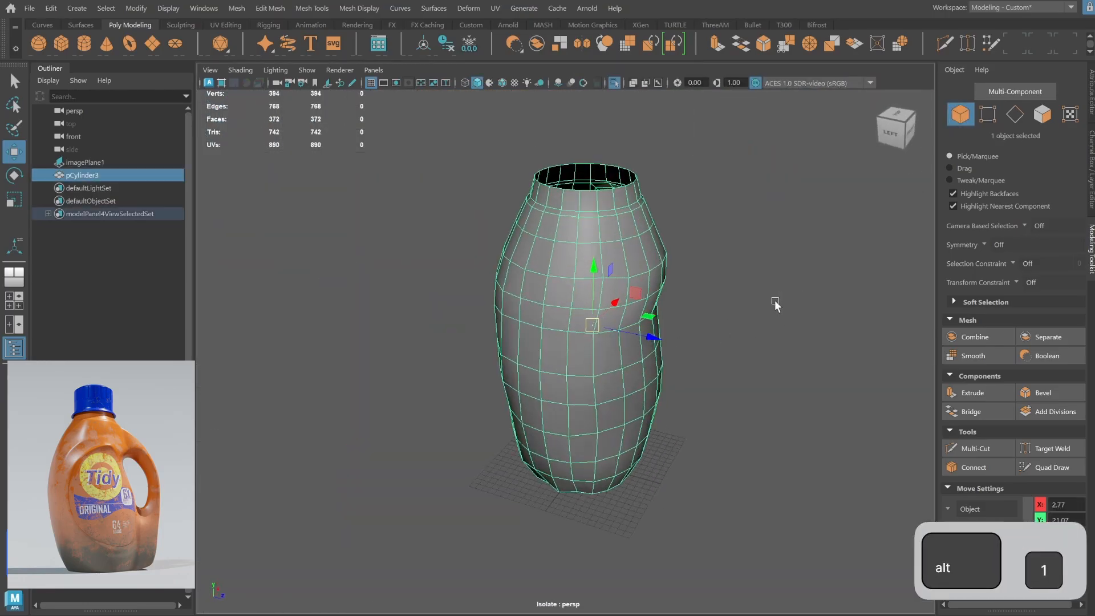
left_click_drag(695, 328, 875, 230, "alt")
left_click(1005, 119)
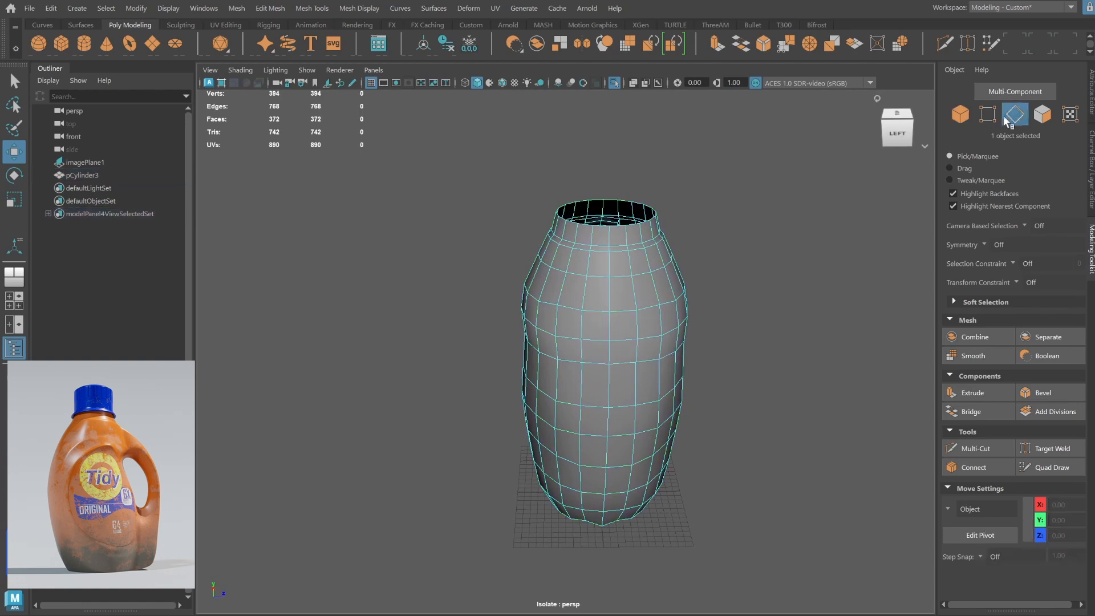
double_click(587, 261)
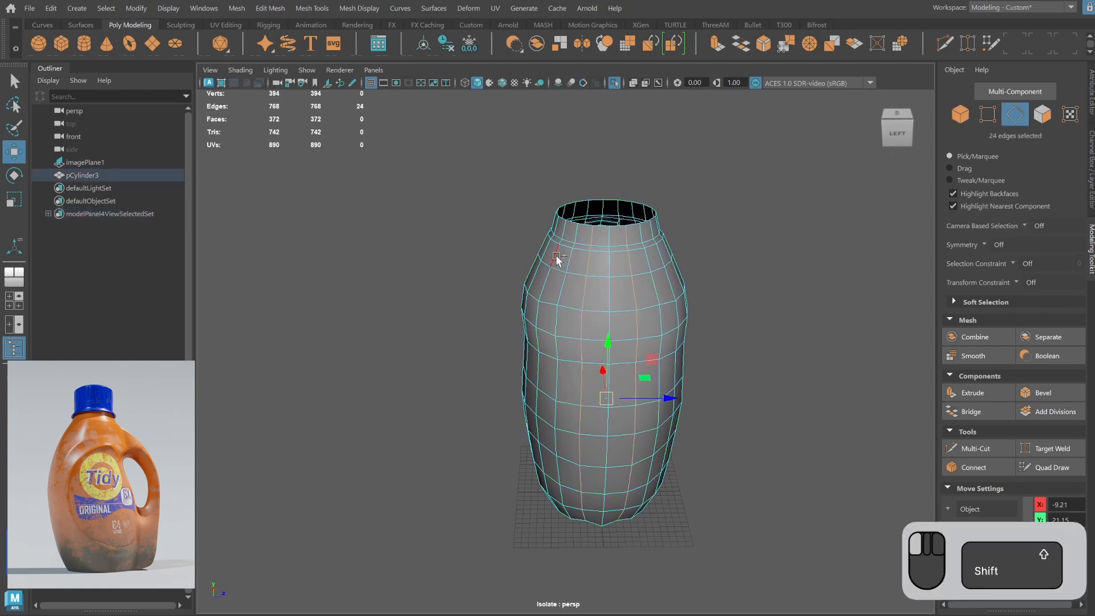
left_click_drag(722, 236, 639, 229, "alt")
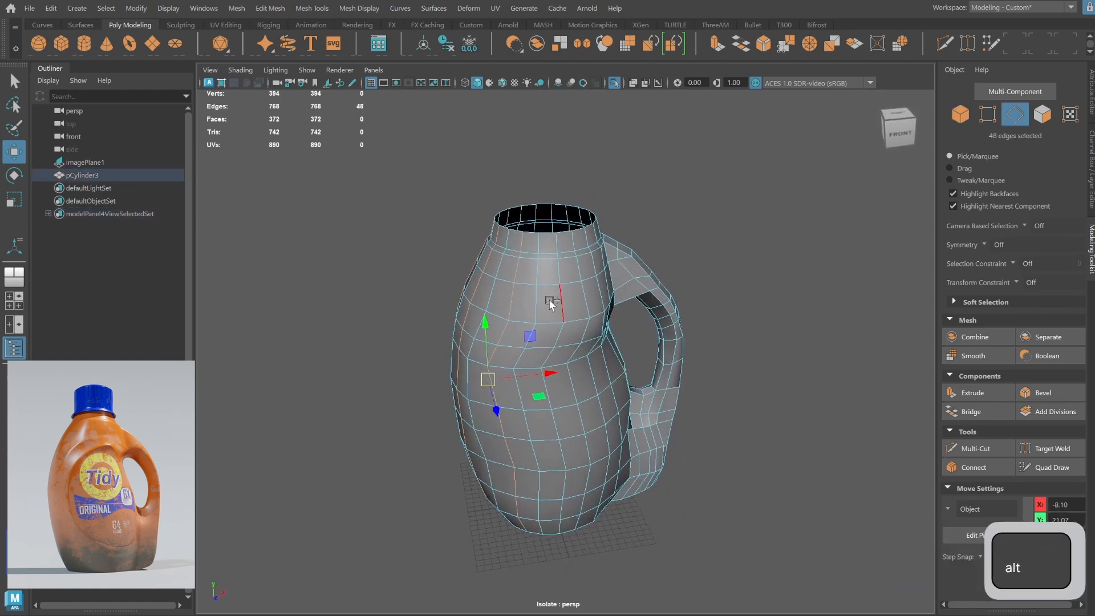
double_click(559, 299, "shift")
left_click_drag(561, 298, 731, 269, "alt")
double_click(578, 254, "shift")
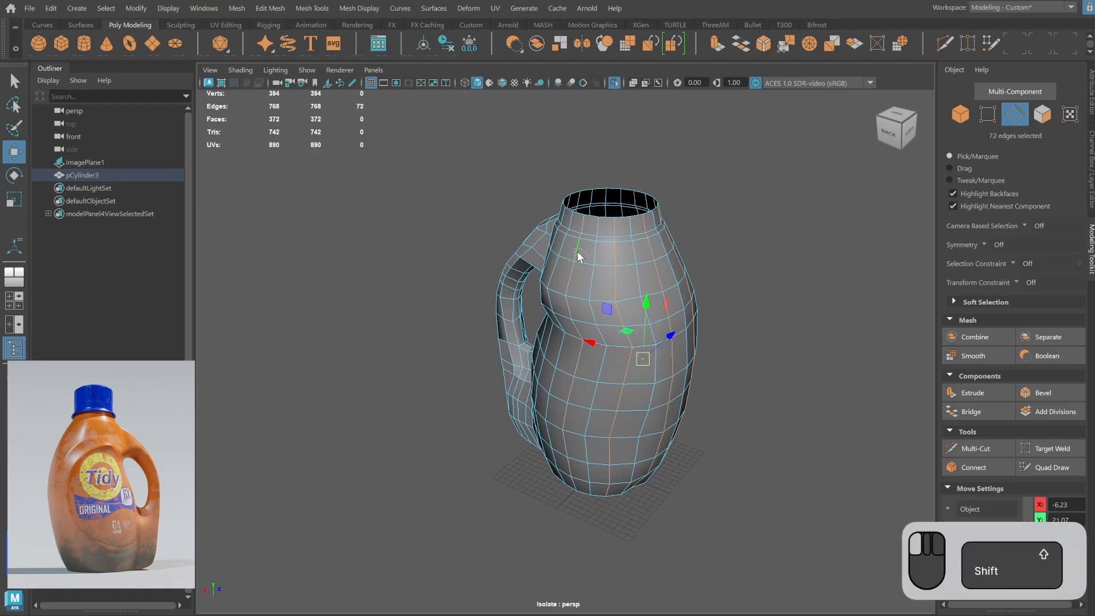
left_click_drag(578, 254, 669, 240, "alt")
left_click_drag(539, 249, 657, 243, "alt")
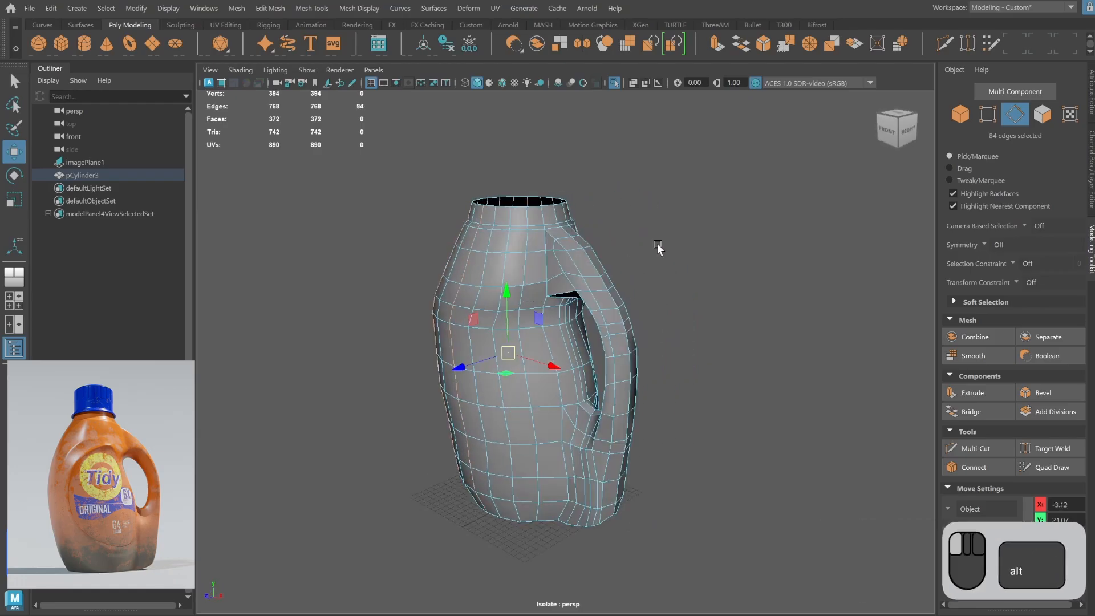
double_click(573, 248, "shift")
left_click_drag(573, 249, 691, 257, "alt")
key("ctrl+Delete")
Examine the thinned-out bottle with smooth preview on, checking the body and the handle side.
key("q")
key("3")
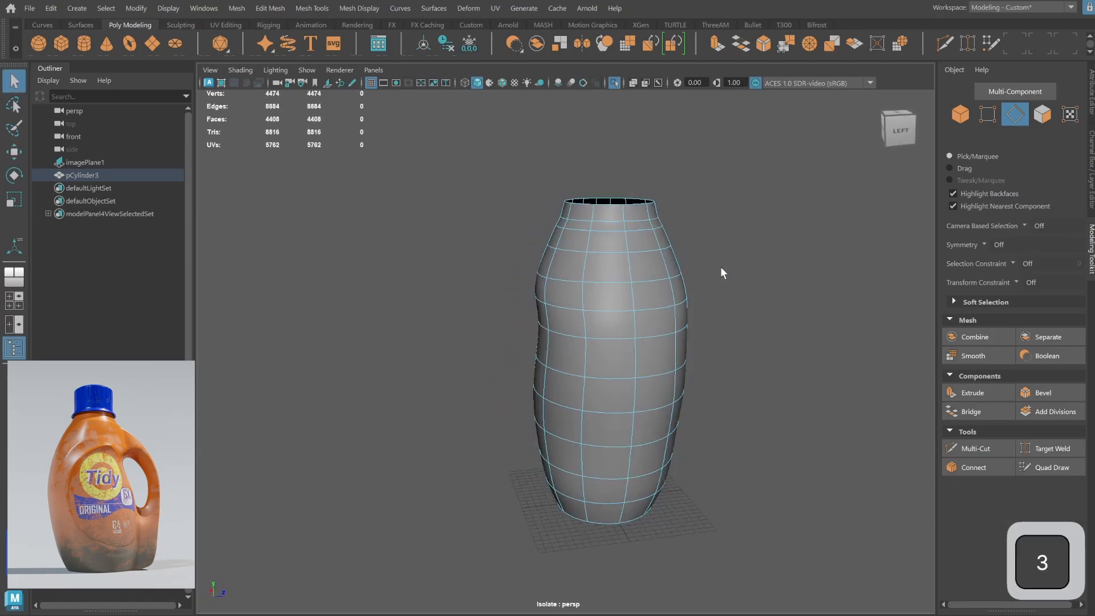
left_click(961, 116)
left_click(855, 243)
left_click_drag(855, 242, 778, 284, "alt")
left_click(652, 406)
key("1")
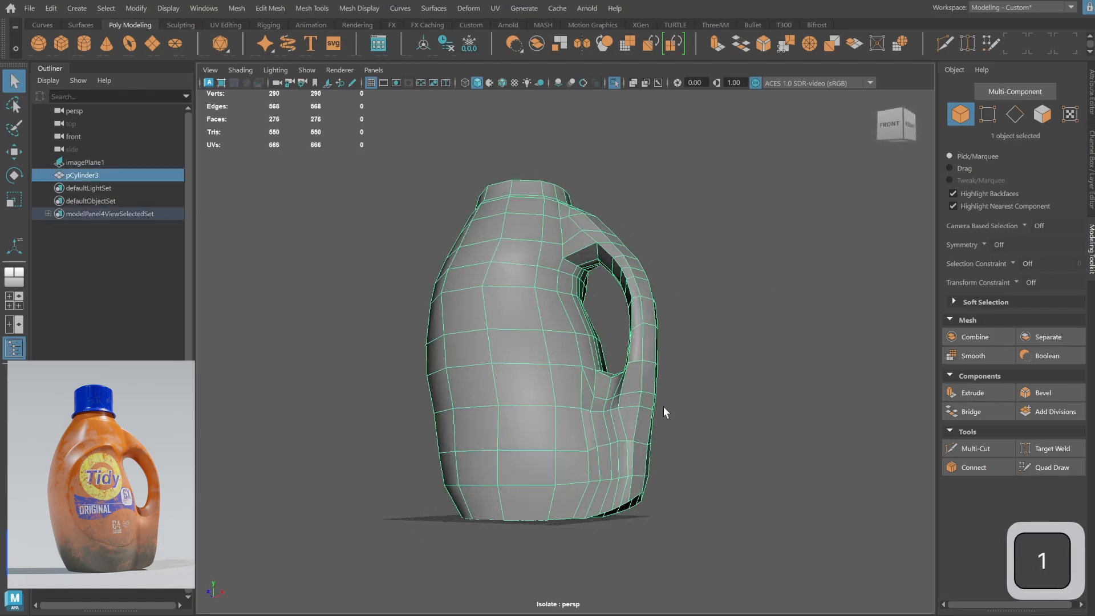
Snap the vertex just below the handle hole on the front side onto its neighbouring vertex toward the body.
left_click_drag(675, 393, 741, 402, "alt")
right_click_drag(743, 400, 890, 342, "alt")
left_click_drag(839, 365, 731, 382, "alt")
scroll(731, 382, "up", 2)
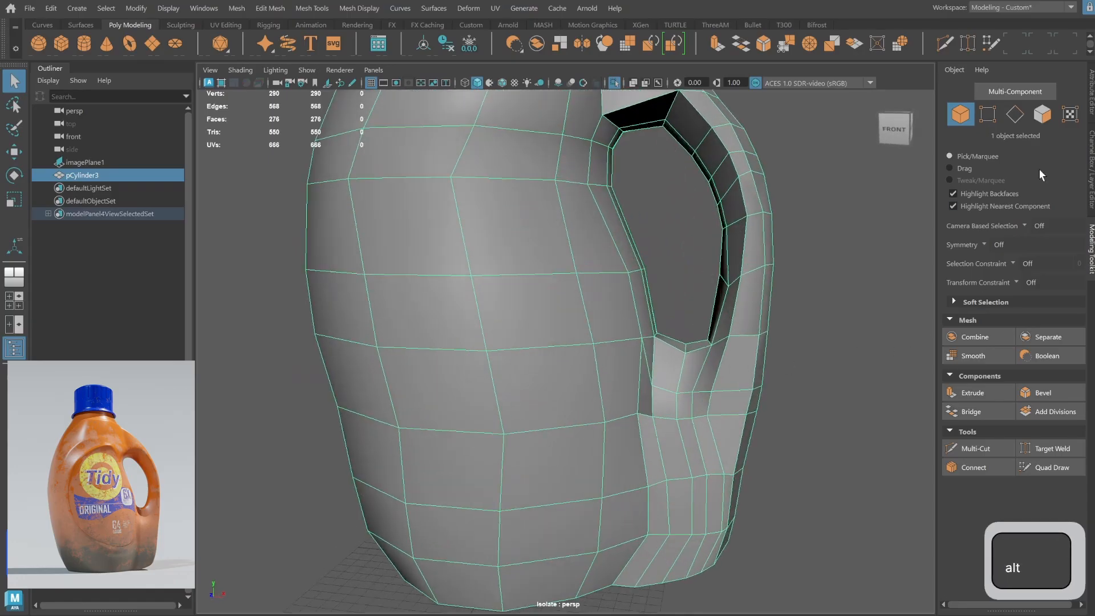
left_click(988, 114)
mouse_move(587, 388)
left_mouse_down("alt")
mouse_move(567, 386)
mouse_move(607, 379)
left_mouse_up("alt")
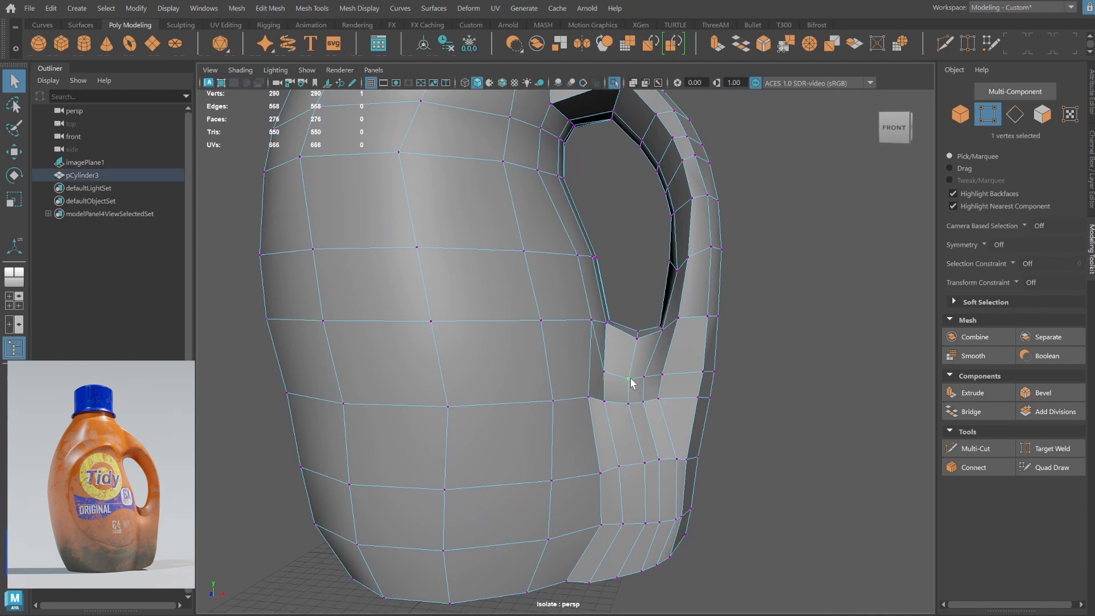
key("w")
key("v")
middle_click_drag(616, 375, 604, 373)
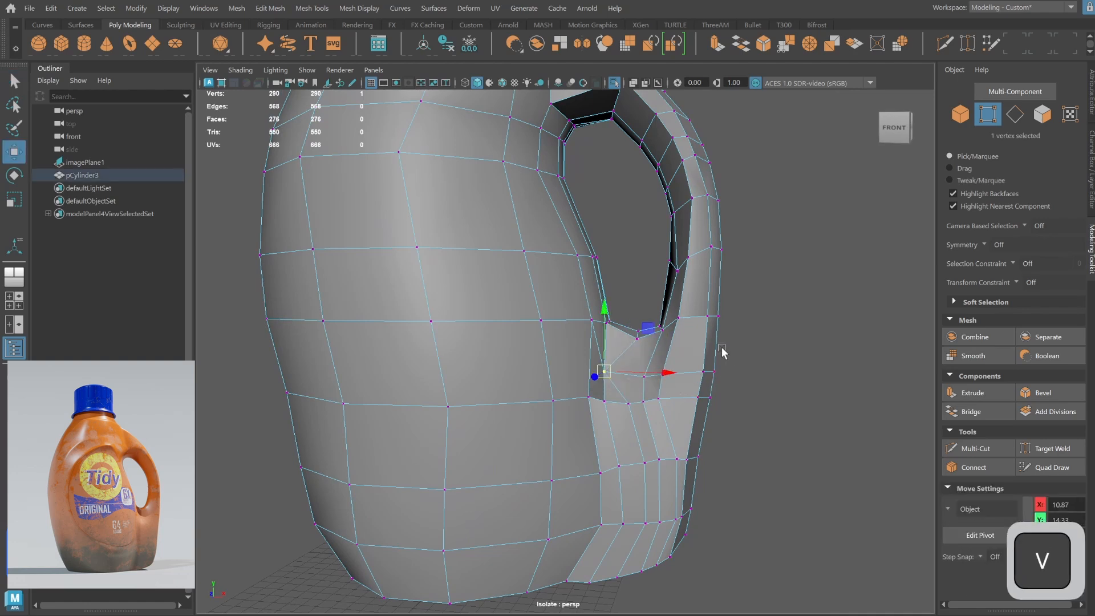
Snap the matching vertex below the handle hole on the back side onto its neighbour toward the body.
left_click_drag(716, 349, 489, 350, "alt")
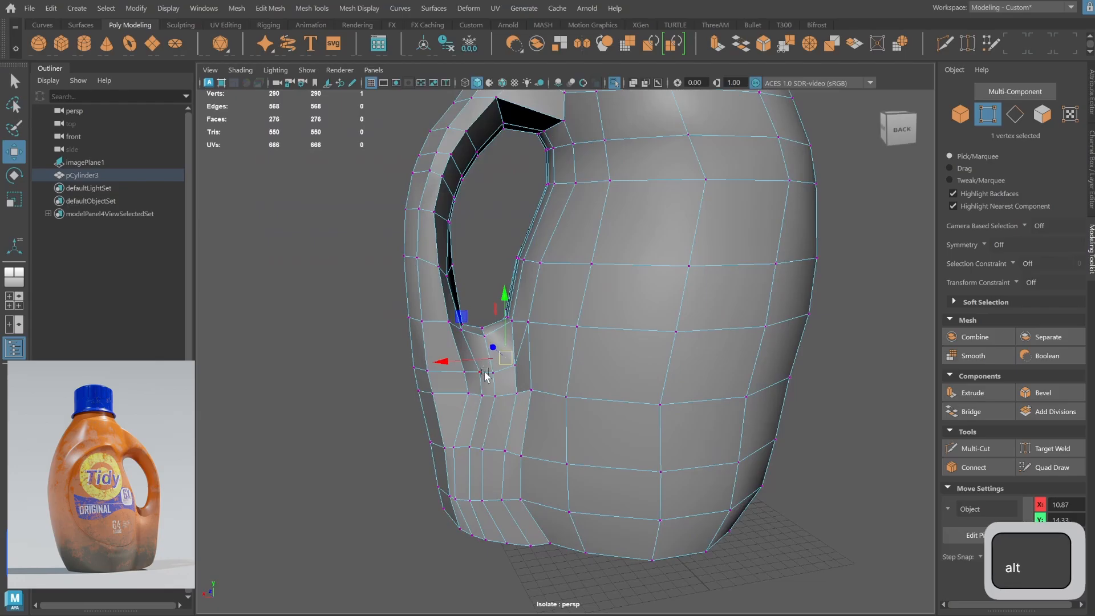
key("v")
middle_click_drag(491, 371, 517, 363)
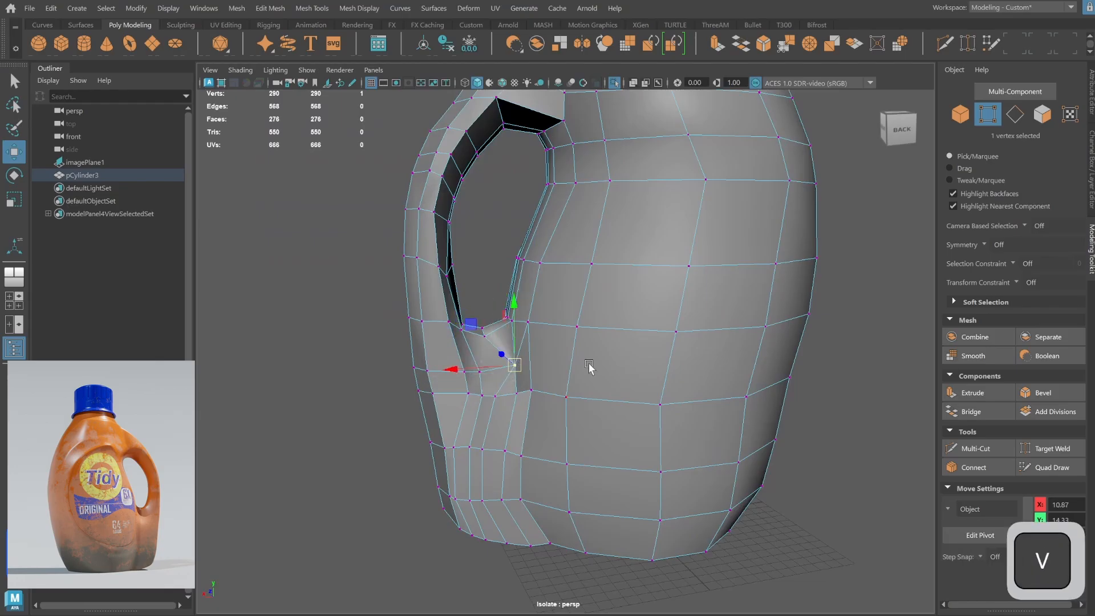
key("q")
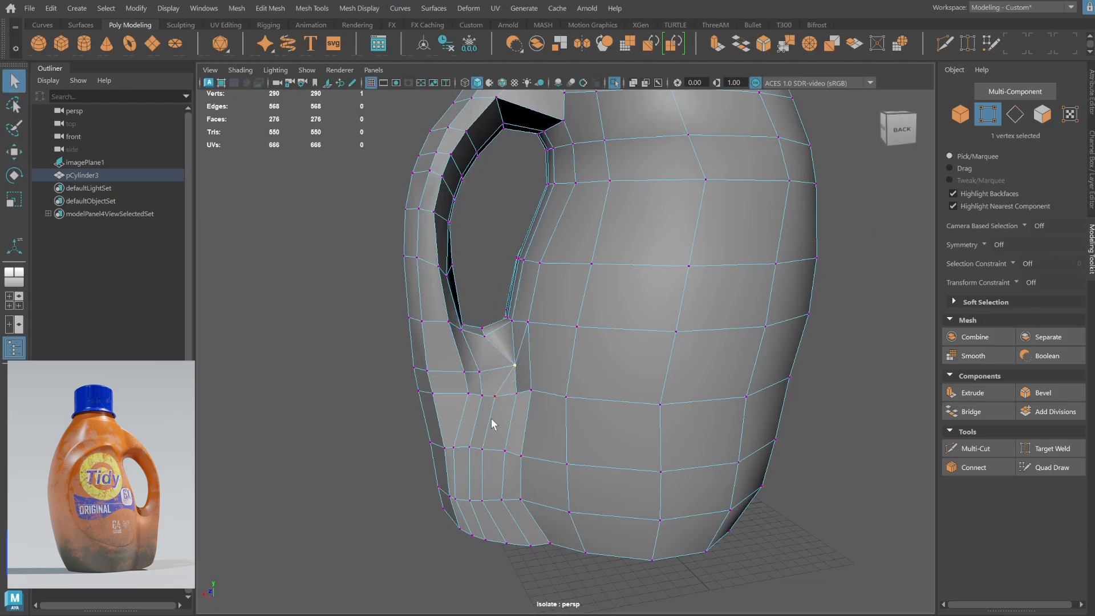
Delete the surplus vertical edges running from below the handle hole to the base on both sides.
double_click(503, 385)
mouse_move(602, 397)
left_mouse_down("alt")
mouse_move(628, 398)
mouse_move(609, 408)
left_mouse_up("alt")
double_click(503, 516, "shift")
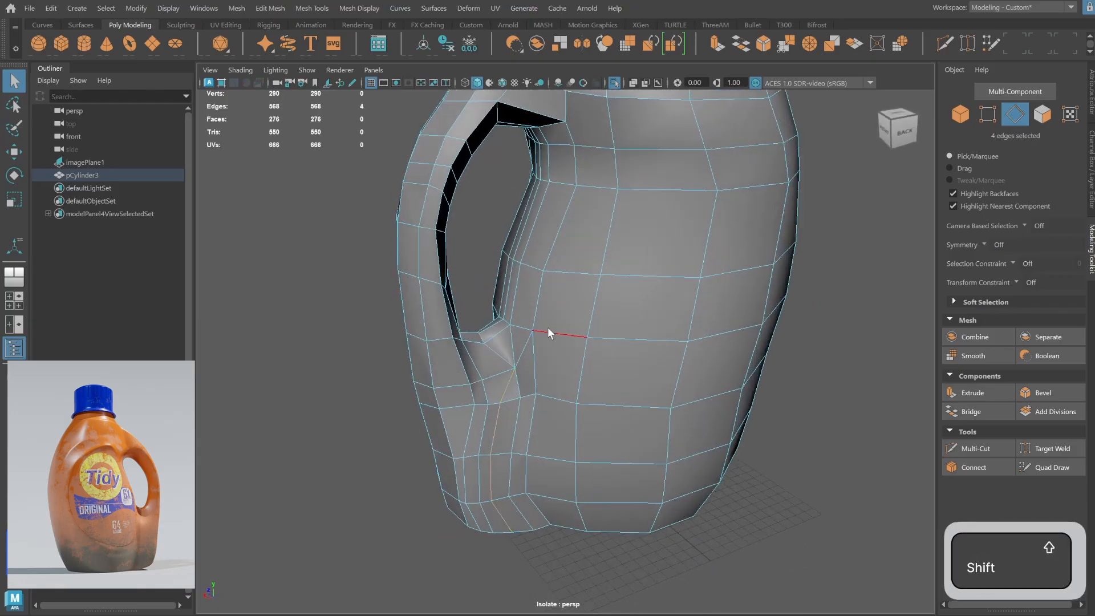
left_click_drag(413, 354, 552, 341, "alt")
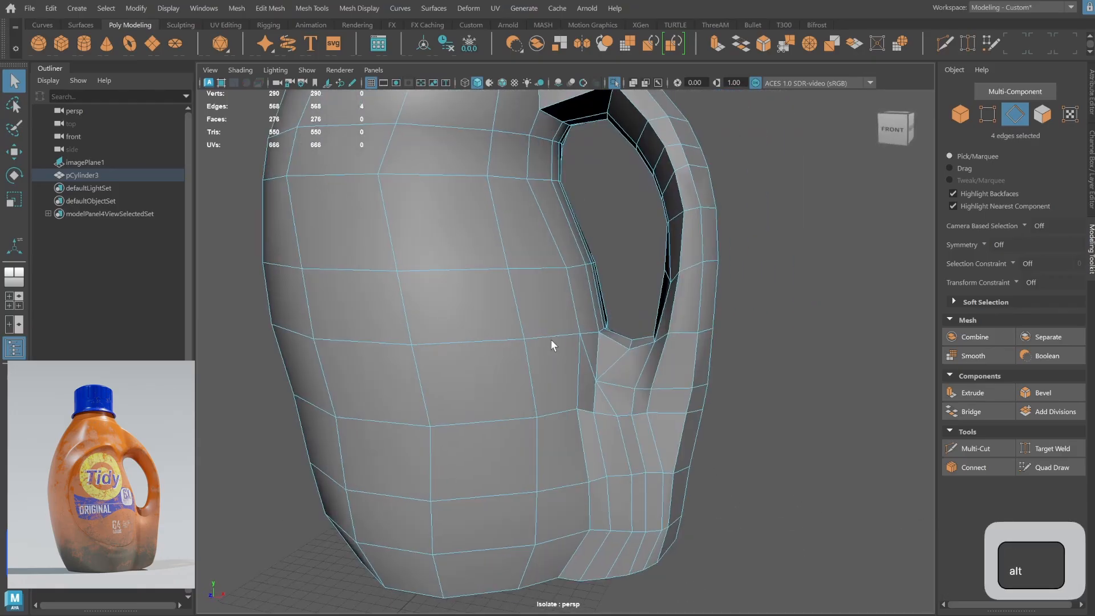
left_click(618, 552, "shift")
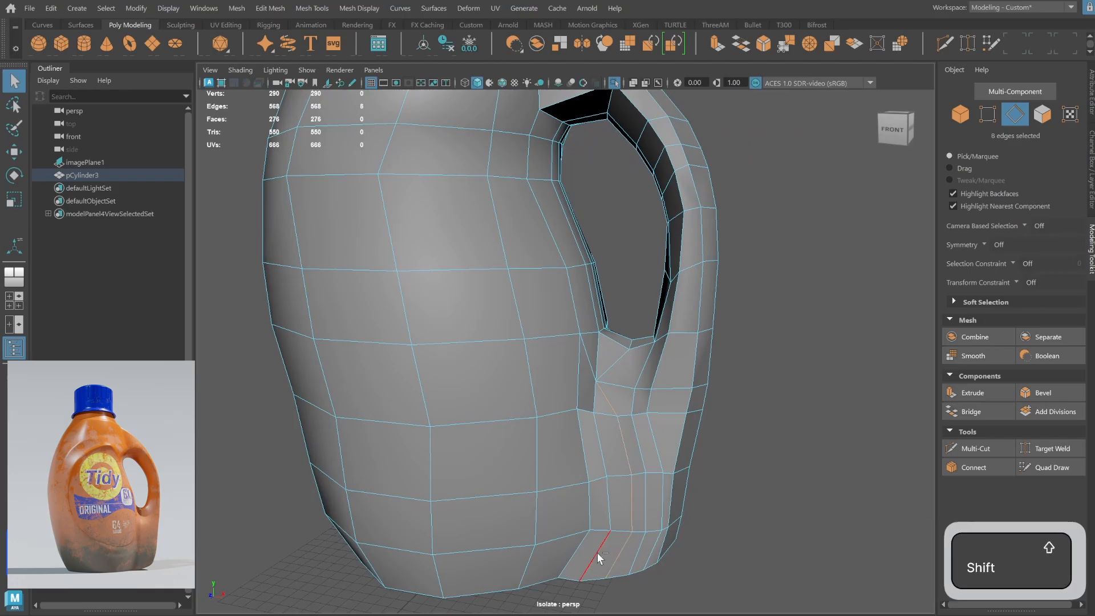
key("ctrl+Delete")
left_click_drag(600, 549, 583, 512, "alt")
key("3")
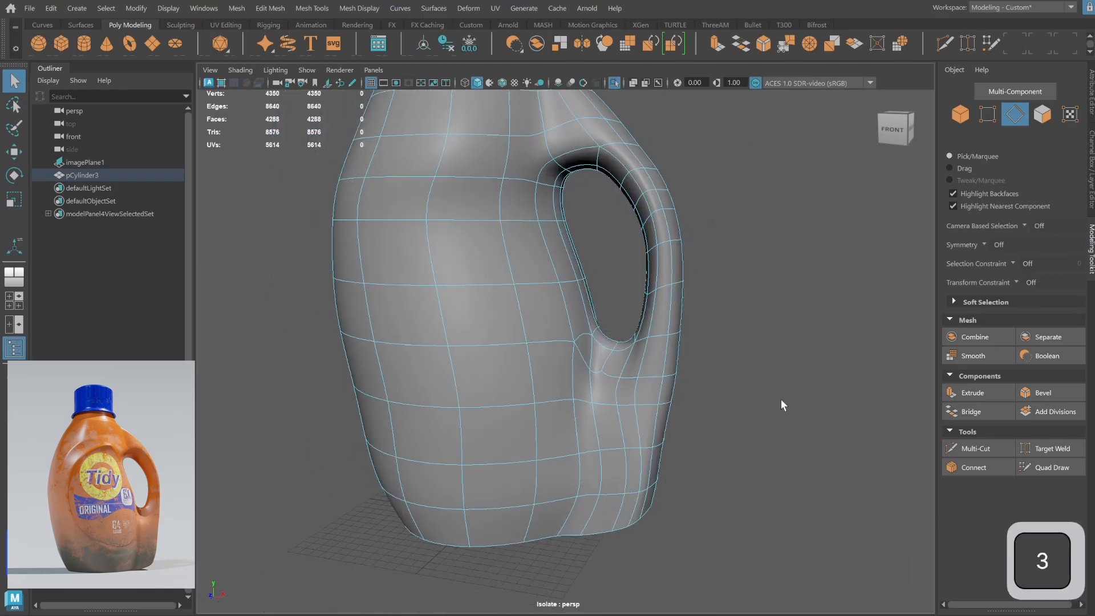
Merge the bottle's overlapping vertices with a distance threshold of 0.001.
key("1")
left_click(992, 116)
right_click_drag(736, 361, 733, 294, "shift")
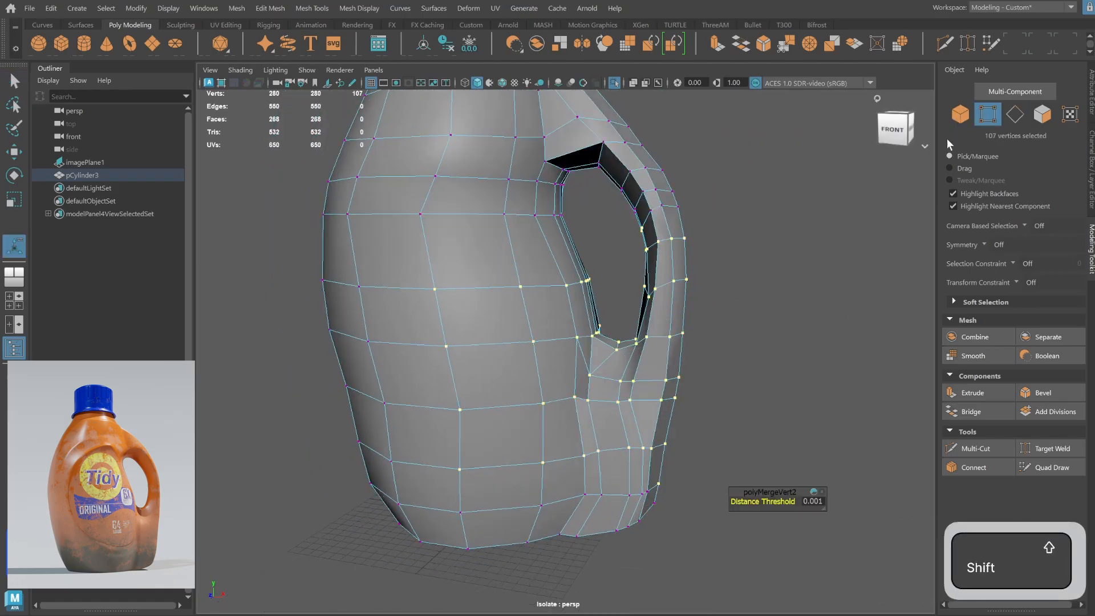
Review the smoothed bottle in perspective, examining the handle base and the side opposite the handle.
left_click(961, 115)
key("3")
left_click(751, 433)
left_click_drag(751, 434, 692, 394, "alt")
left_click(610, 448)
key("space")
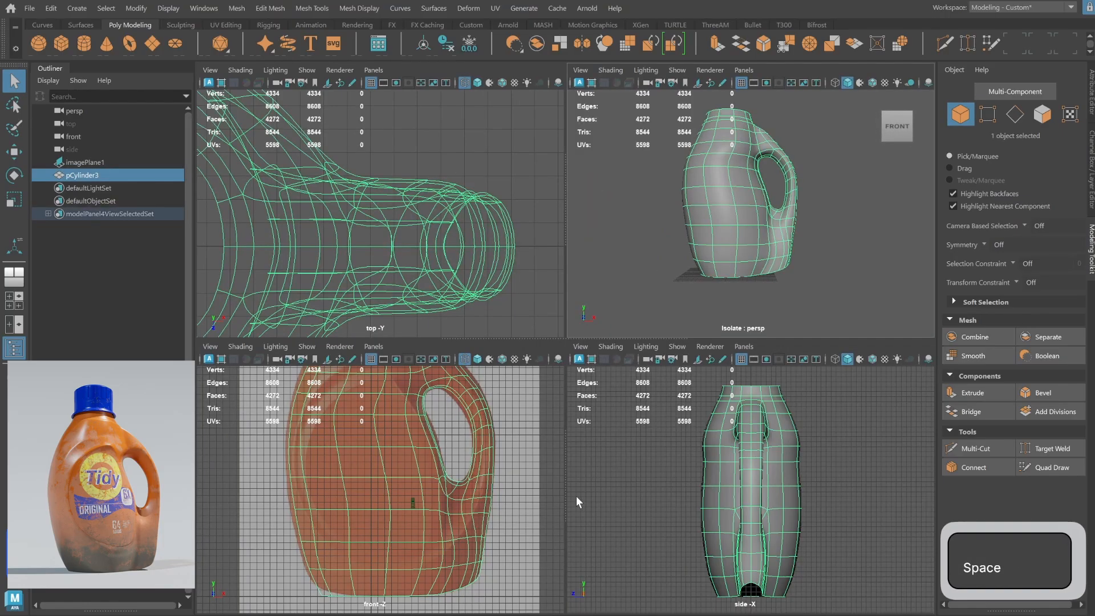
key("space")
left_click_drag(692, 355, 713, 364, "alt")
left_click(692, 379)
left_click(641, 396)
Delete two horizontal body edge loops in the side view, one near mid-height and one in the lower body.
key("1")
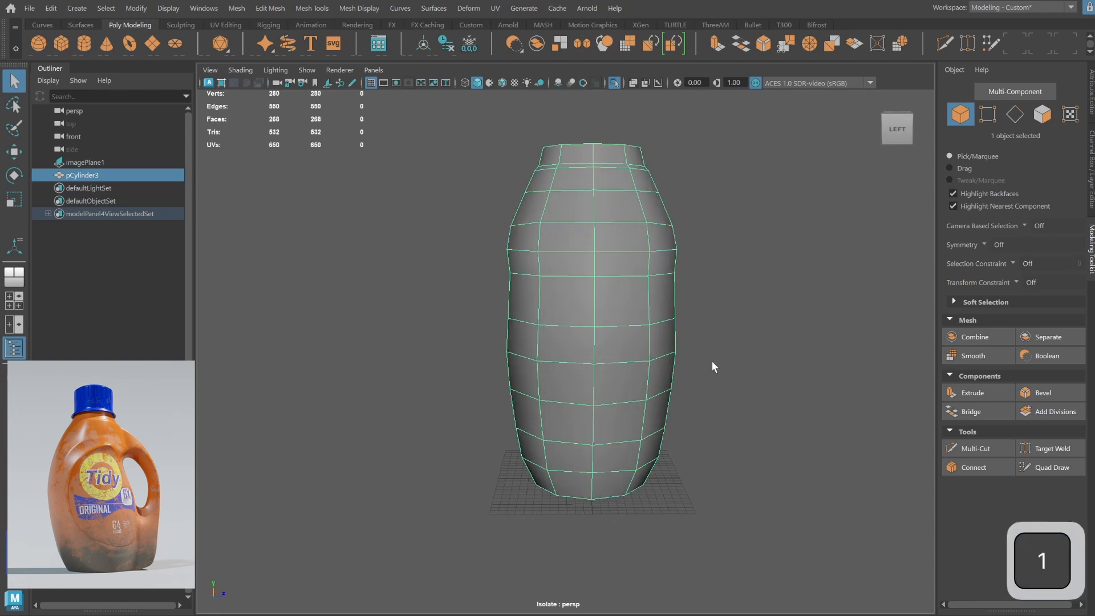
right_click_drag(712, 361, 761, 350, "alt")
key("space")
key("space")
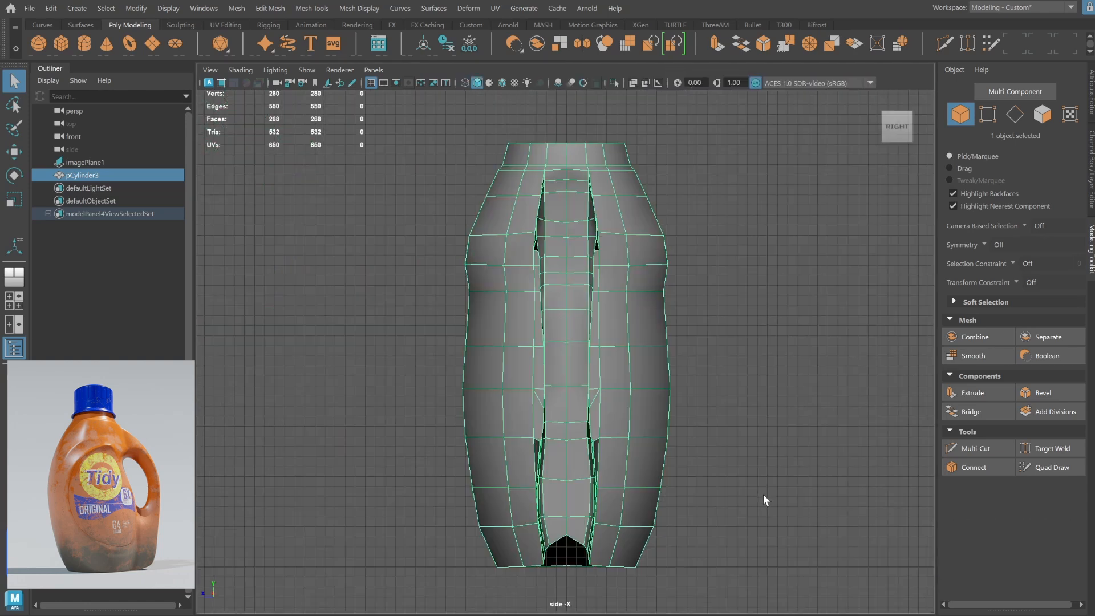
left_click(1018, 121)
double_click(641, 386)
key("ctrl+Delete")
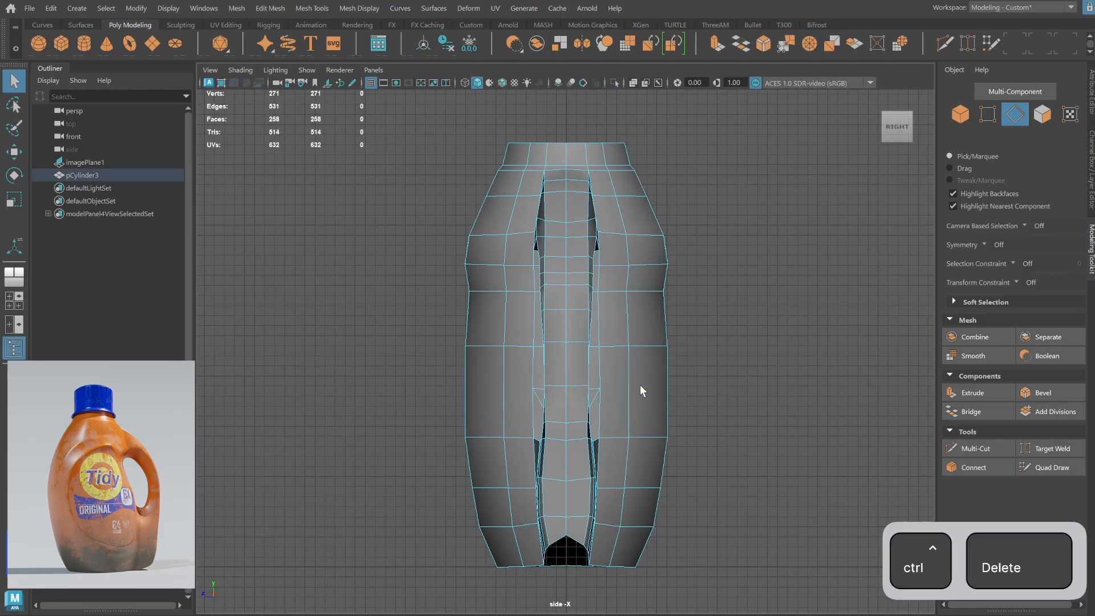
double_click(484, 484)
key("ctrl+Delete")
key("space")
key("space")
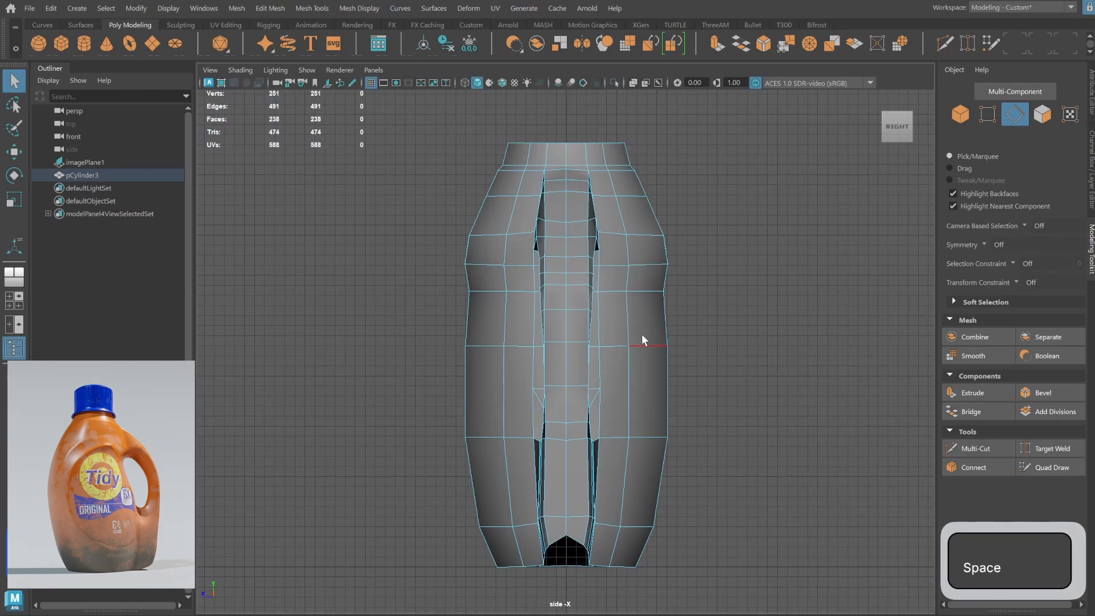
Examine the smoothed bottle in perspective from front and back, focusing on the surface around the handle hole.
key("space")
key("space")
left_click_drag(822, 198, 741, 245, "alt")
key("3")
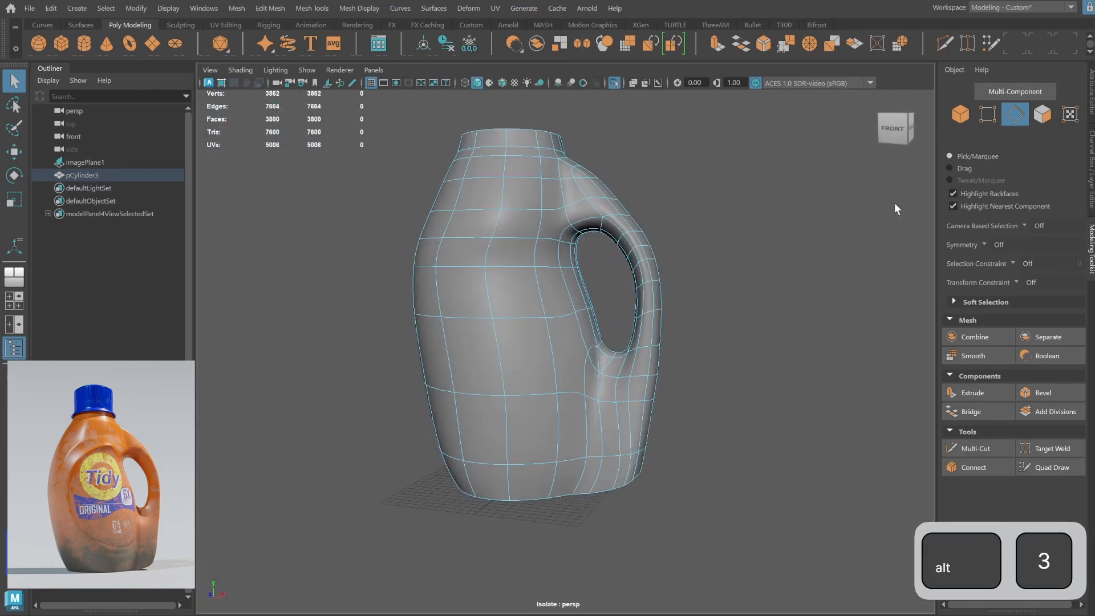
left_click(961, 115)
left_click(782, 306)
left_click_drag(707, 337, 599, 359, "alt")
left_click_drag(563, 357, 657, 239, "alt")
left_click(655, 381)
Insert a horizontal edge loop across the shoulder and connect its ends to the corner vertices above the handle hole.
key("1")
right_click_drag(657, 239, 793, 125, "shift")
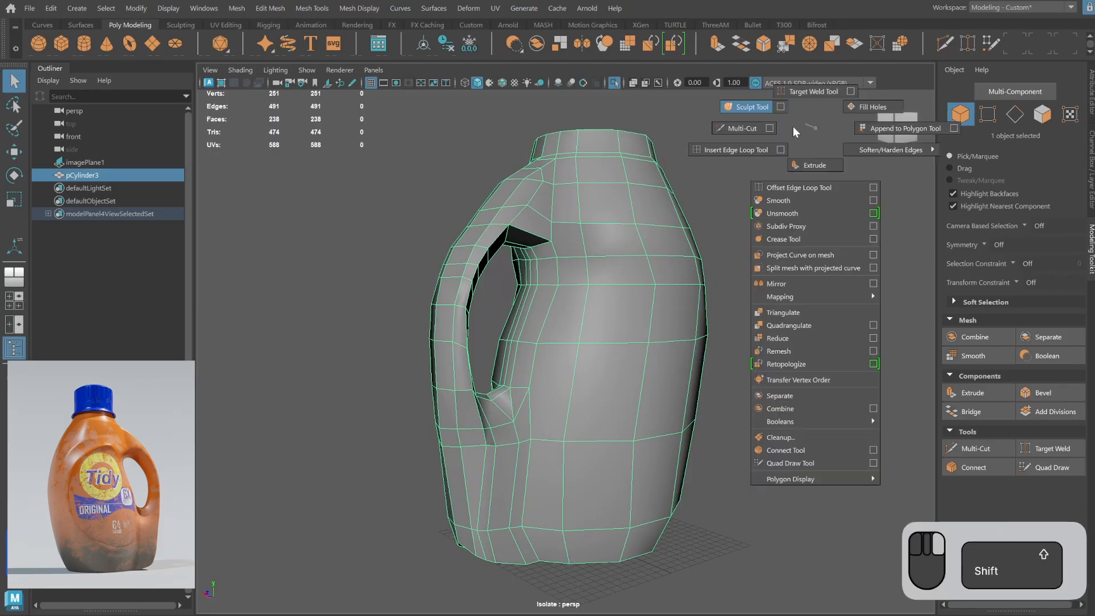
left_click(583, 238)
left_click(990, 114)
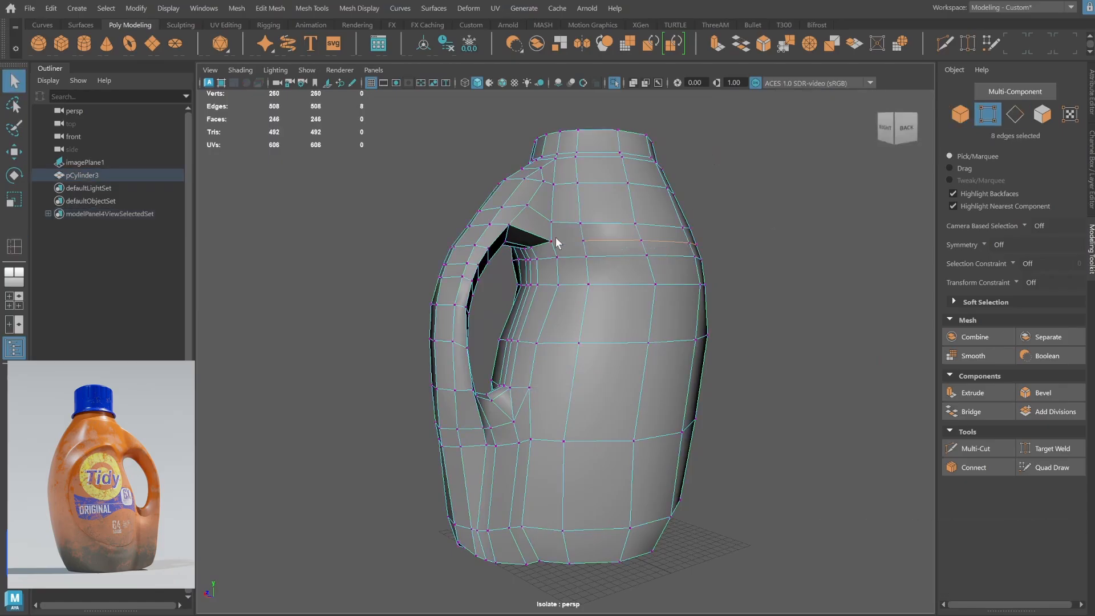
right_click_drag(587, 256, 593, 321, "shift")
left_click_drag(593, 322, 680, 230, "alt")
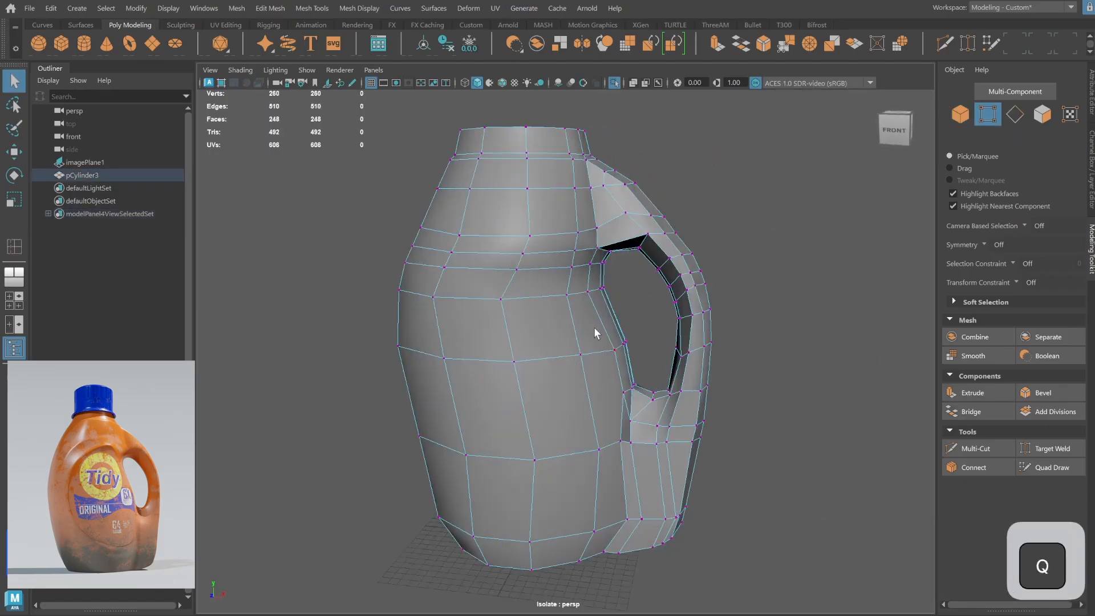
Delete the horizontal body edge loop just beneath the added shoulder loop and check the smoothed shape.
key("3")
key("F8")
left_click(735, 259)
left_click_drag(735, 259, 675, 286, "alt")
key("1")
left_click(660, 329)
key("F10")
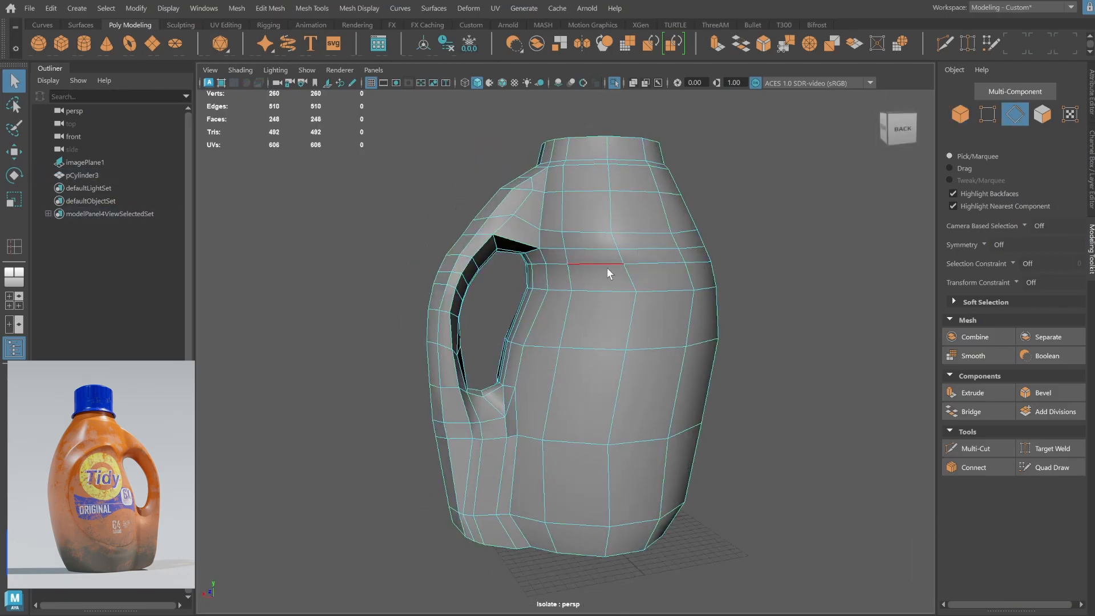
double_click(587, 265)
key("3")
key("F8")
left_click(758, 264)
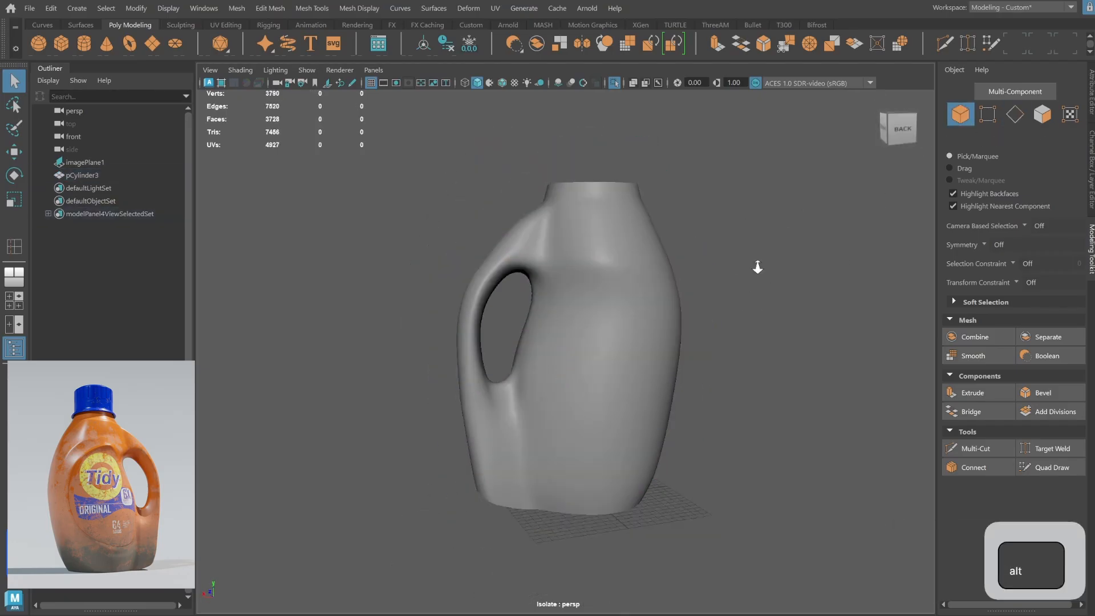
left_click_drag(758, 264, 658, 241, "alt")
Insert a horizontal edge loop around the body level with the handle hole's lower end and connect it to the adjacent vertex.
key("1")
left_click(561, 300)
scroll(658, 241, "up", 5)
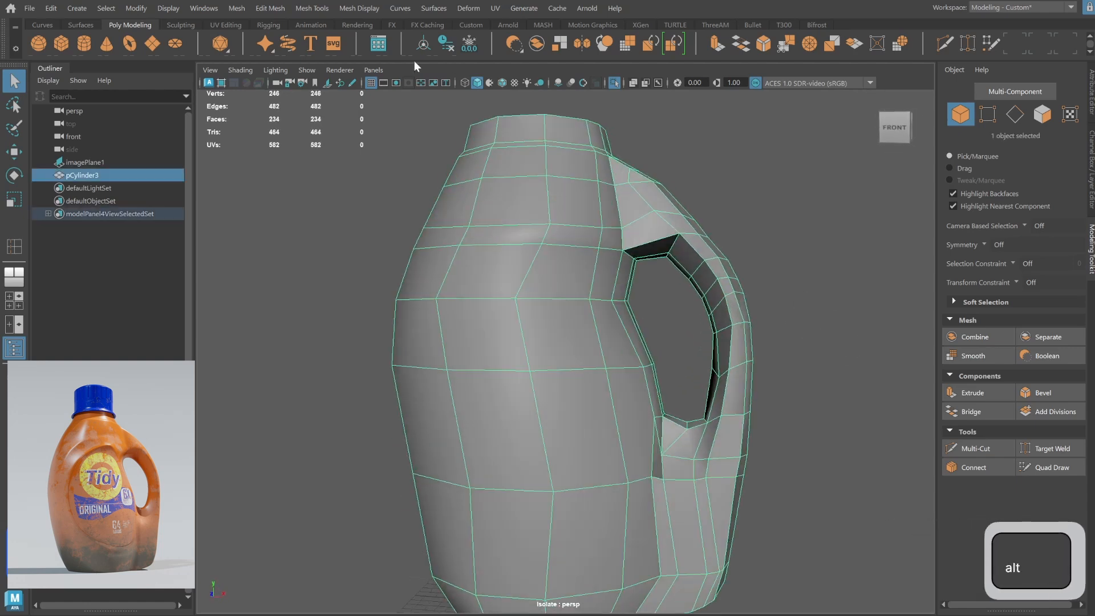
right_click_drag(422, 299, 513, 303, "alt")
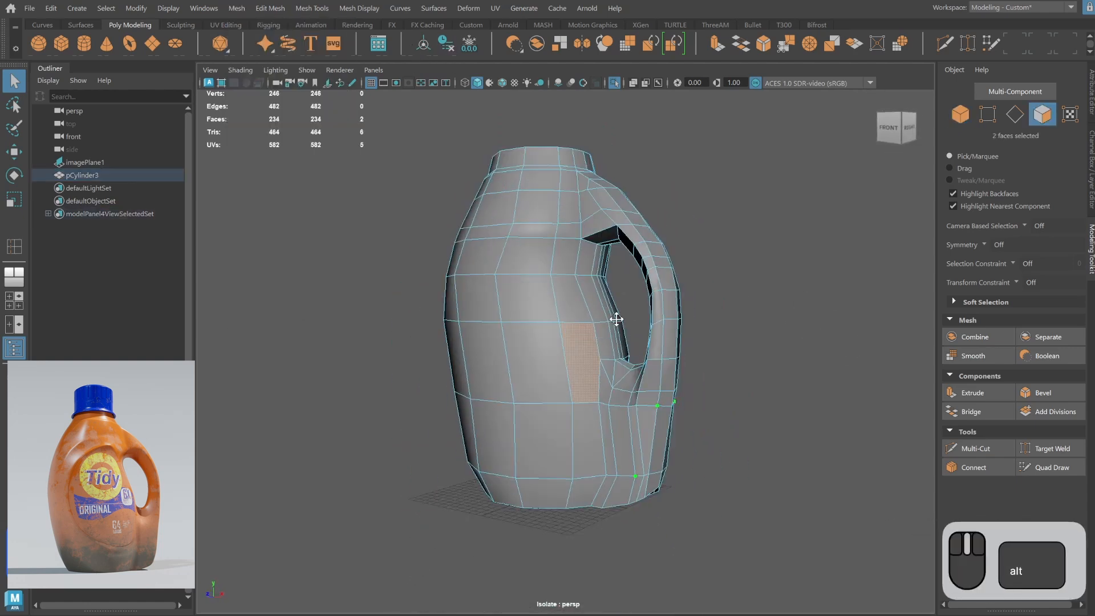
left_click_drag(513, 302, 555, 299, "alt")
scroll(554, 299, "up", 5)
right_click_drag(661, 279, 580, 289, "shift")
left_click(592, 396, "ctrl")
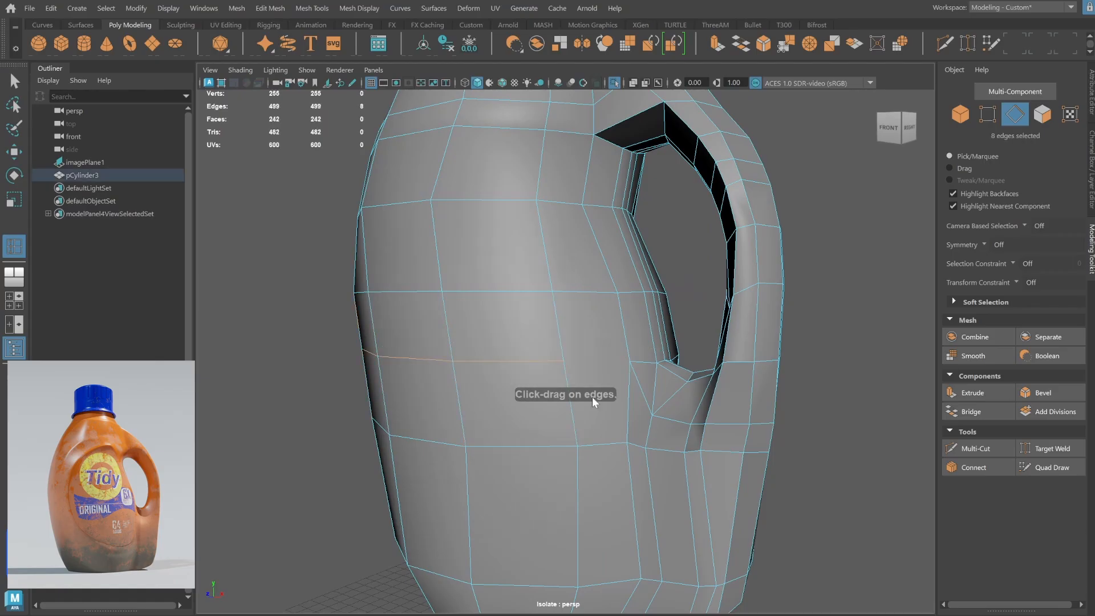
right_click_drag(625, 365, 616, 436, "shift")
left_click_drag(616, 436, 597, 353, "alt")
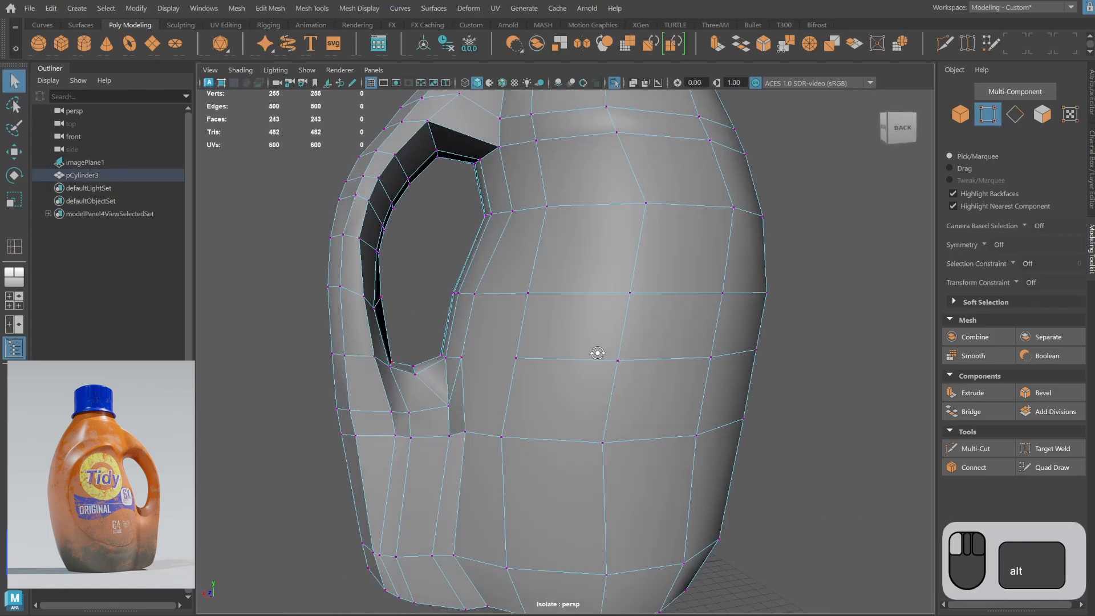
Examine the smoothed bottle in perspective from the front and the side opposite the handle.
key("f")
left_click(237, 8)
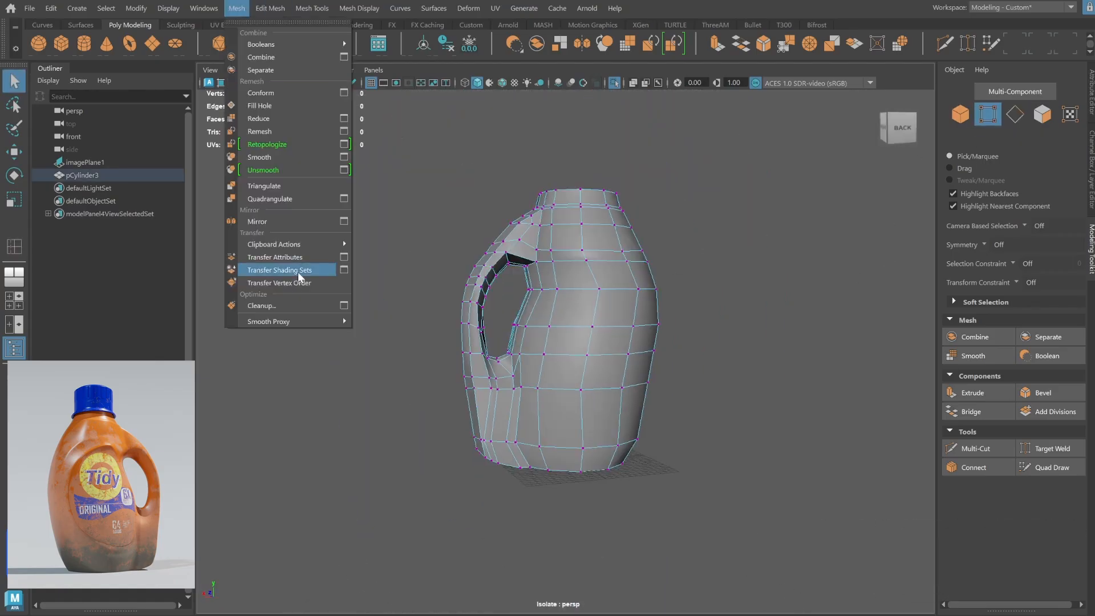
key("F11")
left_click_drag(514, 320, 628, 399, "alt")
left_click(598, 422)
key("F8")
key("3")
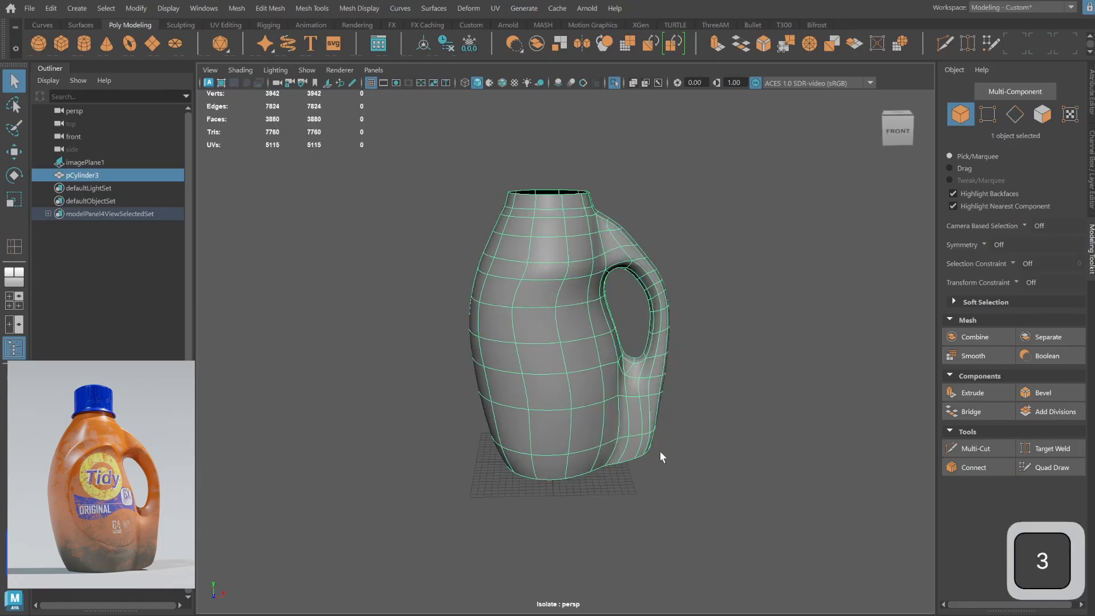
left_click(734, 430)
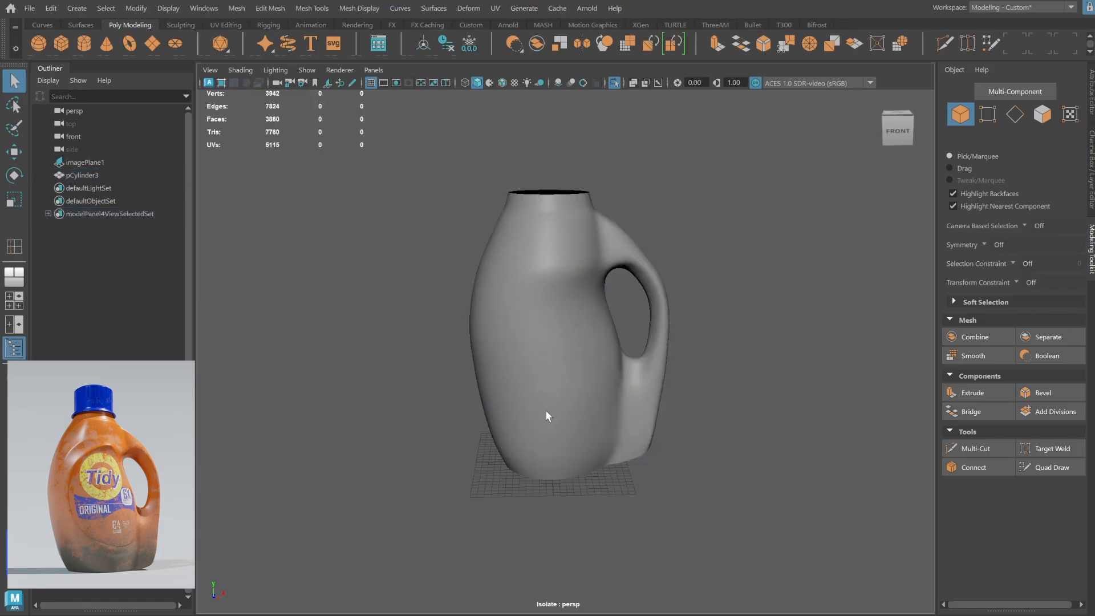
left_click_drag(545, 412, 780, 384, "alt")
left_click(536, 367)
Narrow the shoulder in the side view by scaling the outermost vertices of its two rows inward along Z, and check the smoothed shape.
key("space")
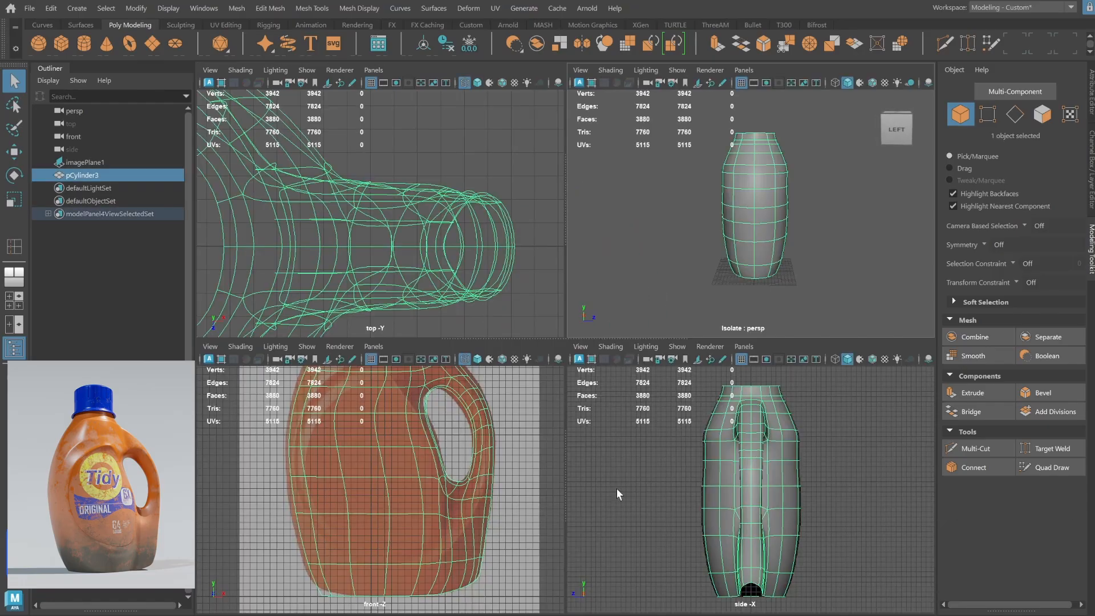
right_click_drag(393, 484, 417, 490, "alt")
key("1")
right_click_drag(325, 234, 380, 243, "alt")
key("3")
key("space")
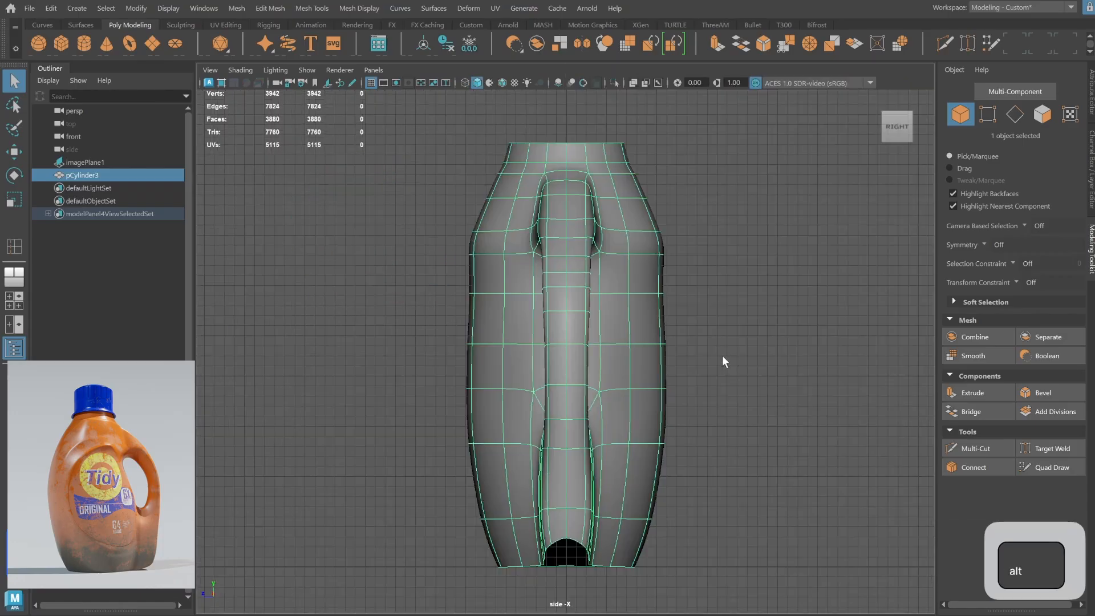
right_click_drag(722, 354, 557, 359, "alt")
key("F9")
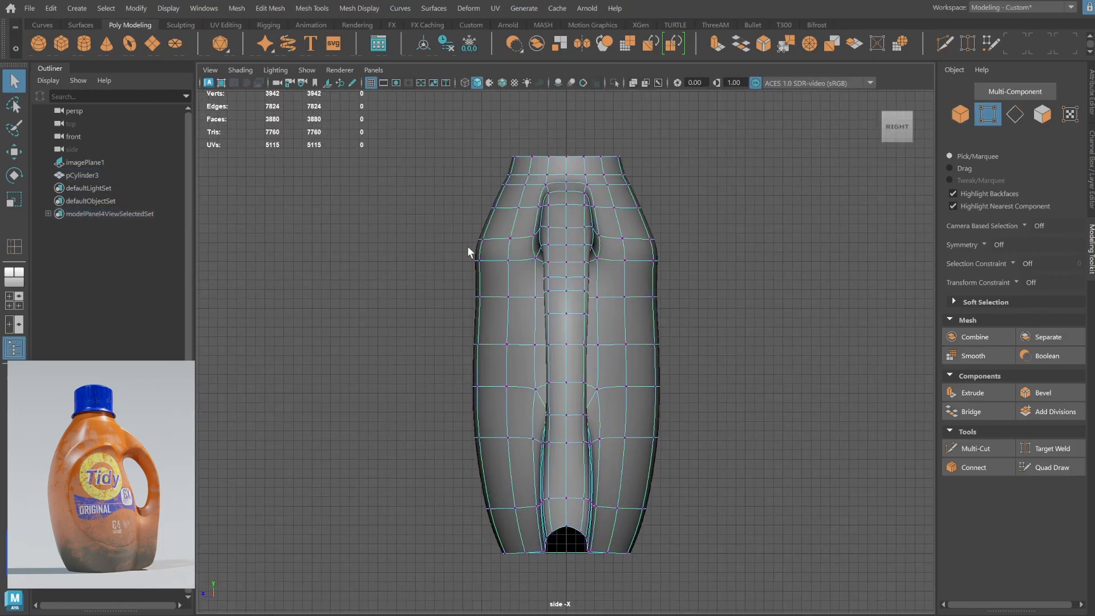
left_click_drag(486, 256, 485, 259)
left_click_drag(648, 251, 673, 282, "shift")
left_click_drag(477, 227, 490, 247, "shift")
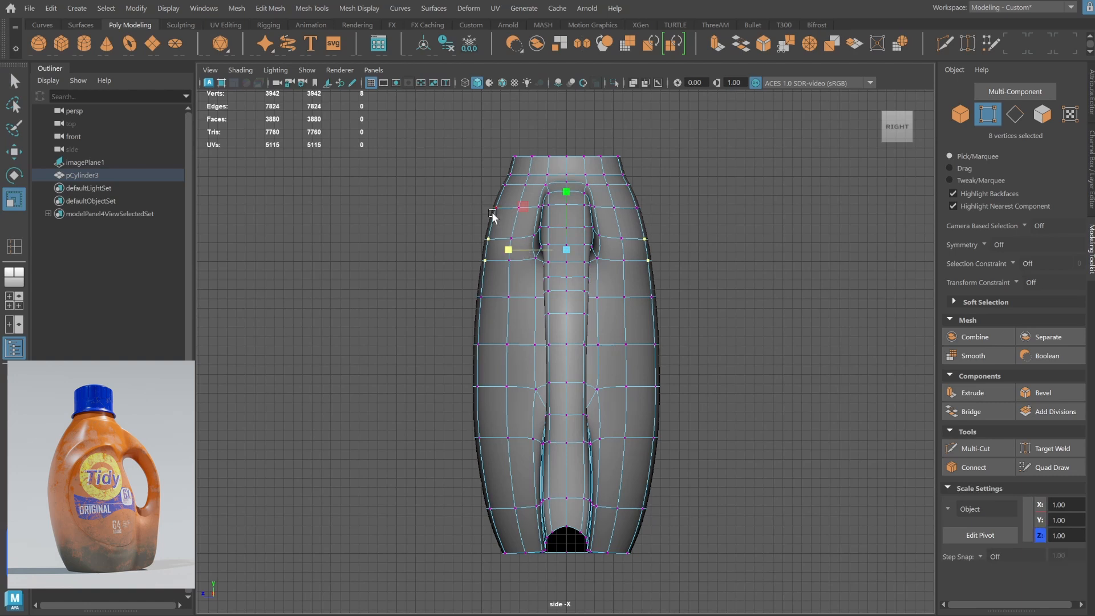
key("space")
left_click(732, 298)
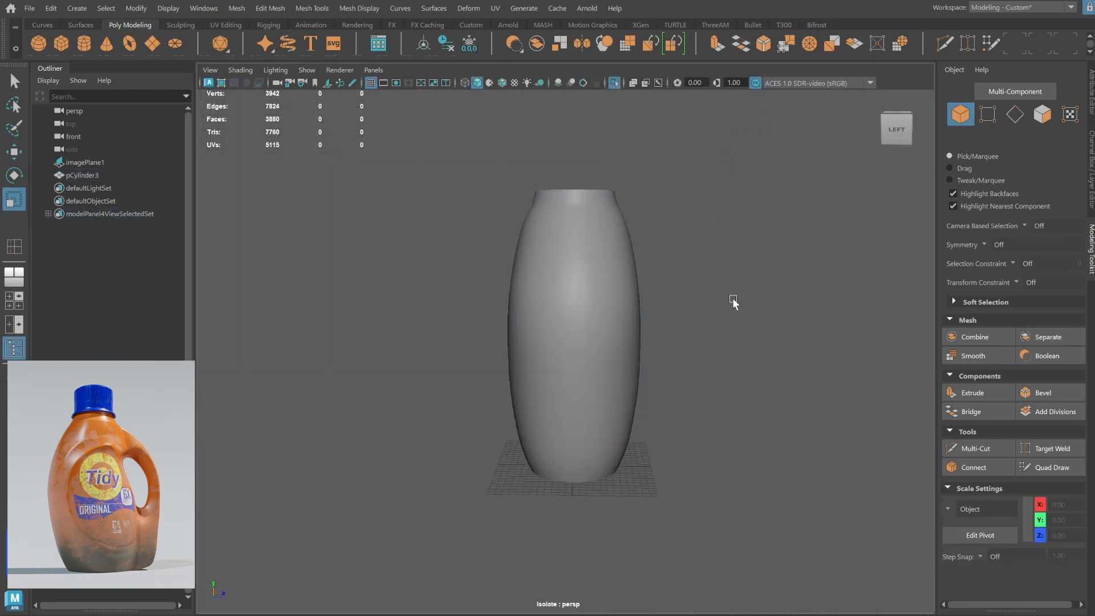
left_click_drag(732, 298, 634, 391, "alt")
left_click(560, 376)
Flatten the arched opening under the handle in the side view by lowering its middle vertex level with the neighbouring vertices.
key("1")
key("space")
key("space")
left_click_drag(672, 500, 648, 388, "alt")
scroll(648, 388, "up", 1)
left_click(988, 114)
scroll(599, 399, "up", 1)
left_click(532, 433)
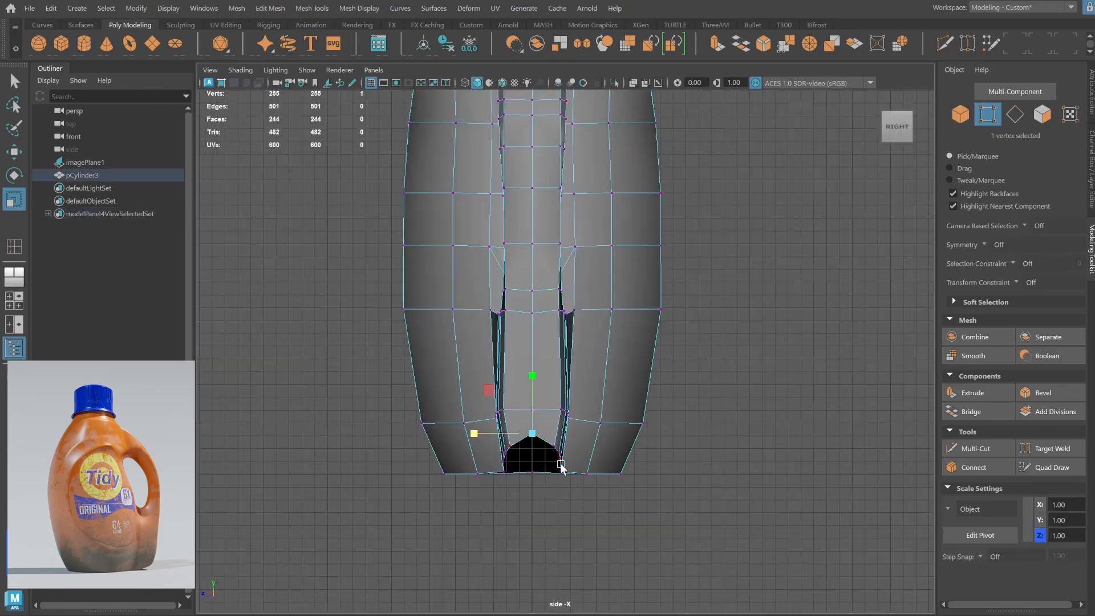
key("w")
key("h")
key("ctrl+z")
key("j")
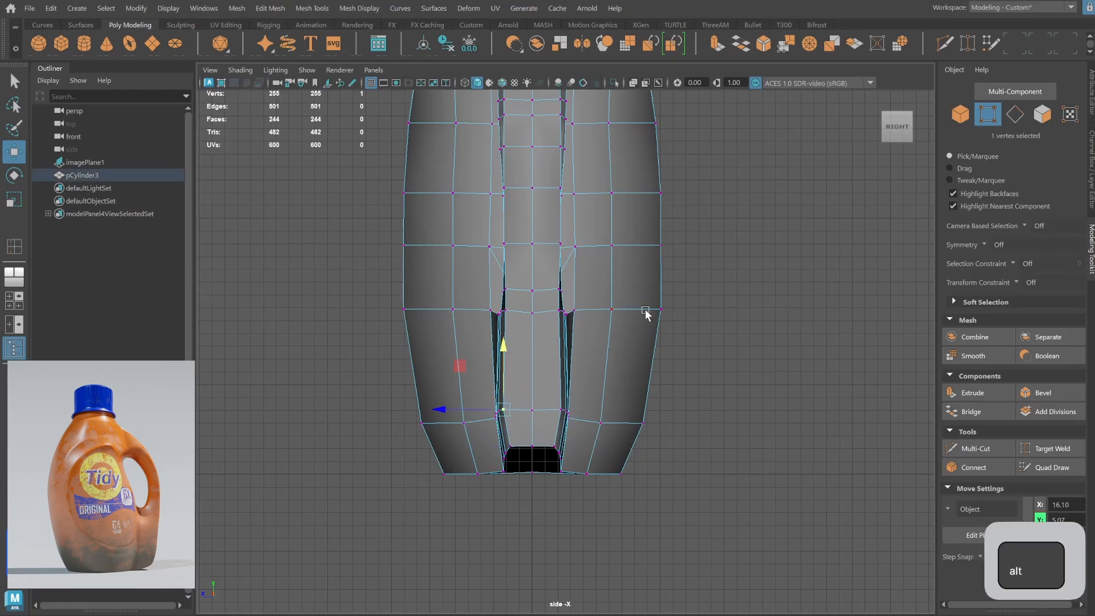
right_click_drag(646, 310, 556, 311, "alt")
middle_click_drag(557, 311, 551, 285, "alt")
right_click_drag(545, 351, 673, 450, "alt")
key("space")
key("space")
key("space")
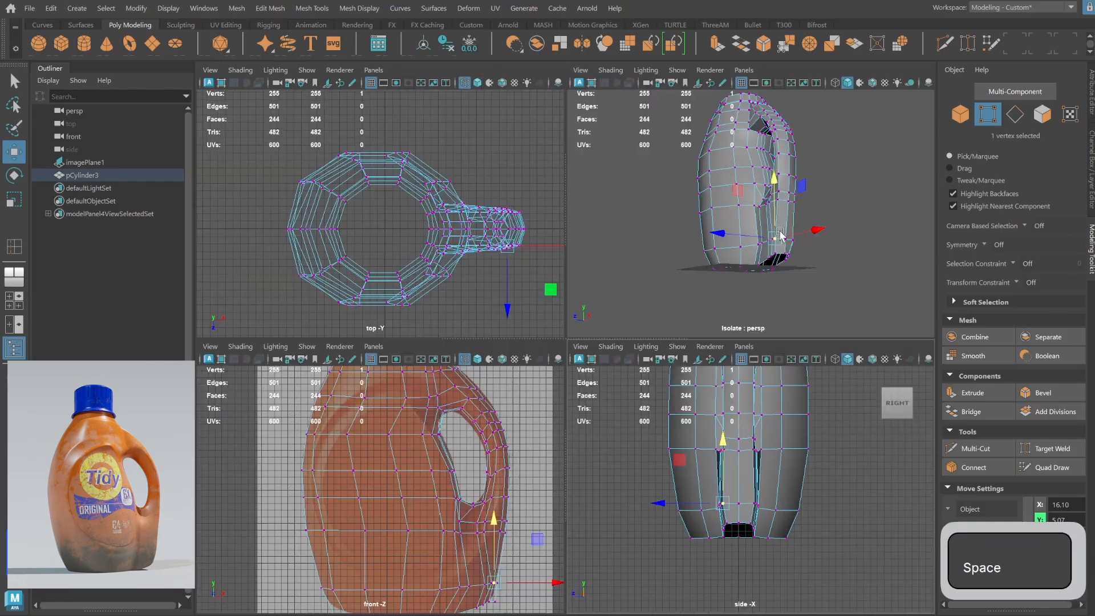
Bridge the opposite edges of the handle's open underside nearest the body with two faces.
key("space")
left_click_drag(693, 368, 654, 245, "alt")
right_click_drag(654, 245, 679, 220)
left_click(371, 83)
right_click_drag(348, 105, 402, 41, "alt")
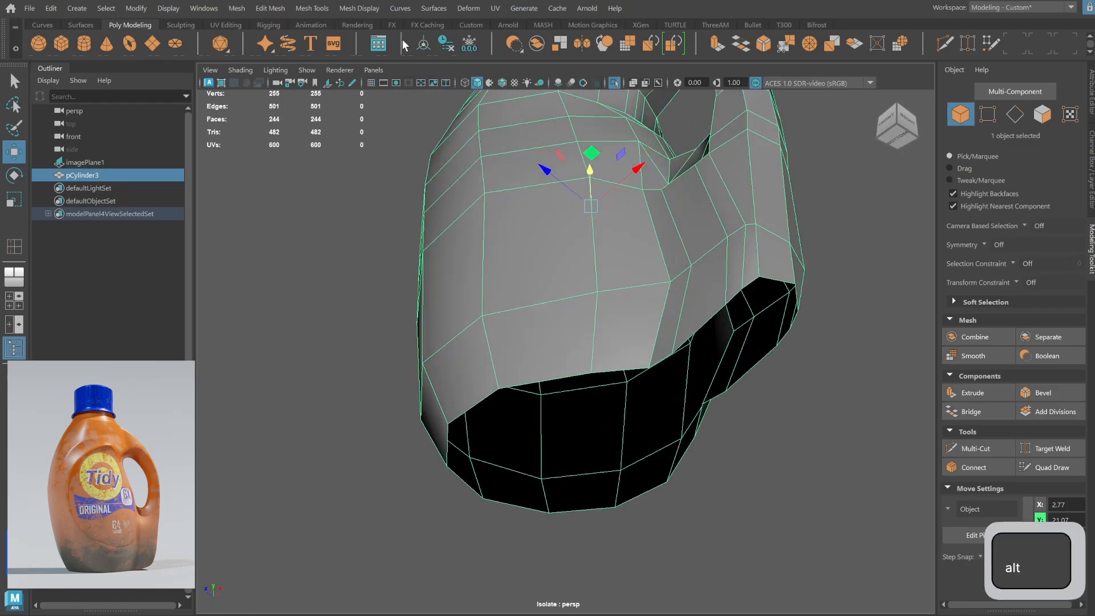
left_click_drag(645, 315, 542, 296, "alt")
left_click(1015, 119)
left_click_drag(599, 327, 665, 270, "alt")
left_click(665, 270)
left_click_drag(717, 359, 511, 295, "alt")
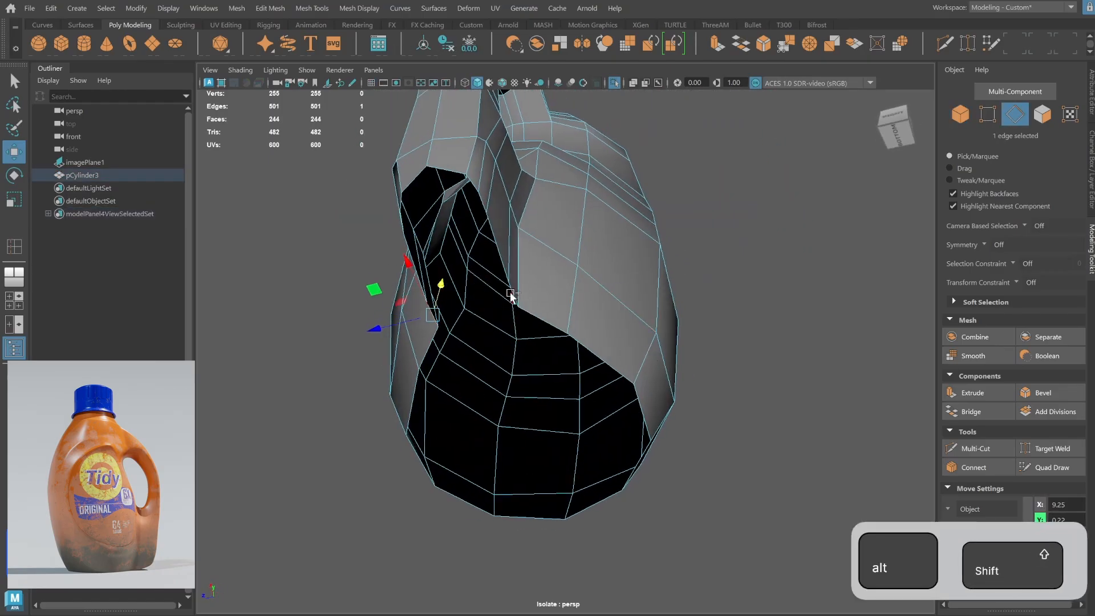
left_click(508, 269, "shift")
left_click_drag(579, 248, 671, 272, "alt")
left_click(654, 319, "shift")
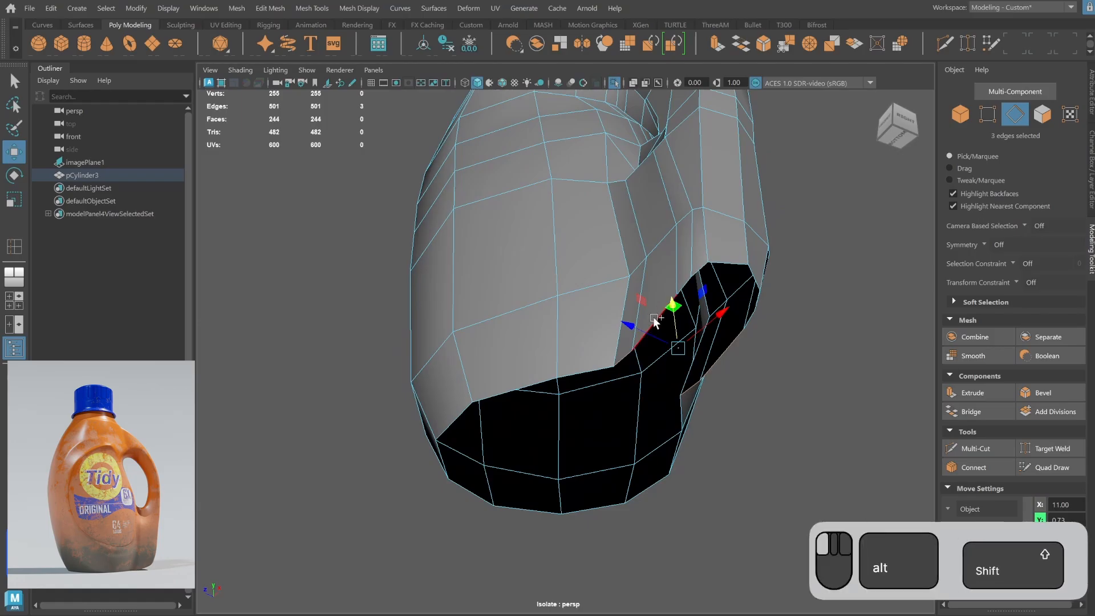
right_click_drag(653, 319, 631, 468, "shift")
Bridge the next two opposite edge pairs of the handle's underside toward its outer end.
left_click(741, 321)
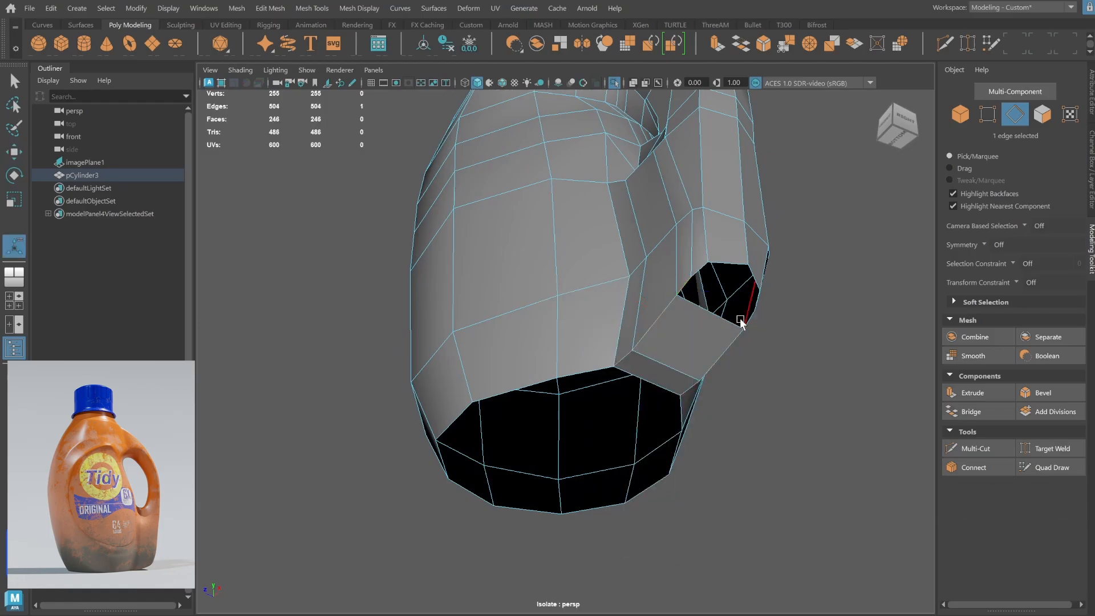
key("g")
left_click(723, 279)
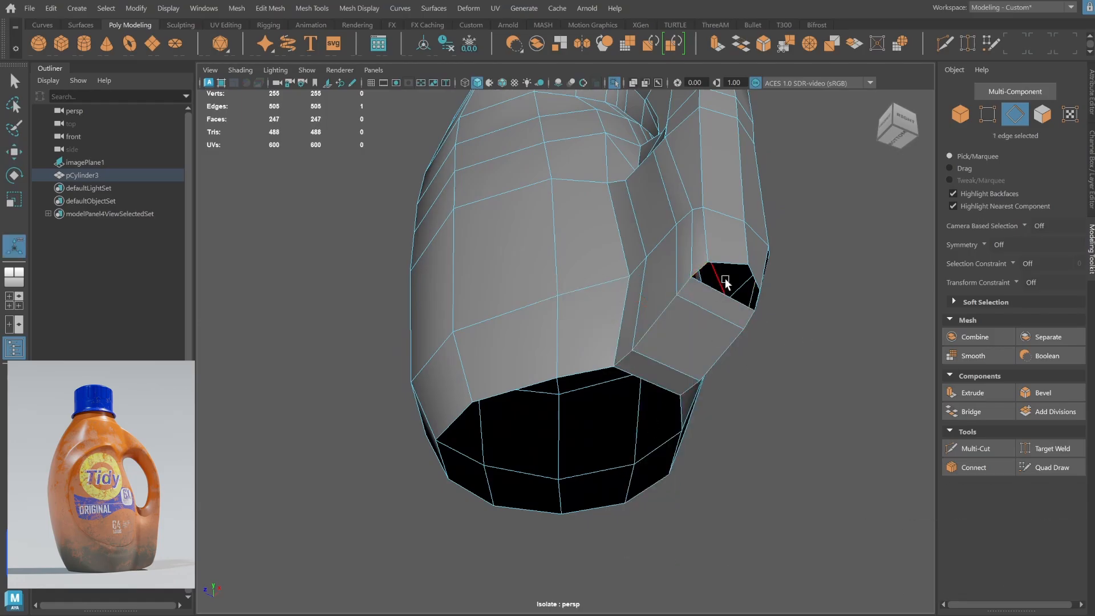
left_click(756, 302, "shift")
key("shift+g")
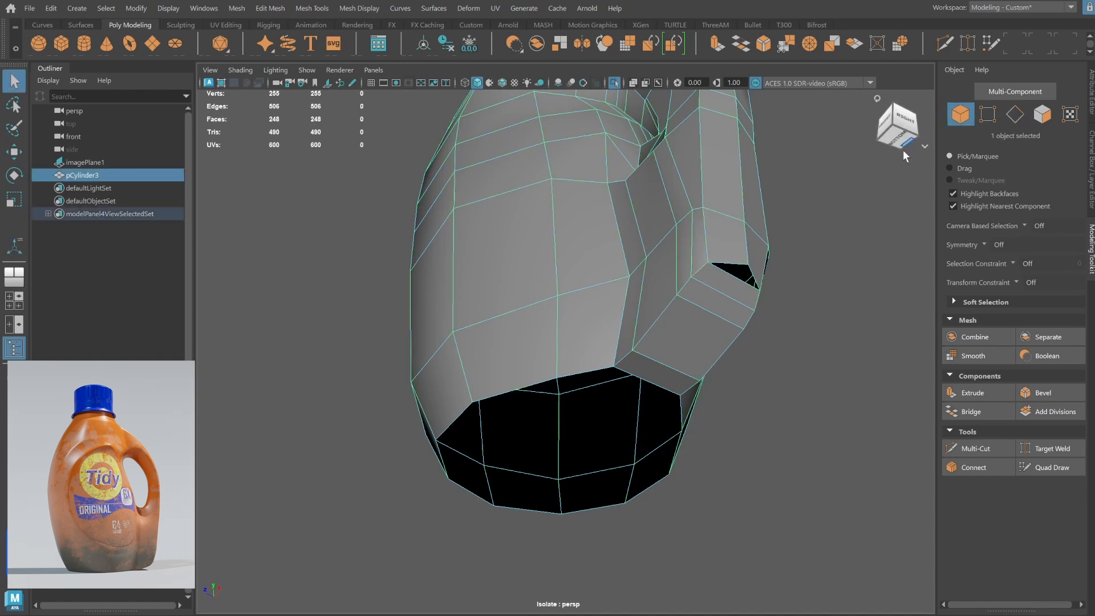
Insert a lengthwise centre edge loop through the handle's underside and merge its outer end vertex with the handle's middle vertex to close the gap.
right_click_drag(790, 217, 736, 242, "shift")
left_click(740, 282)
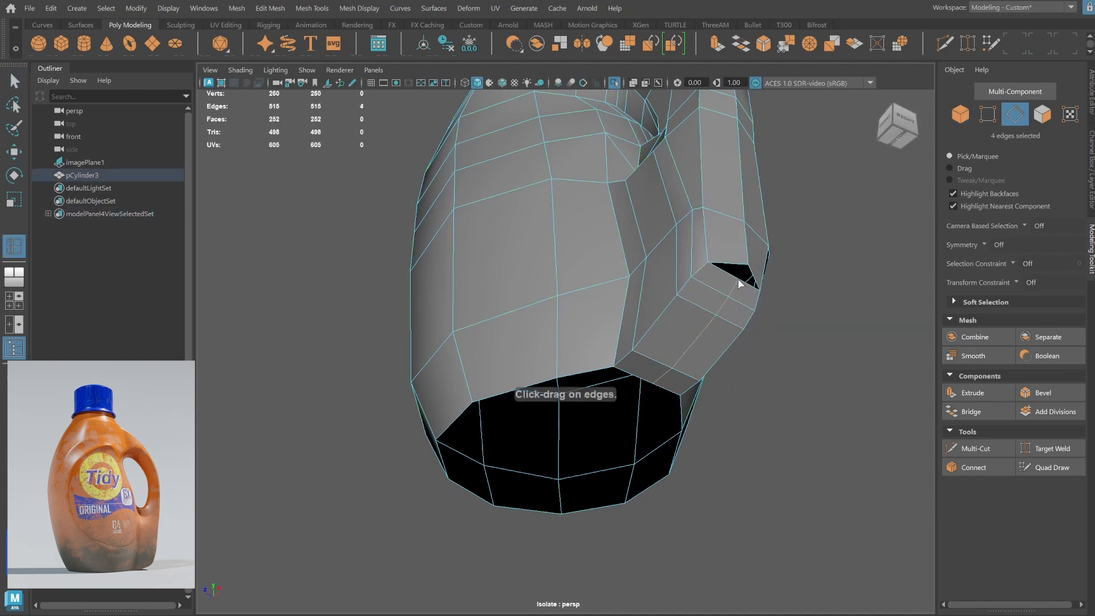
left_click(988, 115)
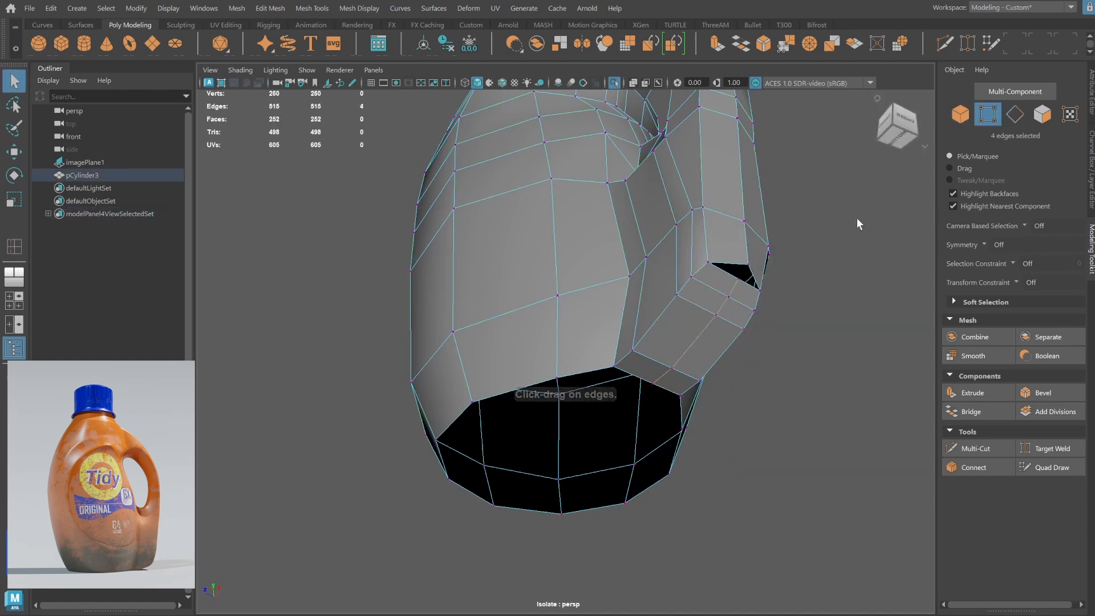
left_click(737, 280)
key("w")
left_click_drag(737, 282, 748, 264)
right_click_drag(858, 376, 909, 308, "shift")
left_click(962, 113)
left_click(834, 400)
Move the vertices at the handle's lower outer corner inward in the front view to match the reference outline.
left_click_drag(834, 398, 683, 430, "alt")
left_click(683, 430)
key("space")
key("space")
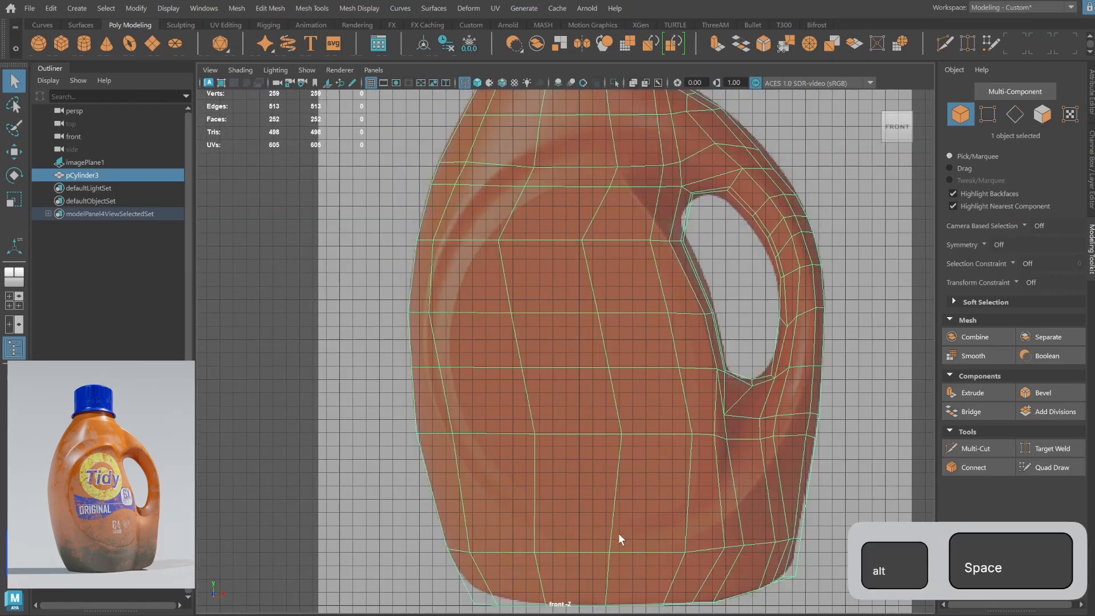
middle_click_drag(618, 532, 509, 410, "alt")
right_click_drag(509, 410, 706, 71, "alt")
left_click(988, 113)
right_click_drag(574, 330, 722, 463, "alt")
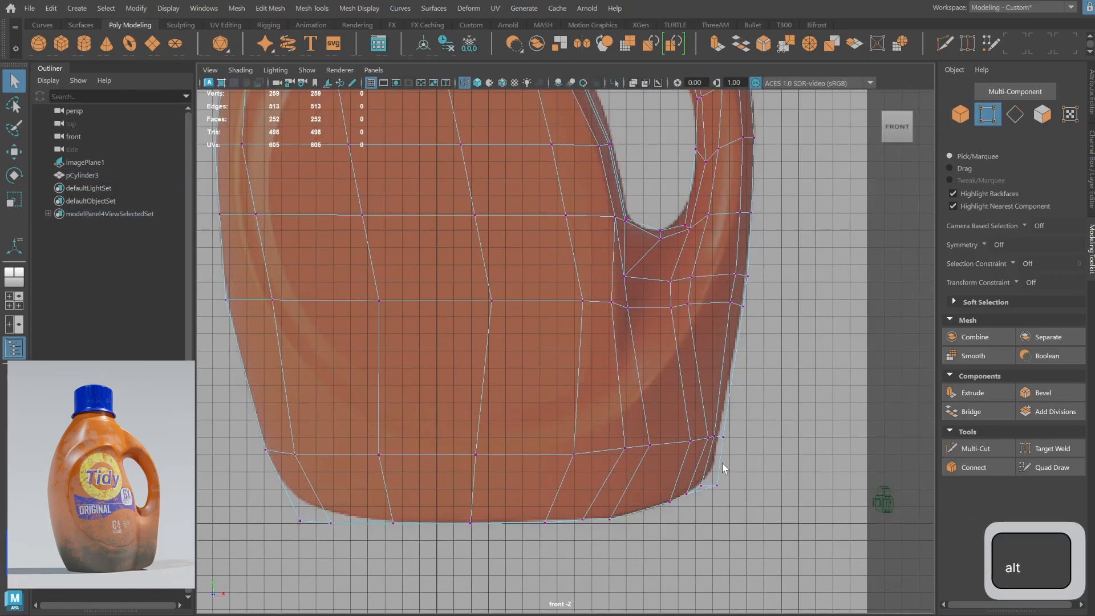
left_click(715, 474)
key("w")
middle_click_drag(720, 478, 723, 475)
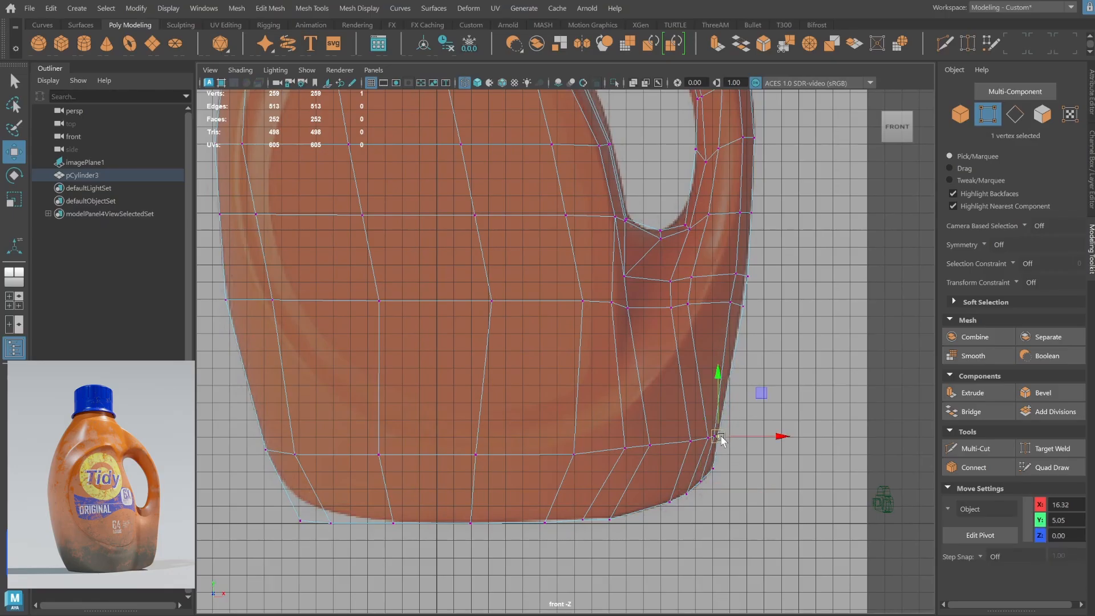
Examine the smoothed bottle in perspective, focusing on the handle's closed bottom and the open base.
key("space")
key("space")
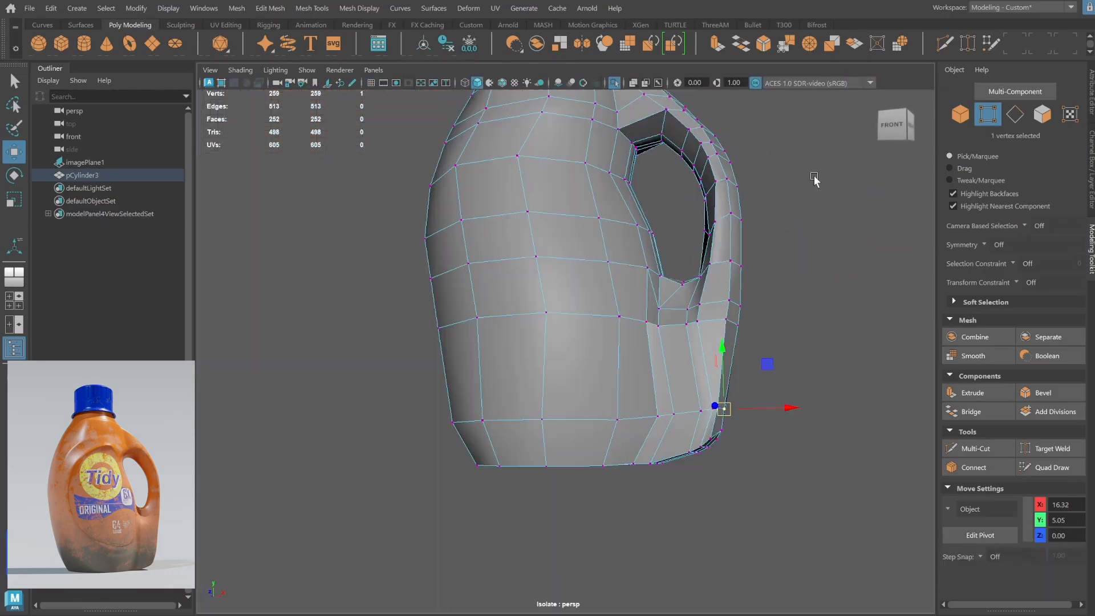
left_click(965, 113)
key("3")
left_click(776, 407)
left_click_drag(778, 405, 621, 391, "alt")
right_click_drag(621, 392, 826, 287, "alt")
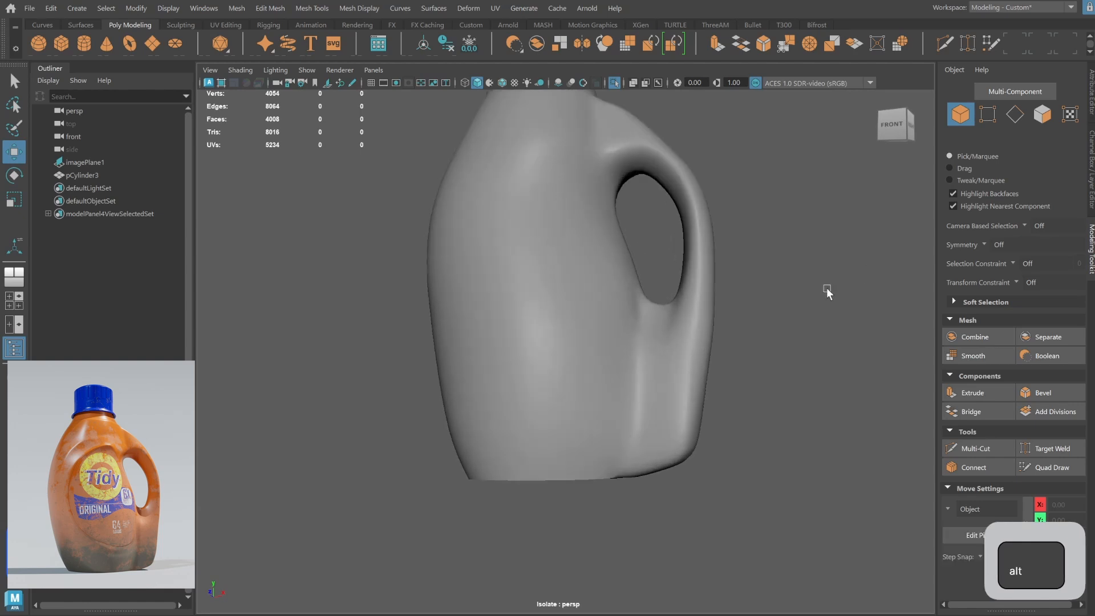
left_click_drag(827, 287, 645, 357, "alt")
left_click(645, 358)
Bridge two opposite edge pairs across the bottle's open base, starting at the end away from the handle.
key("1")
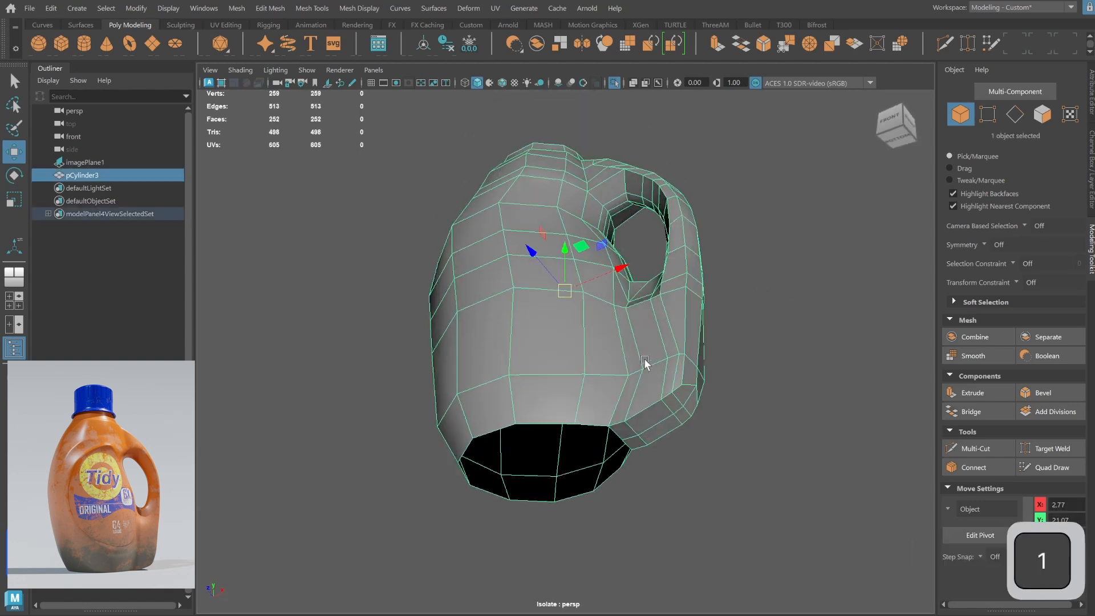
left_click(1015, 114)
mouse_move(692, 269)
left_mouse_down("alt")
mouse_move(721, 271)
mouse_move(713, 289)
mouse_move(708, 275)
left_mouse_up("alt")
left_click(505, 314)
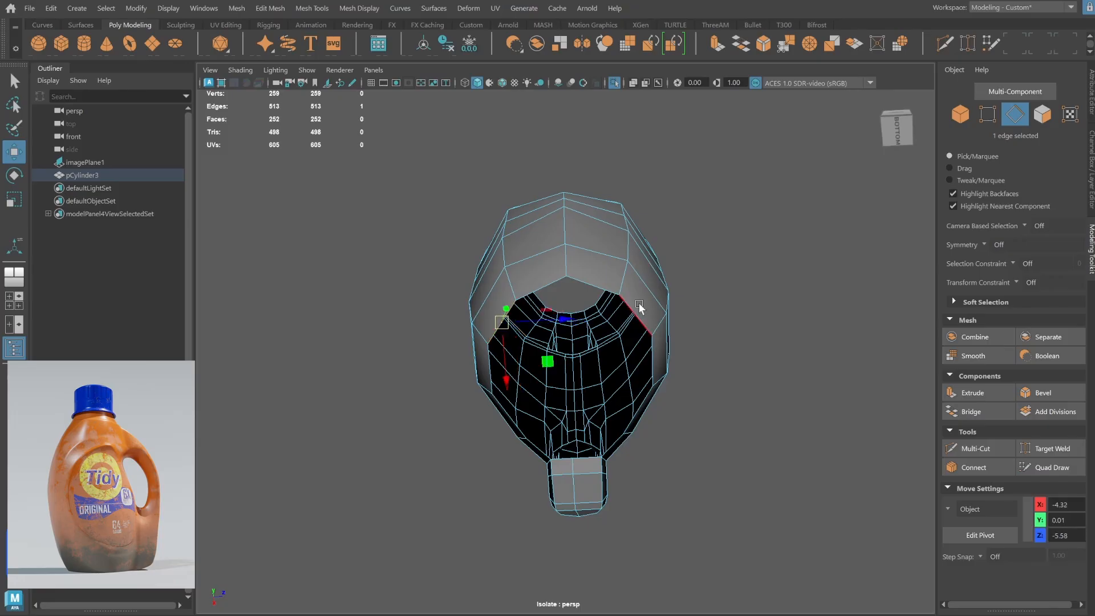
right_click_drag(634, 314, 635, 471, "shift")
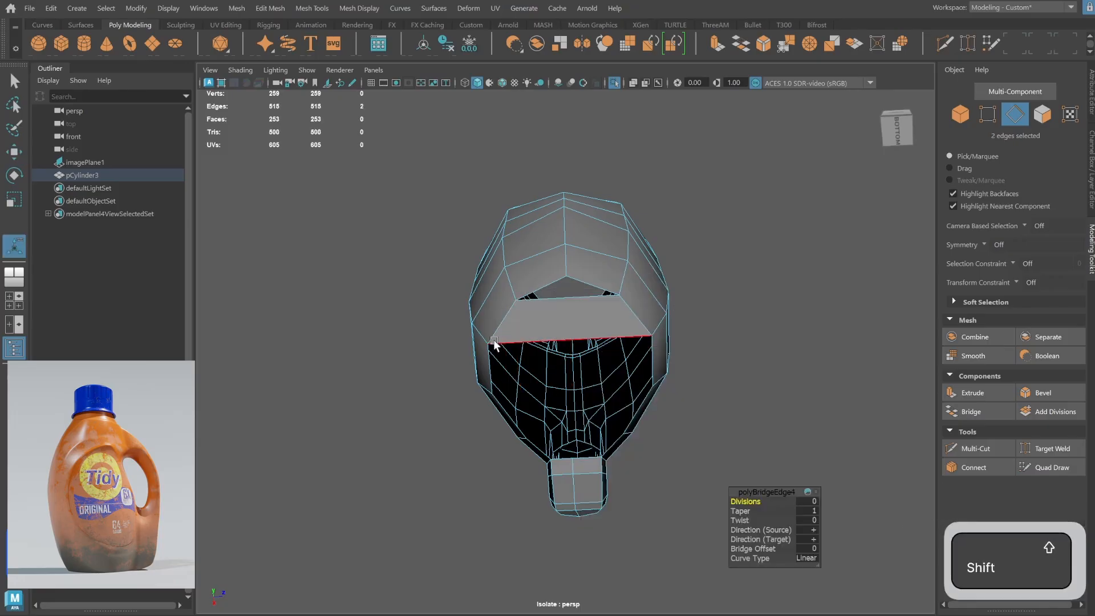
left_click(549, 375)
key("shift+g")
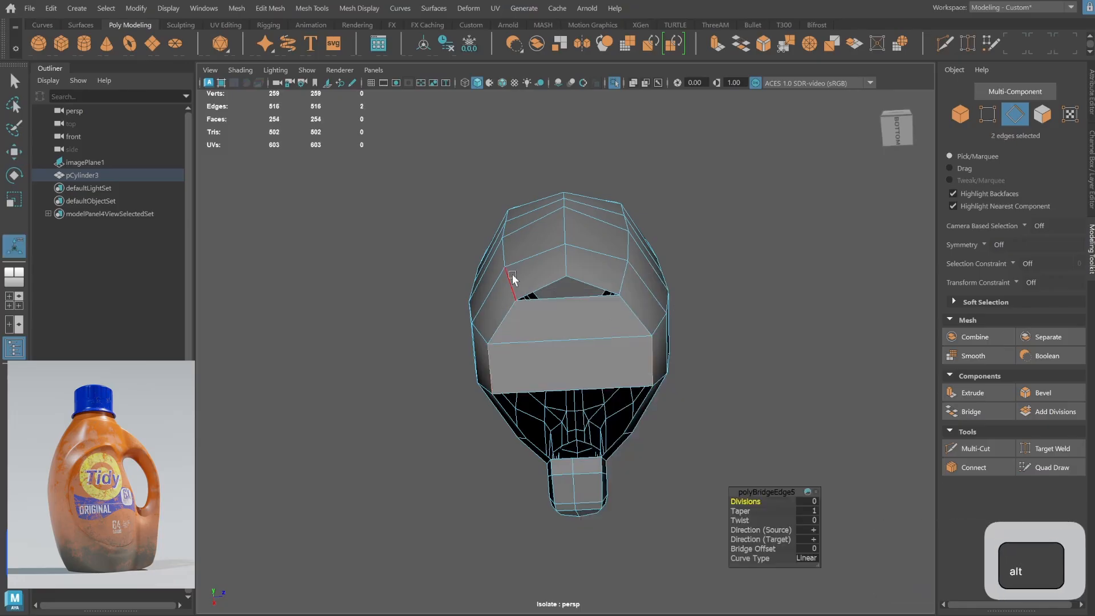
Bridge the next opposite edge pair across the base toward the handle.
left_click_drag(513, 281, 705, 281, "alt")
left_click(568, 334)
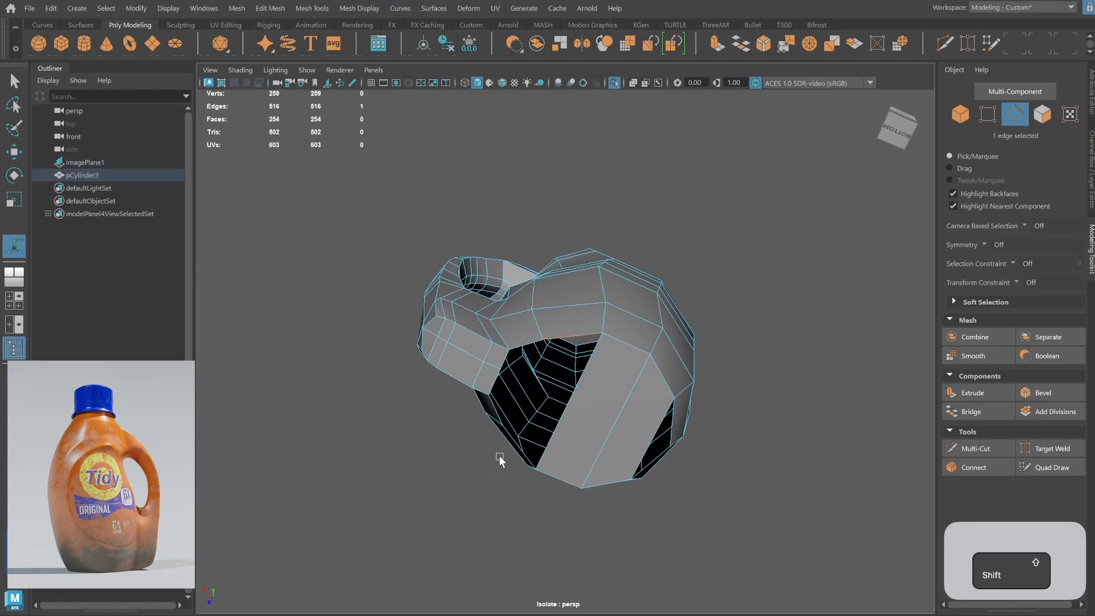
key("shift+g")
left_click_drag(549, 300, 641, 313, "alt")
left_click(502, 400, "shift")
key("shift+g")
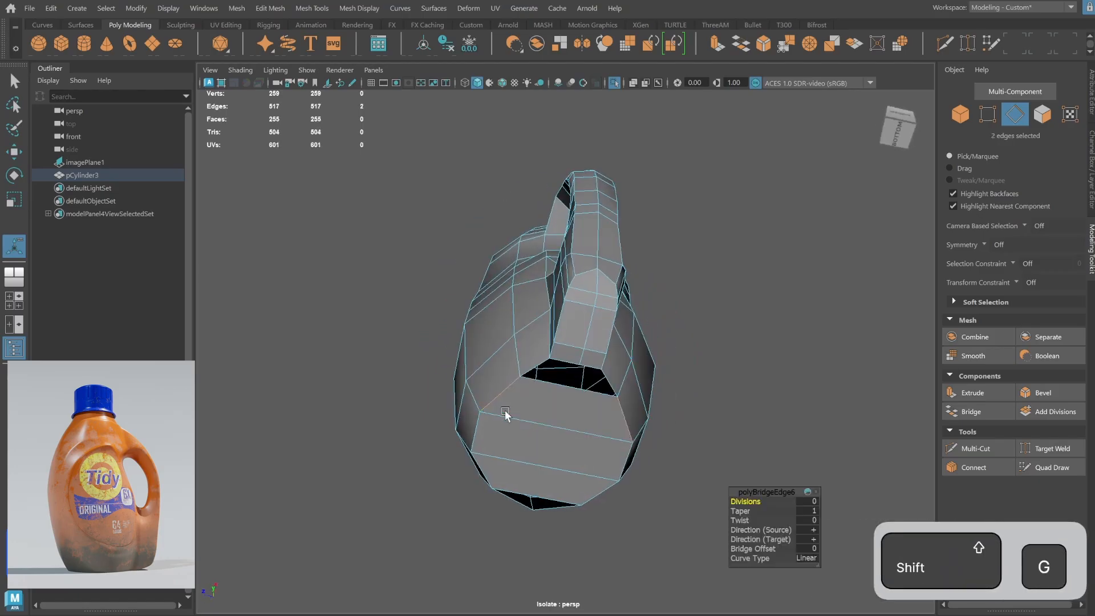
Fill the remaining five-sided opening in the base next to the handle's underside.
left_click_drag(511, 359, 523, 338, "alt")
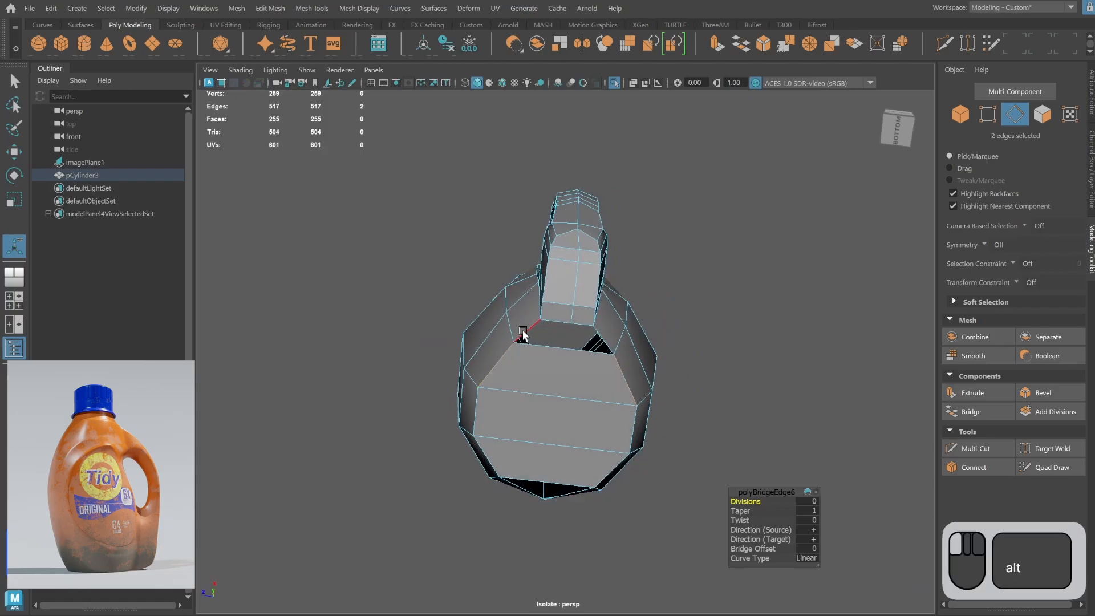
left_click(526, 337, "shift")
right_click_drag(524, 334, 519, 499, "shift")
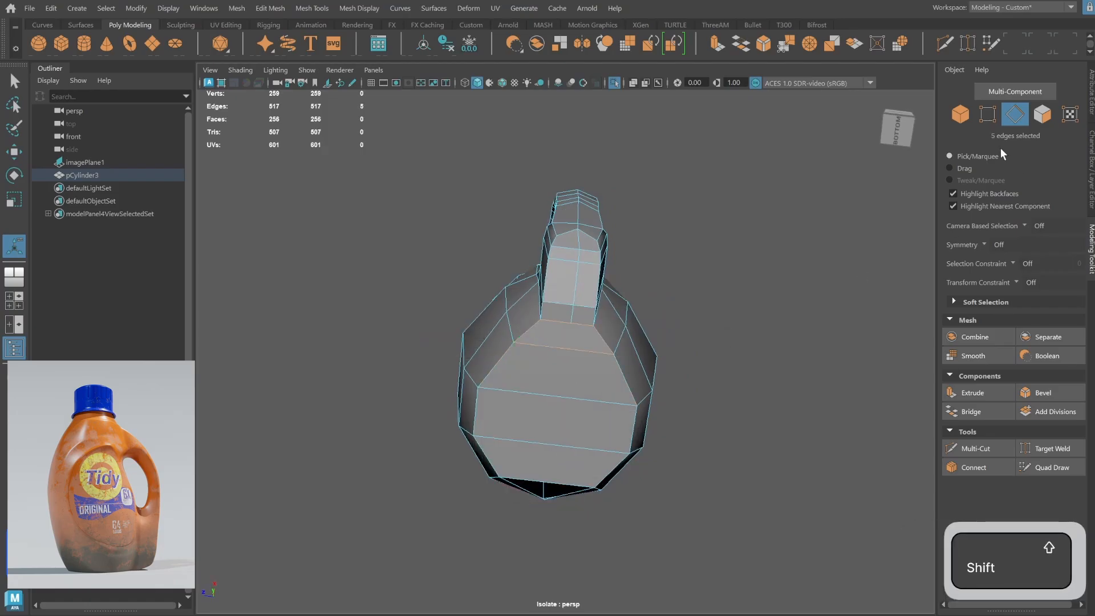
Insert a centre edge loop lengthwise across the bridged faces of the bottle's base.
left_click(961, 114)
right_click_drag(565, 278, 469, 327, "shift")
left_click_drag(562, 355, 559, 307, "alt")
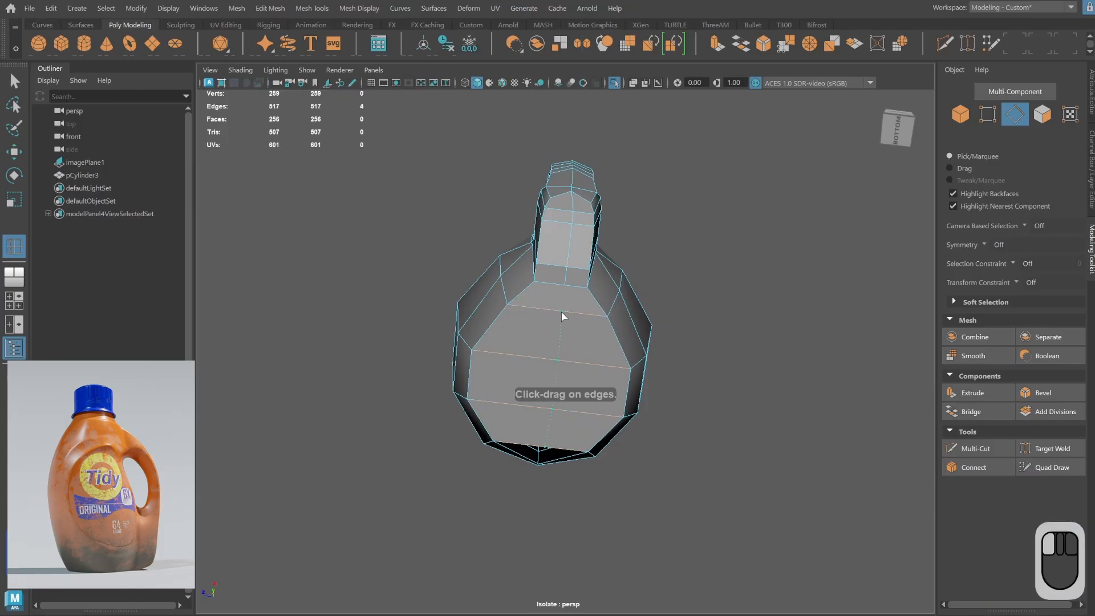
left_click(563, 316)
key("q")
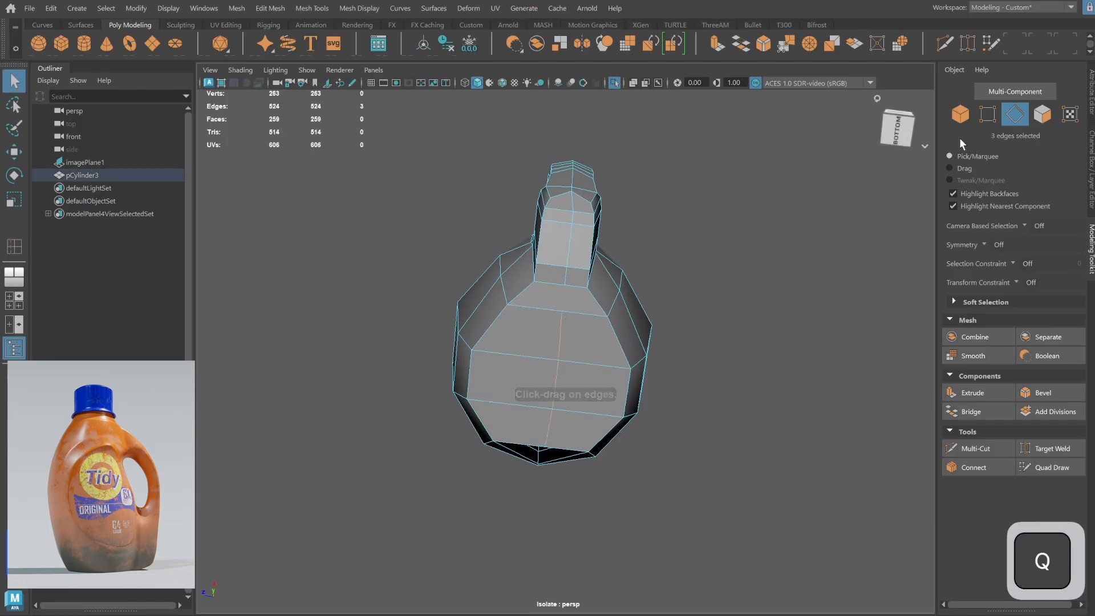
Connect the end vertex of the base's centre loop to the centre vertex on the handle's underside, splitting the five-sided face.
left_click(988, 115)
left_click_drag(672, 273, 668, 298, "alt")
left_click(574, 360)
left_click(581, 337, "shift")
right_click_drag(583, 335, 582, 336, "shift")
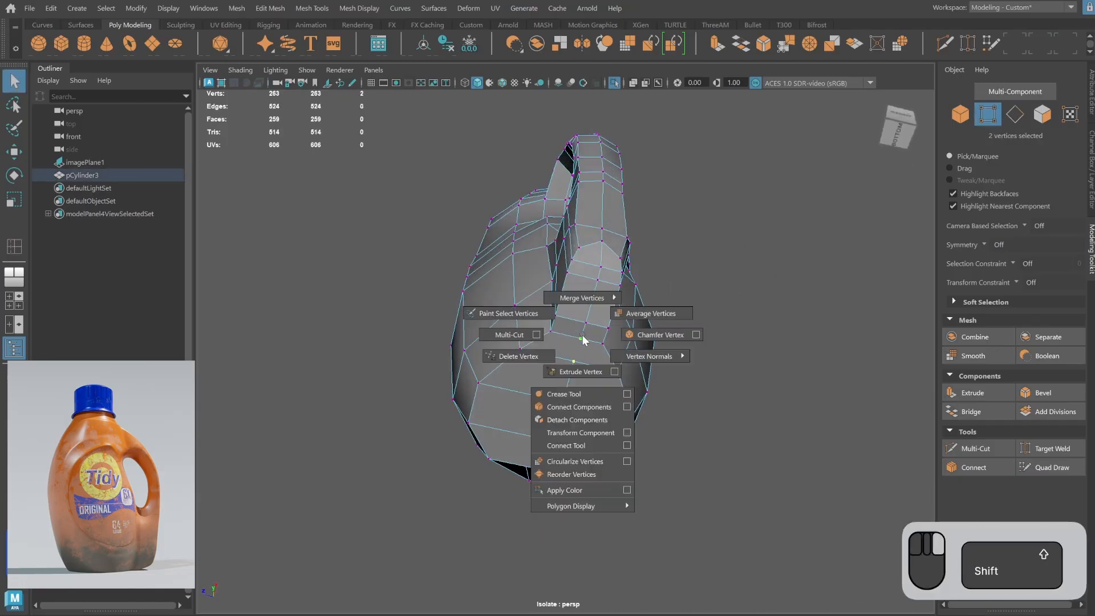
left_click(579, 407)
Snap the centre loop's other end vertex onto the adjacent base-rim vertex away from the handle and merge all vertices at 0.001 threshold.
left_click_drag(579, 407, 555, 317, "alt")
left_click(558, 337)
key("w")
key("v")
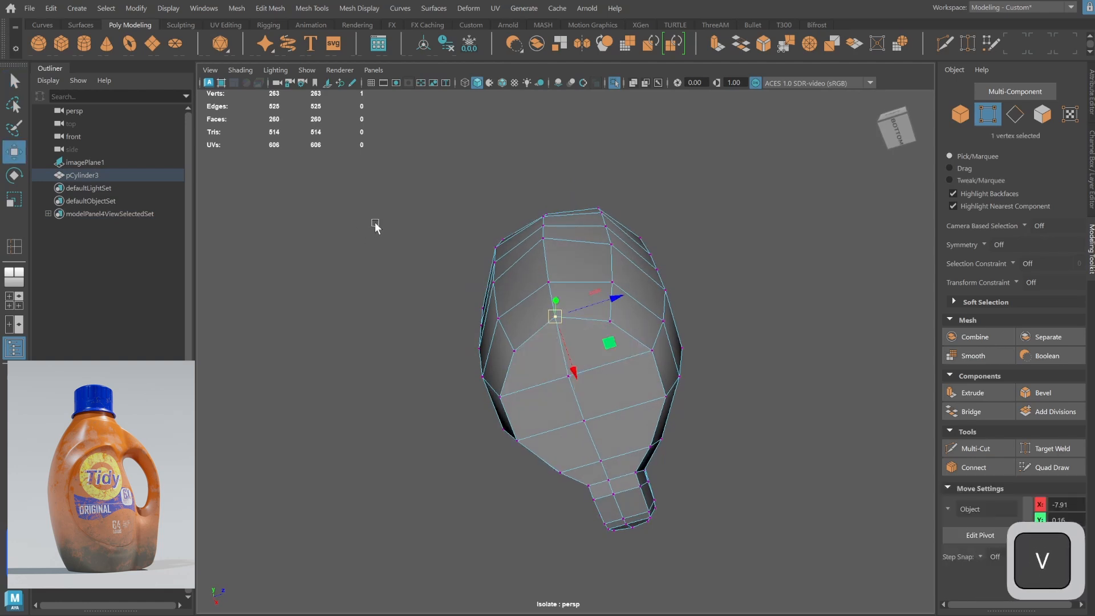
left_click_drag(375, 221, 792, 532)
right_click_drag(707, 295, 730, 255, "shift")
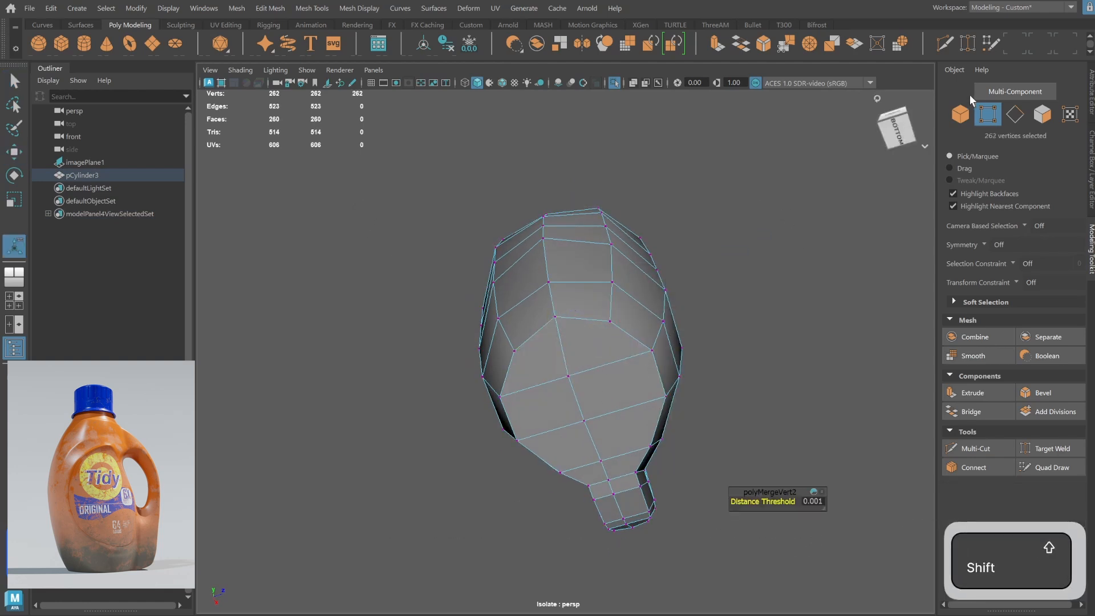
Examine the bottle's closed base, body and handle from several sides in smooth preview.
key("F8")
left_click_drag(779, 319, 679, 487, "alt")
key("3")
left_click(691, 414)
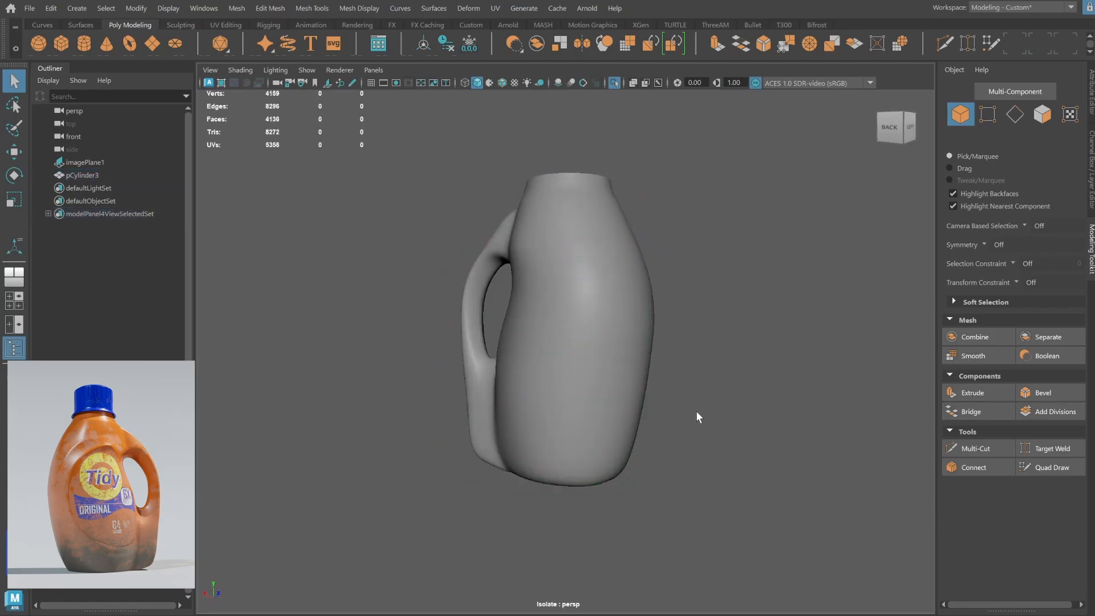
left_click_drag(697, 416, 621, 420, "alt")
left_click(617, 409)
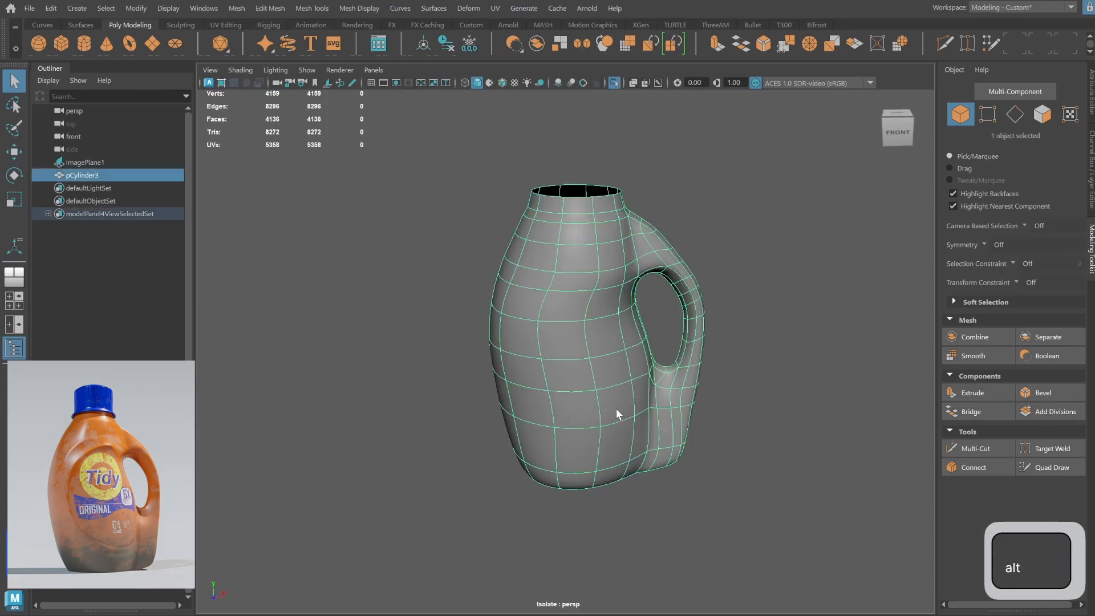
key("1")
mouse_move(593, 254)
left_mouse_down("alt")
mouse_move(541, 245)
mouse_move(565, 242)
mouse_move(609, 263)
left_mouse_up("alt")
key("3")
left_click(716, 318)
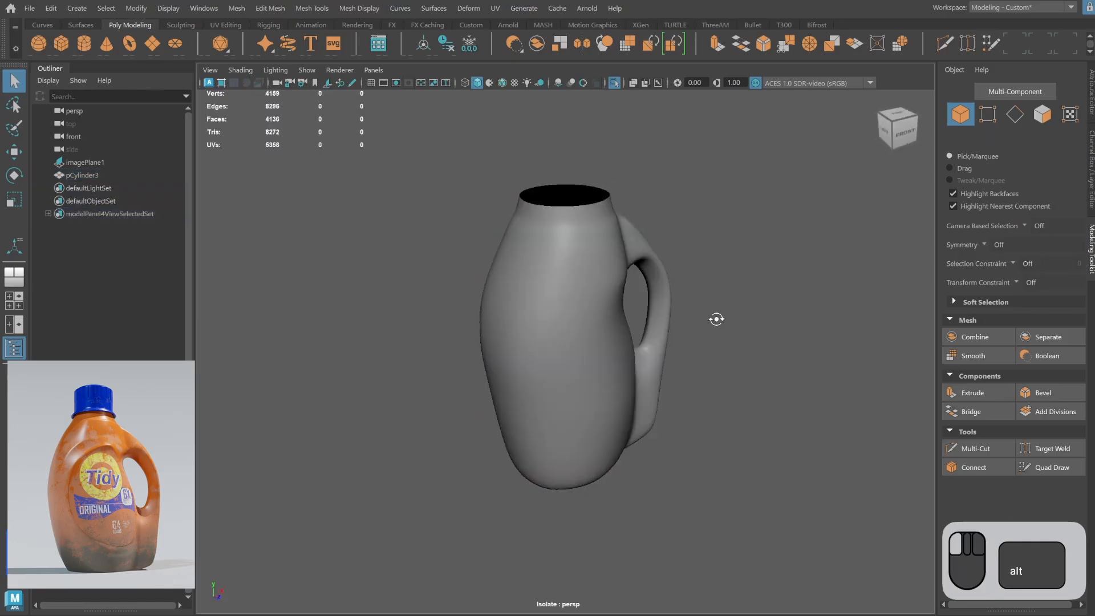
left_click_drag(716, 317, 748, 311, "alt")
In the front view, move the vertices along the side opposite the handle, down to the base corner, onto the reference outline.
key("ctrl+z")
key("1")
left_click_drag(667, 299, 654, 293, "alt")
key("space")
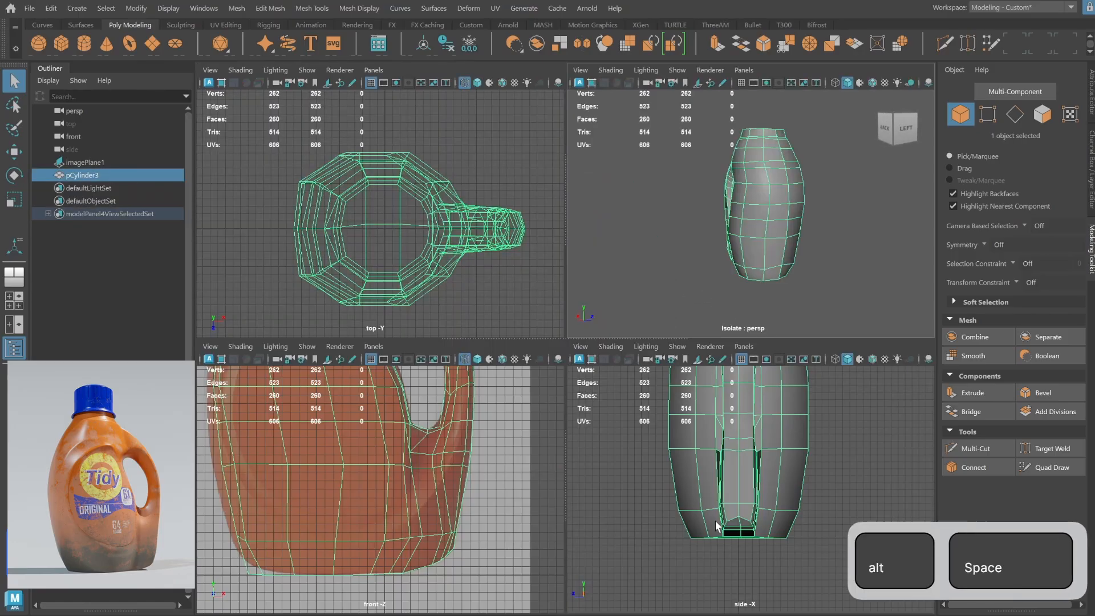
middle_click_drag(474, 542, 485, 479, "alt")
right_click_drag(484, 480, 316, 515, "alt")
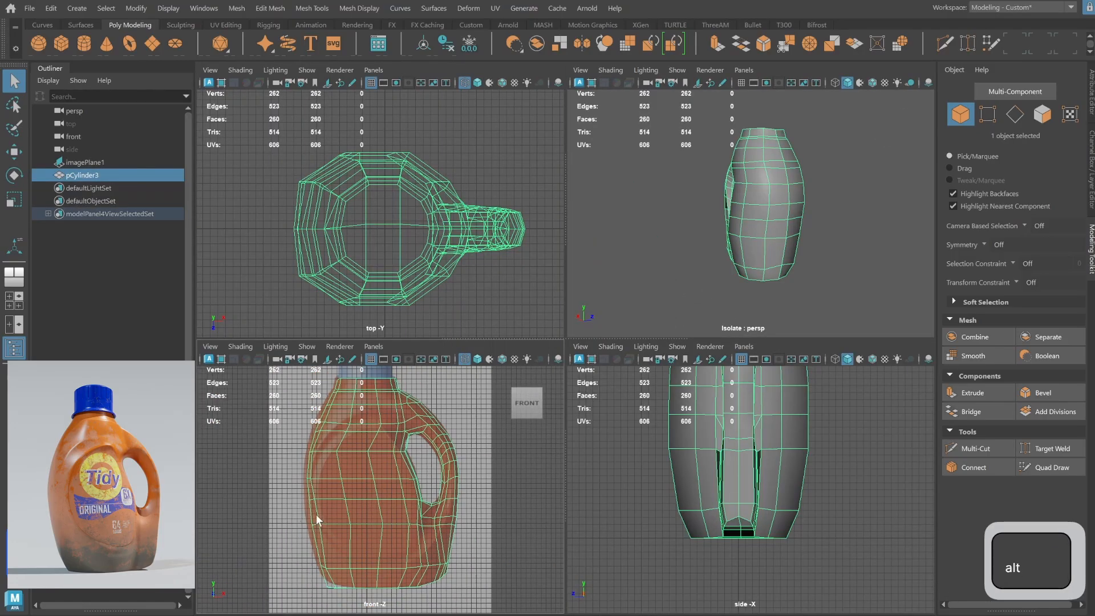
key("space")
left_click(988, 114)
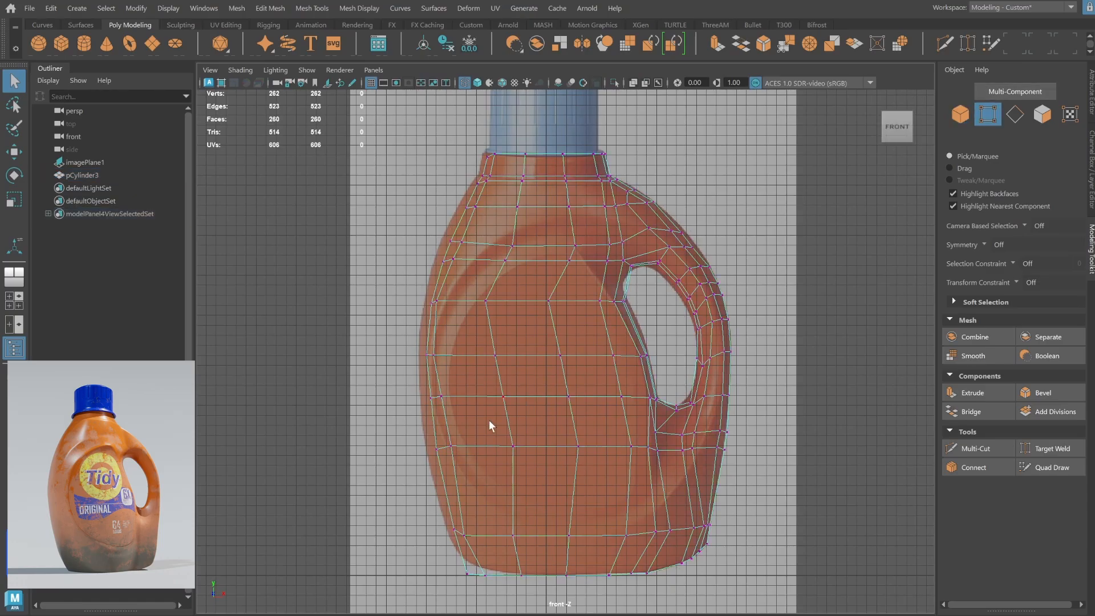
left_click_drag(495, 561, 461, 584)
key("w")
left_click(458, 557)
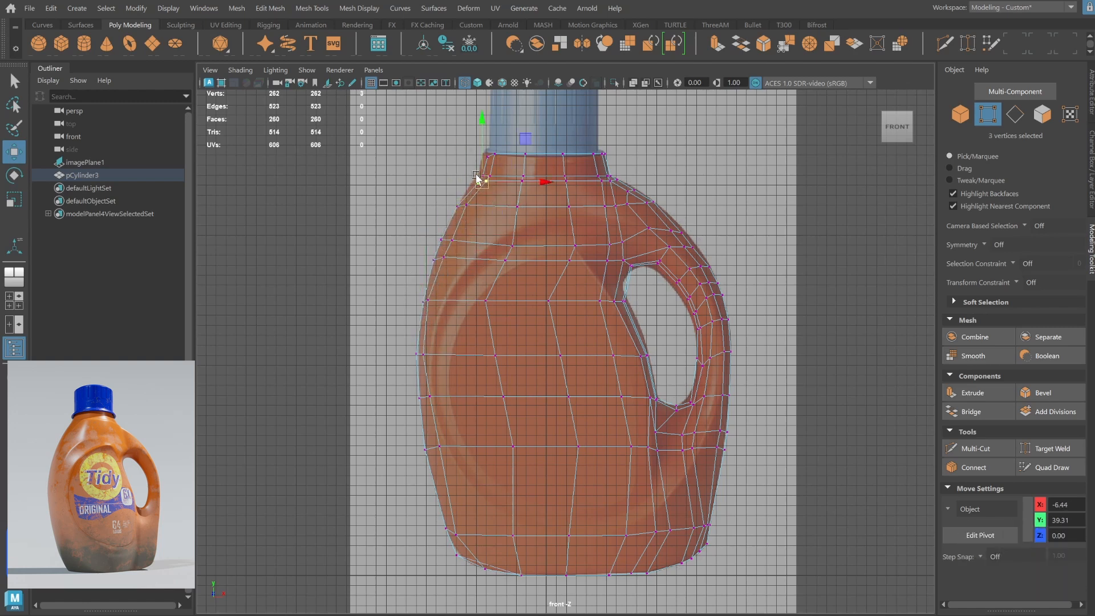
Fine-tune the neck rim and shoulder vertices on the side opposite the handle to follow the reference outline.
left_click_drag(483, 153, 483, 162)
key("ctrl+z")
middle_click_drag(484, 154, 495, 292, "alt")
right_click_drag(495, 293, 420, 214, "alt")
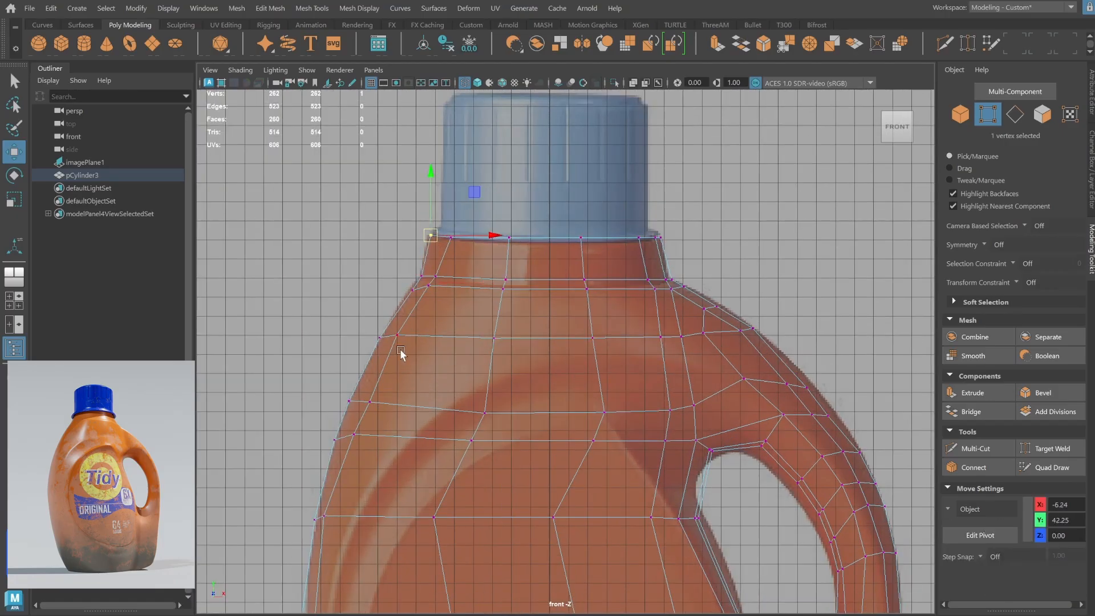
right_click_drag(358, 445, 301, 416, "alt")
key("space")
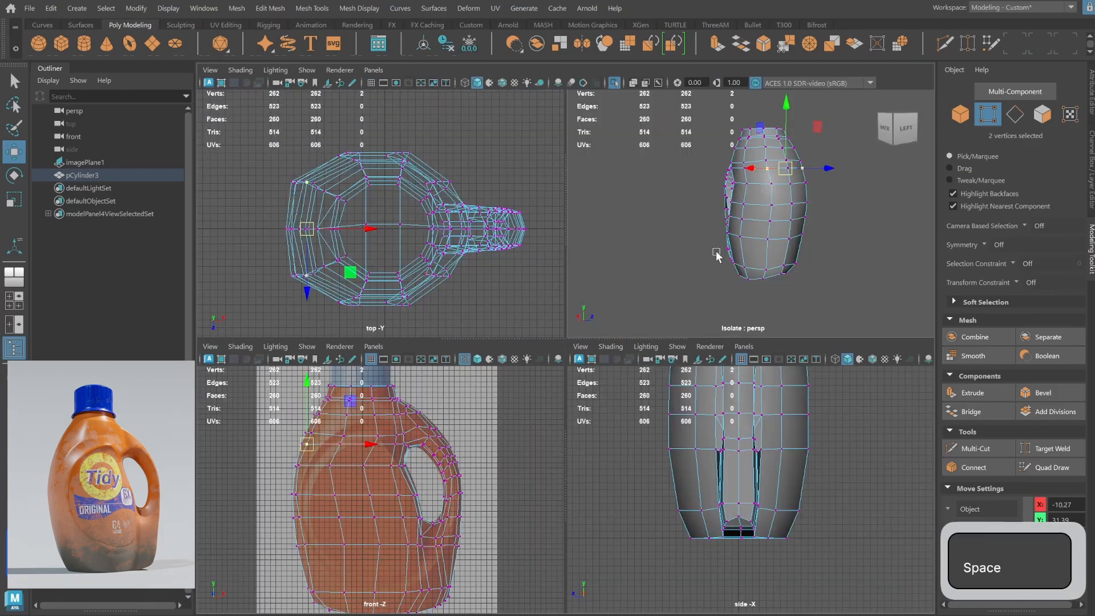
Inspect the adjusted silhouette and the base in perspective with smooth preview.
key("space")
left_click_drag(717, 250, 574, 312, "alt")
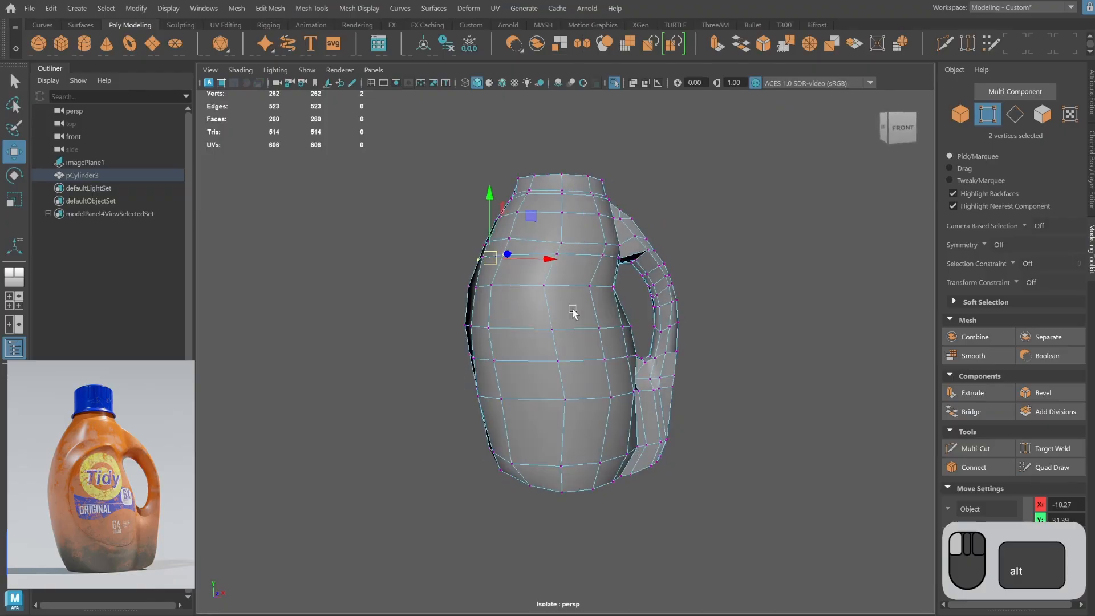
key("3")
left_click(961, 115)
left_click(781, 234)
left_click_drag(560, 368, 639, 320, "alt")
left_click(625, 380)
Return the bottle to its unsmoothed display and check its mesh for problem faces with Cleanup.
key("1")
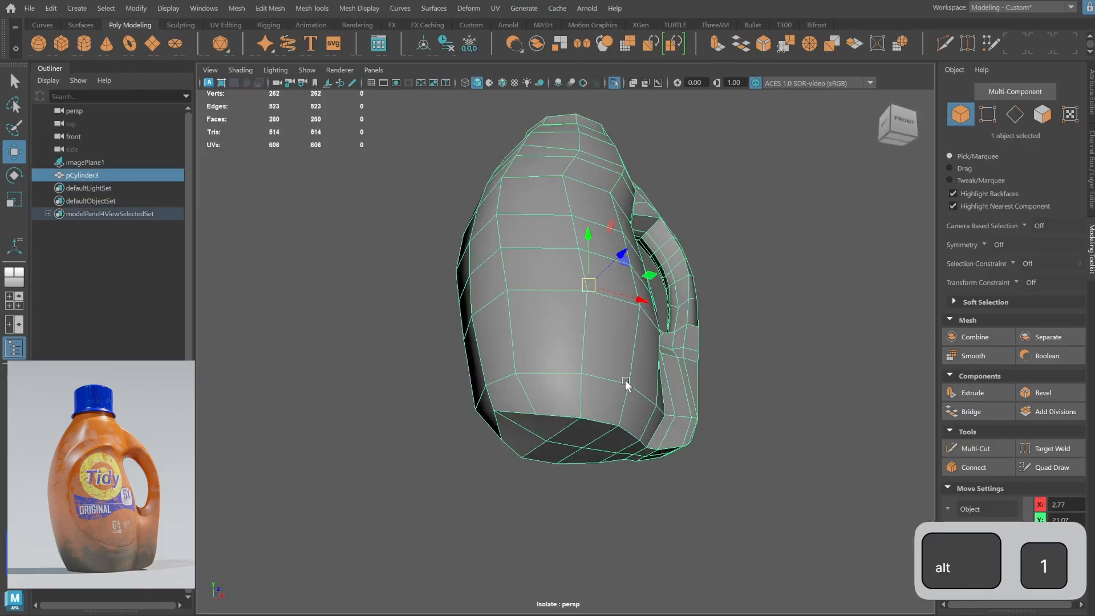
left_click_drag(625, 380, 667, 354, "alt")
left_click(237, 9)
left_click(279, 306)
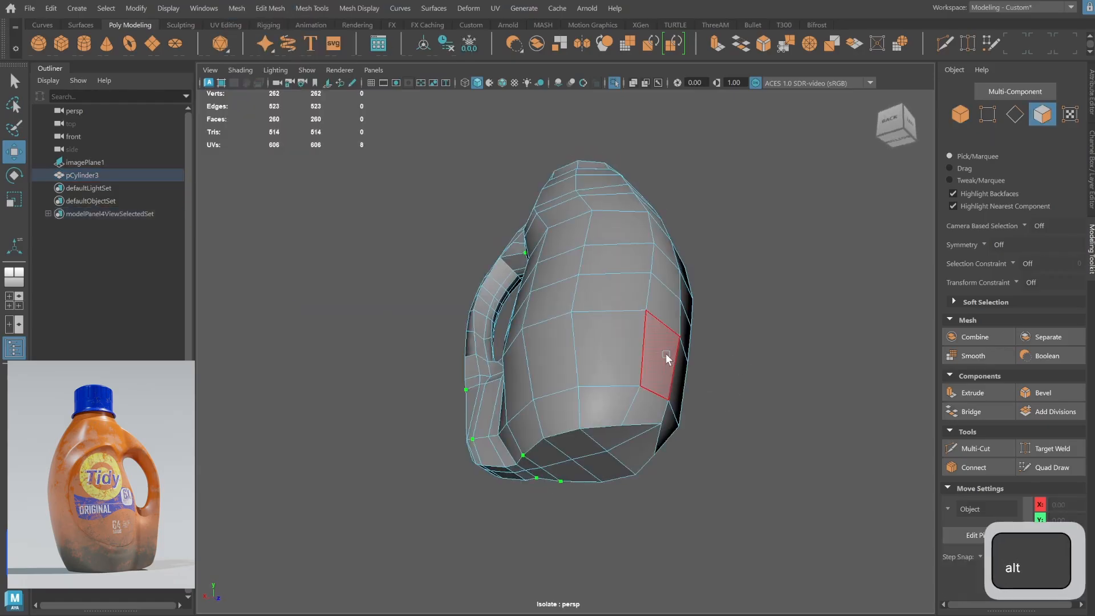
left_click(962, 115)
Bevel the edge loops around the base, along the handle's outer sides and around the neck's lower edge with a narrow, multi-segment bevel.
left_click(1014, 115)
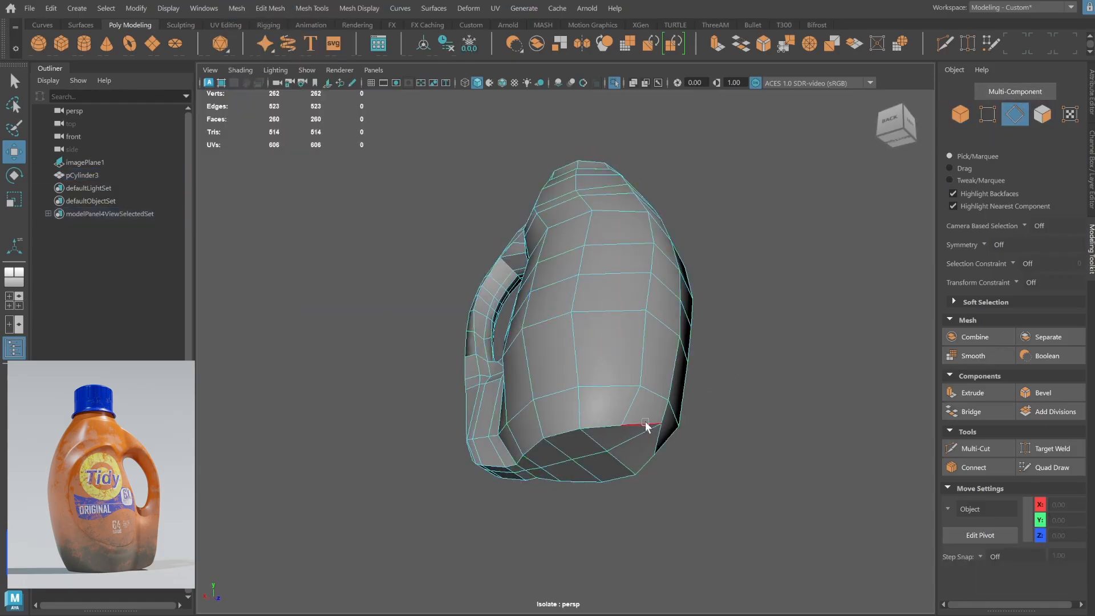
double_click(608, 425)
left_click_drag(607, 426, 661, 383, "alt")
double_click(467, 386, "shift")
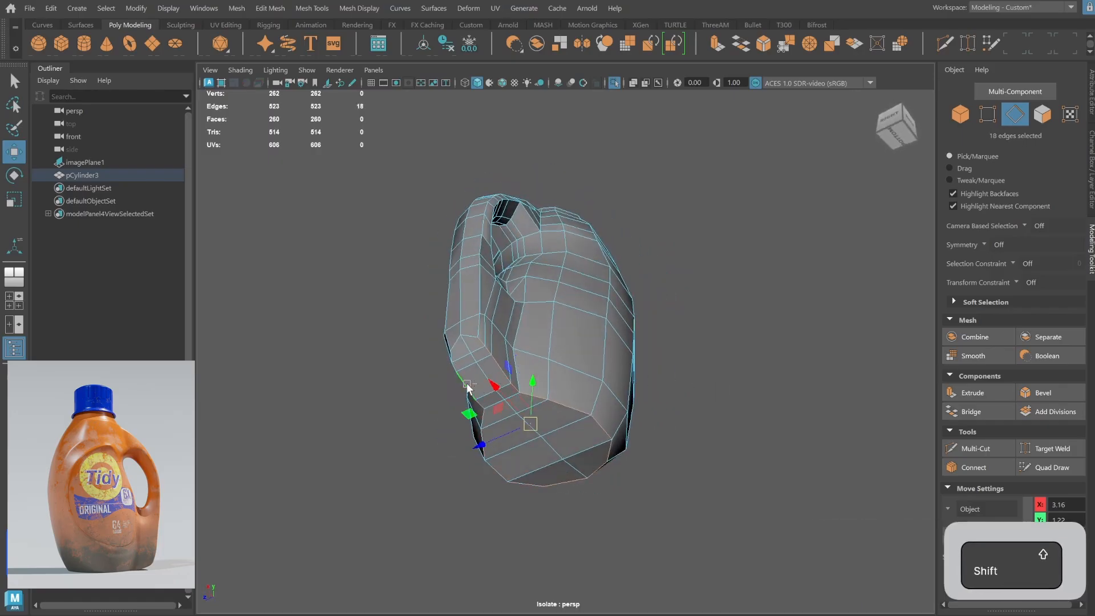
double_click(455, 339, "shift")
double_click(452, 326, "shift")
left_click_drag(453, 327, 530, 235, "alt")
left_click_drag(525, 245, 489, 276, "alt")
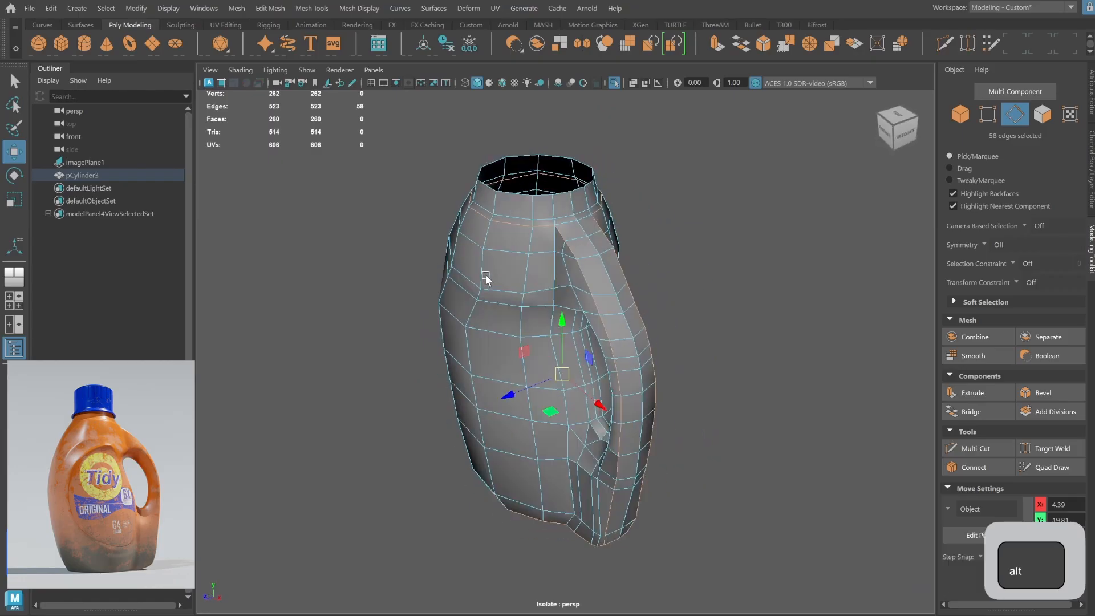
left_click(584, 218, "shift")
mouse_move(725, 305)
left_mouse_down("alt")
mouse_move(679, 306)
mouse_move(709, 288)
mouse_move(726, 300)
left_mouse_up("alt")
right_click_drag(725, 294, 770, 292, "shift")
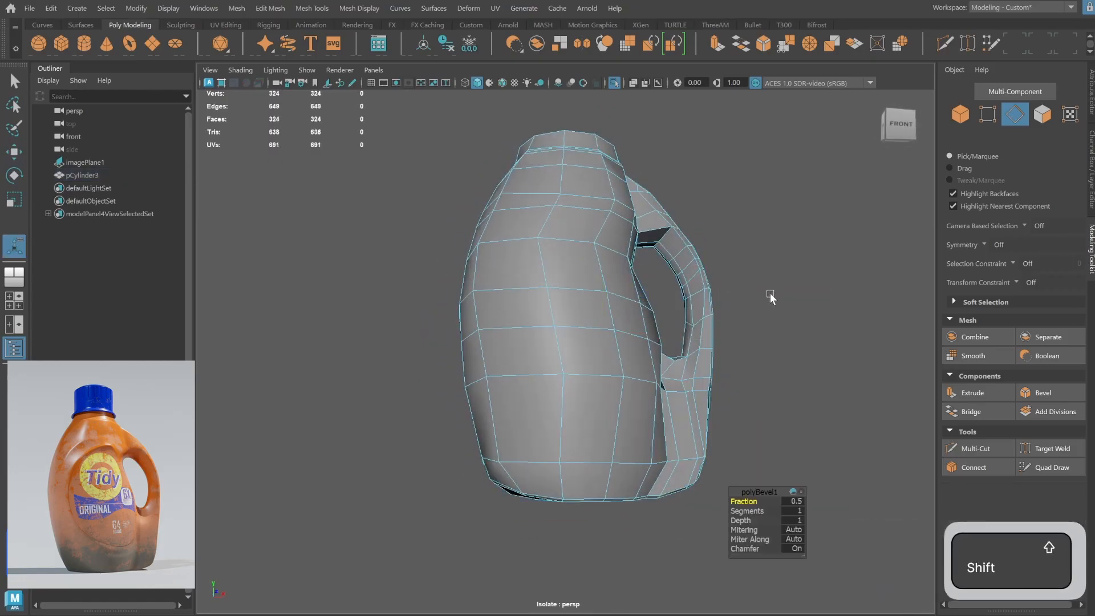
left_click_drag(770, 293, 614, 277, "alt")
left_click_drag(741, 443, 768, 350, "alt")
Examine the bevelled base, handle and neck edges from both sides in smooth preview.
key("q")
key("3")
left_click(968, 115)
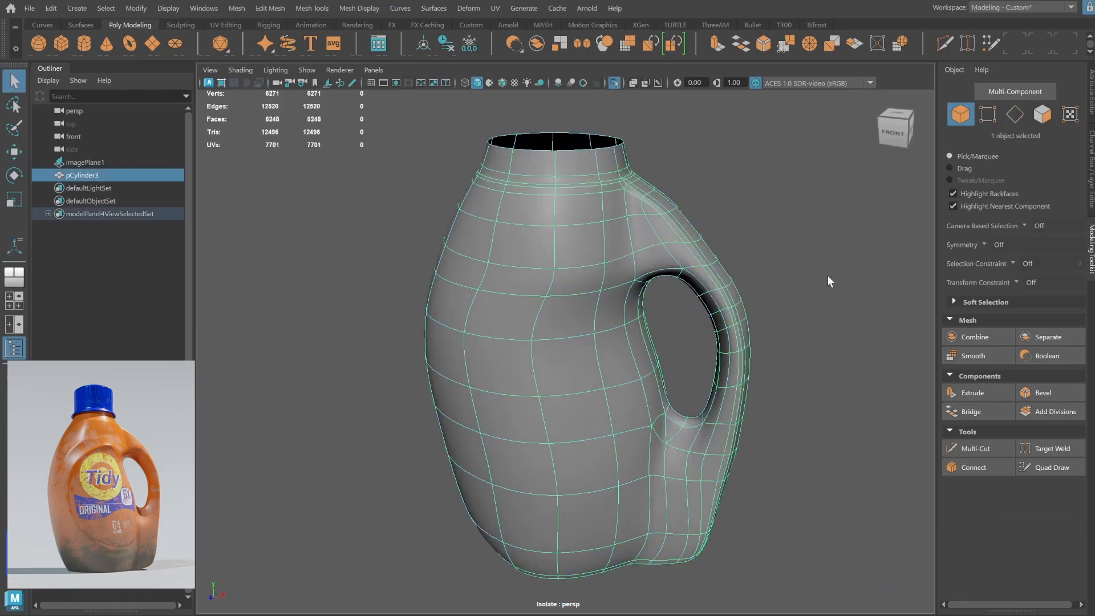
left_click(827, 281)
scroll(827, 281, "down", 3)
left_click_drag(628, 302, 516, 294, "alt")
scroll(628, 301, "up", 3)
left_click(601, 294)
In the front view, move the vertices around the handle opening's inner edge to follow the reference hole.
key("space")
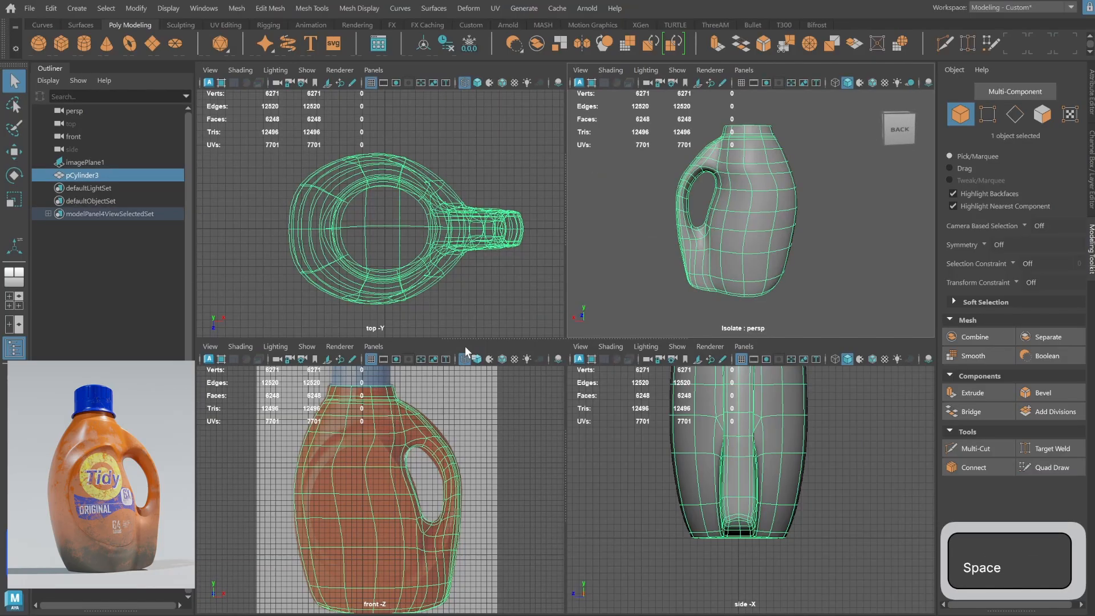
key("space")
right_click_drag(535, 361, 758, 364, "alt")
key("1")
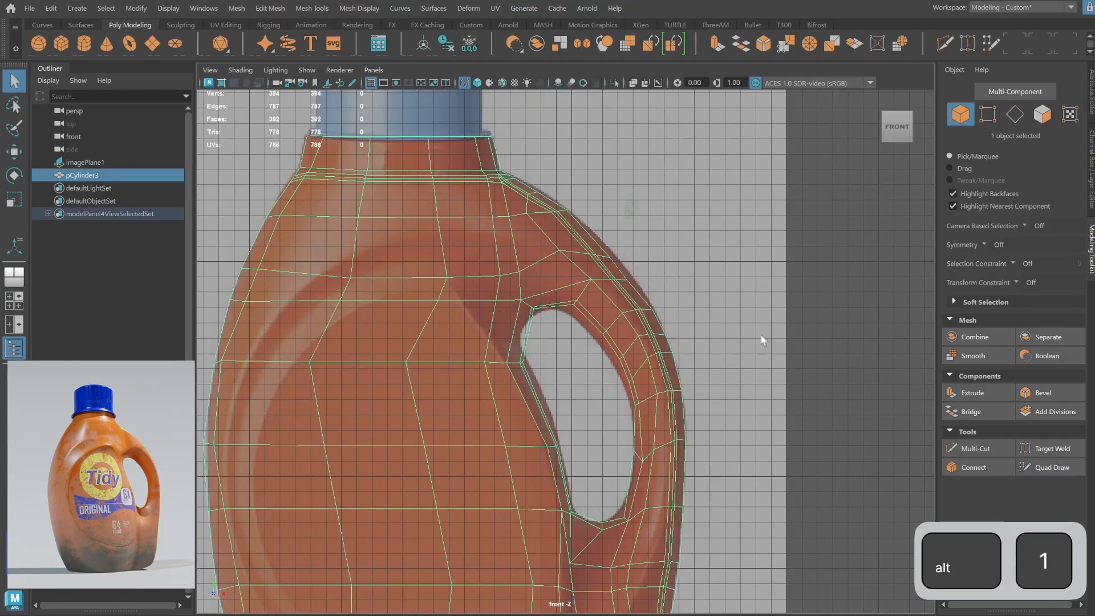
left_click(988, 114)
key("w")
left_click_drag(624, 263, 621, 275)
middle_click_drag(565, 311, 576, 279, "alt")
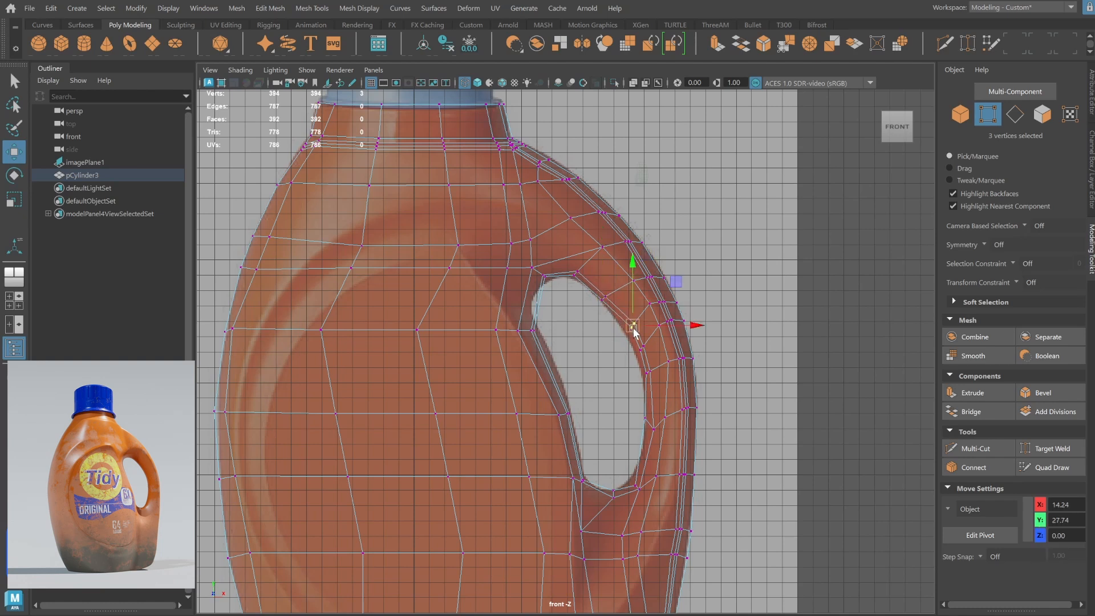
left_click_drag(635, 340, 650, 355)
left_click_drag(643, 348, 646, 370)
mouse_move(632, 481)
left_mouse_down()
mouse_move(644, 495)
mouse_move(635, 483)
left_mouse_up()
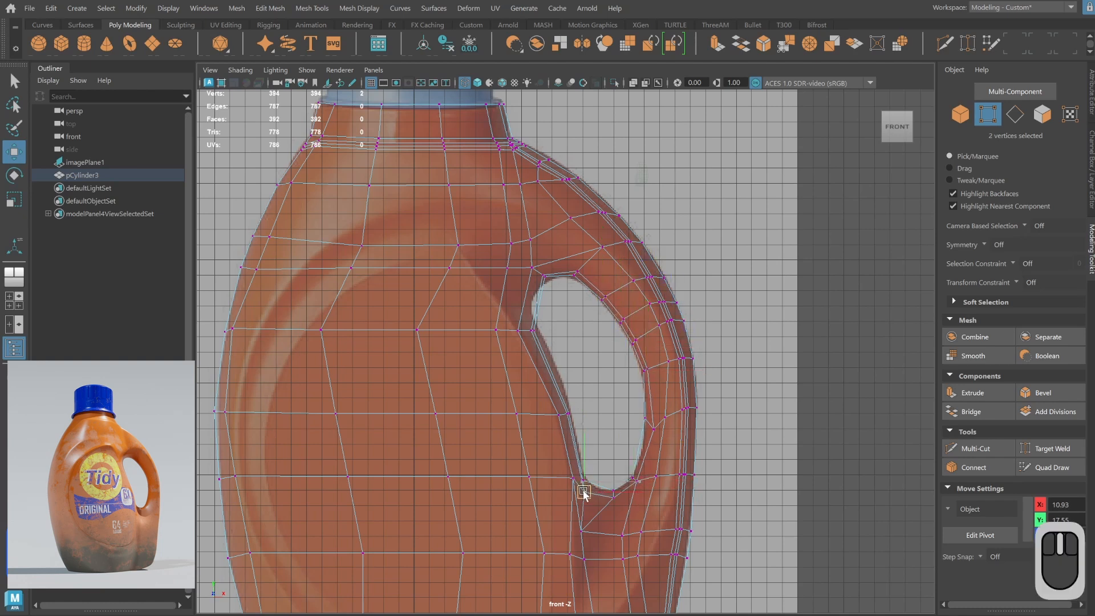
left_click_drag(525, 323, 536, 334)
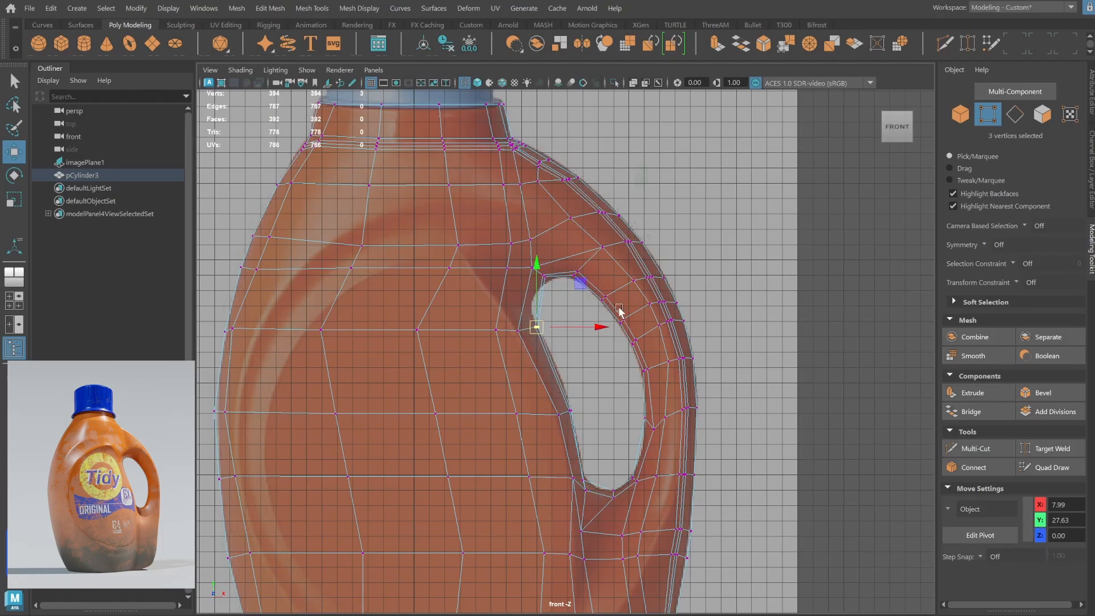
Insert a horizontal edge loop around the body at the upper part of the handle opening.
left_click(967, 118)
right_click_drag(569, 186, 481, 213, "shift")
left_click(502, 297)
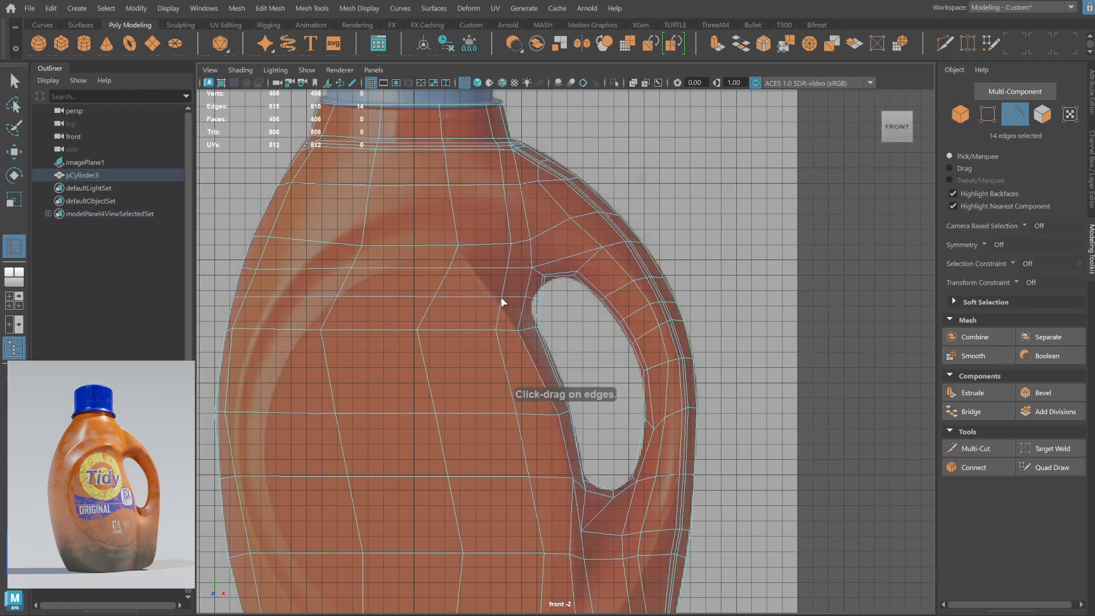
key("q")
Move the new loop's vertices beside the handle opening and the neighbouring outline vertices on the opposite side to match the reference.
left_click(981, 118)
key("w")
mouse_move(519, 289)
left_mouse_down()
mouse_move(546, 307)
mouse_move(503, 302)
left_mouse_up()
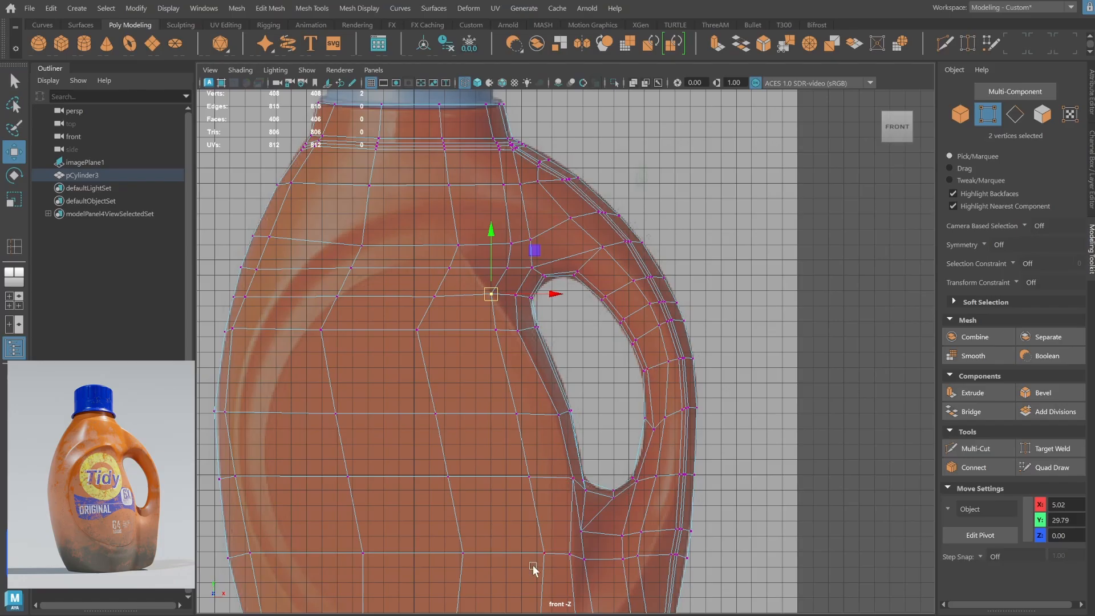
middle_click_drag(233, 330, 237, 333)
Adjust the body vertices just above the base corner opposite the handle to smooth the lower outline.
middle_click_drag(491, 461, 488, 348, "alt")
right_click_drag(488, 348, 455, 350, "alt")
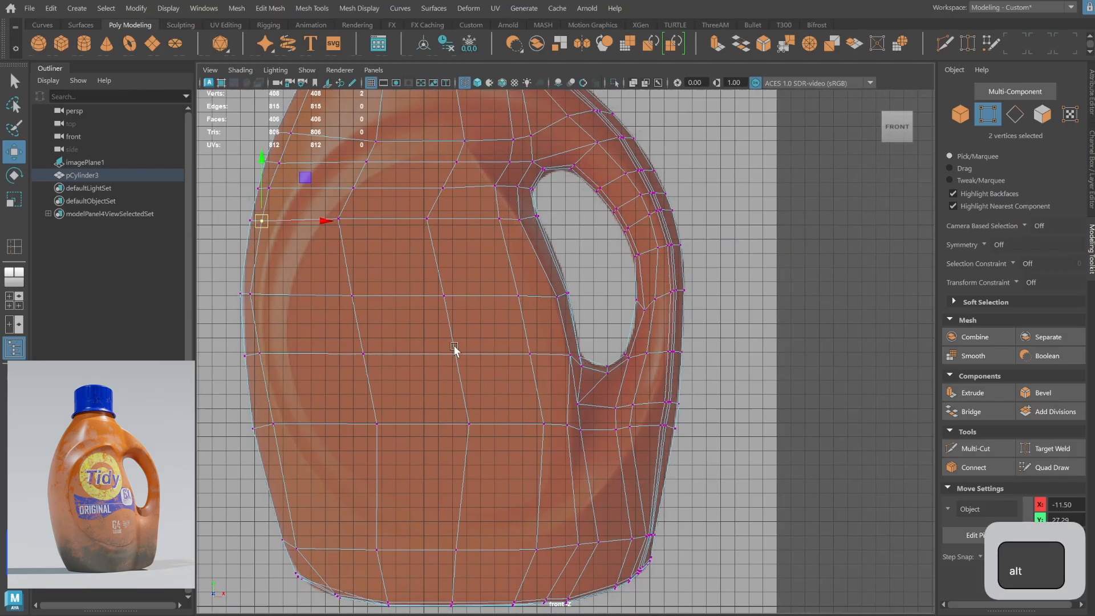
left_click_drag(289, 539, 302, 559)
middle_click_drag(300, 548, 309, 541)
left_click(341, 583)
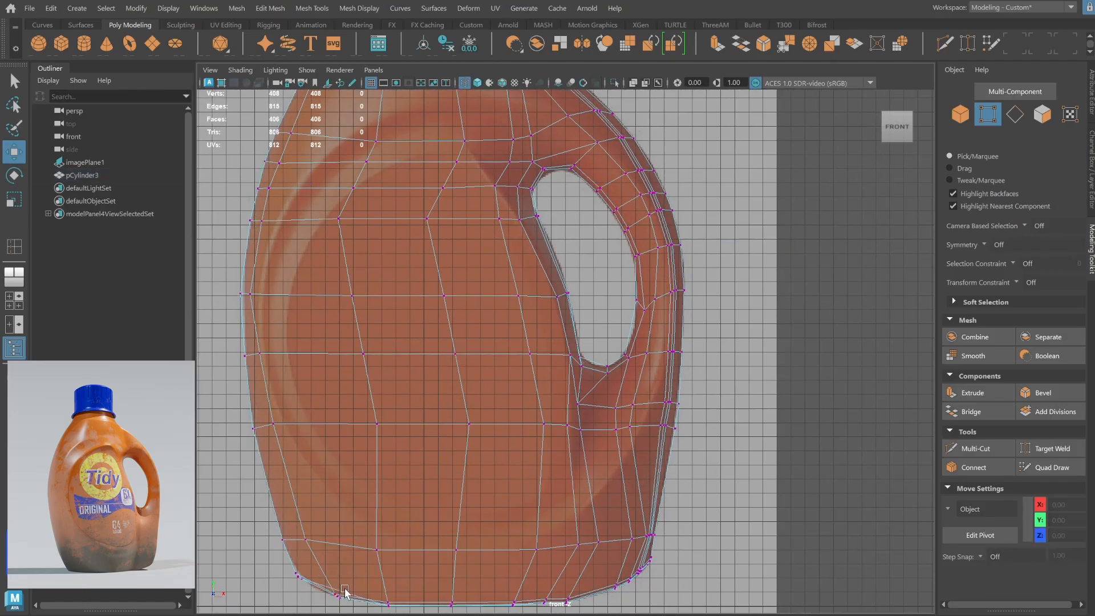
key("ctrl+z")
Inspect the reshaped handle opening and lower body in perspective with smooth preview.
key("space")
key("space")
left_click(964, 109)
left_click_drag(616, 374, 606, 423, "alt")
key("3")
left_click(705, 377)
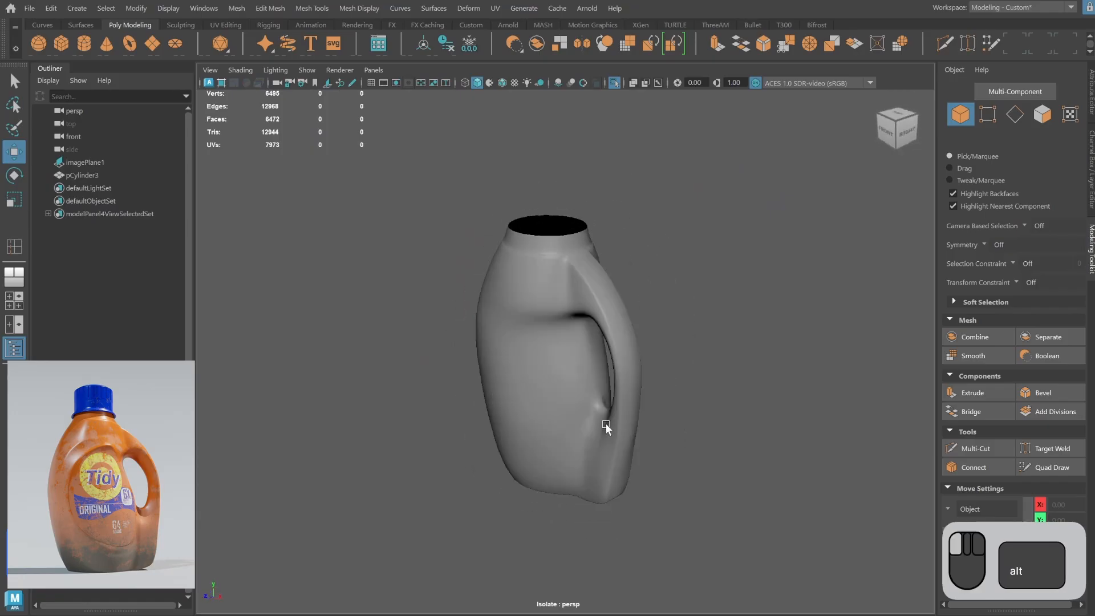
Switch off the smooth preview and run Cleanup again to check the edited bottle mesh.
left_click(625, 427)
key("1")
left_click(243, 9)
left_click(265, 306)
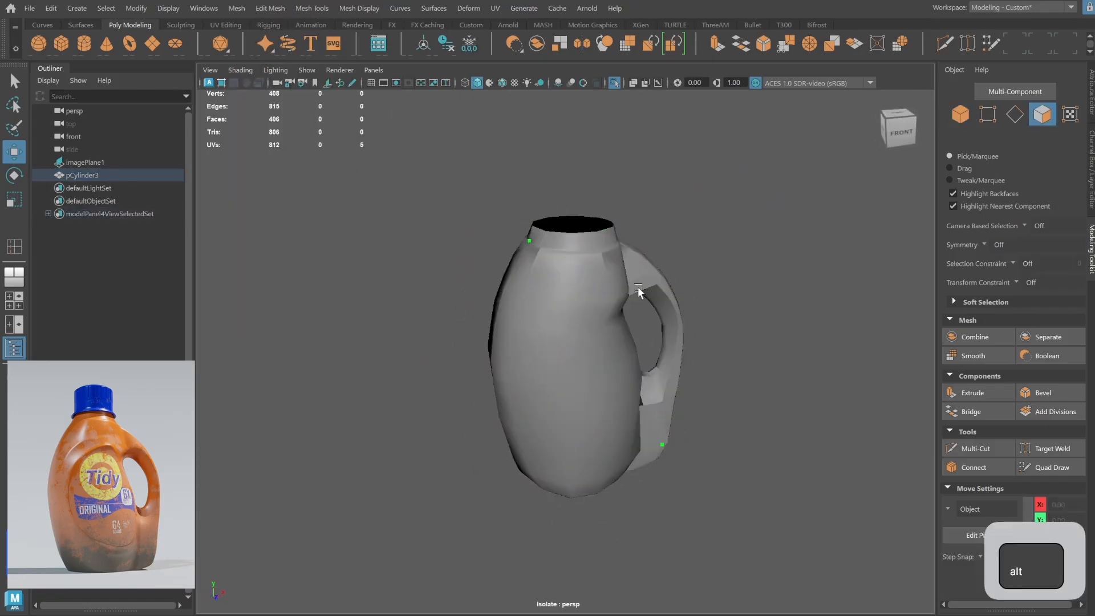
Bevel the edge loop at the lower end of the bottle's neck with a fraction of 0.2.
left_click_drag(641, 293, 576, 290, "alt")
right_click_drag(577, 290, 799, 225, "alt")
middle_click_drag(606, 216, 611, 304, "alt")
right_click_drag(610, 308, 804, 268, "alt")
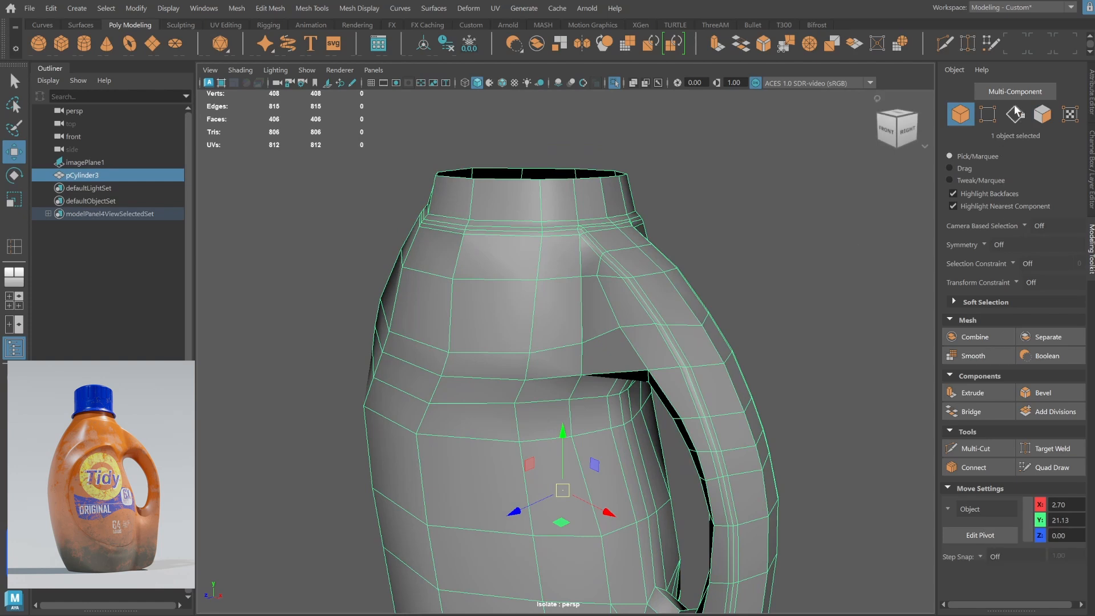
key("F10")
double_click(557, 218)
right_click_drag(645, 194, 712, 225, "shift")
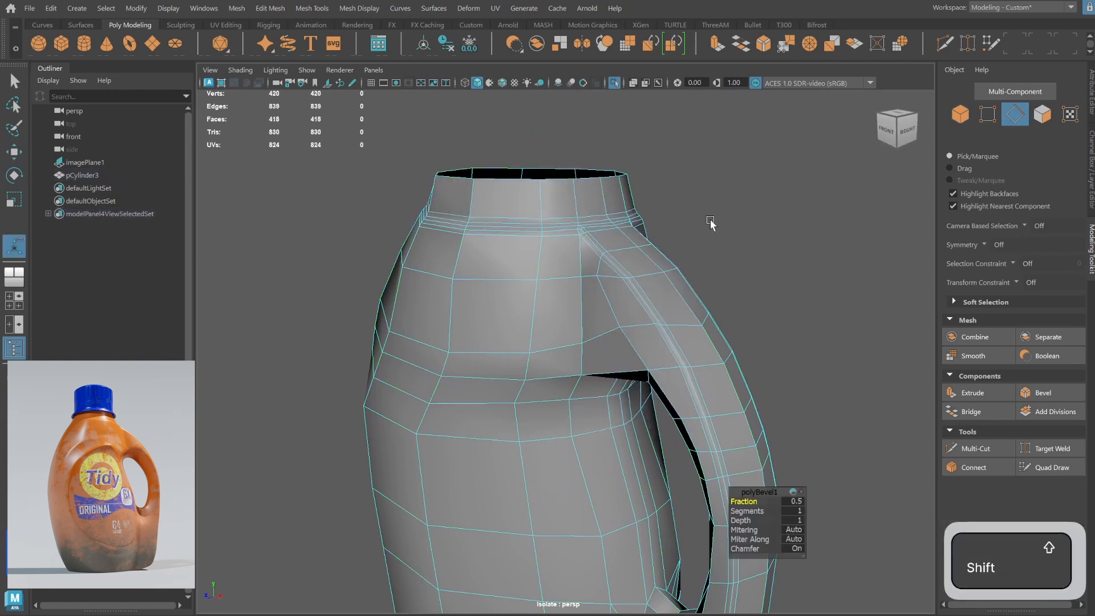
left_click_drag(712, 224, 747, 251, "alt")
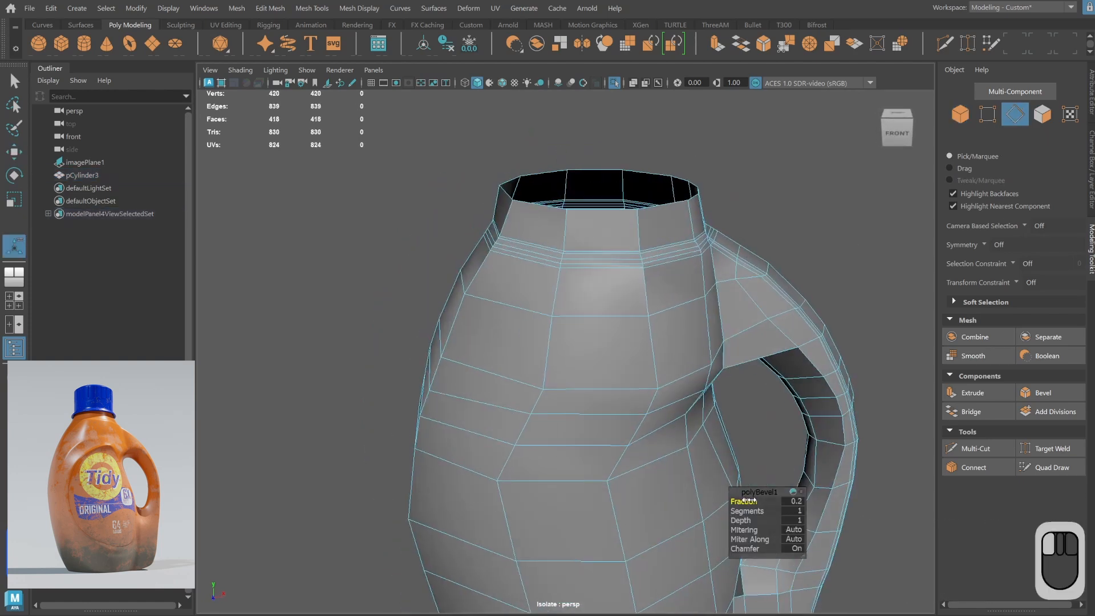
left_click_drag(656, 366, 674, 268, "alt")
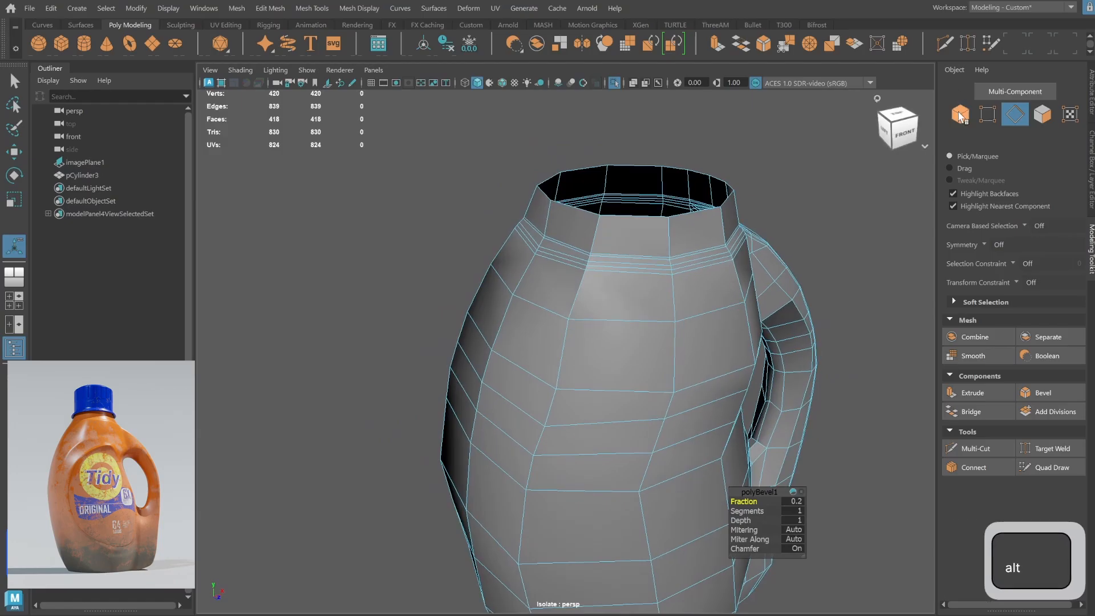
Inspect the beveled neck and the whole bottle in perspective with smooth preview.
left_click(960, 115)
right_click_drag(799, 274, 754, 288, "alt")
key("3")
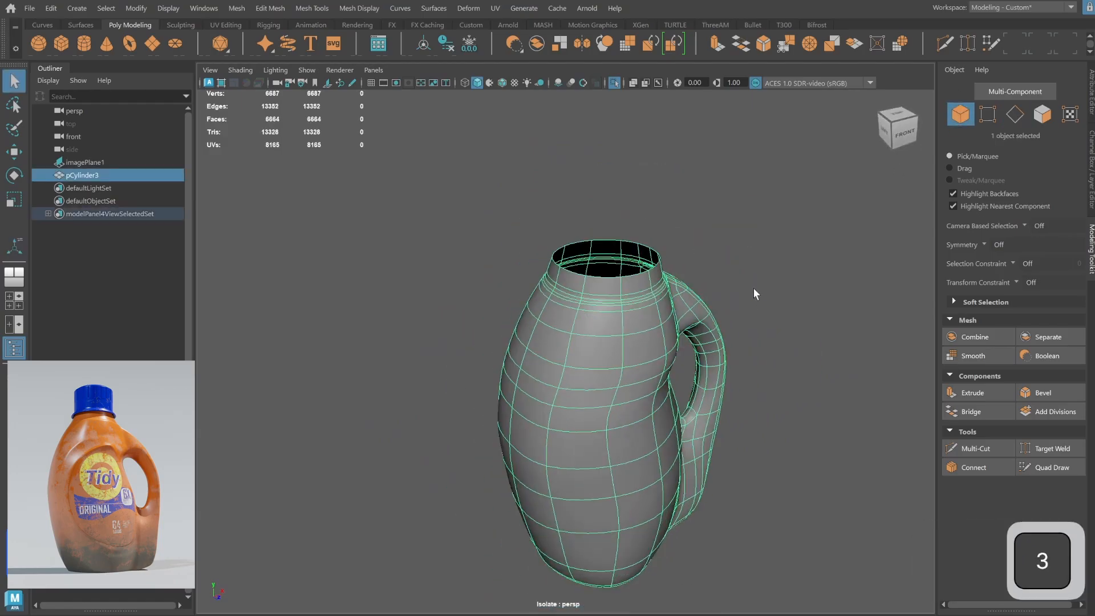
left_click(764, 290)
left_click_drag(775, 297, 672, 296, "alt")
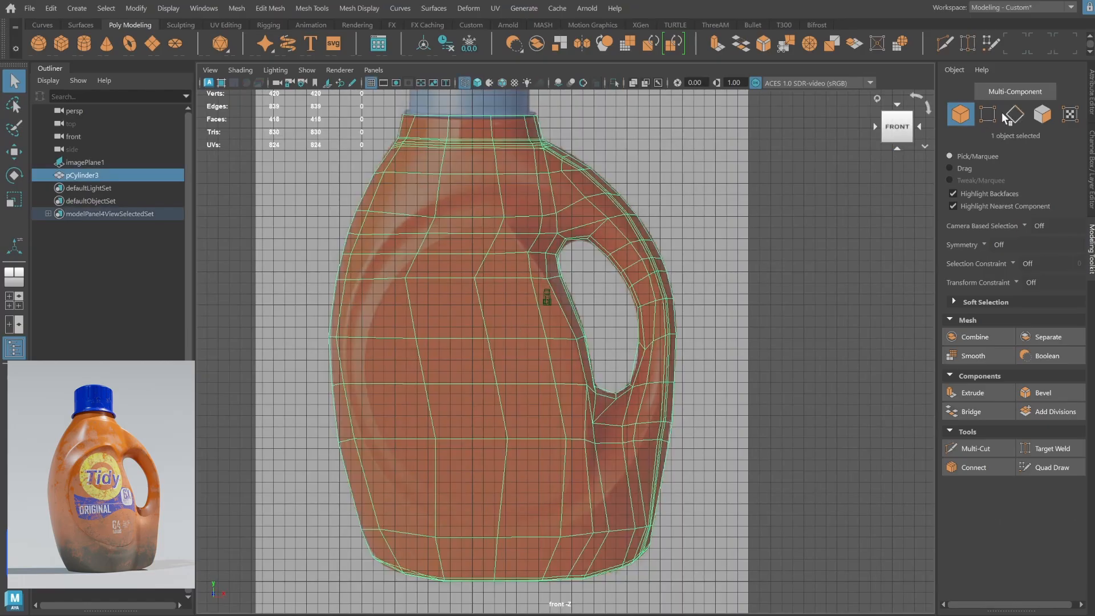
Move the middle body vertices on the side opposite the handle outward to follow the curved label outline in the front view.
left_click(1004, 116)
left_click_drag(409, 331, 399, 283)
key("w")
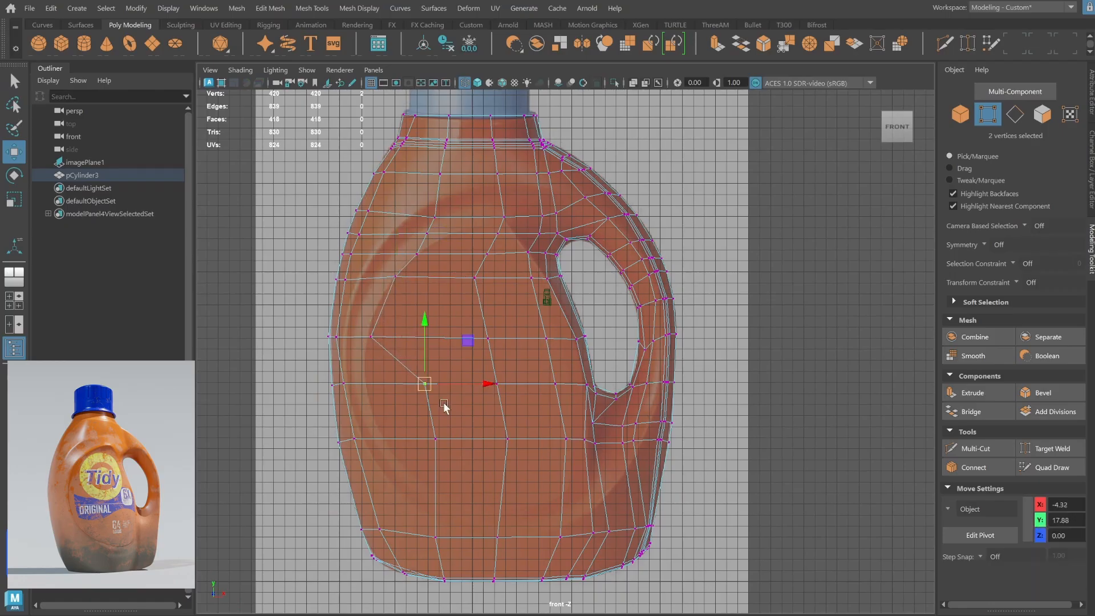
middle_click_drag(426, 385, 368, 383)
left_click_drag(424, 428, 445, 449)
middle_click_drag(438, 438, 380, 439)
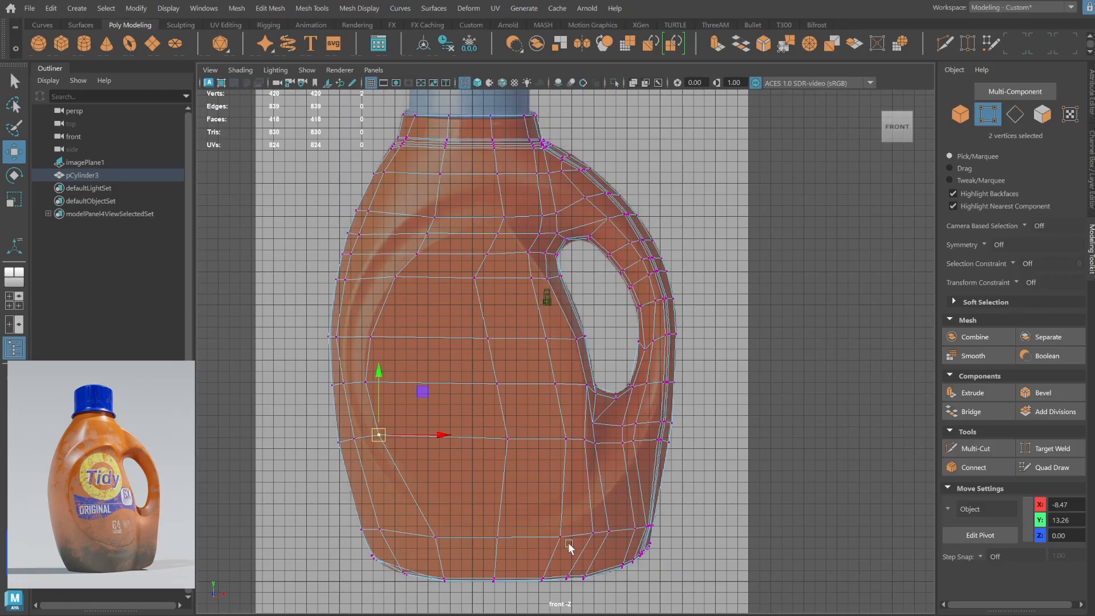
middle_click_drag(611, 543, 562, 547)
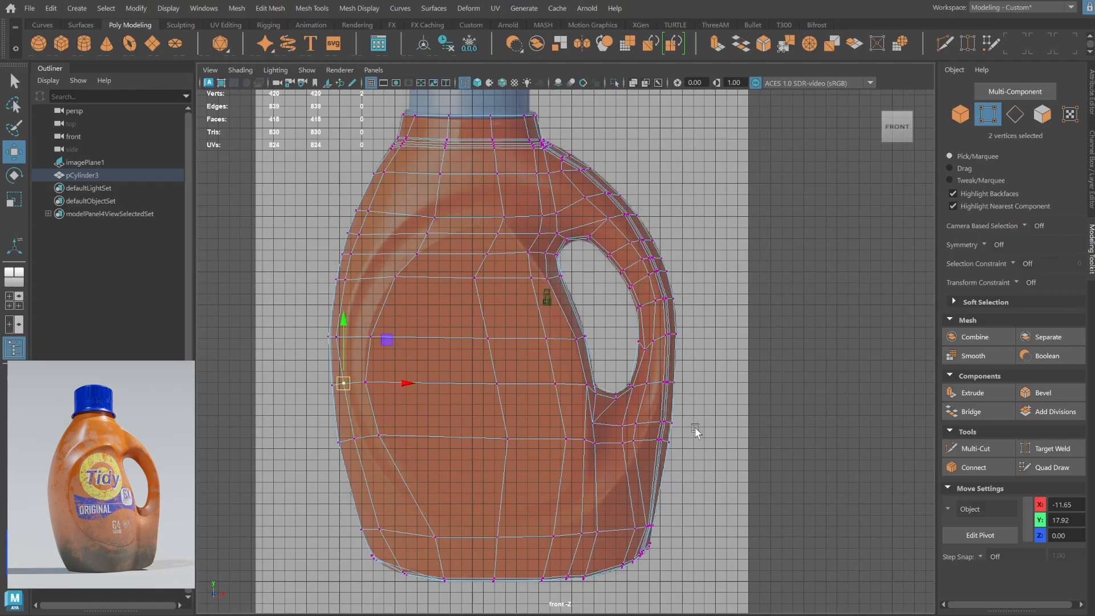
Undo the last vertex change and shift the lower body vertex pair toward the middle of the base.
left_click_drag(618, 417, 644, 432)
key("ctrl+z")
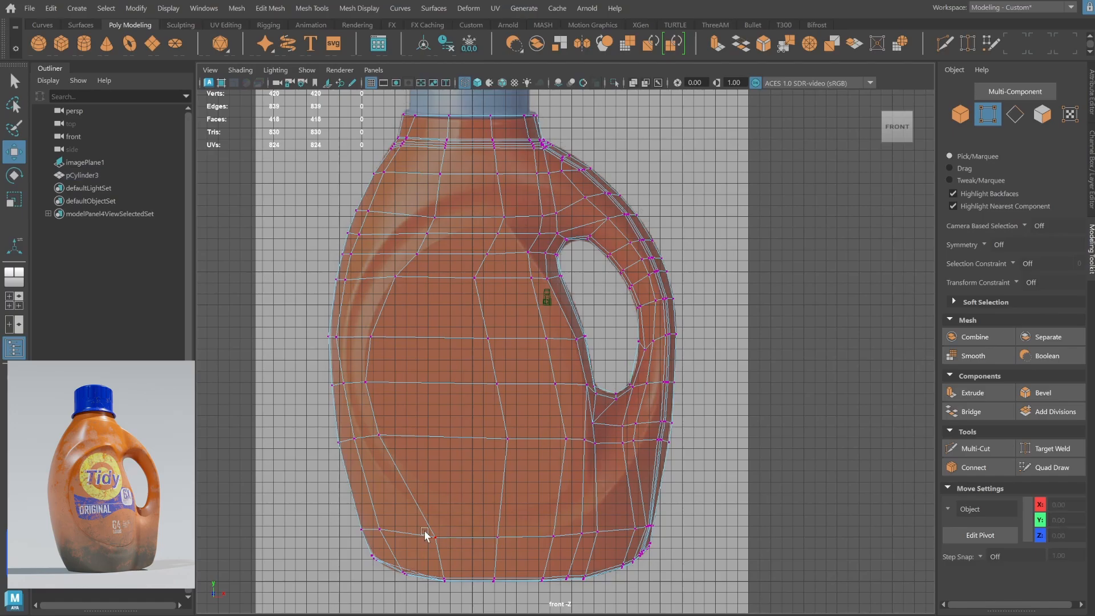
left_click_drag(420, 533, 448, 539)
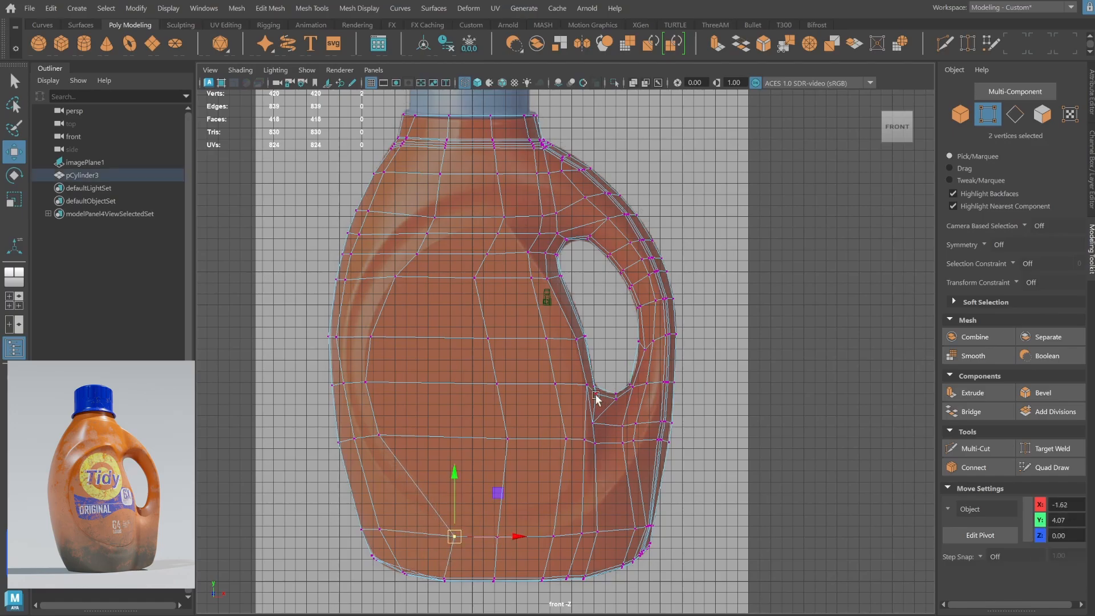
Try to scale the two widest vertices opposite the handle closer together in depth from the top view.
key("space")
key("space")
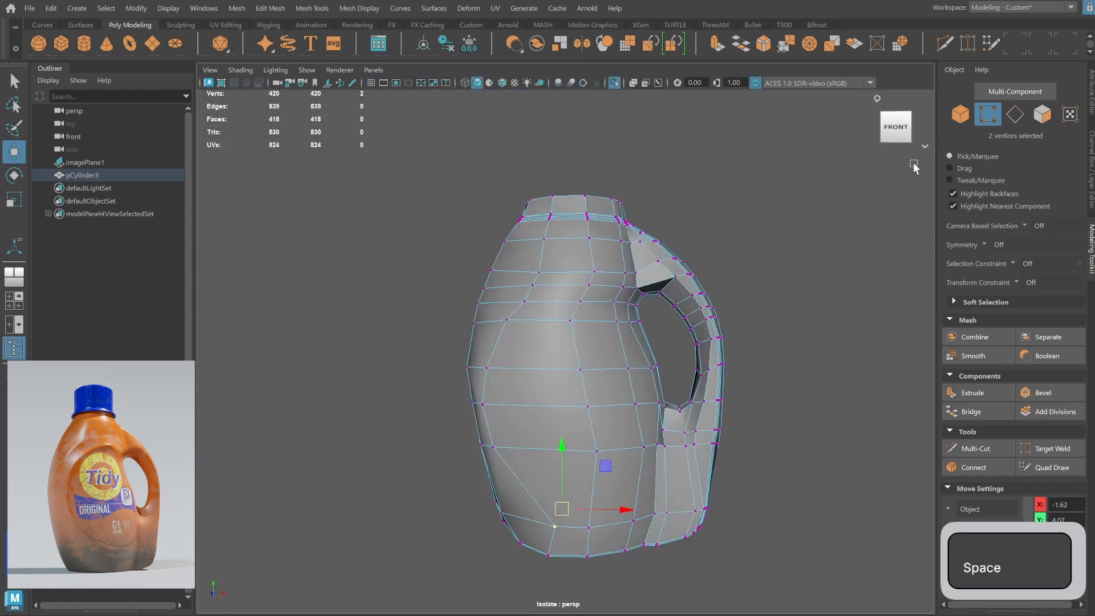
key("F8")
left_click_drag(641, 346, 641, 269, "alt")
key("space")
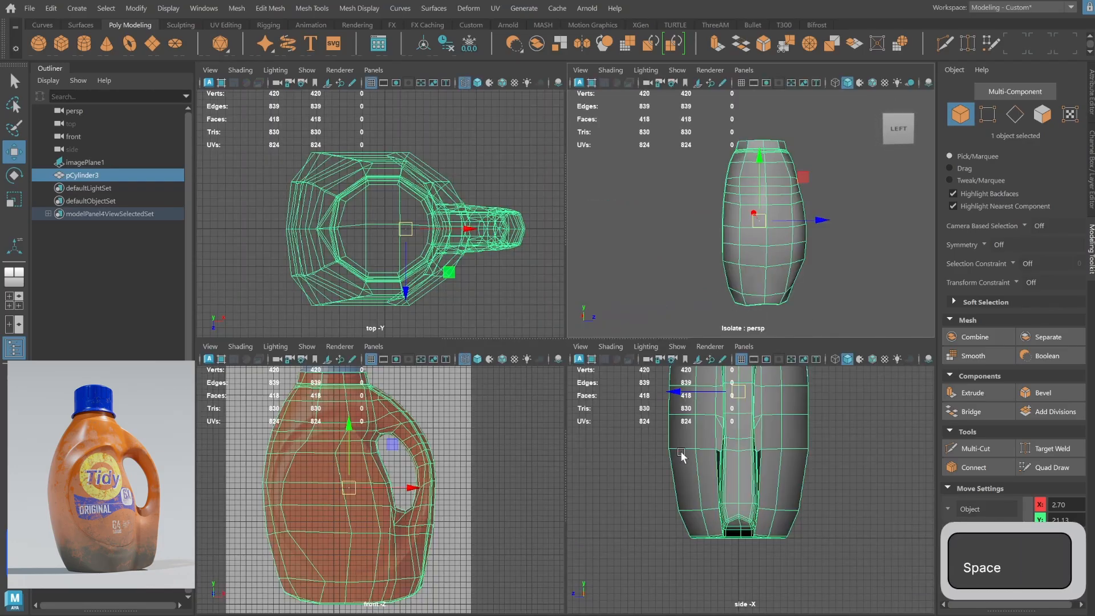
left_click_drag(713, 474, 665, 460, "alt")
key("space")
key("F8")
left_click(427, 229)
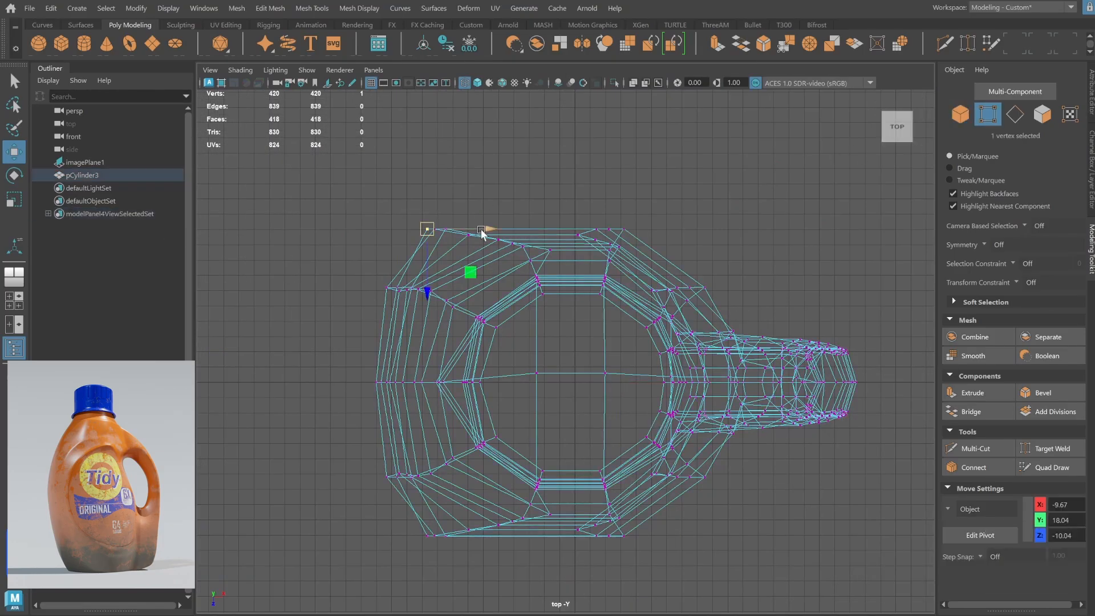
left_click(427, 538, "shift")
key("r")
left_click_drag(427, 445, 428, 432)
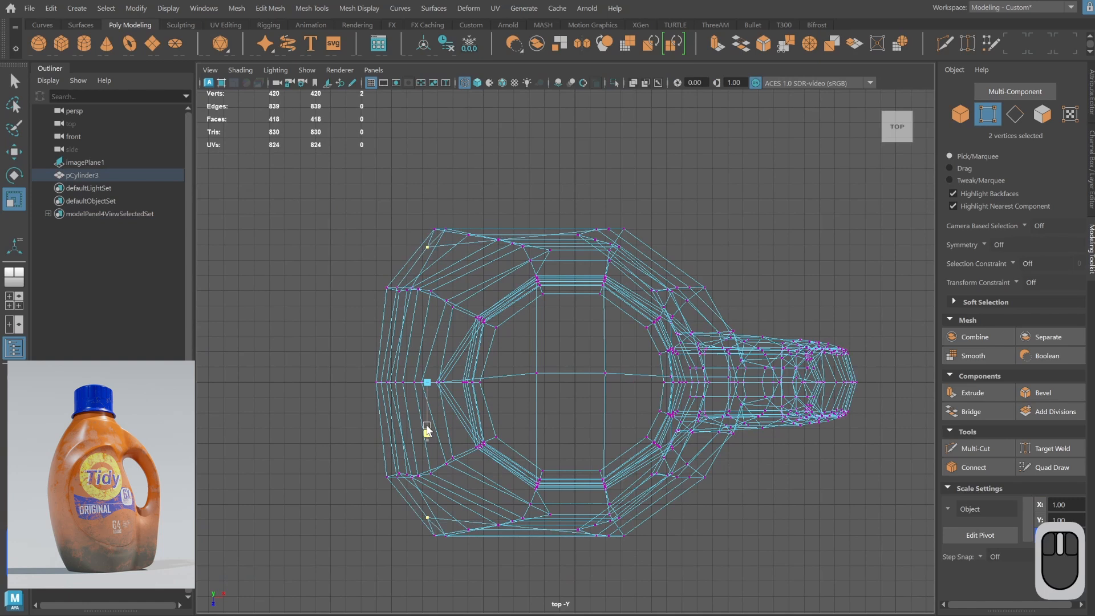
Examine the body's side profile in perspective with smooth preview for unevenness.
key("space")
key("space")
left_click_drag(702, 293, 646, 278, "alt")
key("3")
left_click(963, 116)
left_click(737, 319)
mouse_move(738, 319)
left_mouse_down("alt")
mouse_move(754, 354)
mouse_move(742, 373)
mouse_move(734, 338)
left_mouse_up("alt")
left_click(631, 381)
key("space")
key("space")
key("1")
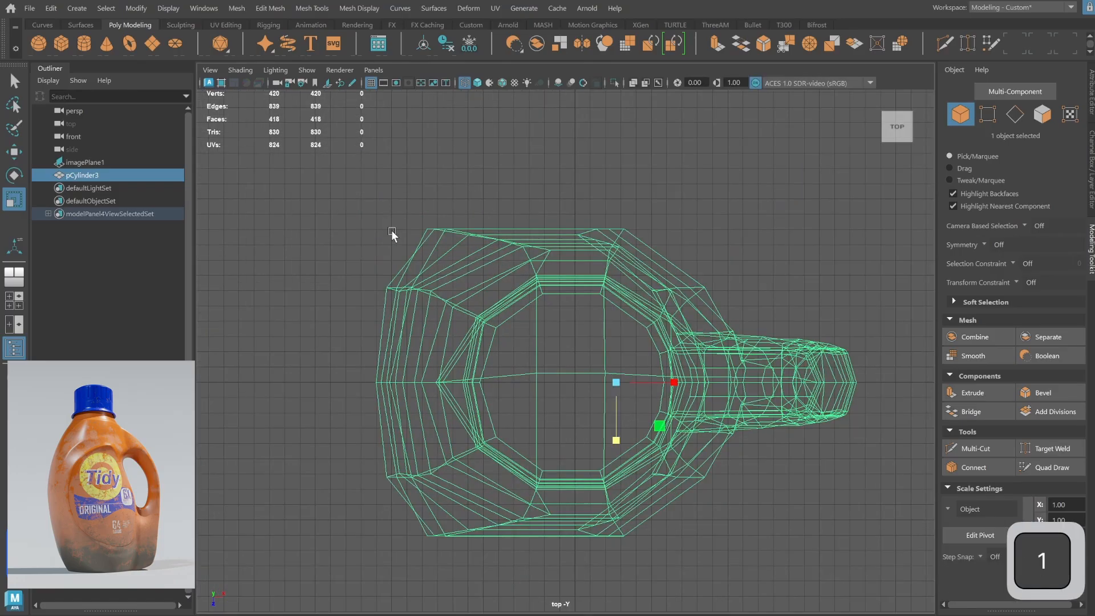
Average the matching lower and middle body vertices on the front and back faces, near the side opposite the handle.
key("space")
right_click_drag(772, 469, 713, 454, "alt")
key("space")
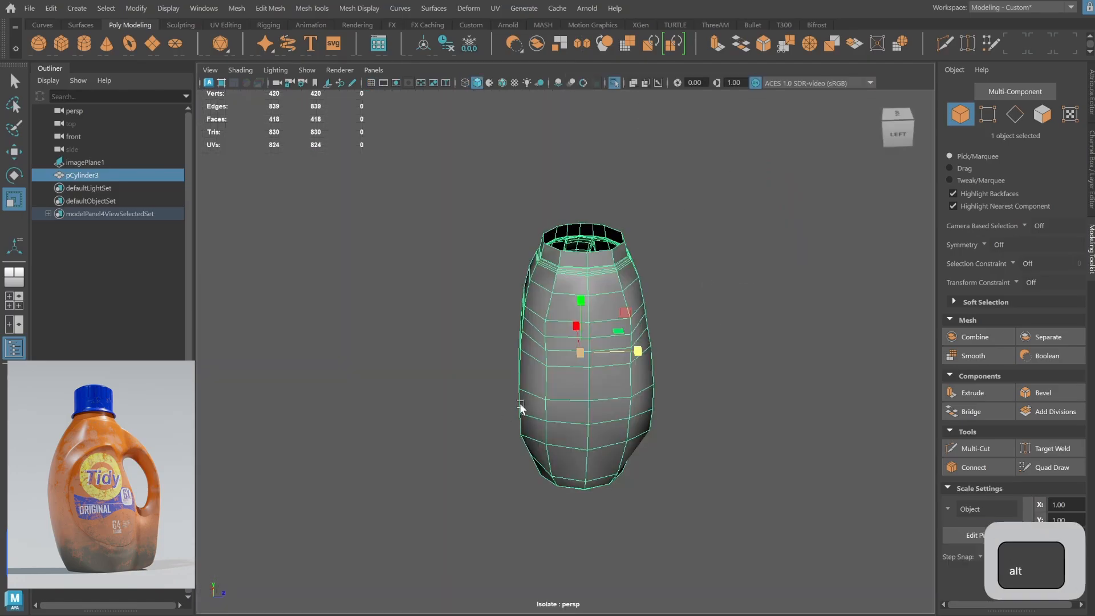
left_click_drag(519, 402, 480, 399, "alt")
right_click_drag(576, 342, 694, 303, "alt")
left_click_drag(694, 303, 679, 306, "alt")
left_click(985, 116)
left_click(556, 453)
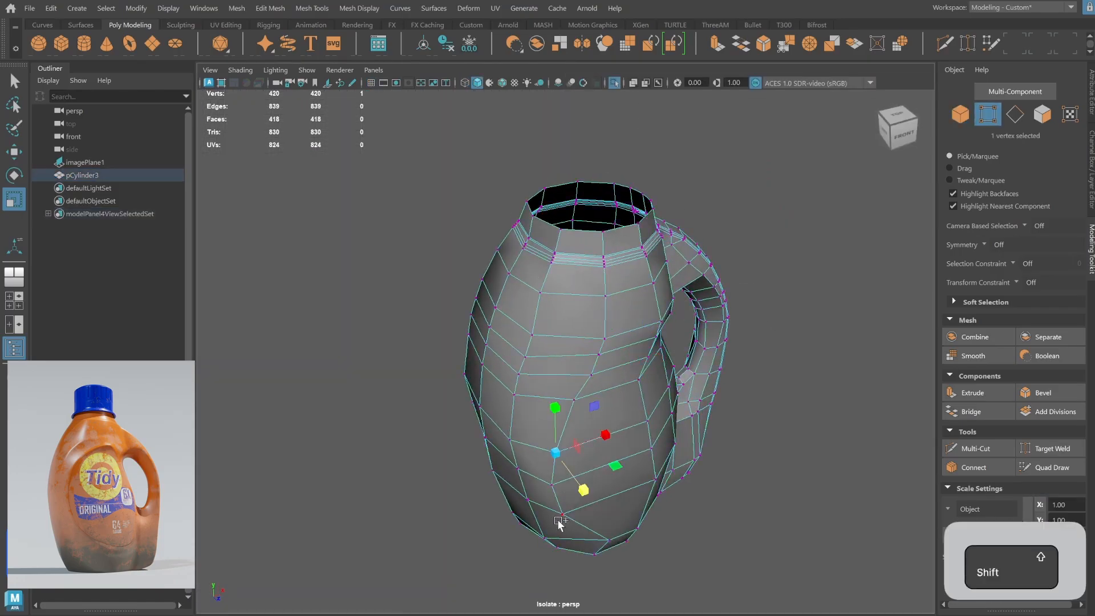
double_click(562, 515, "shift")
left_click_drag(421, 429, 541, 355, "alt")
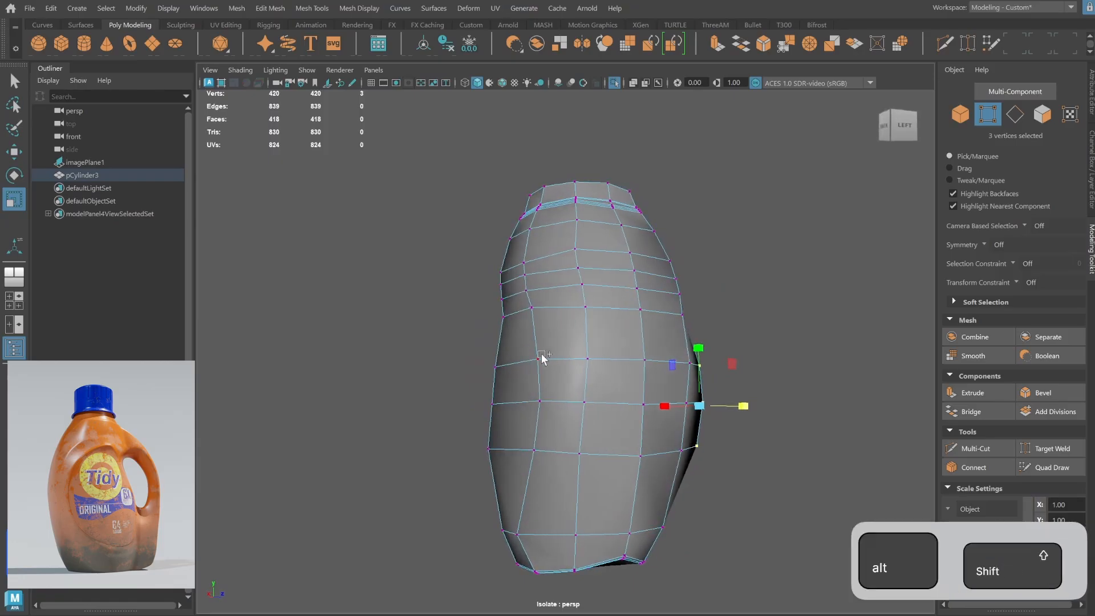
left_click(541, 357, "shift")
double_click(537, 450, "shift")
Average the next two front-and-back vertex pairs at mid-body height with 10 iterations each.
left_click_drag(709, 381, 666, 359, "alt")
left_click(688, 336)
left_click(506, 347, "shift")
key("g")
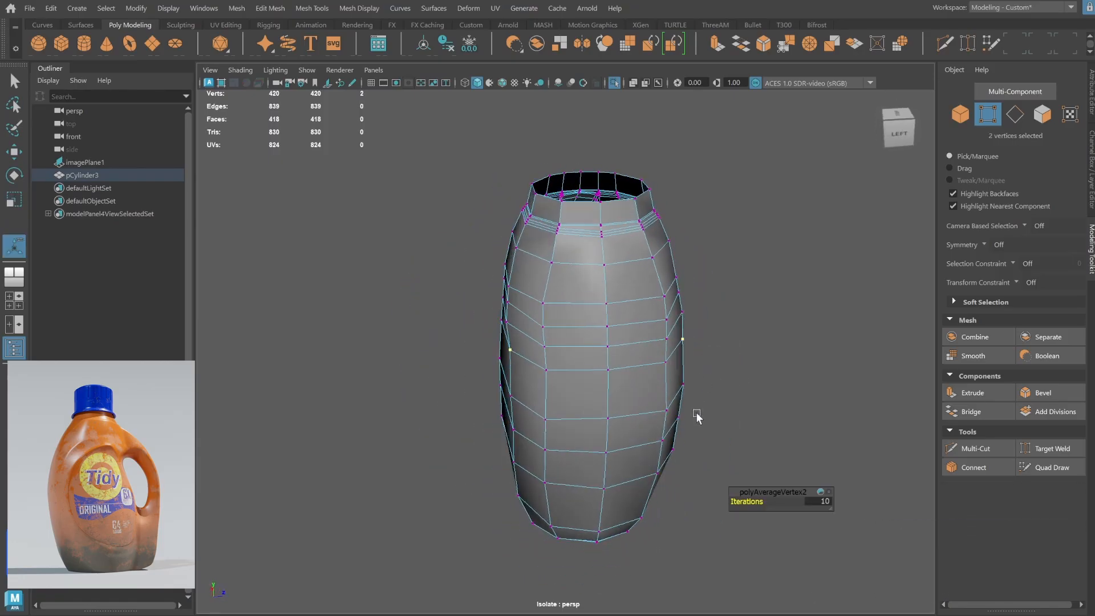
left_click_drag(695, 413, 589, 341, "alt")
left_click(509, 313)
left_click(681, 303, "shift")
key("g")
Average the three remaining front-and-back vertex pairs from the upper body up to the shoulder.
left_click(512, 293)
left_click(675, 285, "shift")
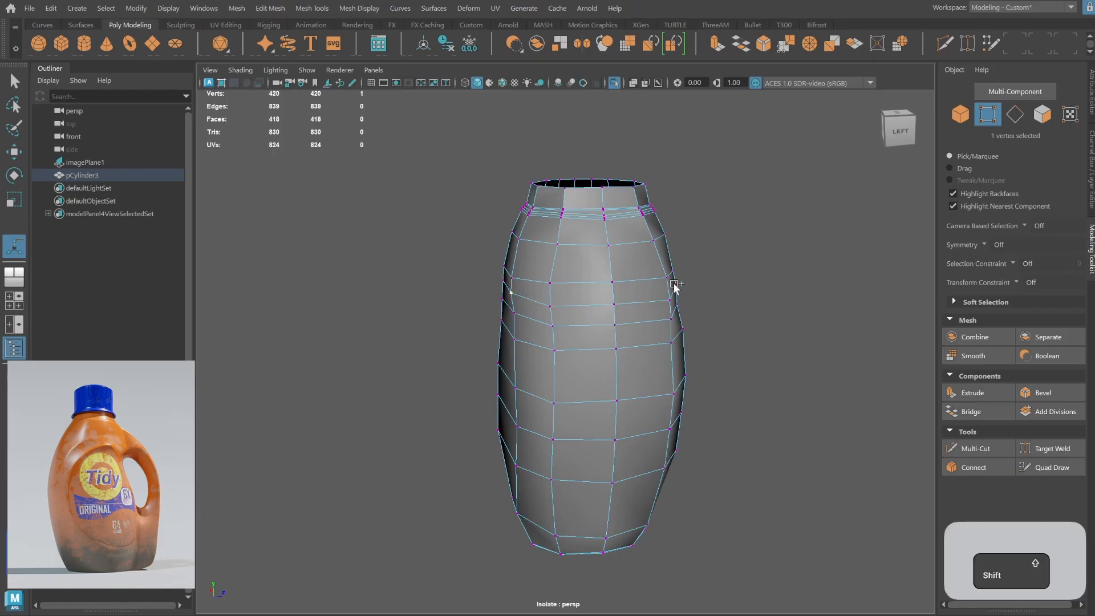
key("g")
left_click(515, 275)
left_click(670, 267, "shift")
key("g")
left_click_drag(531, 243, 539, 225, "alt")
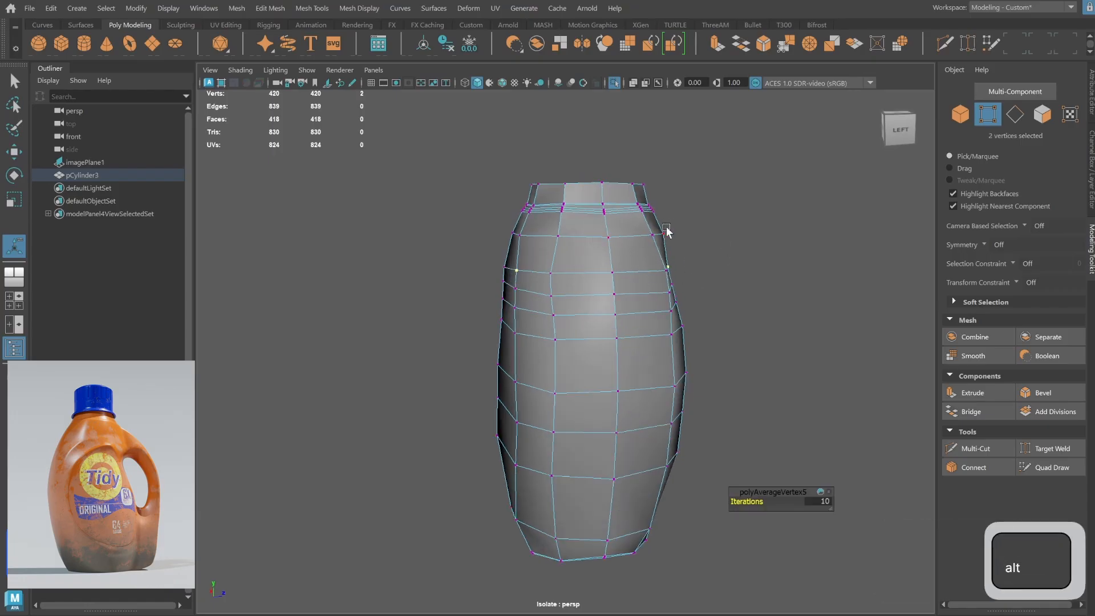
left_click(662, 234)
left_click(520, 234, "shift")
key("g")
Repeat the vertex averaging at the shoulder and on the lower body vertices near the bulge.
left_click(516, 235)
left_click_drag(693, 214, 777, 373, "alt")
key("g")
left_click(490, 449, "shift")
key("g")
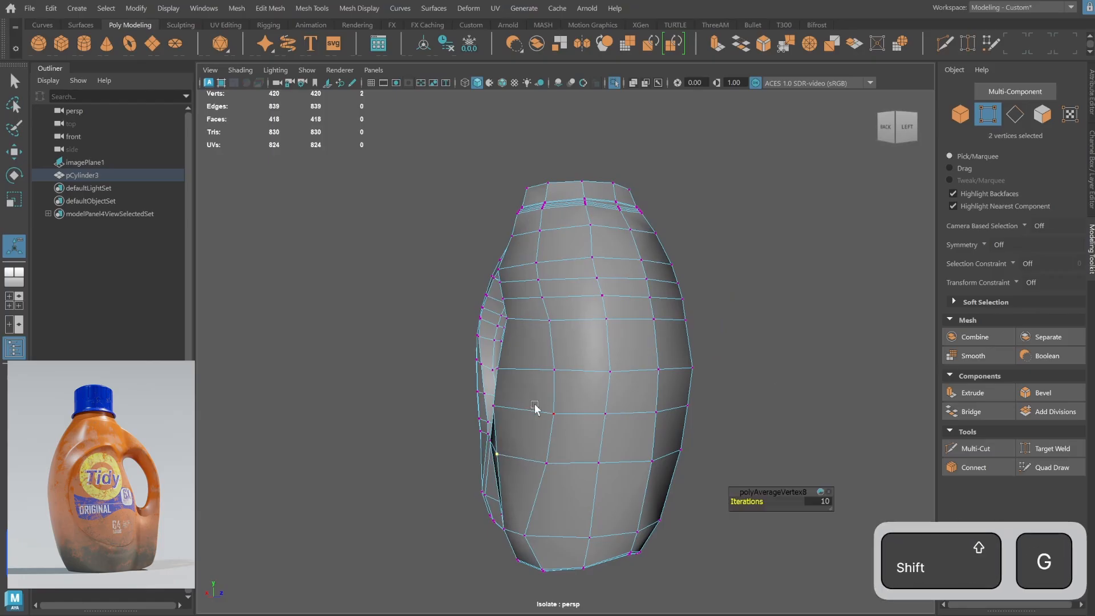
Average the two widest mid-body vertices on both the front and back faces.
left_click(493, 406)
left_click(497, 370, "shift")
left_click_drag(682, 342, 689, 368, "alt")
left_click(685, 404, "shift")
right_click_drag(689, 368, 650, 356, "alt")
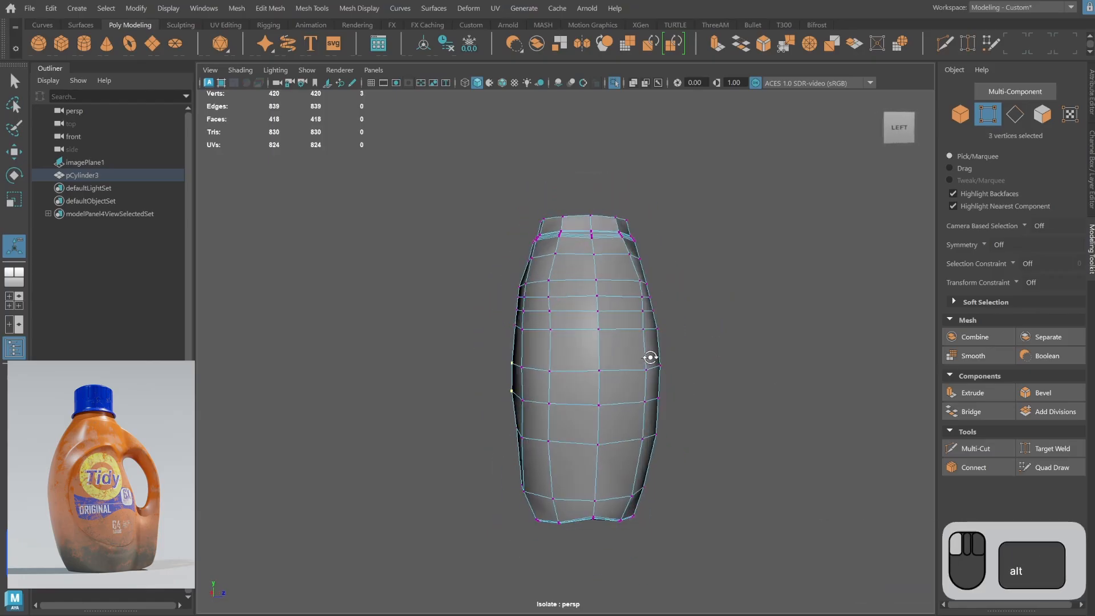
left_click(655, 364, "shift")
left_click_drag(649, 356, 732, 356, "alt")
key("g")
Inspect the averaged body profile in object mode with smooth preview.
key("3")
key("F8")
key("q")
left_click(787, 318)
left_click_drag(784, 322, 751, 378, "alt")
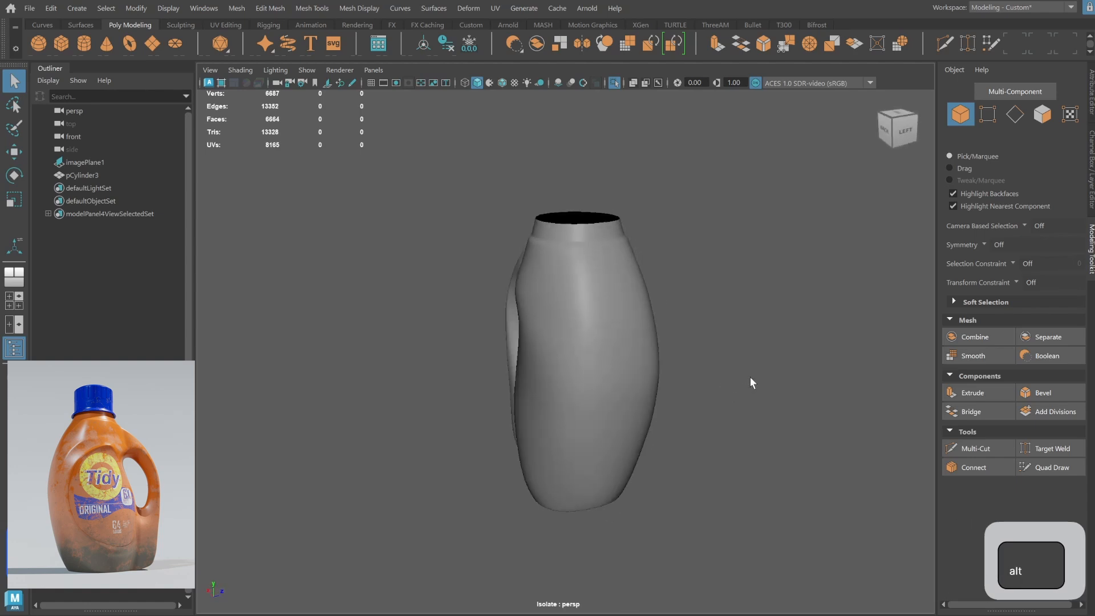
Move the central vertical edge run on the body's side opposite the handle slightly outward to X -9.82 to match the reference.
left_click(623, 399)
key("1")
left_click_drag(623, 399, 649, 326, "alt")
key("F10")
left_click(597, 340)
double_click(596, 508, "shift")
left_click_drag(654, 438, 736, 440, "alt")
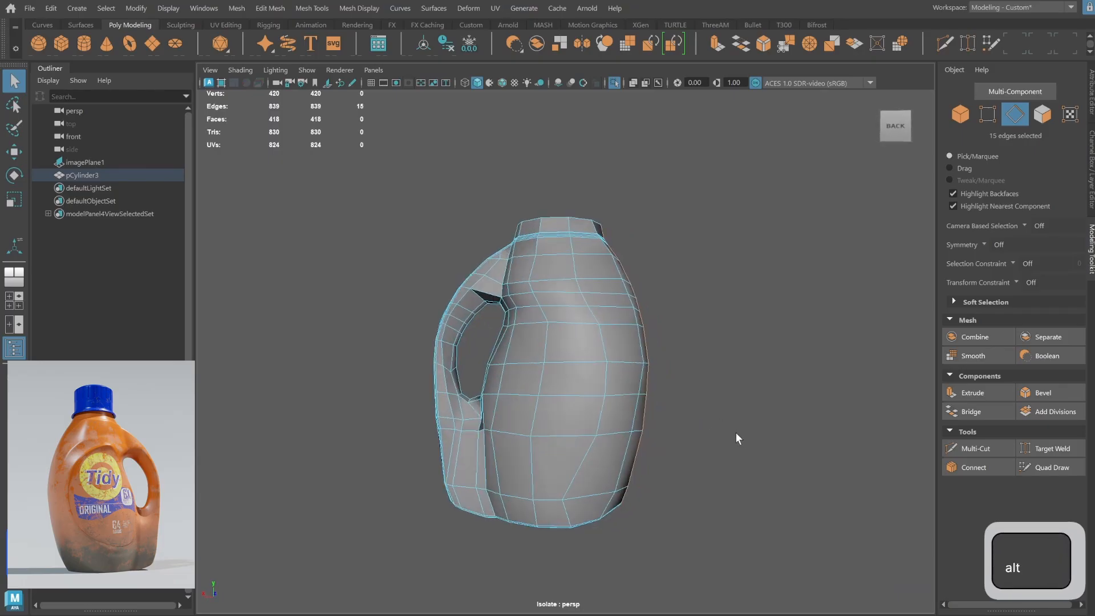
key("space")
key("space")
key("w")
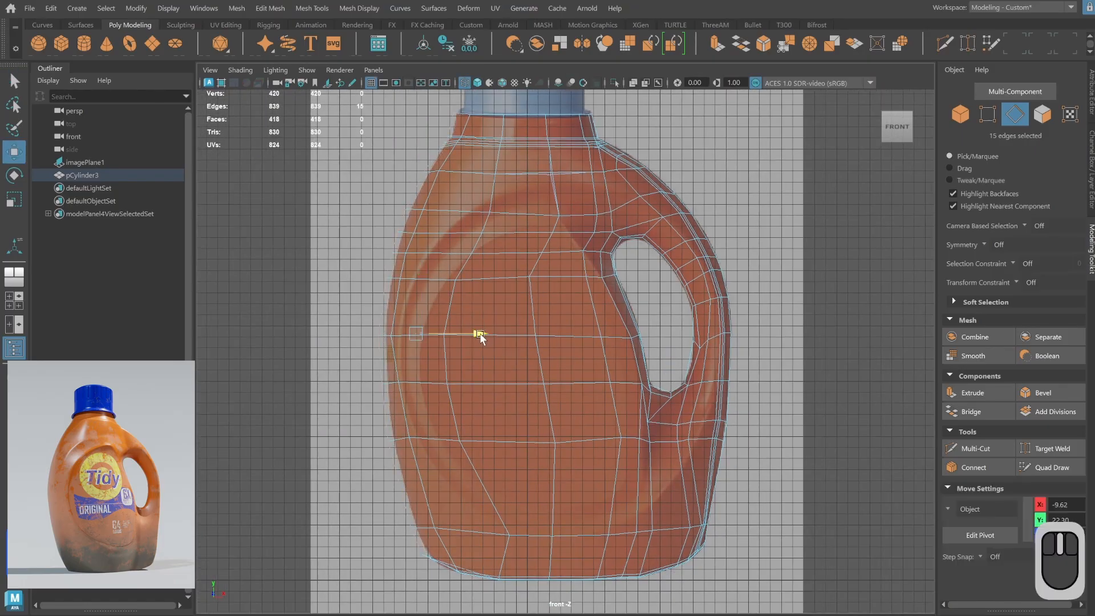
left_click_drag(484, 336, 482, 336)
key("space")
key("space")
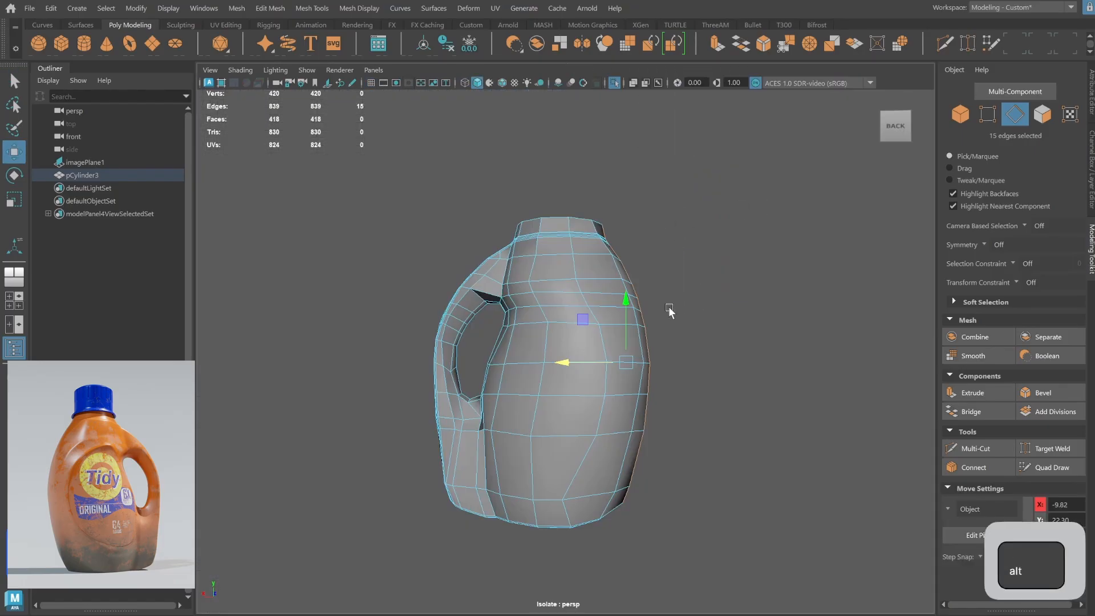
Inspect the adjusted side curve and handle from the front with smooth preview, returning to the unsmoothed mesh.
left_click_drag(669, 308, 609, 323, "alt")
left_click(893, 187)
left_click_drag(689, 289, 656, 349, "alt")
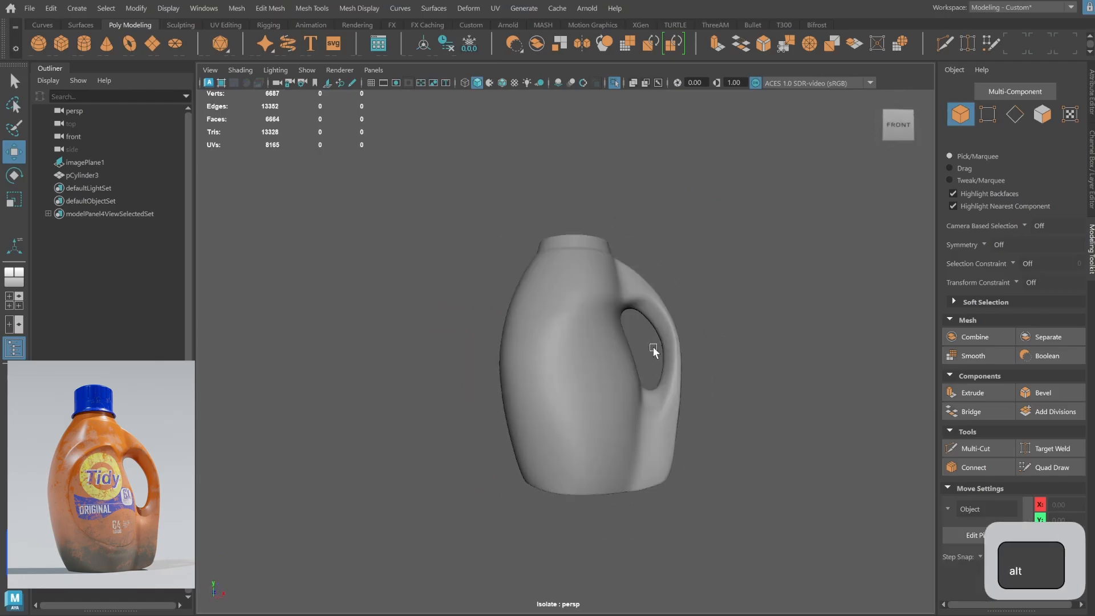
left_click(643, 429)
key("1")
Move the vertex pair just above the base outward to X -3.80, away from the handle.
left_click_drag(623, 416, 714, 386, "alt")
key("space")
key("F9")
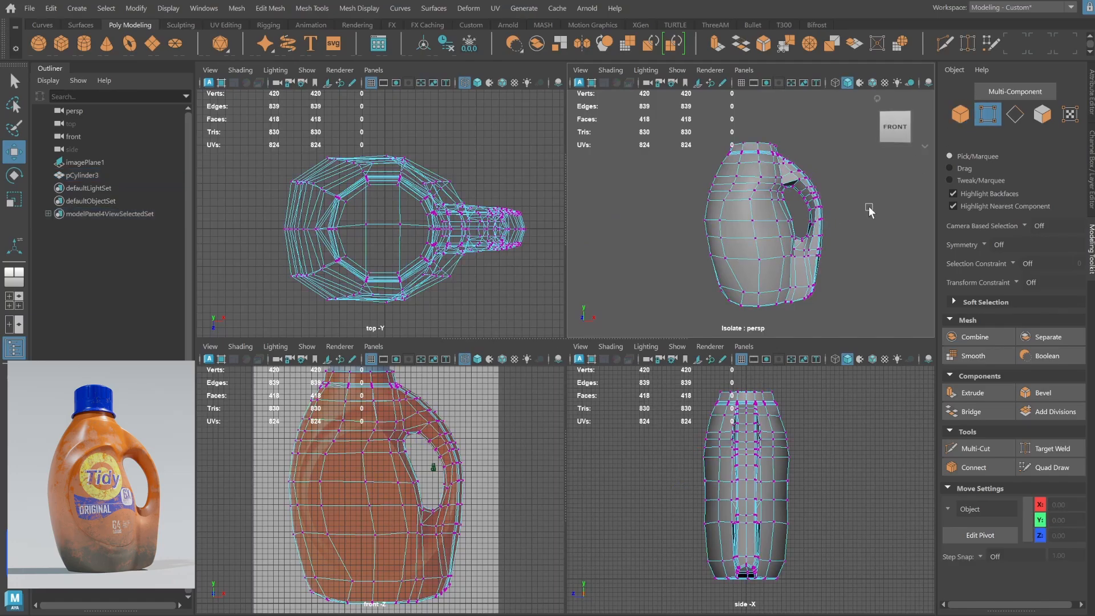
left_click(354, 582)
key("space")
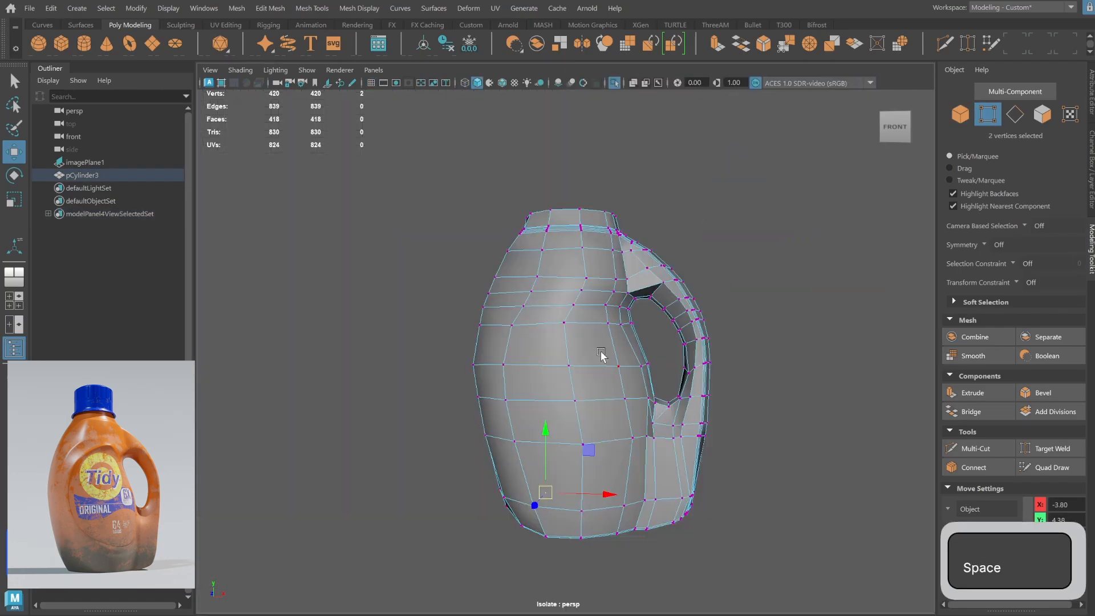
Inspect the lower body in perspective with smooth preview after the vertex move.
left_click_drag(599, 354, 640, 392, "alt")
key("3")
left_click(961, 114)
left_click(731, 445)
left_click_drag(723, 455, 683, 419, "alt")
left_click(683, 419)
Multi-Cut an edge arc along the reference's label outline, from above the base around the side opposite the handle to the handle opening's upper edge.
key("space")
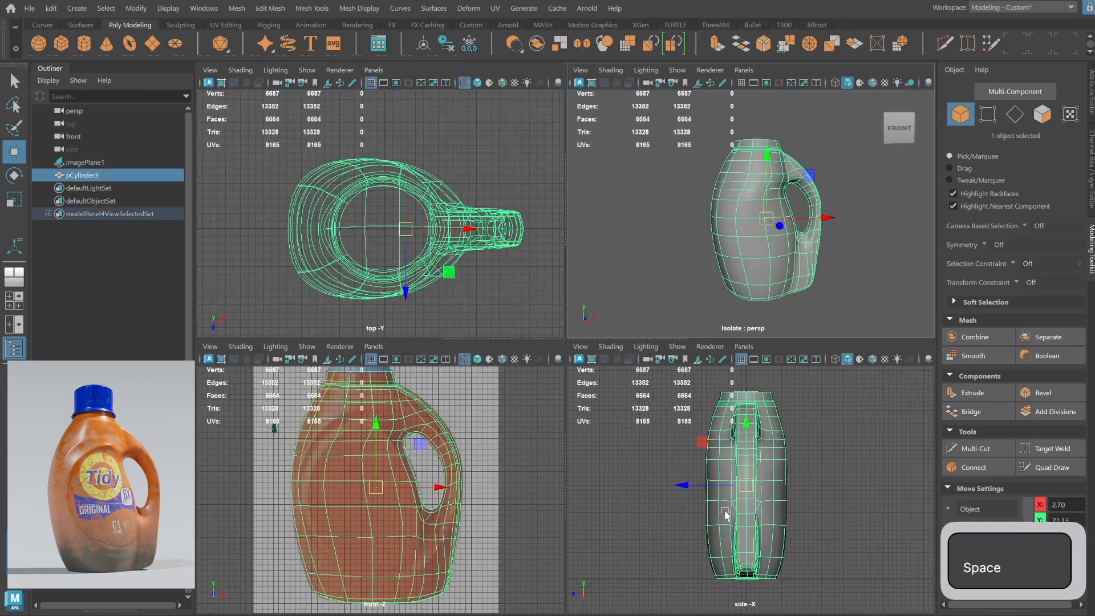
key("space")
key("1")
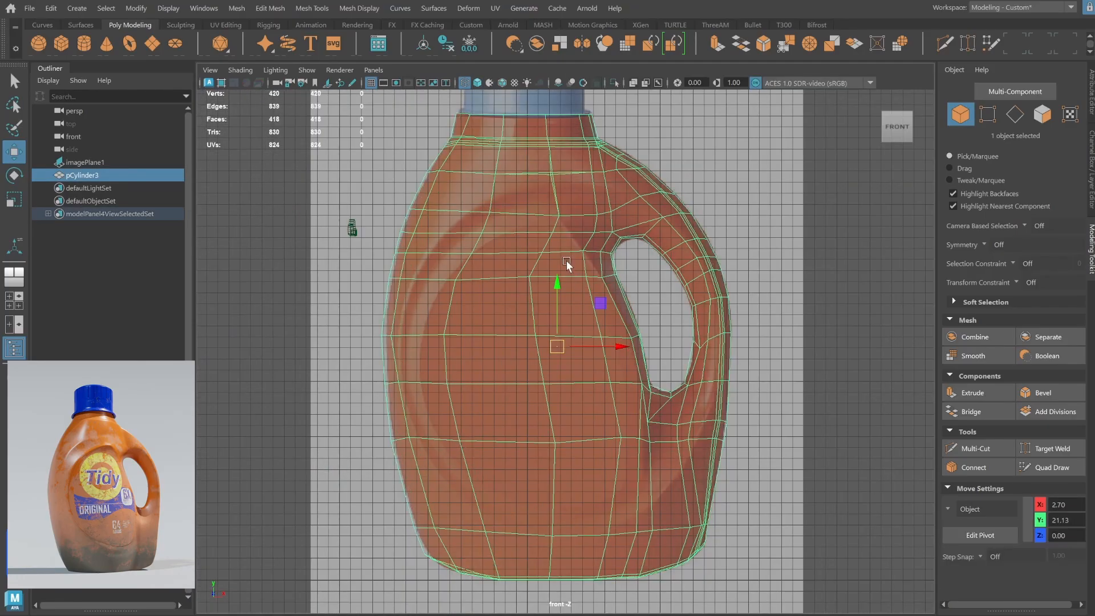
right_click_drag(566, 260, 517, 260, "shift")
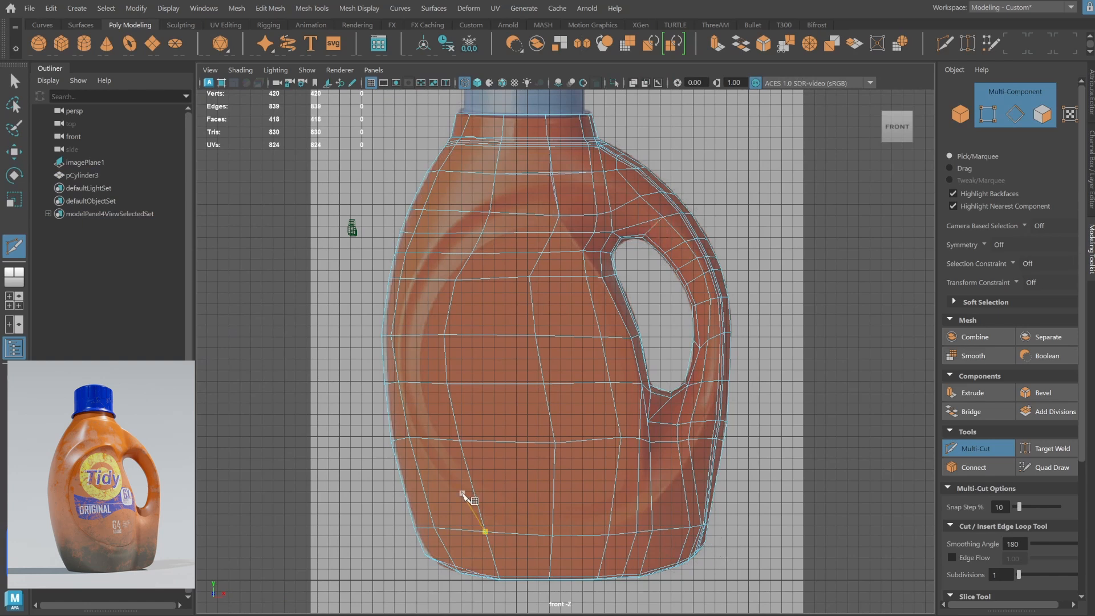
left_click(553, 535)
left_click(402, 338)
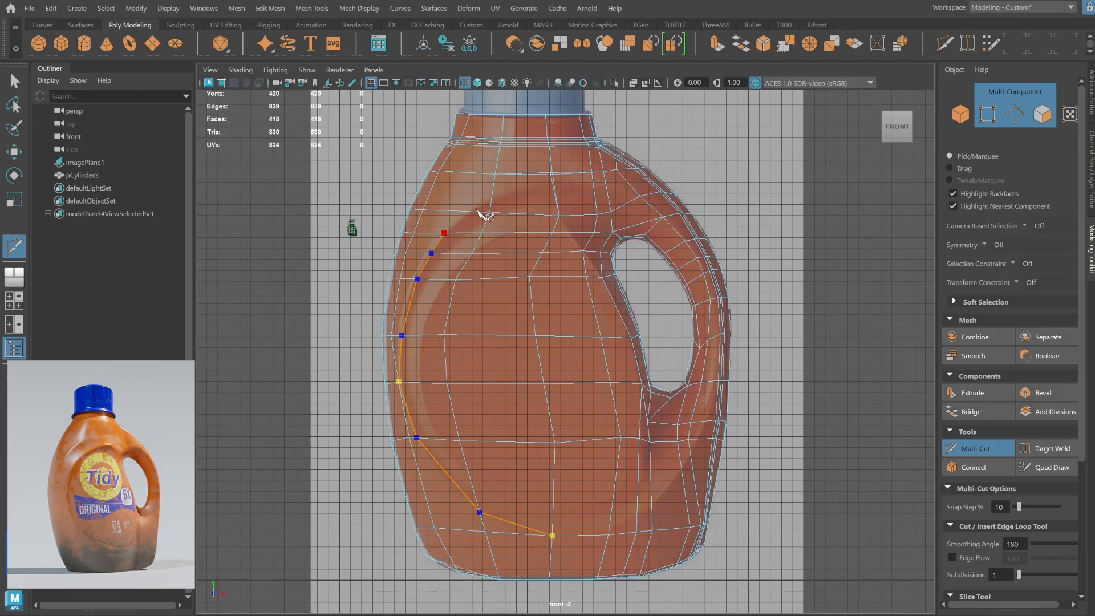
left_click(554, 183)
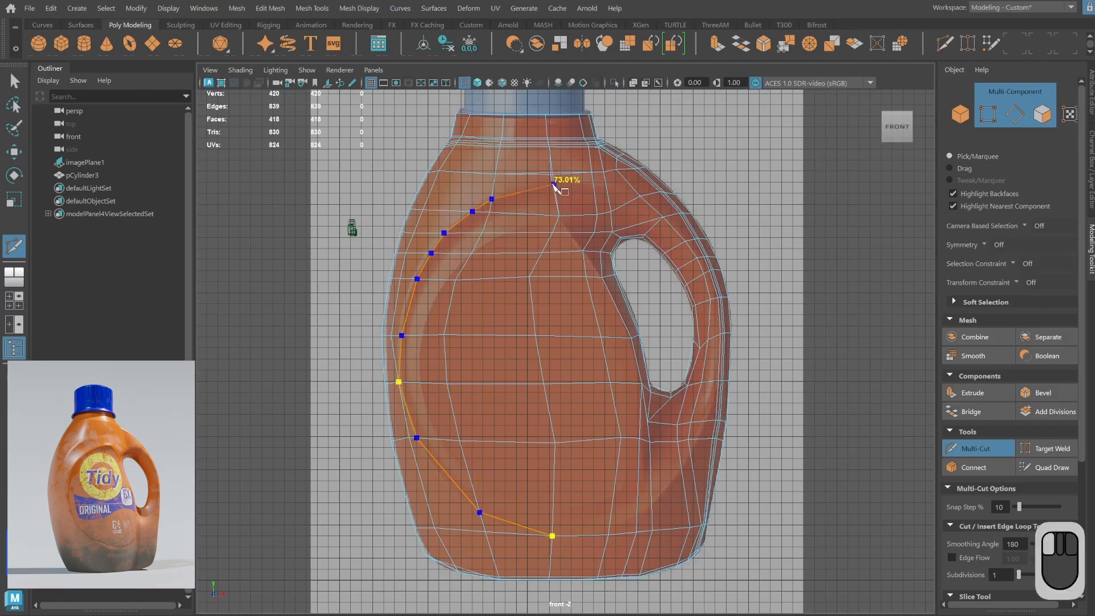
left_click(646, 231)
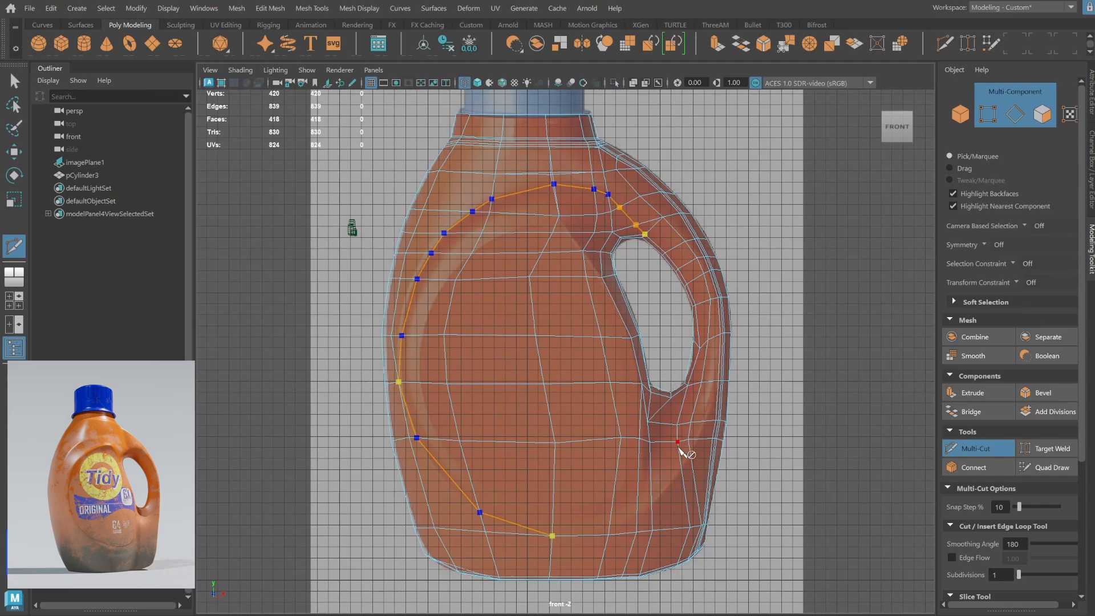
key("Return")
Multi-Cut an edge arc along the reference's label outline, from above the base up to the handle's outer side below the opening.
left_click(609, 535)
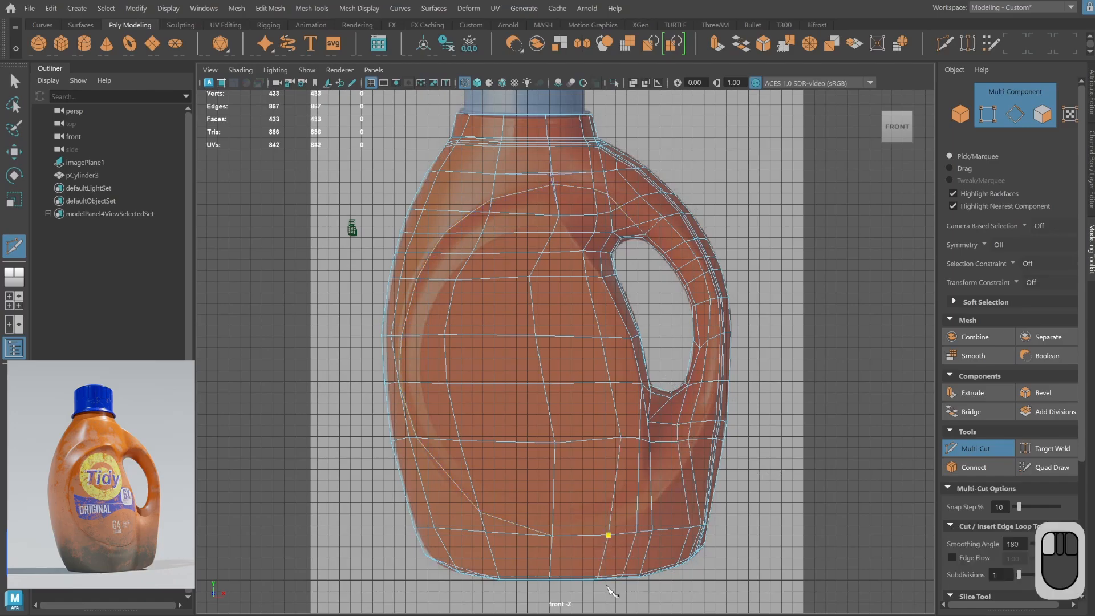
left_click(651, 506)
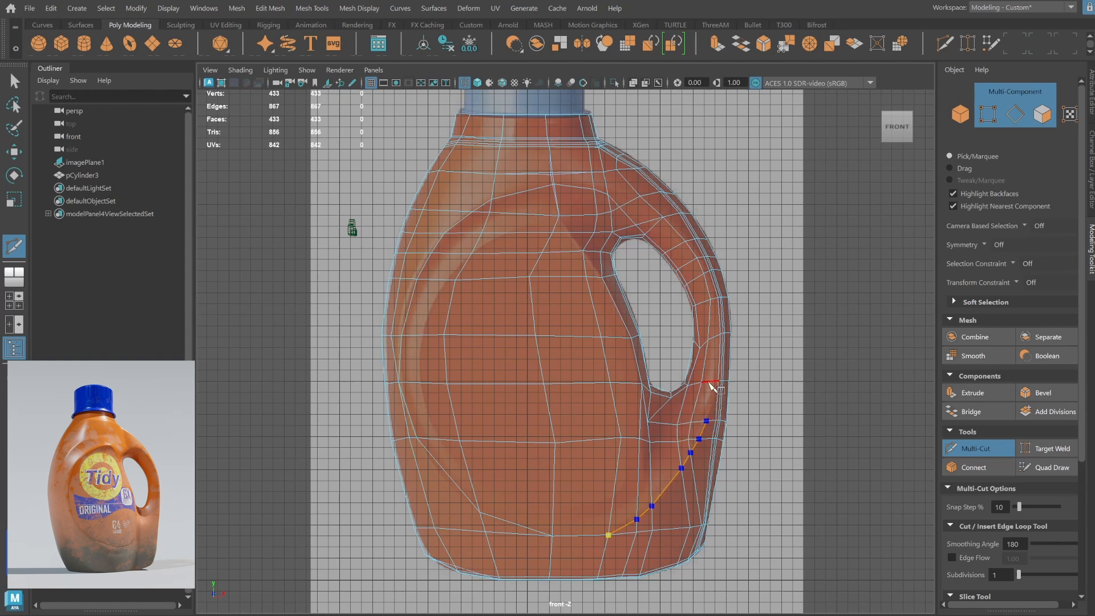
left_click(718, 381)
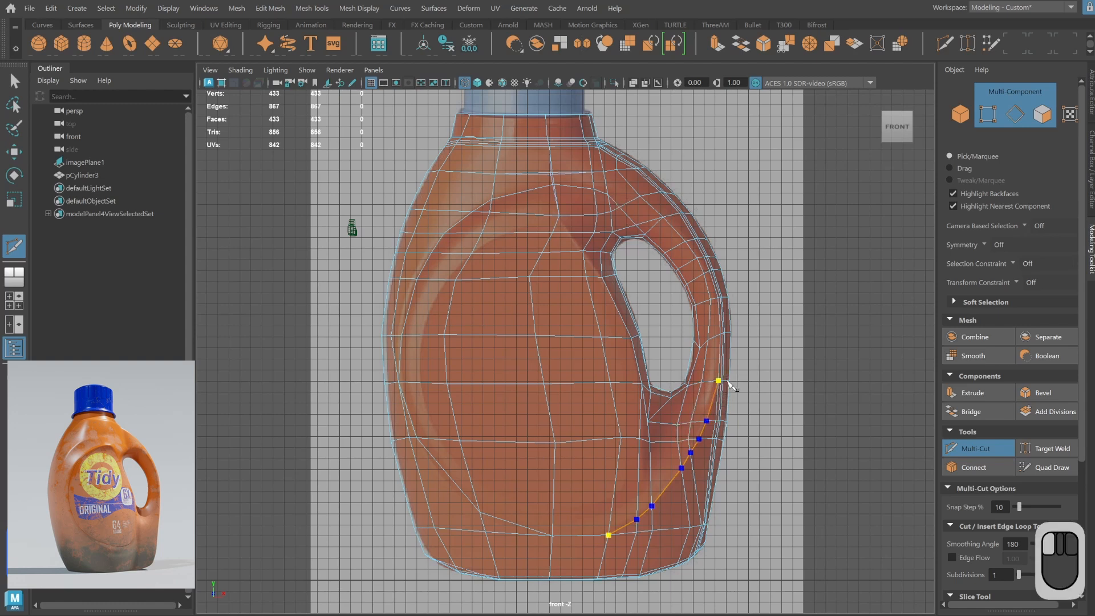
key("Return")
Multi-Cut a short diagonal edge from the upper label area down to the body-side edge of the handle opening.
key("space")
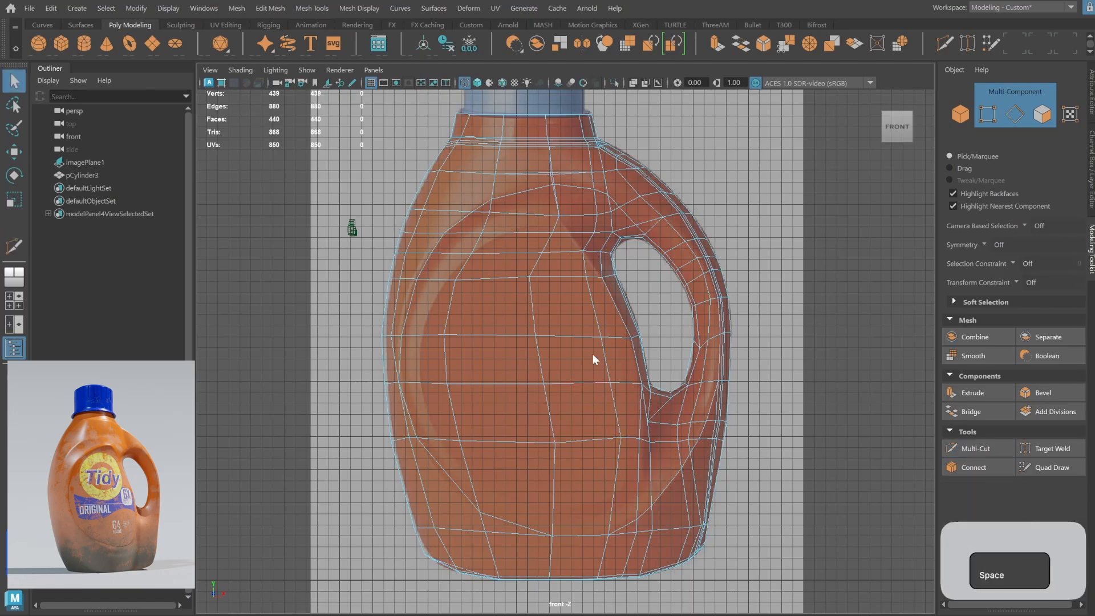
key("space")
left_click_drag(679, 349, 723, 352, "alt")
key("space")
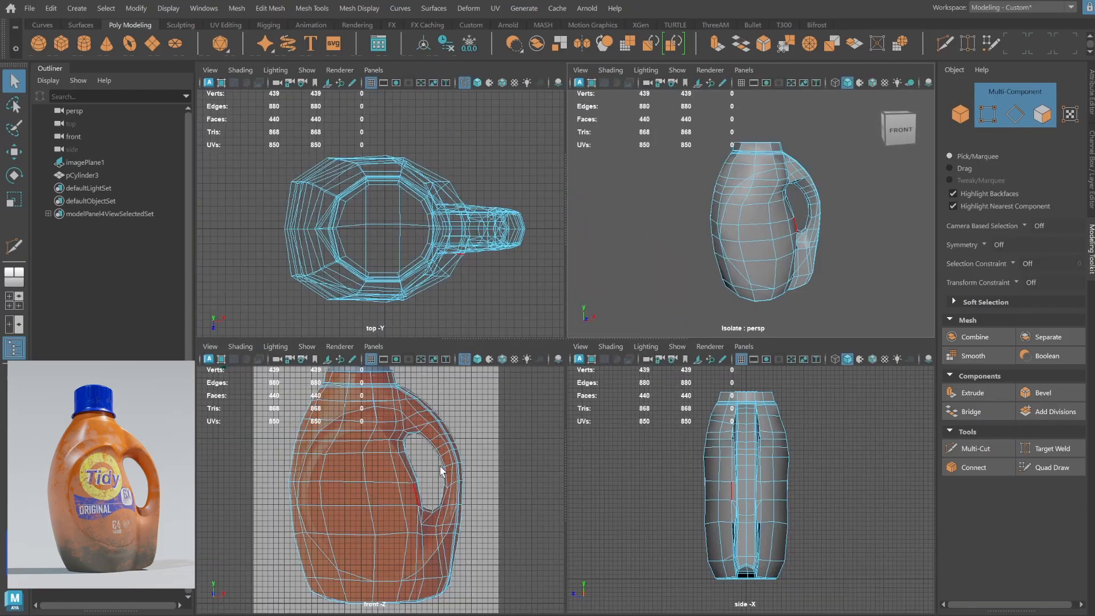
key("space")
right_click_drag(592, 212, 540, 226, "shift")
left_click(562, 244)
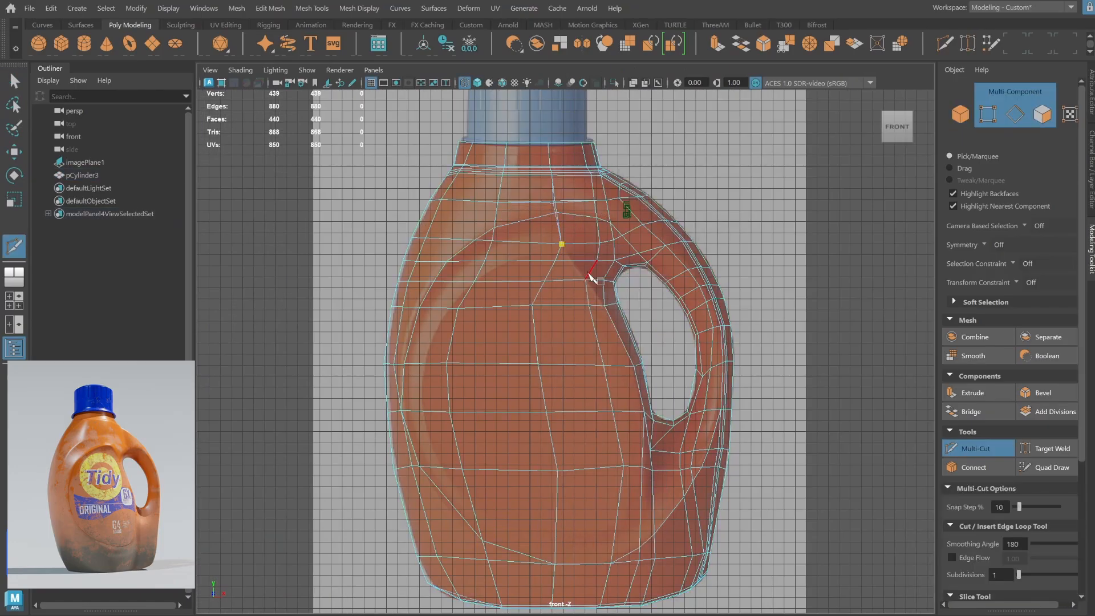
left_click(604, 304)
key("Return")
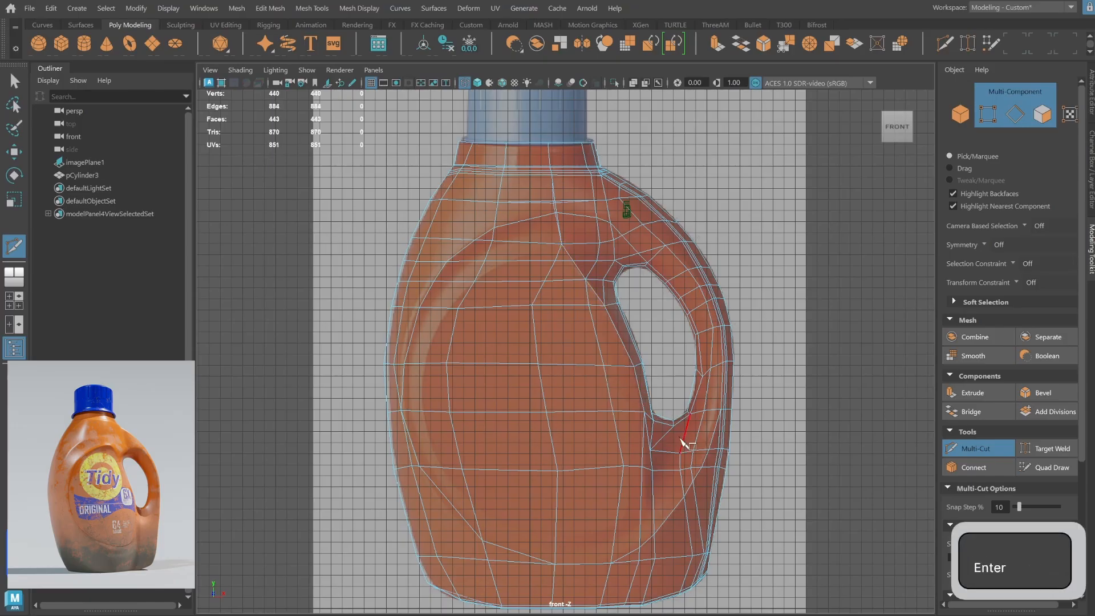
Multi-Cut an inner arc parallel to the label outline, from the upper diagonal edge around the side opposite the handle to below the handle opening.
key("q")
right_click_drag(568, 219, 517, 228, "shift")
left_click(562, 244)
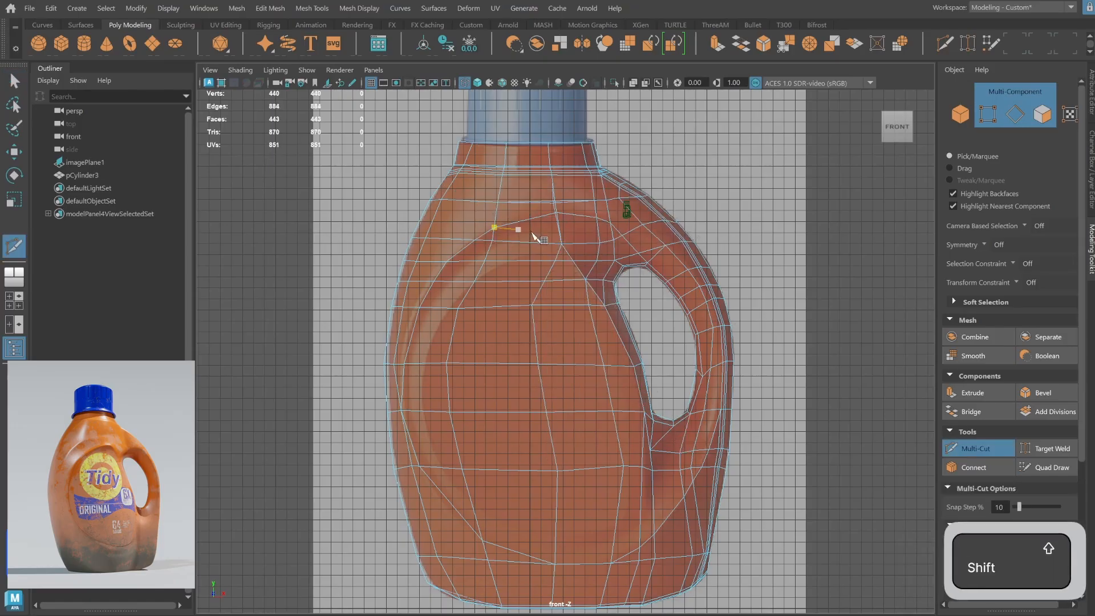
left_click(474, 282)
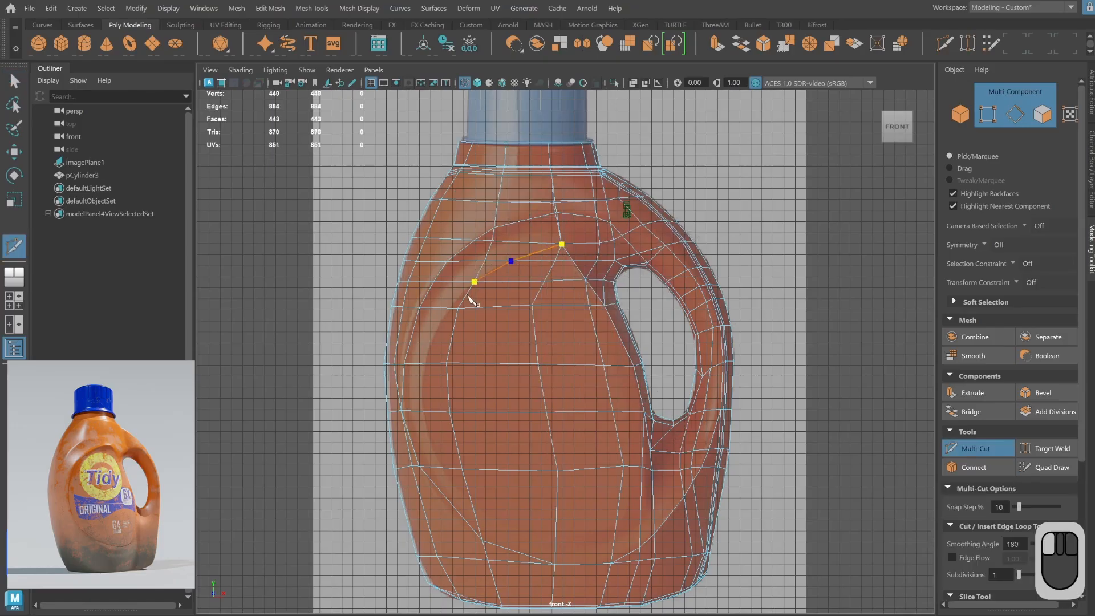
left_click(446, 308)
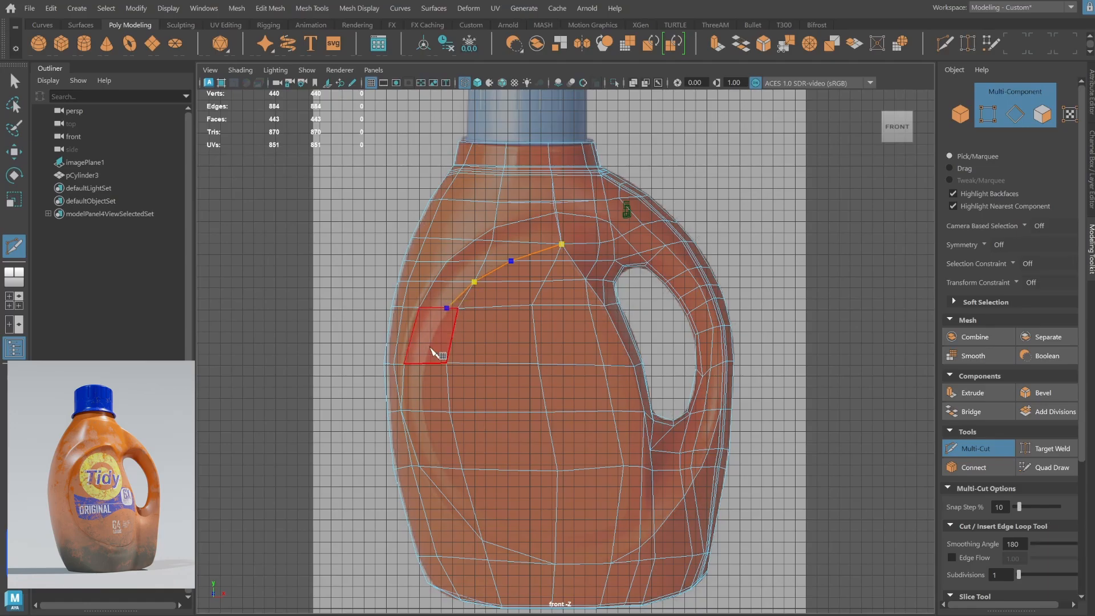
left_click(423, 411)
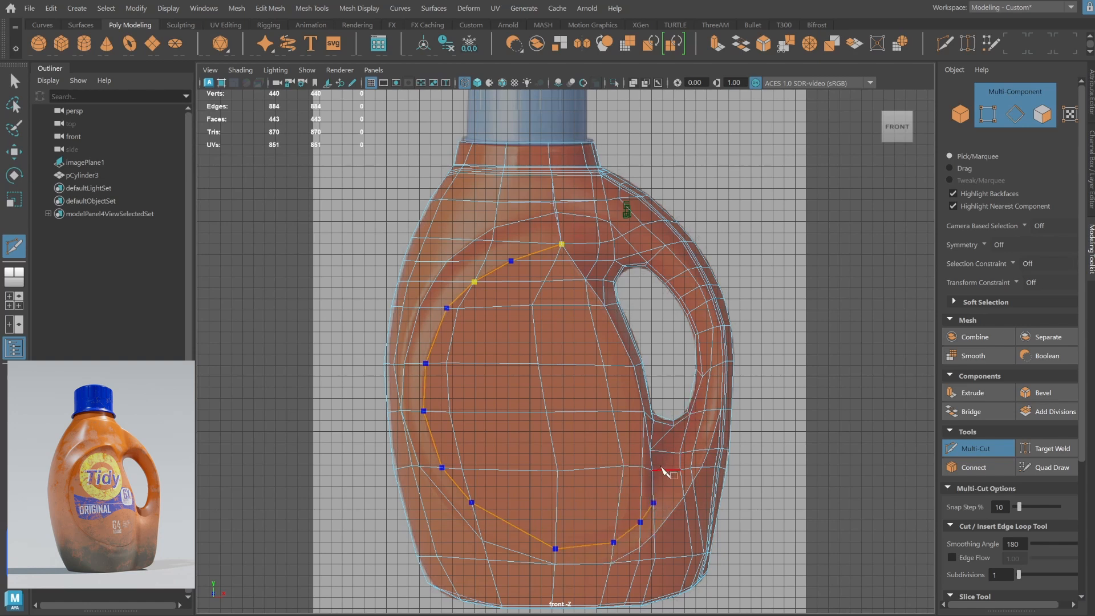
left_click(680, 469)
key("Return")
key("q")
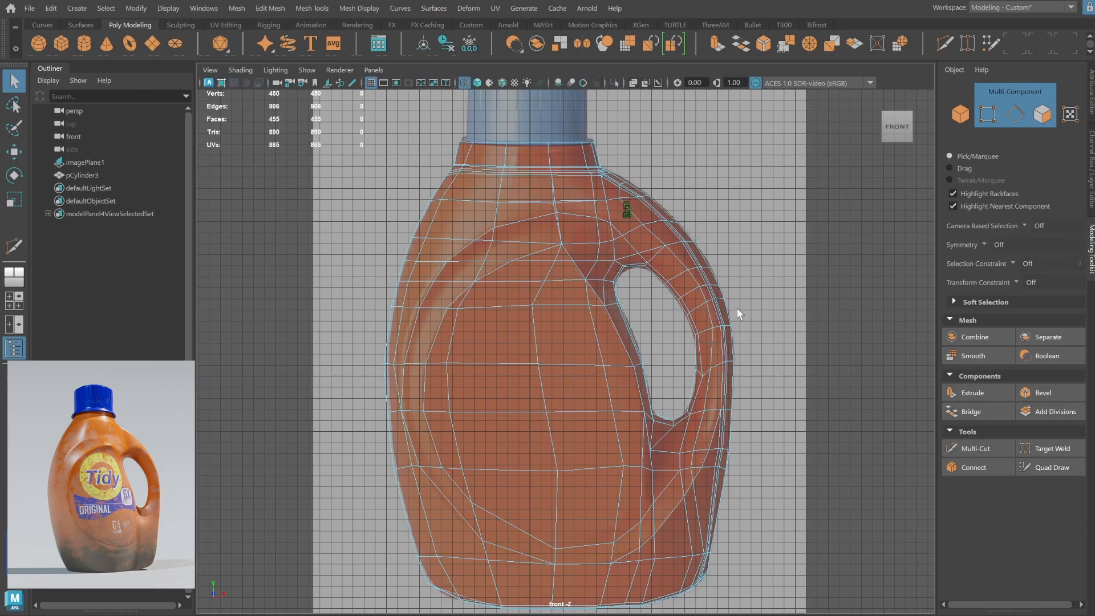
Inspect the new label outline cuts in perspective with smooth preview, returning to the unsmoothed mesh in the front view.
key("space")
key("space")
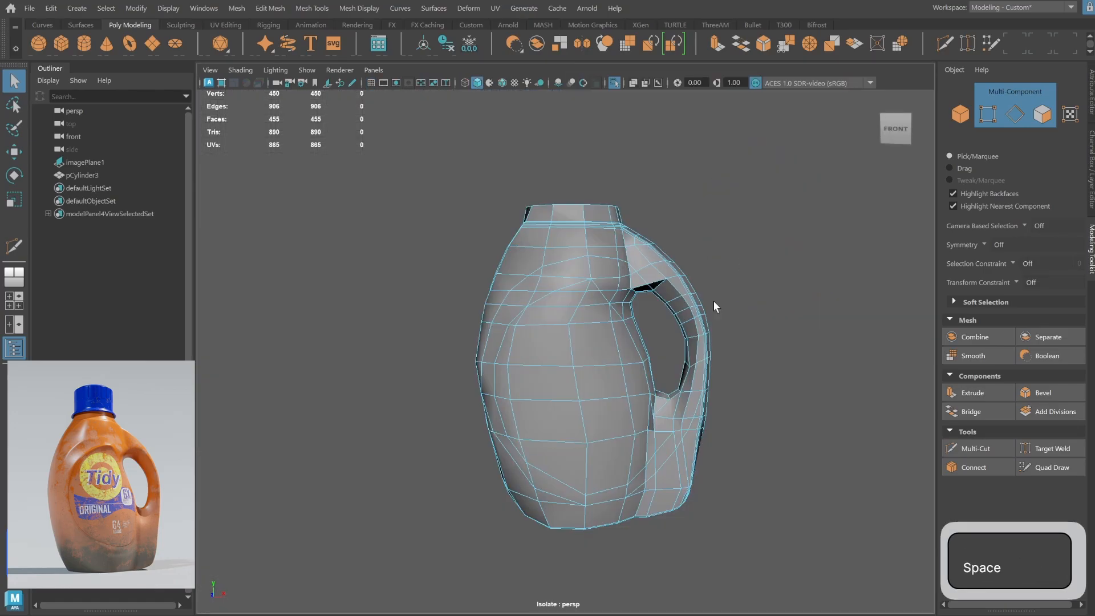
left_click_drag(501, 384, 665, 362, "alt")
key("3")
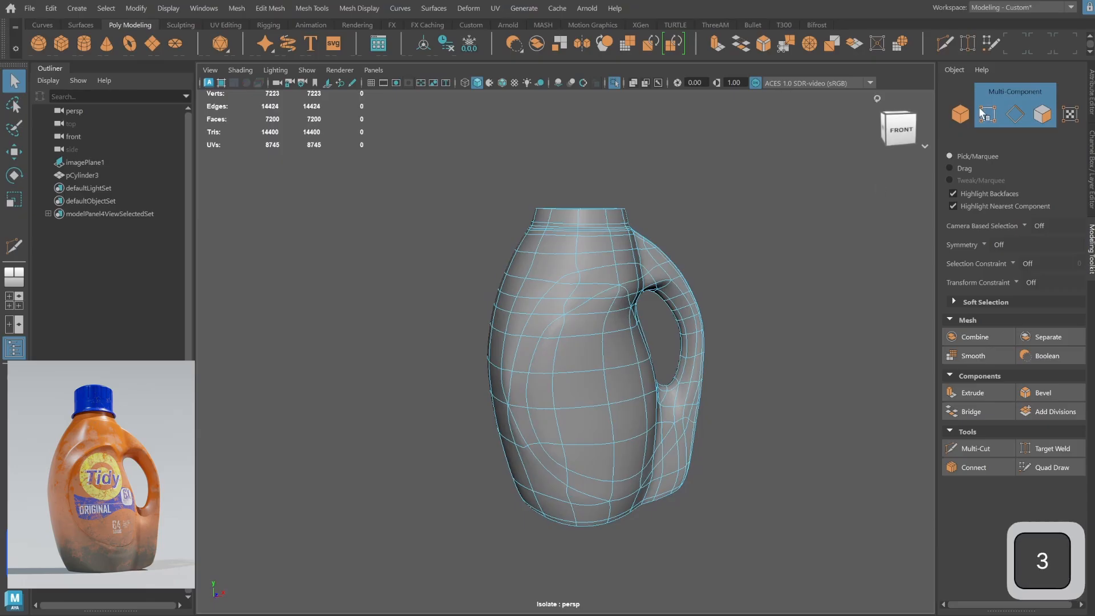
key("F8")
left_click(810, 292)
left_click_drag(810, 292, 796, 338, "alt")
left_click(604, 436)
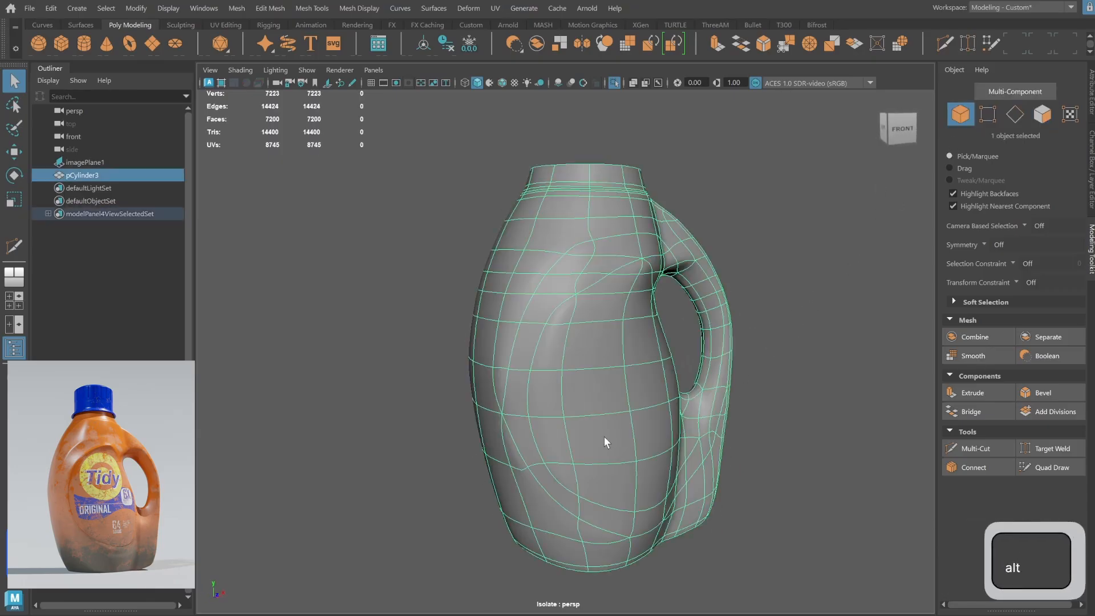
key("1")
key("space")
key("space")
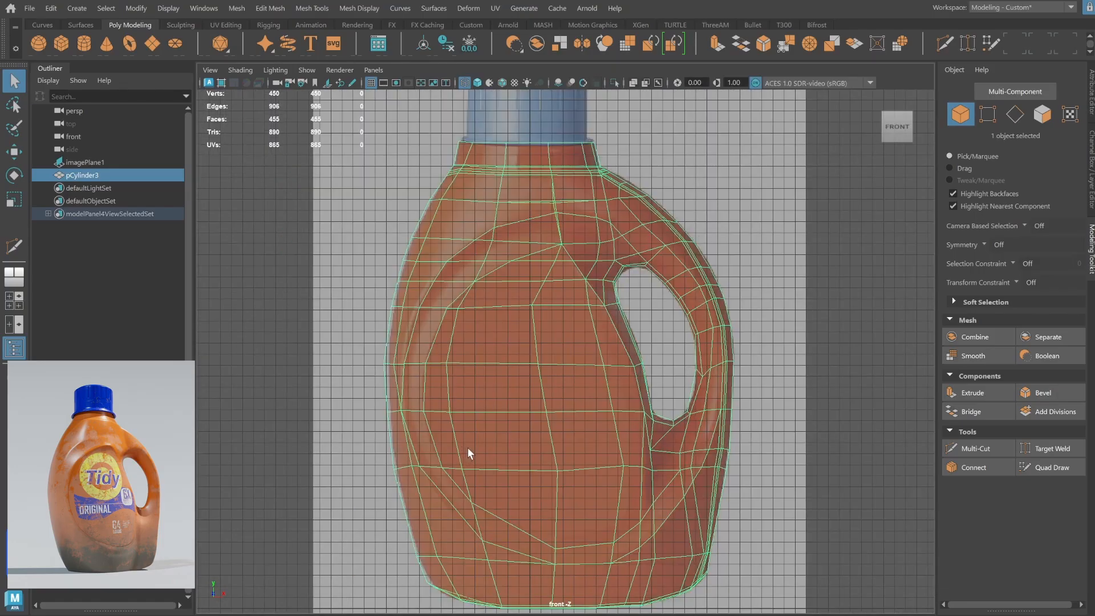
Extrude the curved band of faces between the outer and inner label outline cuts with an offset of 0.4.
left_click(1043, 114)
left_click(535, 231)
left_click(475, 248, "shift")
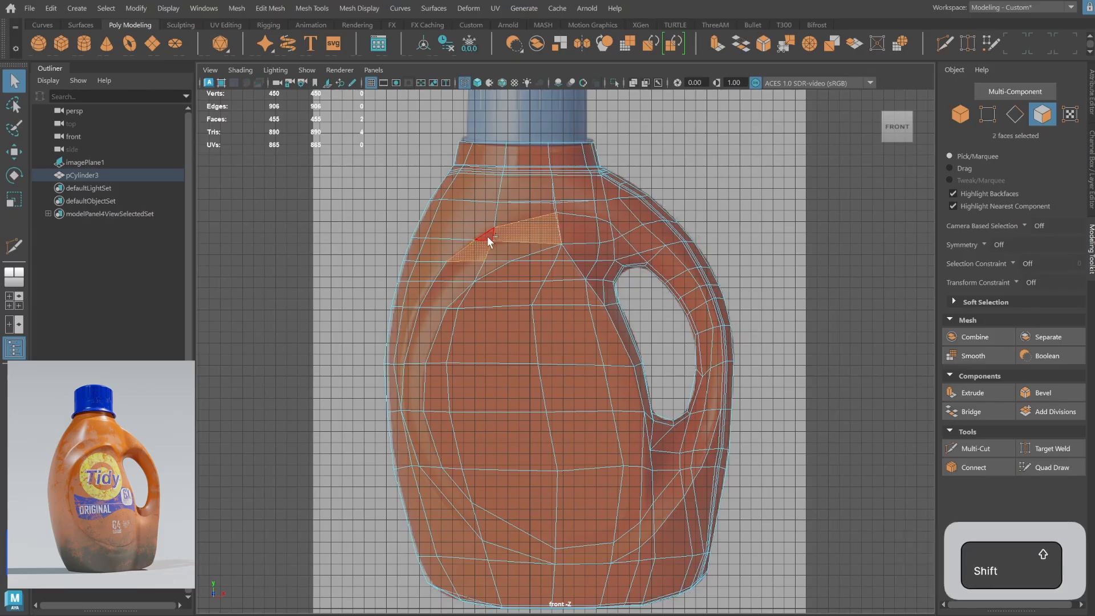
left_click(487, 236, "shift")
left_click(495, 254, "shift")
left_click(435, 296, "shift")
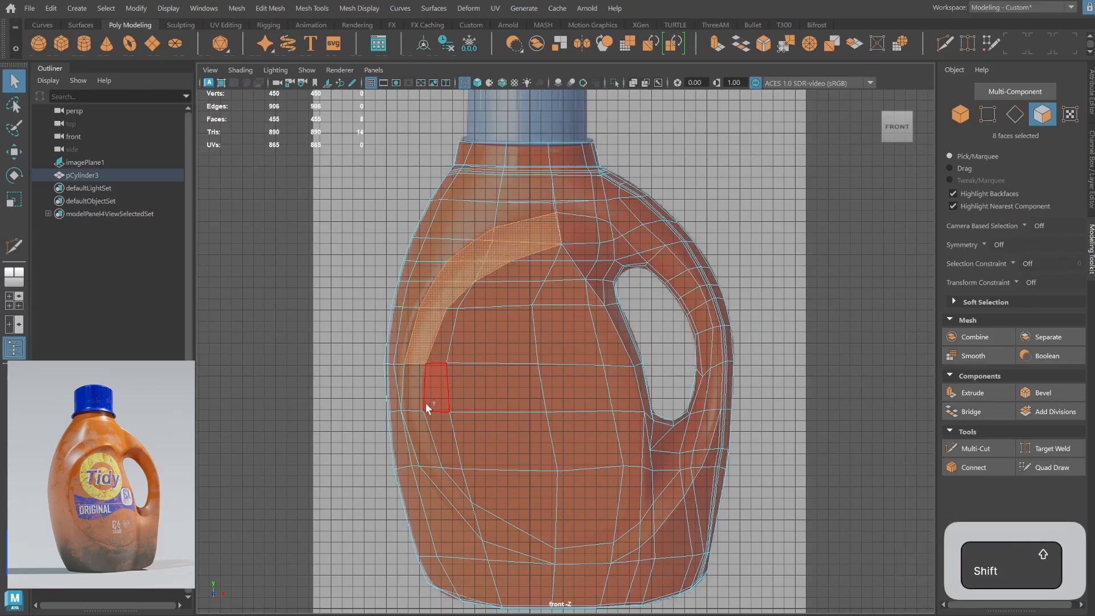
left_click(445, 486, "shift")
left_click(577, 549, "shift")
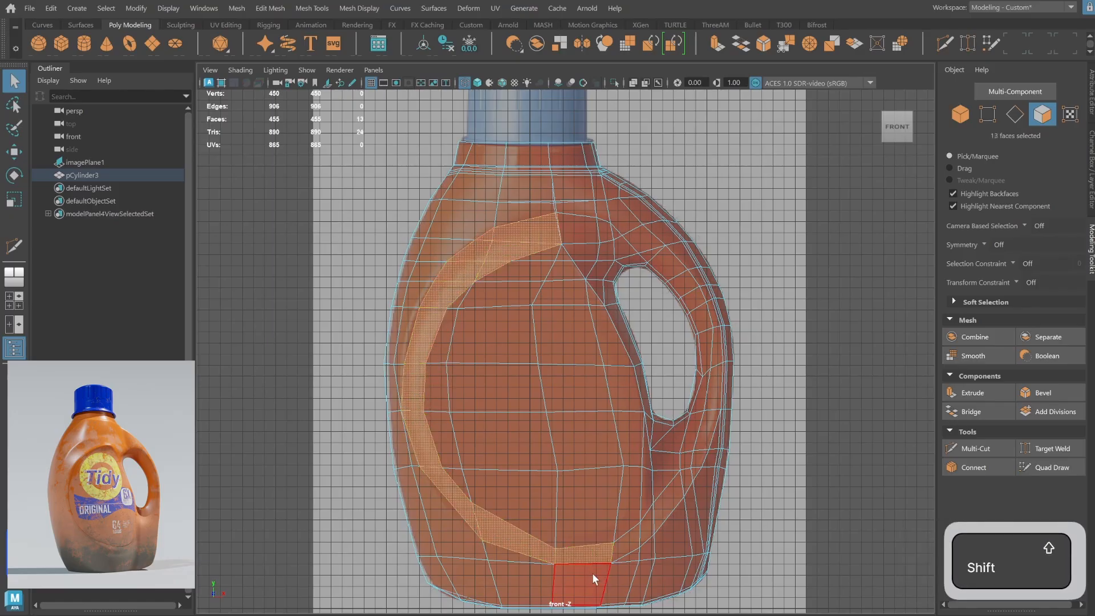
left_click(625, 553, "shift")
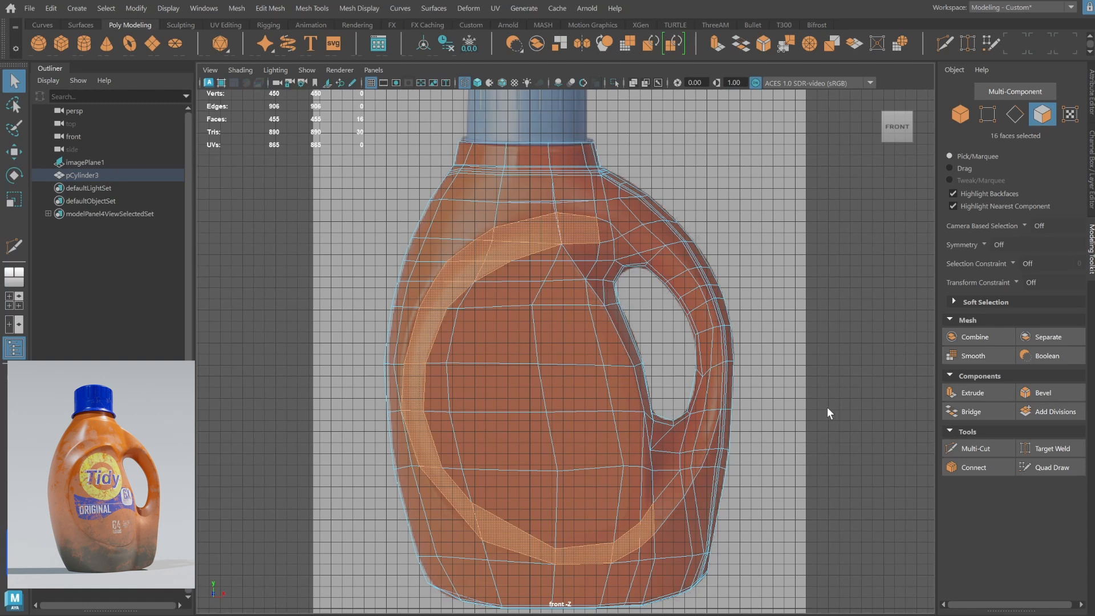
right_click_drag(720, 330, 722, 367, "shift")
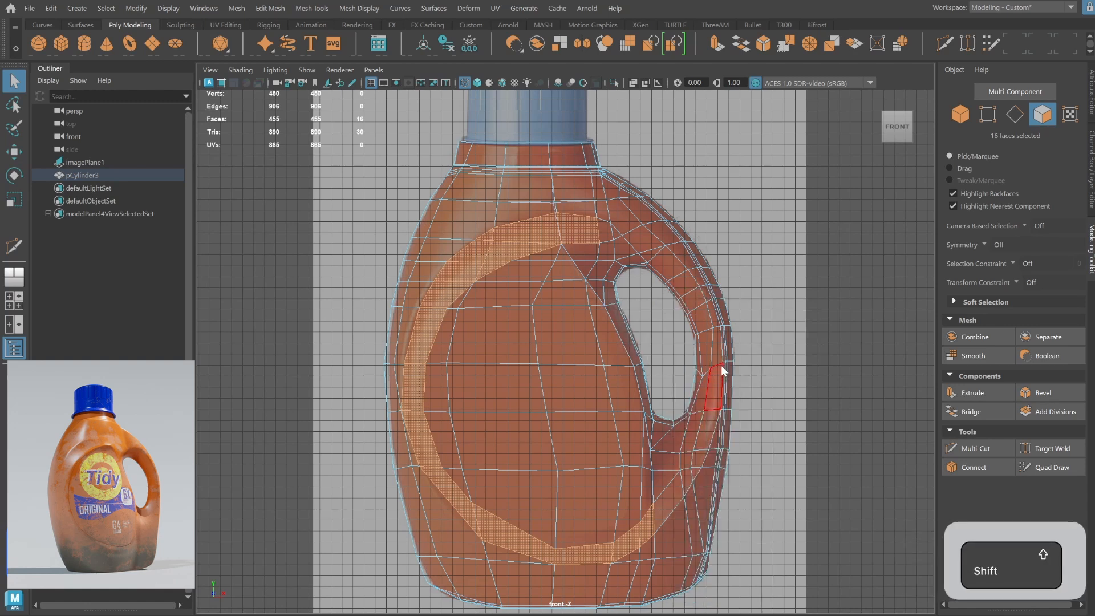
left_click_drag(740, 523, 741, 520)
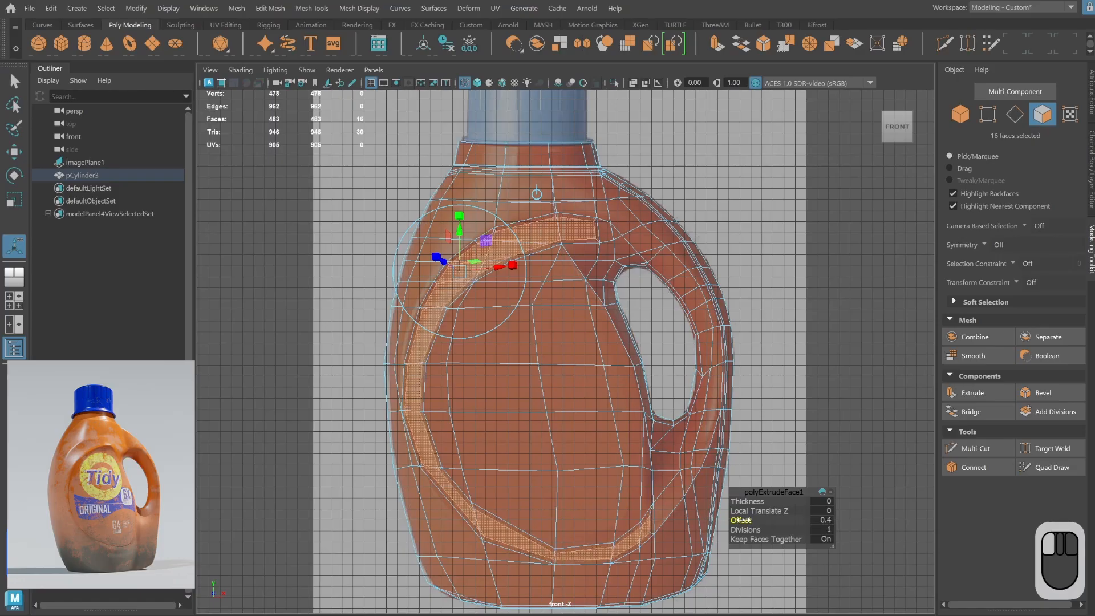
key("space")
left_click_drag(626, 245, 626, 224)
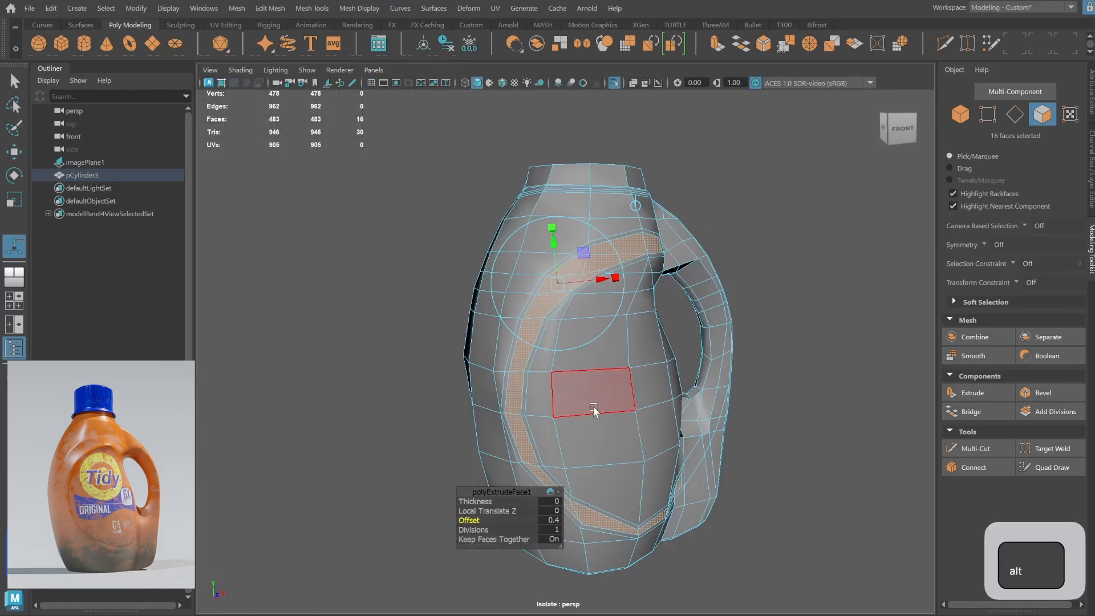
left_click_drag(594, 406, 650, 415, "alt")
key("g")
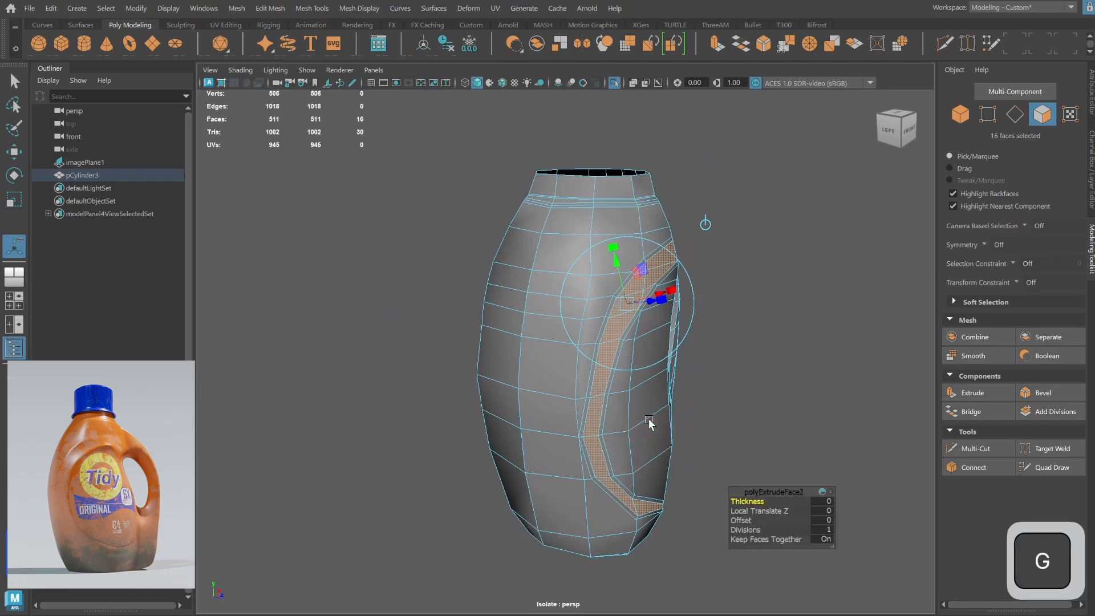
key("ctrl+z")
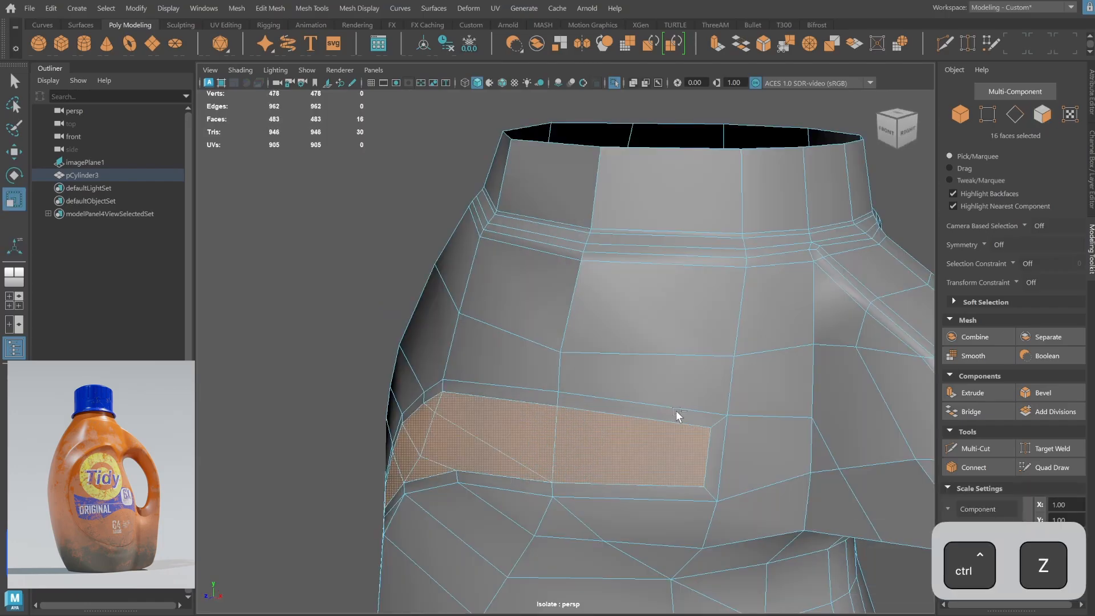
middle_click_drag(676, 409, 728, 299, "alt")
key("ctrl+alt+z")
key("ctrl+alt+z")
key("ctrl+alt+z")
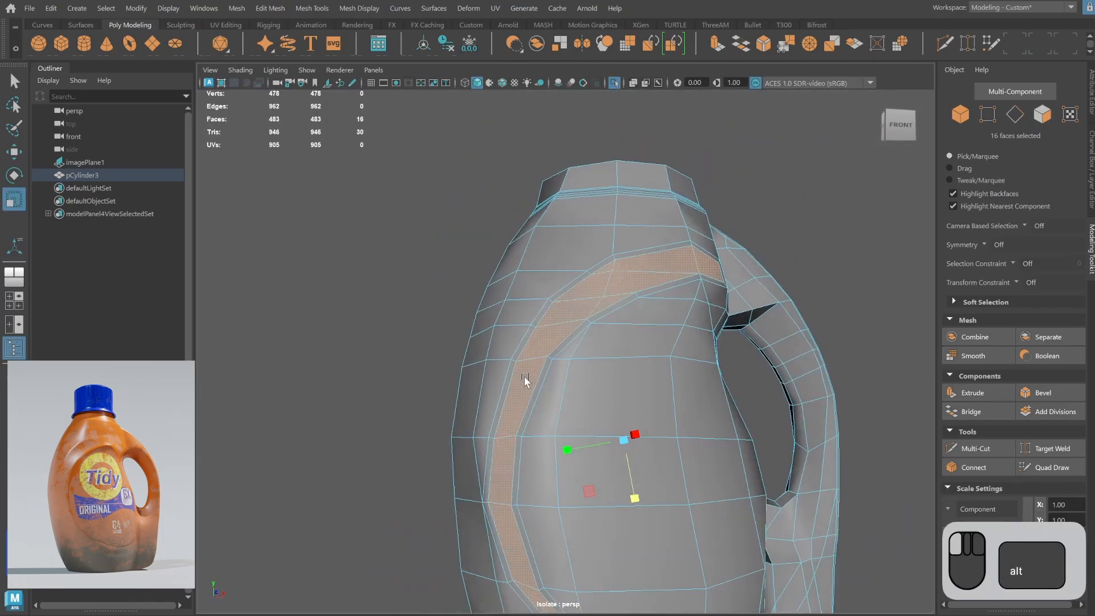
Scale the extruded band of label-border faces slightly.
right_click_drag(567, 339, 499, 370, "alt")
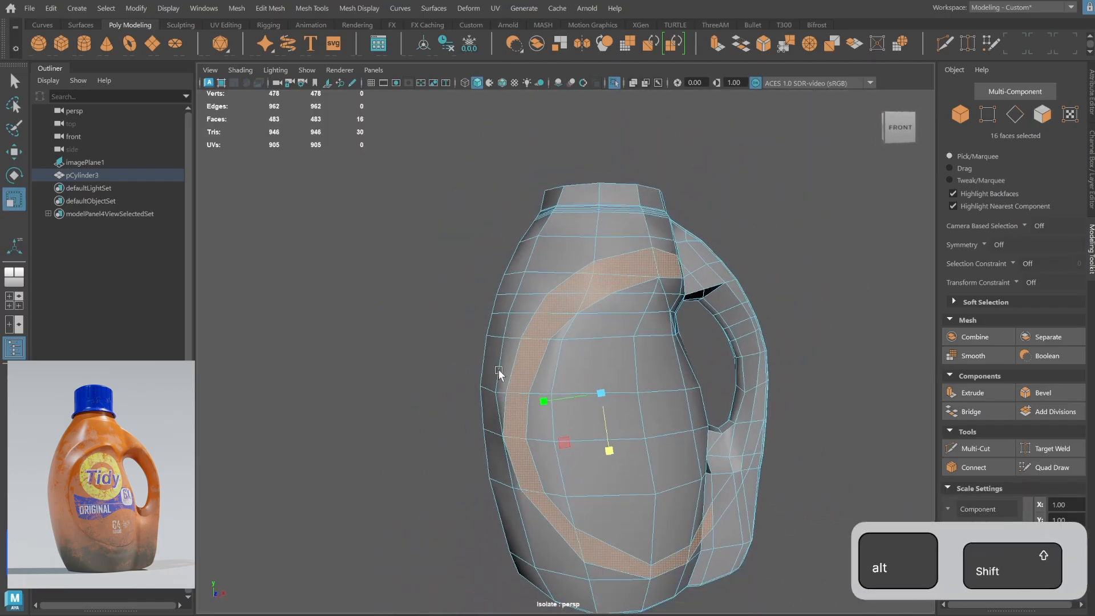
mouse_move(498, 331)
right_mouse_down("shift")
mouse_move(495, 385)
mouse_move(499, 332)
right_mouse_up("shift")
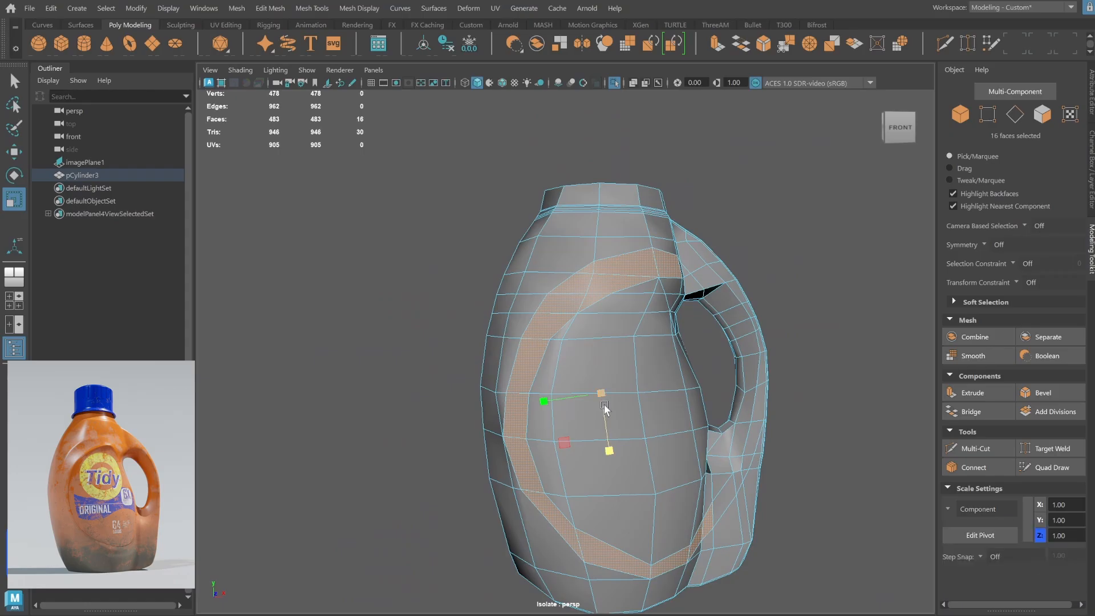
left_click_drag(602, 395, 597, 395, "shift")
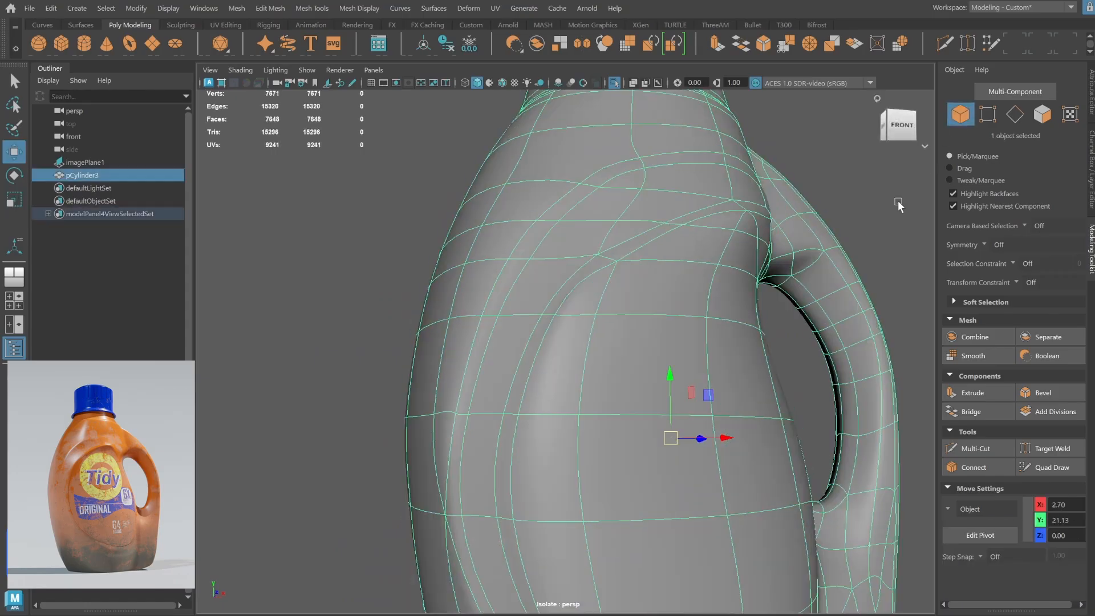
Inspect the label border on the whole bottle with smooth preview and without the wireframe highlight, returning to the unsmoothed mesh.
key("3")
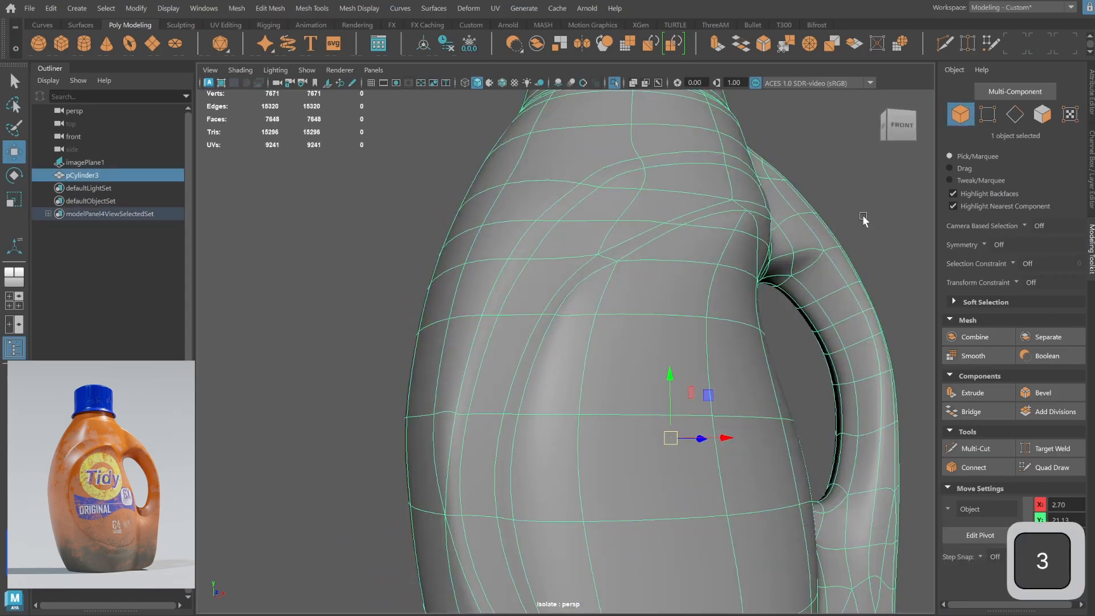
left_click(863, 215)
right_click_drag(864, 221, 607, 406, "alt")
left_click_drag(607, 406, 736, 417, "alt")
right_click_drag(736, 417, 685, 415, "alt")
left_click_drag(685, 416, 723, 391, "alt")
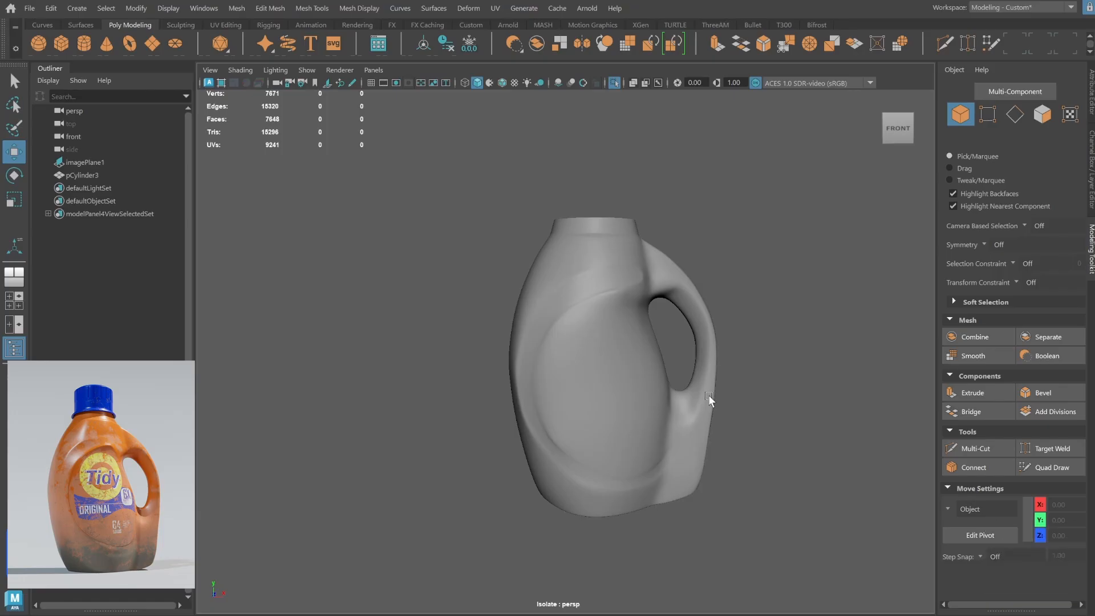
left_click(624, 409)
key("1")
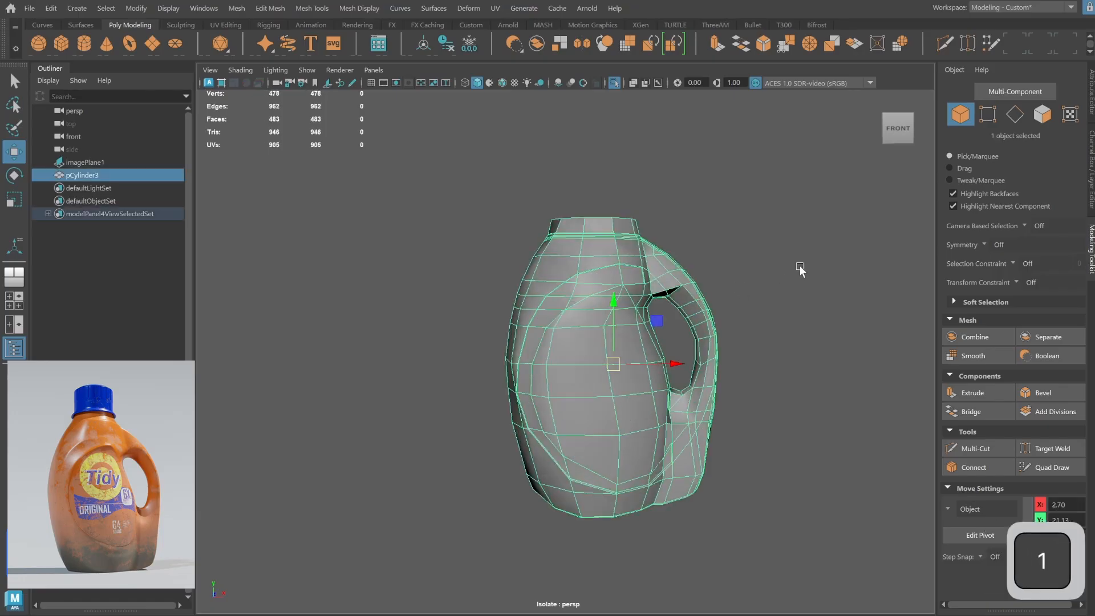
Select the edges along the handle side of the label area, from its upper tip down past the handle opening.
key("F10")
left_click_drag(748, 268, 594, 301, "alt")
key("space")
key("space")
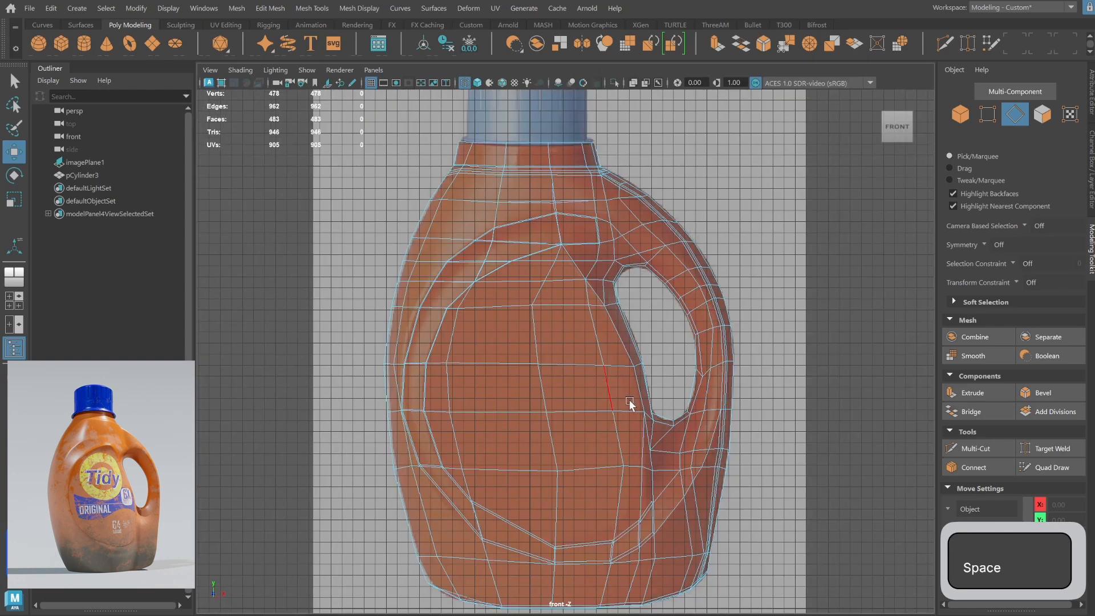
left_click(593, 289)
key("q")
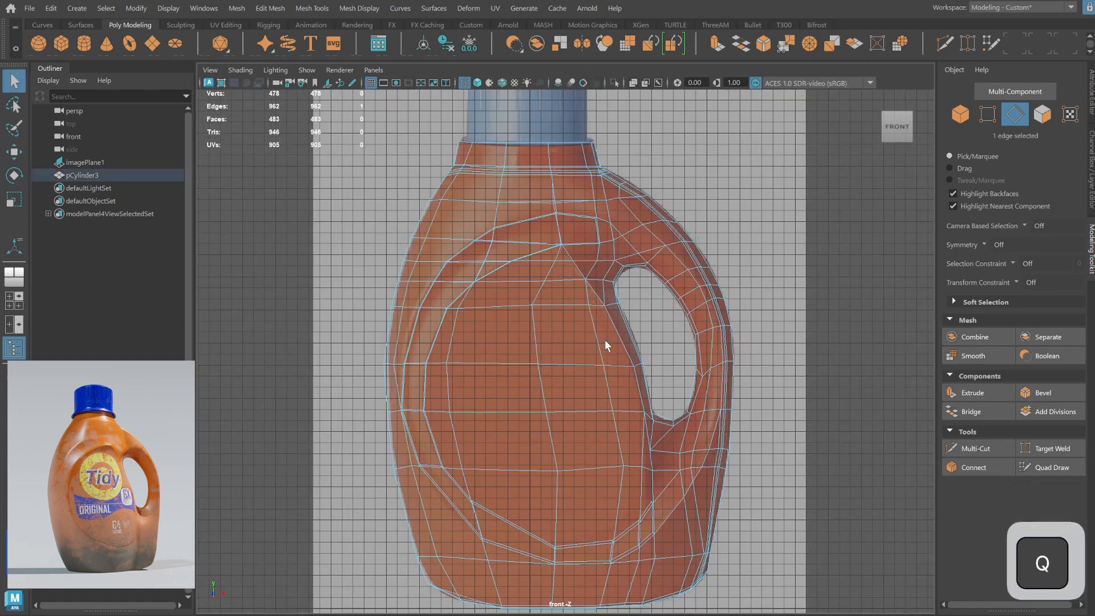
left_click(581, 272, "shift")
left_click(664, 435, "shift")
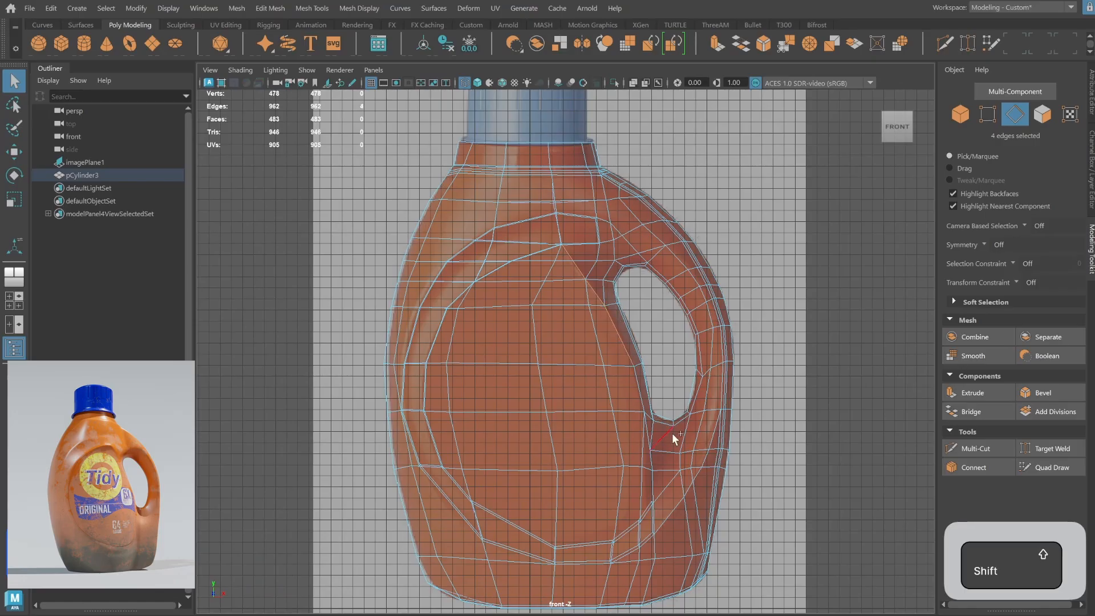
left_click(639, 401, "shift")
Correct the edge selection below the handle so it continues down to the lower label border, and bevel the selected edges.
key("space")
key("space")
left_click_drag(666, 324, 671, 380, "alt")
right_click_drag(672, 380, 743, 406, "alt")
middle_click_drag(743, 406, 704, 371, "alt")
left_click(659, 395, "ctrl")
left_click(663, 416, "ctrl")
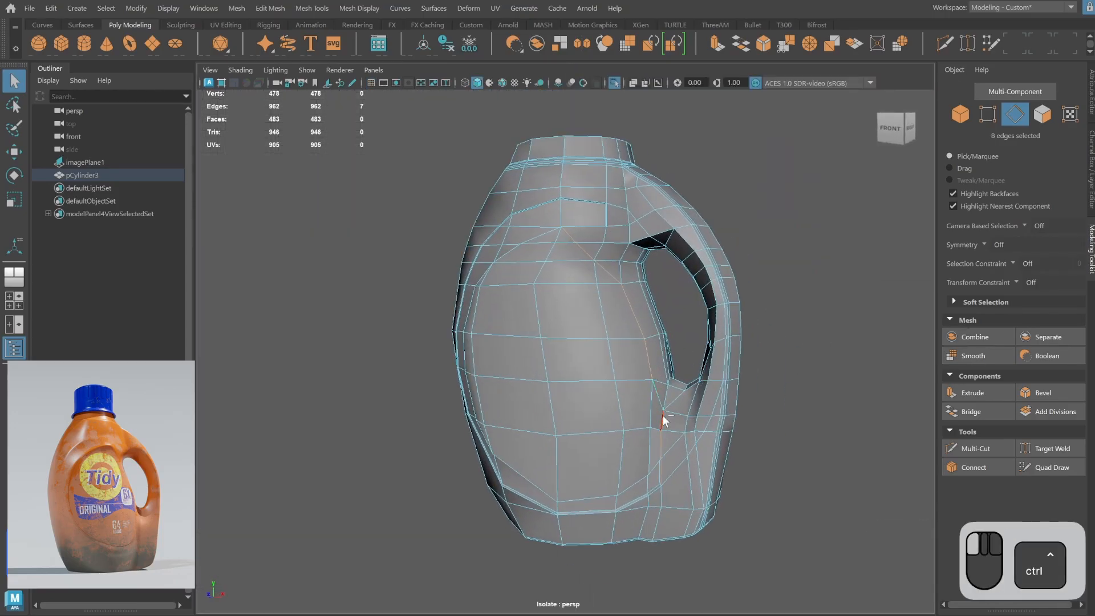
left_click(662, 471, "ctrl")
left_click(652, 411, "shift")
left_click(649, 445, "shift")
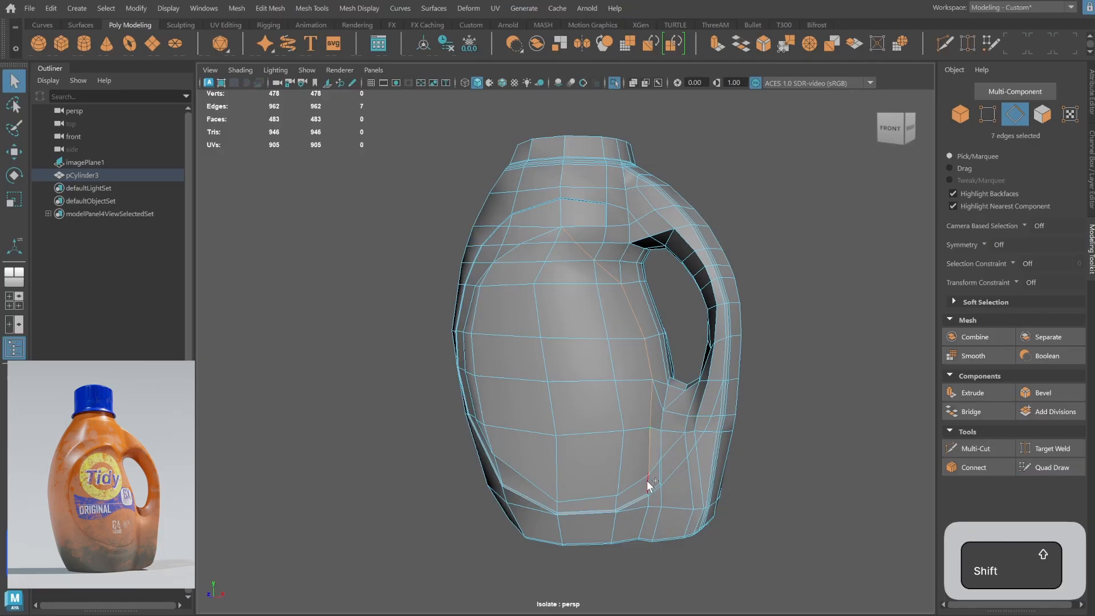
left_click(648, 484, "shift")
left_click_drag(706, 388, 717, 345, "alt")
right_click_drag(717, 345, 773, 338, "shift")
Inspect the beveled handle-side edge in smooth preview and examine the upper tip of the label area up close.
left_click_drag(772, 338, 795, 372, "alt")
right_click_drag(794, 372, 797, 334, "alt")
key("q")
key("3")
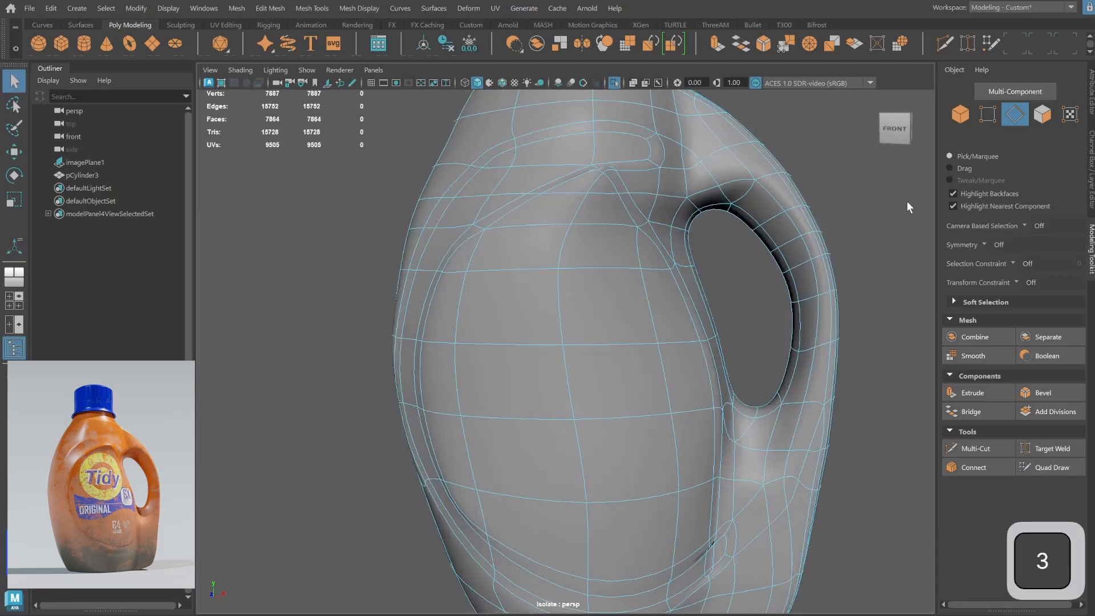
left_click(963, 118)
left_click(902, 268)
right_click_drag(902, 268, 666, 316, "alt")
mouse_move(666, 316)
left_mouse_down("alt")
mouse_move(723, 325)
mouse_move(673, 333)
left_mouse_up("alt")
right_click_drag(673, 334, 624, 342, "alt")
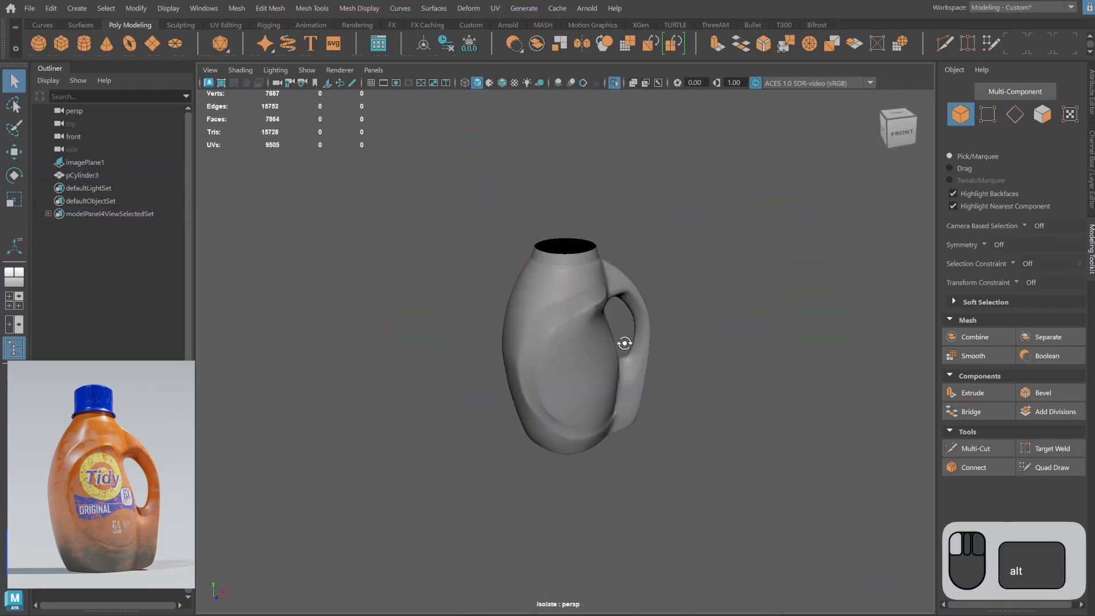
left_click_drag(623, 342, 687, 323, "alt")
right_click_drag(687, 323, 724, 331, "alt")
middle_click_drag(607, 339, 593, 403, "alt")
left_click(652, 399)
right_click_drag(592, 402, 1027, 321, "alt")
Snap the doubled vertex at the label area's upper tip onto its neighbour and merge them on the unsmoothed mesh.
key("1")
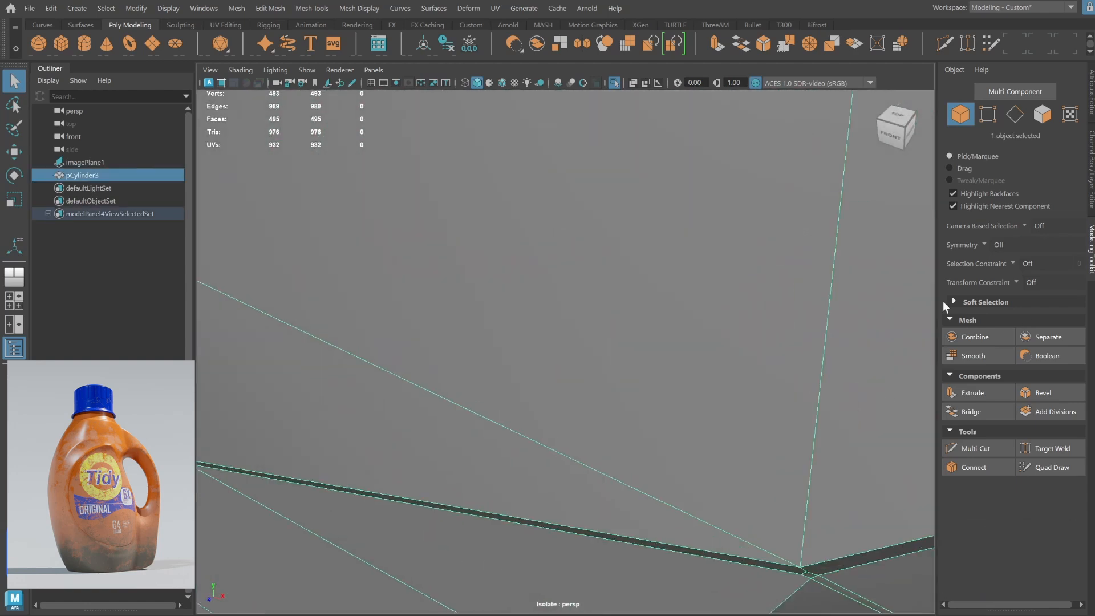
key("F9")
left_click(808, 569)
key("w")
key("v")
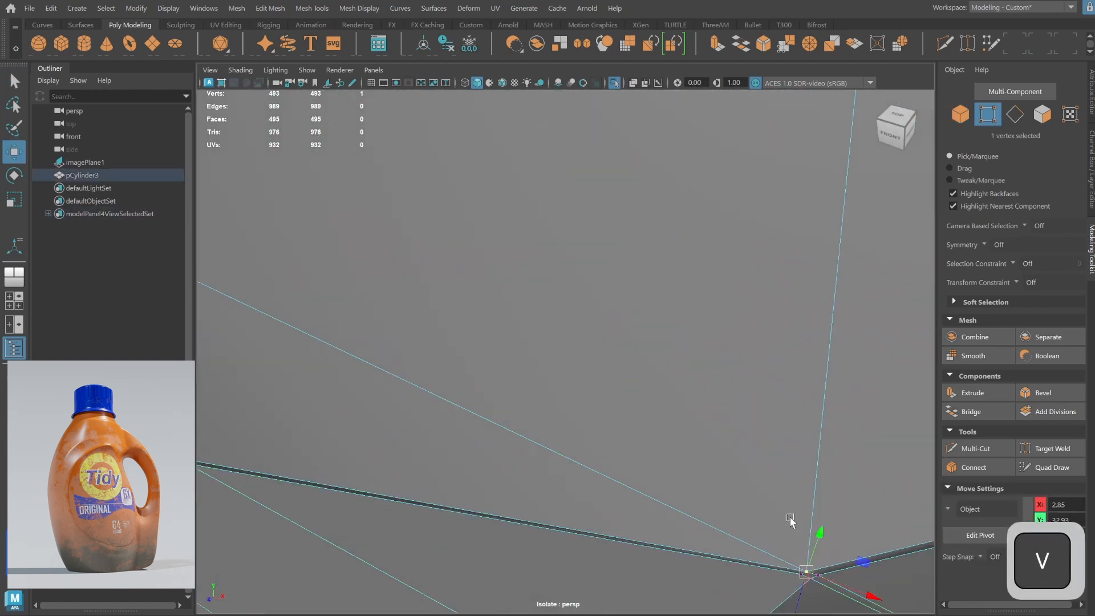
right_click_drag(878, 585, 899, 368, "shift")
Examine the merged tip and the lower label corner from several sides, alternating smooth preview and unsmoothed mesh.
left_click(963, 118)
key("3")
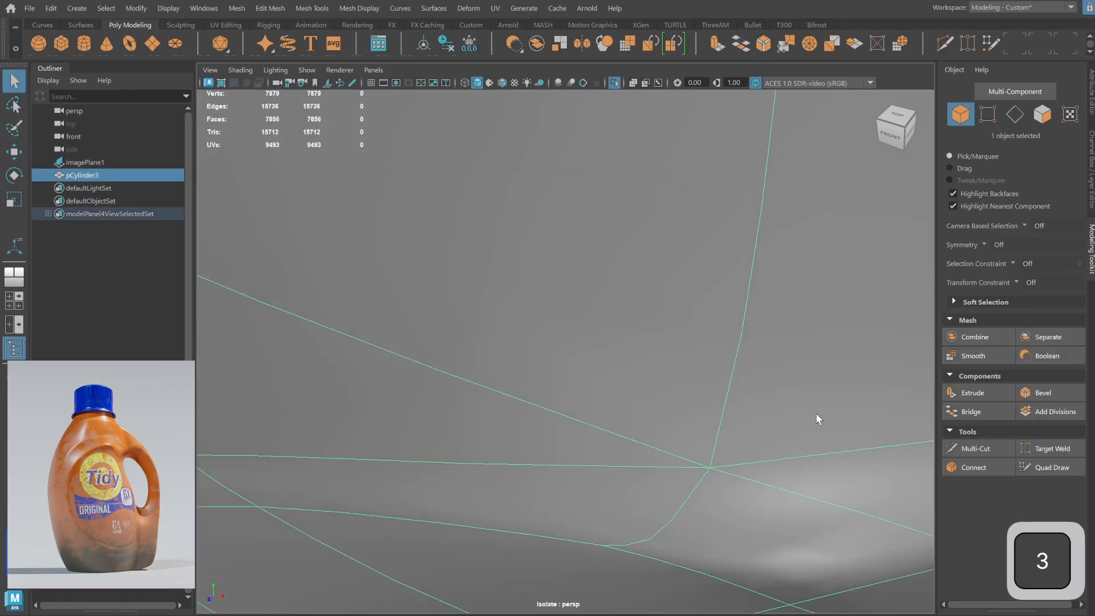
right_click_drag(816, 413, 370, 465, "alt")
left_click(371, 464)
left_click_drag(522, 492, 485, 441, "alt")
middle_click_drag(537, 403, 543, 320, "alt")
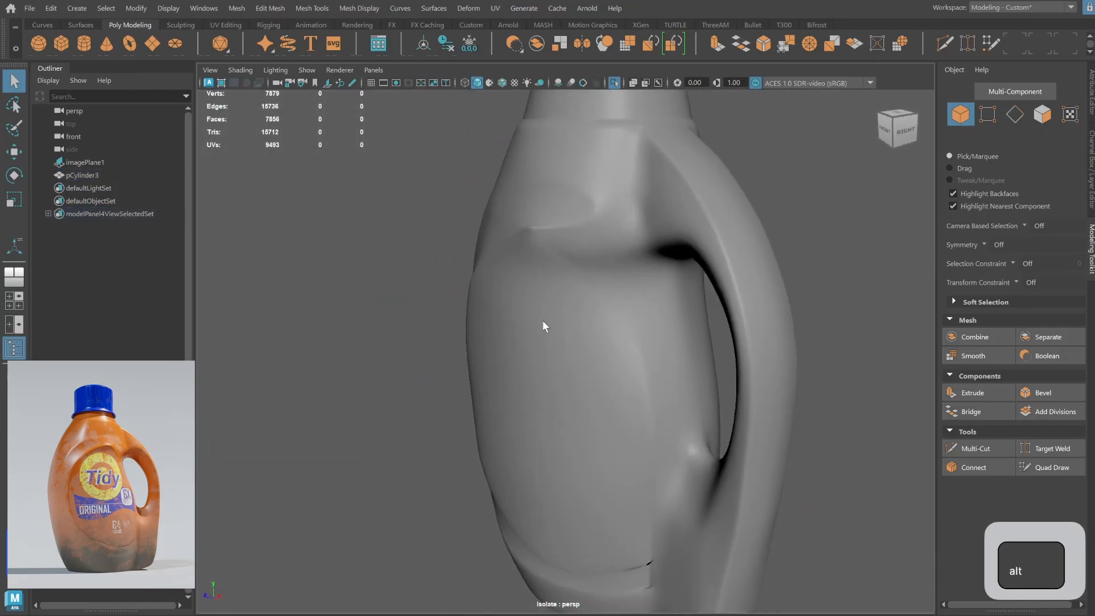
left_click_drag(543, 320, 616, 305, "alt")
left_click(639, 316)
right_click_drag(684, 306, 809, 385, "alt")
key("1")
left_click_drag(809, 385, 698, 311, "alt")
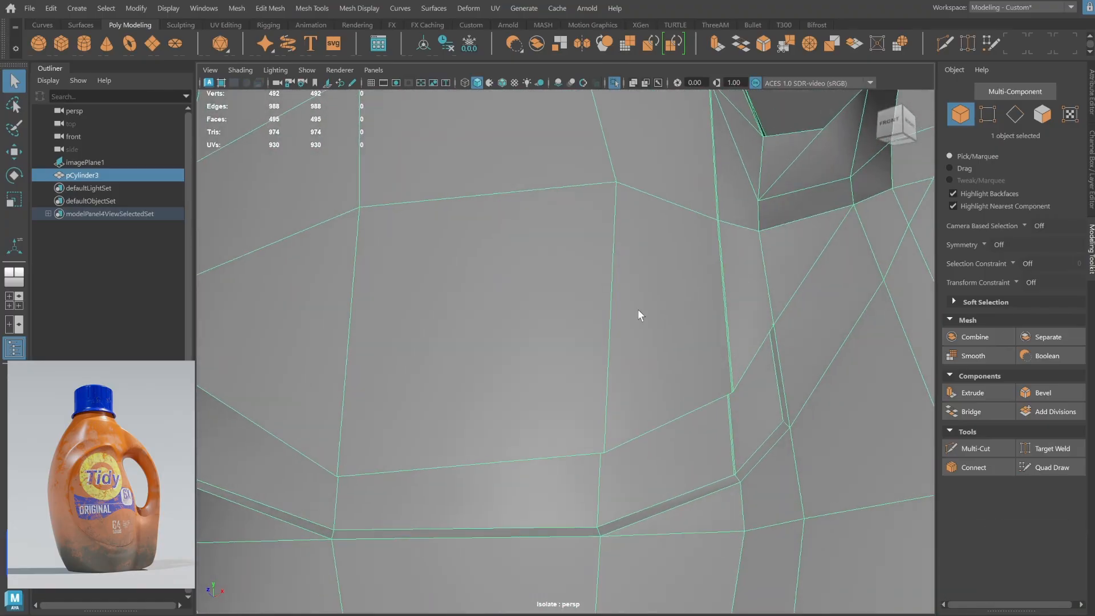
right_click_drag(666, 275, 551, 289, "alt")
key("3")
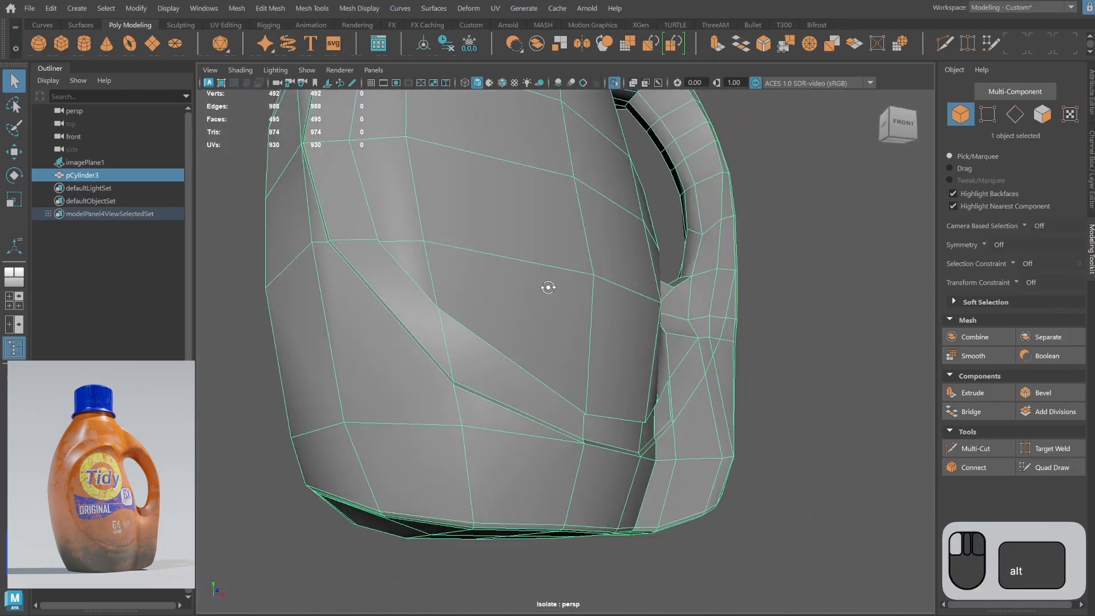
left_click_drag(560, 299, 562, 247, "alt")
left_click(563, 247)
key("1")
left_click_drag(692, 239, 656, 172, "alt")
Run Cleanup to select the n-gons and connect two opposite vertices of the face above the label border's upper-left curve.
left_click(240, 10)
left_click(256, 362)
left_click_drag(481, 293, 518, 340, "alt")
right_click_drag(518, 340, 764, 330, "alt")
left_click_drag(763, 329, 823, 340, "alt")
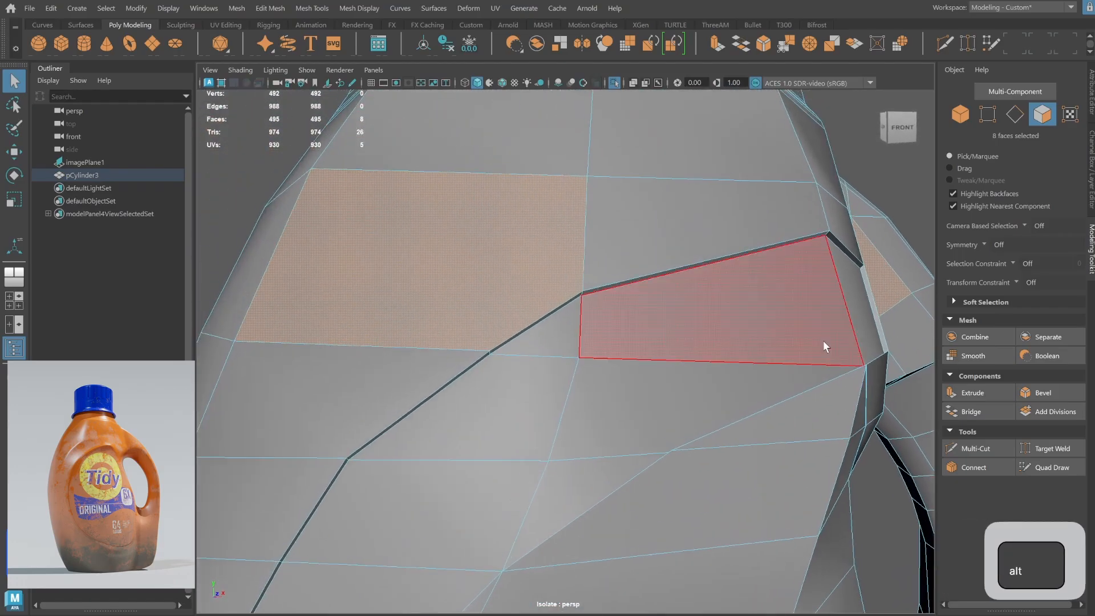
right_click_drag(823, 340, 522, 347)
left_click(491, 352)
left_click(314, 172, "shift")
right_click_drag(320, 181, 328, 254, "shift")
right_click_drag(576, 245, 508, 317, "alt")
middle_click_drag(507, 317, 513, 194, "alt")
Run Cleanup again and connect two vertices across the n-gon where the handle's top meets the bottle body.
left_click(238, 10)
left_click(291, 305)
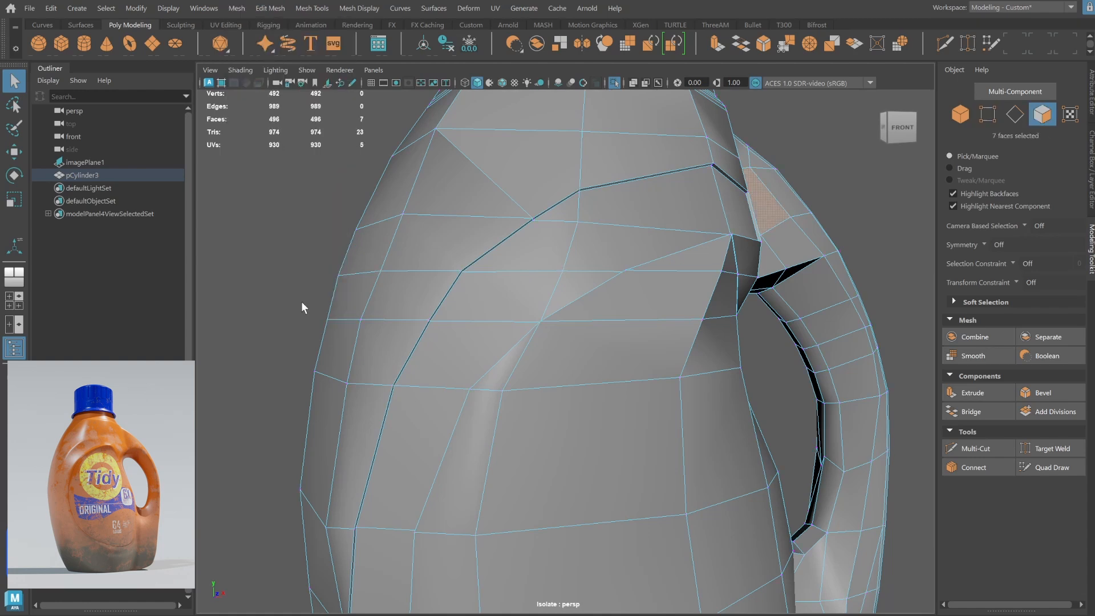
left_click_drag(793, 262, 687, 266, "alt")
left_click(988, 114)
left_click(702, 161)
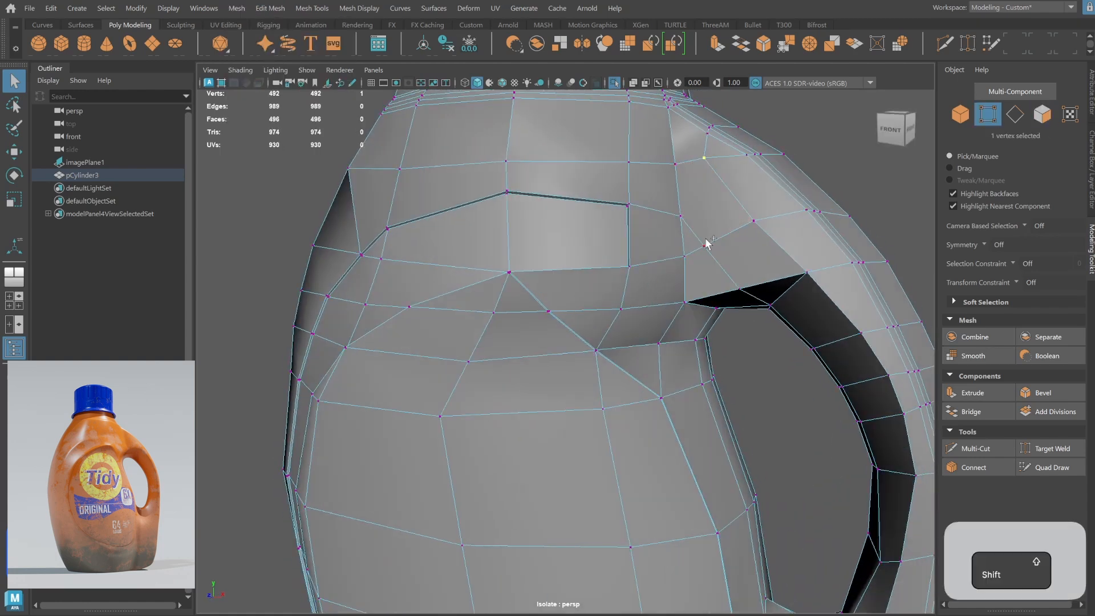
right_click_drag(757, 246, 748, 319, "shift")
Find the remaining n-gons with Cleanup and insert a horizontal edge loop through the body face below the label border's lower-left curve.
left_click(961, 114)
key("q")
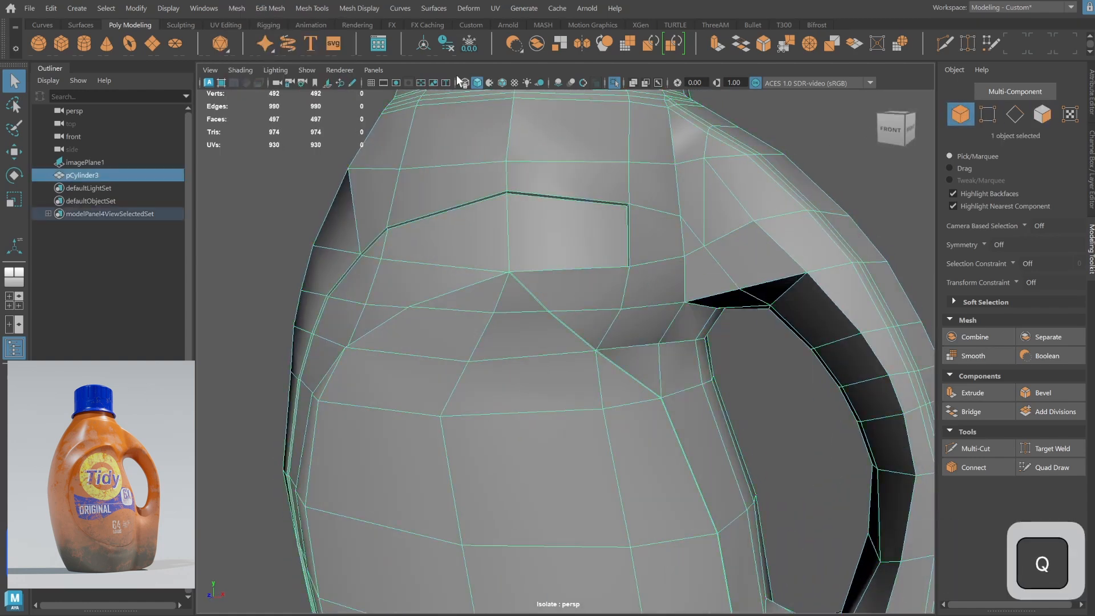
left_click(237, 9)
left_click(263, 305)
right_click_drag(576, 274, 464, 288, "alt")
left_click_drag(491, 353, 502, 268, "alt")
right_click_drag(502, 268, 645, 263, "alt")
middle_click_drag(644, 262, 704, 243, "alt")
left_click_drag(704, 243, 732, 249, "alt")
key("F9")
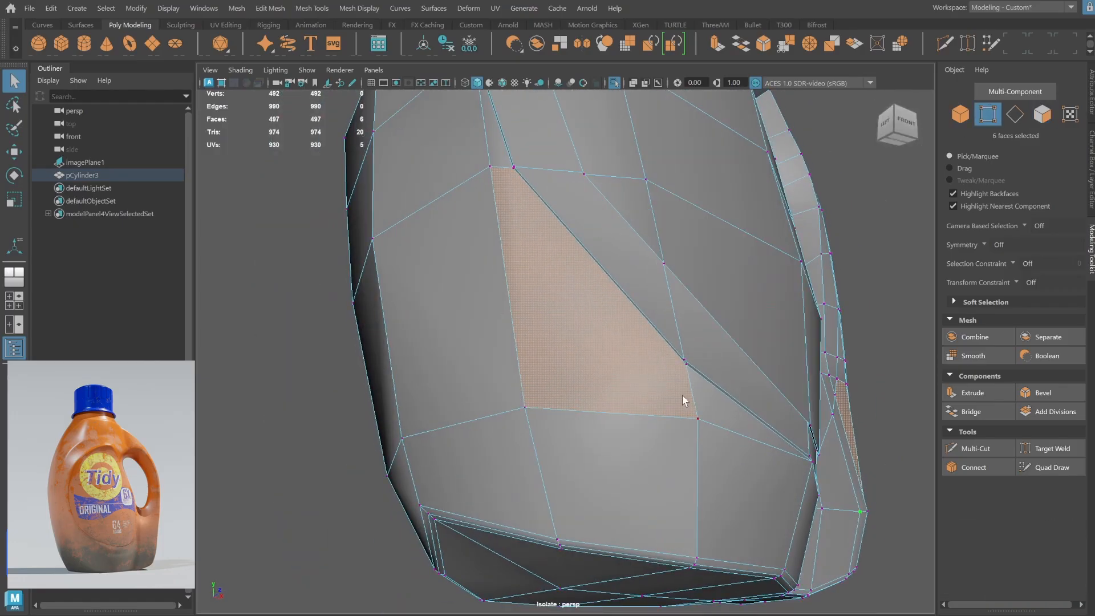
left_click(685, 374)
left_click(963, 113)
right_click_drag(704, 259, 625, 280, "shift")
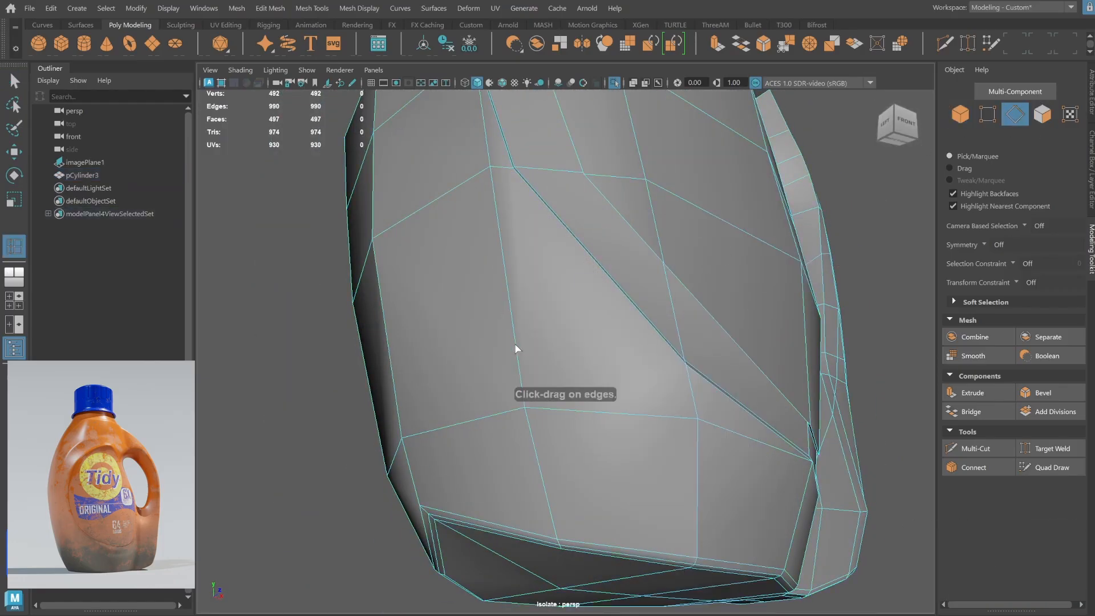
left_click(516, 346)
key("q")
Connect the new loop's end vertex to the label border vertex across the n-gon and run Cleanup on the mesh again.
left_click(988, 116)
left_click(516, 346)
left_click(682, 364, "shift")
right_click_drag(674, 367, 675, 442, "shift")
key("q")
left_click(895, 205)
left_click(961, 115)
left_click(236, 9)
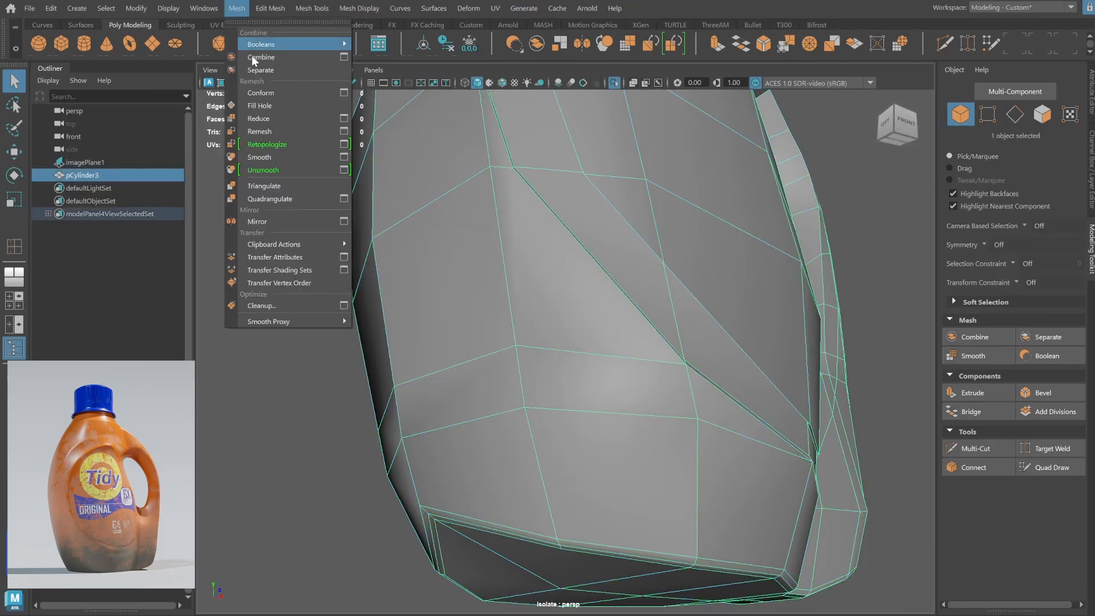
left_click(296, 304)
Try to merge the doubled vertices at the label border's lower corner below the handle.
left_click_drag(720, 319, 697, 318, "alt")
middle_click_drag(697, 319, 485, 288, "alt")
right_click_drag(485, 288, 867, 199, "alt")
middle_click_drag(765, 457, 751, 340, "alt")
left_click(989, 116)
left_click_drag(680, 352, 701, 373)
right_click(695, 365, "shift")
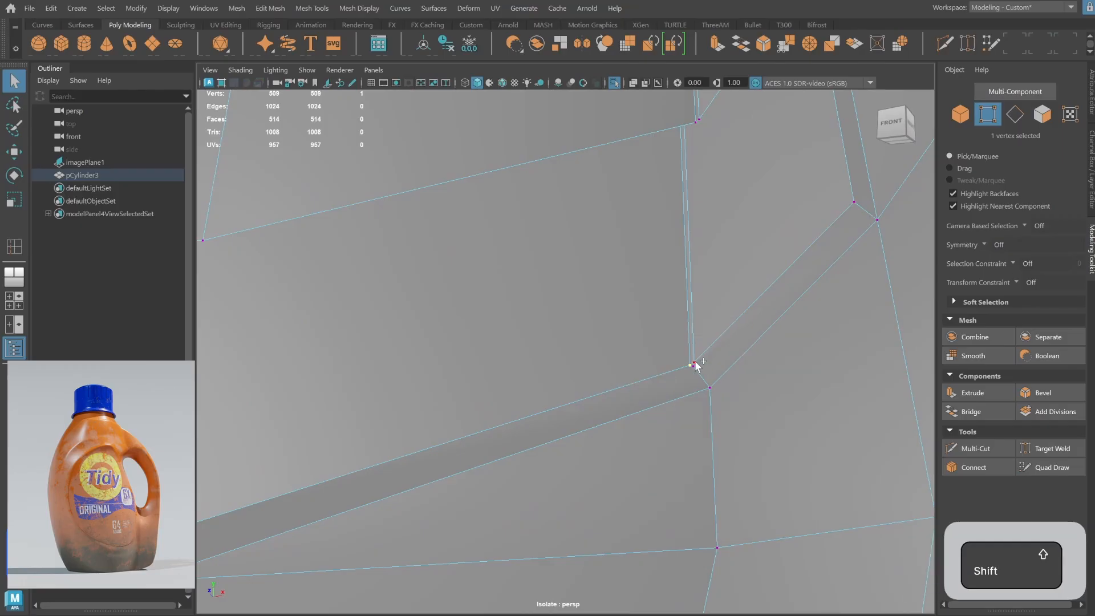
right_click_drag(696, 366, 838, 253, "shift")
key("ctrl+z")
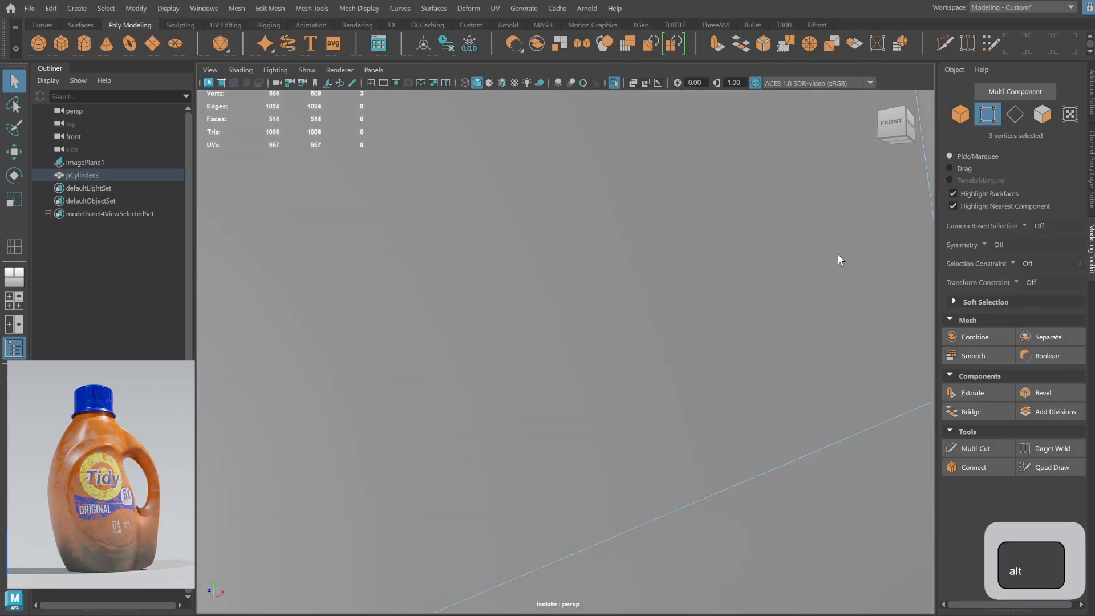
Delete the surplus vertex at the label border's lower handle-side corner and connect the remaining inner vertex to the outer corner vertex.
middle_click_drag(838, 253, 675, 405, "alt")
right_click_drag(676, 405, 614, 474, "alt")
key("ctrl+Delete")
left_click(585, 363)
left_click(604, 400, "shift")
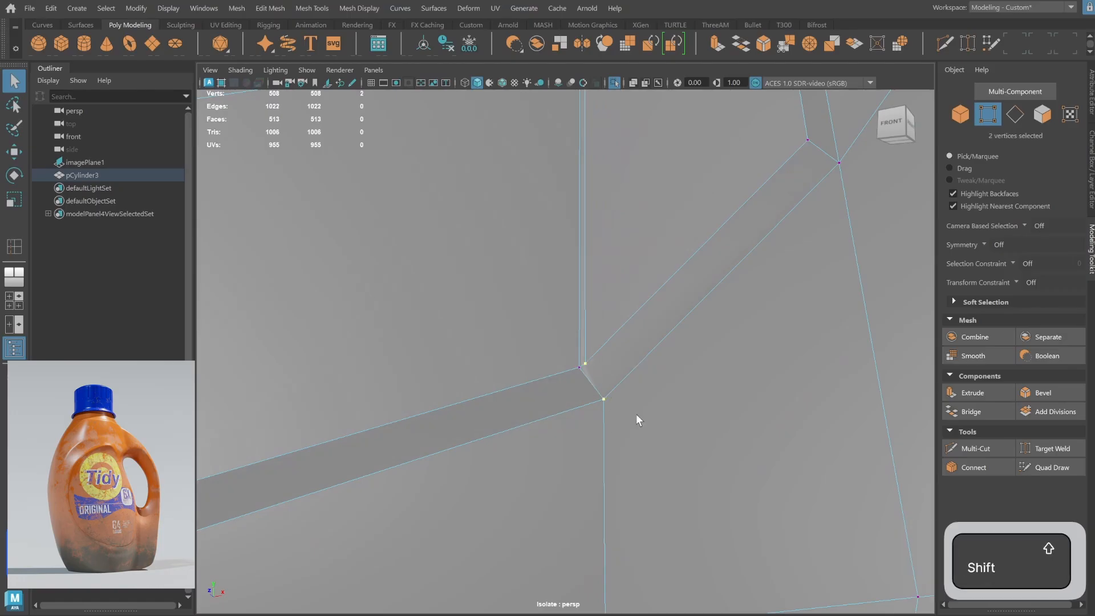
key("q")
left_click(725, 377)
Inspect the lower handle-side corner of the label in smooth preview, returning to the unsmoothed mesh for a close view.
key("3")
right_click_drag(726, 376, 562, 289, "alt")
left_click_drag(562, 289, 672, 293, "alt")
right_click_drag(672, 293, 725, 257)
left_click(866, 297)
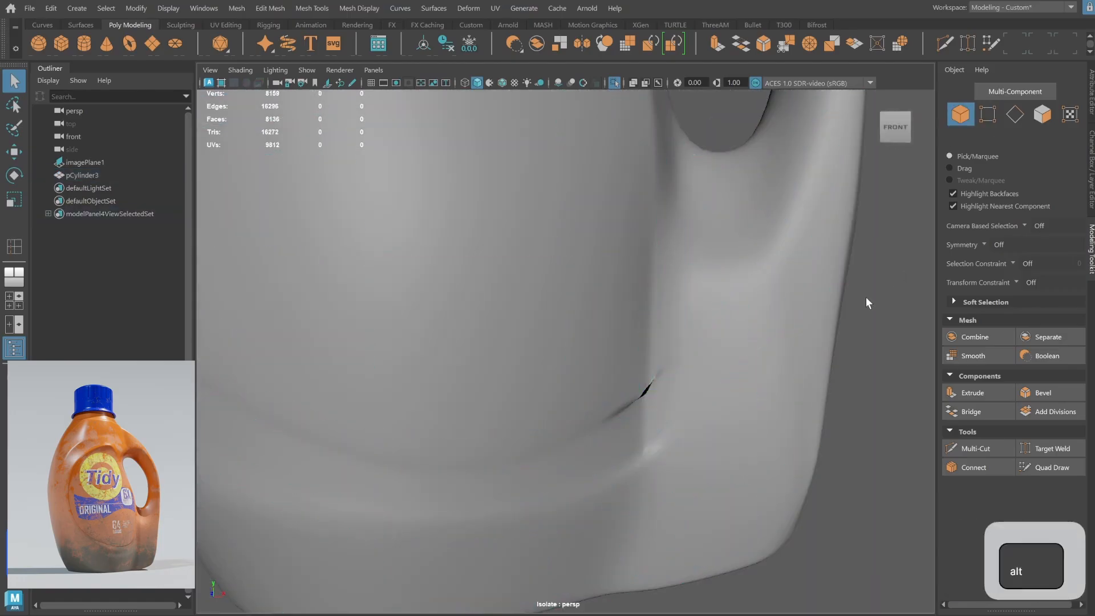
right_click_drag(866, 297, 496, 382, "alt")
left_click_drag(496, 381, 492, 431, "alt")
right_click_drag(491, 430, 561, 317, "alt")
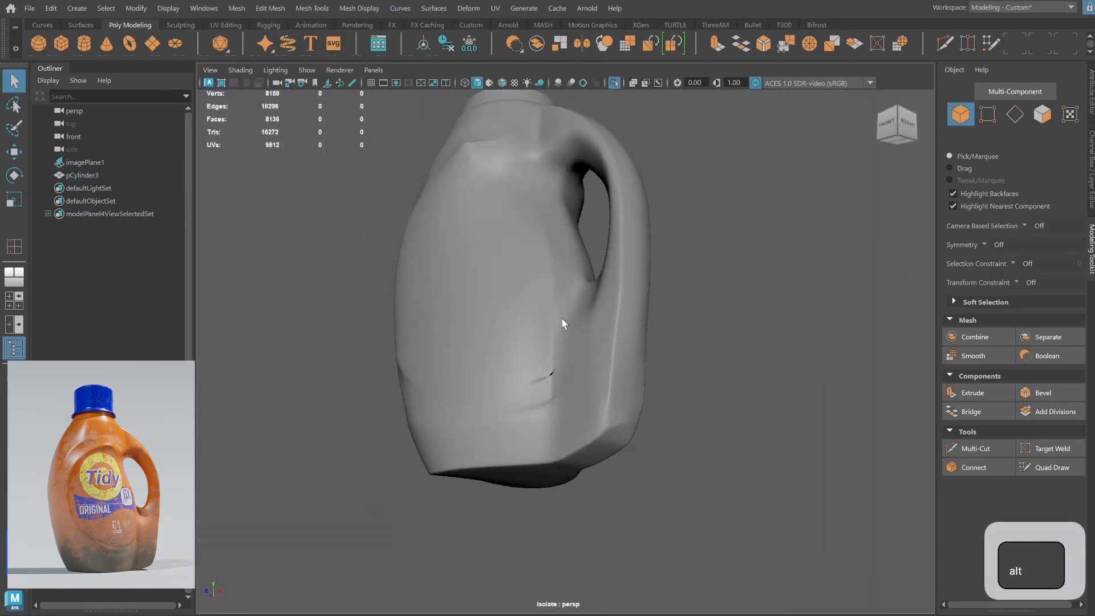
middle_click_drag(562, 317, 580, 283, "alt")
right_click_drag(580, 282, 710, 324, "alt")
left_click(709, 323)
key("1")
left_click_drag(649, 293, 699, 365, "alt")
Average the inner vertices near the label's lower handle-side corner with 10 iterations to even out their spacing.
left_click(988, 115)
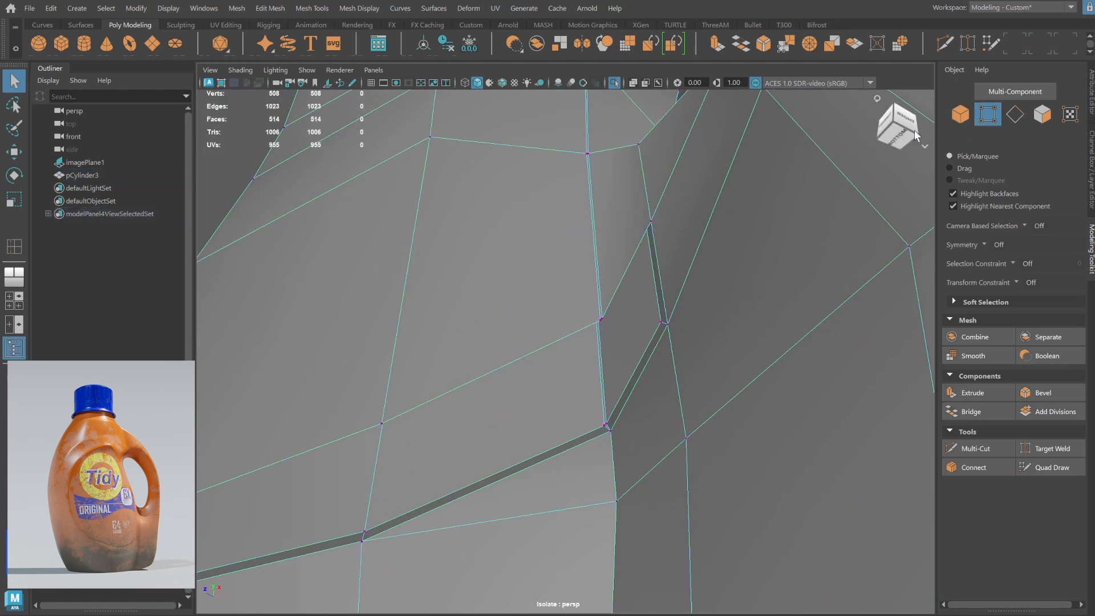
left_click_drag(592, 328, 607, 313)
right_click_drag(607, 313, 675, 254, "shift")
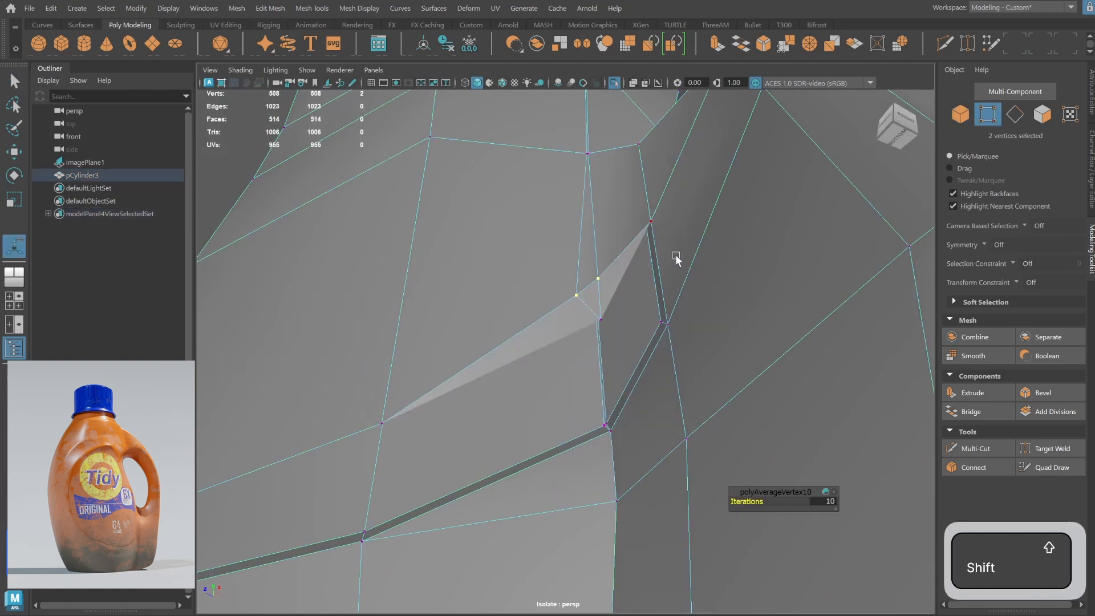
left_click_drag(548, 347, 616, 492, "alt")
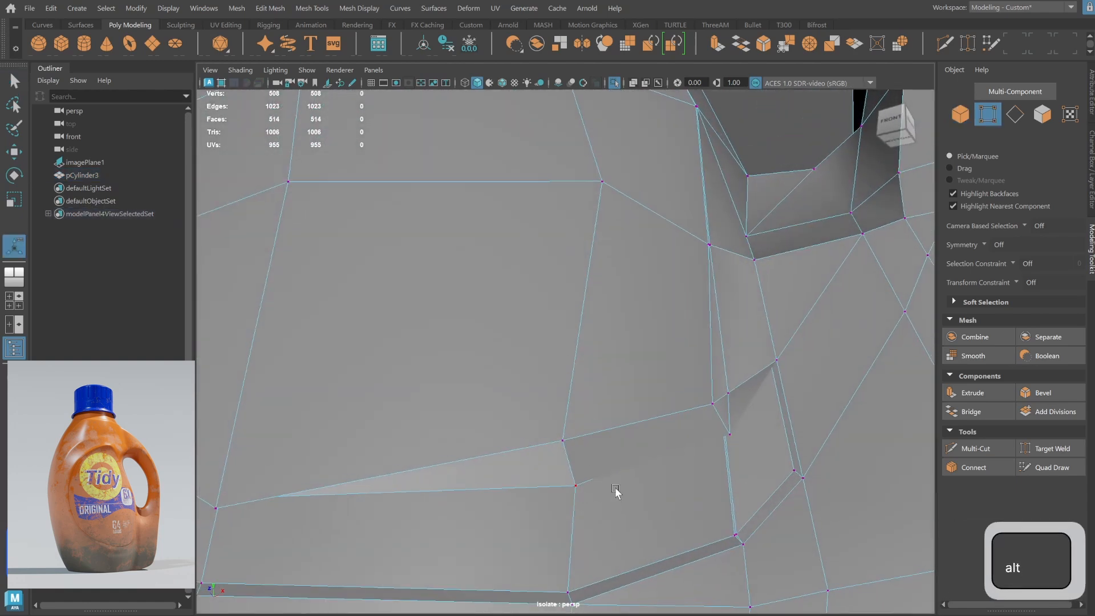
left_click(607, 489)
key("g")
key("g")
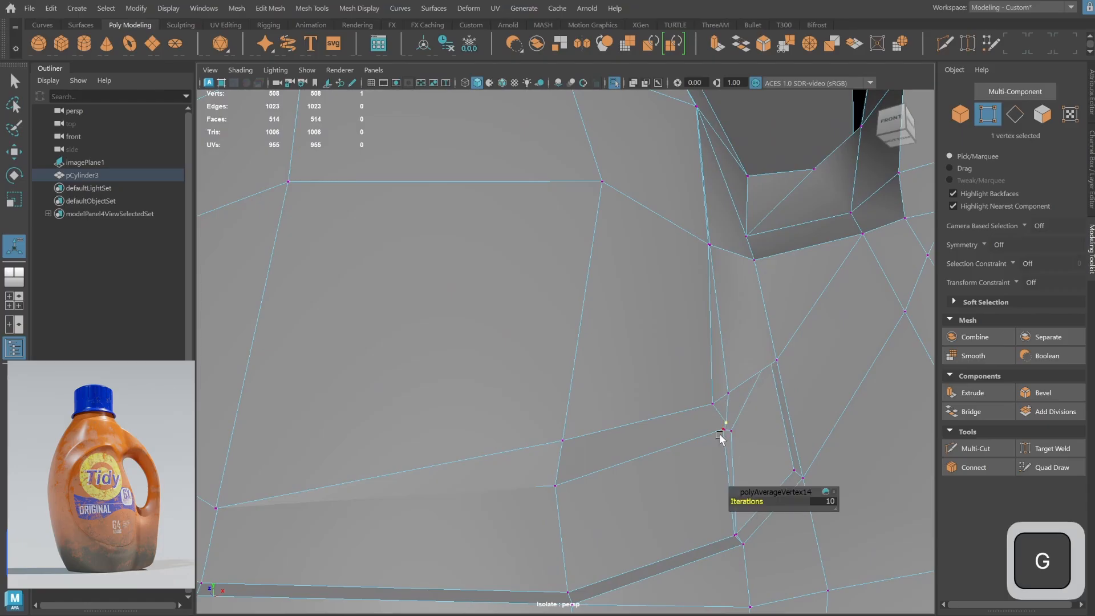
left_click(739, 418)
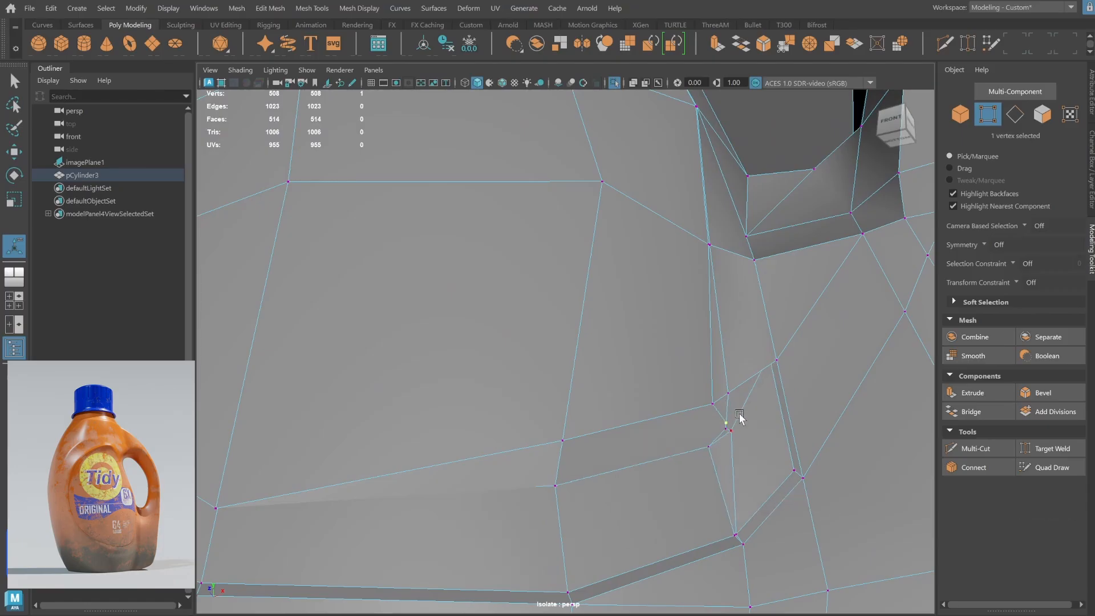
Merge the clustered vertices at the inner corner, and merge the doubled vertices at the border corner below it.
left_click_drag(702, 454, 739, 426, "shift")
right_click_drag(740, 429, 740, 369, "shift")
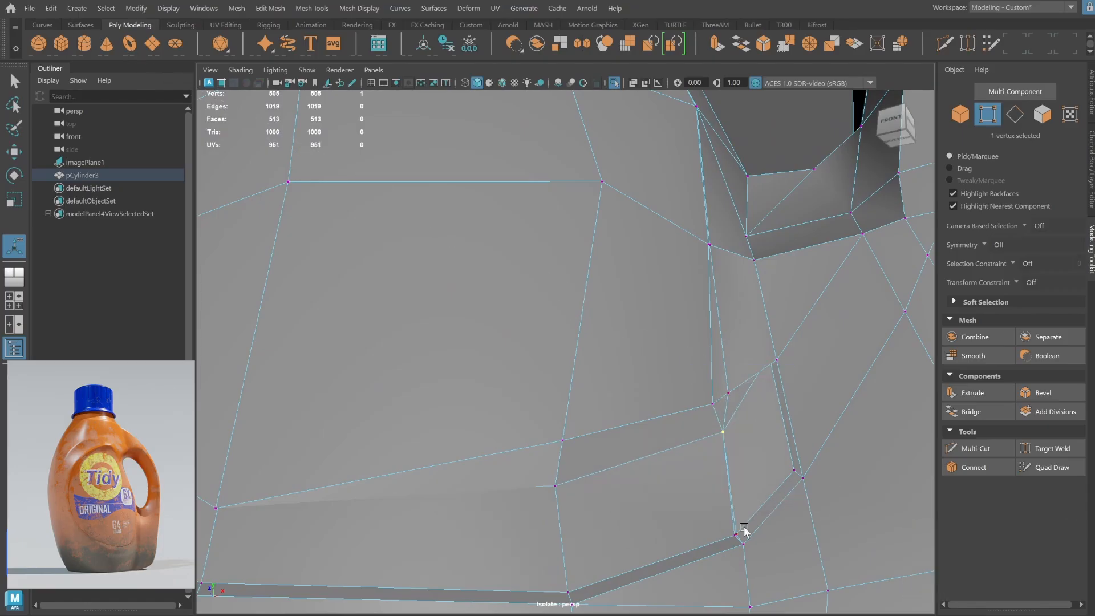
left_click_drag(744, 527, 728, 542)
key("g")
Move the label border's end vertex below the handle slightly upward.
right_click_drag(777, 381, 731, 414, "alt")
left_click_drag(655, 426, 738, 448, "alt")
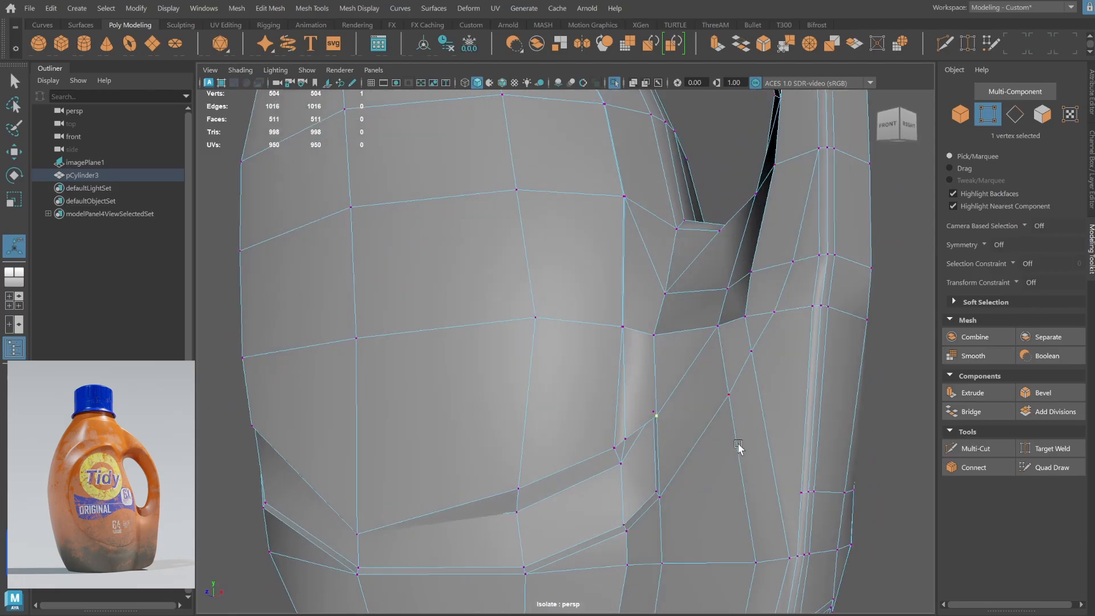
right_click_drag(736, 445, 682, 410, "shift")
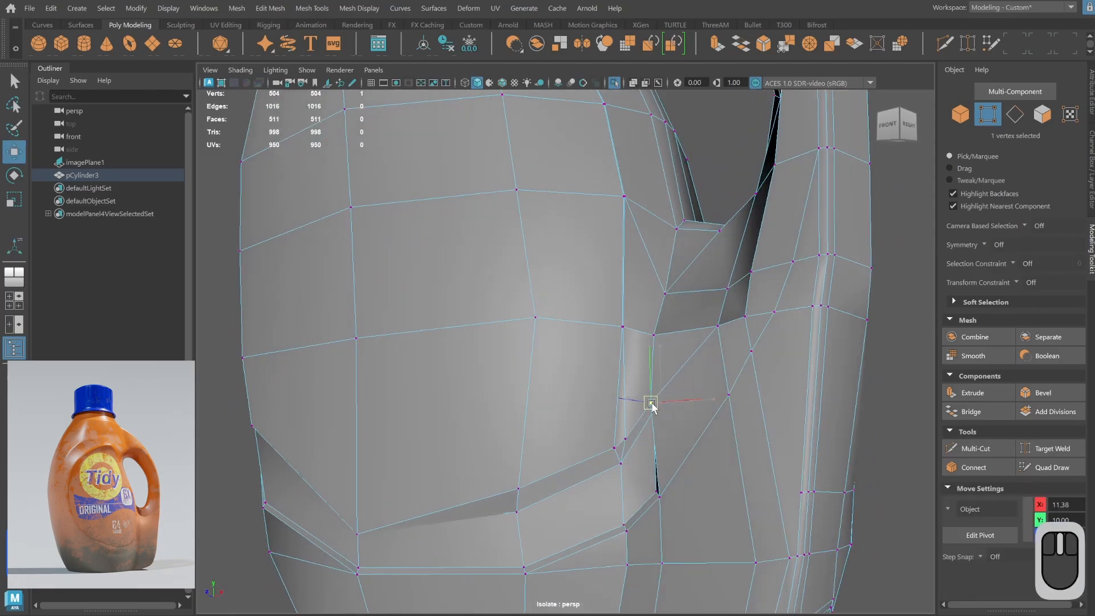
left_click_drag(658, 402, 734, 367, "alt")
Average the vertices along the label's inner border with 10 iterations and check the bottle in smooth preview.
right_click_drag(733, 367, 714, 362, "shift")
left_click_drag(714, 362, 528, 431, "alt")
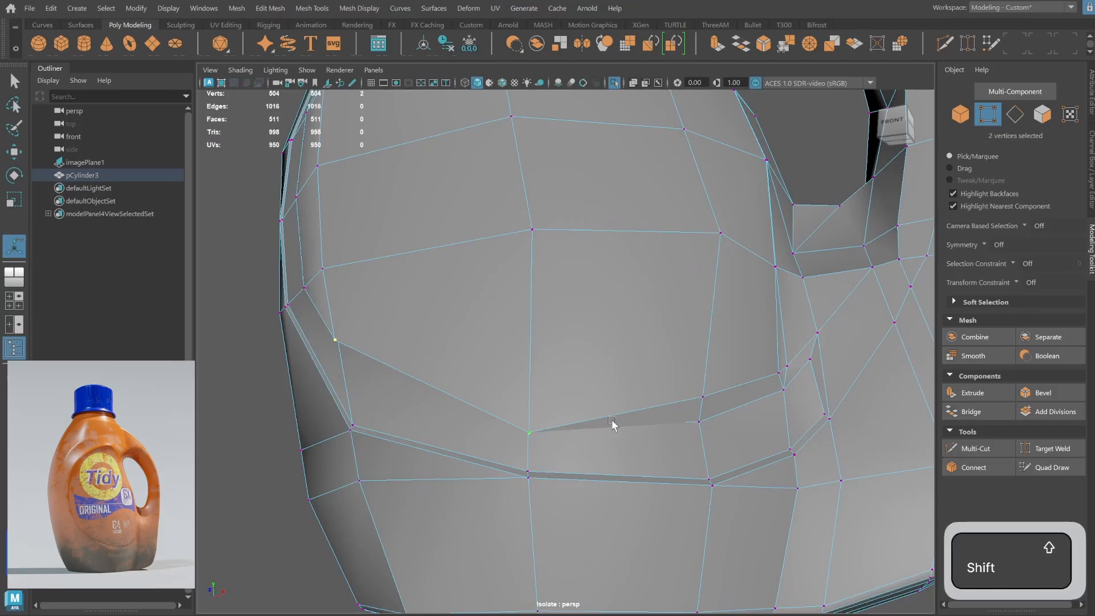
key("g")
left_click_drag(611, 384, 523, 292, "alt")
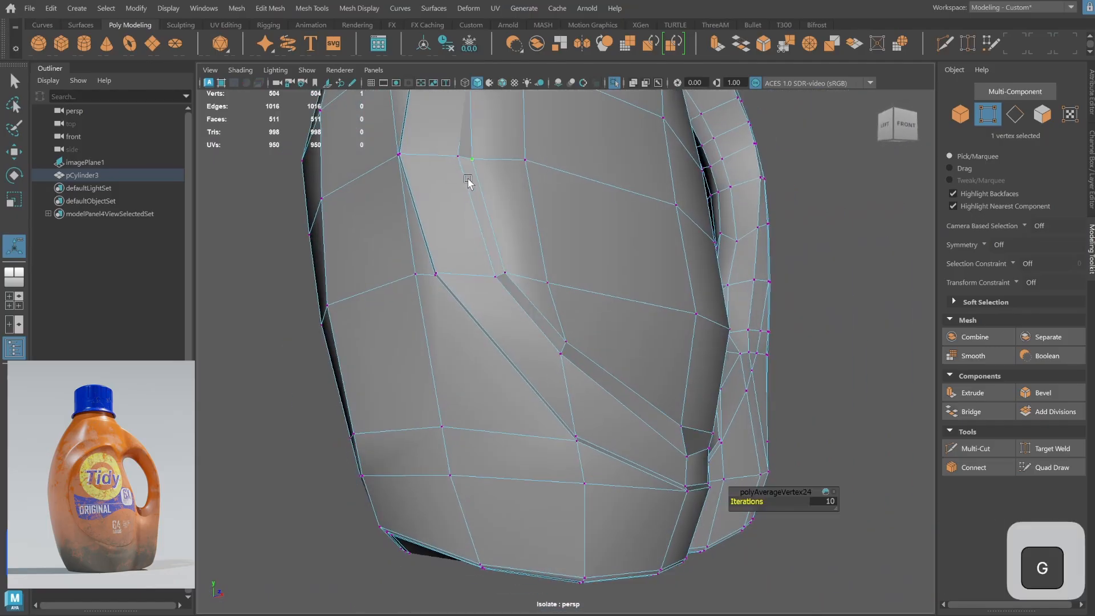
left_click_drag(468, 182, 476, 326, "alt")
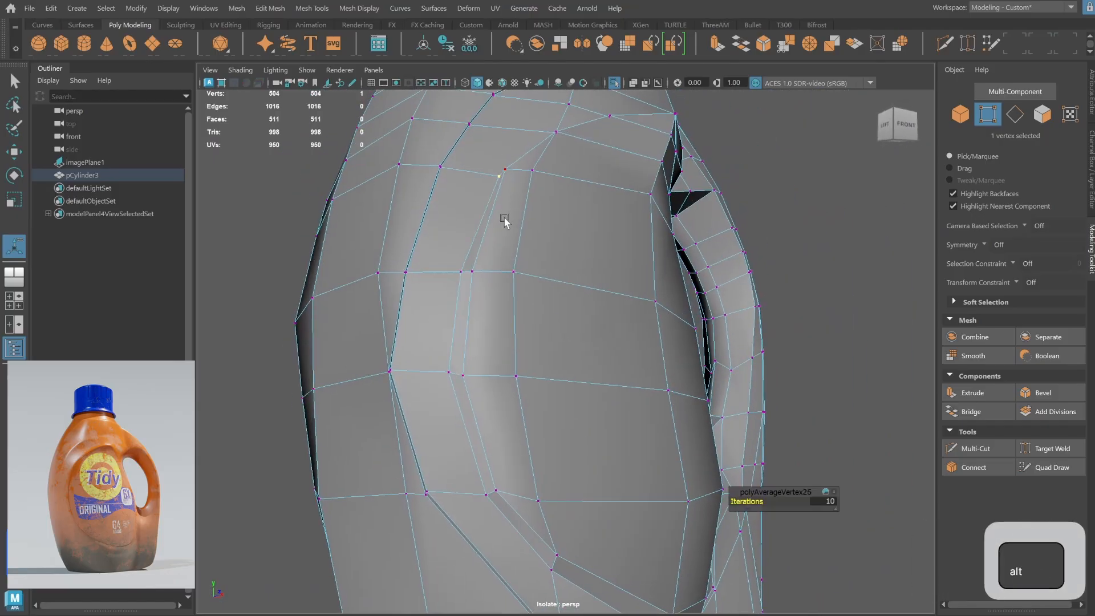
left_click_drag(504, 221, 610, 317, "alt")
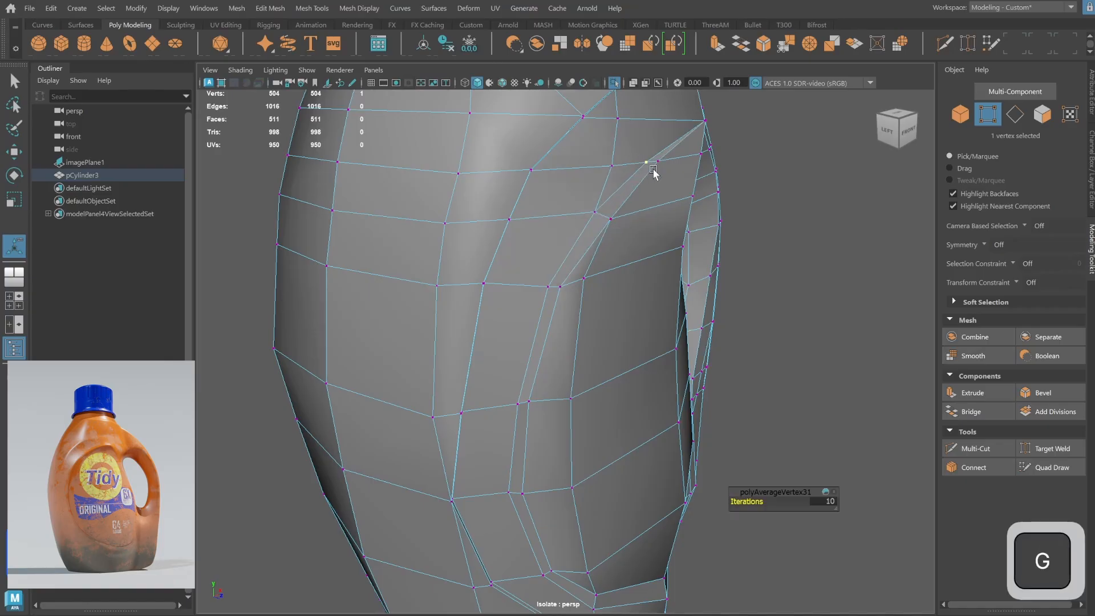
left_click_drag(654, 174, 489, 267, "alt")
key("3")
key("F8")
left_click(706, 311)
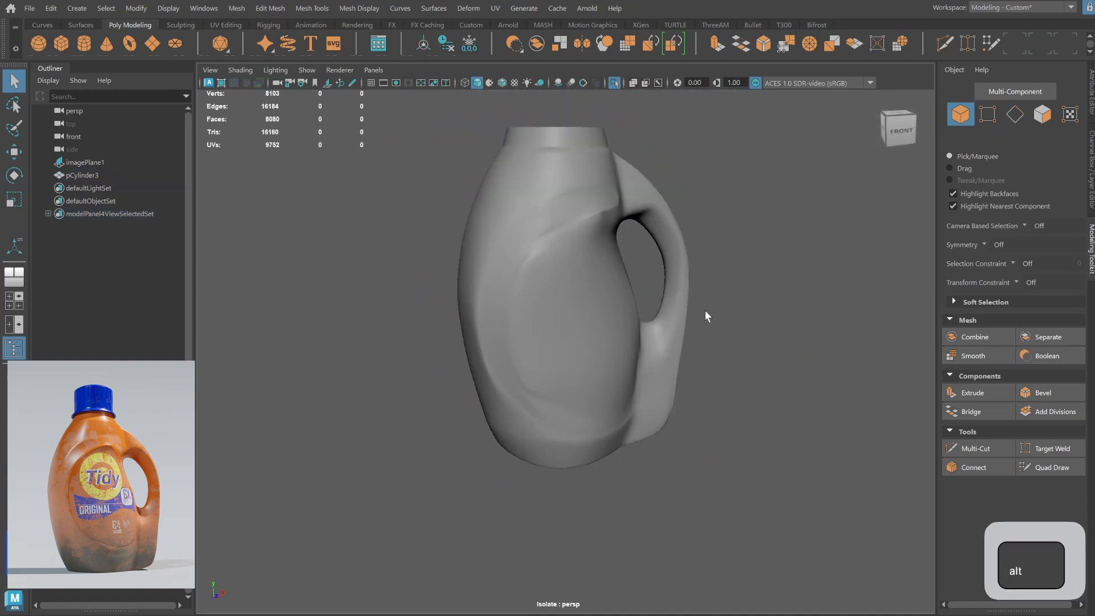
left_click_drag(706, 311, 800, 366, "alt")
Adjust the nearly coincident vertices on the outer label border opposite the handle and check the shape in smooth preview.
key("1")
left_click(686, 343)
left_click_drag(685, 343, 683, 301, "alt")
scroll(683, 301, "up", 5)
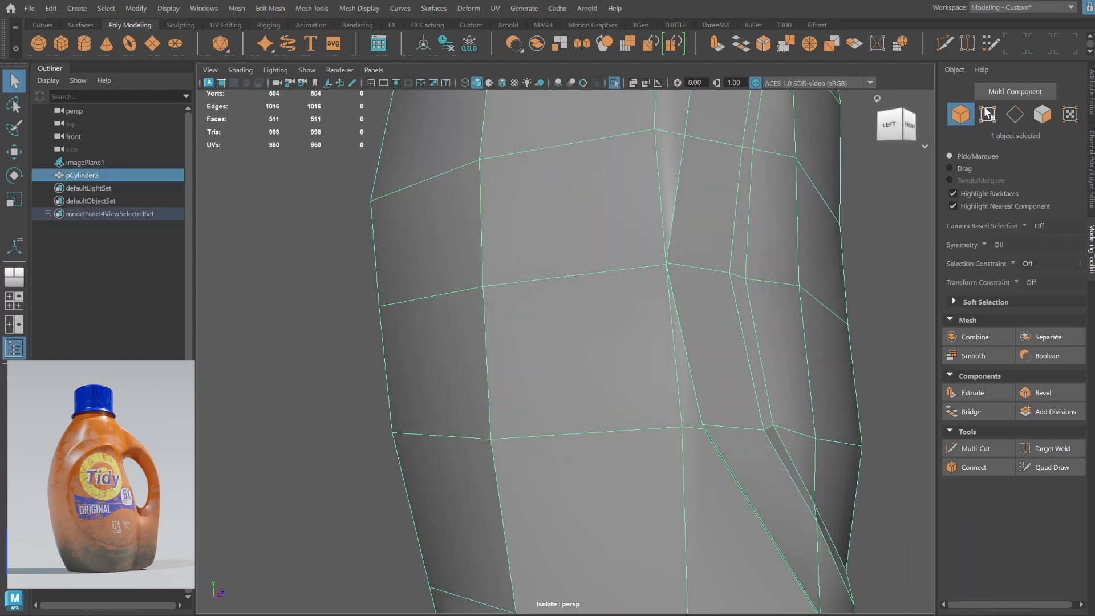
left_click(987, 112)
left_click_drag(541, 302, 510, 305, "alt")
key("w")
key("ctrl+z")
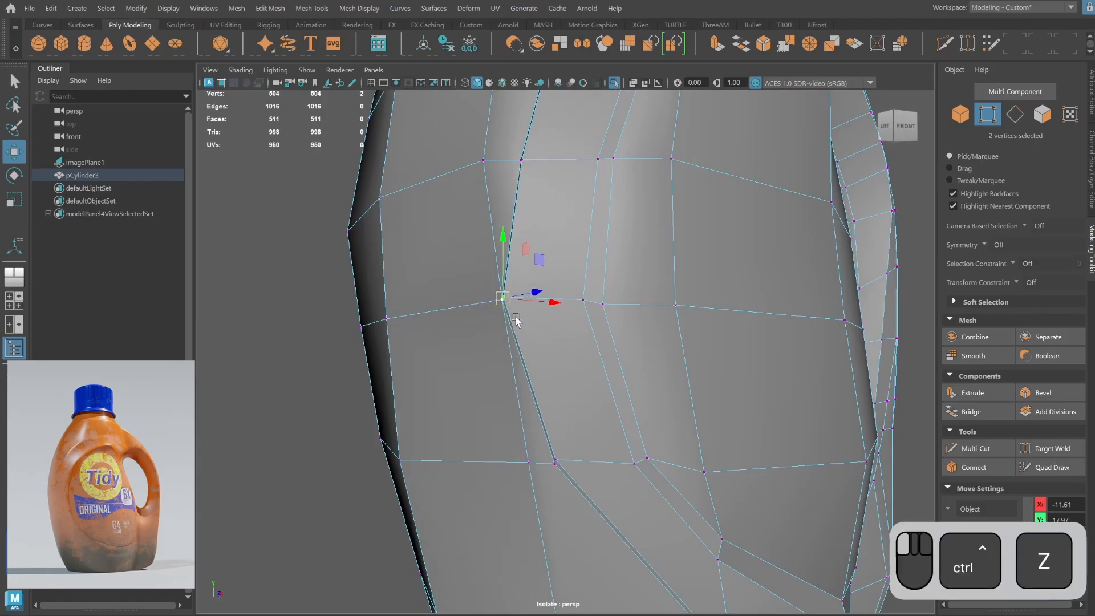
scroll(632, 277, "down", 5)
left_click_drag(632, 278, 650, 300, "alt")
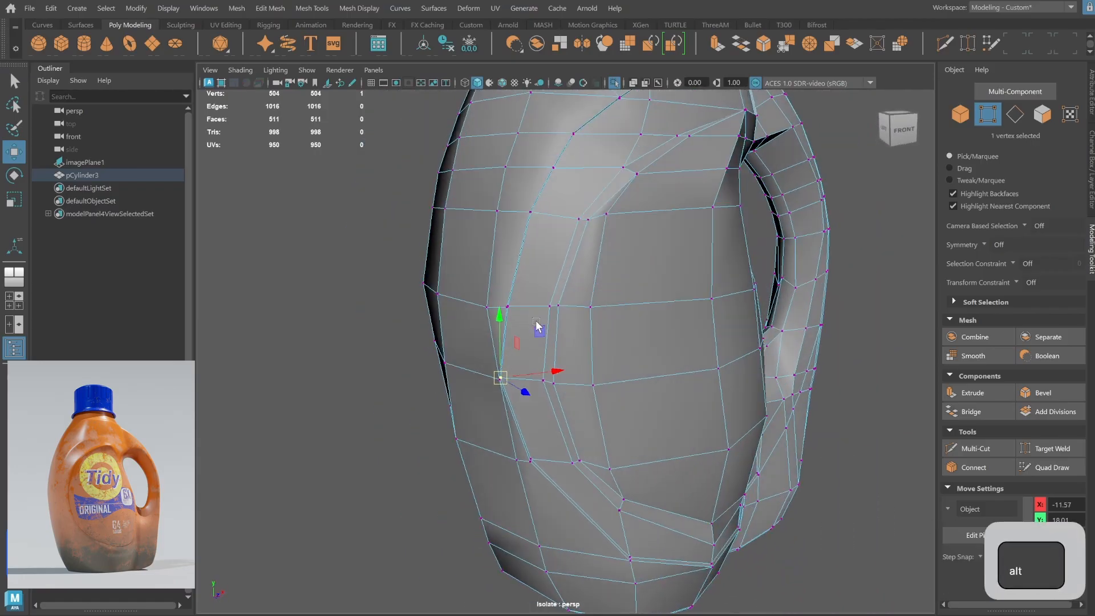
scroll(651, 299, "down", 3)
key("3")
key("F8")
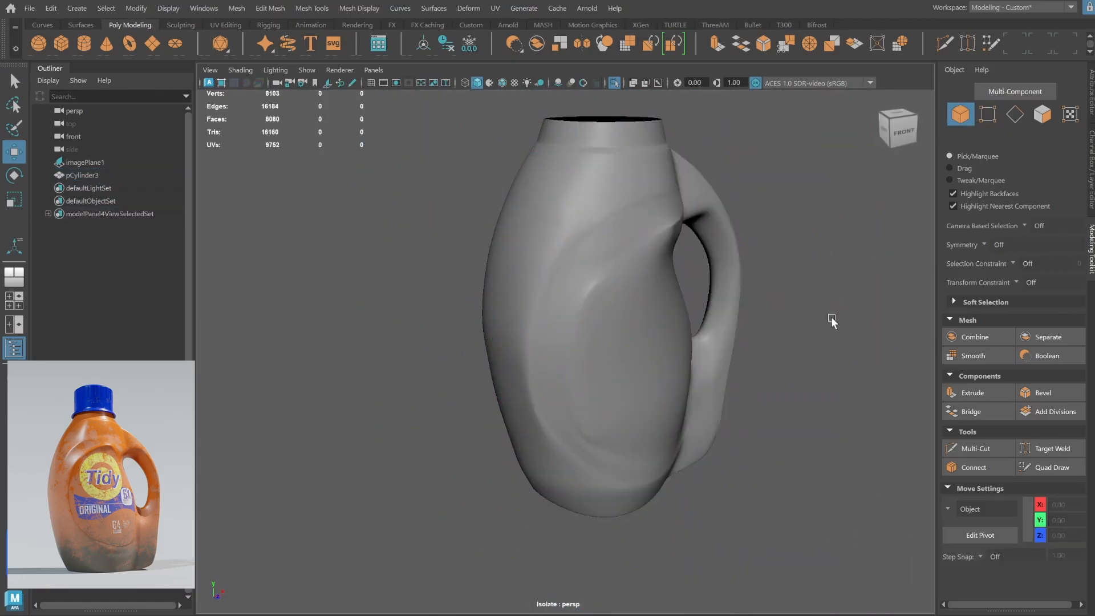
Snap the vertices of the label's thin inner border strip onto their neighbours on the side opposite the handle.
left_click_drag(831, 316, 641, 325, "alt")
left_click(640, 325)
key("1")
scroll(815, 287, "up", 5)
scroll(815, 287, "down", 5)
left_click_drag(815, 287, 614, 408, "alt")
key("F9")
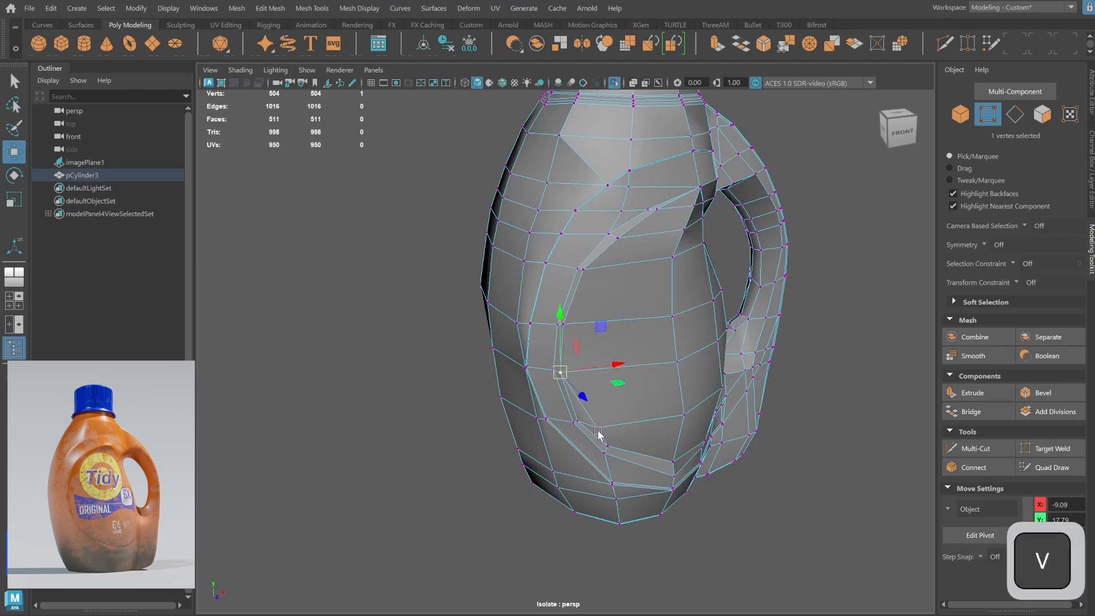
right_click_drag(705, 149, 716, 250, "shift")
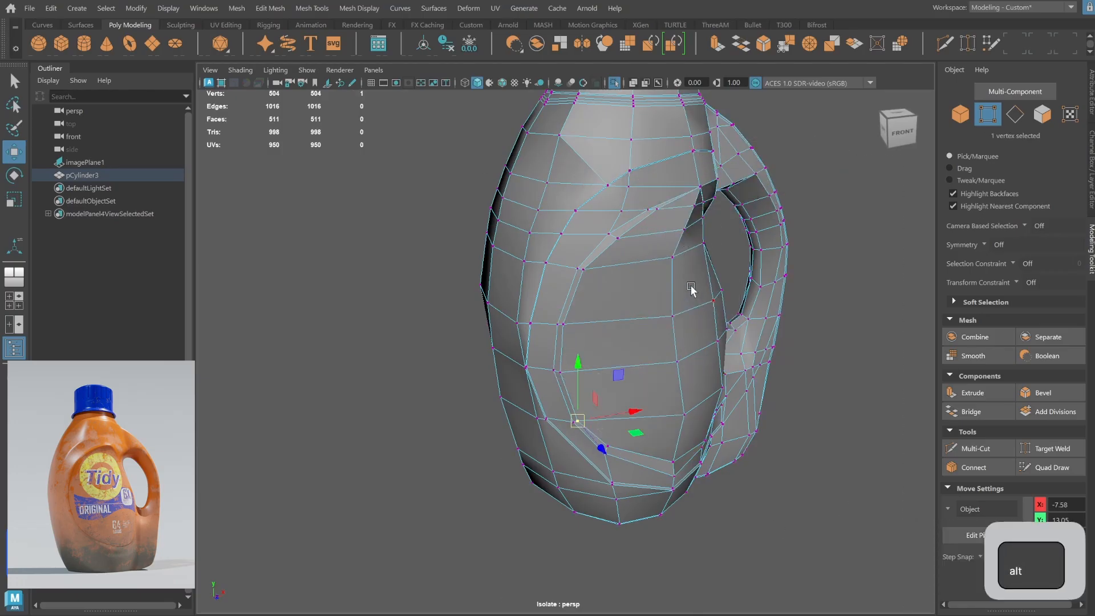
mouse_move(690, 289)
left_mouse_down("alt")
mouse_move(614, 222)
mouse_move(700, 276)
left_mouse_up("alt")
key("ctrl+z")
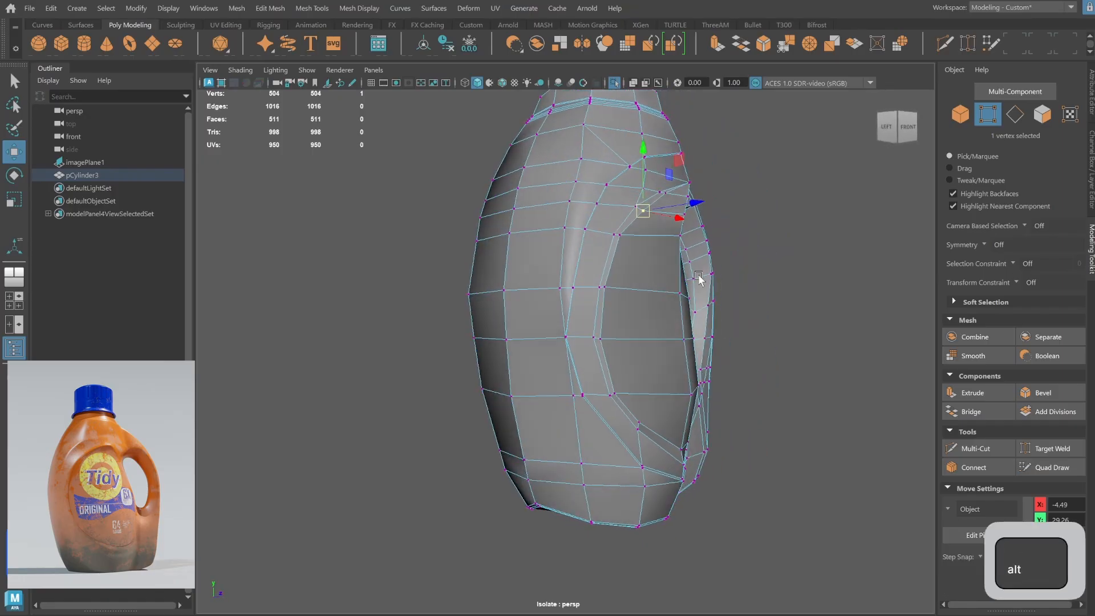
Check the label border in smooth preview and merge the overlapping vertices across the bottle mesh.
key("F8")
key("3")
left_click(836, 307)
left_click(652, 364)
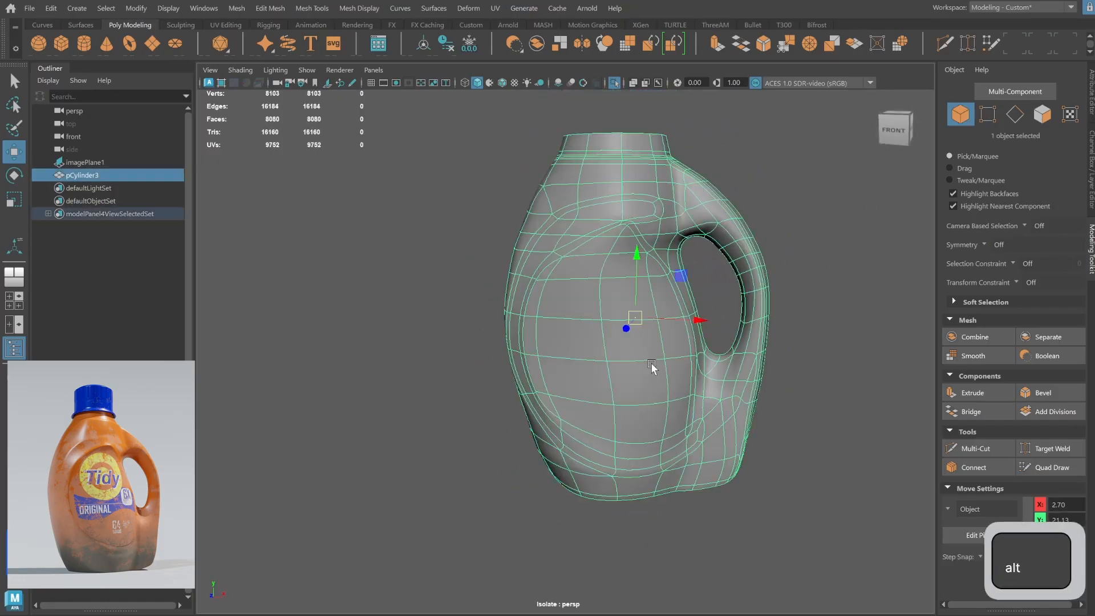
key("1")
left_click_drag(652, 364, 667, 280, "alt")
right_click_drag(667, 279, 691, 258, "shift")
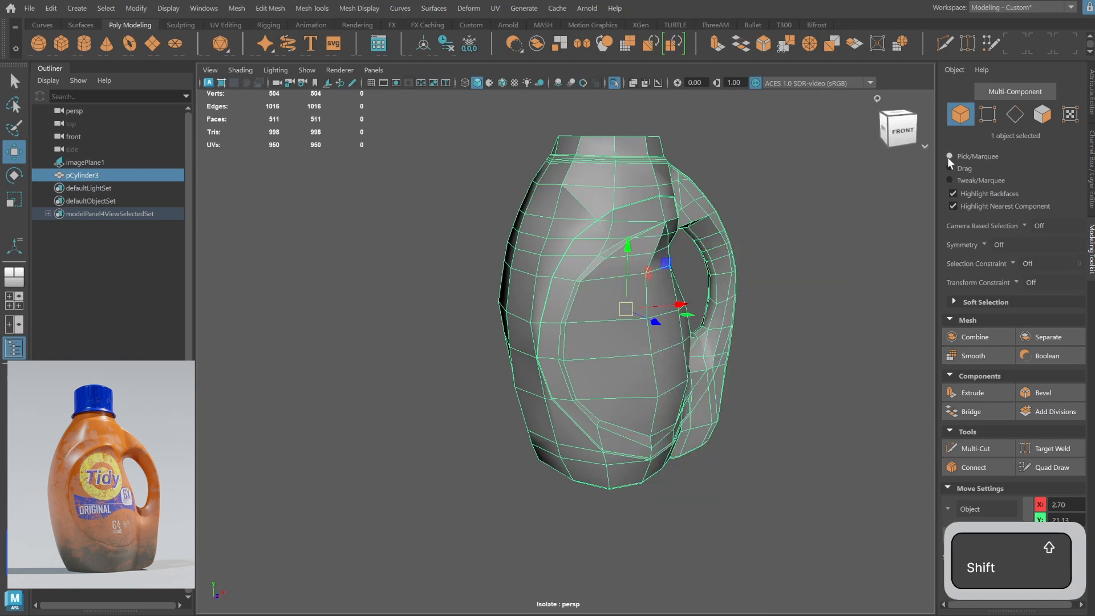
key("F8")
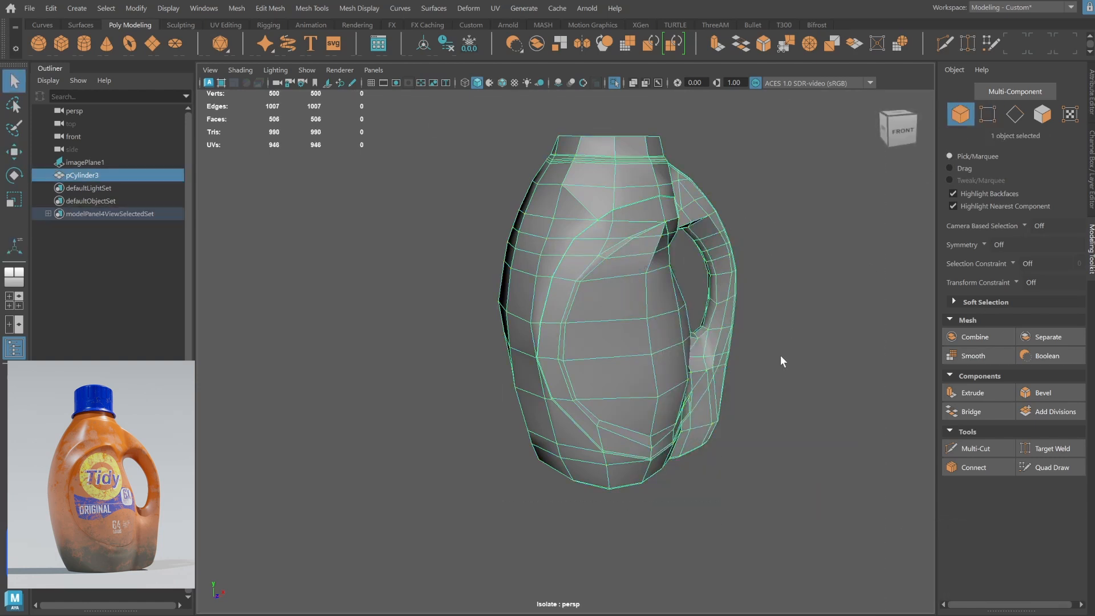
Delete the sliver and border faces along the middle of the label's outer edge opposite the handle.
key("3")
key("q")
left_click(785, 308)
left_click_drag(785, 308, 708, 337, "alt")
left_click(663, 392)
key("1")
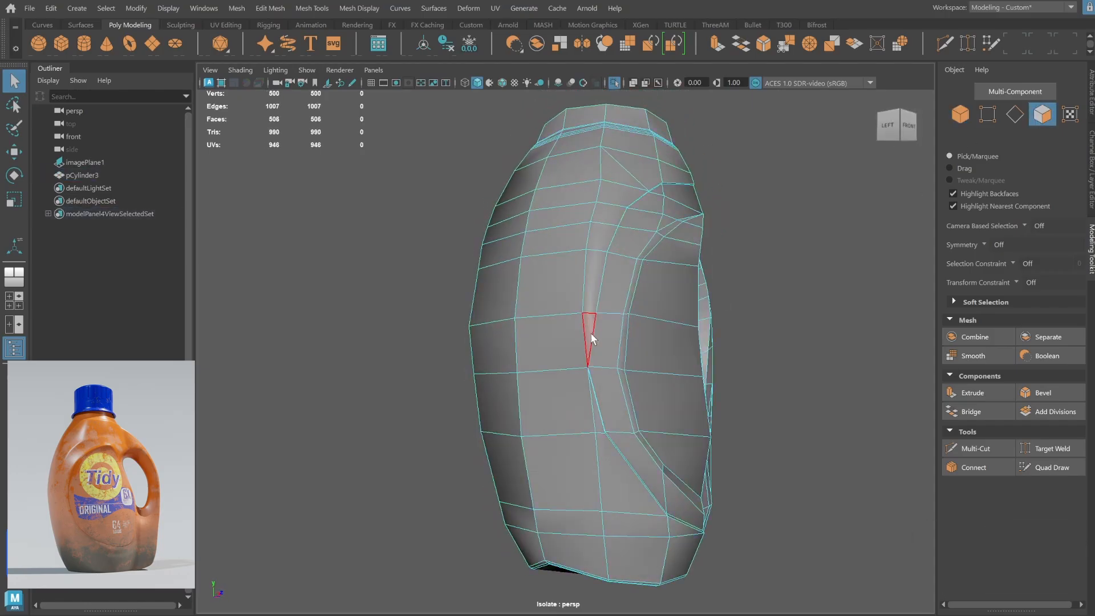
key("Delete")
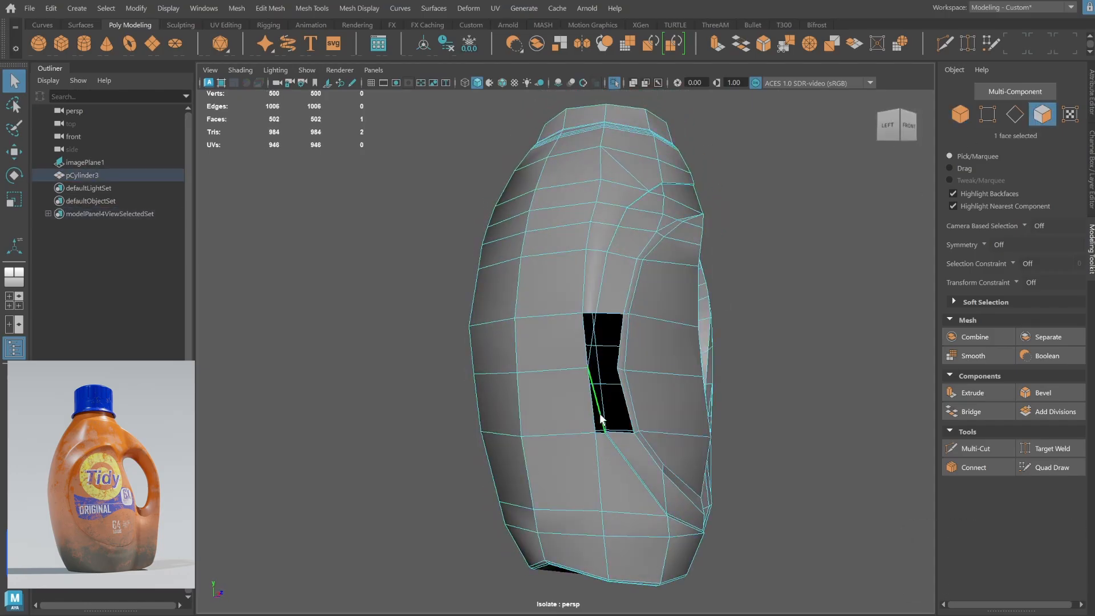
left_click_drag(590, 343, 465, 374, "alt")
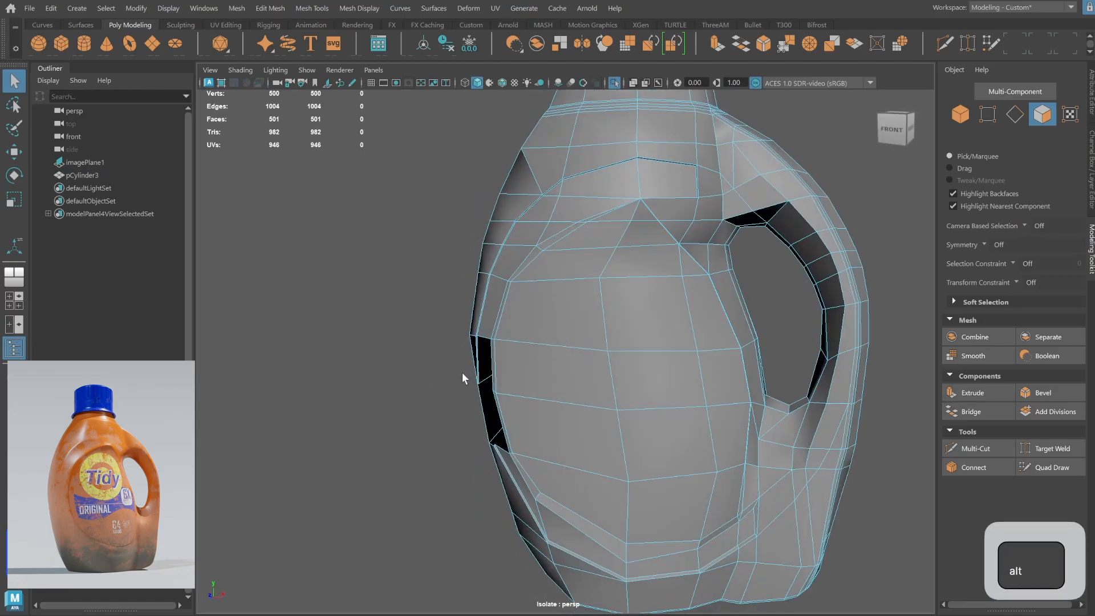
right_click_drag(464, 374, 584, 367, "alt")
key("Delete")
Extrude the two open edges on the label side of the gap outward to rebuild the border faces.
left_click_drag(807, 323, 660, 379, "alt")
left_click_drag(693, 272, 784, 302, "alt")
left_click(628, 323)
middle_click_drag(650, 291, 628, 416, "alt")
left_click_drag(633, 422, 500, 376, "alt")
middle_click_drag(501, 410, 526, 239, "alt")
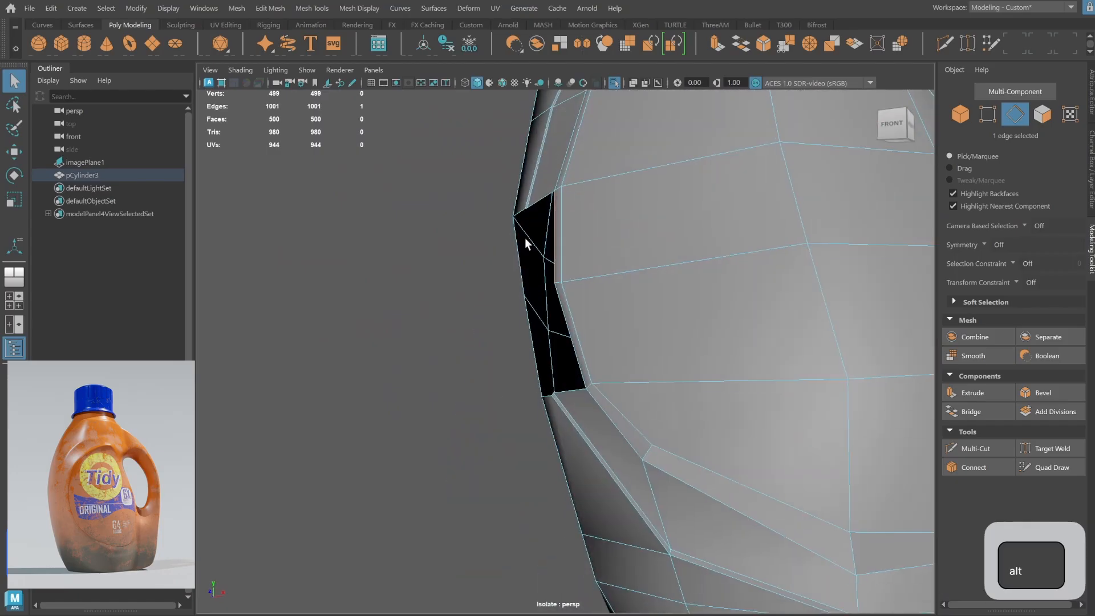
right_click_drag(526, 240, 587, 268, "alt")
middle_click_drag(565, 355, 563, 411, "alt")
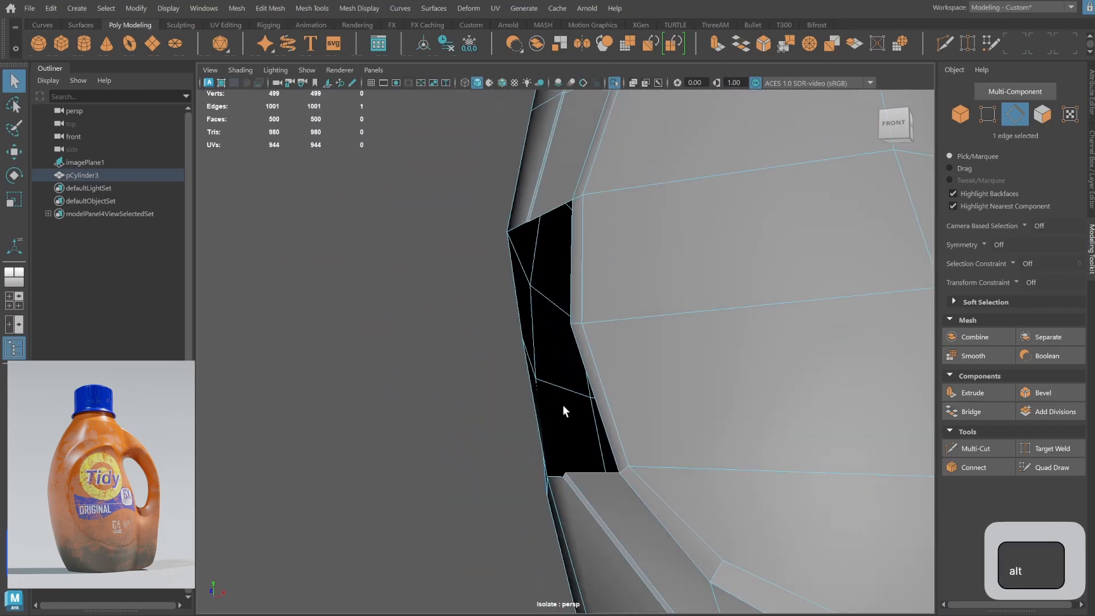
left_click(627, 351, "shift")
right_click_drag(700, 340, 700, 373, "shift")
left_click_drag(634, 315, 658, 311, "alt")
left_click_drag(567, 269, 523, 293)
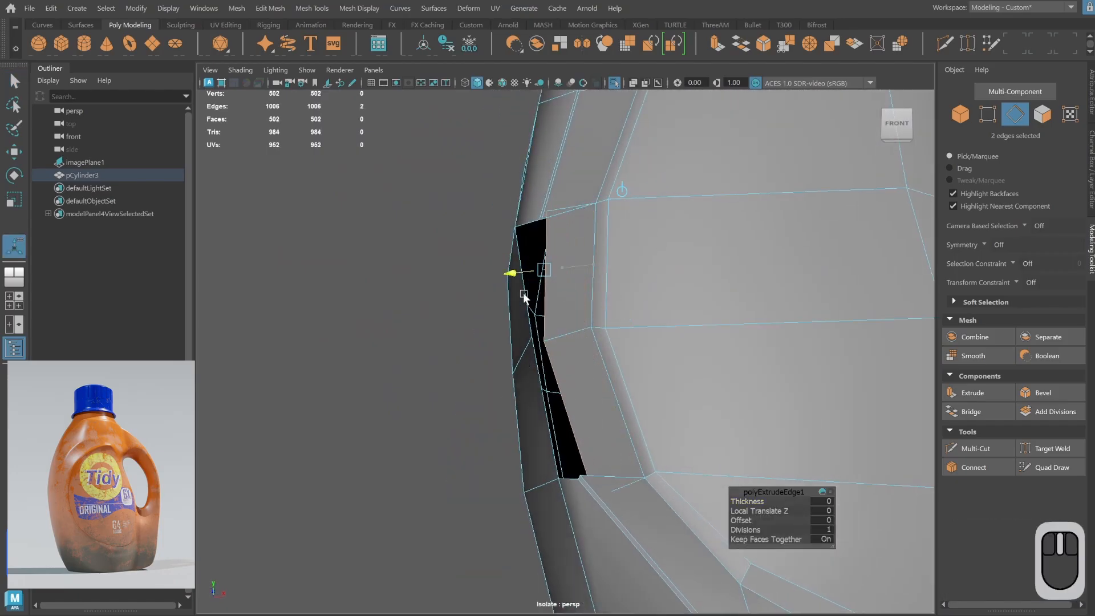
Snap the extruded strip's end vertices onto the adjacent border corners and merge the overlapping vertices.
key("q")
key("w")
key("v")
left_click_drag(557, 211, 542, 219)
left_click(554, 338)
left_click_drag(565, 336, 568, 237, "alt")
left_click_drag(467, 237, 884, 610)
right_click_drag(652, 305, 718, 250, "shift")
key("F8")
key("q")
left_click_drag(730, 341, 591, 311, "alt")
Extrude the rebuilt border's two open edges by a narrow amount to add a thin supporting strip.
left_click(1021, 110)
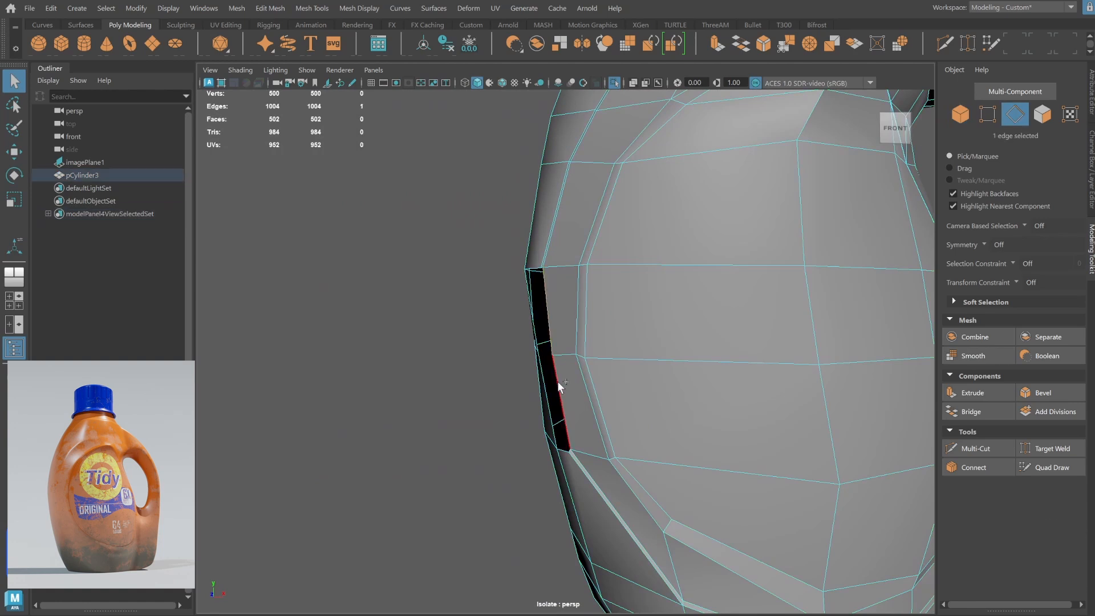
right_click_drag(556, 381, 550, 438, "alt")
left_click(550, 389)
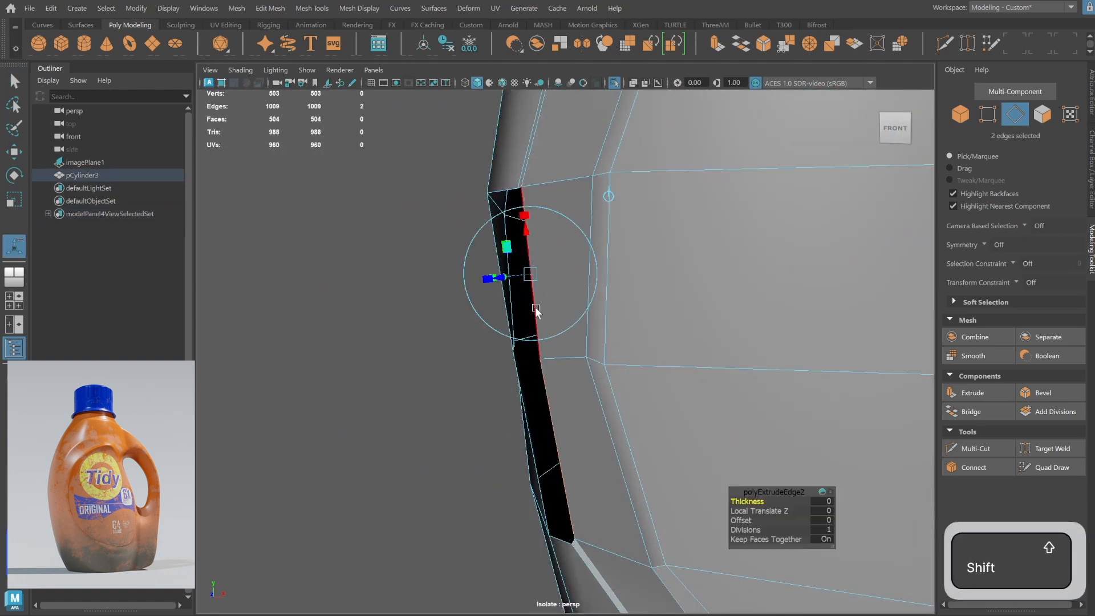
mouse_move(538, 314)
left_mouse_down("alt")
mouse_move(538, 277)
mouse_move(517, 319)
left_mouse_up("alt")
left_click(608, 214)
left_click_drag(545, 245, 531, 251, "alt")
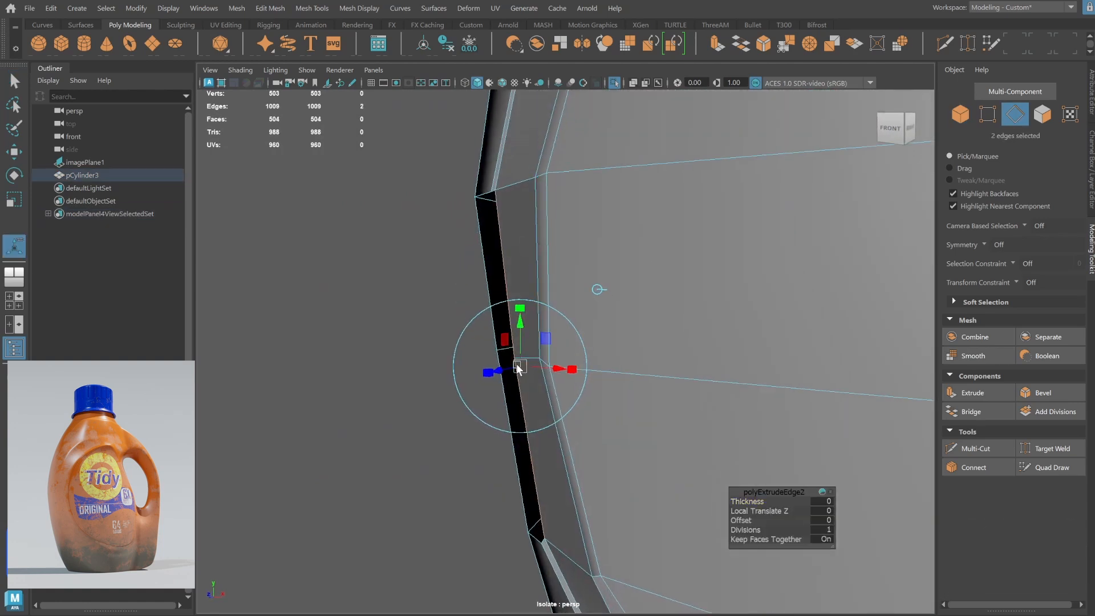
Merge the thin strip's upper and lower end vertices with the matching border vertices.
key("q")
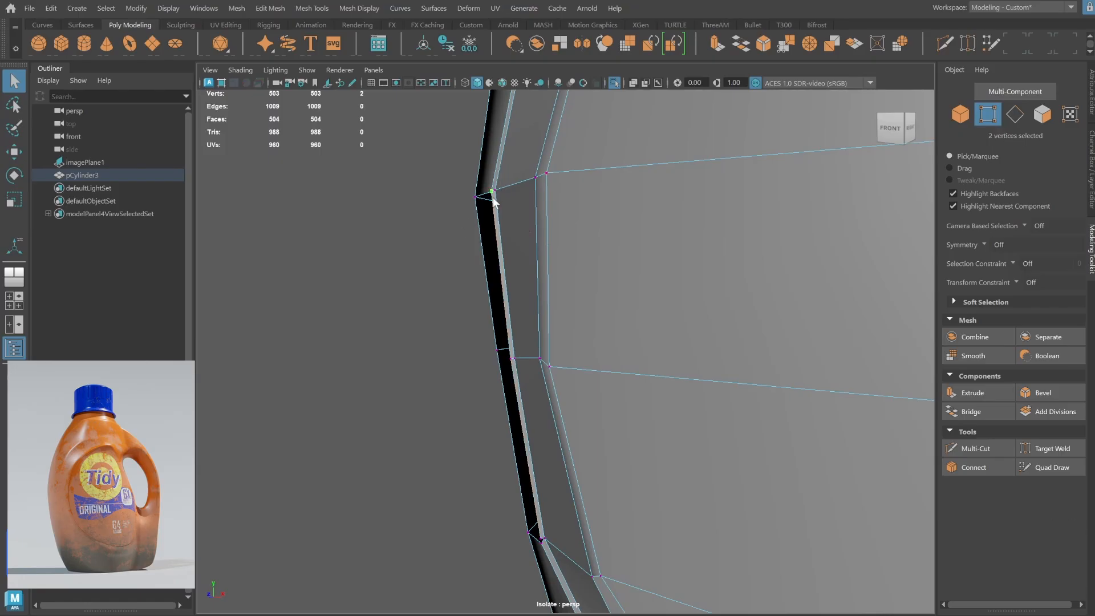
right_click_drag(494, 203, 501, 119, "shift")
left_click_drag(536, 507, 538, 490, "alt")
right_click_drag(551, 513, 552, 428, "shift")
scroll(551, 229, "down", 3)
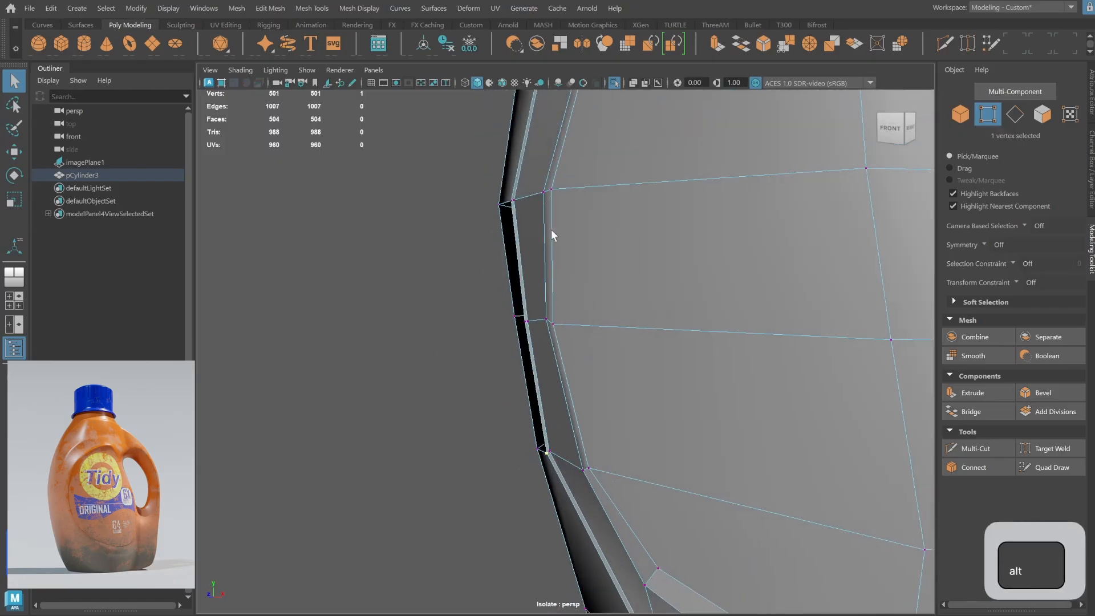
left_click_drag(551, 229, 579, 240, "alt")
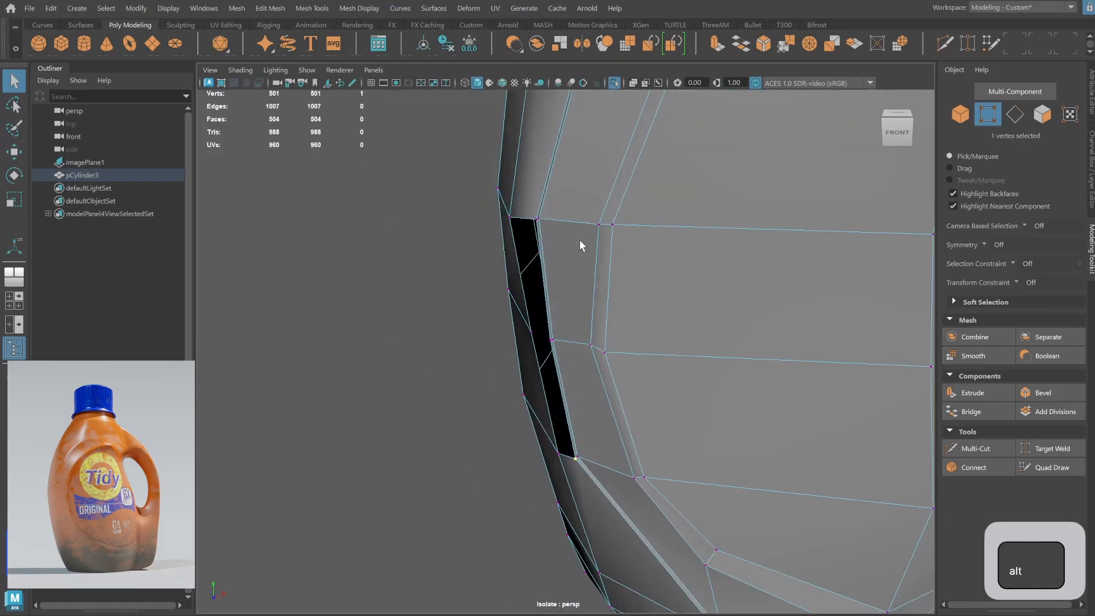
Bridge the remaining open edges between the thin strip and the bottle's side to close the gap.
left_click(536, 366, "shift")
left_click(561, 386, "shift")
right_click_drag(560, 386, 566, 540, "shift")
right_click_drag(576, 456, 633, 394)
scroll(531, 265, "down", 4)
mouse_move(525, 265)
left_mouse_down("alt")
mouse_move(557, 257)
mouse_move(532, 258)
left_mouse_up("alt")
left_click(450, 274)
left_click_drag(548, 294, 657, 301, "alt")
Inspect the rebuilt label border in smooth preview from the side and return to the unsmoothed mesh.
left_click(661, 299)
key("3")
left_click(862, 279)
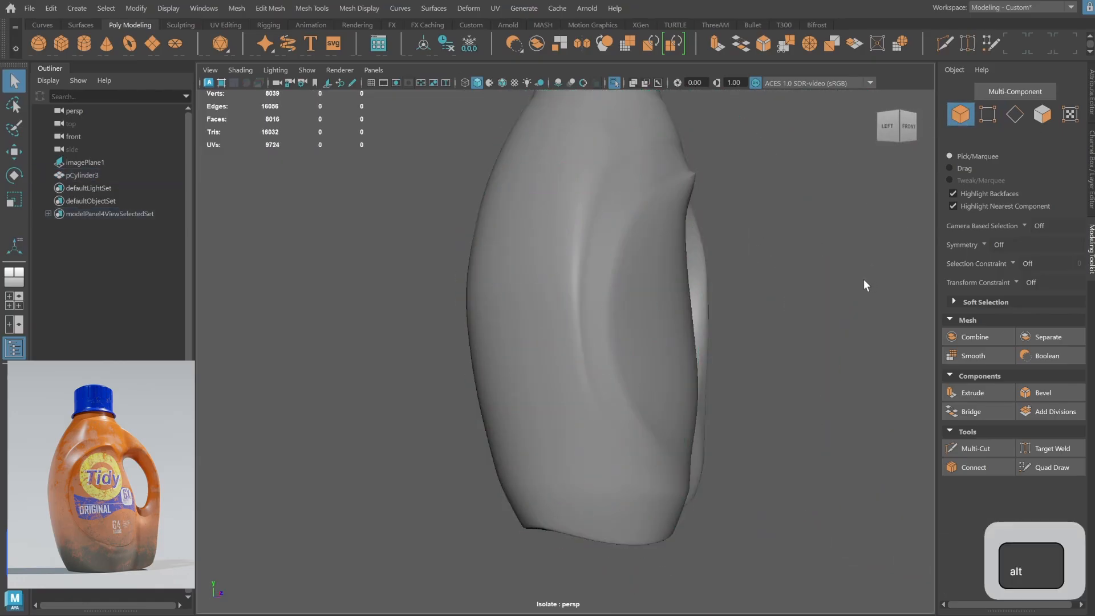
left_click_drag(864, 279, 685, 328, "alt")
left_click(629, 378)
key("1")
middle_click_drag(685, 327, 633, 413, "alt")
right_click_drag(633, 413, 824, 310, "alt")
left_click_drag(824, 310, 539, 313, "alt")
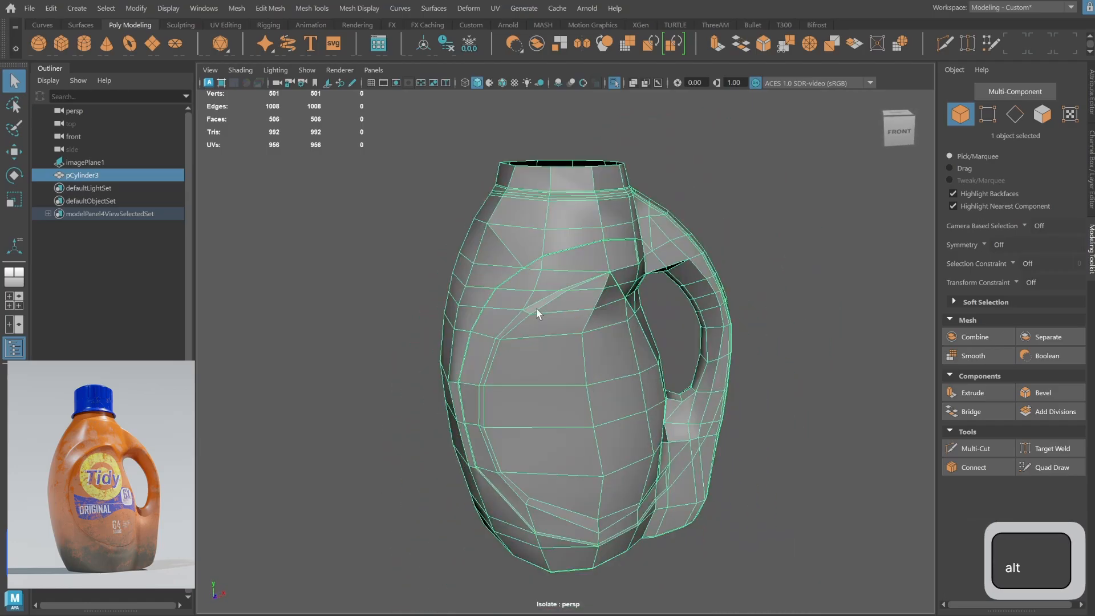
Run the mesh Cleanup check to select problem faces on the bottle.
left_click(240, 12)
left_click(257, 305)
left_click_drag(686, 393, 634, 334, "alt")
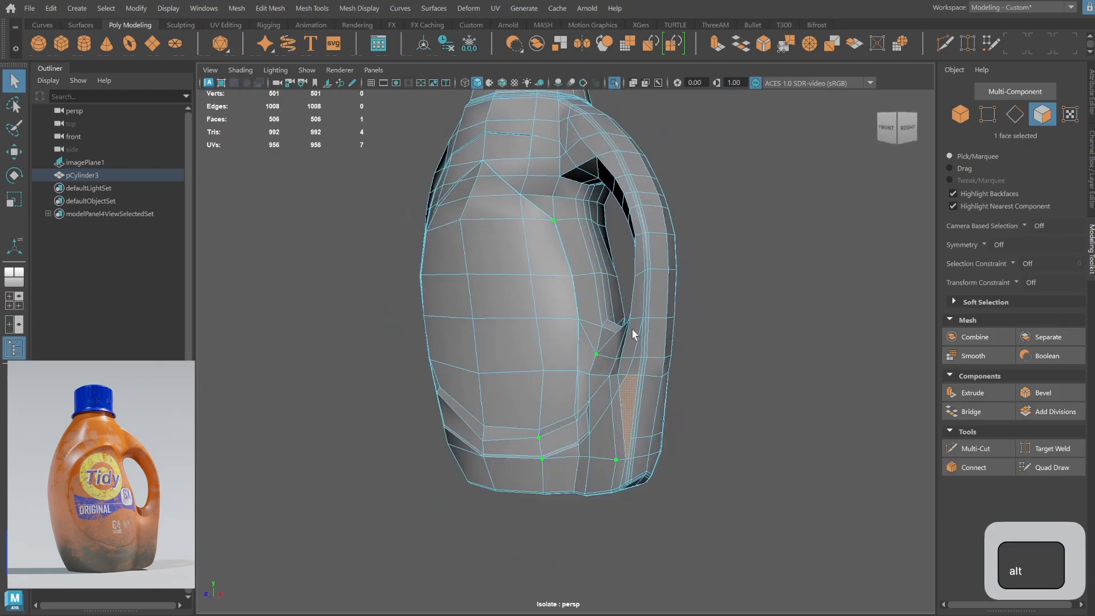
Average the clustered vertices at the label border's upper peak near the handle with 10 iterations.
right_click_drag(634, 334, 773, 311, "alt")
left_click_drag(628, 250, 523, 247, "alt")
middle_click_drag(523, 247, 520, 325, "alt")
left_click_drag(520, 325, 534, 380, "alt")
right_click_drag(534, 379, 894, 293, "alt")
right_click_drag(556, 346, 577, 221, "alt")
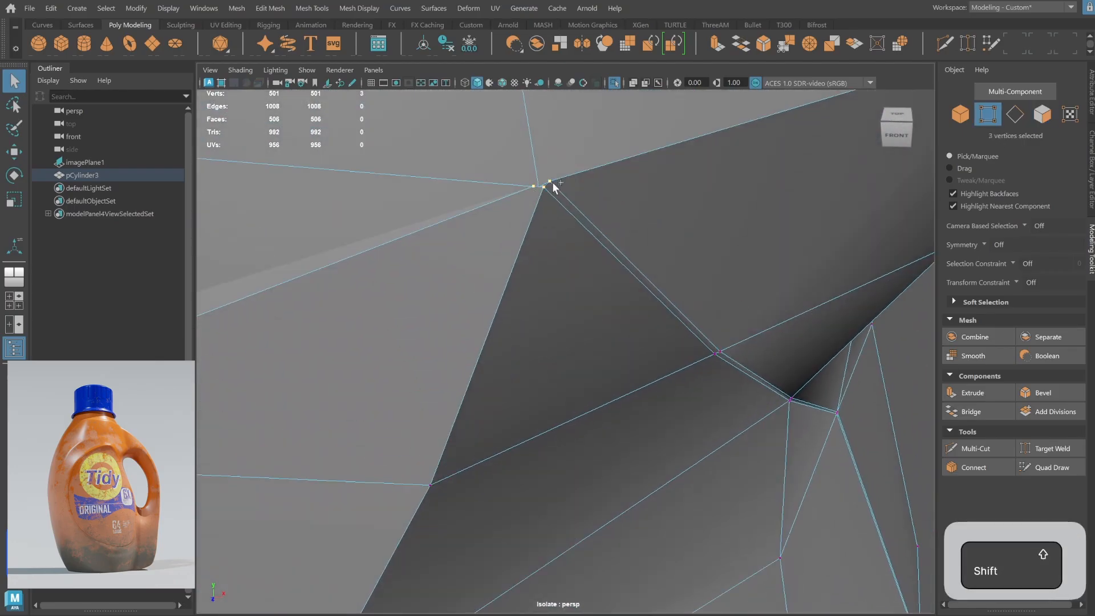
right_click_drag(552, 182, 631, 171, "shift")
key("g")
right_click_drag(714, 239, 594, 342, "alt")
middle_click_drag(594, 342, 597, 311, "alt")
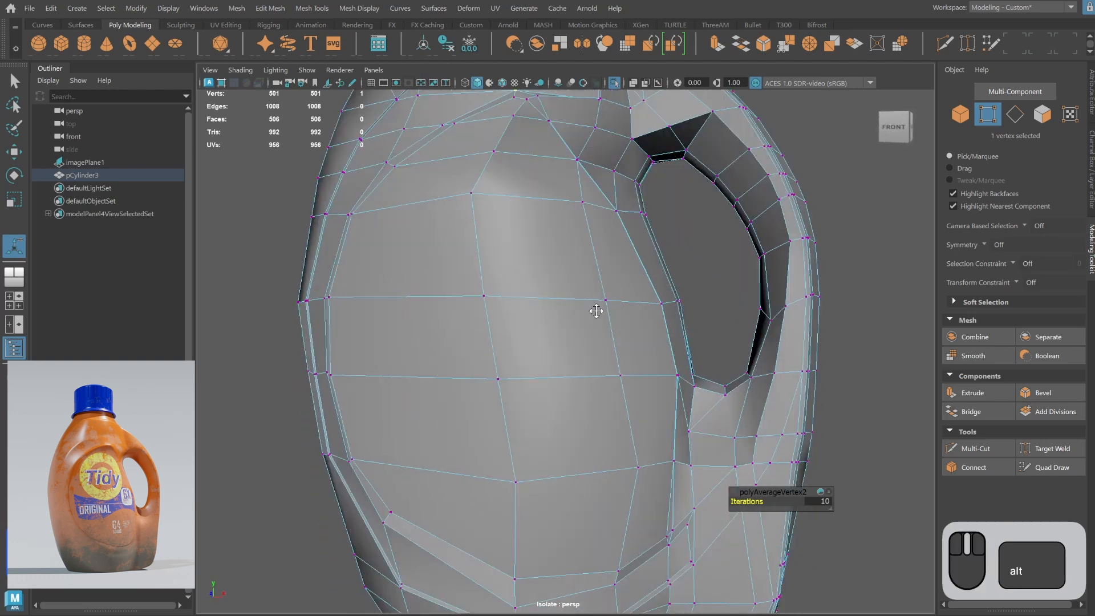
Inspect the label surface and handle-side border in smooth preview from several angles.
left_click_drag(596, 310, 584, 362, "alt")
key("3")
key("F8")
key("q")
left_click(853, 308)
right_click_drag(853, 308, 656, 343, "alt")
left_click_drag(656, 343, 689, 352, "alt")
right_click_drag(689, 352, 736, 296, "alt")
middle_click_drag(736, 297, 744, 419, "alt")
left_click(744, 419)
Select the protruding vertex on the label face's side profile and pull it into line with its neighbours using the top view.
key("1")
left_click_drag(736, 408, 658, 316, "alt")
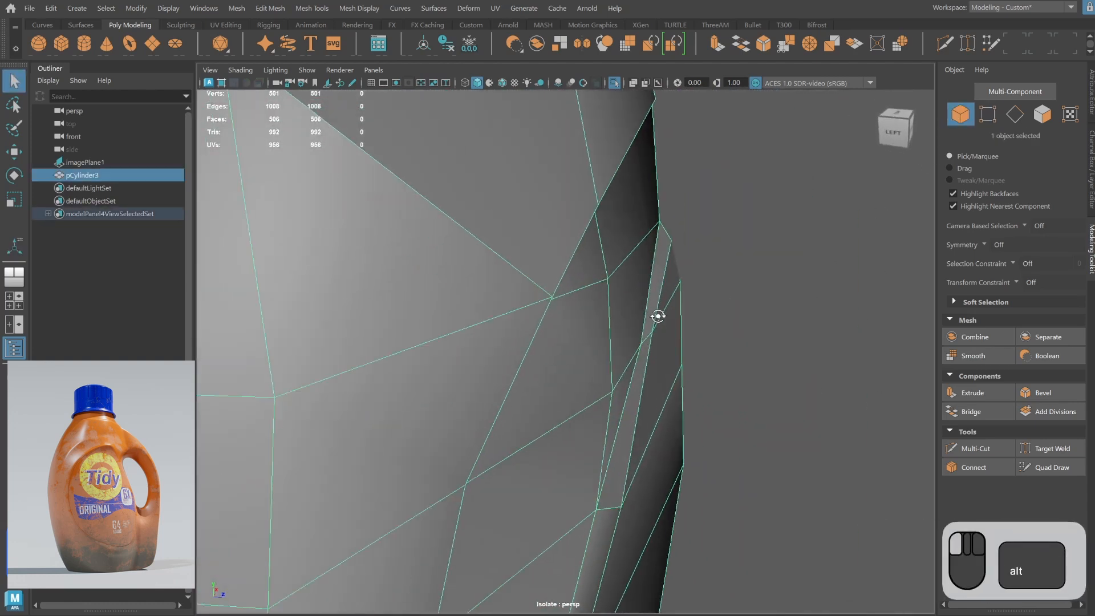
left_click(989, 112)
key("space")
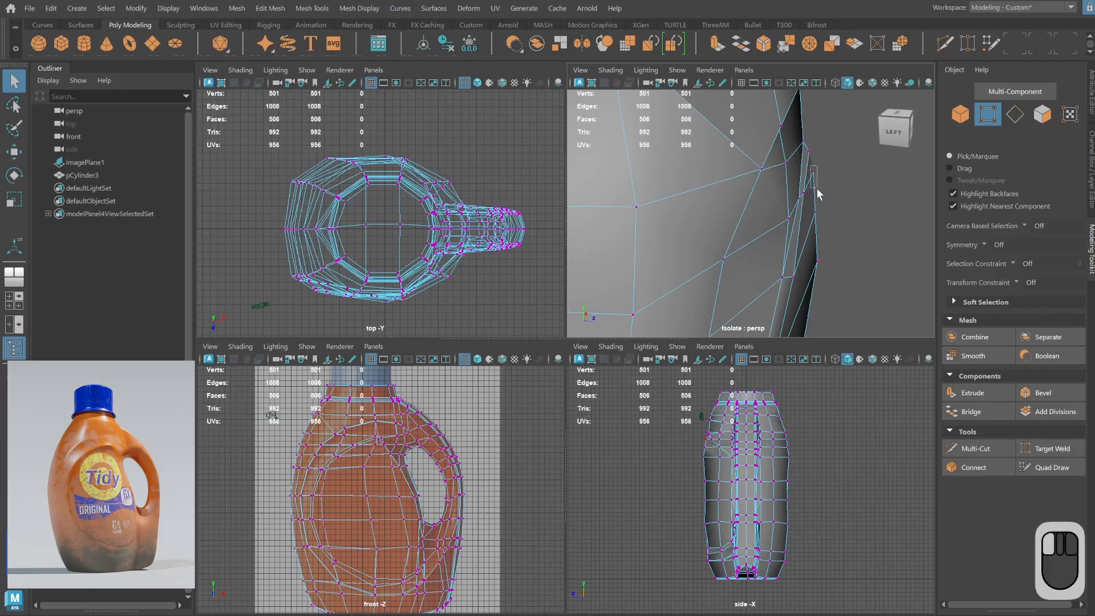
right_click_drag(288, 257, 432, 301, "alt")
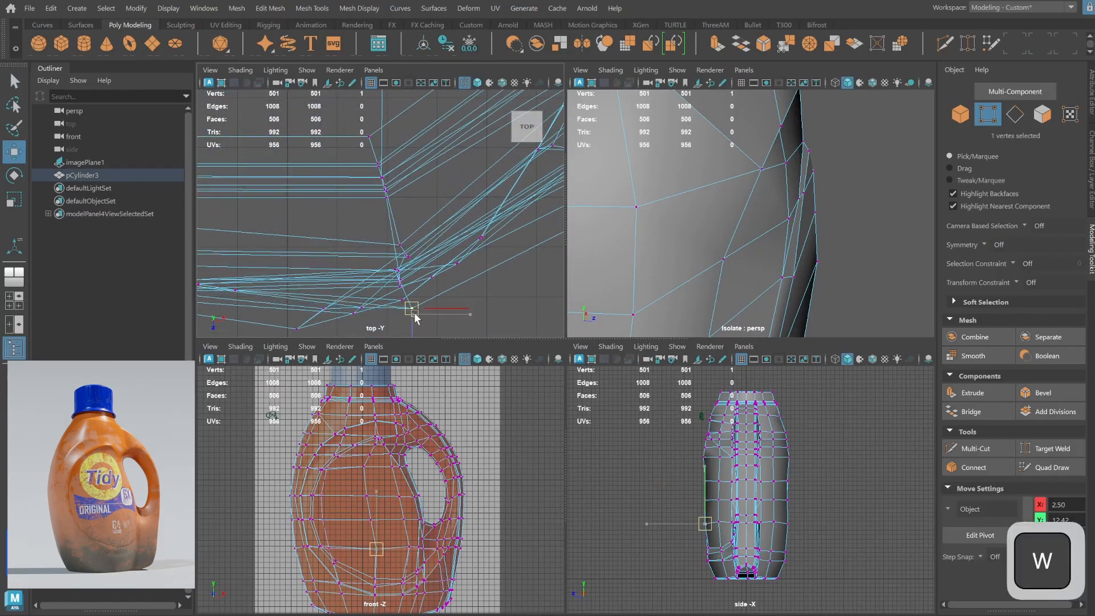
right_click_drag(779, 148, 724, 199, "alt")
left_click_drag(724, 199, 687, 212, "alt")
key("space")
Select the column of seven vertices running down the label face and even out its side profile by scaling them along one axis.
middle_click_drag(687, 302, 707, 184, "alt")
left_click_drag(707, 183, 548, 197, "alt")
right_click_drag(627, 182, 817, 126, "alt")
left_click_drag(817, 127, 598, 297, "alt")
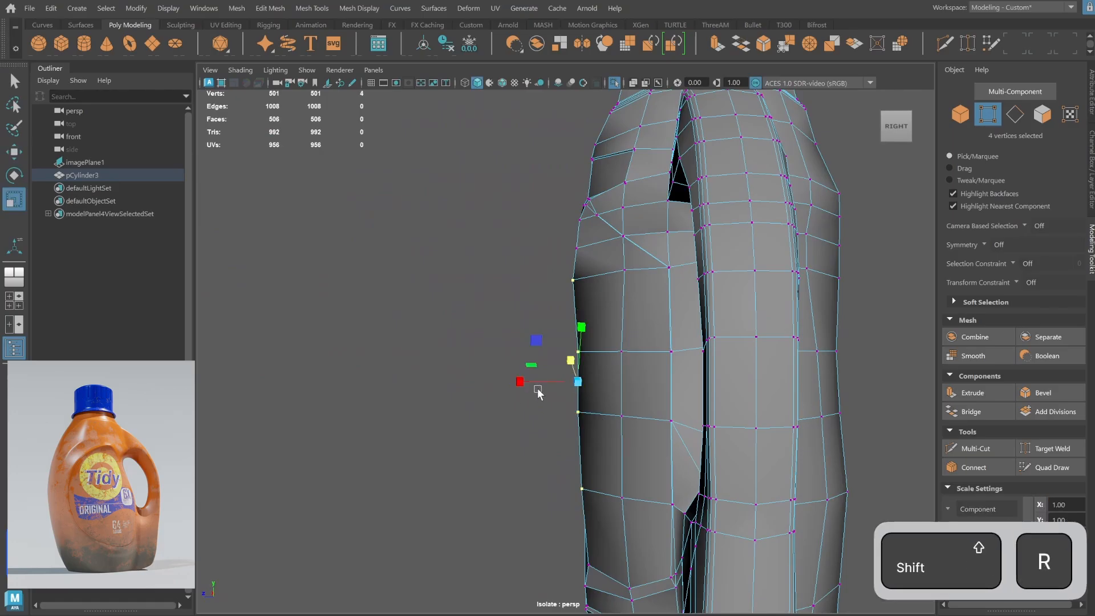
left_click_drag(759, 371, 581, 269, "alt")
left_click_drag(714, 365, 546, 252, "alt")
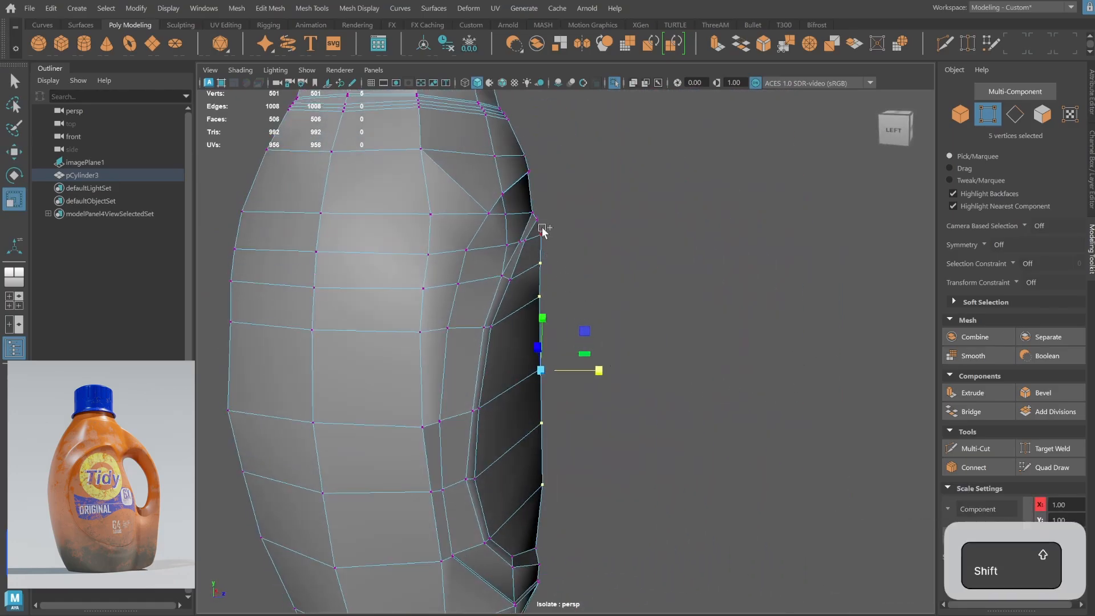
left_click_drag(369, 359, 535, 516, "alt")
left_click_drag(599, 342, 477, 406, "alt")
Inspect the straightened label face in smooth preview from the side and front.
key("3")
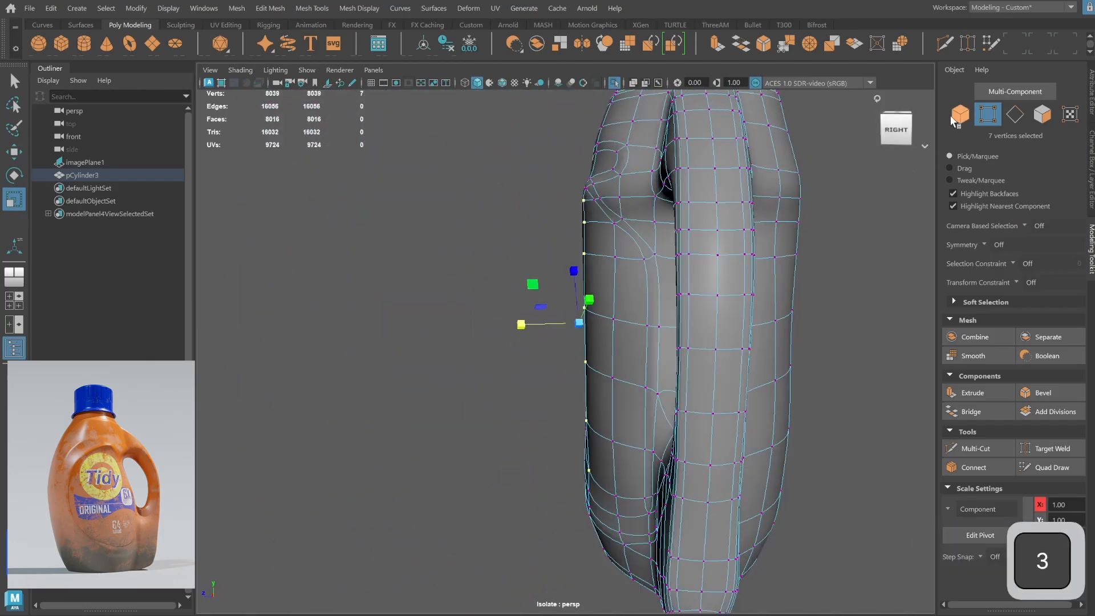
key("F8")
left_click(563, 348)
left_click_drag(563, 348, 573, 388, "alt")
right_click_drag(573, 388, 544, 377, "alt")
left_click_drag(545, 376, 624, 386, "alt")
right_click_drag(624, 385, 697, 413, "alt")
left_click(671, 371)
Adjust the stray vertex on the label's upper border in the unsmoothed mesh and merge the bottle's doubled vertices with a 0.001 distance threshold.
key("1")
left_click_drag(697, 413, 682, 302, "alt")
left_click(989, 114)
right_click_drag(621, 313, 708, 291, "alt")
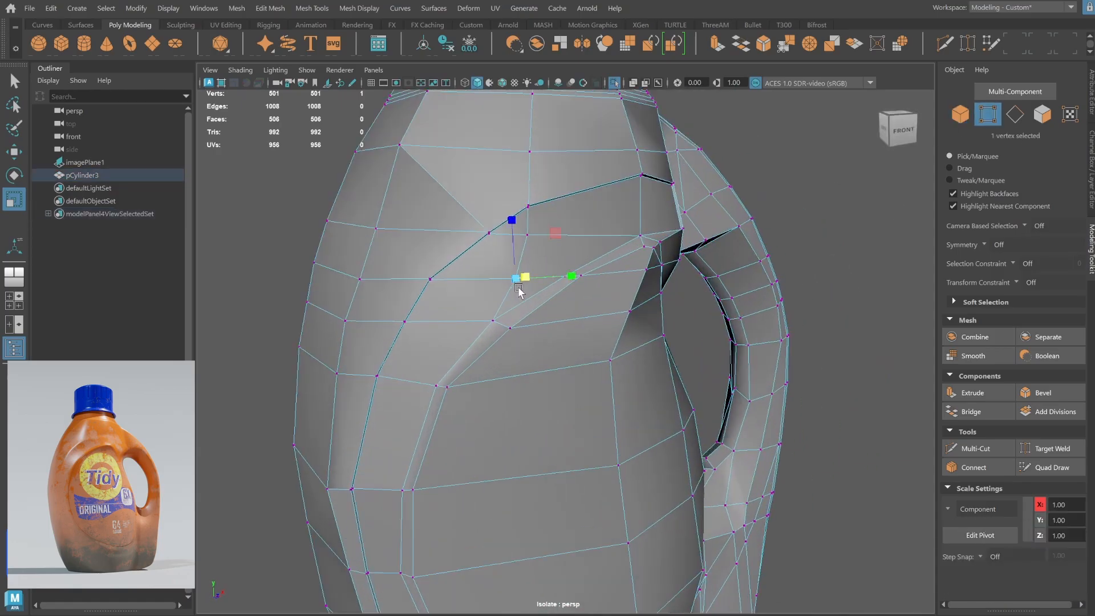
key("w")
left_click_drag(519, 290, 643, 280)
right_click_drag(642, 280, 587, 286, "alt")
left_click_drag(413, 146, 791, 472)
right_click_drag(676, 237, 731, 187, "shift")
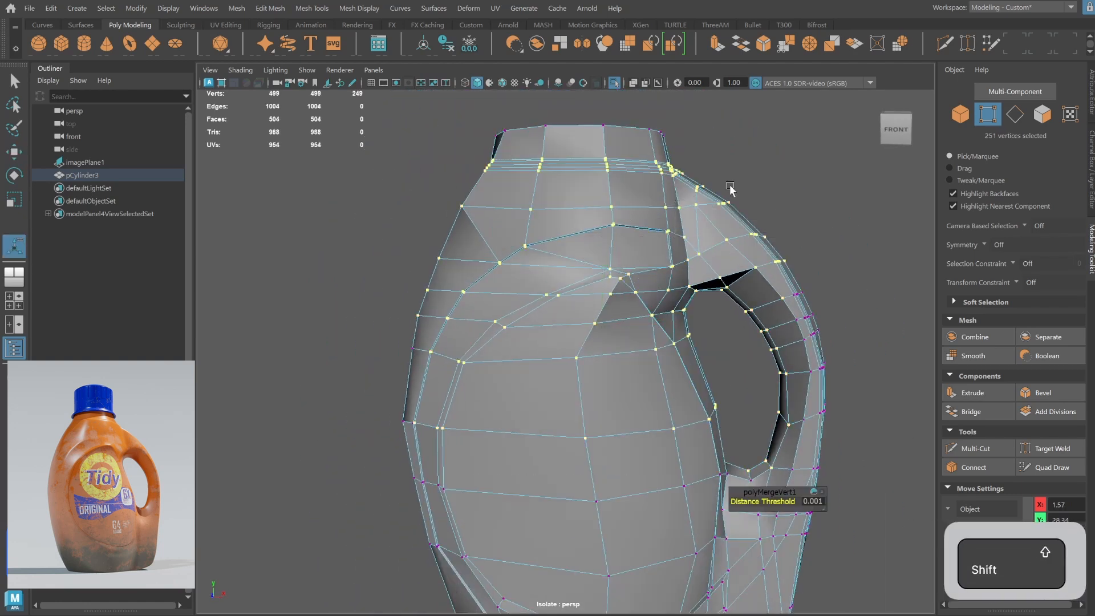
Delete the leftover edge at the label's upper border and run the mesh Cleanup check on the bottle.
left_click(1015, 114)
key("ctrl+Delete")
mouse_move(612, 275)
left_mouse_down("alt")
mouse_move(533, 271)
mouse_move(648, 301)
mouse_move(595, 288)
left_mouse_up("alt")
left_click(961, 114)
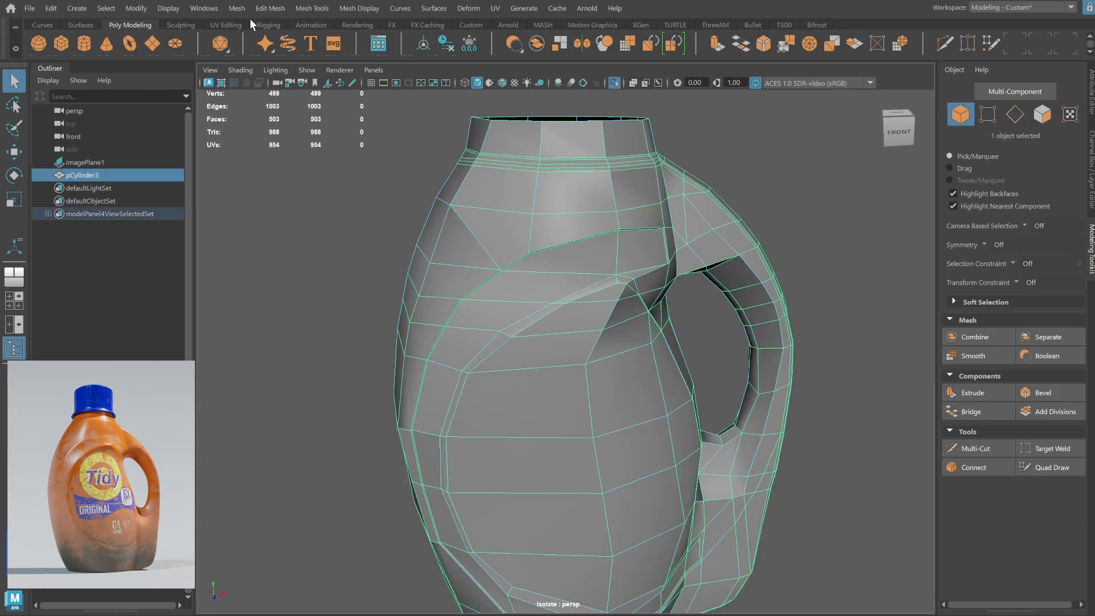
left_click(237, 8)
left_click(261, 309)
left_click(962, 118)
left_click(838, 211)
Inspect the bottle's label border and handle area in smooth preview with the mesh deselected.
left_click_drag(693, 257, 668, 259, "alt")
left_click(551, 303)
key("3")
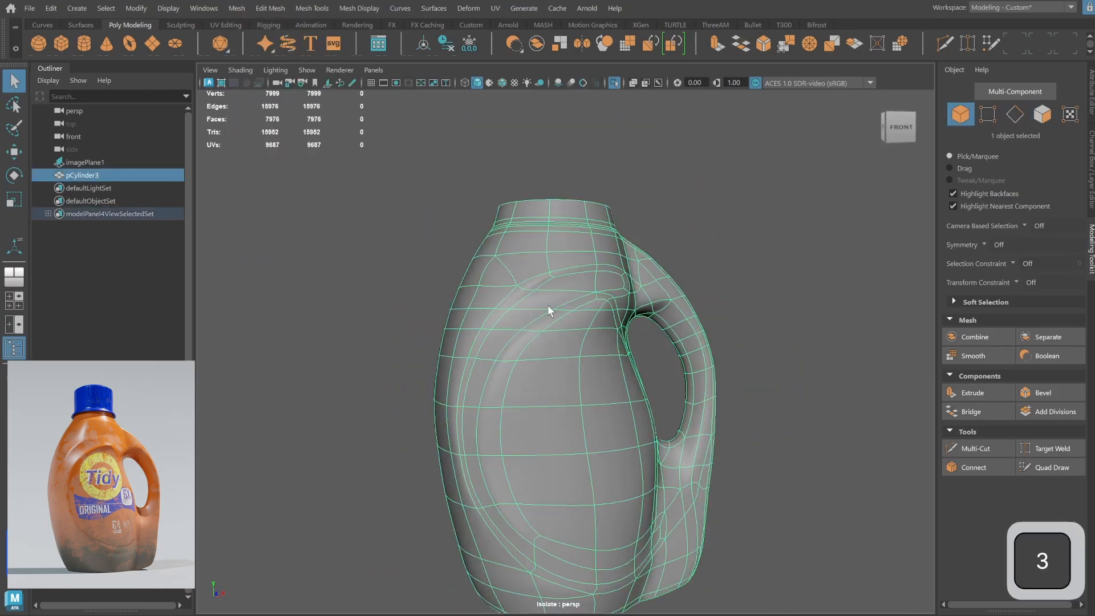
left_click(755, 300)
left_click_drag(751, 306, 756, 276, "alt")
scroll(743, 285, "up", 7)
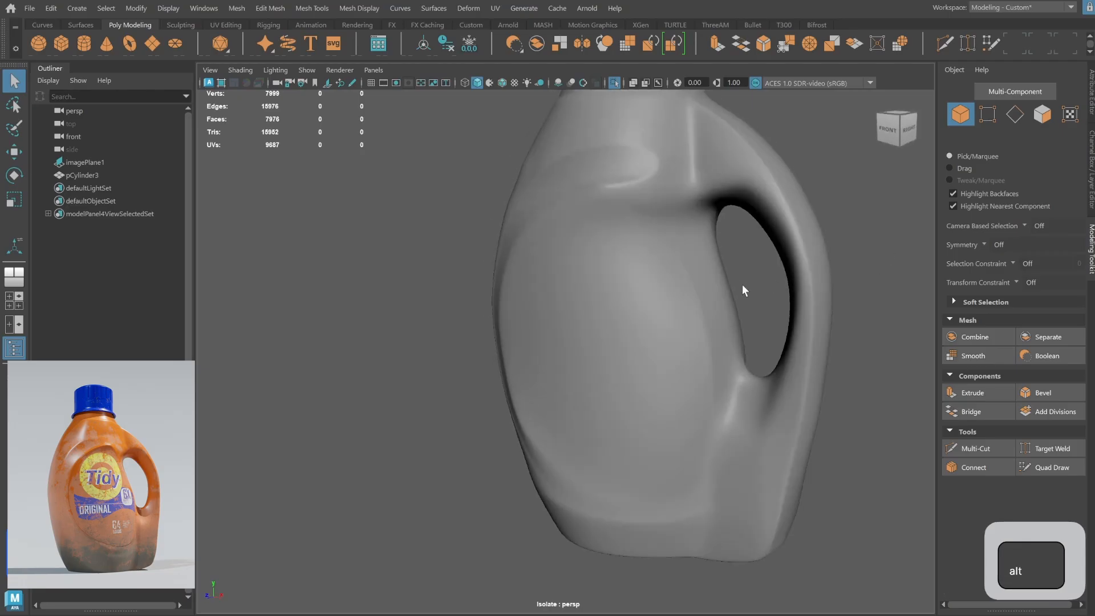
Average the vertices at the pointed upper corner of the label recess, below the thumb indent, on the unsmoothed cage.
middle_click_drag(743, 228, 707, 349, "alt")
left_click(715, 292)
key("1")
right_click_drag(707, 349, 748, 346, "alt")
left_click_drag(748, 347, 827, 365, "alt")
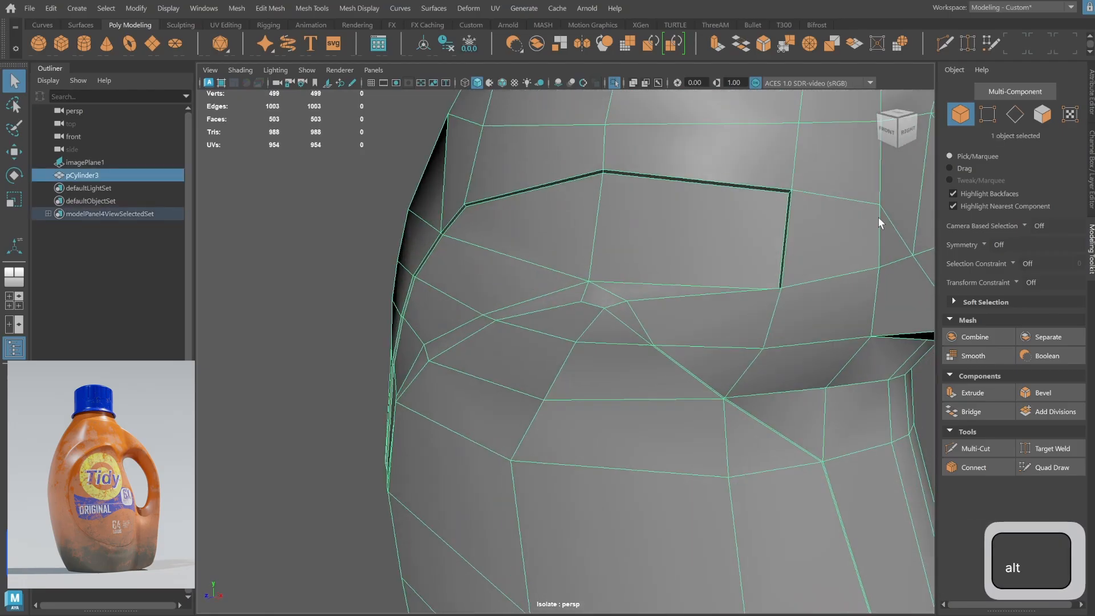
left_click(989, 117)
left_click(605, 299)
left_click_drag(605, 299, 509, 281, "alt")
right_click_drag(508, 281, 559, 254, "shift")
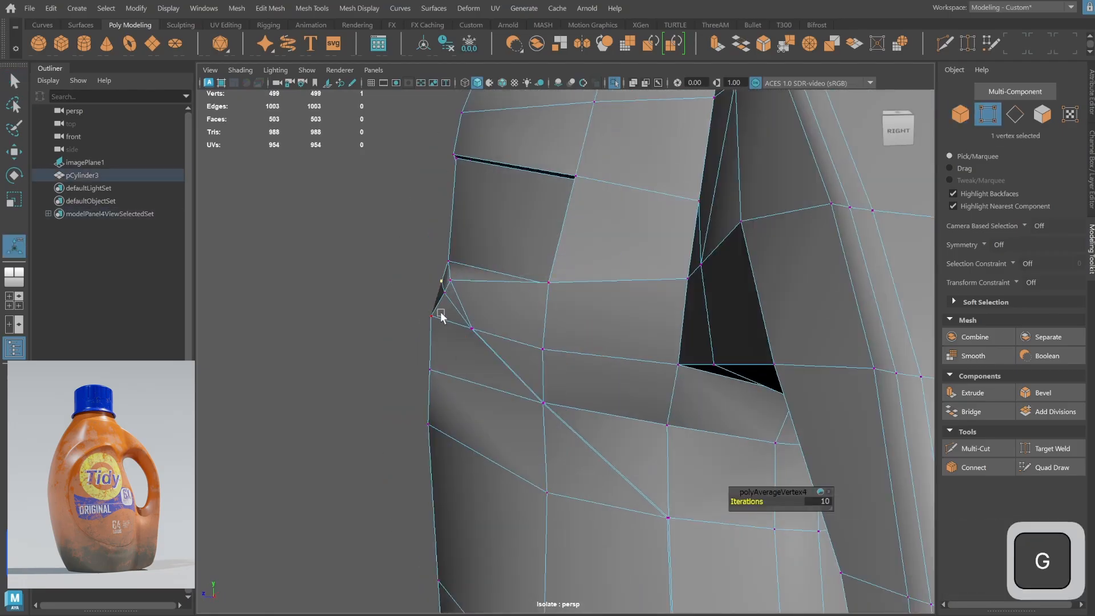
key("g")
Preview the bottle smoothed and examine the label recess's upper corner and the area below the handle.
left_click_drag(483, 295, 639, 300, "alt")
key("3")
left_click(961, 115)
left_click(885, 164)
scroll(684, 285, "down", 4)
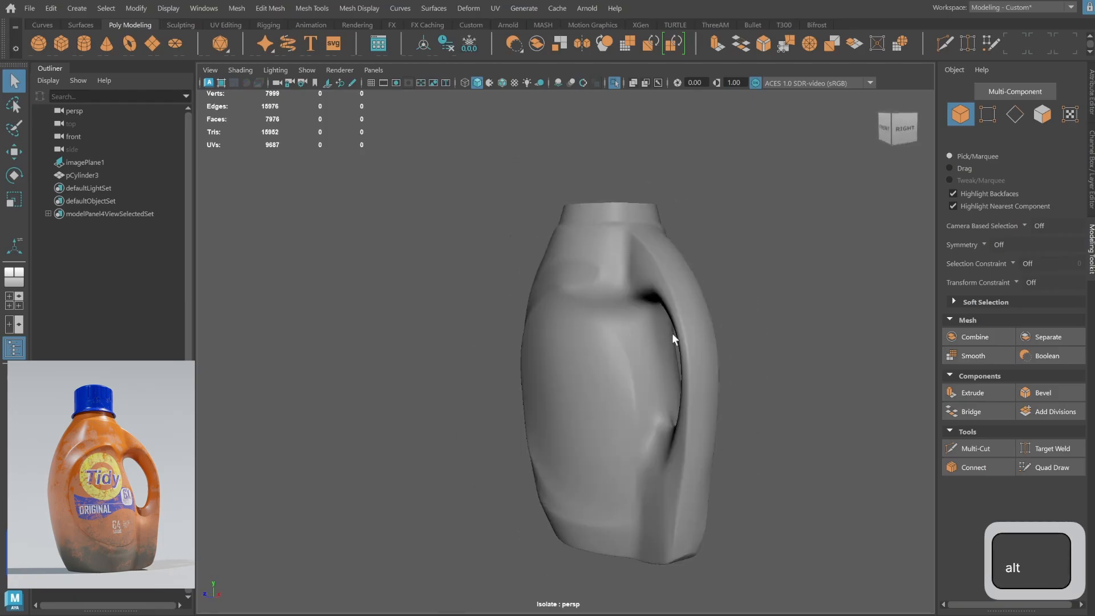
left_click_drag(672, 337, 624, 413, "alt")
scroll(624, 411, "up", 4)
middle_click_drag(625, 409, 686, 345, "alt")
scroll(685, 345, "up", 2)
Set the transform constraint to Edge Slide and slide the label recess's lower-corner vertices near the handle along their edges.
left_click(646, 344)
key("1")
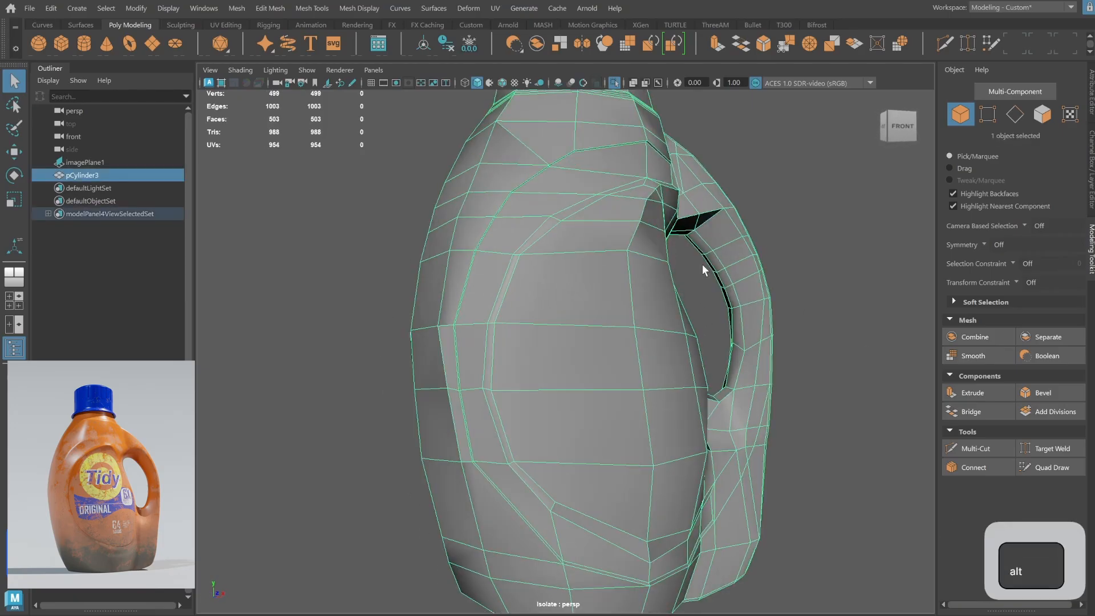
left_click_drag(703, 265, 677, 302, "alt")
scroll(677, 297, "up", 2)
scroll(676, 297, "down", 3)
scroll(676, 303, "up", 5)
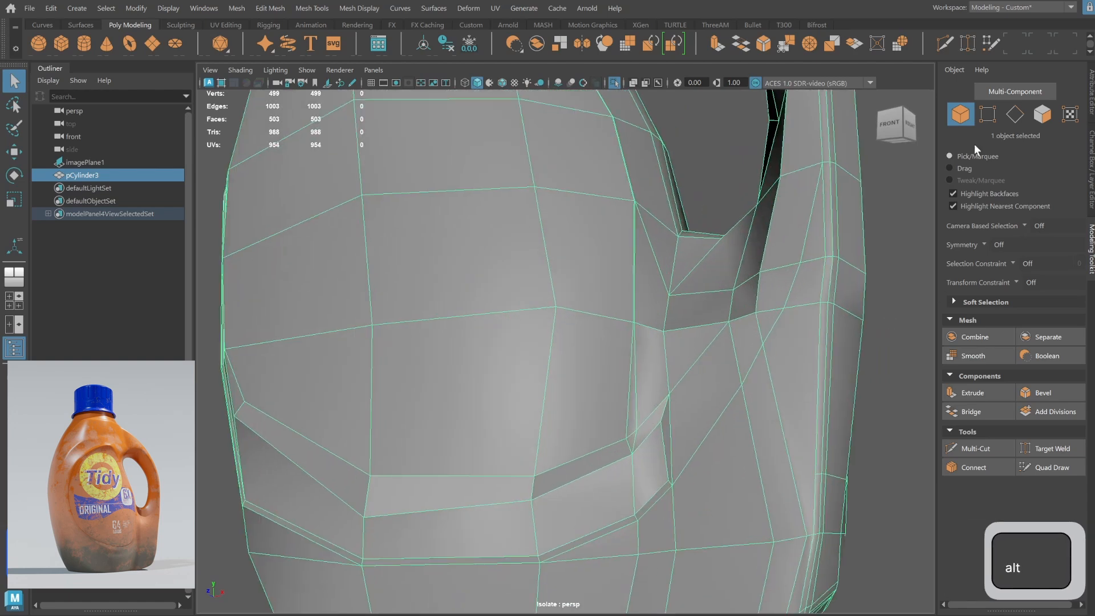
left_click(988, 114)
left_click(627, 442)
left_click_drag(565, 293, 584, 306, "alt")
scroll(585, 308, "up", 1)
left_click(598, 329)
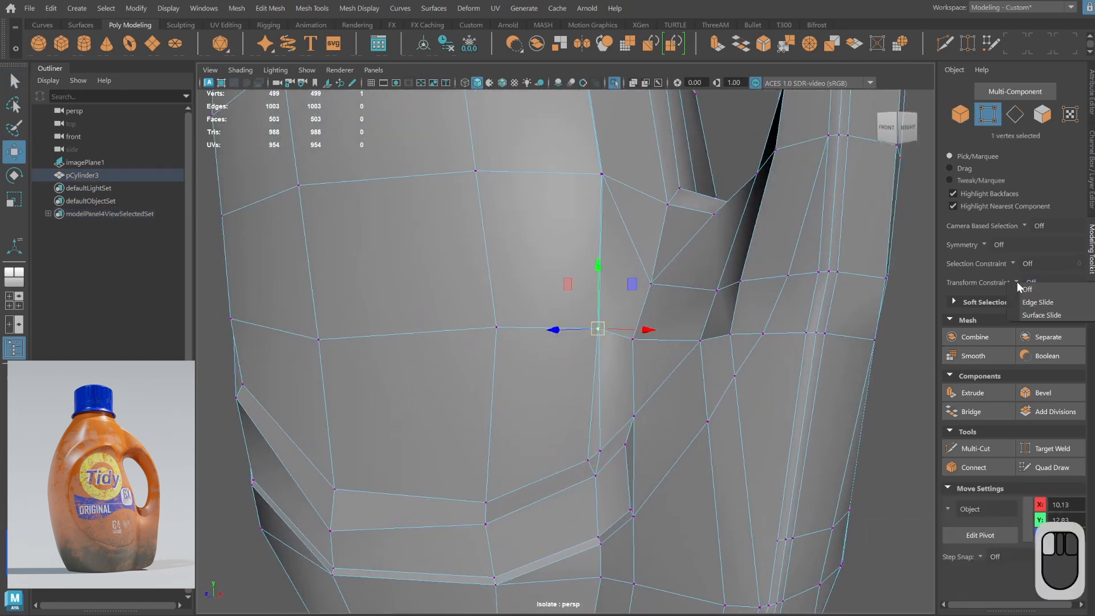
left_click_drag(592, 461, 510, 294, "alt")
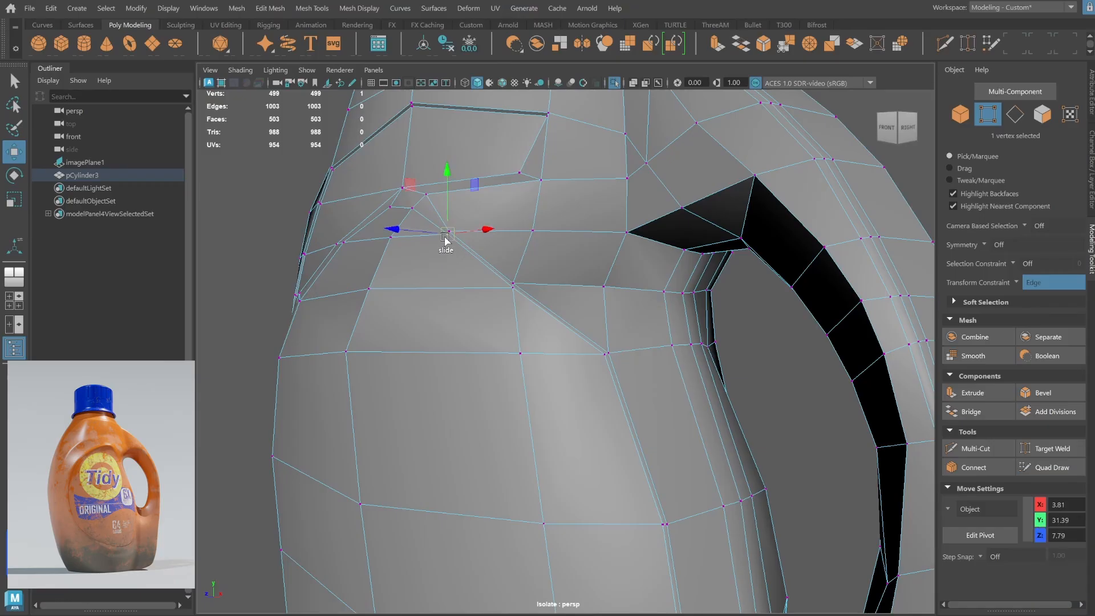
Slide vertices on the label recess's upper and lower borders along their edges and preview the bottle smoothed.
left_click_drag(420, 203, 479, 240, "alt")
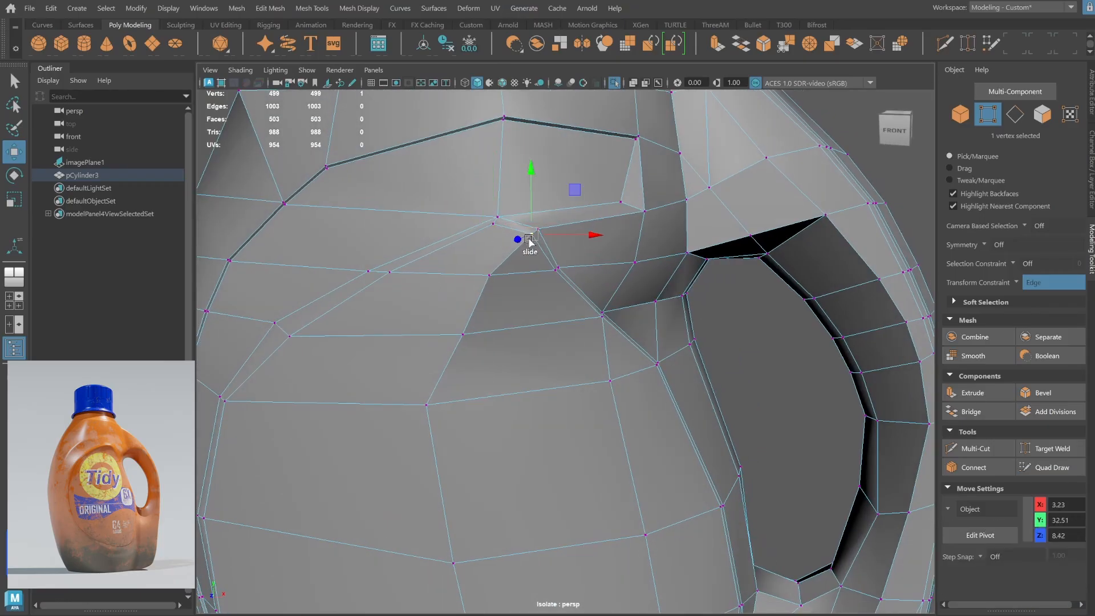
left_click_drag(505, 276, 507, 274)
right_click_drag(506, 275, 403, 321, "alt")
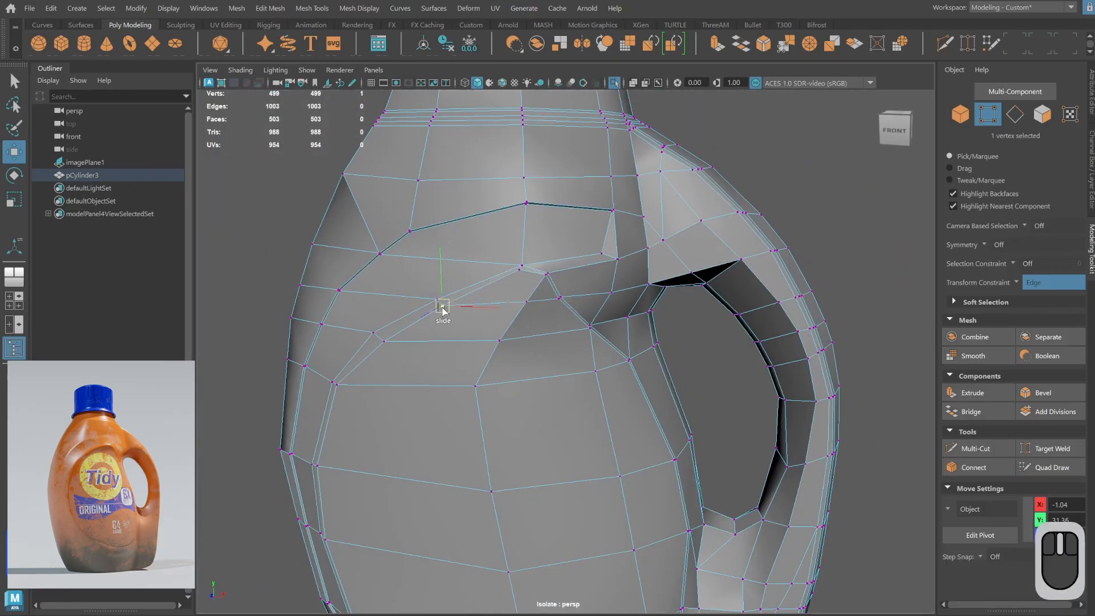
left_click_drag(466, 345, 486, 421, "alt")
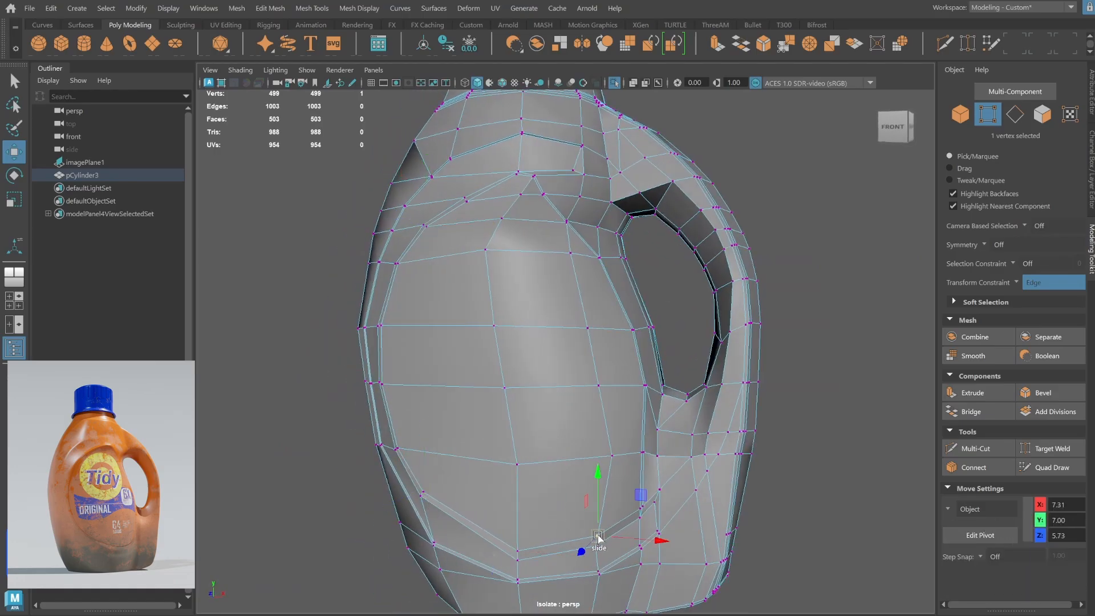
key("3")
left_click(960, 114)
left_click(821, 189)
scroll(584, 310, "down", 5)
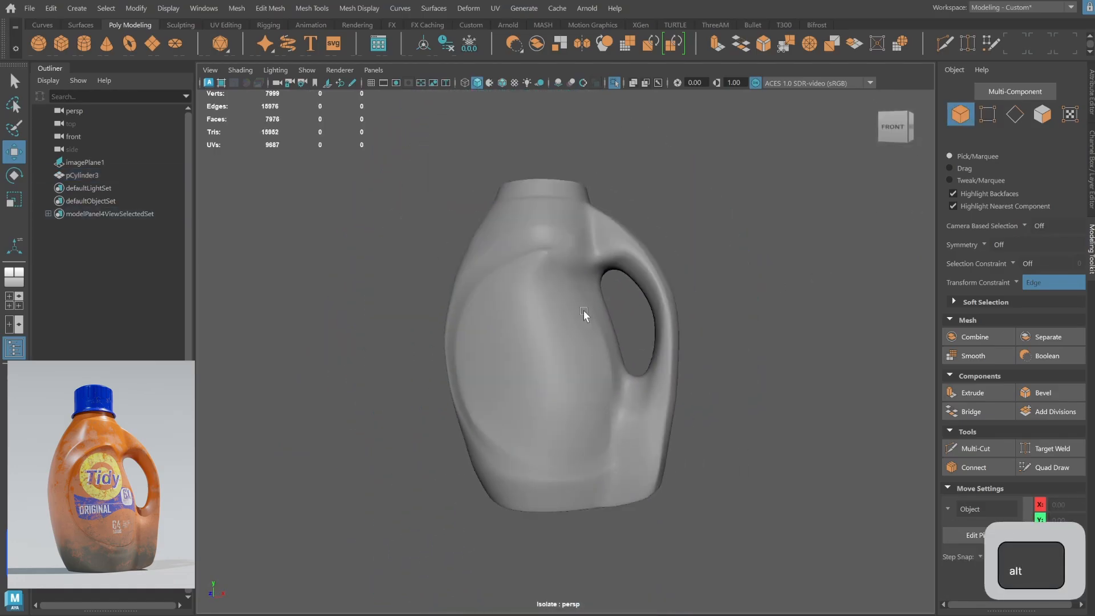
left_click_drag(583, 311, 582, 362, "alt")
Slide the two close vertices at the label recess's pointed upper corner along their edges and preview the smoothed surface.
left_click(582, 412)
key("1")
middle_click_drag(582, 362, 606, 425, "alt")
right_click_drag(606, 425, 848, 281, "alt")
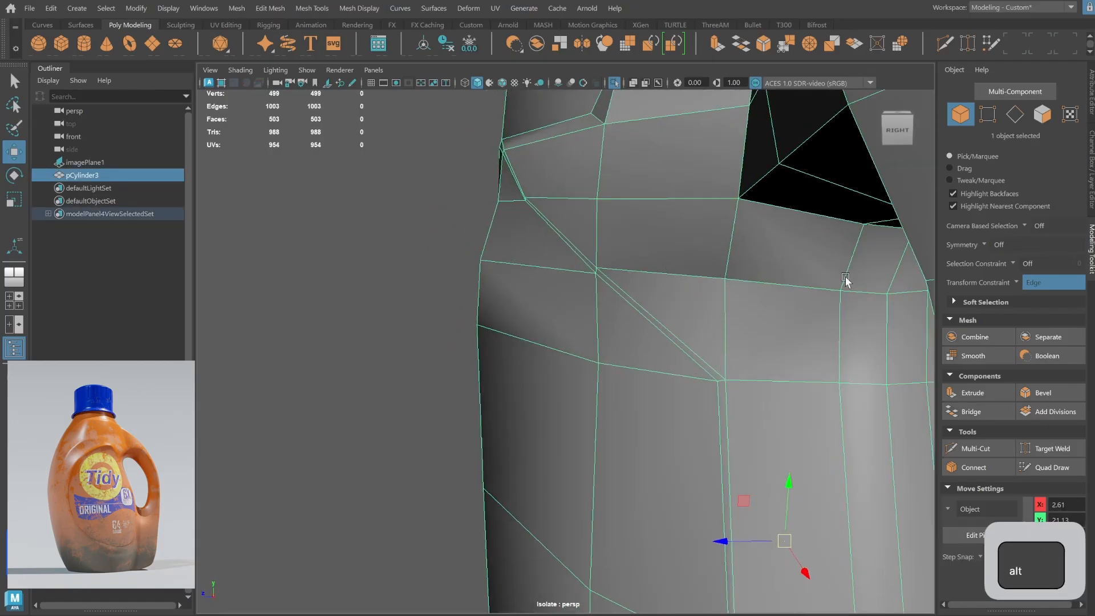
middle_click_drag(848, 282, 856, 382, "alt")
right_click_drag(850, 376, 787, 371)
left_click_drag(500, 237, 517, 254)
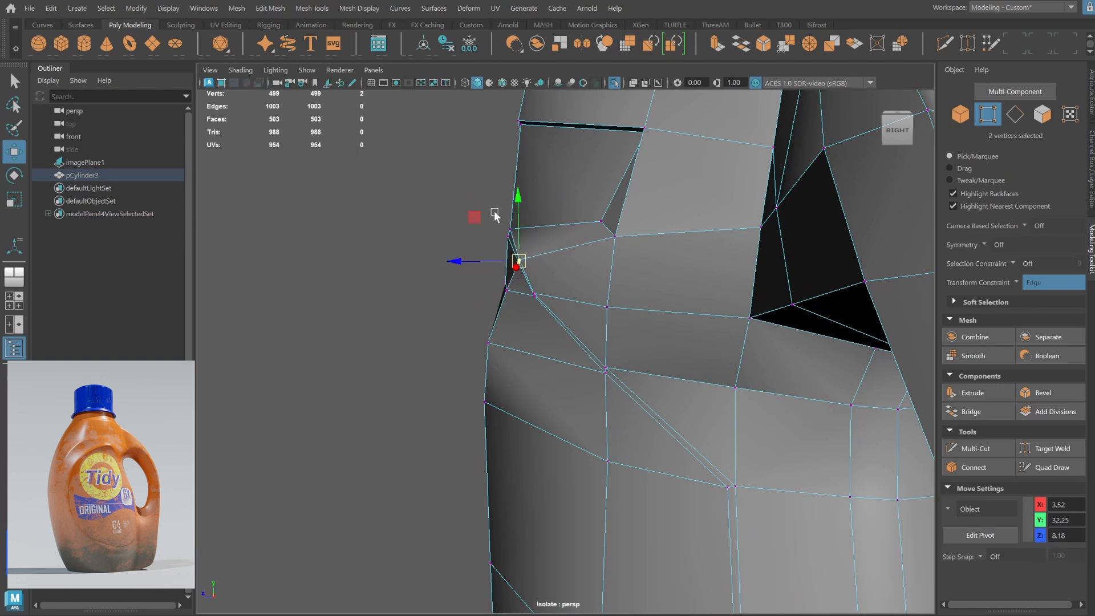
left_click_drag(605, 237, 694, 227, "alt")
scroll(744, 301, "down", 3)
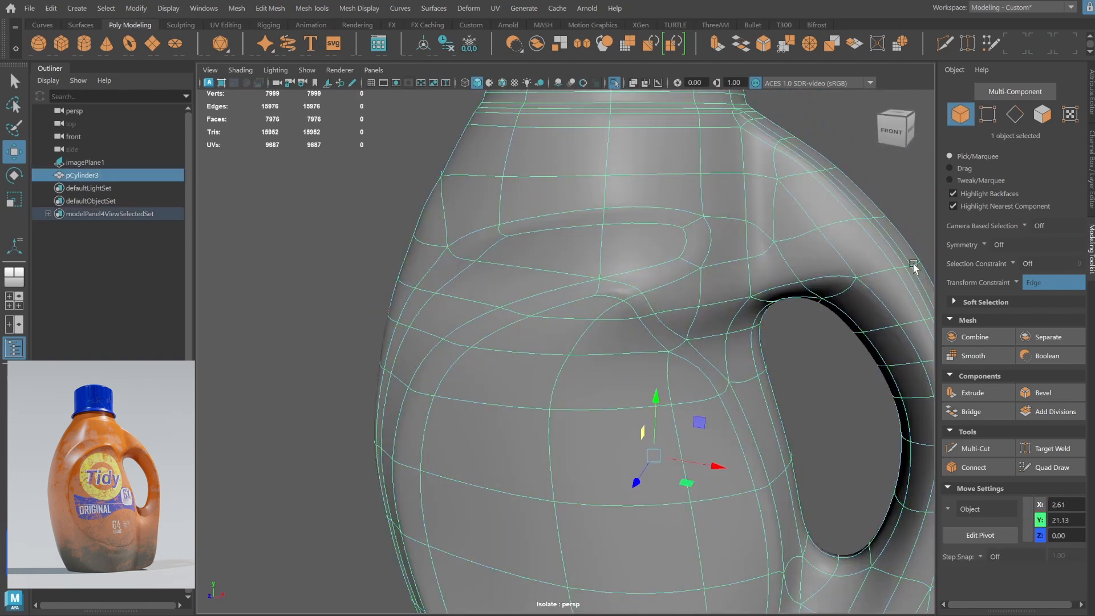
key("F8")
key("3")
left_click_drag(631, 334, 634, 371, "alt")
Examine the face layout of the unsmoothed bottle cage on the label side and on the opposite side.
left_click(634, 371)
key("1")
scroll(844, 310, "up", 5)
left_click_drag(843, 310, 696, 296, "alt")
left_click(237, 8)
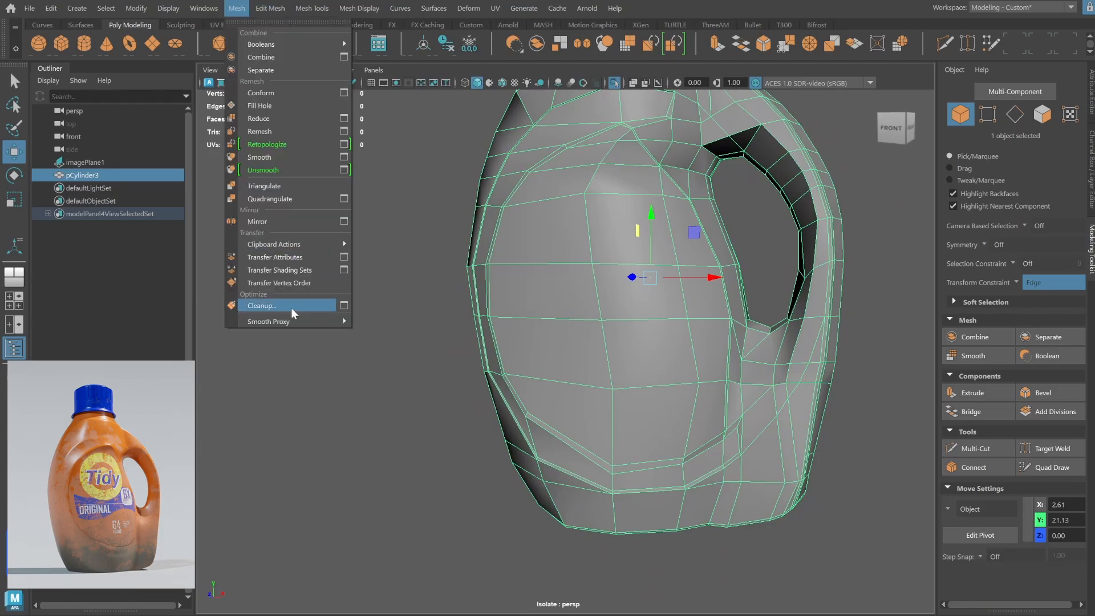
key("F11")
left_click_drag(400, 285, 749, 288, "alt")
left_click(750, 287)
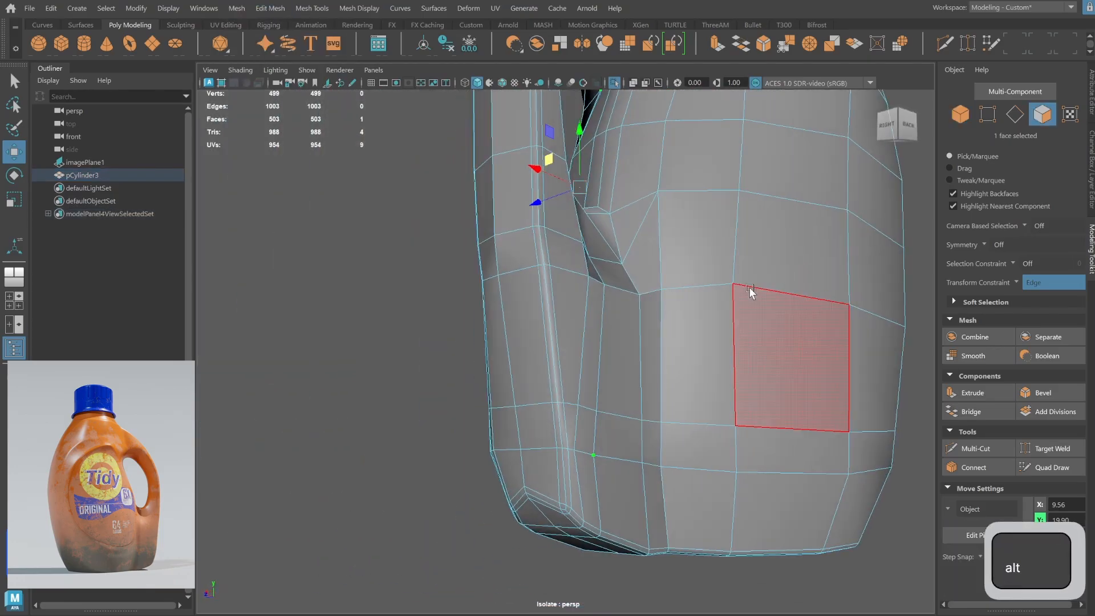
double_click(711, 423)
left_click_drag(710, 423, 661, 364, "alt")
Compare the bottle's smoothed surface with its low-poly cage from the front.
key("3")
left_click(751, 333)
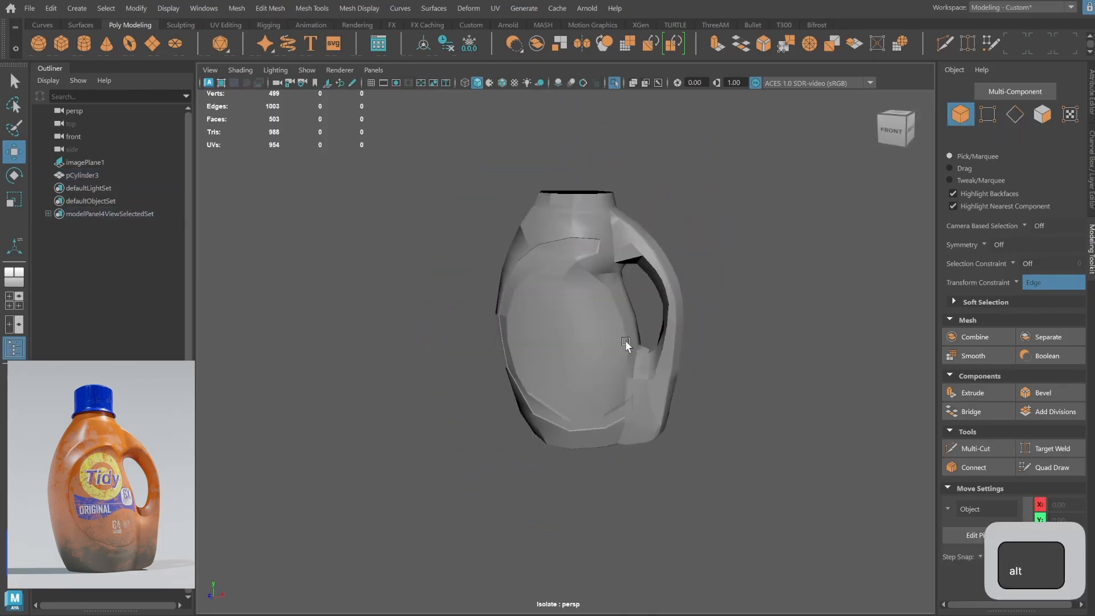
left_click(625, 340)
left_click(734, 364)
left_click_drag(734, 364, 752, 351, "alt")
scroll(653, 300, "up", 3)
Try to bevel the chain of edges along the label recess's outer border.
left_click(545, 317)
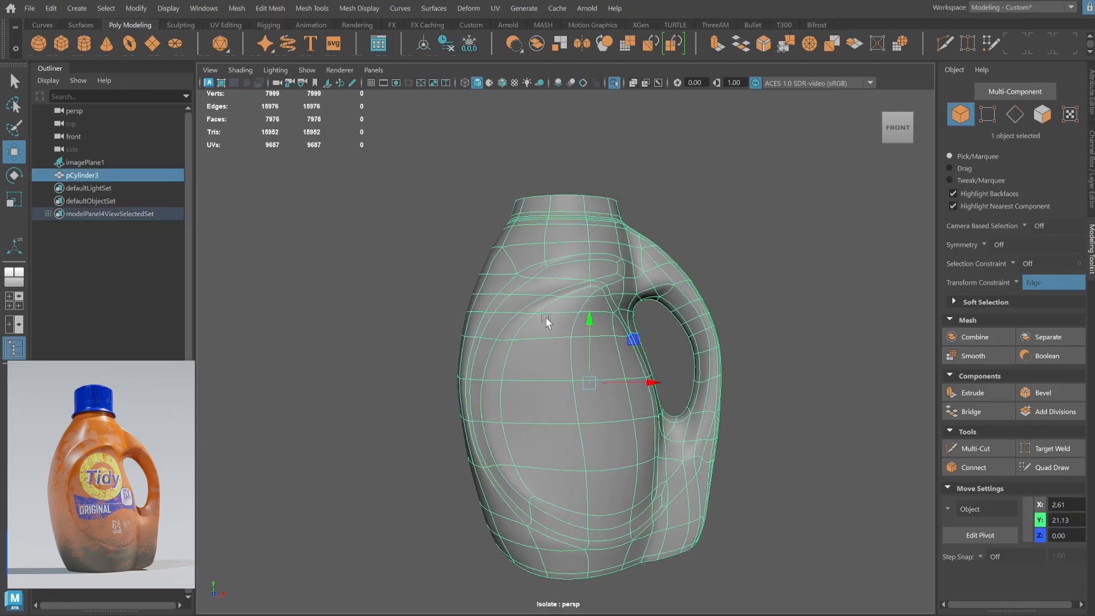
key("1")
right_click_drag(943, 160, 1017, 108, "alt")
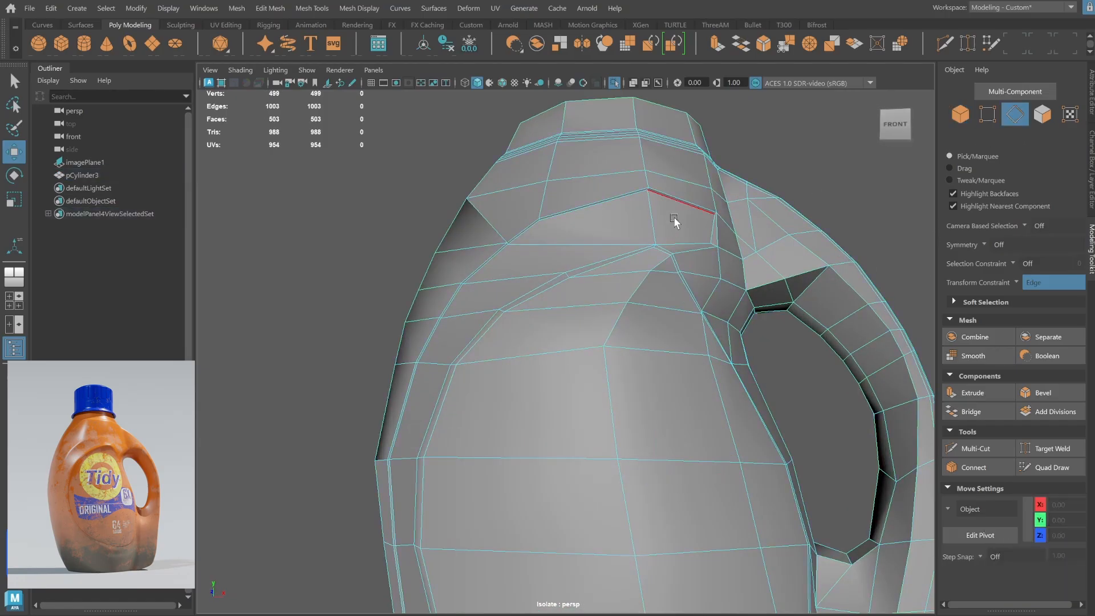
left_click_drag(497, 294, 559, 545, "alt")
left_click(667, 540, "shift")
left_click_drag(667, 540, 657, 492, "alt")
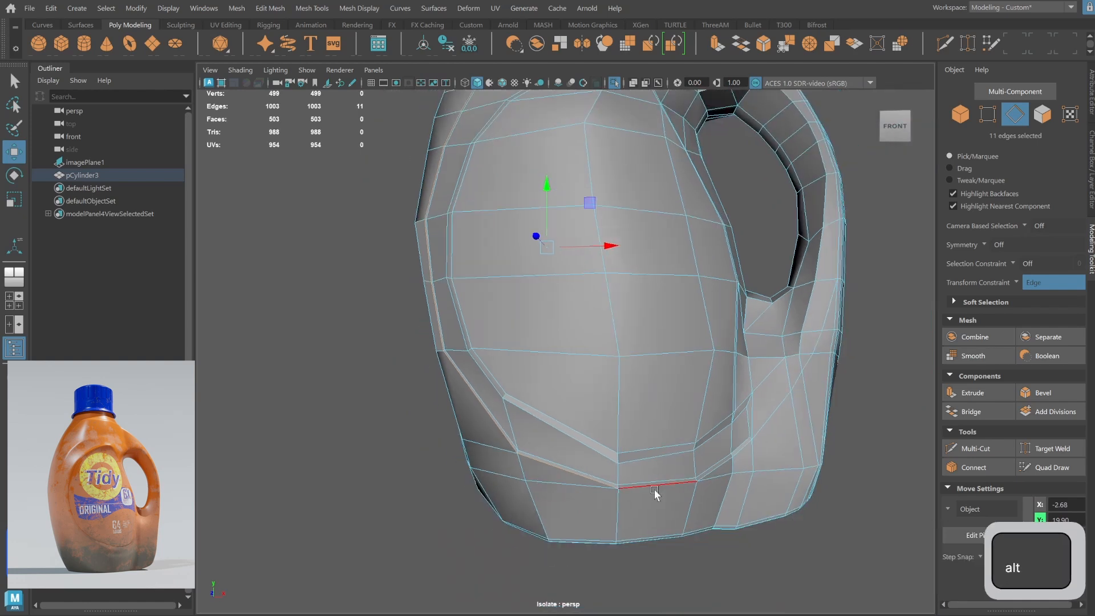
left_click_drag(757, 576, 676, 344, "alt")
Preview the smoothed surface around the recess border and undo the bevel.
key("3")
left_click(960, 114)
left_click_drag(823, 303, 694, 430, "alt")
key("ctrl+z")
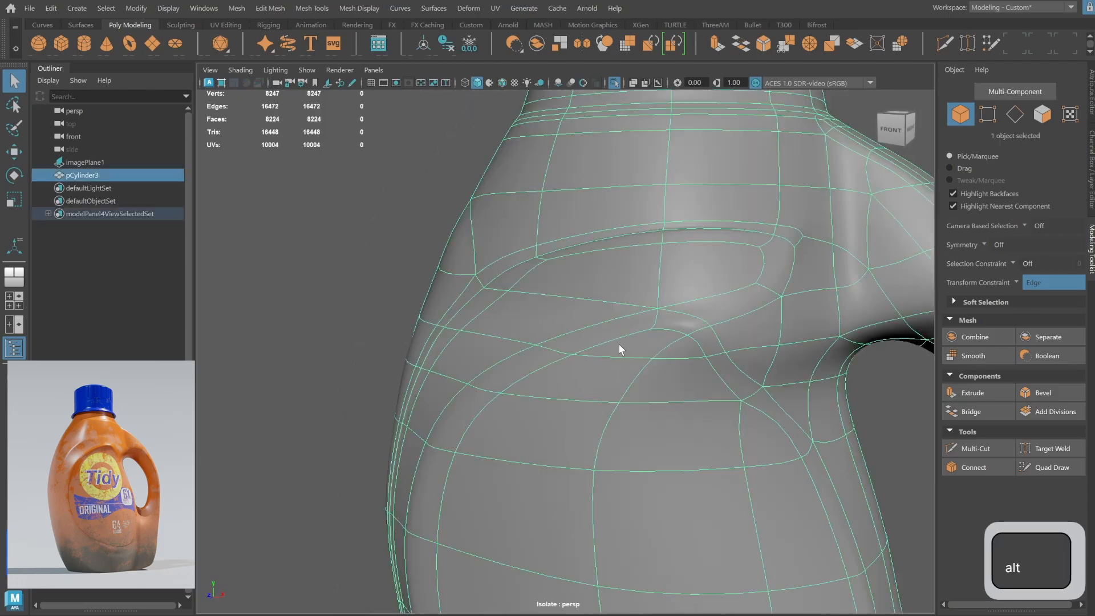
left_click_drag(621, 347, 720, 268, "alt")
key("ctrl+z")
Average the vertices along the label recess's outer border, up the side and around the thumb indent.
left_click(980, 121)
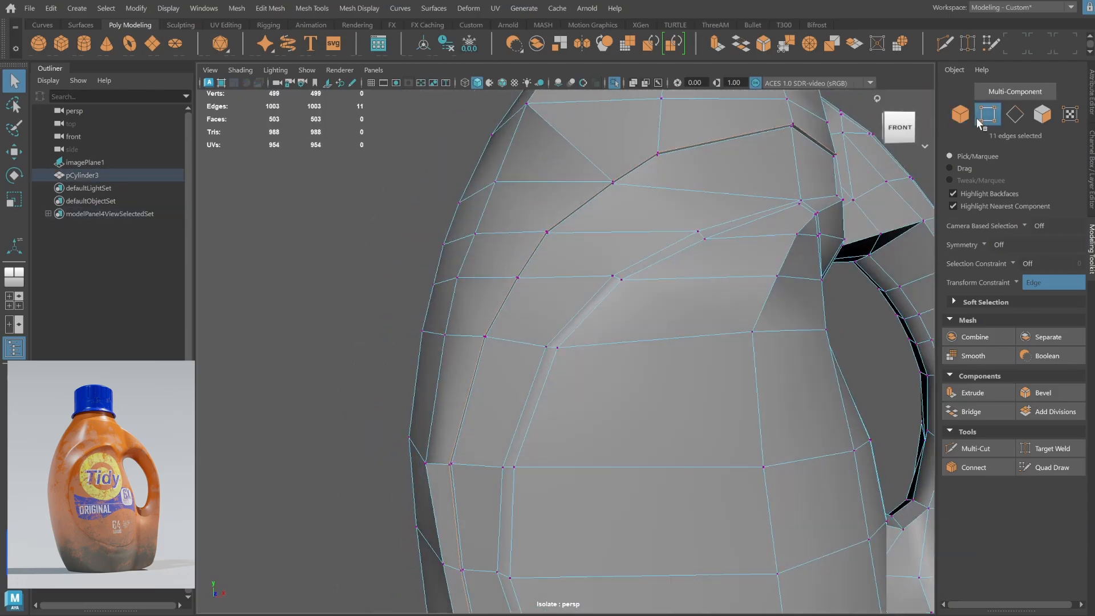
left_click_drag(726, 382, 619, 602, "alt")
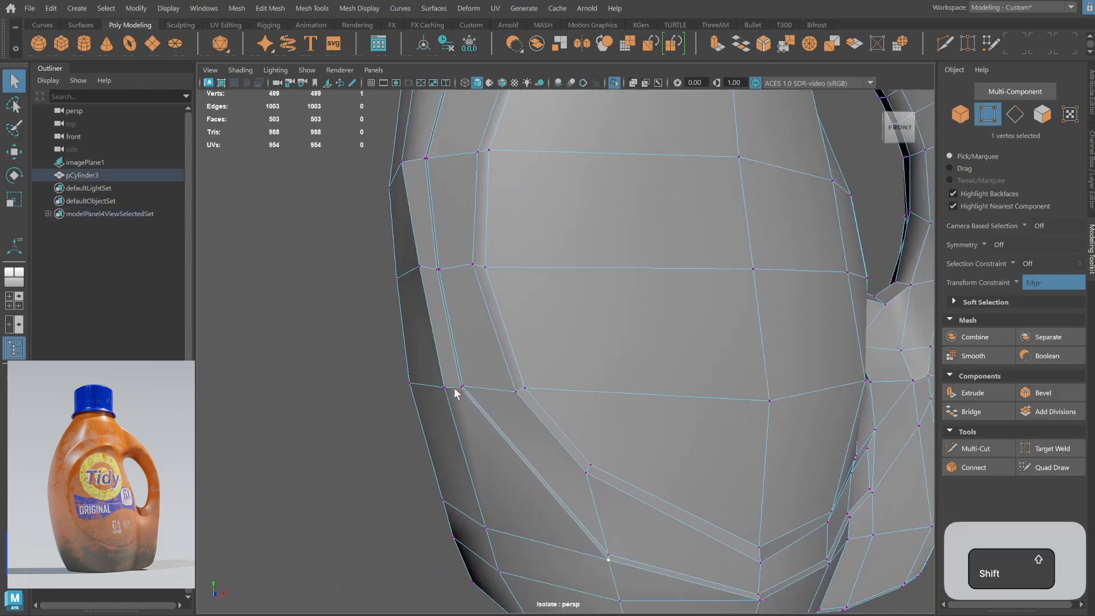
left_click_drag(442, 280, 494, 212, "alt")
left_click(496, 207, "shift")
left_click_drag(521, 174, 610, 325, "alt")
left_click(610, 326, "shift")
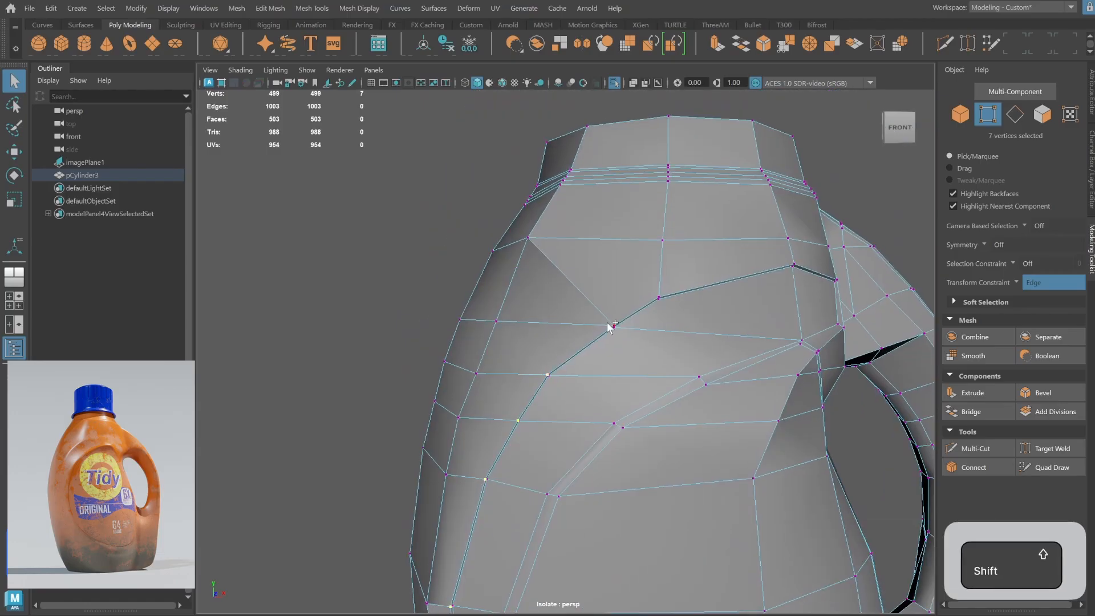
right_click_drag(813, 255, 836, 276, "shift")
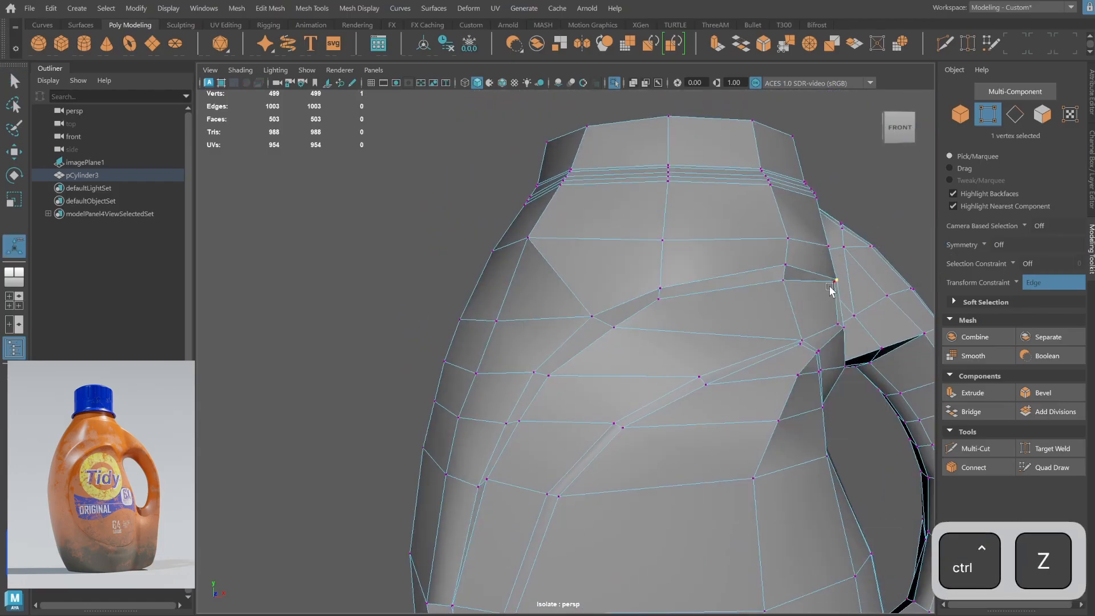
key("g")
Average the remaining outer border vertices one by one down the side and along the lower edge of the label recess.
right_click_drag(819, 308, 569, 347, "alt")
middle_click_drag(570, 347, 562, 271, "alt")
left_click_drag(562, 271, 548, 337, "alt")
key("g")
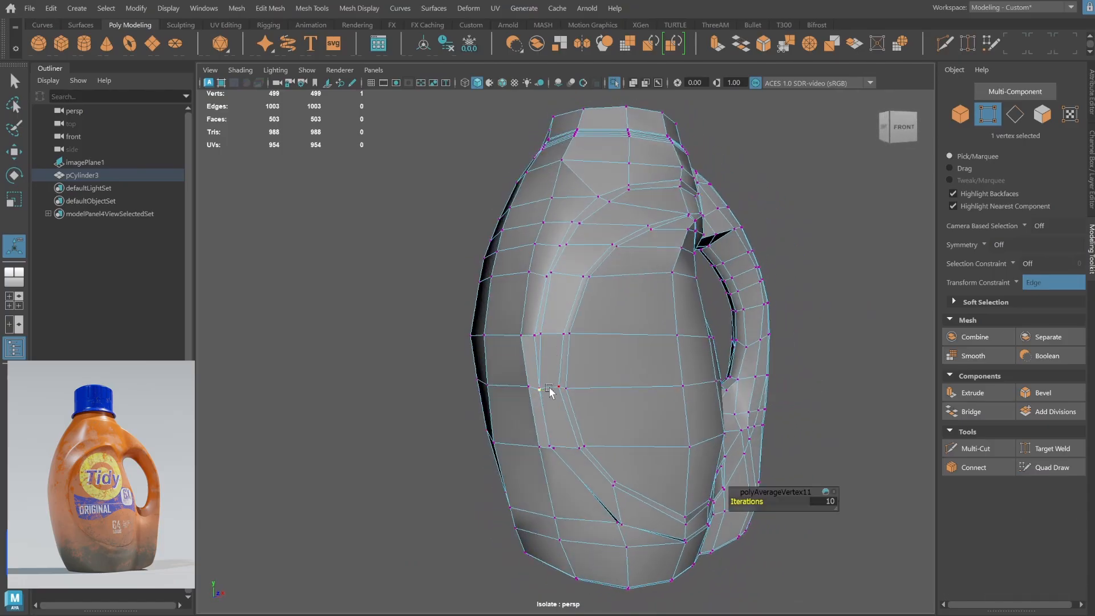
left_click(555, 379)
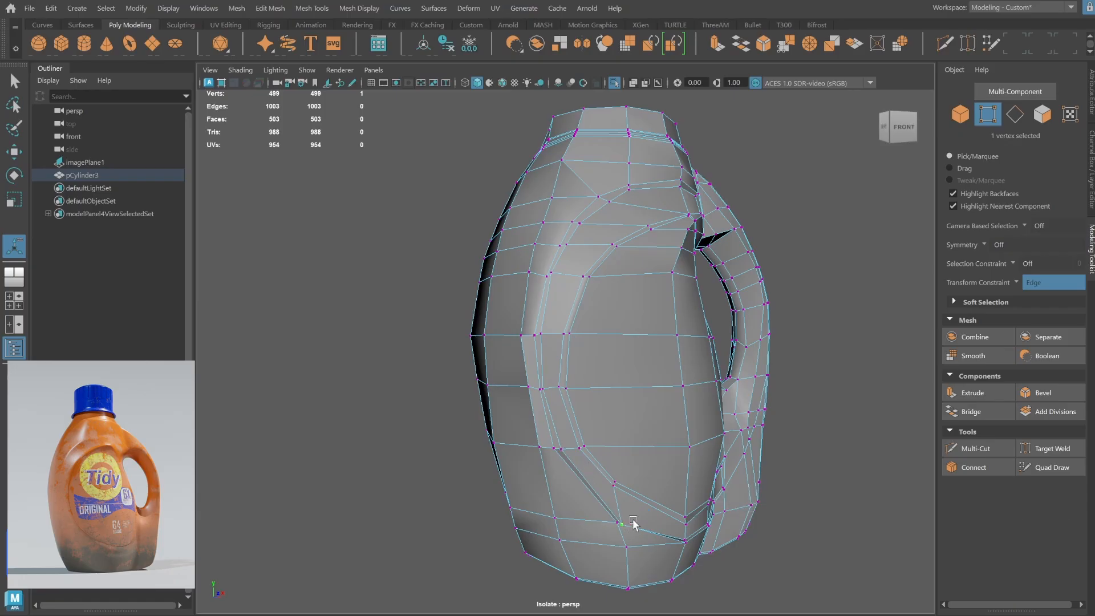
left_click_drag(654, 444, 616, 437, "alt")
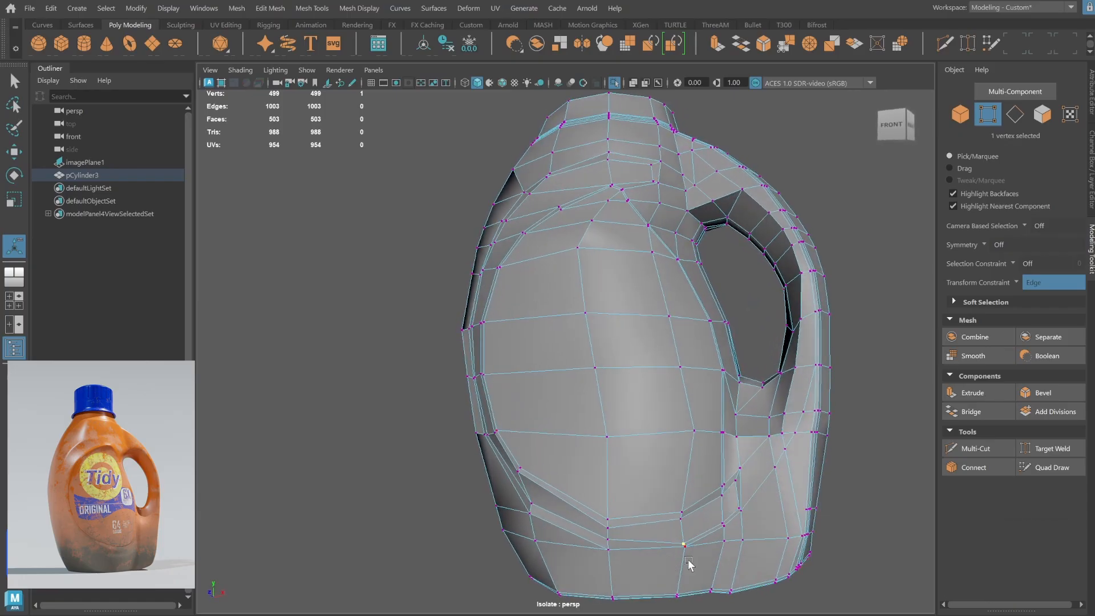
left_click_drag(731, 515, 626, 584, "alt")
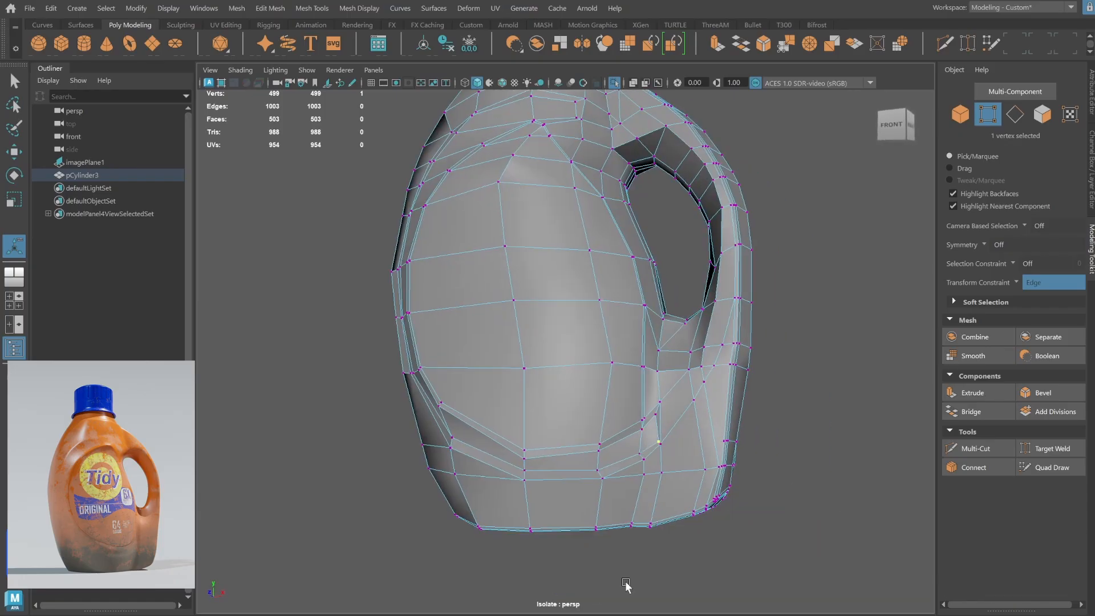
left_click_drag(607, 401, 580, 398, "alt")
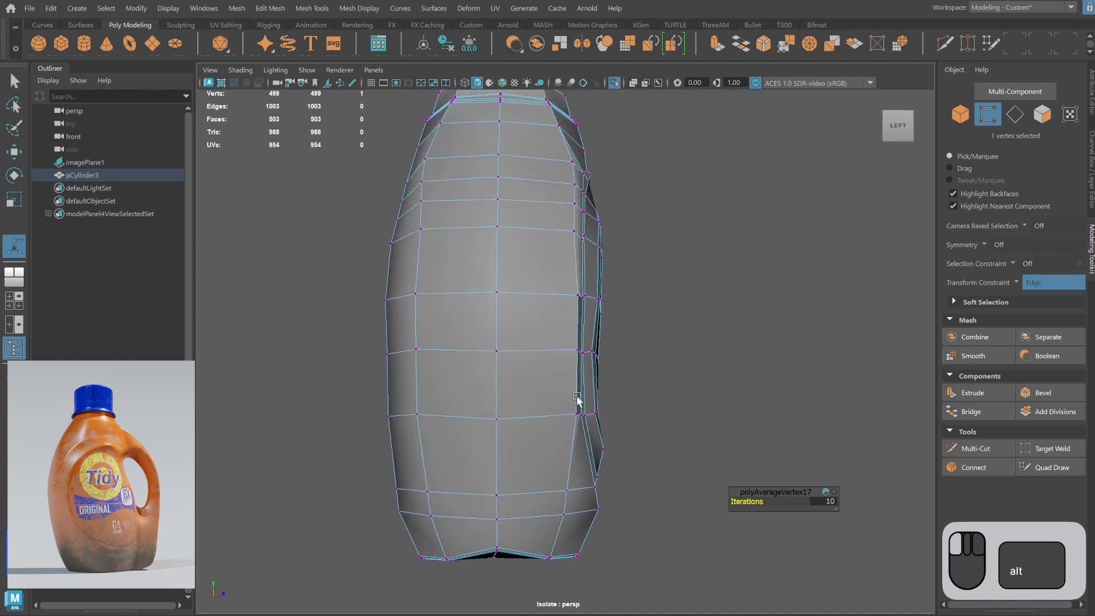
Turn off the transform constraint and move the protruding label-side vertices along Z to even out the bottle's side profile.
key("space")
key("space")
right_click_drag(619, 337, 575, 318, "alt")
left_click_drag(575, 317, 598, 324, "alt")
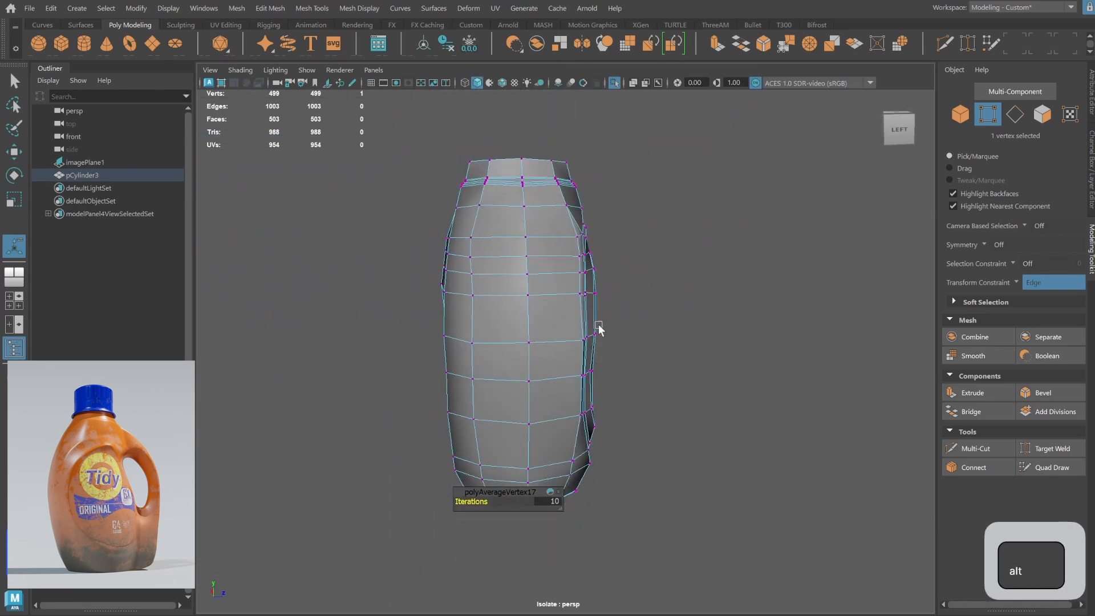
middle_click_drag(598, 324, 575, 310, "alt")
right_click_drag(575, 311, 626, 409, "alt")
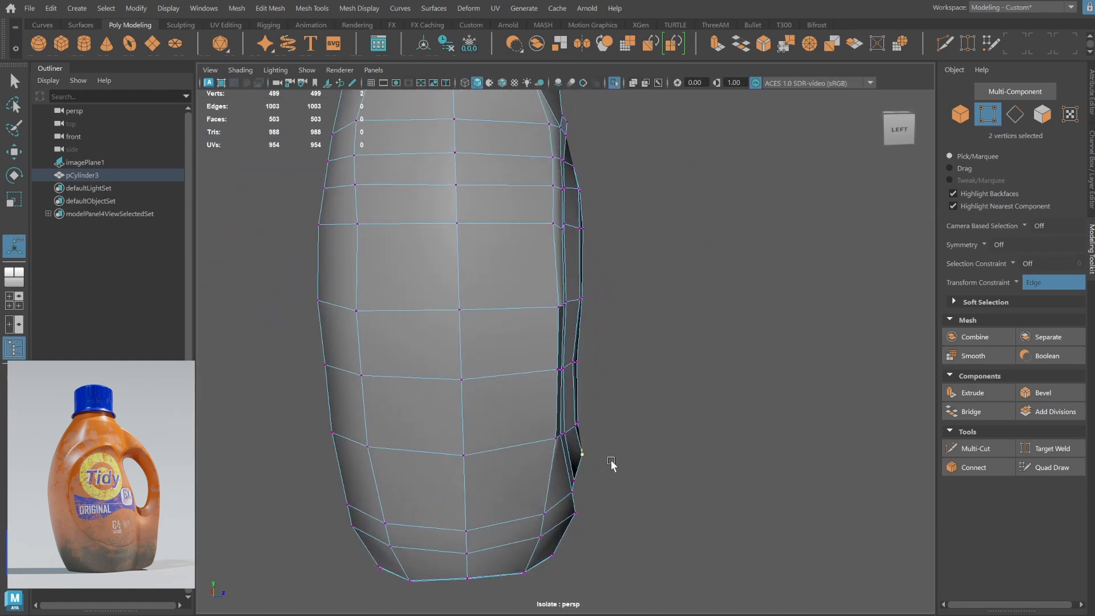
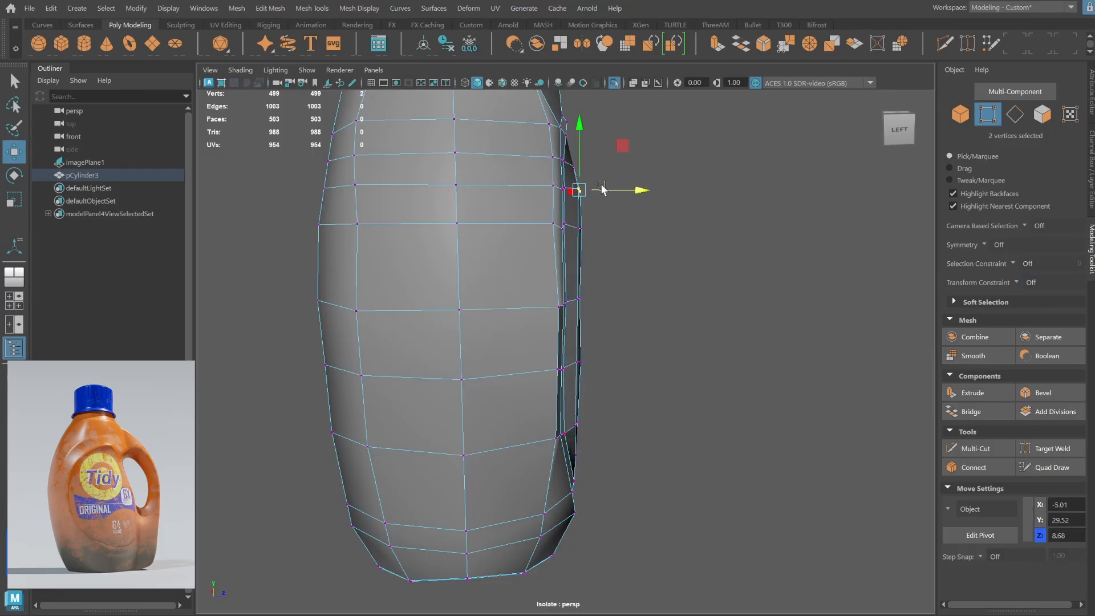
left_click_drag(602, 189, 598, 189)
middle_click_drag(616, 311, 659, 325, "alt")
left_click(614, 524)
left_click_drag(635, 532, 399, 297, "alt")
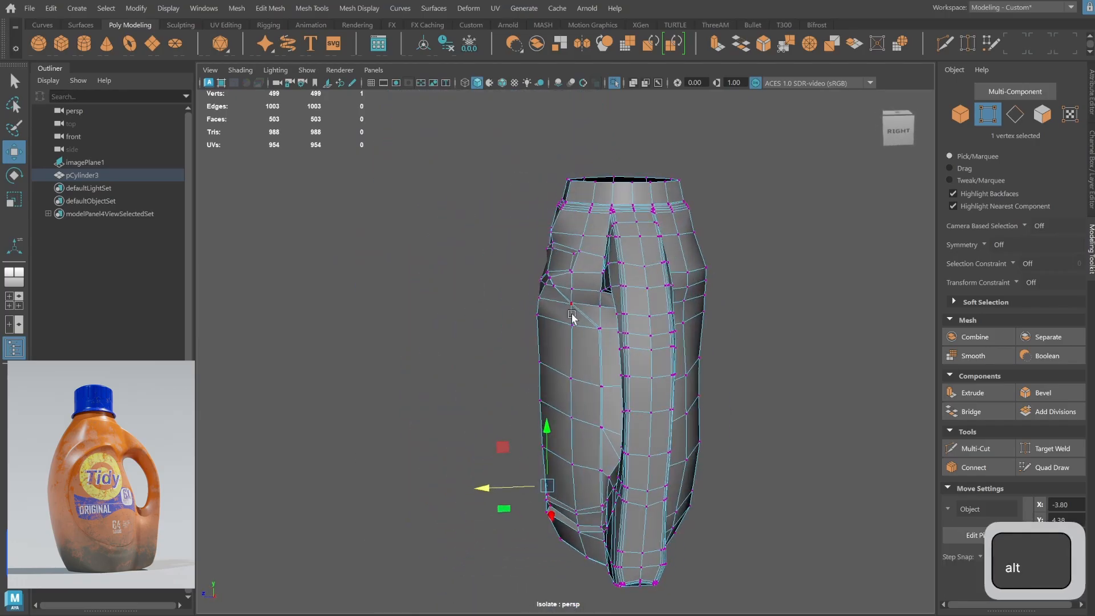
Preview the bottle smoothed and delete the diagonal edge running from the shoulder to the label recess's outer border.
key("3")
left_click(961, 114)
left_click(799, 246)
left_click_drag(571, 320, 686, 329, "alt")
middle_click_drag(686, 328, 686, 312, "alt")
left_click_drag(687, 312, 700, 342, "alt")
scroll(641, 266, "up", 5)
left_click(752, 252)
key("1")
left_click_drag(752, 257, 913, 142, "alt")
right_click_drag(782, 211, 785, 272, "shift")
left_click_drag(785, 272, 673, 243, "alt")
Inspect the smoothed bottle and return to its unsmoothed cage in edge selection mode.
key("3")
left_click(961, 114)
left_click(864, 199)
scroll(799, 245, "down", 5)
left_click(627, 308)
scroll(724, 274, "up", 4)
key("1")
right_click_drag(682, 225, 687, 171)
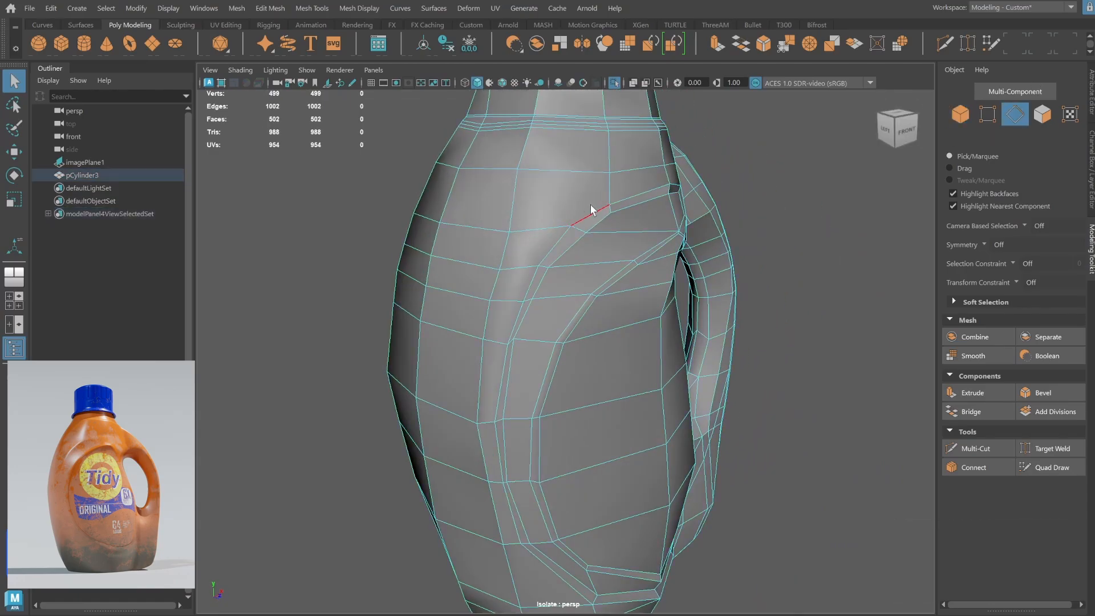
Preview the bottle smoothed in object mode, check the recess border from several angles and return to the unsmoothed cage.
left_click_drag(591, 204, 677, 245, "alt")
key("q")
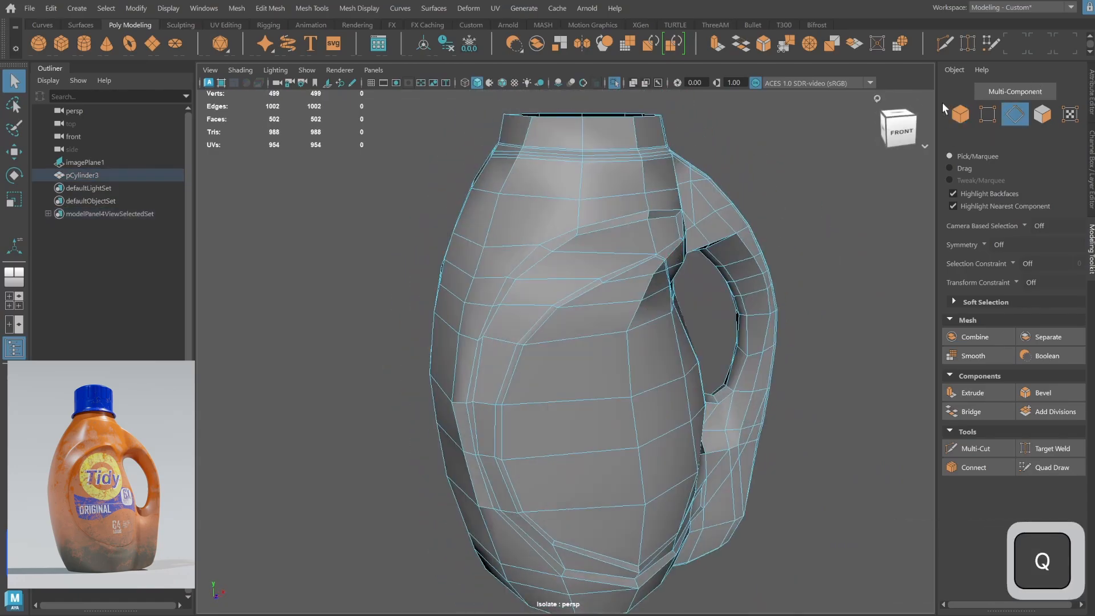
key("3")
right_click_drag(741, 268, 847, 198)
left_click(848, 200)
scroll(799, 245, "down", 4)
left_click_drag(747, 251, 793, 279, "alt")
scroll(793, 279, "up", 4)
left_click(758, 274)
key("1")
left_click_drag(697, 254, 683, 232, "alt")
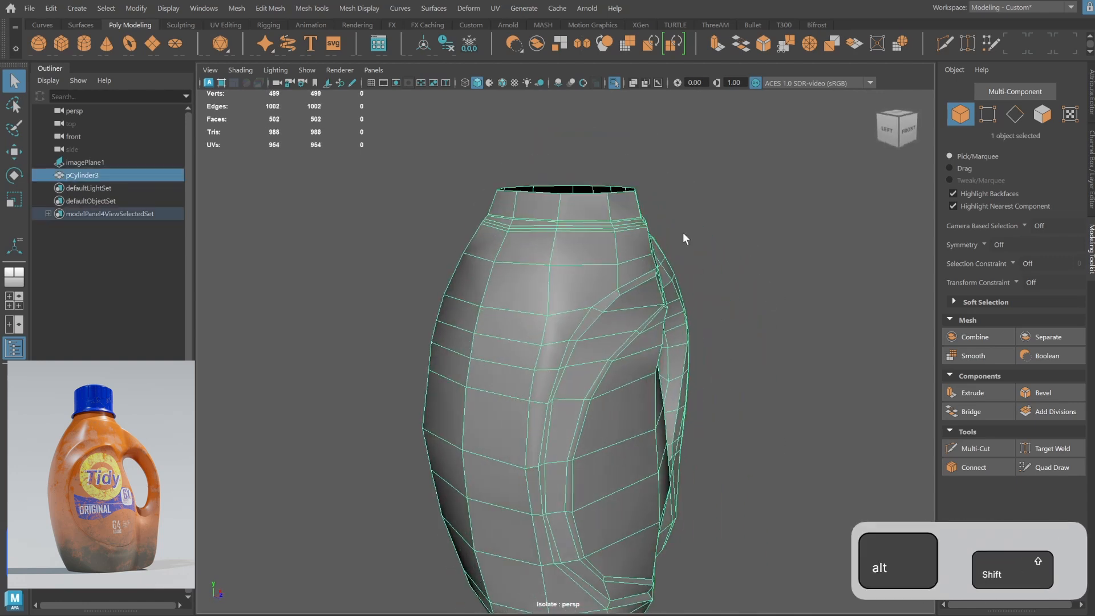
Insert an edge loop across the bottle's shoulder with Multi-Cut and connect the vertices where it meets the label recess's outer border.
right_click_drag(683, 234, 604, 236, "shift")
left_click(548, 286, "ctrl")
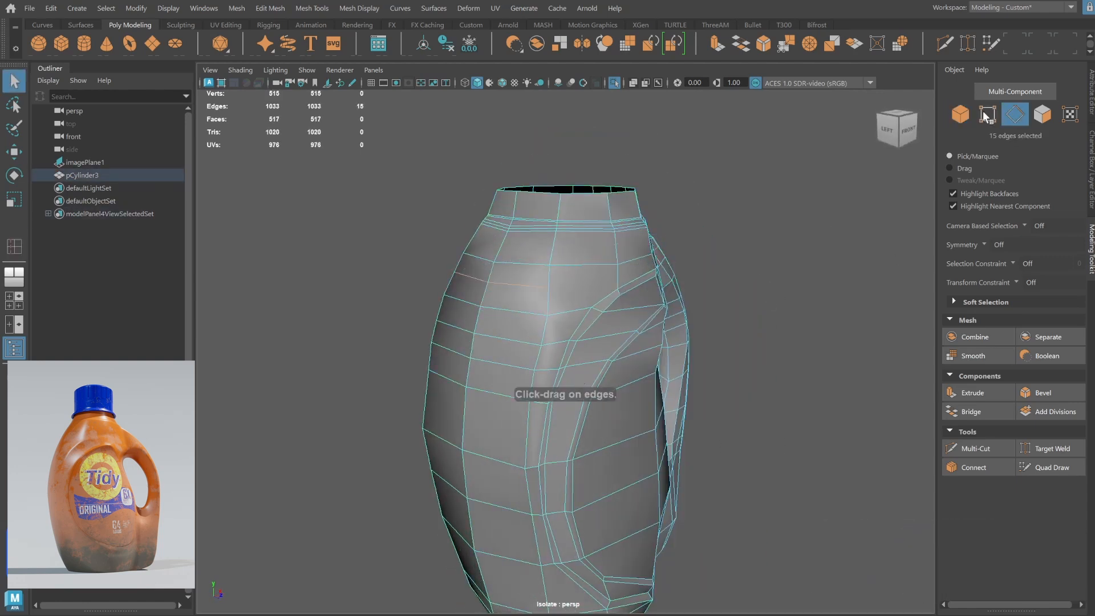
left_click(620, 288, "shift")
right_click_drag(628, 282, 628, 372, "shift")
left_click_drag(699, 294, 673, 301, "alt")
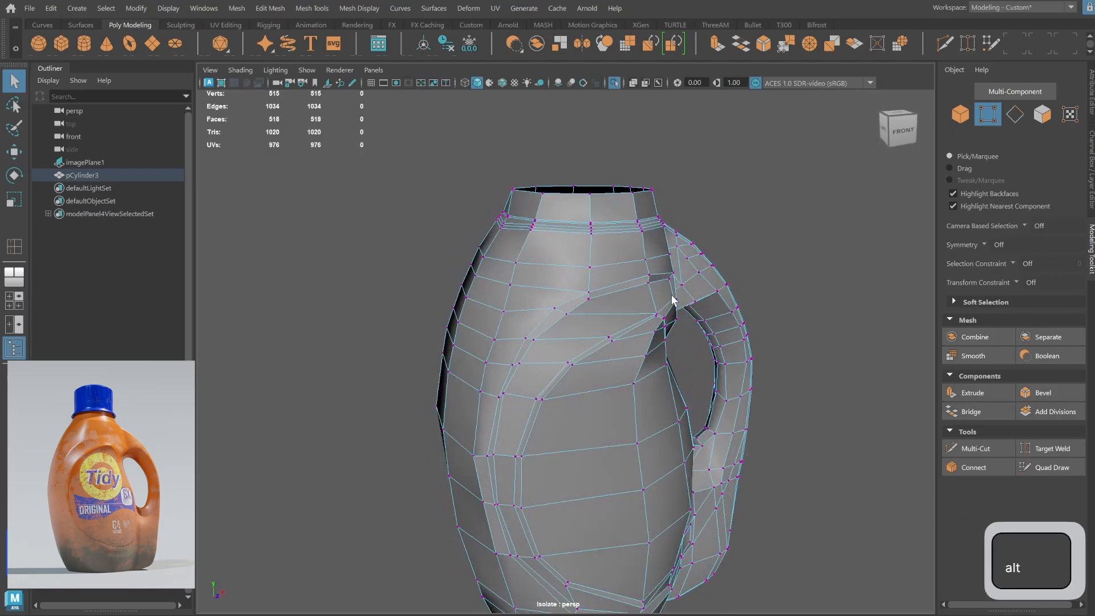
Preview the new shoulder loop smoothed, inspect the bottle around the label and handle, and return to the cage.
key("3")
left_click(961, 116)
left_click(628, 347)
mouse_move(628, 347)
left_mouse_down("alt")
mouse_move(712, 323)
mouse_move(620, 347)
mouse_move(630, 321)
mouse_move(631, 335)
mouse_move(536, 347)
mouse_move(641, 315)
mouse_move(663, 338)
mouse_move(641, 344)
left_mouse_up("alt")
middle_click_drag(640, 374, 577, 320, "alt")
right_click_drag(577, 319, 656, 421, "alt")
left_click(656, 422)
key("1")
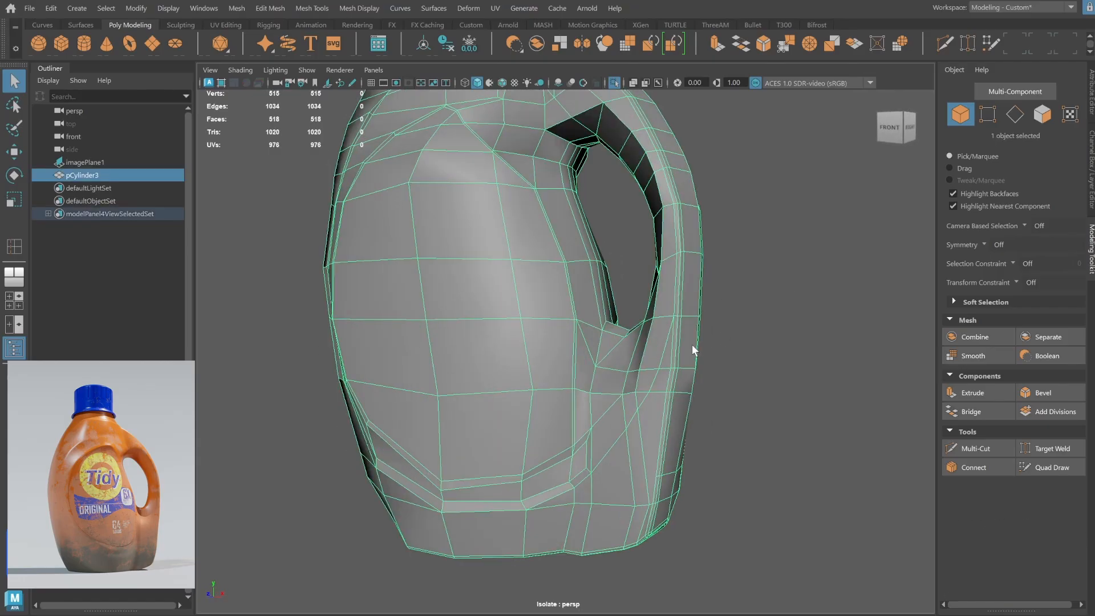
Delete the edge below the handle opening and connect the two neighbouring vertices with a new edge.
left_click_drag(694, 349, 838, 265, "alt")
key("ctrl+Delete")
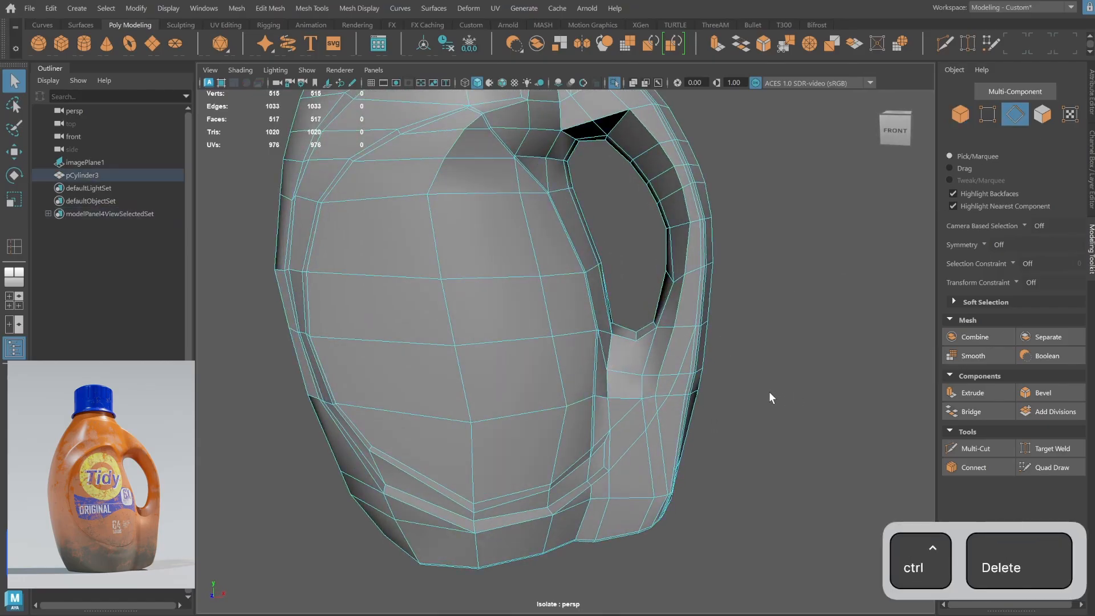
left_click_drag(769, 391, 705, 315, "alt")
key("F9")
left_click(637, 339)
left_click(645, 373, "shift")
right_click_drag(645, 371, 657, 445, "shift")
Inspect the area below the handle opening on the smoothed bottle and compare it with the unsmoothed cage.
key("3")
left_click(963, 114)
left_click(806, 289)
right_click_drag(806, 289, 674, 389, "alt")
left_click_drag(675, 389, 528, 332, "alt")
left_click(529, 332)
right_click_drag(529, 332, 616, 263, "alt")
middle_click_drag(616, 263, 661, 301, "alt")
key("1")
left_click_drag(661, 301, 726, 242, "alt")
key("3")
key("1")
Delete the edge crossing the upper label border and connect the outer and inner border vertices with a new edge.
right_click_drag(732, 257, 550, 289, "alt")
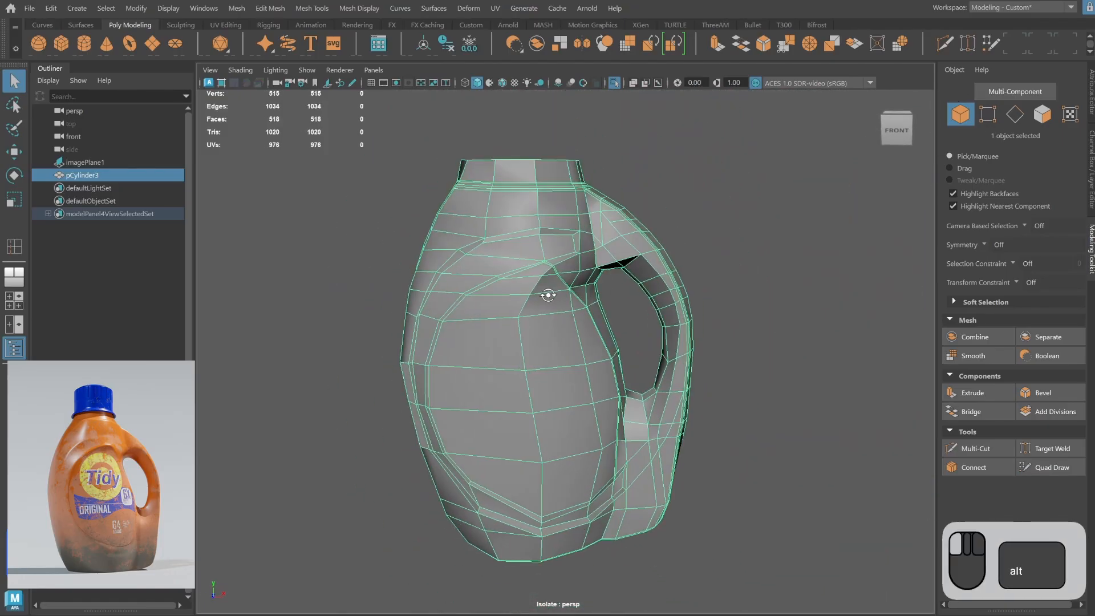
left_click_drag(550, 288, 991, 131, "alt")
left_click(521, 256)
key("ctrl+Delete")
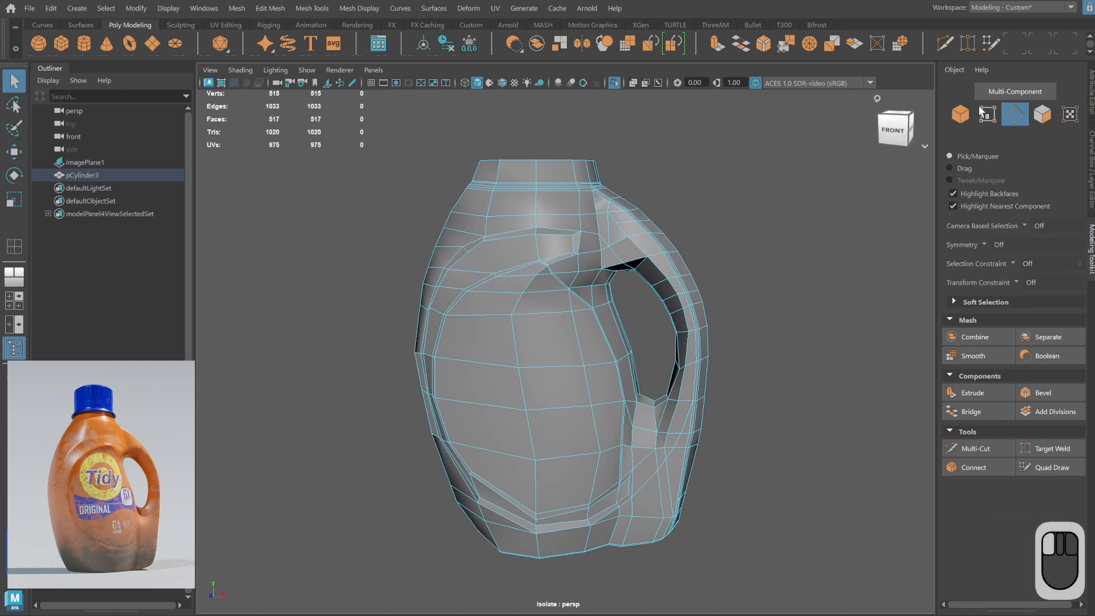
left_click(988, 114)
right_click_drag(354, 194, 465, 180, "alt")
middle_click_drag(464, 180, 527, 239, "alt")
left_click(461, 175)
left_click(492, 249, "shift")
left_click(487, 243, "shift")
right_click_drag(469, 176, 482, 251, "shift")
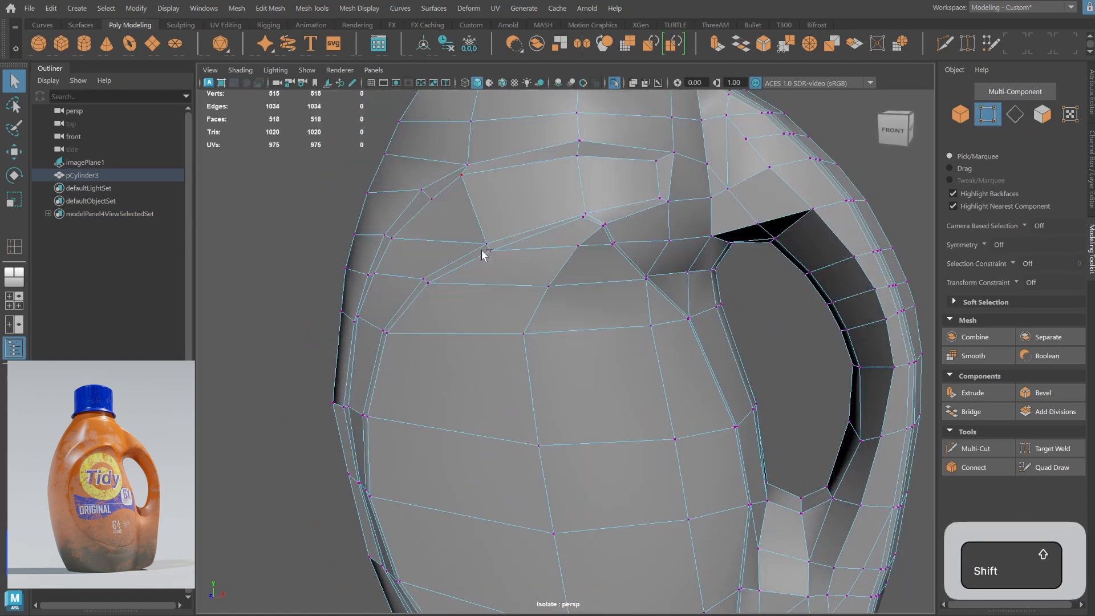
Move the outer border vertex at the upper end of the new connecting edge to even out the border curve.
left_click(462, 175)
key("w")
middle_click_drag(473, 178, 486, 172)
left_click_drag(502, 176, 706, 185, "alt")
right_click_drag(706, 185, 742, 176, "shift")
left_click_drag(742, 176, 662, 183, "alt")
Inspect the smoothed label recess and handle from the front and side, then restore the unsmoothed cage.
left_click(211, 70)
left_click(293, 301)
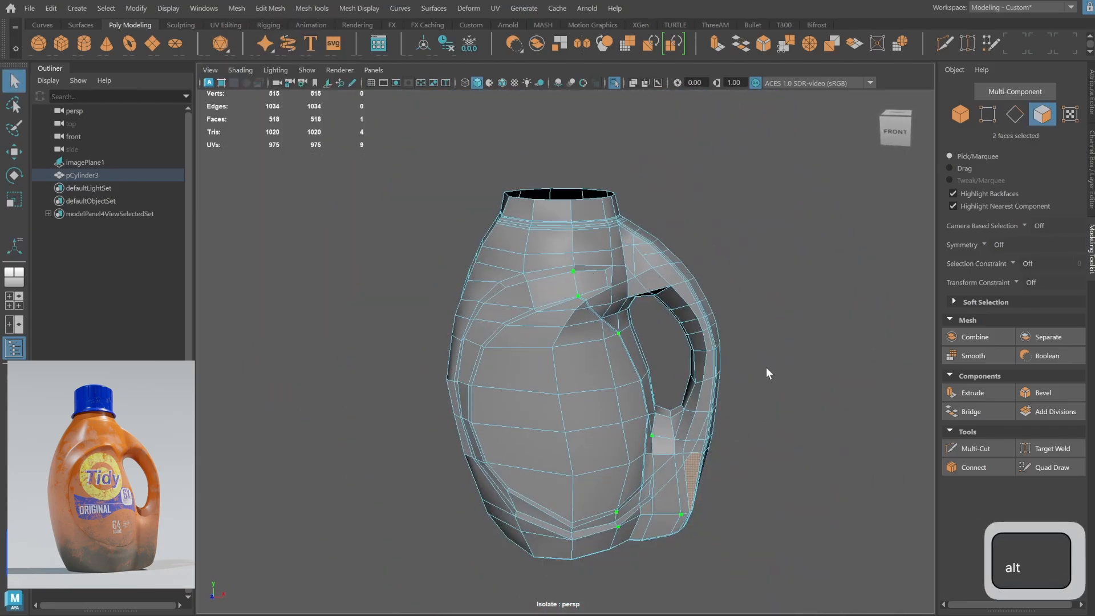
left_click_drag(766, 368, 636, 254, "alt")
left_click(472, 41)
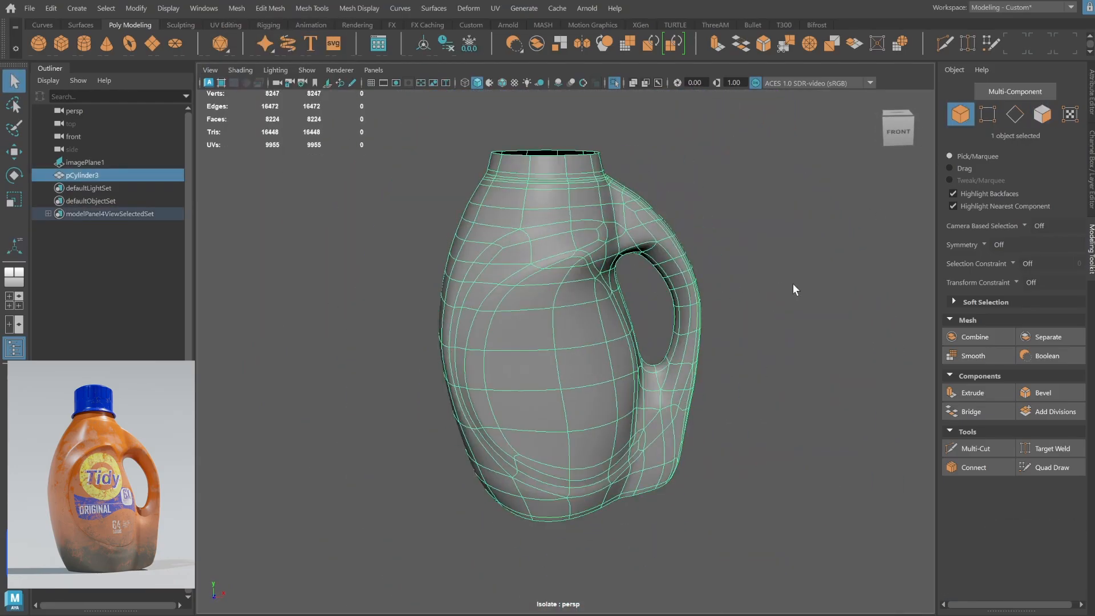
left_click(793, 285)
left_click_drag(795, 313, 653, 335, "alt")
right_click_drag(653, 330, 679, 337, "alt")
left_click_drag(679, 337, 571, 317, "alt")
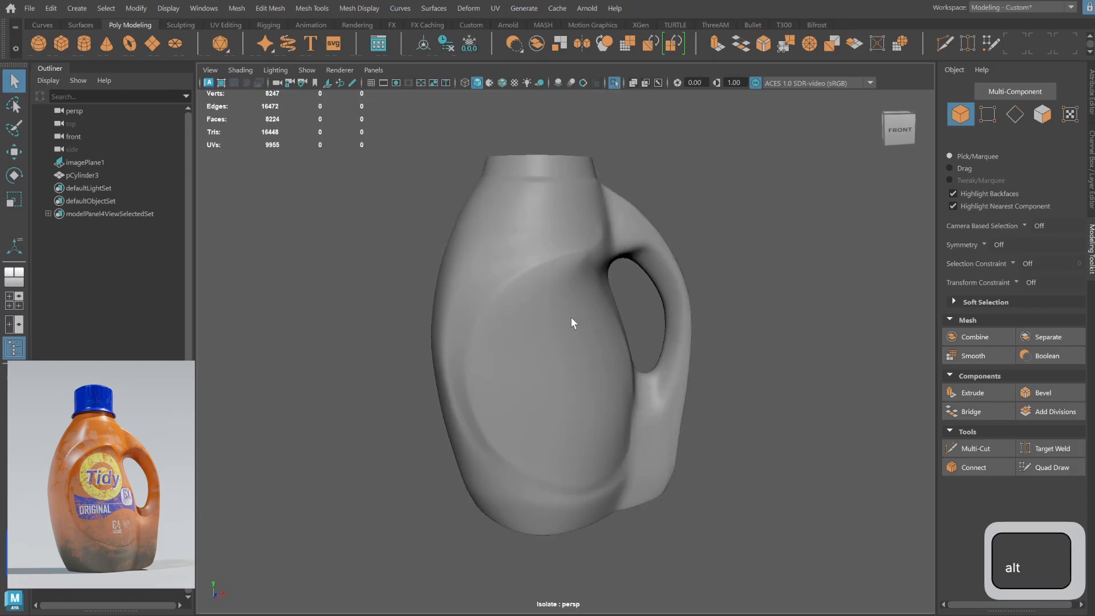
middle_click_drag(571, 317, 620, 323, "alt")
right_click_drag(620, 322, 690, 327, "alt")
key("ctrl+z")
key("ctrl+z")
Set the transform constraint to Edge and slide the outer border vertices along the top and side of the label recess.
middle_click_drag(690, 327, 659, 398, "alt")
left_click_drag(660, 398, 954, 347, "alt")
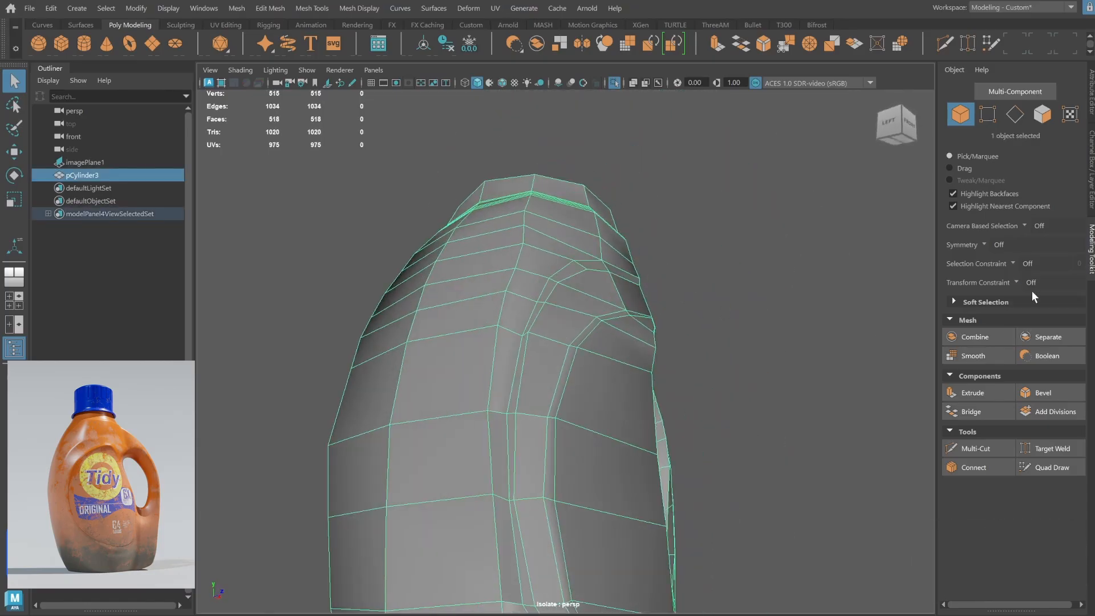
left_click(1038, 303)
left_click_drag(890, 303, 976, 114, "alt")
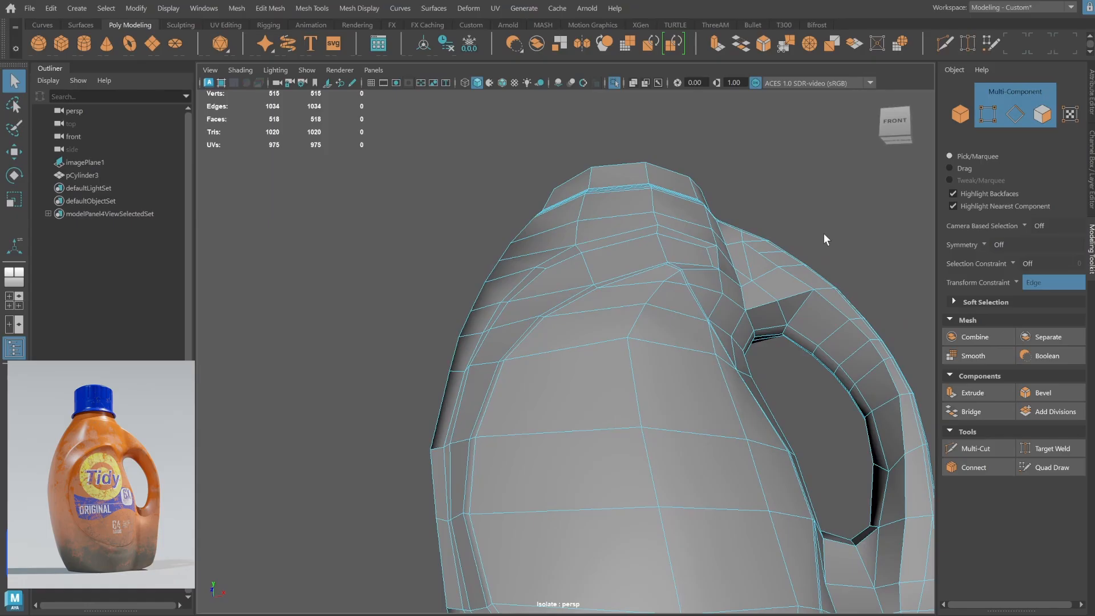
left_click_drag(729, 248, 819, 207, "alt")
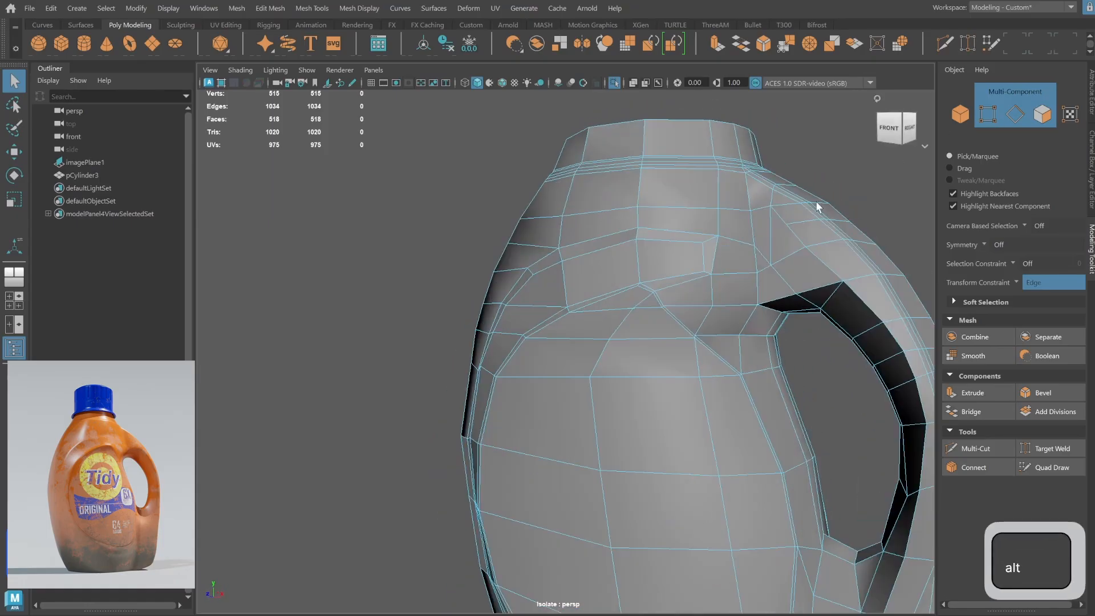
left_click_drag(742, 226, 653, 234, "alt")
middle_click_drag(653, 234, 613, 322, "alt")
right_click_drag(624, 316, 790, 251, "alt")
left_click_drag(790, 252, 545, 313, "alt")
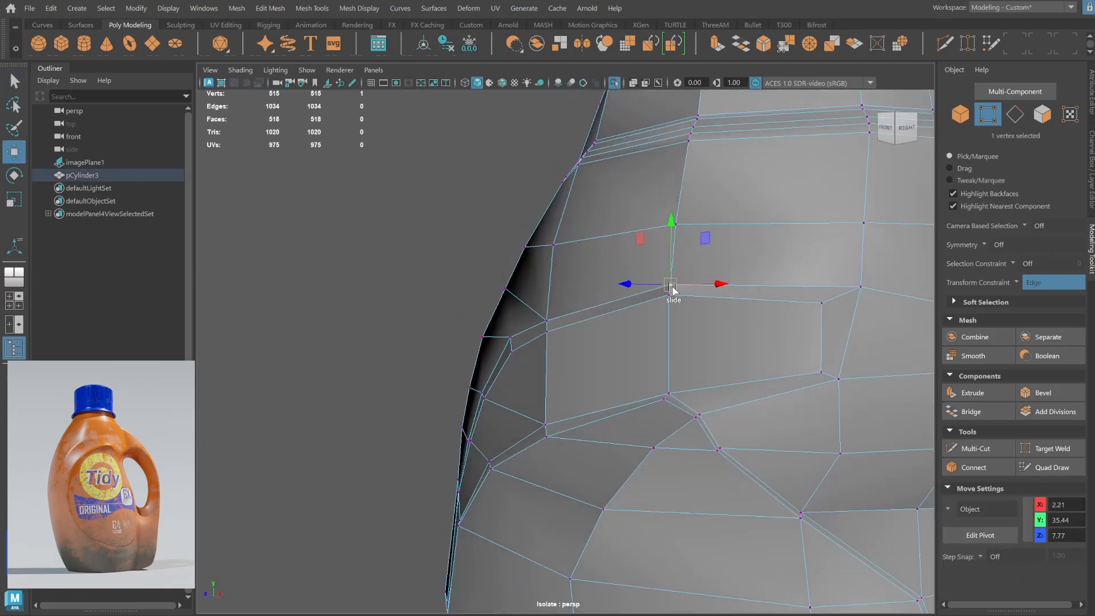
left_click_drag(673, 290, 669, 325, "alt")
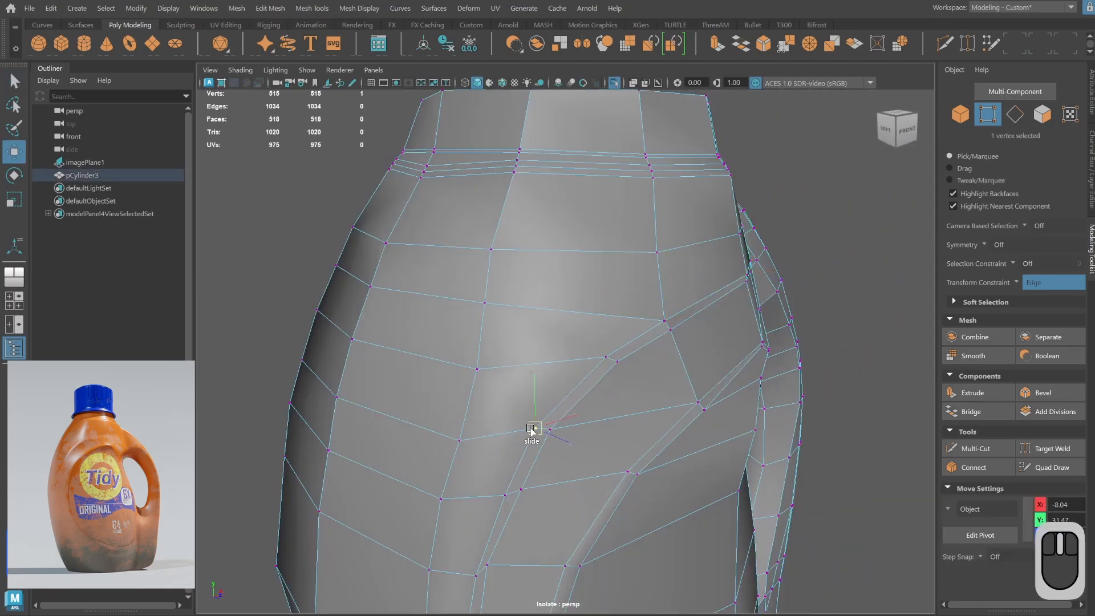
middle_click_drag(532, 429, 510, 371, "alt")
left_click_drag(484, 437, 599, 232, "alt")
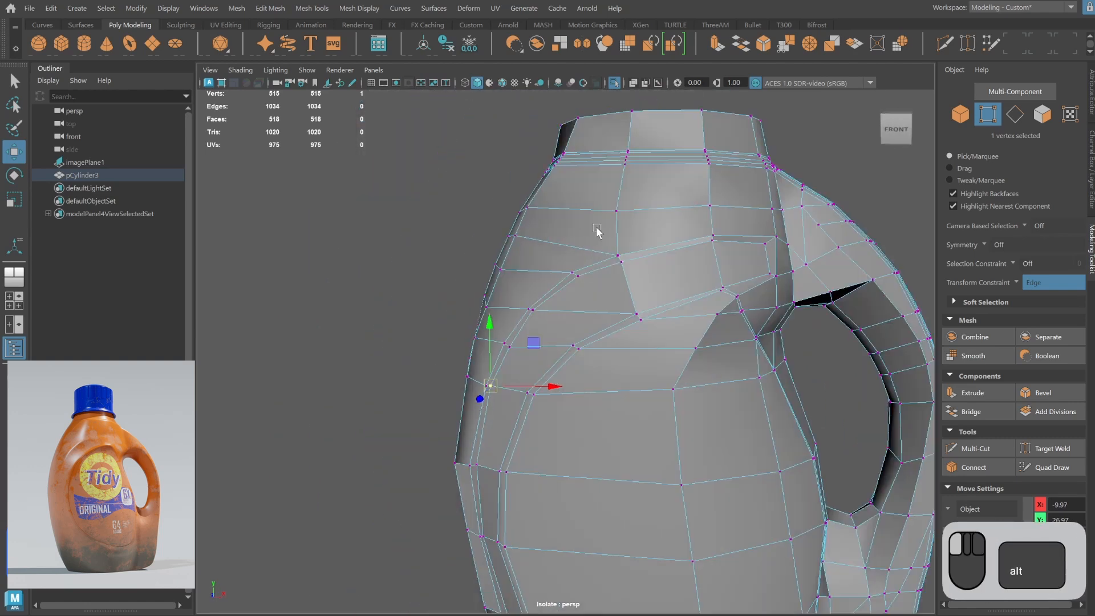
Preview the bottle smoothed and slide the vertices of the upper label border along their edges to refine its curve.
key("3")
left_click(462, 245)
scroll(491, 296, "down", 5)
left_click_drag(497, 342, 571, 309, "alt")
left_click(569, 308)
key("1")
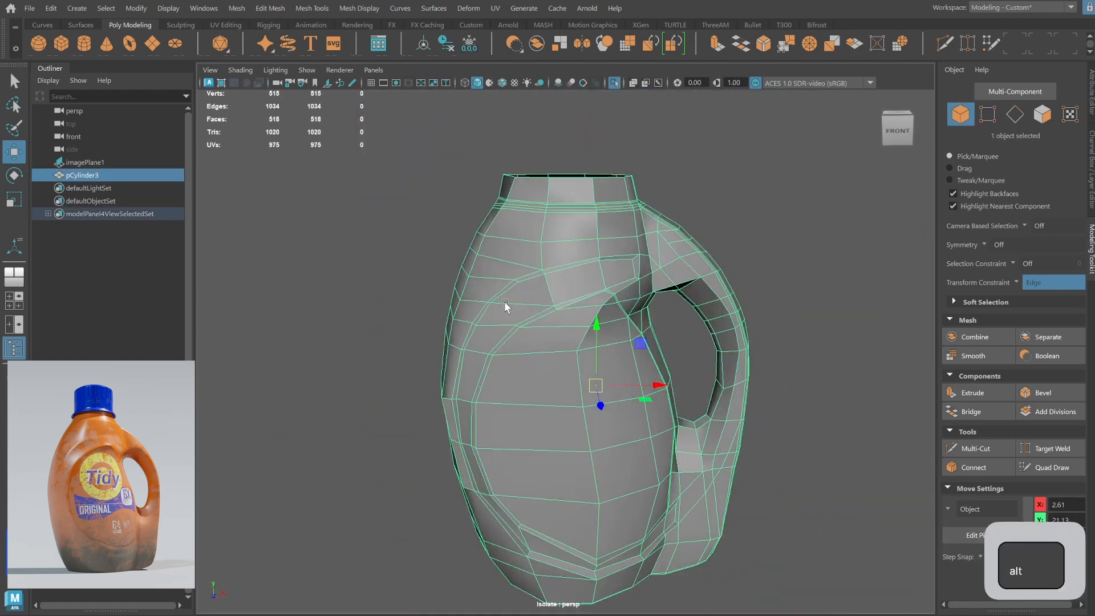
scroll(504, 303, "up", 3)
right_click_drag(504, 303, 457, 303)
left_click_drag(727, 208, 753, 217, "alt")
scroll(457, 308, "up", 2)
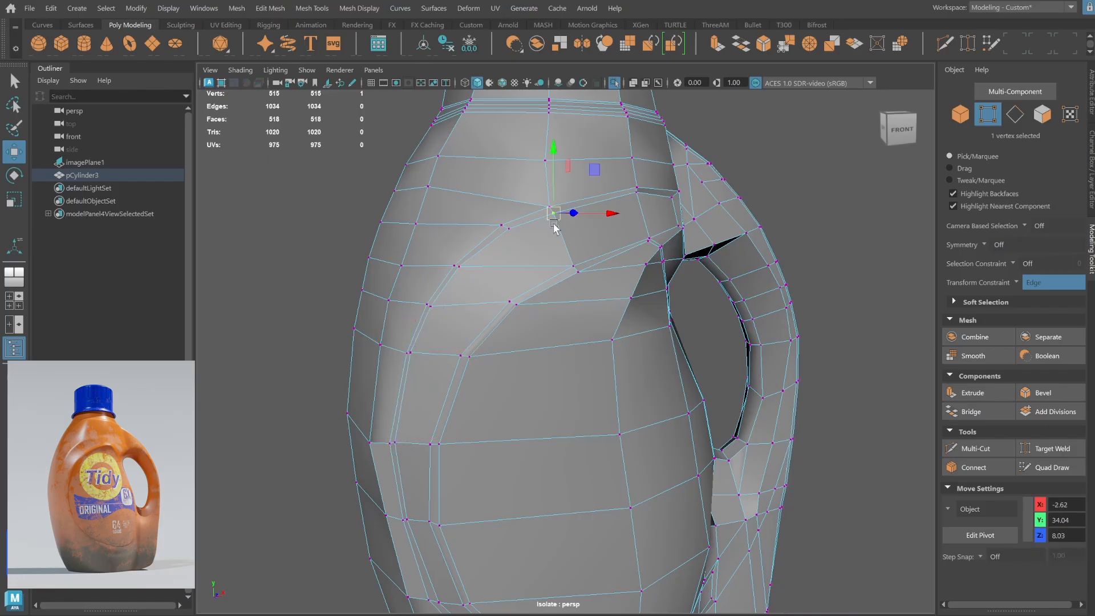
scroll(599, 239, "down", 1)
middle_click_drag(577, 295, 570, 257, "alt")
left_click_drag(570, 258, 541, 261, "alt")
left_click(545, 262)
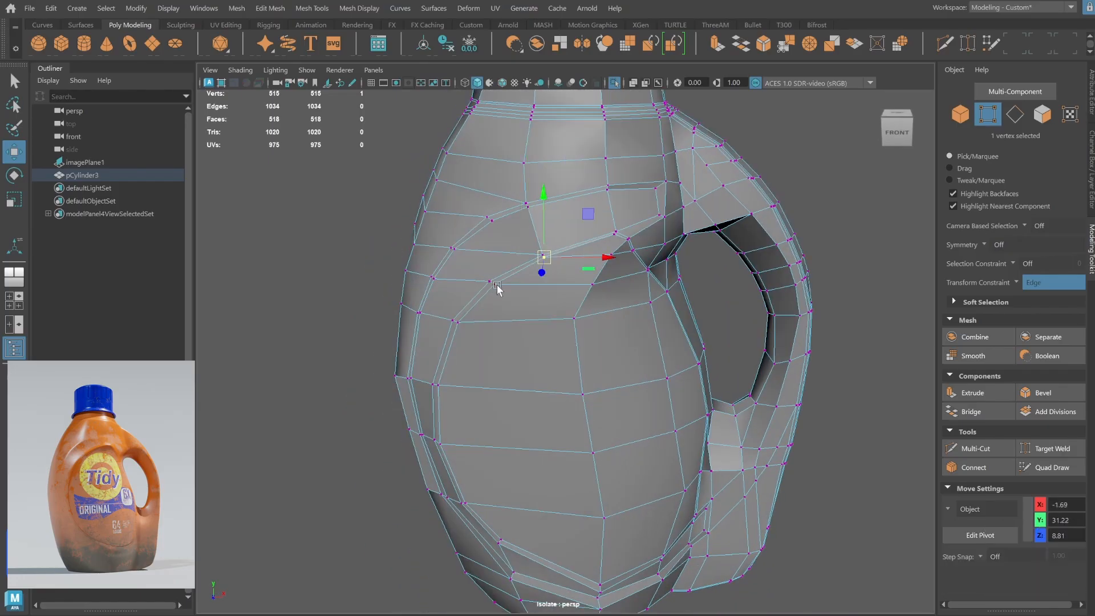
Preview the refined label border smoothed and examine its curve from the front and the label side.
left_click_drag(492, 290, 513, 284, "alt")
key("3")
left_click(961, 115)
left_click(833, 211)
scroll(721, 271, "down", 5)
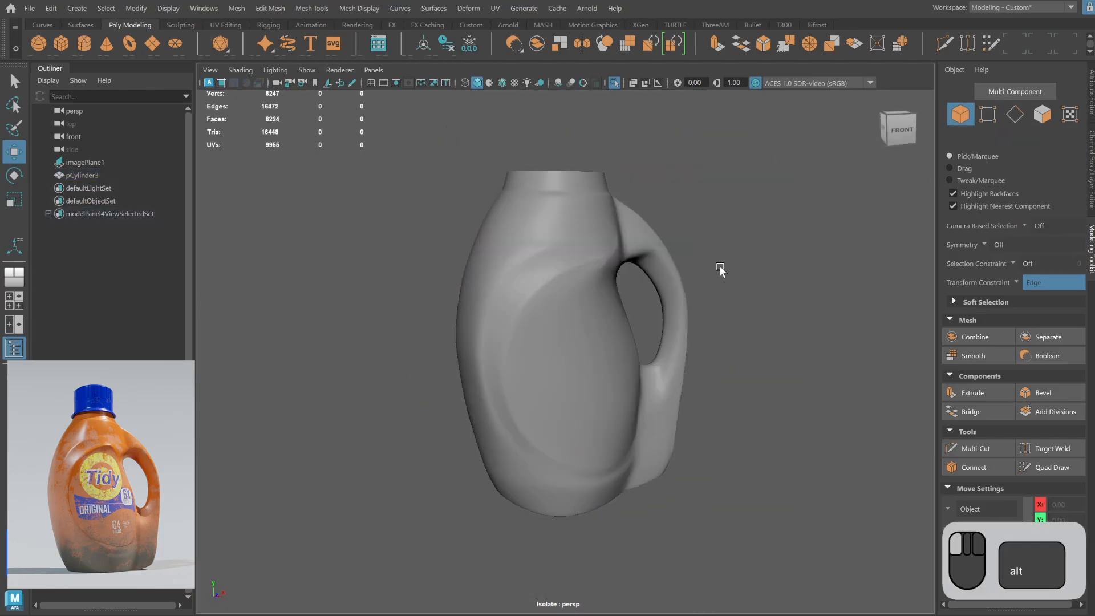
left_click_drag(721, 271, 791, 293, "alt")
scroll(720, 250, "up", 4)
left_click(638, 250)
left_click_drag(638, 248, 711, 248, "alt")
key("1")
key("3")
left_click(831, 297)
scroll(733, 303, "down", 3)
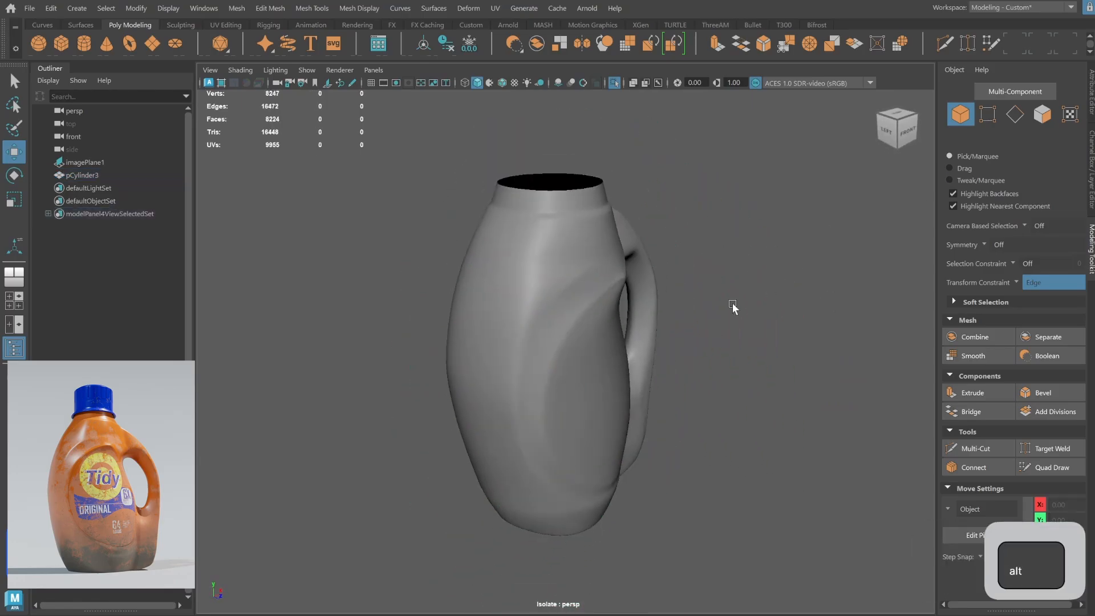
left_click_drag(732, 303, 688, 316, "alt")
Compare the cage and the smoothed bottle from the handle side, examining the recess's upper corner profile.
left_click(632, 255)
key("1")
right_click_drag(632, 254, 658, 278, "alt")
left_click_drag(657, 279, 539, 323, "alt")
right_click_drag(588, 311, 686, 299, "alt")
left_click_drag(686, 299, 702, 337, "alt")
right_click_drag(701, 337, 597, 359, "alt")
left_click_drag(597, 358, 519, 394, "alt")
key("3")
key("F8")
left_click(850, 269)
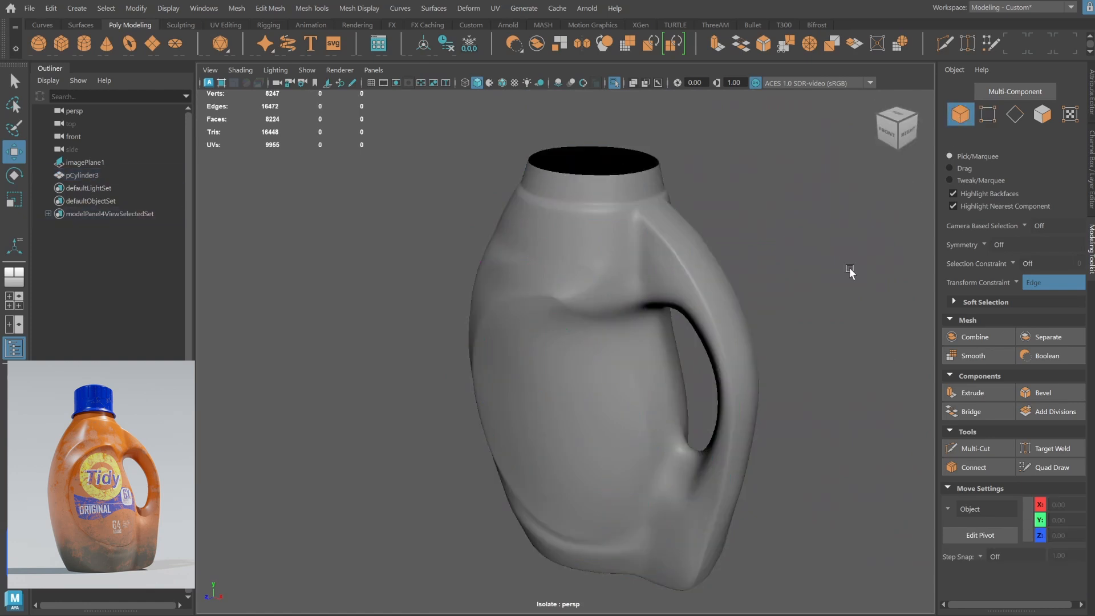
mouse_move(685, 271)
left_mouse_down("alt")
mouse_move(716, 322)
mouse_move(628, 323)
mouse_move(733, 274)
mouse_move(677, 289)
left_mouse_up("alt")
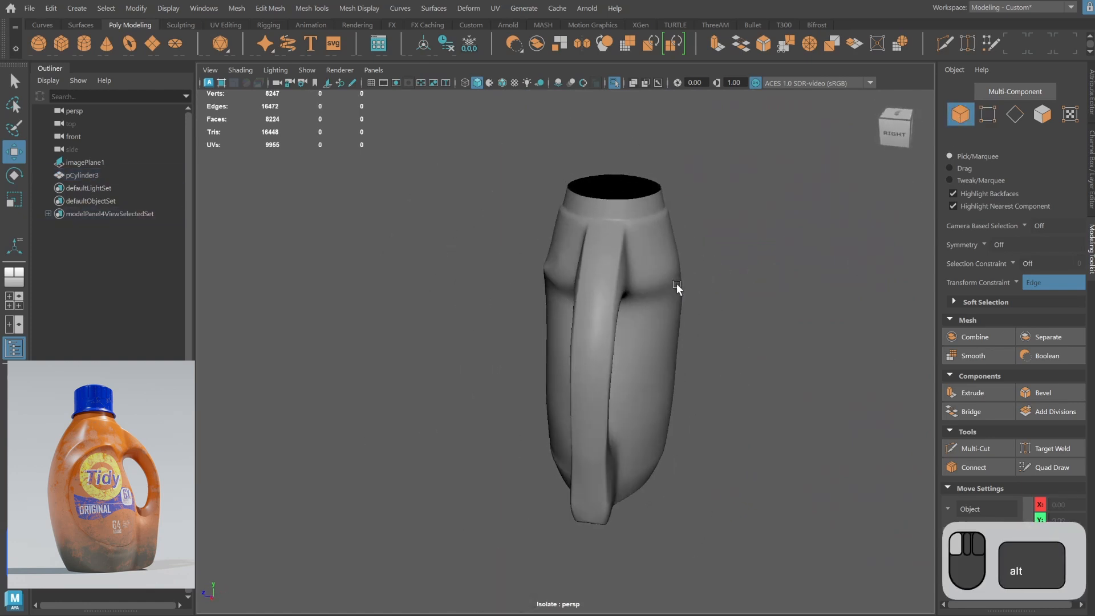
right_click_drag(677, 289, 712, 320, "alt")
left_click(628, 327)
left_click_drag(712, 320, 636, 309, "alt")
key("1")
Turn off the transform constraint and move the protruding border vertices at the label recess's upper corner near the handle.
middle_click_drag(635, 309, 666, 436, "alt")
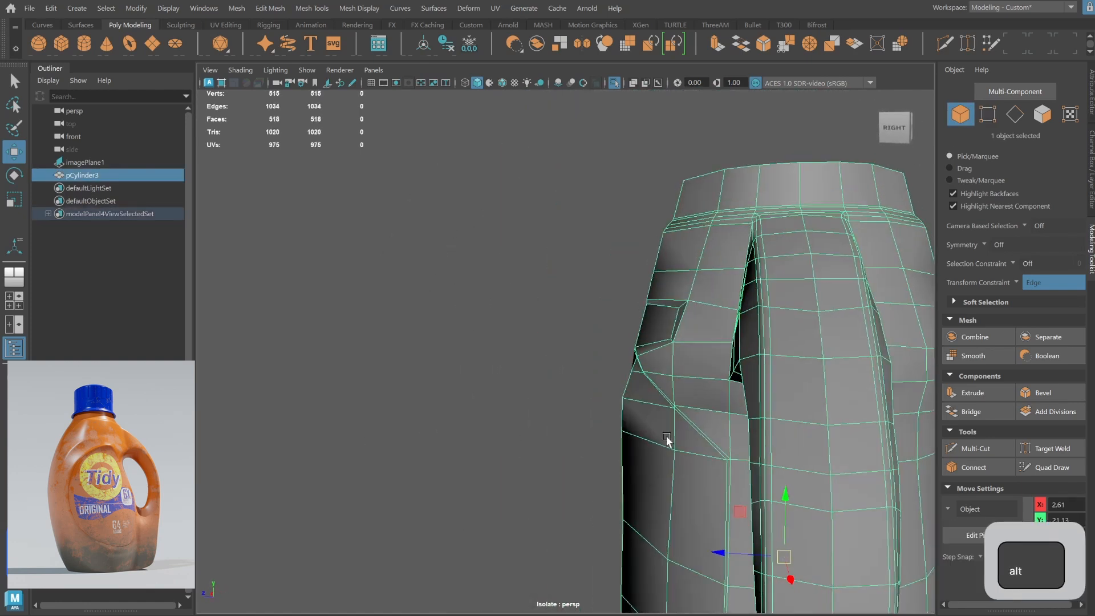
left_click_drag(667, 436, 638, 426, "alt")
right_click_drag(639, 425, 758, 410, "alt")
left_click_drag(758, 410, 752, 410, "alt")
right_click_drag(752, 411, 693, 402)
left_click(639, 391)
left_click_drag(638, 390, 753, 373, "alt")
middle_click_drag(634, 392, 627, 391)
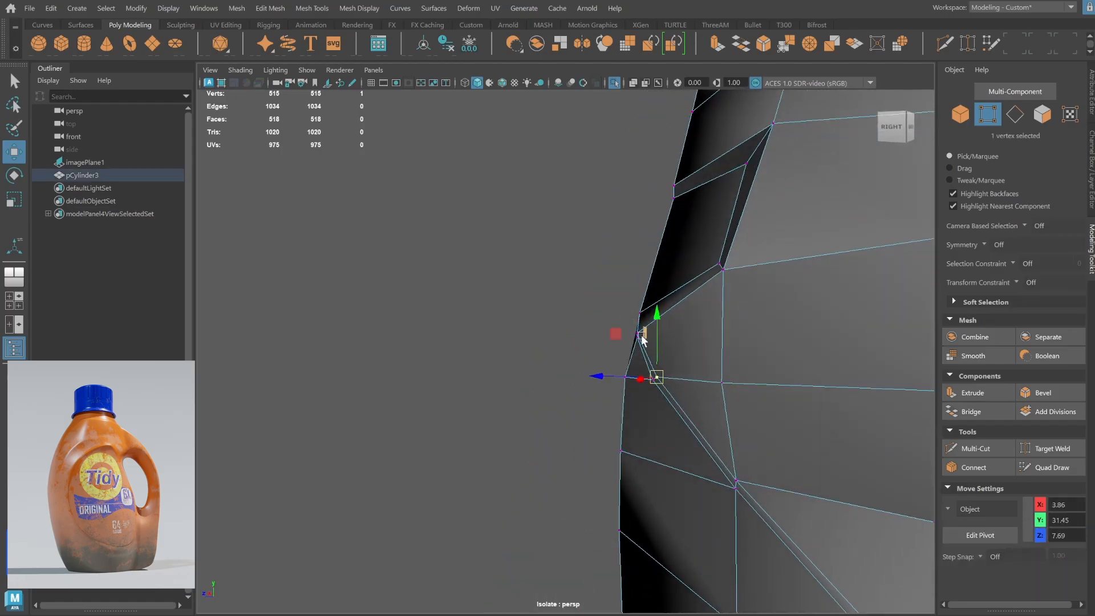
left_click_drag(635, 346, 702, 338, "alt")
Preview the bottle smoothed, examine the recess's upper corner up close and from the front, and return to the cage.
key("3")
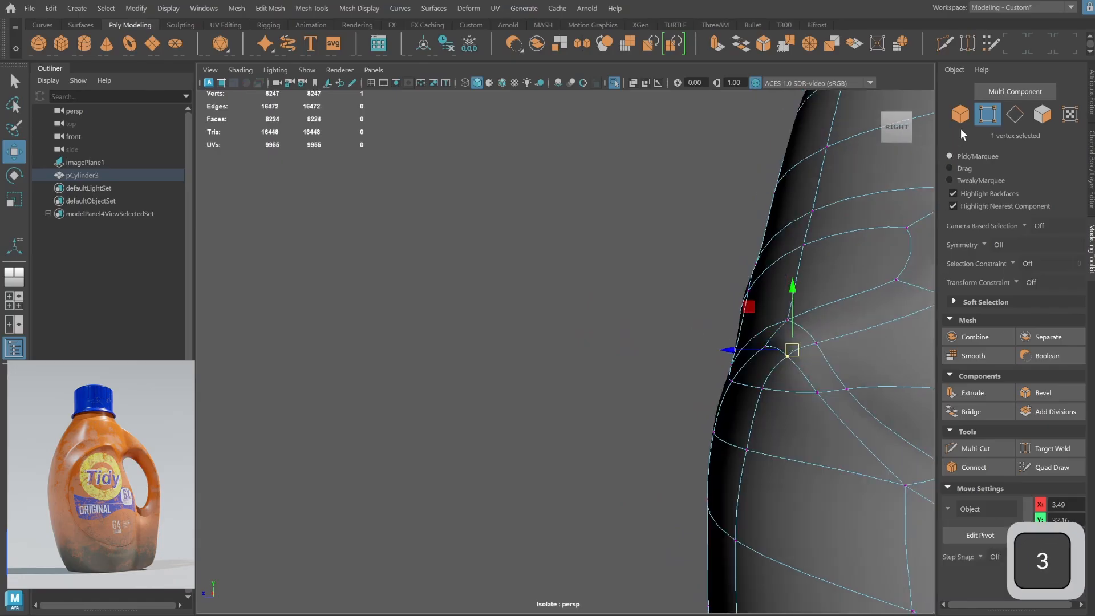
right_click_drag(715, 407, 616, 445, "alt")
left_click_drag(616, 445, 654, 339, "alt")
right_click_drag(654, 339, 687, 393, "alt")
left_click_drag(688, 393, 707, 411, "alt")
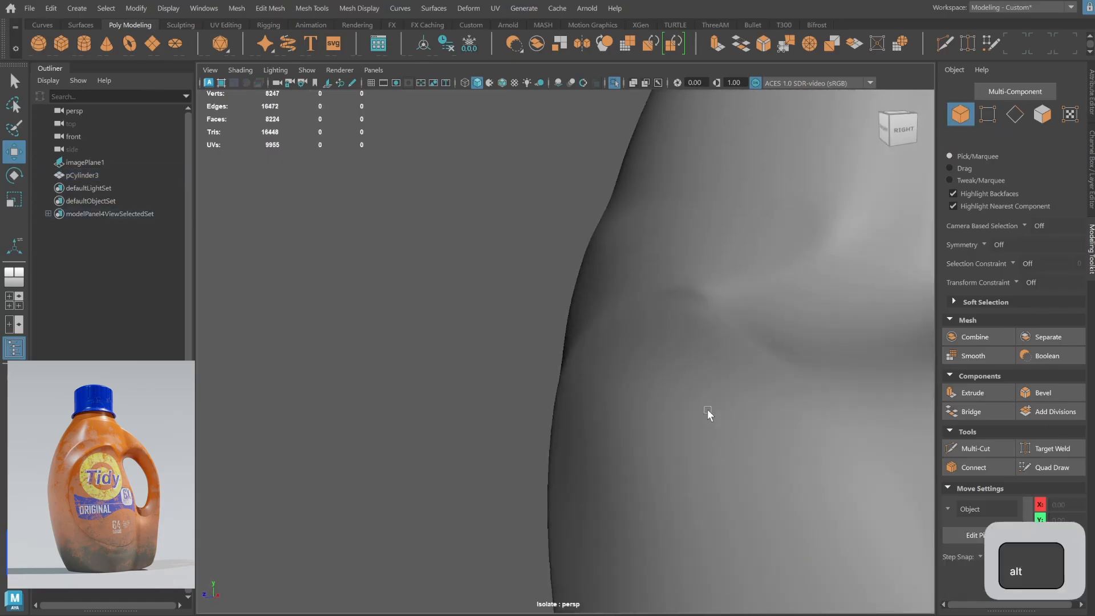
right_click_drag(708, 411, 578, 411, "alt")
left_click_drag(579, 412, 628, 413, "alt")
right_click_drag(628, 413, 605, 419, "alt")
left_click_drag(645, 425, 596, 434, "alt")
left_click(558, 83)
mouse_move(637, 359)
left_mouse_down("alt")
mouse_move(631, 386)
mouse_move(641, 345)
left_mouse_up("alt")
left_click(676, 335)
key("1")
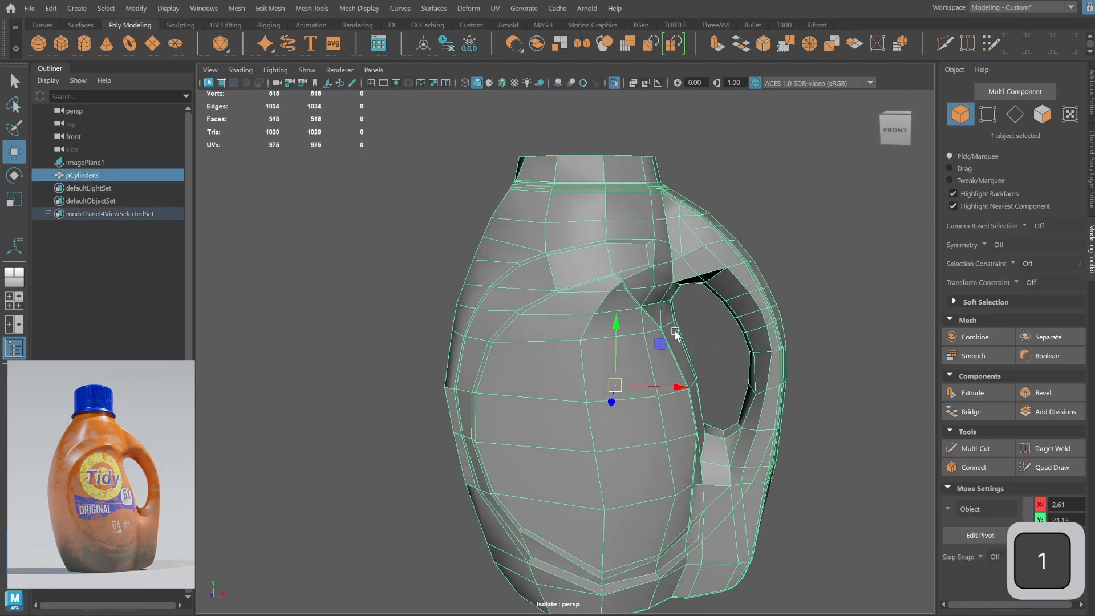
Adjust the vertices at the label recess's upper corner, remove the redundant edges there and preview the bottle smoothed.
left_click(634, 310)
left_click_drag(634, 310, 629, 321, "alt")
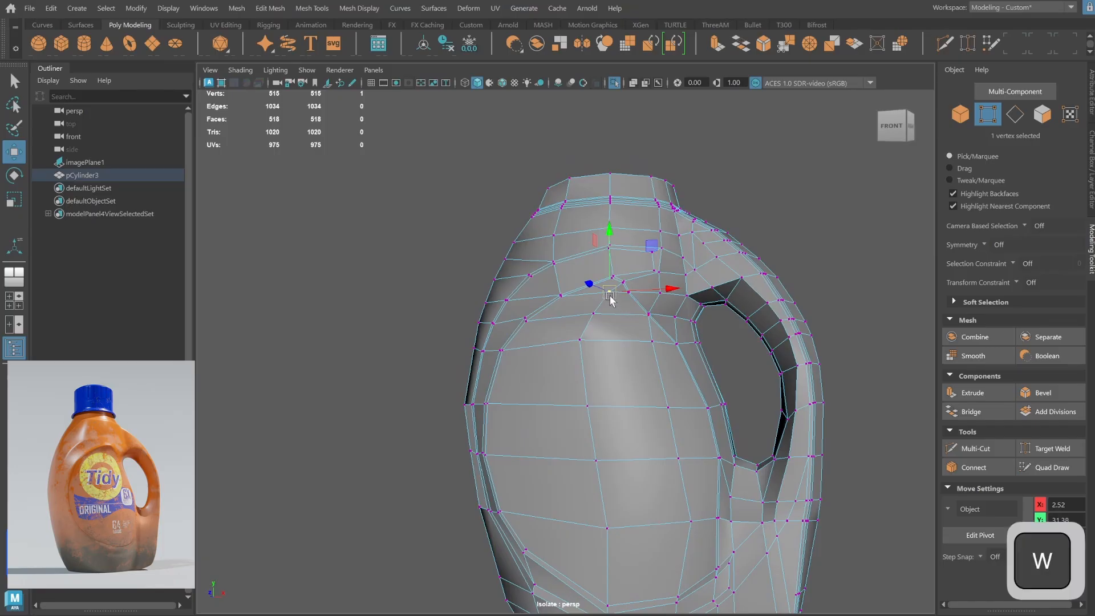
right_click_drag(625, 306, 585, 447, "alt")
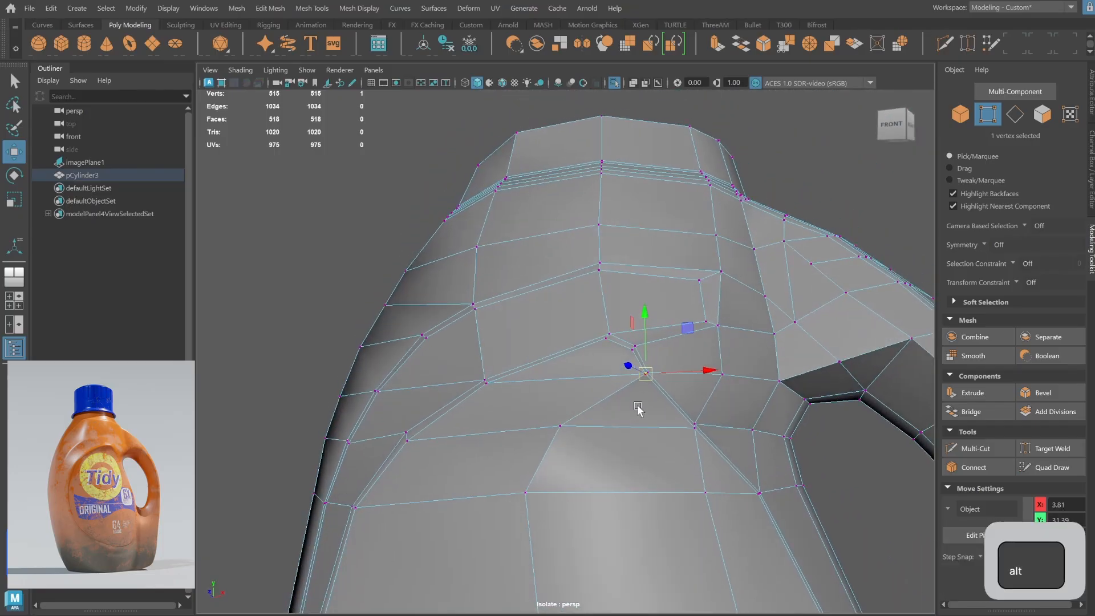
left_click_drag(638, 410, 713, 348, "alt")
double_click(736, 340, "shift")
left_click(961, 114)
right_click_drag(656, 433, 583, 476, "alt")
key("3")
left_click_drag(584, 476, 611, 464, "alt")
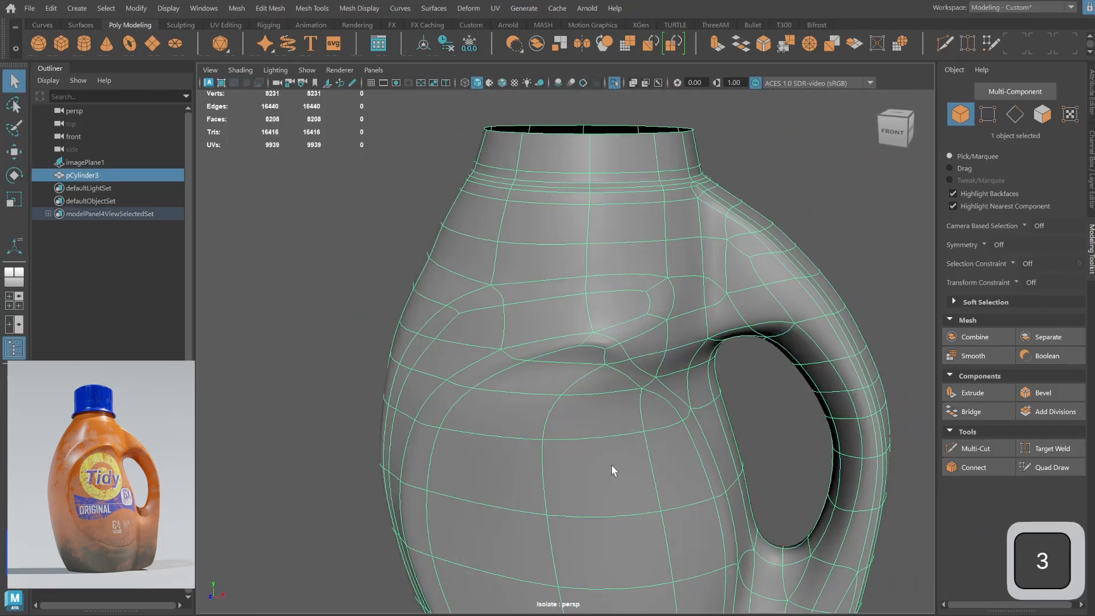
Average the positions of the protruding vertices at the top of the label recess and preview the bottle smoothed.
left_click(746, 281)
left_click_drag(746, 282, 666, 264, "alt")
left_click(677, 313)
key("1")
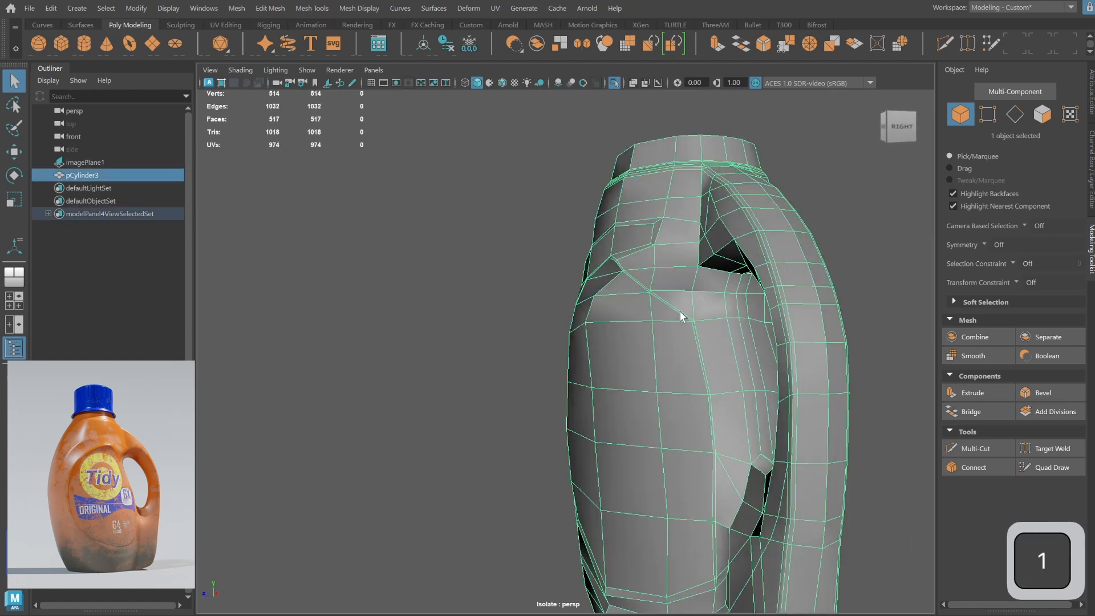
right_click_drag(677, 313, 795, 251, "alt")
left_click_drag(795, 252, 814, 268, "alt")
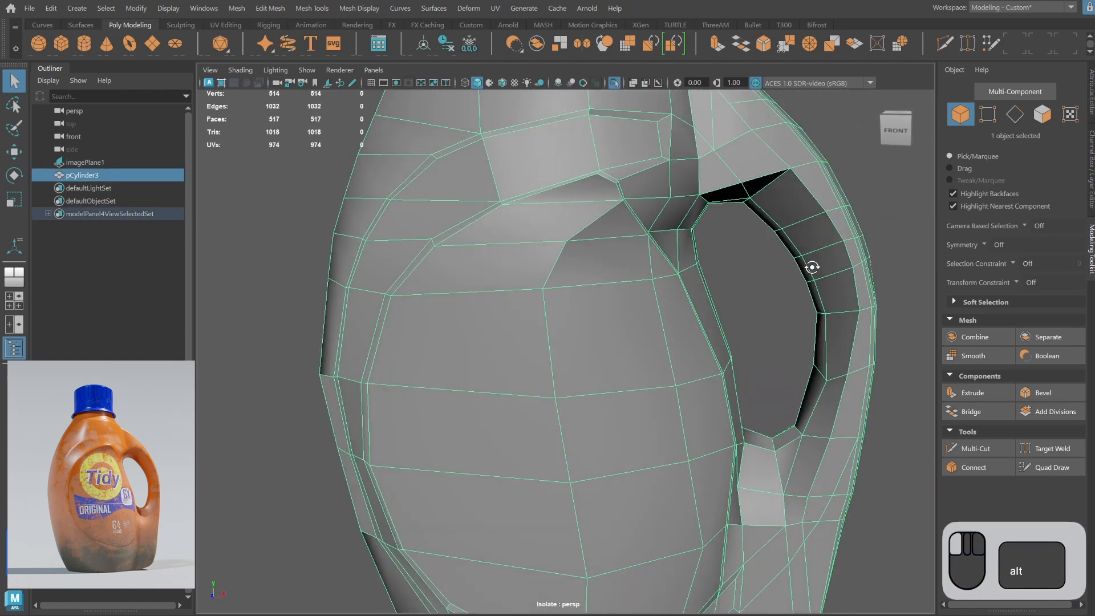
left_click(990, 116)
left_click_drag(796, 208, 590, 335, "alt")
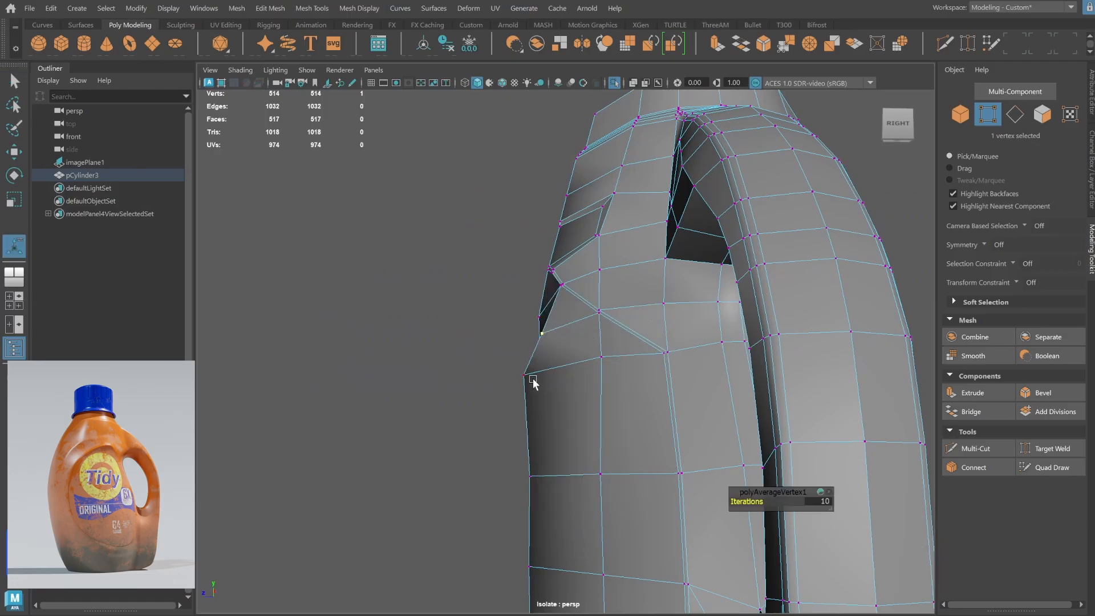
key("g")
left_click_drag(543, 452, 613, 246, "alt")
key("3")
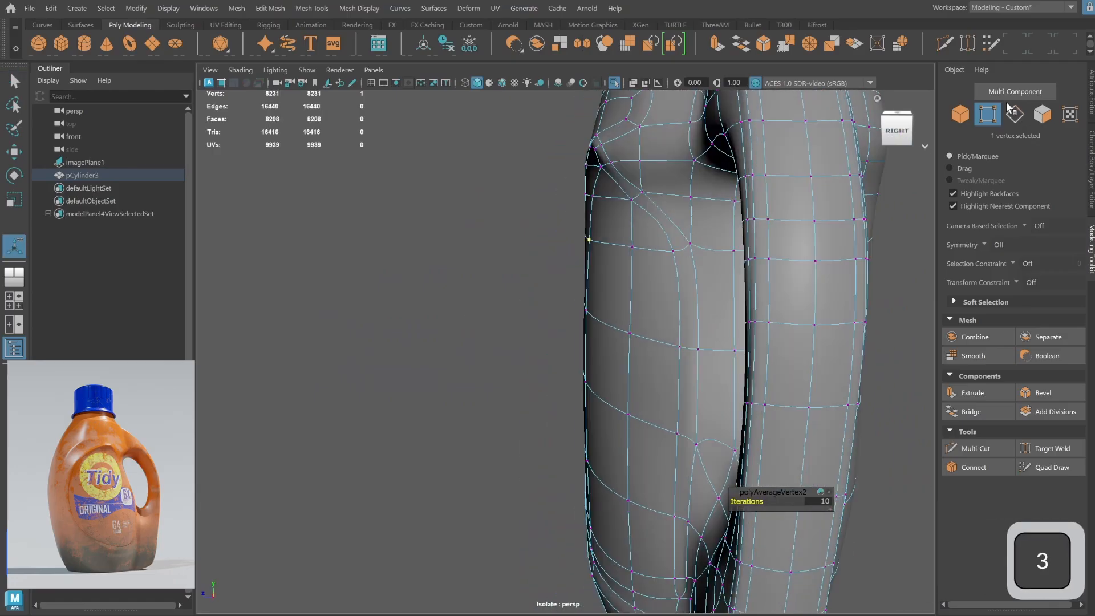
left_click(960, 114)
left_click(571, 340)
Remove a redundant edge loop from the bottle's upper body and check the smoothed shape around the label recess.
right_click_drag(571, 341, 604, 269, "alt")
left_click_drag(604, 269, 672, 344, "alt")
left_click(648, 316)
key("1")
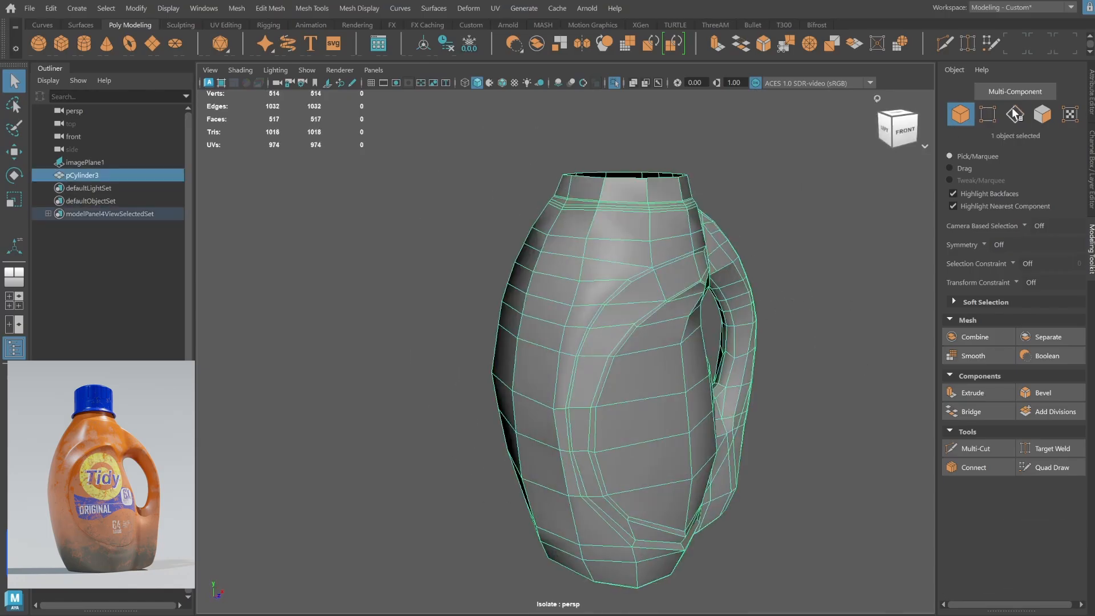
key("3")
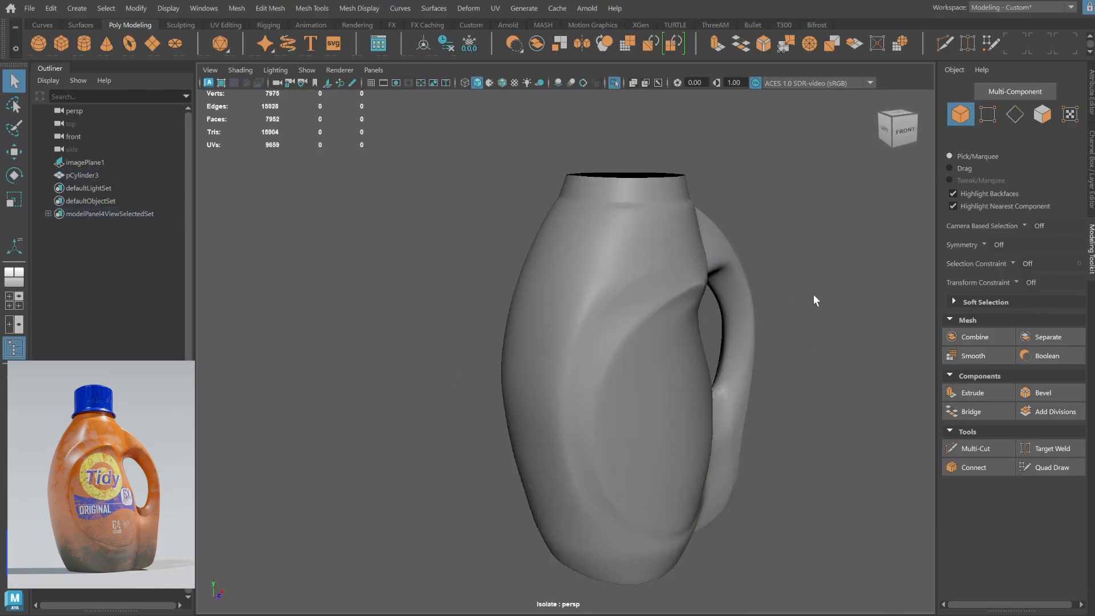
left_click_drag(813, 294, 697, 295, "alt")
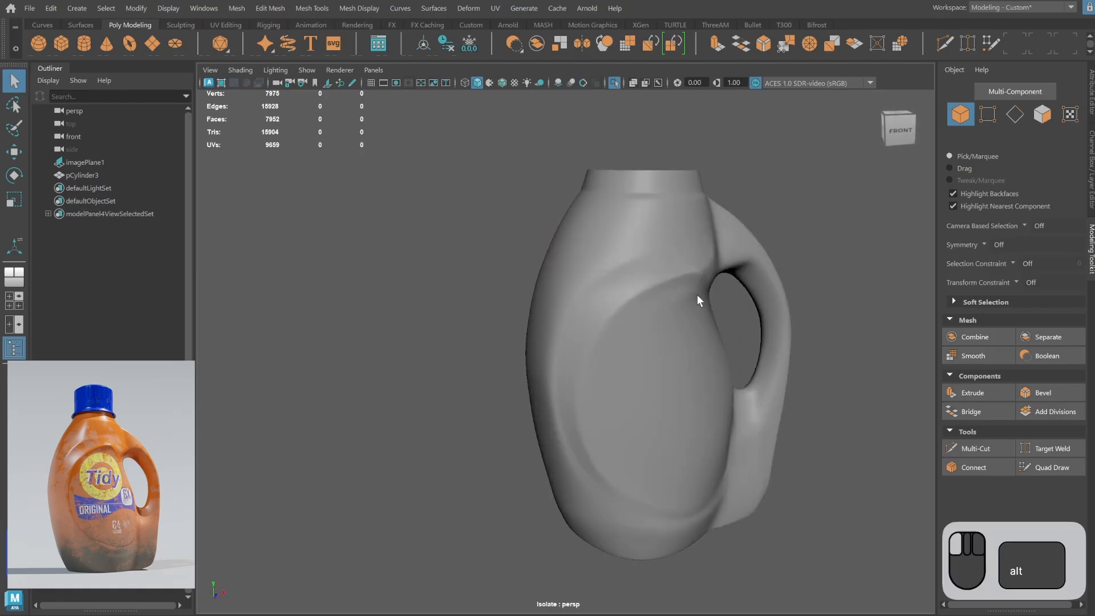
Insert a partial vertical edge loop down the neck's front and connect its lower end to the label recess border.
left_click(698, 295)
key("1")
left_click_drag(597, 260, 850, 193, "alt")
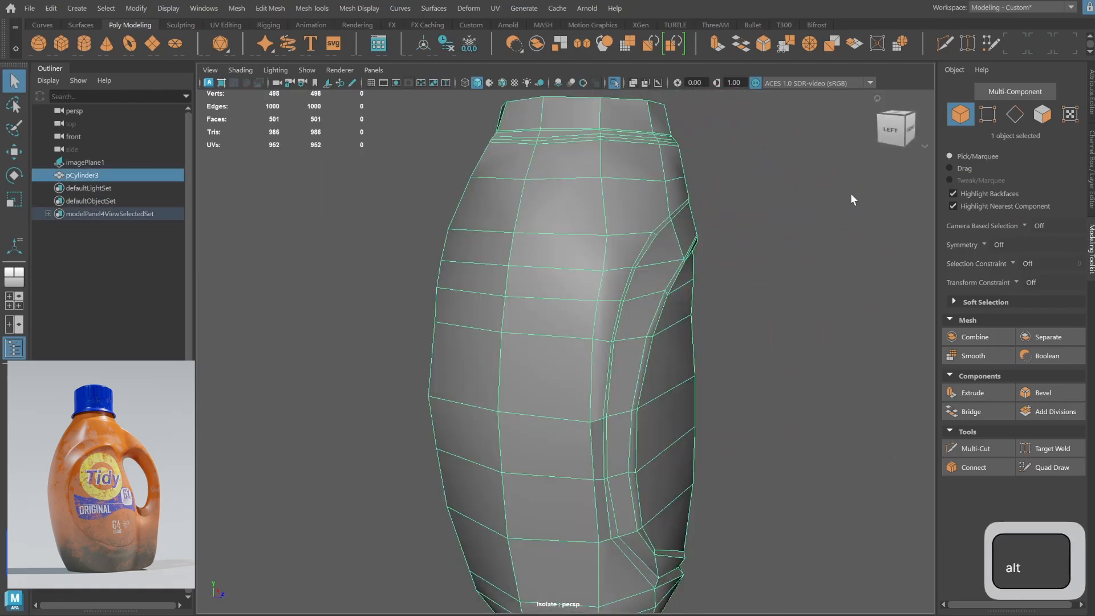
left_click_drag(595, 242, 711, 384, "alt")
key("shift+alt+s")
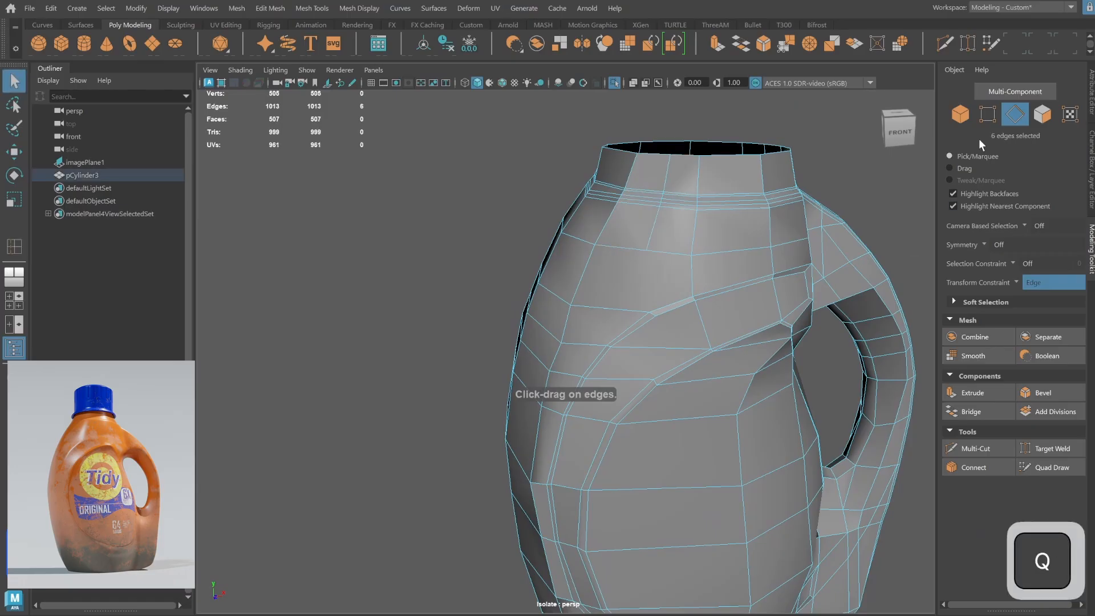
left_click(646, 250)
left_click(649, 312, "shift")
right_click_drag(653, 299, 651, 369, "shift")
key("3")
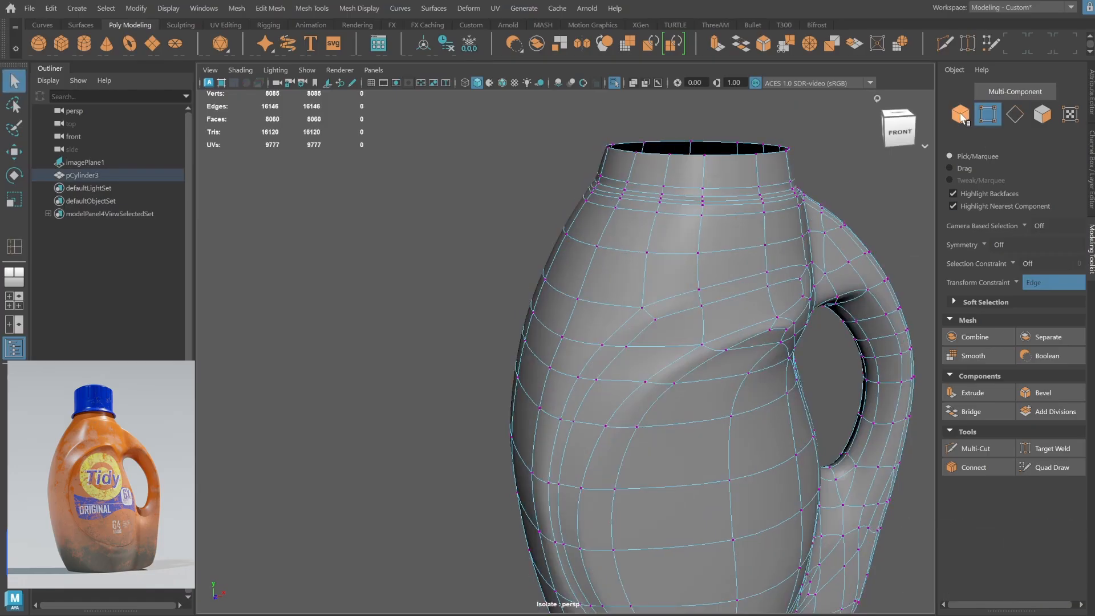
Examine the smoothed bottle's shoulder, neck opening and label recess from the front and above.
left_click(961, 115)
left_click(844, 154)
scroll(636, 231, "down", 5)
mouse_move(635, 233)
left_mouse_down("alt")
mouse_move(638, 255)
mouse_move(718, 226)
mouse_move(654, 229)
left_mouse_up("alt")
middle_click_drag(653, 230, 624, 191, "alt")
right_click_drag(625, 191, 621, 191, "alt")
left_click_drag(621, 191, 645, 245, "alt")
middle_click_drag(645, 246, 632, 306, "alt")
right_click_drag(632, 306, 793, 251, "alt")
left_click_drag(793, 251, 714, 269, "alt")
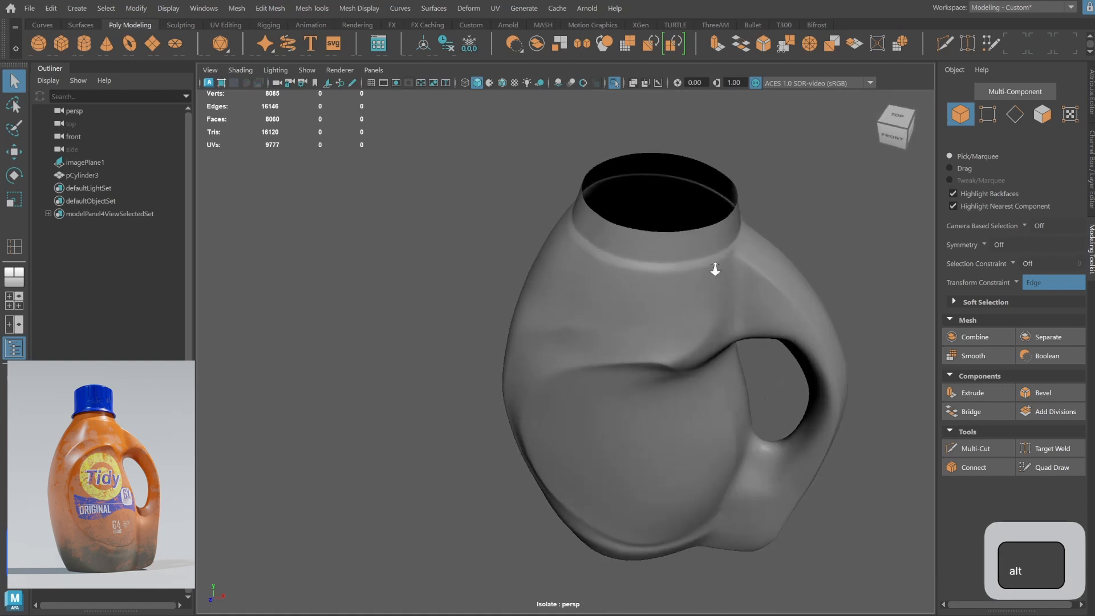
right_click_drag(714, 269, 722, 283, "alt")
left_click_drag(722, 282, 692, 297, "alt")
Circularize the 13 vertices of the bottle's neck rim and preview the result smoothed.
left_click(692, 296)
key("1")
key("space")
key("space")
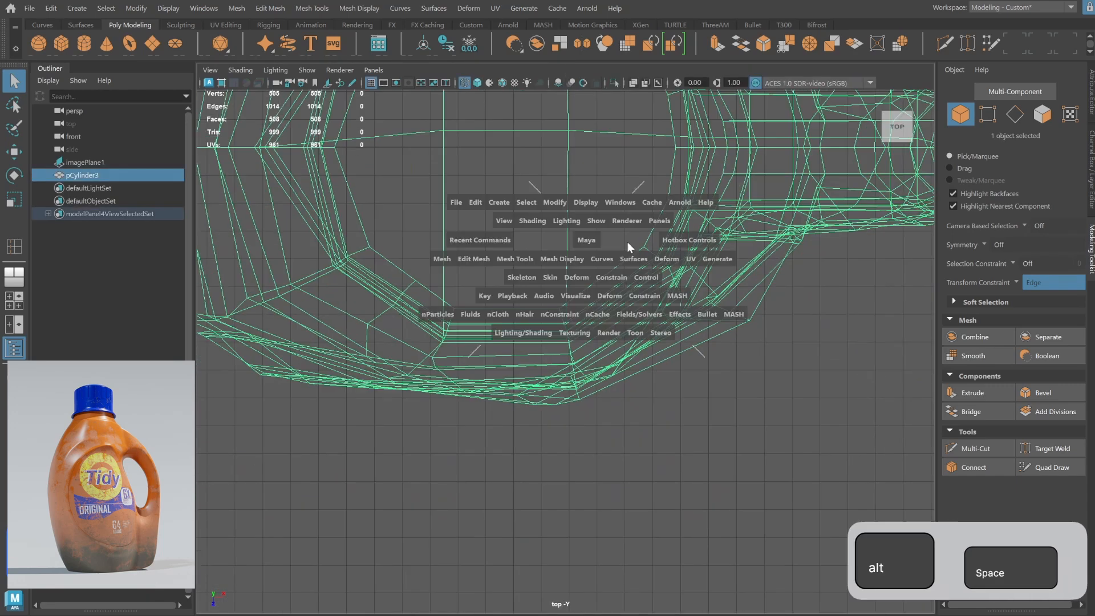
double_click(600, 276, "shift")
left_click_drag(601, 276, 668, 212, "alt")
middle_click_drag(669, 213, 648, 302, "alt")
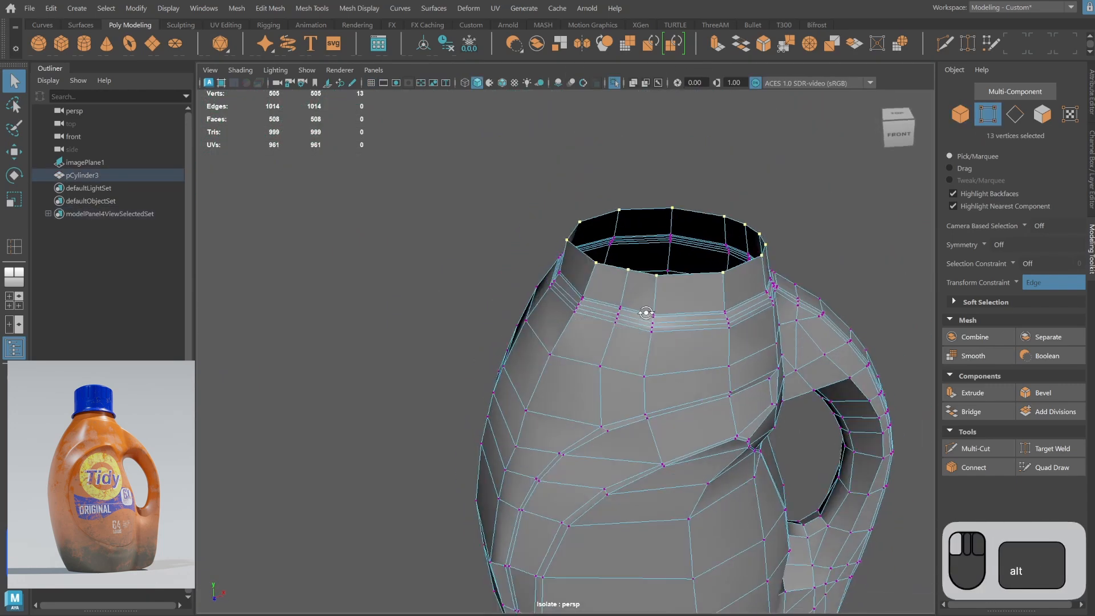
right_click_drag(647, 305, 646, 433, "shift")
left_click_drag(647, 435, 763, 347, "alt")
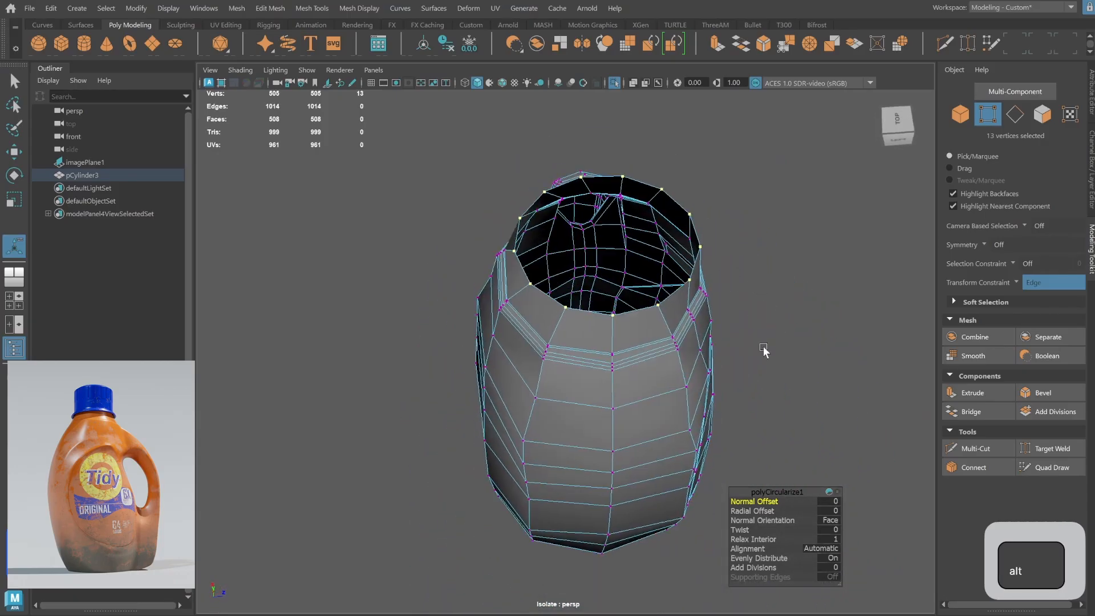
right_click_drag(764, 347, 796, 295)
key("3")
left_click(805, 274)
left_click_drag(806, 278, 694, 259, "alt")
Flatten the neck rim vertices vertically and shift them sideways in the top view to align the opening with the neck.
key("ctrl+z")
key("space")
scroll(759, 368, "up", 6)
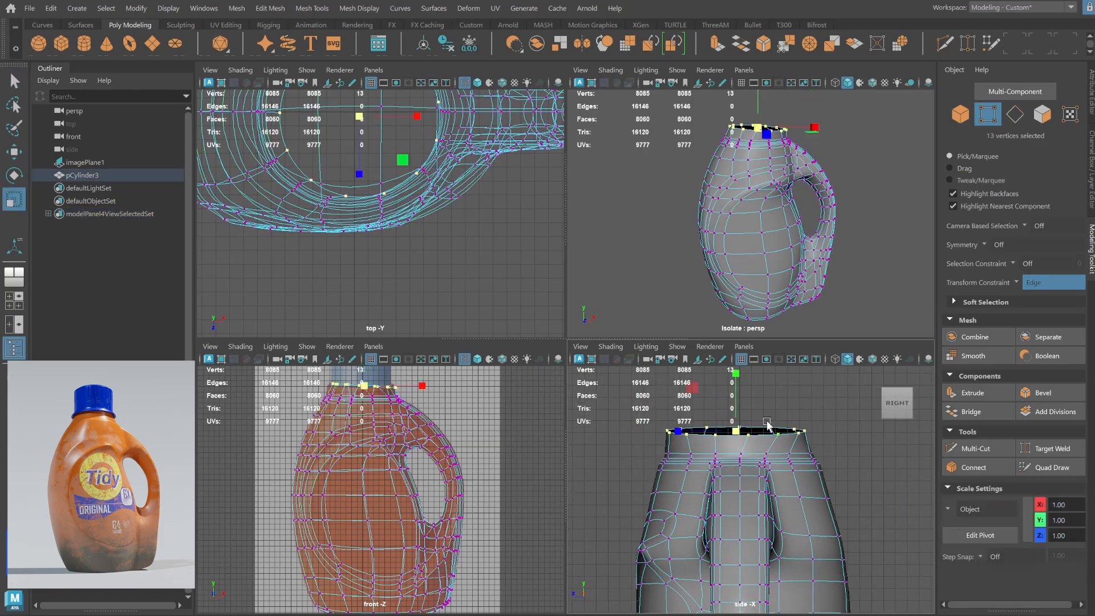
left_click_drag(726, 502, 725, 515)
middle_click_drag(328, 380, 353, 461, "alt")
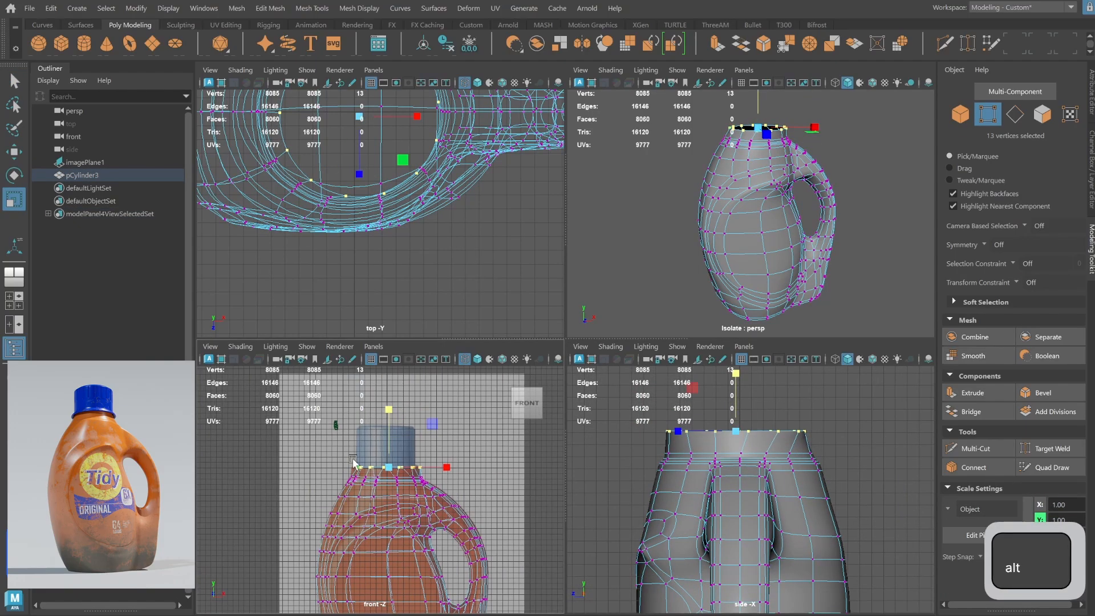
middle_click_drag(418, 157, 435, 274, "alt")
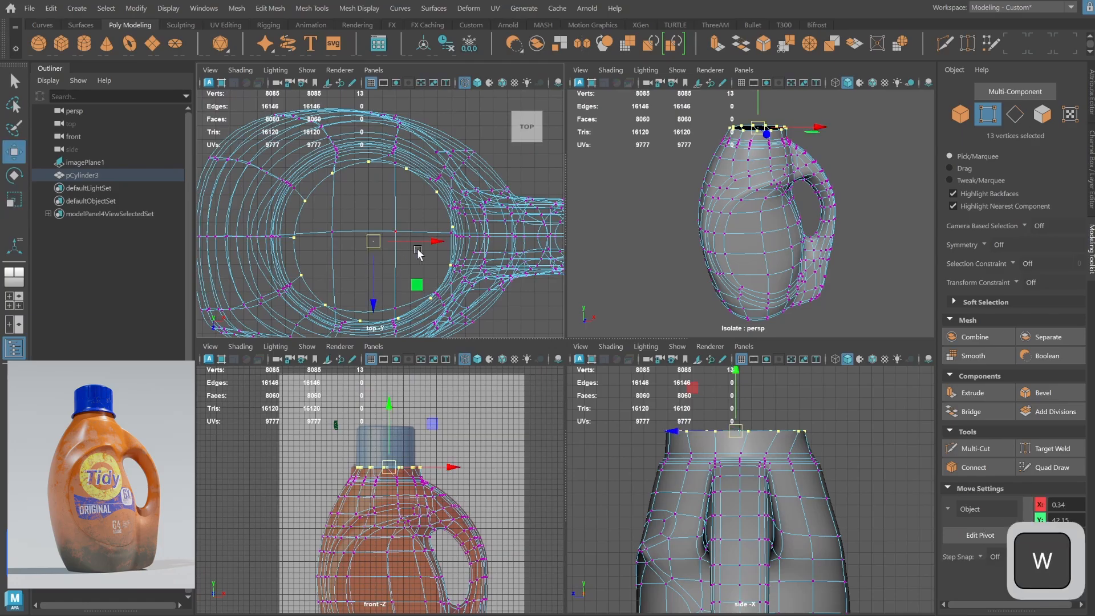
left_click_drag(416, 249, 411, 255)
key("5")
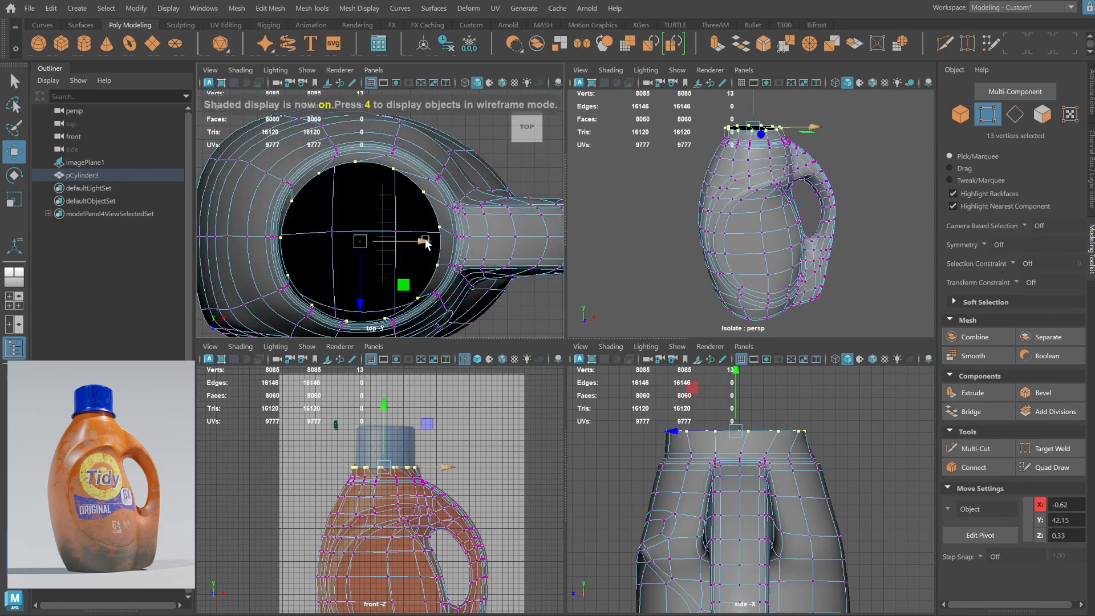
key("space")
left_click_drag(707, 214, 633, 248, "alt")
Compare the cage and the smoothed bottle around the neck opening and shoulder.
left_click(961, 114)
left_click(799, 203)
left_click_drag(628, 287, 623, 230, "alt")
left_click(621, 228)
middle_click_drag(621, 229, 620, 337, "alt")
right_click_drag(621, 336, 805, 312, "alt")
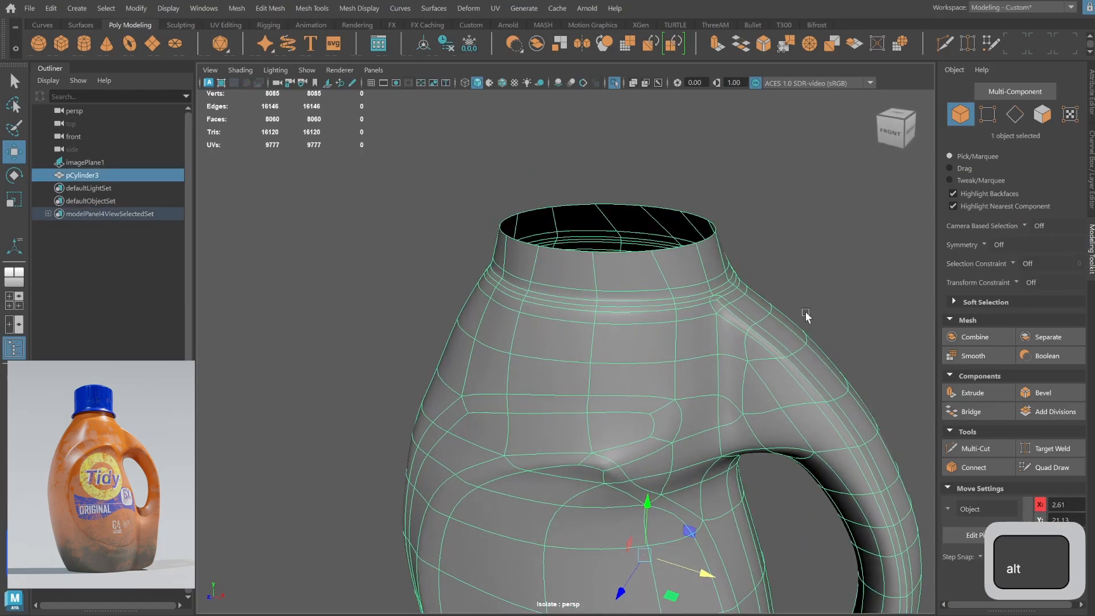
key("1")
mouse_move(796, 303)
left_mouse_down("alt")
mouse_move(743, 303)
mouse_move(815, 307)
left_mouse_up("alt")
key("3")
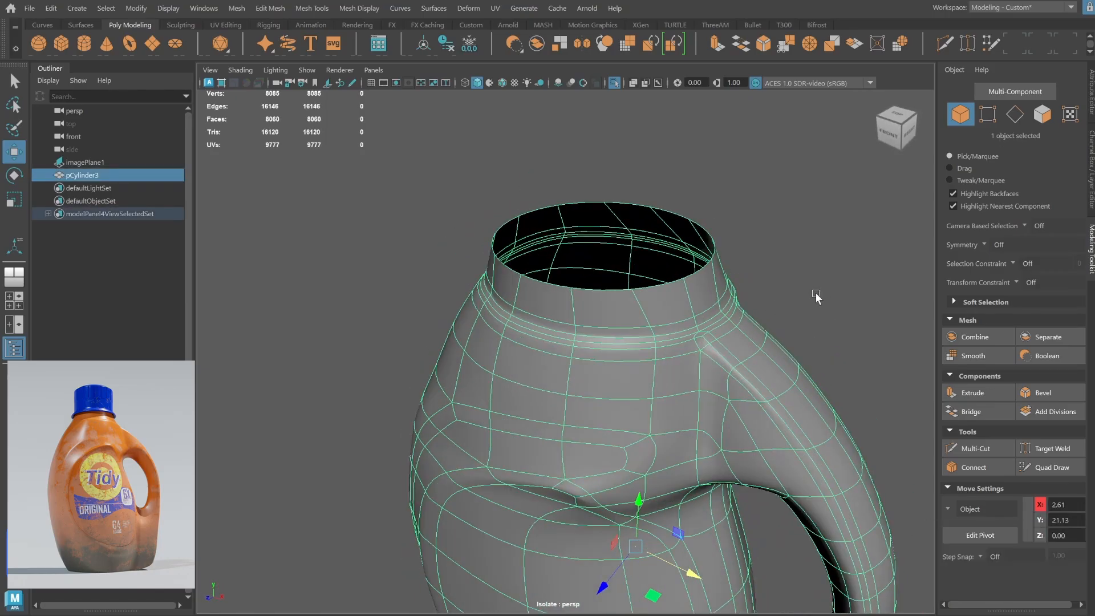
Insert an edge loop around the base of the neck to tighten it and preview the bottle smoothed.
key("1")
right_click_drag(654, 265, 716, 277, "alt")
right_click_drag(716, 276, 683, 318)
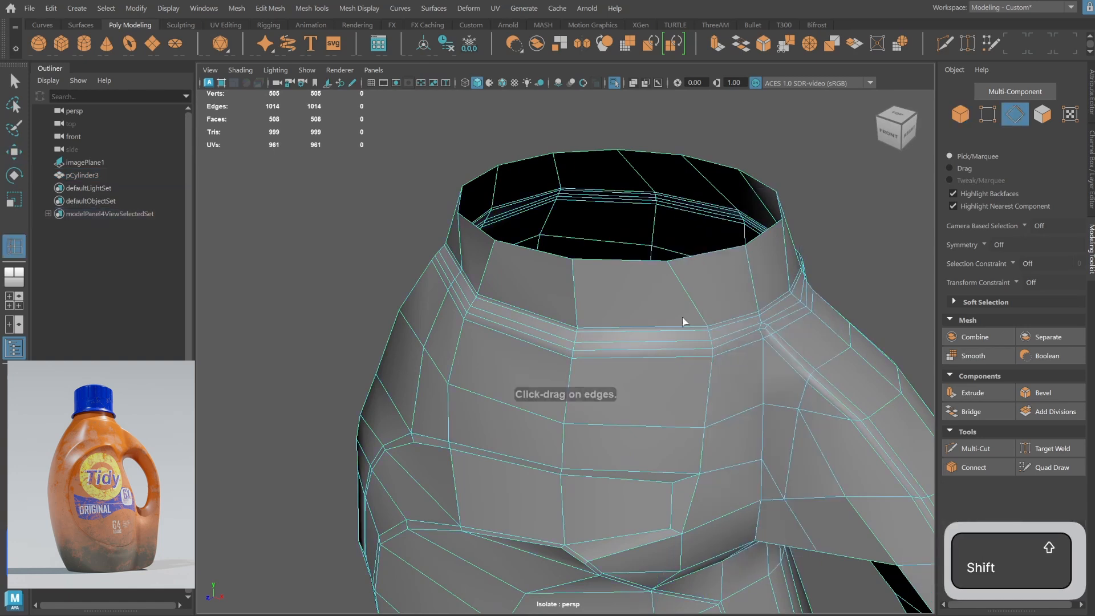
key("q")
key("3")
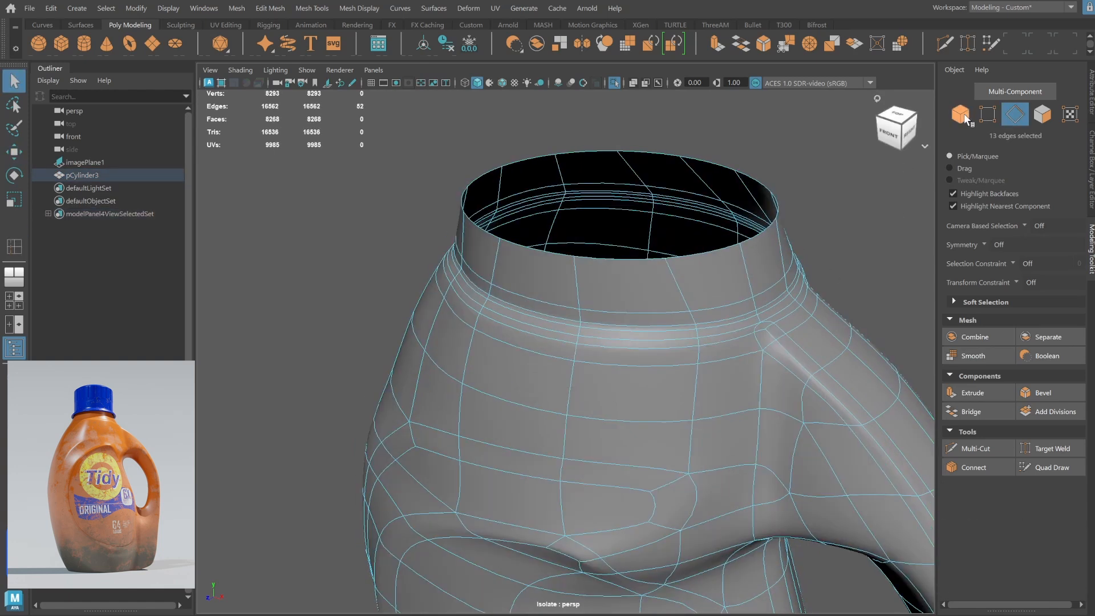
left_click(962, 116)
right_click_drag(713, 273, 557, 328, "alt")
mouse_move(571, 328)
left_mouse_down("alt")
mouse_move(605, 307)
mouse_move(673, 347)
mouse_move(606, 386)
mouse_move(587, 337)
left_mouse_up("alt")
right_click_drag(587, 337, 612, 343, "alt")
left_click(613, 343)
Select the three stacked vertices at the neck's base opposite the handle and move them in the top view to round the outline.
key("1")
right_click_drag(562, 288, 795, 323, "alt")
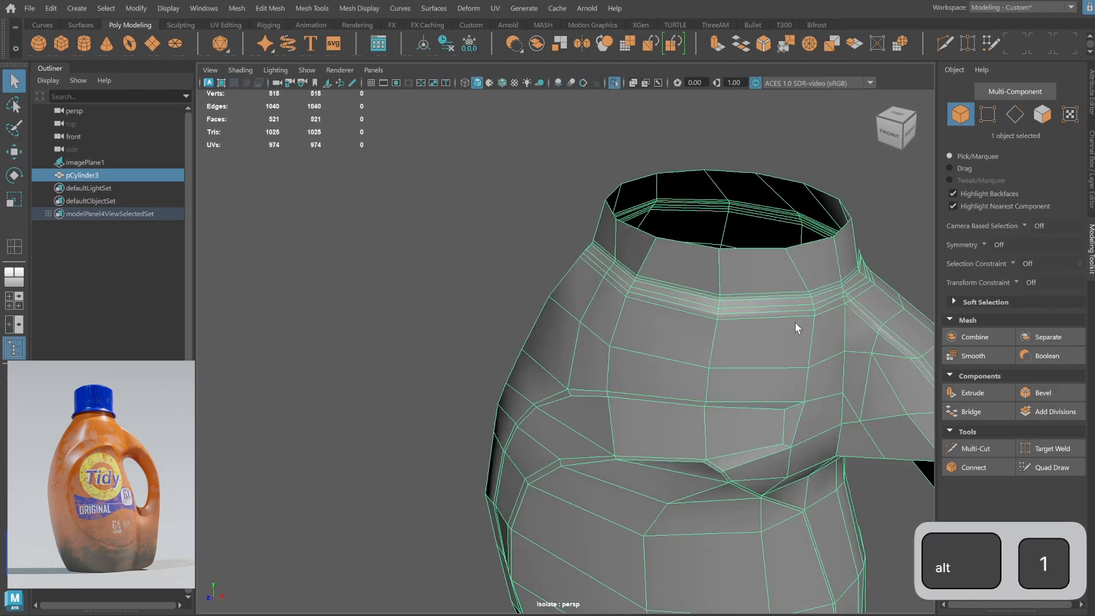
left_click(609, 274, "shift")
left_click(614, 269, "shift")
right_click_drag(614, 270, 657, 251, "shift")
left_click_drag(656, 251, 631, 303, "alt")
key("space")
key("space")
middle_click_drag(508, 518, 570, 388, "alt")
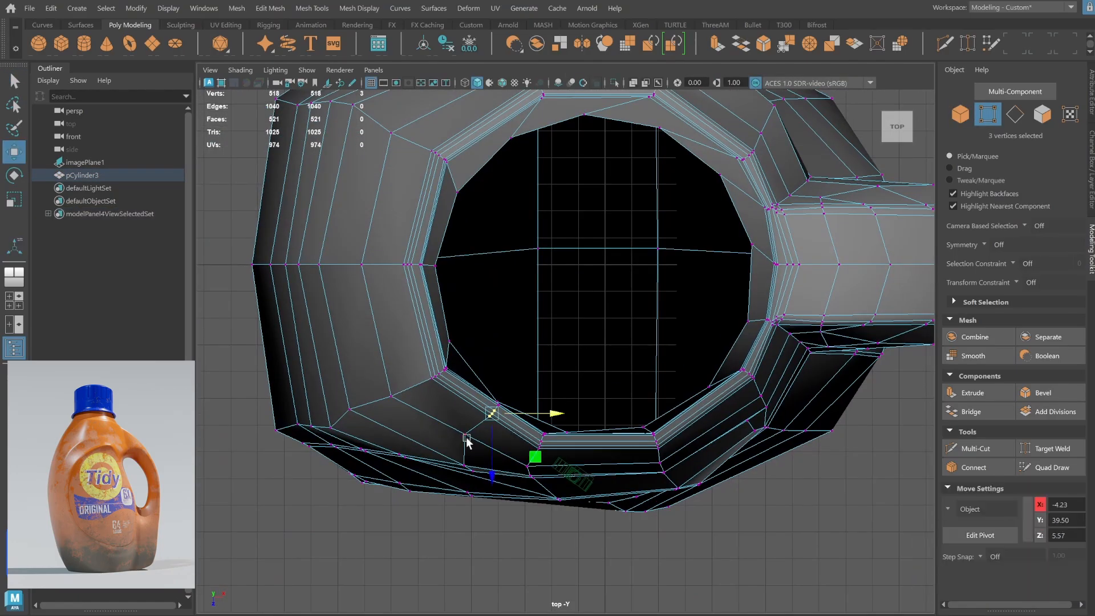
Reposition the single shoulder vertex below the neck's base in the top view and preview the bottle smoothed.
left_click_drag(467, 451, 473, 453)
right_click_drag(575, 354, 495, 327, "alt")
key("space")
key("space")
left_click_drag(720, 312, 754, 275, "alt")
key("F3")
key("3")
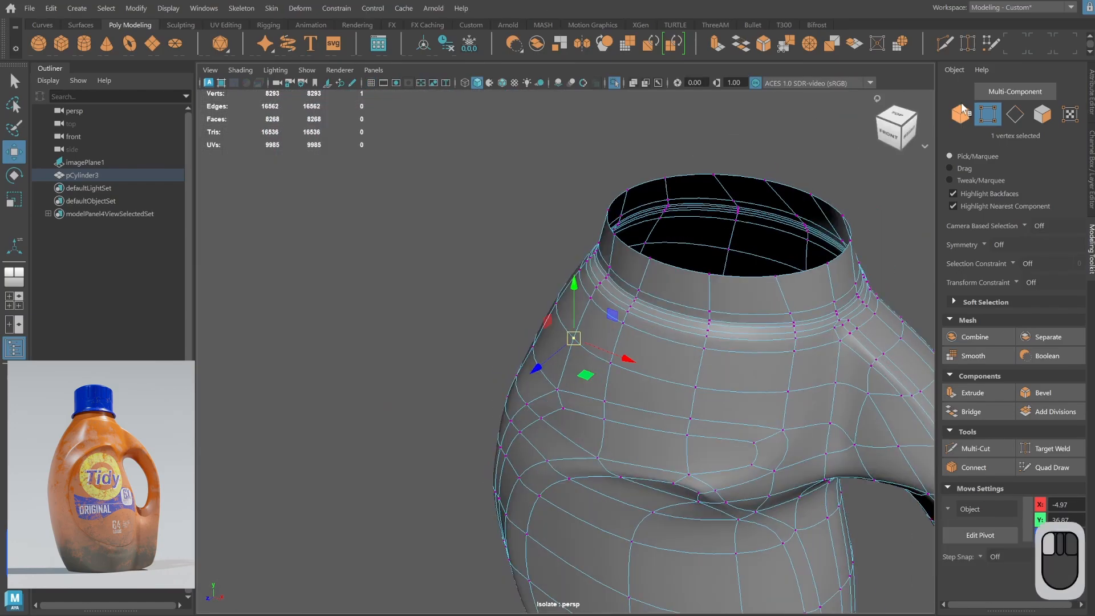
right_click_drag(768, 268, 816, 223)
left_click(833, 189)
Examine the smoothed bottle from several angles and compare its cage with the reference image in the orthographic views.
right_click_drag(799, 256, 654, 326, "alt")
left_click_drag(655, 326, 664, 360, "alt")
right_click_drag(665, 359, 591, 310, "alt")
left_click_drag(591, 310, 634, 374, "alt")
left_click(636, 379)
key("space")
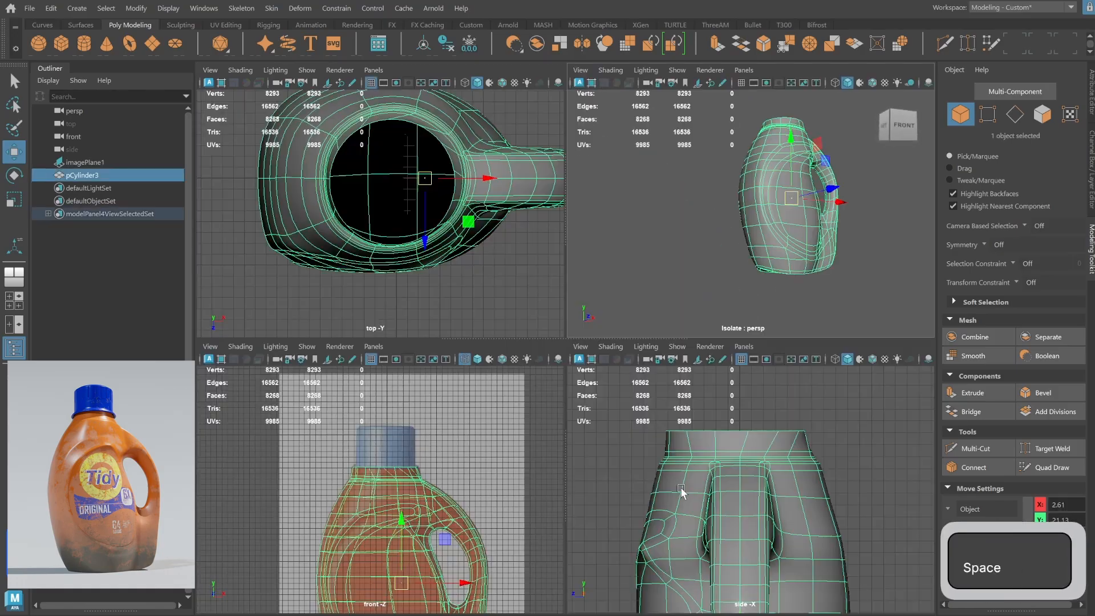
key("space")
right_click_drag(656, 494, 422, 485, "alt")
middle_click_drag(460, 479, 450, 362, "alt")
middle_click_drag(600, 413, 598, 322, "alt")
key("1")
key("space")
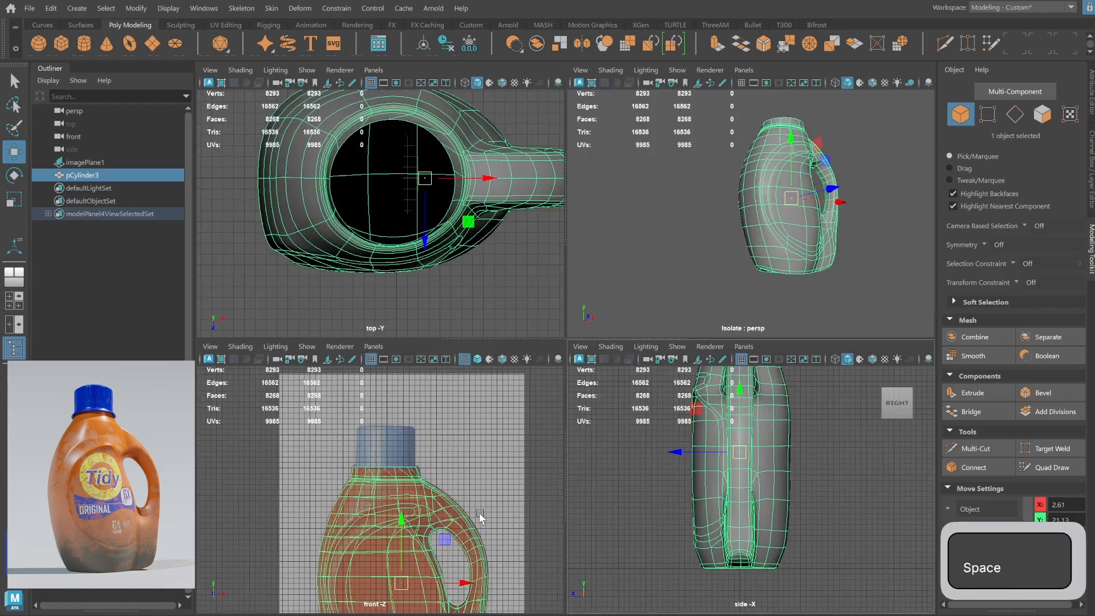
key("space")
key("space")
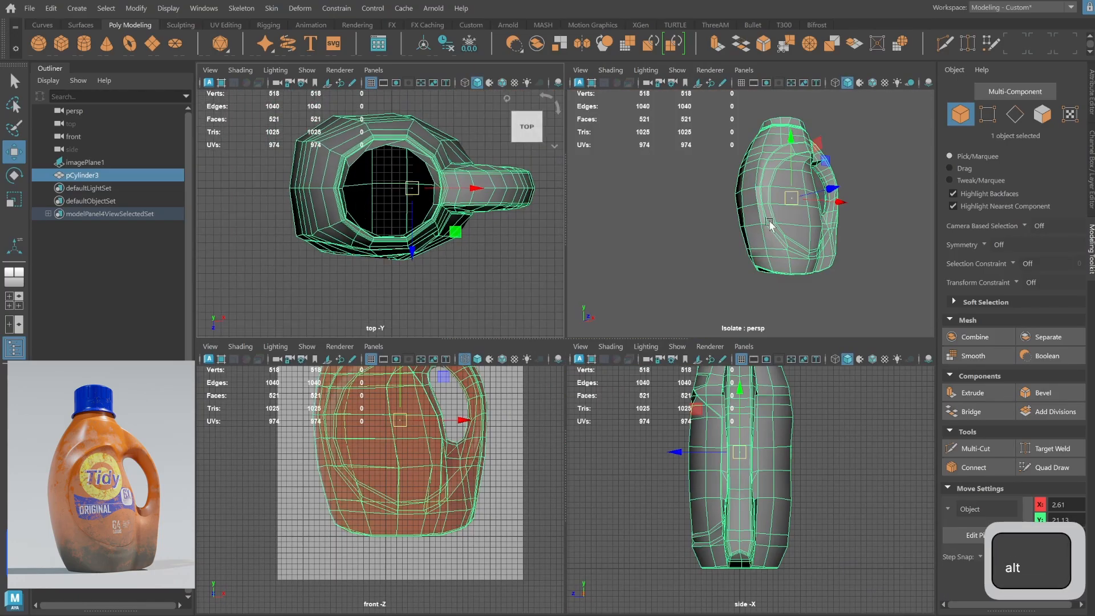
key("space")
Lower the three bottom-edge vertices on the side opposite the handle to match the reference image.
left_click_drag(768, 220, 736, 268, "alt")
left_click(989, 117)
left_click_drag(536, 370, 596, 390, "alt")
left_click_drag(633, 388, 673, 388, "alt")
key("space")
right_click_drag(725, 536, 758, 594, "alt")
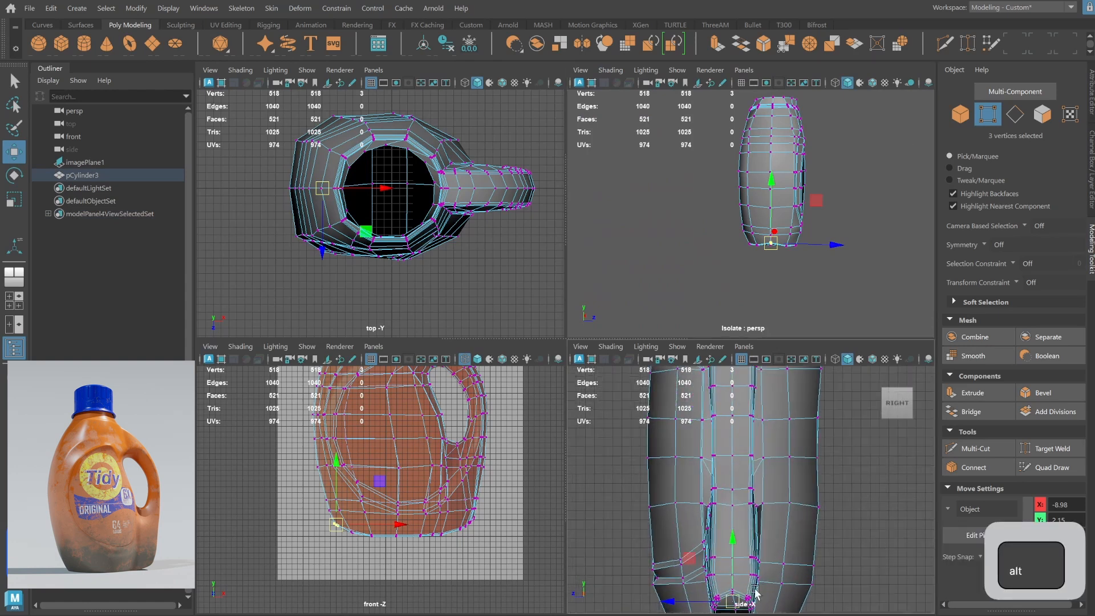
middle_click_drag(758, 594, 759, 571, "alt")
middle_click_drag(290, 527, 298, 518, "alt")
right_click_drag(299, 518, 437, 467, "alt")
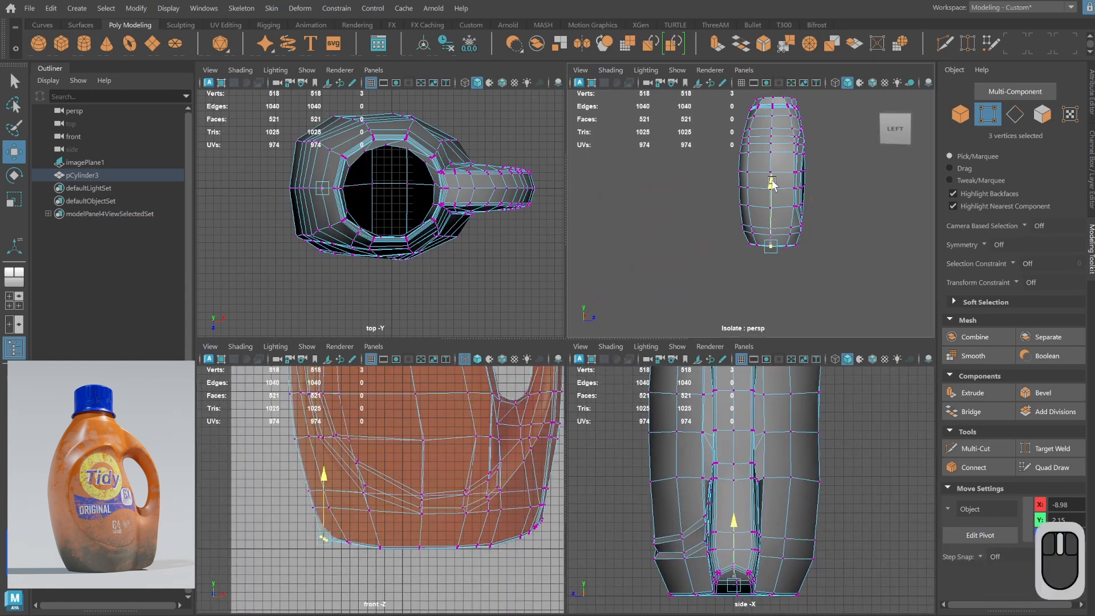
key("space")
Move the three lowered bottom-edge vertices inward to round the base corner opposite the handle.
left_click_drag(455, 342, 479, 354, "alt")
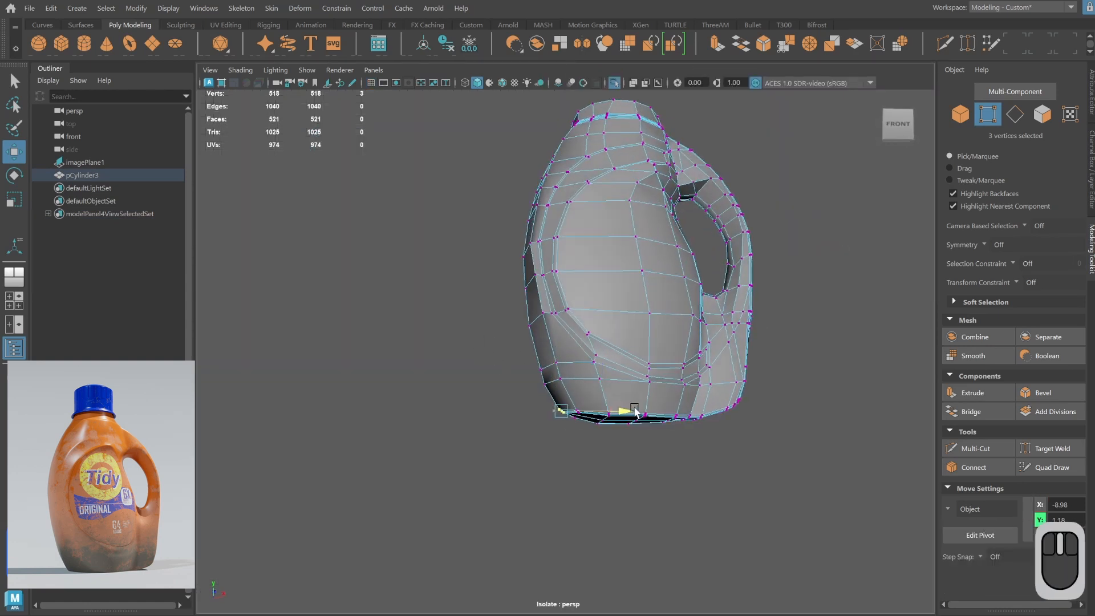
left_click_drag(635, 411, 736, 343, "alt")
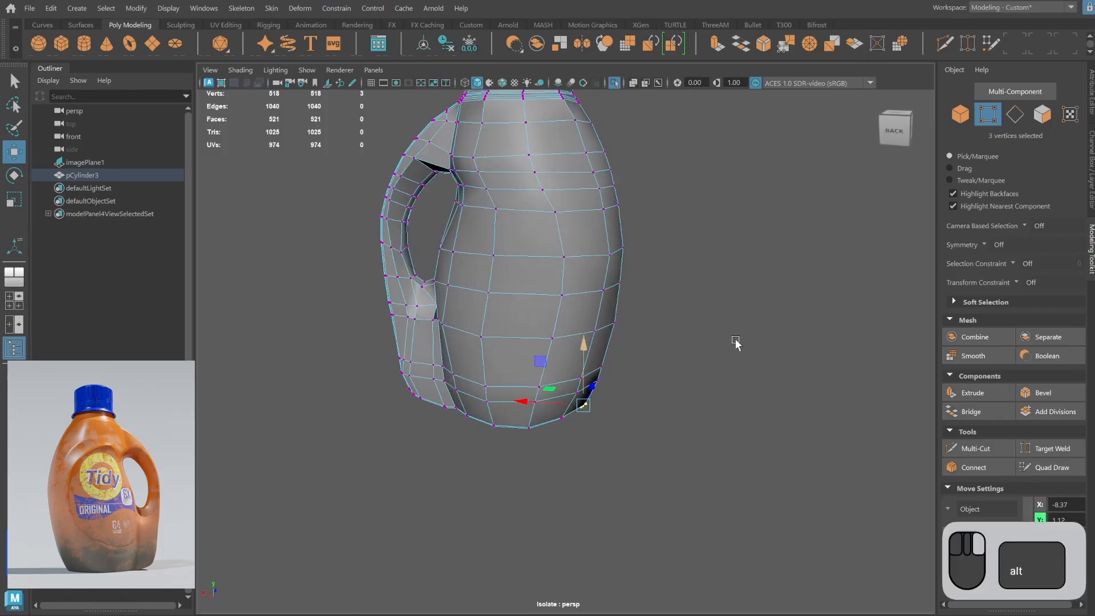
right_click_drag(736, 342, 696, 371, "alt")
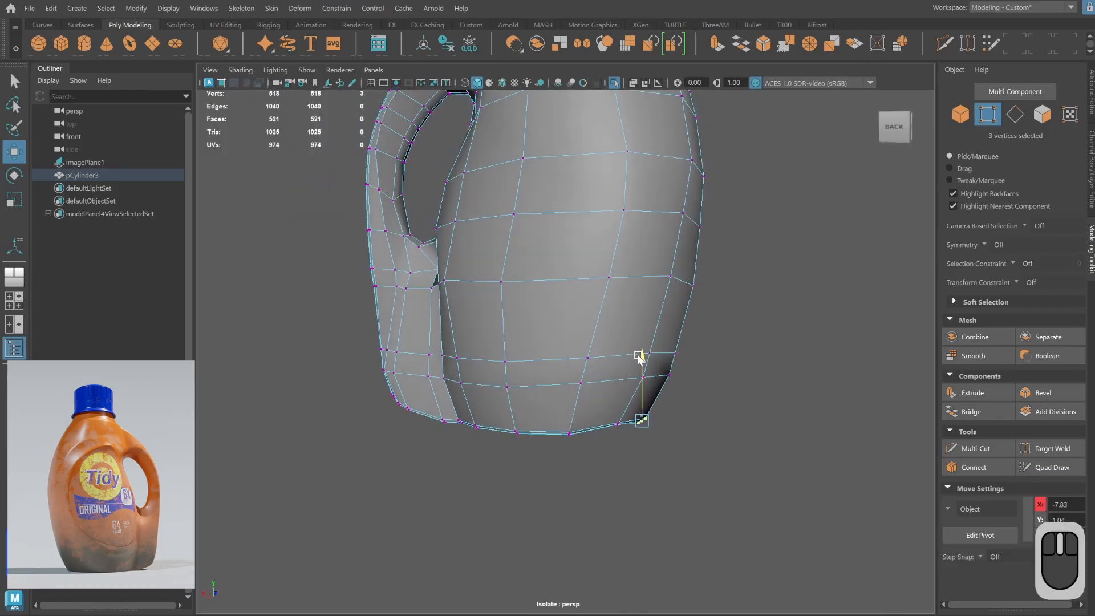
left_click_drag(639, 356, 662, 391, "alt")
Align the two central base vertices horizontally with the bottle's center line in the side view.
key("space")
key("space")
key("4")
right_click_drag(741, 525, 651, 344, "alt")
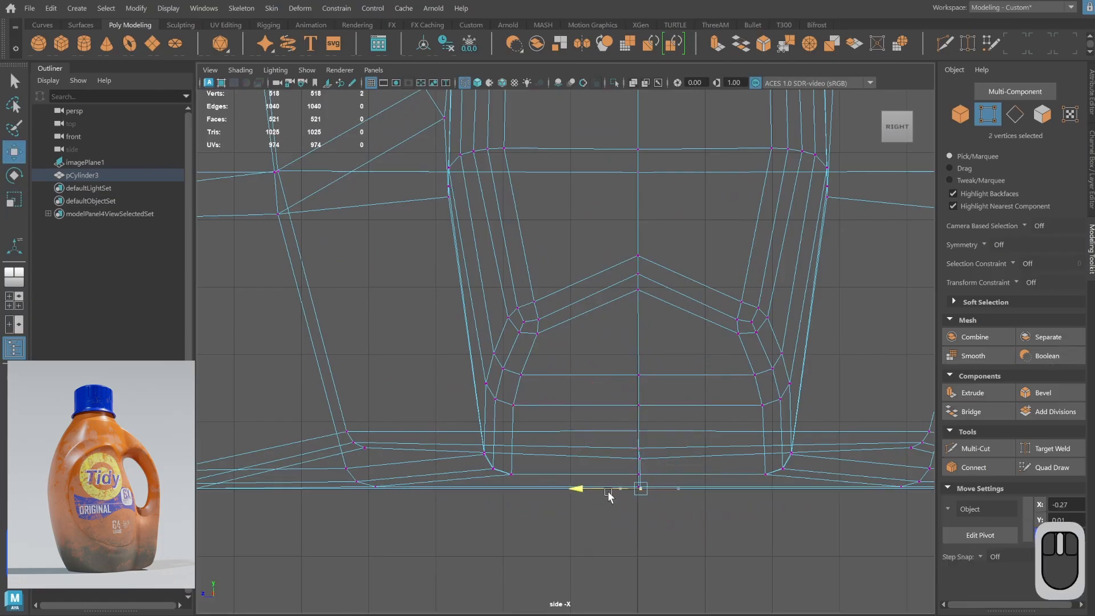
key("space")
key("space")
left_click_drag(672, 279, 656, 313, "alt")
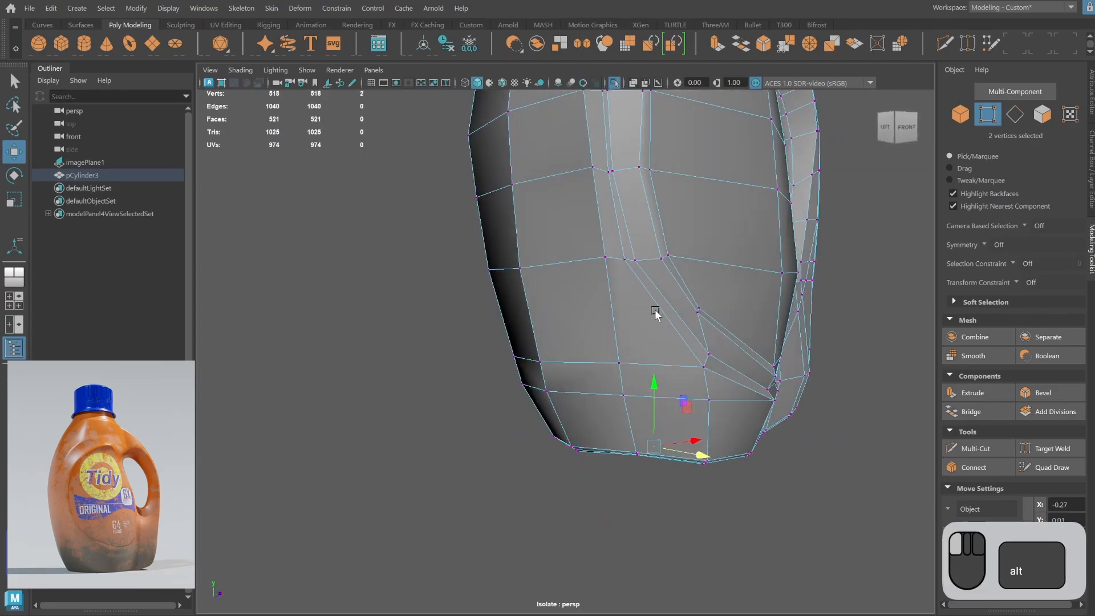
Examine the smoothed bottle's overall shape and rounded base.
right_click_drag(656, 313, 599, 440, "alt")
left_click_drag(599, 439, 589, 465, "alt")
key("3")
key("F8")
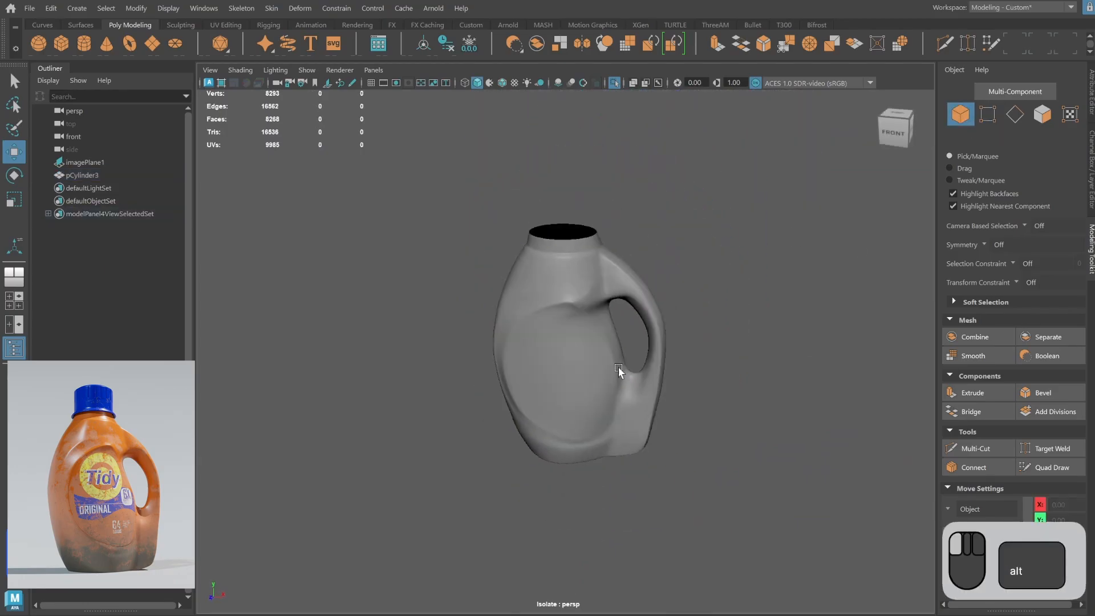
left_click_drag(619, 368, 672, 397, "alt")
left_click(707, 421)
Inspect the edge loop just above the base and check the smoothed bottle from the sides and back.
key("1")
left_click_drag(724, 443, 808, 469, "alt")
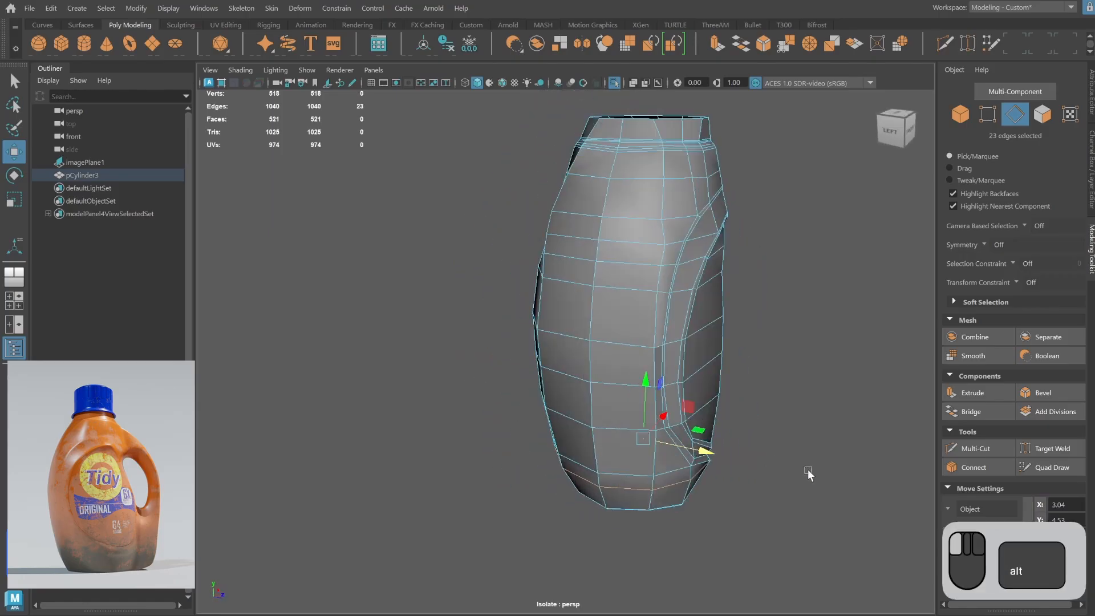
key("space")
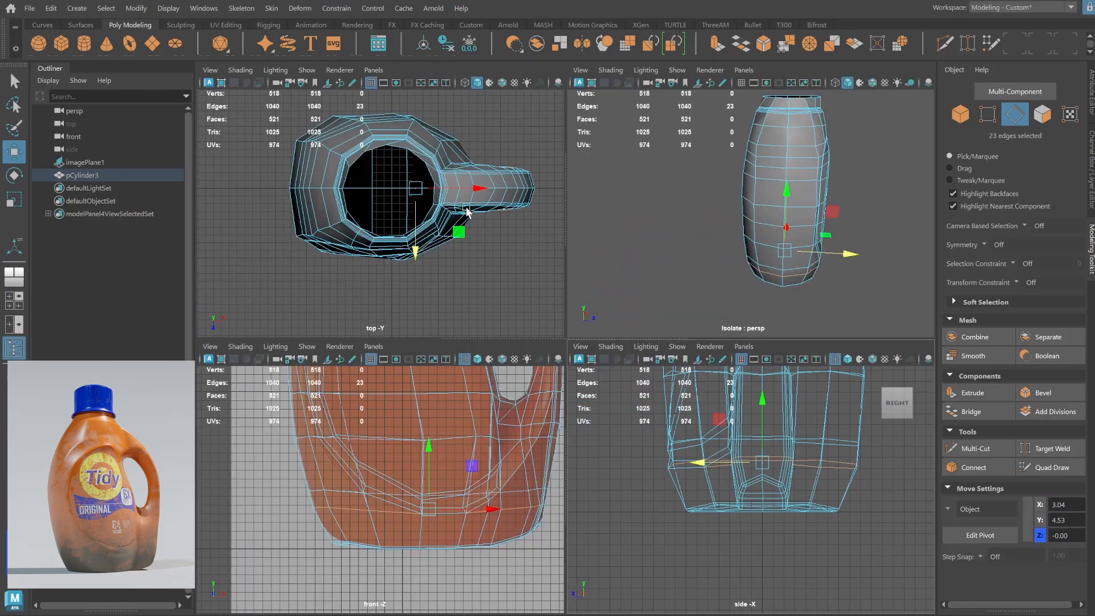
key("space")
left_click_drag(817, 262, 742, 388, "alt")
key("r")
key("3")
left_click(961, 115)
left_click(834, 319)
left_click_drag(827, 337, 657, 354, "alt")
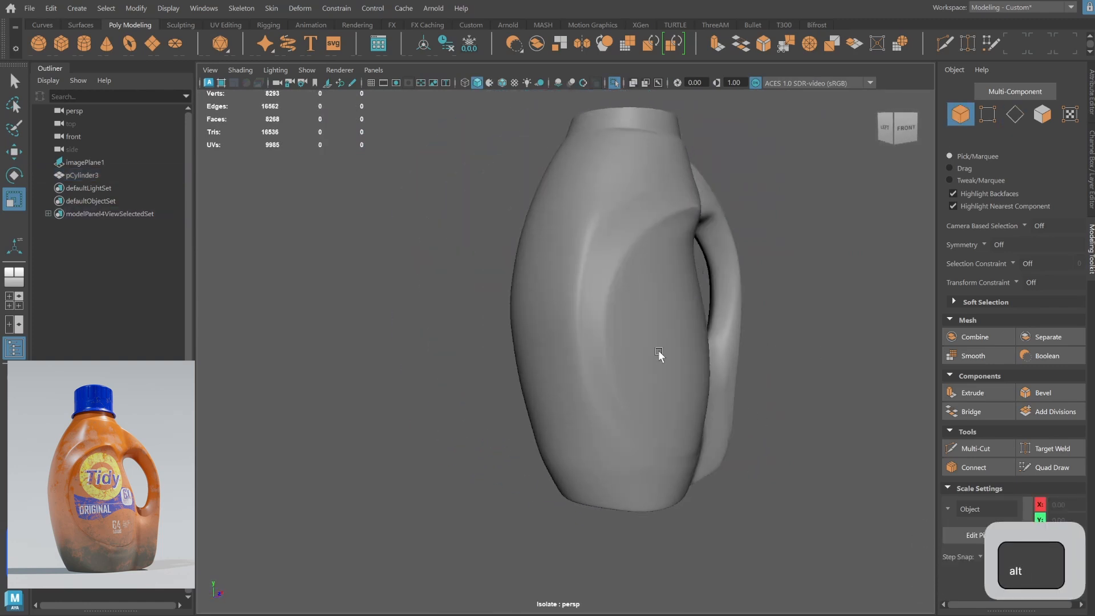
left_click_drag(764, 365, 557, 420, "alt")
left_click(551, 383)
key("1")
left_click_drag(551, 382, 576, 379, "alt")
right_click_drag(577, 379, 673, 425, "alt")
Adjust the vertices at the handle's lower end against the reference image in the front view.
key("space")
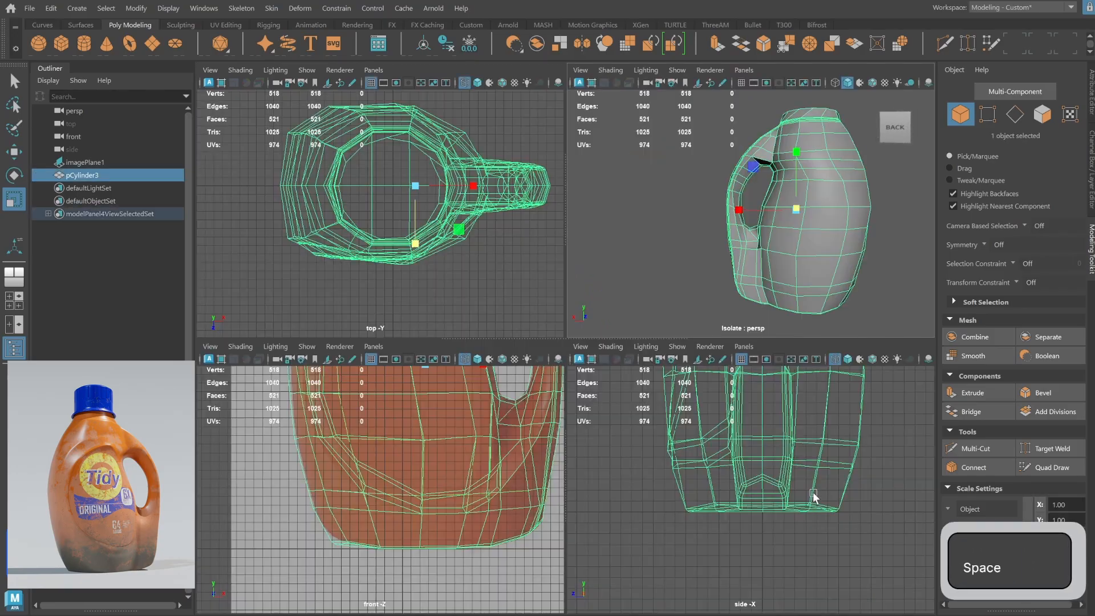
middle_click_drag(450, 431, 356, 512, "alt")
key("space")
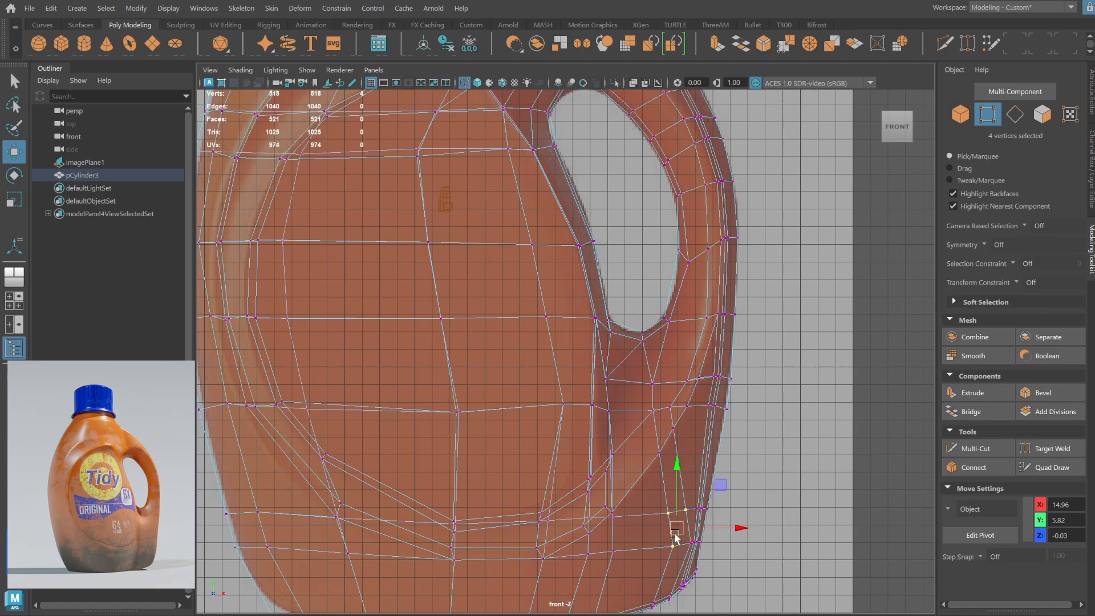
key("space")
key("space")
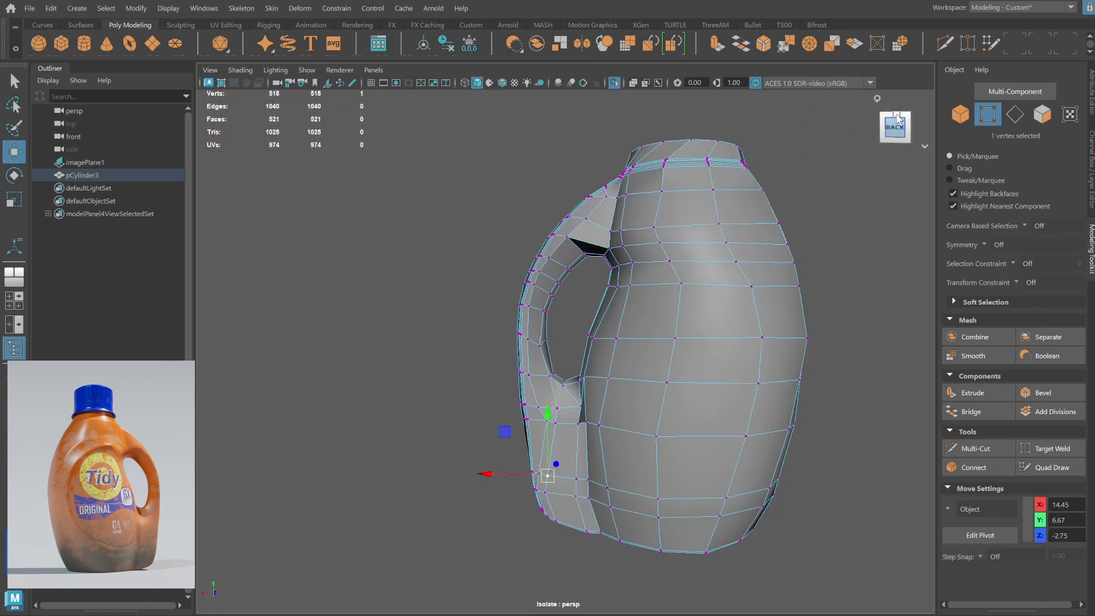
Examine the smoothed surface around the handle's upper joint for shading problems.
left_click(960, 114)
left_click(834, 279)
left_click(786, 319)
key("3")
left_click(827, 309)
right_click_drag(826, 311, 656, 362, "alt")
left_click_drag(656, 362, 725, 348, "alt")
right_click_drag(725, 348, 765, 333, "alt")
middle_click_drag(765, 333, 633, 408, "alt")
right_click_drag(634, 408, 676, 414, "alt")
left_click(677, 412)
key("1")
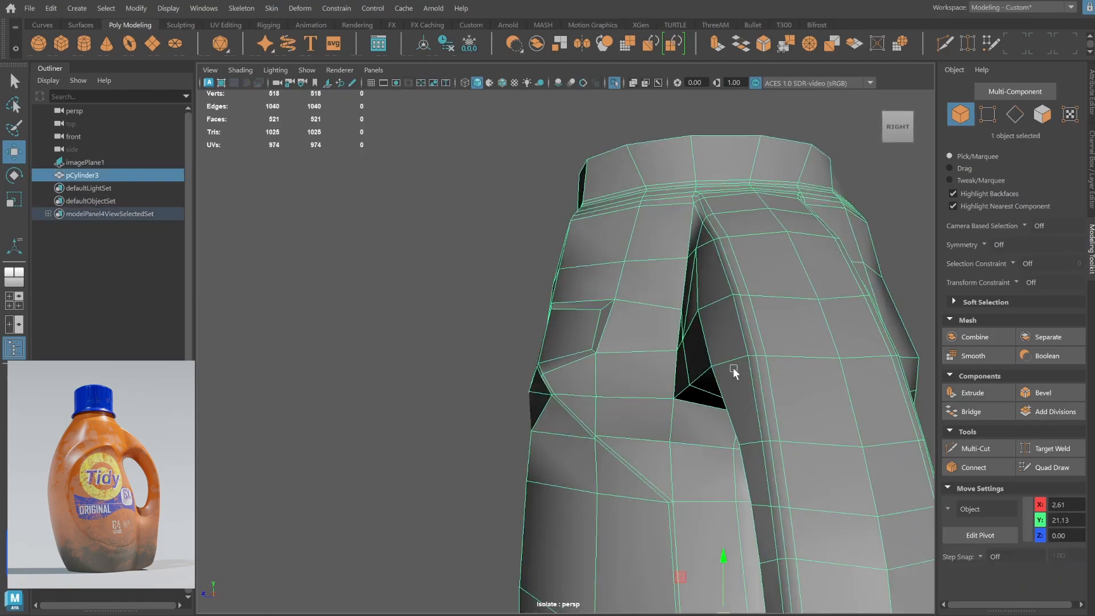
Delete the two adjacent faces on the front shoulder beside the handle's upper joint.
right_click_drag(734, 369, 682, 380, "alt")
left_click_drag(682, 379, 739, 384, "alt")
middle_click_drag(740, 384, 679, 375, "alt")
left_click(1043, 114)
key("q")
left_click(632, 333, "shift")
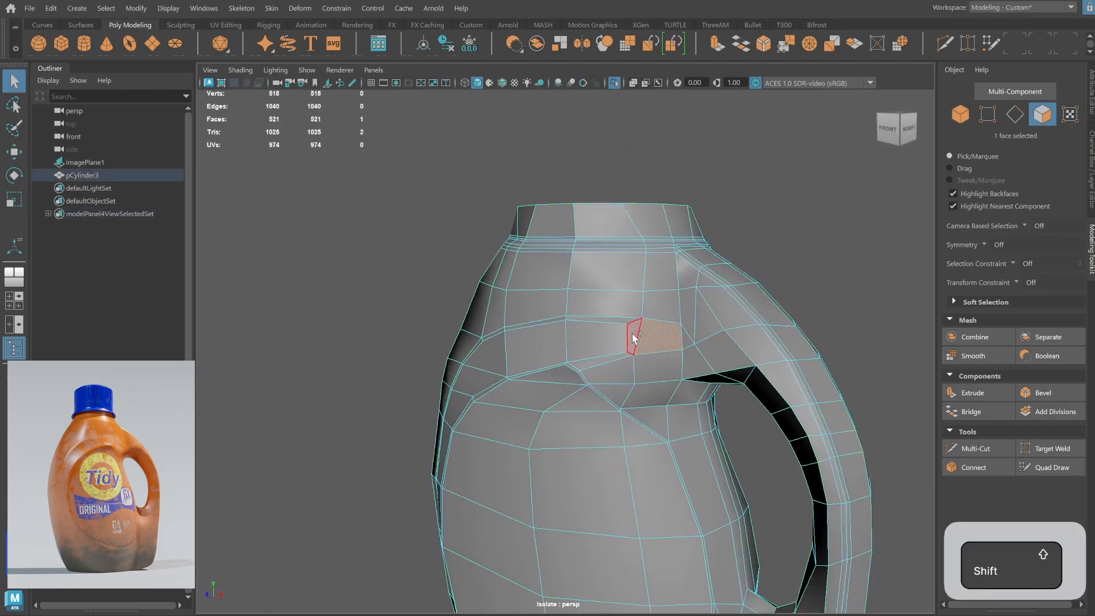
key("BackSpace")
Merge the vertices around the deleted faces beside the handle's upper joint.
right_click_drag(780, 358, 922, 227, "alt")
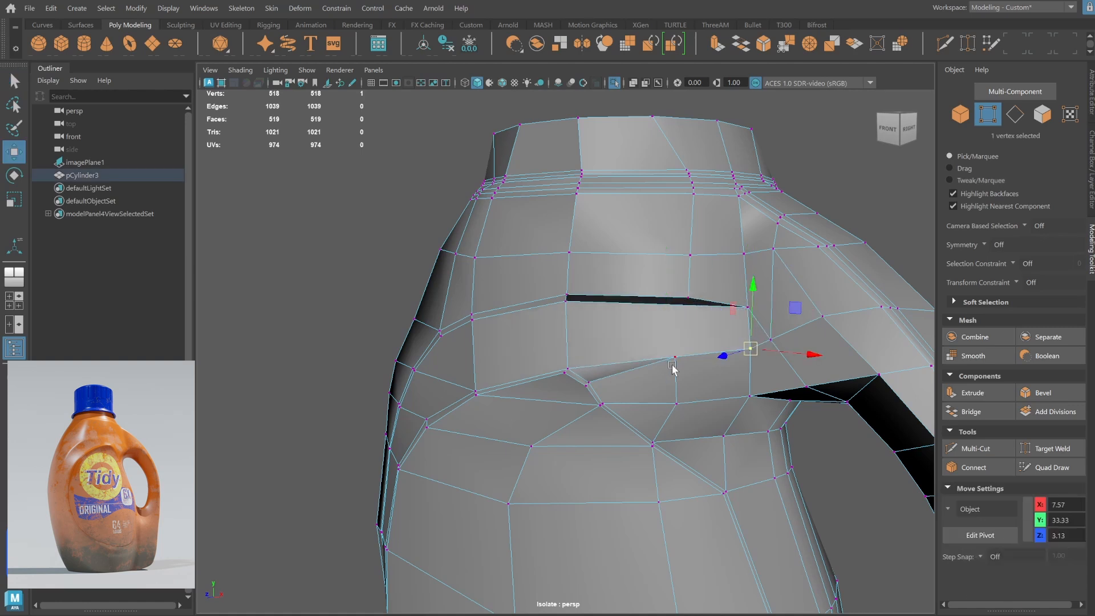
left_click_drag(700, 371, 804, 321, "alt")
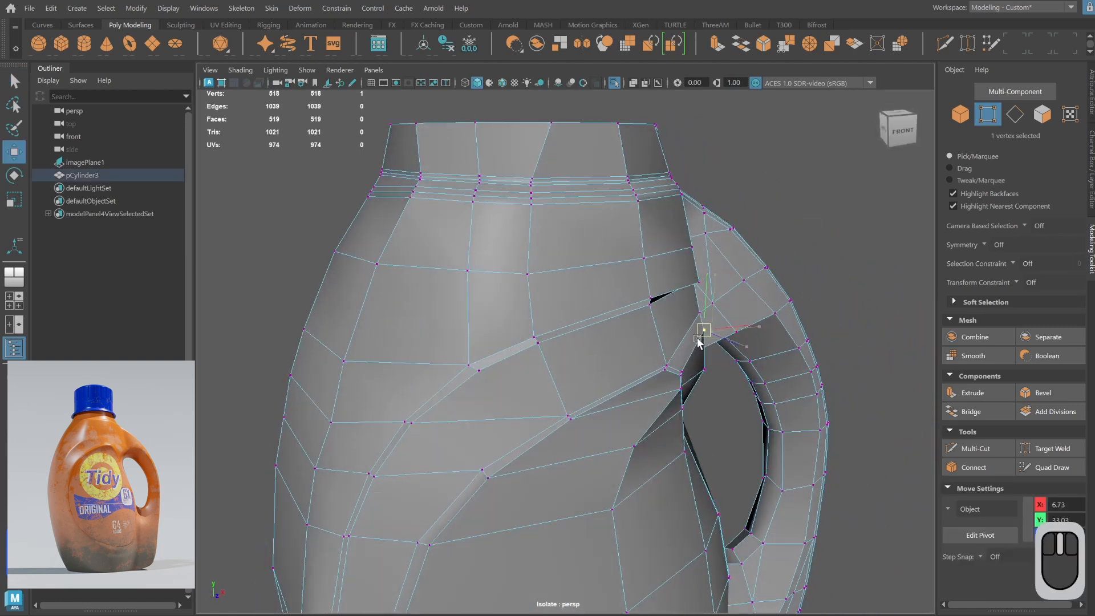
right_click_drag(752, 342, 765, 256, "shift")
double_click(840, 275)
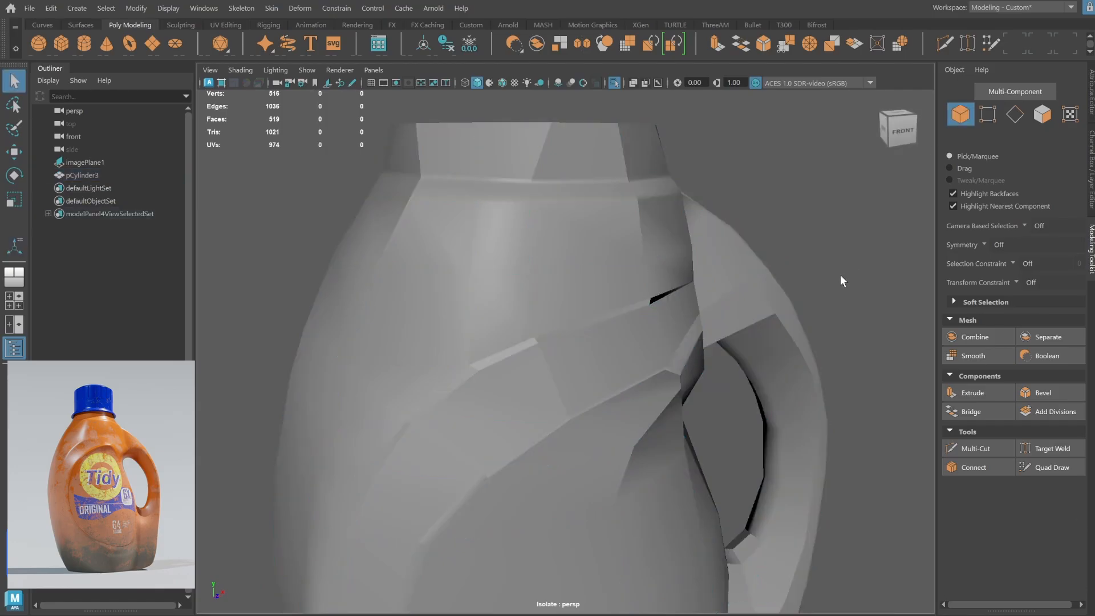
left_click(790, 325)
Check how the merged area beside the handle's upper joint looks when smoothed.
left_click_drag(810, 325, 734, 347, "alt")
key("3")
left_click(398, 288)
right_click_drag(720, 315, 593, 293, "alt")
mouse_move(593, 294)
left_mouse_down("alt")
mouse_move(621, 300)
mouse_move(606, 307)
left_mouse_up("alt")
right_click_drag(606, 307, 668, 308, "alt")
left_click_drag(667, 308, 641, 320, "alt")
left_click(642, 320)
key("1")
right_click_drag(641, 319, 673, 314, "alt")
mouse_move(674, 313)
left_mouse_down("alt")
mouse_move(660, 335)
mouse_move(671, 322)
left_mouse_up("alt")
right_click_drag(618, 274, 611, 218)
left_click_drag(716, 238, 737, 270, "alt")
key("ctrl+z")
key("q")
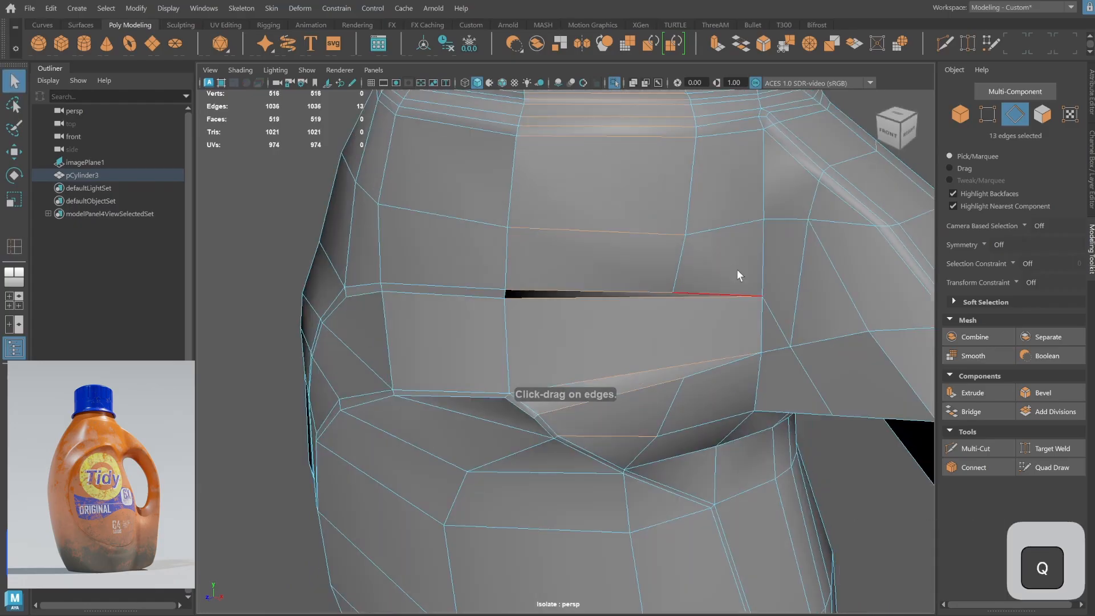
Reposition the two vertices at the label recess's upper corner to follow the ledge curve.
left_click_drag(920, 138, 810, 286, "alt")
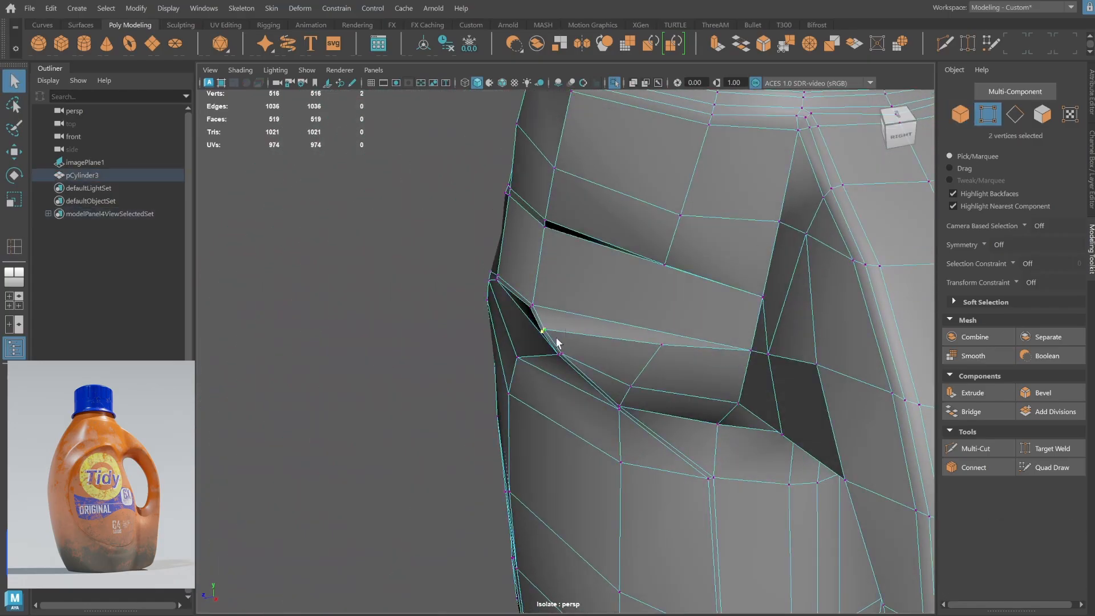
left_click_drag(558, 330, 753, 286, "alt")
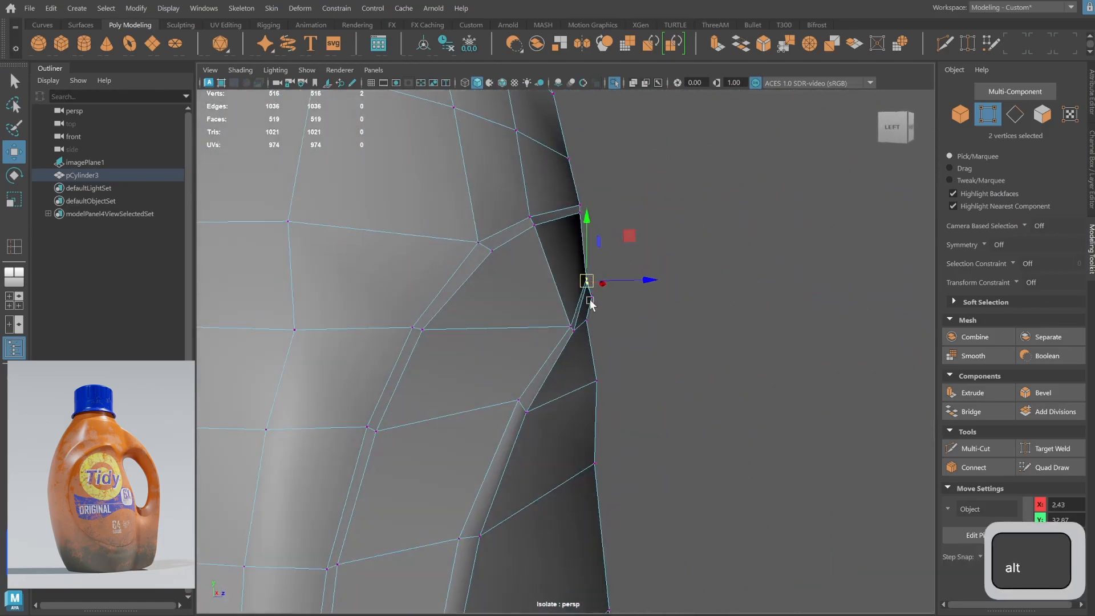
left_click_drag(597, 311, 579, 336)
middle_click_drag(582, 332, 569, 326)
left_click_drag(587, 289, 496, 340)
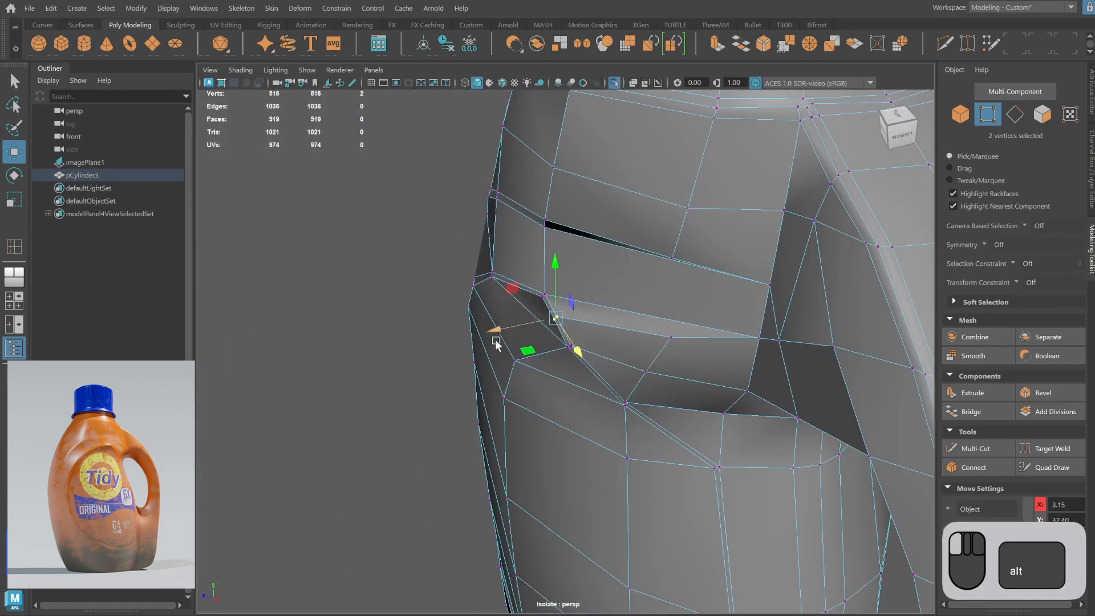
middle_click_drag(555, 322, 567, 322)
left_click_drag(567, 324, 776, 308, "alt")
Adjust the vertices where the recess's upper ledge meets the handle's upper joint.
left_click_drag(734, 261, 760, 283)
right_click_drag(613, 302, 494, 310, "alt")
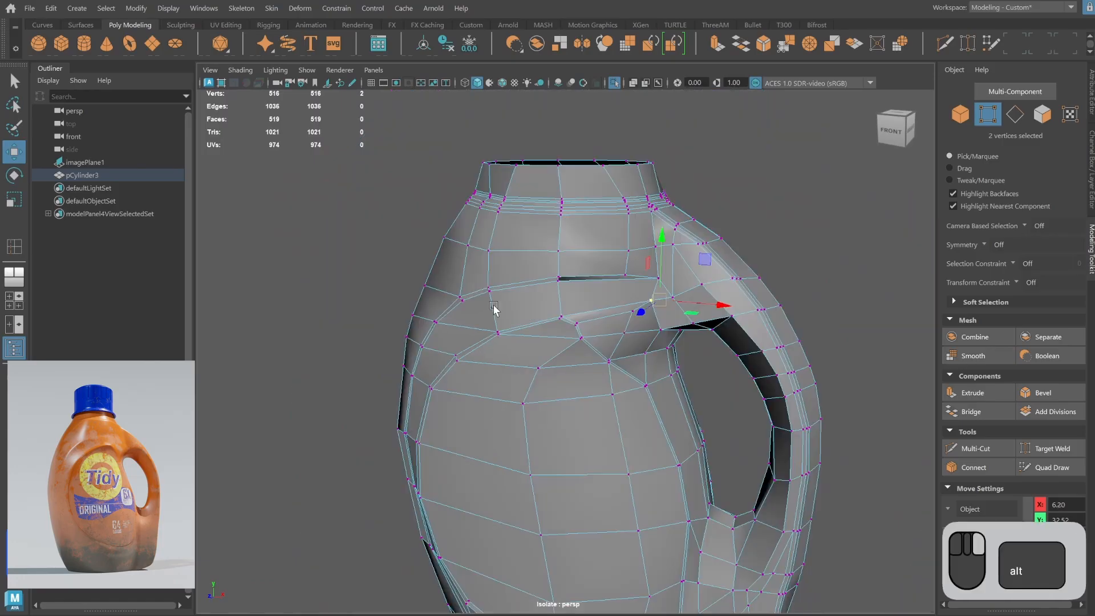
left_click_drag(494, 310, 638, 336, "alt")
left_click_drag(630, 400, 680, 447, "ctrl")
left_click_drag(710, 412, 873, 412, "alt")
left_click_drag(680, 304, 685, 290, "alt")
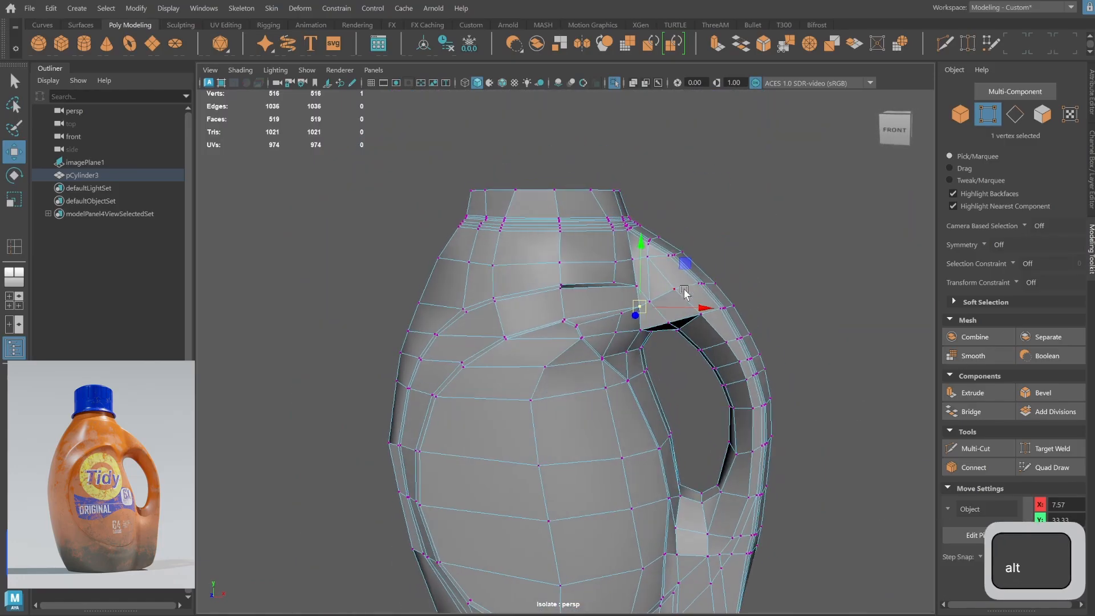
Examine the smoothed transition between the recess's upper ledge and the handle.
key("3")
right_click_drag(685, 290, 740, 251)
left_click(814, 269)
right_click_drag(814, 268, 707, 291, "alt")
left_click_drag(707, 291, 639, 303, "alt")
right_click_drag(639, 303, 695, 381, "alt")
left_click(695, 381)
key("1")
Even out the vertices around the label recess's upper corner and ledge using Average Vertices with 10 iterations.
right_click_drag(696, 343, 729, 277, "alt")
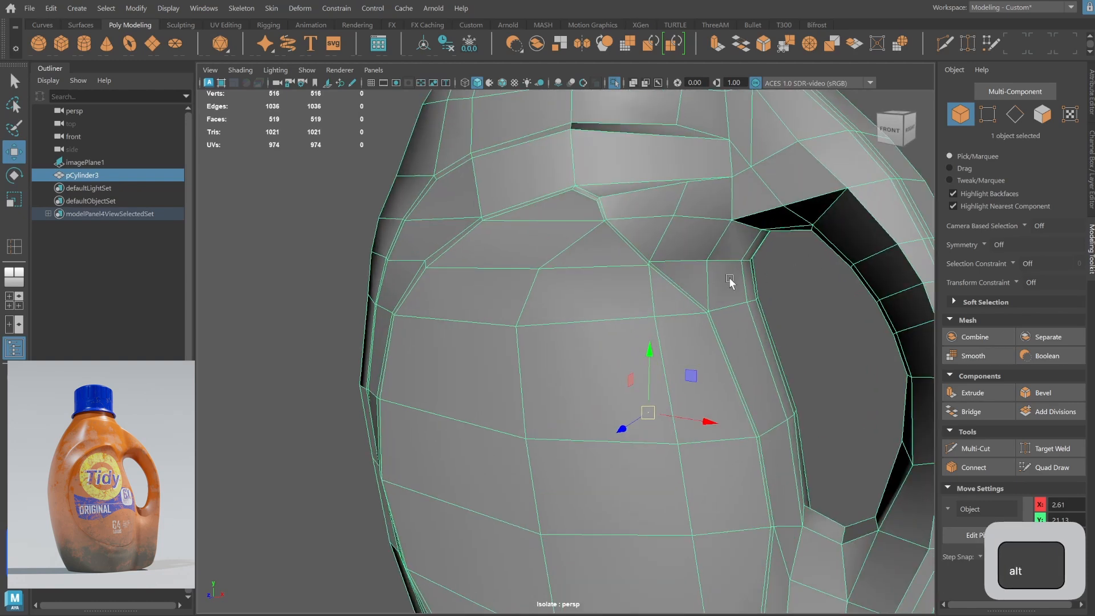
middle_click_drag(729, 277, 726, 346, "alt")
left_click_drag(726, 346, 678, 308, "alt")
right_click_drag(678, 308, 626, 265)
left_click_drag(599, 247, 570, 274)
left_click_drag(622, 285, 562, 260, "alt")
left_click_drag(559, 258, 573, 256)
left_click_drag(485, 336, 703, 341, "alt")
right_click_drag(703, 341, 664, 177, "alt")
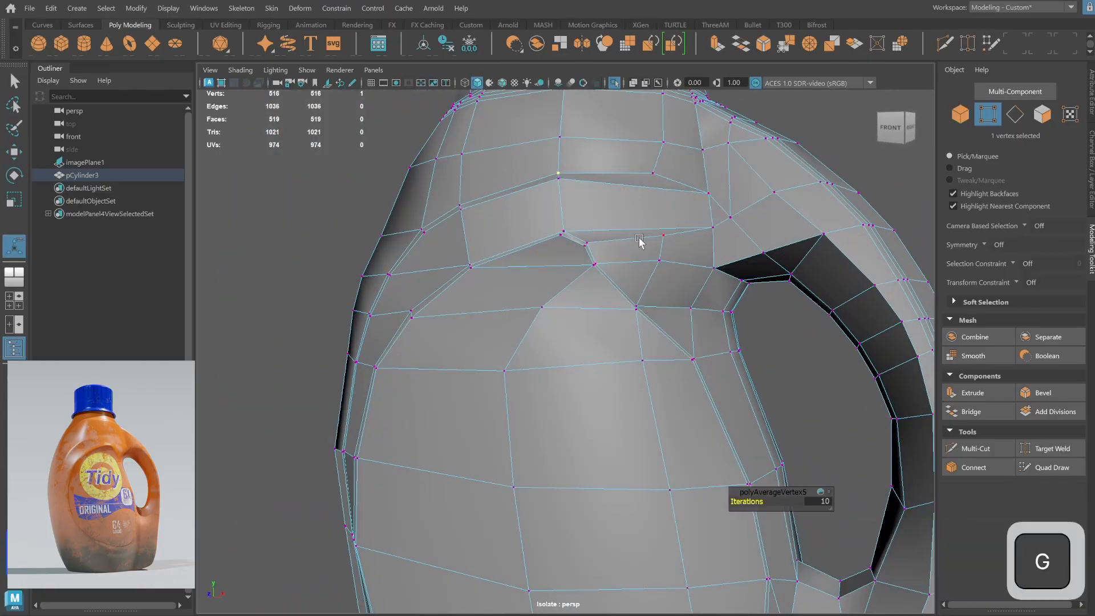
Inspect the averaged shoulder area in the smoothed preview.
left_click_drag(774, 216, 604, 236, "alt")
left_click_drag(684, 204, 764, 233, "alt")
key("F8")
key("3")
left_click(840, 245)
left_click_drag(840, 245, 624, 289, "alt")
left_click(707, 258)
Try repositioning the single vertex at the label recess's upper corner.
key("1")
key("F9")
right_click_drag(635, 279, 593, 285, "alt")
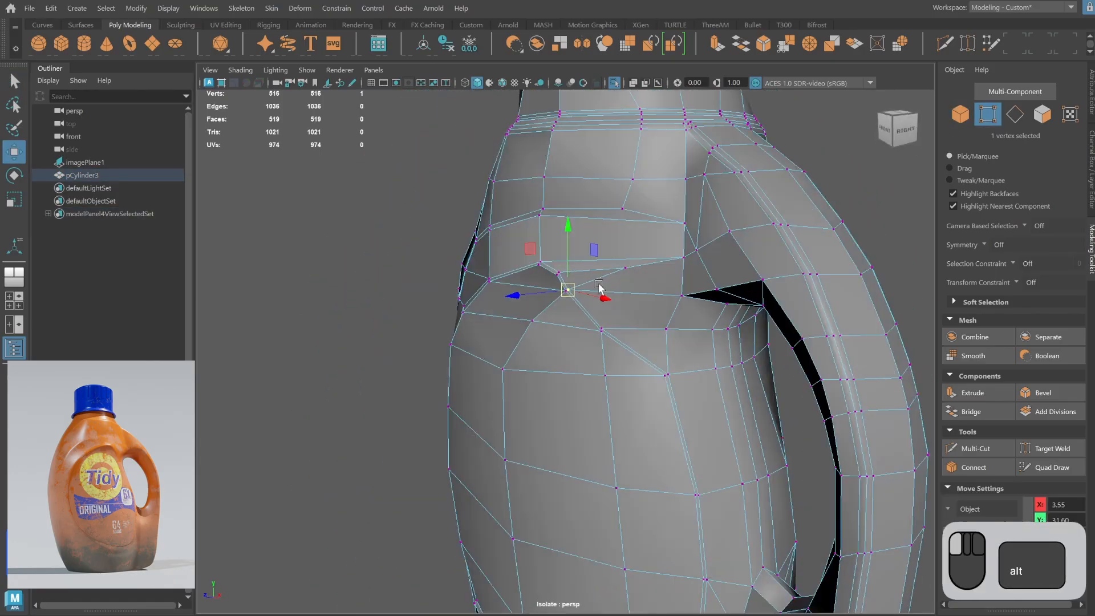
key("ctrl+z")
Examine the whole bottle in the smoothed preview, focusing on the shoulder above the label recess.
left_click_drag(593, 286, 530, 267, "alt")
scroll(529, 267, "down", 3)
key("ctrl+shift+a")
right_click_drag(627, 213, 623, 134, "shift")
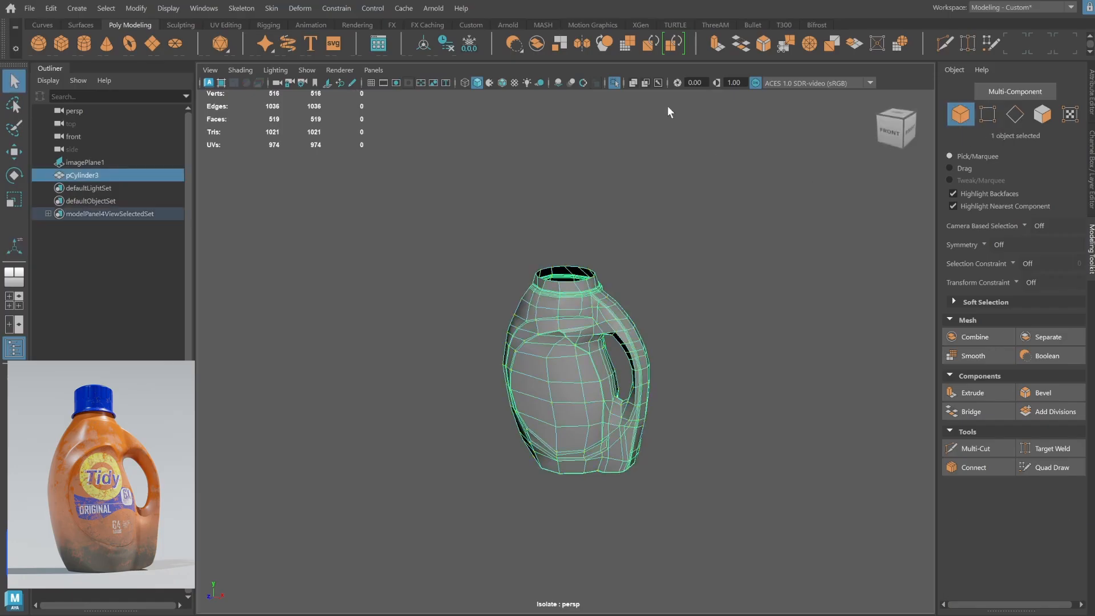
key("3")
left_click(744, 393)
left_click_drag(744, 392, 663, 362, "alt")
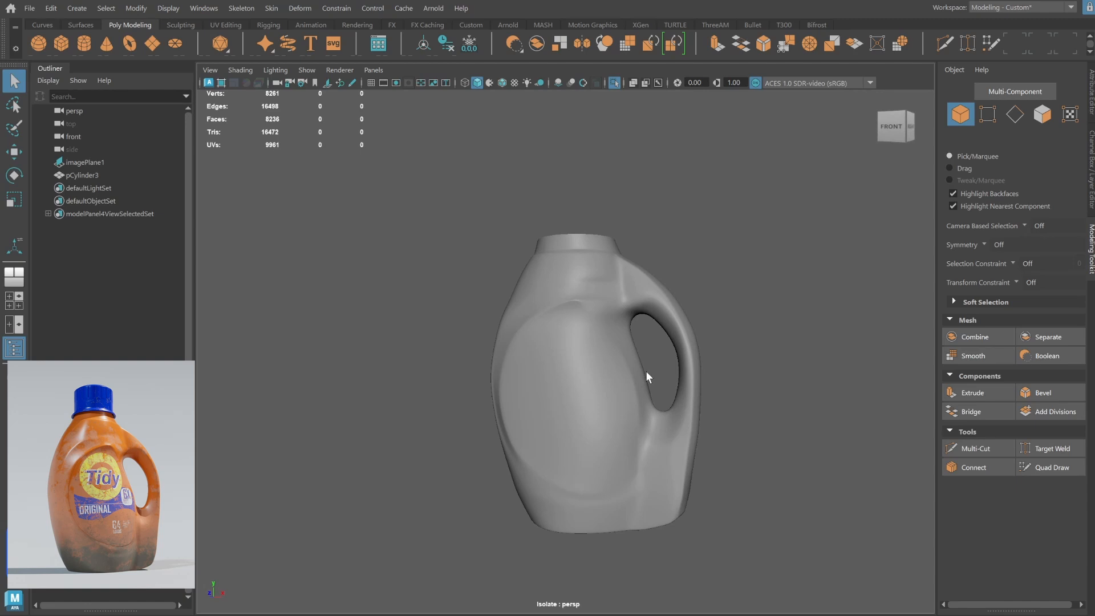
left_click(577, 313)
left_click_drag(578, 313, 803, 231, "alt")
Delete the redundant edge loop on the shoulder between the neck and the label recess.
key("1")
key("F10")
double_click(671, 291)
left_click_drag(671, 292, 774, 333, "alt")
key("ctrl+Delete")
key("4")
key("5")
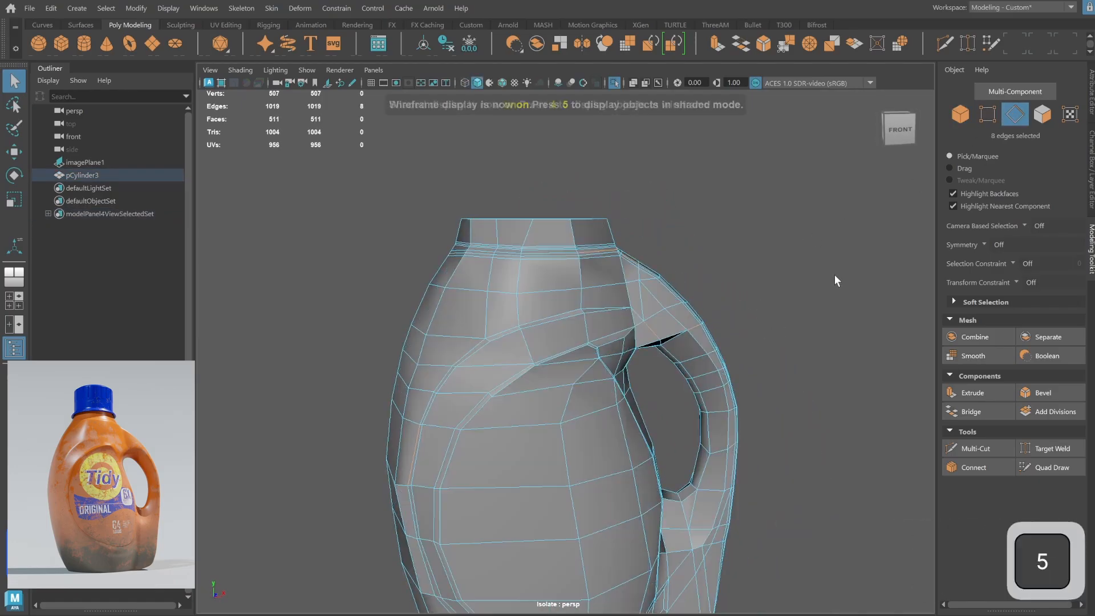
Compare the bottle's unsmoothed cage with its smoothed preview from several angles.
key("3")
left_click(961, 114)
mouse_move(713, 257)
left_mouse_down("alt")
mouse_move(672, 353)
mouse_move(692, 369)
mouse_move(724, 333)
left_mouse_up("alt")
left_click(648, 386)
key("1")
left_click_drag(648, 386, 480, 195, "alt")
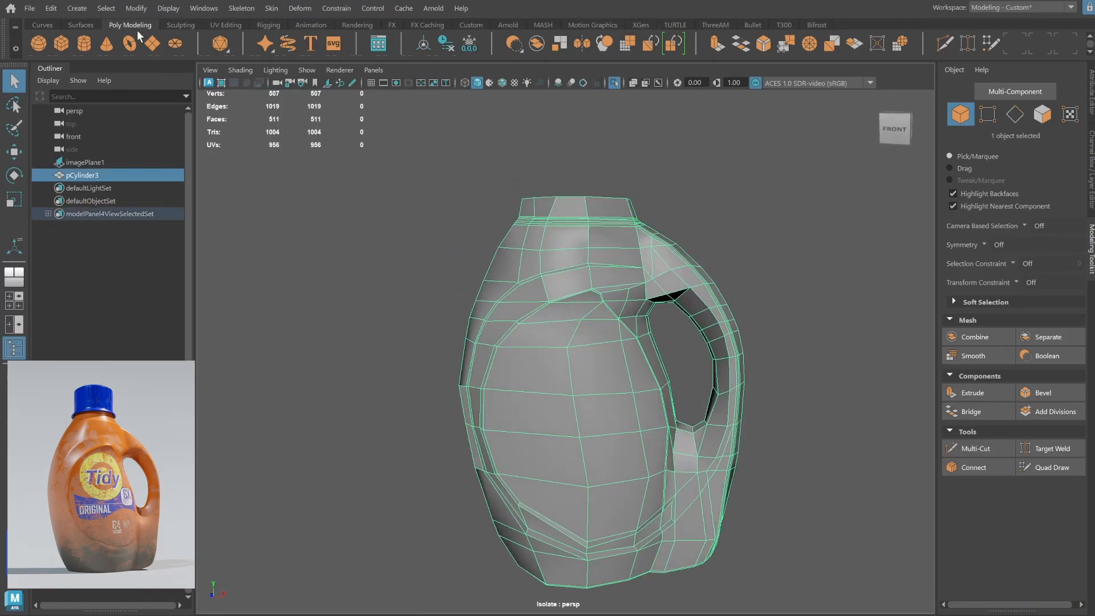
key("2")
key("3")
left_click(742, 316)
left_click_drag(742, 317, 692, 349, "alt")
left_click(614, 427)
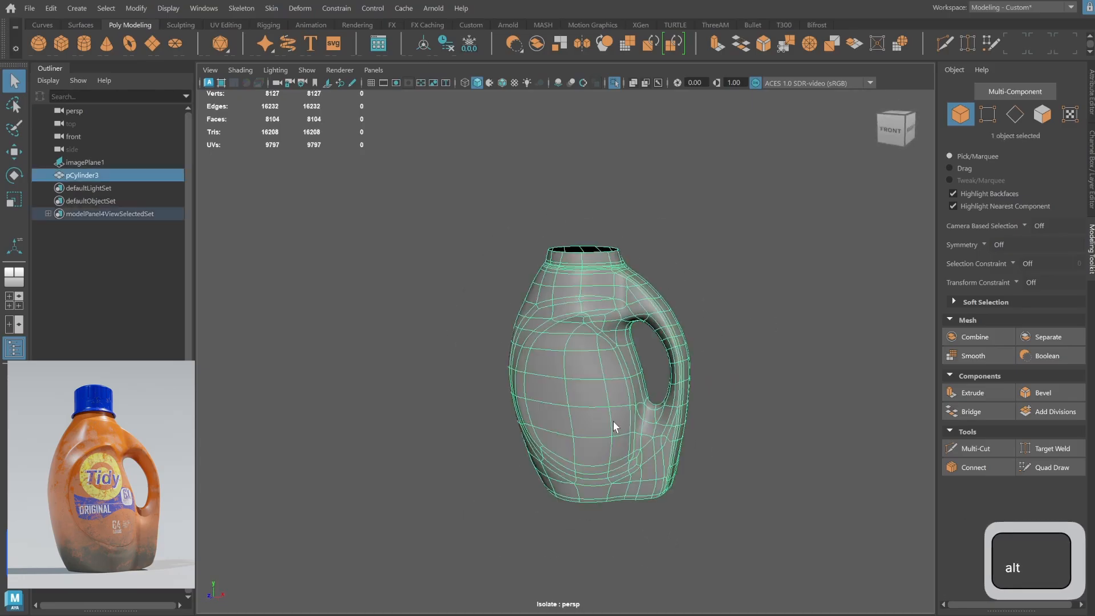
left_click(423, 292)
right_click_drag(508, 318, 851, 293, "alt")
left_click_drag(851, 294, 728, 325, "alt")
right_click_drag(729, 325, 684, 293, "alt")
left_click(686, 297)
Select all faces of the bottle's back half in the top view, using the unsmoothed cage.
key("space")
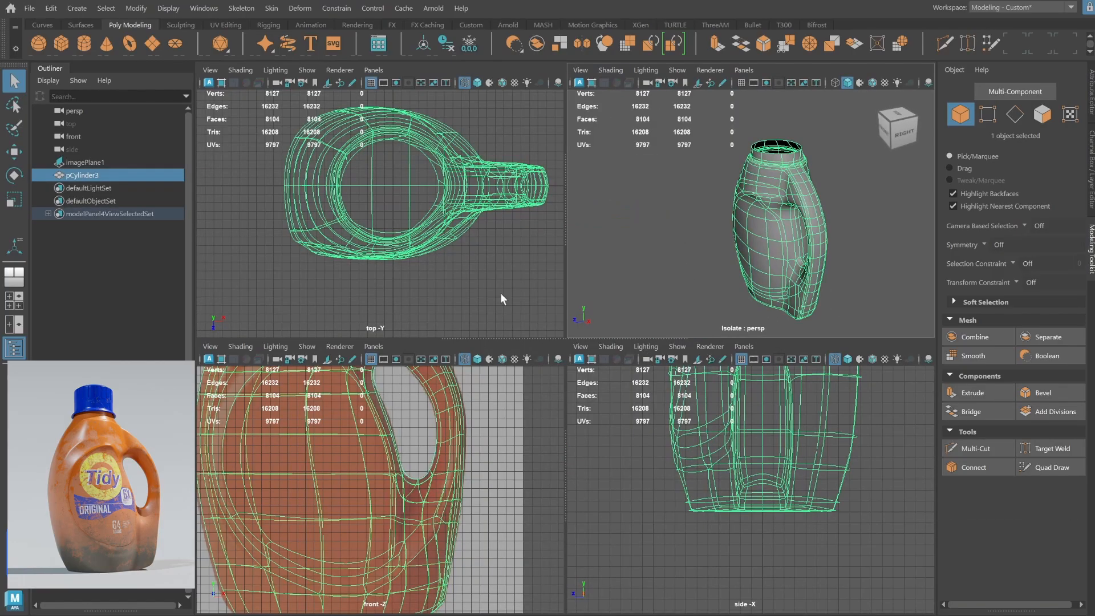
left_click(1043, 114)
right_click_drag(308, 165, 262, 152, "alt")
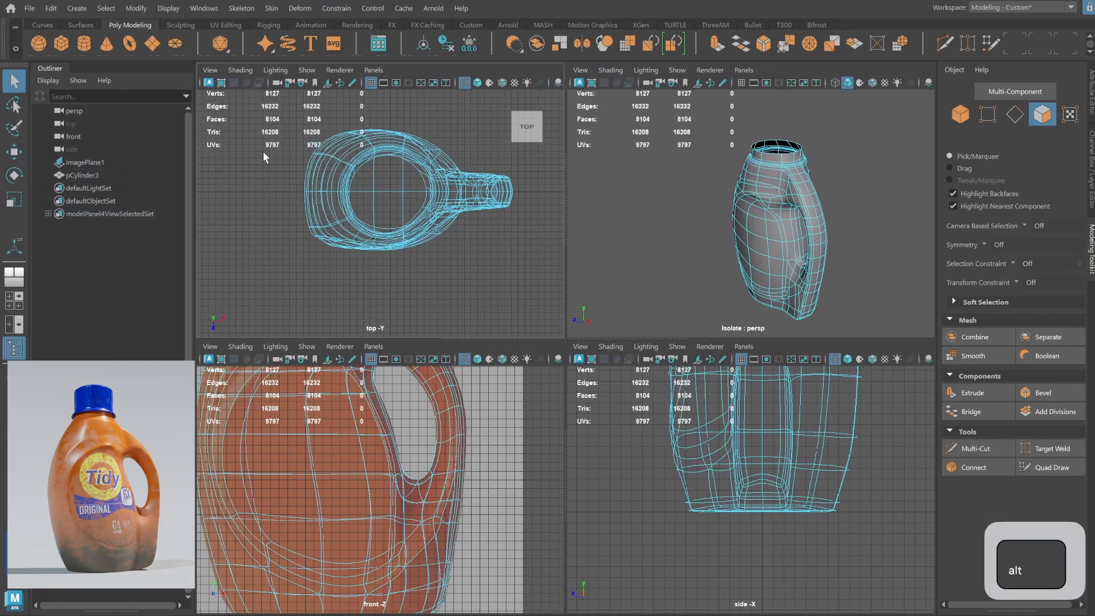
left_click_drag(548, 182, 549, 186)
key("1")
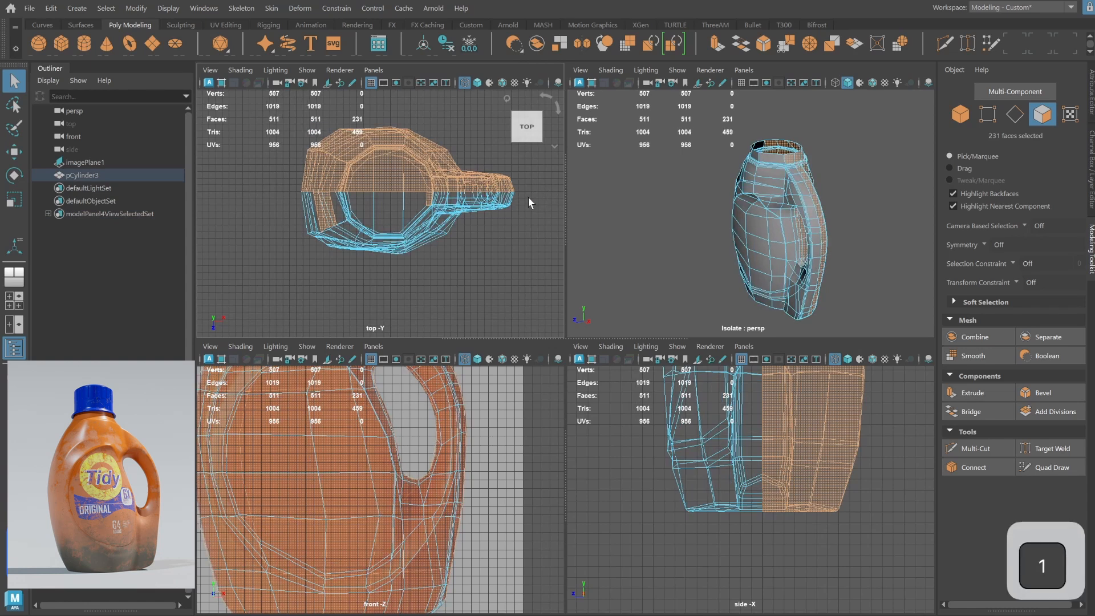
Try deleting the selected back-half faces and undo the deletion.
key("space")
left_click_drag(776, 221, 727, 288, "alt")
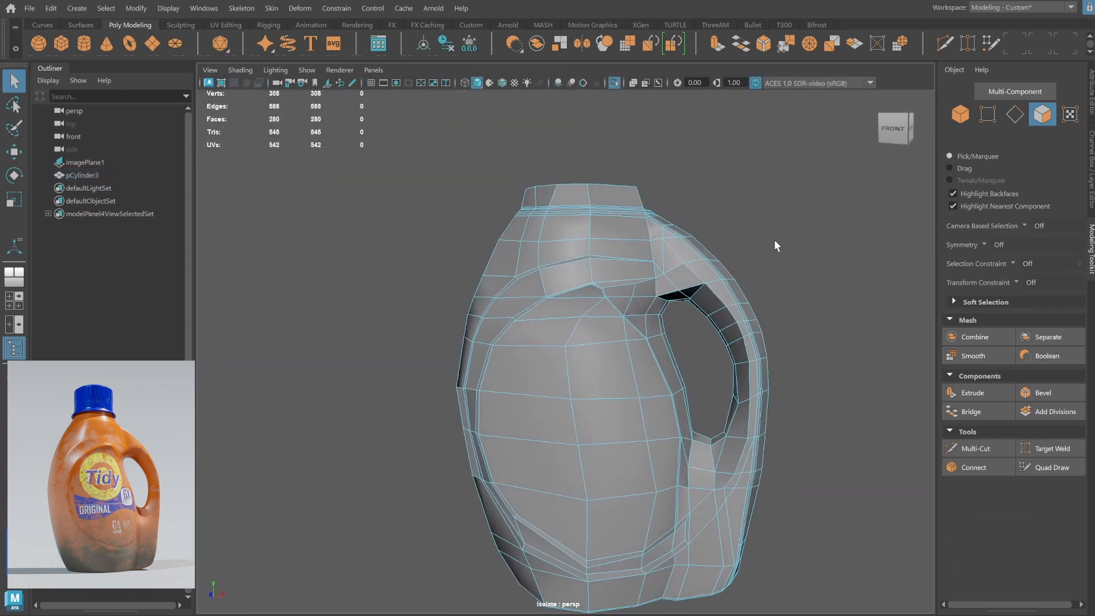
left_click_drag(775, 246, 662, 276, "alt")
key("ctrl+shift+z")
key("ctrl+z")
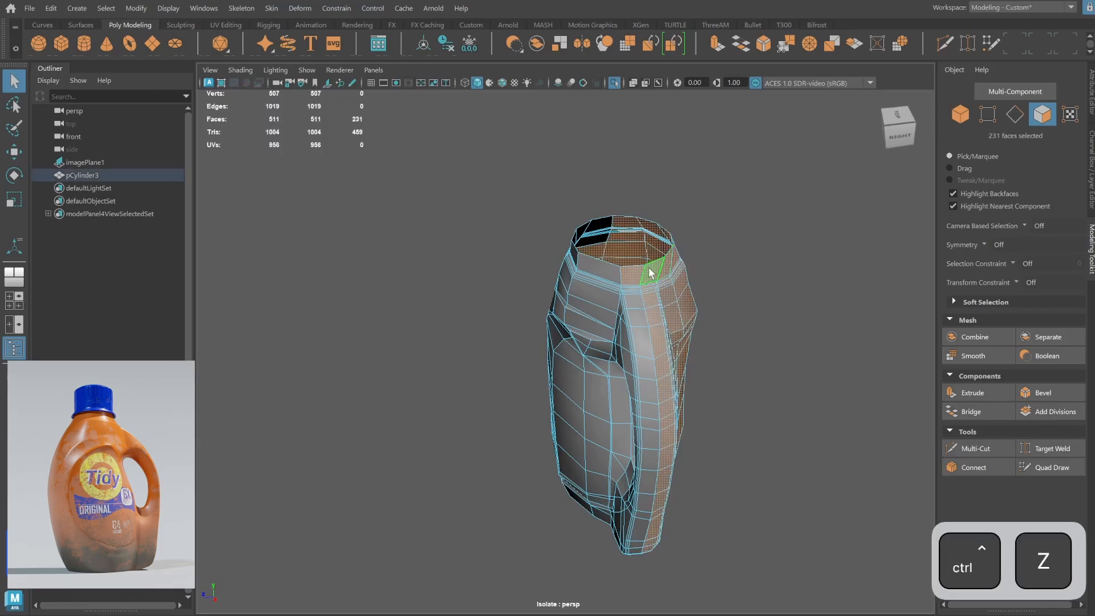
Remove the stray face from the selection and delete the bottle's back-half faces up to the center line.
left_click_drag(753, 226, 539, 312, "alt")
key("BackSpace")
left_click(989, 115)
key("ctrl+z")
left_click(1046, 114)
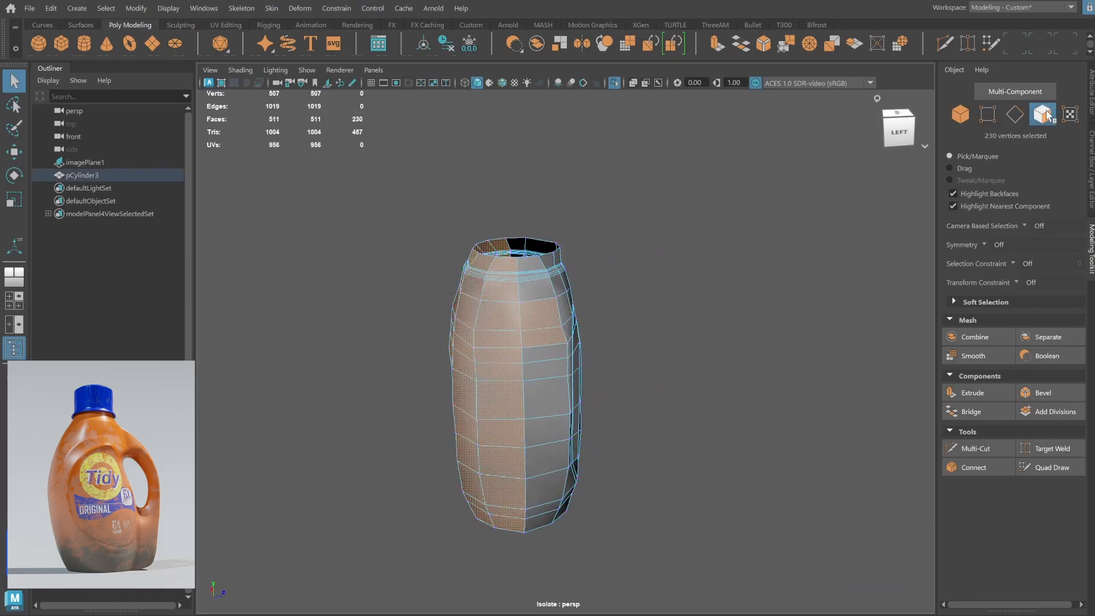
key("BackSpace")
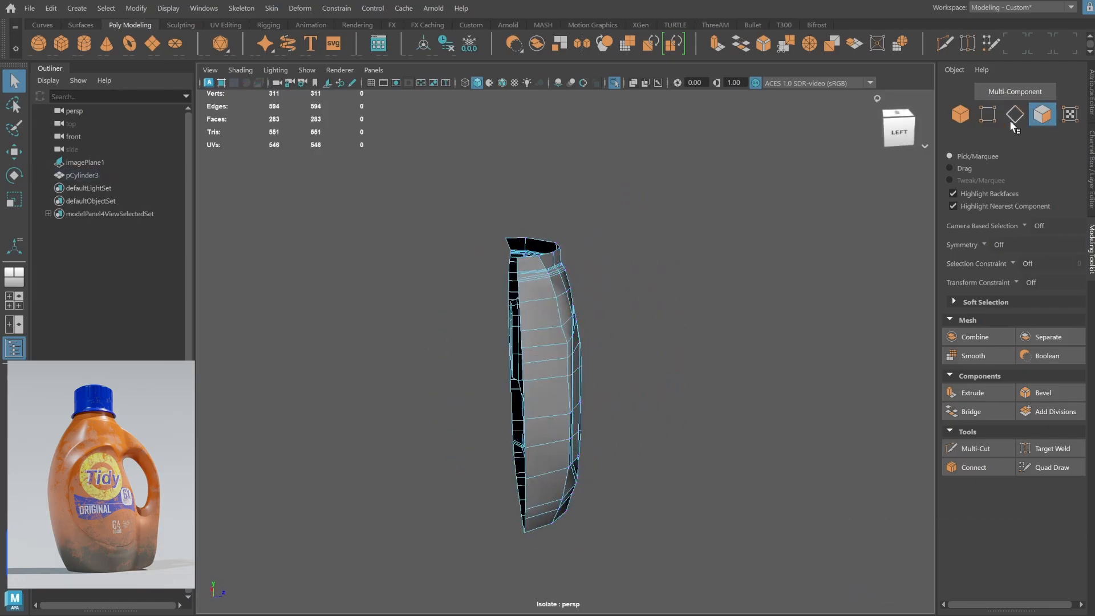
Select the half bottle's open-border vertices in the top view and flatten them along the Z axis.
key("space")
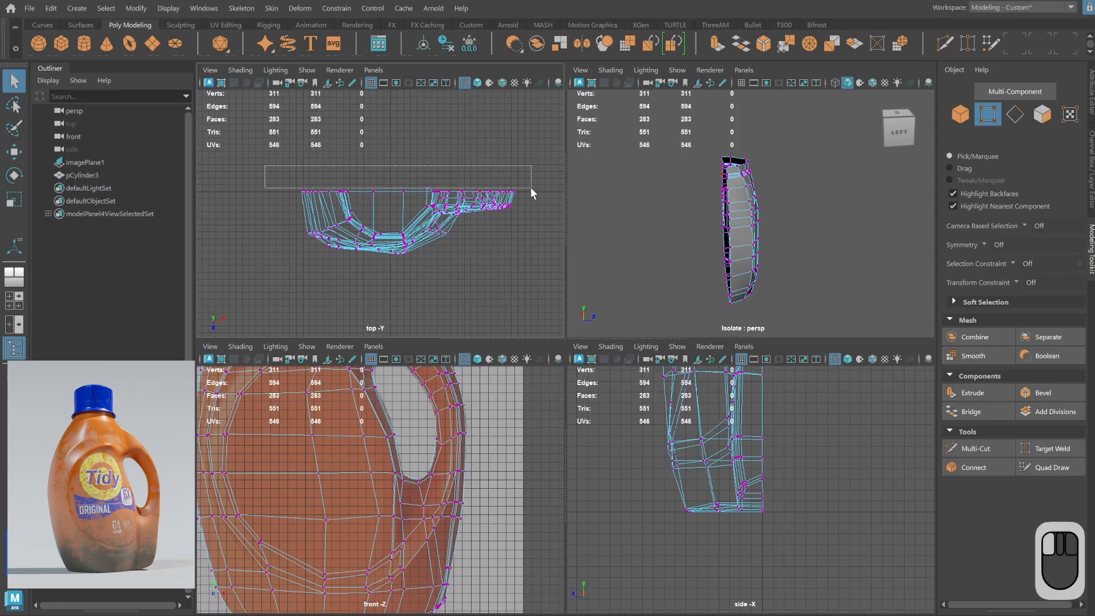
left_click_drag(530, 187, 538, 193)
left_click_drag(708, 206, 794, 212, "alt")
right_click_drag(794, 213, 861, 221, "alt")
middle_click_drag(725, 257, 743, 182, "alt")
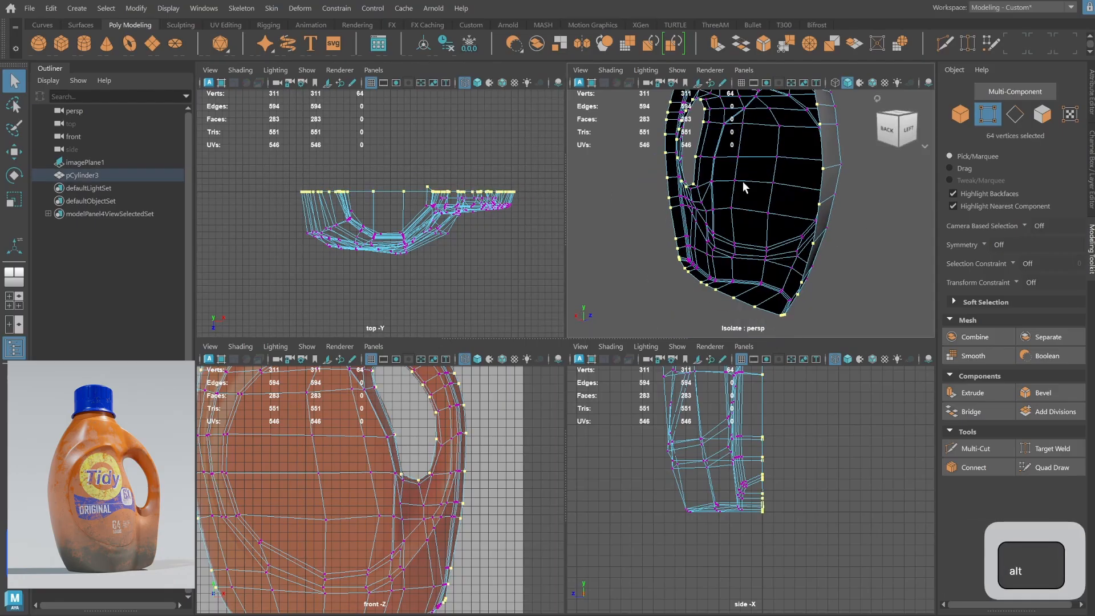
left_click_drag(742, 182, 745, 195, "alt")
right_click_drag(792, 431, 689, 406, "alt")
middle_click_drag(689, 406, 692, 518, "alt")
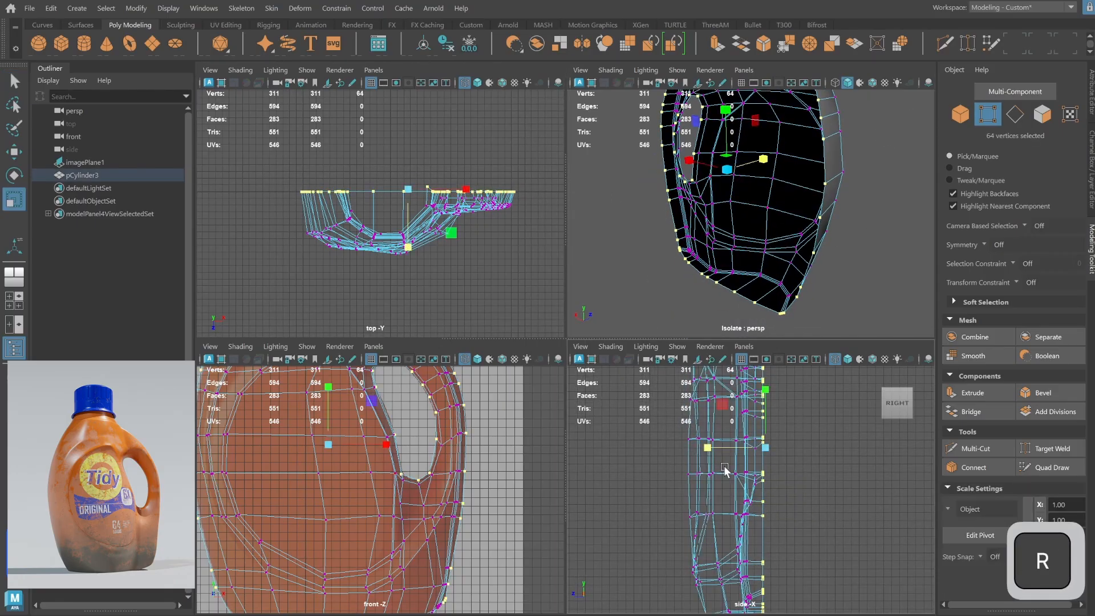
middle_click_drag(725, 469, 896, 437)
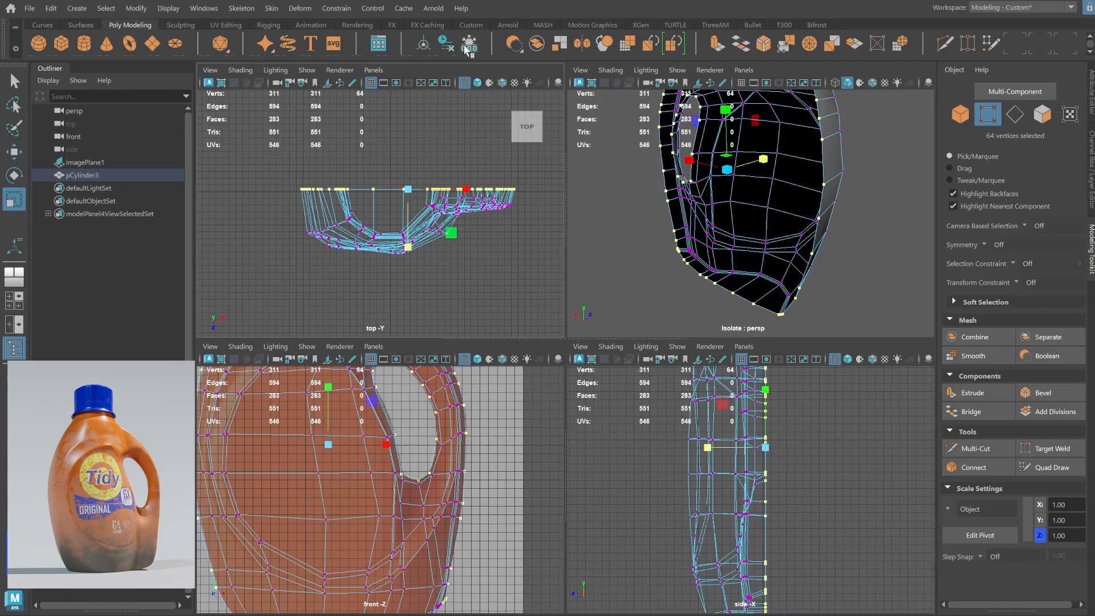
Move the flattened border vertices onto the center grid line in the top view with grid snapping.
key("space")
left_click_drag(633, 308, 656, 302, "alt")
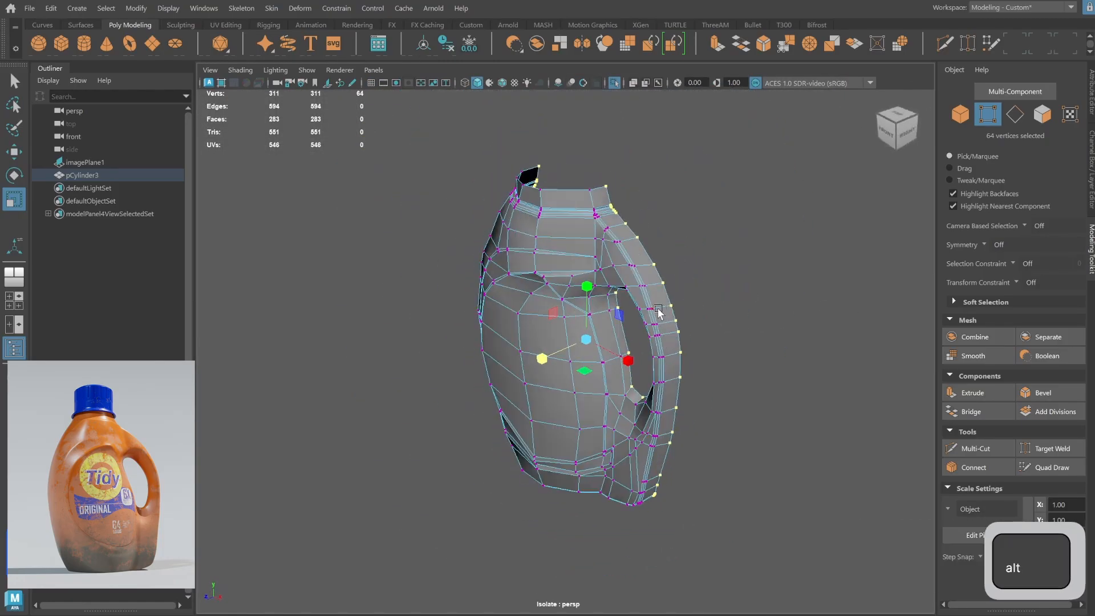
key("space")
key("space")
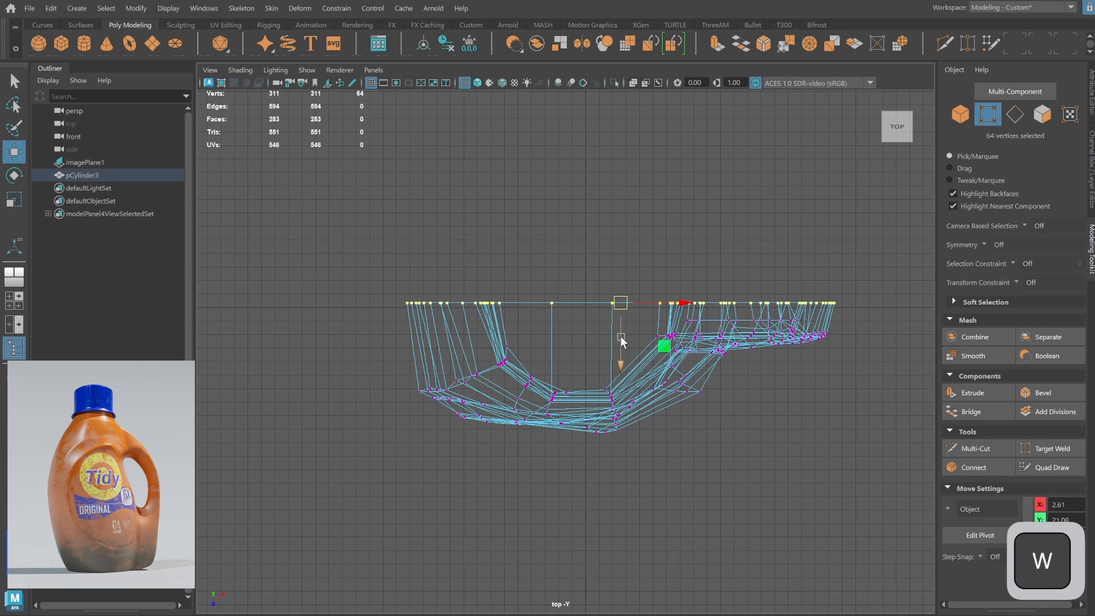
key("x")
left_click_drag(615, 341, 619, 313)
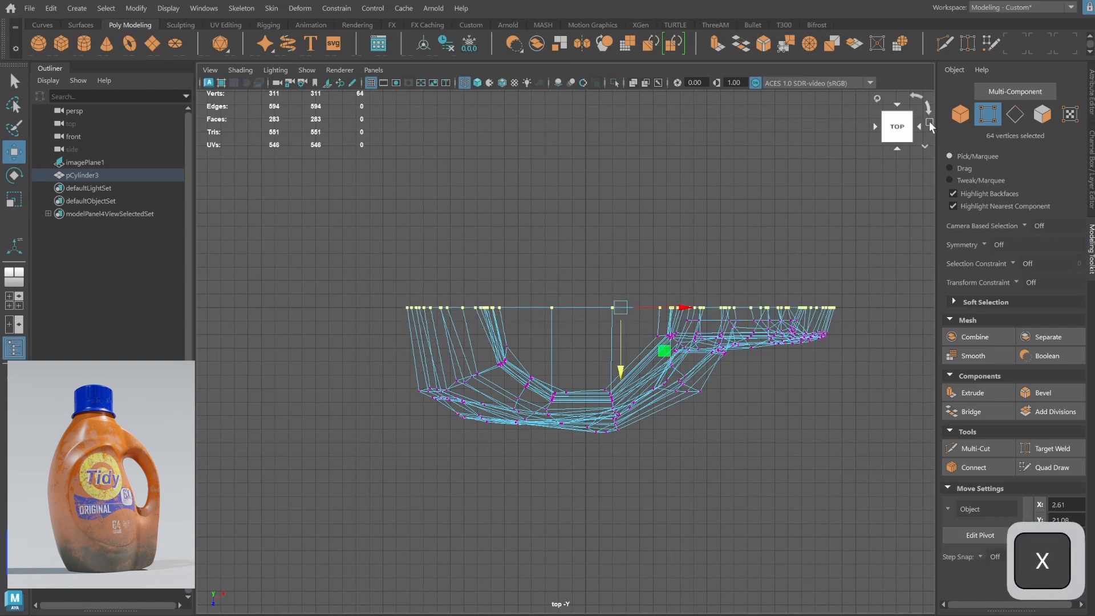
Snap the half bottle's pivot to a border vertex on the center line.
left_click(961, 115)
key("d")
key("v")
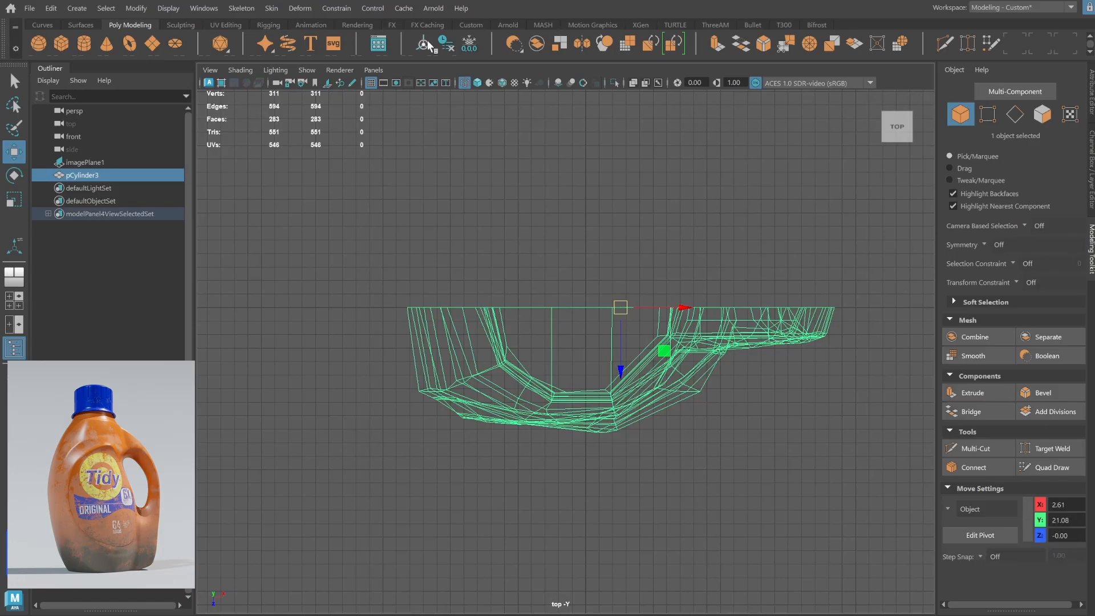
key("d")
key("v")
left_click_drag(619, 365, 614, 279)
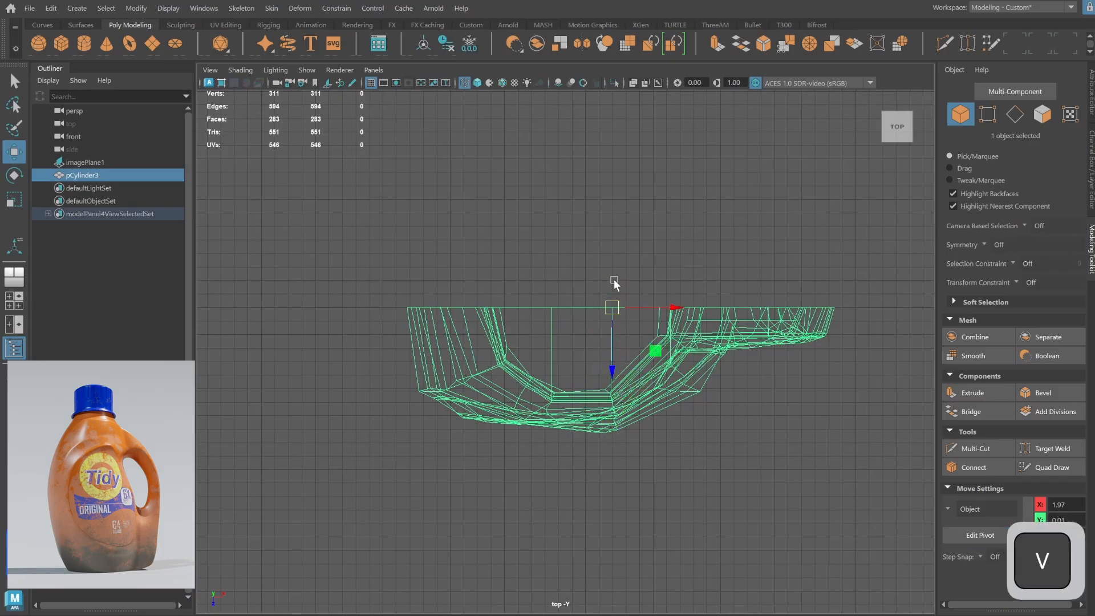
Duplicate the half bottle mirrored across the center line and select both halves.
mouse_move(614, 270)
right_mouse_down("shift")
mouse_move(589, 509)
mouse_move(629, 262)
mouse_move(615, 272)
right_mouse_up("shift")
key("ctrl+shift+d")
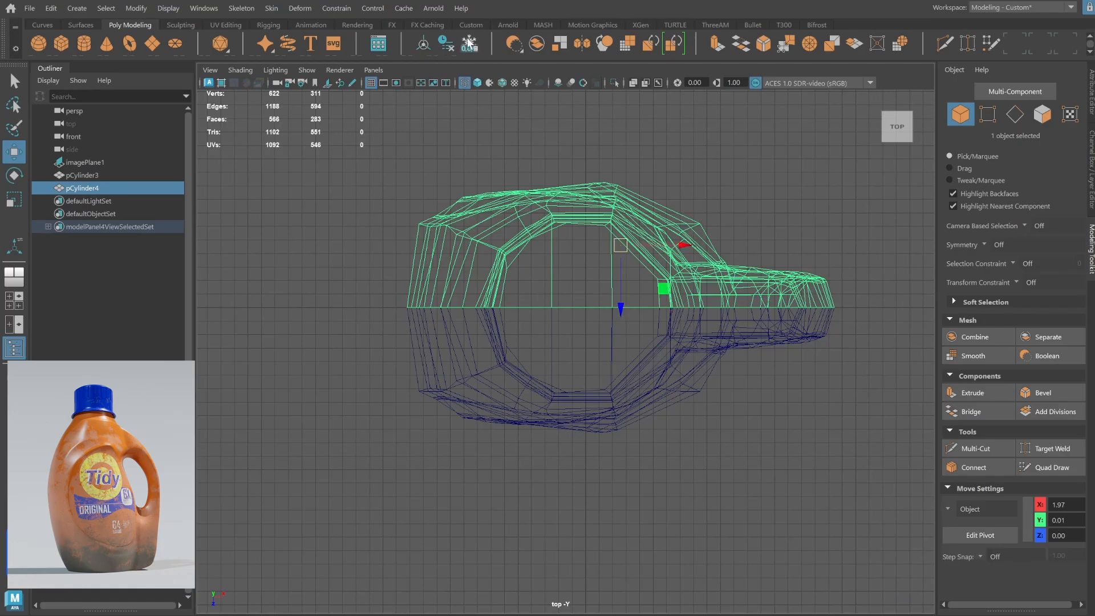
left_click(486, 288, "shift")
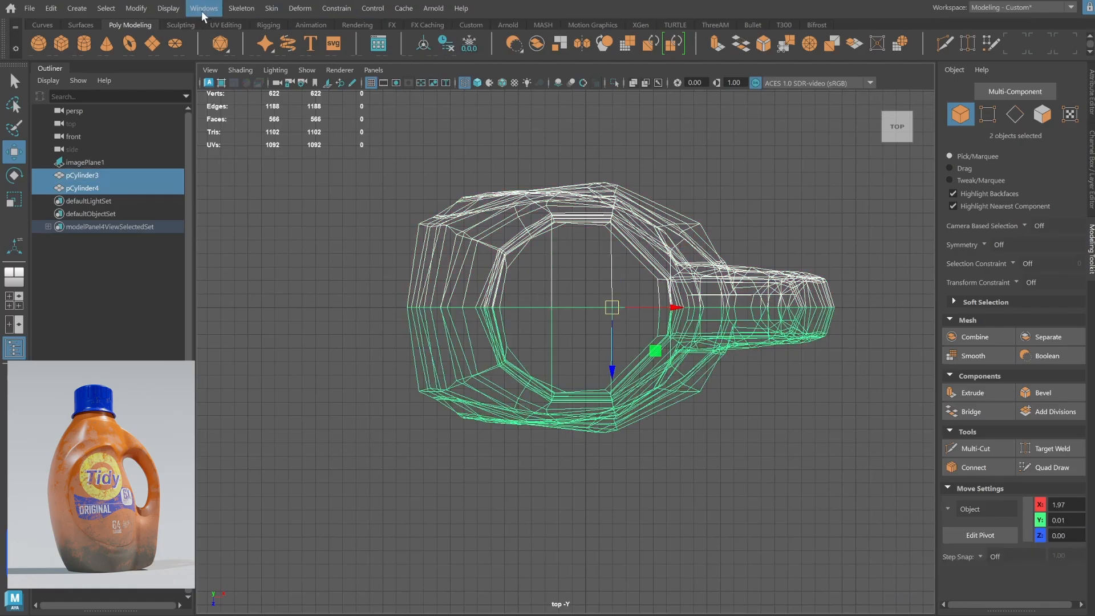
Combine the two halves into one mesh using the Modeling - Standard workspace and return to the Modeling - Custom workspace.
left_click(999, 7)
left_click(1004, 76)
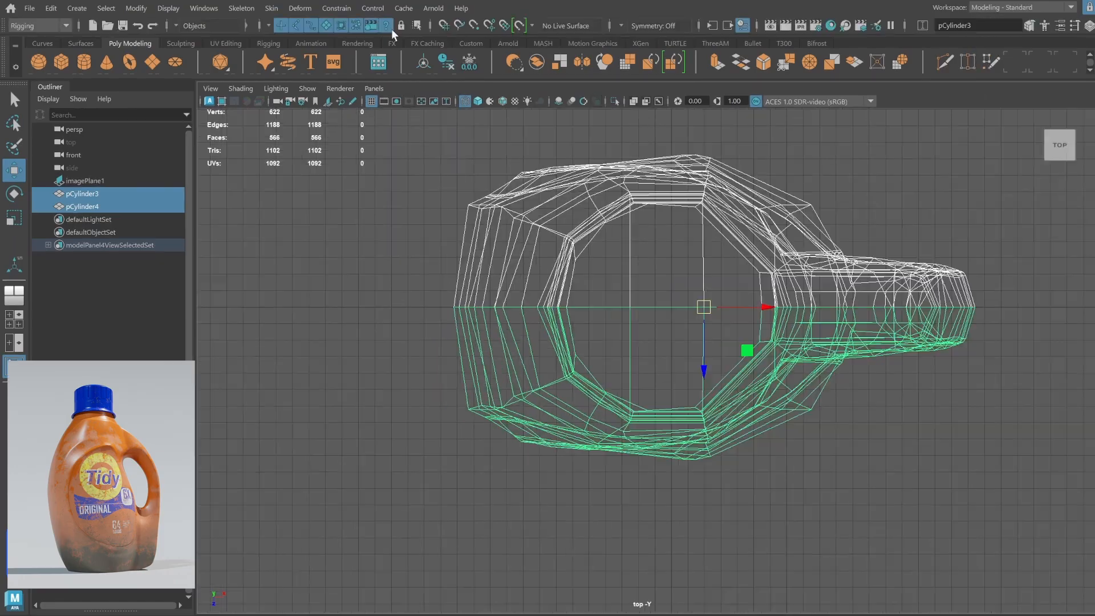
left_click(236, 15)
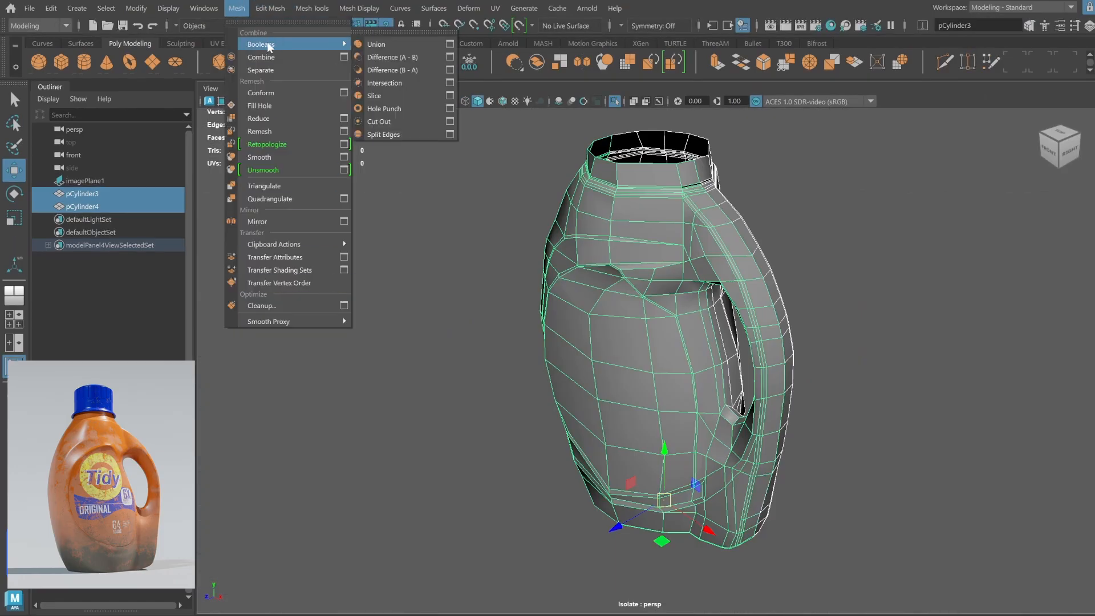
left_click(343, 54)
left_click(446, 62)
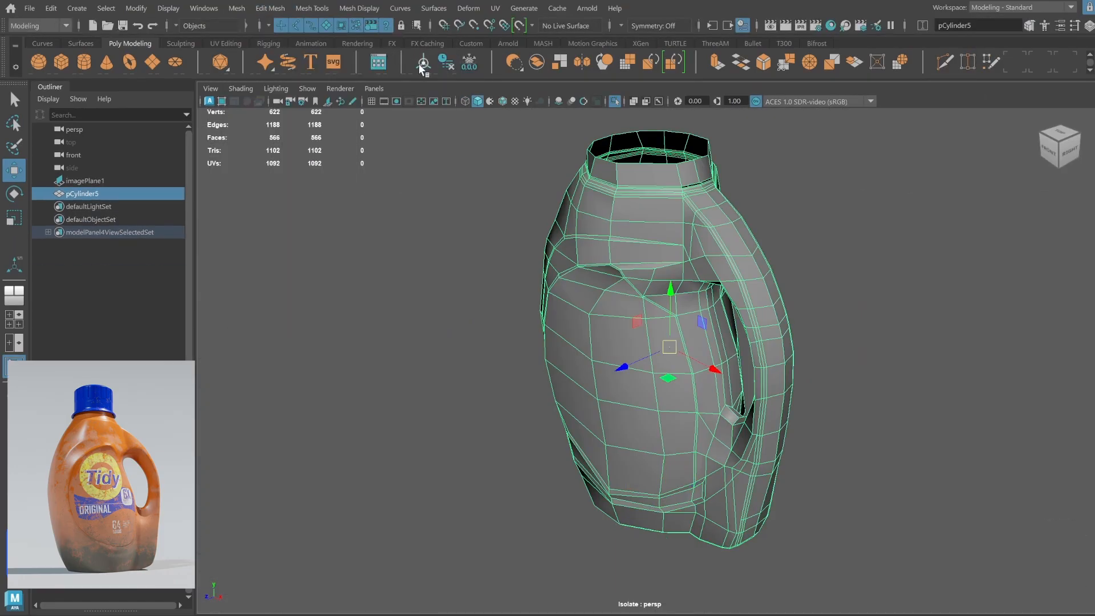
left_click(1021, 6)
left_click(1009, 52)
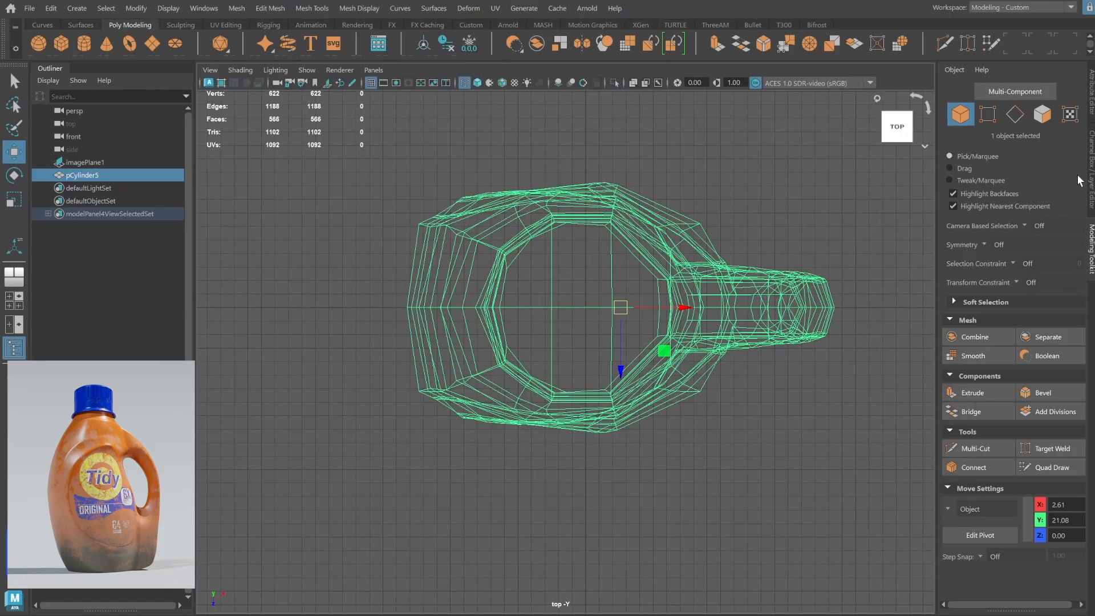
left_click(1092, 103)
left_click(1092, 170)
left_click(1092, 227)
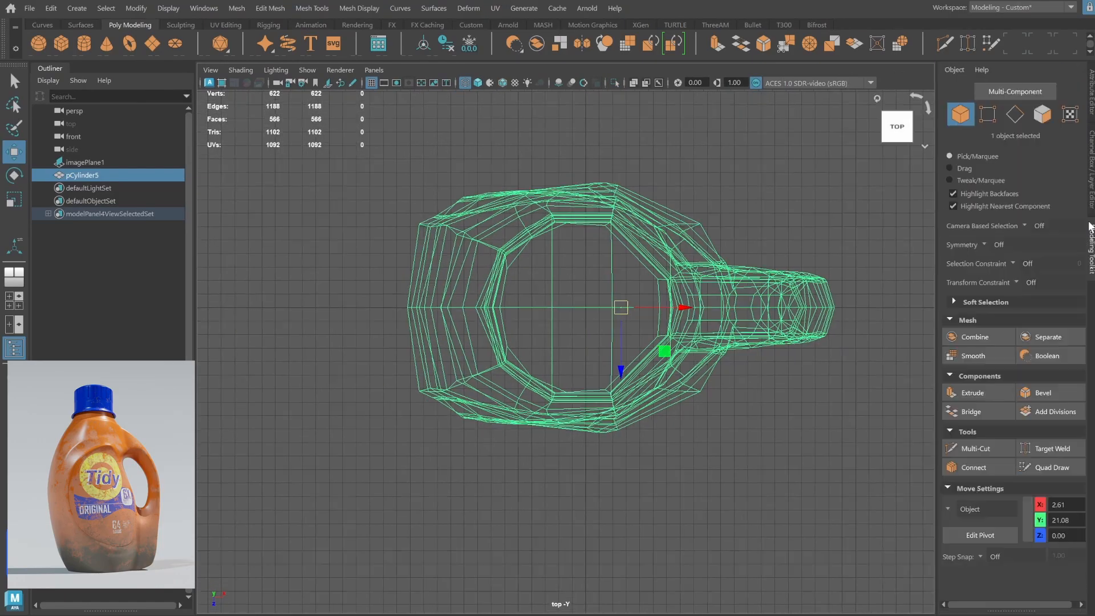
Merge the combined bottle's vertices with a distance threshold of 0.001 and return to object selection.
left_click(990, 114)
right_click_drag(697, 200, 751, 139, "shift")
key("space")
key("space")
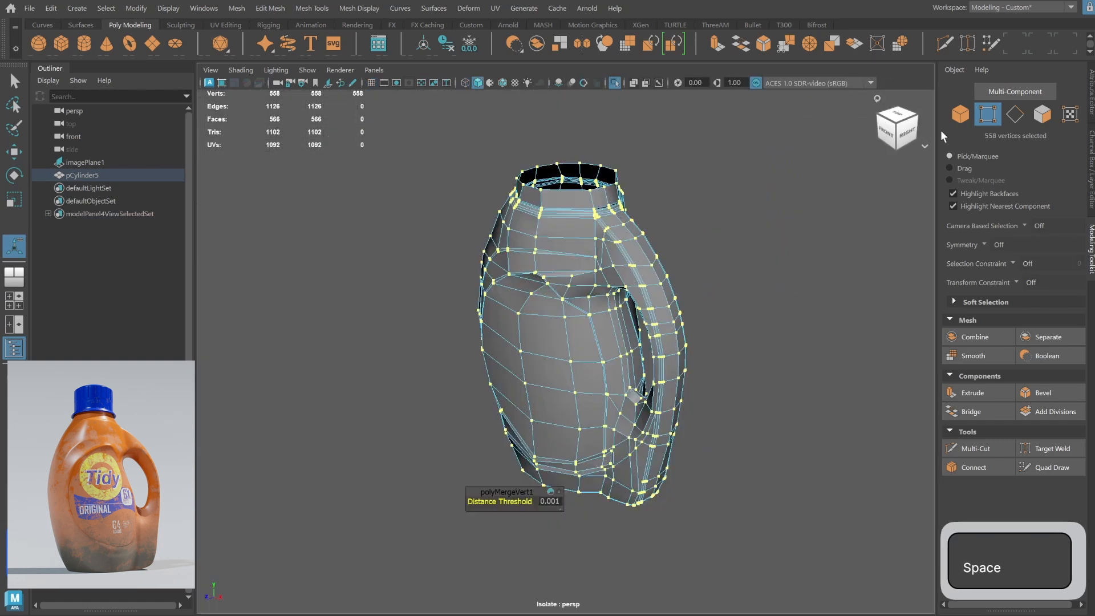
left_click(960, 116)
Examine the mirrored bottle's smoothed preview from several angles, especially the neck above the handle.
left_click_drag(787, 274, 590, 288, "alt")
key("3")
left_click(701, 255)
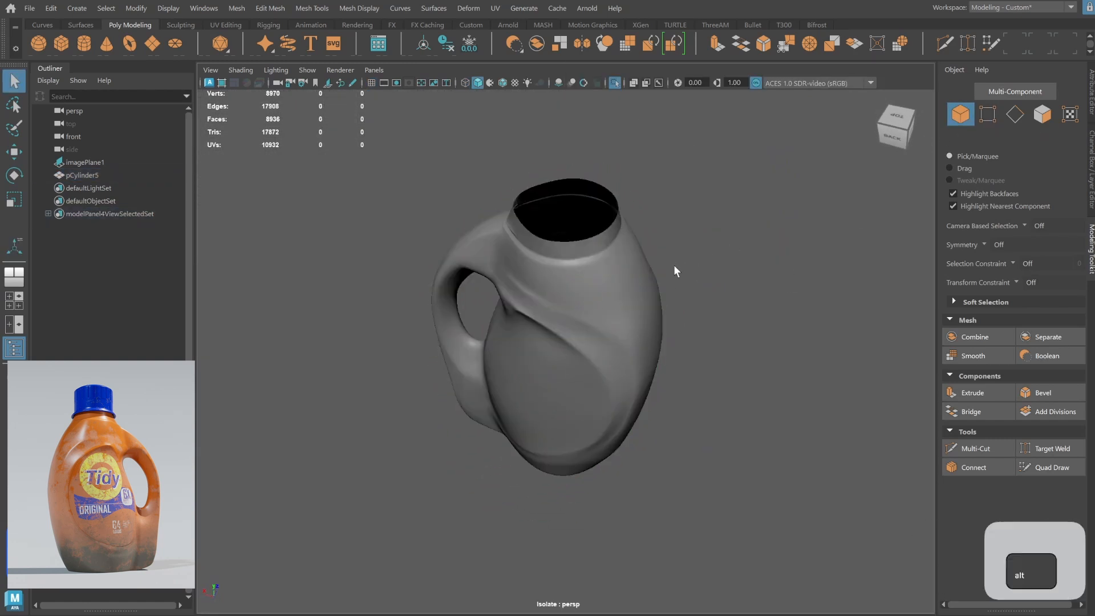
left_click_drag(674, 269, 593, 278, "alt")
middle_click_drag(592, 278, 588, 343, "alt")
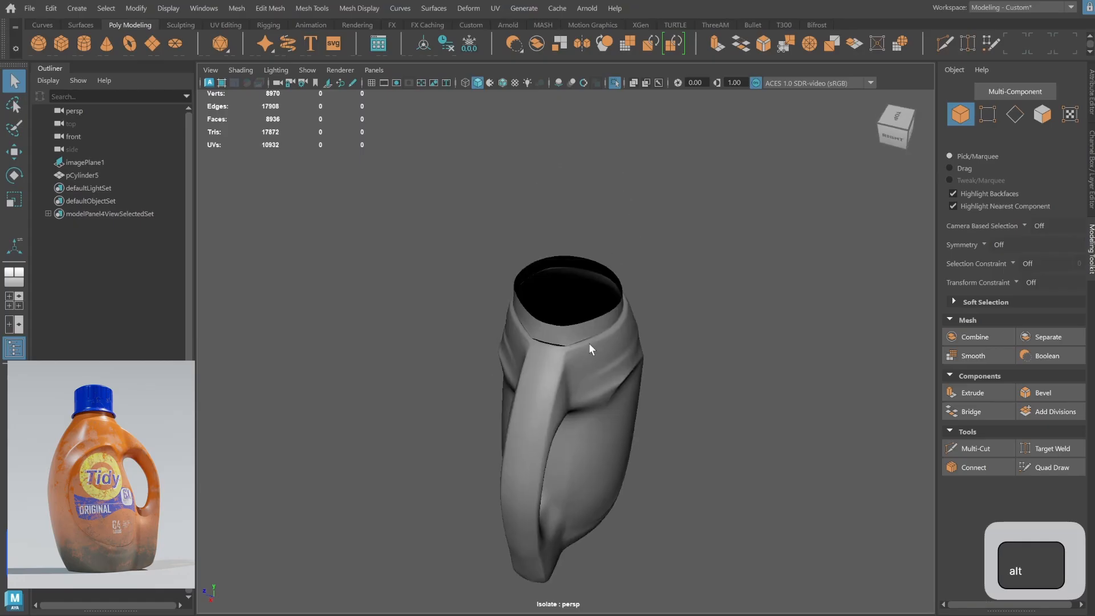
left_click_drag(589, 343, 548, 336, "alt")
left_click_drag(466, 321, 594, 268, "alt")
right_click_drag(605, 265, 699, 262, "alt")
middle_click_drag(642, 259, 556, 392, "alt")
Bridge the two open edge pairs across the gap between the bottle's neck and the top of the handle.
left_click(563, 365)
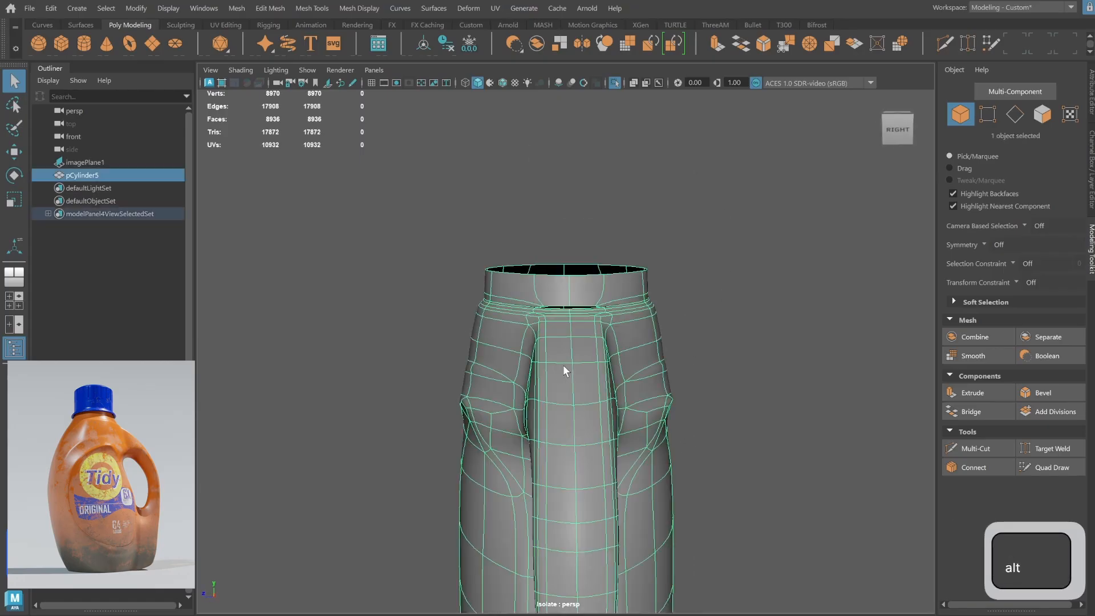
key("1")
right_click_drag(569, 344, 771, 314, "alt")
left_click_drag(771, 314, 719, 317, "alt")
left_click_drag(796, 283, 741, 303, "alt")
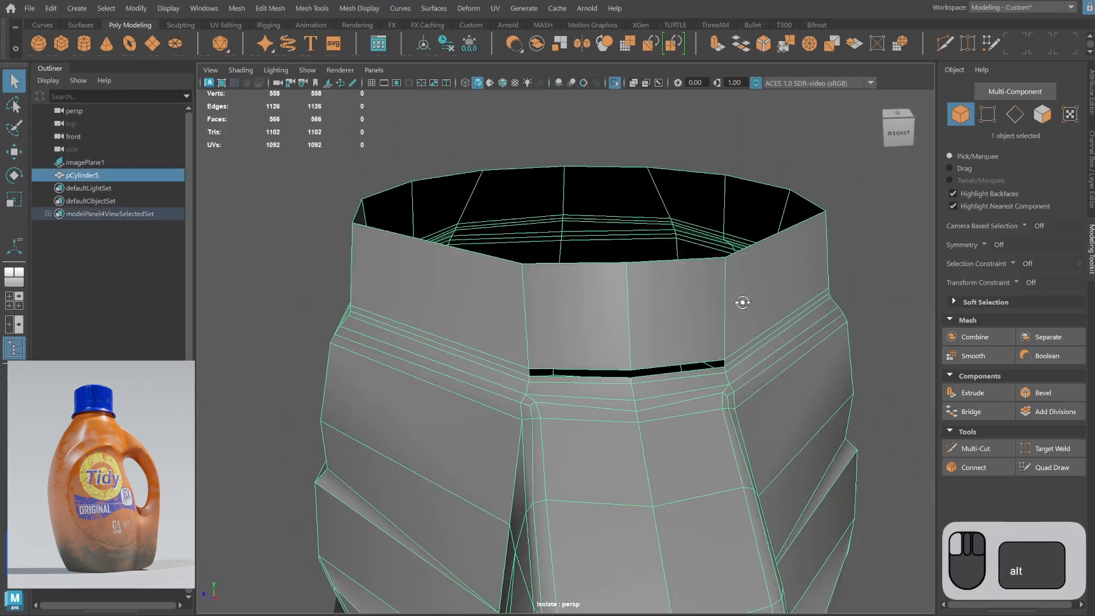
right_click_drag(741, 303, 859, 286, "alt")
left_click(1015, 113)
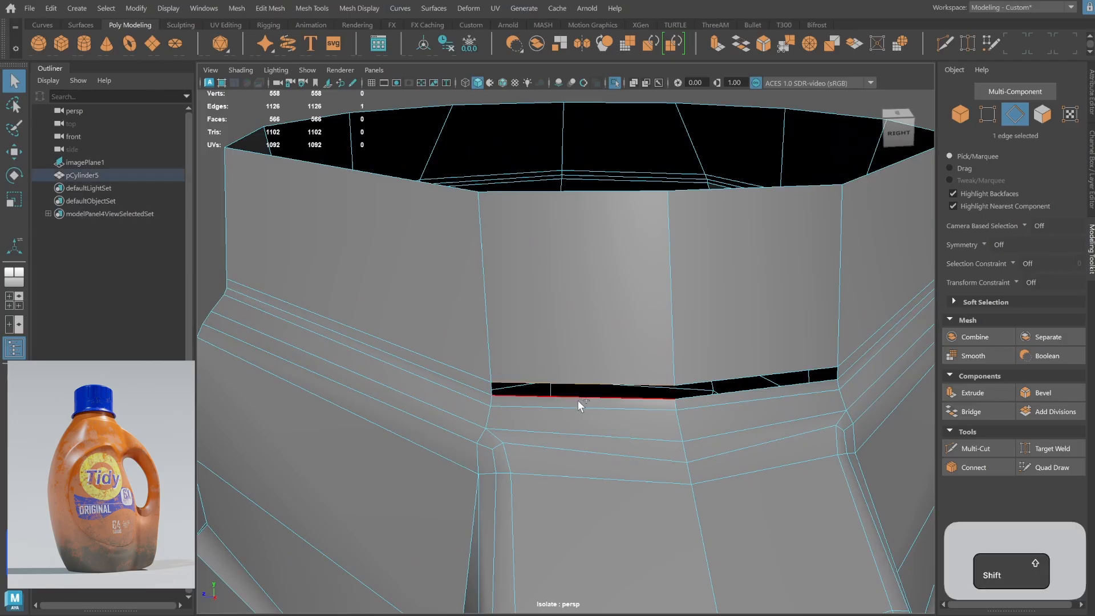
left_click(577, 401, "shift")
right_click_drag(591, 403, 570, 539, "shift")
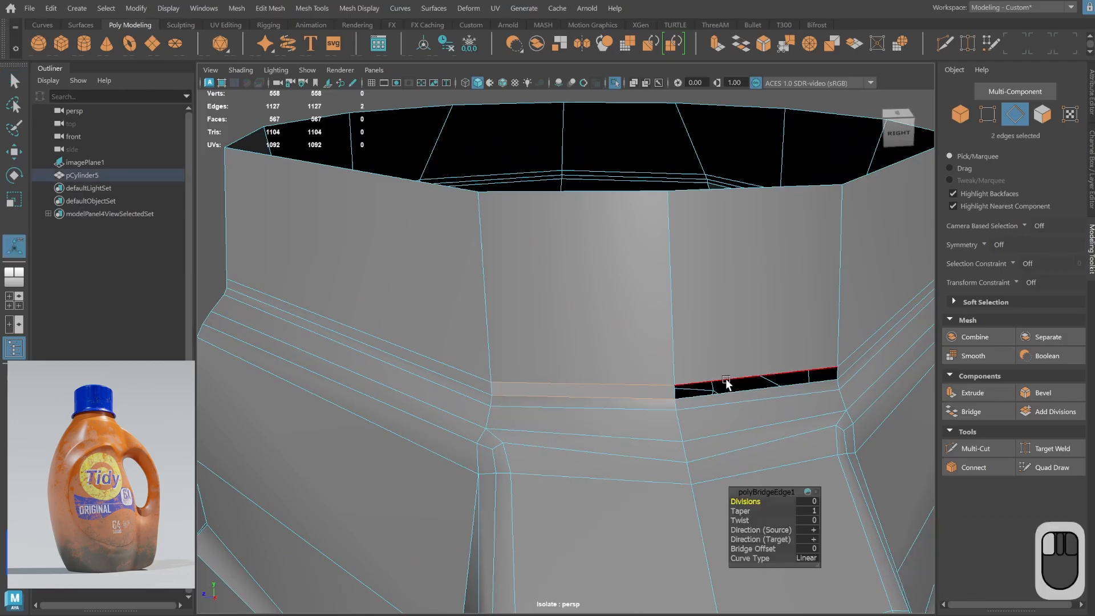
left_click(726, 382)
left_click(726, 393, "shift")
key("shift+g")
Examine the bridged neck and the whole bottle's smoothed surface from several sides.
key("3")
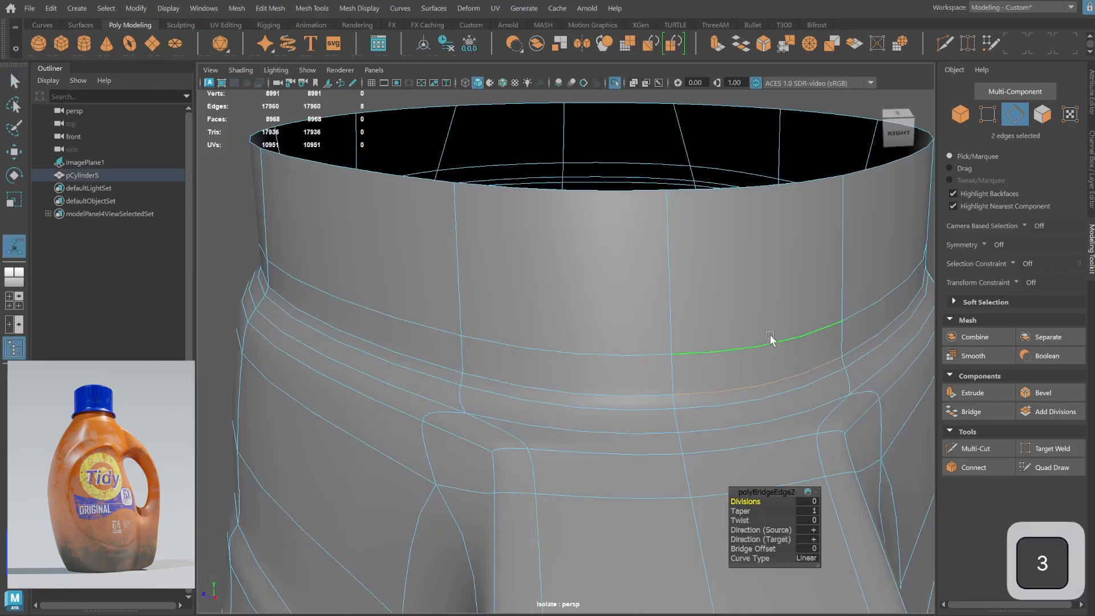
right_click_drag(770, 340, 330, 391, "alt")
left_click_drag(329, 392, 872, 215, "alt")
left_click(959, 116)
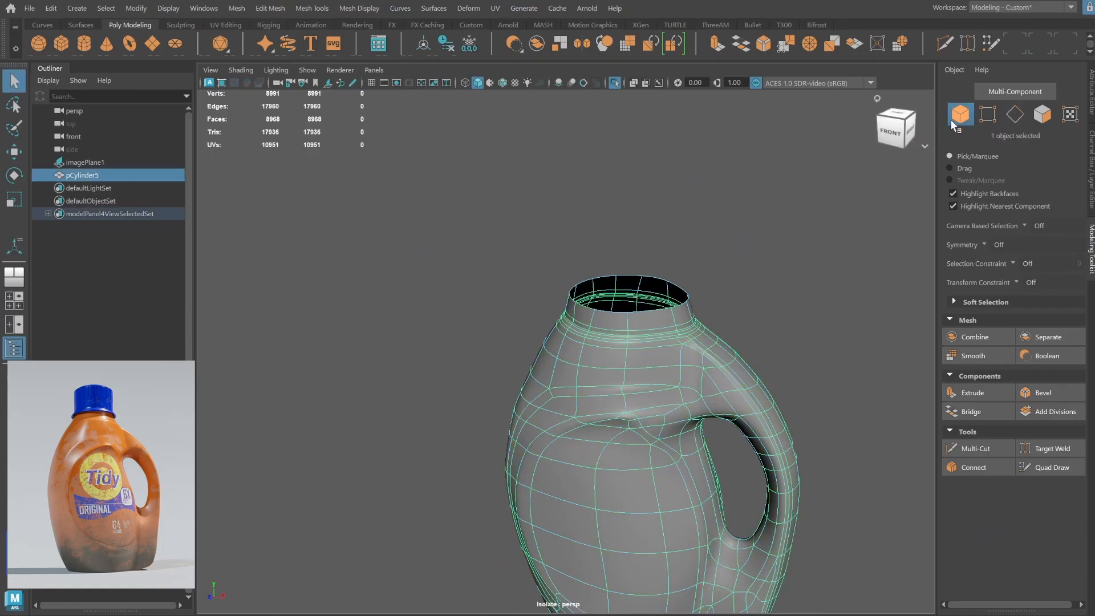
left_click(722, 426)
left_click_drag(721, 426, 657, 345, "alt")
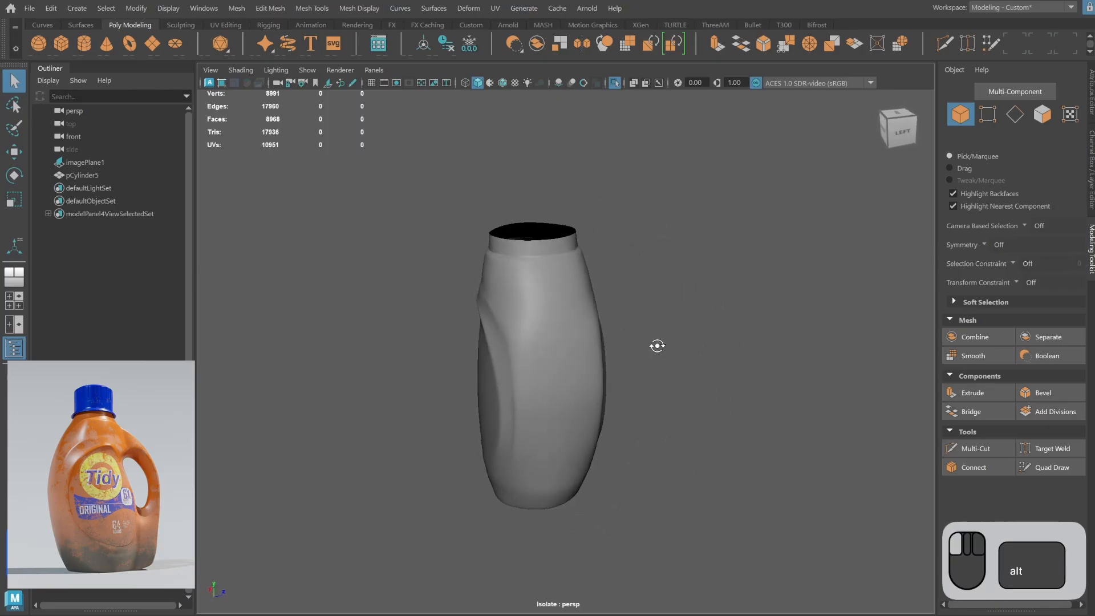
left_click(591, 377)
right_click_drag(591, 378, 765, 310, "alt")
left_click_drag(765, 310, 567, 323, "alt")
left_click(744, 310)
left_click(568, 323)
Try deleting the vertical edge loop on the bottle's side opposite the handle and undo the deletion.
key("1")
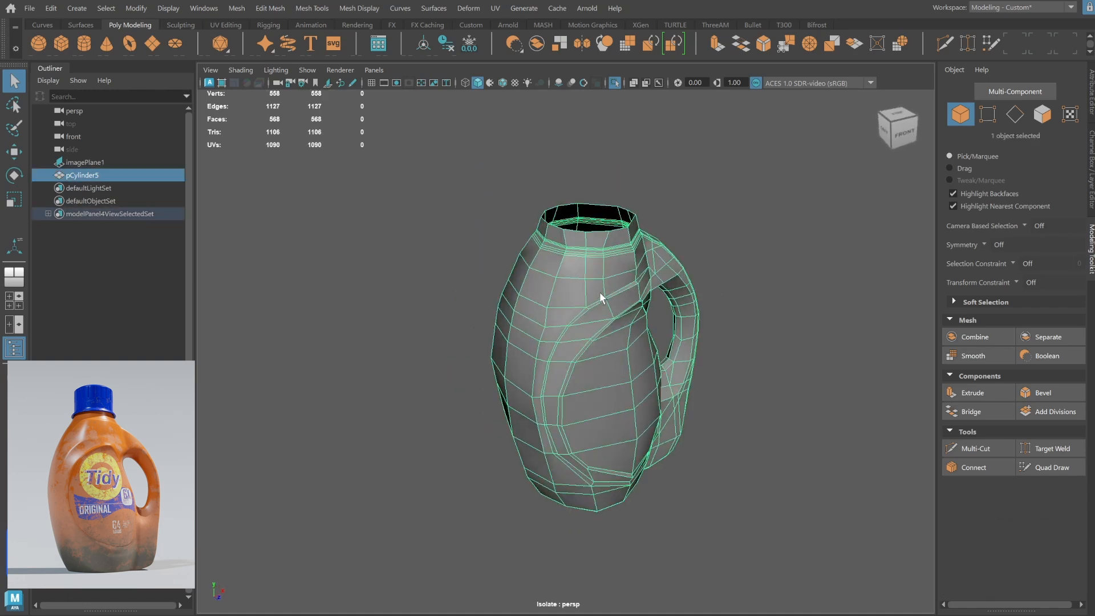
left_click_drag(574, 274, 589, 293, "alt")
left_click_drag(442, 329, 399, 308, "alt")
double_click(563, 253)
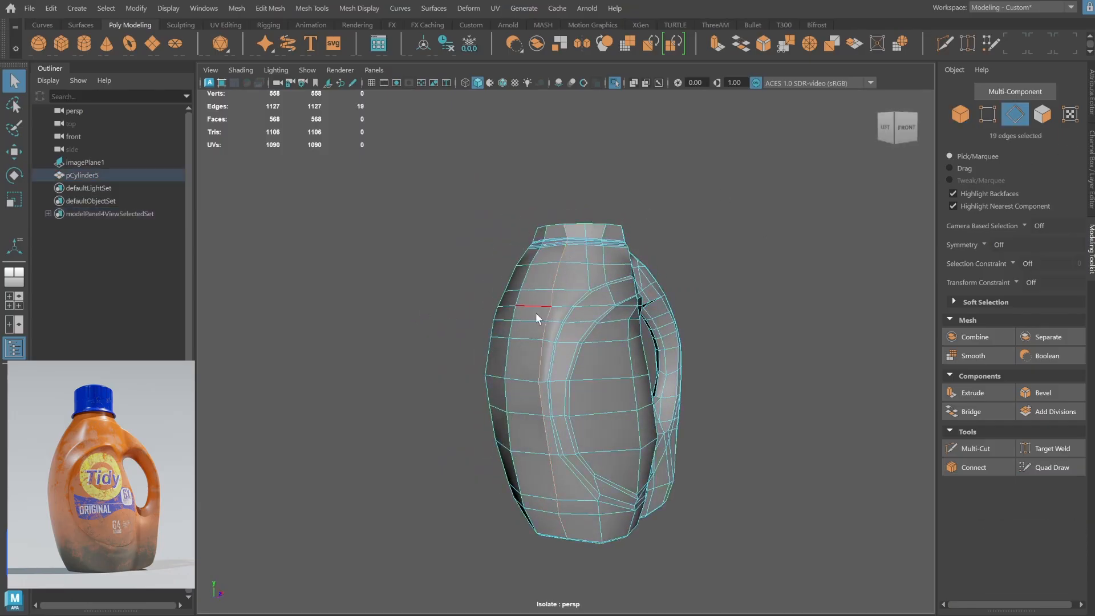
left_click_drag(535, 313, 542, 371, "alt")
key("3")
key("ctrl+Delete")
key("ctrl+z")
Move the mirrored pair of vertical edge loops opposite the handle outward along X to about -9.37 in the top view.
left_click_drag(608, 350, 635, 338, "alt")
key("r")
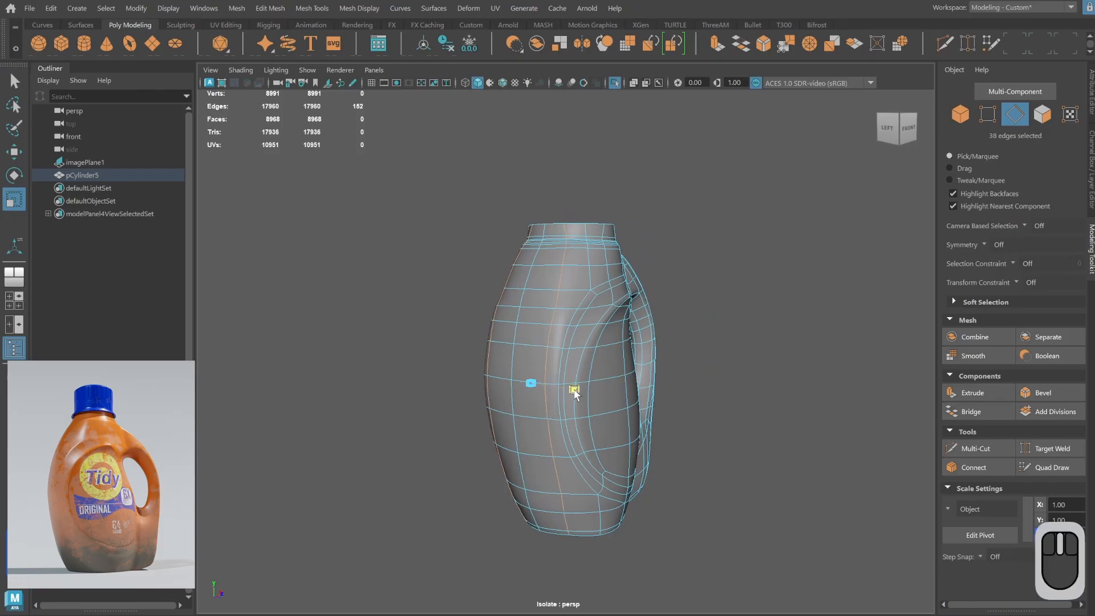
left_click_drag(560, 392, 752, 342, "alt")
key("space")
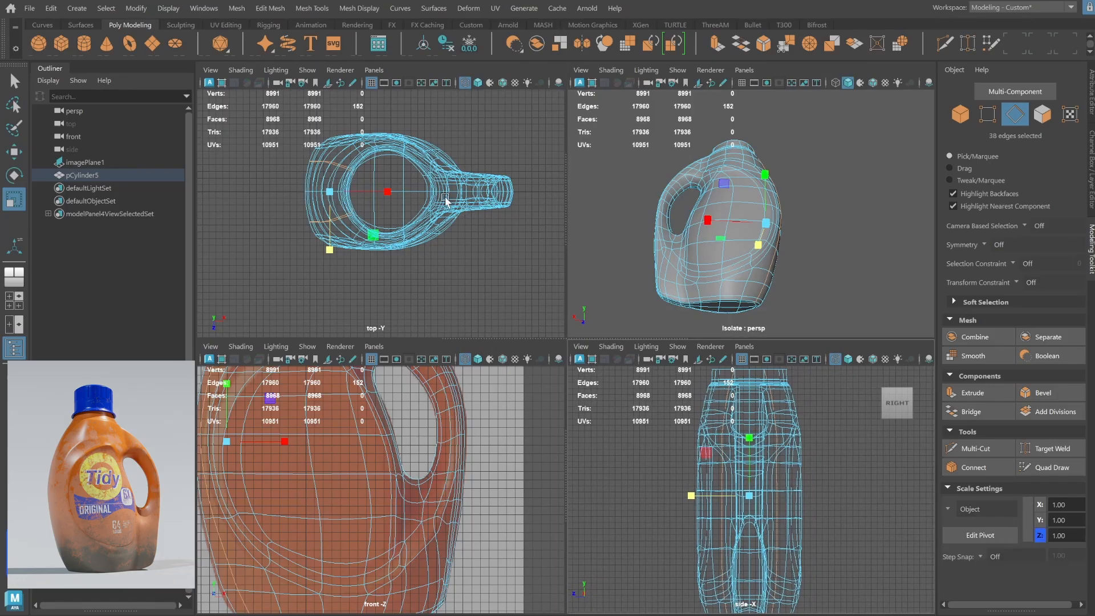
key("space")
right_click_drag(474, 214, 587, 260, "alt")
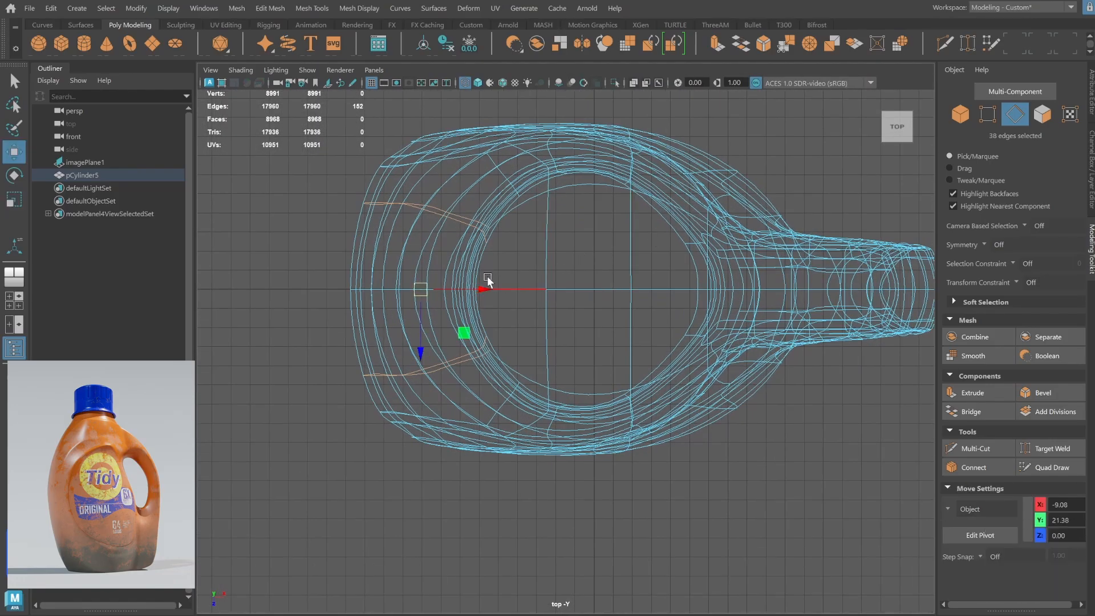
left_click_drag(483, 289, 477, 293)
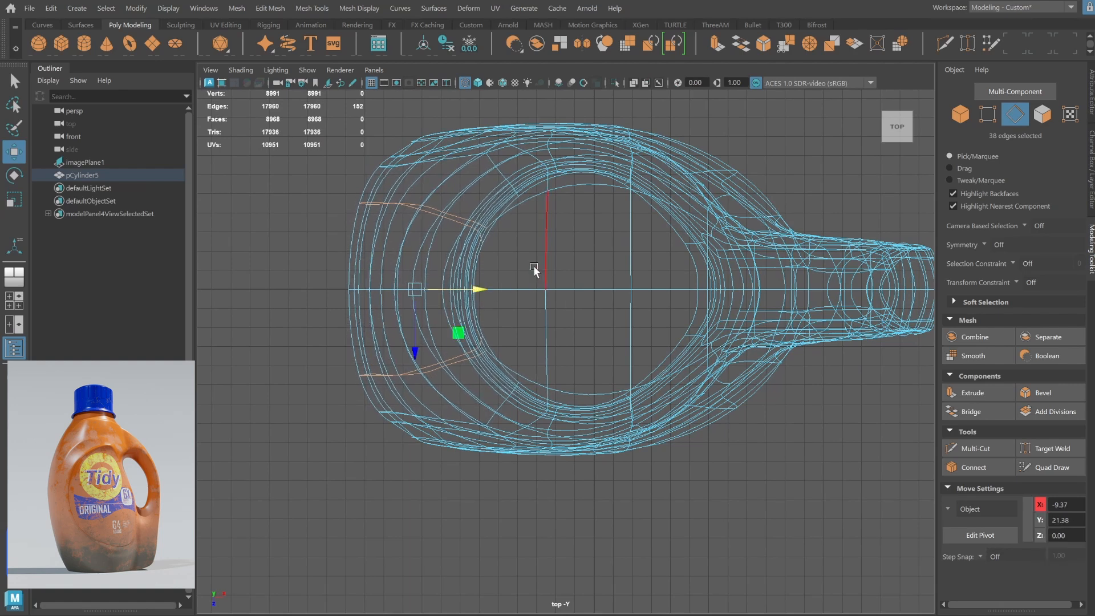
Check the adjusted bottle's smoothed shape from the side and front.
key("space")
key("space")
mouse_move(683, 249)
left_mouse_down("alt")
mouse_move(643, 307)
mouse_move(714, 286)
mouse_move(607, 281)
mouse_move(699, 261)
left_mouse_up("alt")
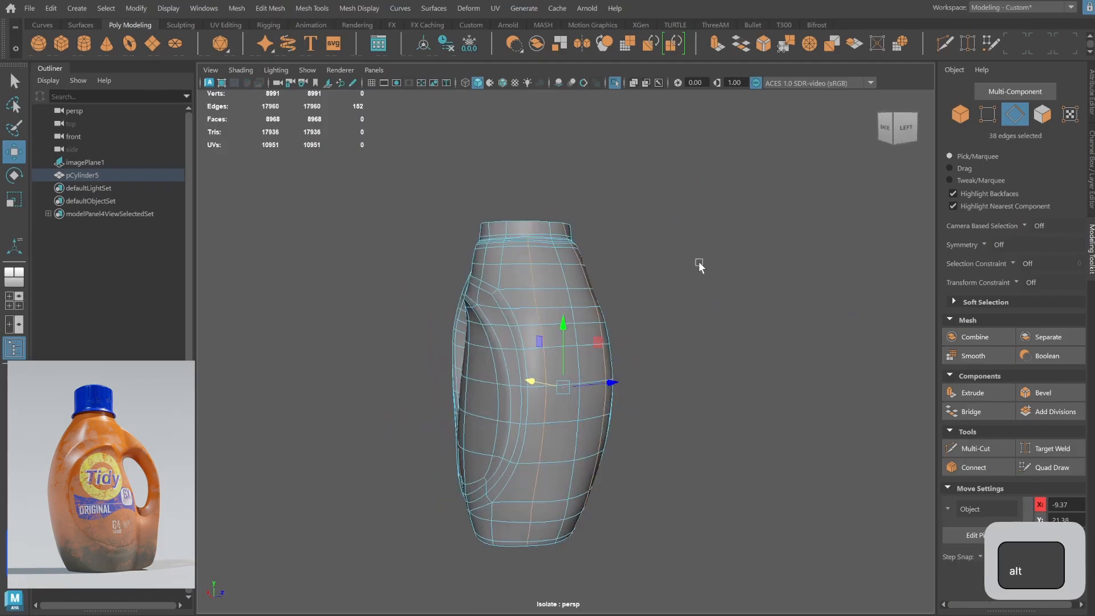
left_click(960, 114)
left_click(800, 288)
left_click_drag(799, 288, 736, 298, "alt")
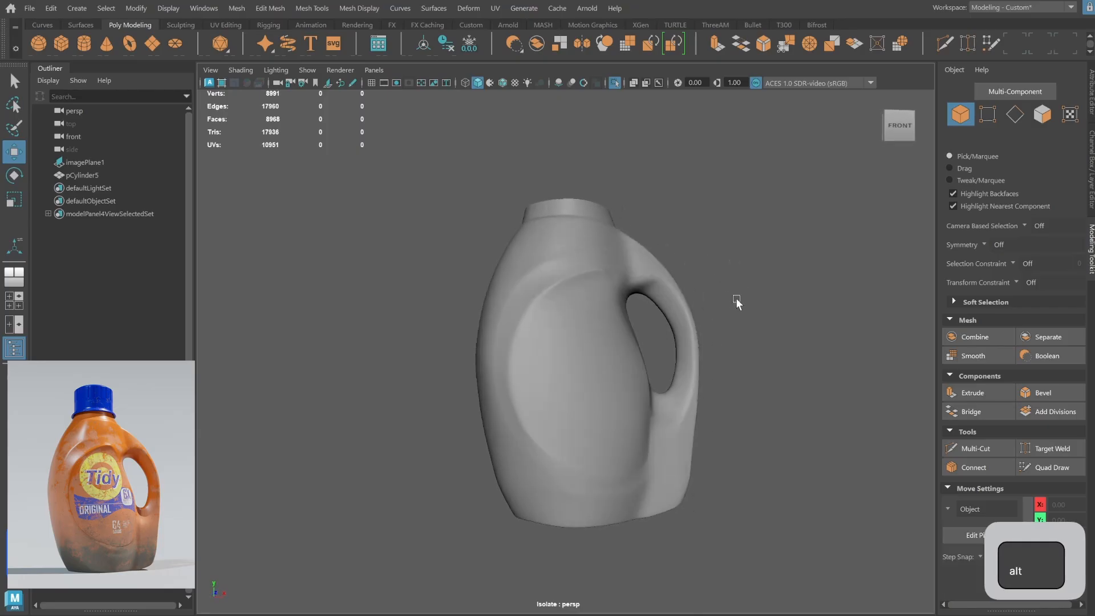
left_click(647, 394)
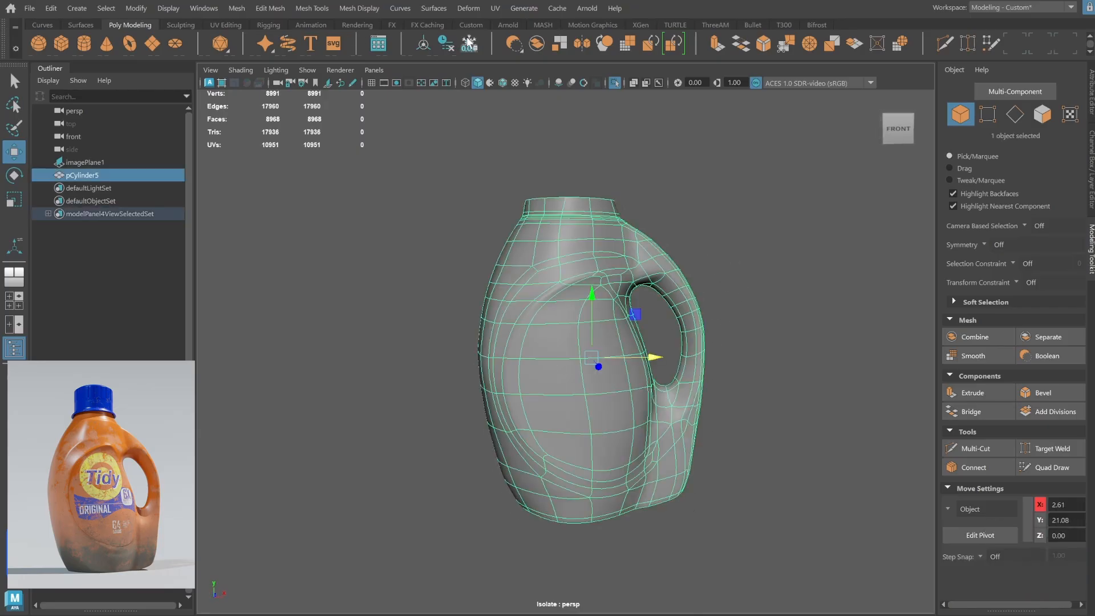
Run the mesh Cleanup on the bottle to select its n-gons and show the unsmoothed mesh below the handle.
key("q")
left_click(236, 9)
left_click(329, 303)
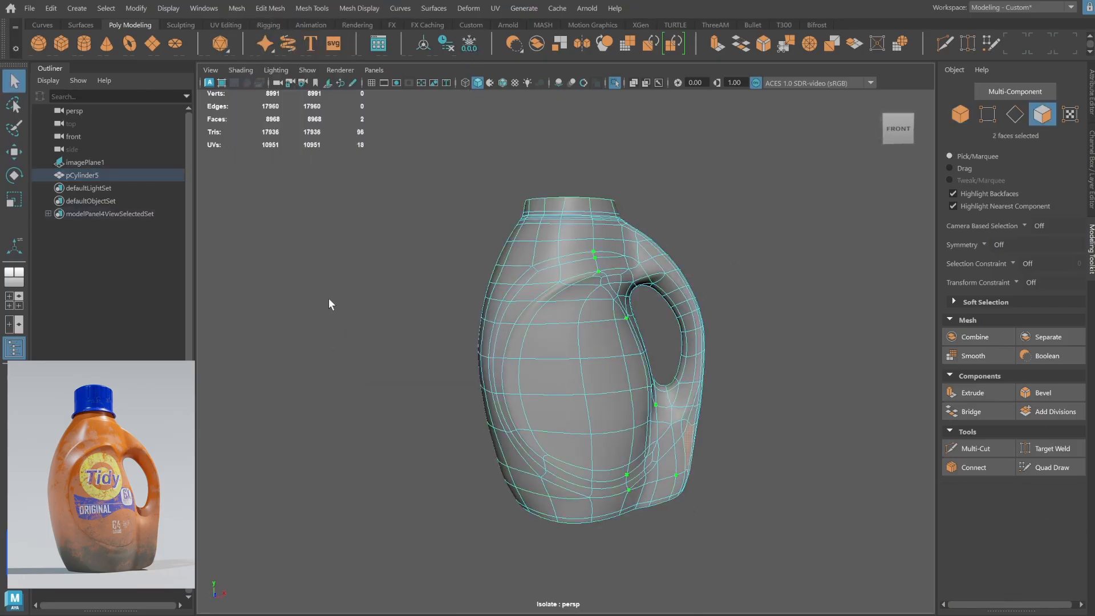
left_click_drag(711, 263, 626, 245, "alt")
middle_click_drag(665, 363, 639, 326, "alt")
right_click_drag(638, 327, 871, 327, "alt")
key("1")
middle_click_drag(749, 349, 656, 256, "alt")
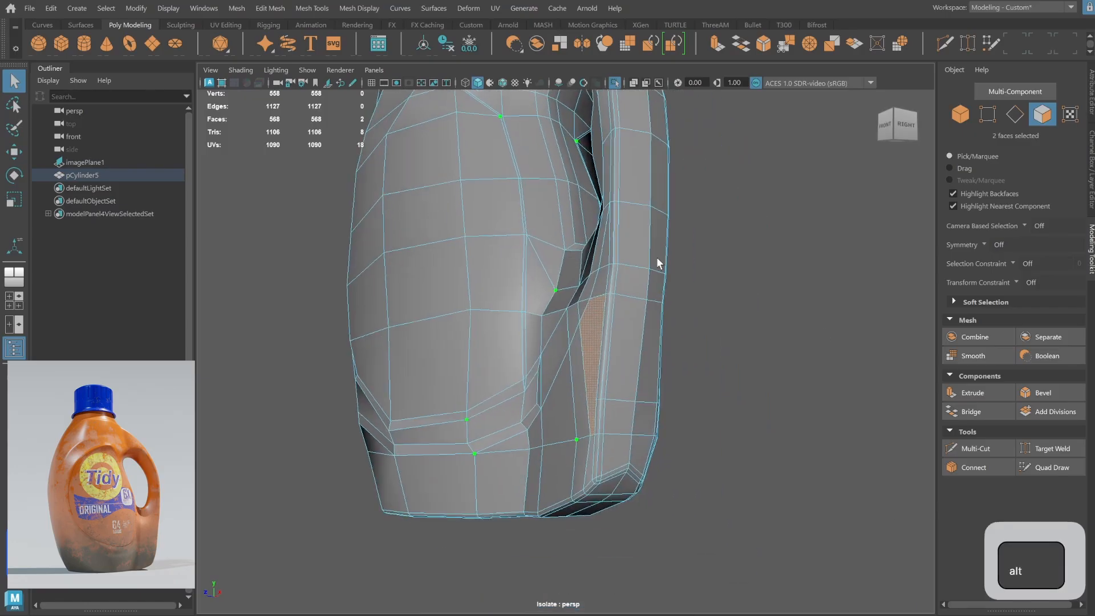
Cut new edges with Multi-Cut across the n-gon area below the handle on the bottle's front.
left_click_drag(711, 280, 756, 281, "alt")
left_click(963, 116)
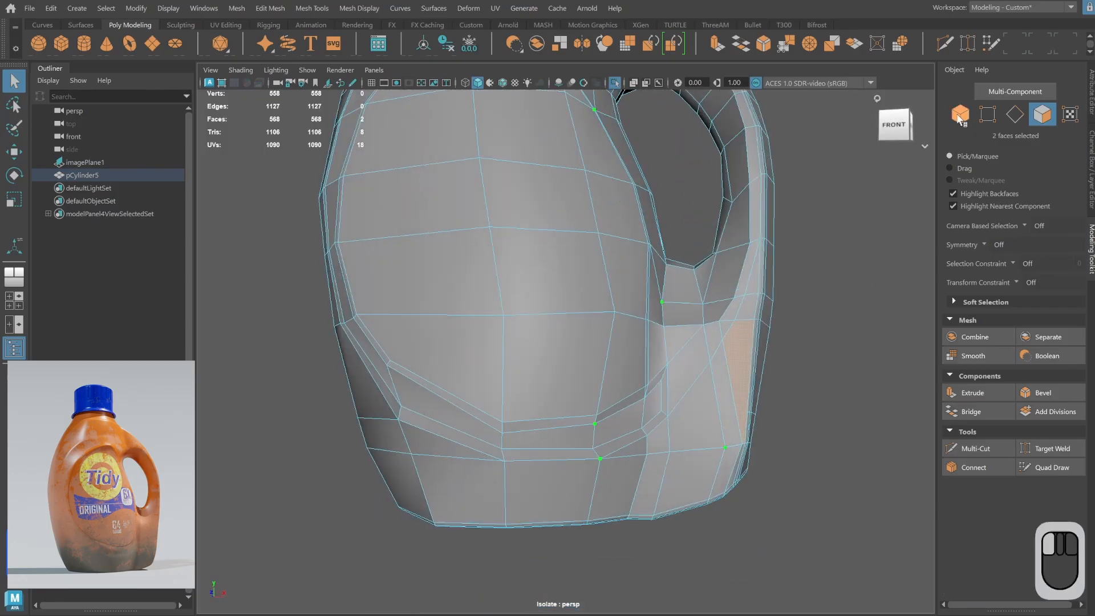
right_click_drag(750, 341, 665, 288, "shift")
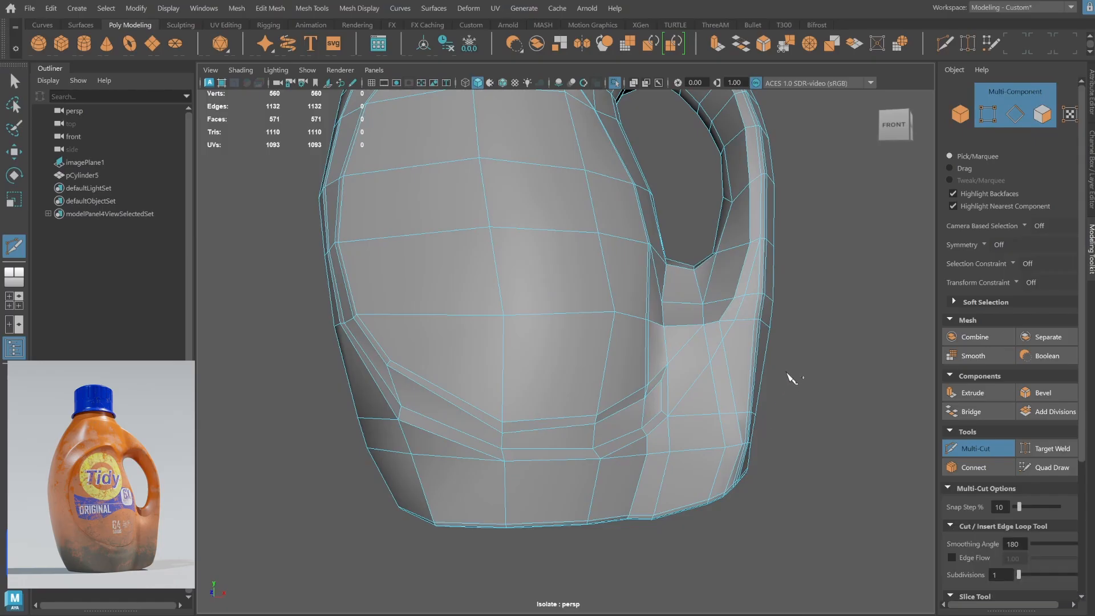
Cut matching edges across the n-gon below the handle on the bottle's back and restore the smoothed display.
left_click_drag(787, 373, 557, 381, "alt")
middle_click_drag(557, 380, 614, 384, "alt")
right_click_drag(614, 383, 660, 430, "alt")
left_click_drag(660, 431, 710, 425, "alt")
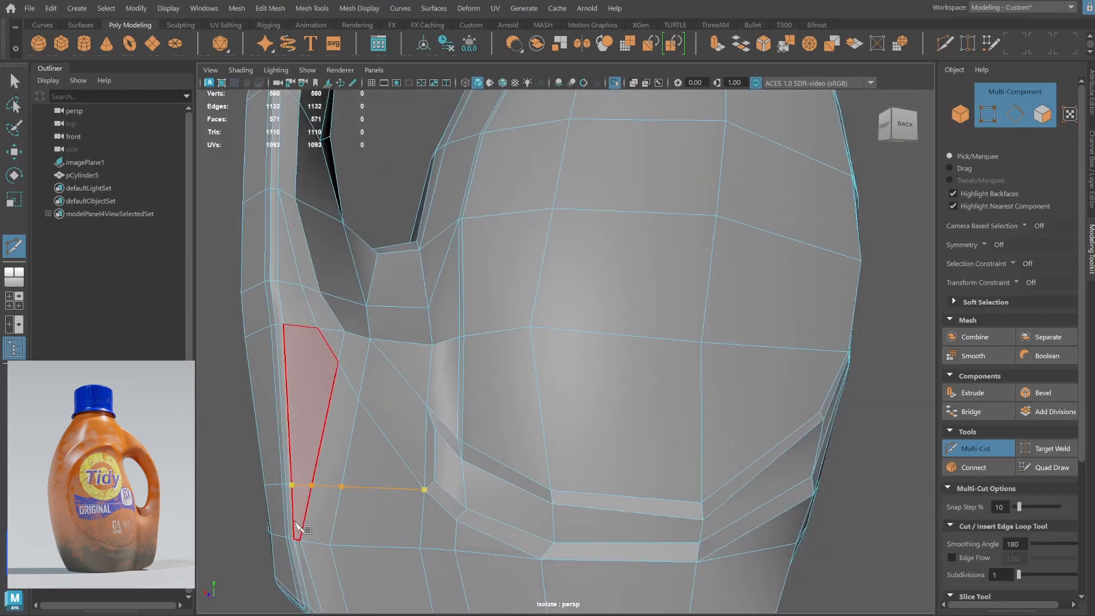
key("q")
left_click(961, 116)
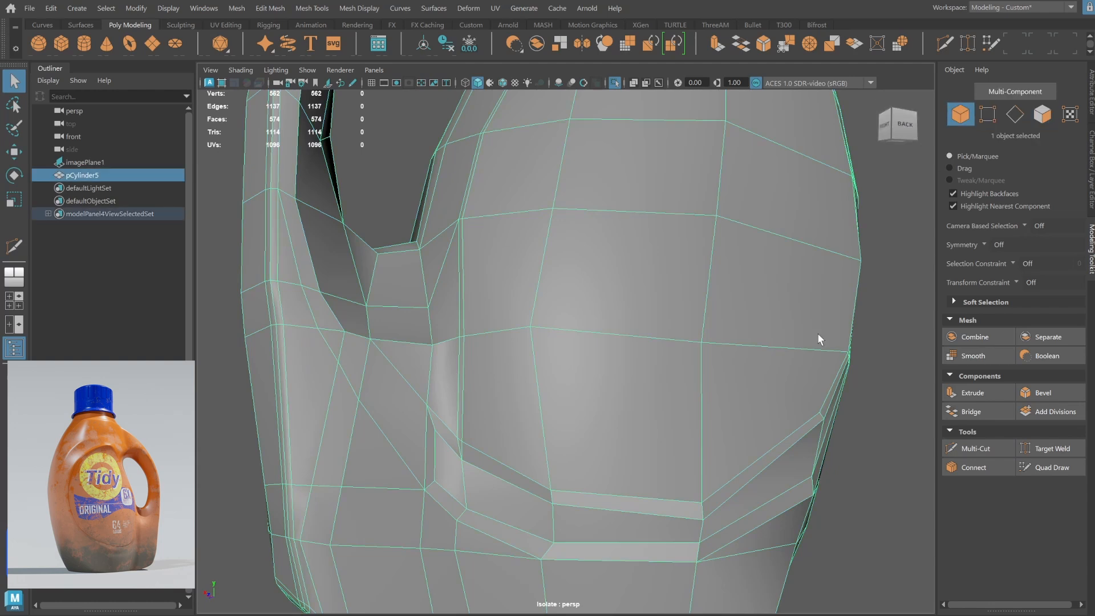
key("3")
right_click_drag(797, 377, 285, 518, "alt")
left_click_drag(423, 455, 494, 466, "alt")
Create a polygon cylinder and raise it along Y onto the reference image's blue cap in the front view.
key("space")
key("space")
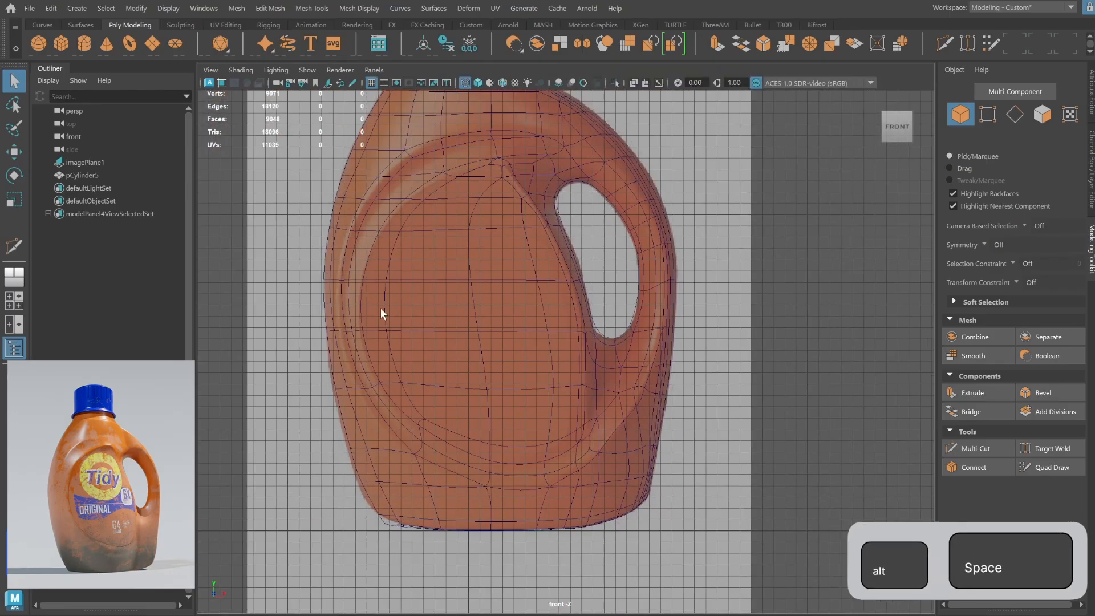
right_click_drag(382, 308, 430, 347, "alt")
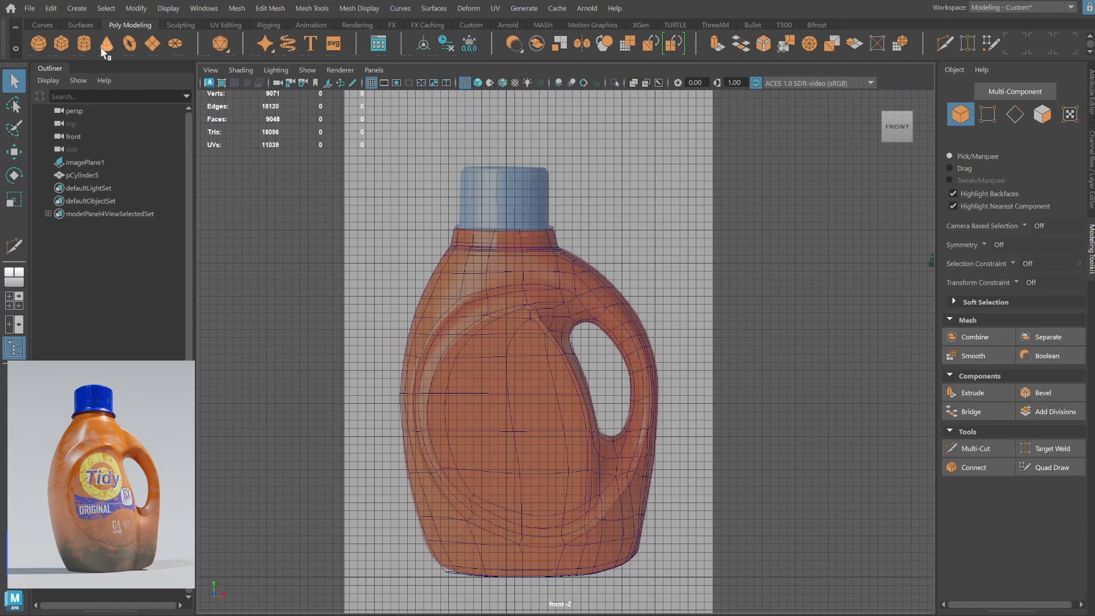
left_click(84, 44)
key("w")
left_click_drag(506, 515, 495, 210)
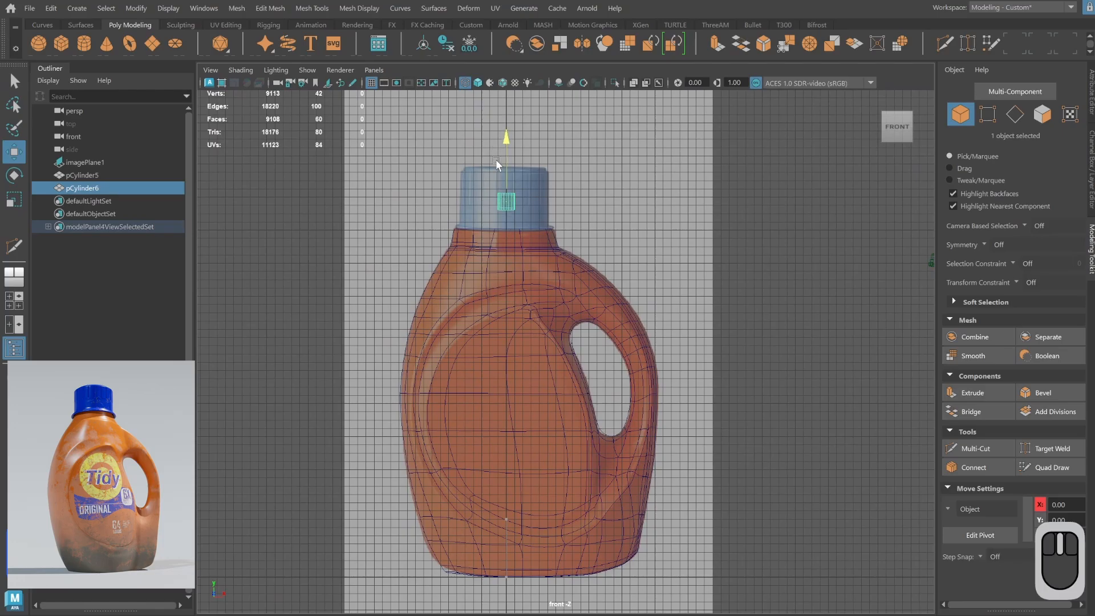
Scale the cylinder to about 5.49 in X and 4.96 in Y and align it with the reference cap's outline.
right_click_drag(495, 159, 761, 194, "alt")
middle_click_drag(762, 194, 561, 358, "alt")
right_click_drag(561, 358, 648, 321, "alt")
key("r")
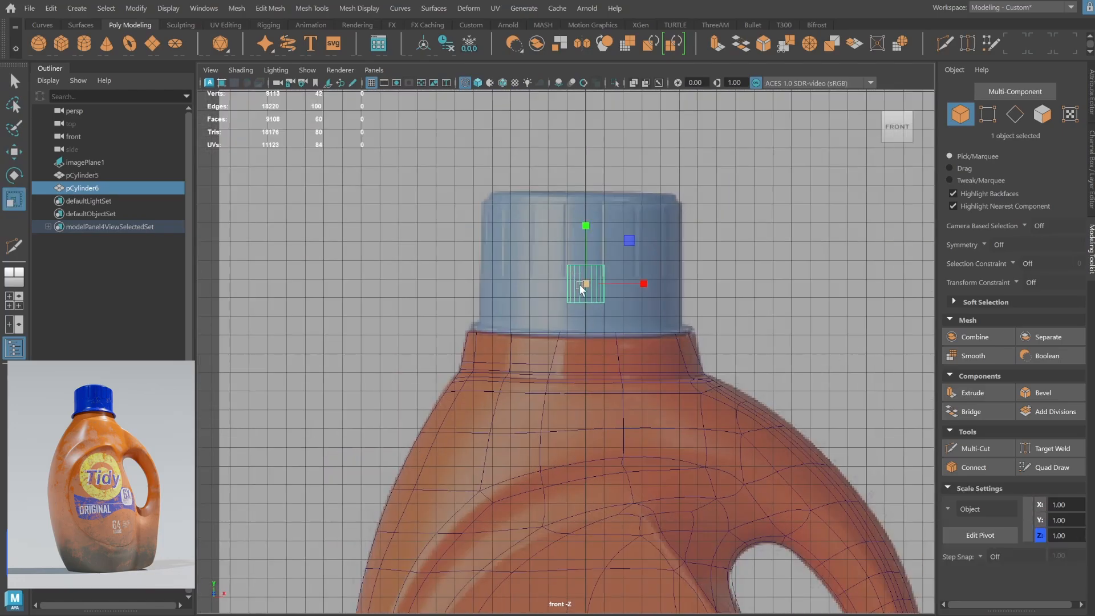
left_click_drag(580, 284, 704, 239)
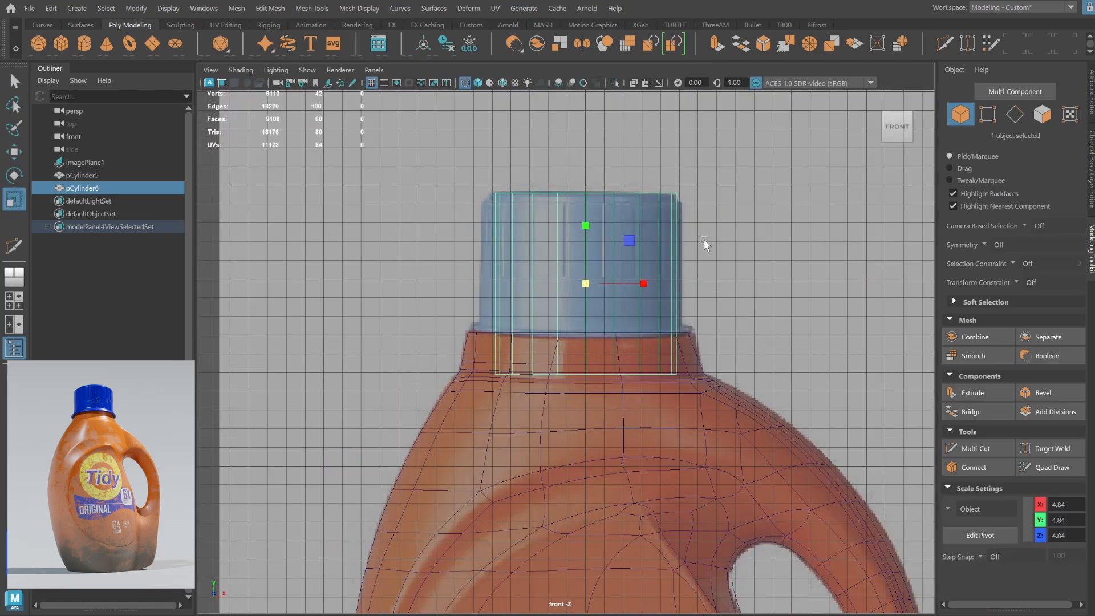
key("w")
left_click_drag(649, 284, 606, 280)
key("r")
left_click_drag(575, 225, 573, 238)
Bevel the edge loop around the cap cylinder's top with fraction 0.2 and 2 segments.
left_click(1018, 117)
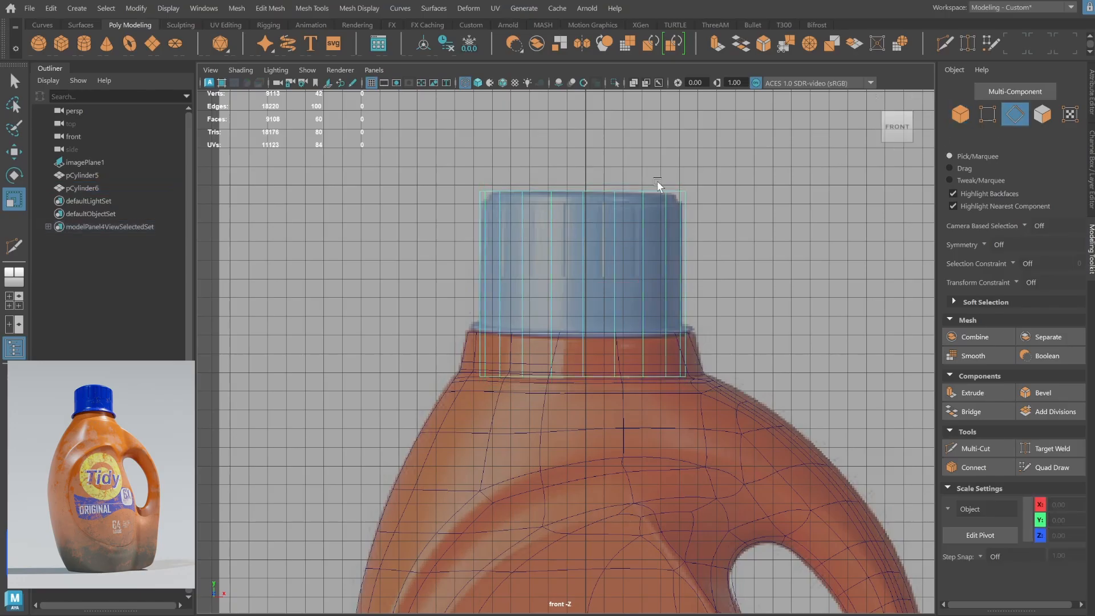
double_click(631, 194)
right_click_drag(702, 178, 689, 202, "shift")
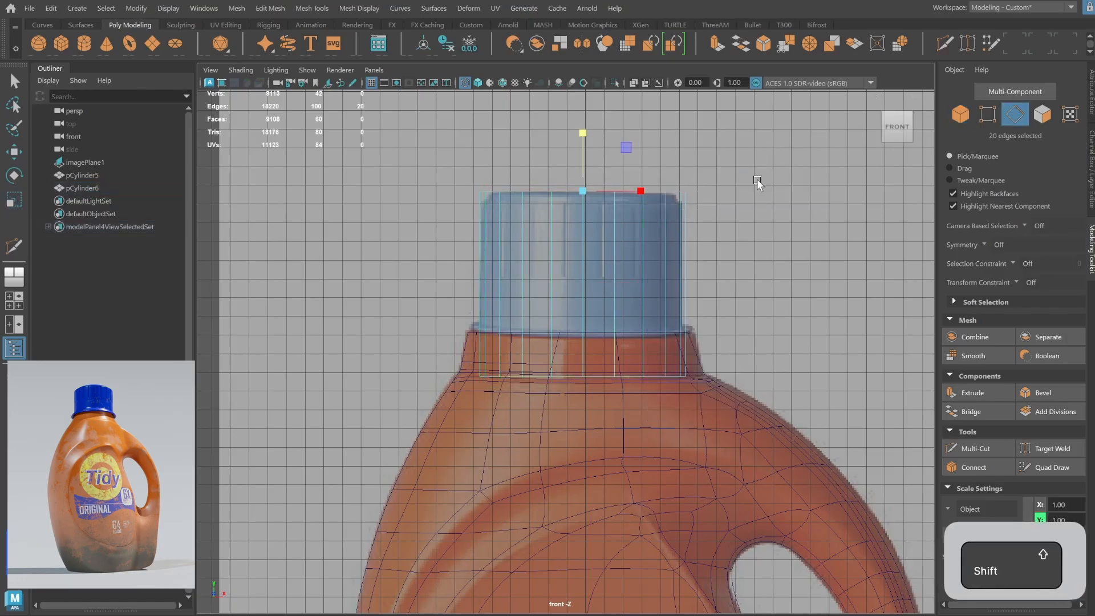
left_click(746, 512)
middle_click_drag(746, 511, 754, 500)
left_click(745, 502)
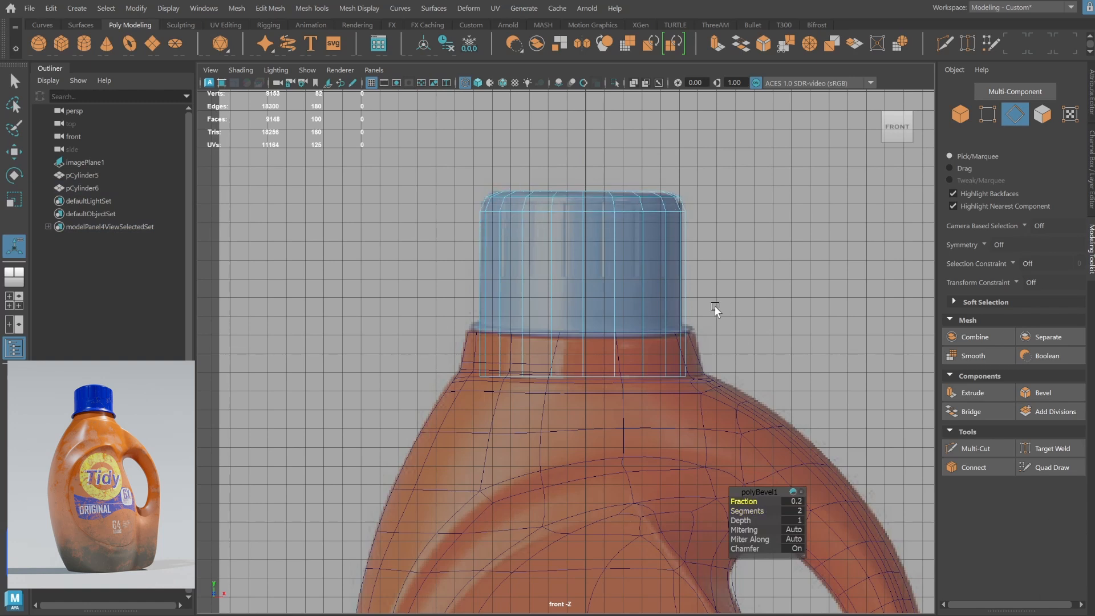
Bevel an upper edge loop on the cap's rounded top with fraction 0.2 and 1 segment.
middle_click_drag(654, 295, 667, 354, "alt")
right_click_drag(667, 355, 968, 210, "alt")
double_click(497, 176)
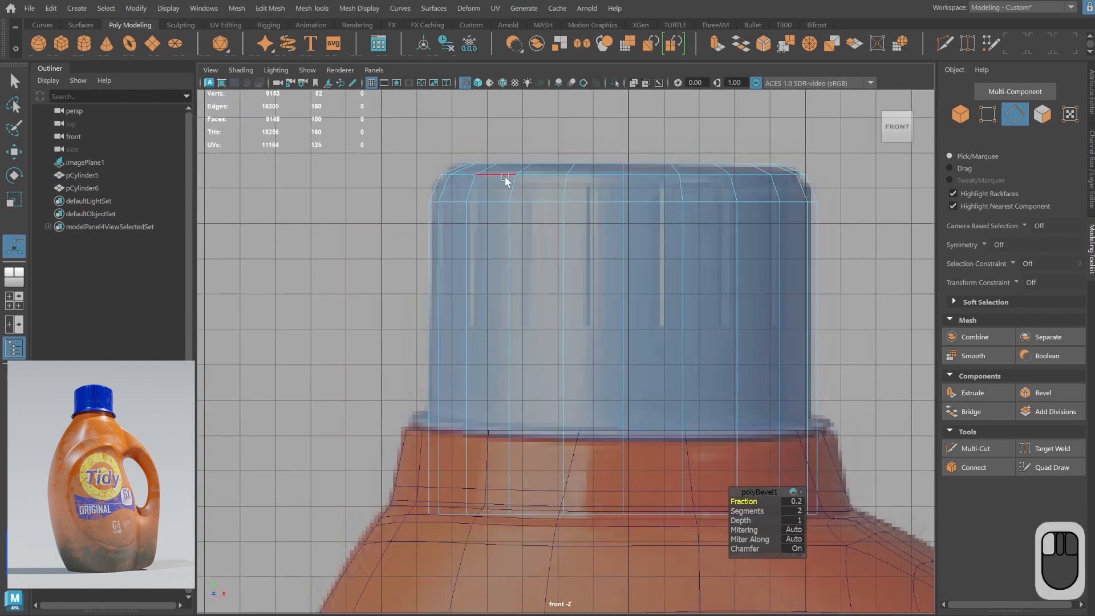
key("g")
left_click_drag(736, 501, 742, 505)
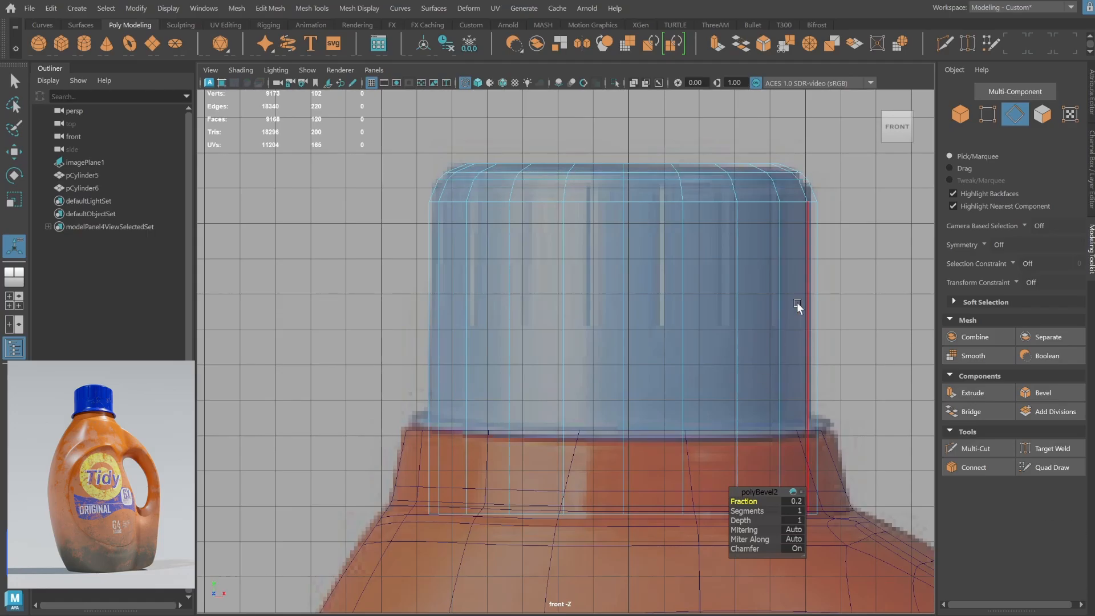
Move the cap's bottom ring of vertices up to the lower edge of the cap in the reference image.
right_click_drag(797, 305, 792, 269, "alt")
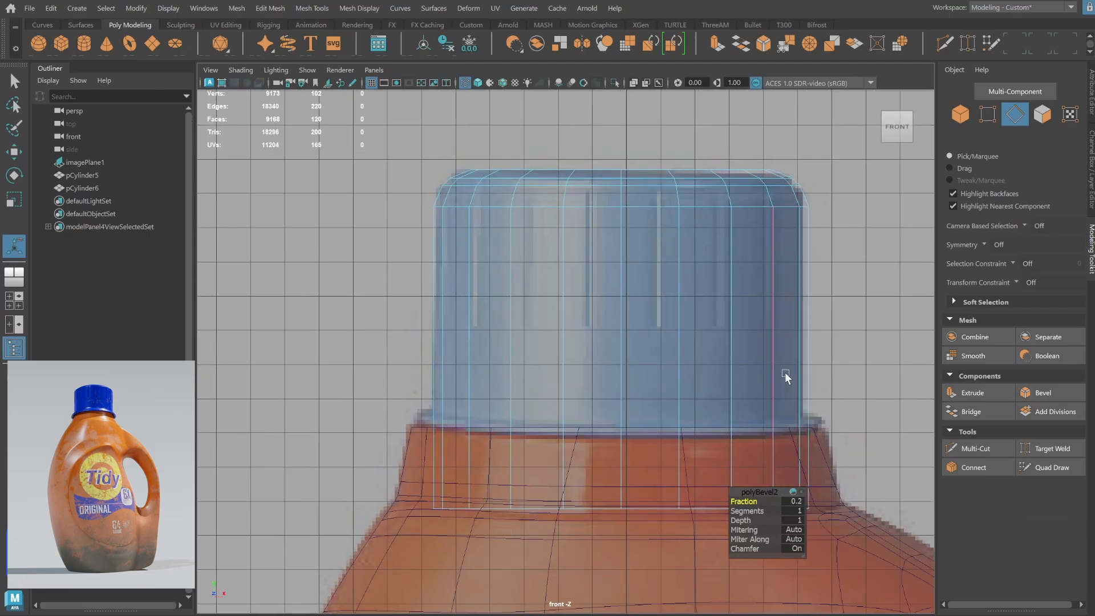
right_click_drag(571, 389, 882, 187)
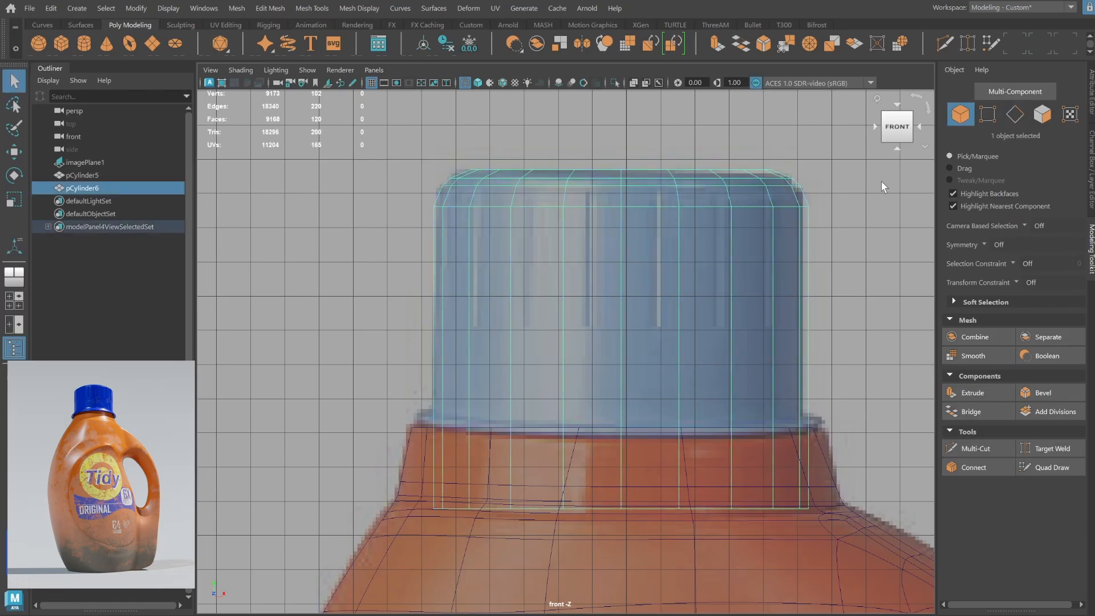
left_click(989, 114)
left_click_drag(417, 482, 827, 531)
key("w")
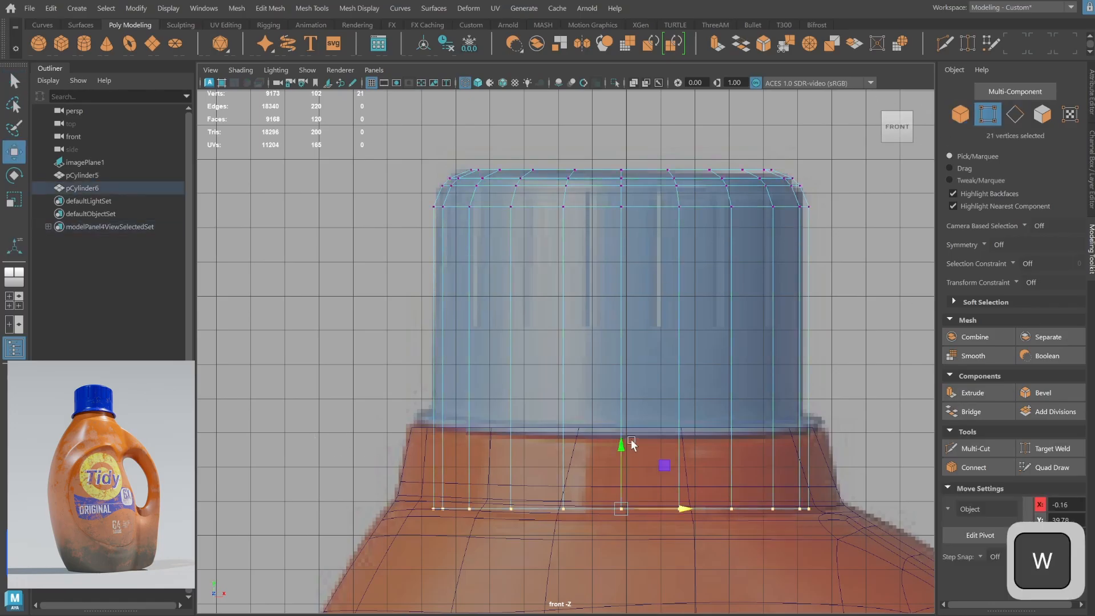
left_click(619, 445)
left_click_drag(619, 445, 612, 372)
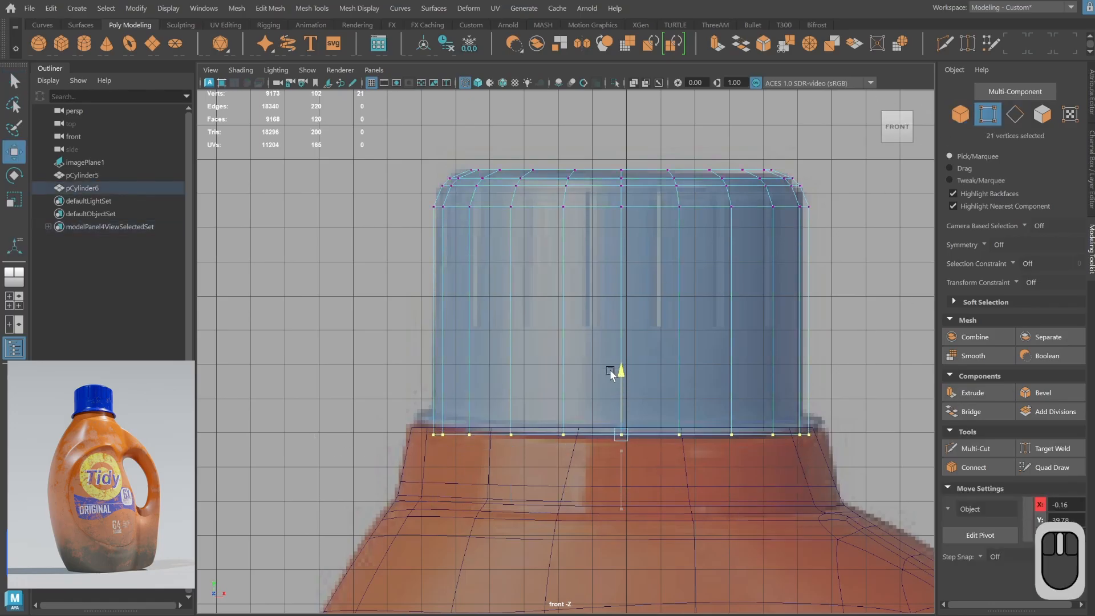
Insert an edge loop just above the cap's lower edge and delete the cap's bottom faces.
left_click(961, 114)
right_click_drag(751, 293, 606, 355, "shift")
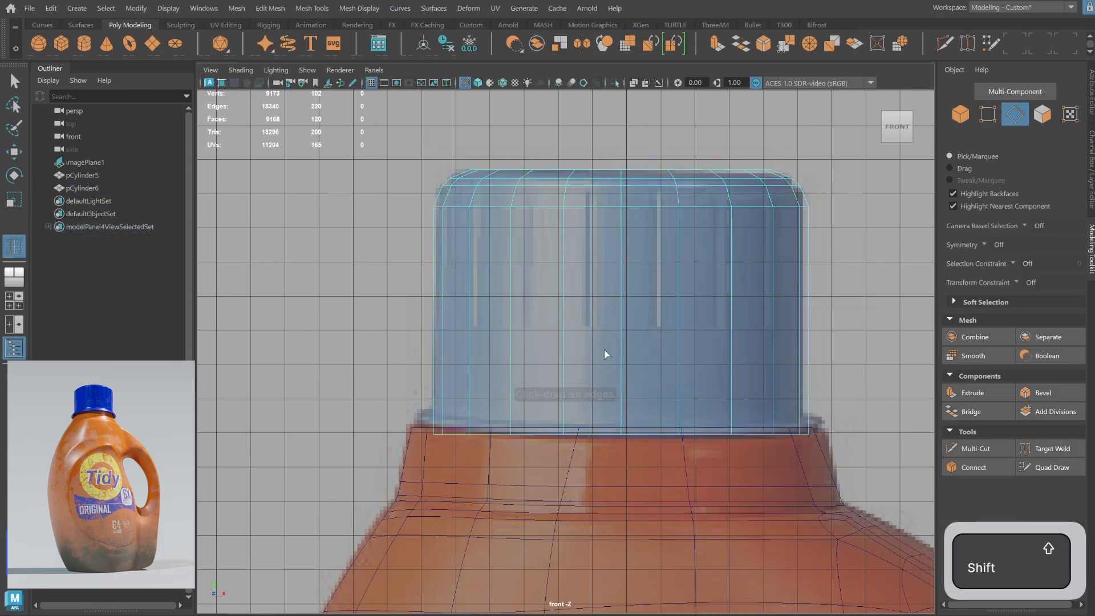
left_click_drag(432, 415, 758, 424)
key("q")
mouse_move(864, 423)
left_mouse_down()
mouse_move(440, 442)
mouse_move(402, 431)
mouse_move(400, 452)
mouse_move(855, 408)
left_mouse_up()
key("BackSpace")
Extrude the narrow band of faces around the cap's lower edge and scale it outward into a flange.
right_click_drag(803, 304, 802, 319, "shift")
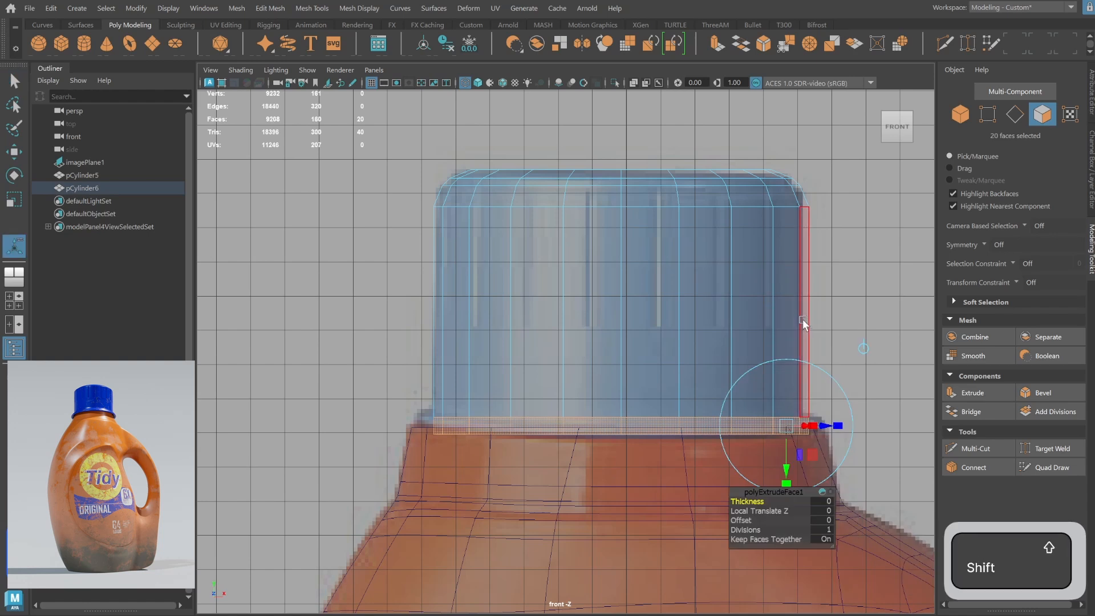
key("r")
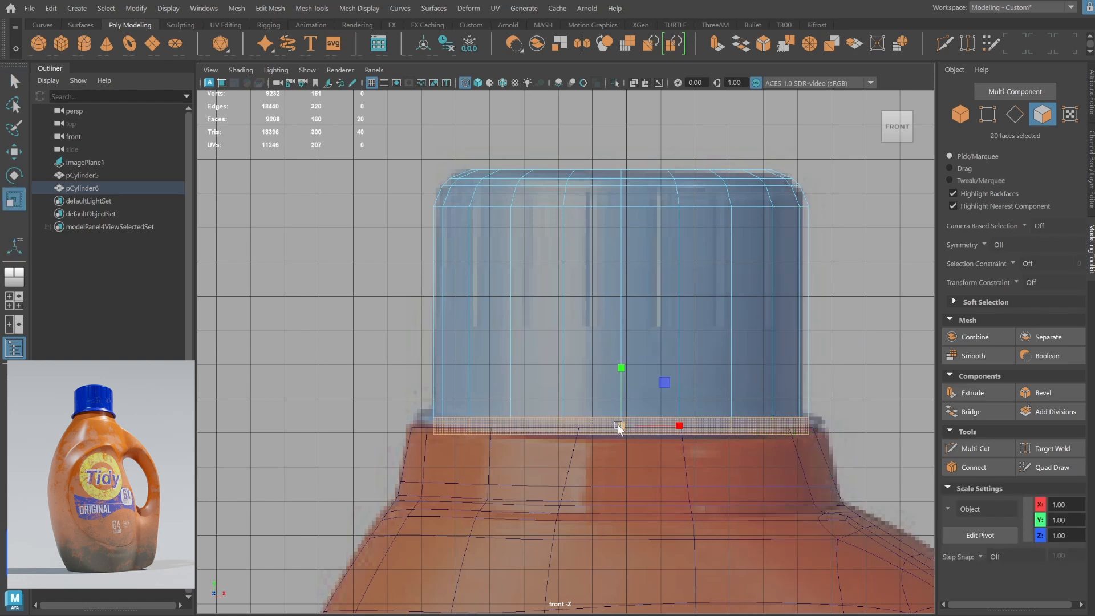
left_click_drag(618, 425, 643, 422)
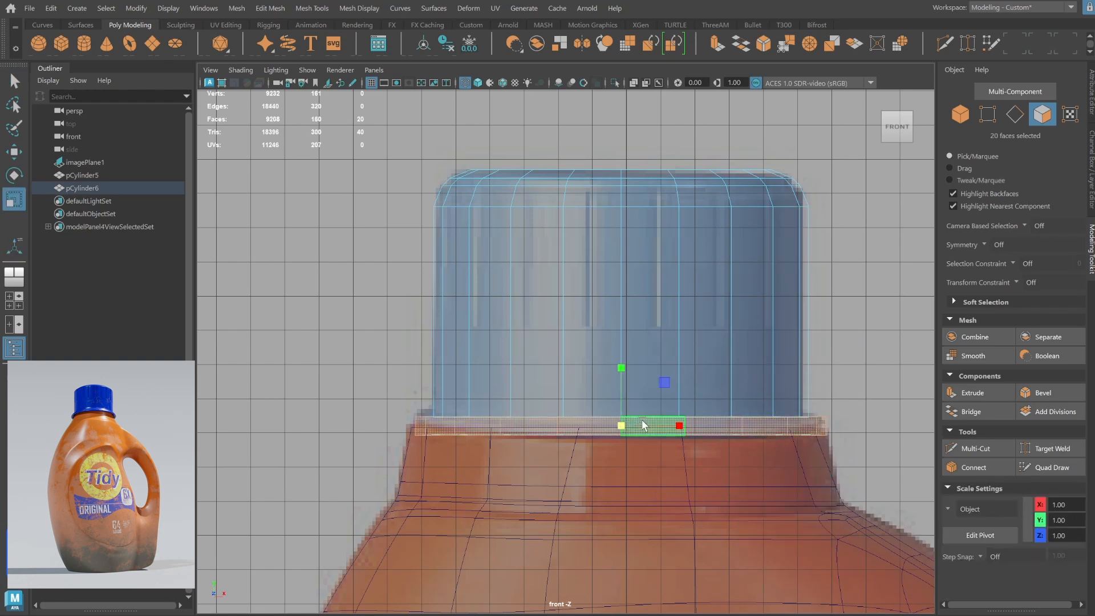
Raise the vertices where the cap wall meets the flange to about 42.67 in Y, sloping the flange's top.
key("q")
left_click(987, 112)
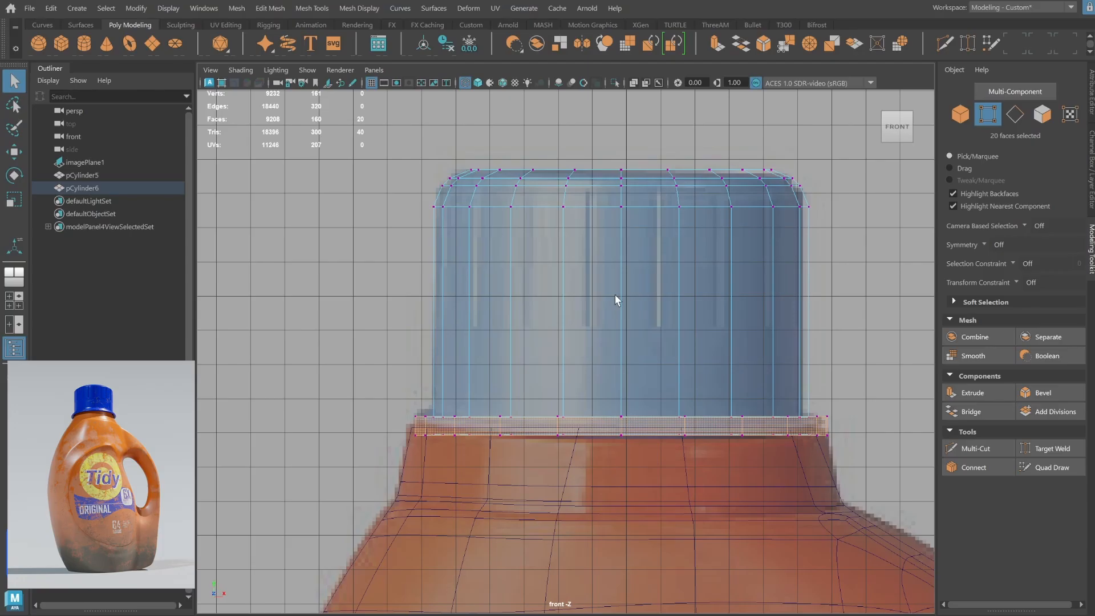
left_click(440, 419)
key("shift")
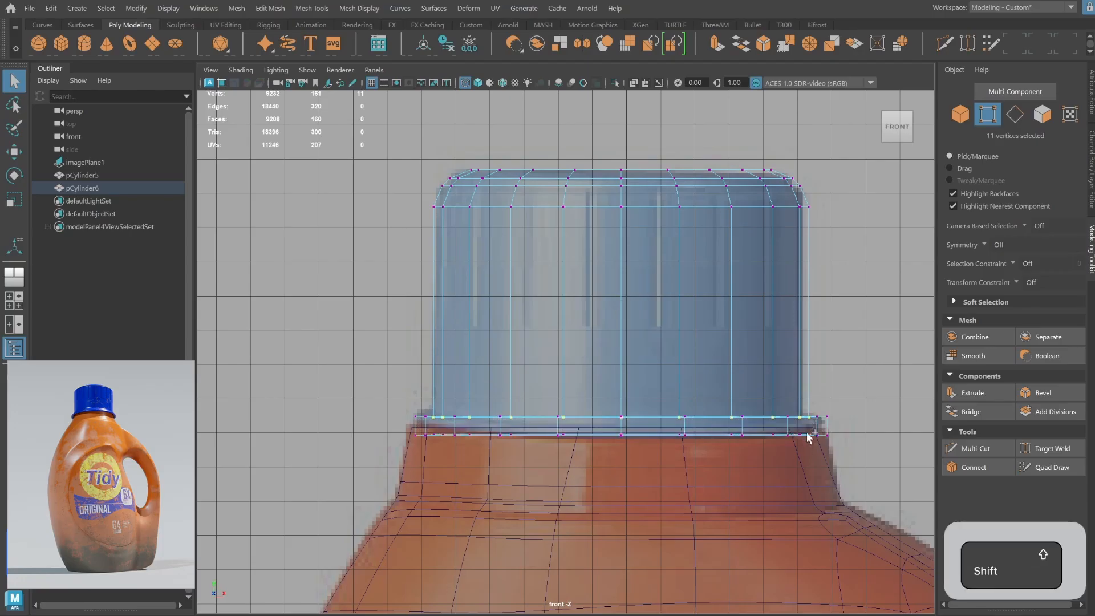
key("w")
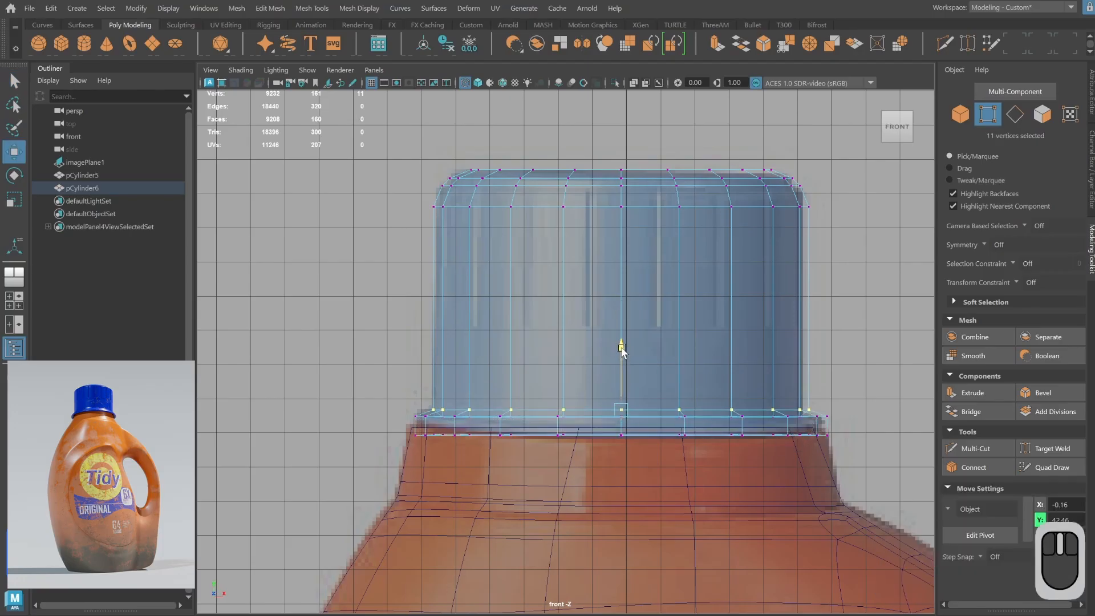
Examine the cap's flange and its fit on the bottle neck from several sides in the perspective view.
key("space")
key("space")
key("f")
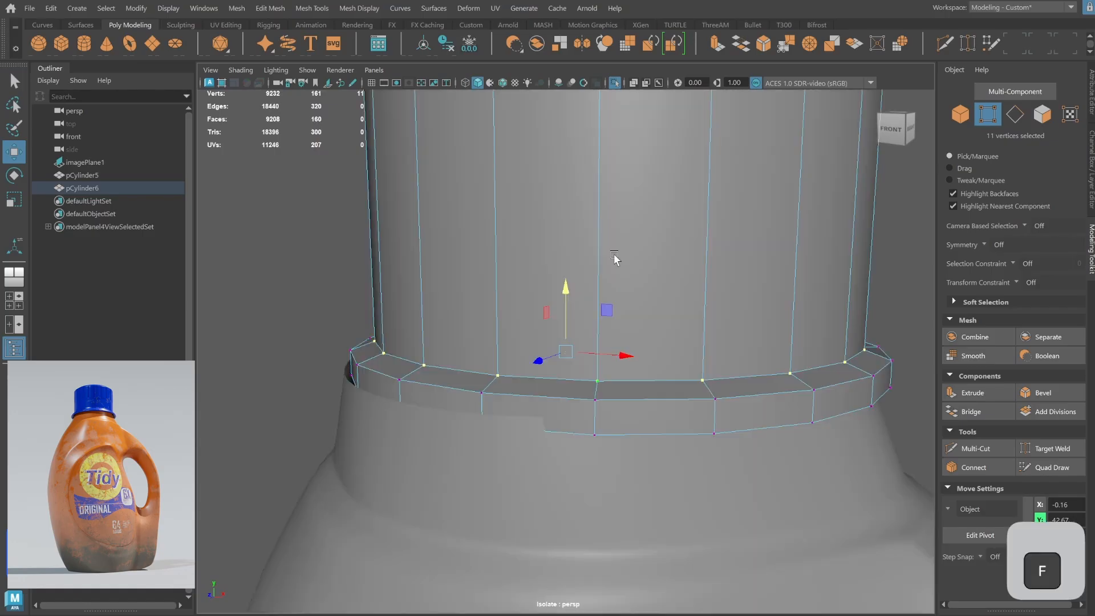
key("alt+f")
left_click_drag(659, 268, 605, 298, "alt")
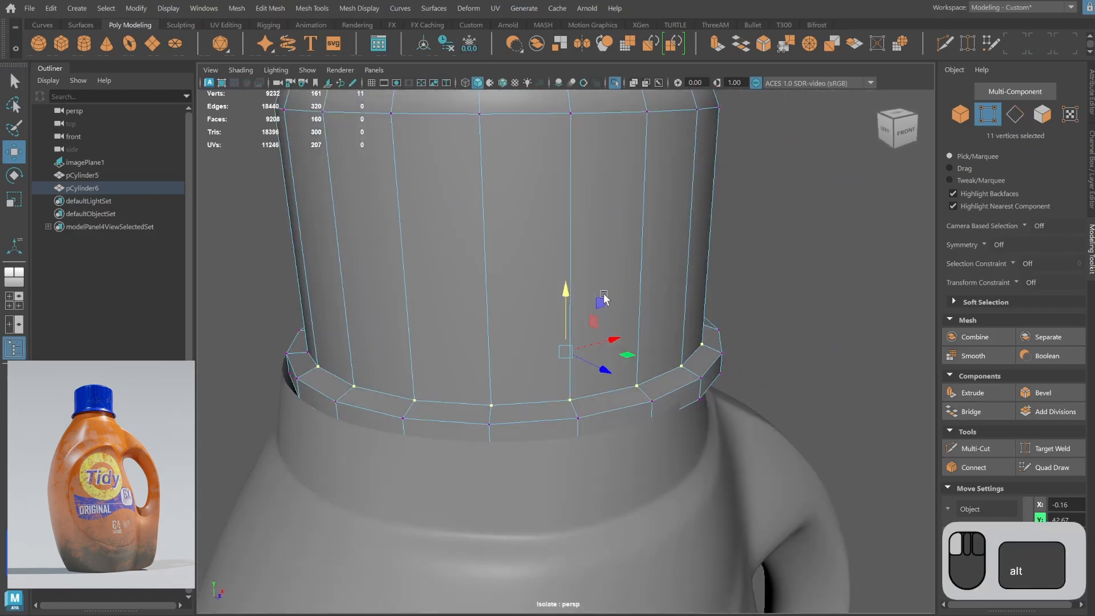
left_click(961, 115)
left_click(858, 305)
right_click_drag(858, 303, 625, 333, "alt")
left_click_drag(624, 333, 542, 350, "alt")
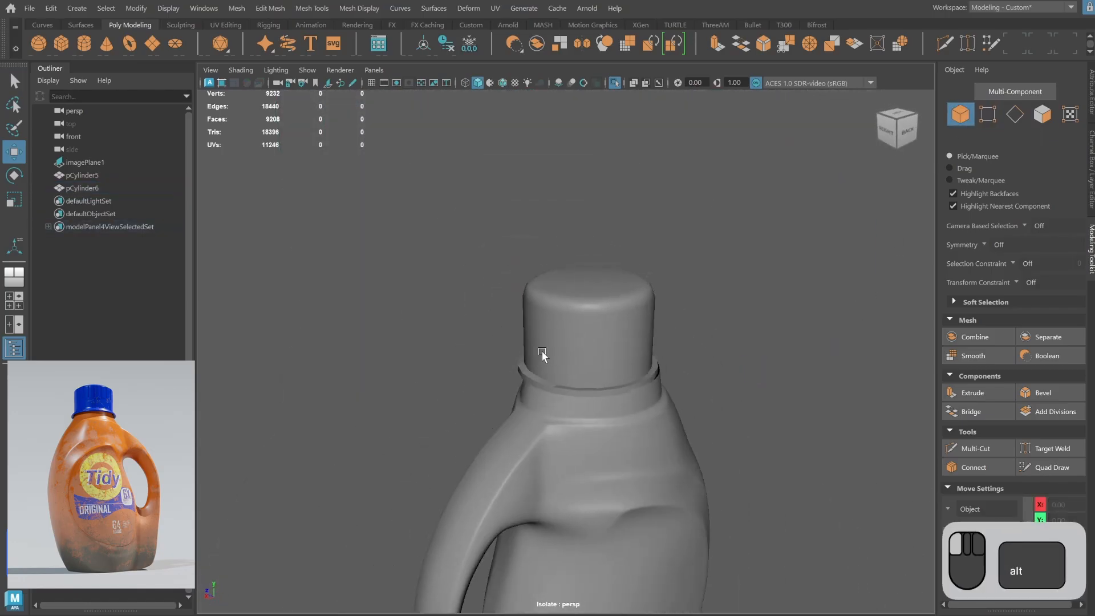
Adjust the cap's position and size over the bottle neck in the shaded top view.
left_click(621, 331)
left_click_drag(621, 333, 592, 325, "alt")
key("space")
key("space")
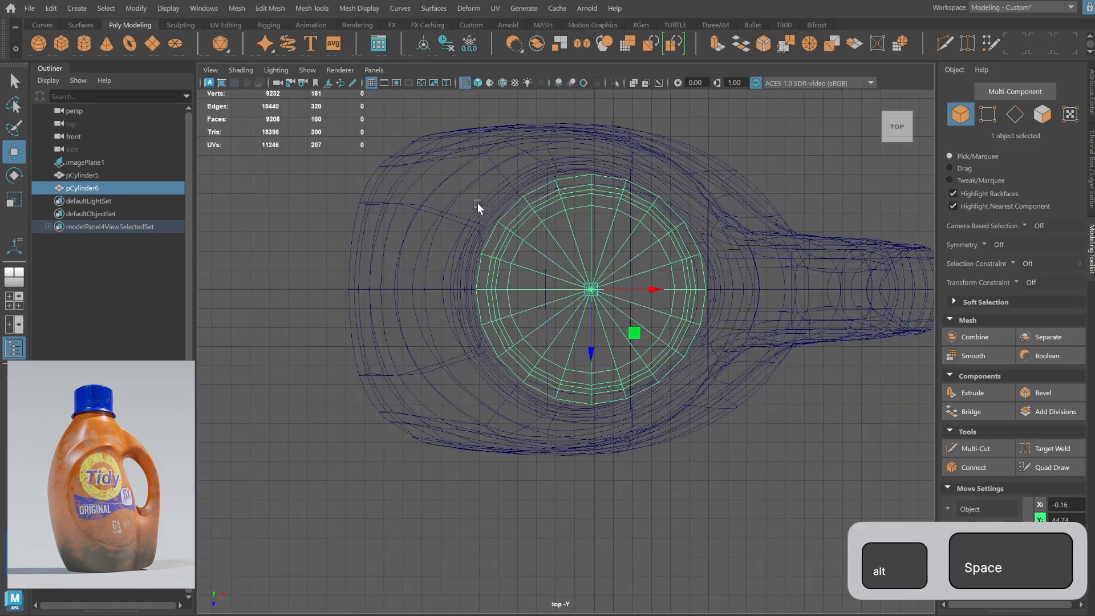
right_click_drag(477, 204, 646, 206, "alt")
key("5")
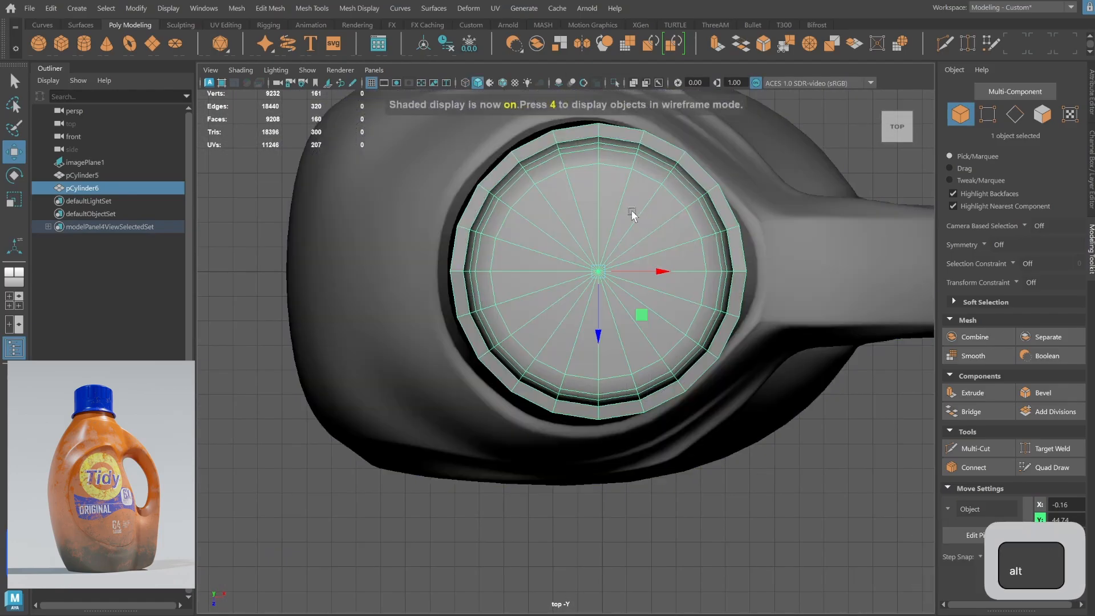
middle_click_drag(632, 210, 606, 250, "alt")
mouse_move(572, 313)
middle_mouse_down()
mouse_move(552, 318)
mouse_move(617, 473)
mouse_move(761, 436)
mouse_move(604, 394)
mouse_move(632, 361)
middle_mouse_up()
key("r")
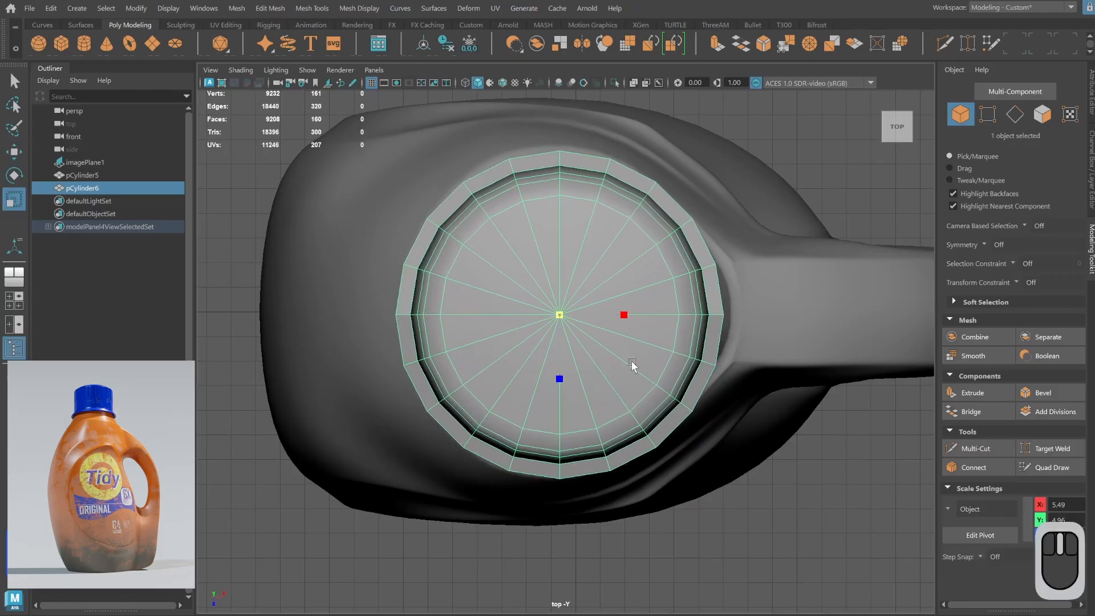
Check the whole smoothed bottle with its cap from the back in the perspective view.
key("space")
key("space")
mouse_move(660, 323)
left_mouse_down("alt")
mouse_move(712, 274)
mouse_move(716, 285)
mouse_move(664, 311)
mouse_move(653, 343)
left_mouse_up("alt")
left_click(716, 298)
right_click_drag(654, 342, 538, 343, "alt")
middle_click_drag(597, 342, 614, 234, "alt")
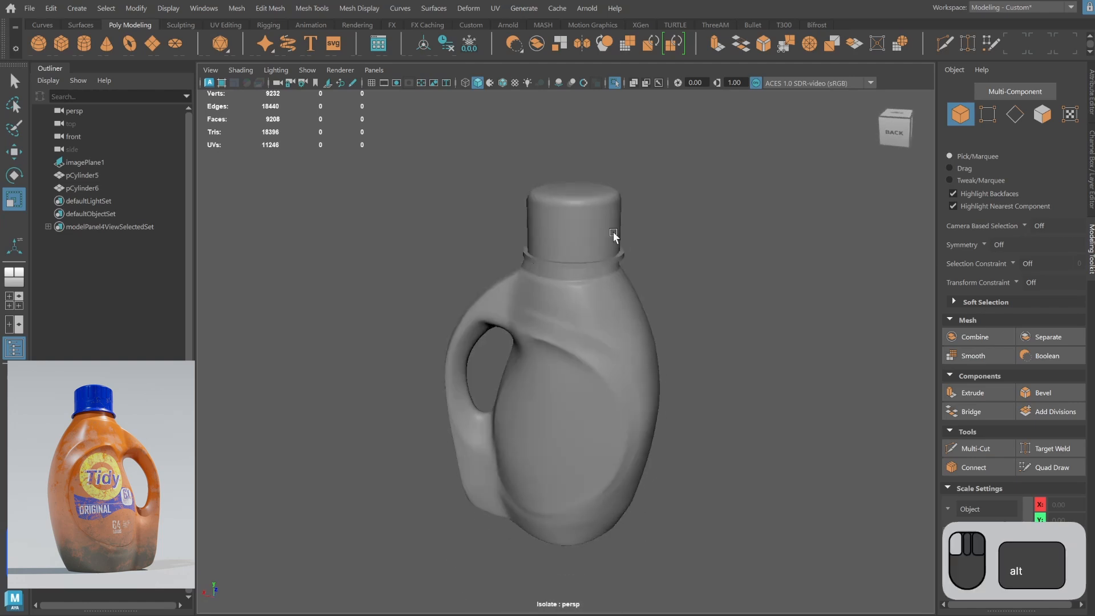
left_click_drag(614, 234, 567, 252, "alt")
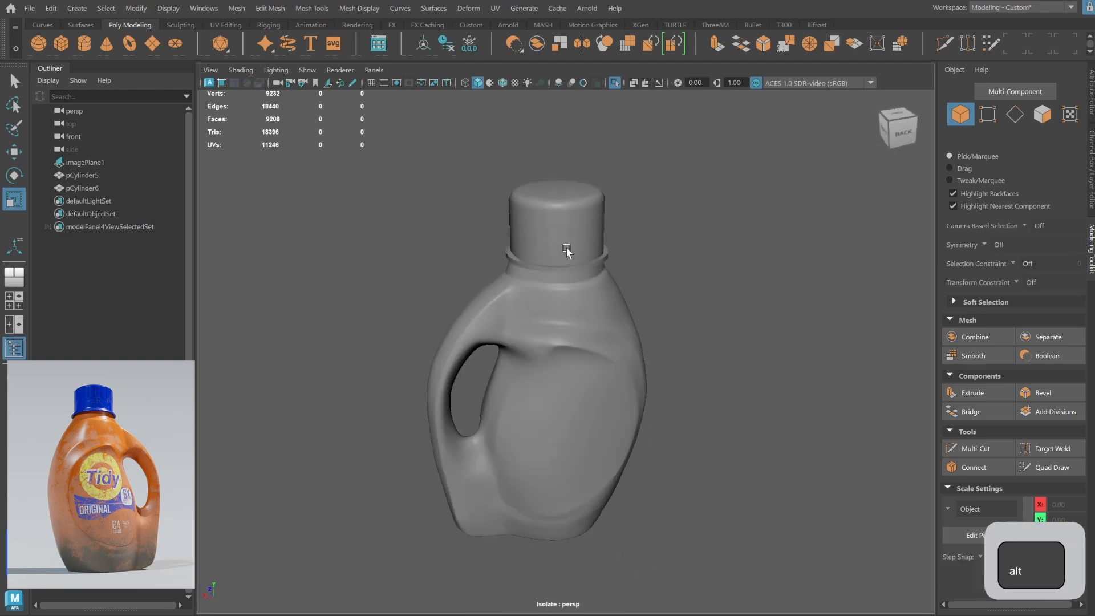
Scale the ring of outer faces on the cap's flange slightly inward so the flange protrudes less.
middle_click_drag(567, 252, 573, 328, "alt")
right_click_drag(572, 328, 993, 256, "alt")
left_click(633, 298)
left_click_drag(633, 298, 593, 311, "alt")
key("F11")
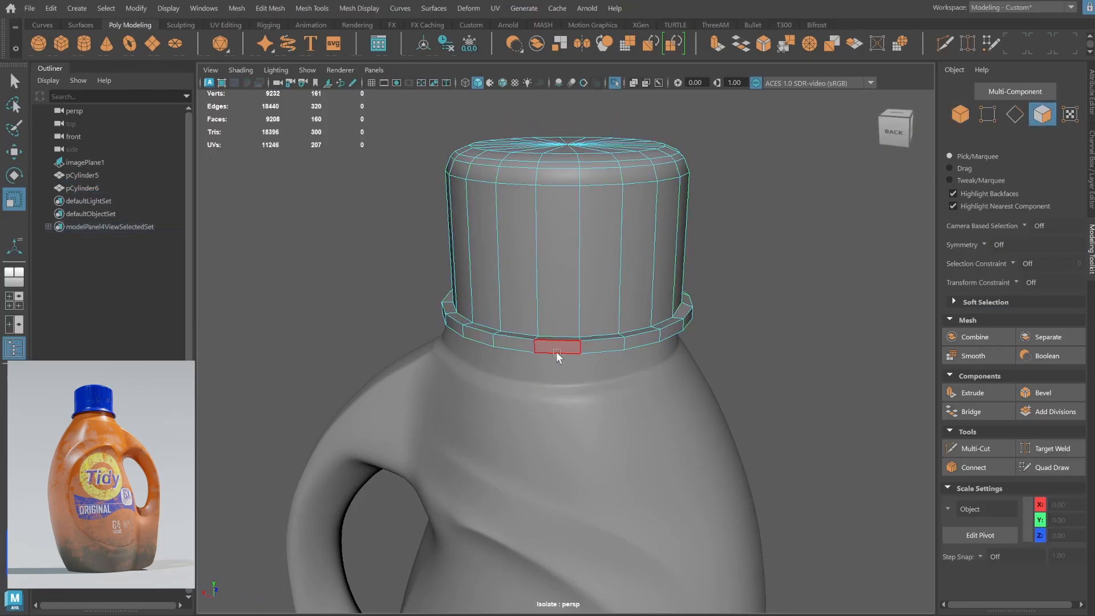
key("q")
left_click(552, 347)
double_click(536, 346, "shift")
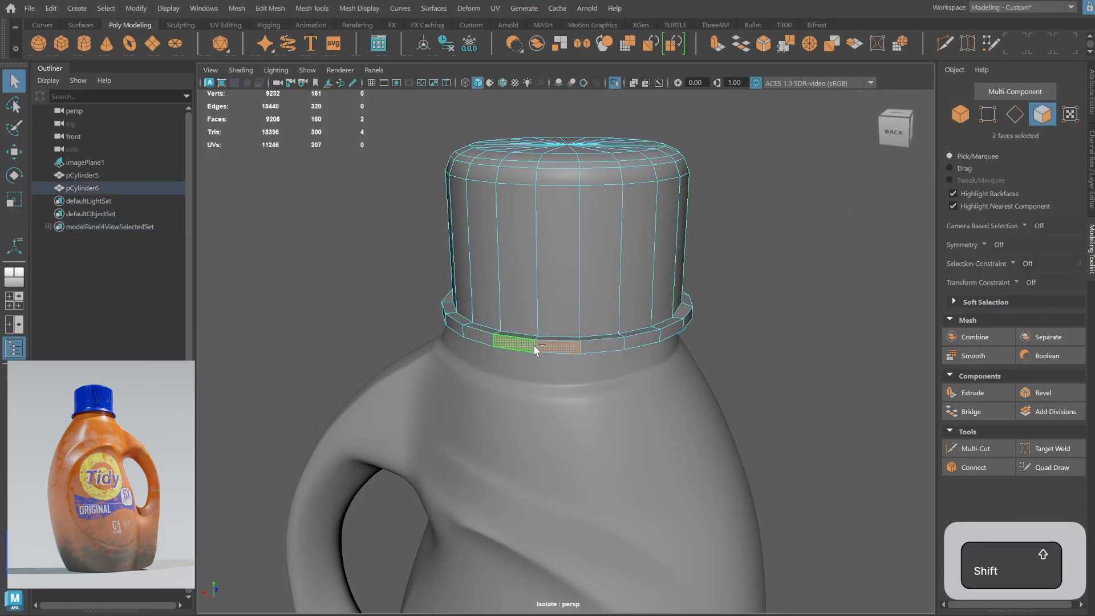
key("r")
left_click_drag(567, 304, 555, 300)
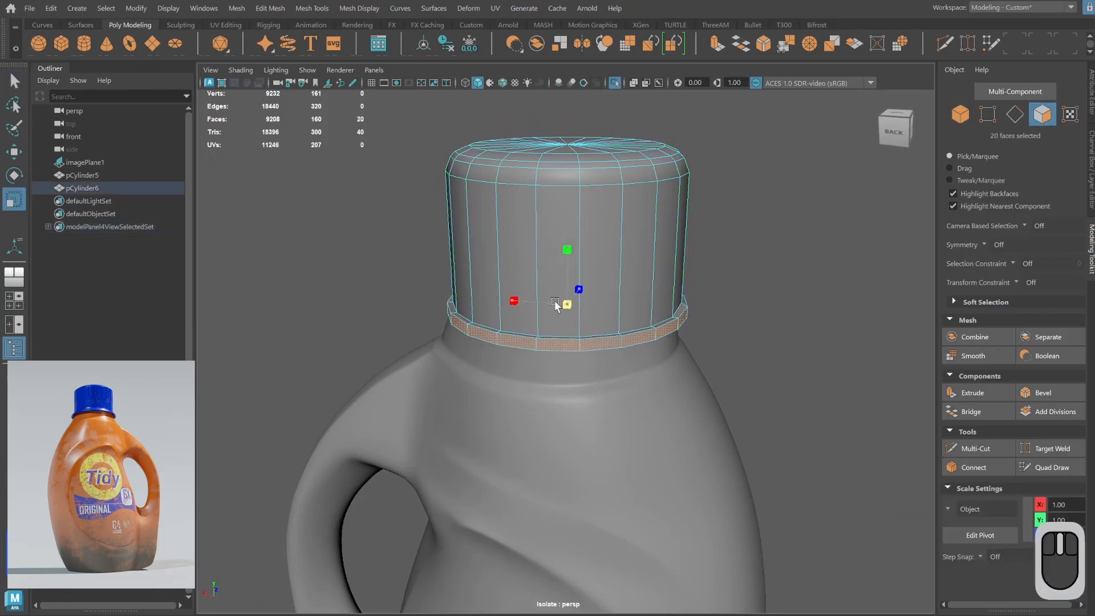
key("F8")
Lower the cap's upper vertices in the front view until its top matches the reference cap's height.
left_click_drag(786, 306, 752, 361, "alt")
right_click_drag(752, 361, 586, 392, "alt")
left_click_drag(586, 391, 542, 369, "alt")
left_click(563, 285)
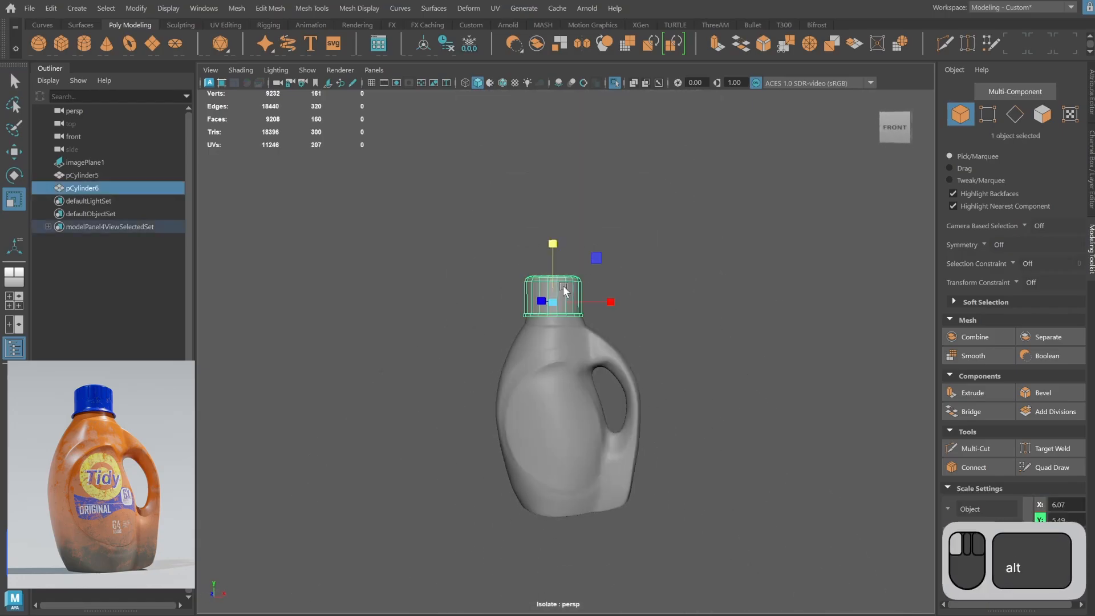
key("space")
key("space")
key("F9")
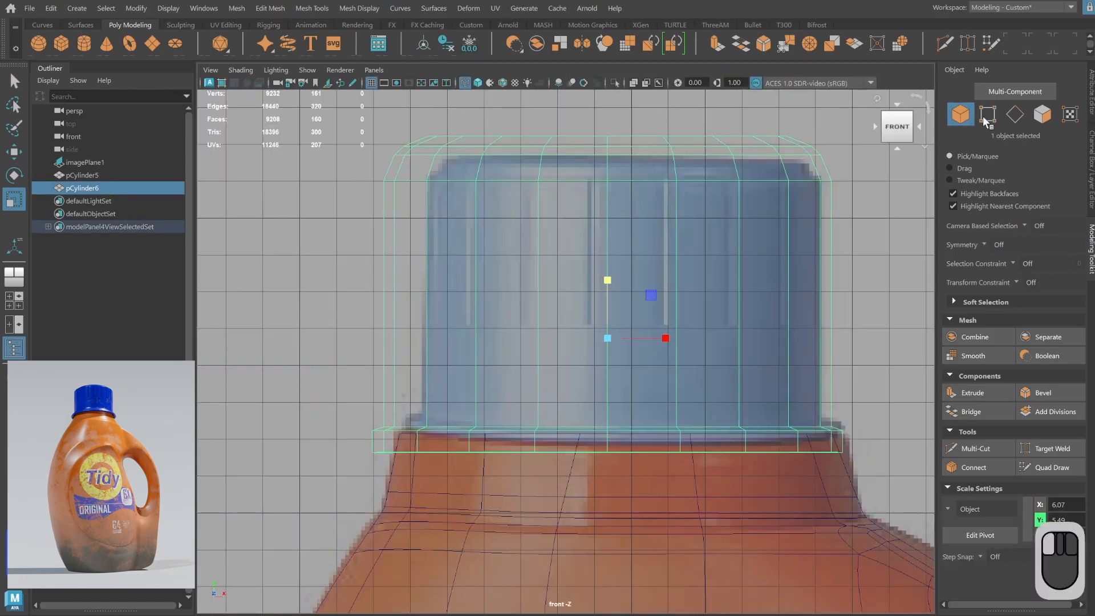
left_click_drag(376, 130, 896, 247)
key("w")
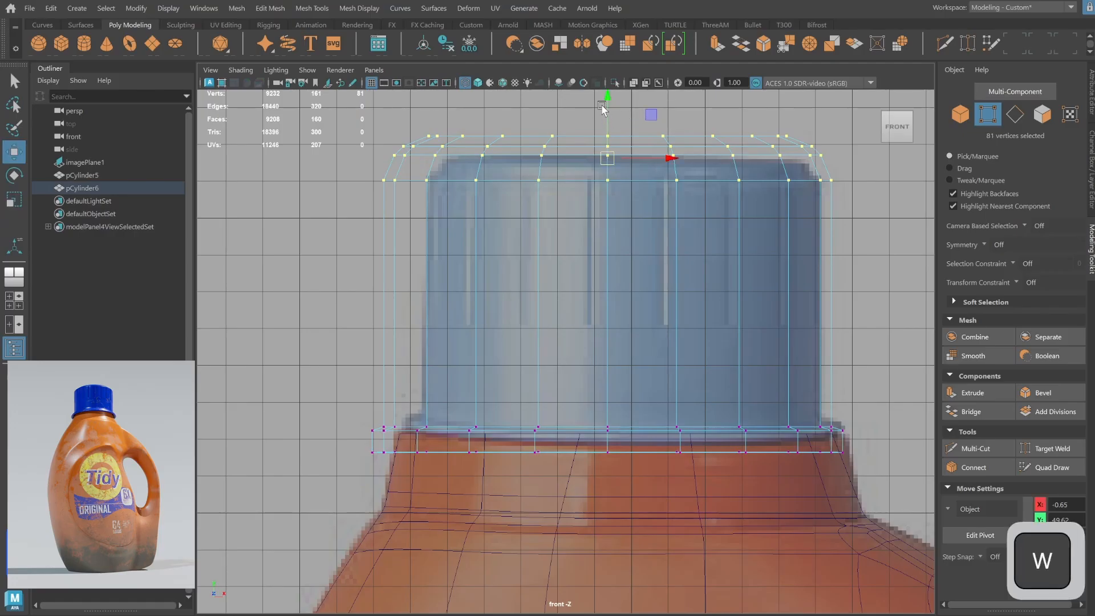
left_click_drag(608, 100, 608, 120)
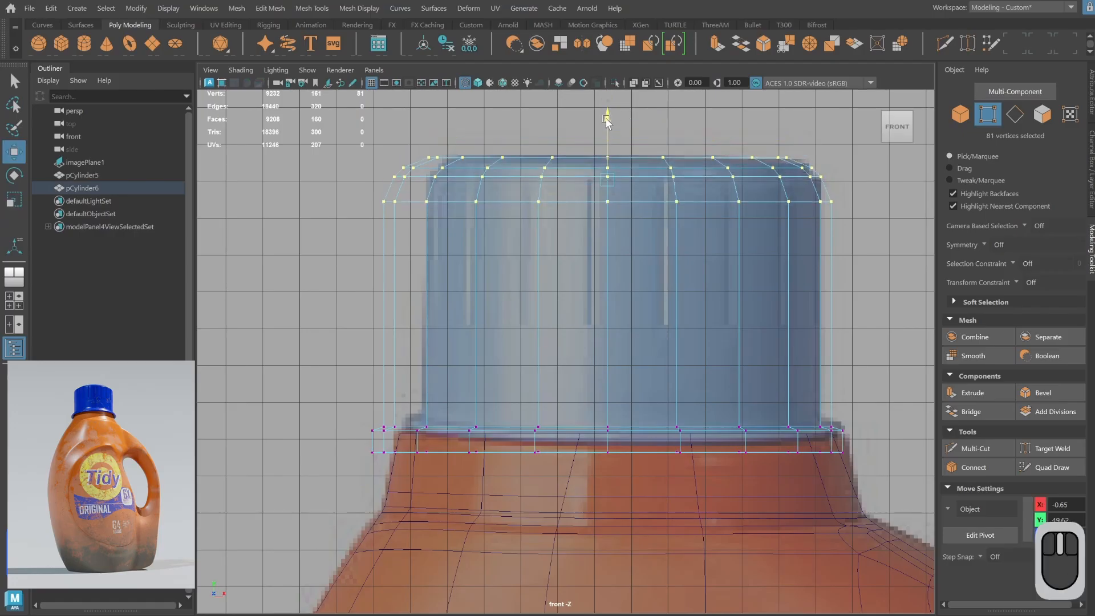
Select the cap's side-wall faces and examine them against the reference and in the perspective view.
left_click(963, 117)
left_click(1042, 115)
left_click_drag(834, 286, 419, 340)
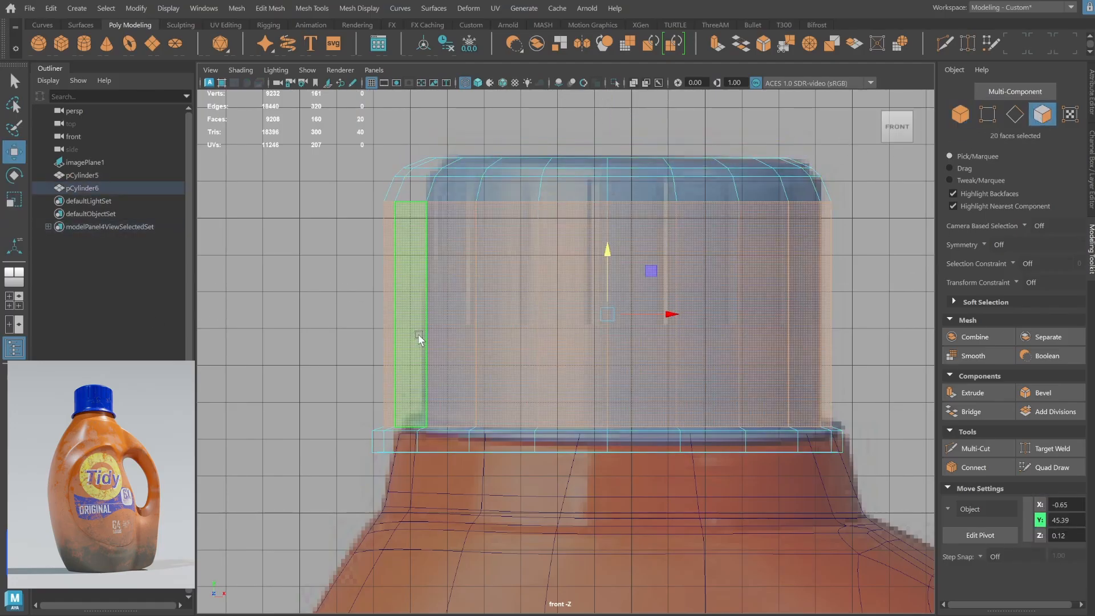
key("space")
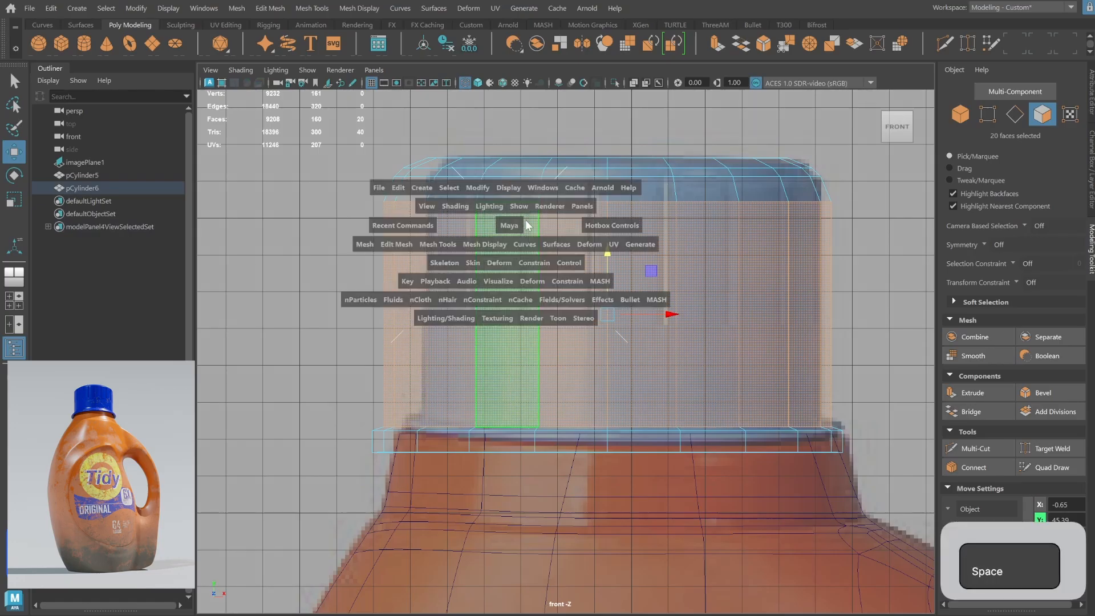
key("space")
right_click_drag(525, 274, 714, 255, "alt")
left_click_drag(713, 255, 688, 279, "alt")
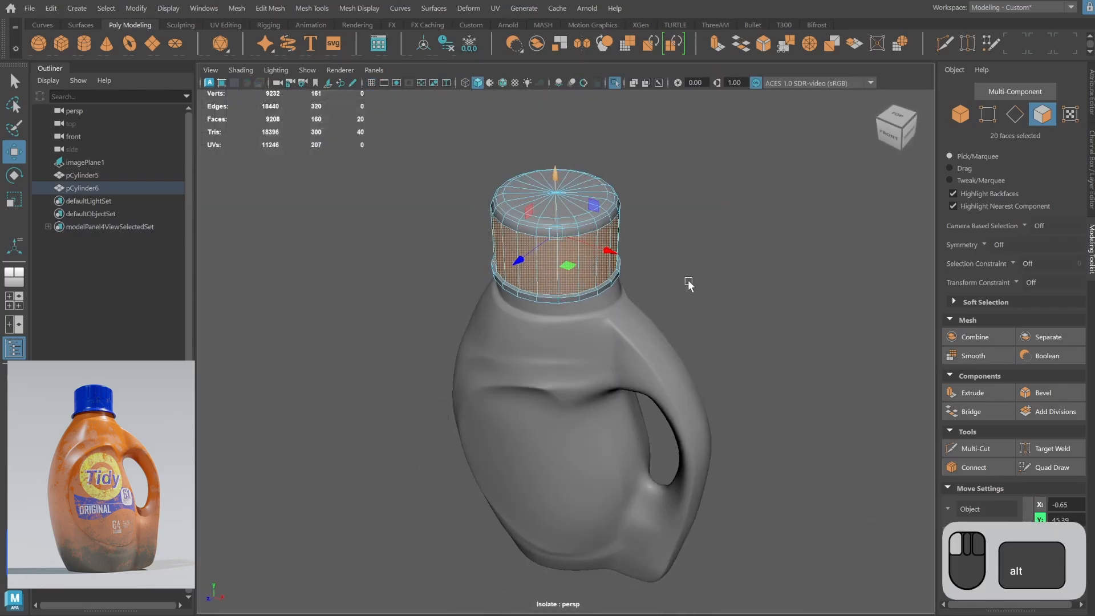
middle_click_drag(688, 280, 676, 350, "alt")
right_click_drag(676, 350, 692, 325, "alt")
left_click_drag(692, 325, 702, 296, "alt")
key("space")
key("space")
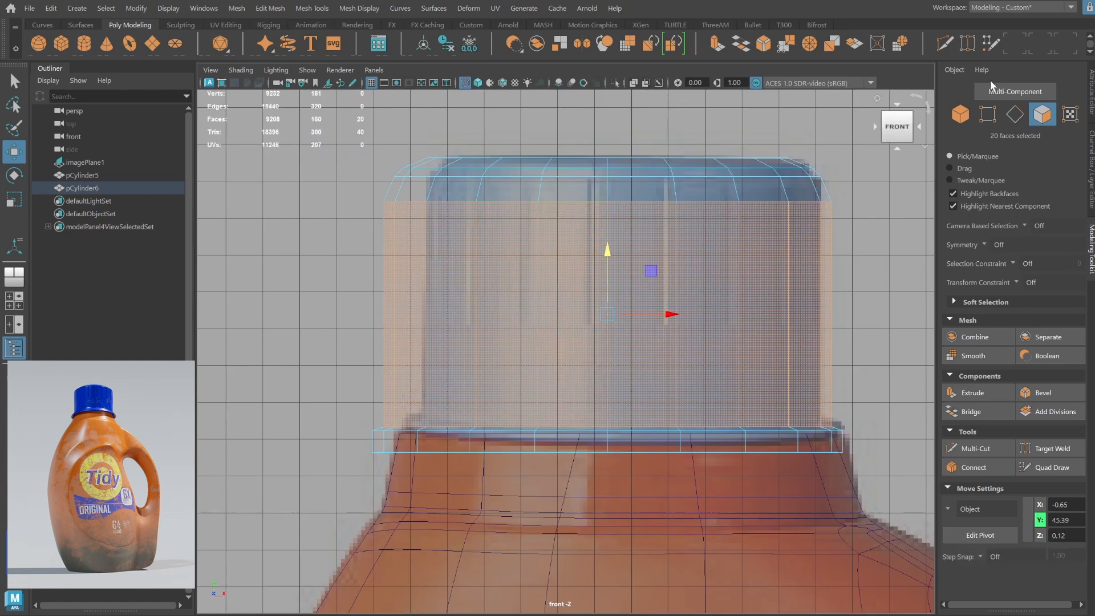
Insert two closely spaced edge loops around the cap wall where the reference cap's vertical grooves end.
left_click(962, 115)
right_click_drag(773, 164, 715, 187, "shift")
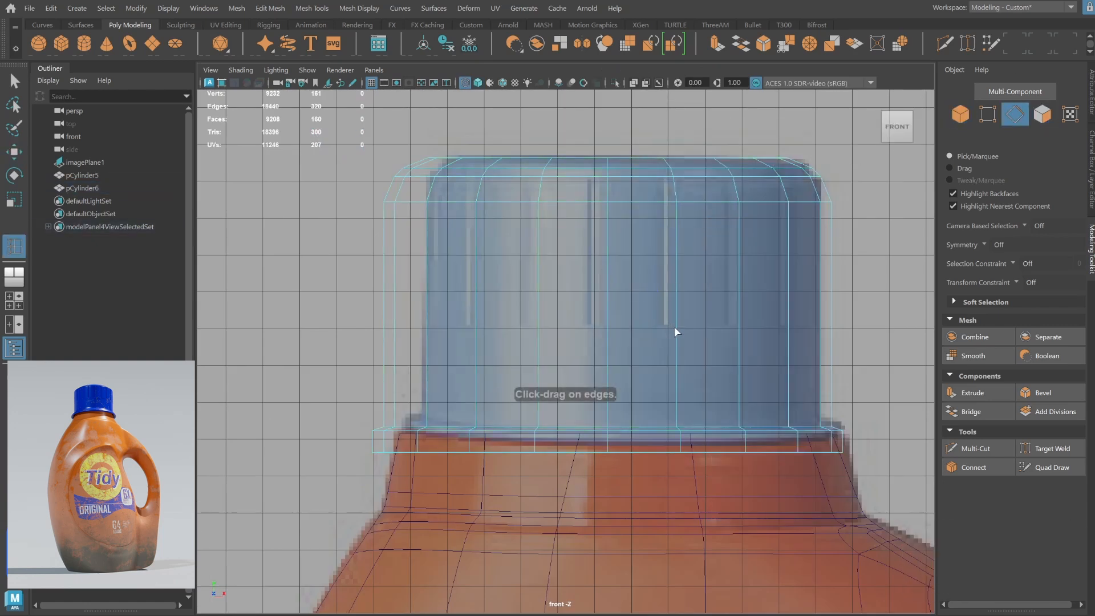
left_click_drag(675, 326, 675, 325)
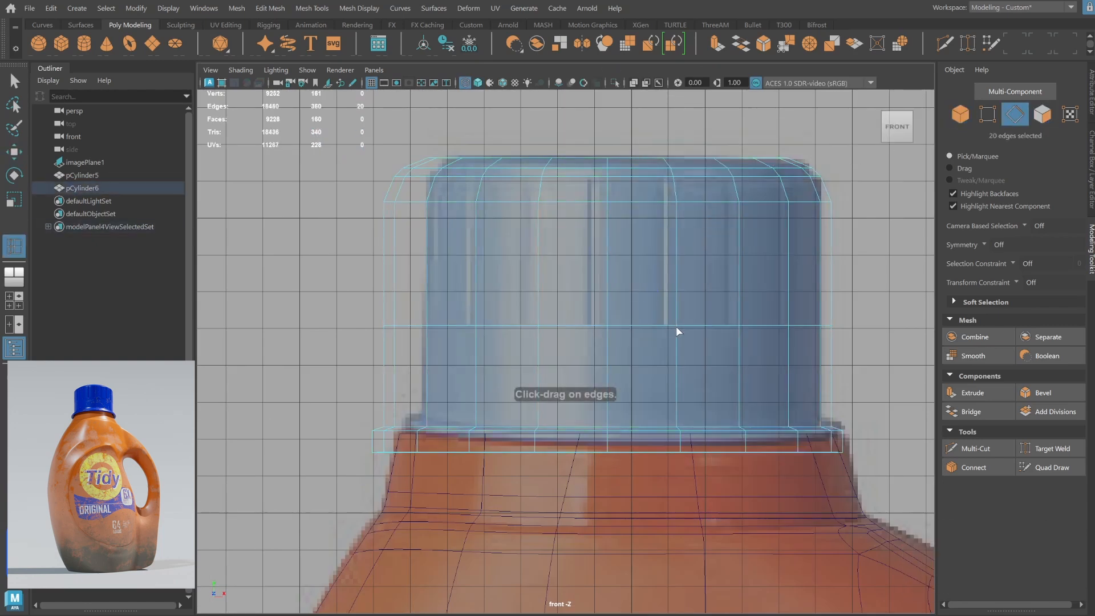
key("q")
Raise the ring at the upper end of the cap's straight wall to about 48.94 in Y.
left_click(988, 114)
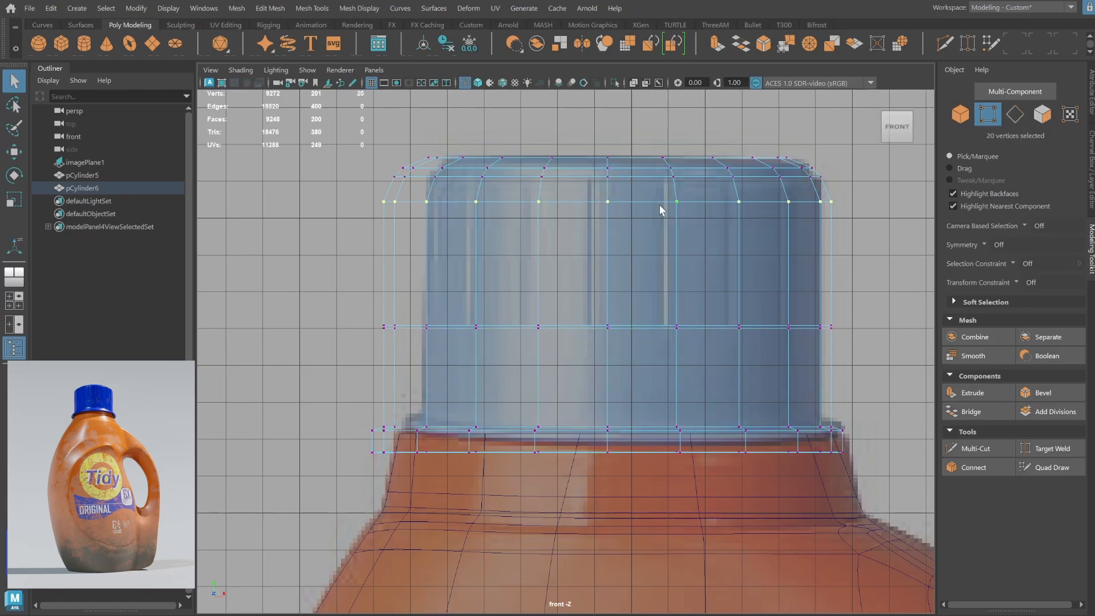
key("w")
left_click_drag(607, 172, 604, 162)
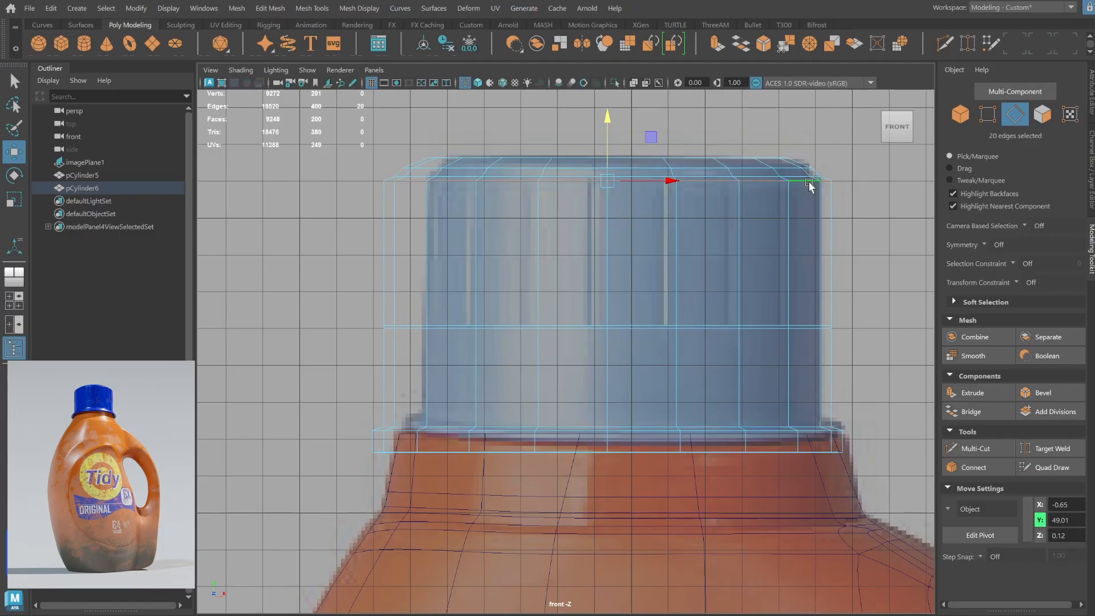
key("ctrl+Delete")
key("ctrl+z")
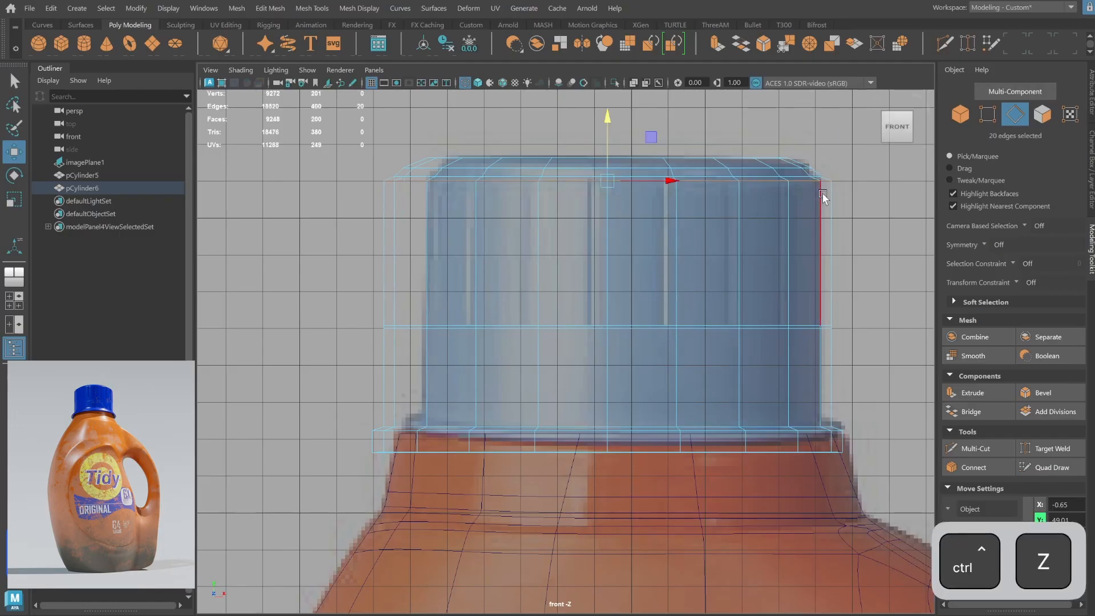
left_click_drag(606, 121, 608, 130)
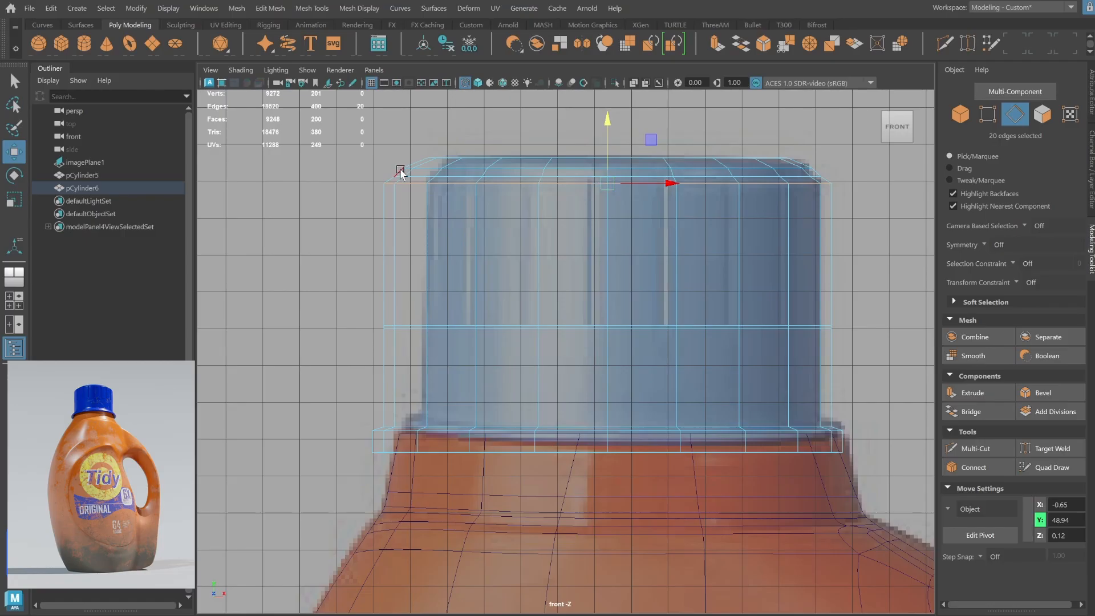
Delete the edge loop directly above the cap wall's upper ring, at 49.12 in Y.
left_click_drag(358, 165, 549, 176)
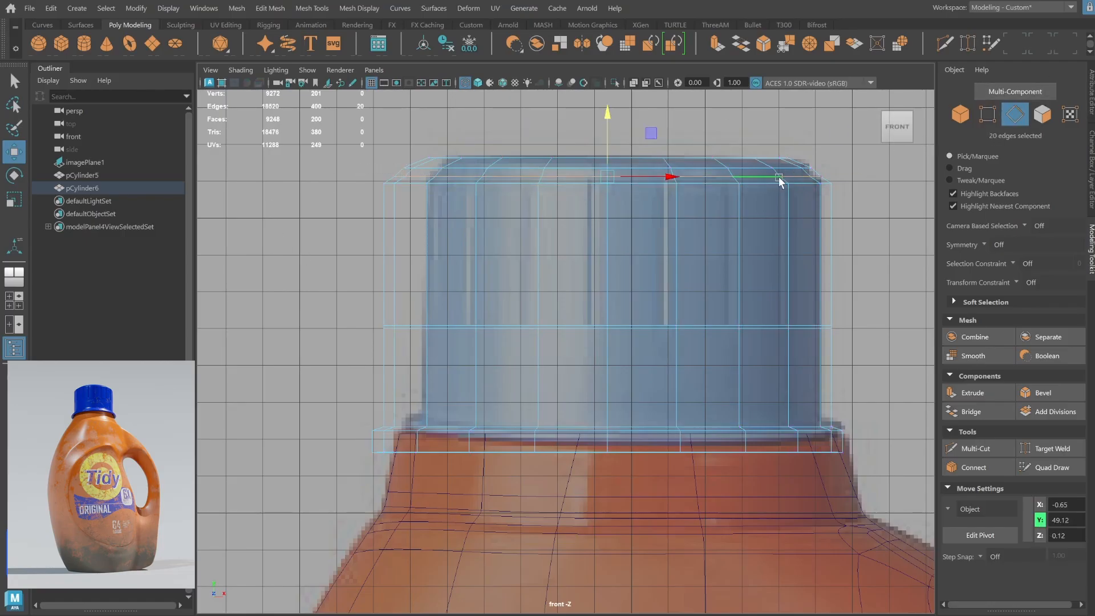
key("ctrl+Delete")
left_click(961, 114)
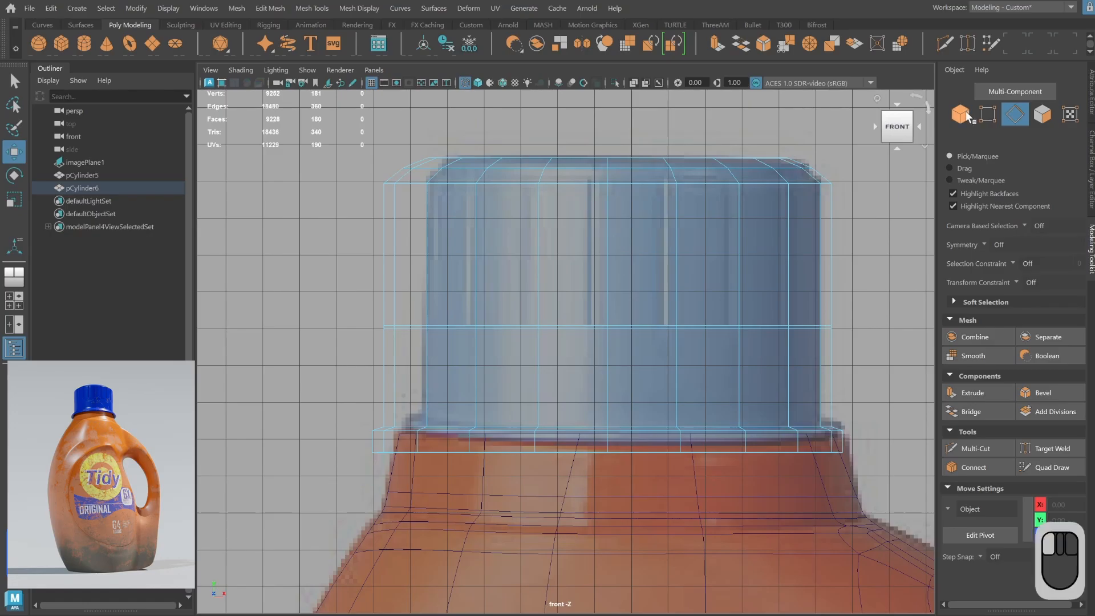
Extrude the cap's upper wall faces individually with Keep Faces Together off and an offset of 0.1.
left_click(1043, 114)
left_click_drag(301, 231, 1010, 269)
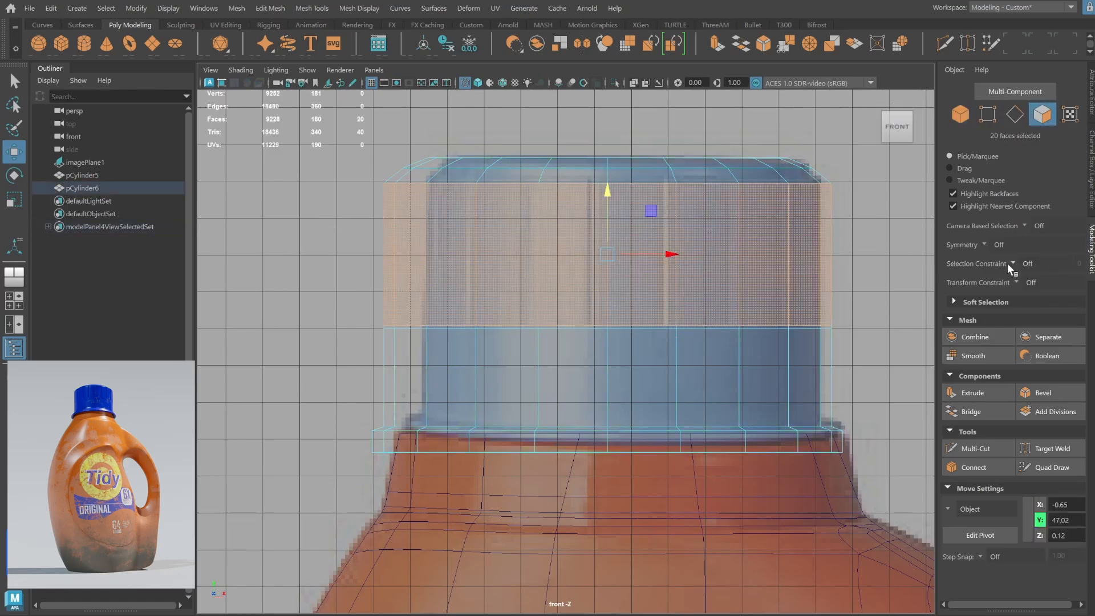
right_click_drag(710, 194, 707, 234, "shift")
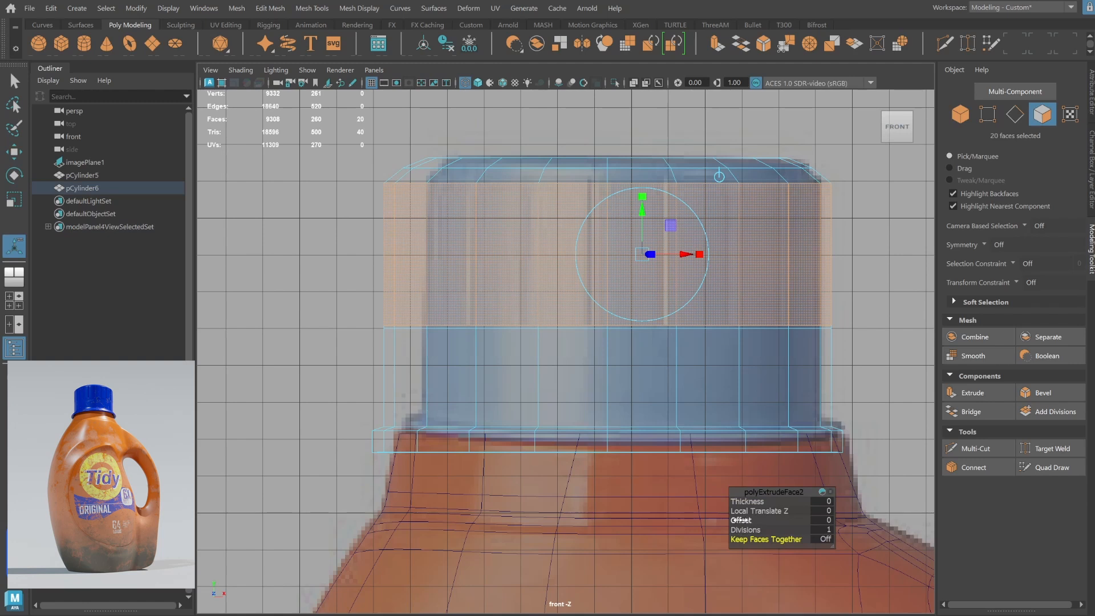
middle_click_drag(742, 520, 740, 520)
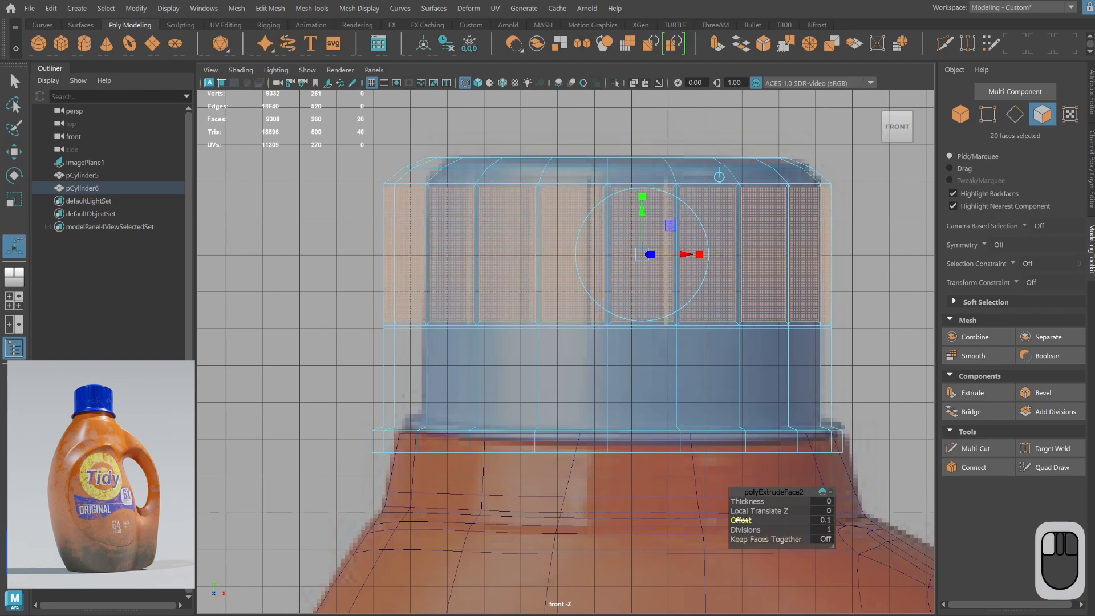
Scale the extruded wall faces in width along their Component axes into thin vertical strips.
key("r")
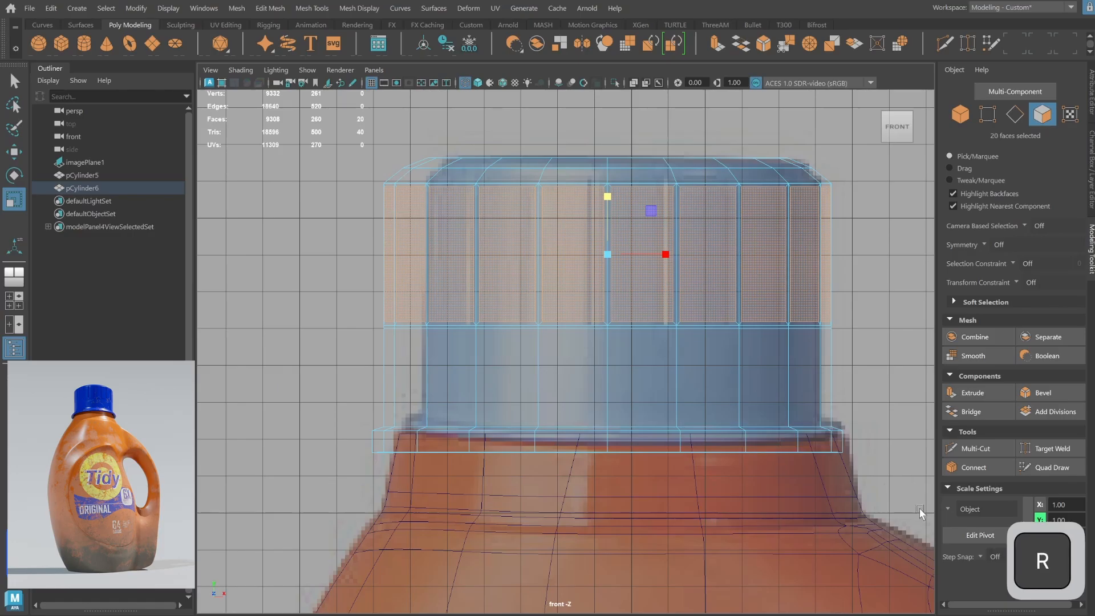
left_click(947, 507)
left_click(974, 538)
left_click_drag(699, 255, 590, 266)
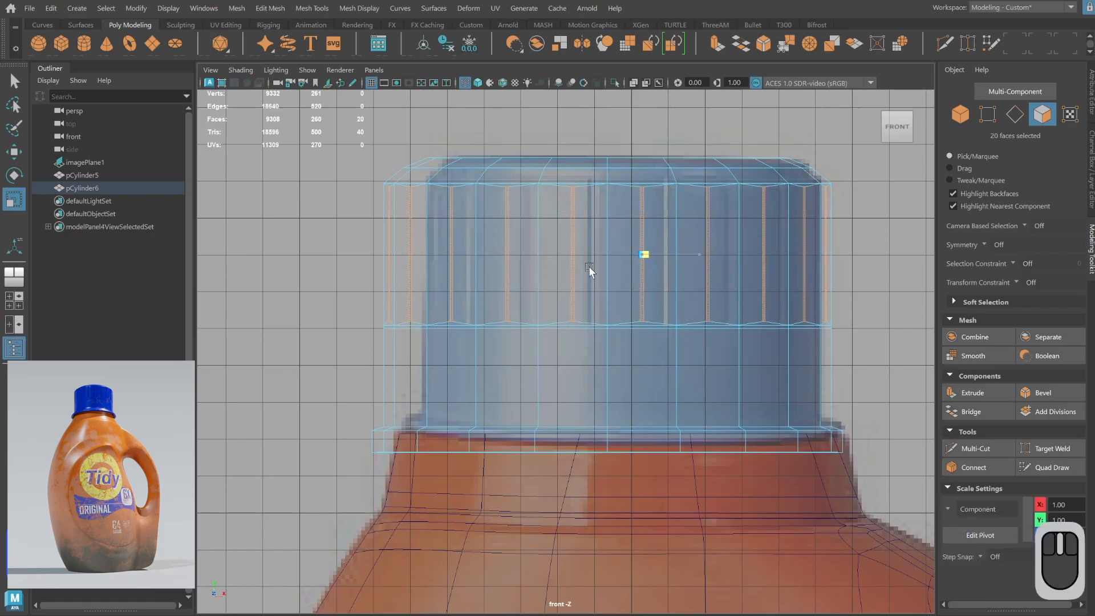
key("w")
left_click_drag(655, 255, 684, 255)
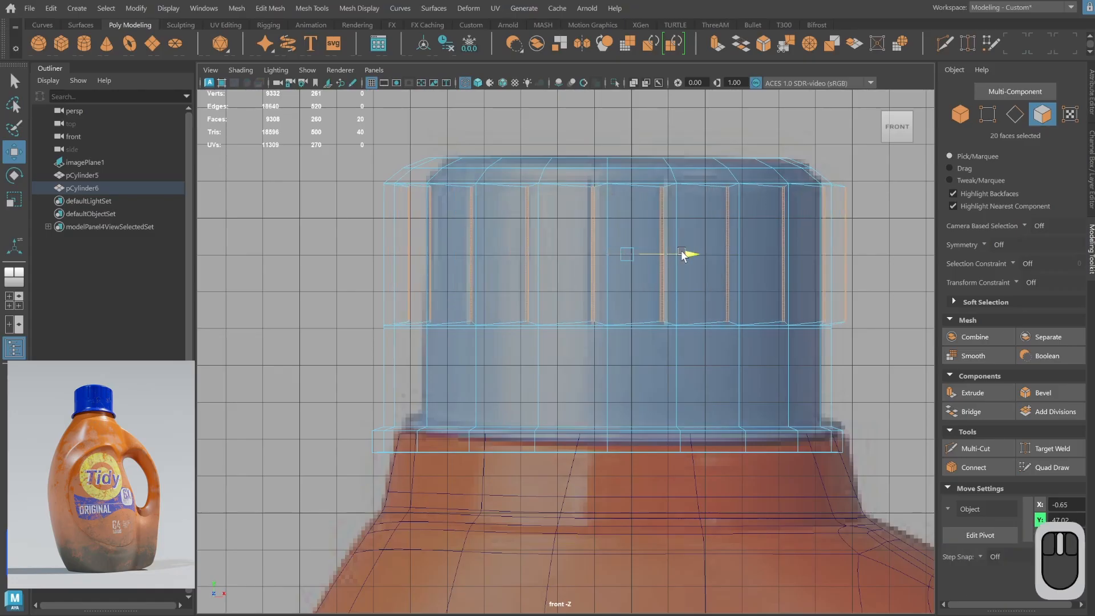
key("ctrl+z")
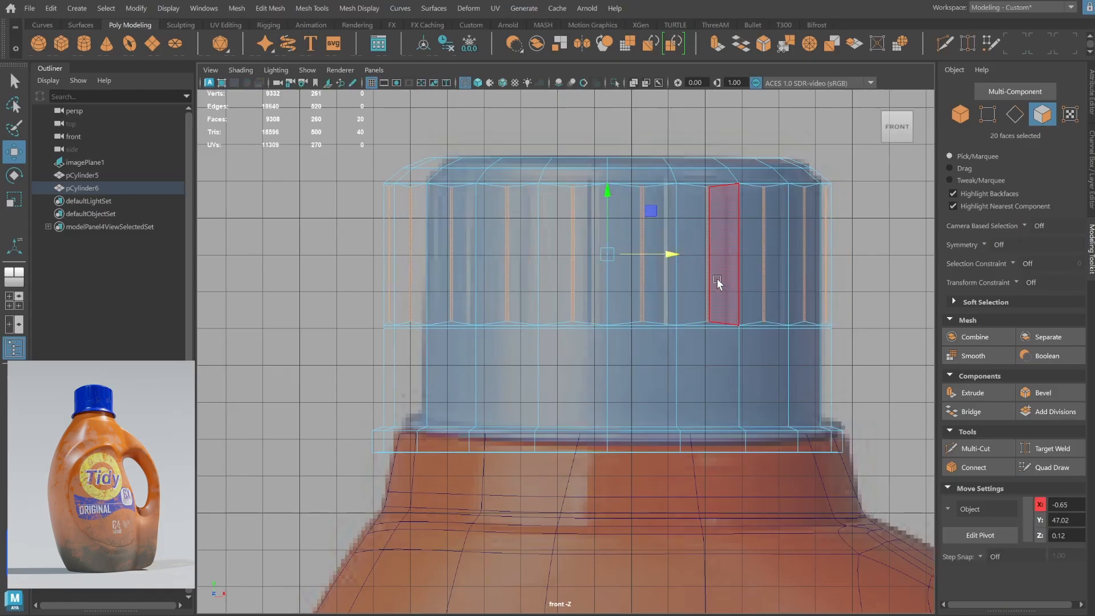
Extrude the thin vertical strips into the cap wall with a Local Translate Z of -0.113 to form grooves.
key("space")
key("space")
left_click_drag(717, 279, 765, 256, "alt")
mouse_move(765, 255)
right_mouse_down("alt")
mouse_move(802, 254)
mouse_move(769, 251)
right_mouse_up("alt")
left_click_drag(772, 252, 648, 254, "alt")
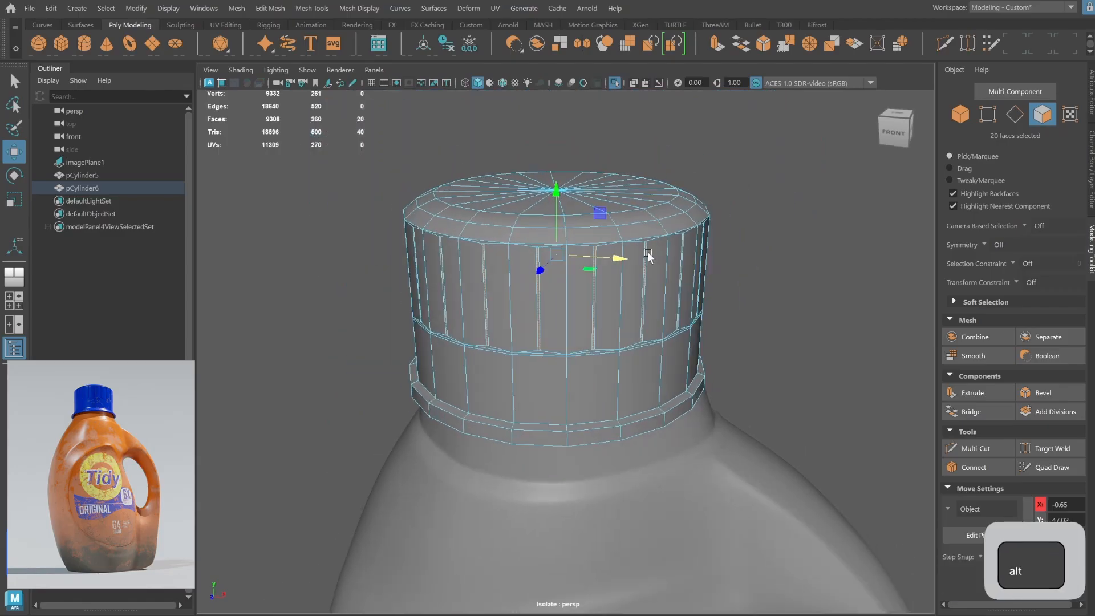
right_click_drag(648, 254, 755, 251, "alt")
key("g")
left_click_drag(566, 272, 579, 310, "alt")
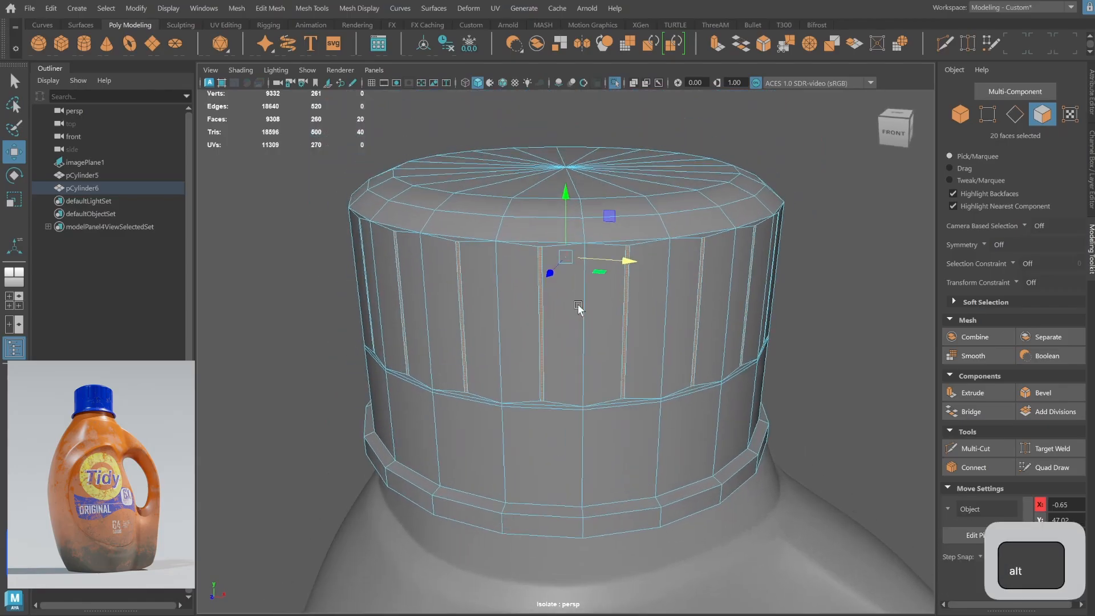
right_click(571, 296, "shift")
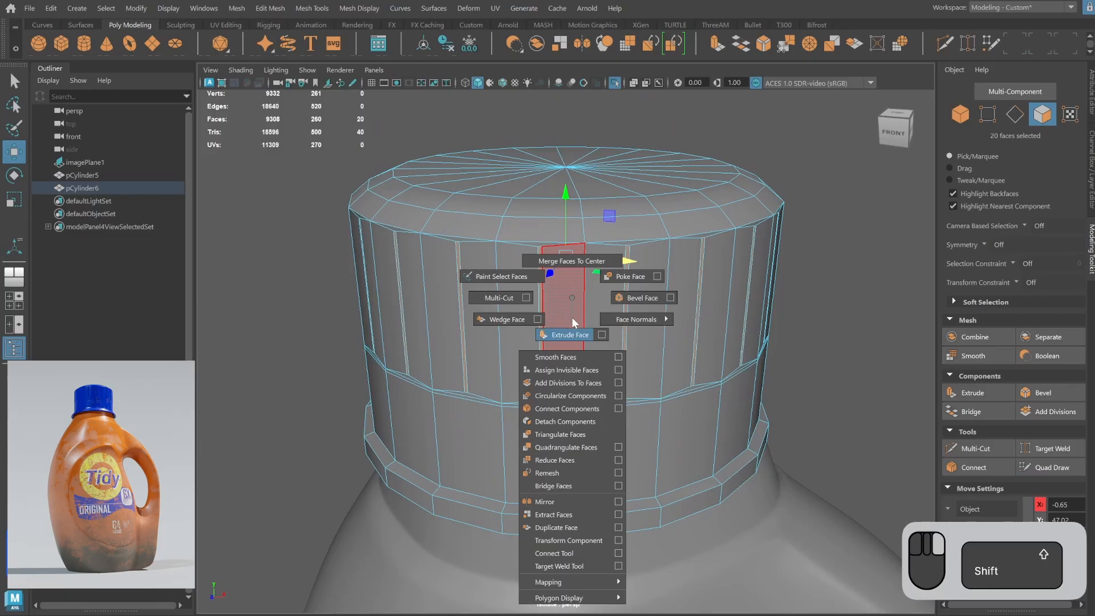
left_click(570, 335)
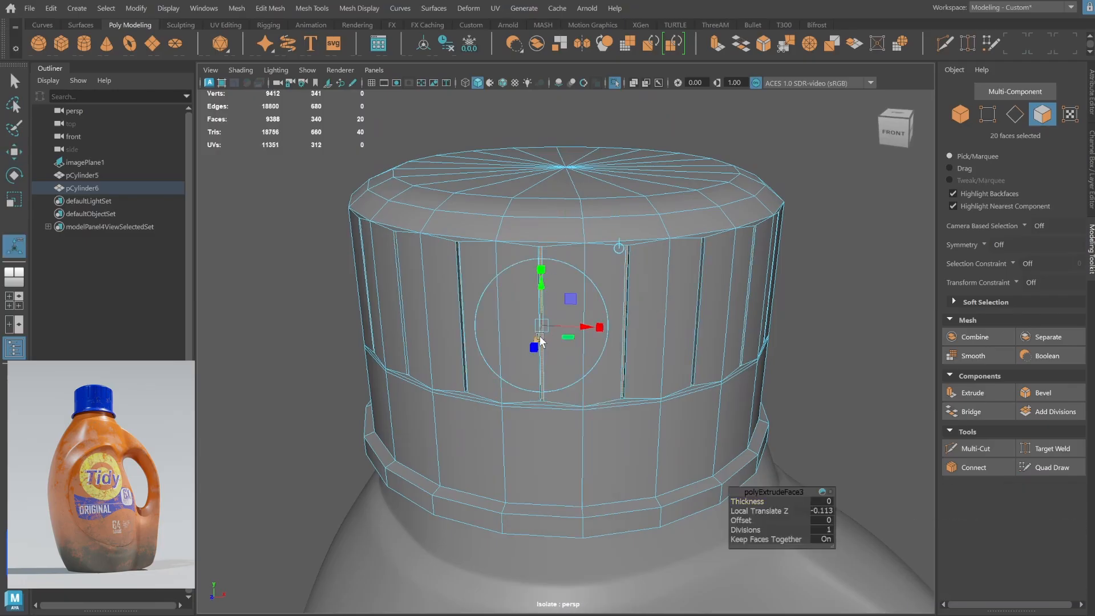
key("q")
left_click(967, 115)
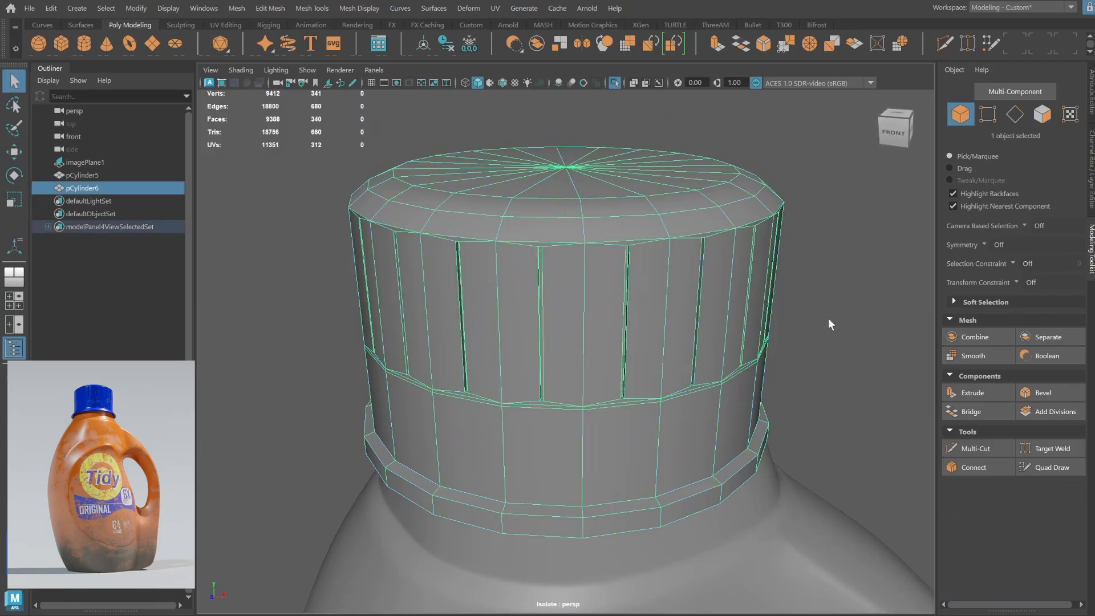
Examine the grooved cap on the bottle from a distance, from above and close up in the perspective view.
left_click(831, 316)
right_click_drag(822, 315, 611, 320, "alt")
left_click_drag(702, 394, 725, 361, "alt")
right_click_drag(726, 361, 607, 388, "alt")
left_click_drag(607, 388, 580, 310, "alt")
right_click_drag(579, 310, 813, 256, "alt")
middle_click_drag(575, 262, 596, 336, "alt")
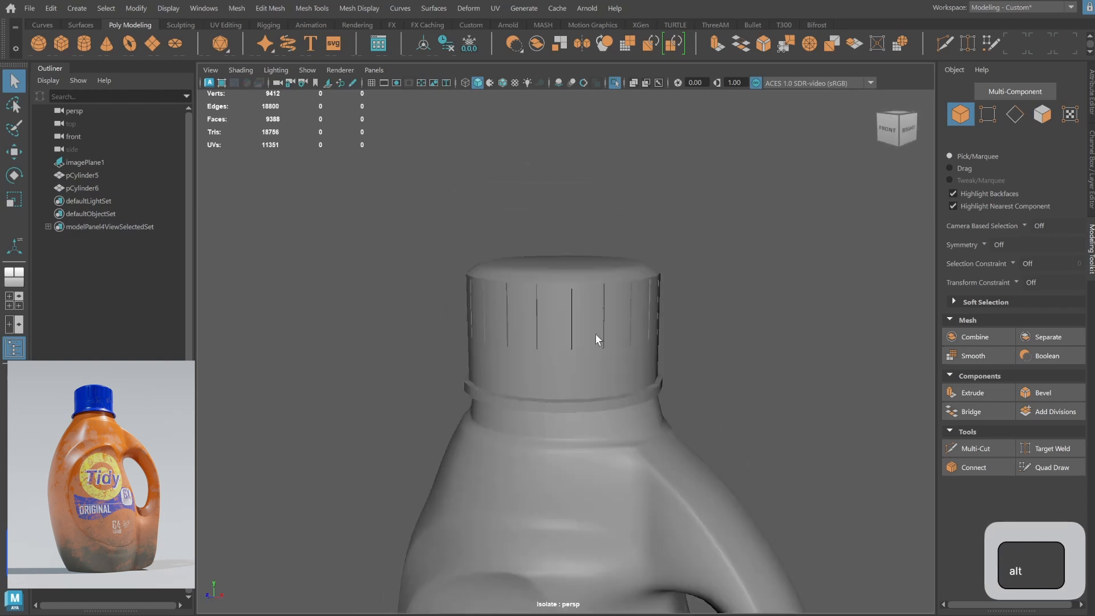
left_click_drag(596, 336, 599, 388, "alt")
right_click_drag(599, 371, 781, 274, "alt")
Insert an edge loop around the rounded upper rim of the cap and adjust its scale and height to smooth the profile.
left_click(659, 352)
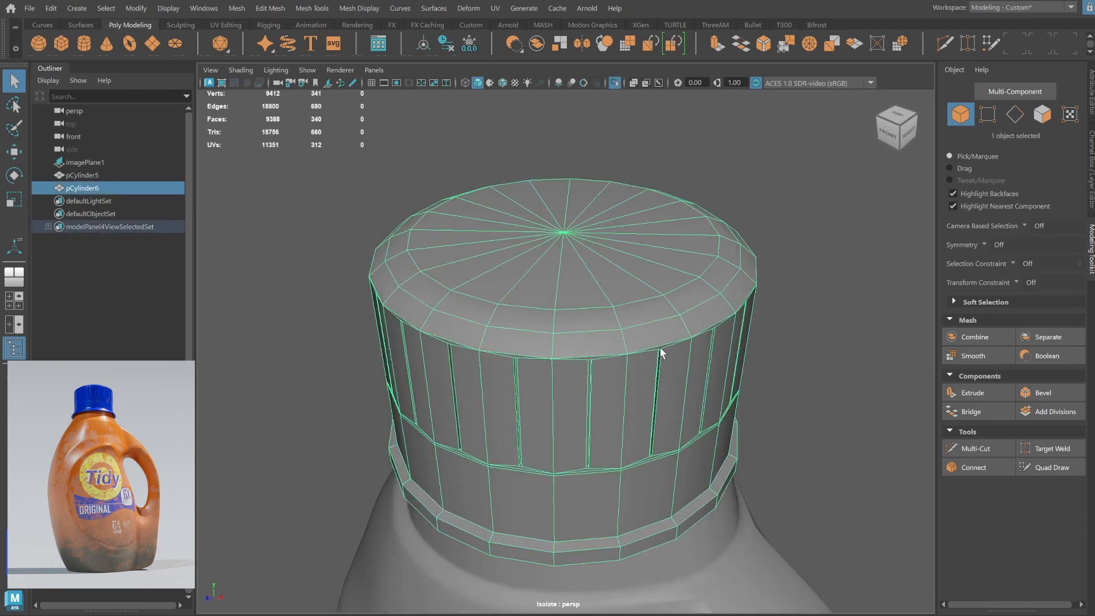
right_click_drag(606, 249, 513, 340, "shift")
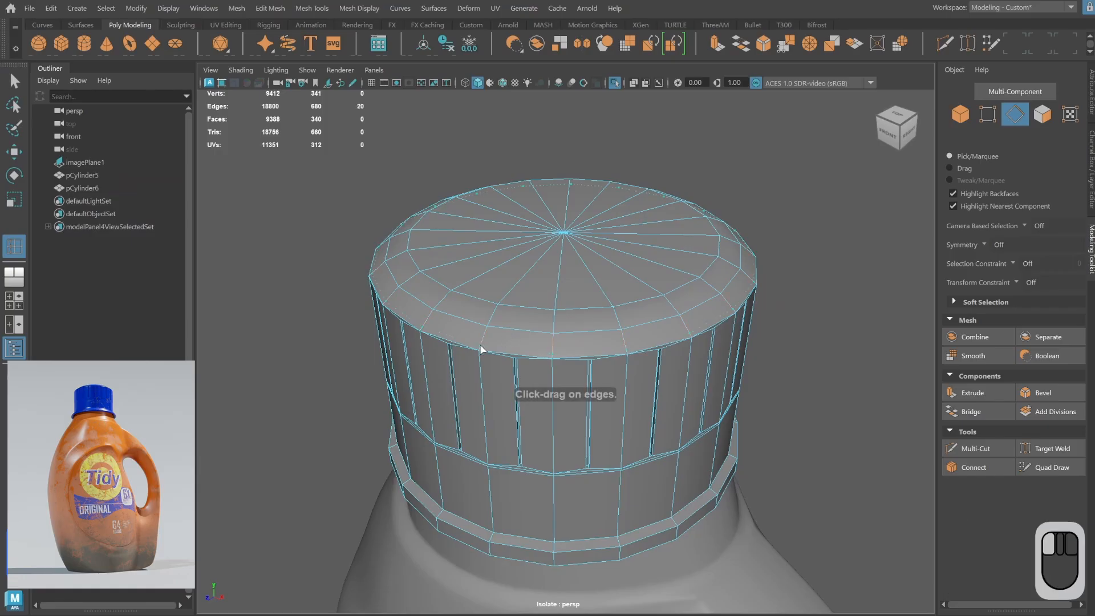
key("q")
key("r")
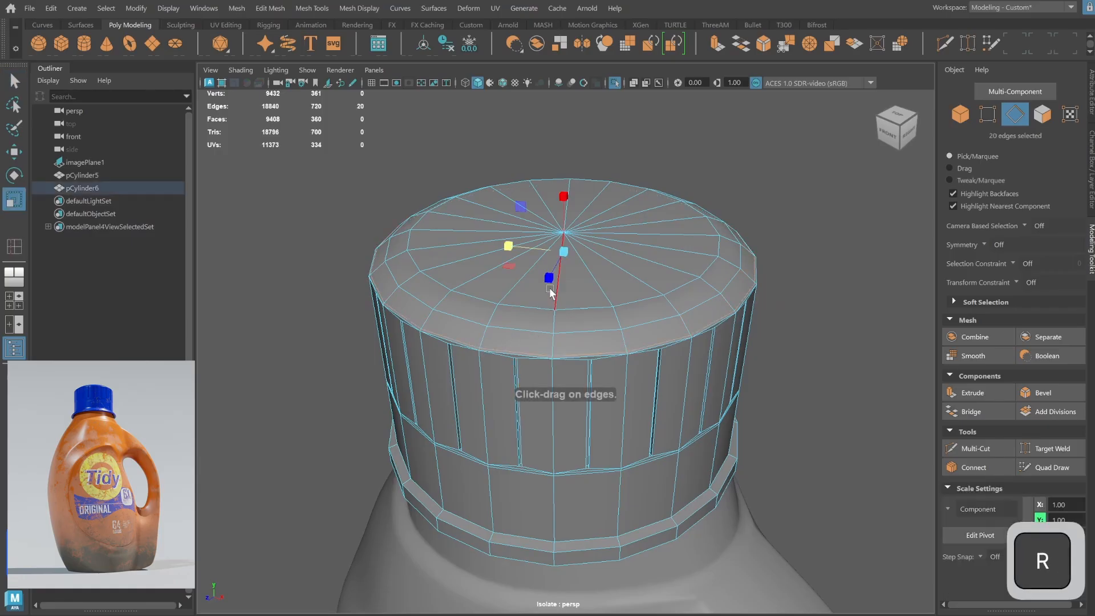
left_click_drag(563, 251, 670, 205, "alt")
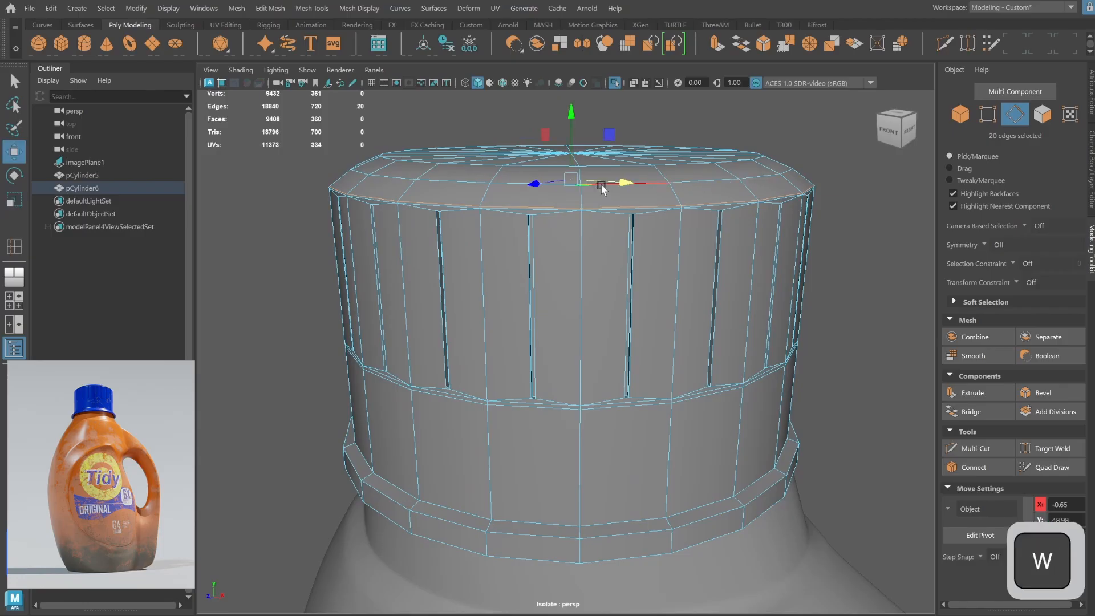
left_click_drag(573, 139, 572, 138)
left_click(961, 116)
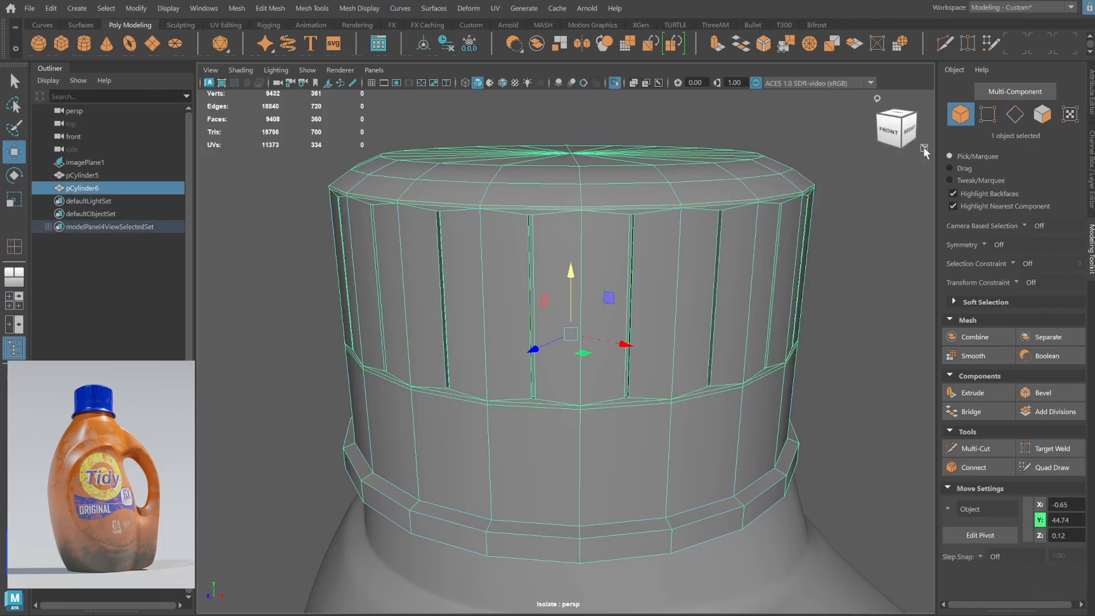
Fine-tune the height and scale of the edge loops around the cap's top to round the rim further.
left_click(879, 231)
right_click_drag(862, 242, 561, 291, "alt")
left_click_drag(560, 291, 652, 282, "alt")
left_click(596, 289)
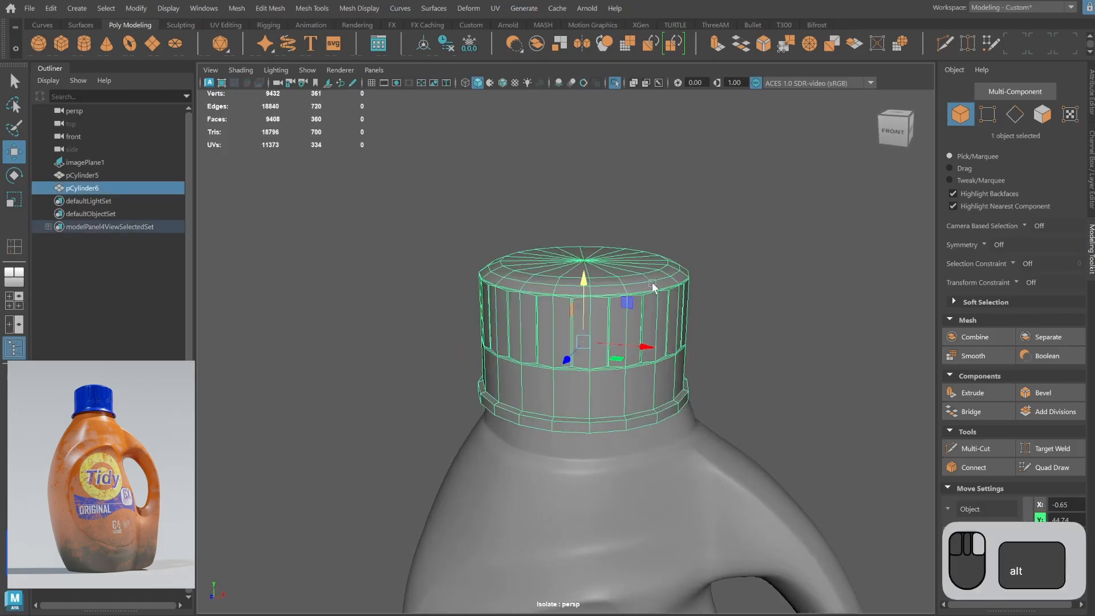
left_click(1015, 114)
double_click(573, 255)
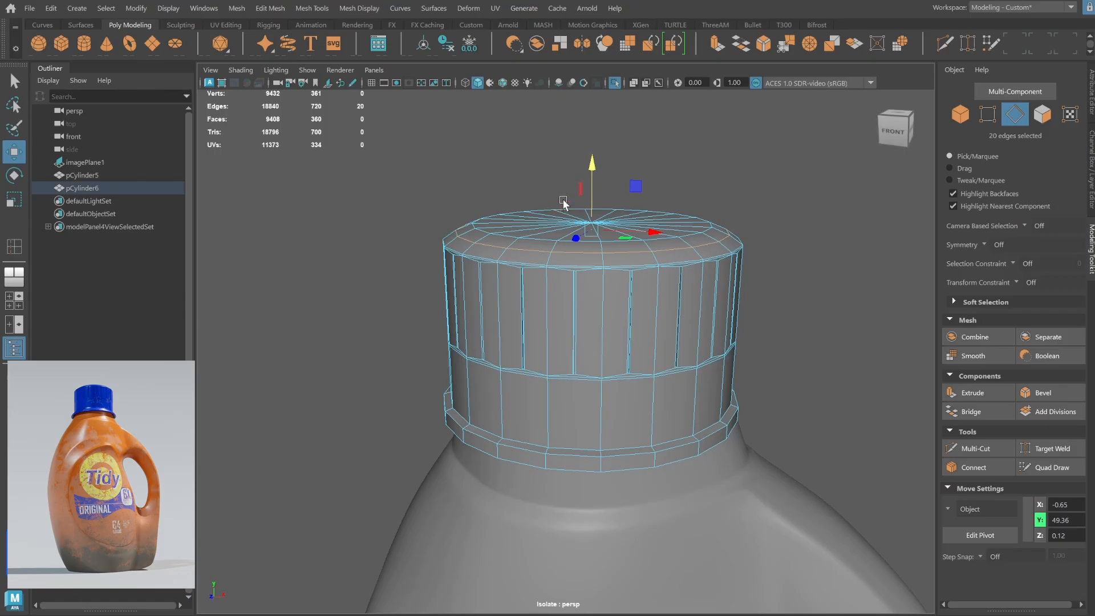
left_click_drag(592, 166, 592, 170)
key("r")
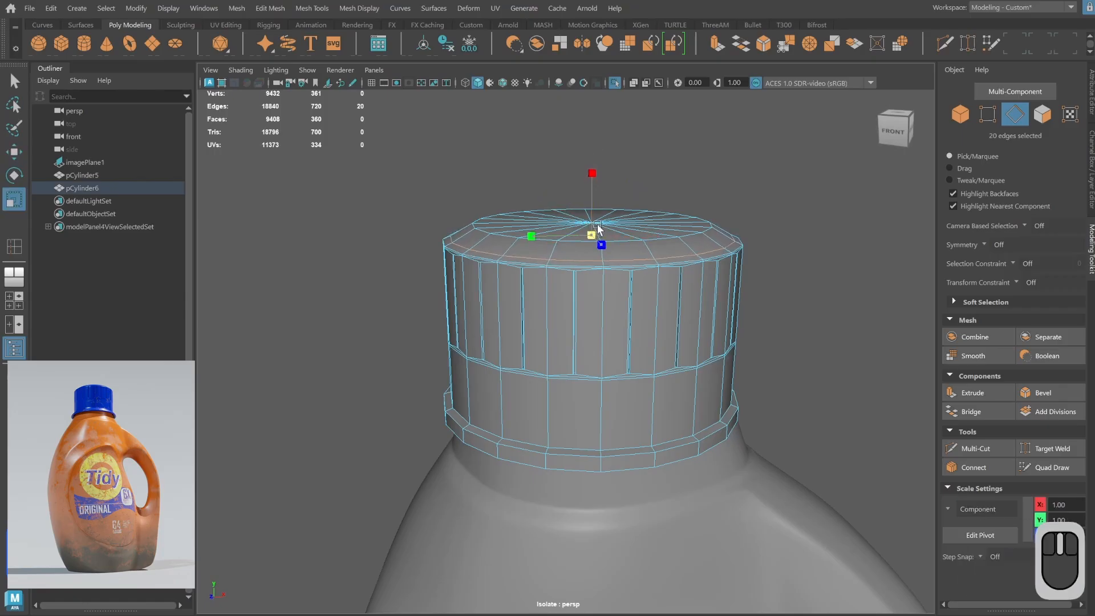
left_click_drag(598, 228, 602, 231)
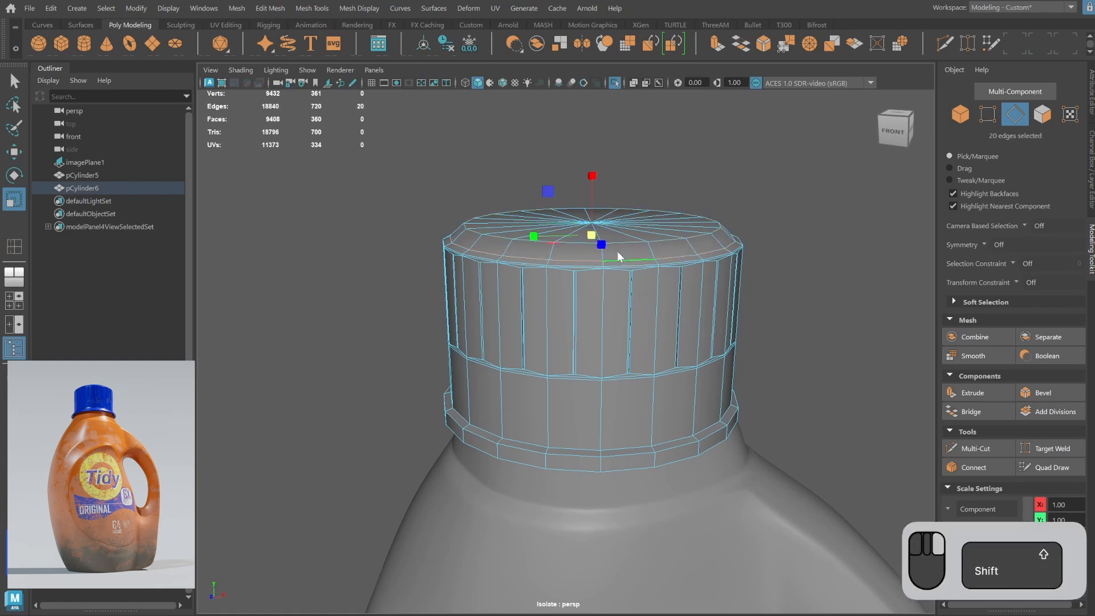
Bevel two edge loops around the cap's top rim with one segment each, using Fraction 0.3 and 0.2.
right_click_drag(620, 257, 619, 320, "shift")
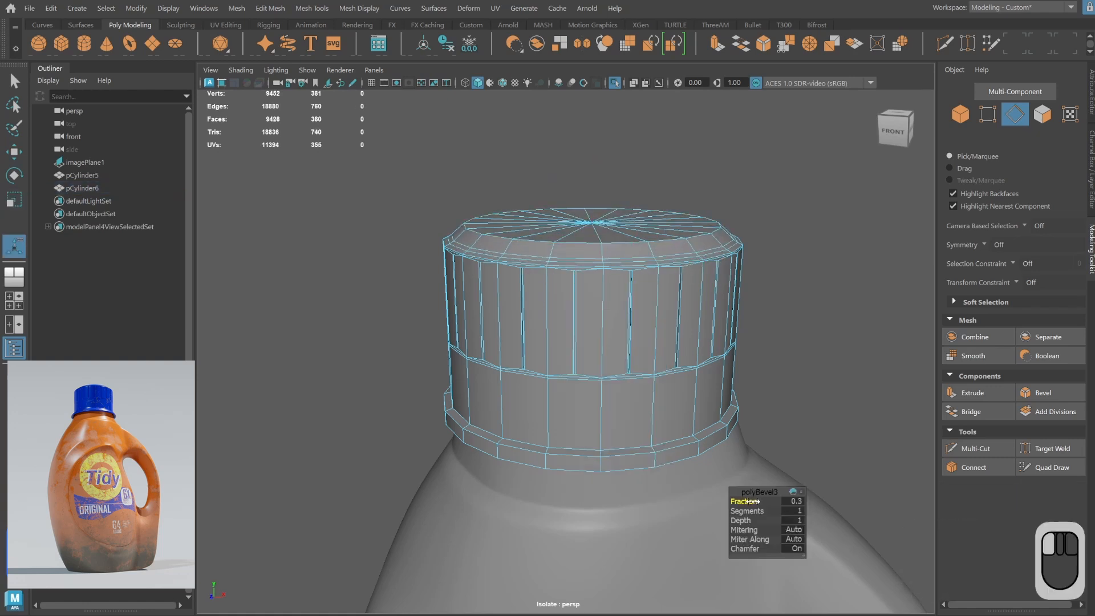
double_click(671, 238)
key("g")
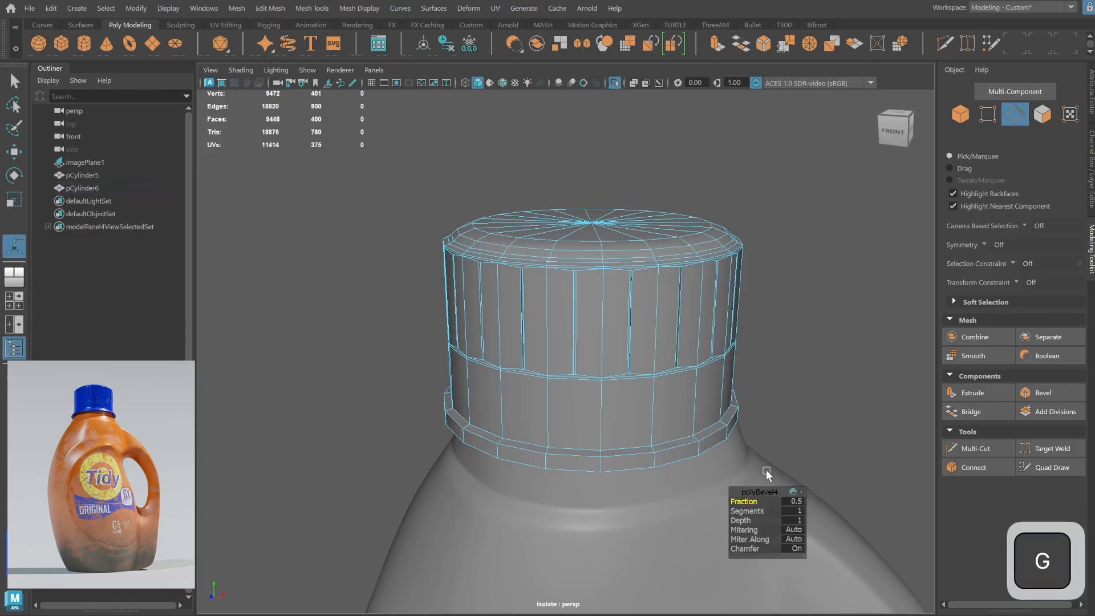
left_click_drag(747, 501, 746, 506)
key("F8")
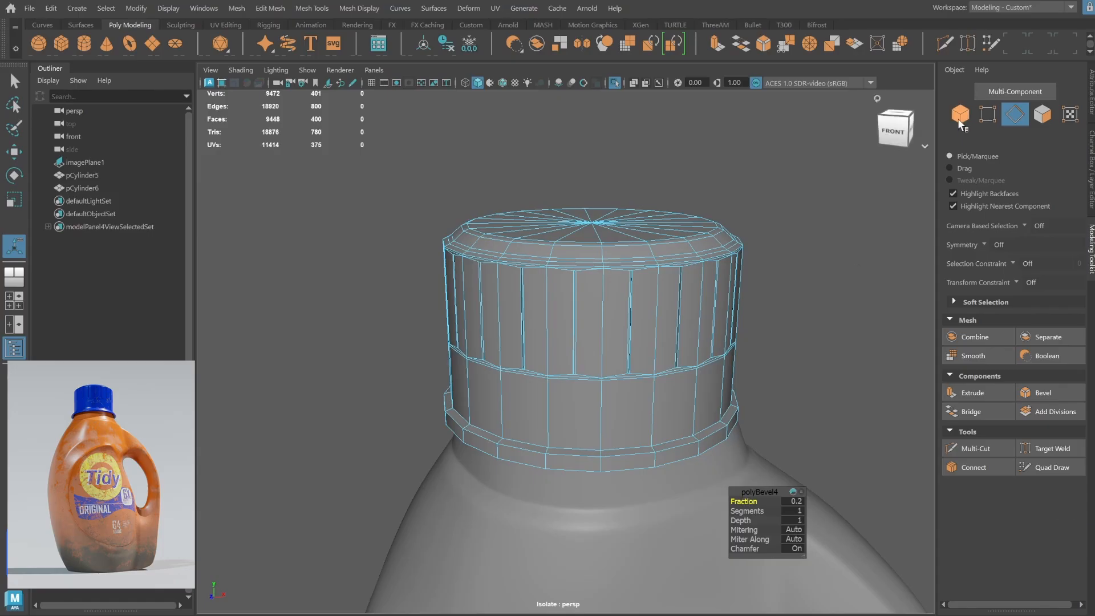
key("q")
Examine the finished bottle and its grooved cap from the front, from behind, from above and close up.
left_click(844, 279)
right_click_drag(810, 296, 560, 399, "alt")
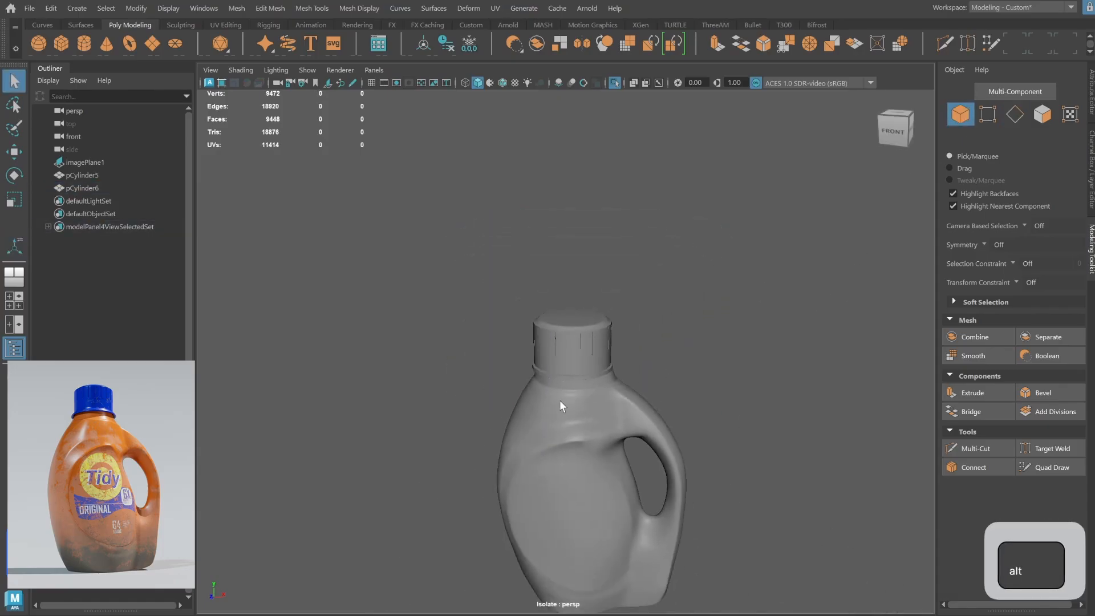
left_click_drag(560, 400, 621, 348, "alt")
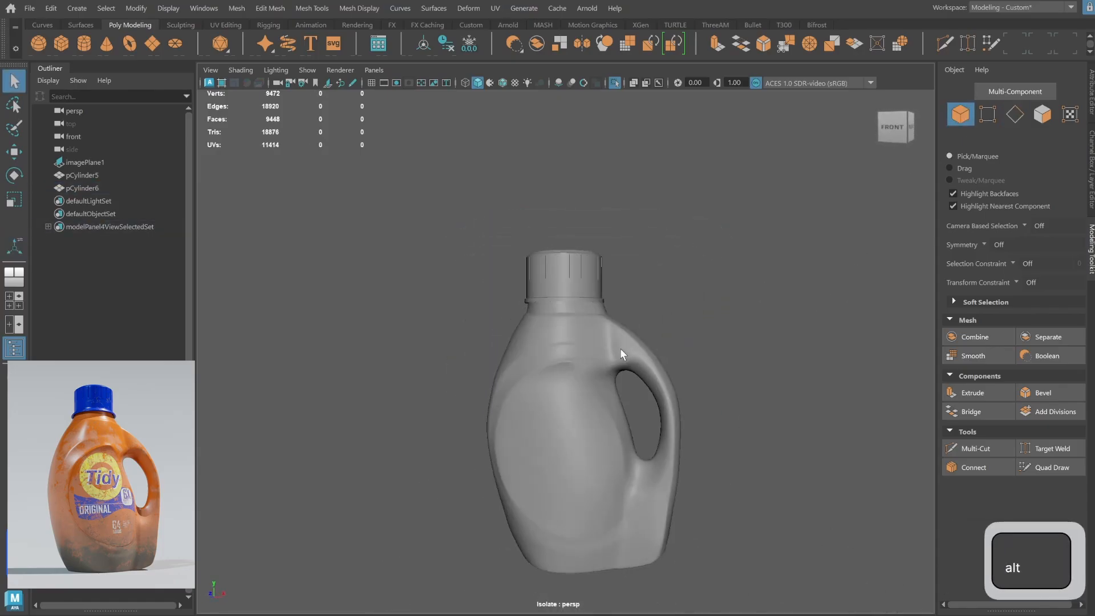
right_click_drag(485, 327, 594, 367, "alt")
key("w")
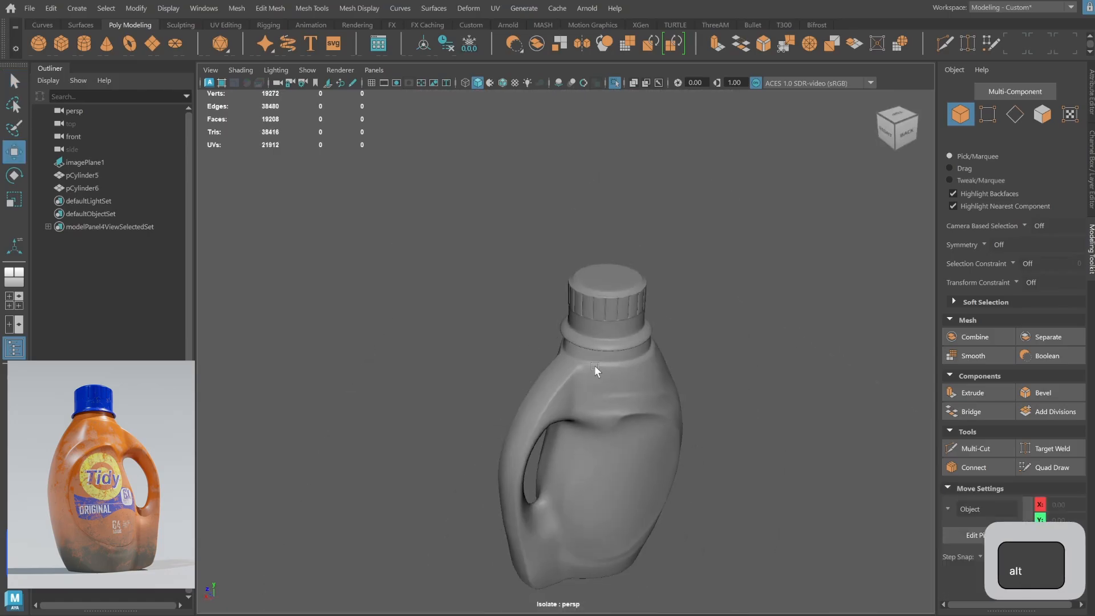
mouse_move(594, 367)
left_mouse_down("alt")
mouse_move(508, 305)
mouse_move(661, 349)
mouse_move(640, 371)
mouse_move(572, 384)
mouse_move(658, 361)
mouse_move(587, 386)
mouse_move(455, 379)
mouse_move(455, 354)
mouse_move(504, 305)
mouse_move(510, 368)
mouse_move(497, 379)
mouse_move(624, 367)
mouse_move(652, 303)
left_mouse_up("alt")
right_click_drag(652, 303, 814, 269, "alt")
left_click_drag(814, 270, 648, 288, "alt")
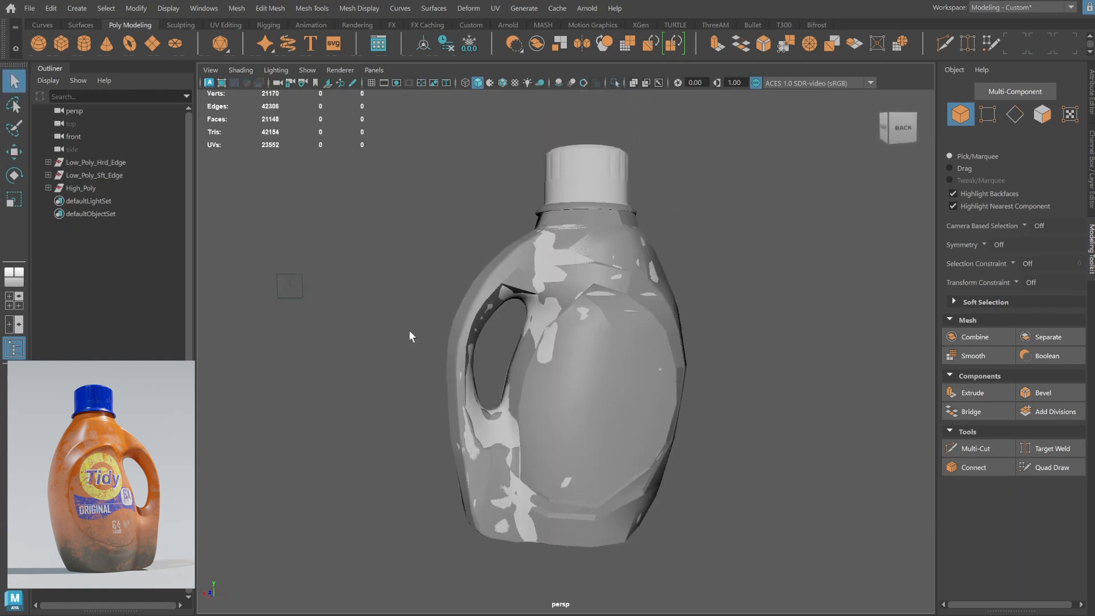
Highlight the Low_Poly_Hrd_Edge, Low_Poly_Sft_Edge and High_Poly groups one after another to compare their meshes.
middle_click_drag(409, 331, 413, 331, "alt")
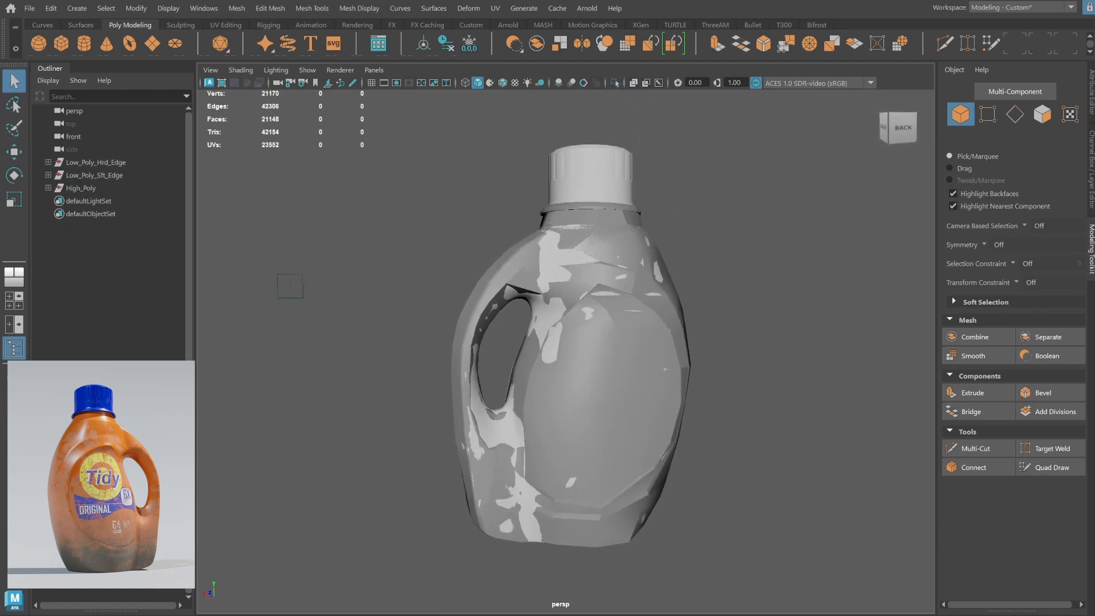
left_click(148, 165)
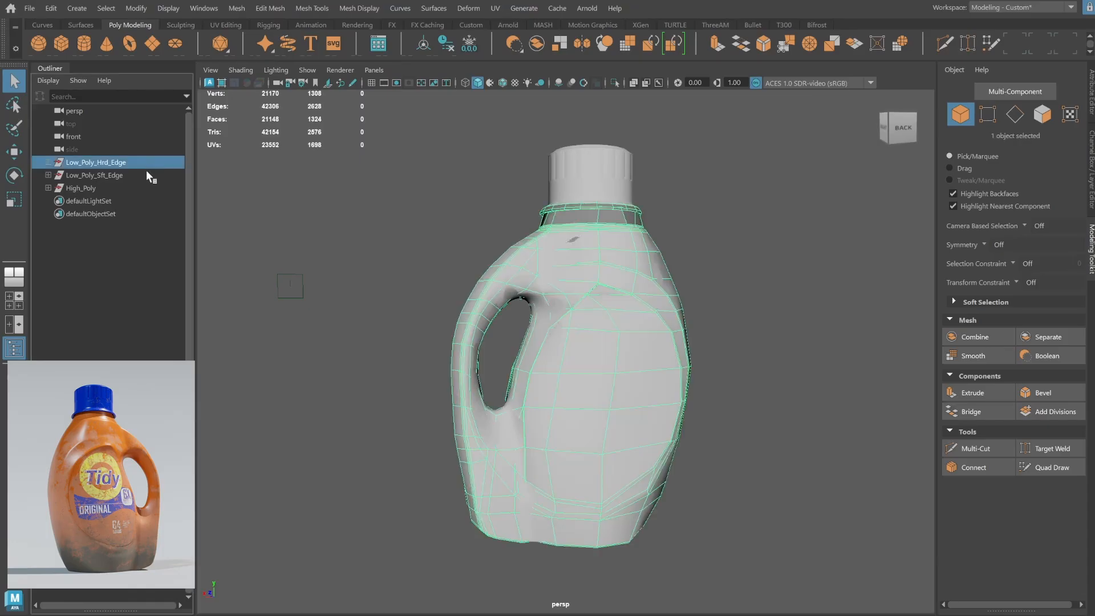
left_click(146, 173)
left_click(149, 189)
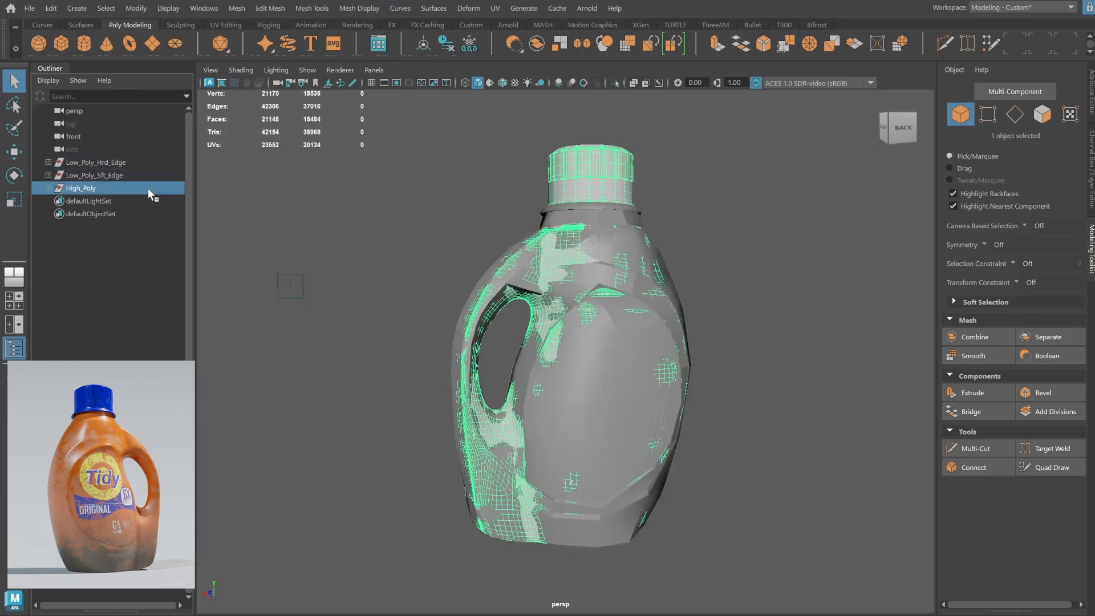
left_click(454, 227)
Hide the Low_Poly_Sft_Edge and High_Poly groups.
left_click(141, 174)
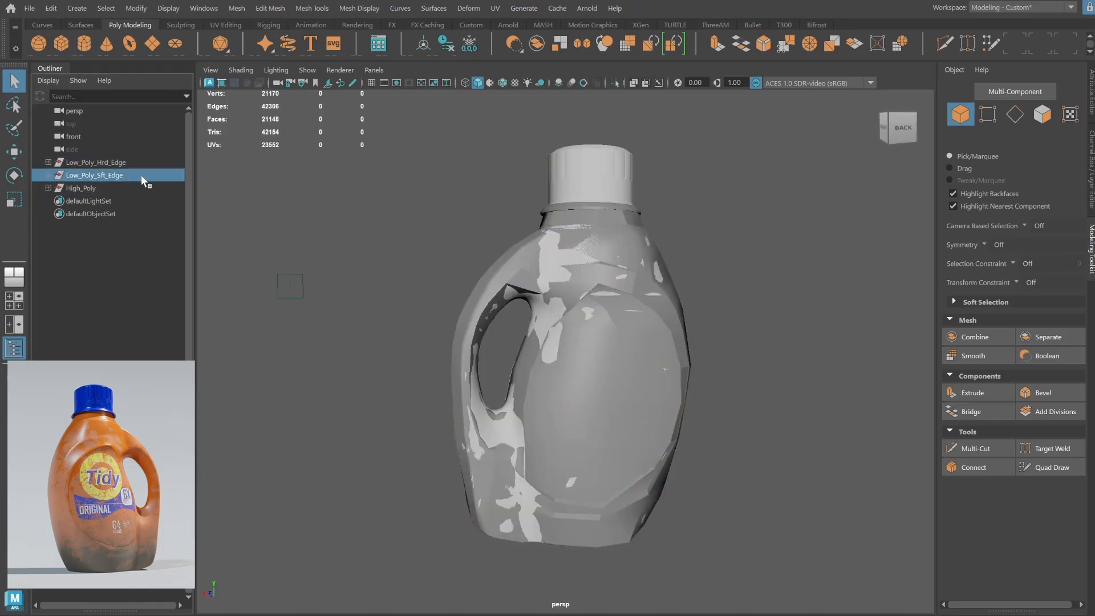
left_click(139, 187, "shift")
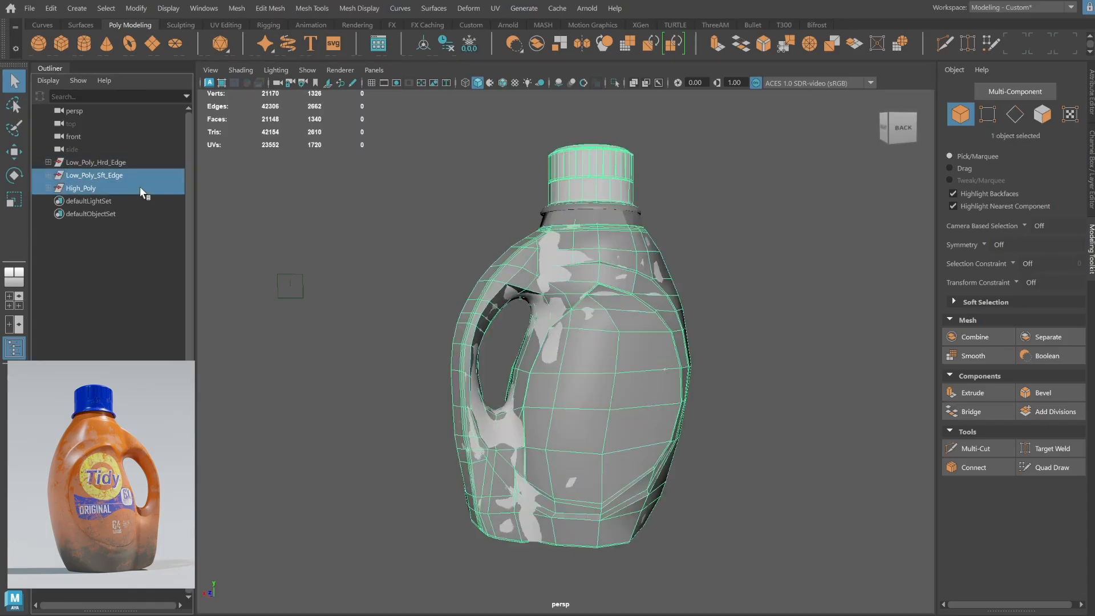
left_click(398, 228)
Examine the Low_Poly_Hrd_Edge bottle from both sides, briefly toggling the wireframe over its shading.
left_click(172, 163)
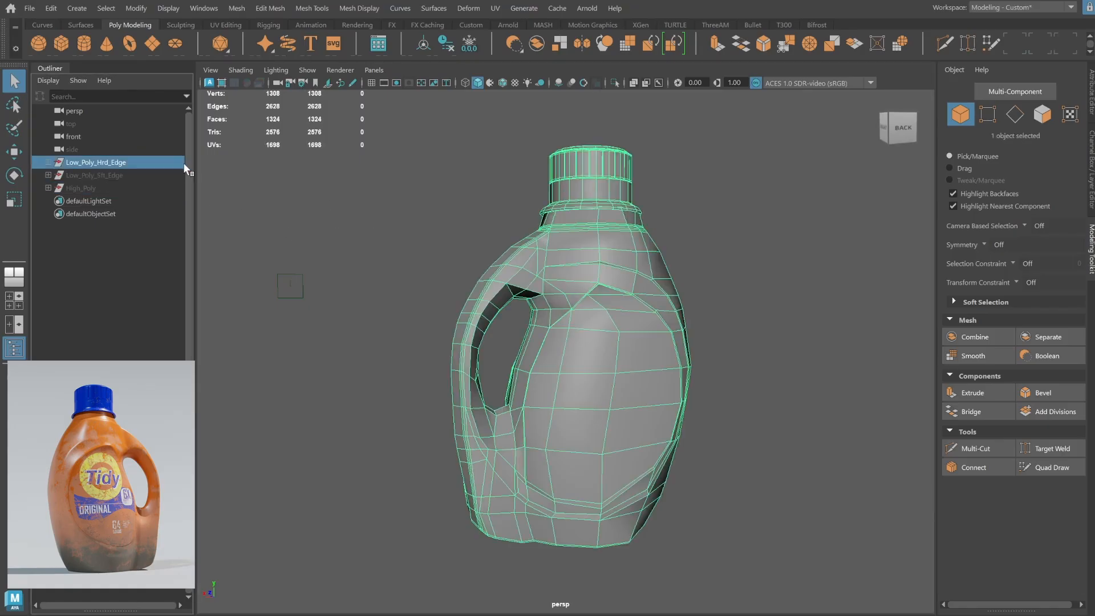
left_click(339, 221)
mouse_move(540, 233)
left_mouse_down("alt")
mouse_move(708, 247)
mouse_move(704, 256)
mouse_move(628, 247)
mouse_move(613, 227)
mouse_move(638, 220)
mouse_move(658, 227)
mouse_move(453, 228)
mouse_move(492, 208)
mouse_move(691, 208)
left_mouse_up("alt")
left_click(502, 84)
left_click(503, 84)
scroll(692, 212, "up", 1)
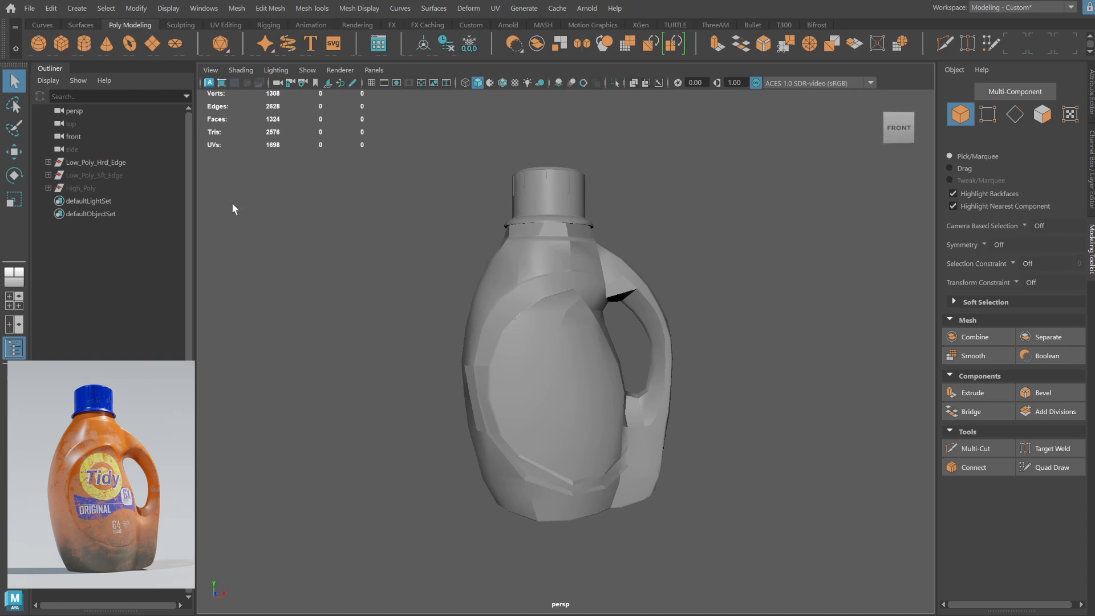
Hide the Low_Poly_Hrd_Edge group and show the Low_Poly_Sft_Edge group instead.
left_click(85, 162)
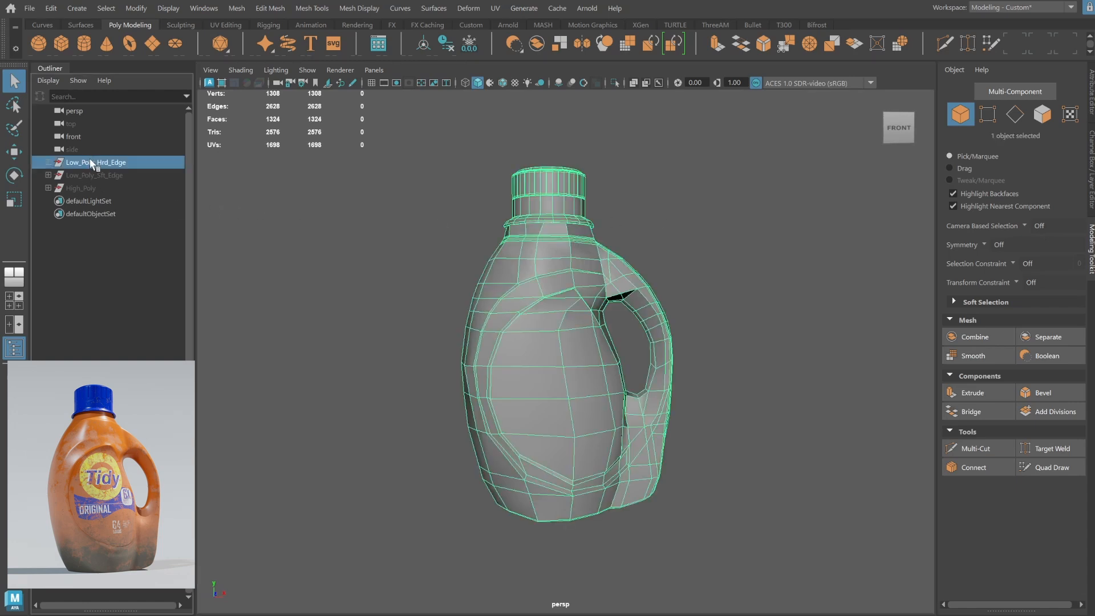
key("ctrl+h")
left_click(100, 173)
key("shift+h")
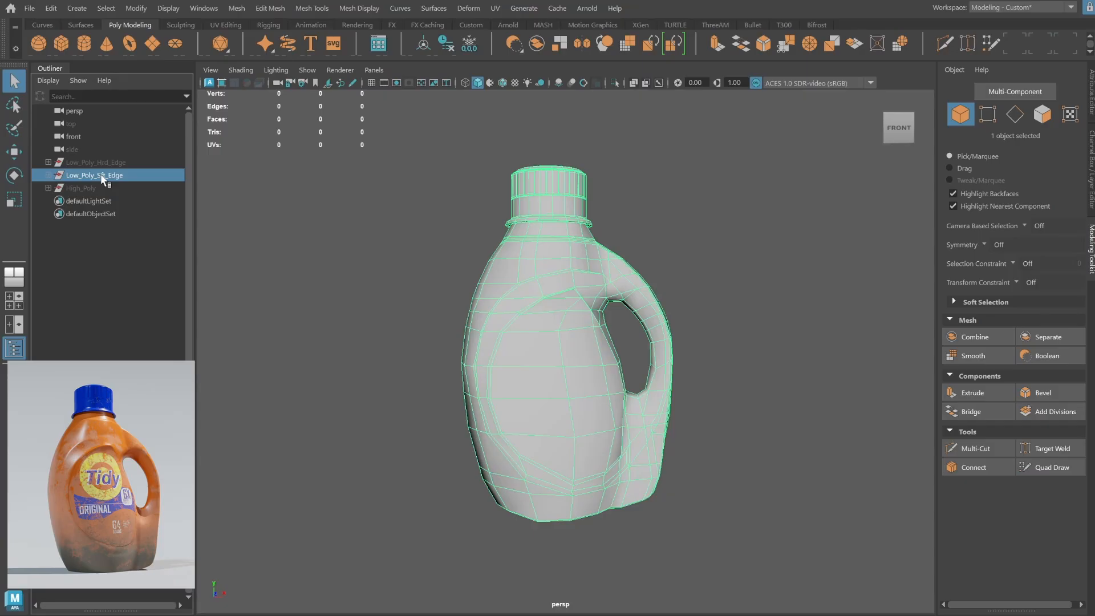
Examine the soft-edged low-poly bottle's shading around the handle, neck and label area, toggling the wireframe over it.
left_click(737, 303)
left_click_drag(728, 282, 828, 302, "alt")
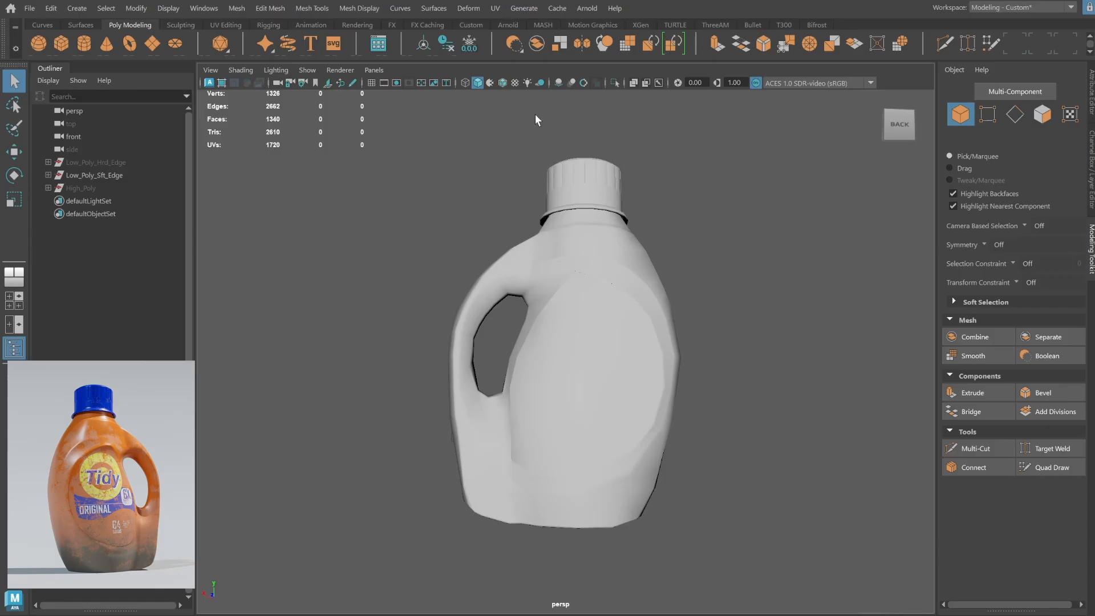
left_click(503, 84)
right_click_drag(542, 251, 710, 257, "alt")
left_click_drag(710, 257, 764, 255, "alt")
left_click(504, 84)
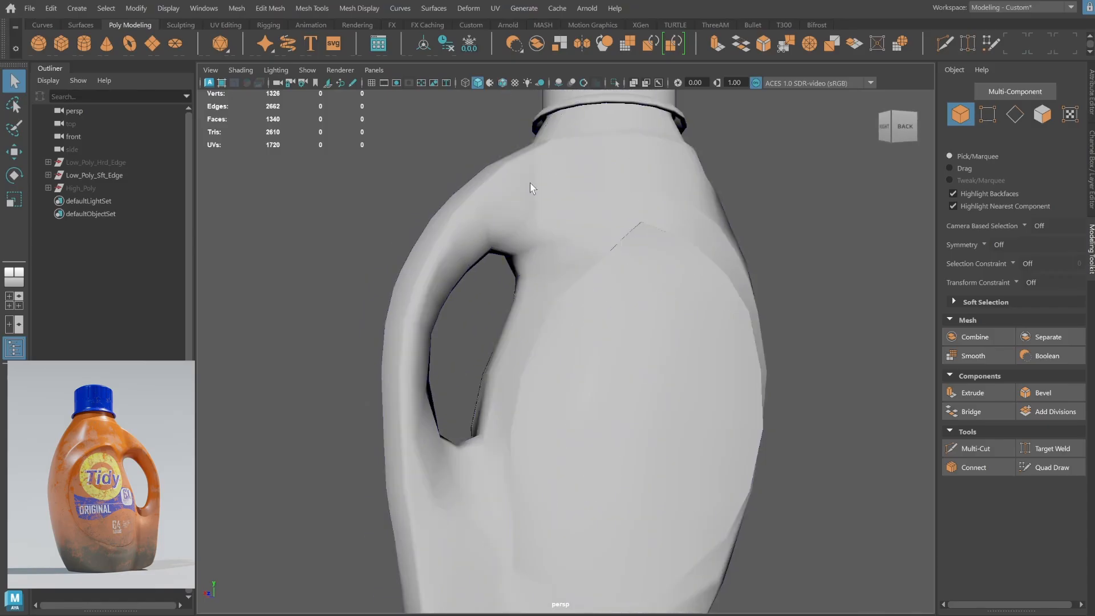
mouse_move(531, 187)
left_mouse_down("alt")
mouse_move(523, 195)
mouse_move(531, 188)
left_mouse_up("alt")
right_click_drag(532, 189, 680, 186, "alt")
left_click_drag(679, 186, 692, 197, "alt")
middle_click_drag(691, 197, 657, 298, "alt")
left_click(655, 299)
right_click_drag(655, 302, 592, 264, "alt")
mouse_move(605, 263)
left_mouse_down("alt")
mouse_move(579, 261)
mouse_move(599, 261)
left_mouse_up("alt")
middle_click_drag(599, 261, 633, 222, "alt")
right_click_drag(633, 222, 507, 229, "alt")
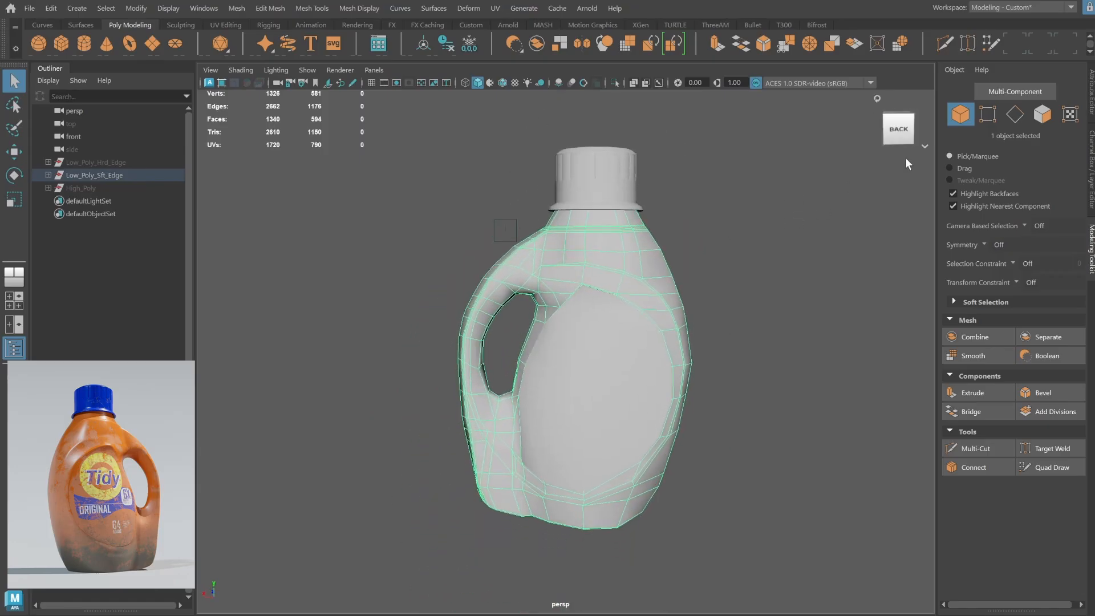
Select the soft-edged bottle body's edges, return to object selection and inspect its shading from behind.
key("F10")
left_click_drag(428, 136, 869, 611)
middle_click_drag(789, 441, 742, 435, "alt")
left_click(961, 116)
left_click(782, 254)
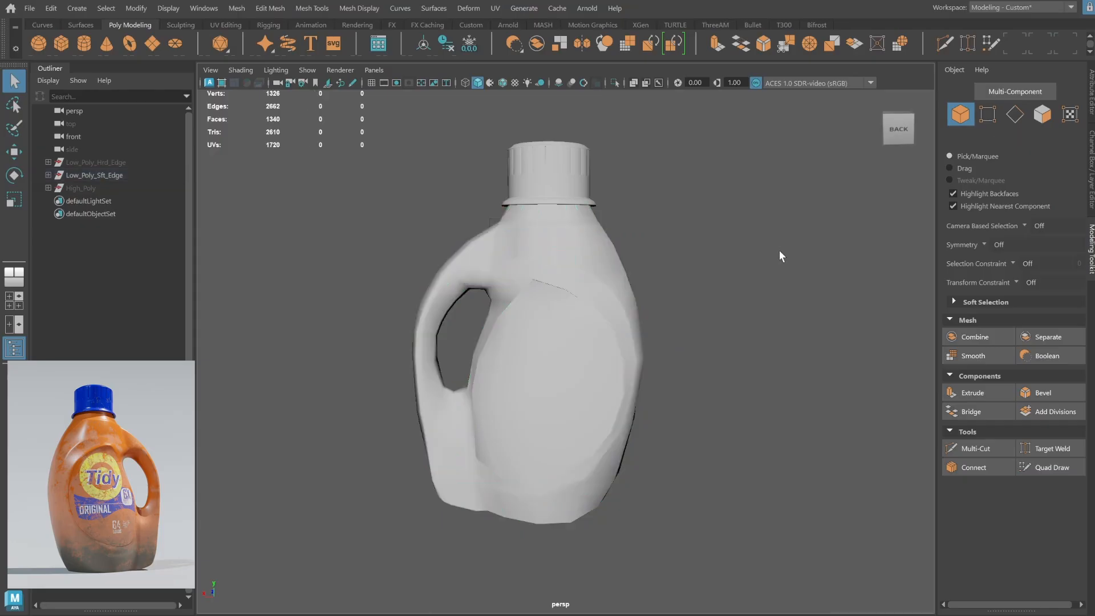
left_click_drag(687, 257, 628, 262, "alt")
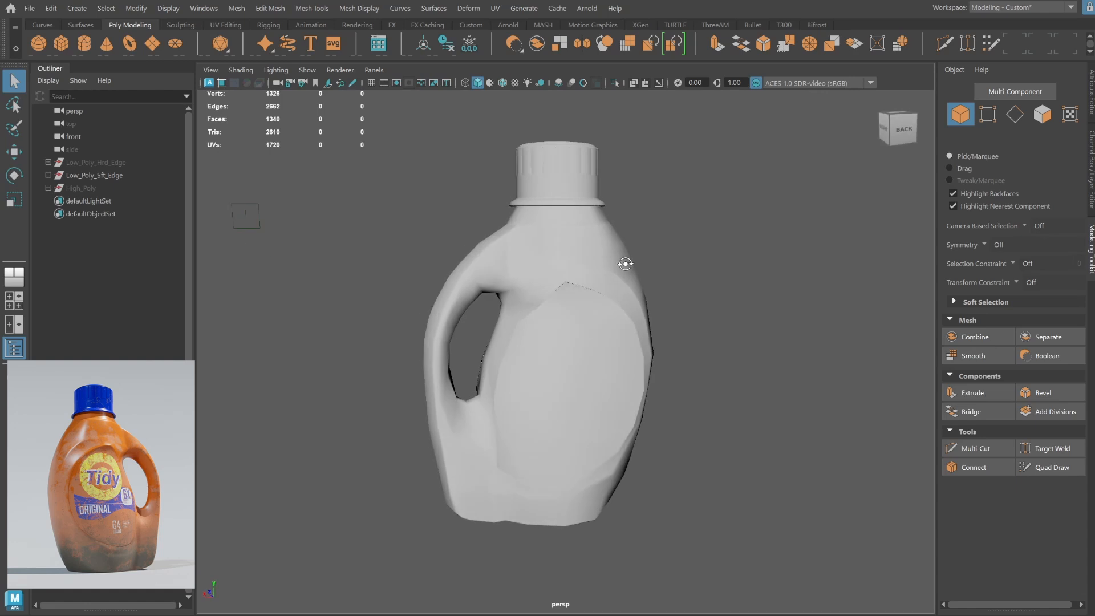
middle_click_drag(628, 261, 672, 255, "alt")
right_click_drag(672, 254, 676, 259, "alt")
mouse_move(675, 259)
middle_mouse_down("alt")
mouse_move(653, 269)
mouse_move(663, 269)
middle_mouse_up("alt")
left_click_drag(492, 227, 472, 228, "alt")
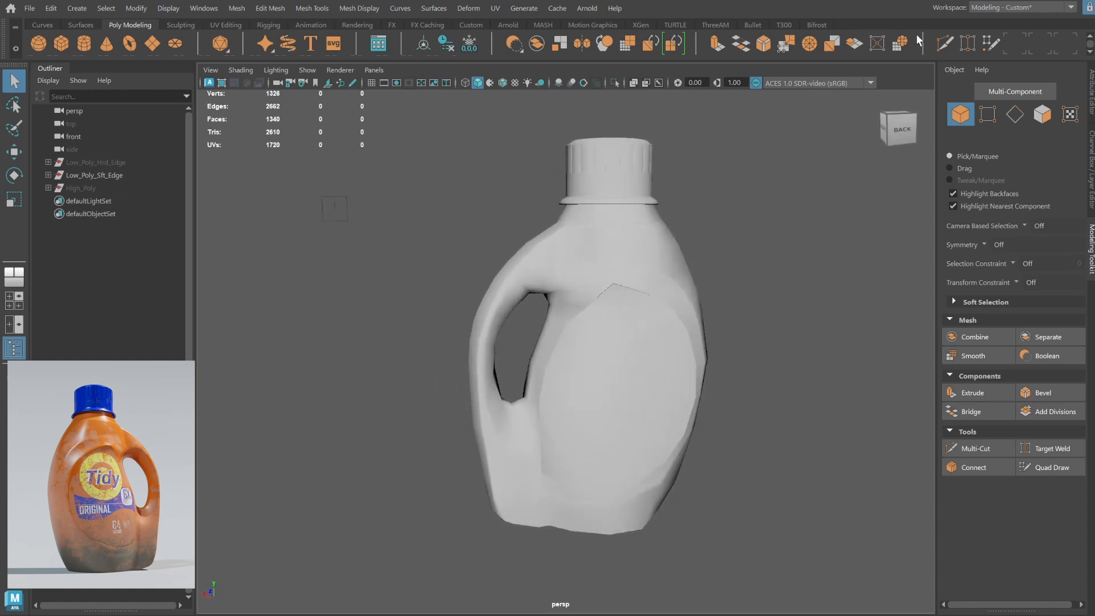
View the UV shells of the whole soft-edged bottle in the UV Editing workspace and return to the Modeling - Custom workspace.
left_click(979, 7)
left_click(989, 131)
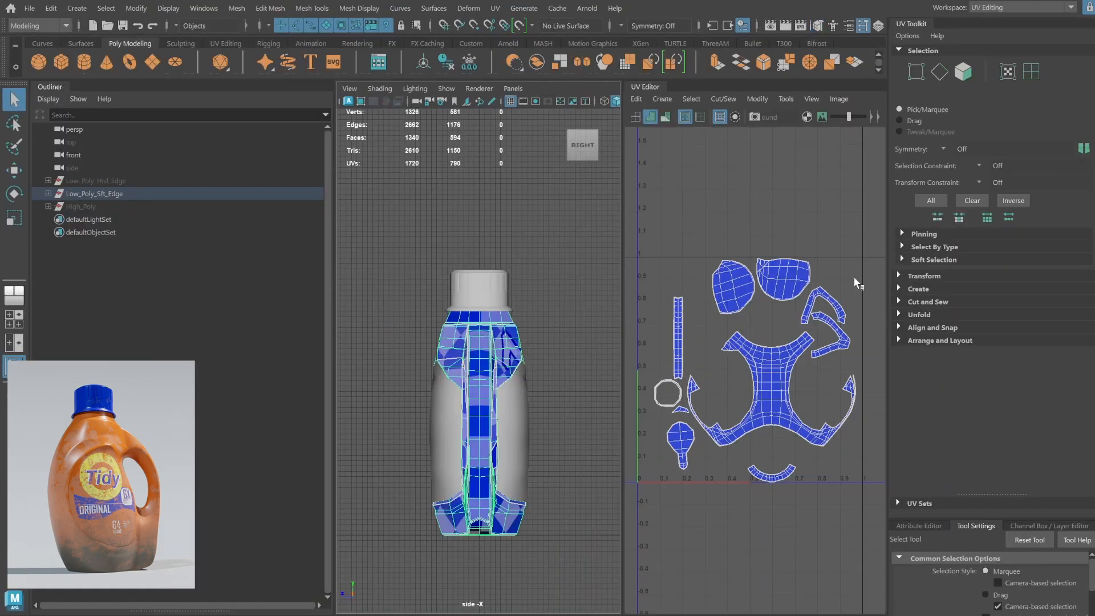
left_click_drag(368, 251, 549, 451)
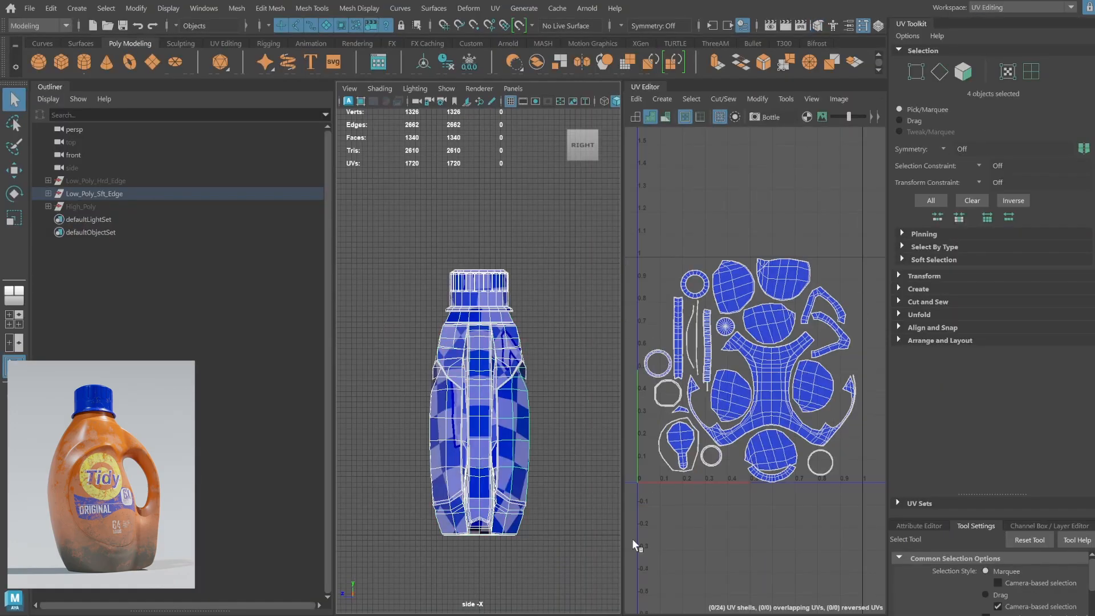
left_click(1000, 8)
left_click(1002, 48)
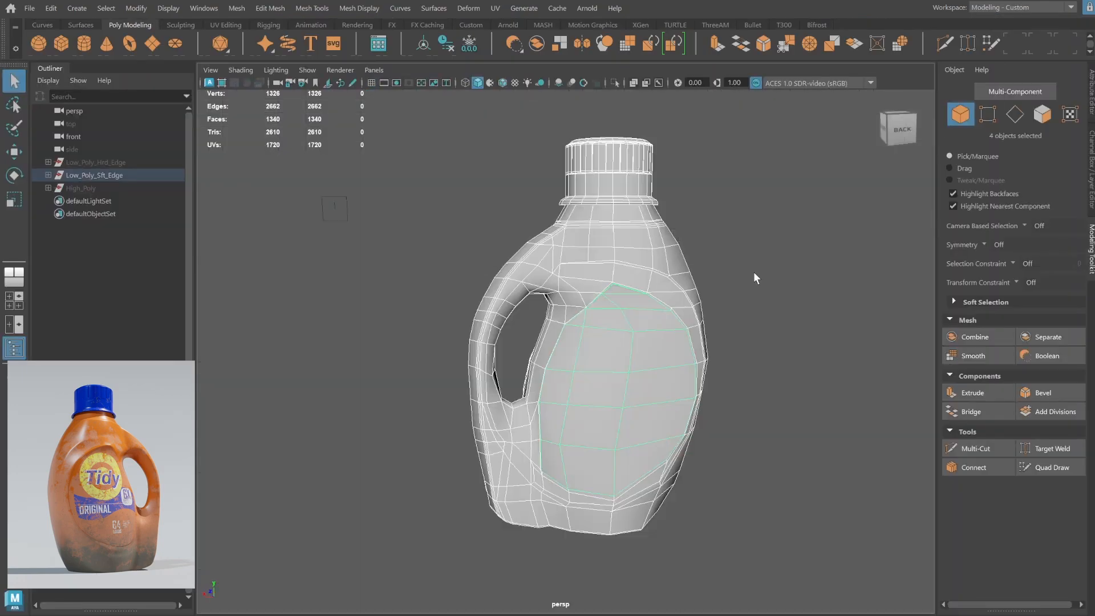
Clear the selection and hide the Low_Poly_Sft_Edge group.
left_click(789, 255)
left_click(170, 176)
key("ctrl+h")
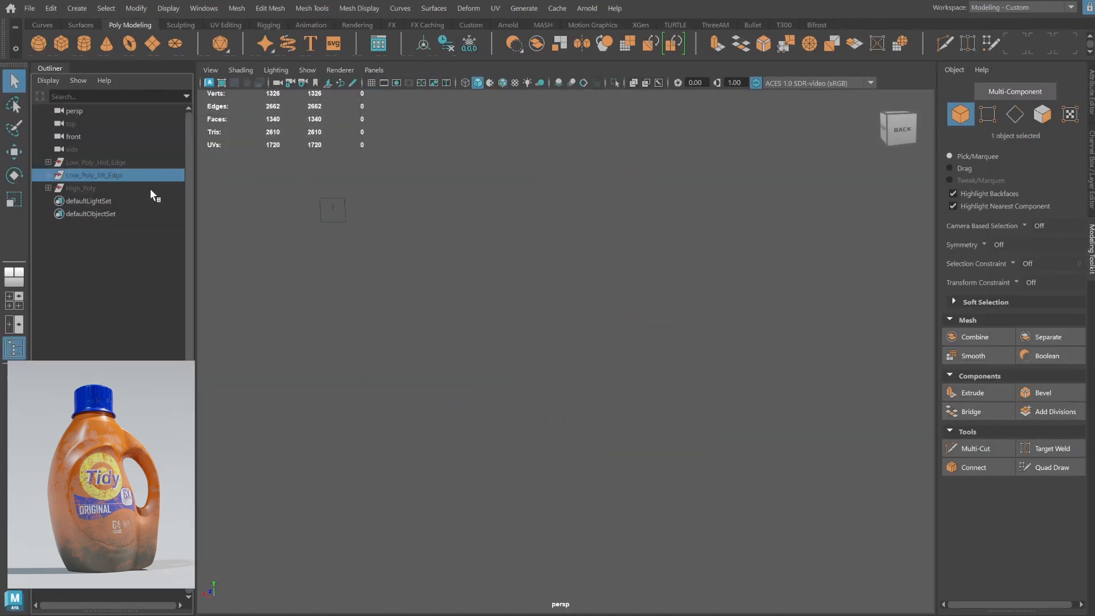
Unhide the High_Poly group and the Low_Poly_Sft_Edge group so both bottles are shown together.
left_click(147, 189)
key("shift+h")
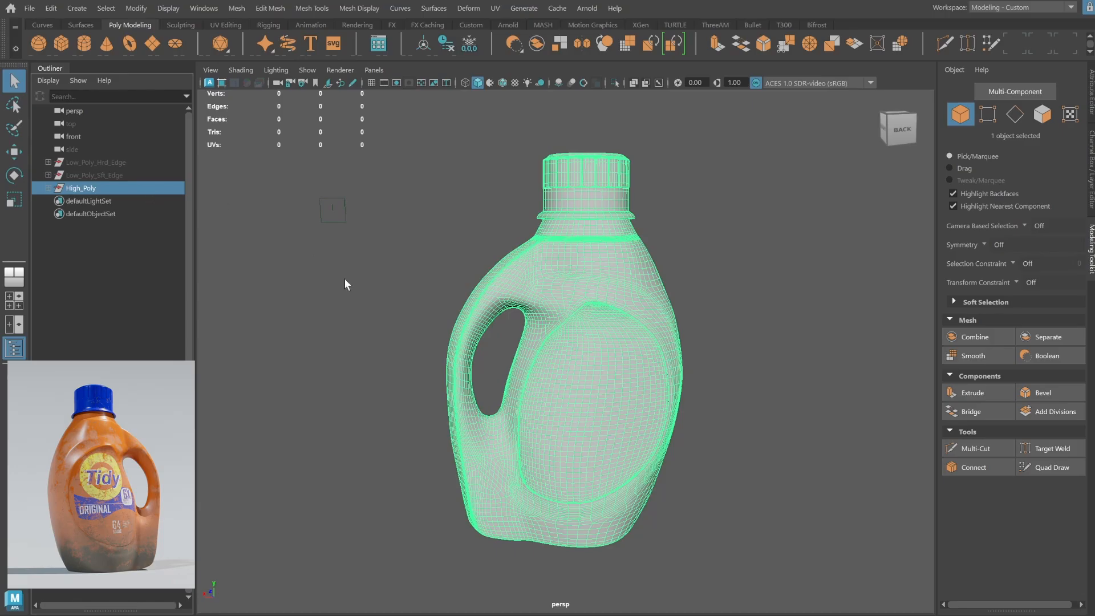
left_click(410, 274)
left_click(145, 175)
key("shift+h")
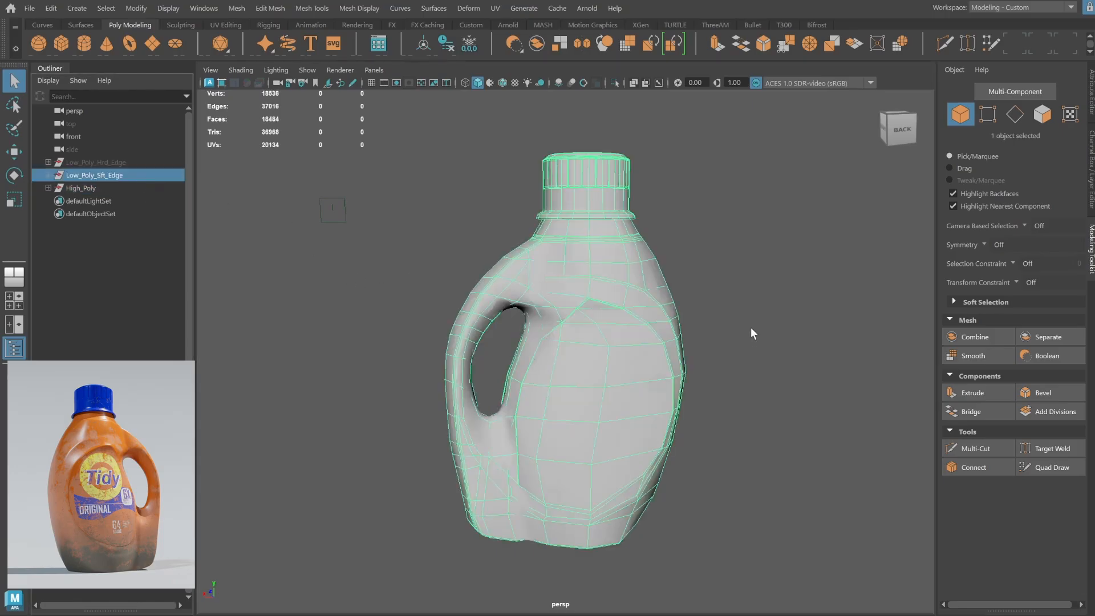
Move the Low_Poly_Sft_Edge bottle beside the high-poly bottle, to about 47.34 in X.
scroll(666, 296, "down", 3)
key("w")
left_click_drag(503, 370, 280, 379)
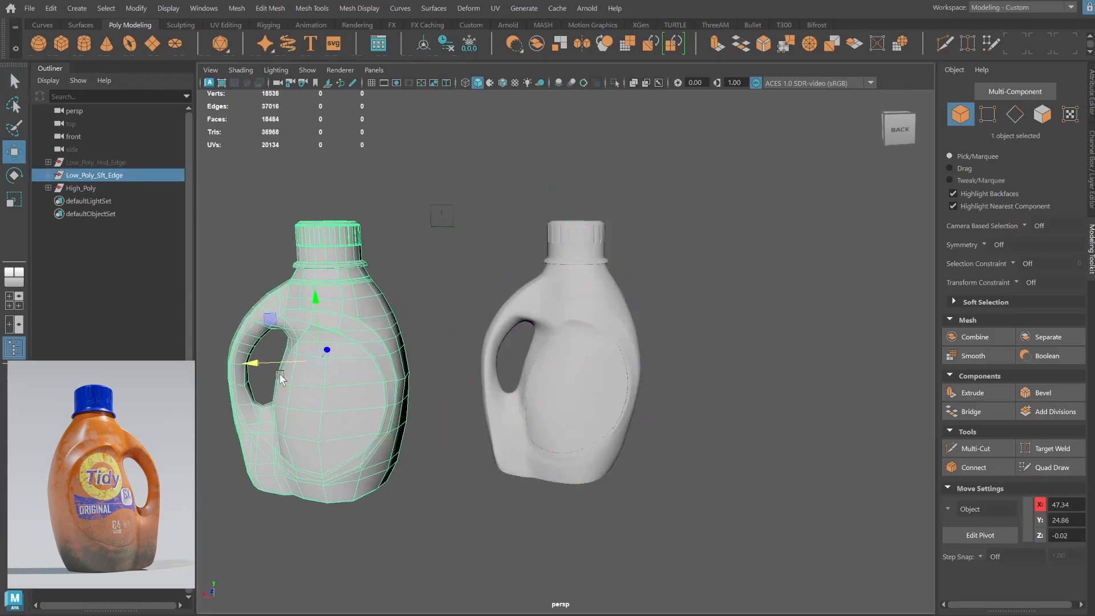
middle_click_drag(280, 379, 419, 356, "alt")
Read the soft-edged low-poly bottle's polygon counts, hide its parts, and read the whole high-poly bottle's counts for comparison.
left_click_drag(303, 166, 515, 461)
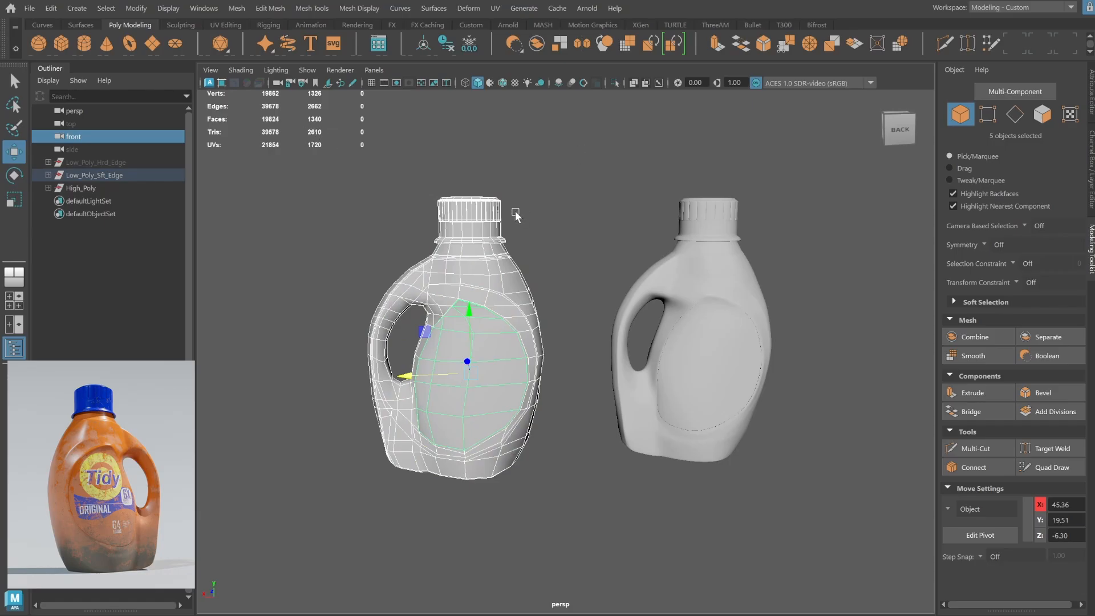
key("ctrl+h")
left_click_drag(564, 151, 862, 540)
middle_click_drag(835, 383, 748, 396, "alt")
left_click_drag(749, 396, 738, 386, "alt")
right_click_drag(738, 386, 839, 379, "alt")
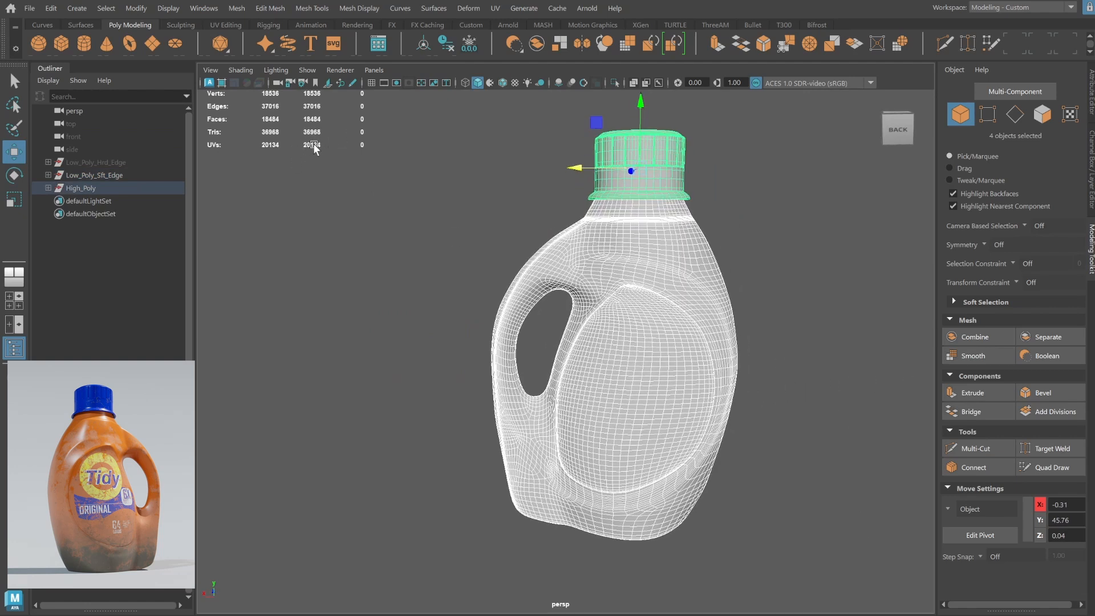
left_click(355, 322)
left_click_drag(355, 322, 411, 317, "alt")
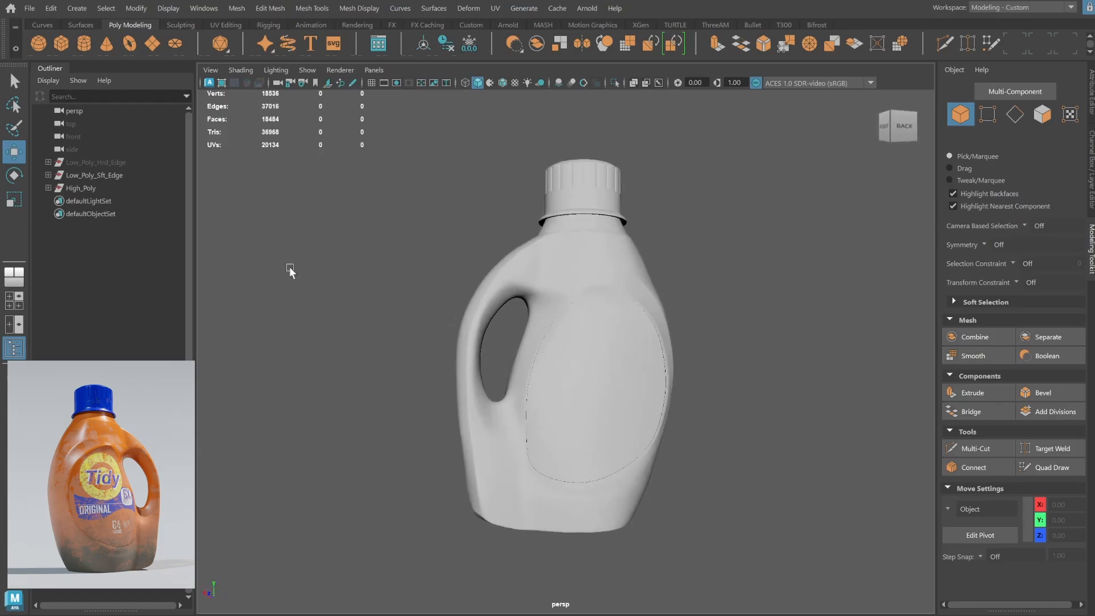
Hide the Low_Poly_Sft_Edge group, leaving only the high-poly bottle on display.
left_click(162, 187)
left_click(159, 176)
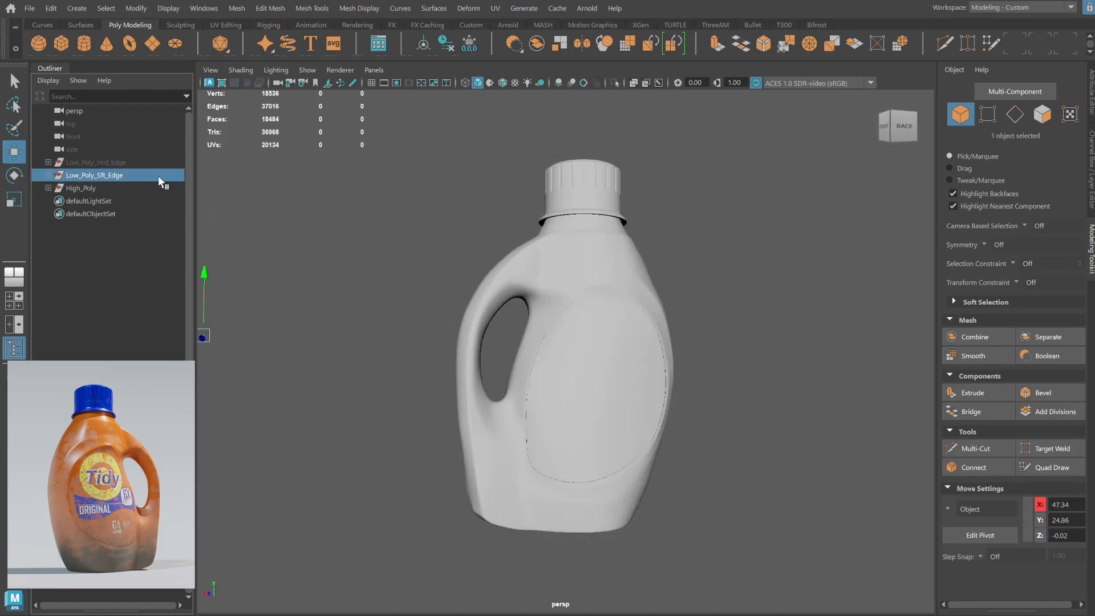
left_click(337, 267)
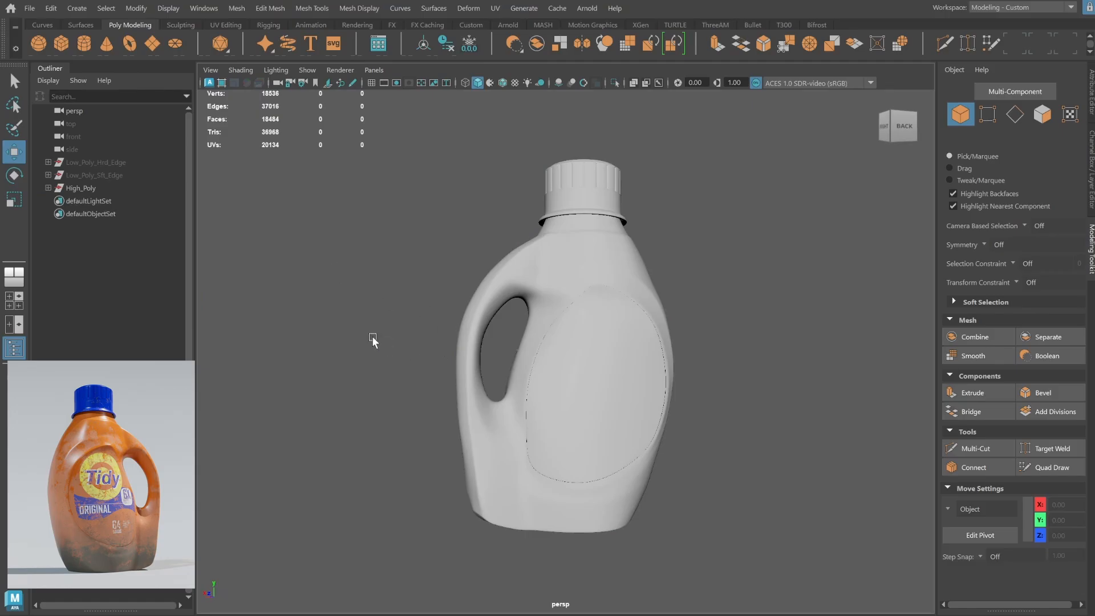
mouse_move(373, 341)
left_mouse_down("alt")
mouse_move(358, 342)
mouse_move(370, 348)
left_mouse_up("alt")
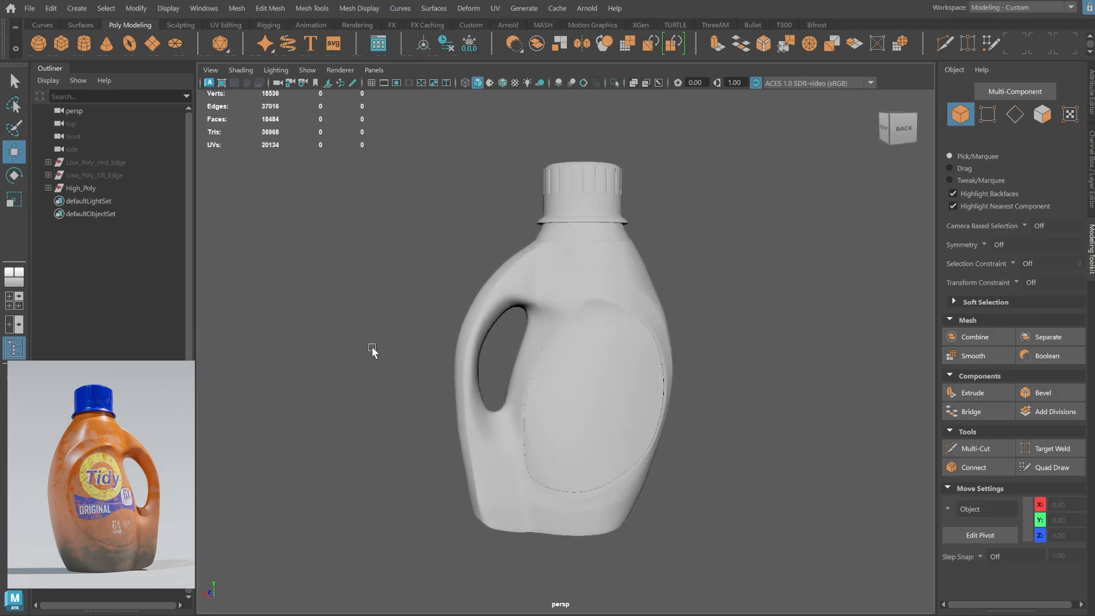
left_click(154, 189)
right_click(444, 223, "shift")
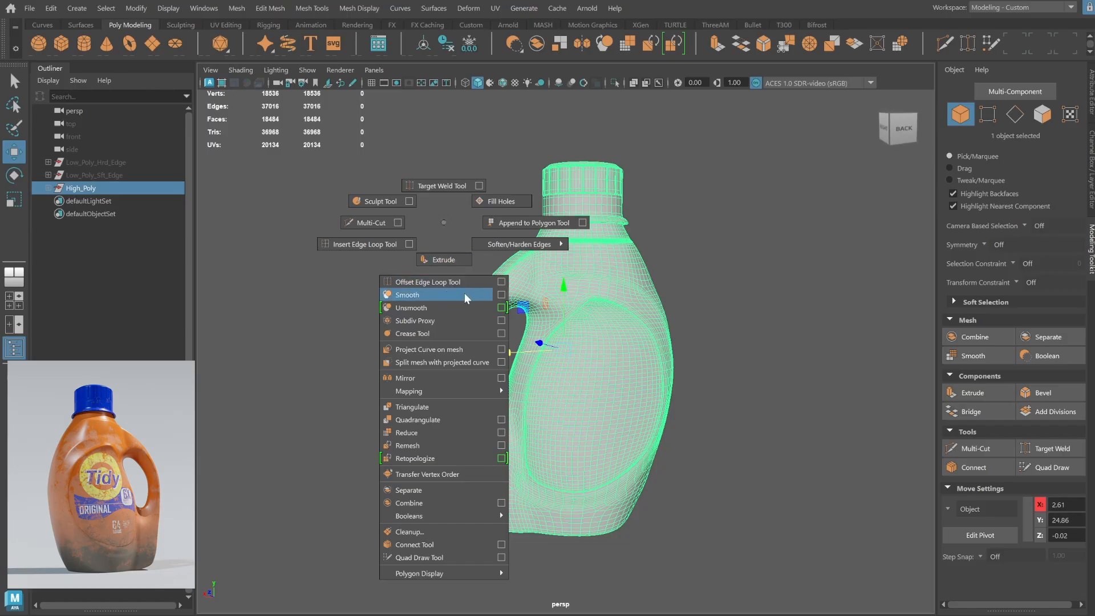
left_click(443, 234)
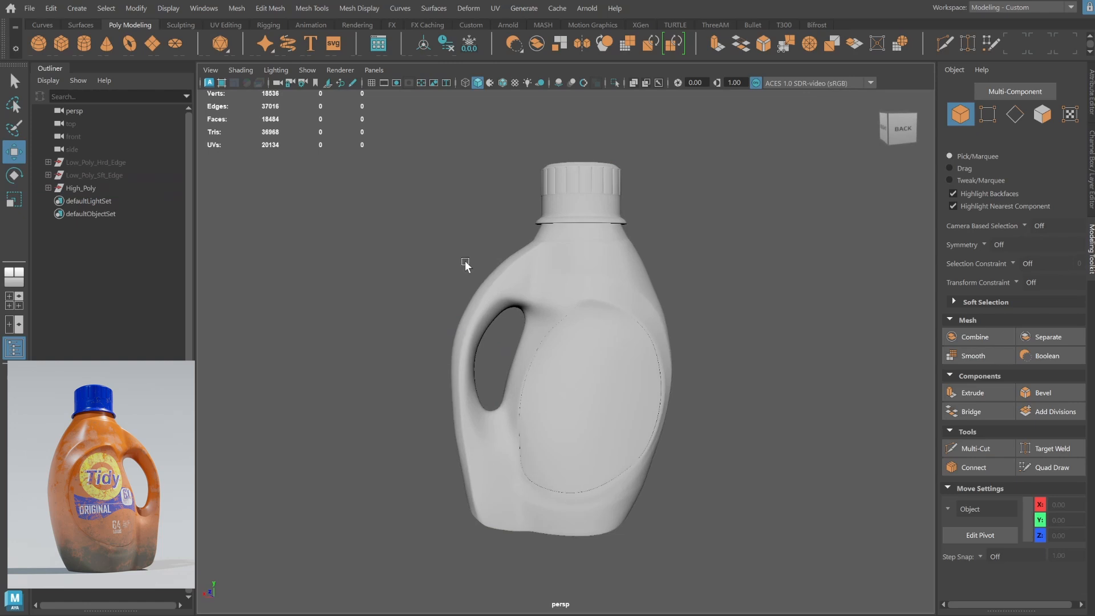
Select the high-poly bottle's two label panels, view them in isolation and return to the full model.
left_click(595, 385)
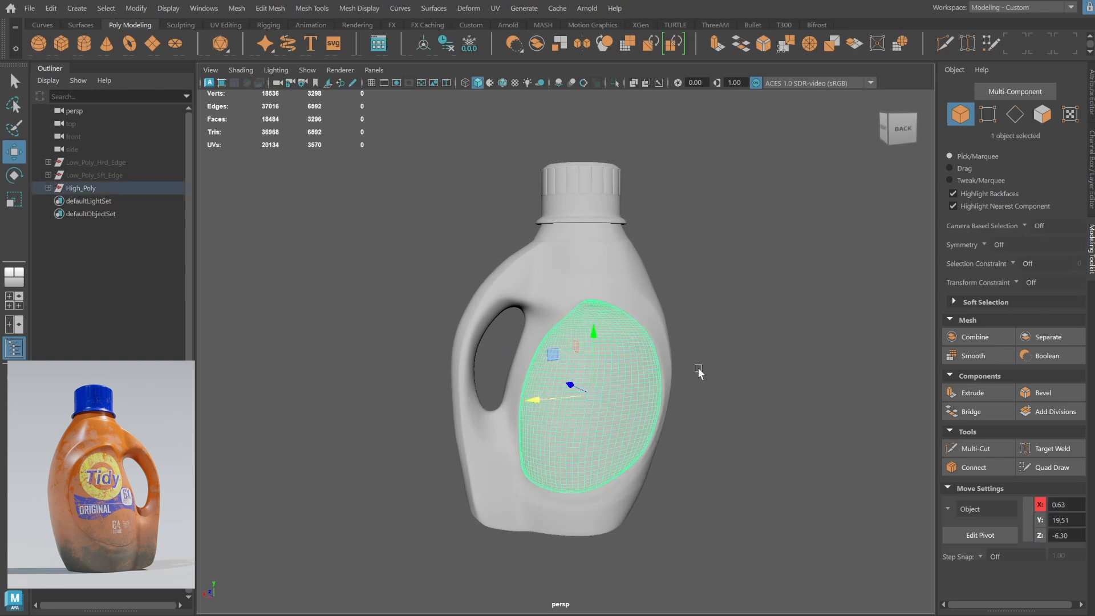
left_click_drag(714, 362, 810, 382, "alt")
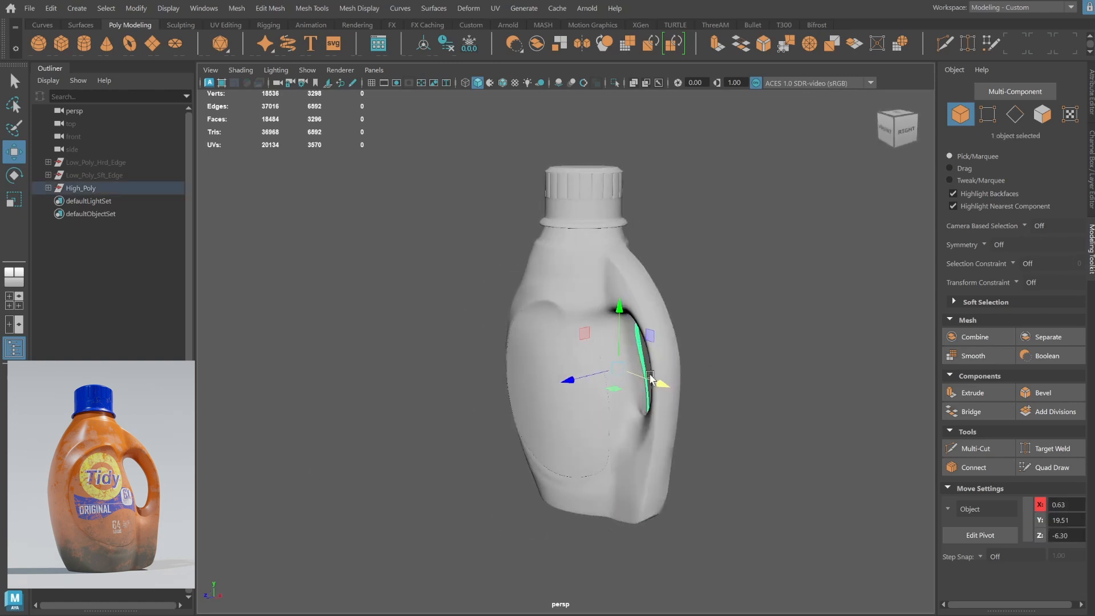
left_click(551, 357, "shift")
mouse_move(595, 357)
left_mouse_down("alt")
mouse_move(736, 351)
mouse_move(707, 350)
mouse_move(728, 384)
mouse_move(558, 342)
mouse_move(481, 340)
mouse_move(582, 313)
mouse_move(655, 318)
mouse_move(663, 338)
mouse_move(777, 337)
mouse_move(772, 346)
mouse_move(720, 338)
left_mouse_up("alt")
key("ctrl+1")
left_click(713, 351)
key("ctrl+1")
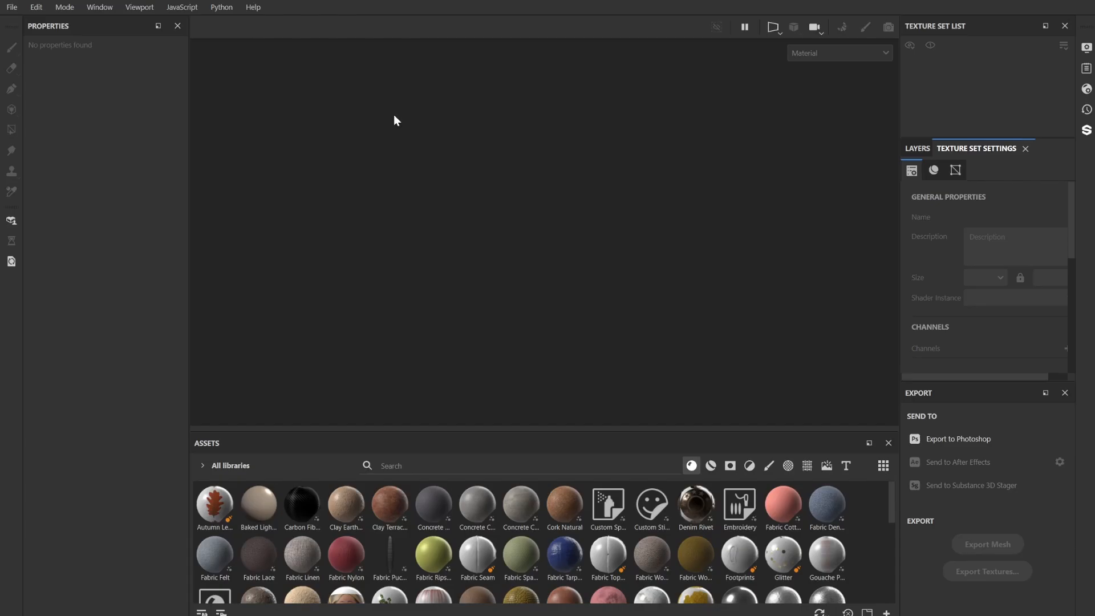
Switch to Substance 3D Painter and create a new project from the low-poly bottle mesh at 2048 resolution.
left_click(912, 149)
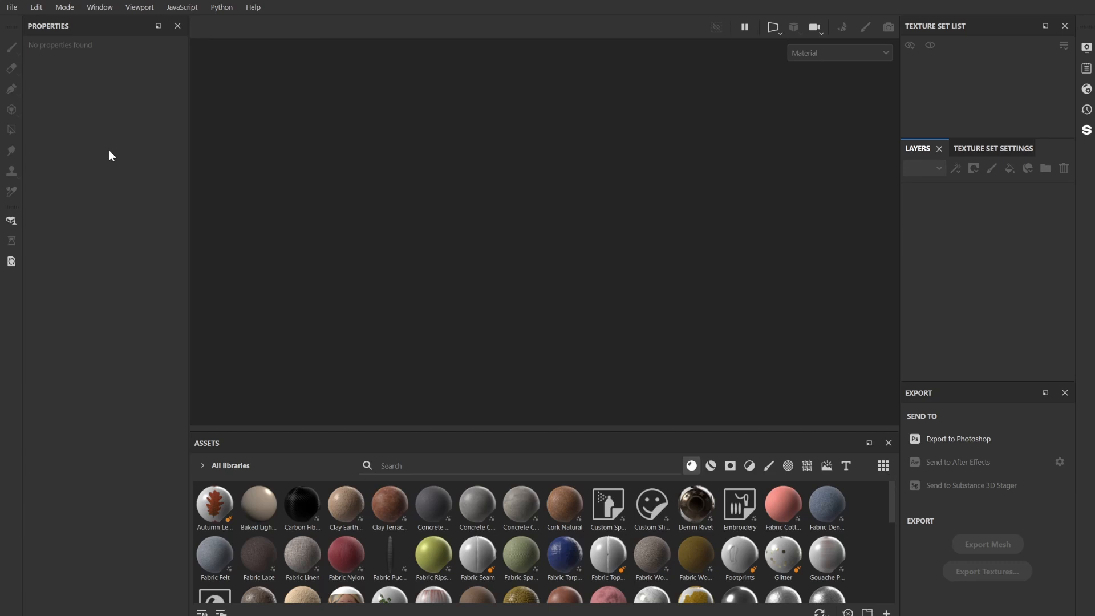
left_click(12, 7)
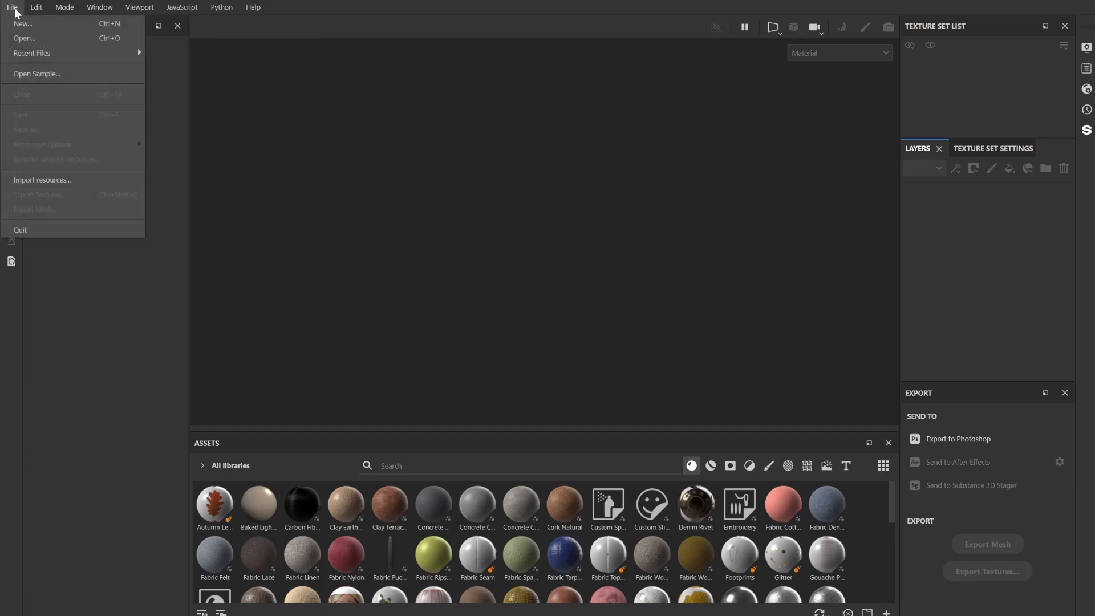
left_click(22, 23)
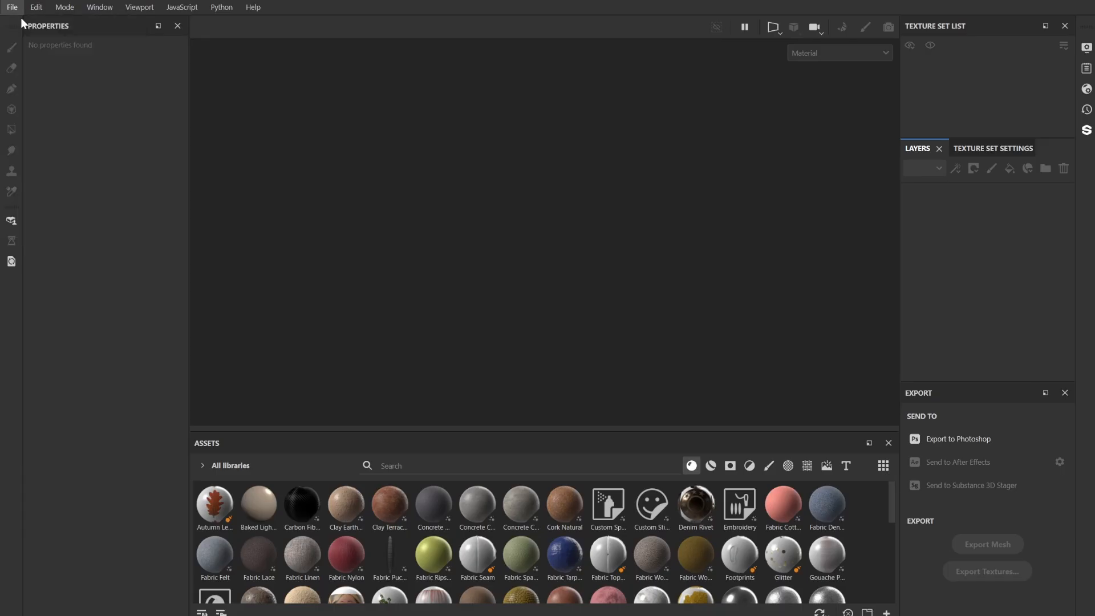
left_click(652, 172)
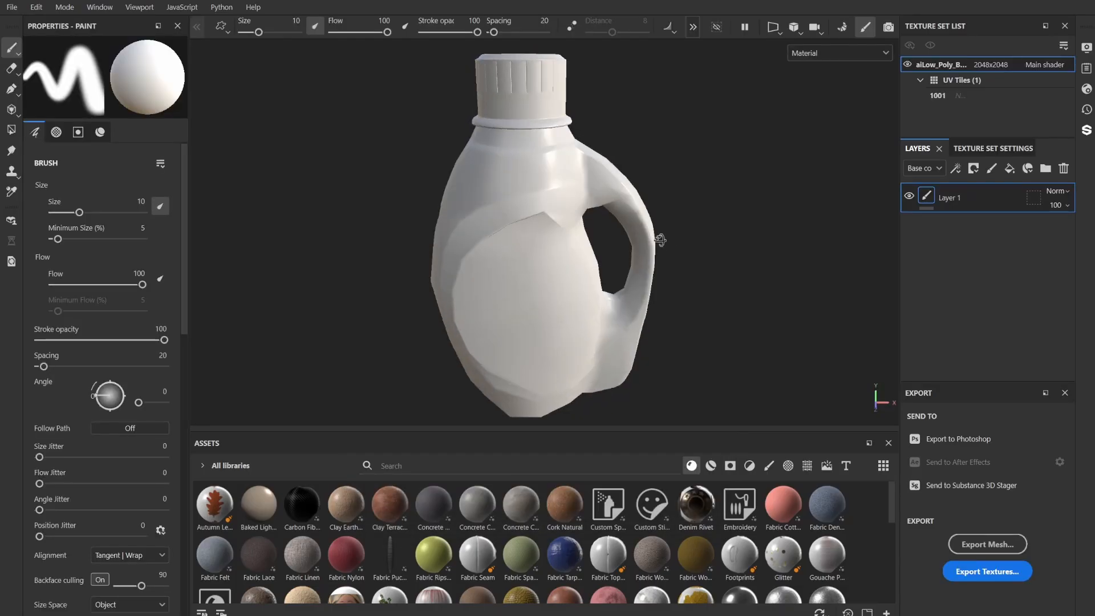
left_click_drag(660, 240, 694, 207, "alt")
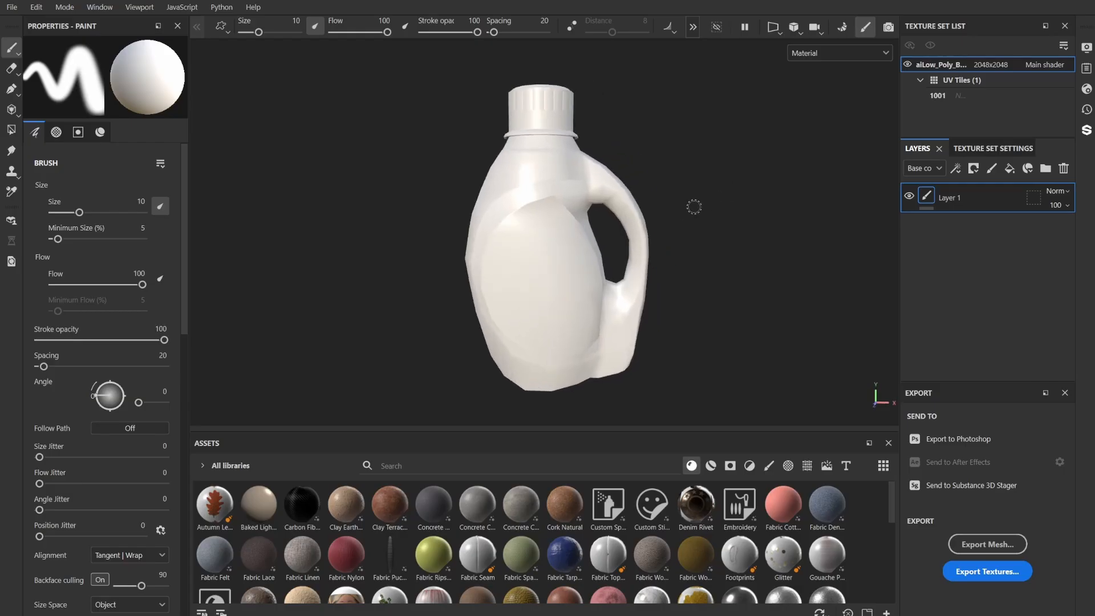
Enter mesh map baking, set the output size to 2048 and load the high-poly bottle as the high definition mesh.
left_click(1022, 149)
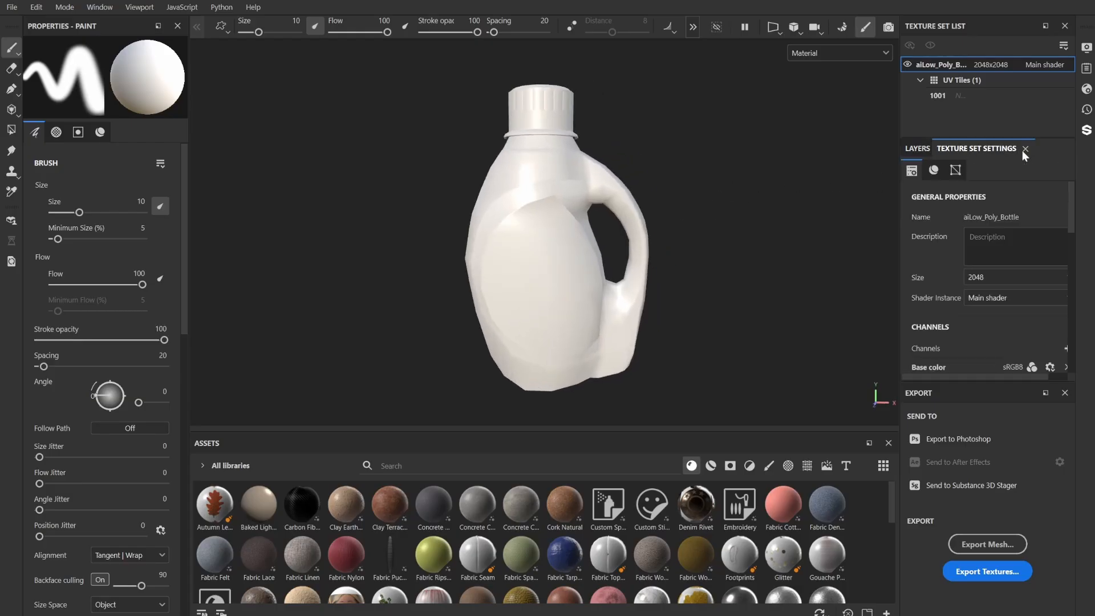
scroll(1021, 283, "down", 5)
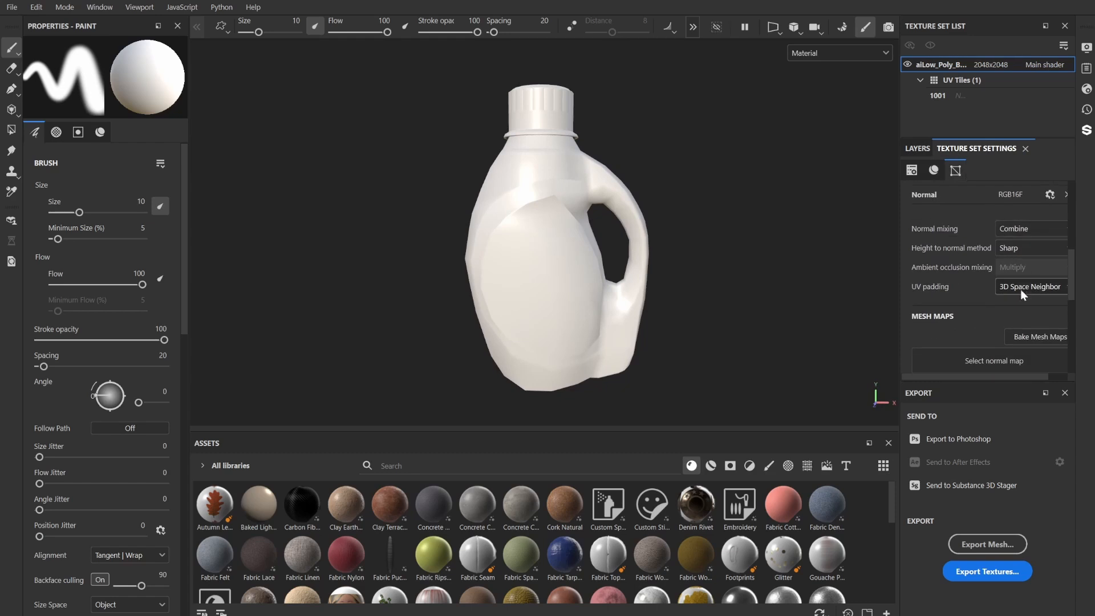
left_click(1046, 337)
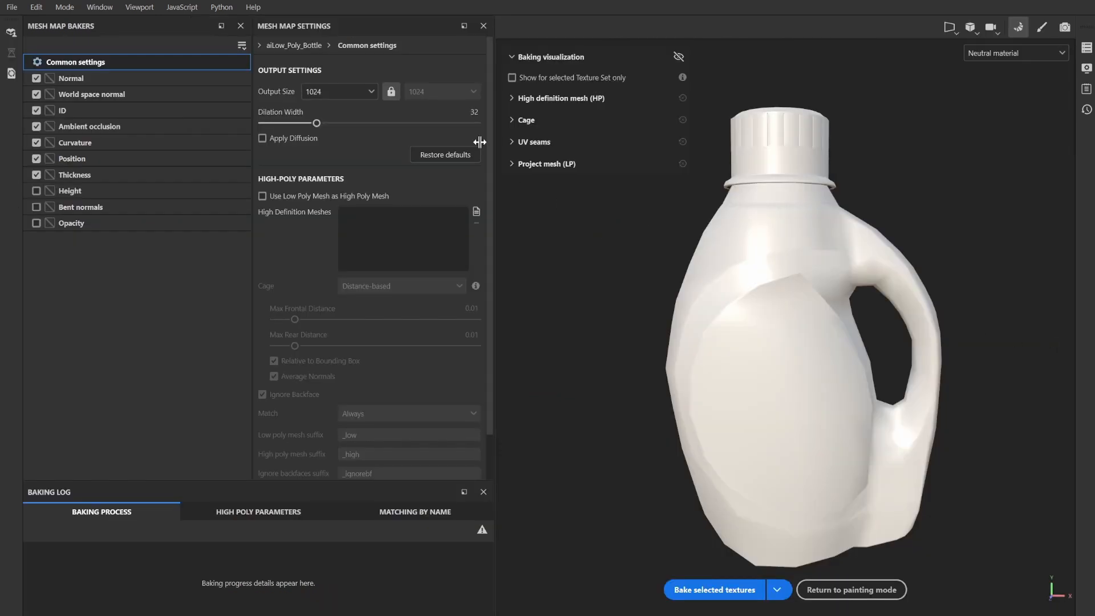
left_click(372, 92)
left_click(371, 179)
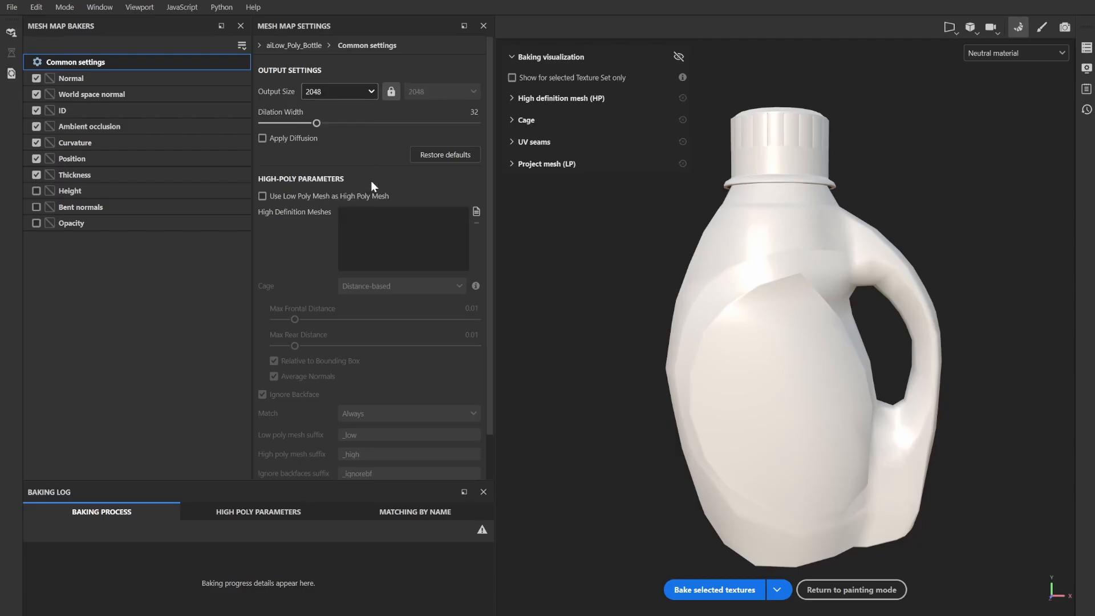
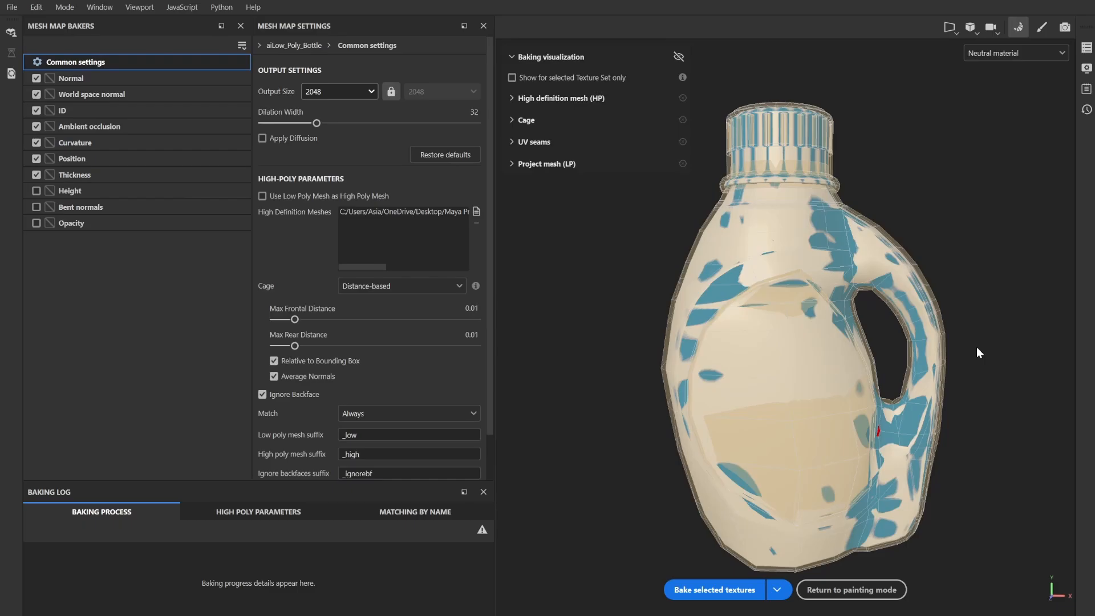
left_click_drag(971, 331, 806, 353, "alt")
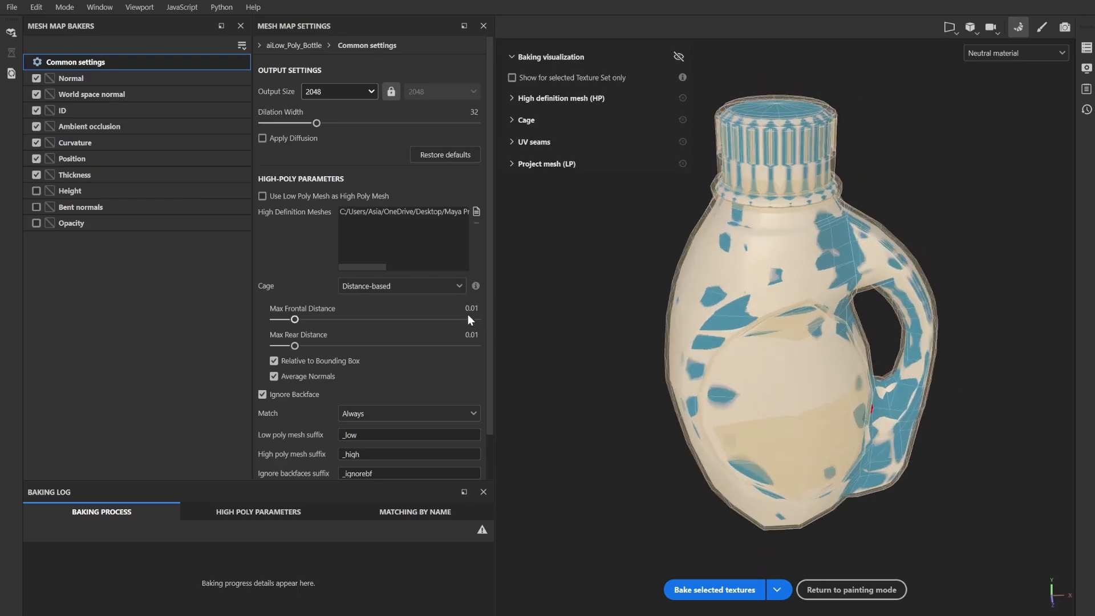
Enable Apply Diffusion and set the baking cage to Automatic (experimental).
left_click(457, 287)
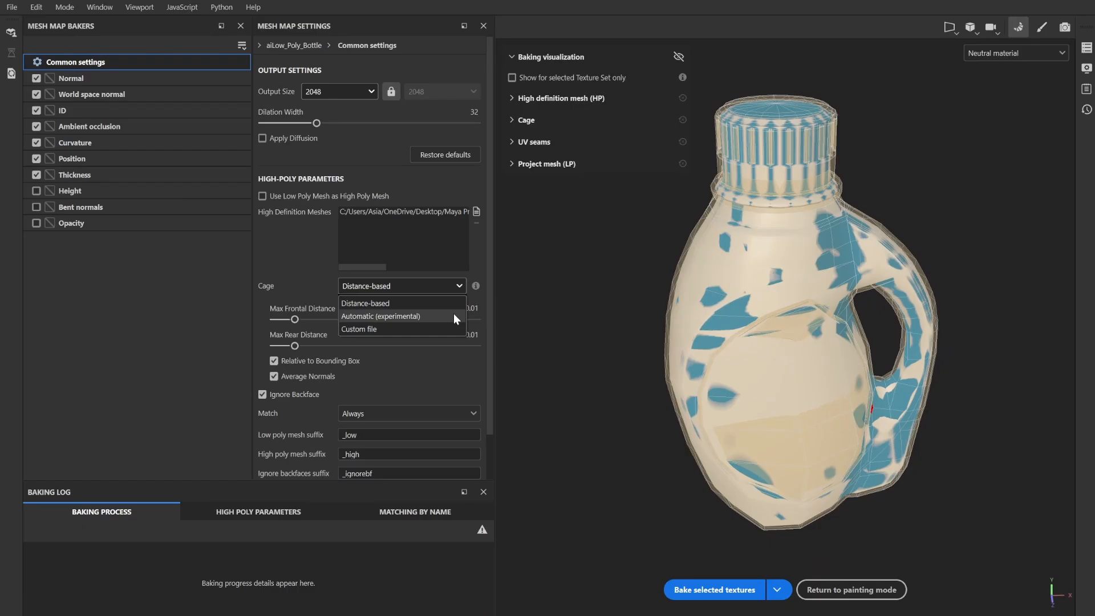
left_click(262, 138)
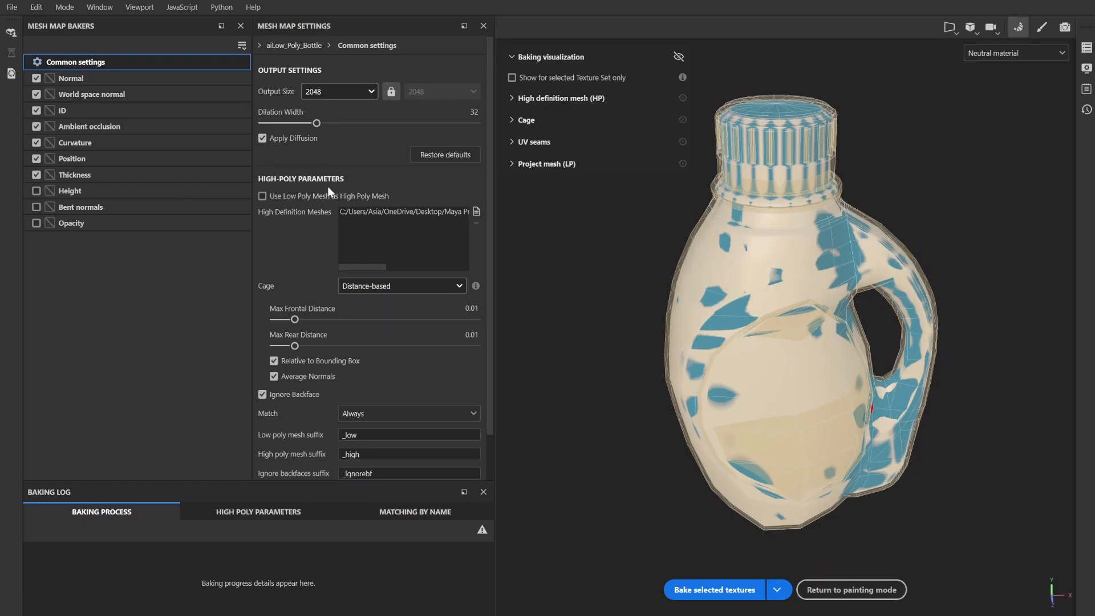
left_click(413, 286)
left_click(415, 312)
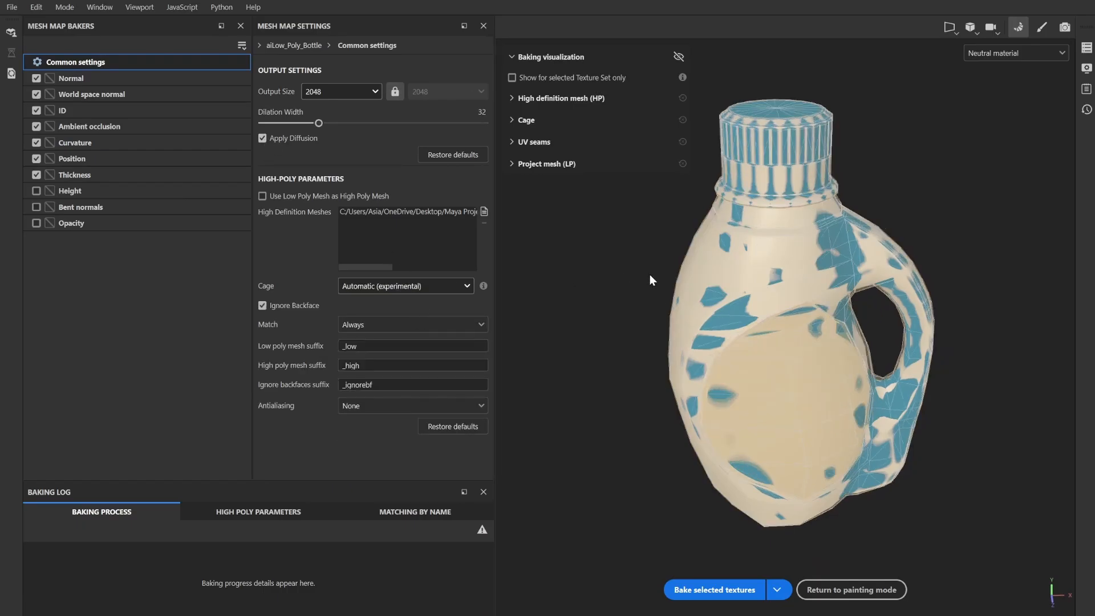
left_click_drag(652, 280, 660, 234, "alt")
middle_click_drag(660, 235, 647, 220, "alt")
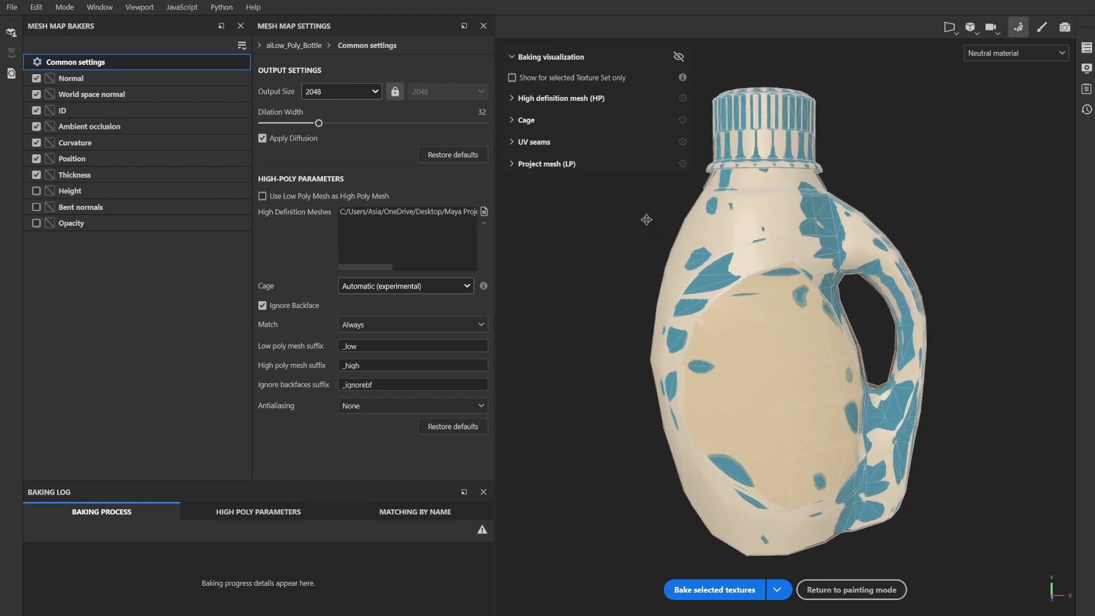
Bake the selected mesh maps, return to painting mode and inspect the baked bottle from several sides.
left_click(738, 588)
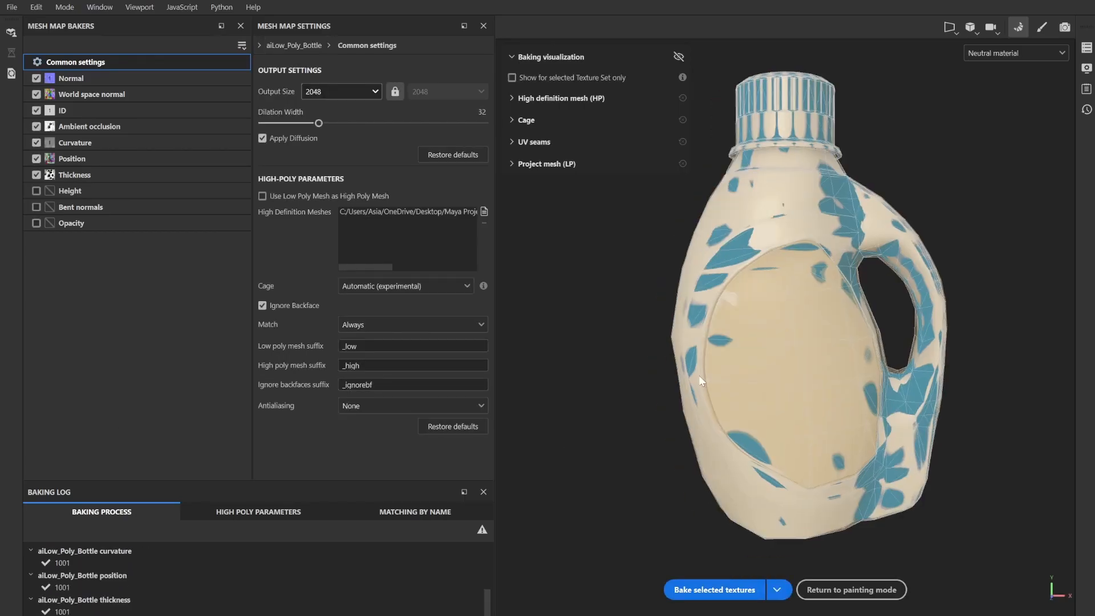
left_click(853, 590)
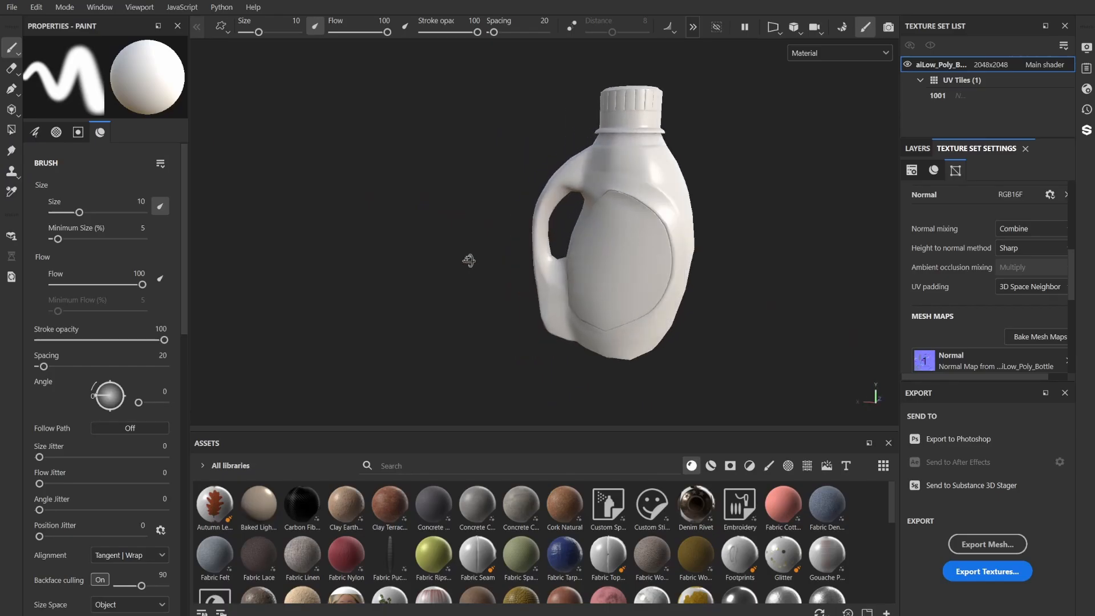
left_click_drag(469, 260, 576, 191, "alt")
middle_click_drag(576, 191, 506, 178, "alt")
right_click_drag(506, 178, 585, 179, "shift")
middle_click_drag(584, 181, 585, 191, "alt")
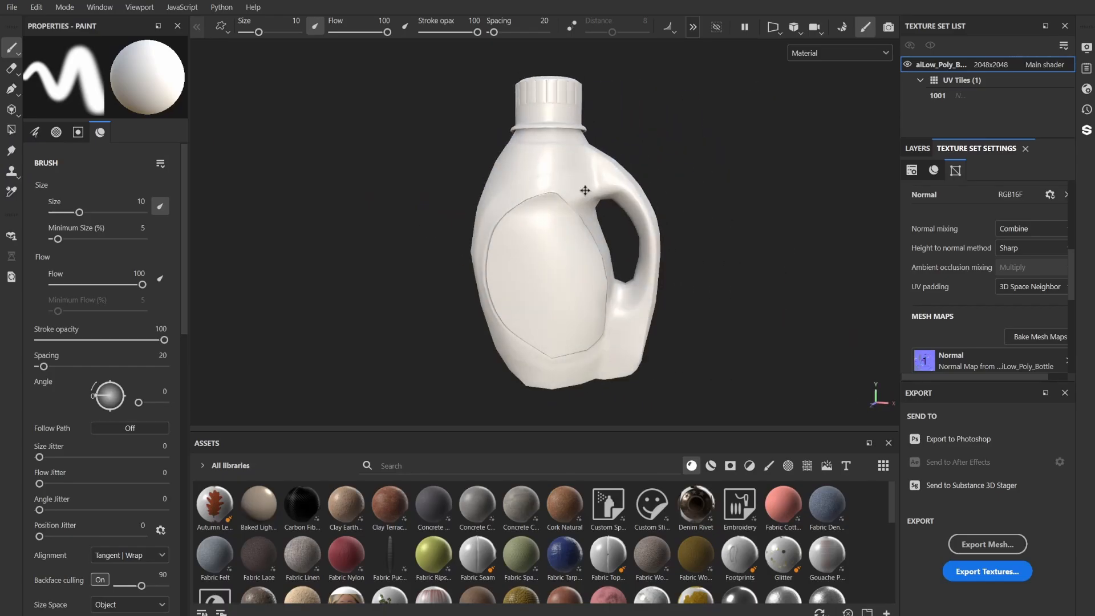
Delete the default paint layer from the layer stack and add a fill layer.
left_click(919, 149)
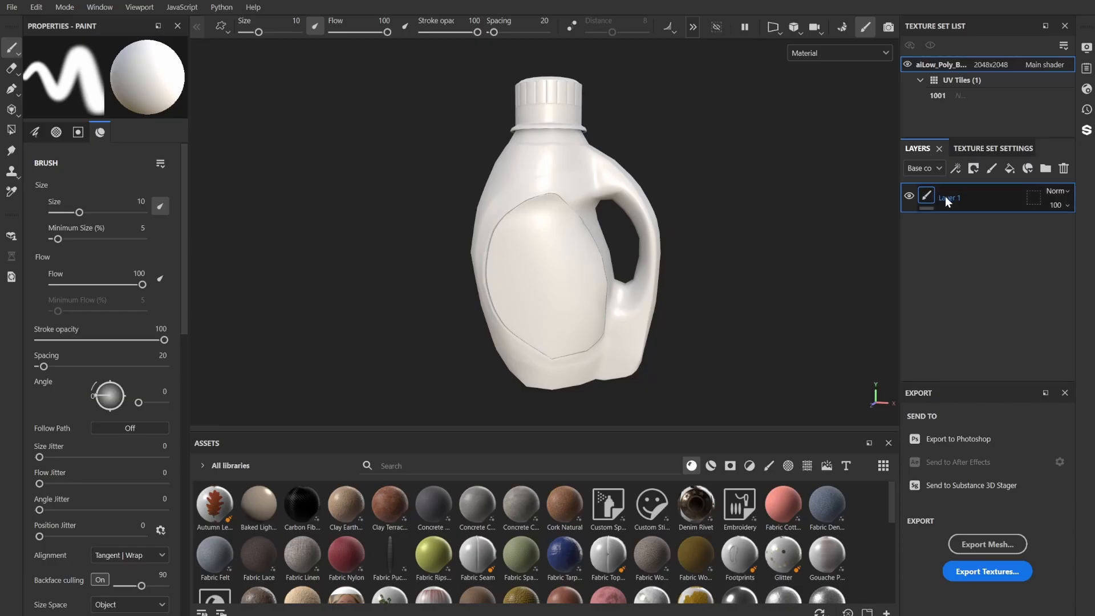
left_click(1066, 169)
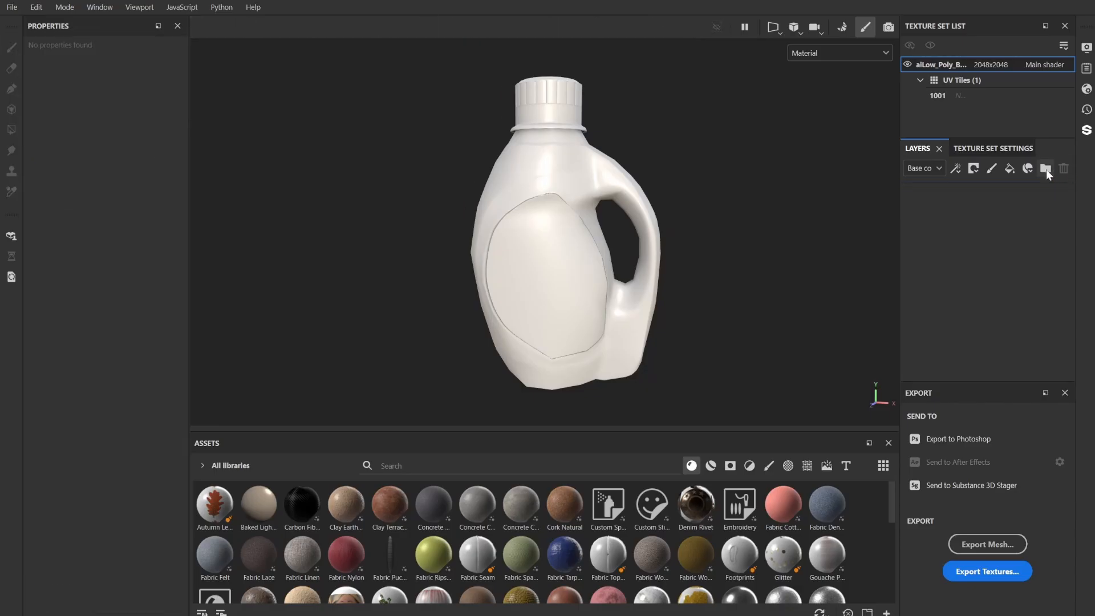
left_click(1009, 169)
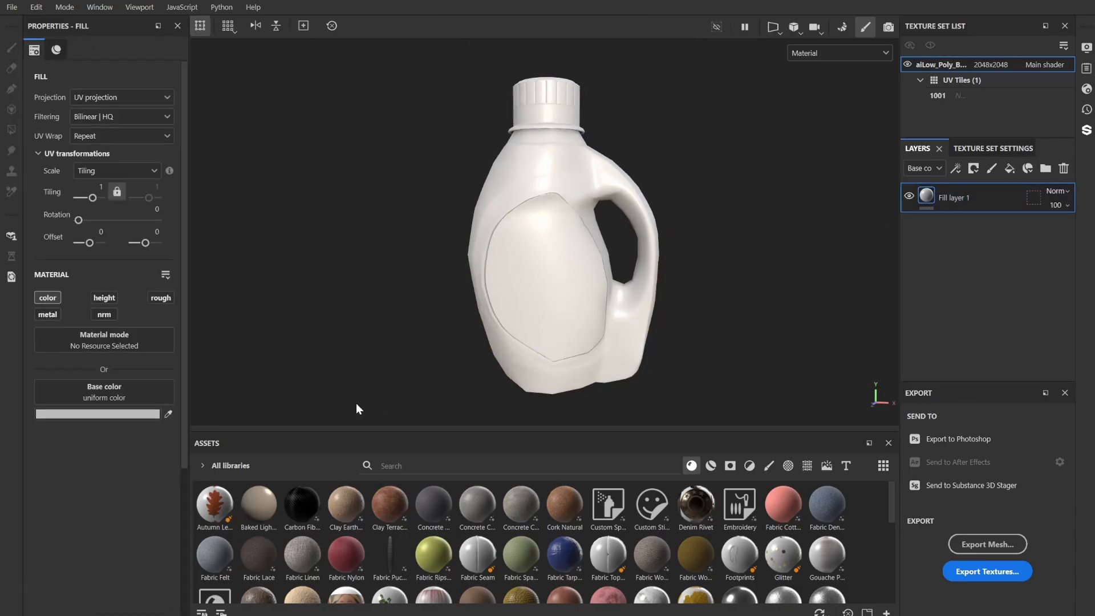
Colour the fill layer orange and restrict its geometry mask, by mesh names, to the bottle body only.
left_click(168, 414)
left_click(228, 520)
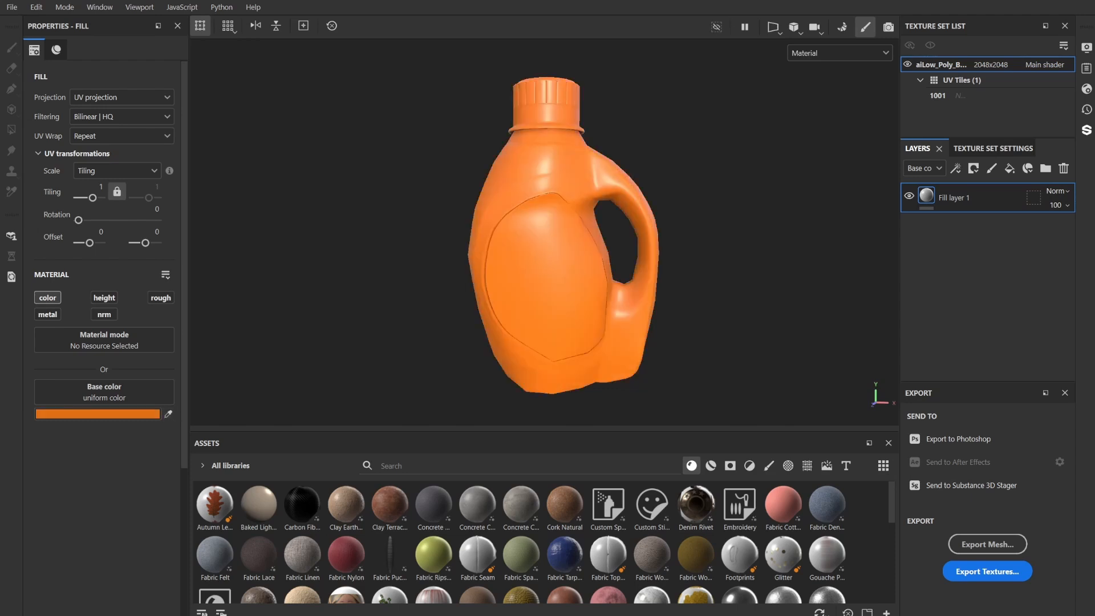
left_click(1035, 200)
left_click(114, 49)
left_click(117, 74)
left_click(174, 69)
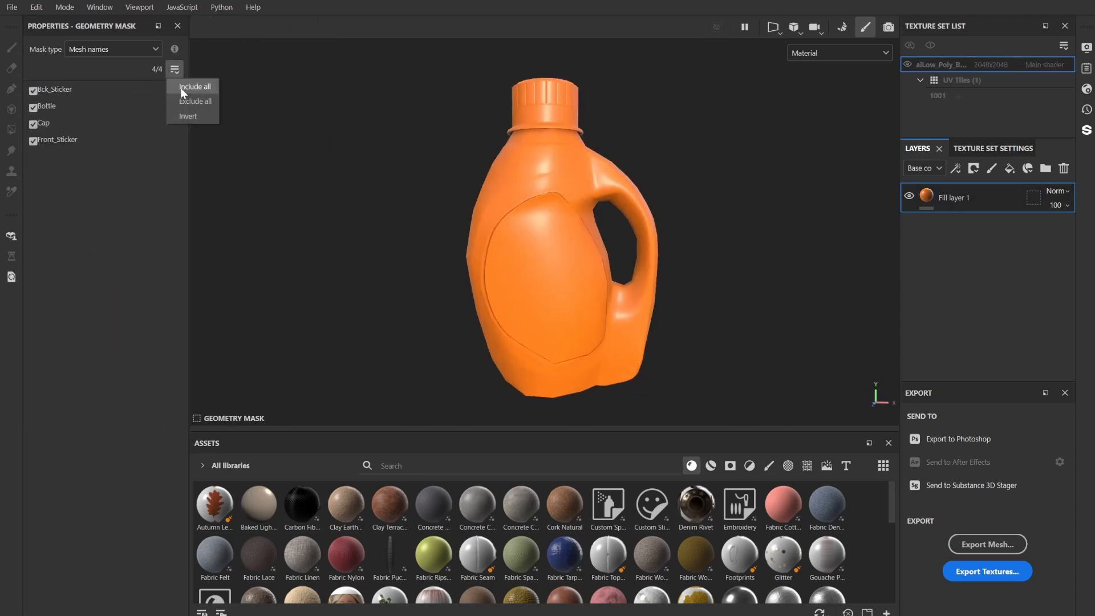
left_click(195, 101)
left_click(583, 167)
left_click(965, 198)
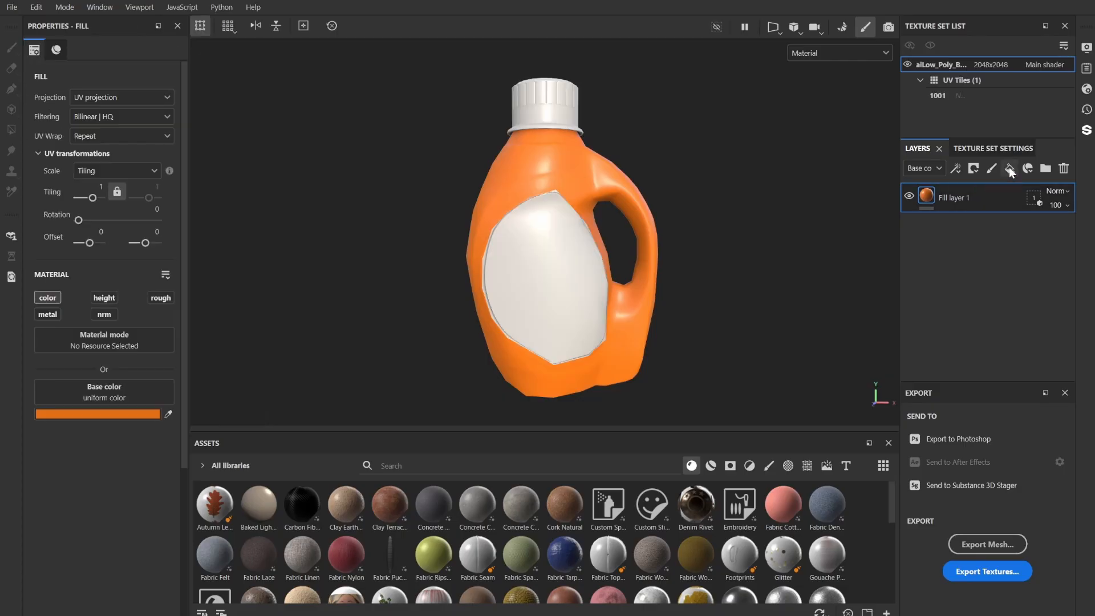
Add a second fill layer and restrict its geometry mask, by mesh names, to the Cap mesh only.
left_click(1010, 168)
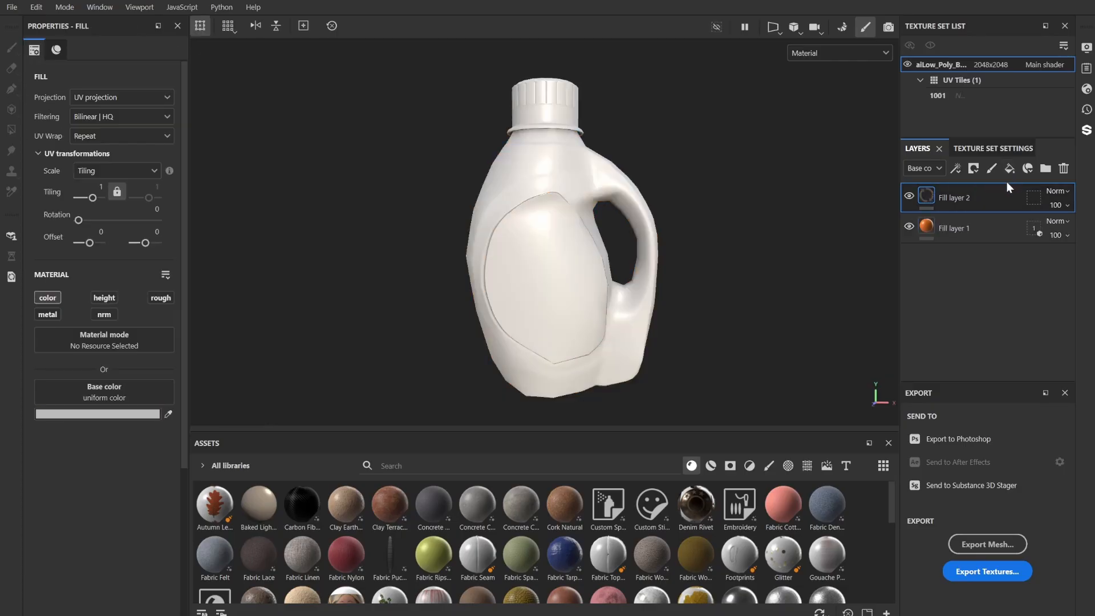
left_click(1034, 198)
left_click(149, 53)
left_click(132, 74)
left_click(175, 69)
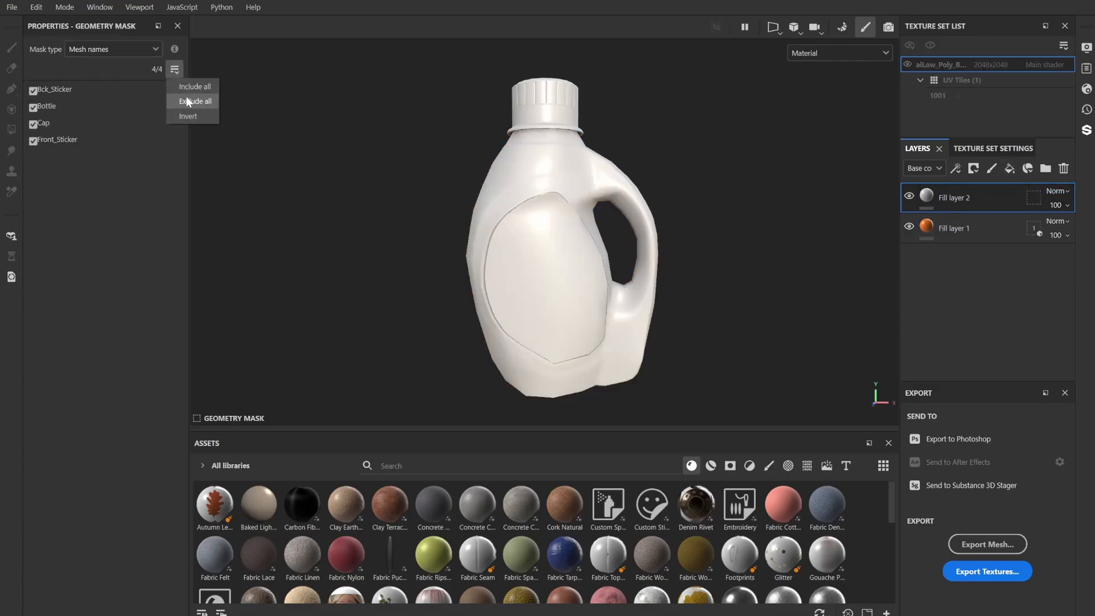
left_click(194, 102)
left_click(546, 105)
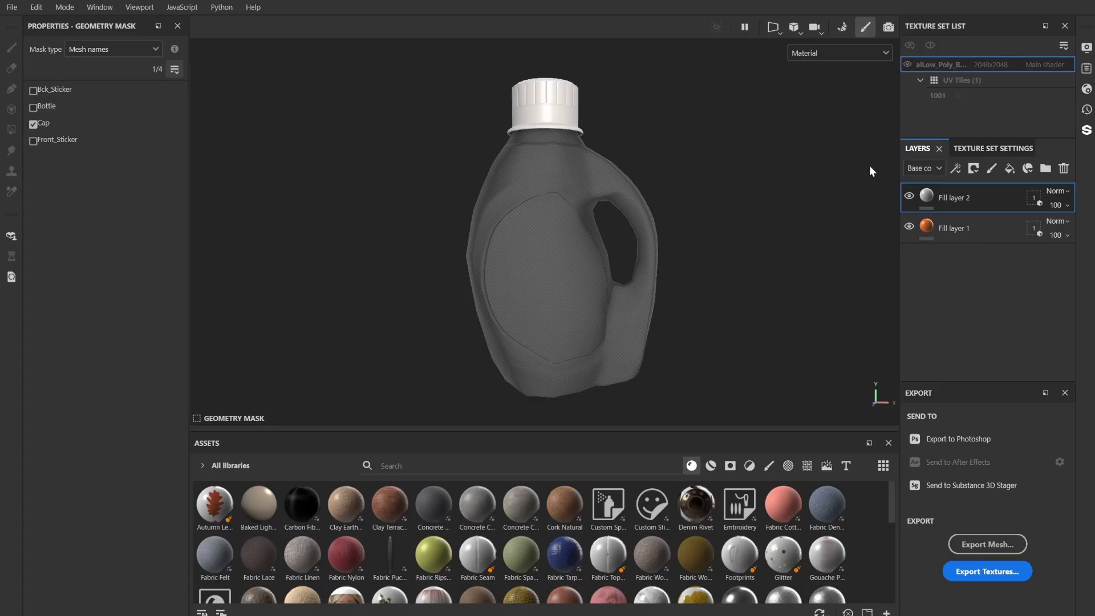
Set the cap fill layer's base color to blue.
left_click(927, 195)
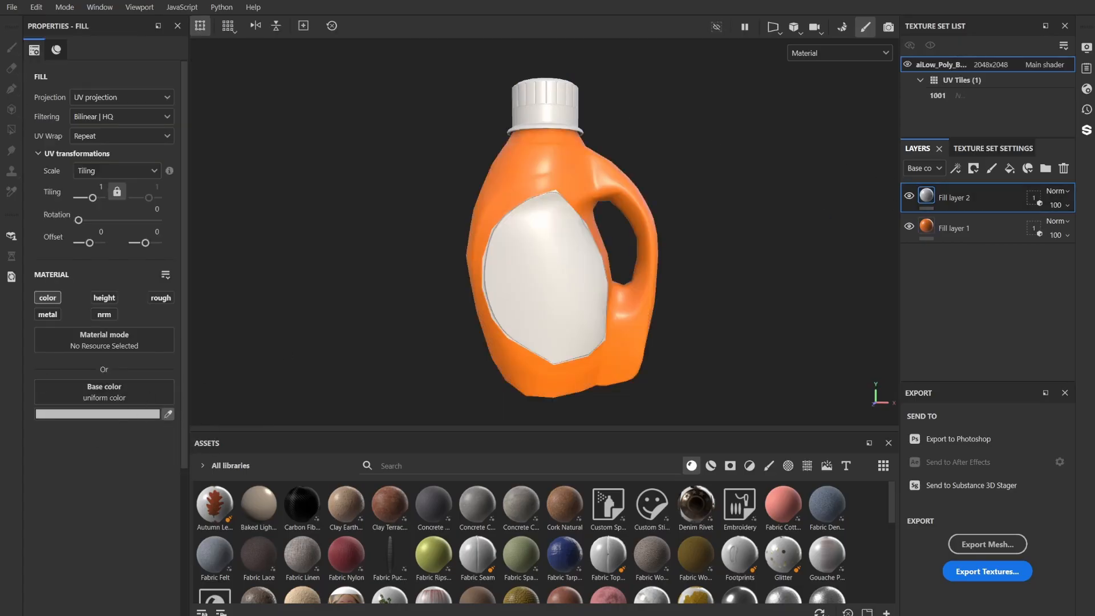
left_click_drag(534, 153, 539, 178, "alt")
scroll(539, 178, "up", 1)
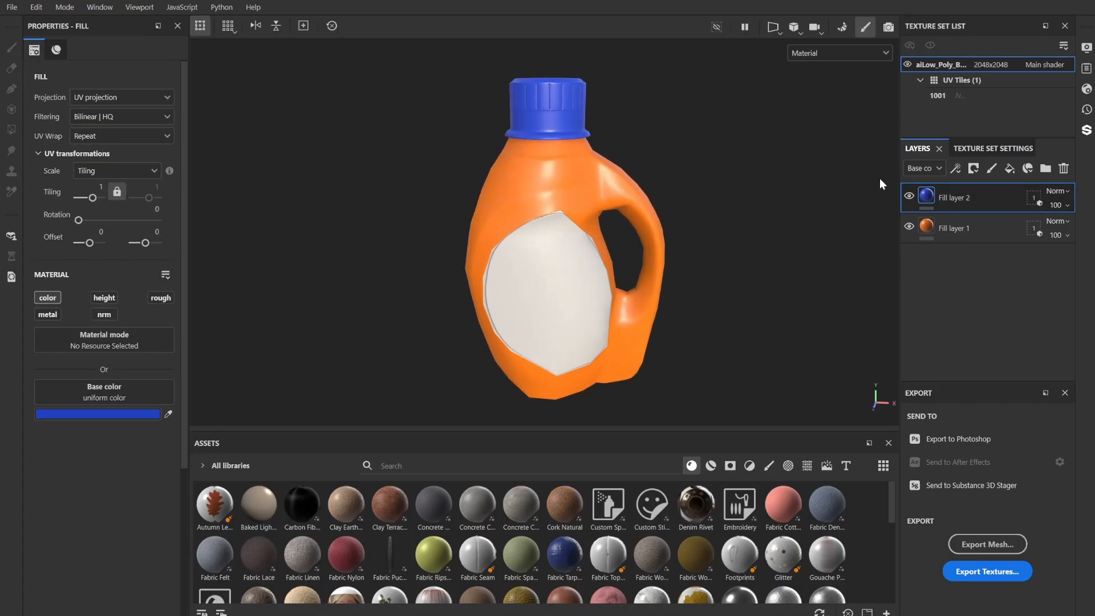
Include the front and back sticker meshes in the orange fill layer's geometry mask.
left_click(1036, 228)
left_click(594, 281)
left_click_drag(594, 281, 342, 222, "alt")
left_click(629, 312)
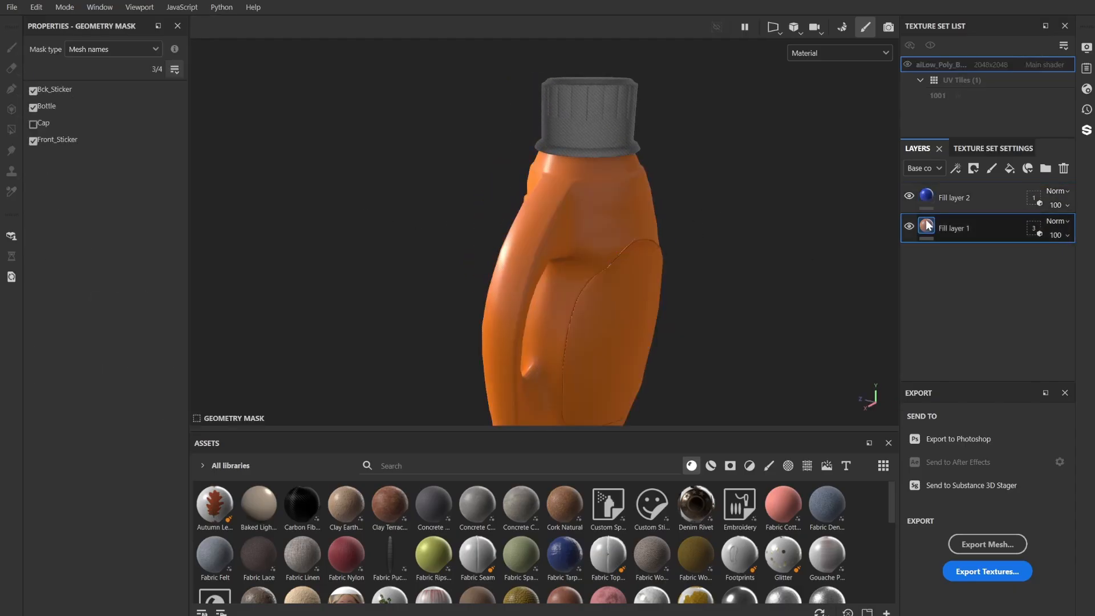
left_click(927, 225)
left_click_drag(617, 225, 696, 232, "alt")
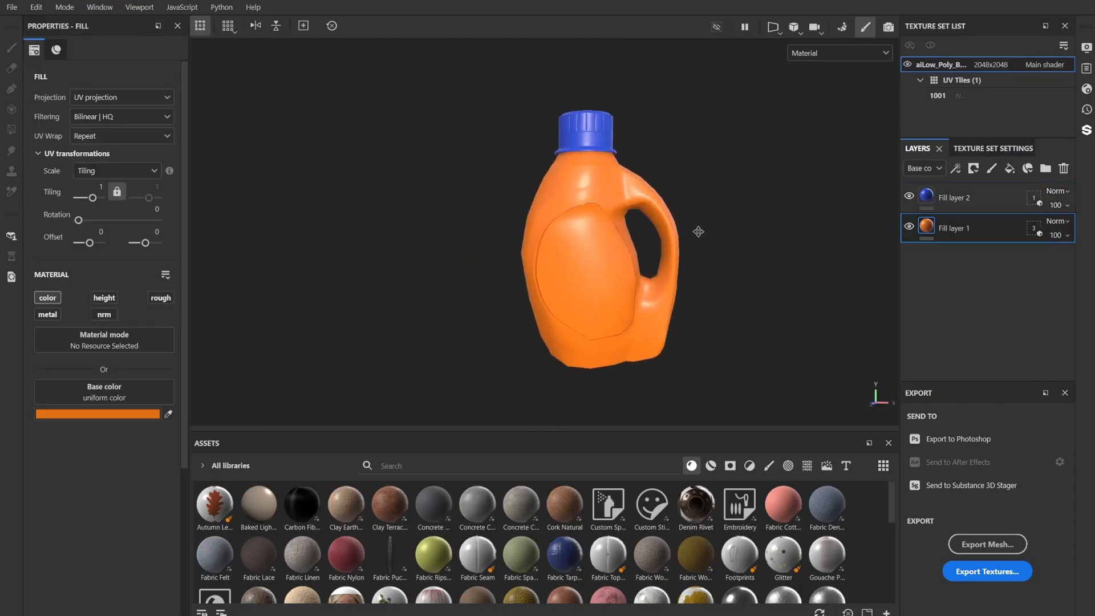
scroll(754, 243, "up", 2)
scroll(755, 243, "up", 1)
middle_click_drag(693, 254, 722, 248, "alt")
Rebake the selected mesh maps using the low poly mesh as the high poly mesh, and return to painting mode.
left_click(992, 144)
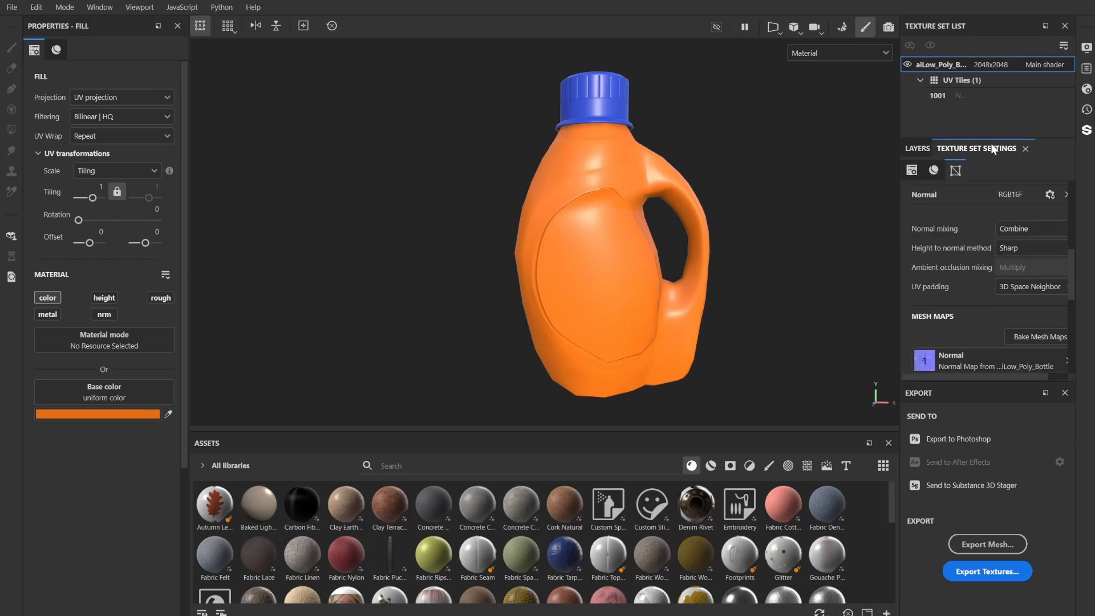
left_click(1051, 337)
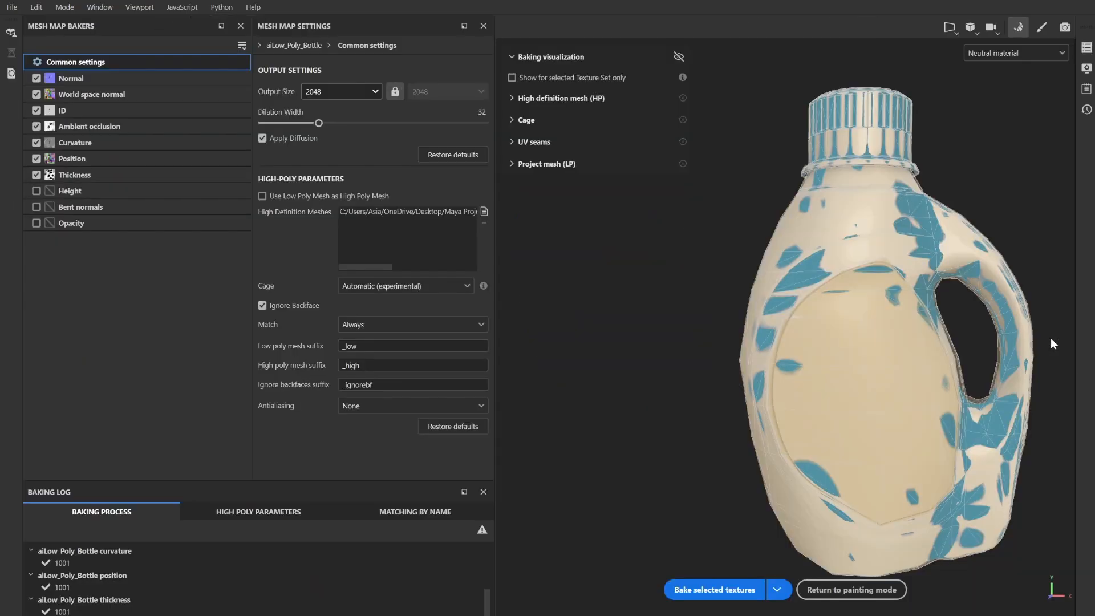
left_click(263, 195)
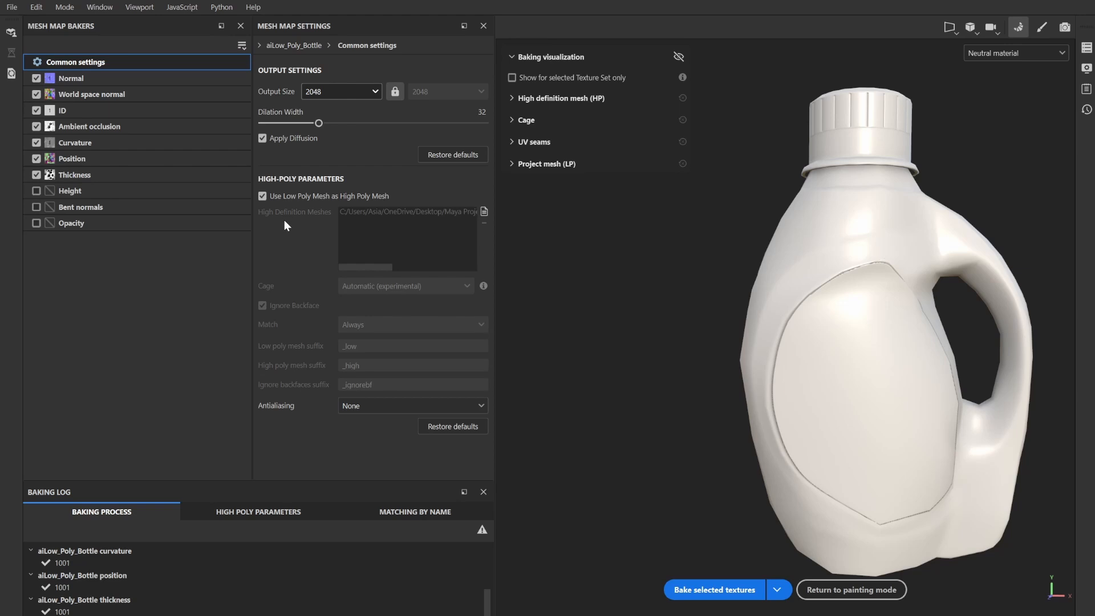
left_click(714, 590)
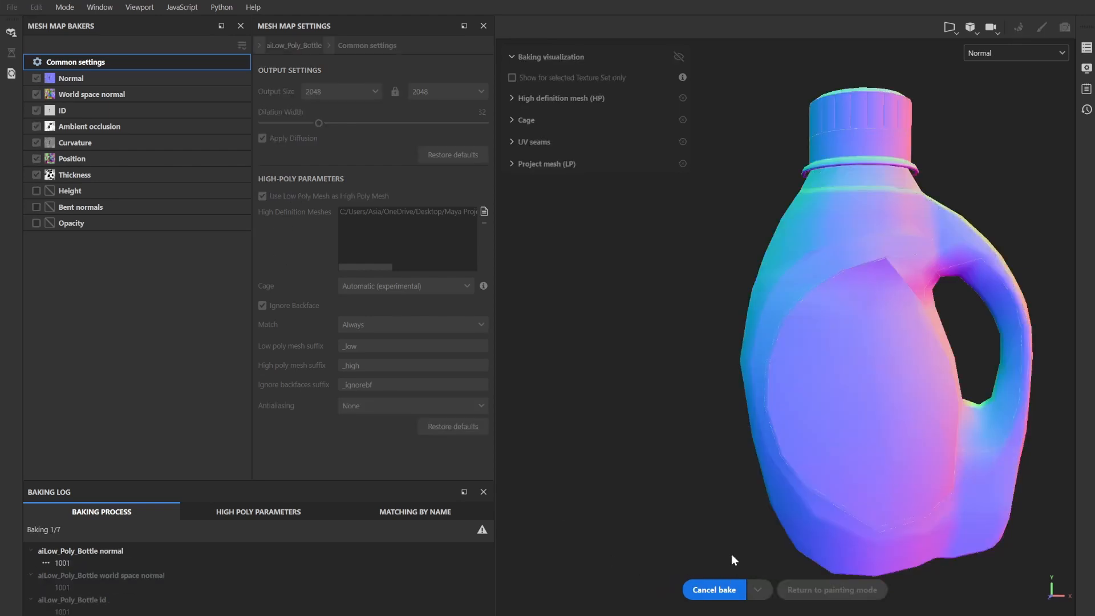
left_click_drag(745, 460, 734, 409, "alt")
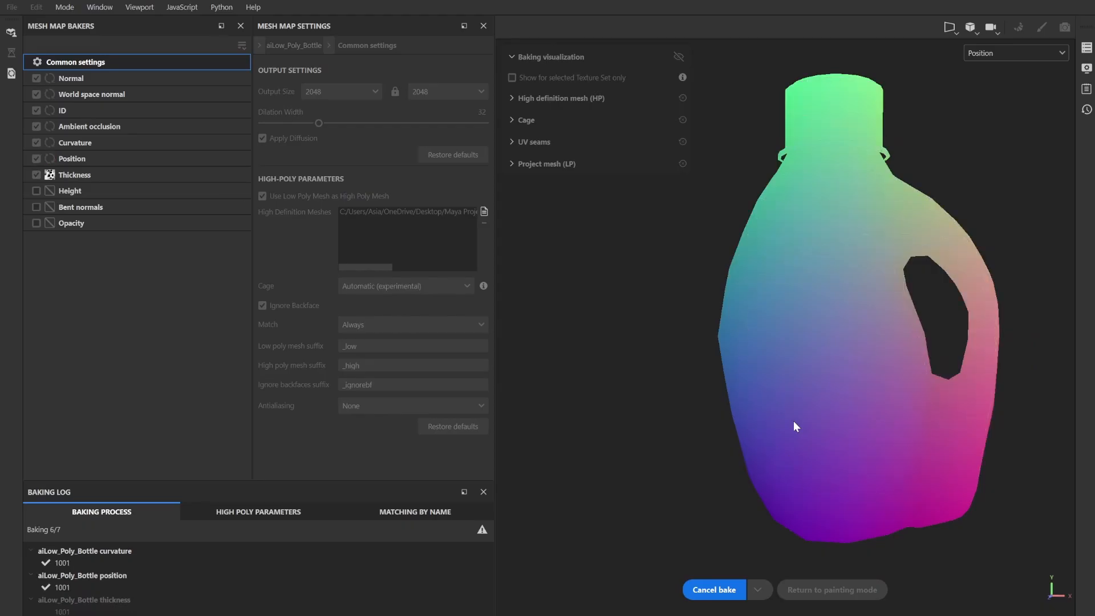
left_click(839, 590)
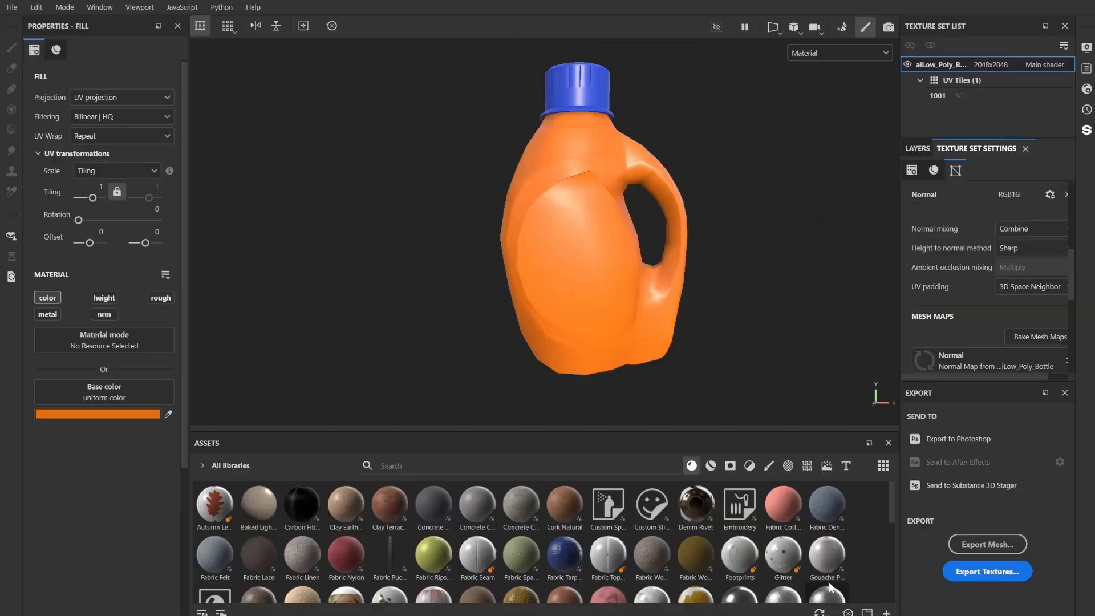
Capture a screenshot of the low-poly-baked bottle and arrange it side by side with the Substance 3D Painter window.
mouse_move(730, 390)
left_mouse_down("alt")
mouse_move(678, 302)
mouse_move(721, 293)
mouse_move(713, 307)
mouse_move(656, 314)
mouse_move(695, 310)
mouse_move(685, 319)
left_mouse_up("alt")
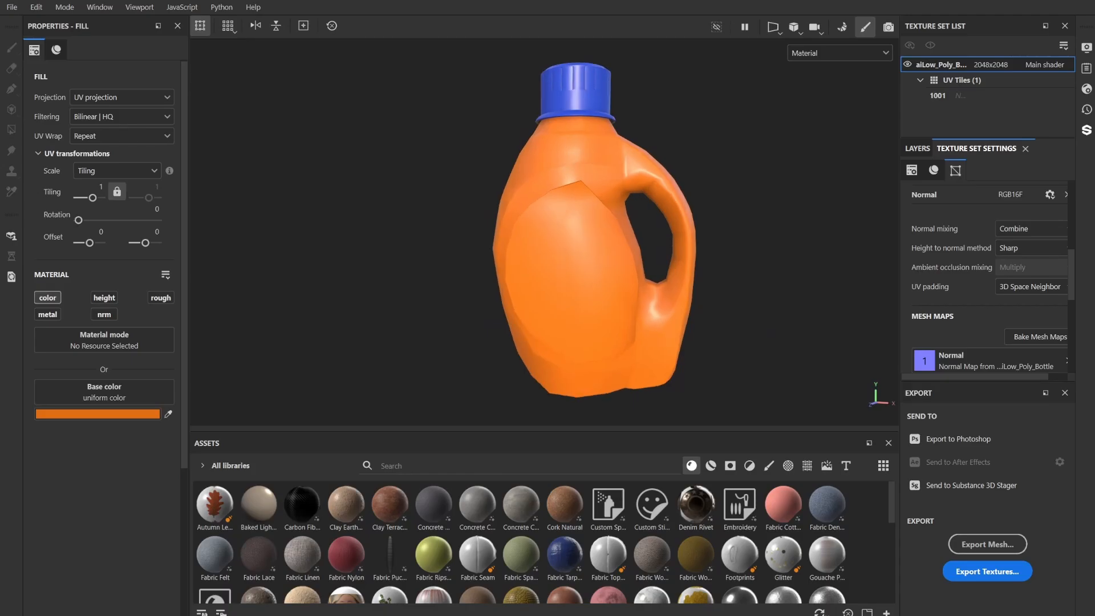
left_click(119, 24)
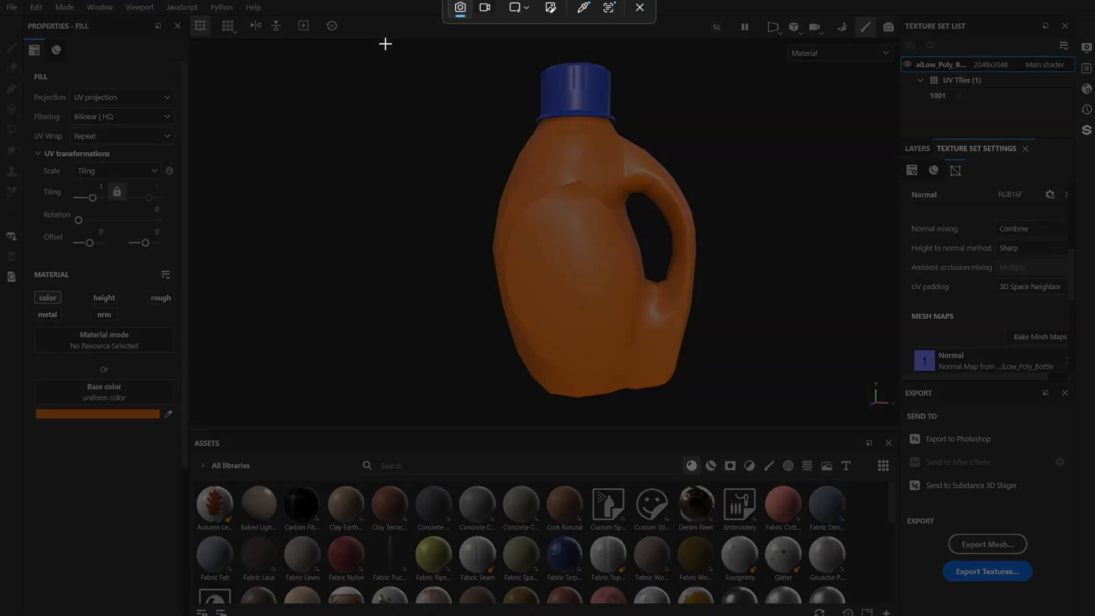
mouse_move(384, 43)
left_mouse_down()
mouse_move(675, 265)
mouse_move(802, 420)
left_mouse_up()
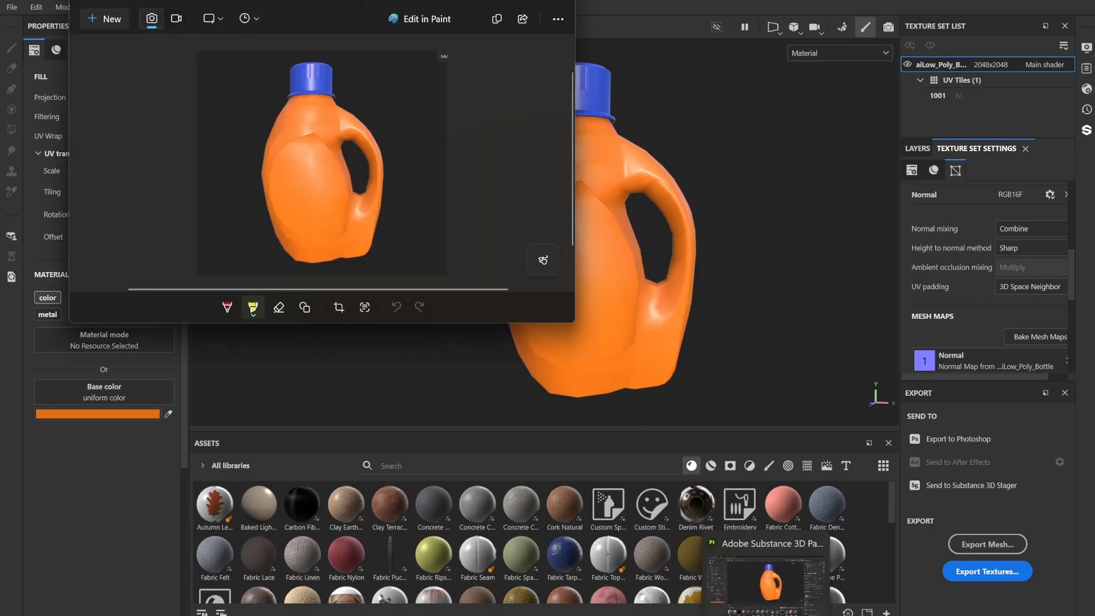
left_click(766, 615)
mouse_move(685, 262)
left_mouse_down("alt")
mouse_move(662, 273)
mouse_move(671, 267)
left_mouse_up("alt")
key("alt+Tab")
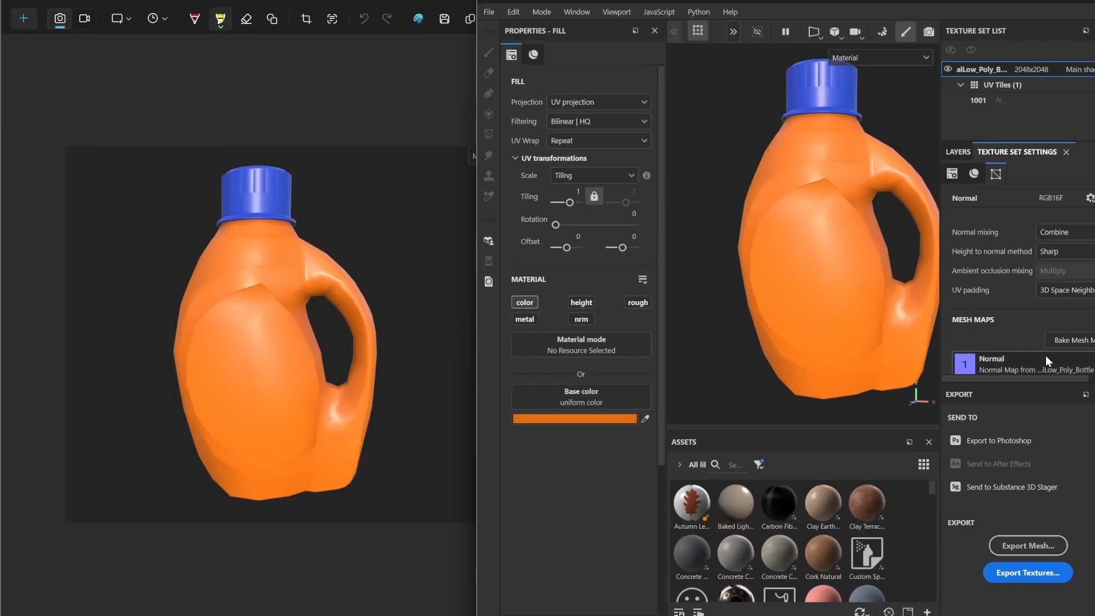
Disable using the low poly mesh as high poly, rebake the selected textures and return to painting mode.
left_click(1058, 340)
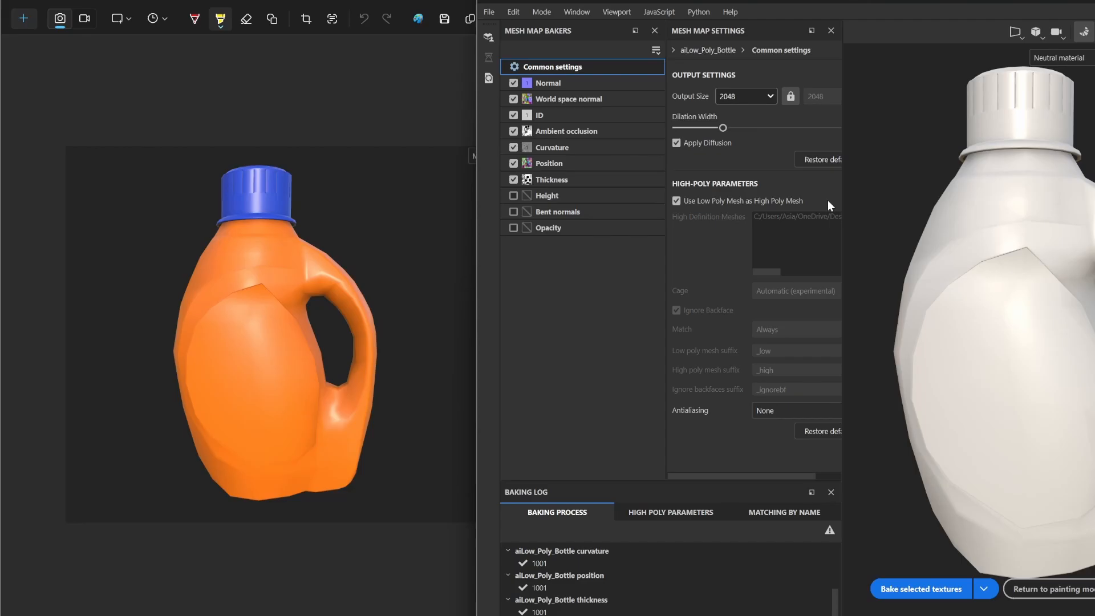
left_click(678, 202)
scroll(910, 272, "down", 3)
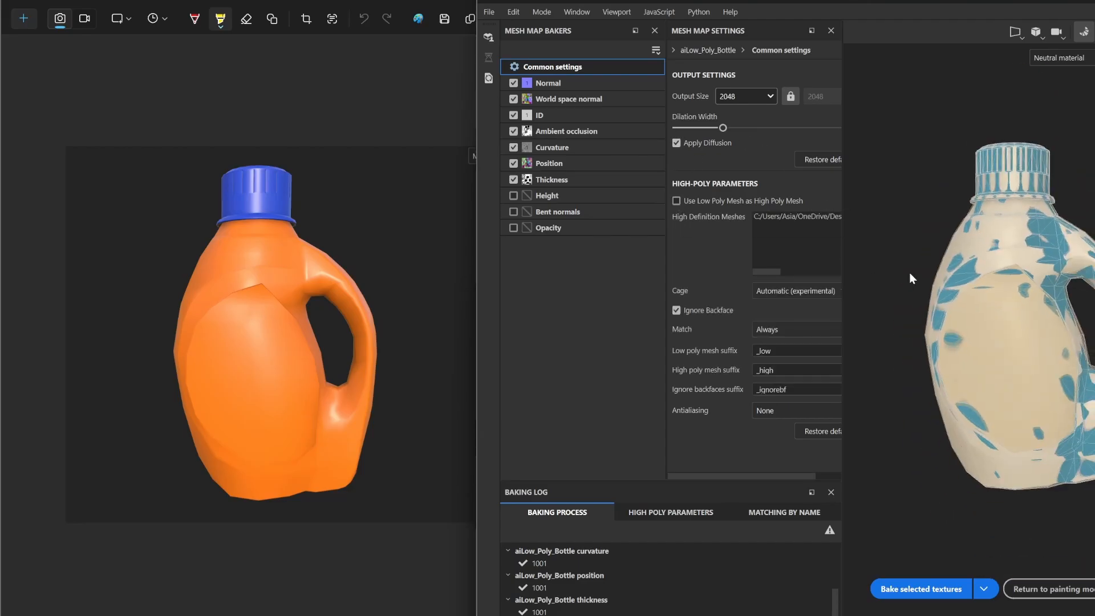
middle_click_drag(909, 271, 841, 263, "alt")
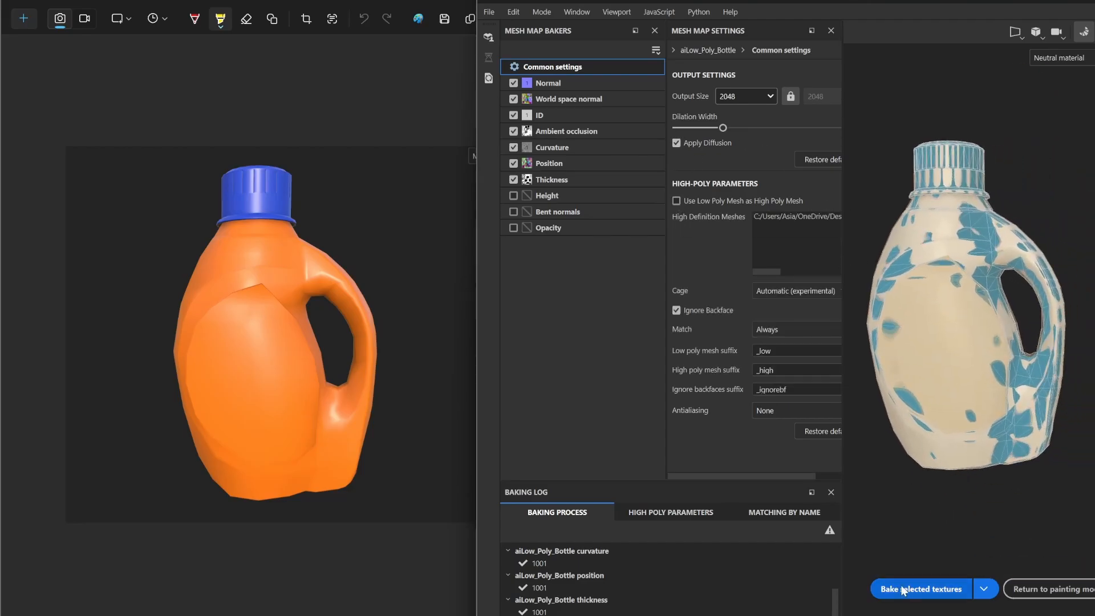
left_click(907, 590)
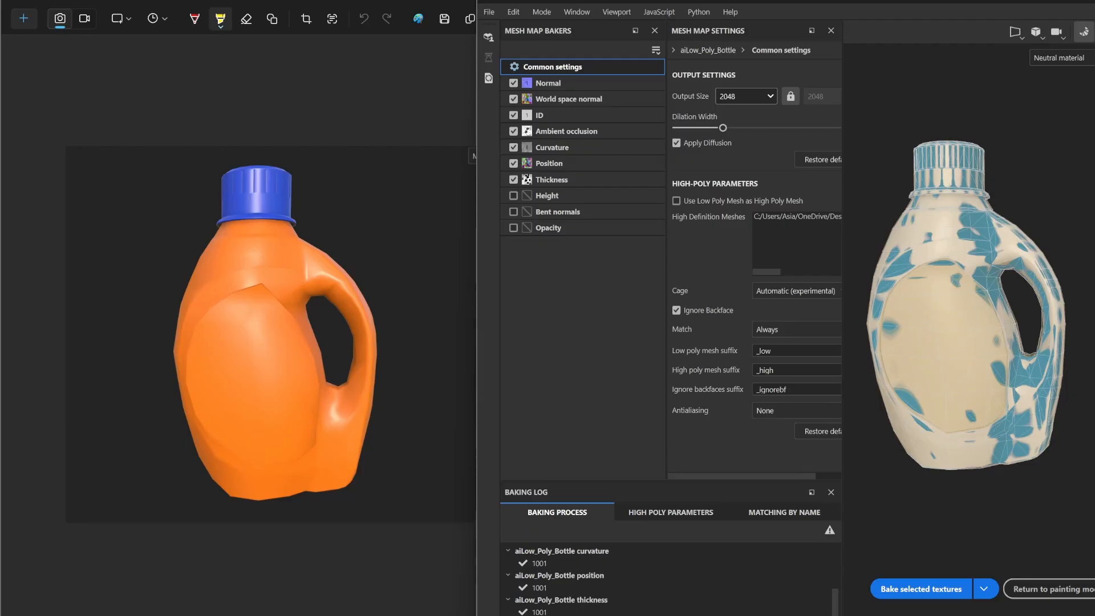
left_click(1043, 589)
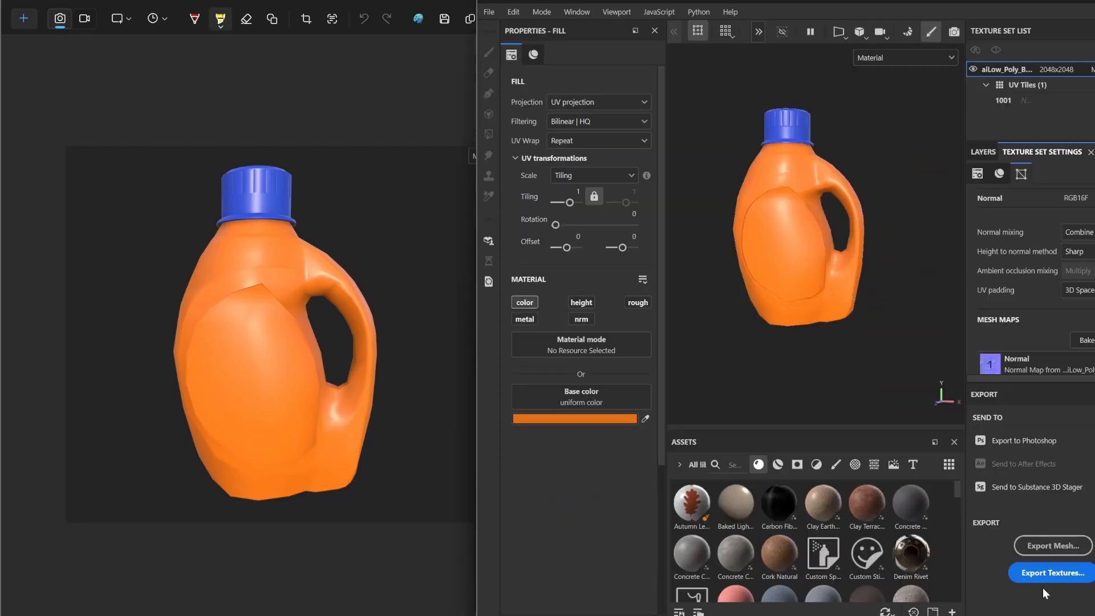
Match the bottle's view to the enlarged screenshot and compare the high-poly bake with the low-poly one.
middle_click_drag(798, 227, 808, 248, "alt")
scroll(808, 249, "up", 2)
scroll(818, 260, "up", 2)
mouse_move(841, 263)
left_mouse_down("alt")
mouse_move(822, 272)
mouse_move(839, 266)
left_mouse_up("alt")
middle_click_drag(839, 266, 849, 261, "alt")
mouse_move(849, 261)
left_mouse_down("alt")
mouse_move(834, 271)
mouse_move(850, 260)
left_mouse_up("alt")
scroll(298, 263, "up", 3, "ctrl")
scroll(300, 266, "up", 1, "ctrl")
scroll(300, 267, "down", 1, "ctrl")
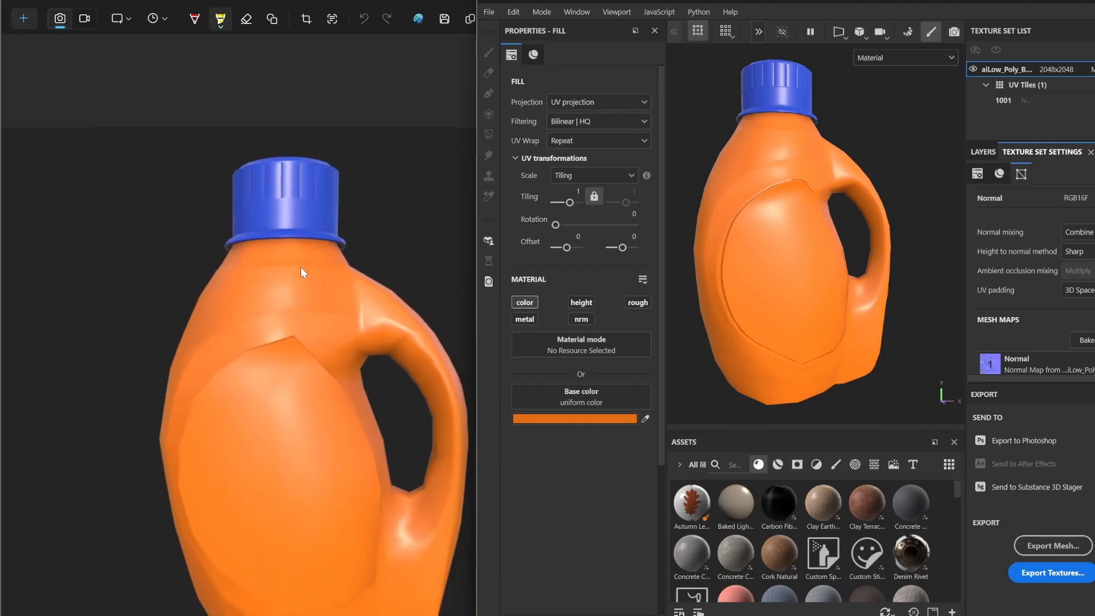
scroll(300, 268, "up", 2, "ctrl")
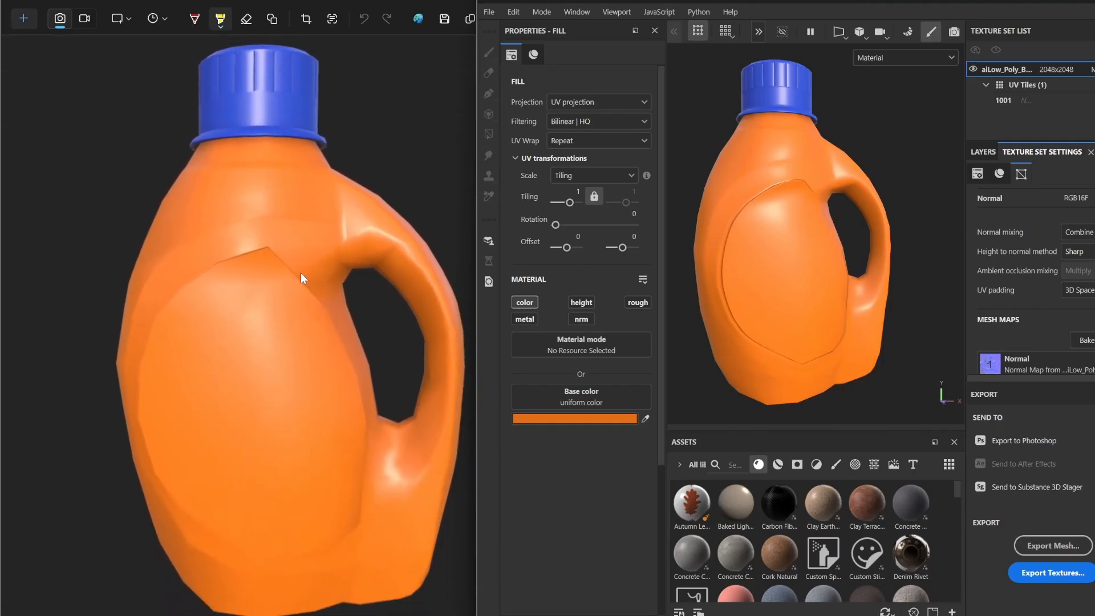
middle_click_drag(786, 265, 822, 259, "alt")
left_click_drag(822, 259, 777, 249, "alt")
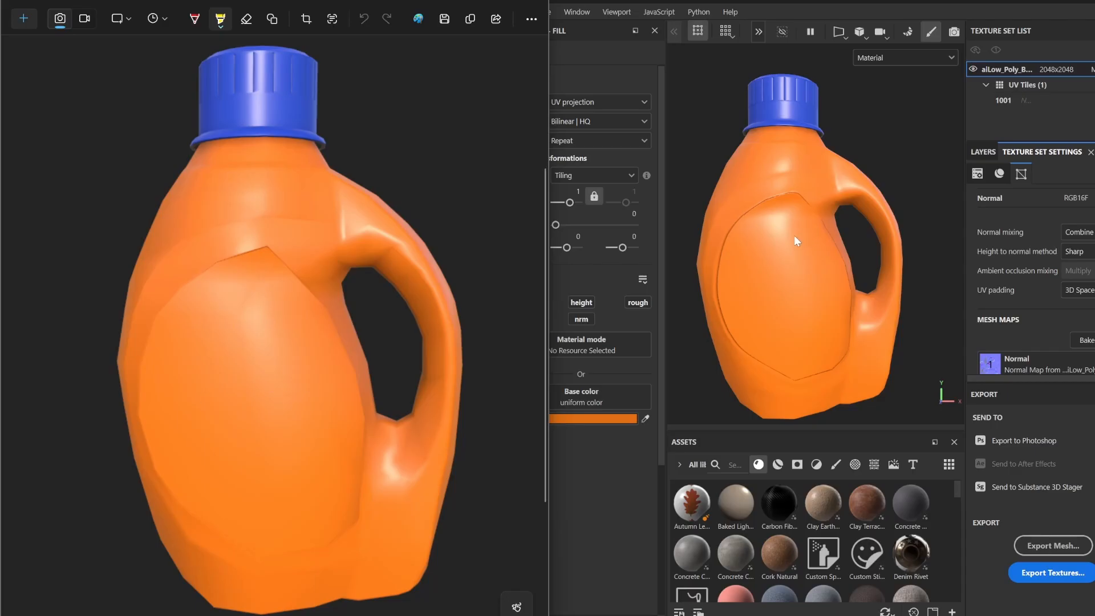
Examine the sticker outline, handle and body shading of the high-poly-baked bottle up close and from several angles.
left_click_drag(808, 230, 816, 230, "alt")
right_click_drag(815, 230, 856, 249, "alt")
left_click_drag(807, 233, 831, 227, "alt")
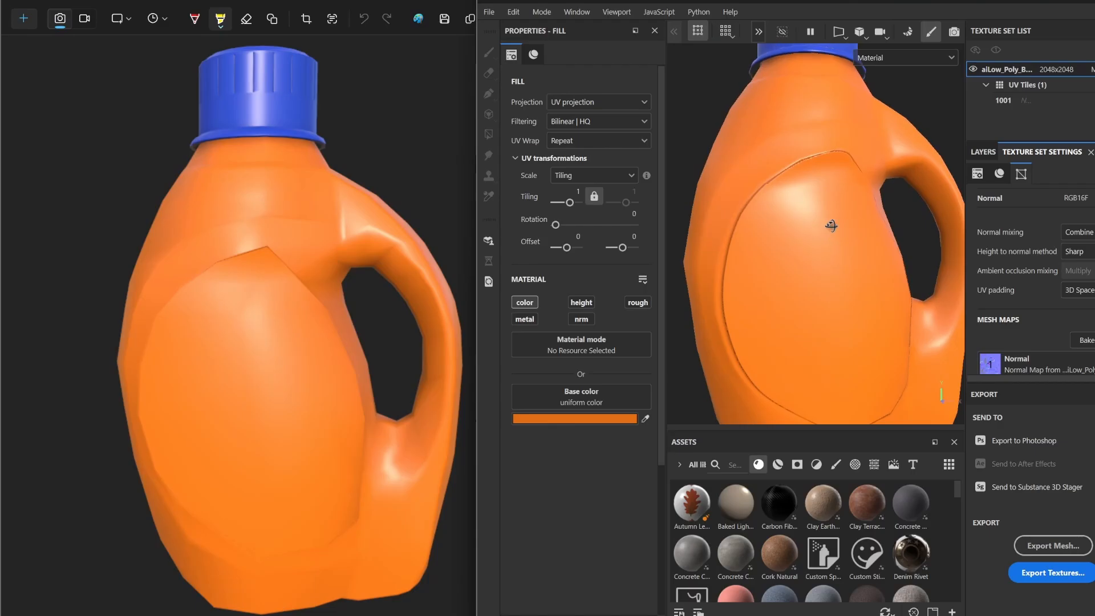
mouse_move(831, 227)
right_mouse_down("alt")
mouse_move(753, 238)
mouse_move(824, 217)
right_mouse_up("alt")
left_click_drag(824, 217, 854, 201, "alt")
right_click_drag(854, 201, 746, 200, "alt")
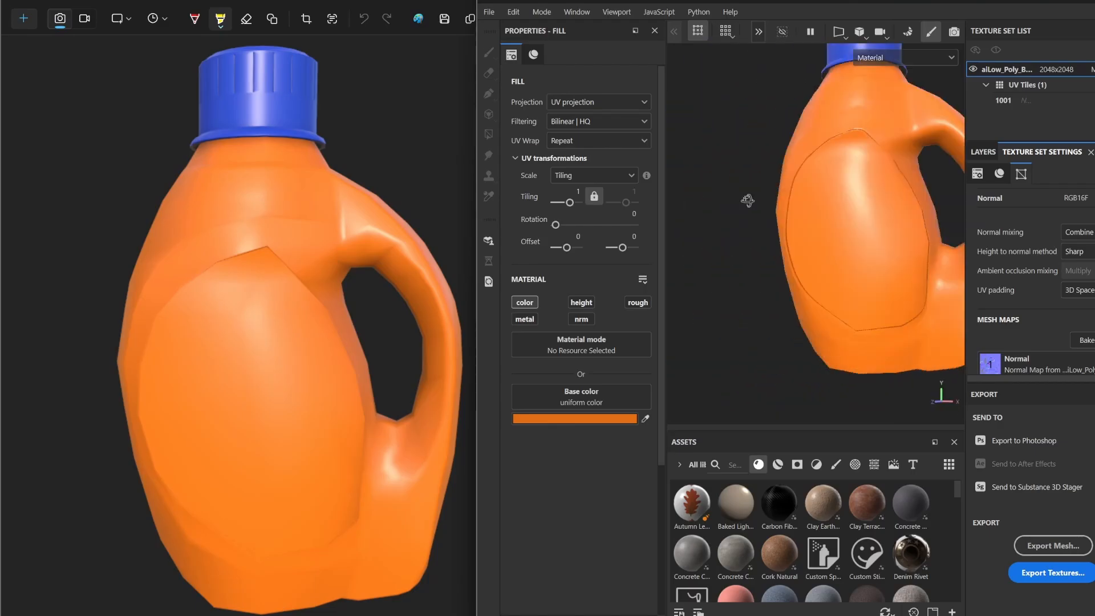
mouse_move(746, 200)
left_mouse_down("alt")
mouse_move(794, 203)
mouse_move(724, 215)
mouse_move(765, 141)
left_mouse_up("alt")
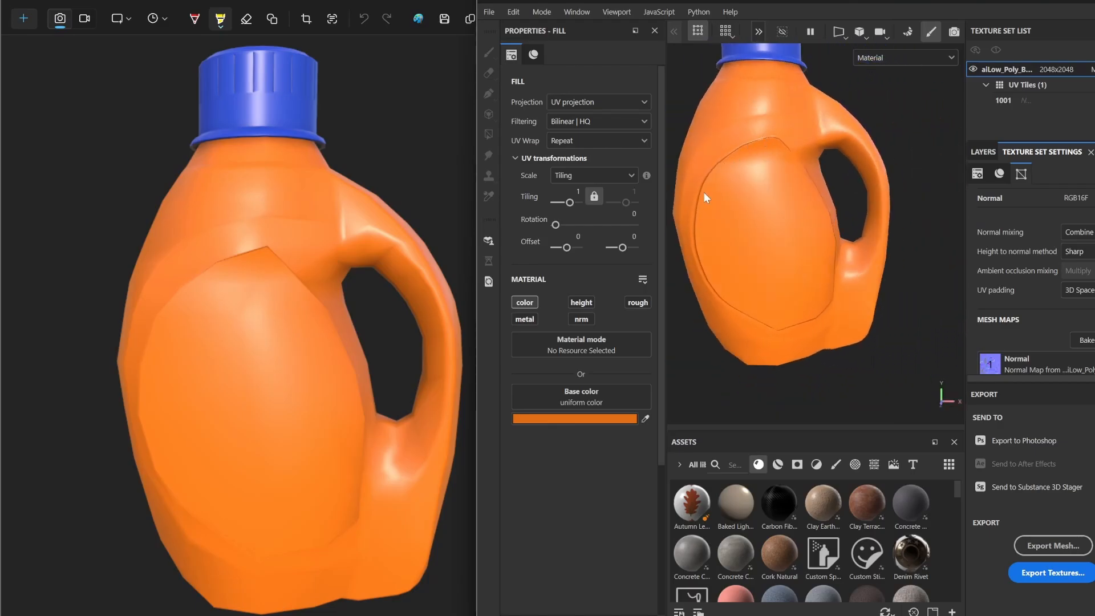
left_click_drag(703, 261, 753, 249, "alt")
right_click_drag(753, 249, 884, 233, "alt")
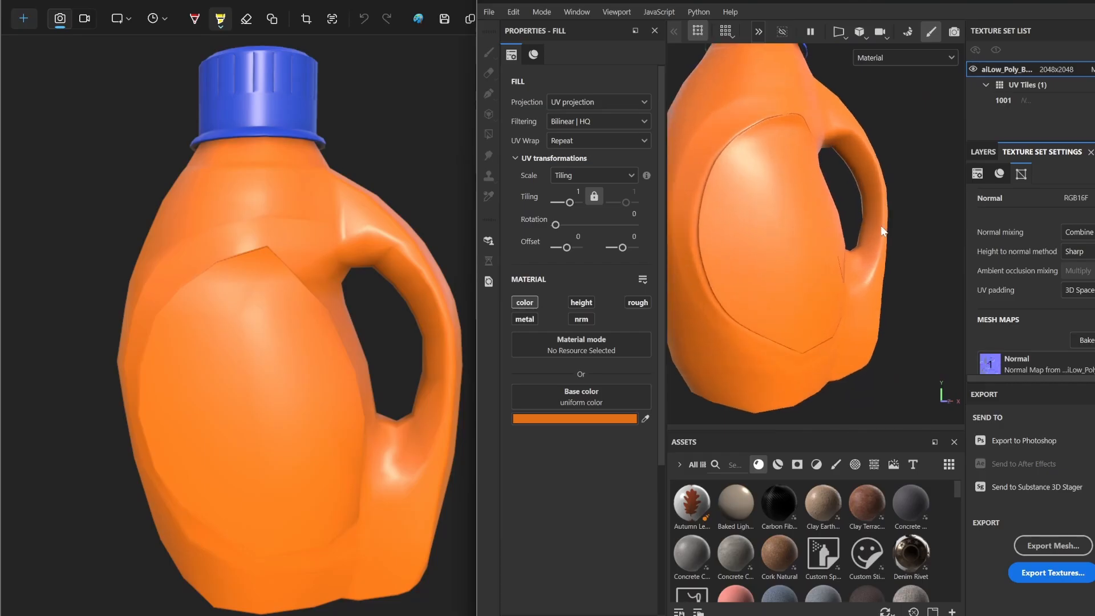
mouse_move(884, 232)
left_mouse_down("alt")
mouse_move(866, 229)
mouse_move(895, 240)
left_mouse_up("alt")
right_click_drag(895, 240, 817, 232, "alt")
left_click_drag(816, 232, 816, 245, "alt")
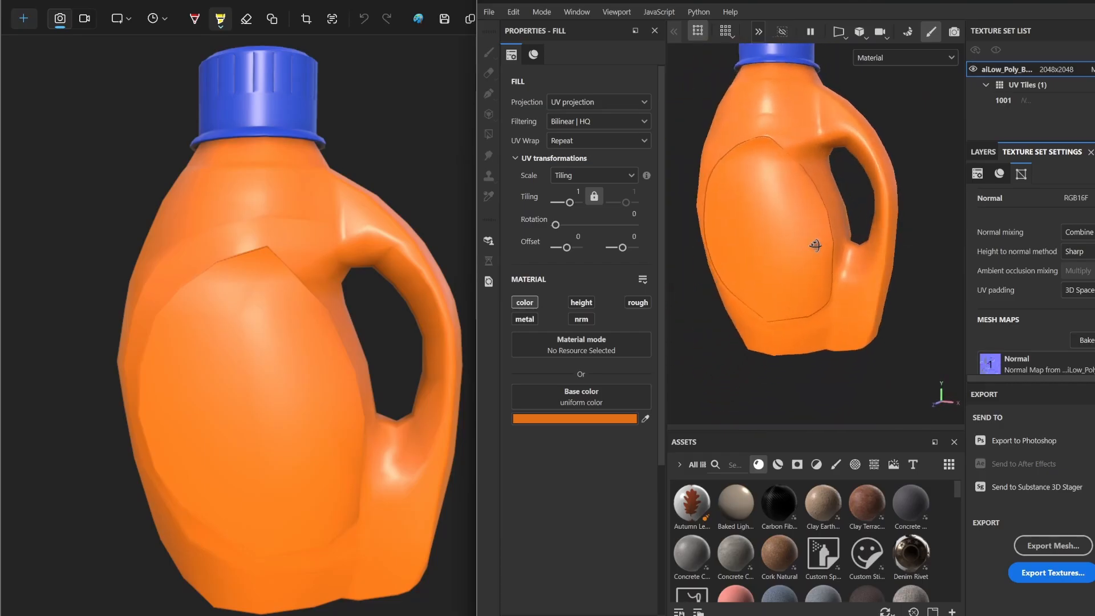
mouse_move(766, 299)
left_mouse_down("alt")
mouse_move(746, 281)
mouse_move(839, 289)
mouse_move(826, 293)
mouse_move(827, 266)
left_mouse_up("alt")
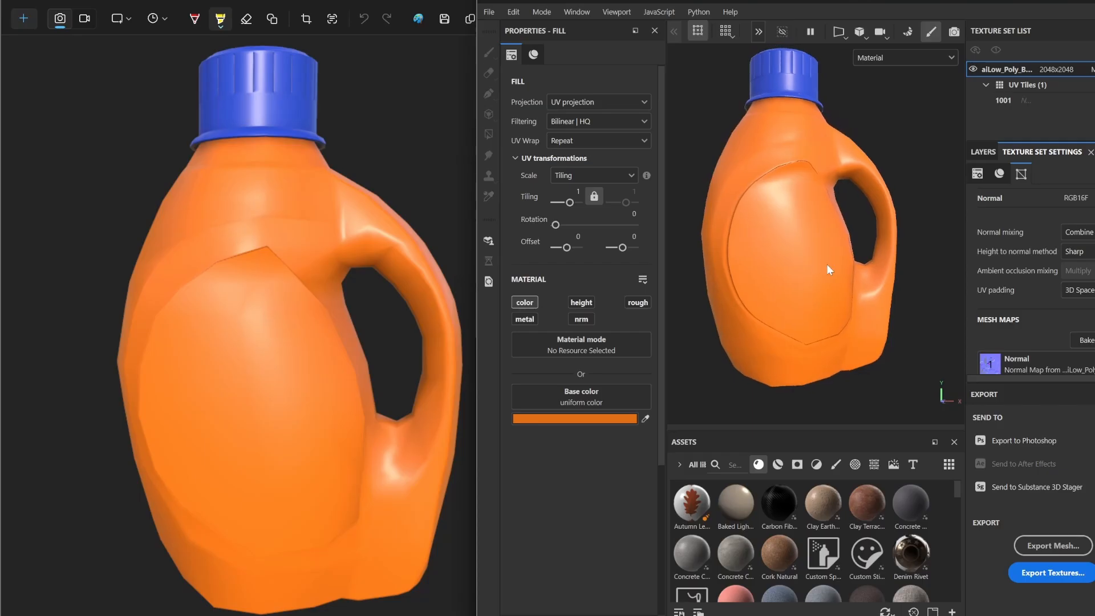
mouse_move(823, 284)
right_mouse_down("alt")
mouse_move(899, 278)
mouse_move(884, 278)
right_mouse_up("alt")
mouse_move(885, 278)
left_mouse_down("alt")
mouse_move(872, 271)
mouse_move(899, 286)
mouse_move(872, 262)
mouse_move(875, 273)
left_mouse_up("alt")
right_click_drag(875, 274, 855, 268, "alt")
mouse_move(823, 264)
middle_mouse_down("alt")
mouse_move(838, 264)
mouse_move(822, 266)
middle_mouse_up("alt")
right_click_drag(856, 268, 825, 260, "alt")
middle_click_drag(802, 262, 804, 271, "alt")
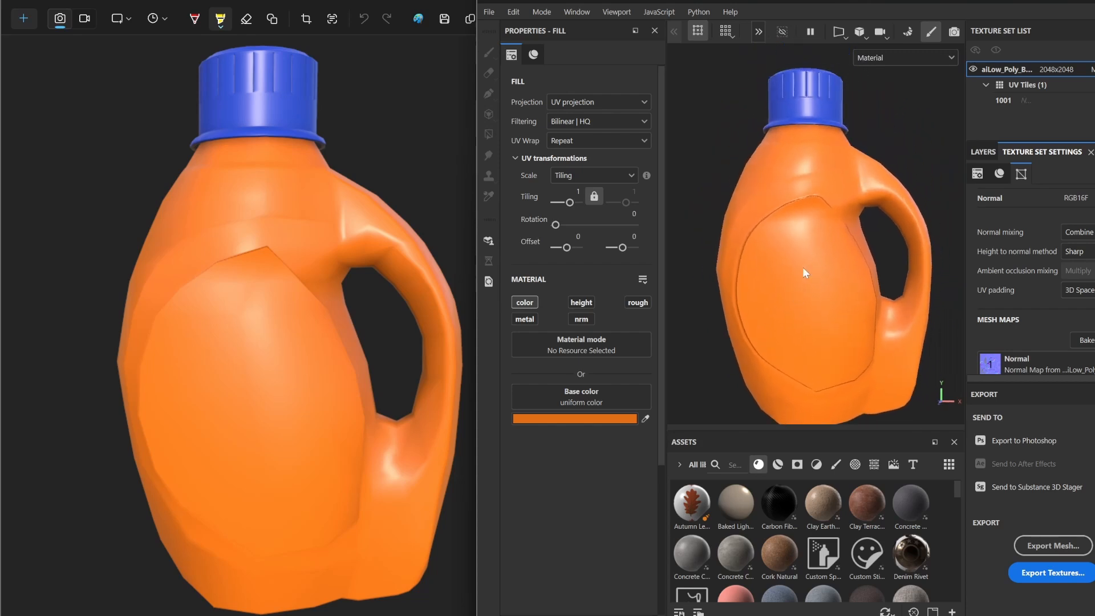
Compare the body shading and sticker edge of the high-poly-baked bottle with the low-poly-baked screenshot at several zoom levels.
left_click_drag(804, 272, 811, 254, "alt")
middle_click_drag(810, 254, 816, 257, "alt")
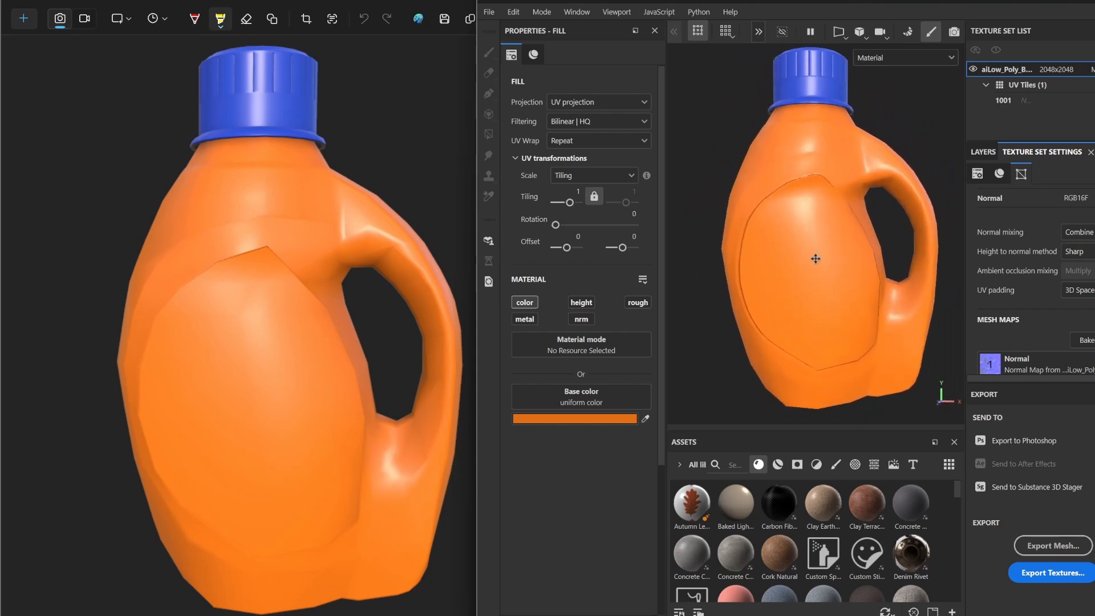
scroll(736, 237, "down", 3)
left_click_drag(736, 238, 795, 252, "alt")
scroll(862, 255, "up", 5)
scroll(862, 255, "down", 4)
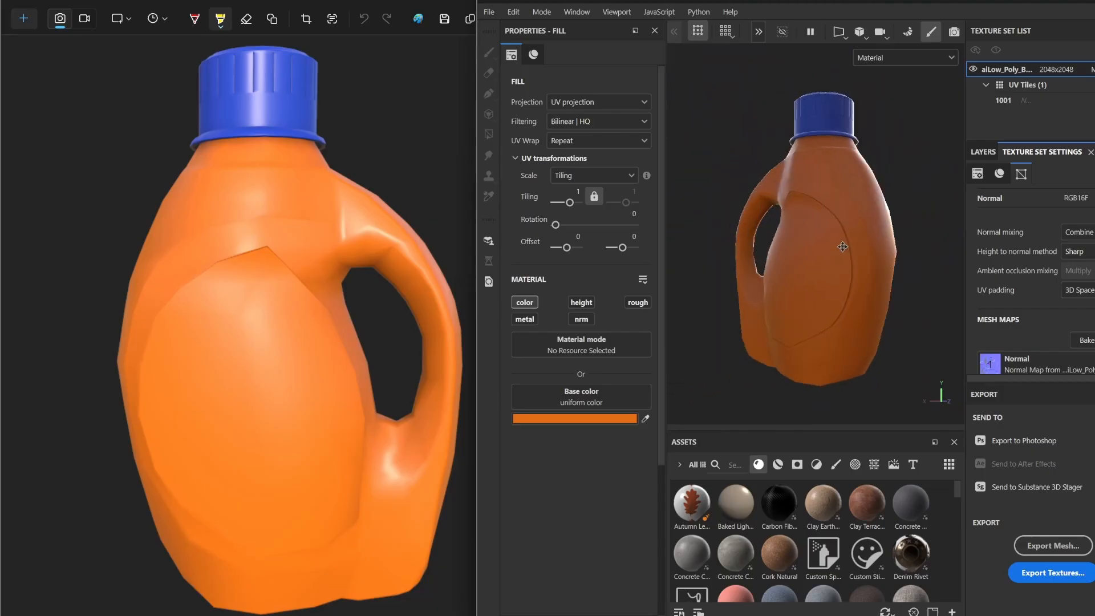
left_click_drag(862, 255, 793, 247, "alt")
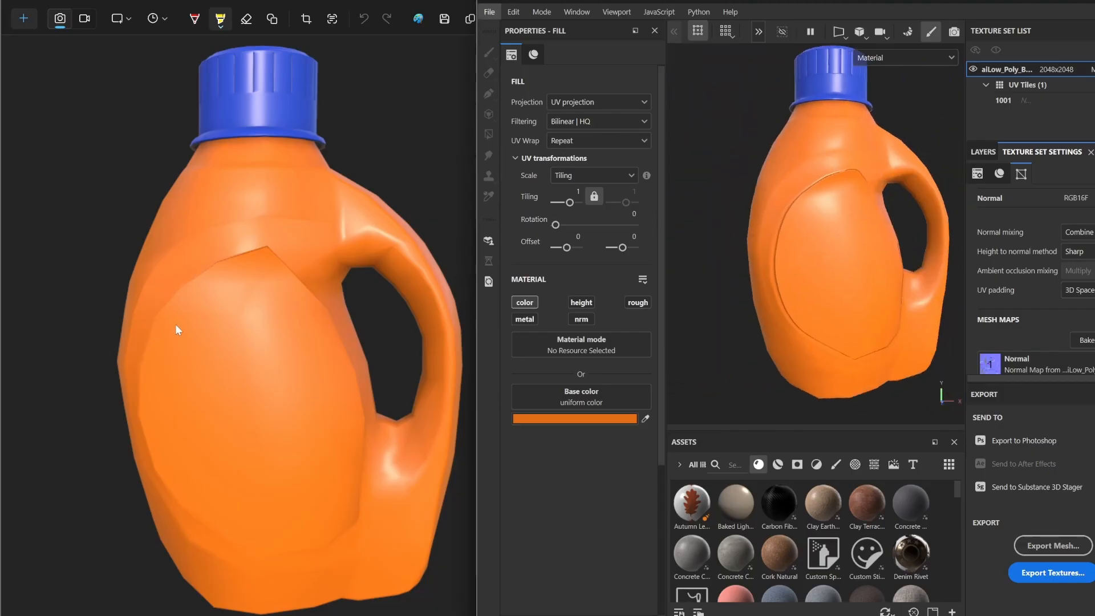
scroll(176, 330, "up", 5)
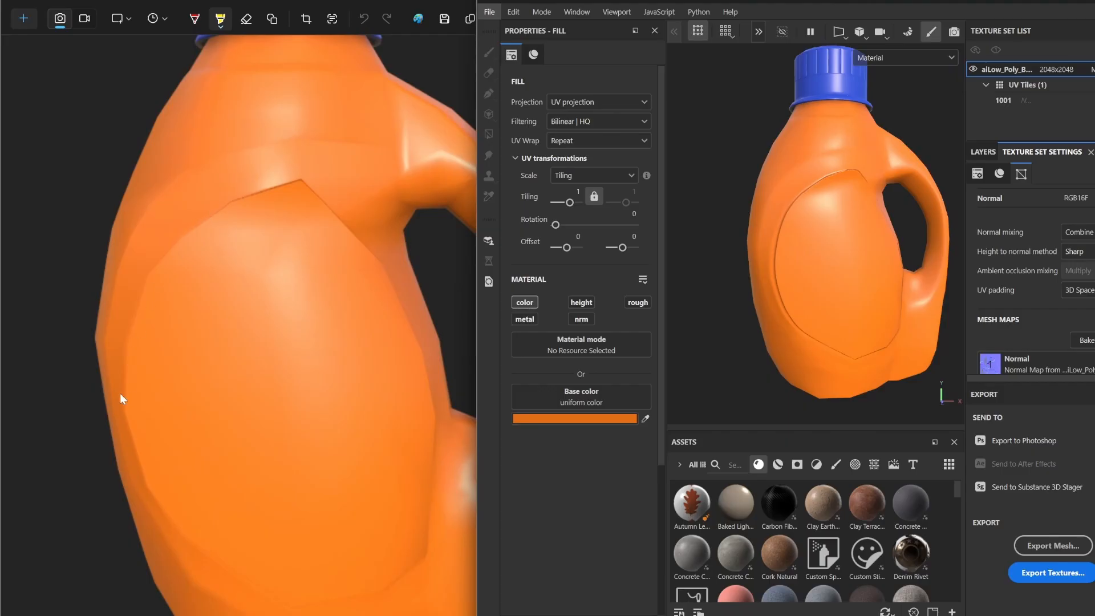
scroll(163, 546, "right", 1)
scroll(163, 544, "down", 1)
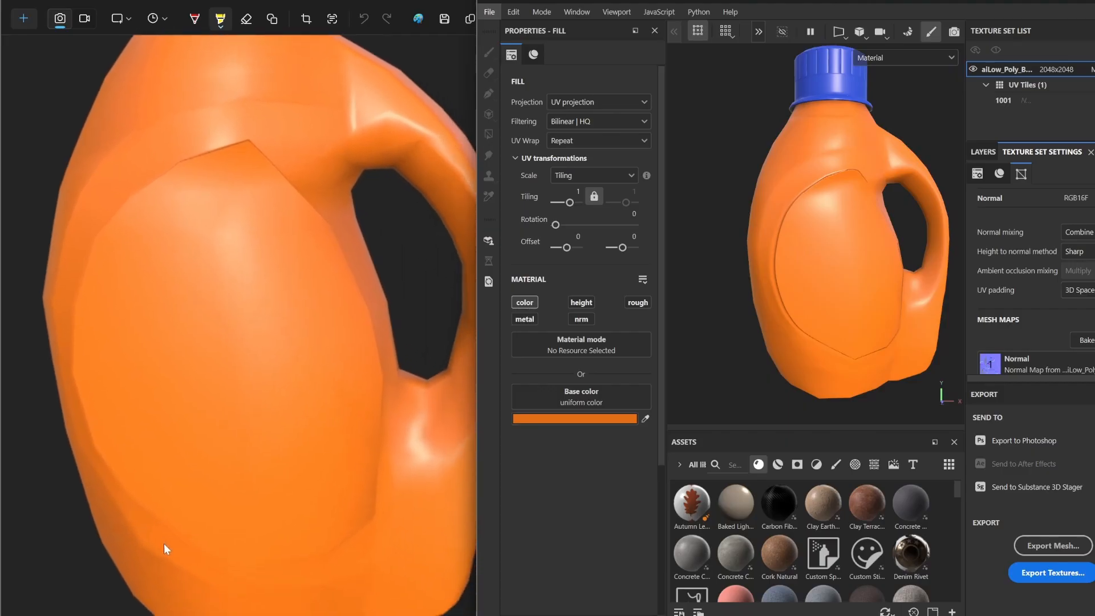
scroll(163, 544, "down", 4)
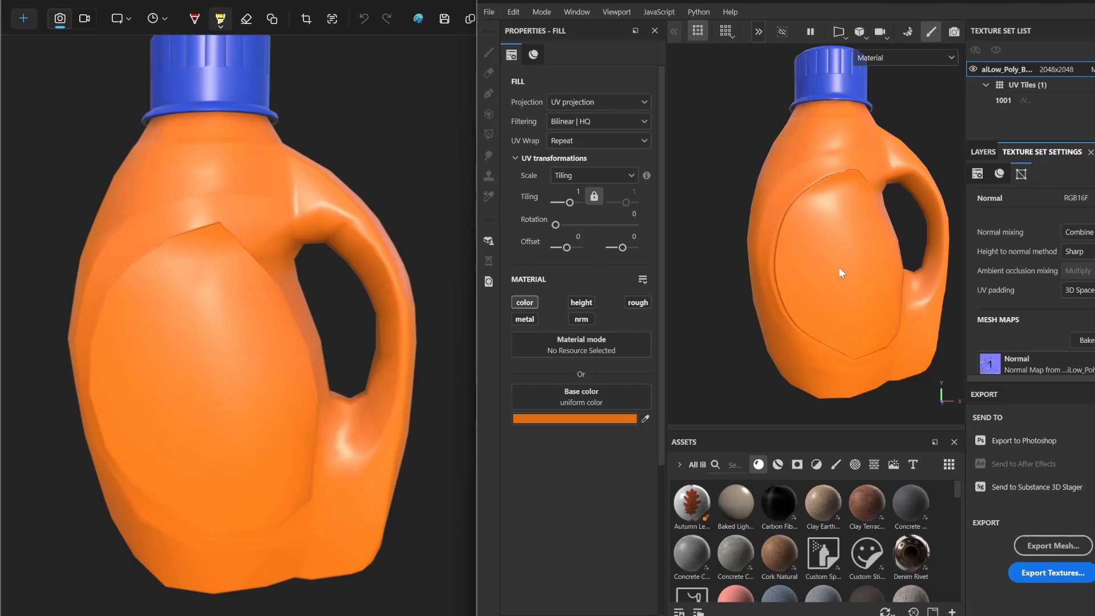
scroll(830, 264, "up", 6)
scroll(813, 185, "down", 5)
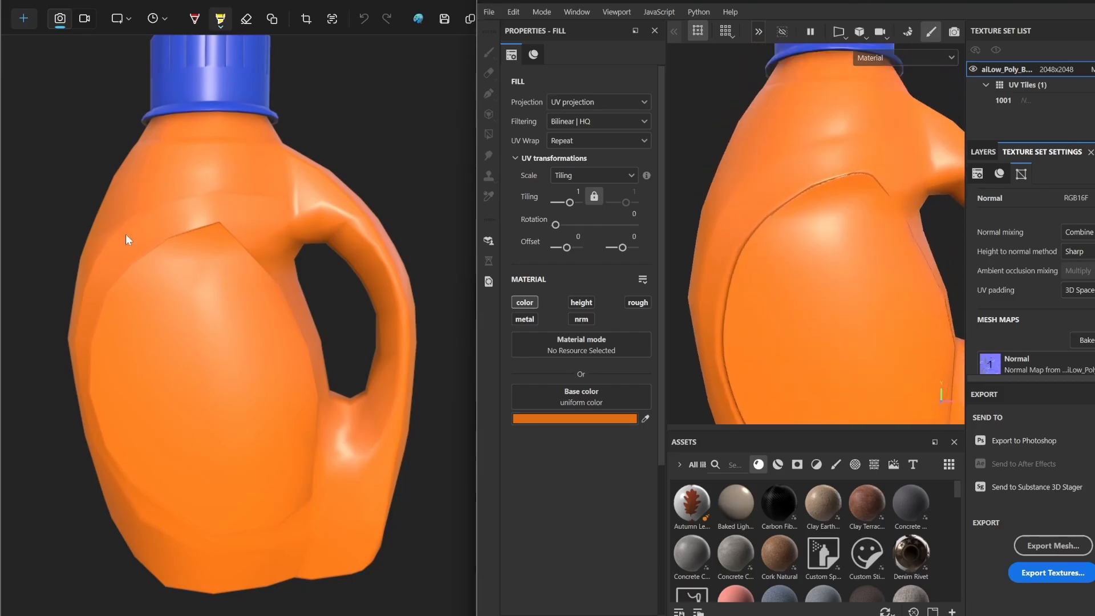
scroll(137, 235, "up", 6)
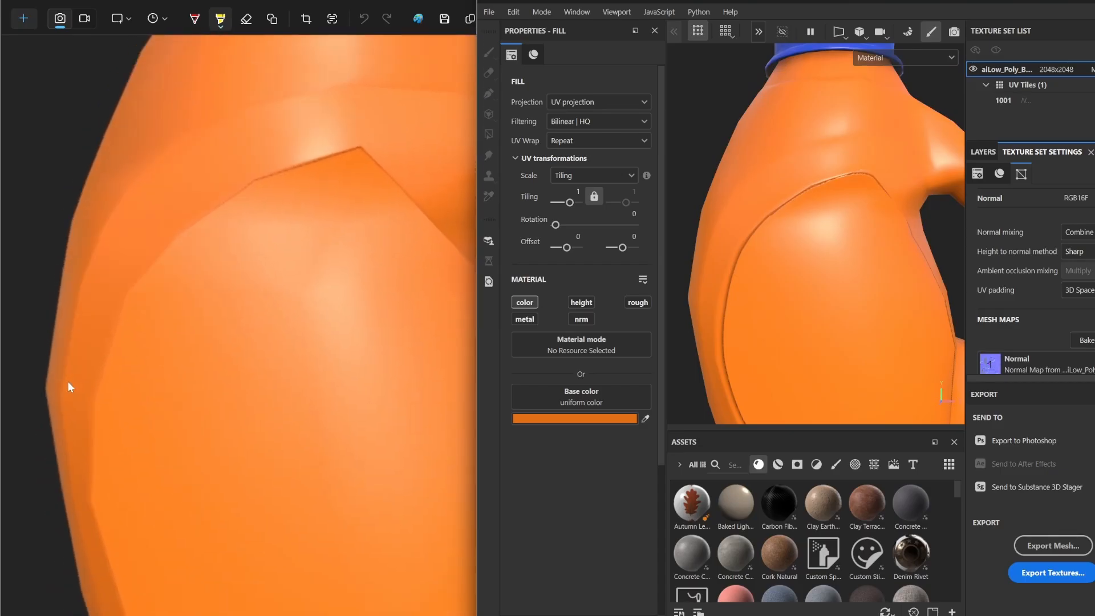
Inspect the high-poly-baked sticker outline and surrounding body surface up close, especially along the sticker's upper edge.
left_click_drag(822, 178, 860, 162, "alt")
right_click_drag(860, 163, 914, 159, "alt")
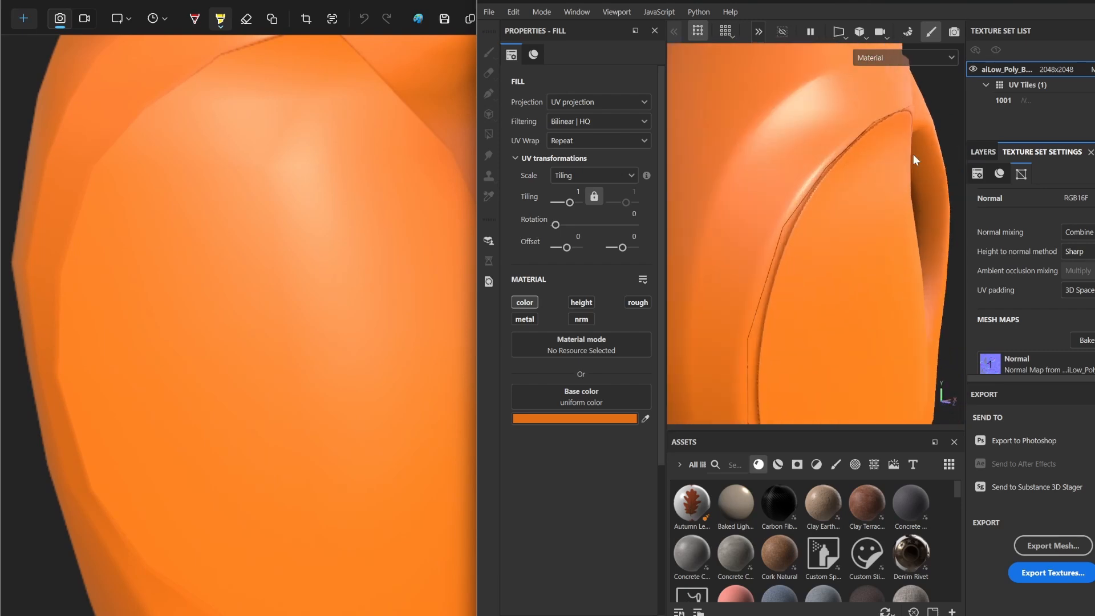
left_click_drag(914, 159, 874, 157, "alt")
left_click_drag(736, 306, 748, 308, "alt")
middle_click_drag(748, 308, 741, 247, "alt")
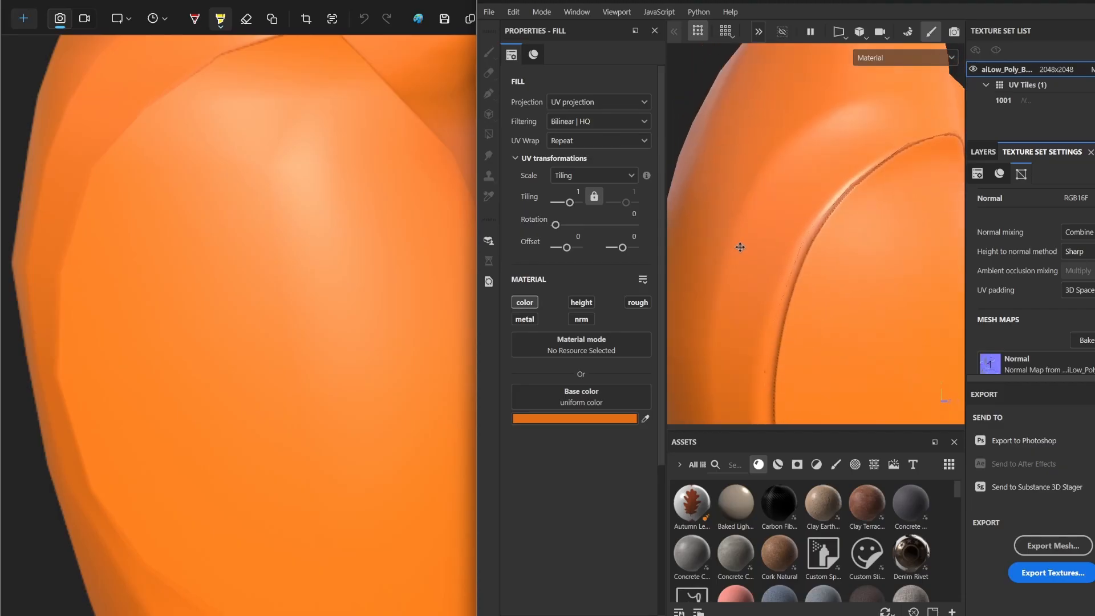
left_click_drag(741, 247, 814, 215, "alt")
middle_click_drag(814, 215, 817, 223, "alt")
left_click_drag(816, 222, 761, 211, "alt")
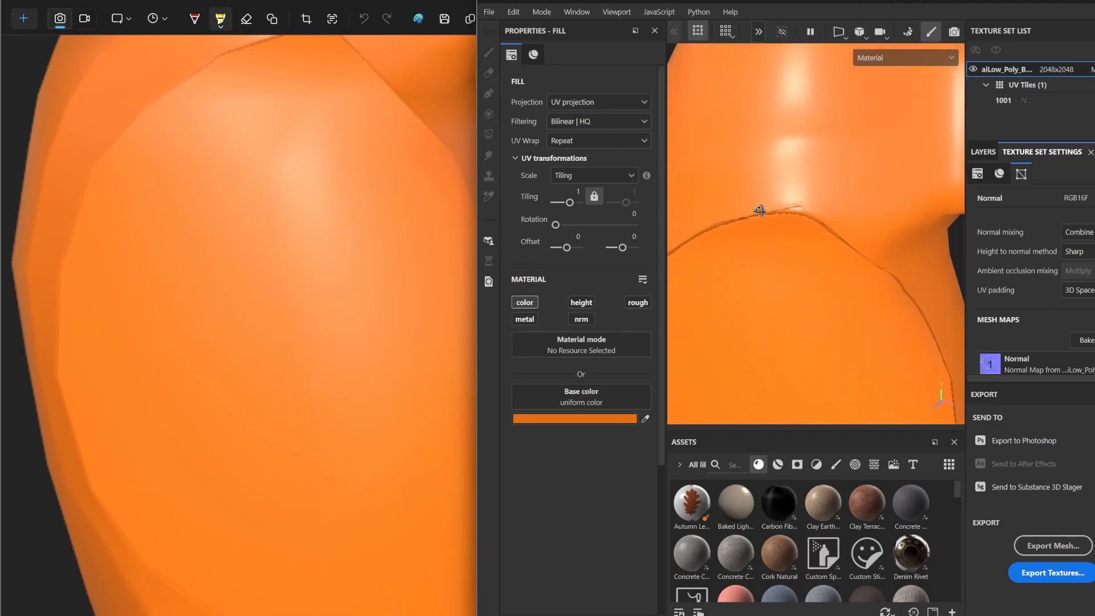
right_click_drag(761, 210, 714, 190, "alt")
middle_click_drag(713, 191, 731, 169, "alt")
right_click_drag(731, 169, 753, 214, "alt")
left_click_drag(754, 219, 838, 218, "alt")
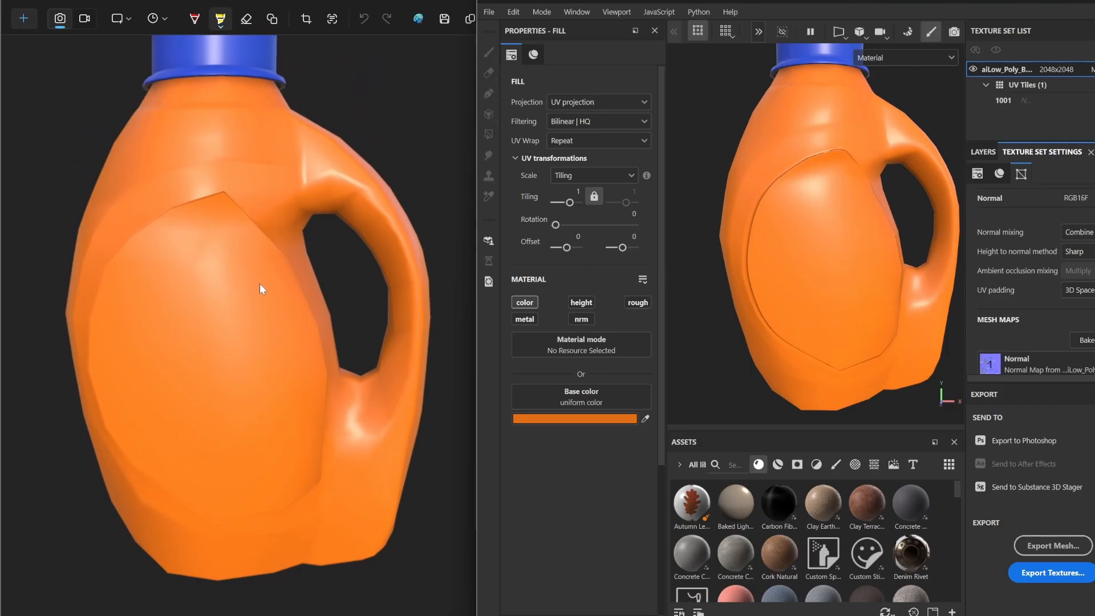
Compare the handle shading of the high-poly-baked bottle with the enlarged handle in the low-poly-baked screenshot.
left_click_drag(768, 153, 876, 186, "alt")
right_click_drag(876, 186, 834, 173, "alt")
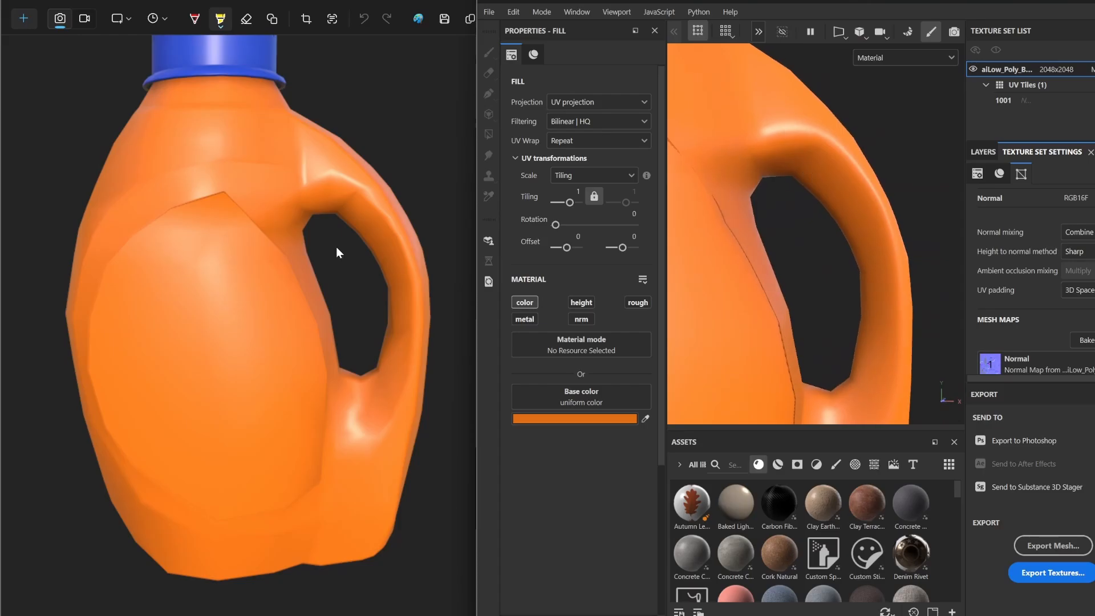
scroll(297, 238, "up", 3, "ctrl")
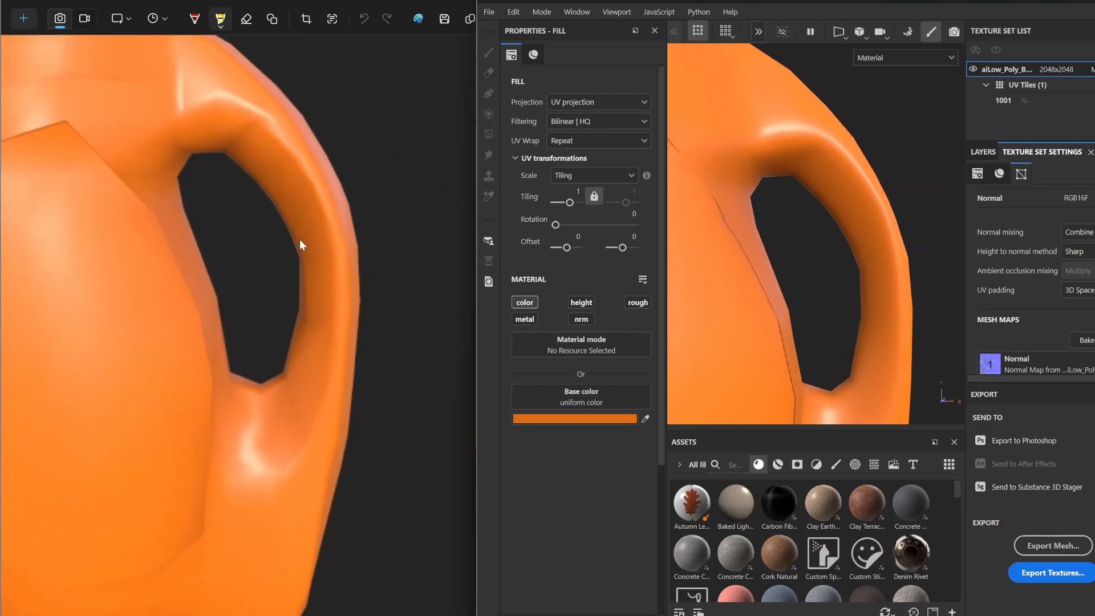
scroll(300, 238, "up", 2, "ctrl")
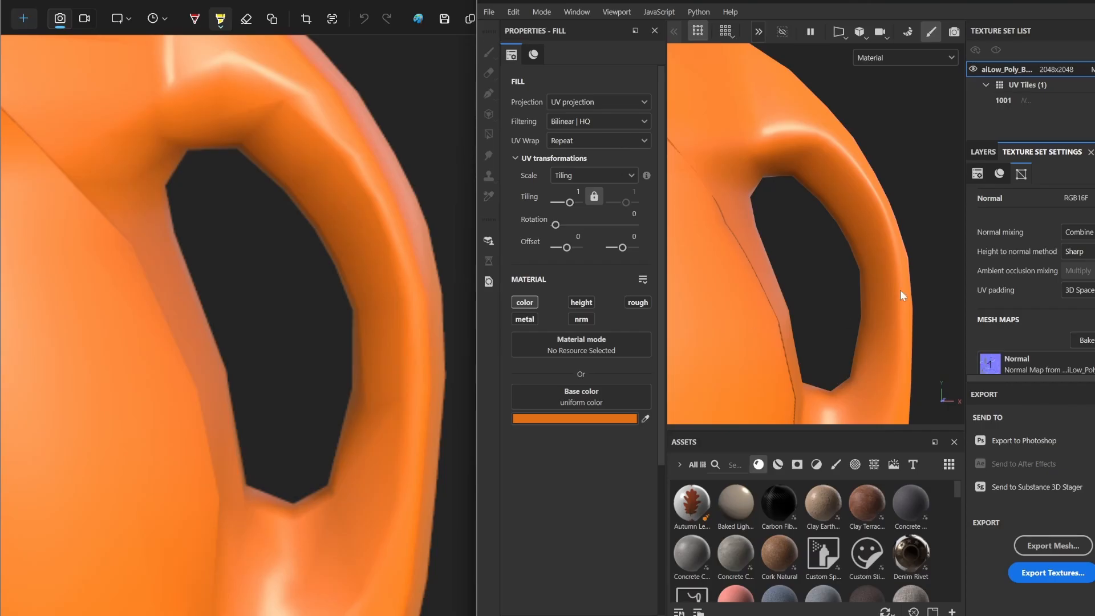
key("alt")
scroll(373, 187, "down", 3, "ctrl")
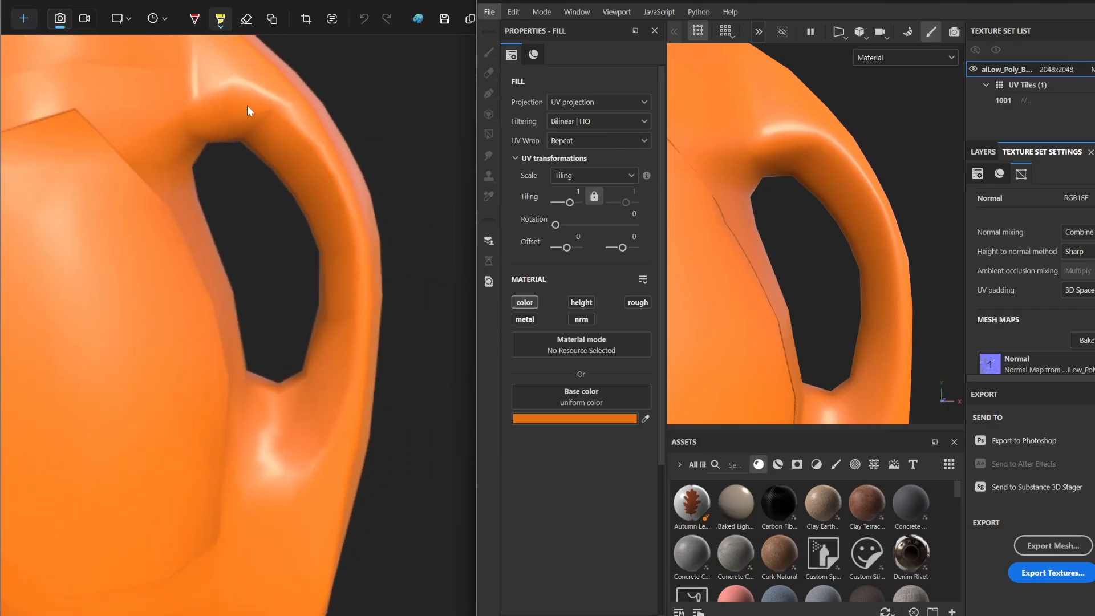
scroll(247, 105, "up", 1)
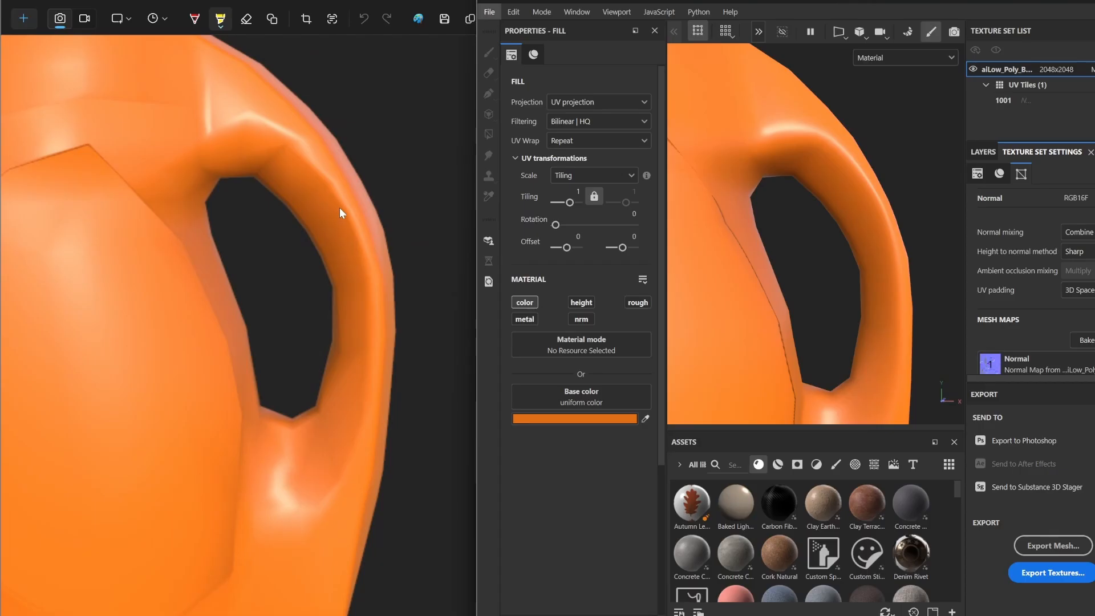
scroll(340, 208, "down", 2, "ctrl")
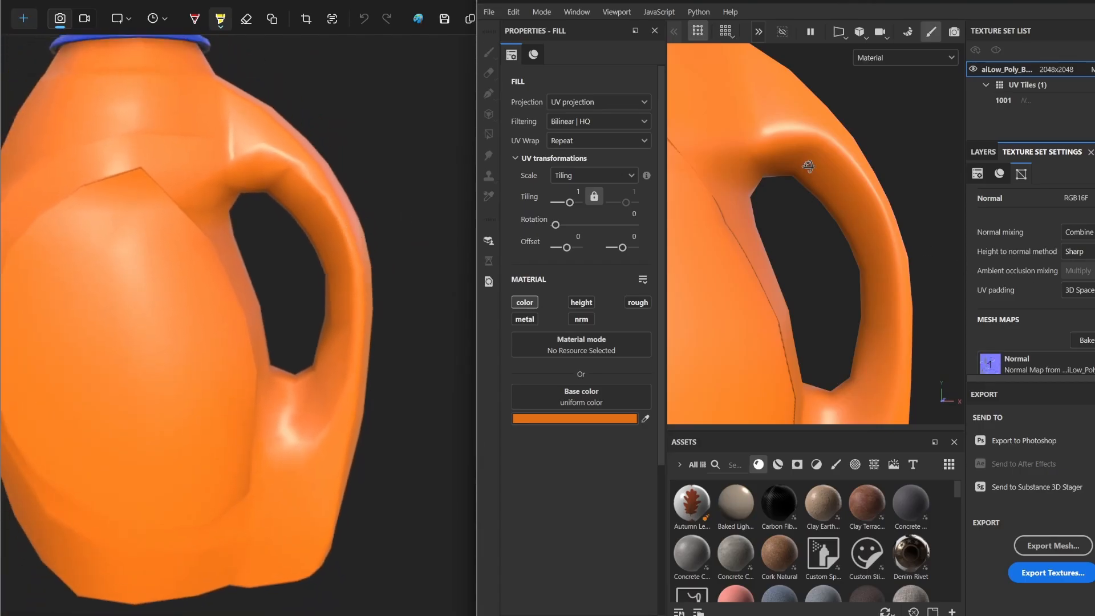
left_click_drag(807, 166, 828, 189, "alt")
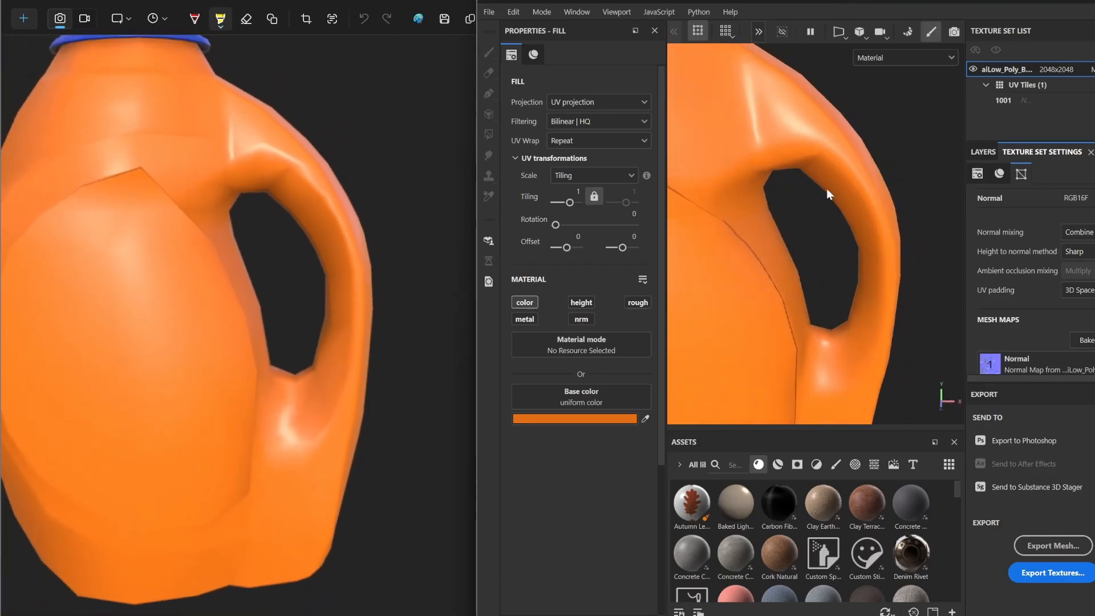
left_click_drag(869, 255, 871, 198, "alt")
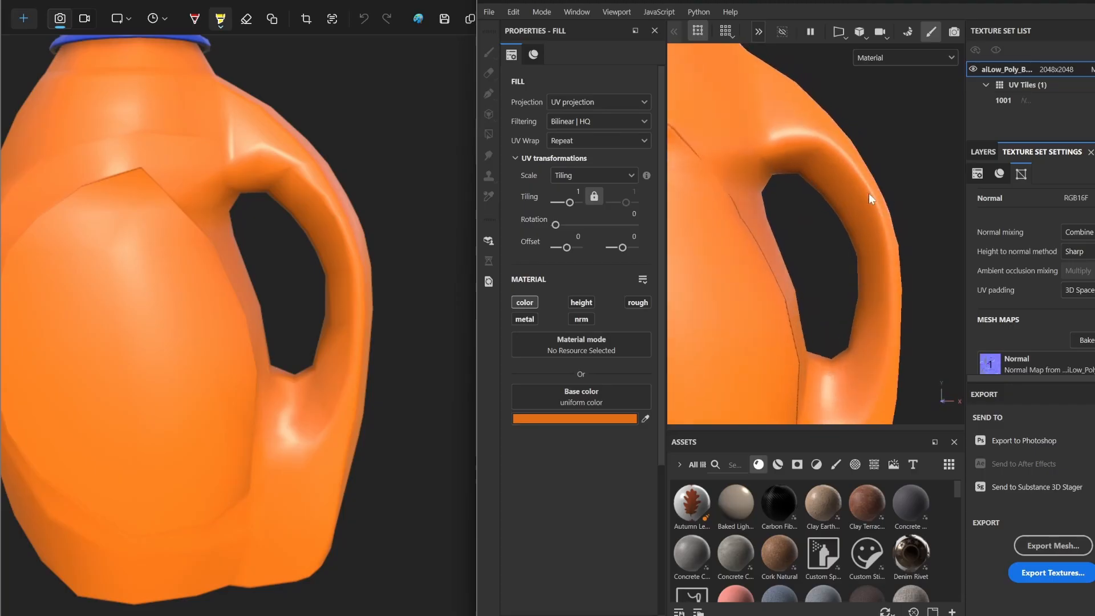
right_click_drag(871, 198, 969, 193, "alt")
left_click_drag(947, 197, 798, 187, "alt")
scroll(788, 170, "down", 3)
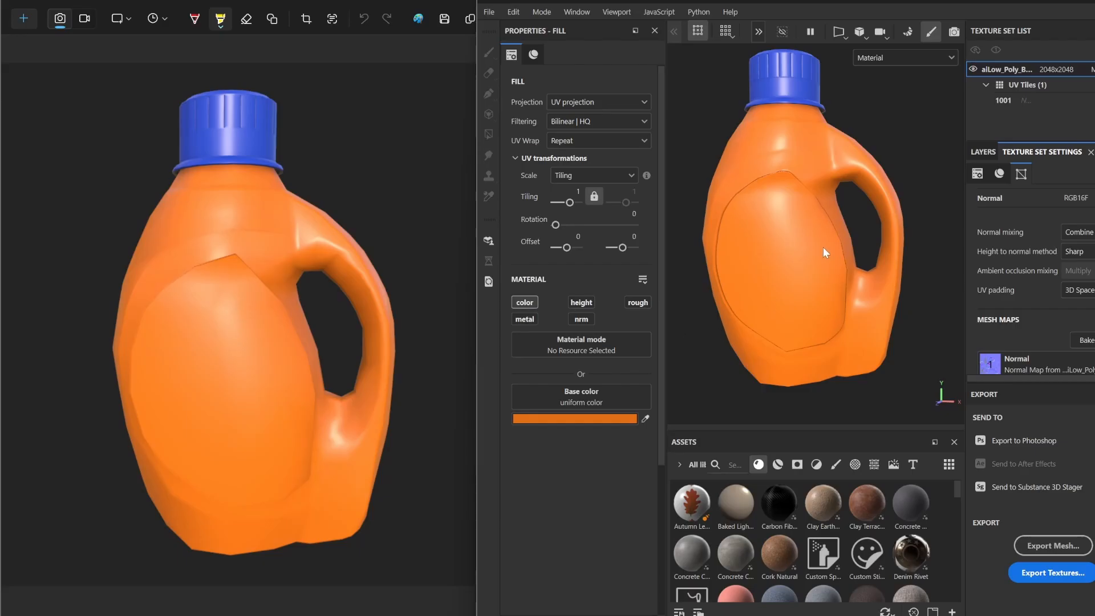
Shrink the assets area to enlarge the 3D viewport and frame the whole bottle to match the screenshot.
middle_click_drag(823, 255, 824, 270)
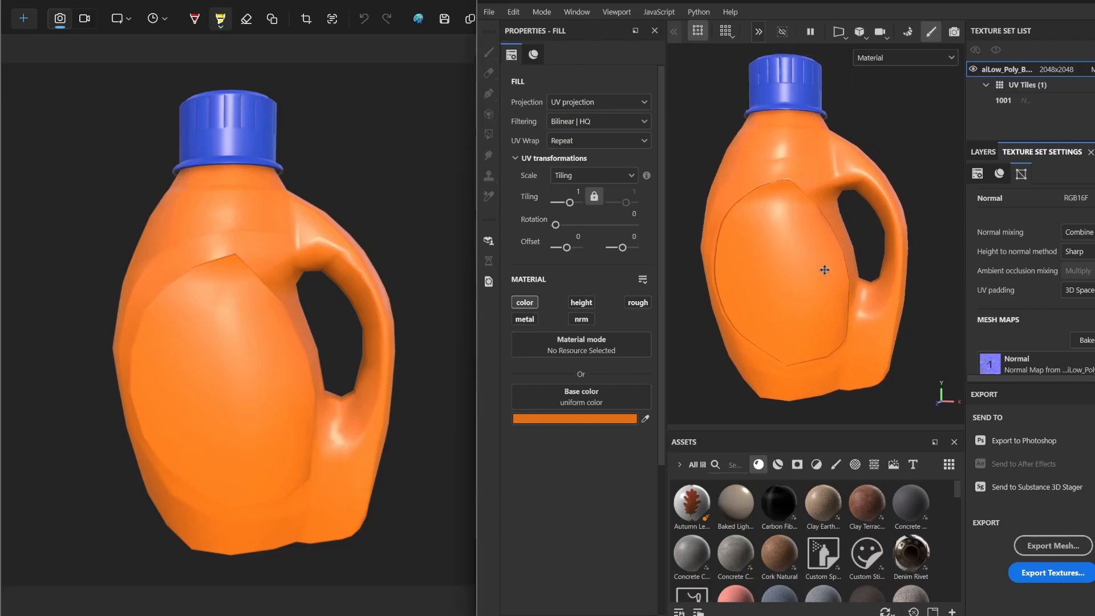
left_click_drag(827, 268, 837, 394, "alt")
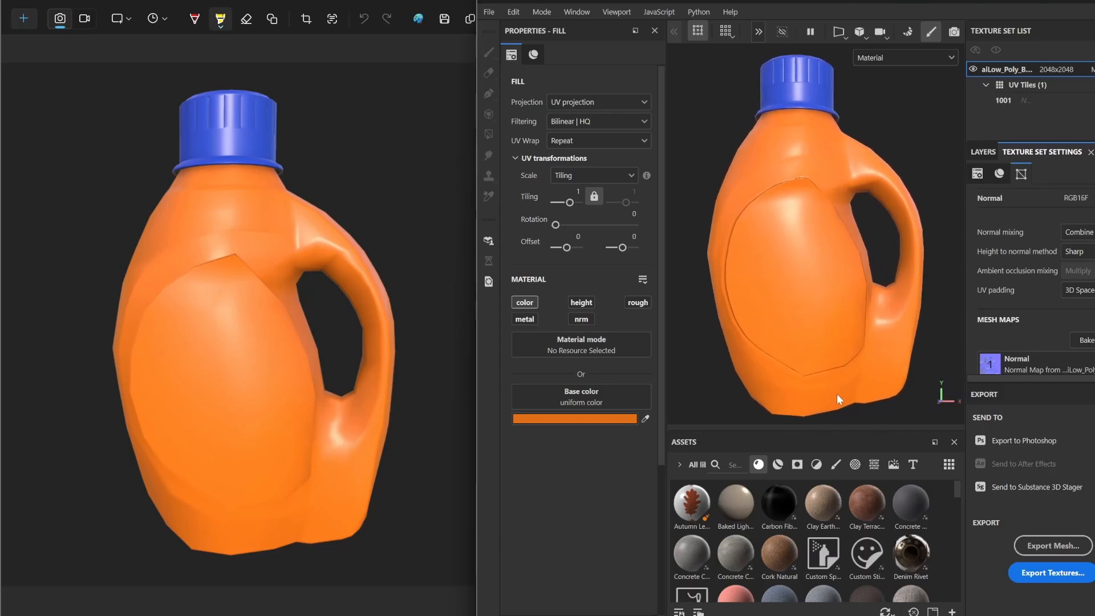
left_click_drag(837, 433, 845, 541)
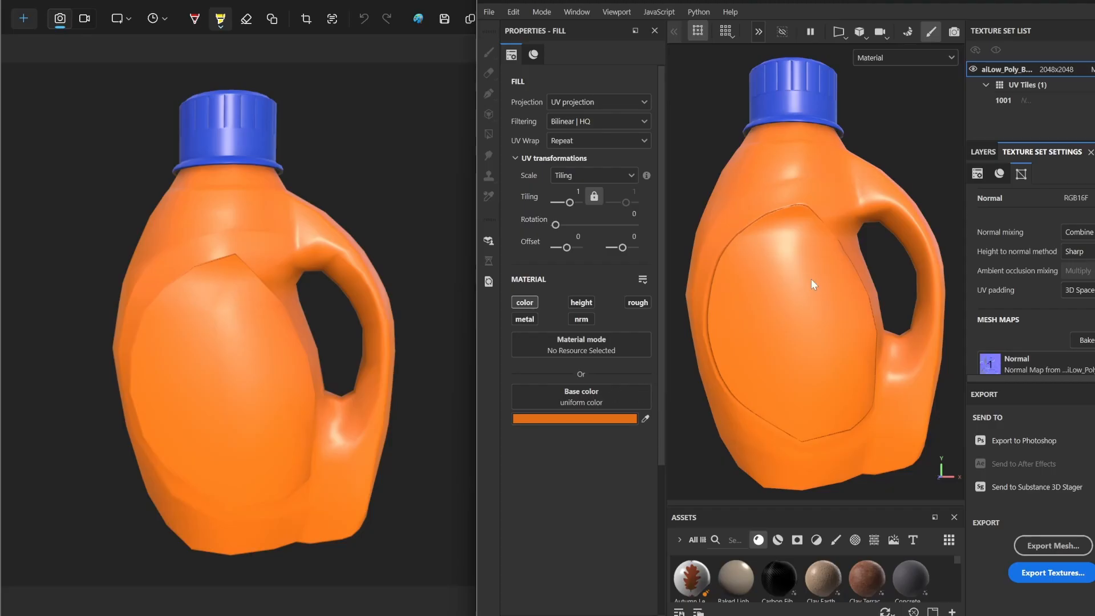
left_click_drag(811, 279, 800, 283, "alt")
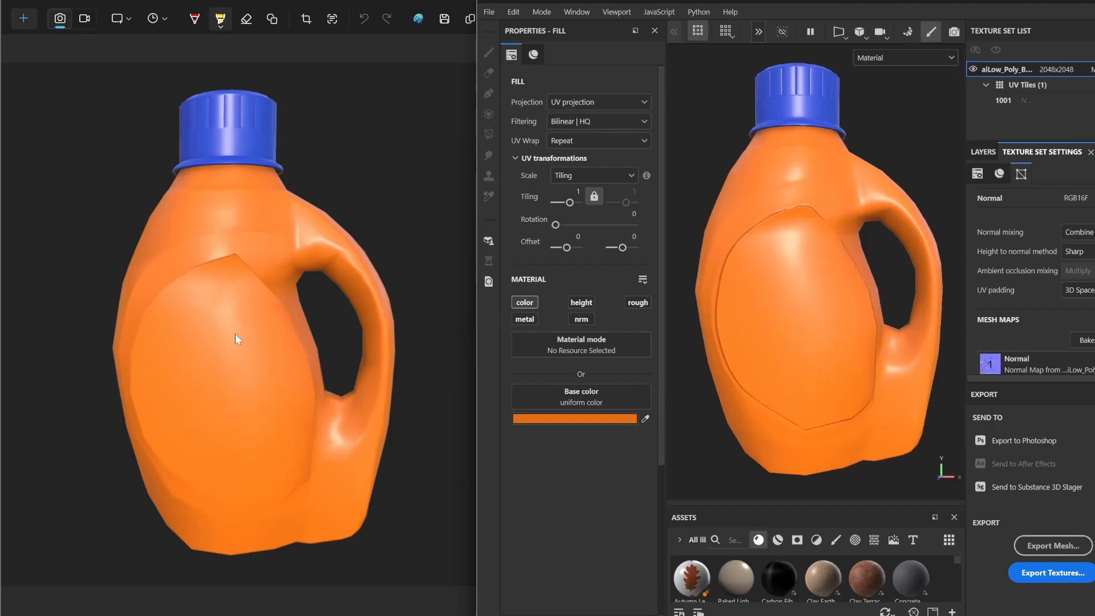
left_click_drag(807, 225, 804, 227, "alt")
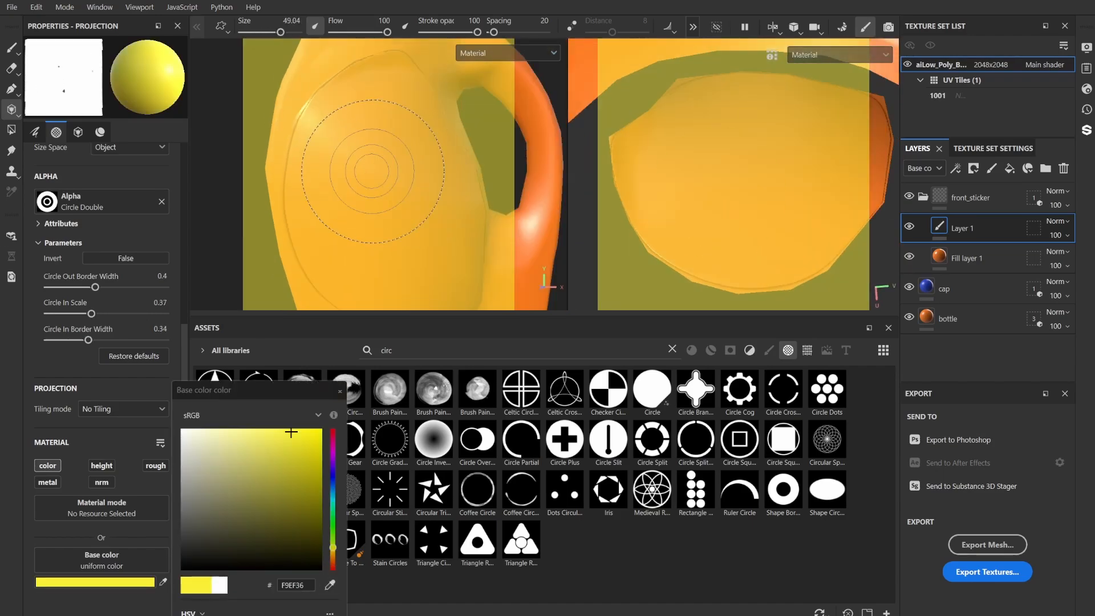
Stamp the Circle Double alpha in yellow F9EF36 near the top of the front sticker on Layer 1.
left_click(701, 182)
left_click(365, 149)
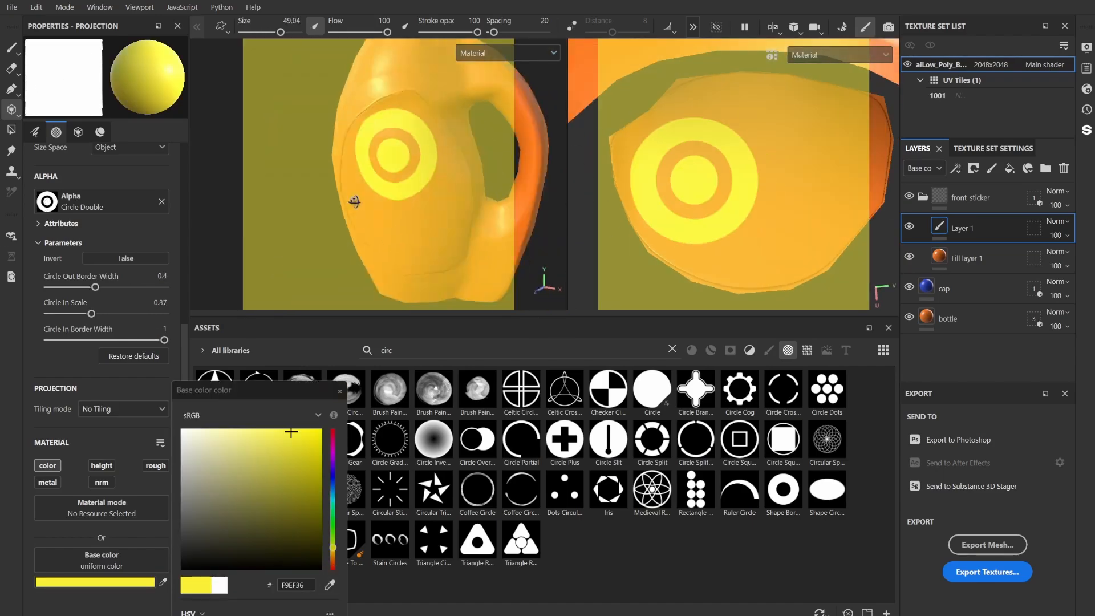
Stamp the text "Tidy" in Arial Bold Italic over the yellow circle in blue on Layer 2, adjusting the brush size.
left_click(46, 302)
left_click(175, 346)
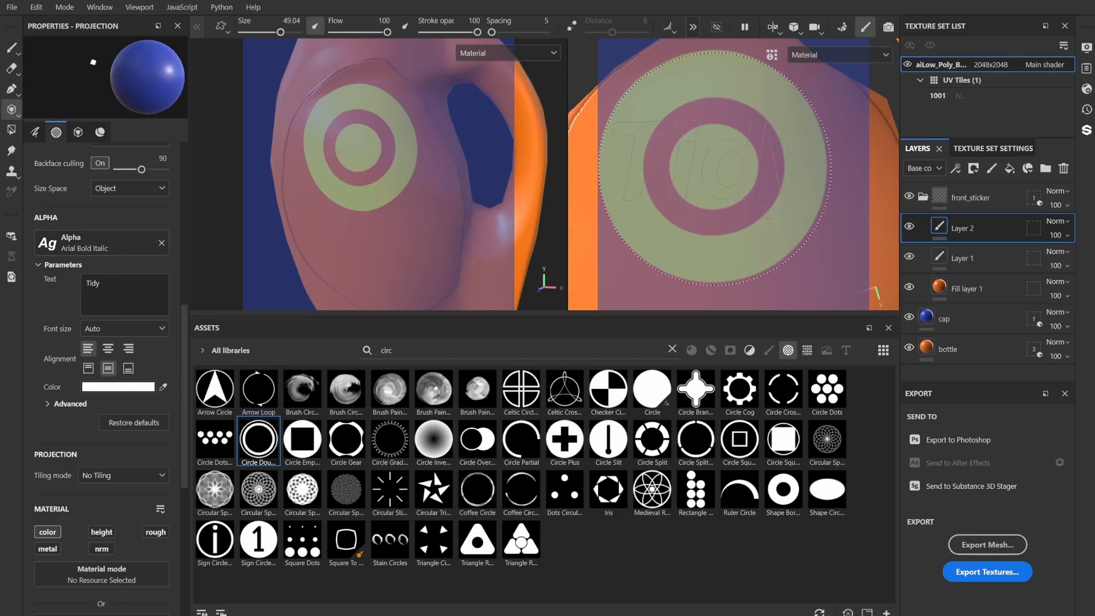
scroll(108, 353, "down", 5)
left_click(102, 349)
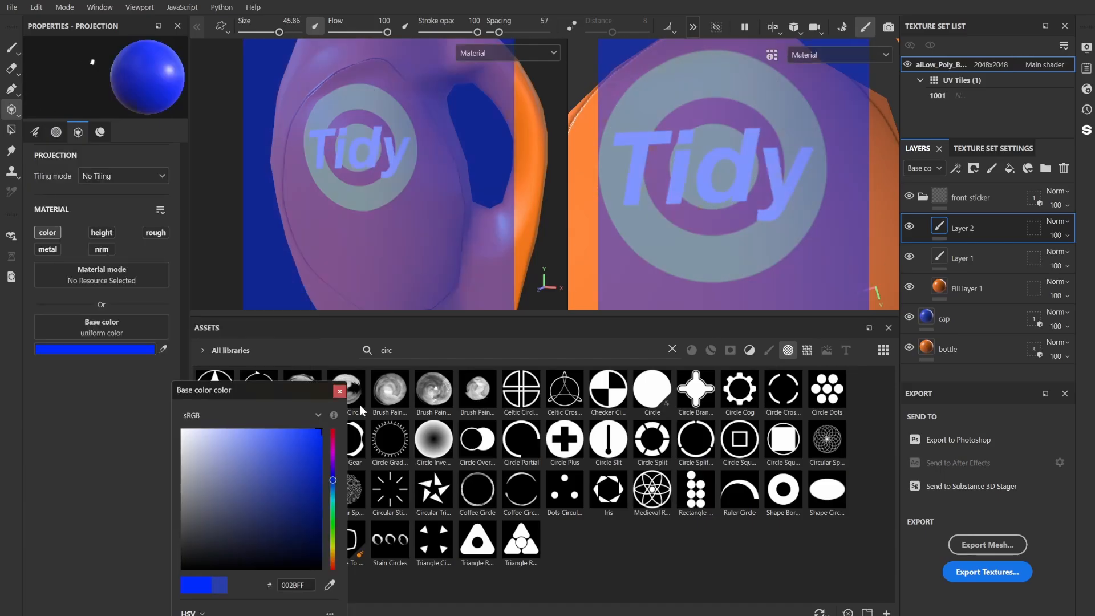
left_click_drag(277, 32, 281, 34)
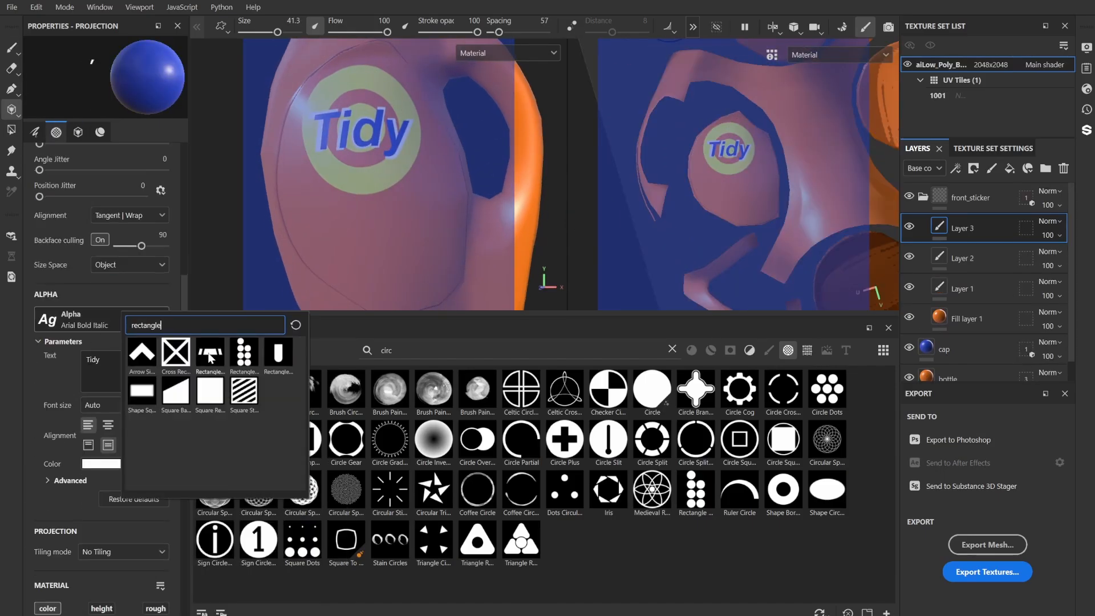
Try the Rectangle Band Stripes alpha under the Tidy text with Bend 1, Height 0, Stripe Width 0, Stripe Offset 0.84 and size 74.25.
left_click_drag(84, 405, 49, 431)
left_click_drag(106, 458, 49, 458)
left_click_drag(70, 405, 164, 405)
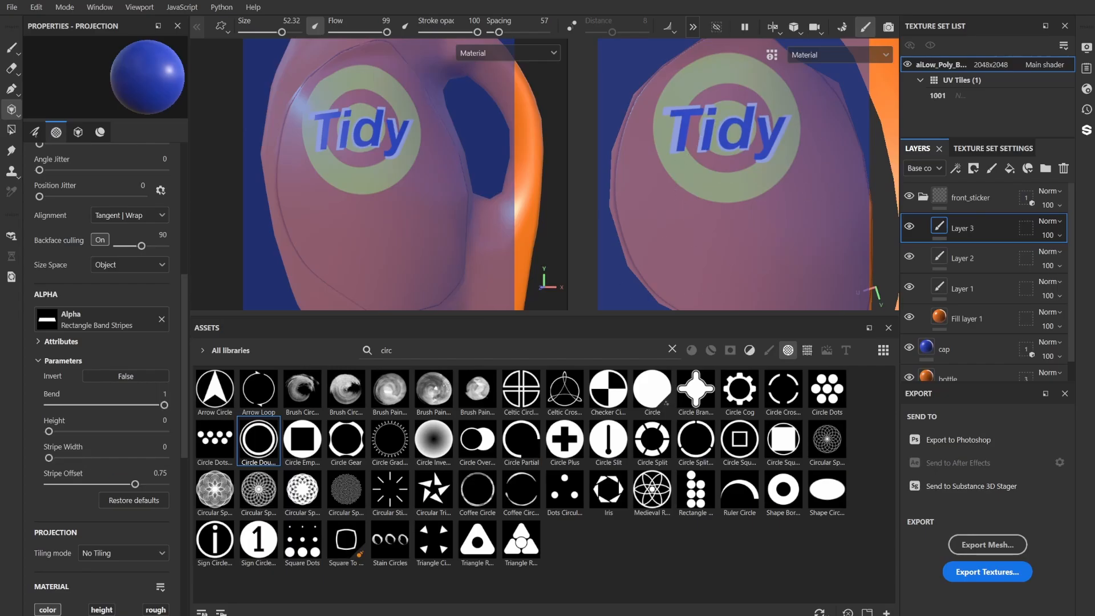
left_click_drag(135, 485, 146, 485)
left_click_drag(281, 33, 290, 33)
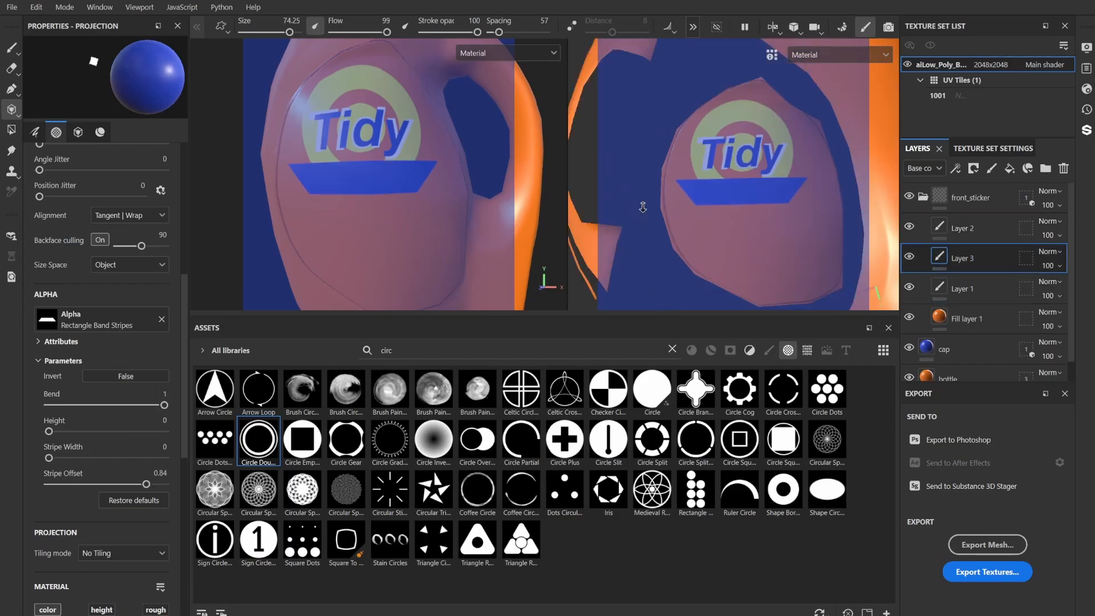
Clear the asset search and browse the alpha library for another sticker shape.
left_click(672, 348)
scroll(511, 457, "down", 15)
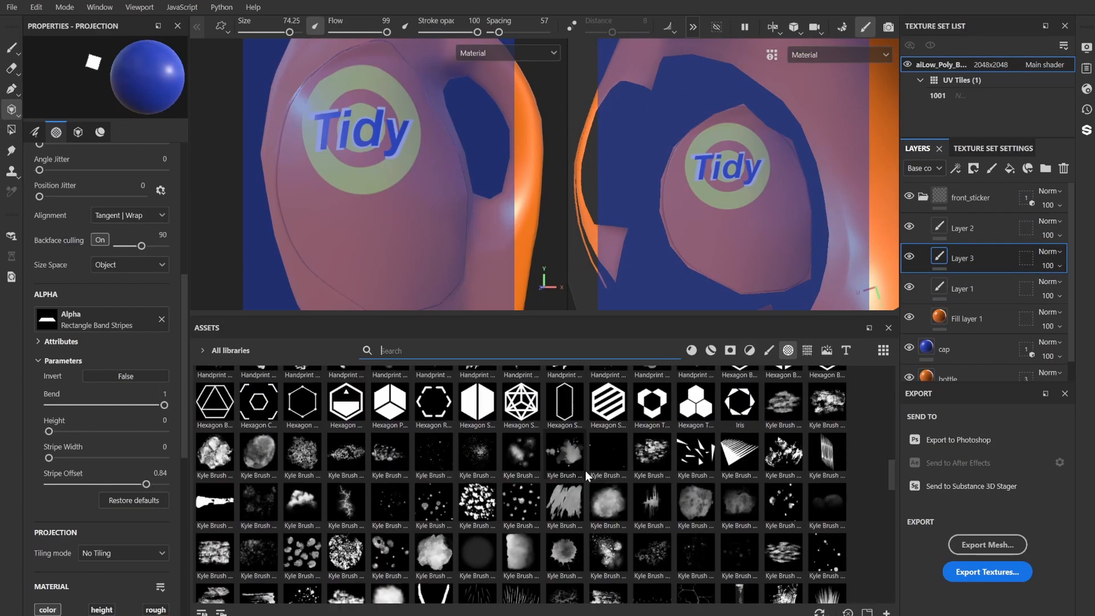
left_click(313, 429)
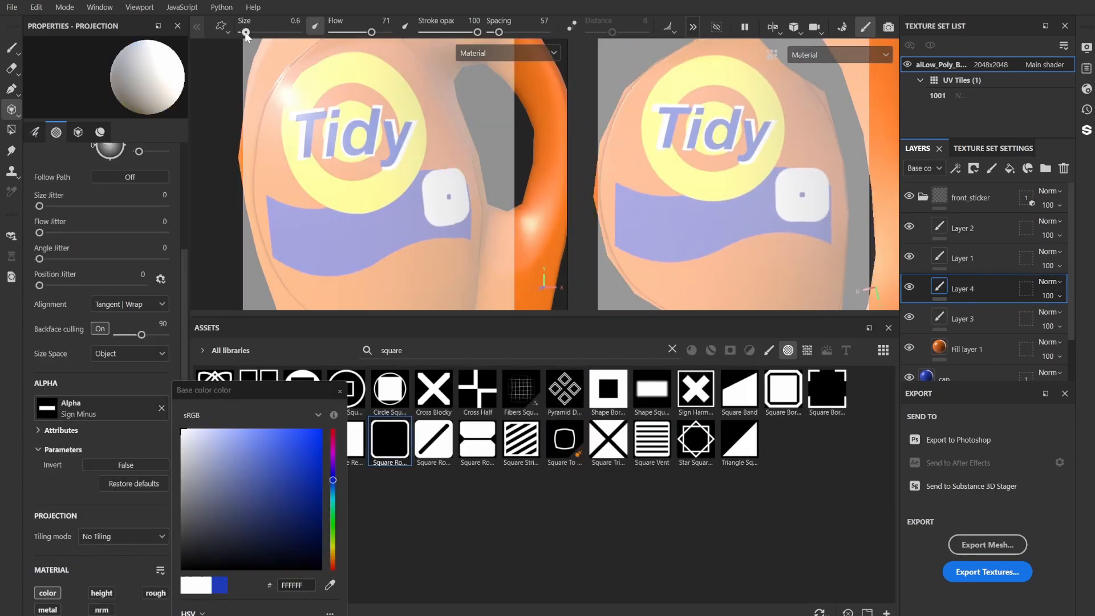
Add a fine straight stroke to the white rounded square on Layer 4 using the Sign Minus alpha, and switch to the Eraser.
left_click(797, 222, "shift")
key("e")
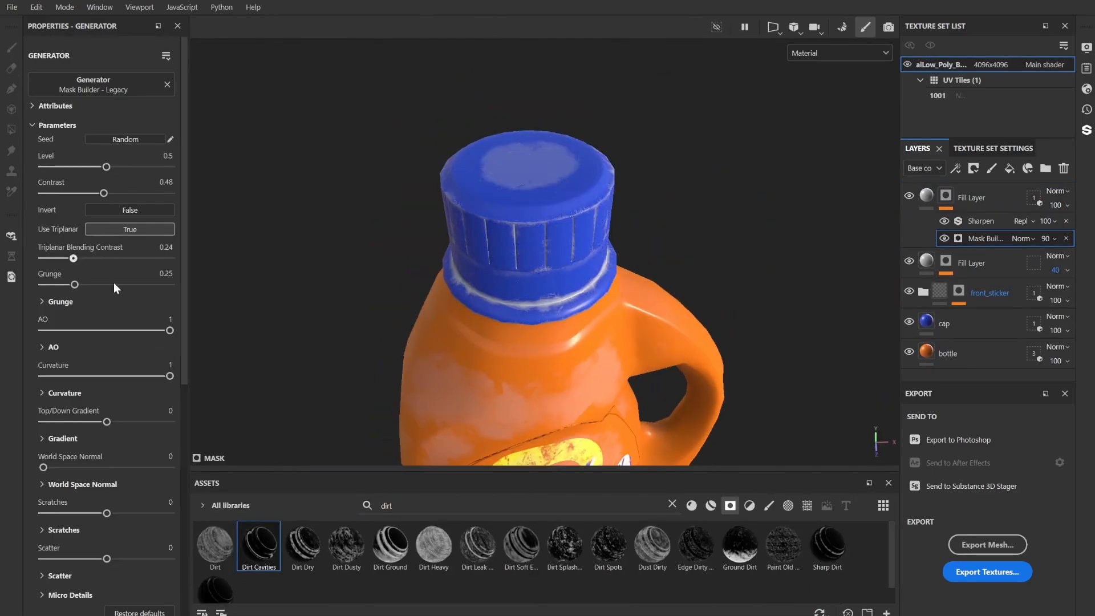
Set the Grunge amount of the top fill layer's Mask Builder generator to 0.26.
left_click_drag(115, 284, 75, 284)
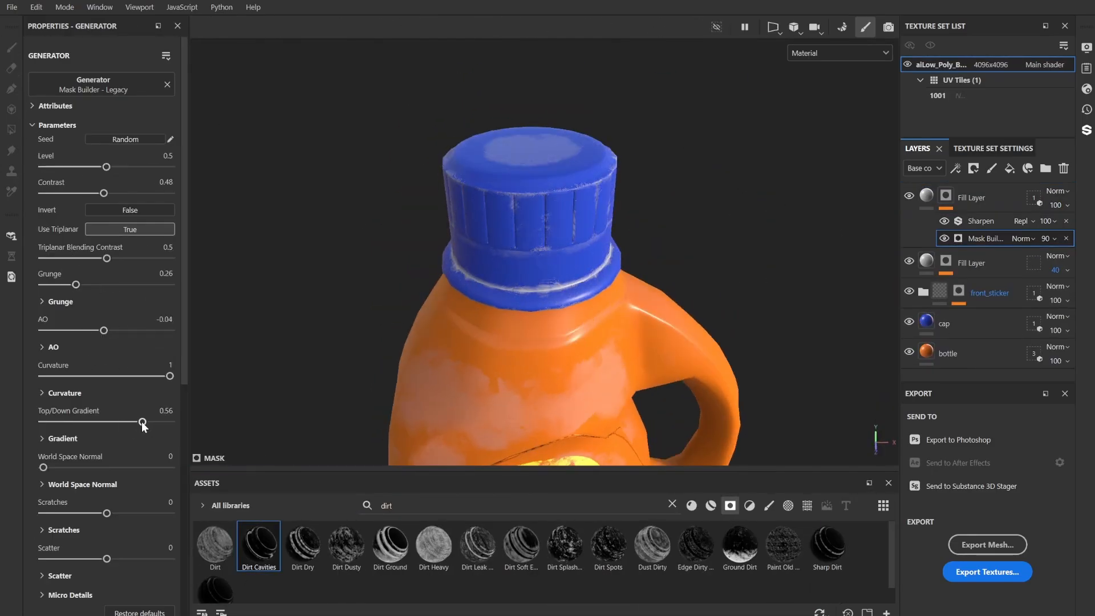